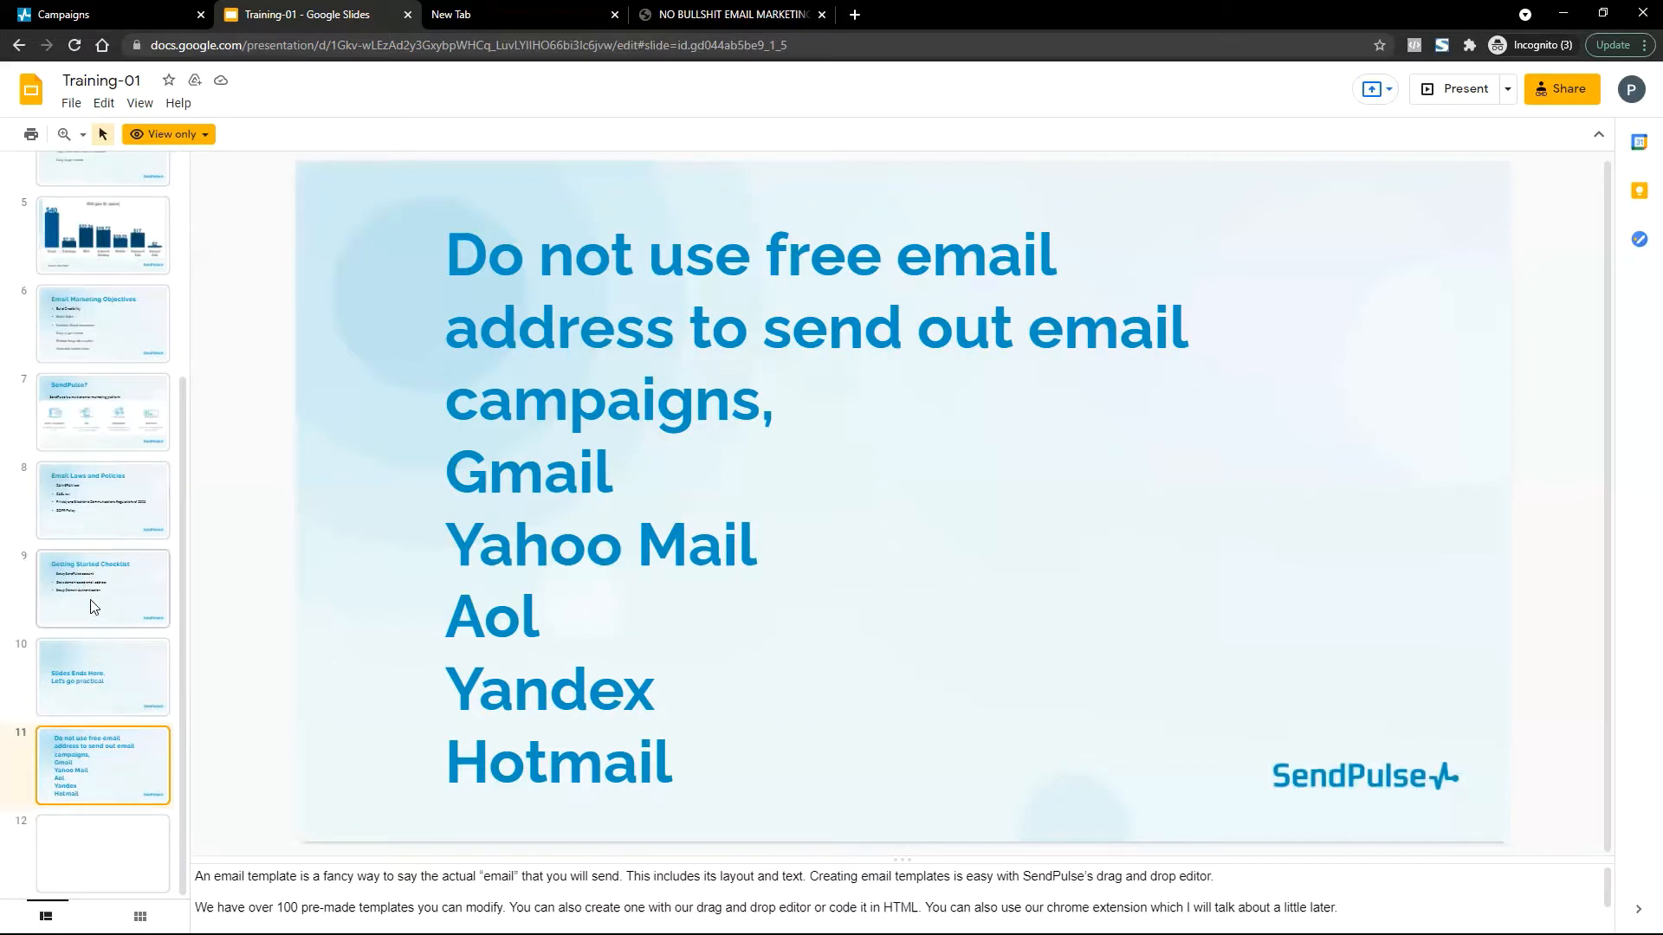
Step through slides 9 and 10 to 'Slides Ends Here', close the article tab, and go to the new tab.
{"action": "left_click", "coordinate": [94, 606]}
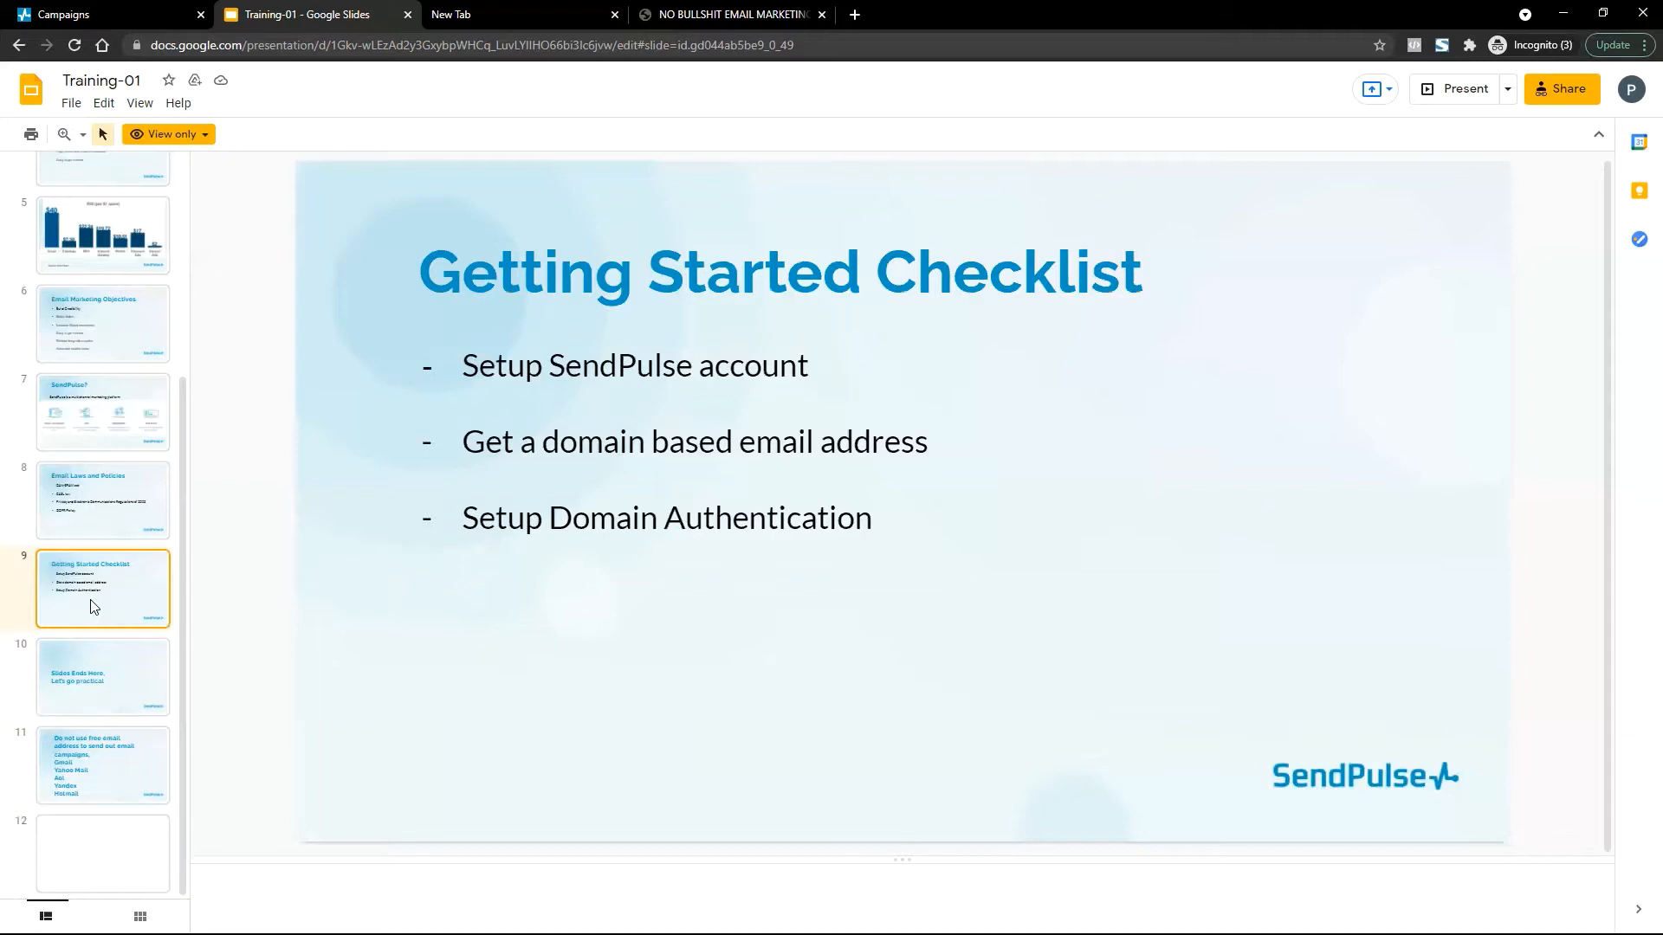
{"action": "left_click", "coordinate": [93, 693]}
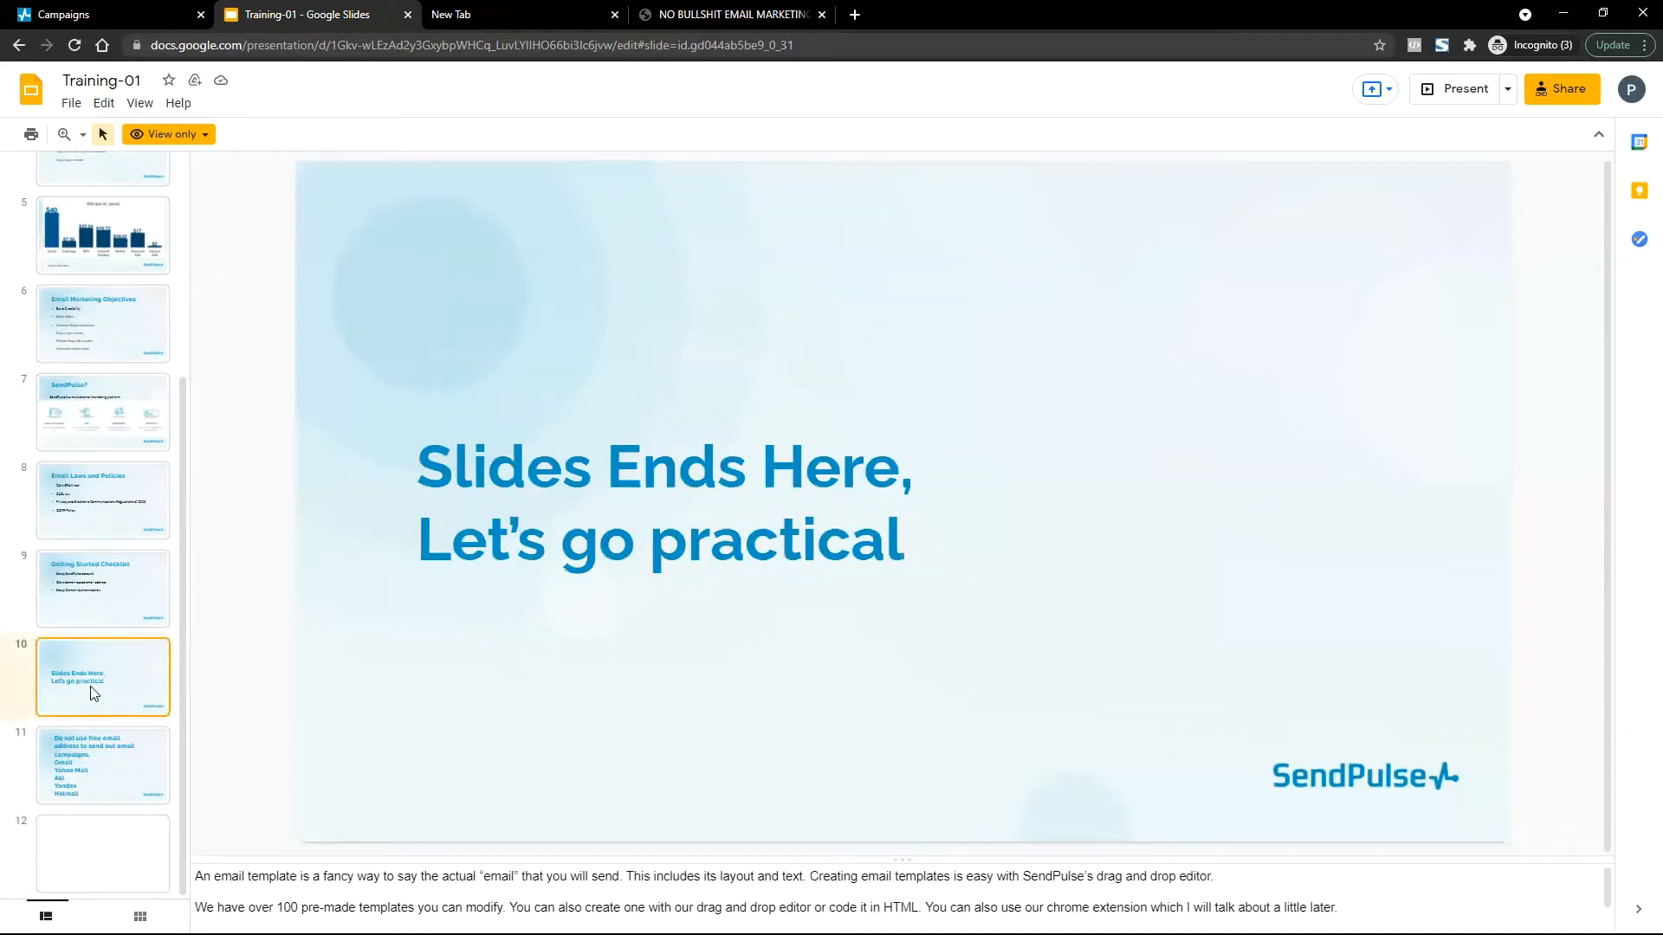
{"action": "left_click", "coordinate": [821, 15]}
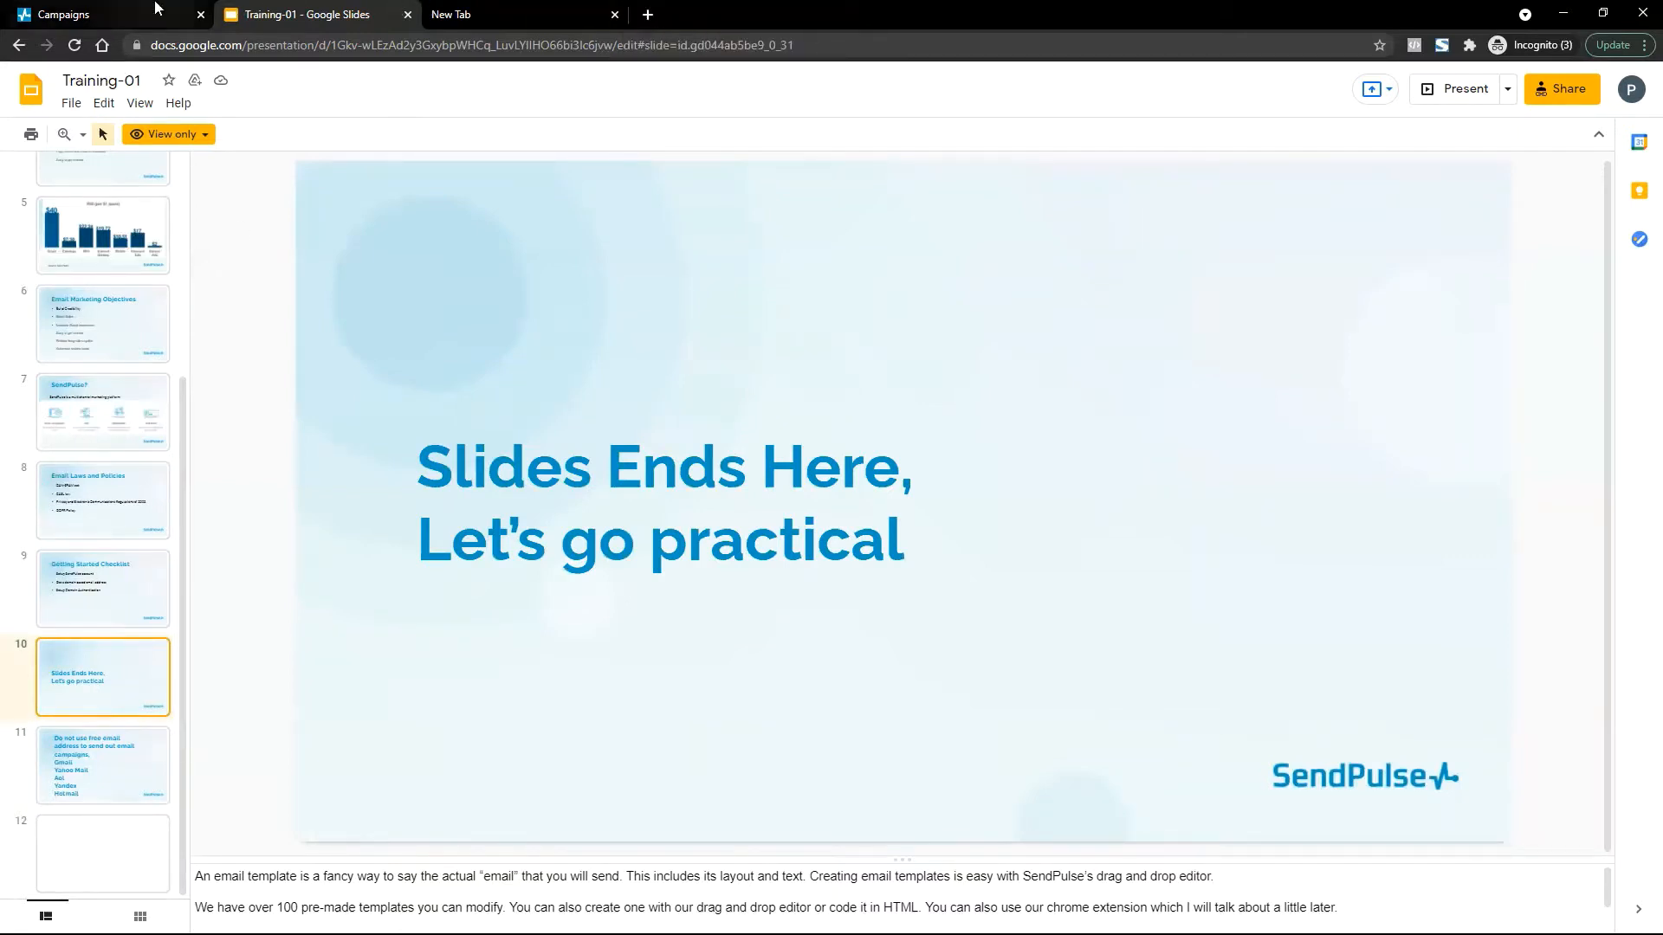
{"action": "left_click", "coordinate": [482, 10]}
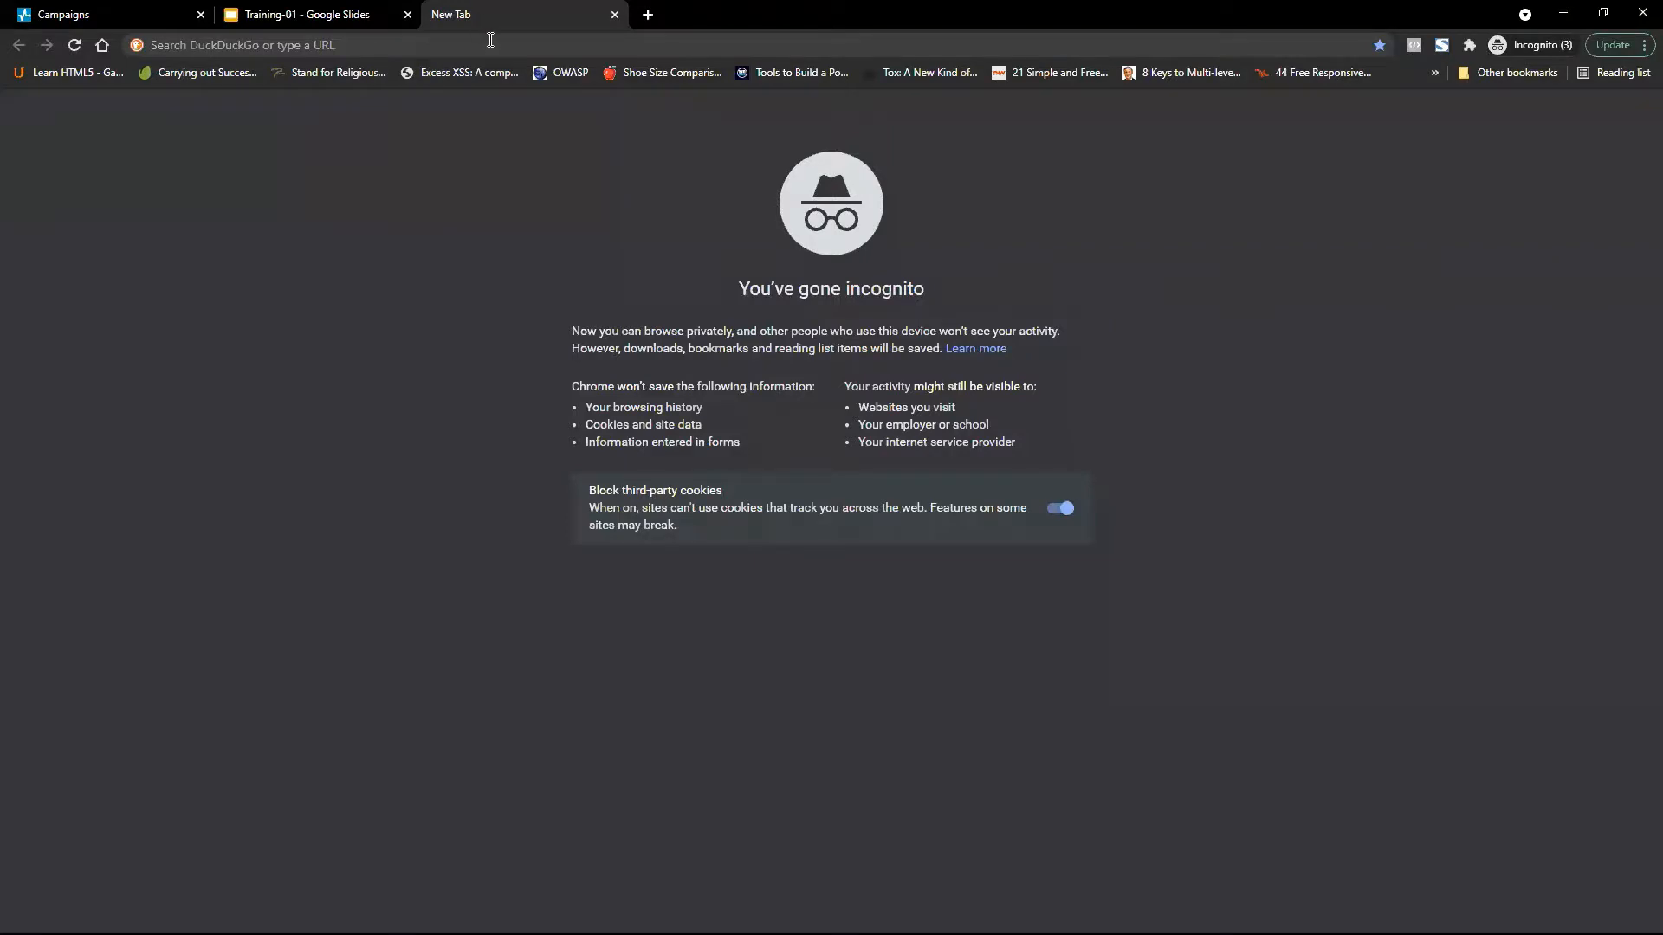
Load sendpulse.ng in the new tab.
{"action": "left_click", "coordinate": [491, 40]}
{"action": "type", "text": "sendpulse.ng"}
{"action": "key", "text": "Return"}
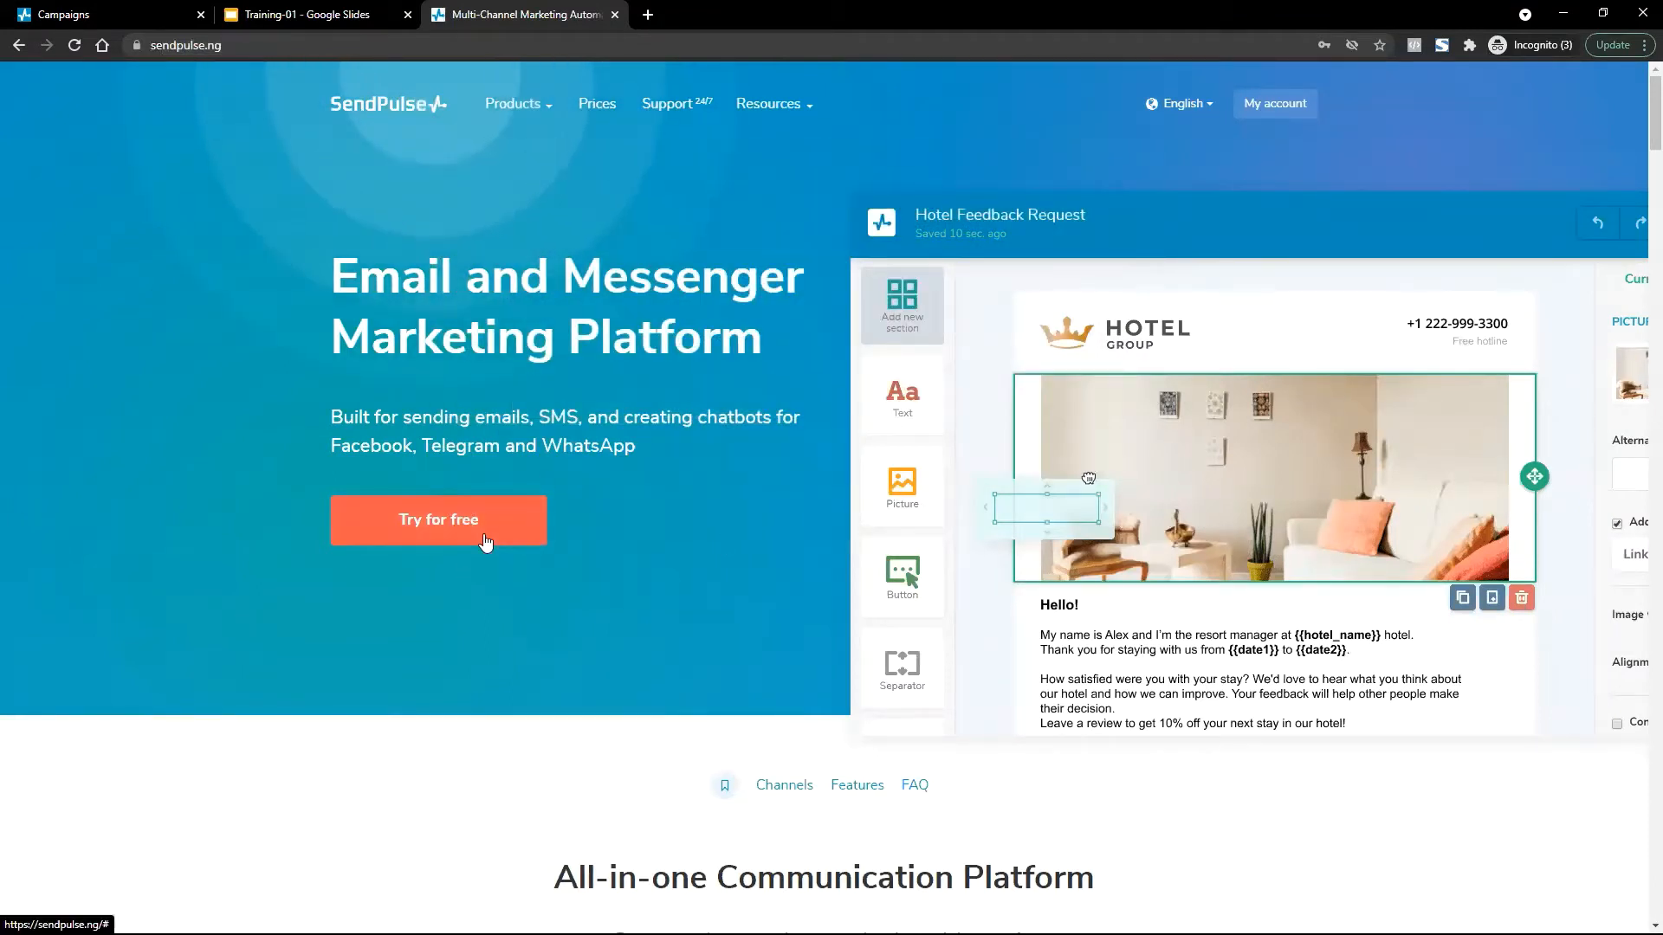
Move the Campaigns tab into third place and look over the SendPulse dashboard statistics.
{"action": "left_click_drag", "start_coordinate": [102, 14], "coordinate": [496, 7]}
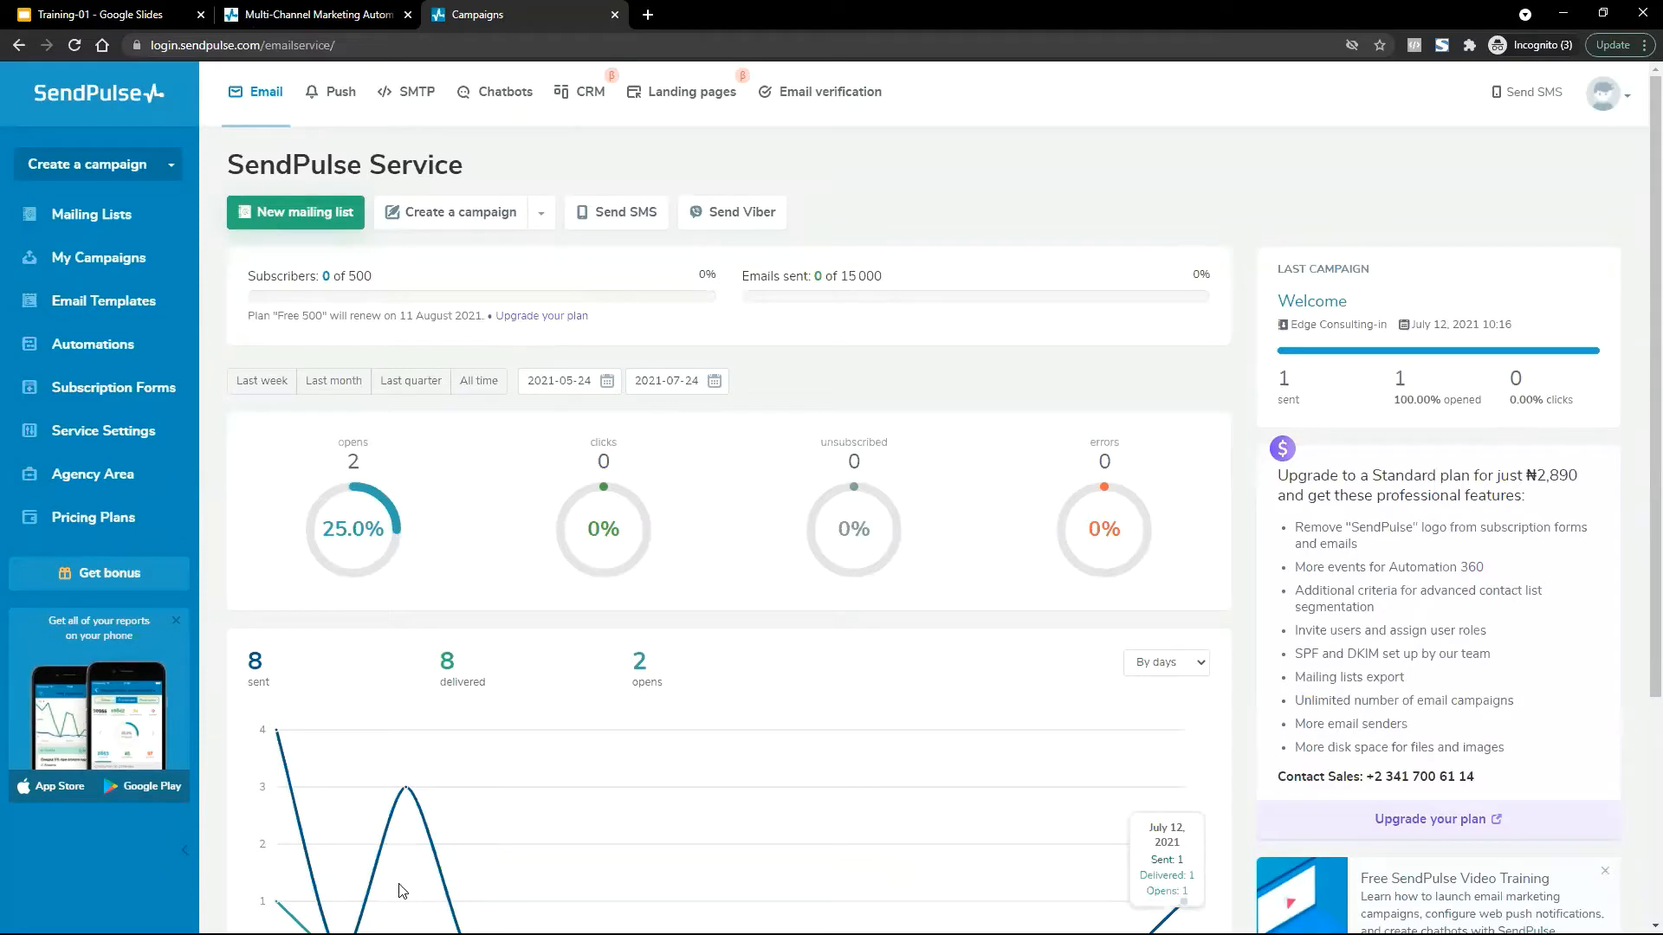
{"action": "scroll", "coordinate": [1114, 393], "scroll_direction": "down", "scroll_amount": 3}
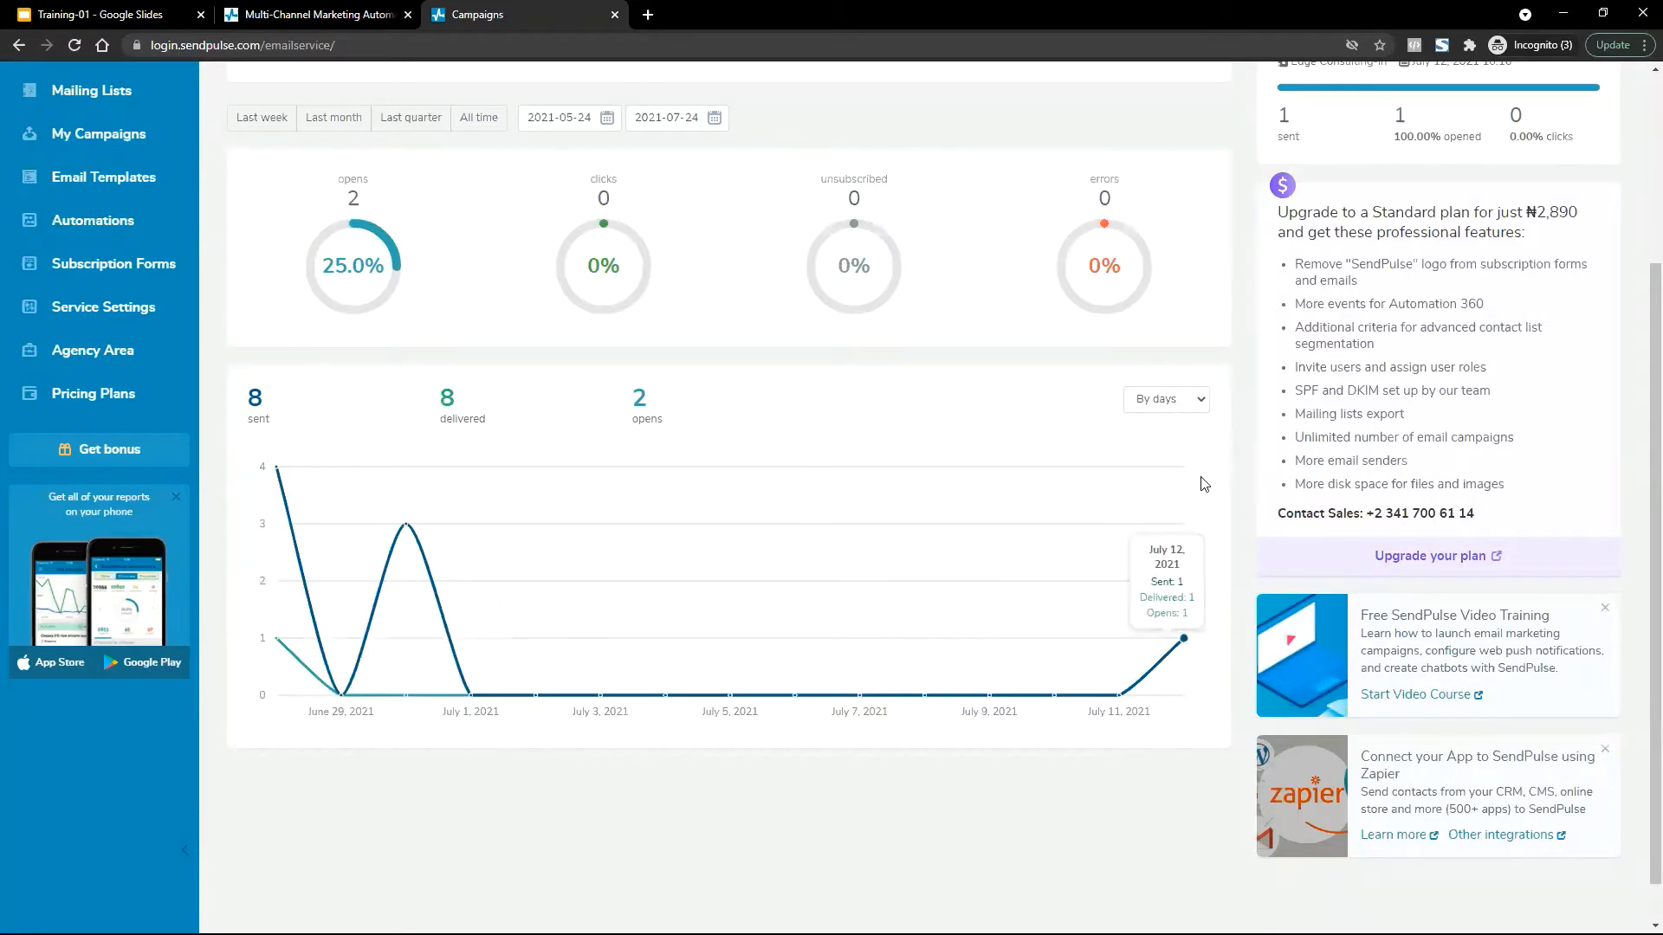
{"action": "scroll", "coordinate": [776, 505], "scroll_direction": "down", "scroll_amount": 1}
{"action": "scroll", "coordinate": [776, 504], "scroll_direction": "up", "scroll_amount": 4}
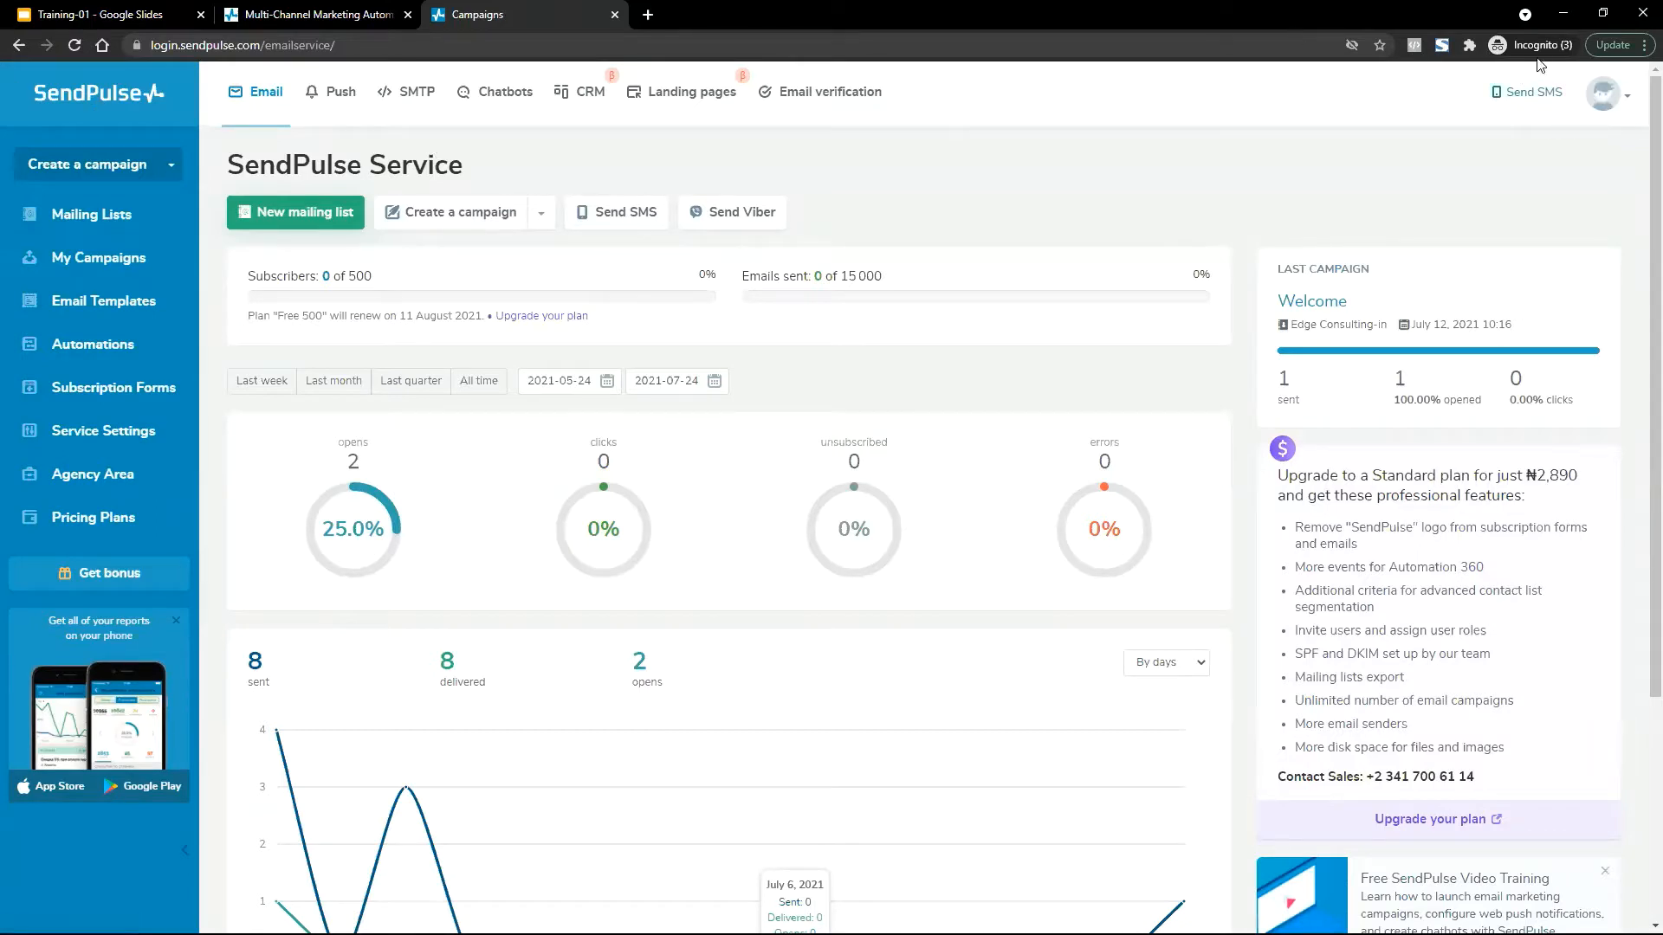
{"action": "left_click", "coordinate": [1611, 48]}
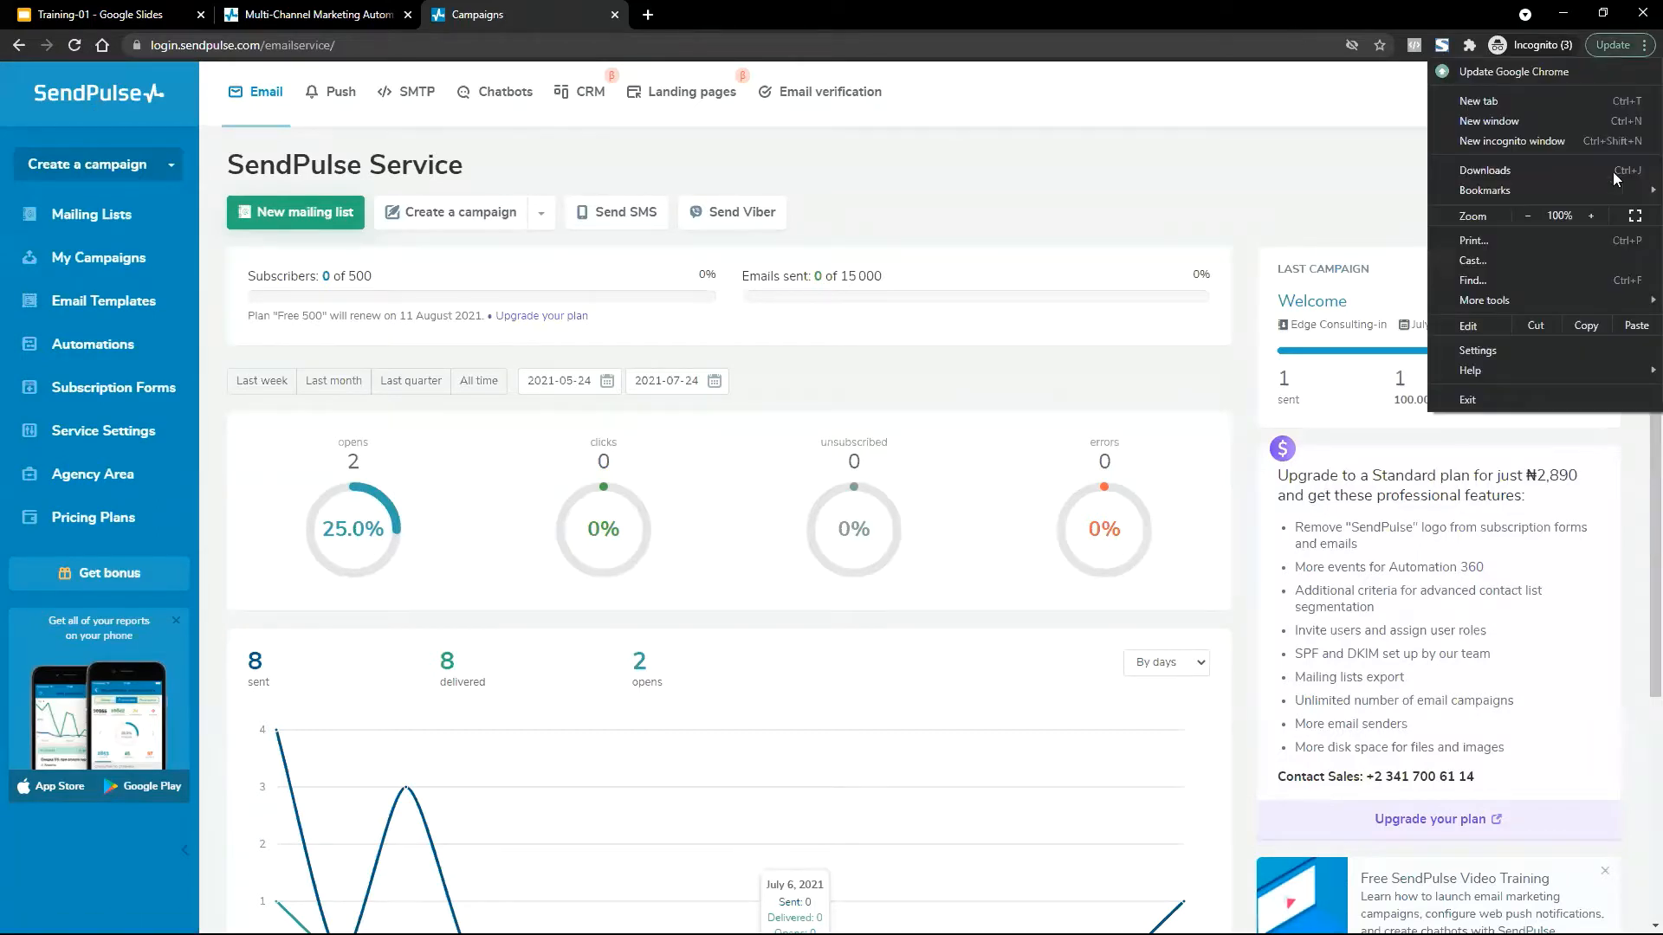
{"action": "left_click", "coordinate": [1591, 215]}
{"action": "left_click", "coordinate": [1591, 215]}
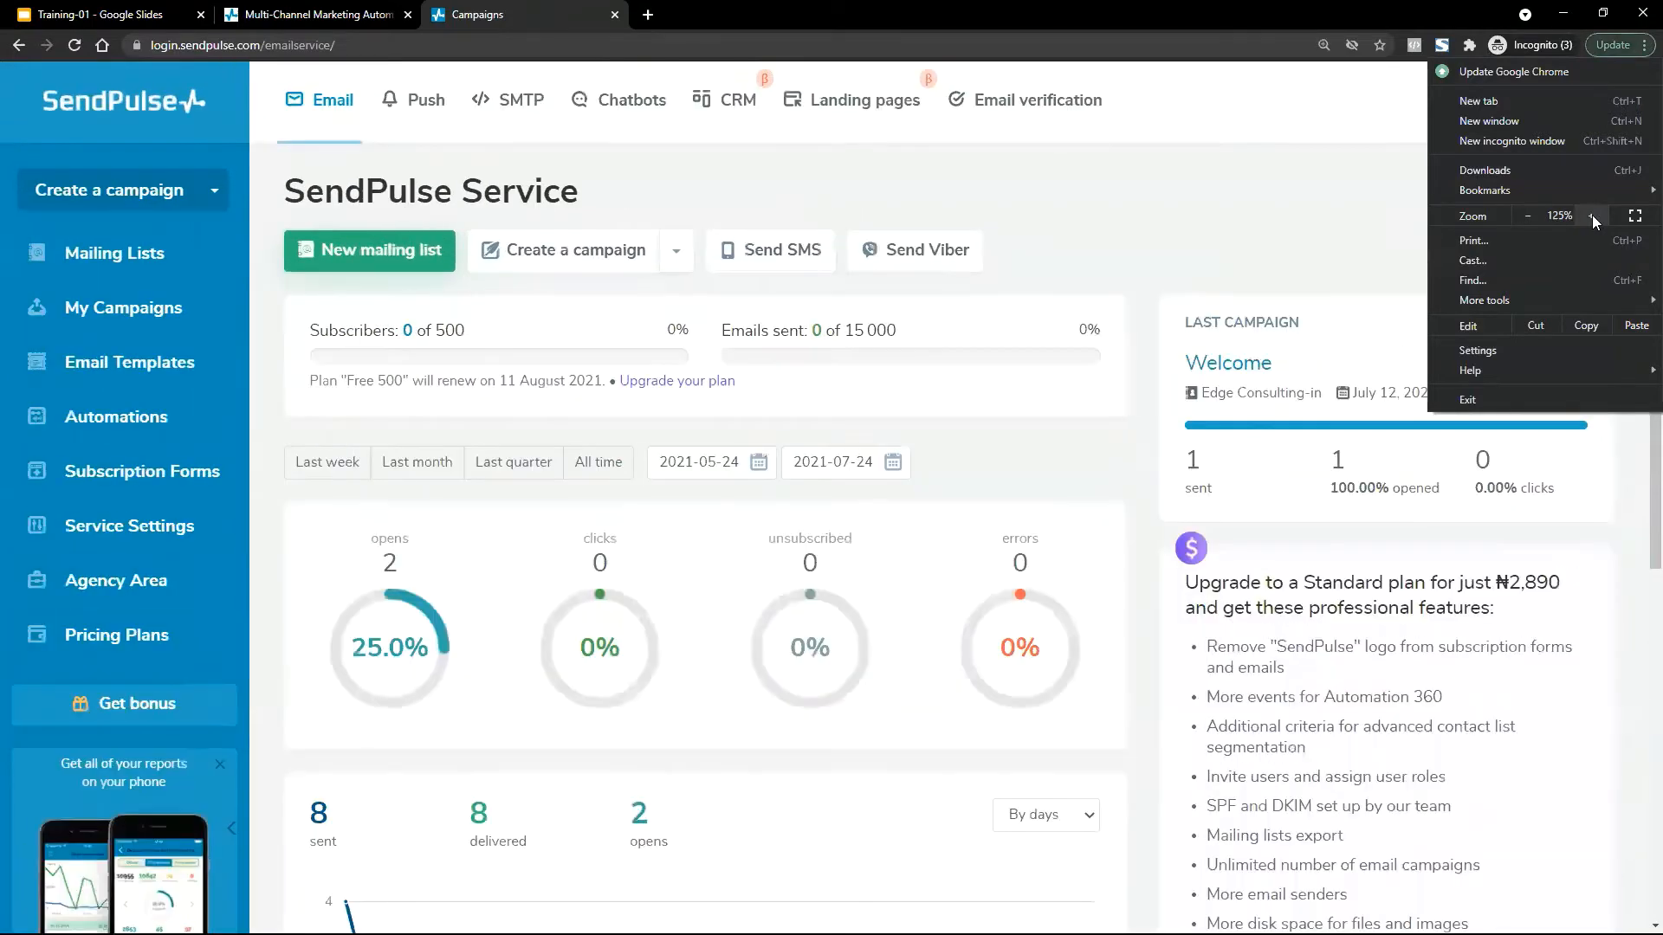
{"action": "left_click", "coordinate": [1592, 217]}
{"action": "left_click", "coordinate": [1363, 258]}
{"action": "scroll", "coordinate": [1362, 258], "scroll_direction": "down", "scroll_amount": 1}
{"action": "scroll", "coordinate": [1362, 258], "scroll_direction": "down", "scroll_amount": 8}
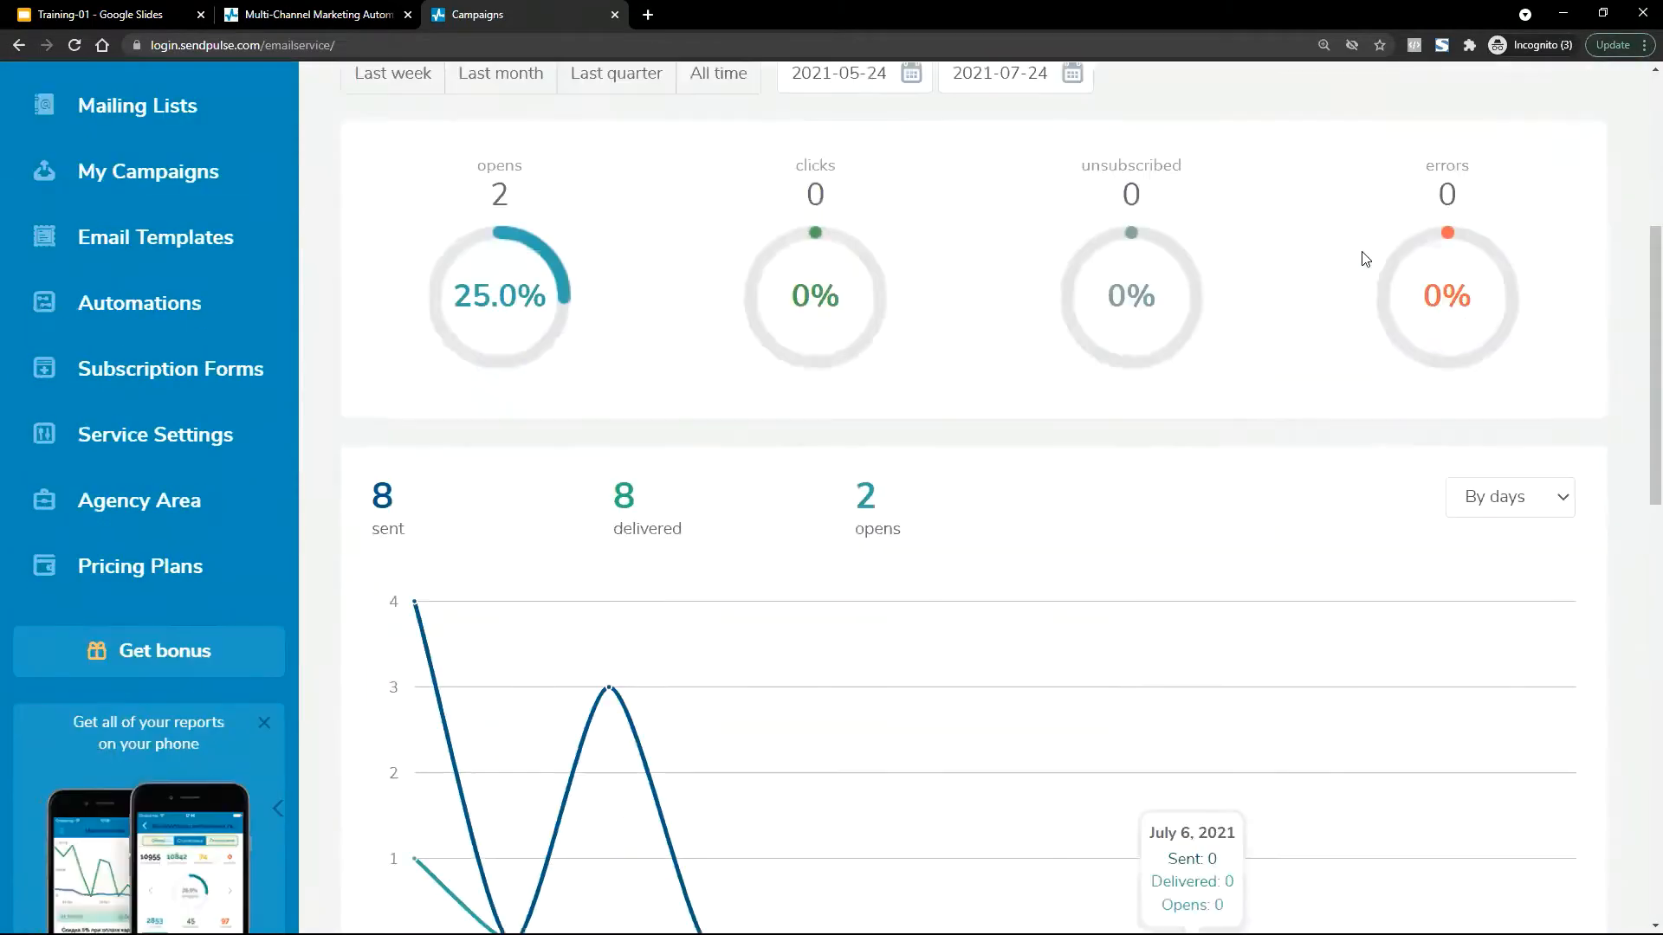
{"action": "scroll", "coordinate": [1363, 258], "scroll_direction": "up", "scroll_amount": 7}
{"action": "scroll", "coordinate": [1365, 258], "scroll_direction": "up", "scroll_amount": 2}
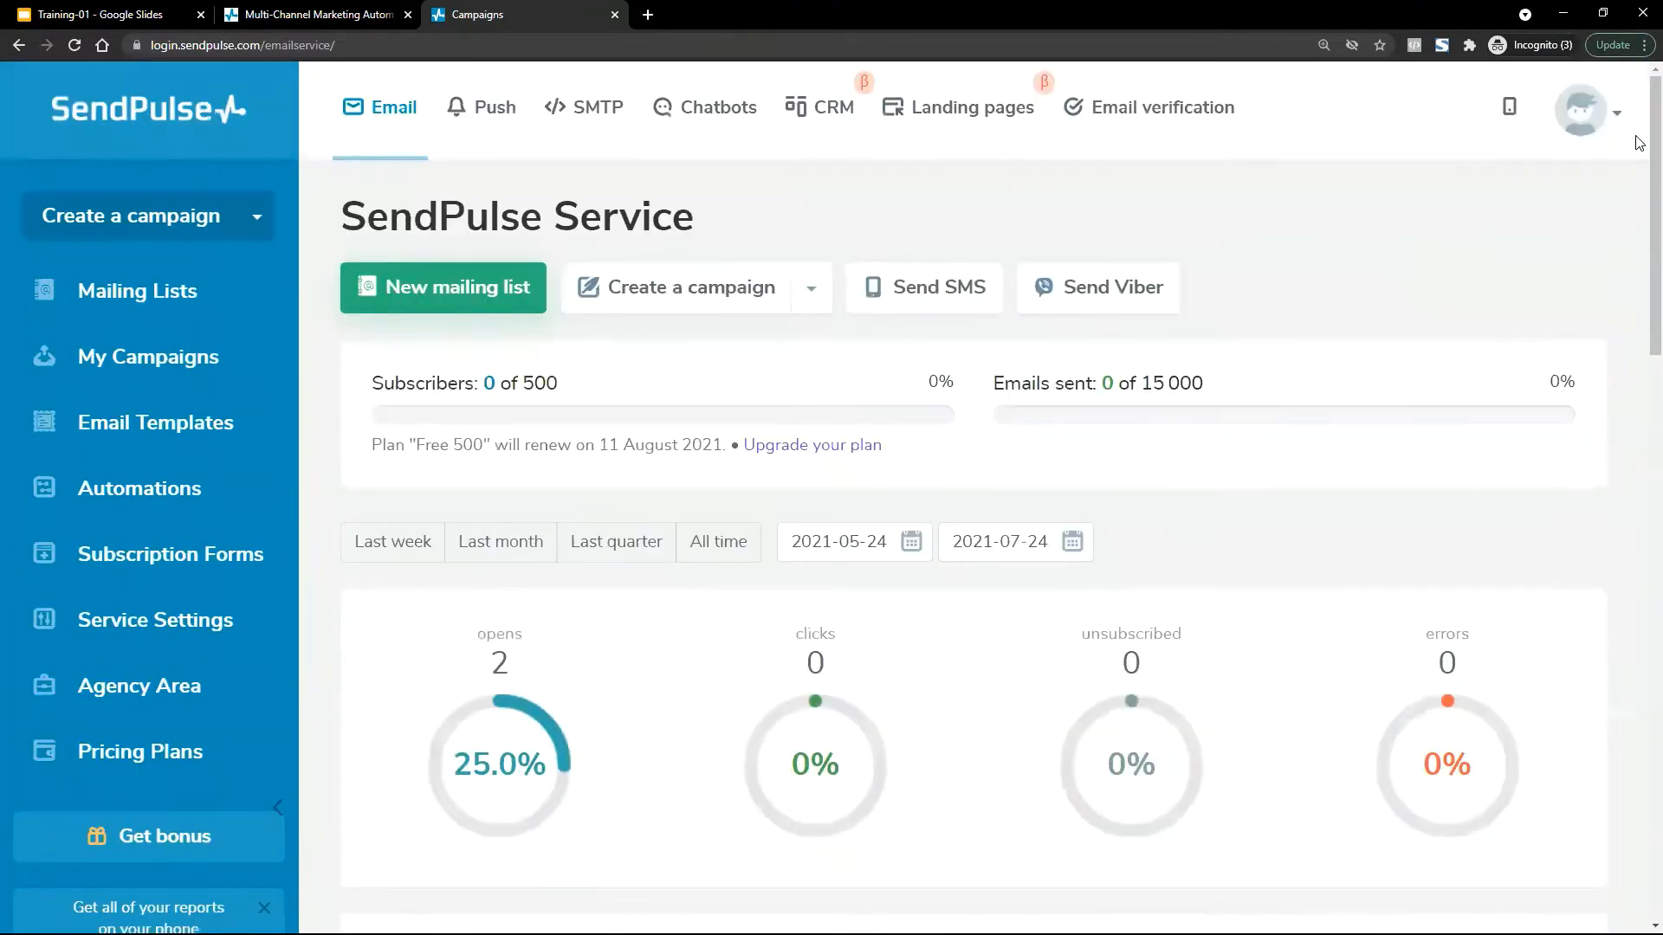
{"action": "left_click", "coordinate": [1629, 47]}
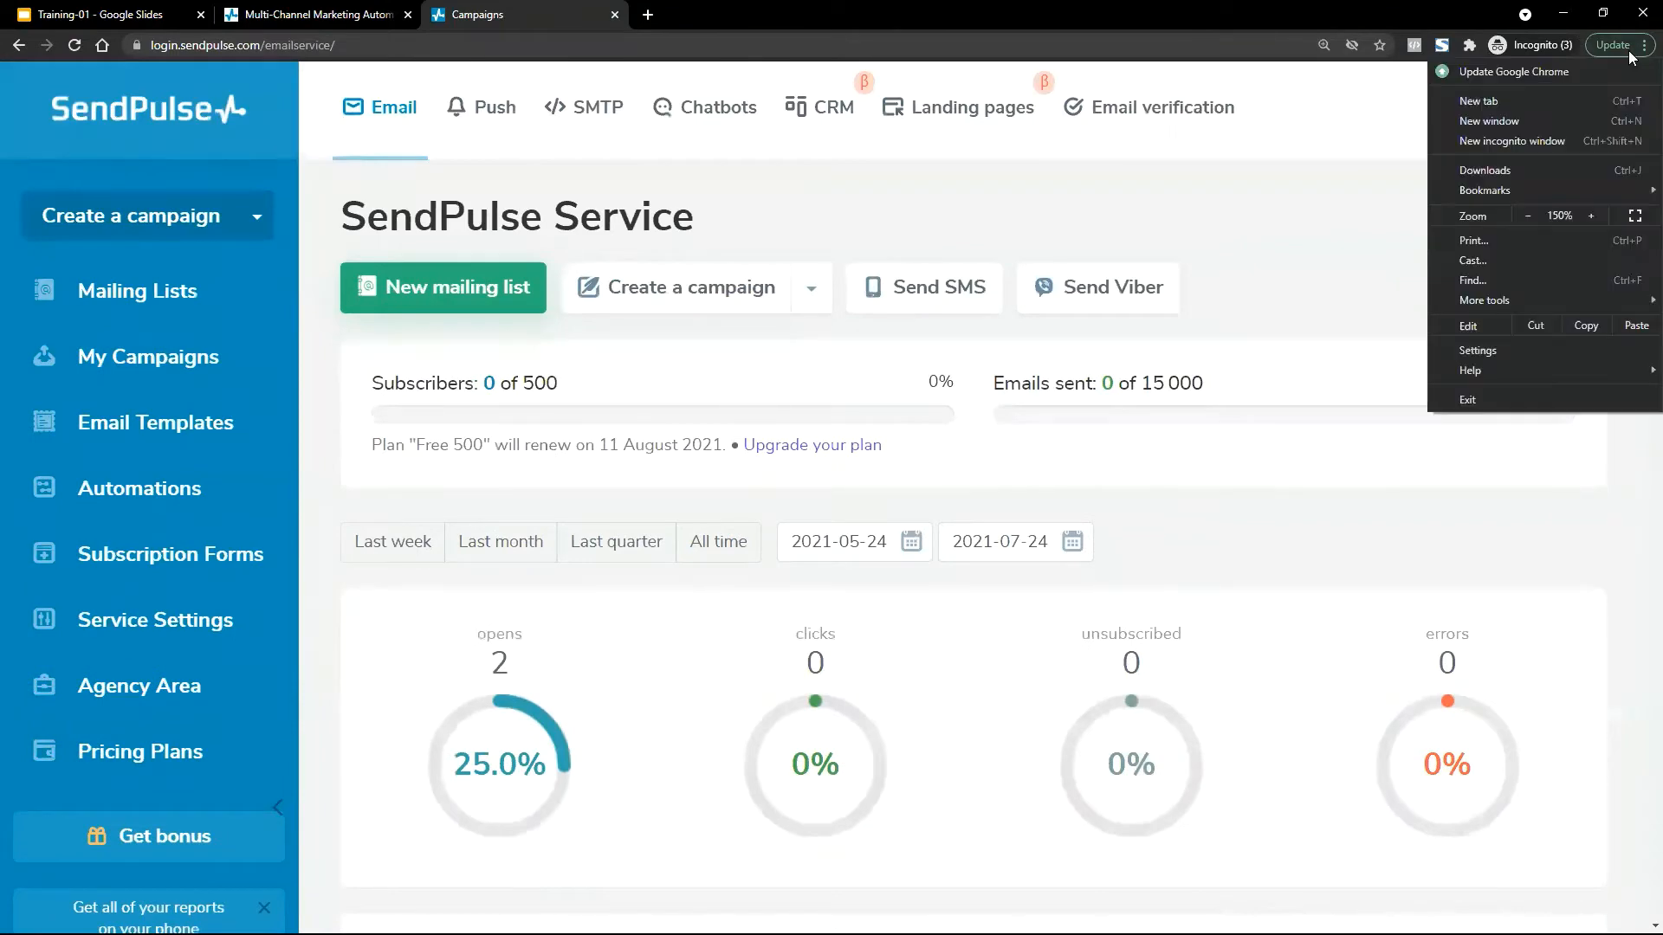
{"action": "left_click", "coordinate": [1529, 217]}
{"action": "left_click", "coordinate": [1528, 217]}
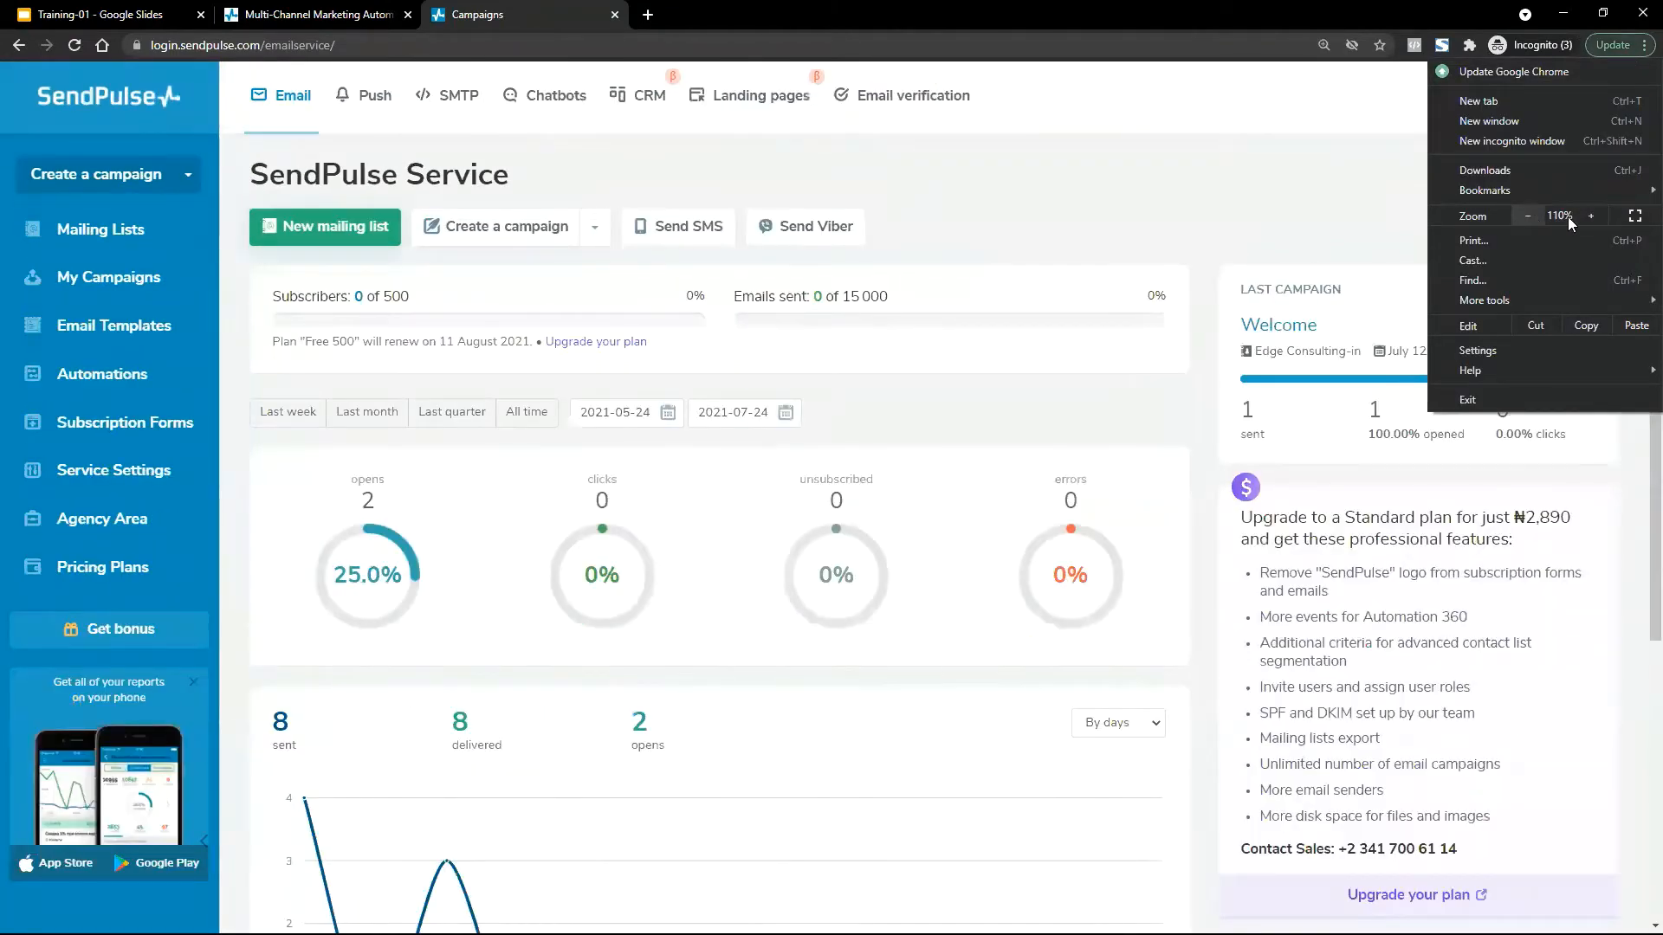
{"action": "left_click", "coordinate": [1315, 41]}
{"action": "left_click", "coordinate": [1315, 42]}
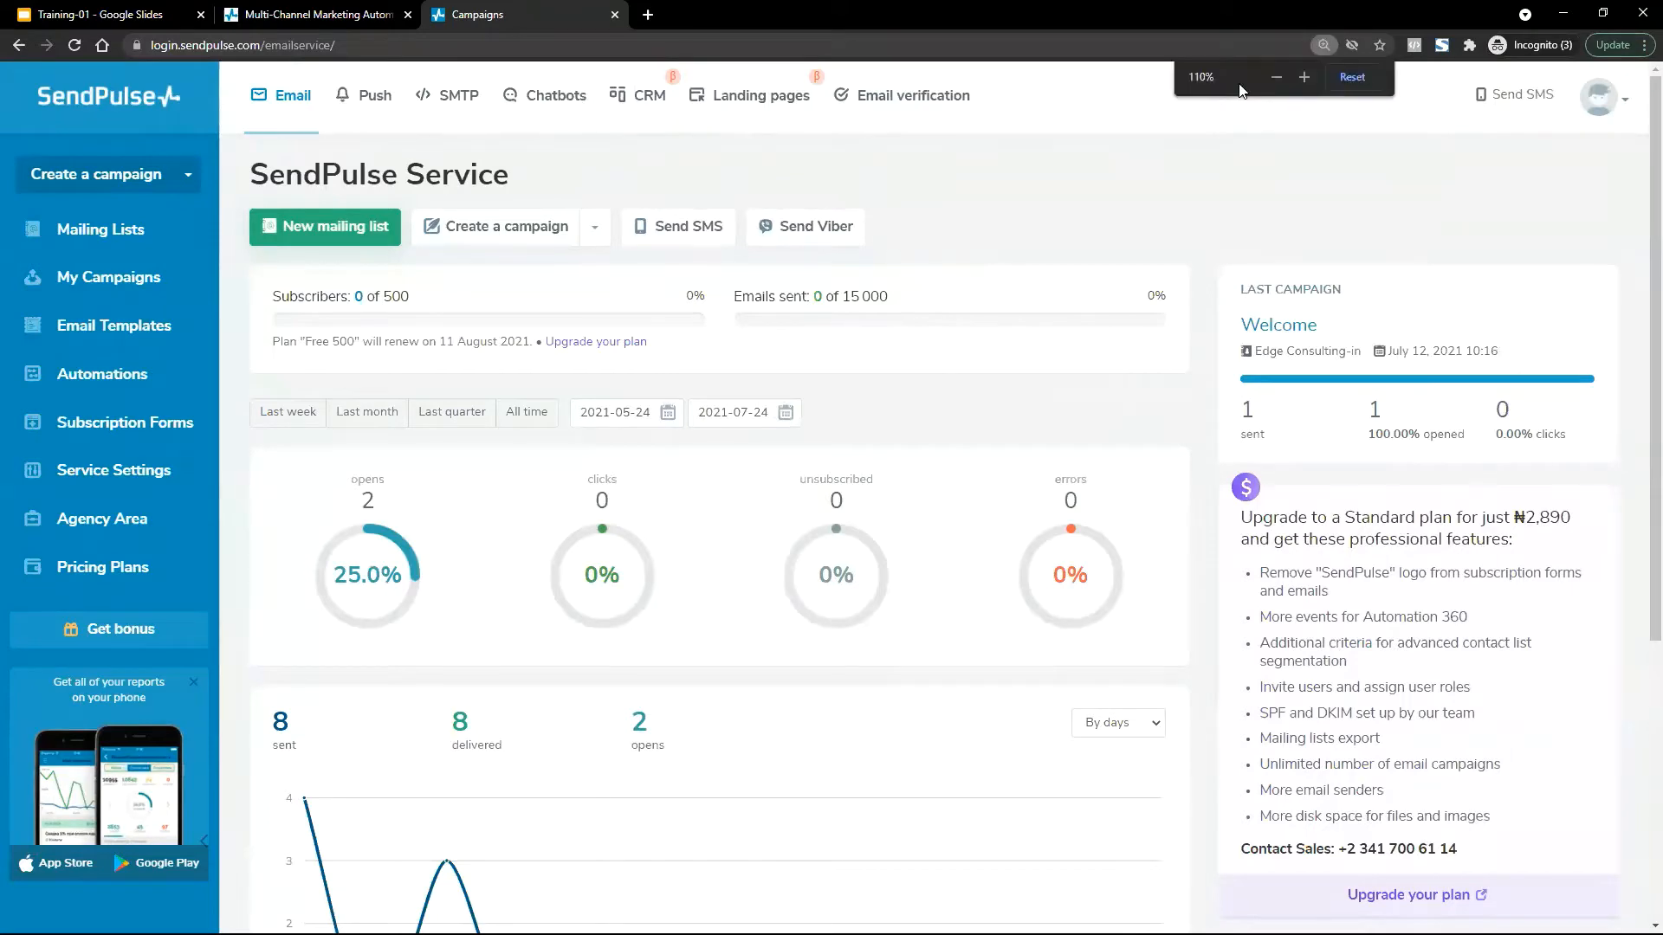
{"action": "left_click", "coordinate": [1353, 77]}
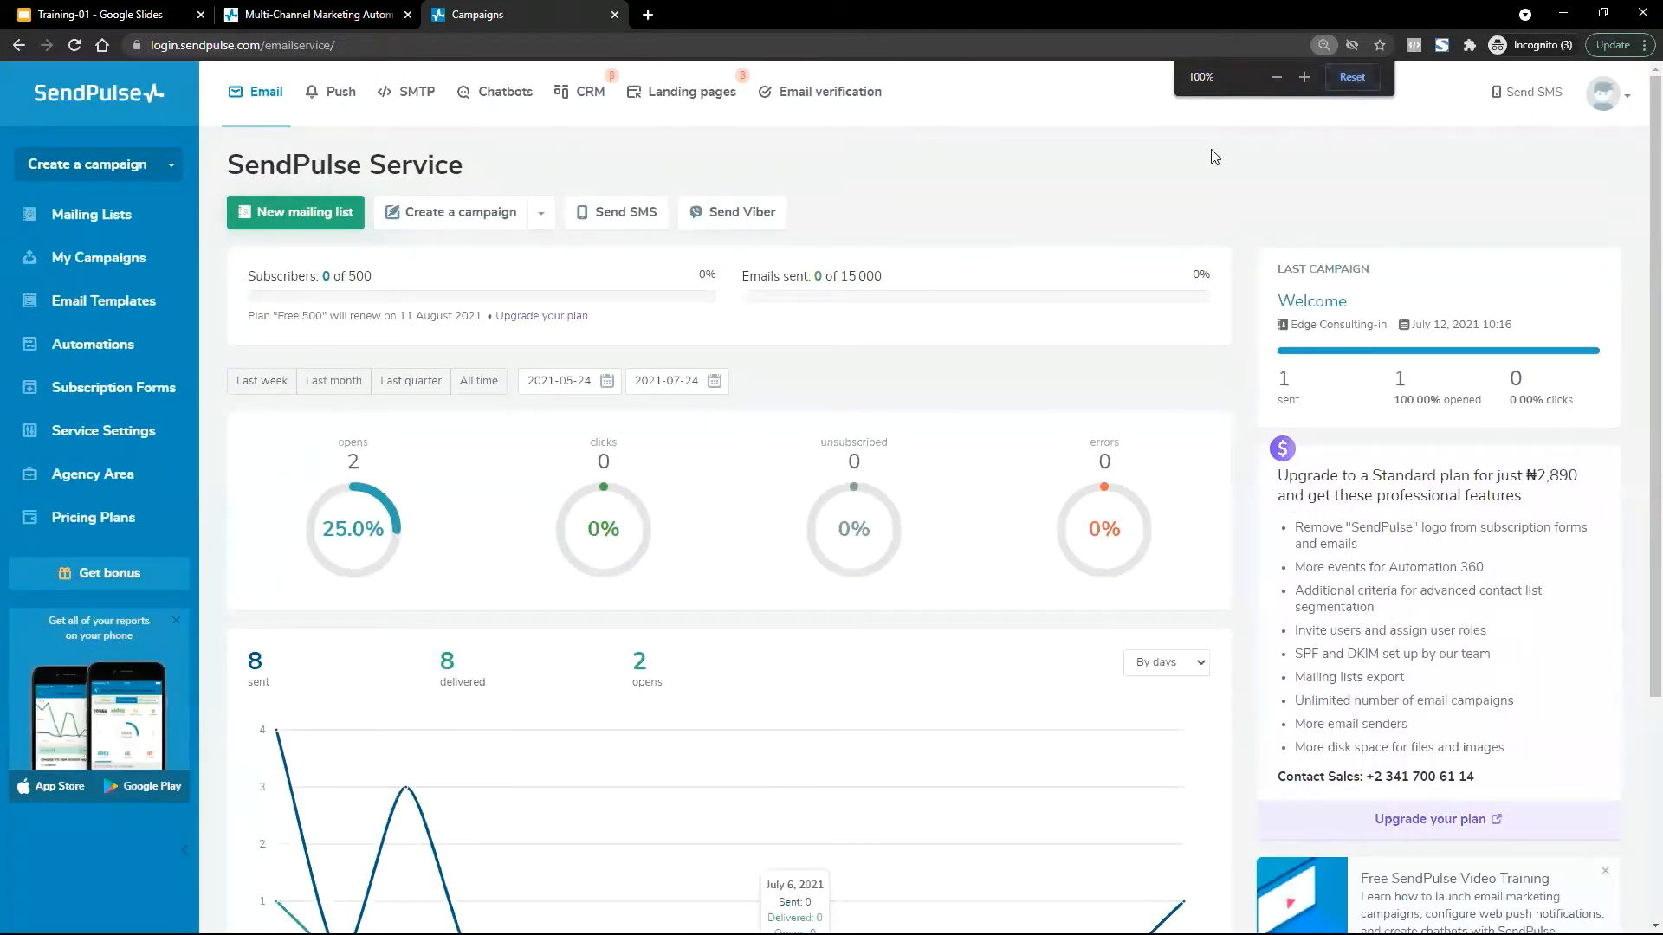
{"action": "scroll", "coordinate": [1264, 163], "scroll_direction": "down", "scroll_amount": 4}
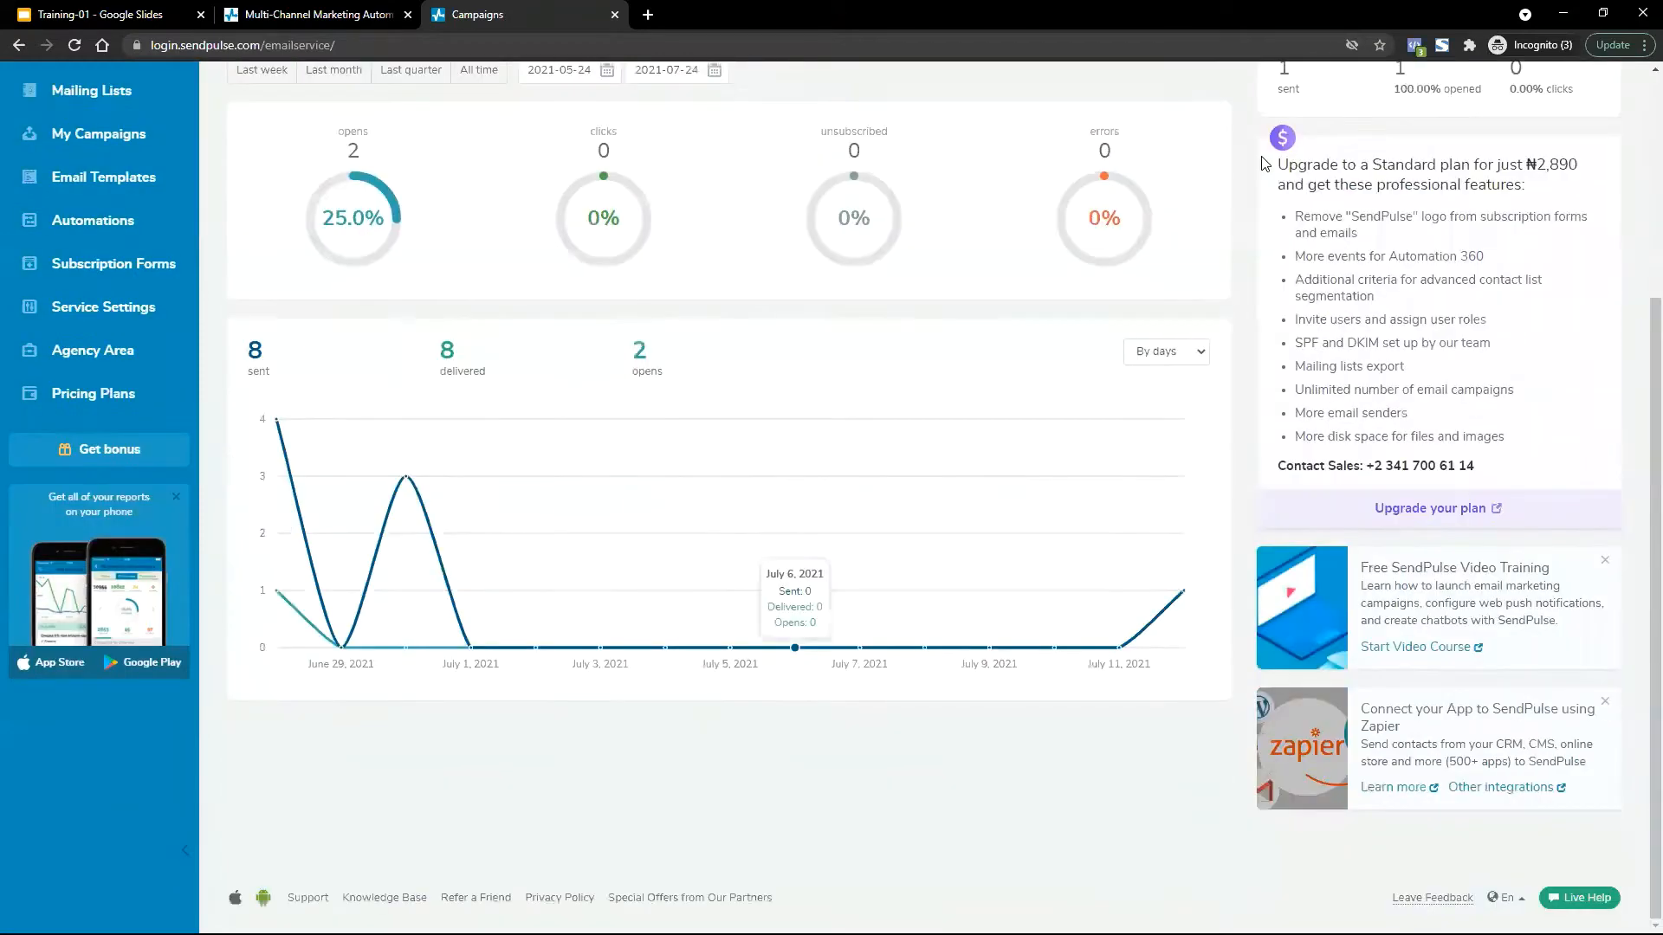
{"action": "scroll", "coordinate": [1264, 164], "scroll_direction": "up", "scroll_amount": 4}
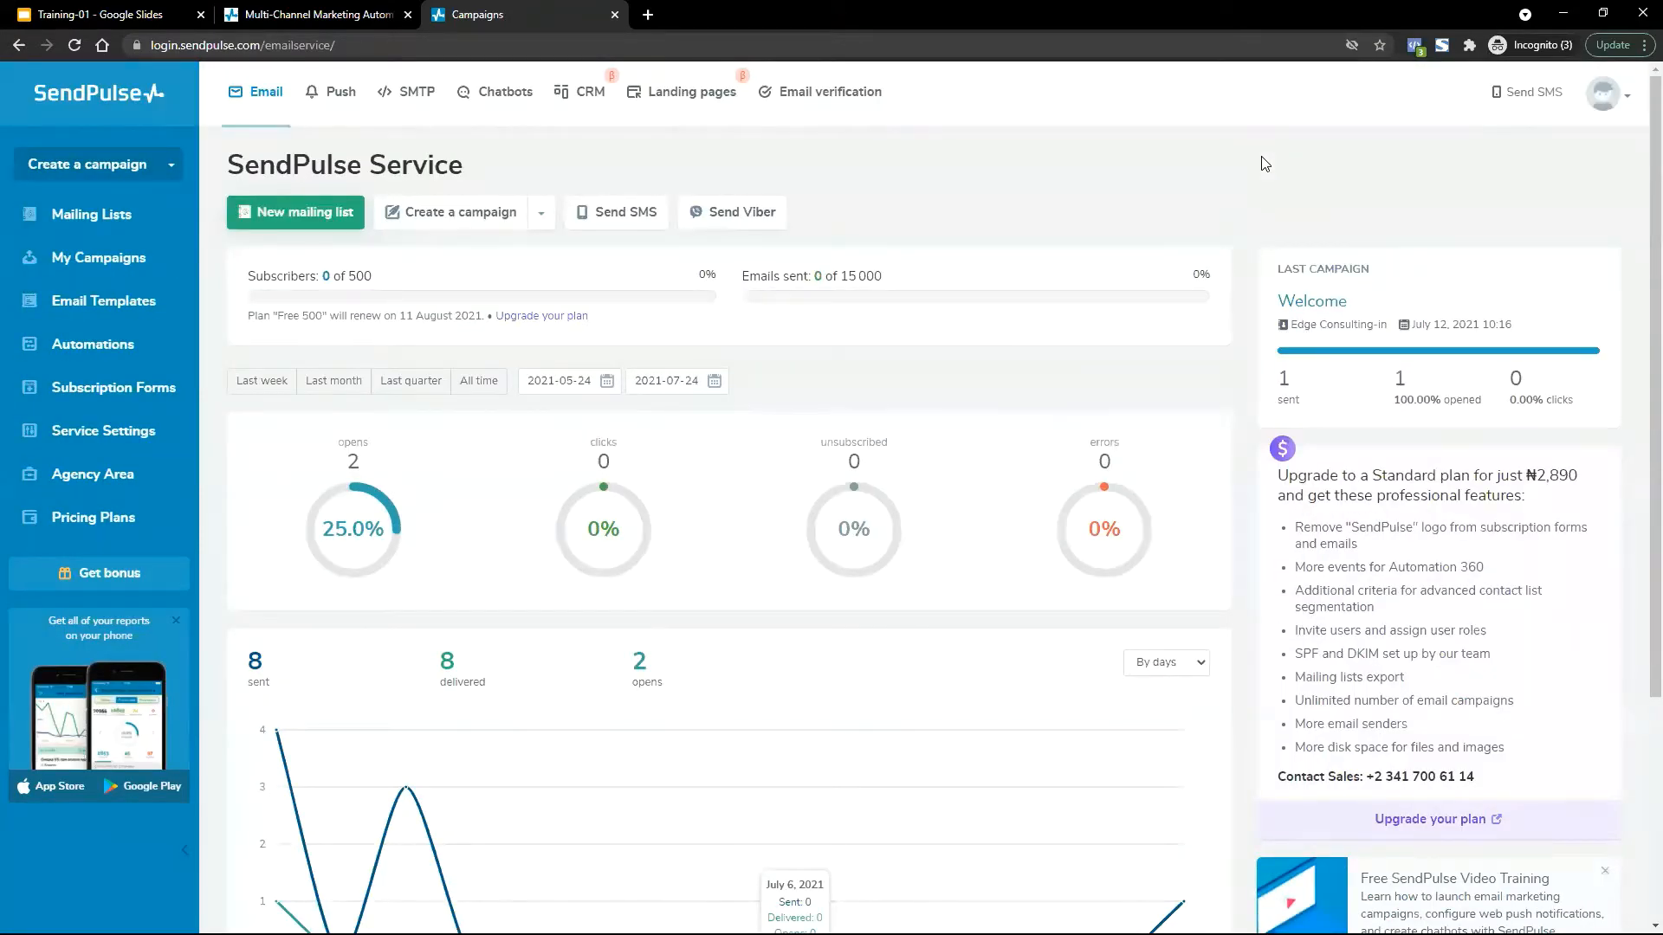
{"action": "left_click", "coordinate": [1603, 93]}
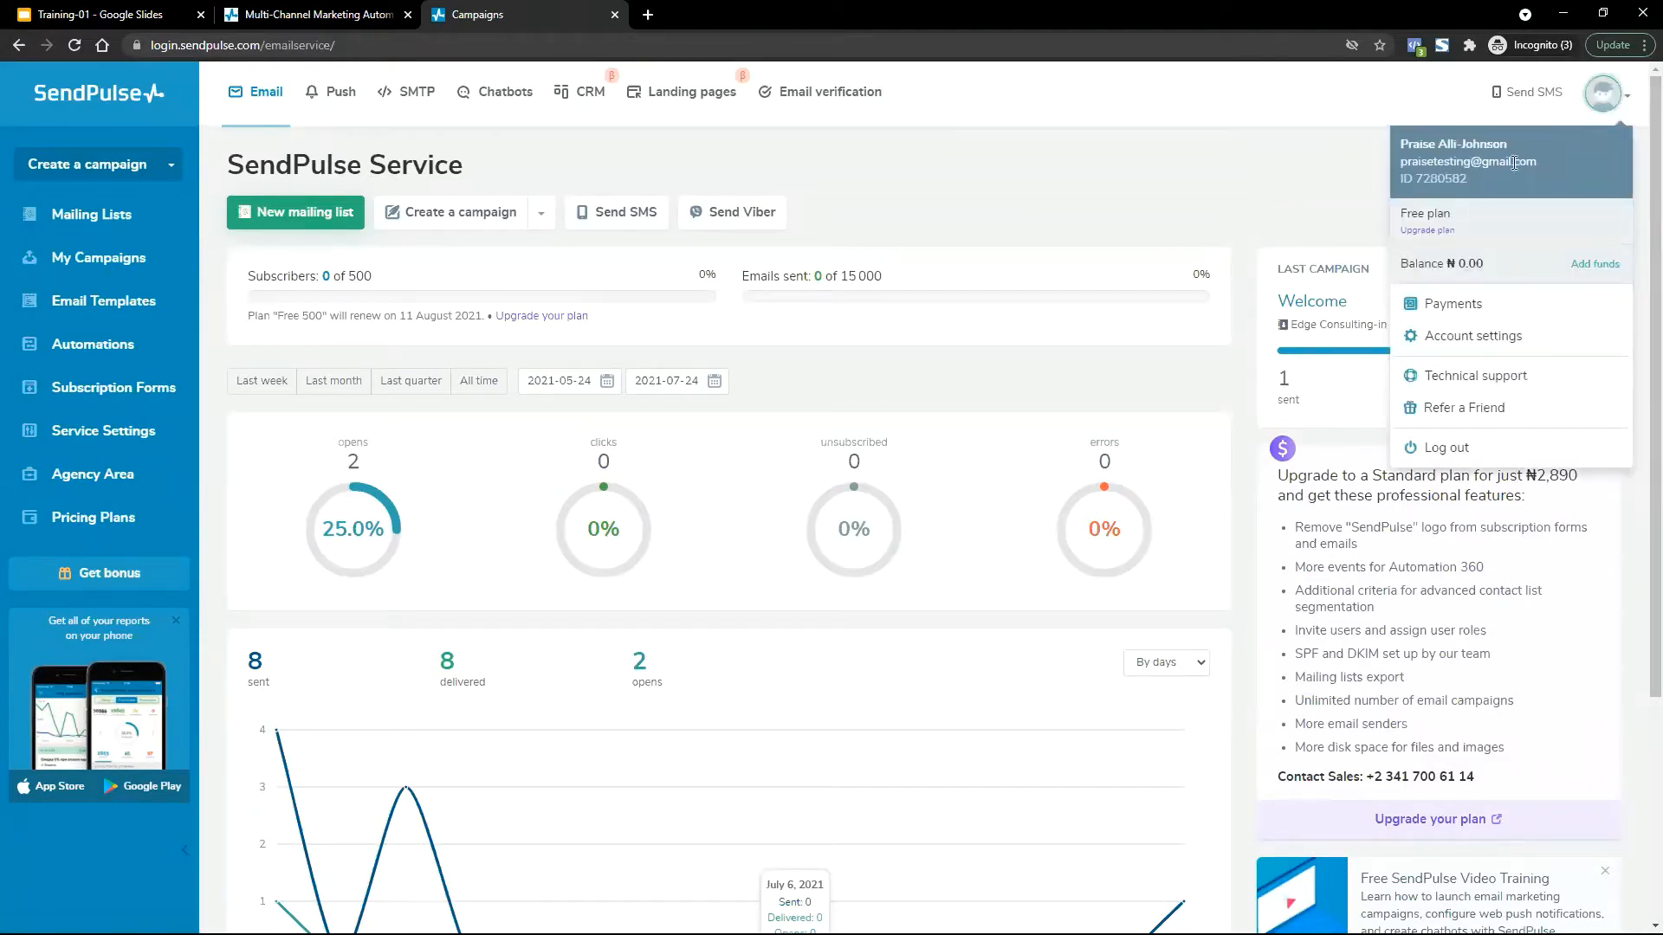
{"action": "left_click_drag", "start_coordinate": [1539, 162], "coordinate": [1396, 165]}
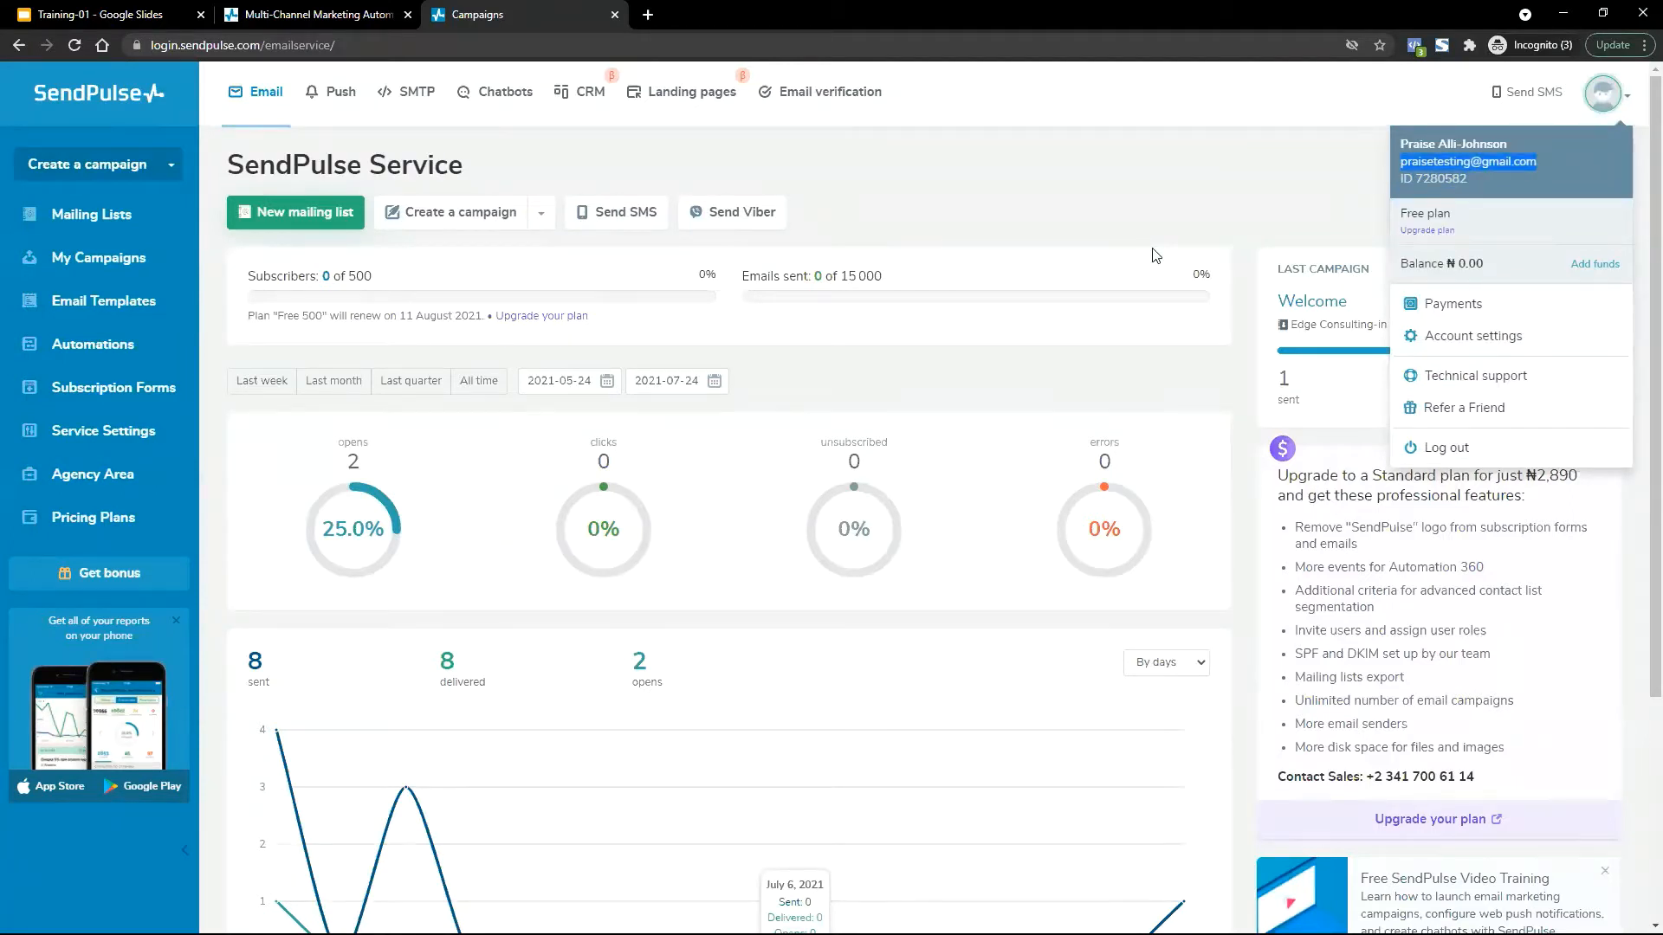
Open a new tab and load google.com from the 'goo' address suggestion.
{"action": "left_click", "coordinate": [648, 15]}
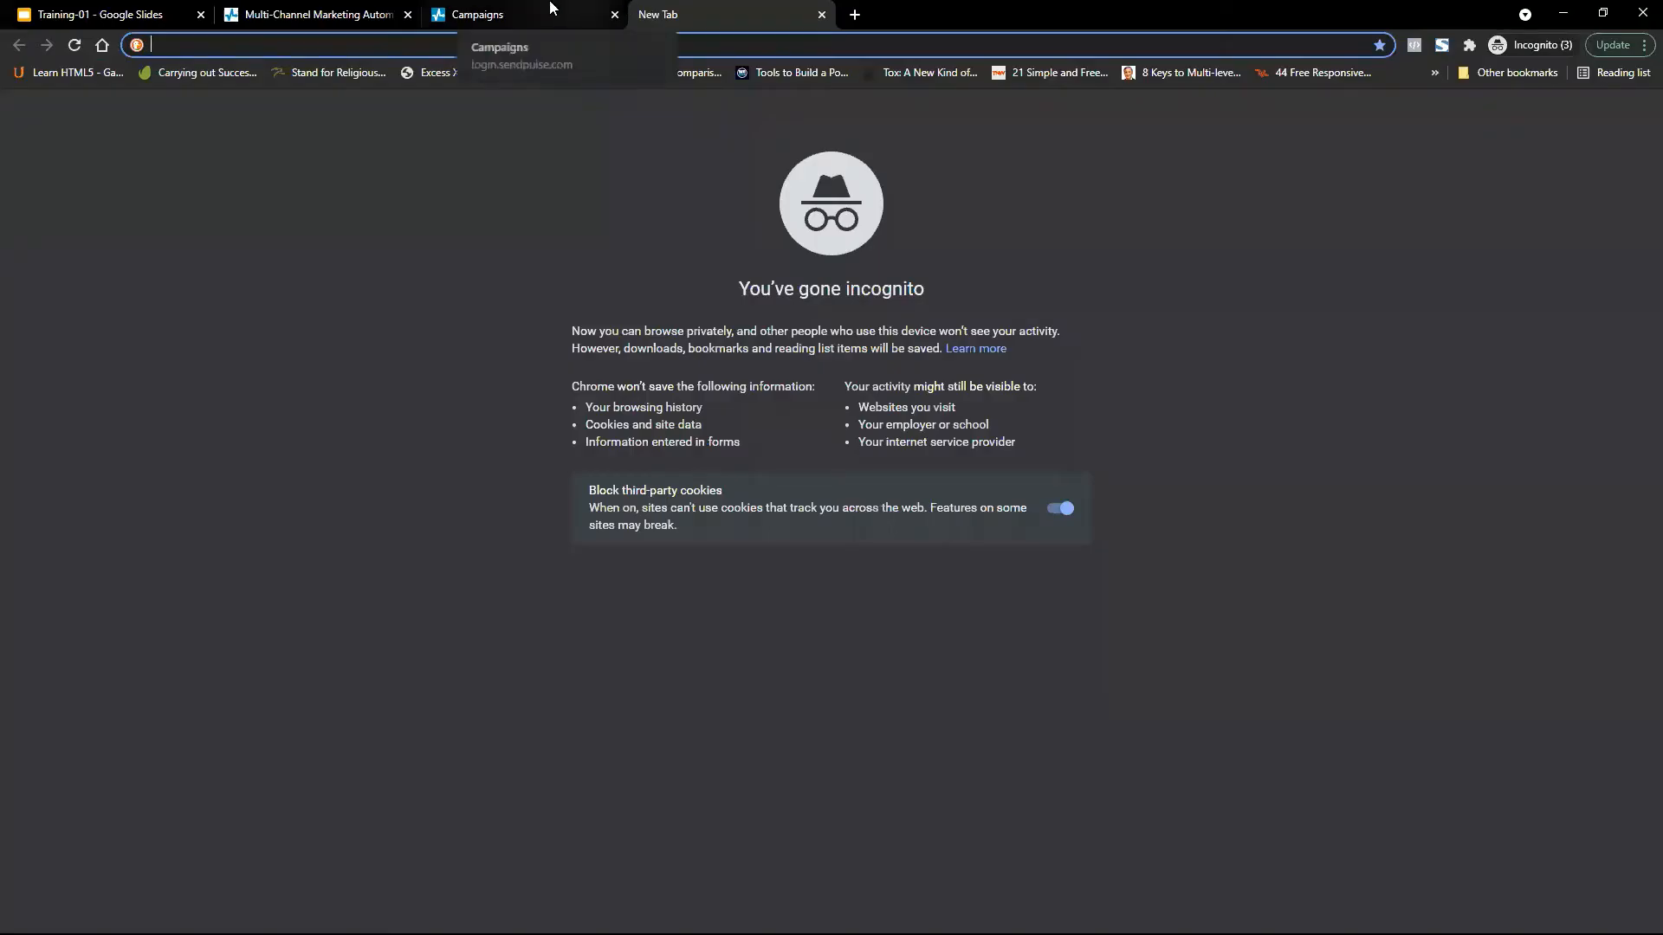
{"action": "type", "text": "goo"}
{"action": "key", "text": "Return"}
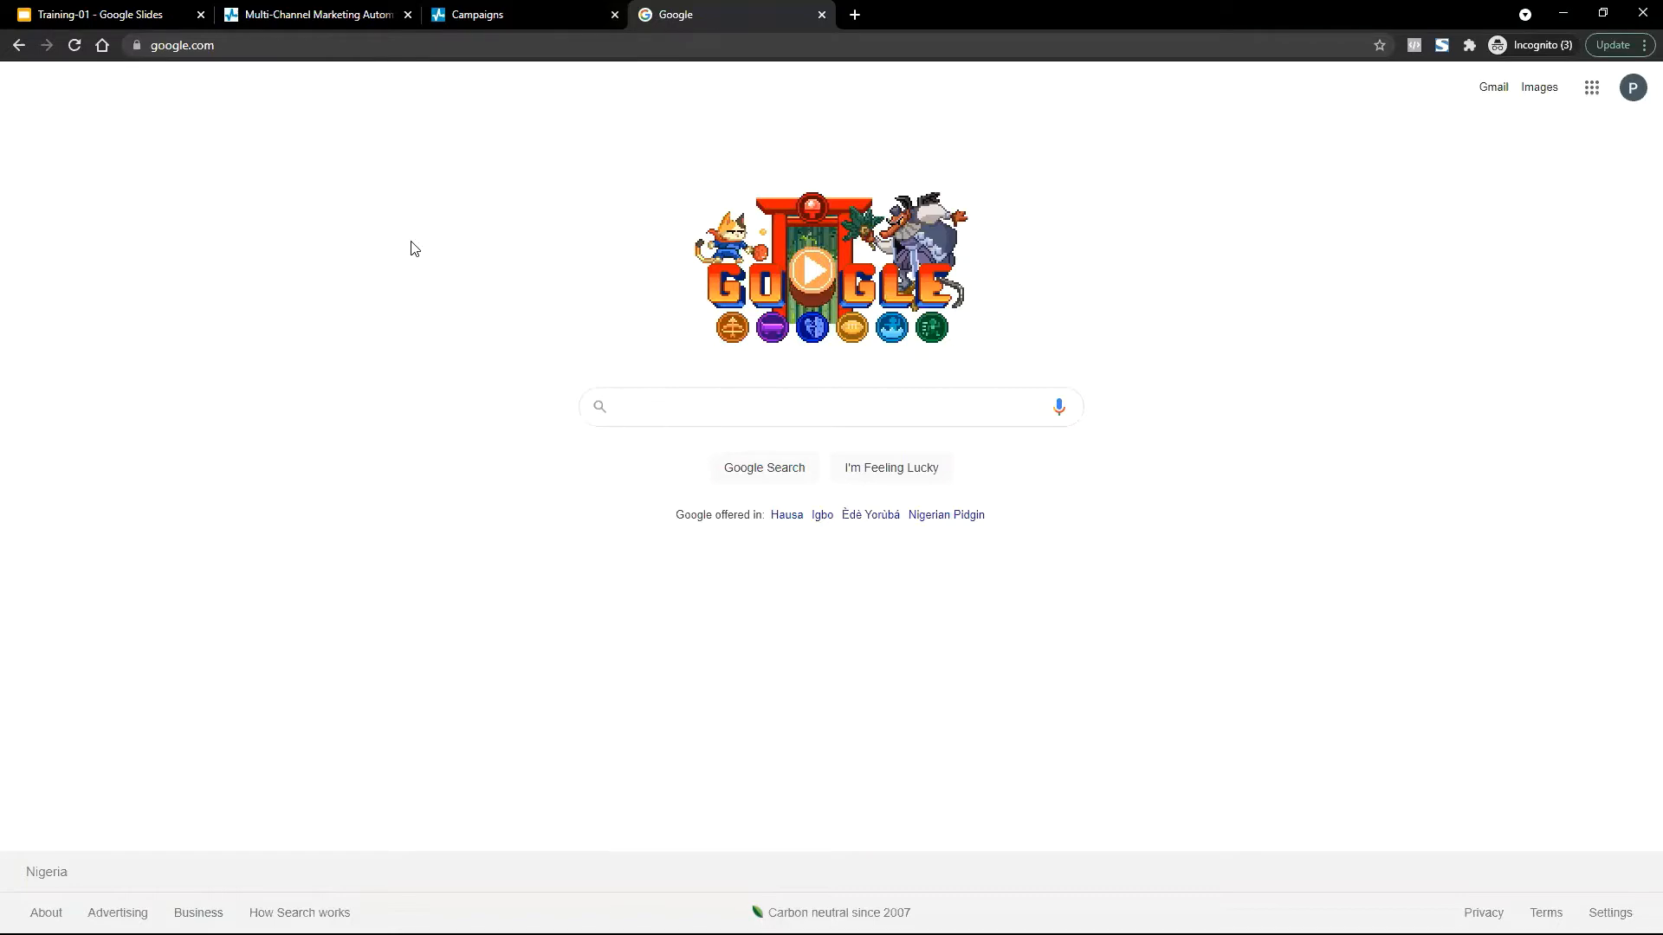
Search Google for 'domain email' and browse the results for domain email providers.
{"action": "type", "text": "Dom"}
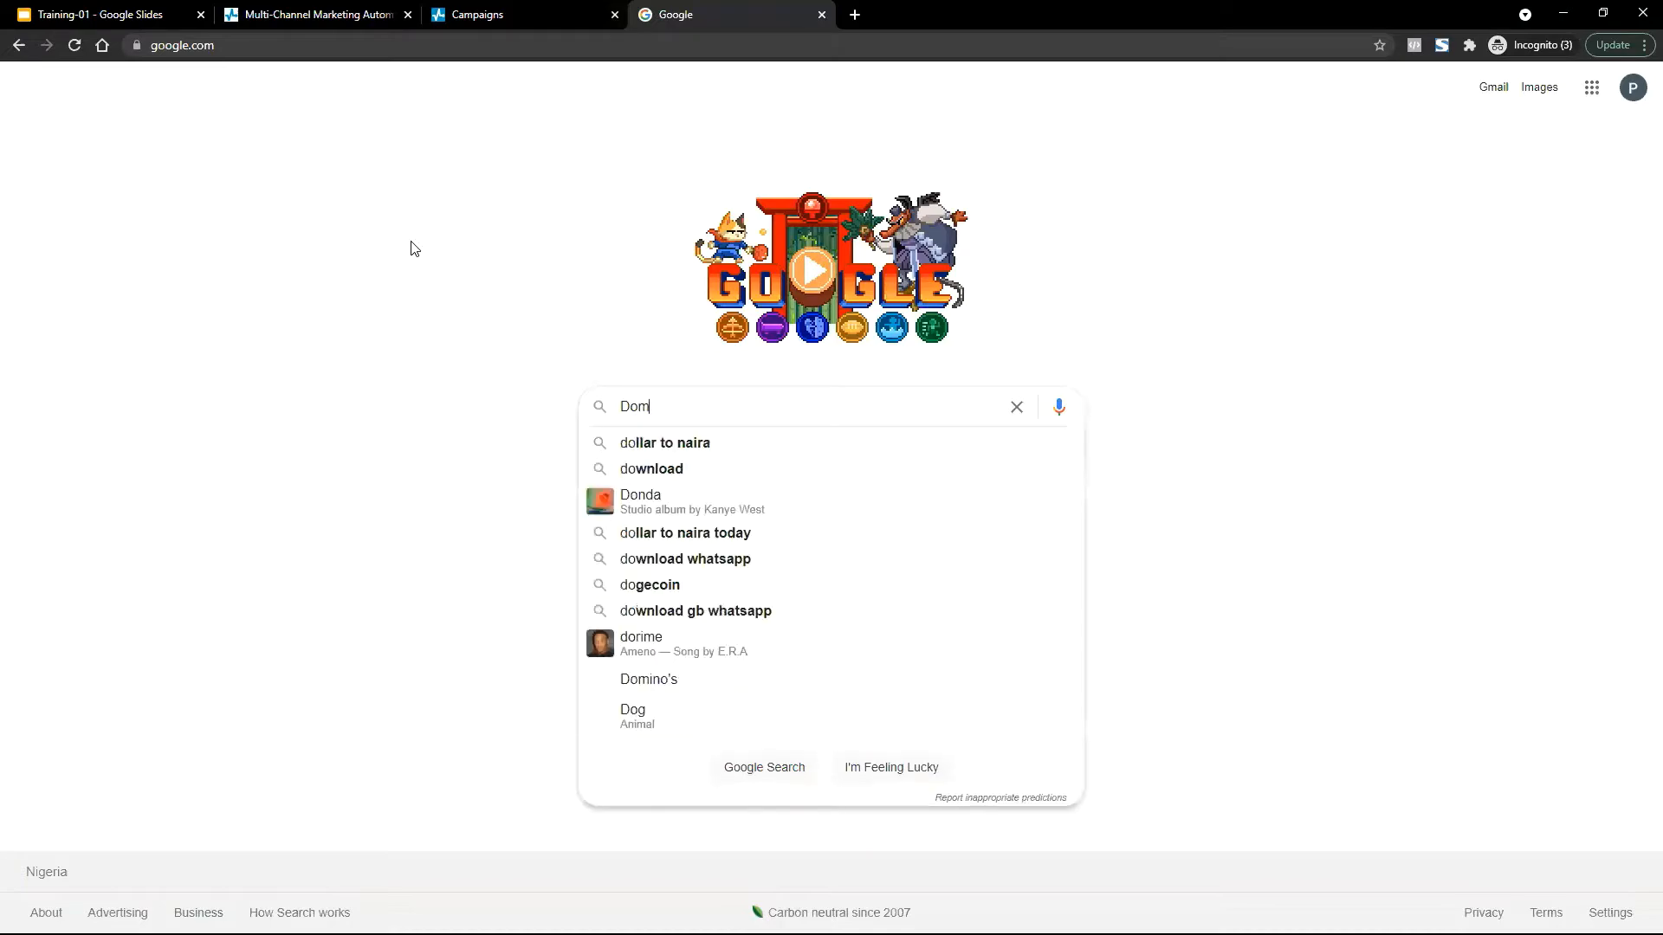
{"action": "type", "text": "an em"}
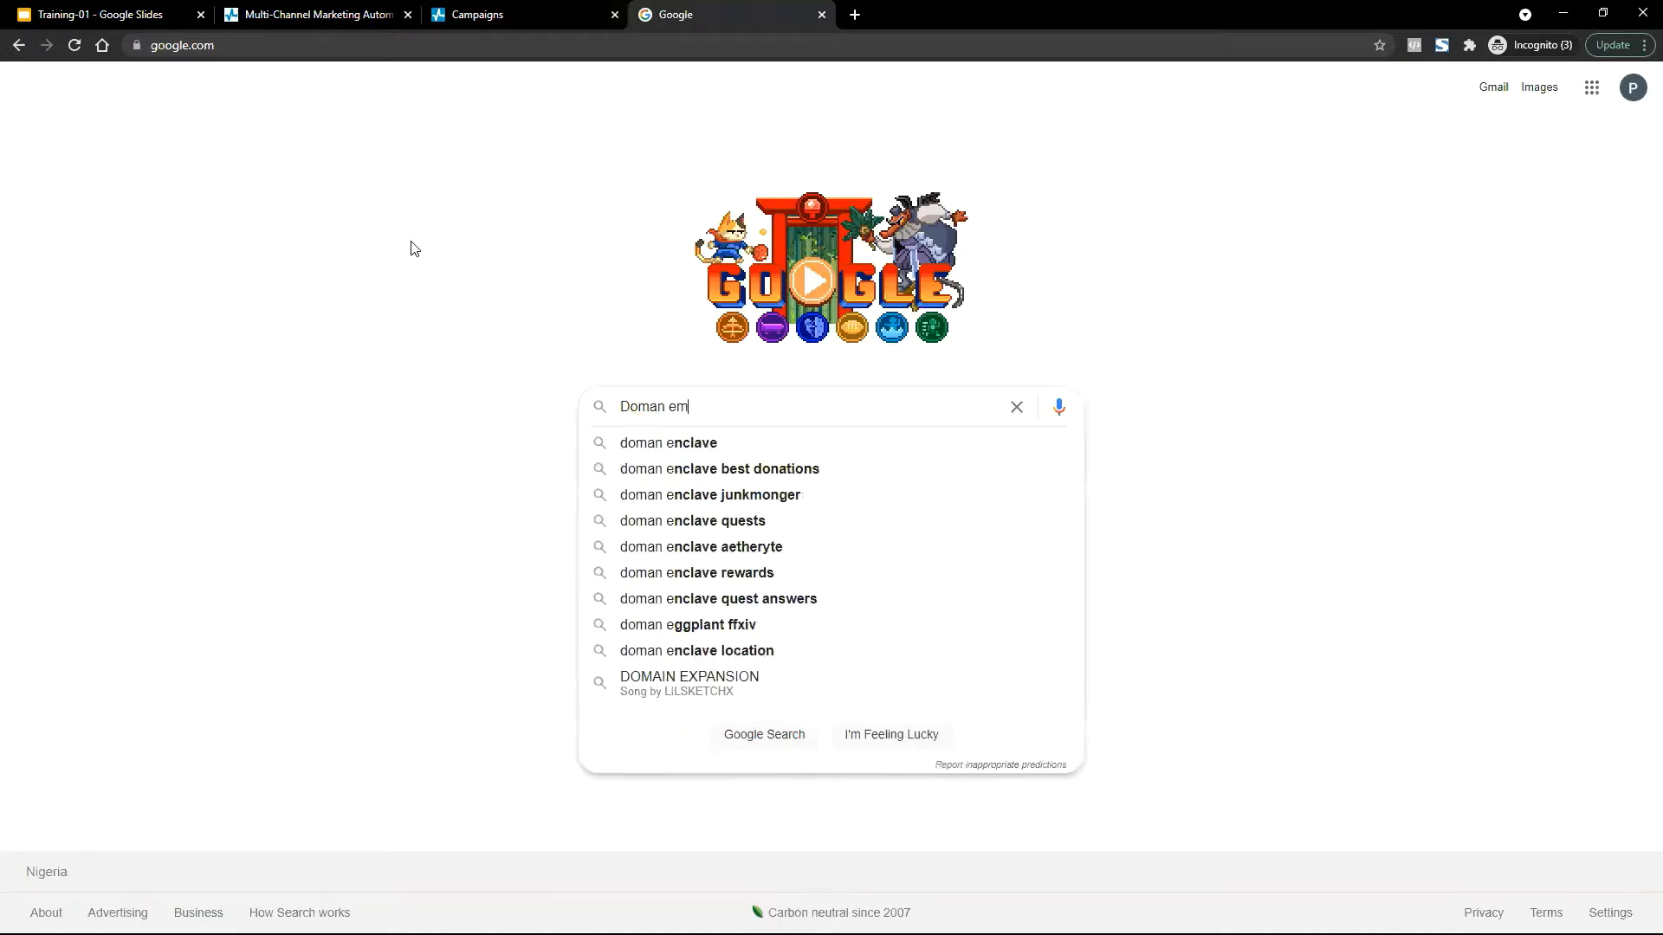
{"action": "key", "text": "Down"}
{"action": "key", "text": "Return"}
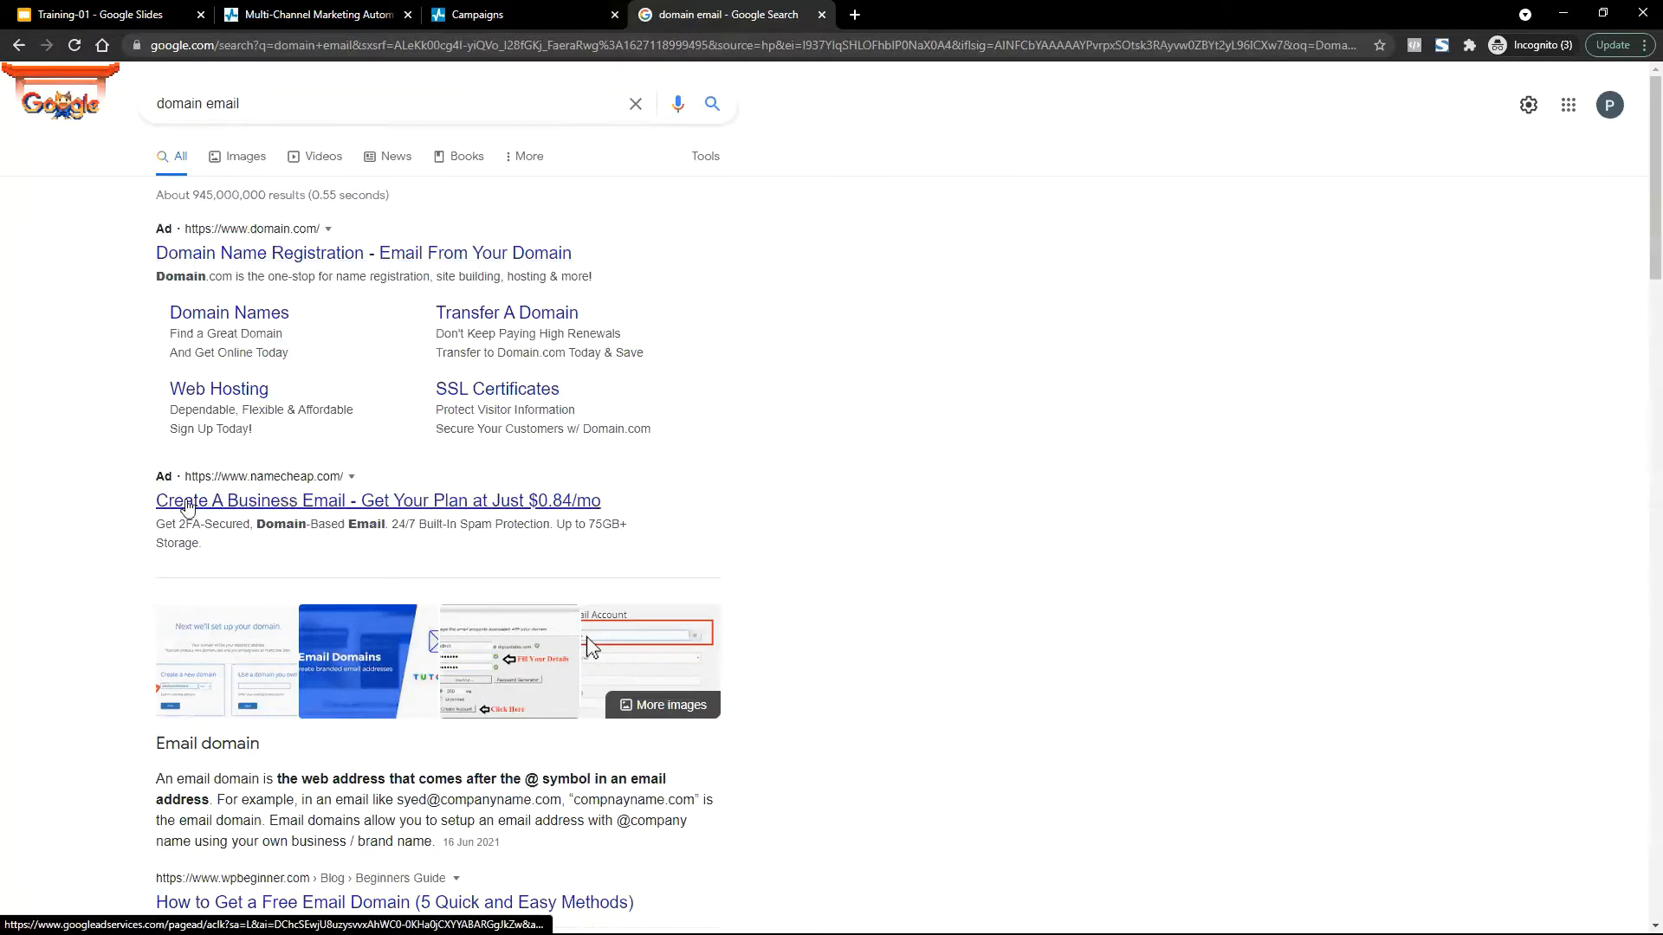
{"action": "scroll", "coordinate": [459, 508], "scroll_direction": "down", "scroll_amount": 3}
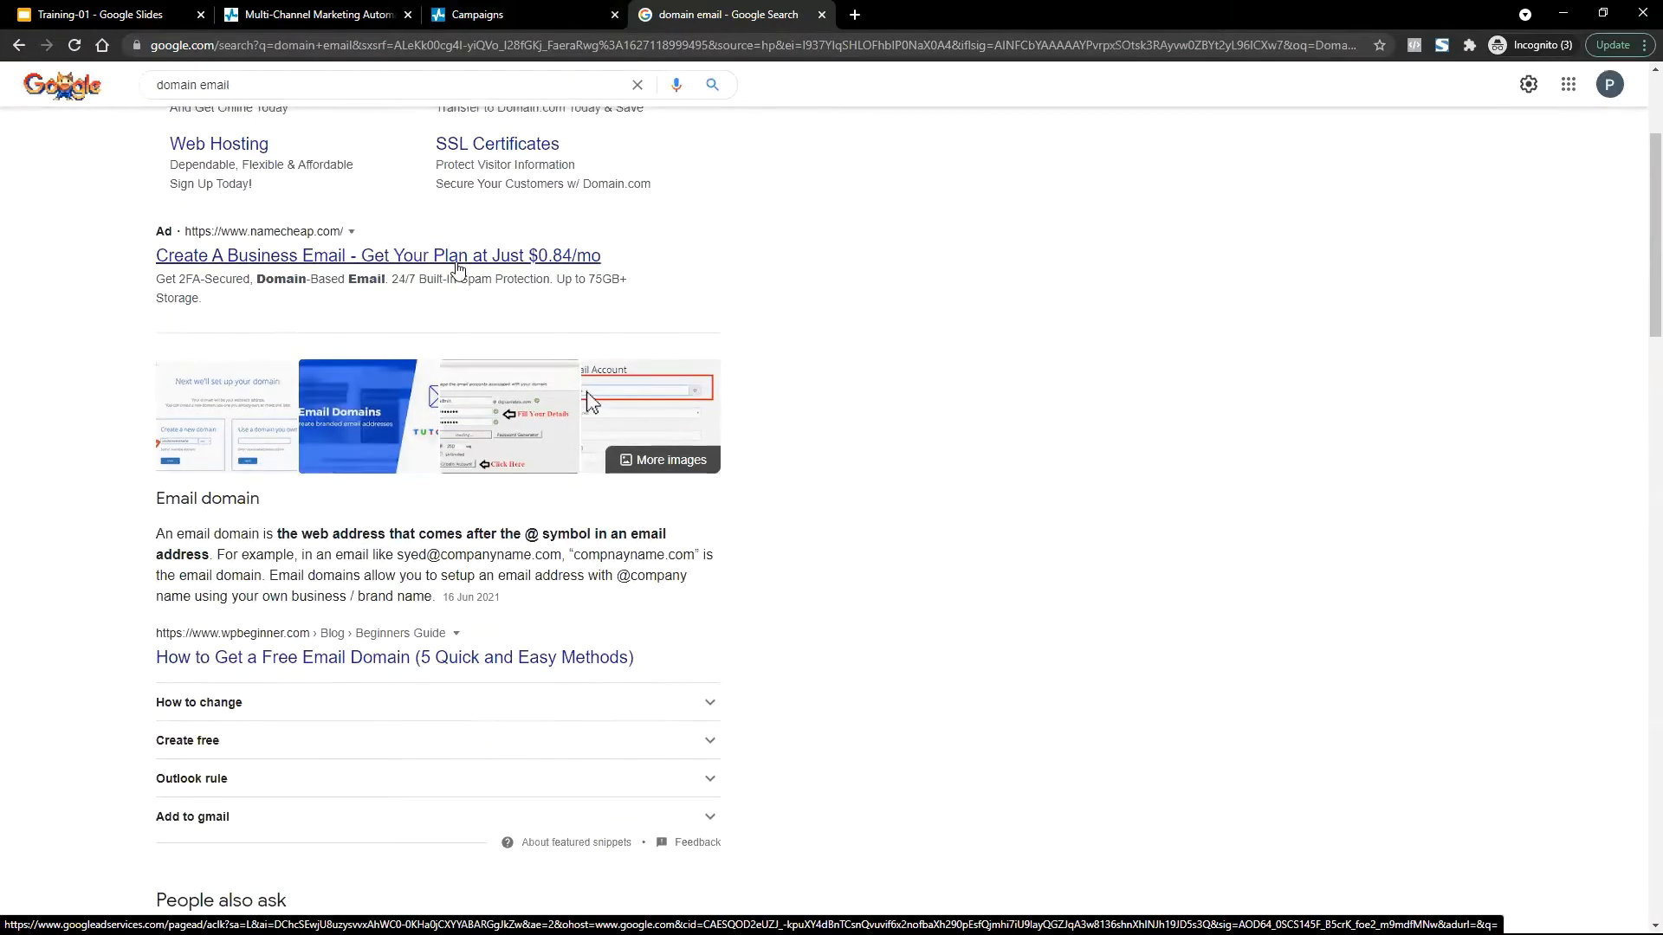
{"action": "scroll", "coordinate": [450, 260], "scroll_direction": "down", "scroll_amount": 4}
{"action": "scroll", "coordinate": [336, 474], "scroll_direction": "down", "scroll_amount": 3}
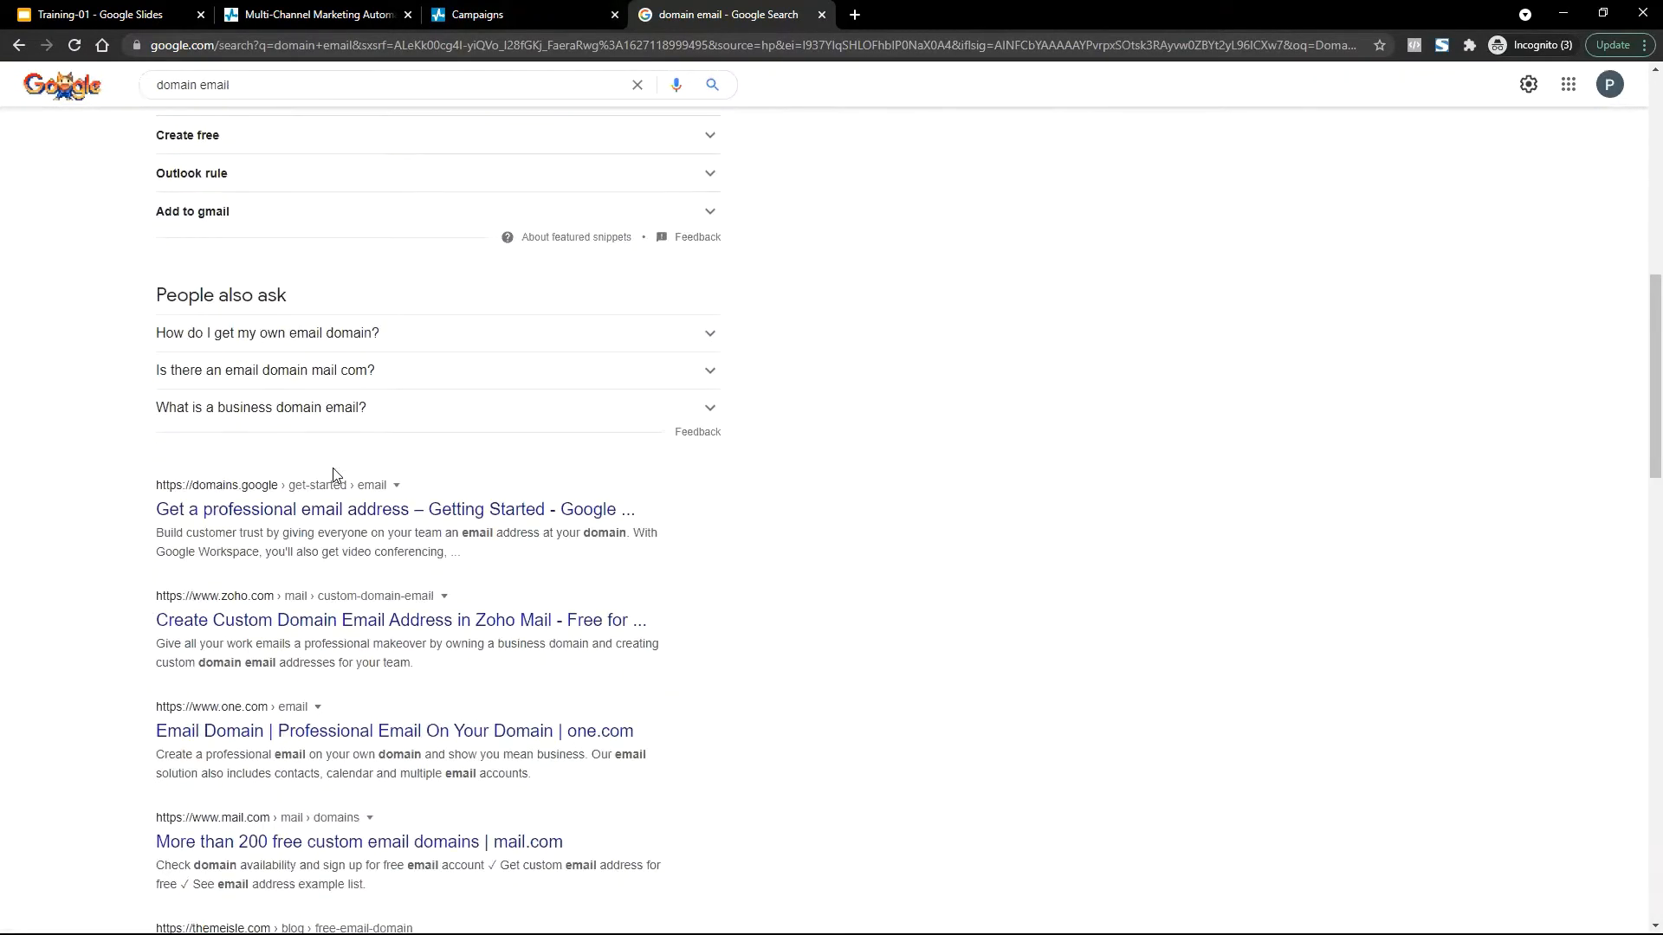
{"action": "scroll", "coordinate": [336, 475], "scroll_direction": "down", "scroll_amount": 3}
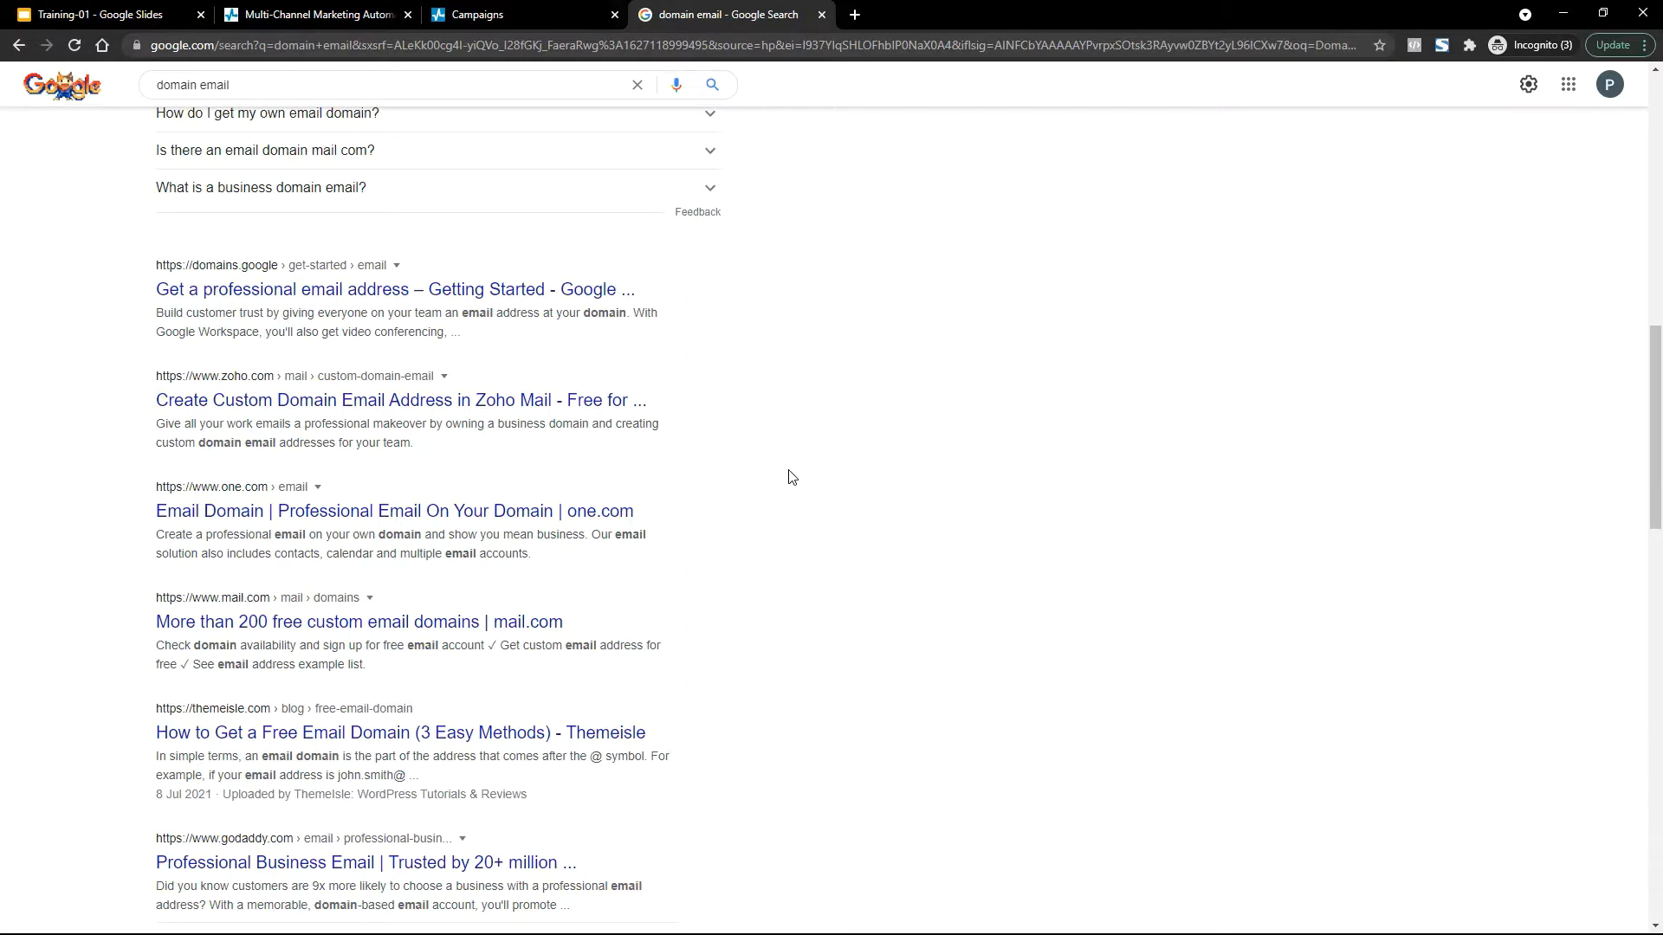
{"action": "scroll", "coordinate": [790, 477], "scroll_direction": "down", "scroll_amount": 7}
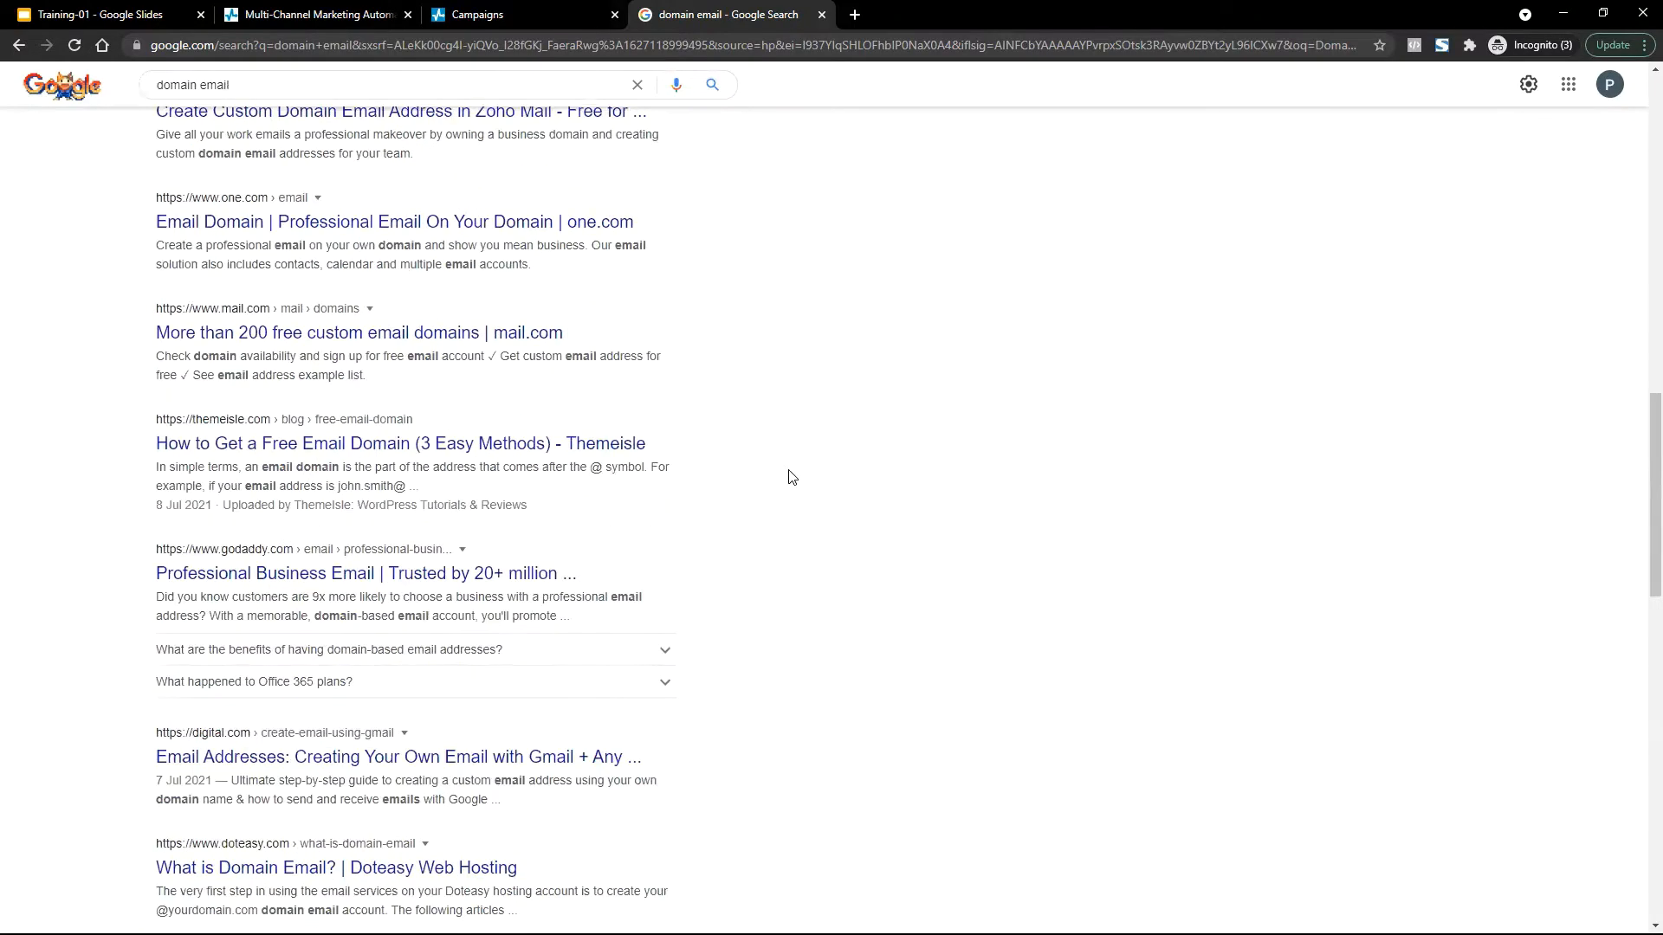
{"action": "scroll", "coordinate": [790, 477], "scroll_direction": "up", "scroll_amount": 12}
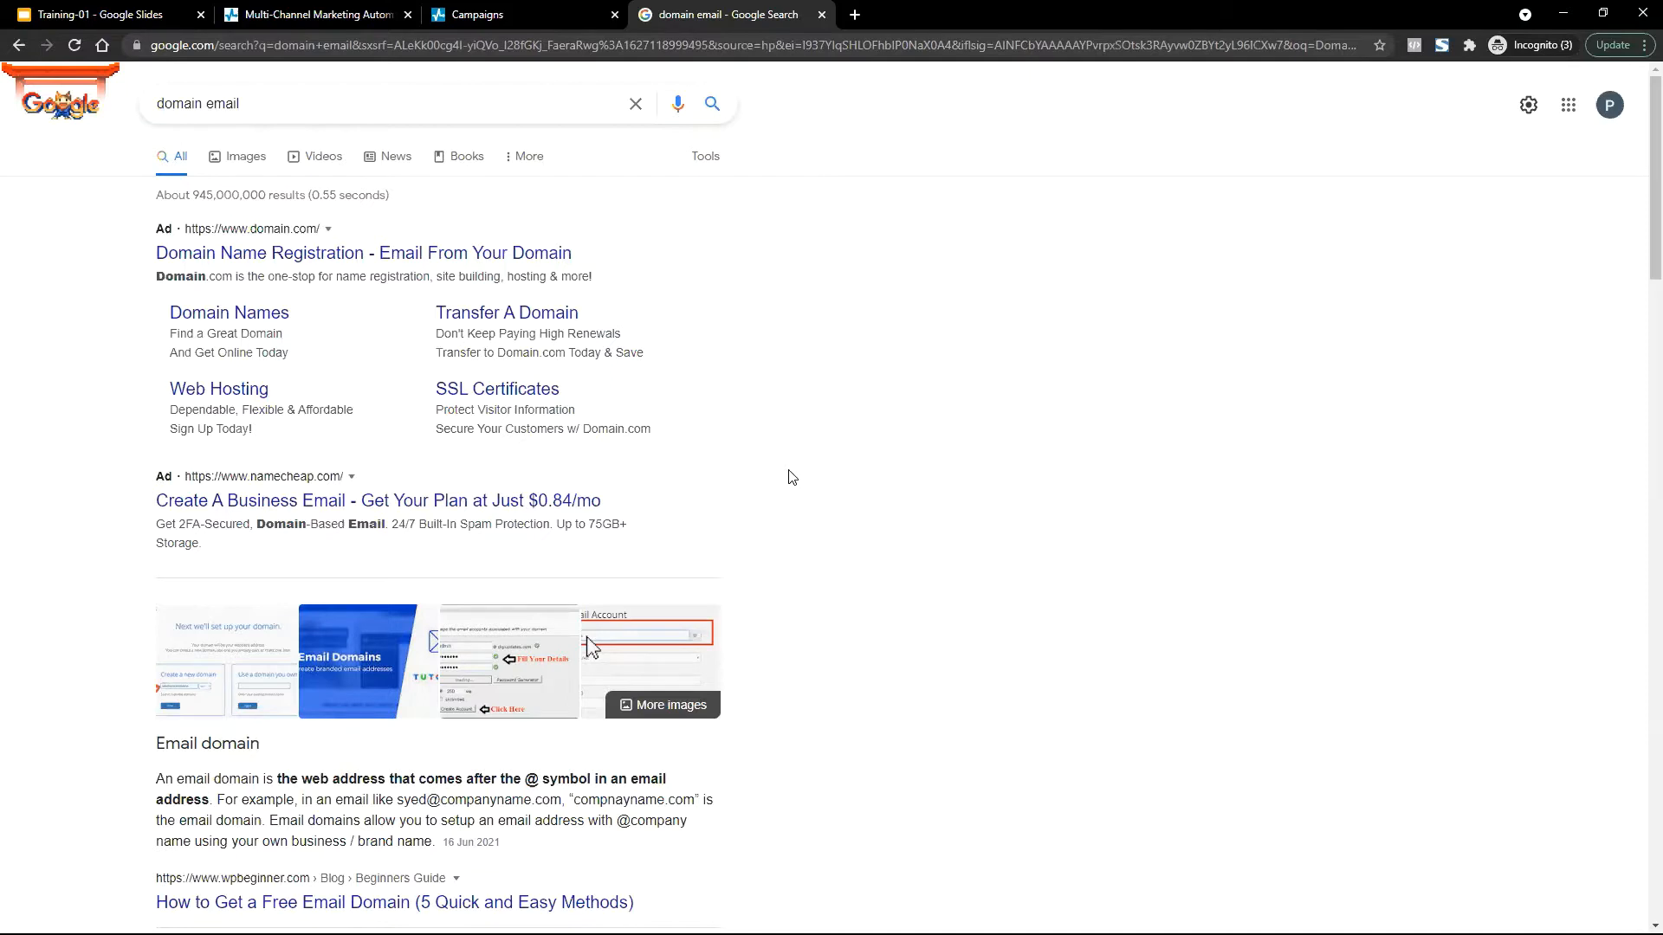
{"action": "left_click", "coordinate": [468, 53]}
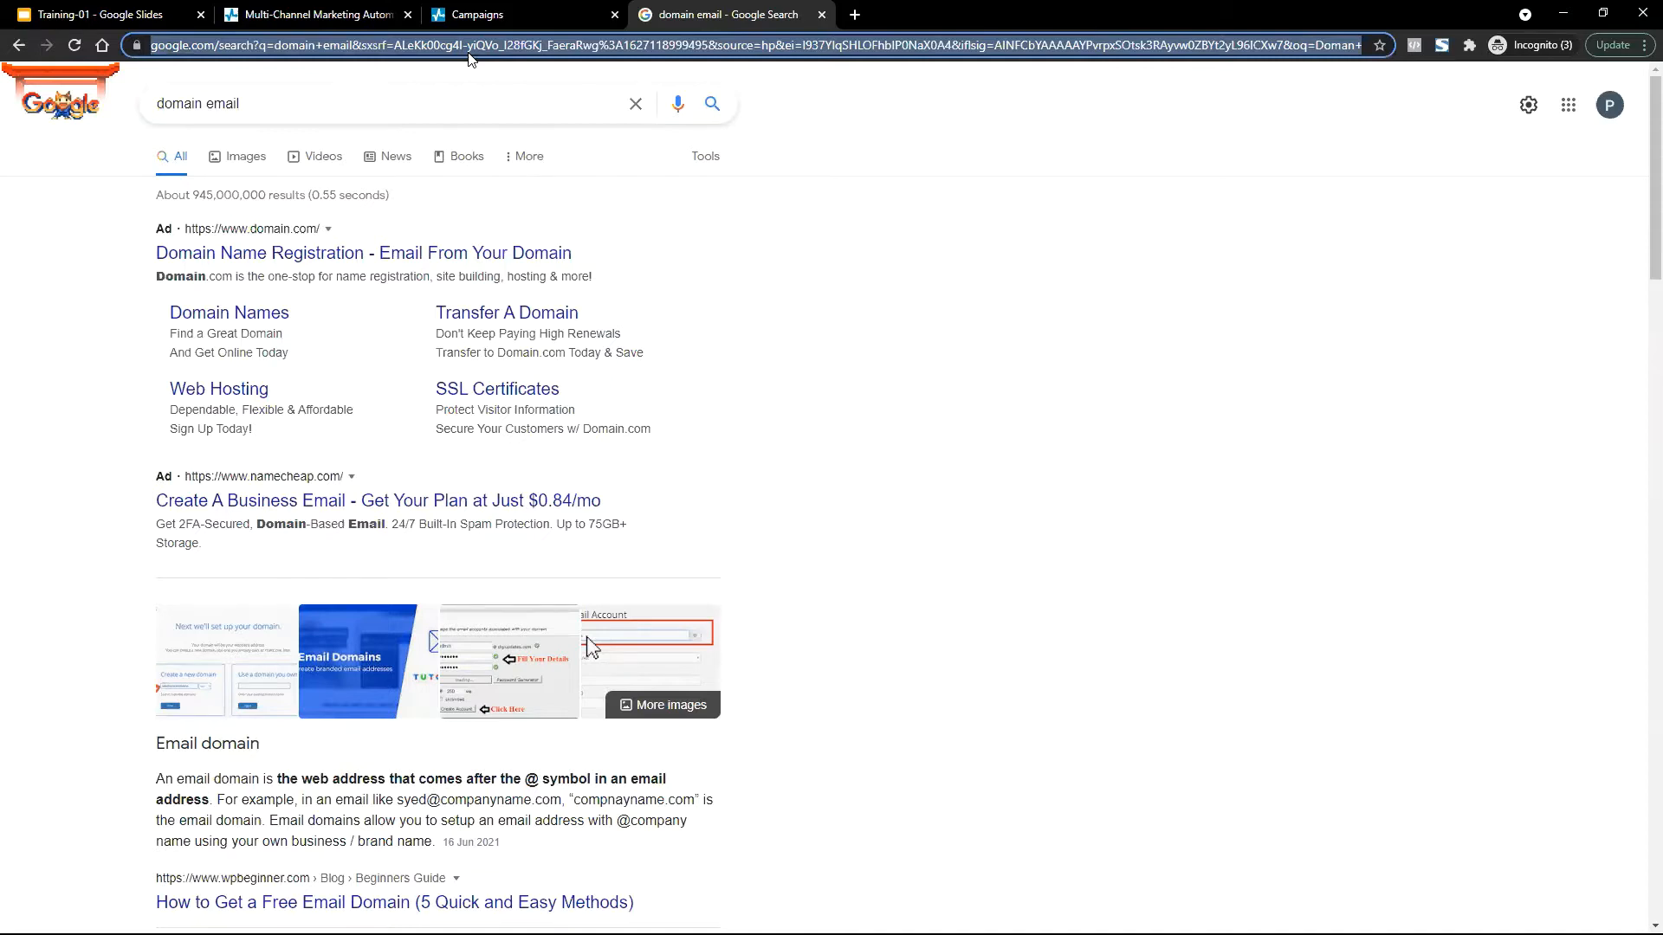
Load qservers.net and look up the domain name erpservicexyz.
{"action": "type", "text": "qservers.net"}
{"action": "key", "text": "Return"}
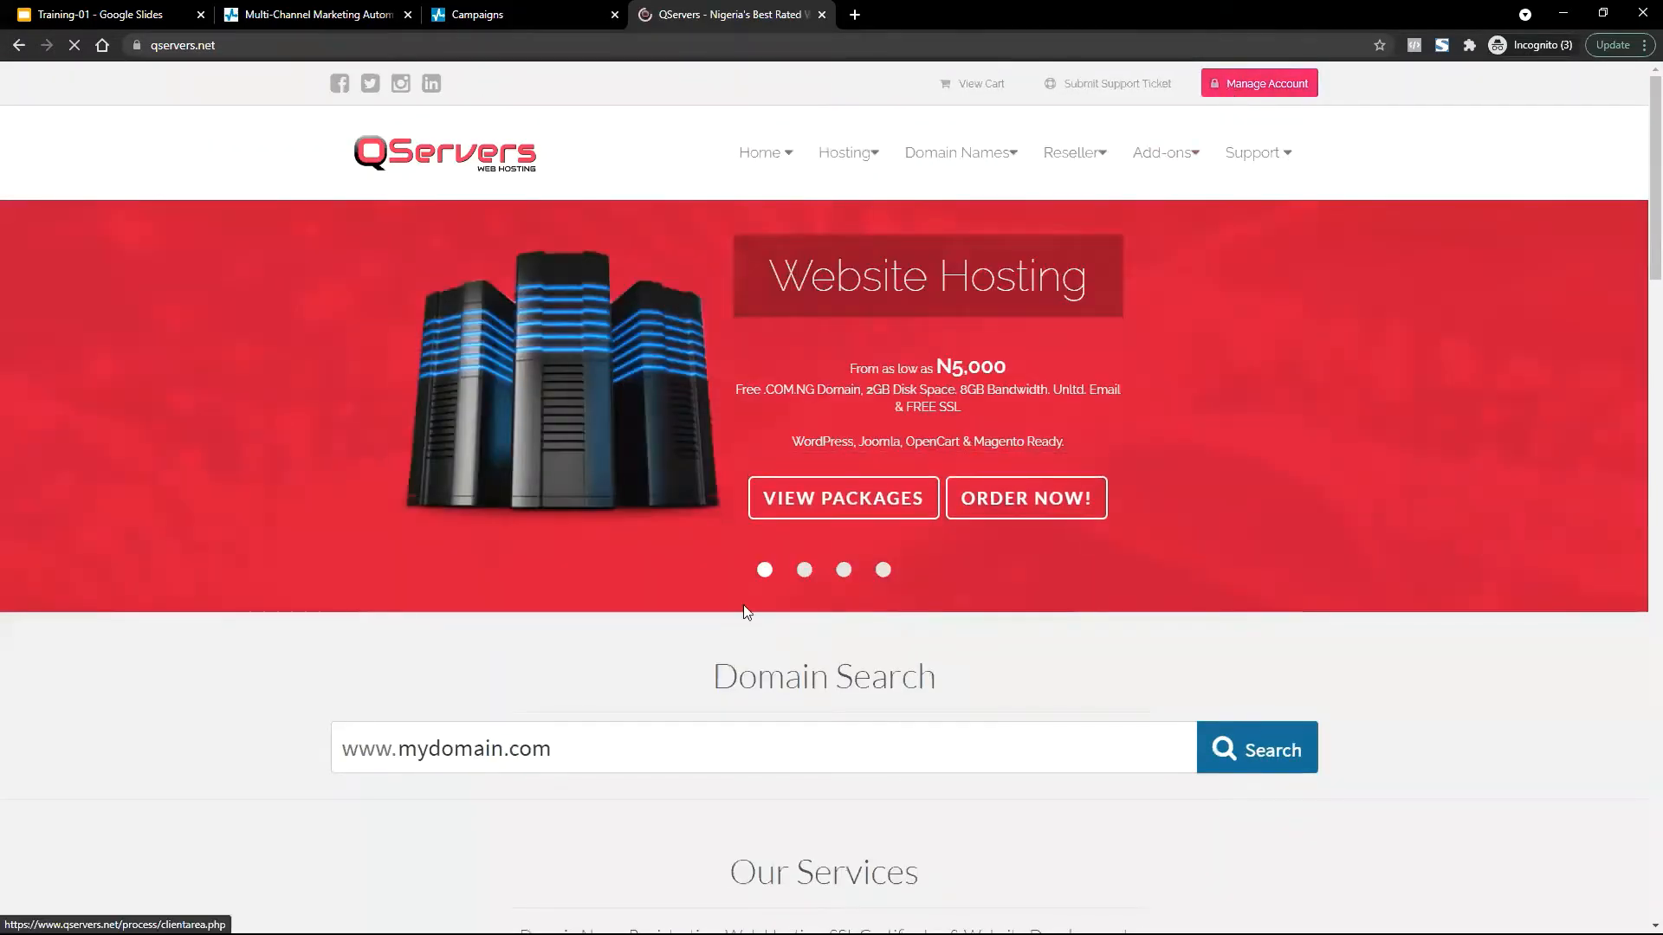
{"action": "scroll", "coordinate": [746, 606], "scroll_direction": "down", "scroll_amount": 5}
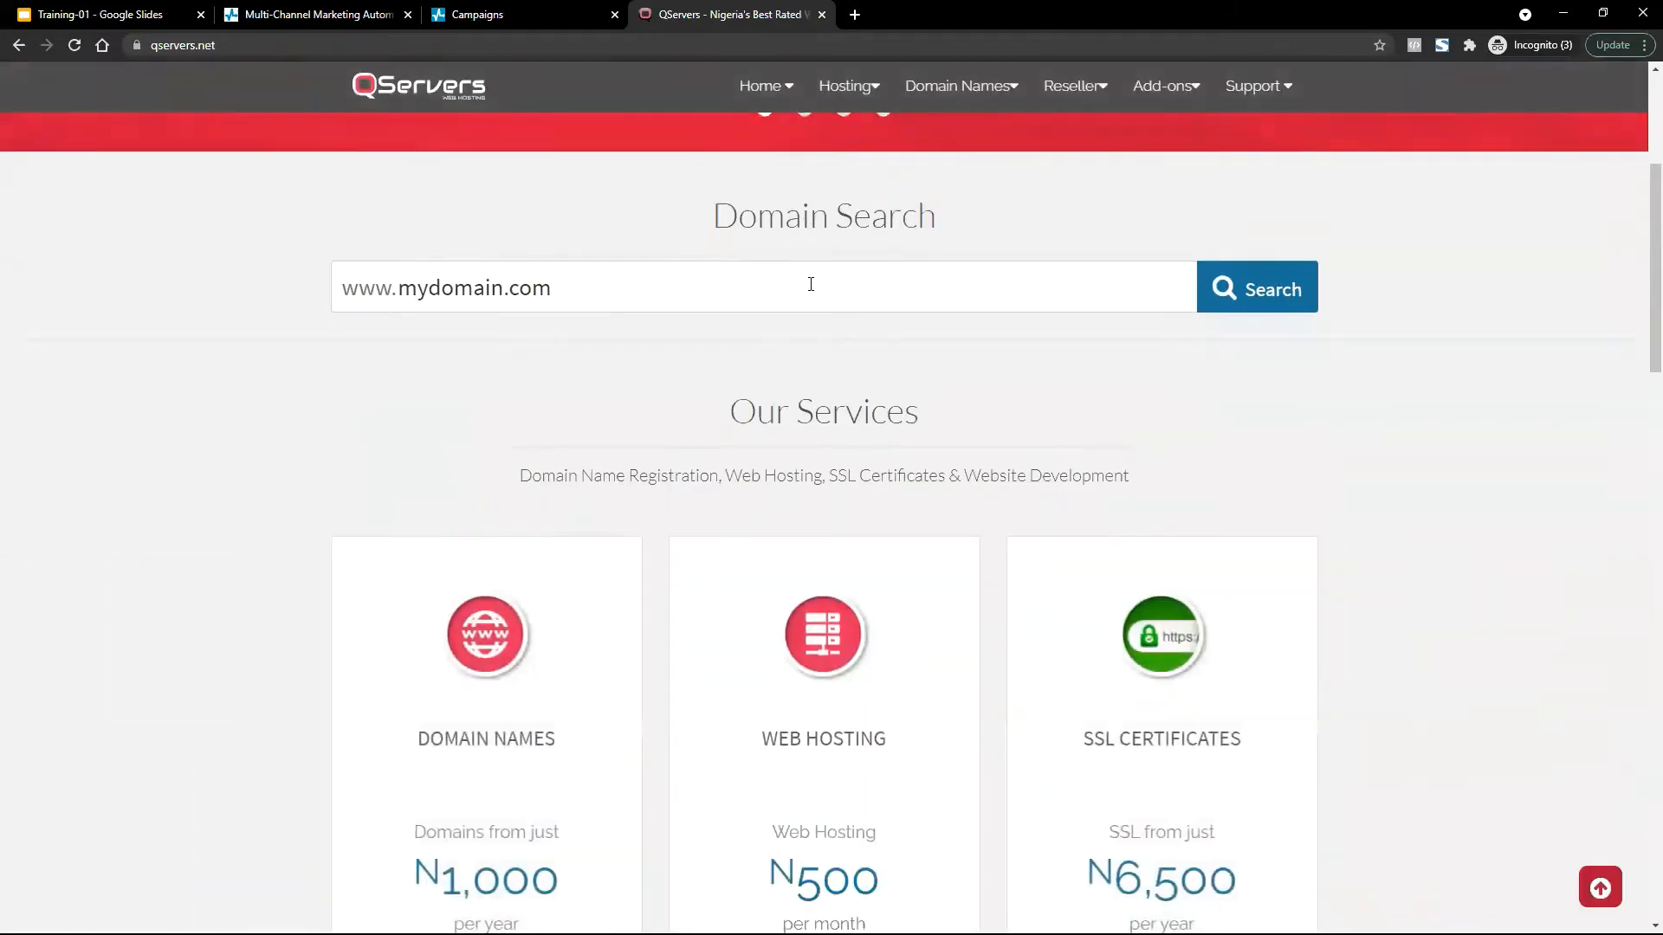
{"action": "left_click", "coordinate": [811, 284]}
{"action": "type", "text": "erp"}
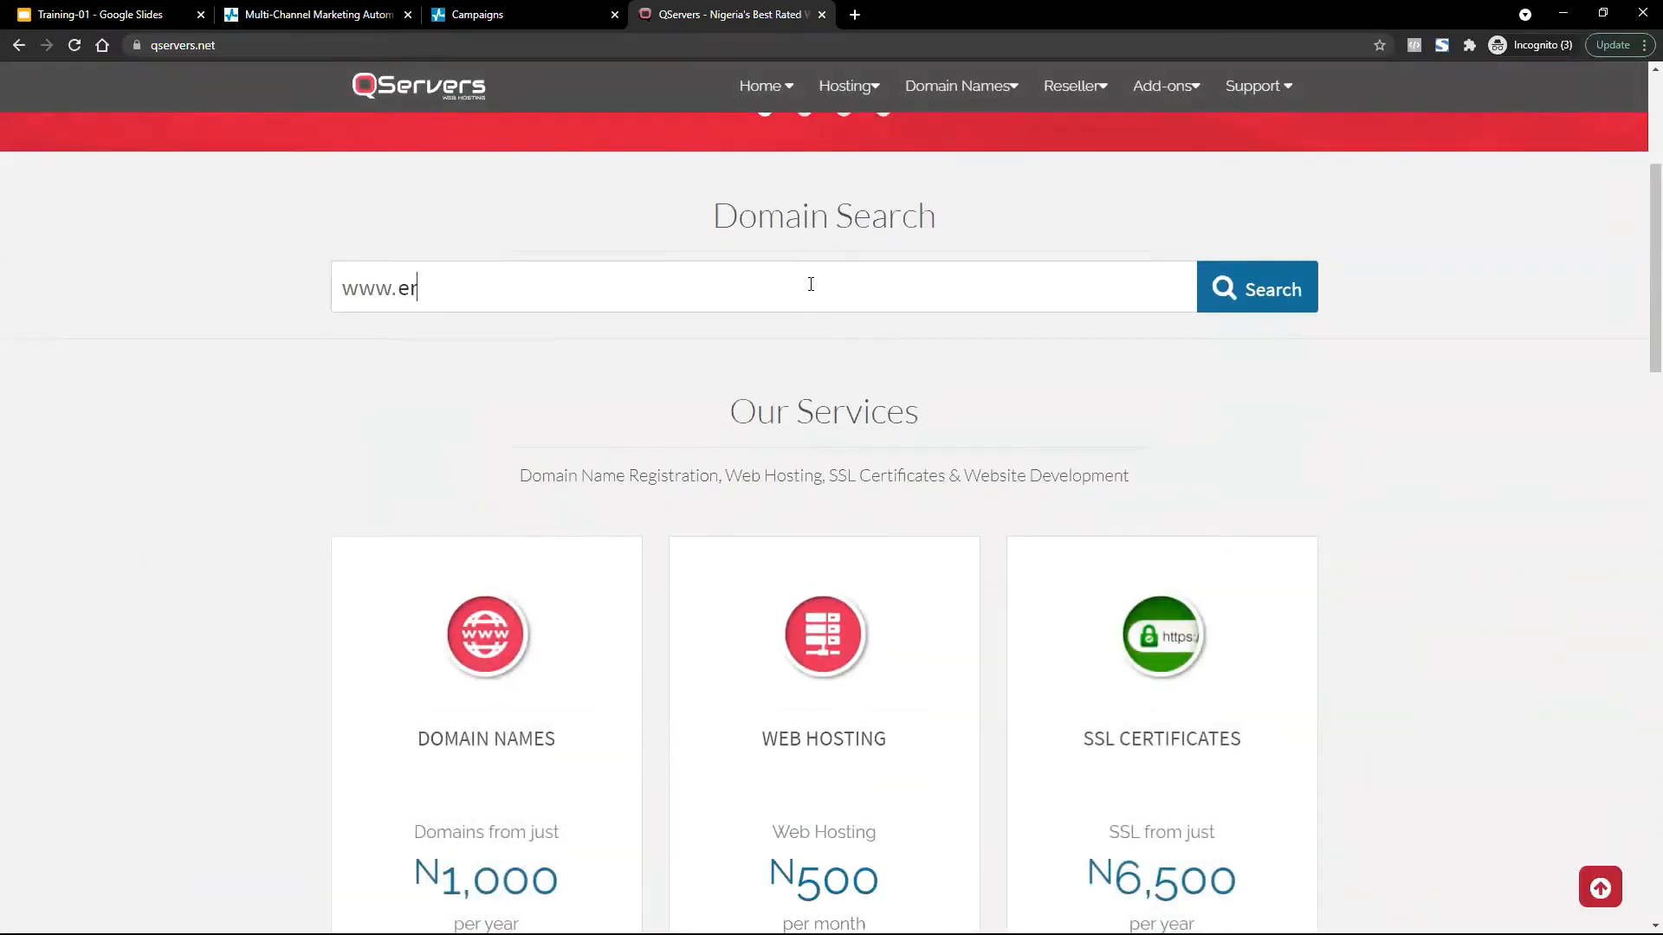
{"action": "type", "text": "servicexyz"}
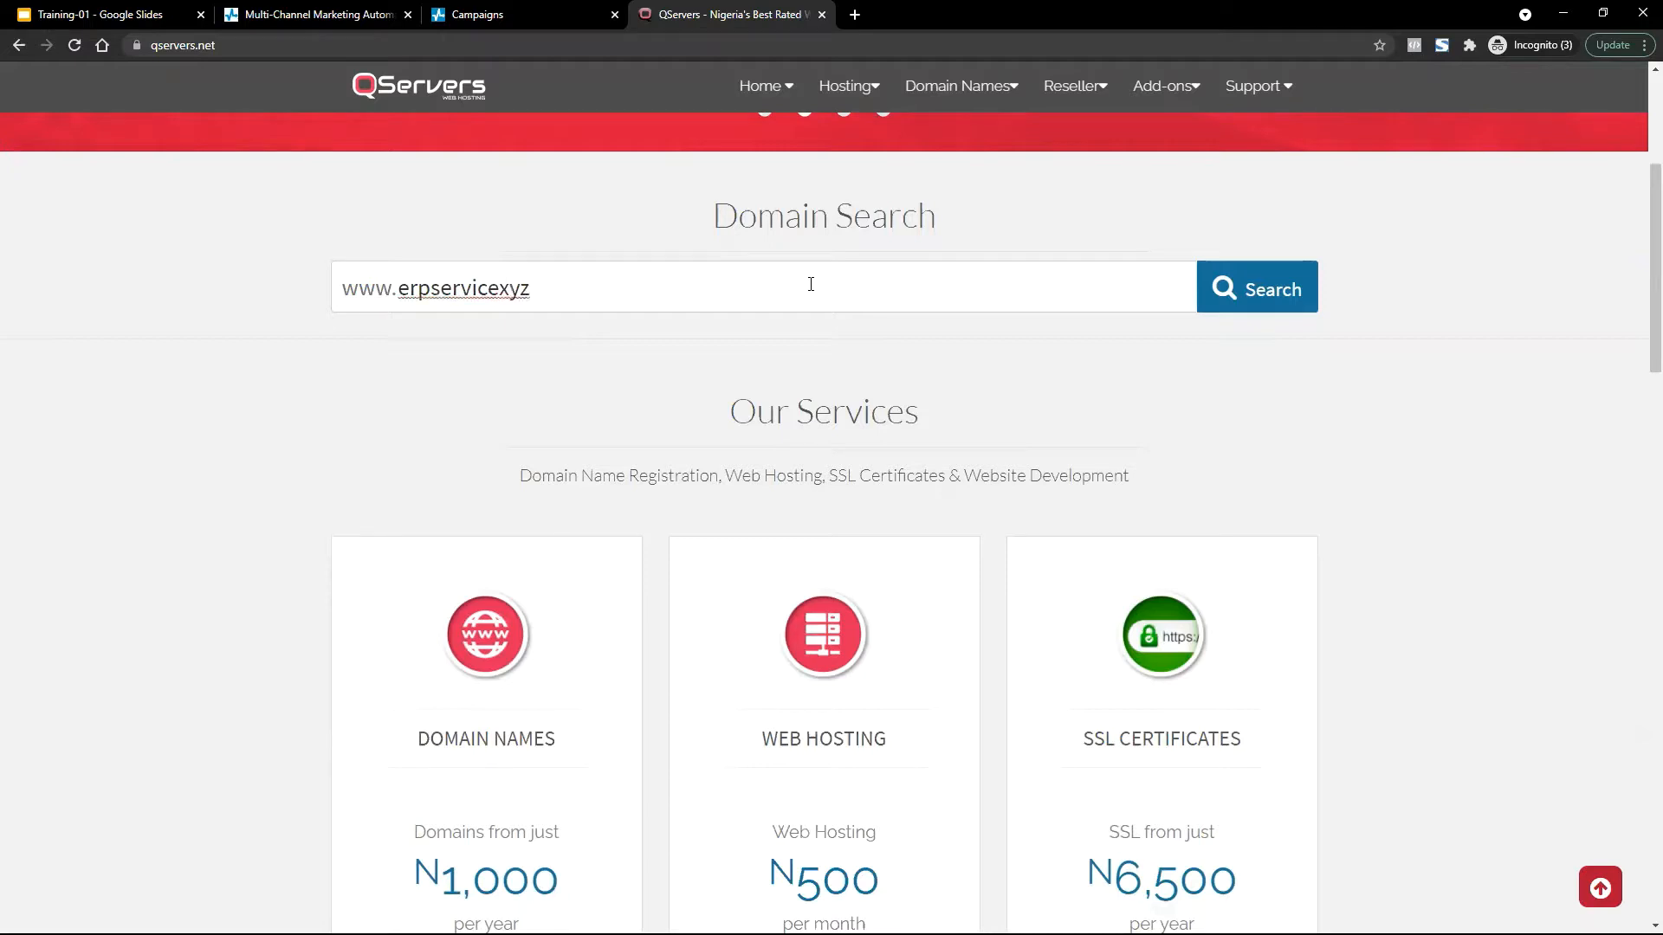
{"action": "left_click", "coordinate": [1247, 282]}
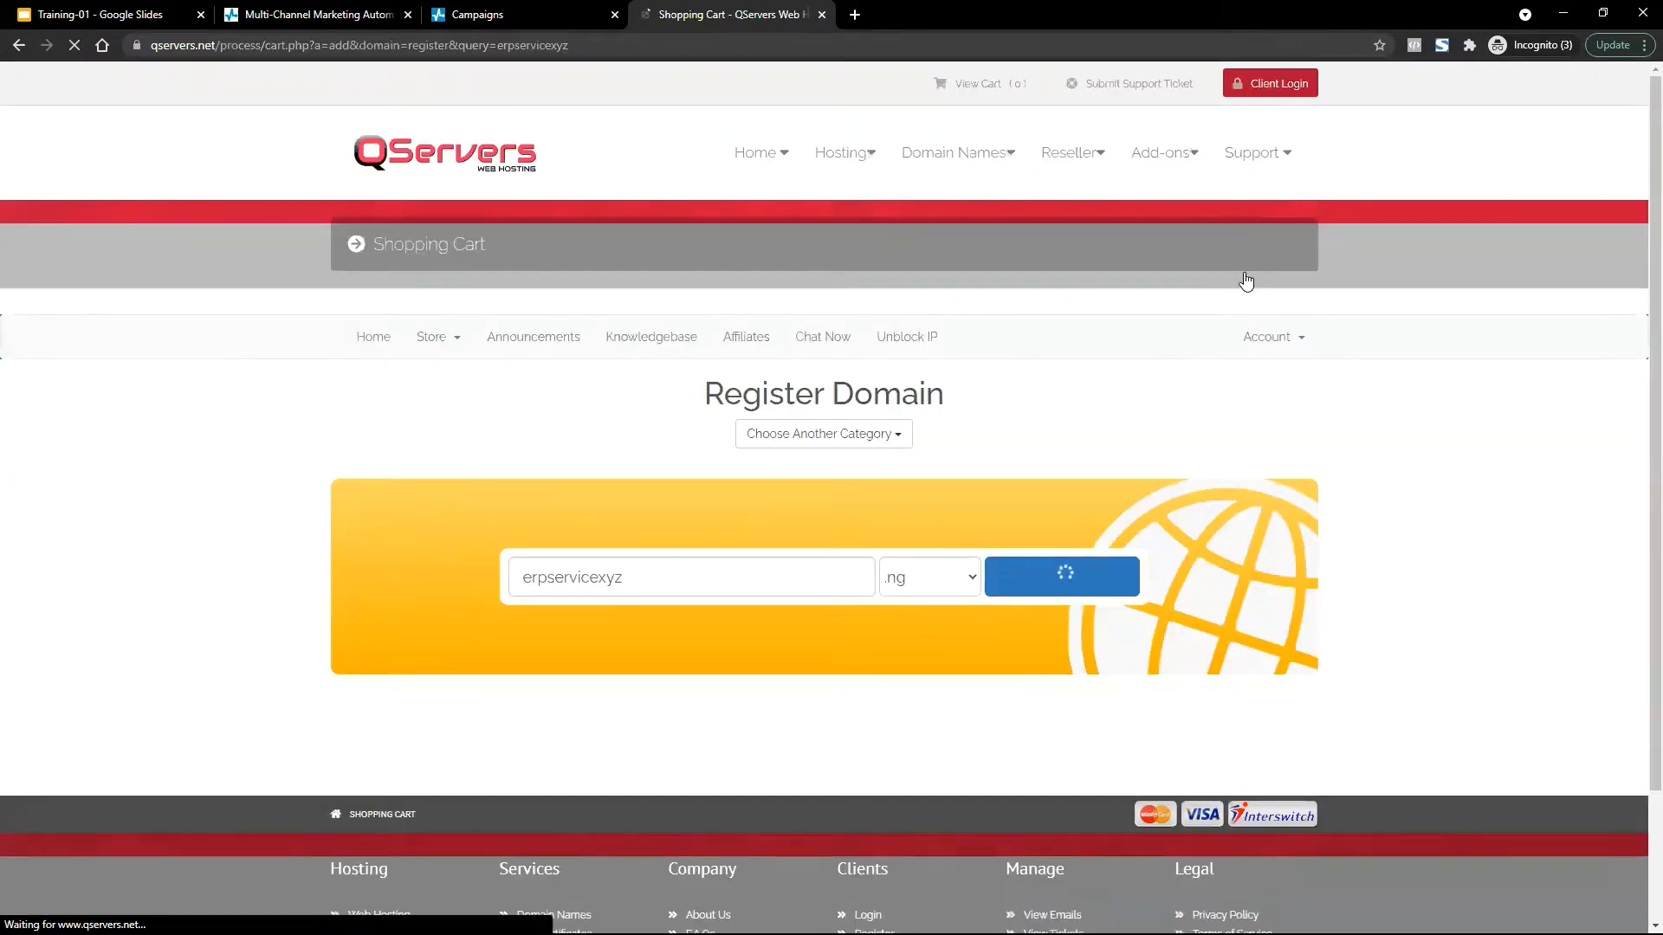
Switch the extension to .com.ng and check erpservicexyz.com.ng availability.
{"action": "scroll", "coordinate": [953, 392], "scroll_direction": "down", "scroll_amount": 3}
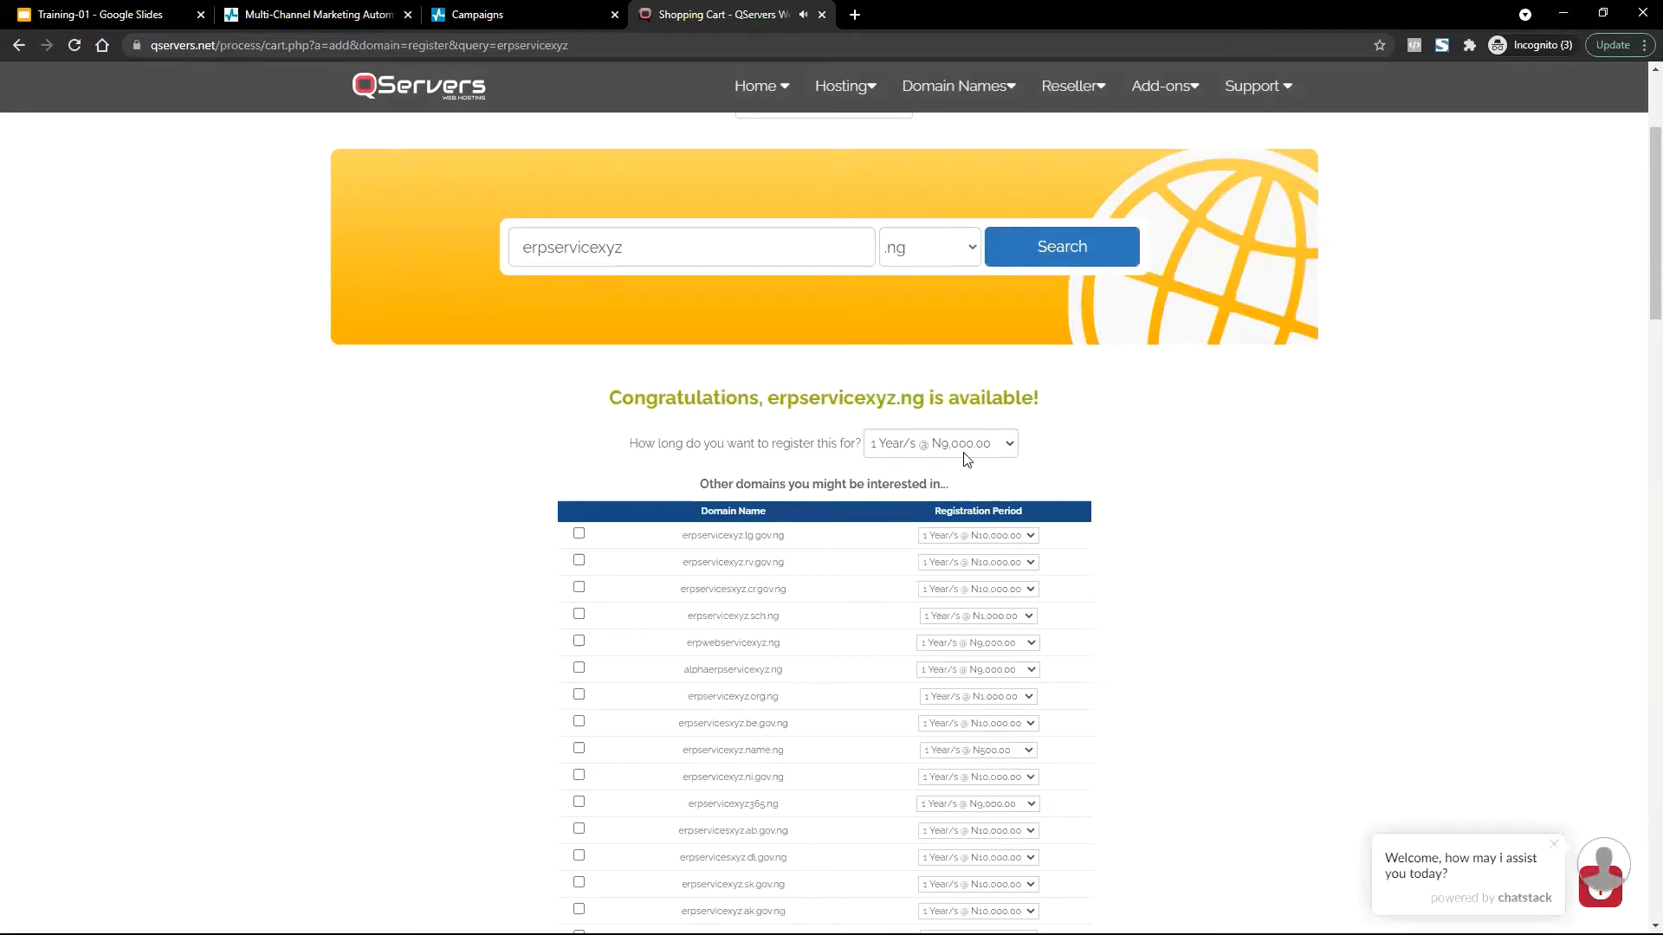
{"action": "left_click", "coordinate": [962, 246]}
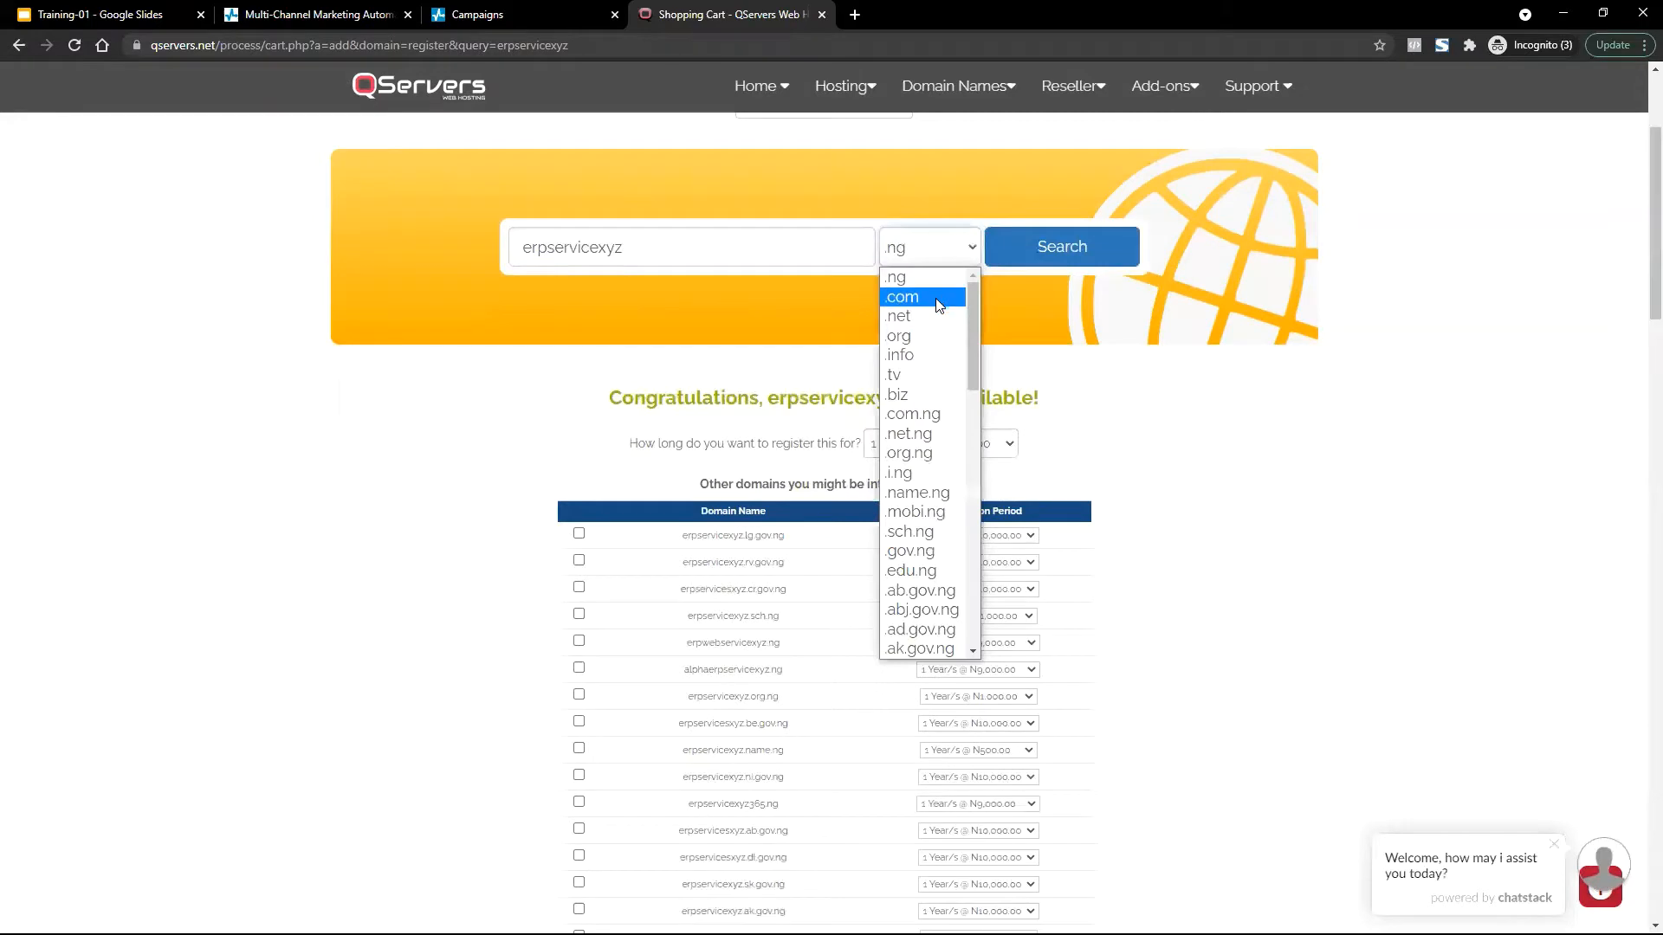
{"action": "left_click", "coordinate": [933, 414]}
{"action": "left_click", "coordinate": [1050, 257]}
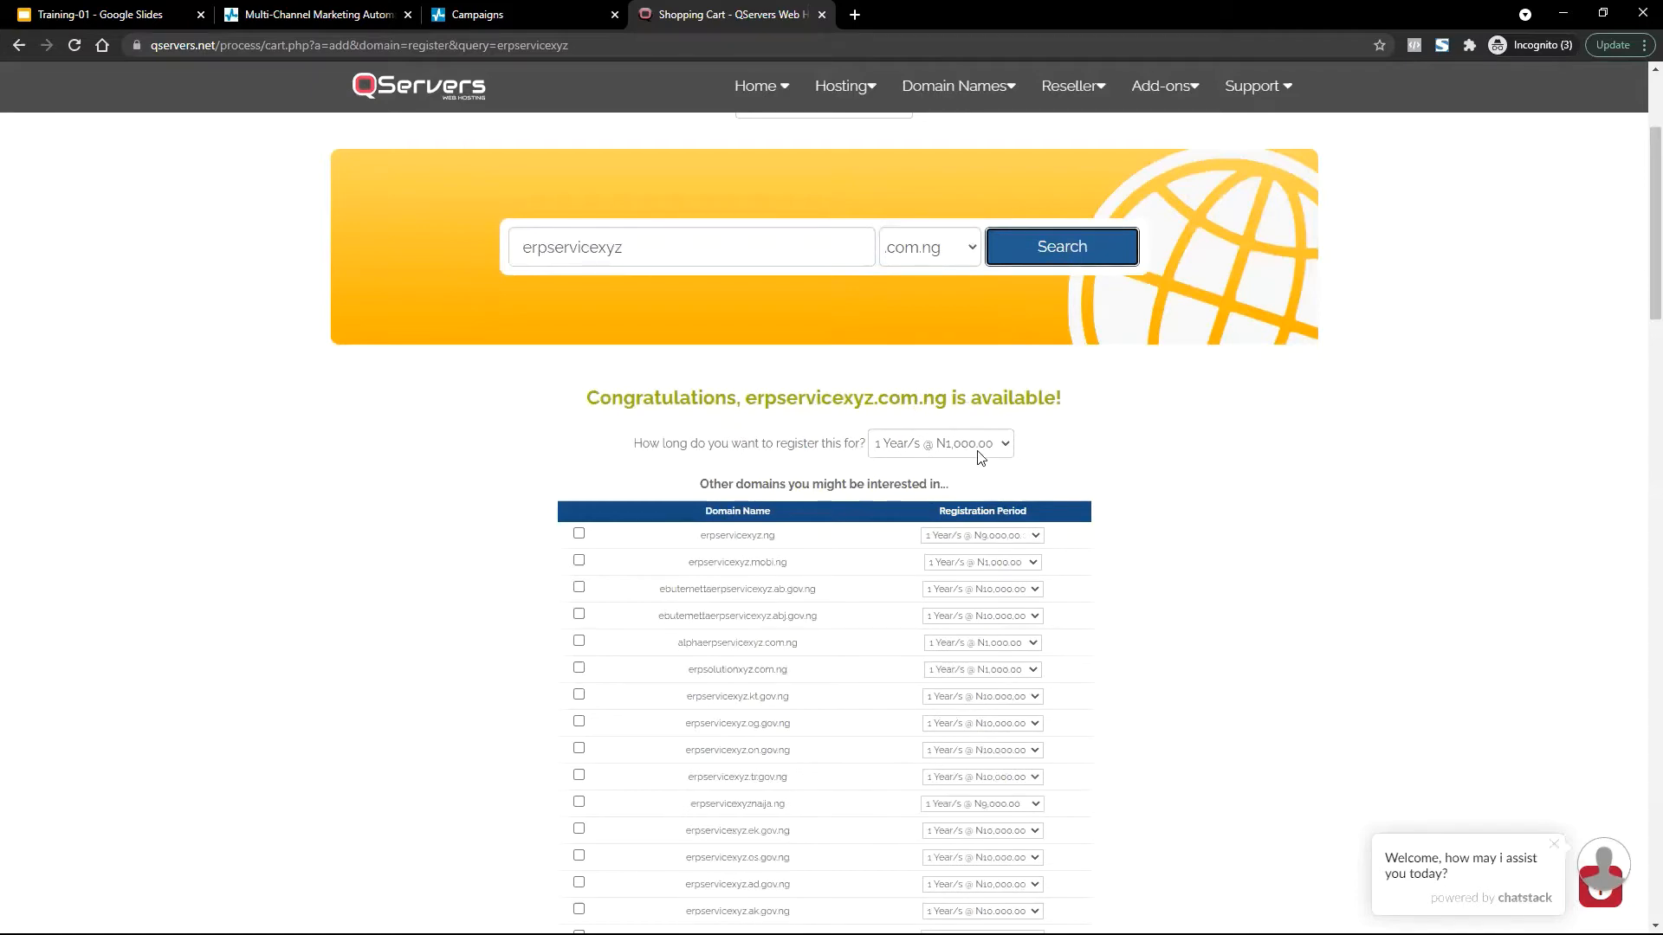
Continue with erpservicexyz.com.ng for 1 year with free DNS Management enabled.
{"action": "scroll", "coordinate": [980, 456], "scroll_direction": "down", "scroll_amount": 20}
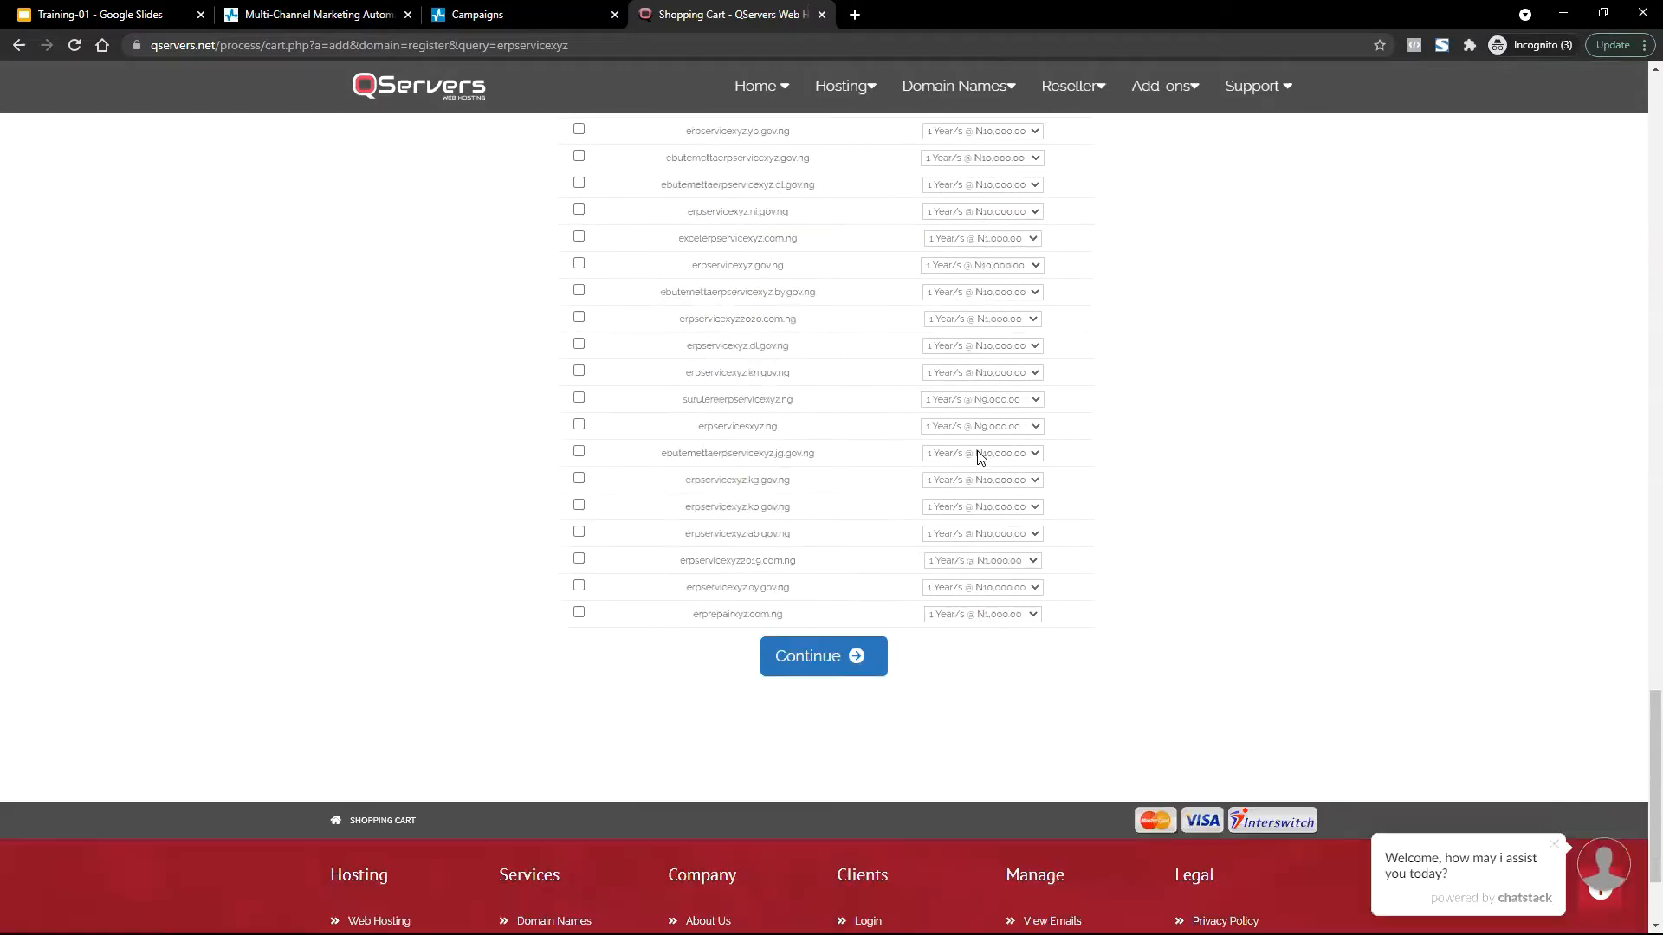
{"action": "scroll", "coordinate": [980, 456], "scroll_direction": "down", "scroll_amount": 2}
{"action": "left_click", "coordinate": [820, 494]}
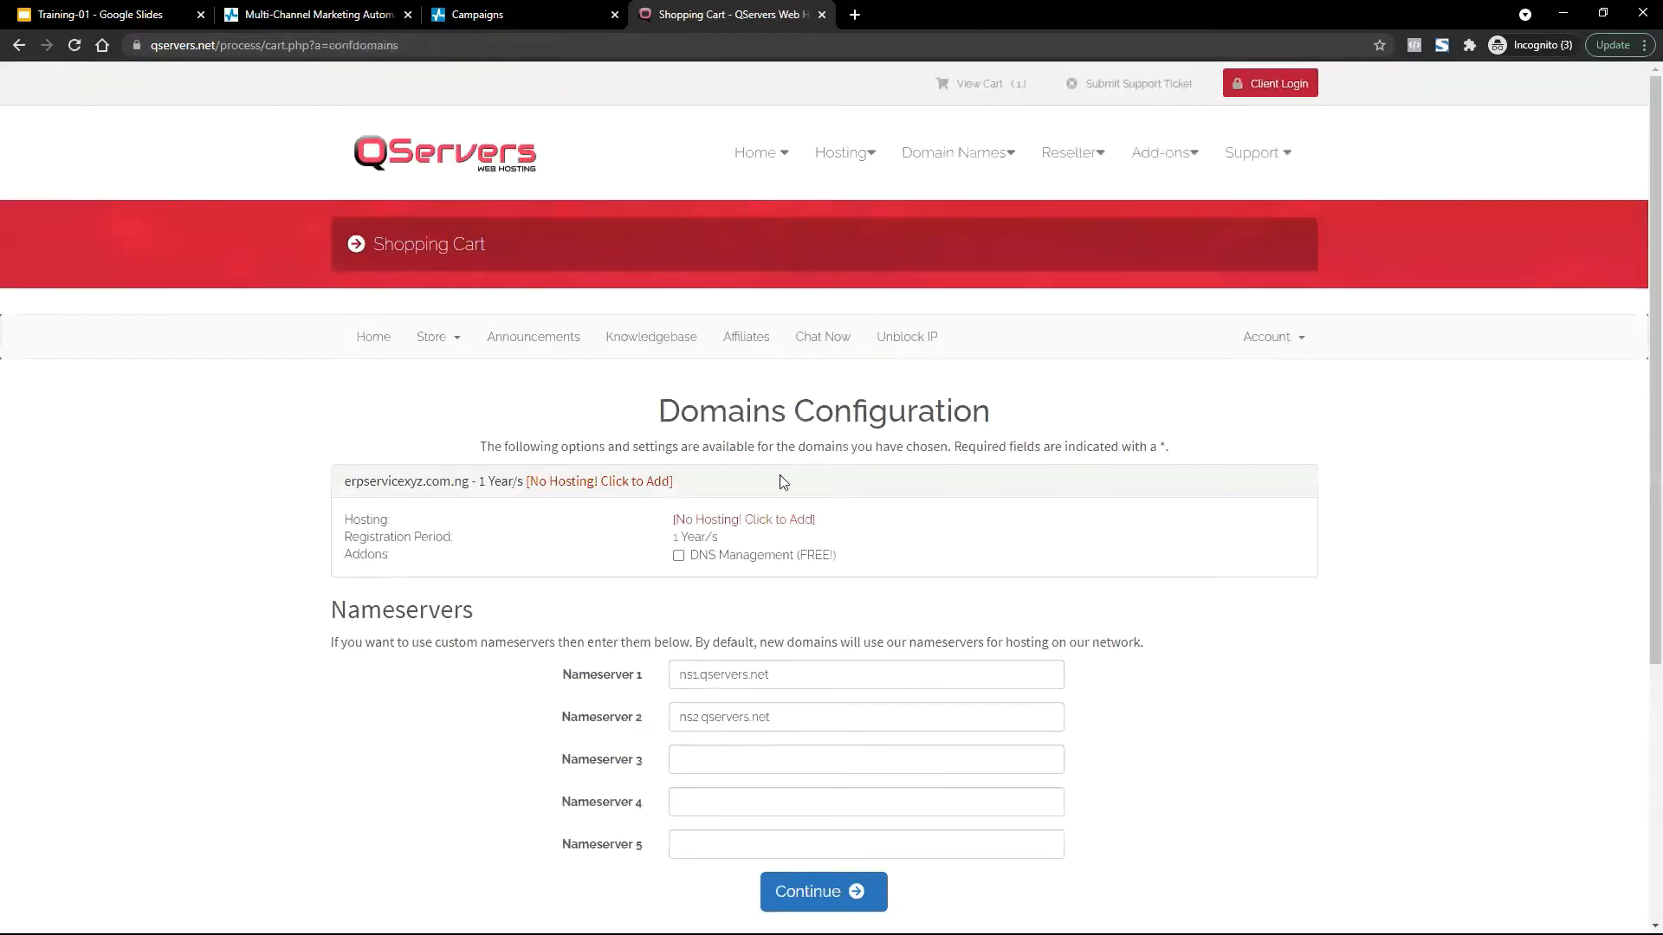
{"action": "scroll", "coordinate": [853, 477], "scroll_direction": "down", "scroll_amount": 3}
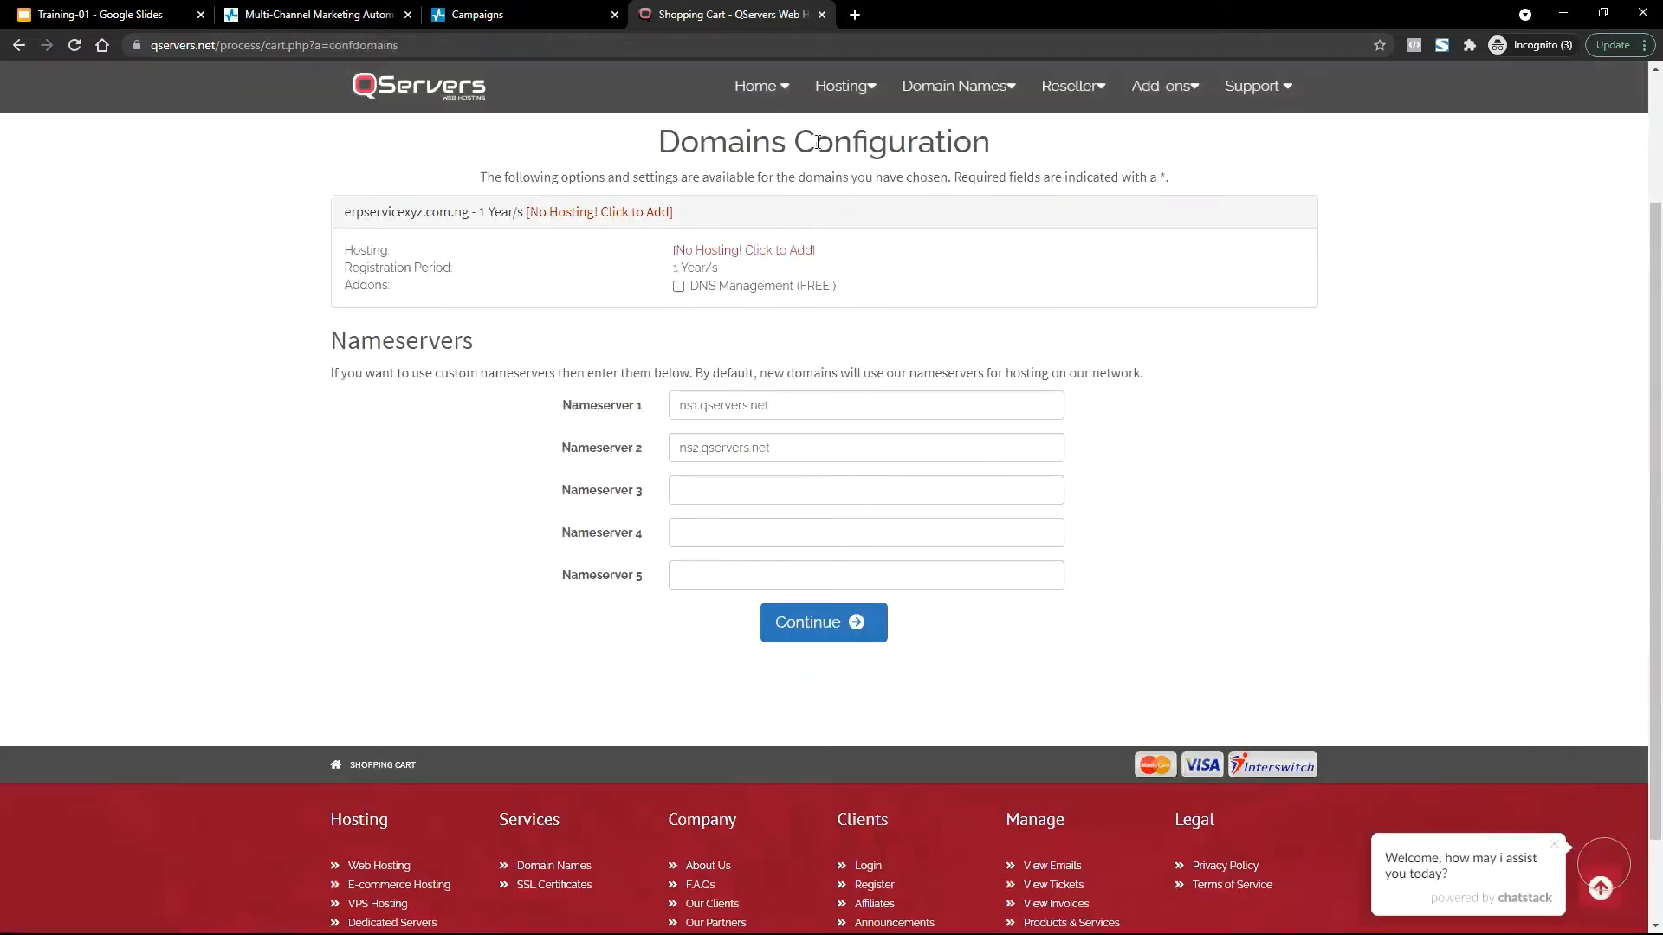
{"action": "left_click", "coordinate": [679, 287]}
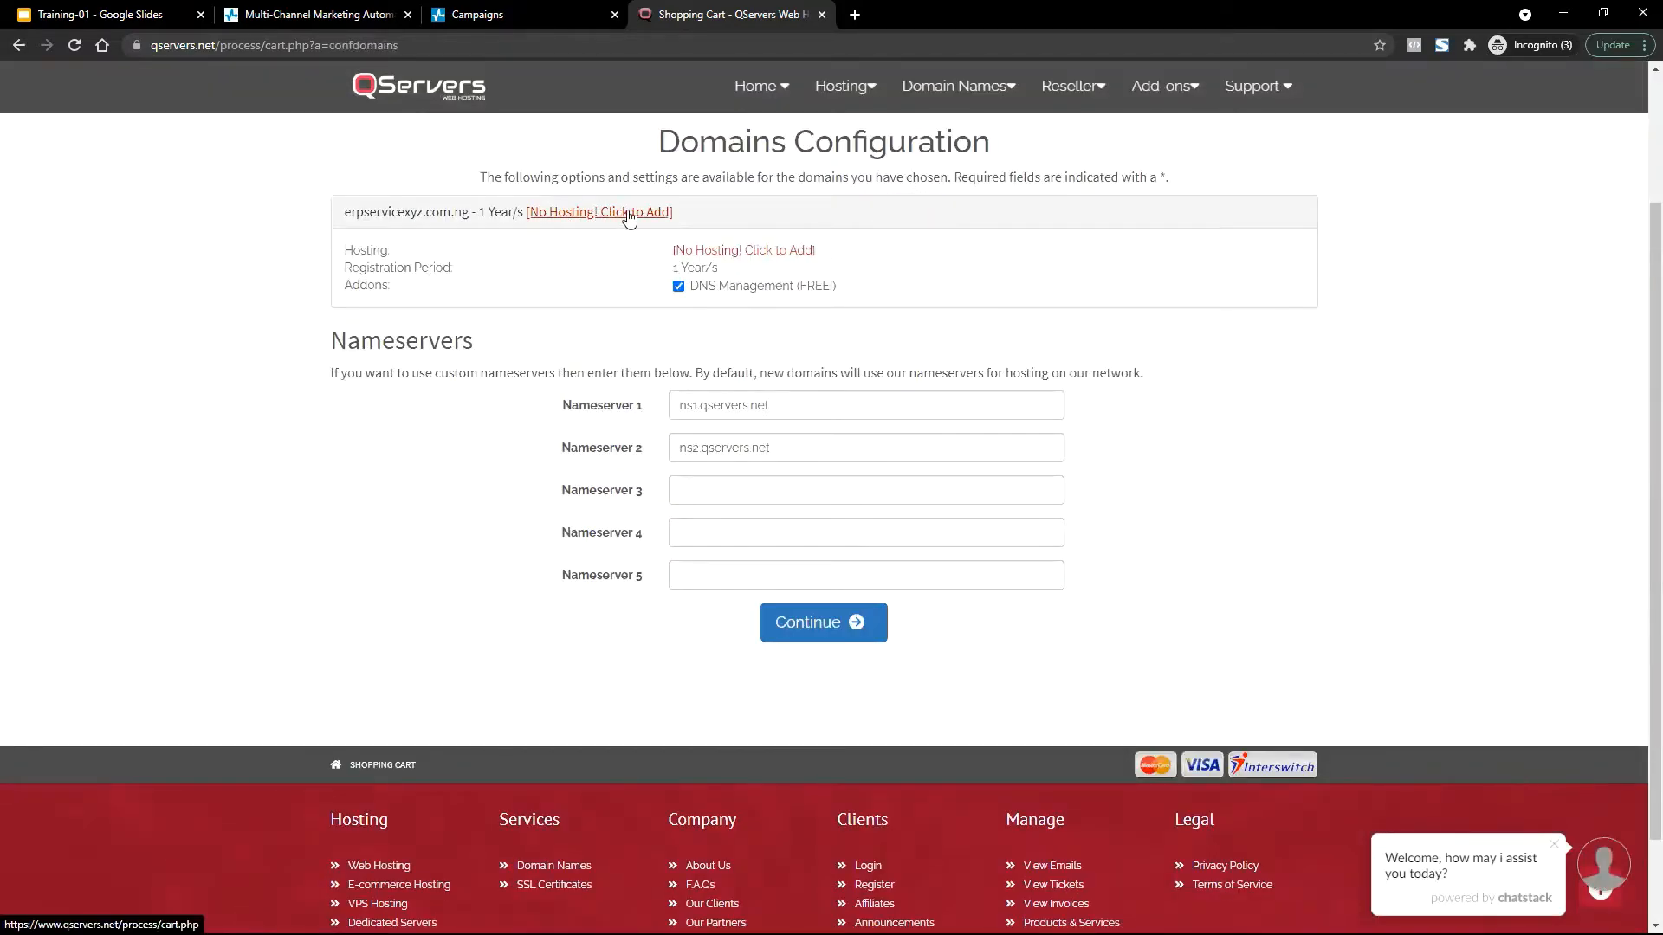
{"action": "left_click", "coordinate": [616, 214]}
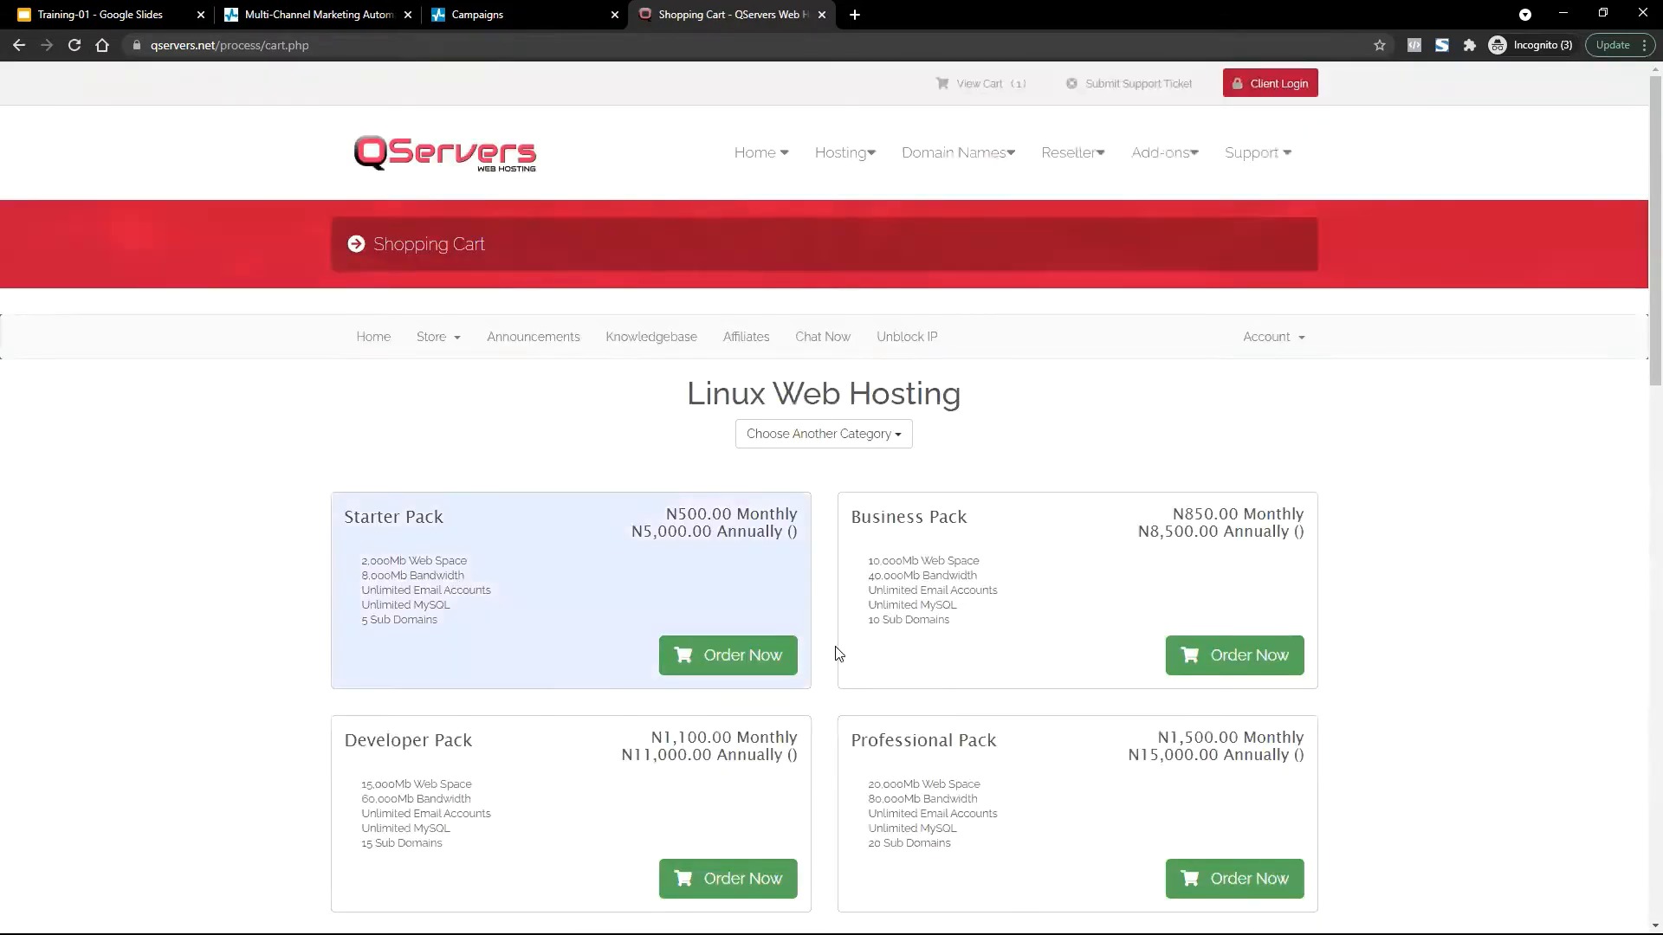
Order the Starter Pack plan for the cart domain, billed annually at N5,000.00.
{"action": "left_click", "coordinate": [722, 639]}
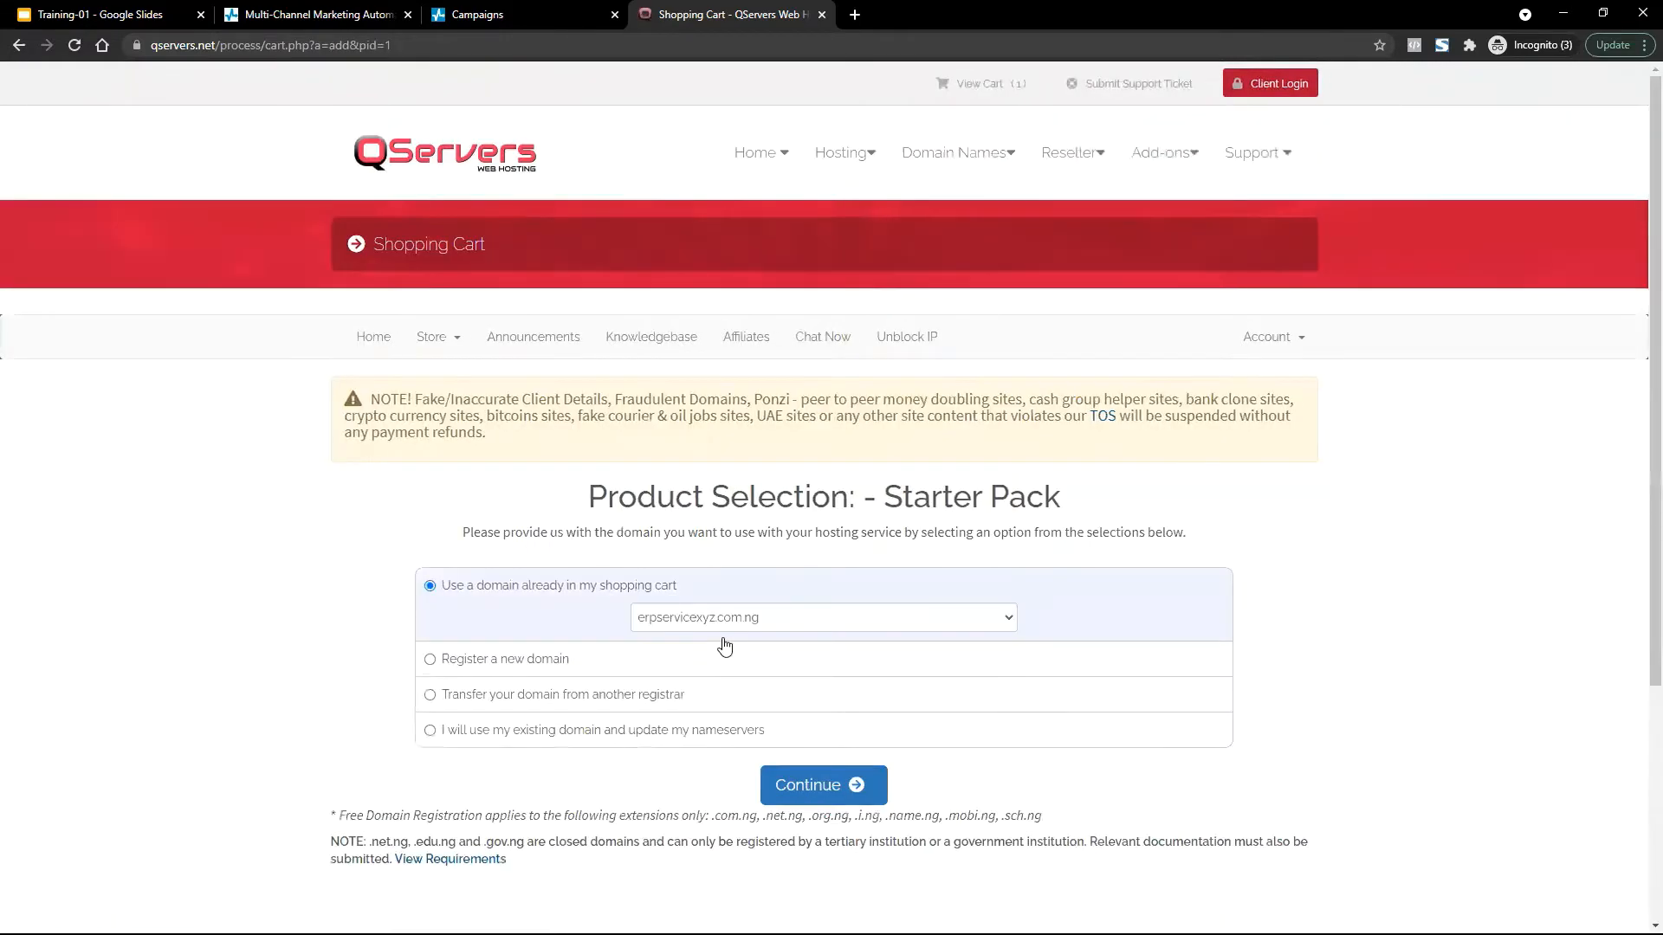
{"action": "scroll", "coordinate": [724, 641], "scroll_direction": "down", "scroll_amount": 4}
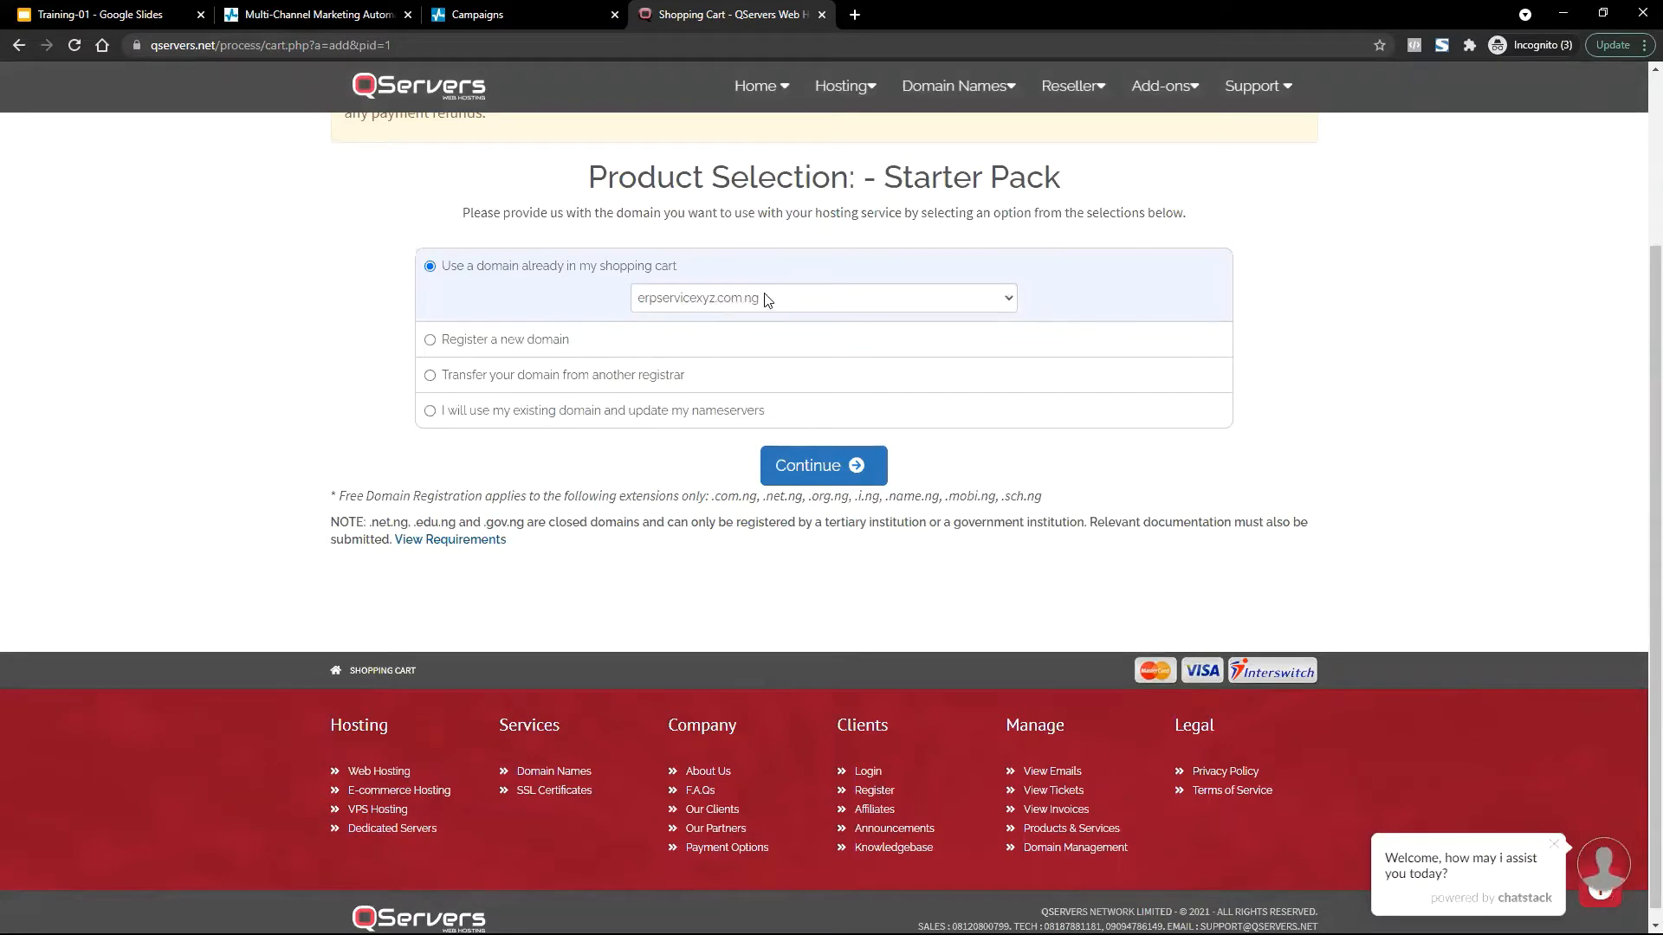
{"action": "left_click", "coordinate": [792, 461]}
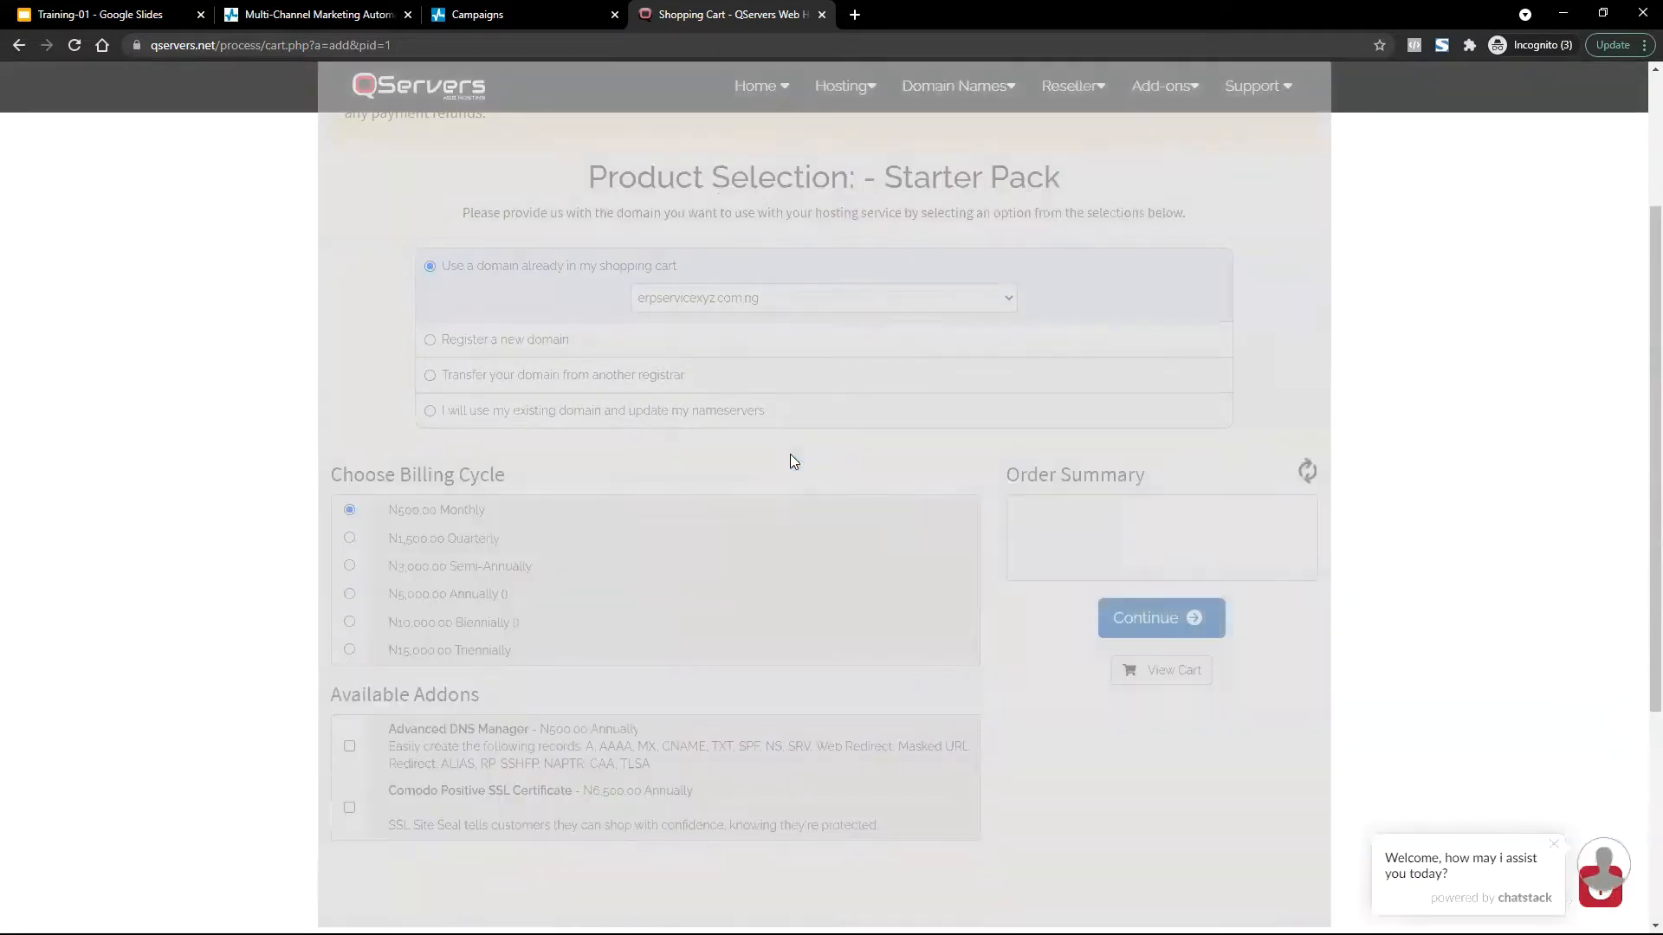
{"action": "scroll", "coordinate": [792, 461], "scroll_direction": "down", "scroll_amount": 3}
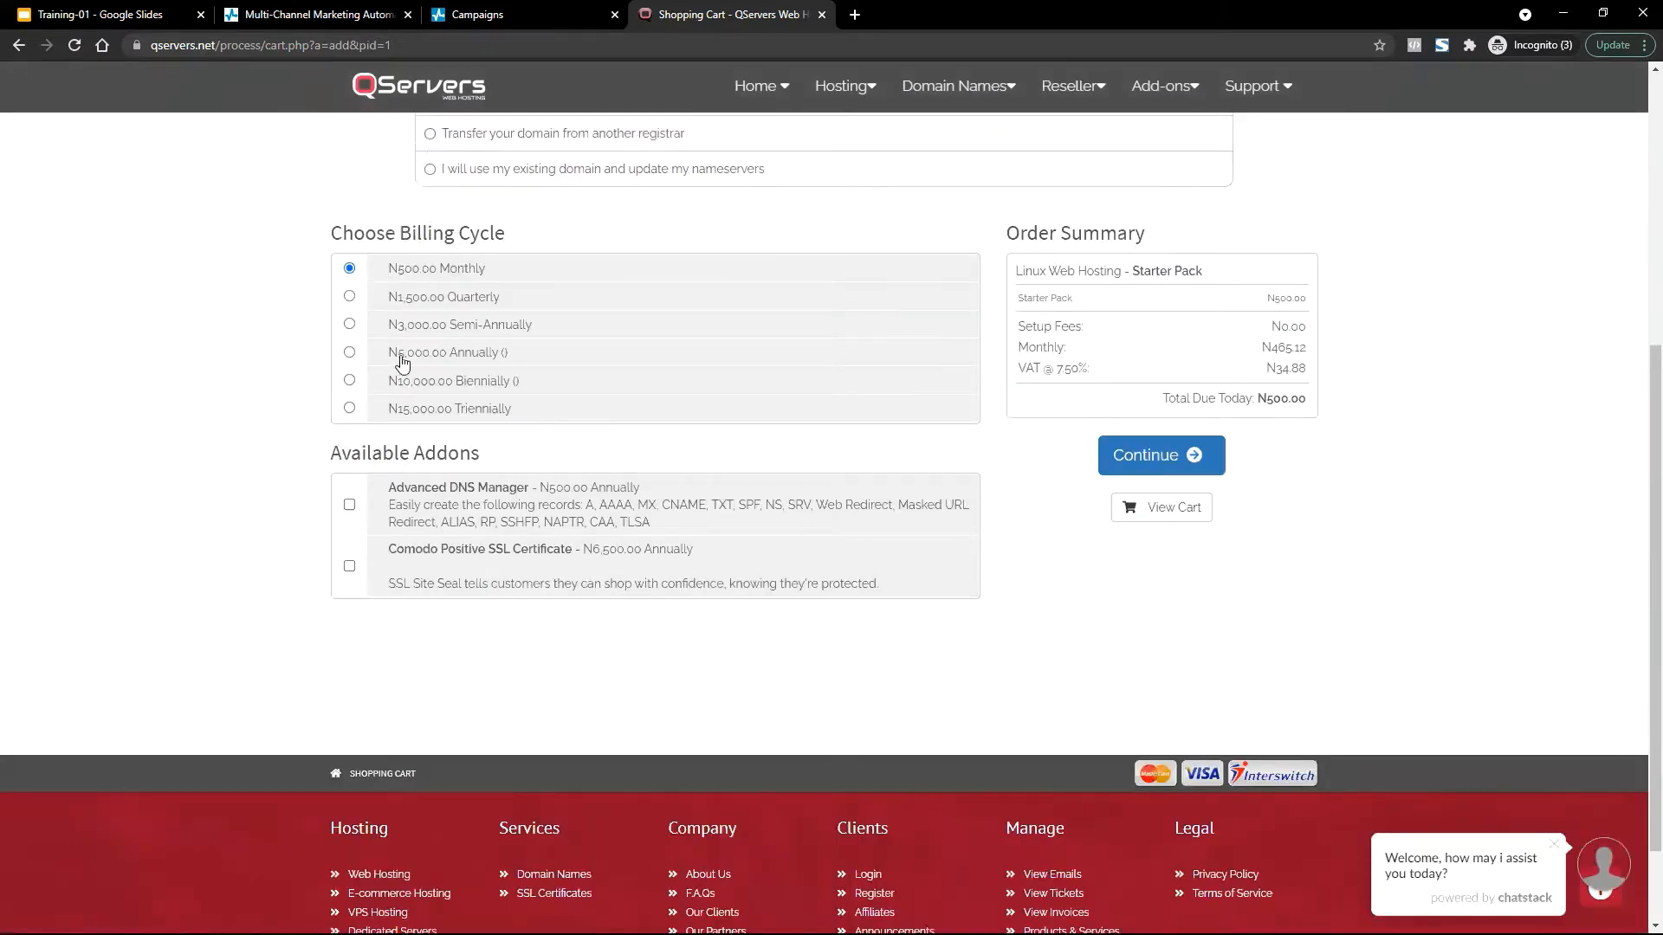
{"action": "left_click", "coordinate": [349, 352]}
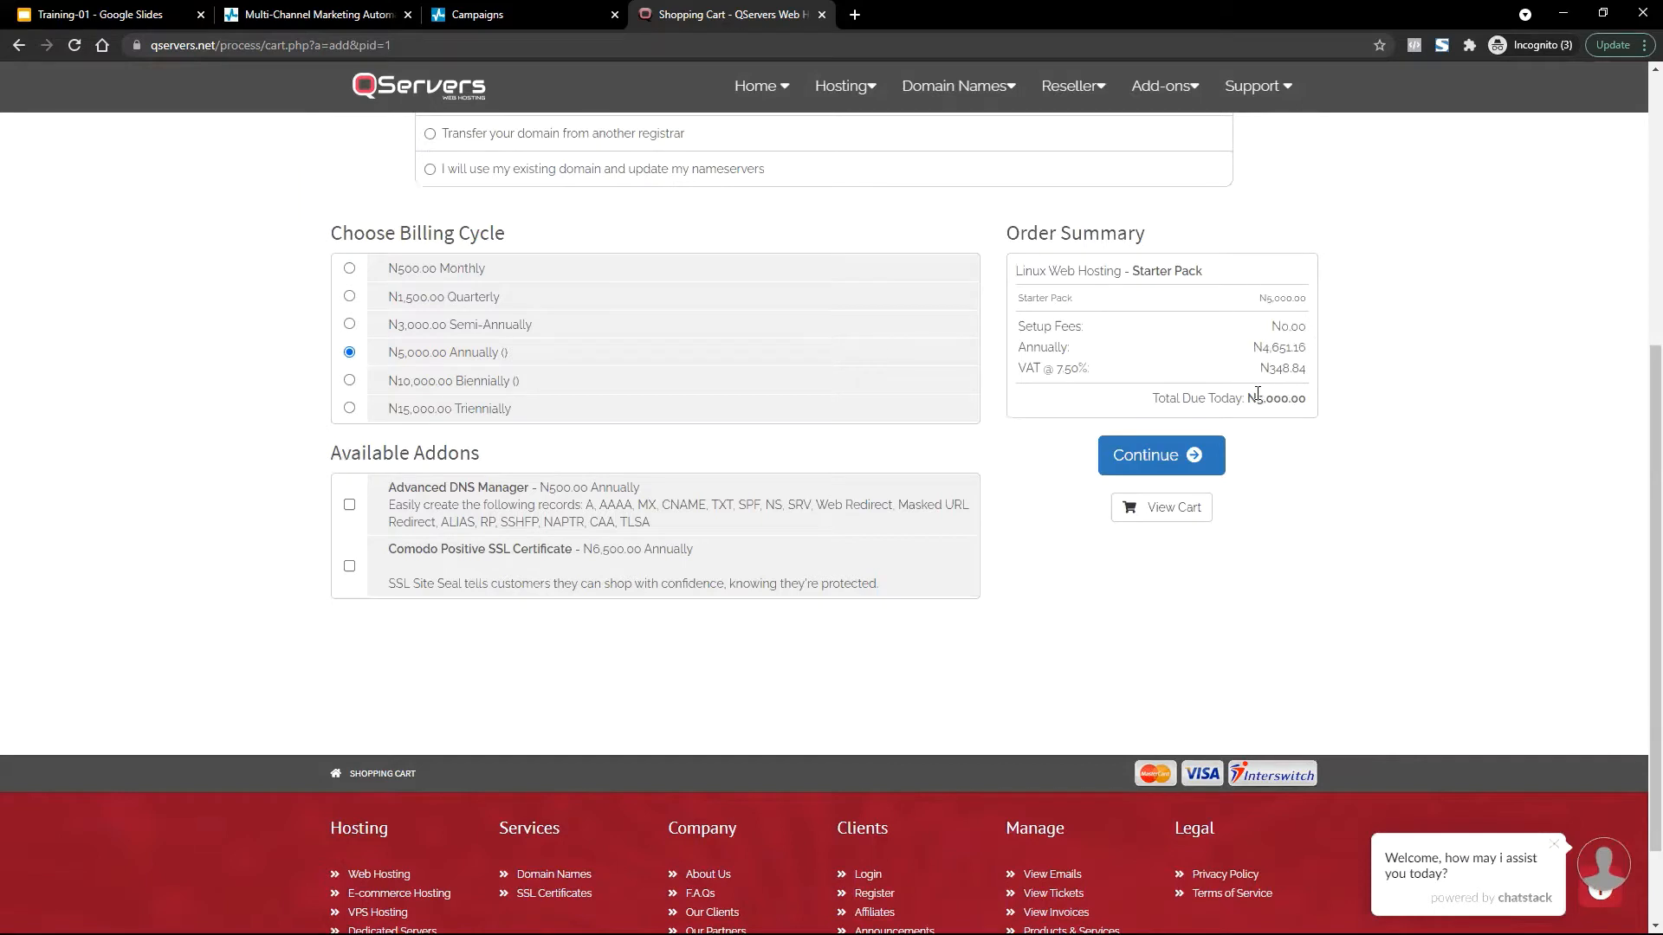
{"action": "double_click", "coordinate": [1298, 398]}
{"action": "scroll", "coordinate": [847, 249], "scroll_direction": "up", "scroll_amount": 2}
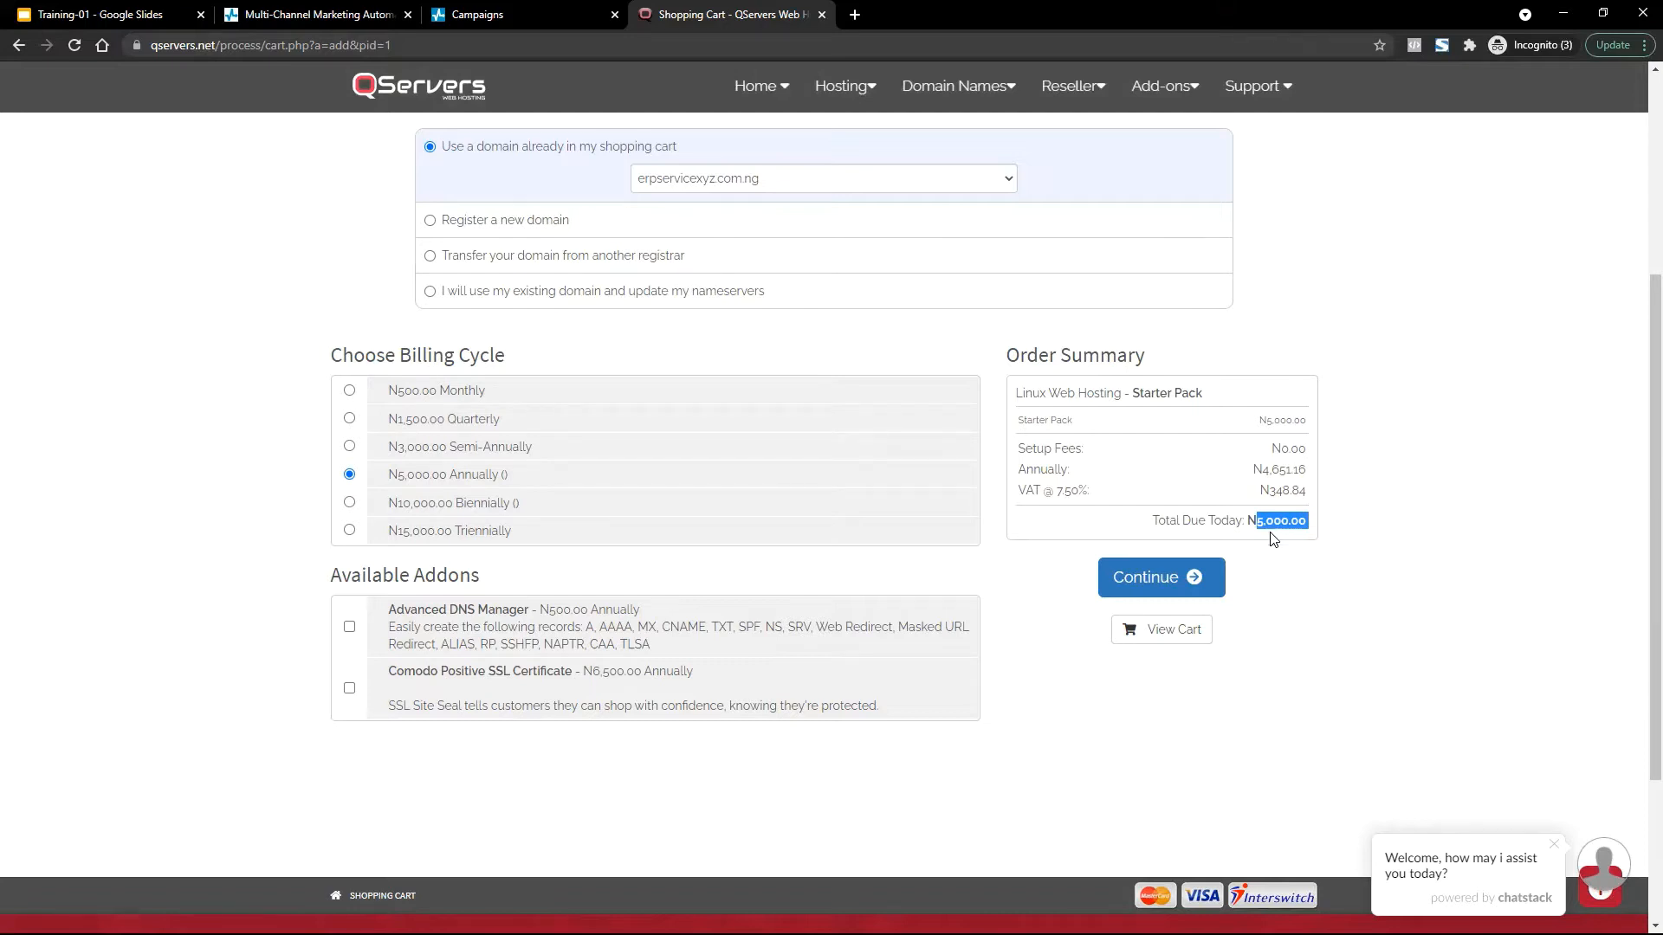
{"action": "left_click", "coordinate": [1148, 581]}
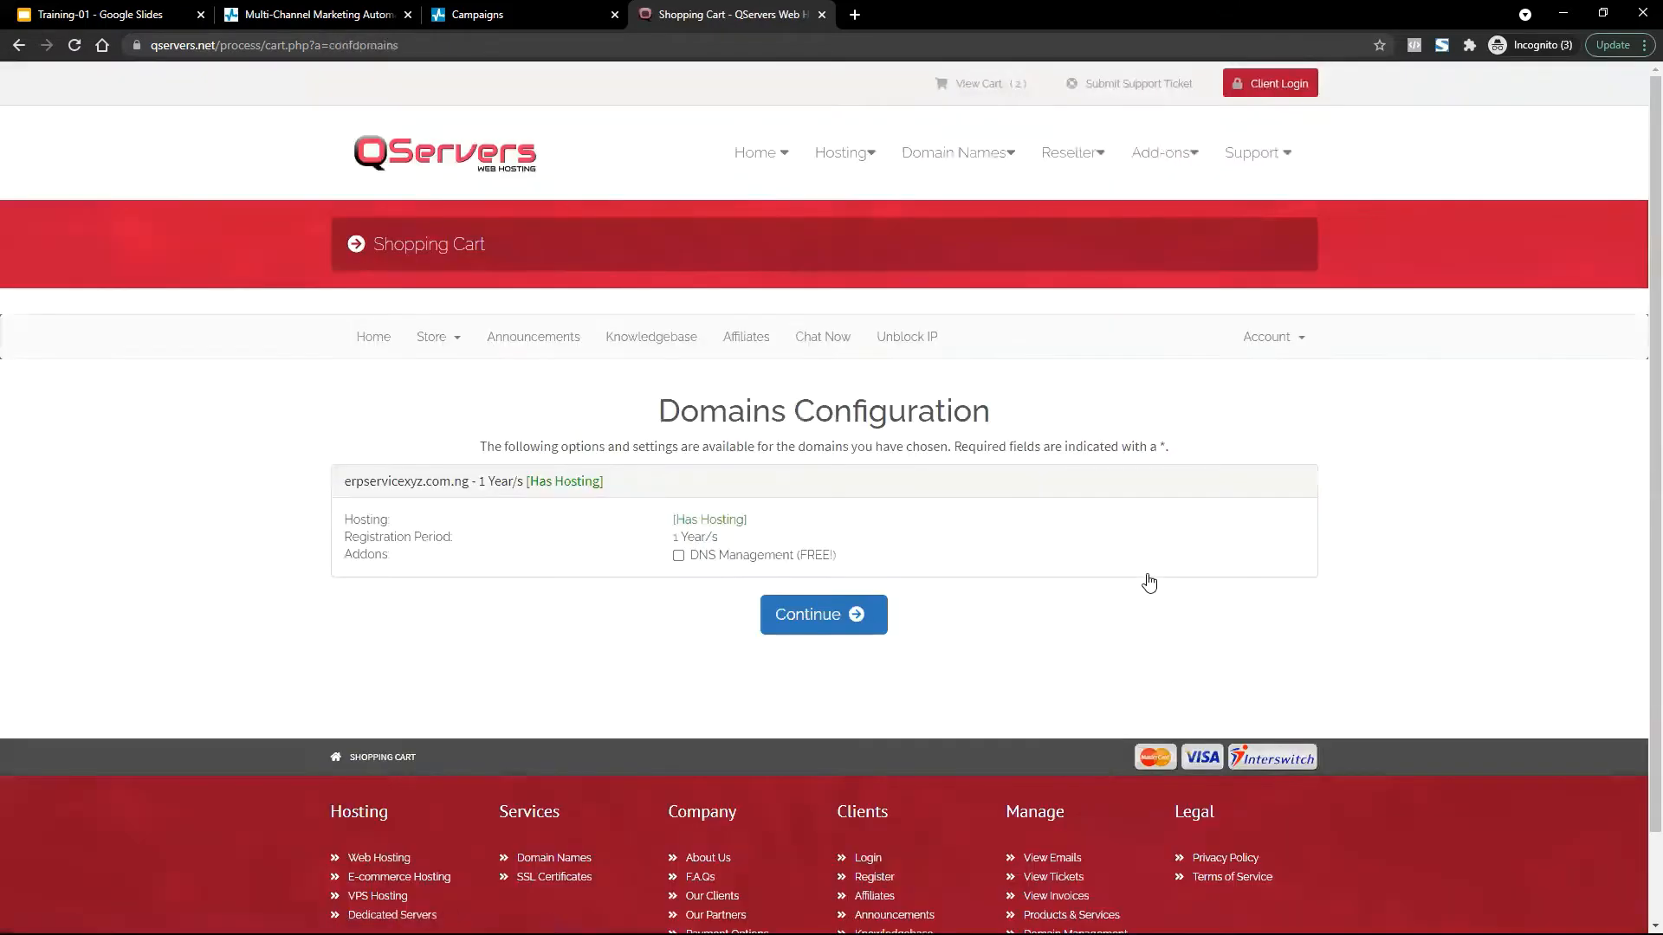
Tick DNS Management (FREE!) and continue to the Review & Checkout page.
{"action": "left_click", "coordinate": [679, 555]}
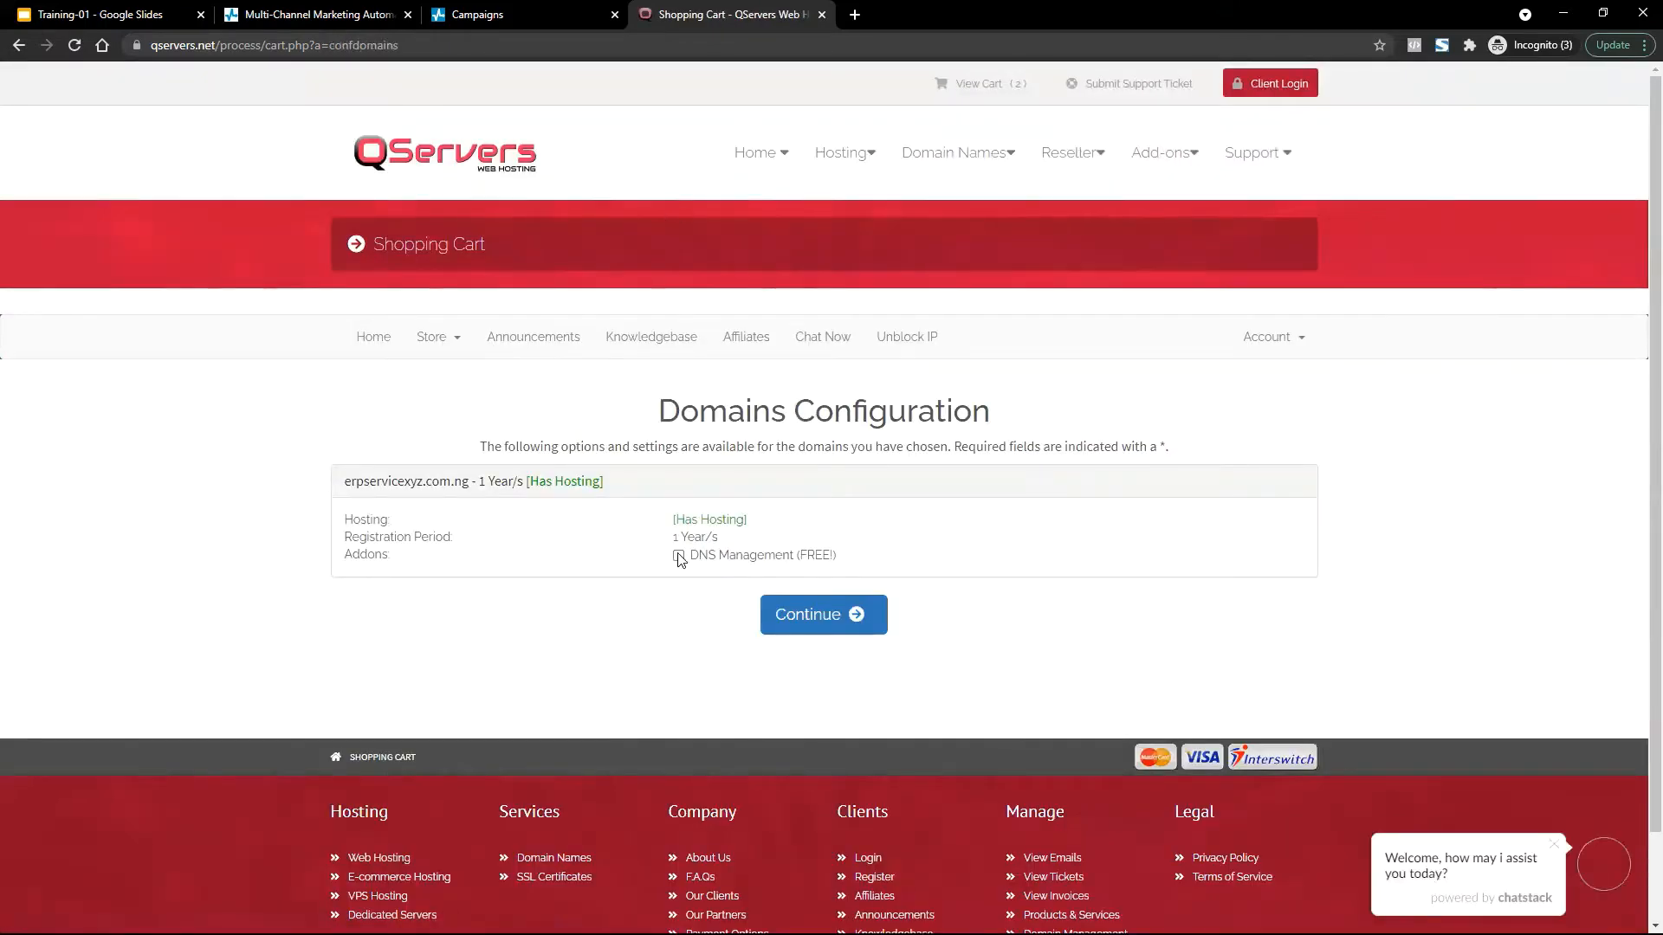
{"action": "left_click", "coordinate": [839, 620]}
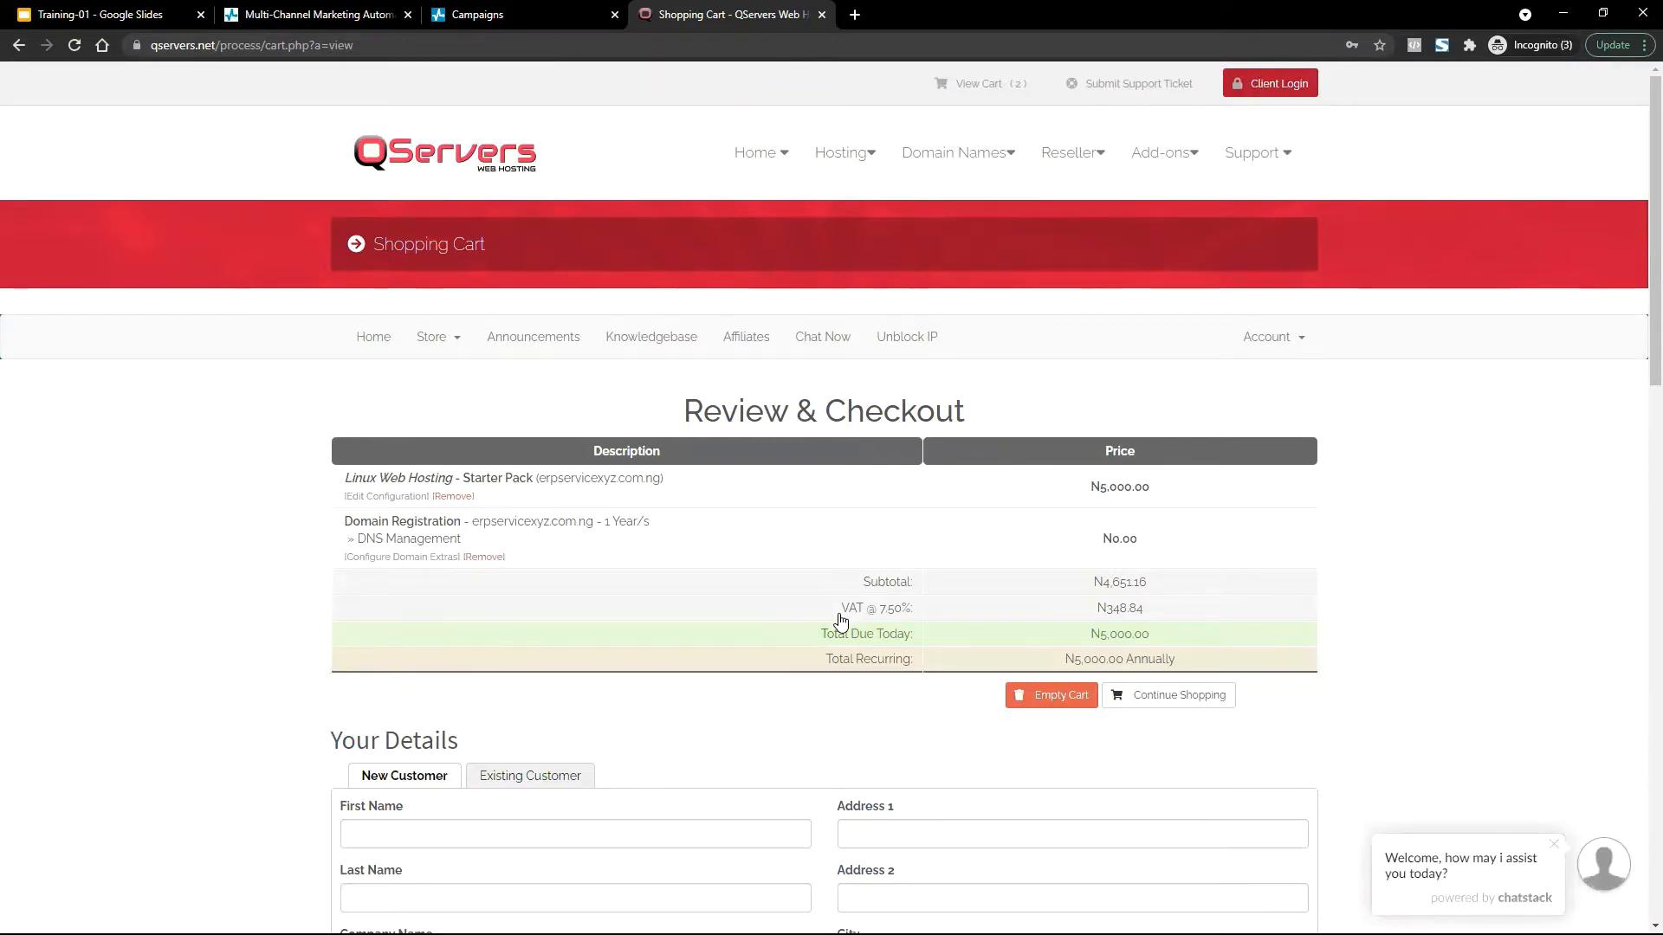
Review the N5,000.00 checkout totals and customer form, briefly opening the live support chat.
{"action": "scroll", "coordinate": [839, 620], "scroll_direction": "down", "scroll_amount": 14}
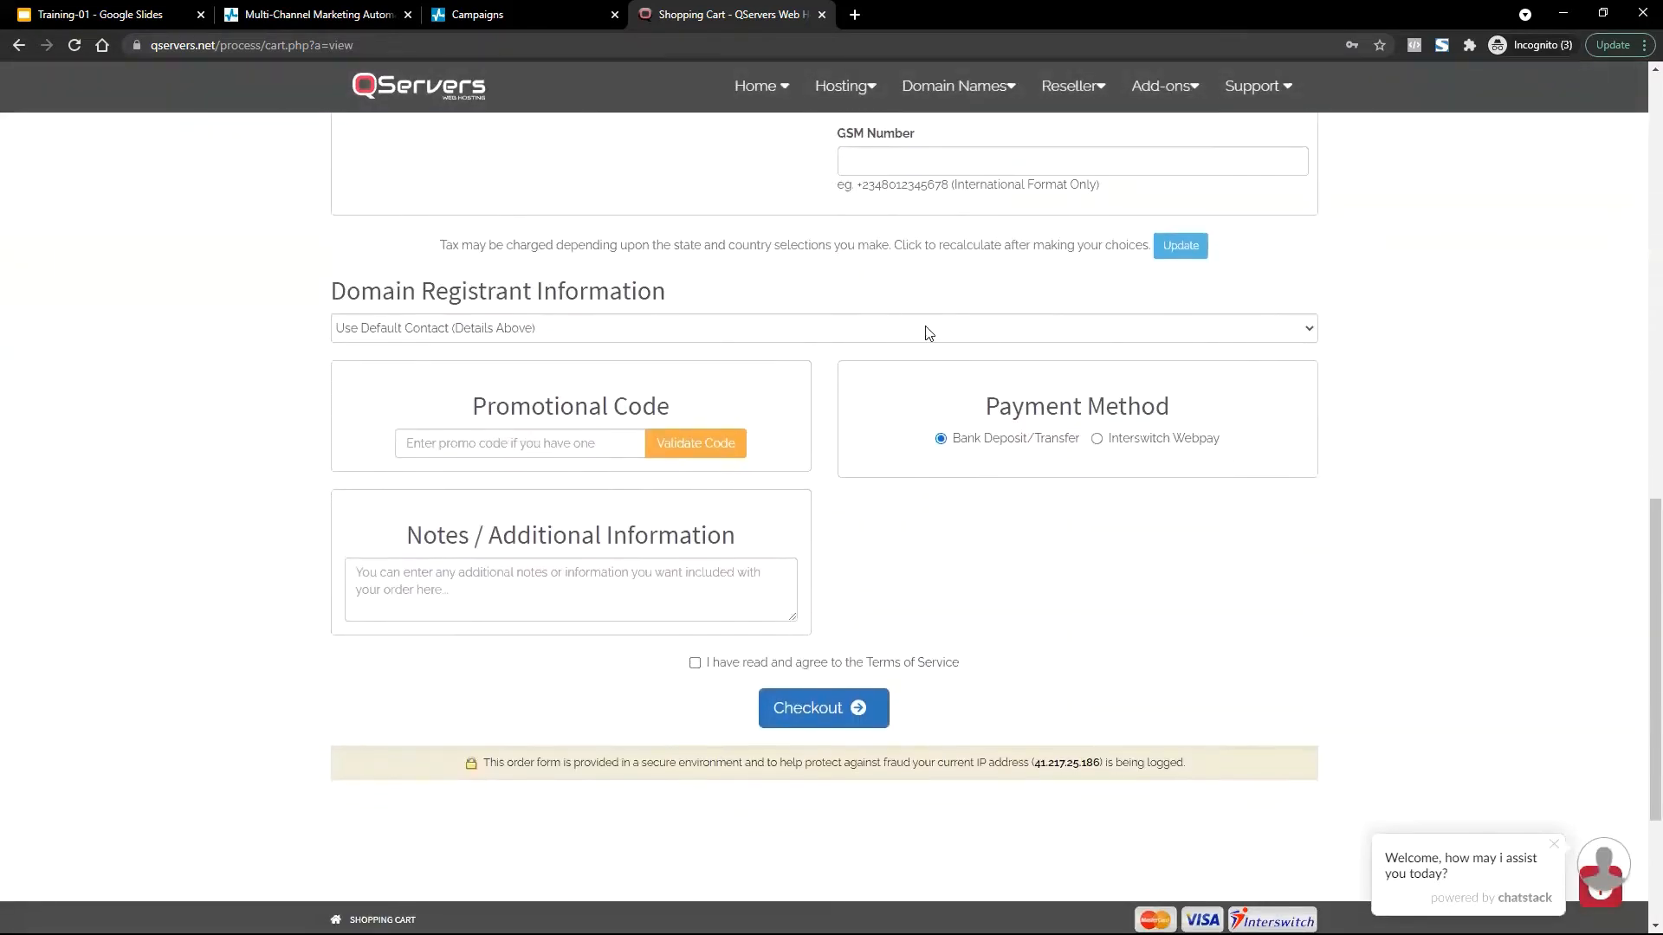
{"action": "scroll", "coordinate": [928, 333], "scroll_direction": "up", "scroll_amount": 5}
{"action": "scroll", "coordinate": [928, 333], "scroll_direction": "down", "scroll_amount": 3}
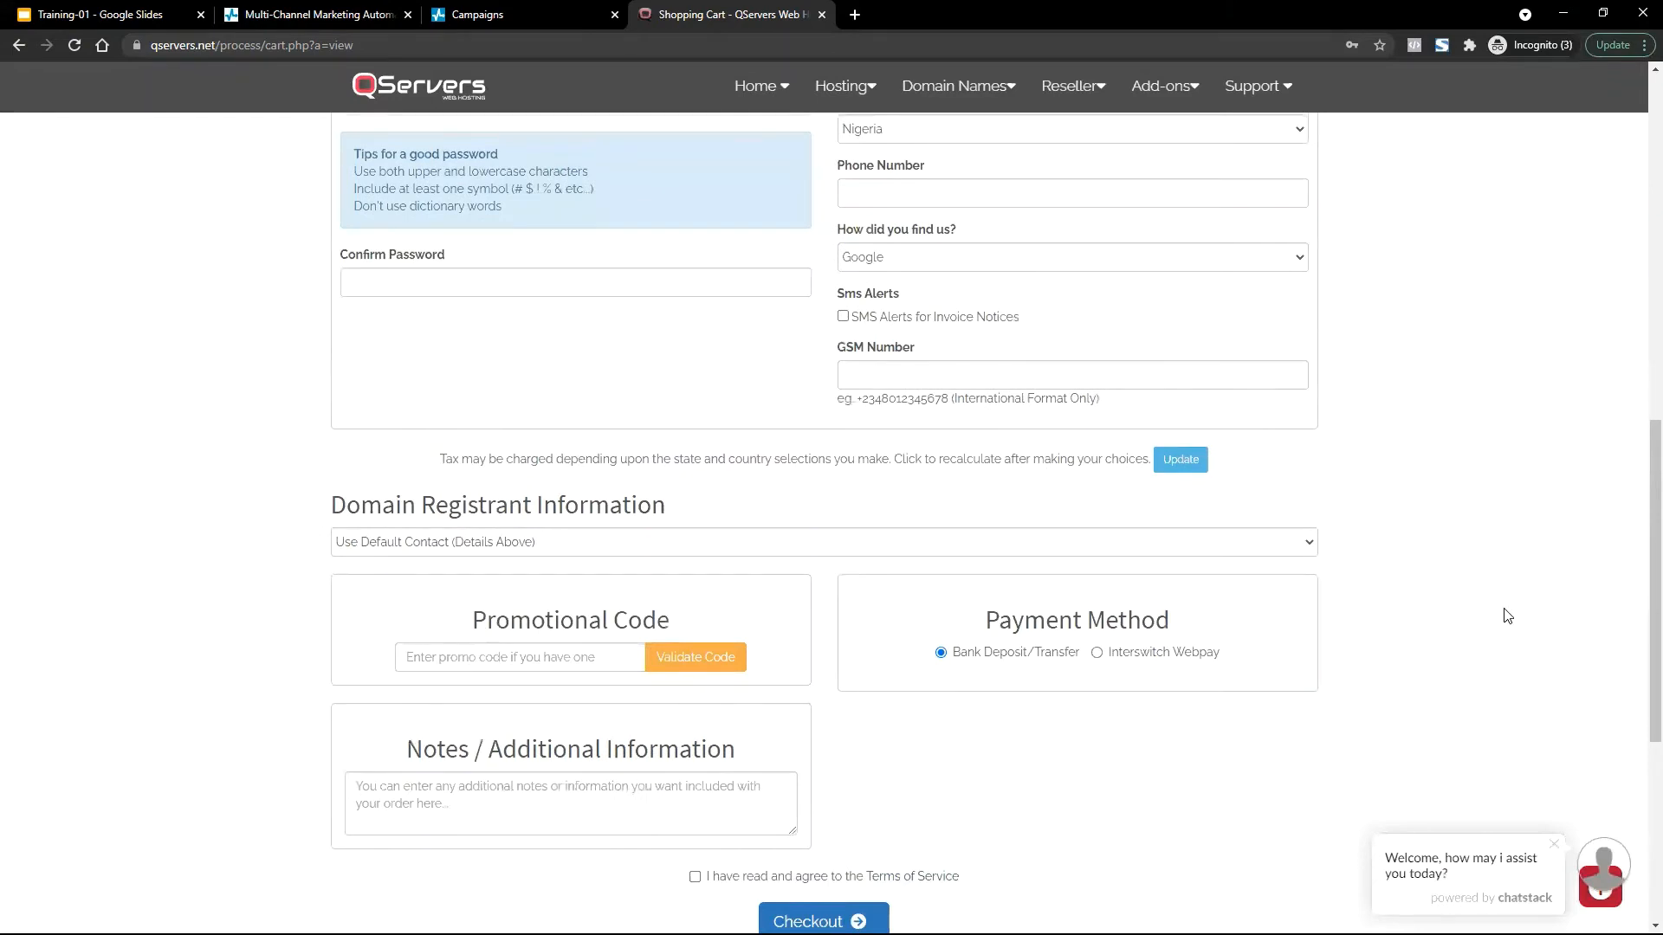
{"action": "left_click", "coordinate": [1598, 905]}
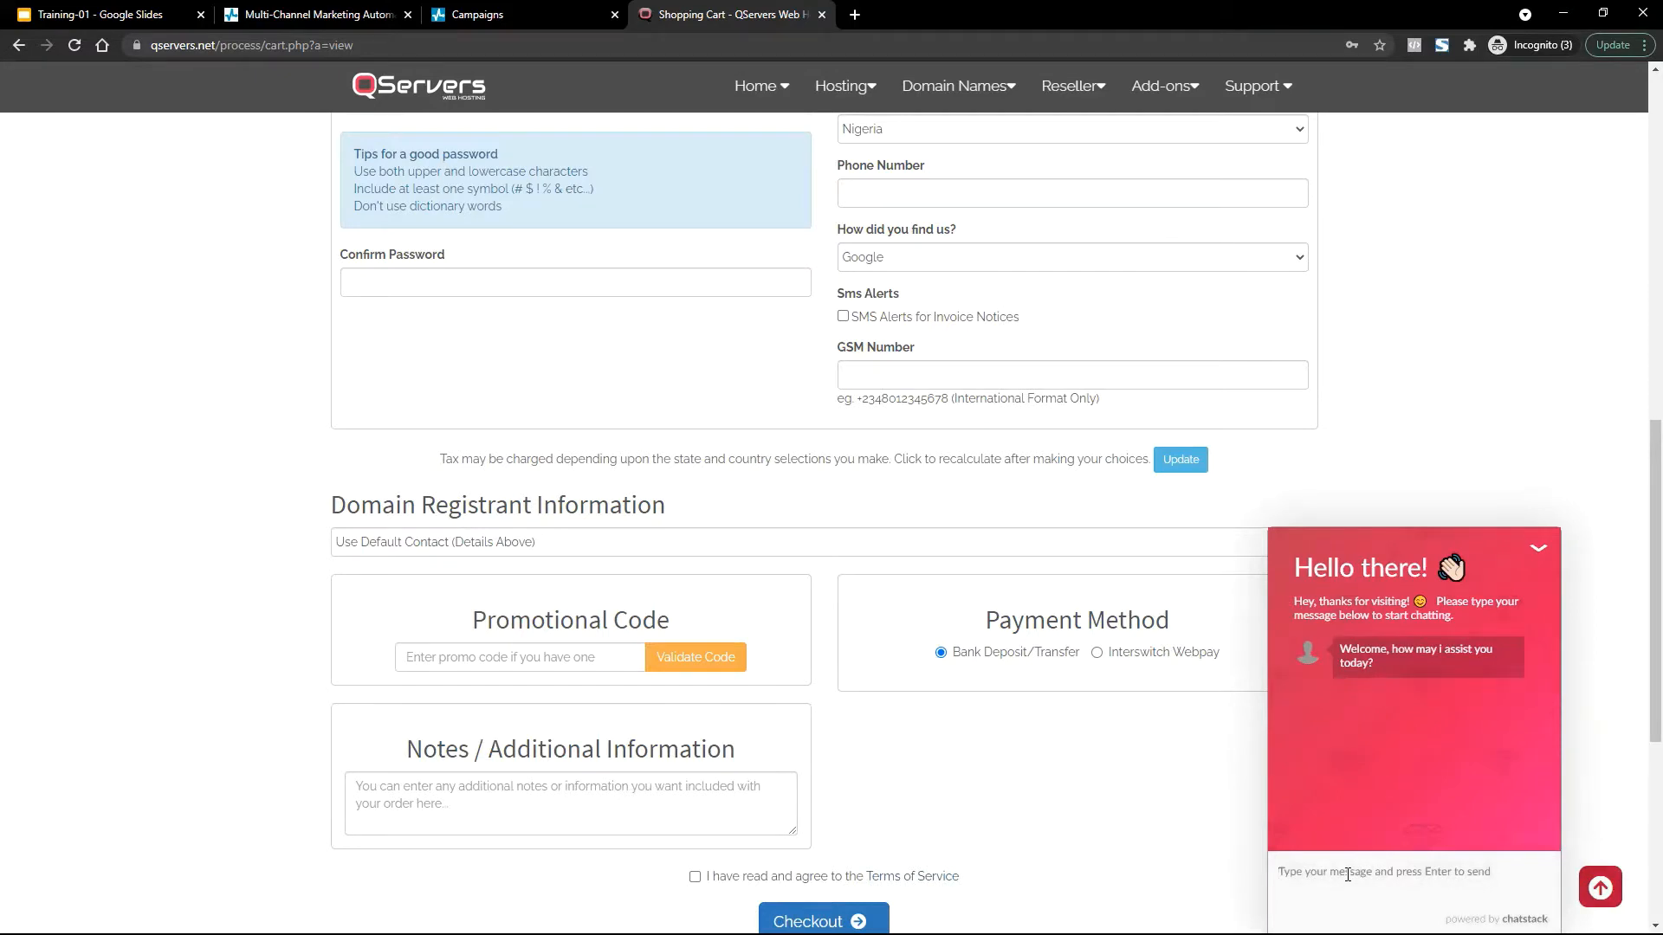
{"action": "left_click", "coordinate": [1259, 702]}
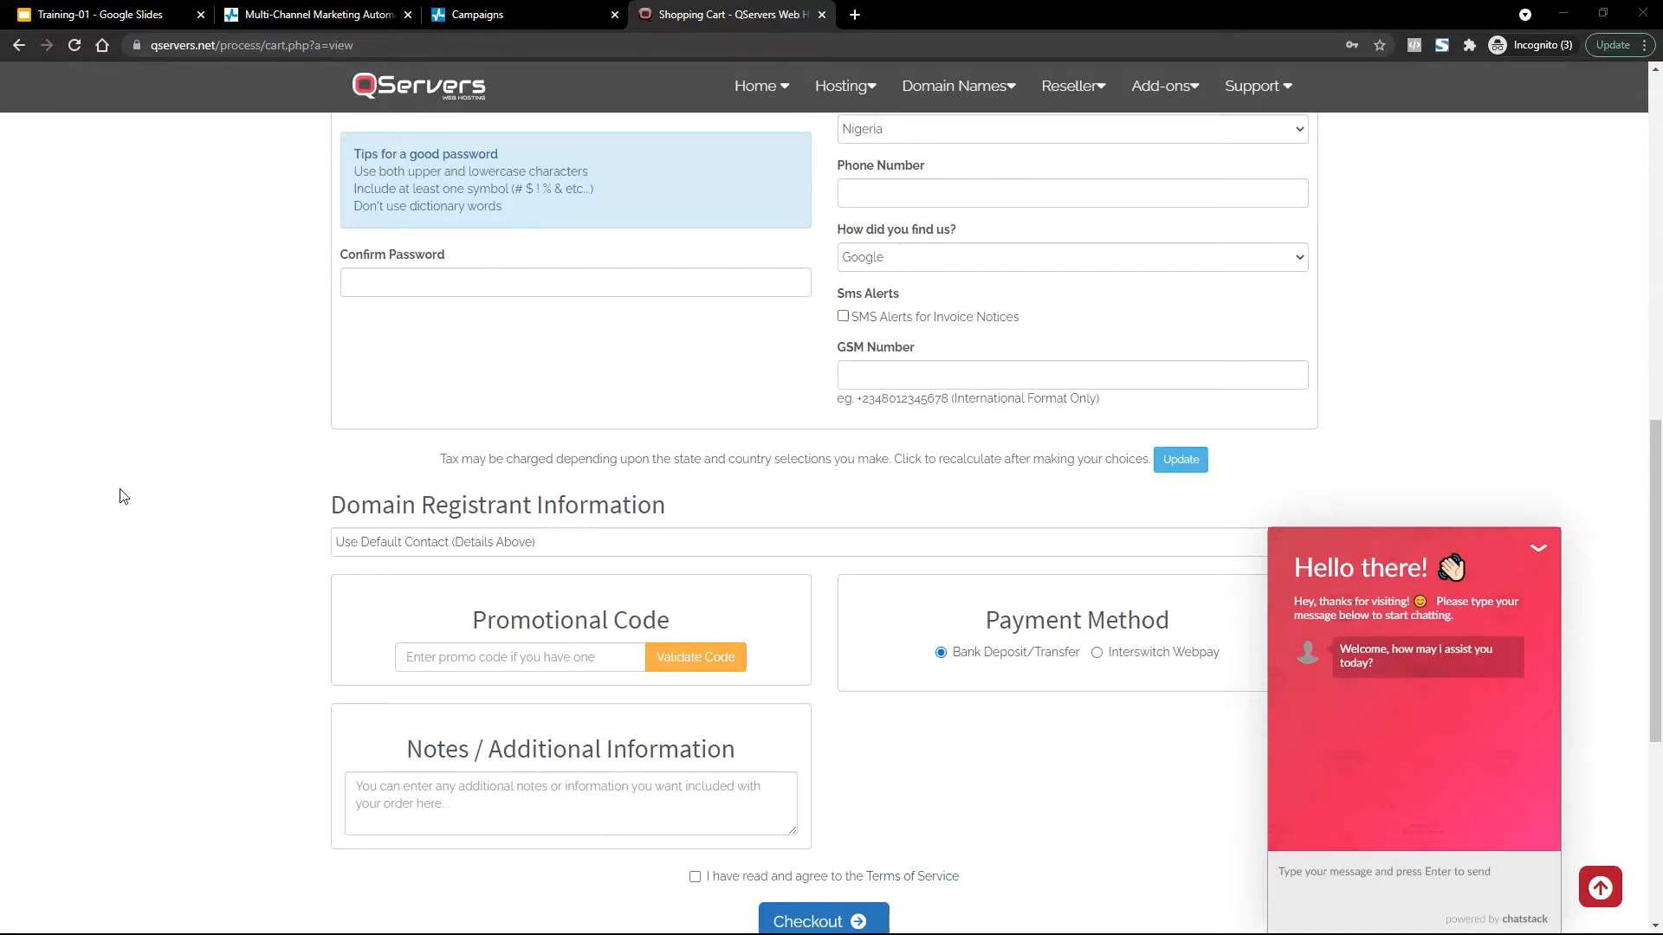
{"action": "scroll", "coordinate": [1639, 351], "scroll_direction": "up", "scroll_amount": 10}
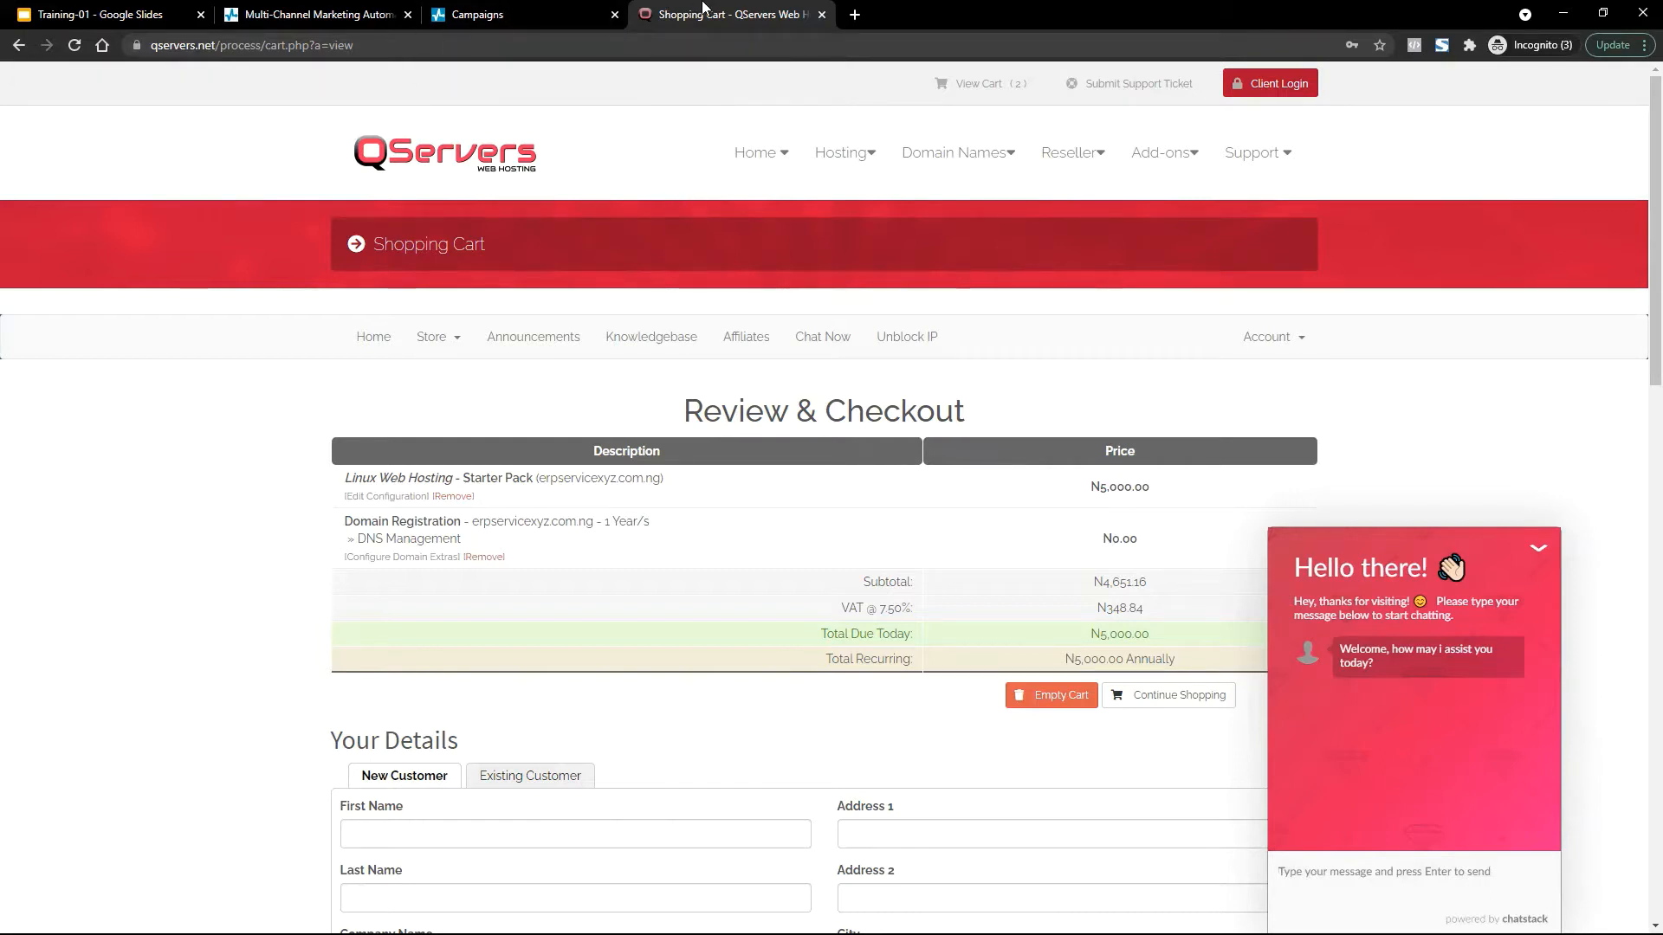
Return to the SendPulse Campaigns tab and open Account settings from the avatar menu.
{"action": "left_click", "coordinate": [343, 8]}
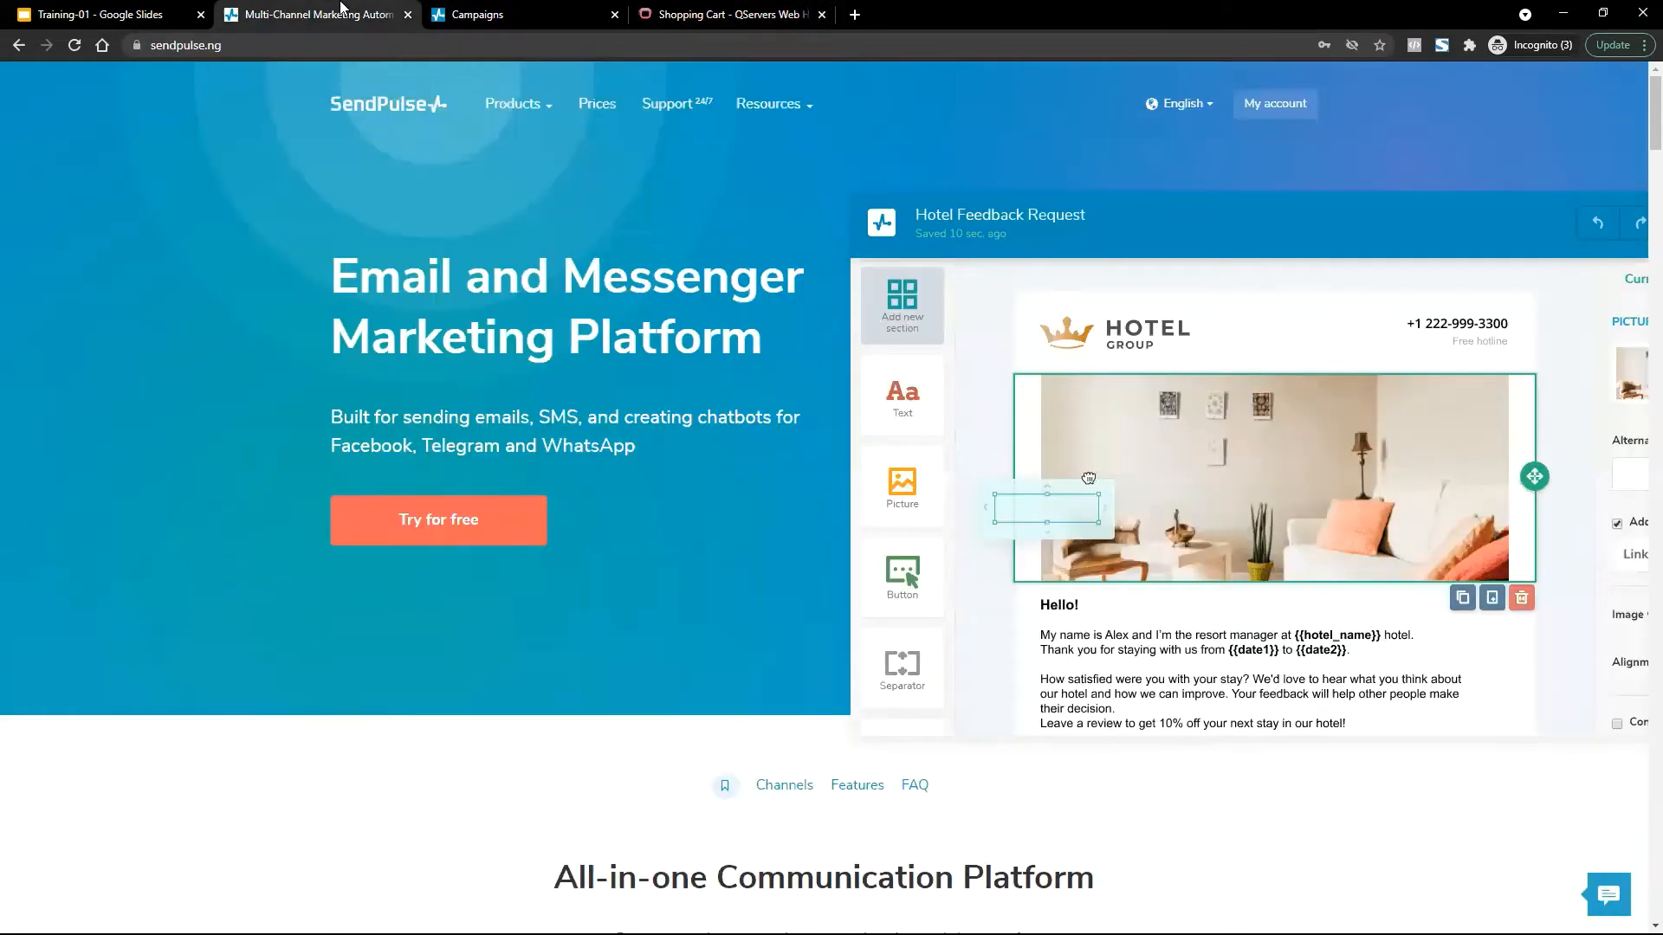
{"action": "left_click", "coordinate": [531, 9]}
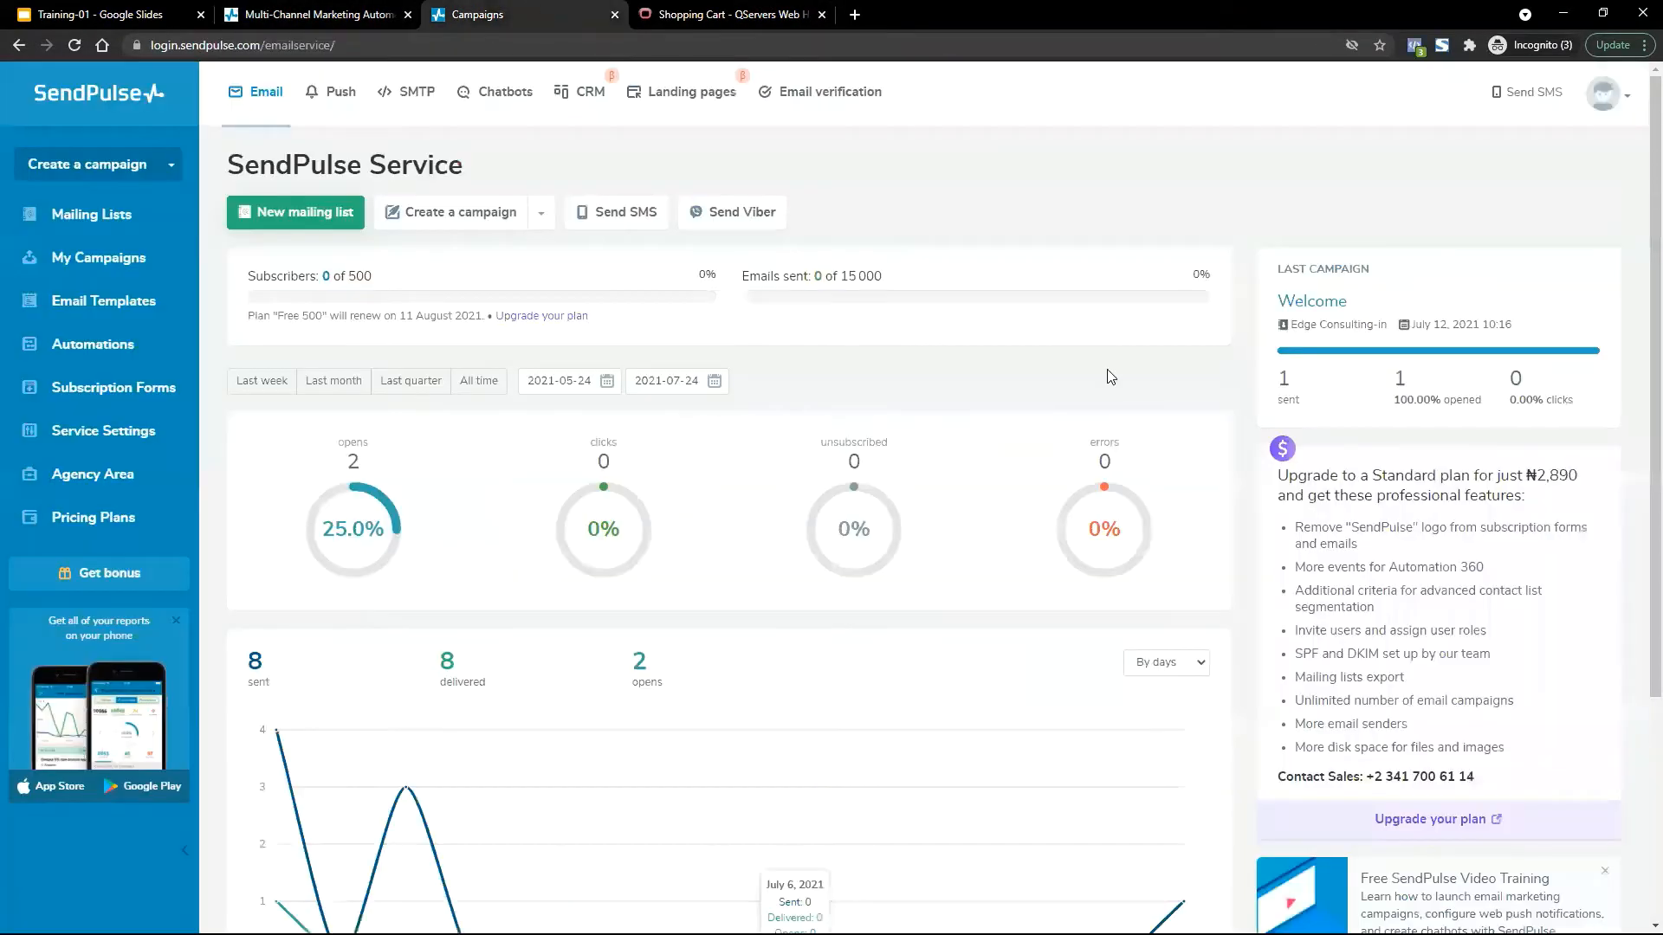
{"action": "left_click", "coordinate": [1605, 101]}
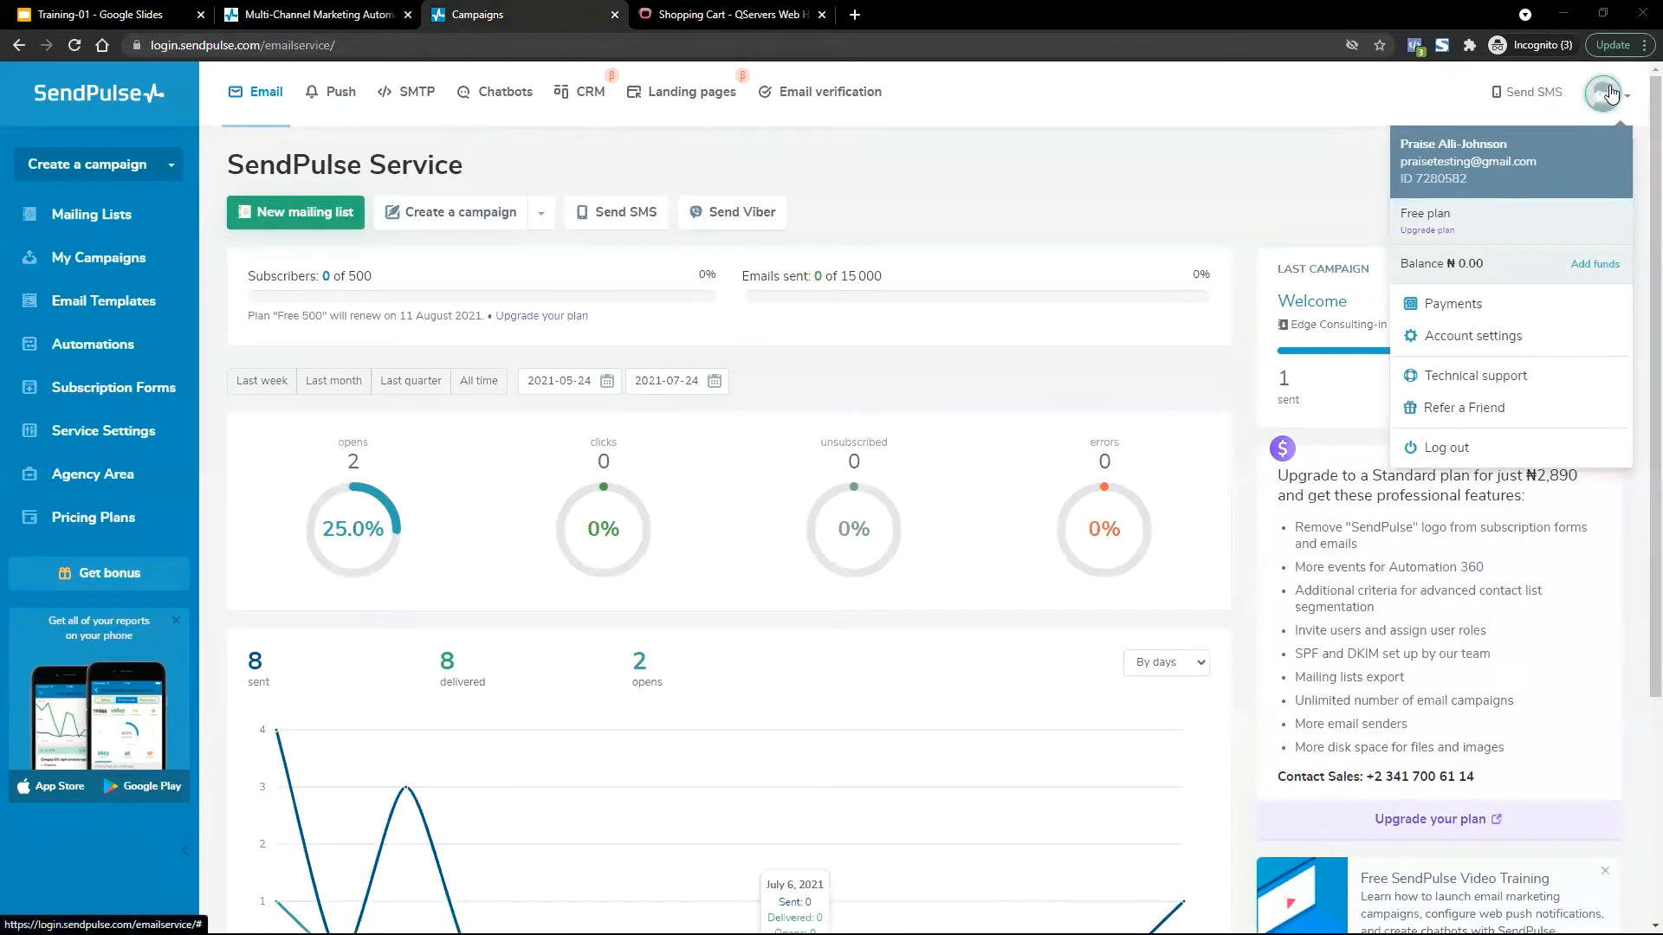
{"action": "left_click", "coordinate": [1493, 346]}
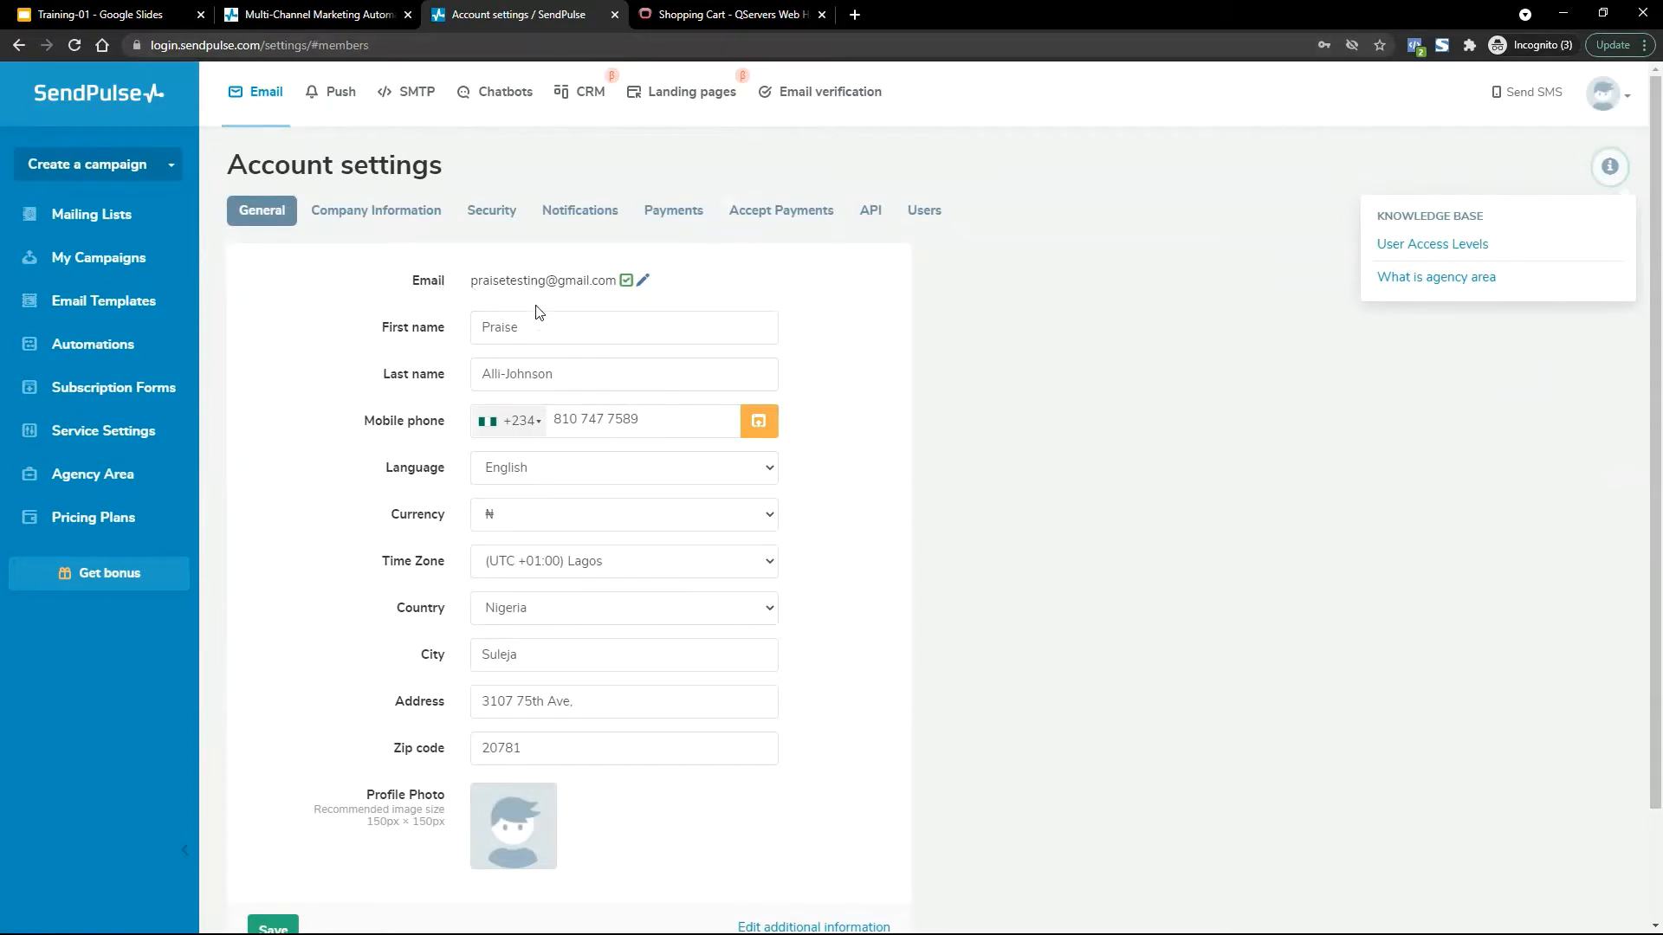
Keep Naira as currency and set the time zone back to (UTC +01:00) Lagos.
{"action": "left_click_drag", "start_coordinate": [474, 280], "coordinate": [639, 283]}
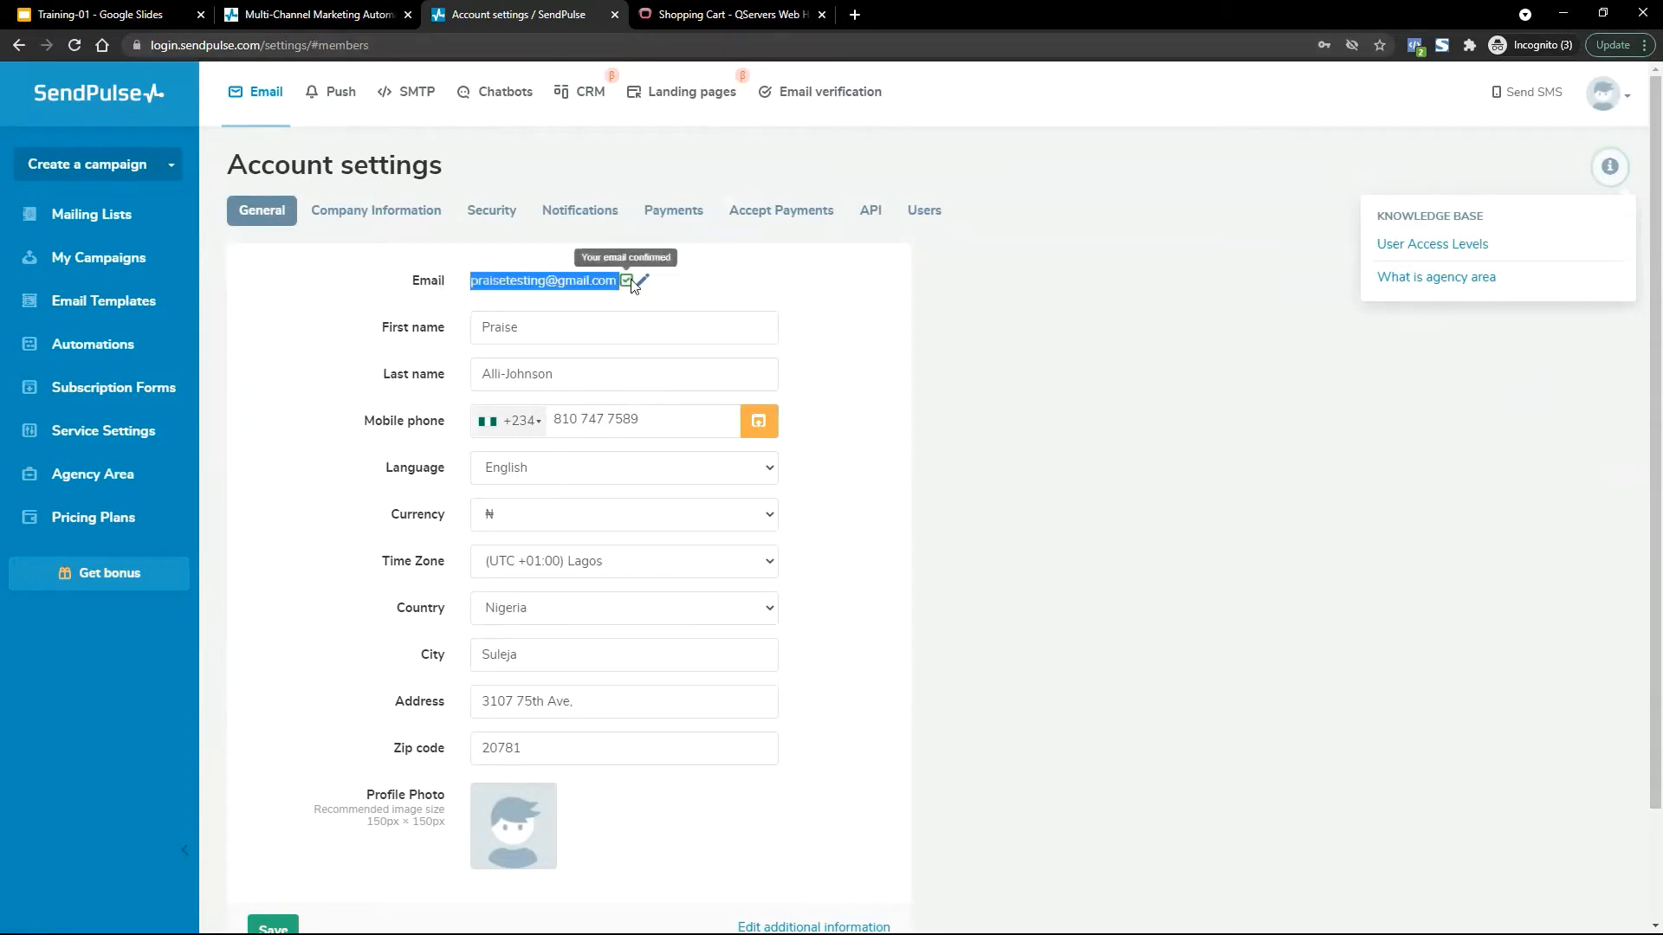
{"action": "left_click", "coordinate": [776, 297]}
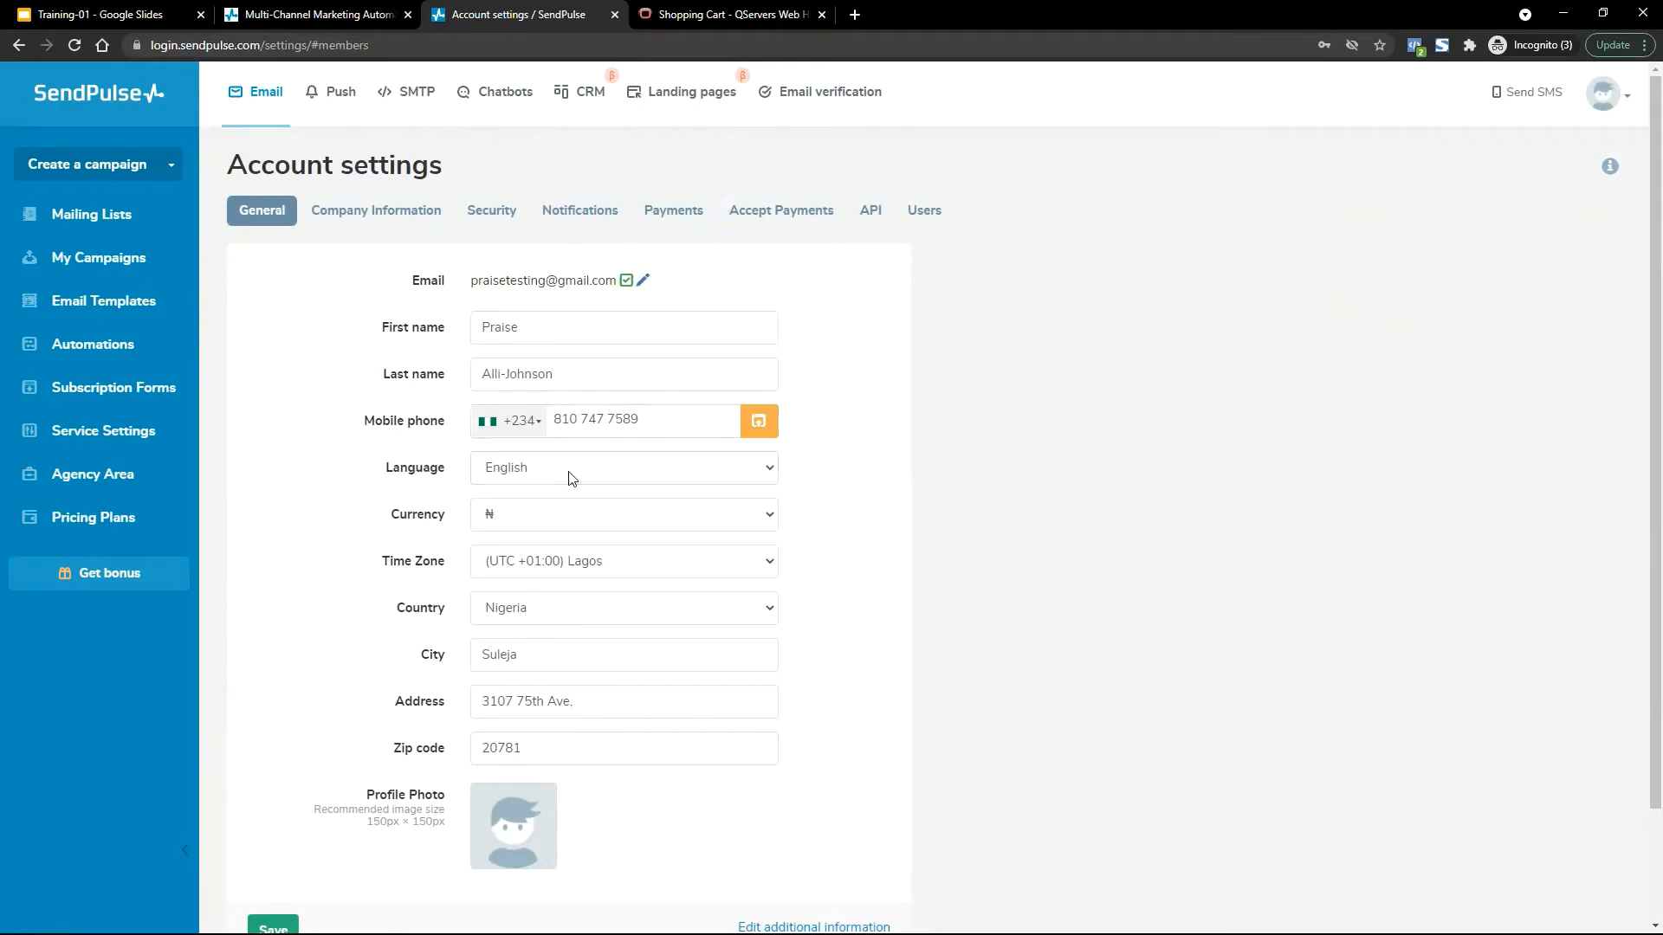
{"action": "left_click", "coordinate": [568, 523]}
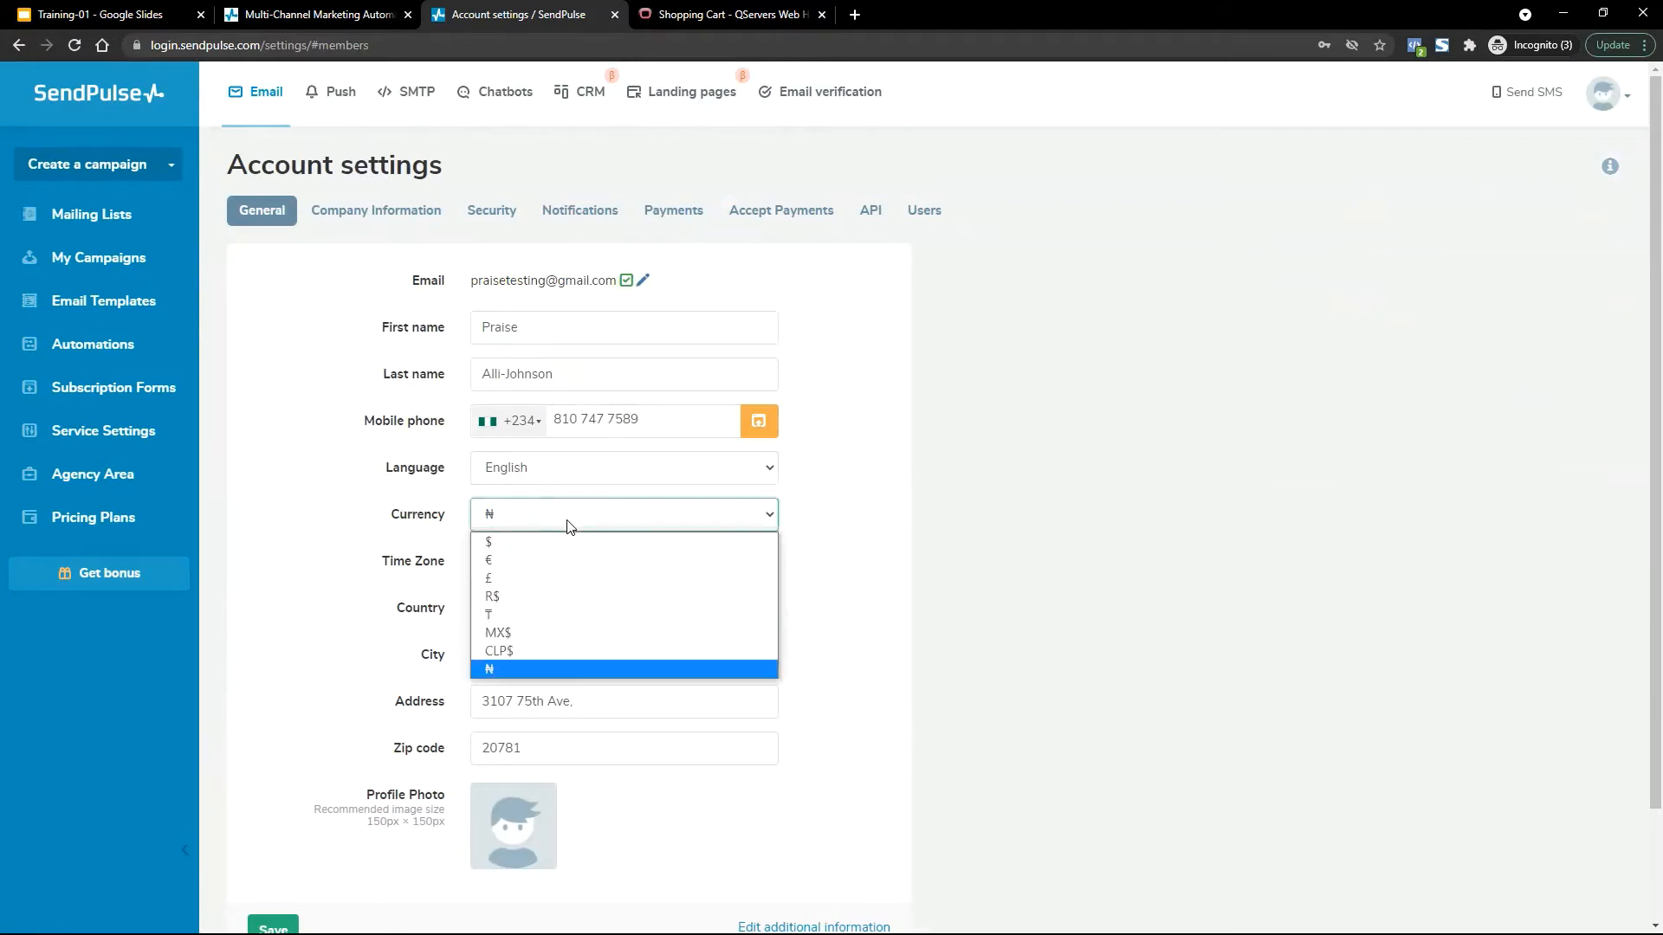
{"action": "left_click", "coordinate": [515, 667]}
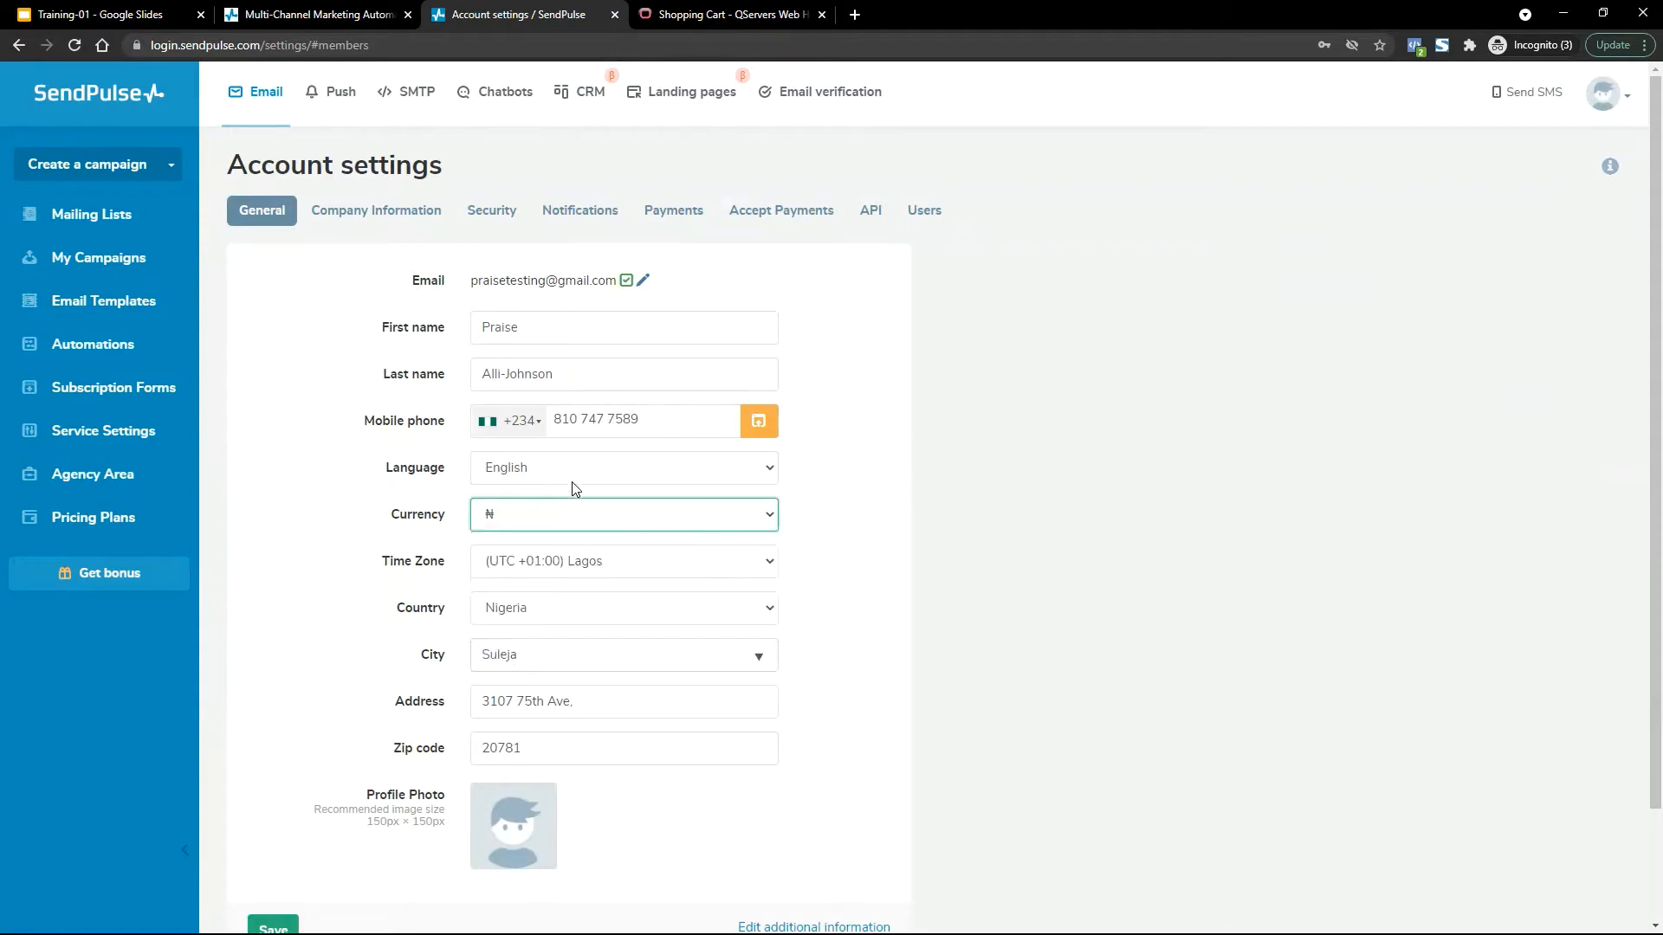
{"action": "left_click", "coordinate": [584, 574]}
{"action": "scroll", "coordinate": [579, 535], "scroll_direction": "down", "scroll_amount": 1}
{"action": "left_click", "coordinate": [579, 536]}
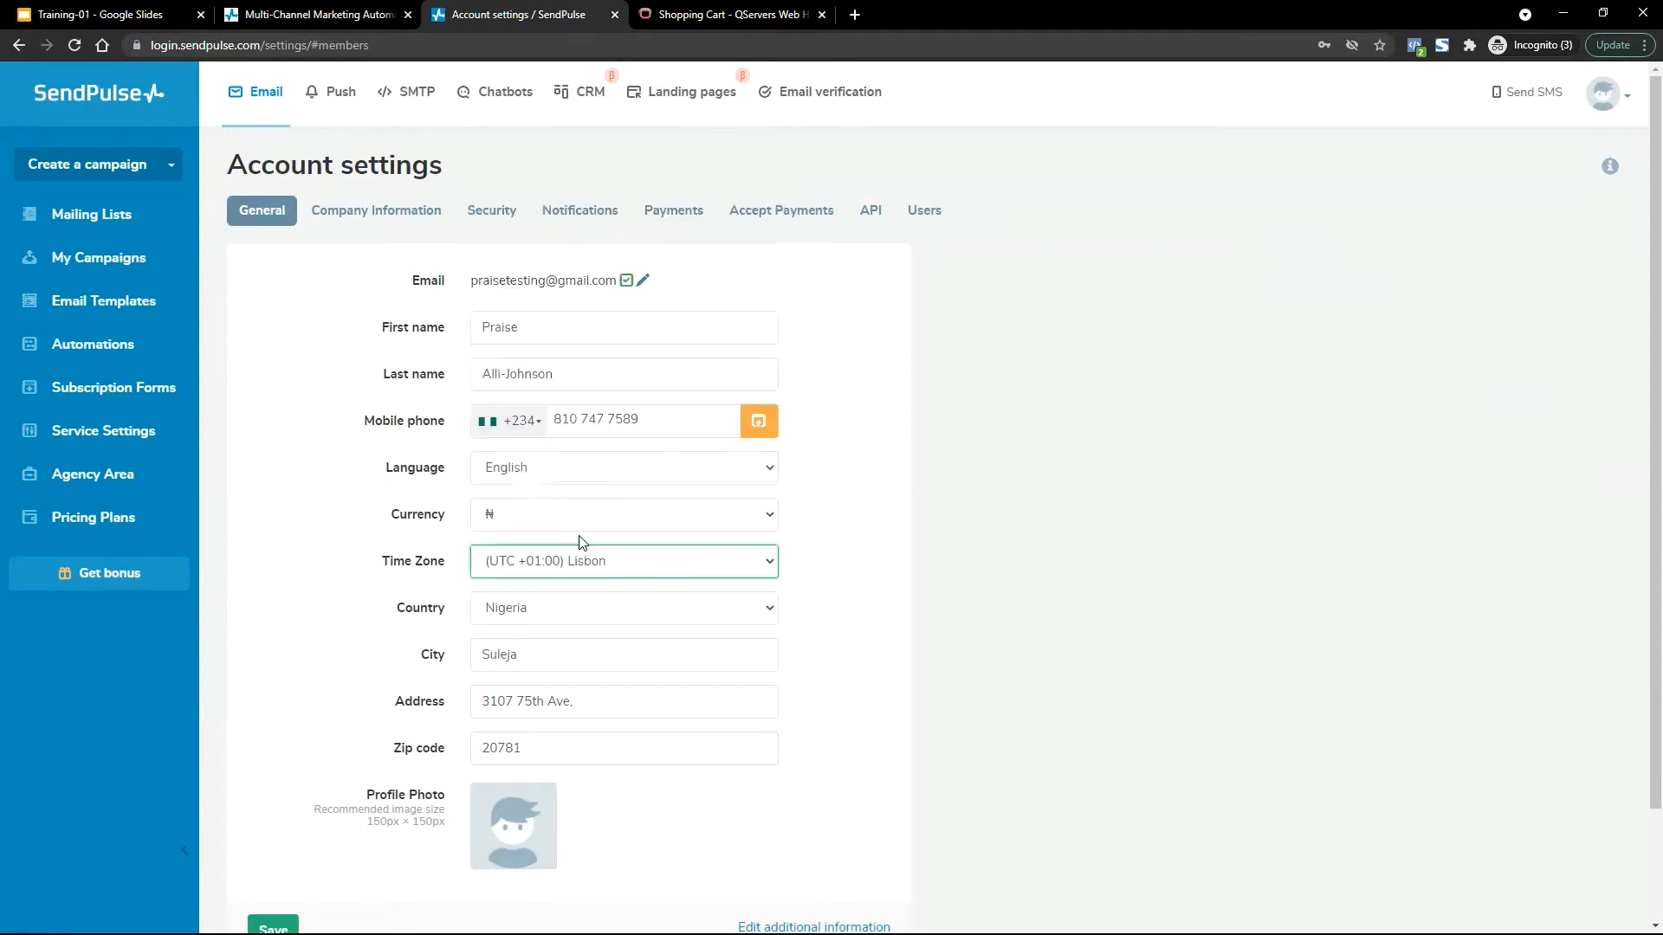
{"action": "left_click", "coordinate": [587, 563]}
{"action": "scroll", "coordinate": [579, 500], "scroll_direction": "down", "scroll_amount": 1}
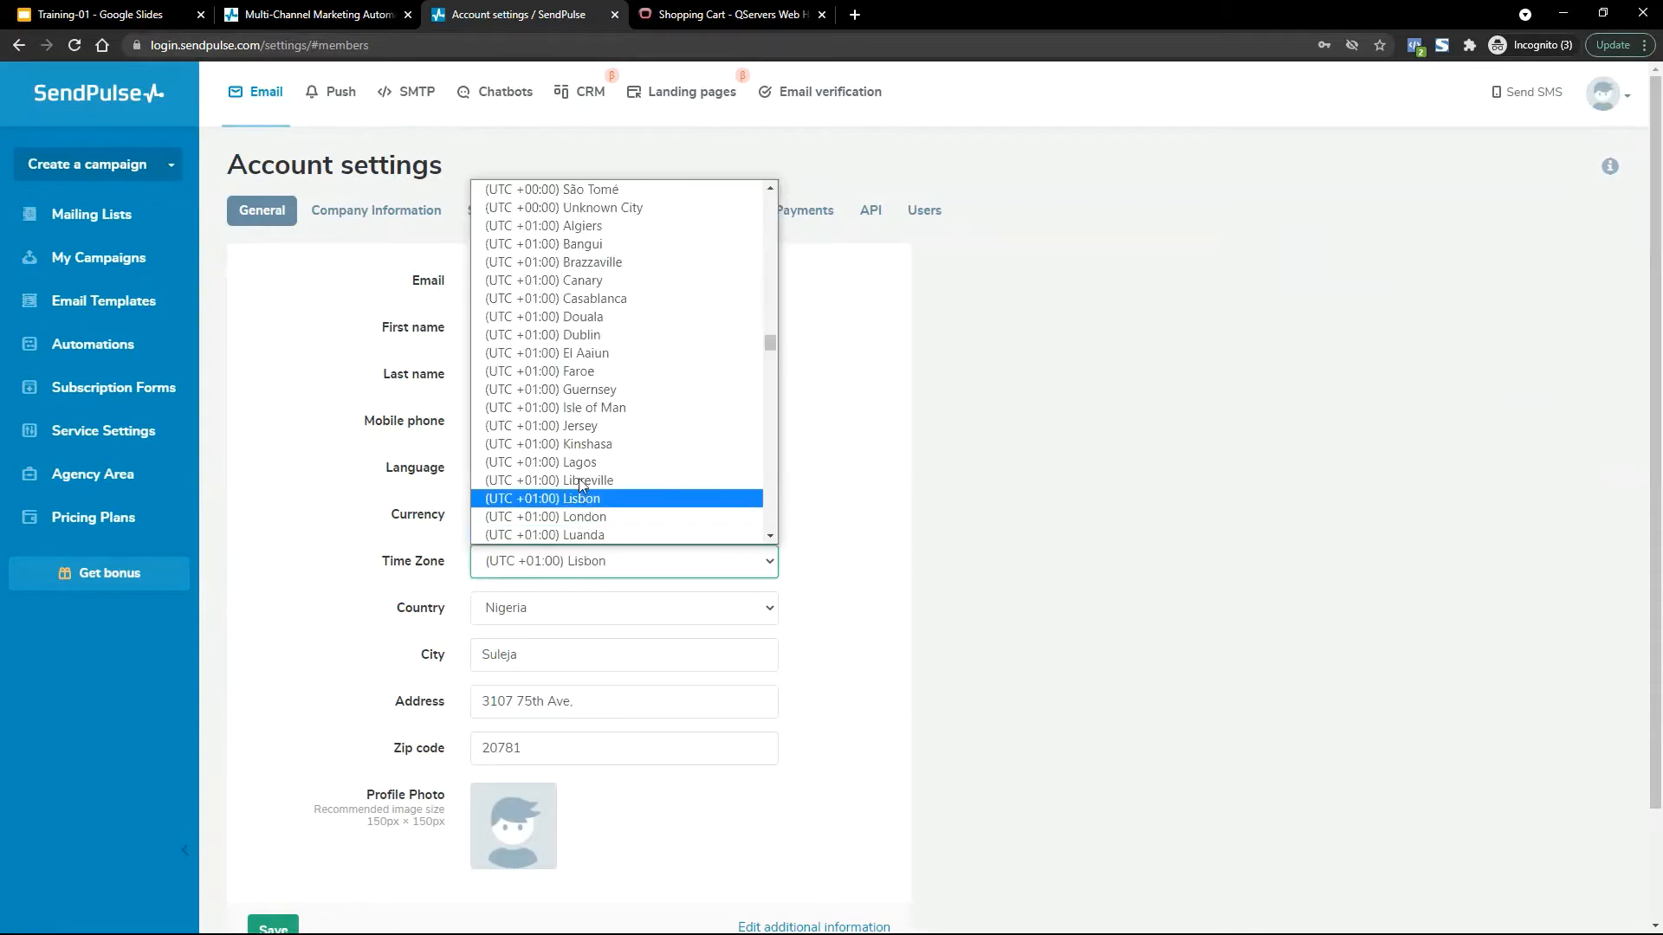
{"action": "left_click", "coordinate": [582, 468]}
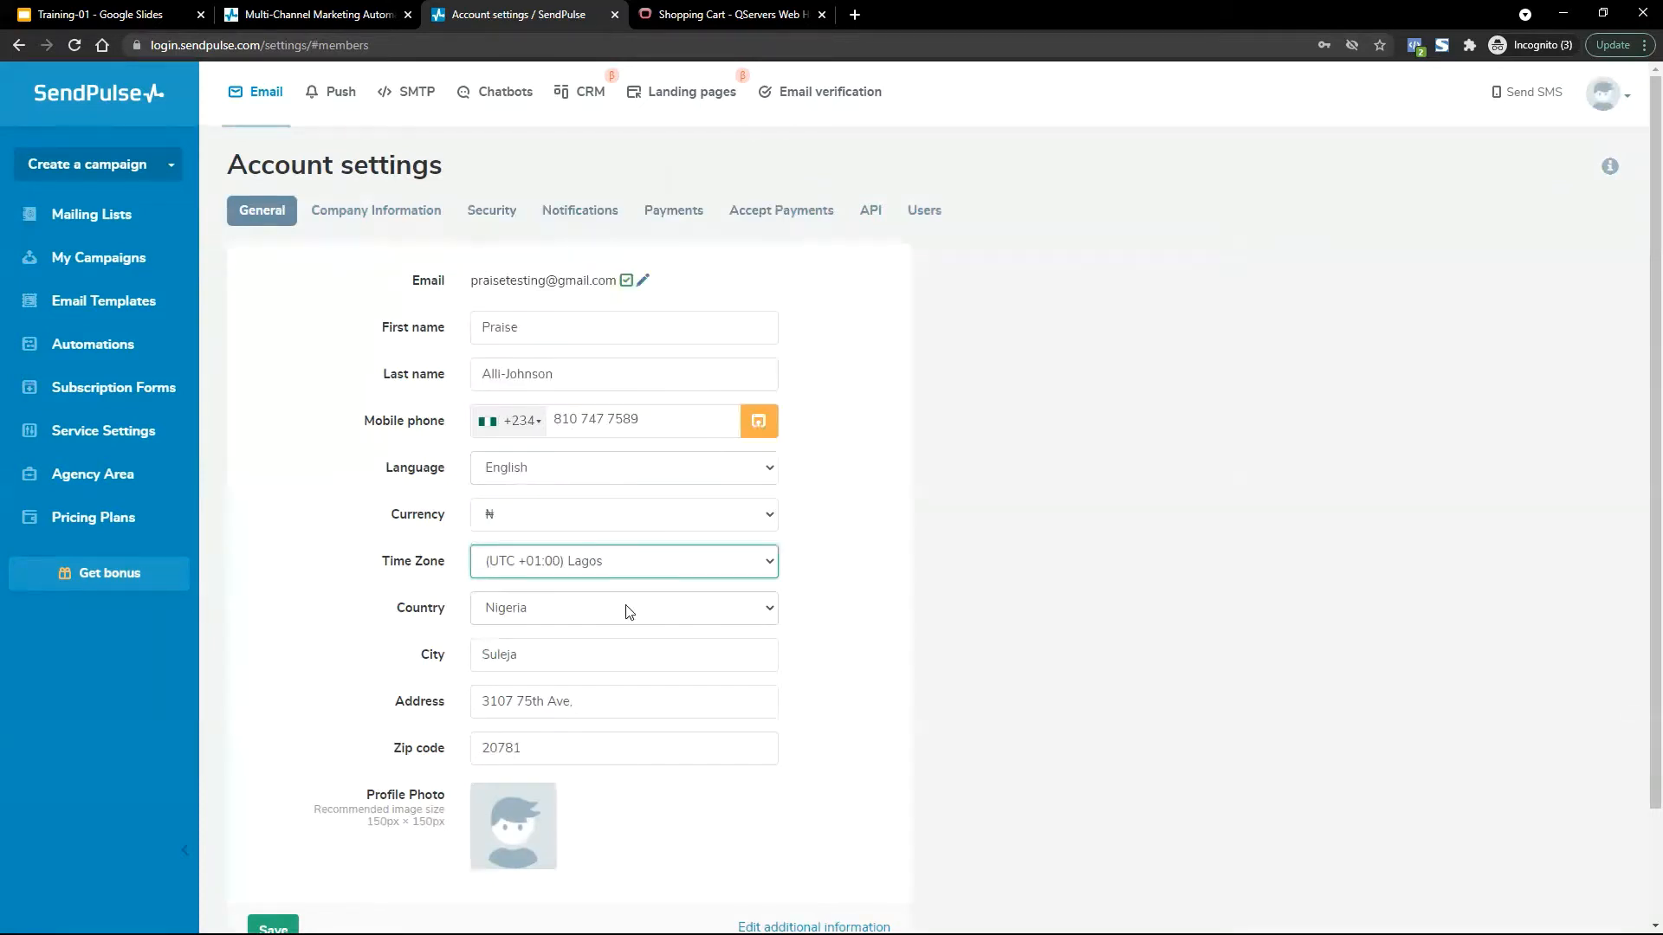
Replace the city Suleja with Lekki, picked from the suggestions.
{"action": "scroll", "coordinate": [902, 724], "scroll_direction": "down", "scroll_amount": 2}
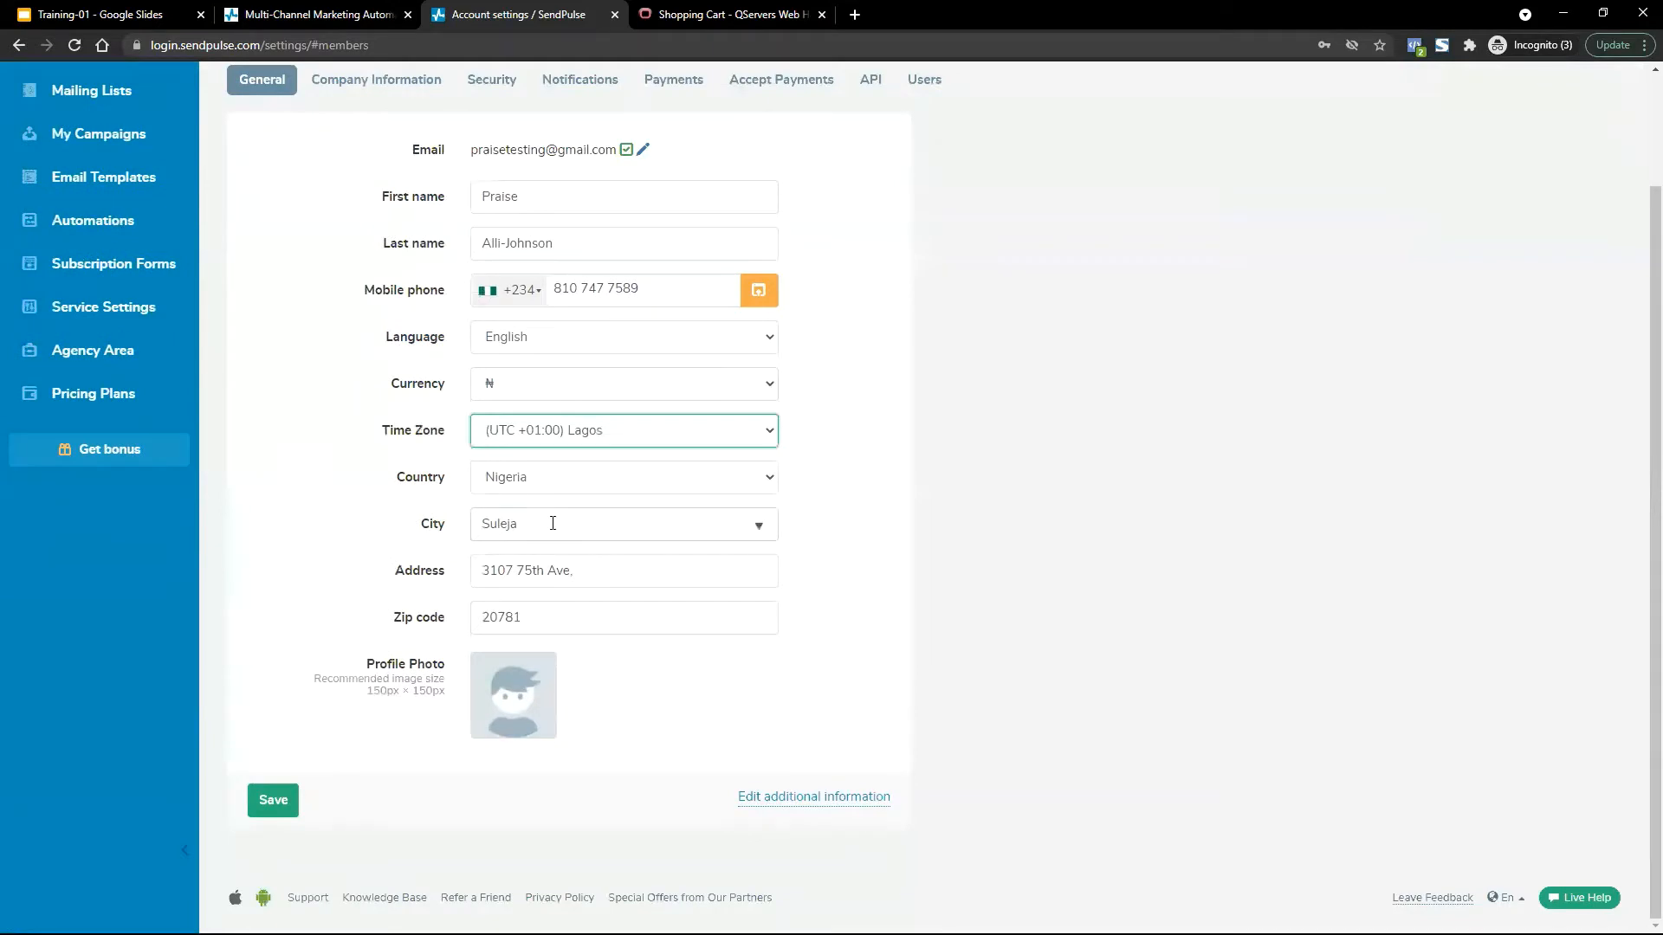
{"action": "left_click", "coordinate": [552, 523]}
{"action": "key", "text": "BackSpace"}
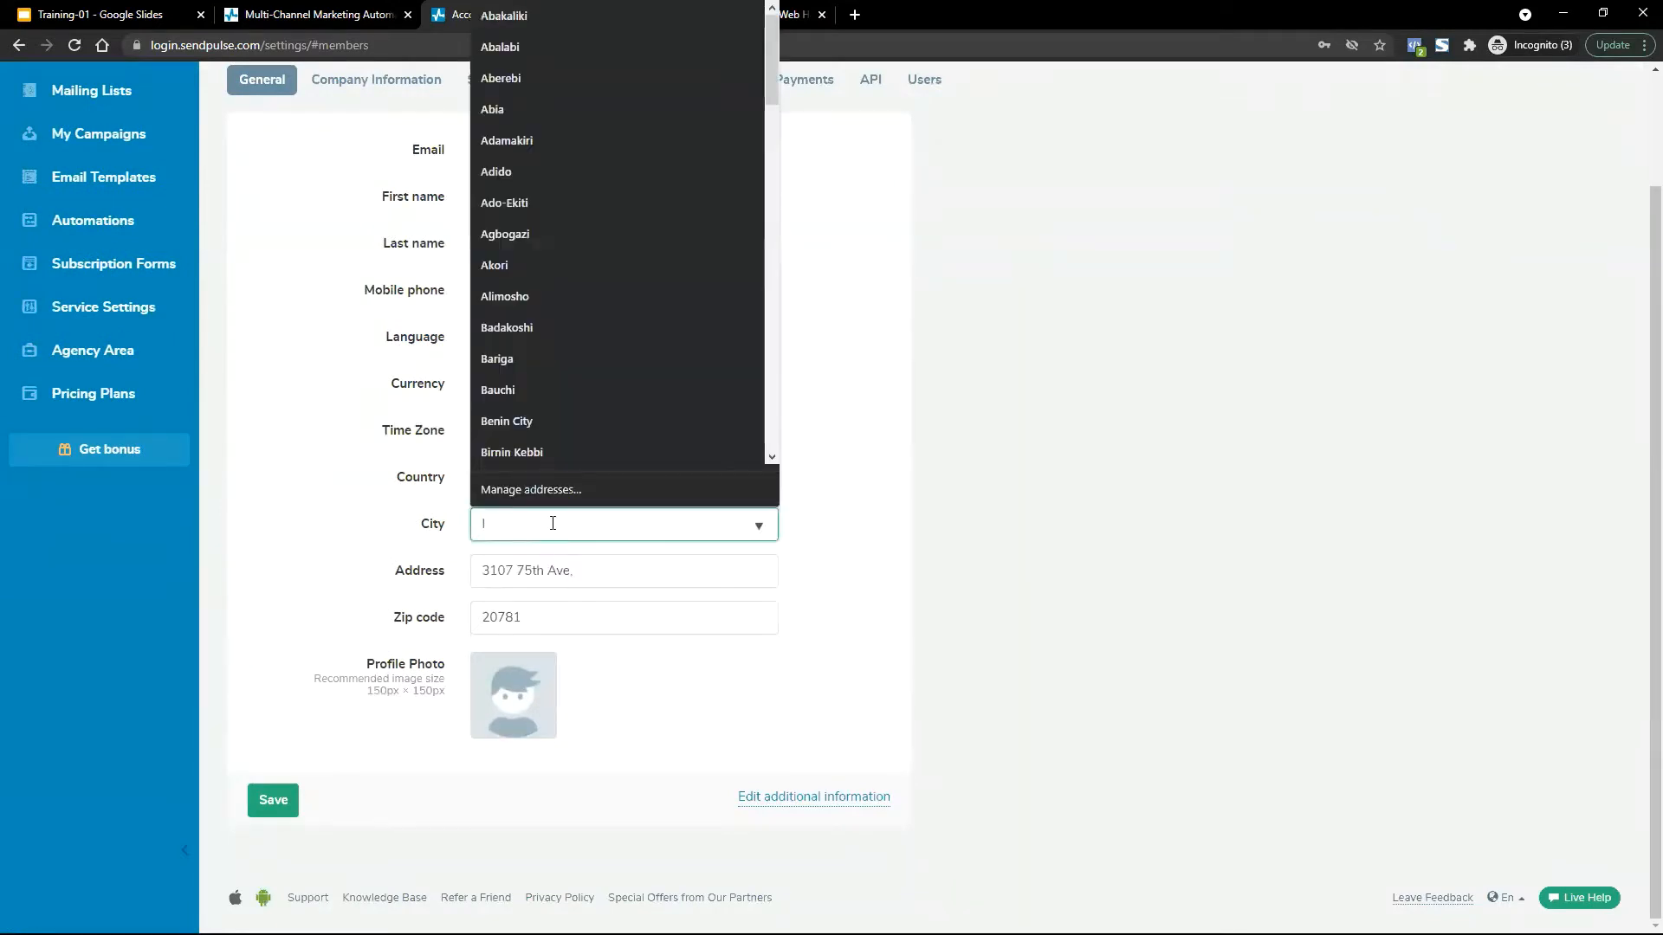
{"action": "type", "text": "Le"}
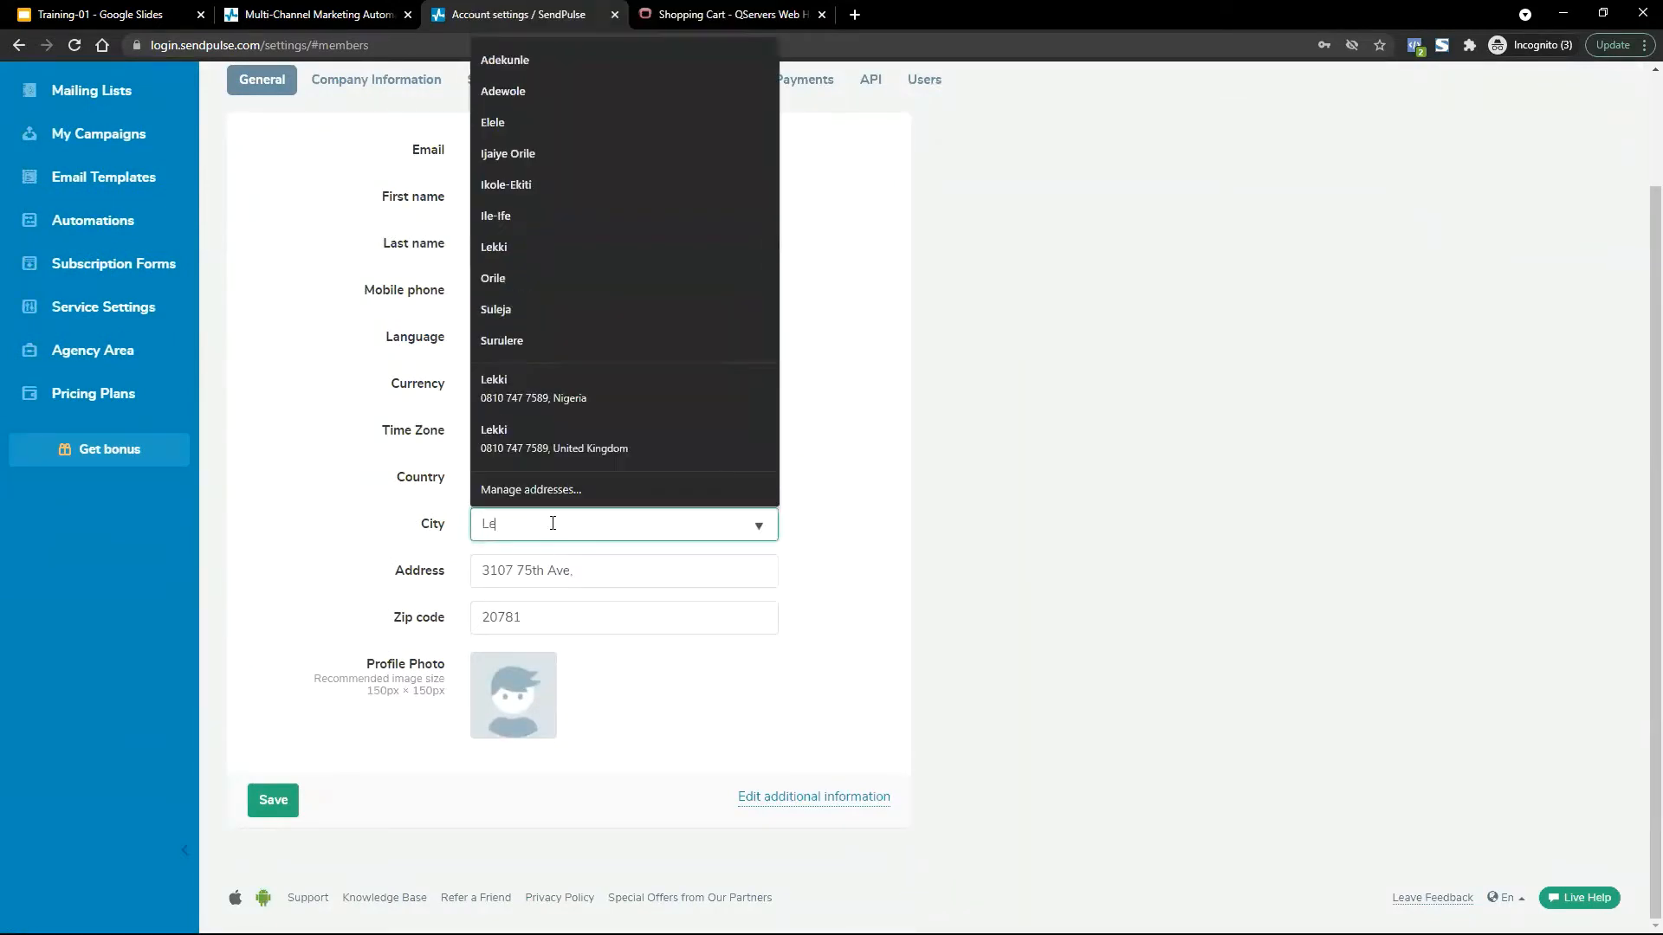
{"action": "type", "text": "kki"}
{"action": "left_click", "coordinate": [1022, 542]}
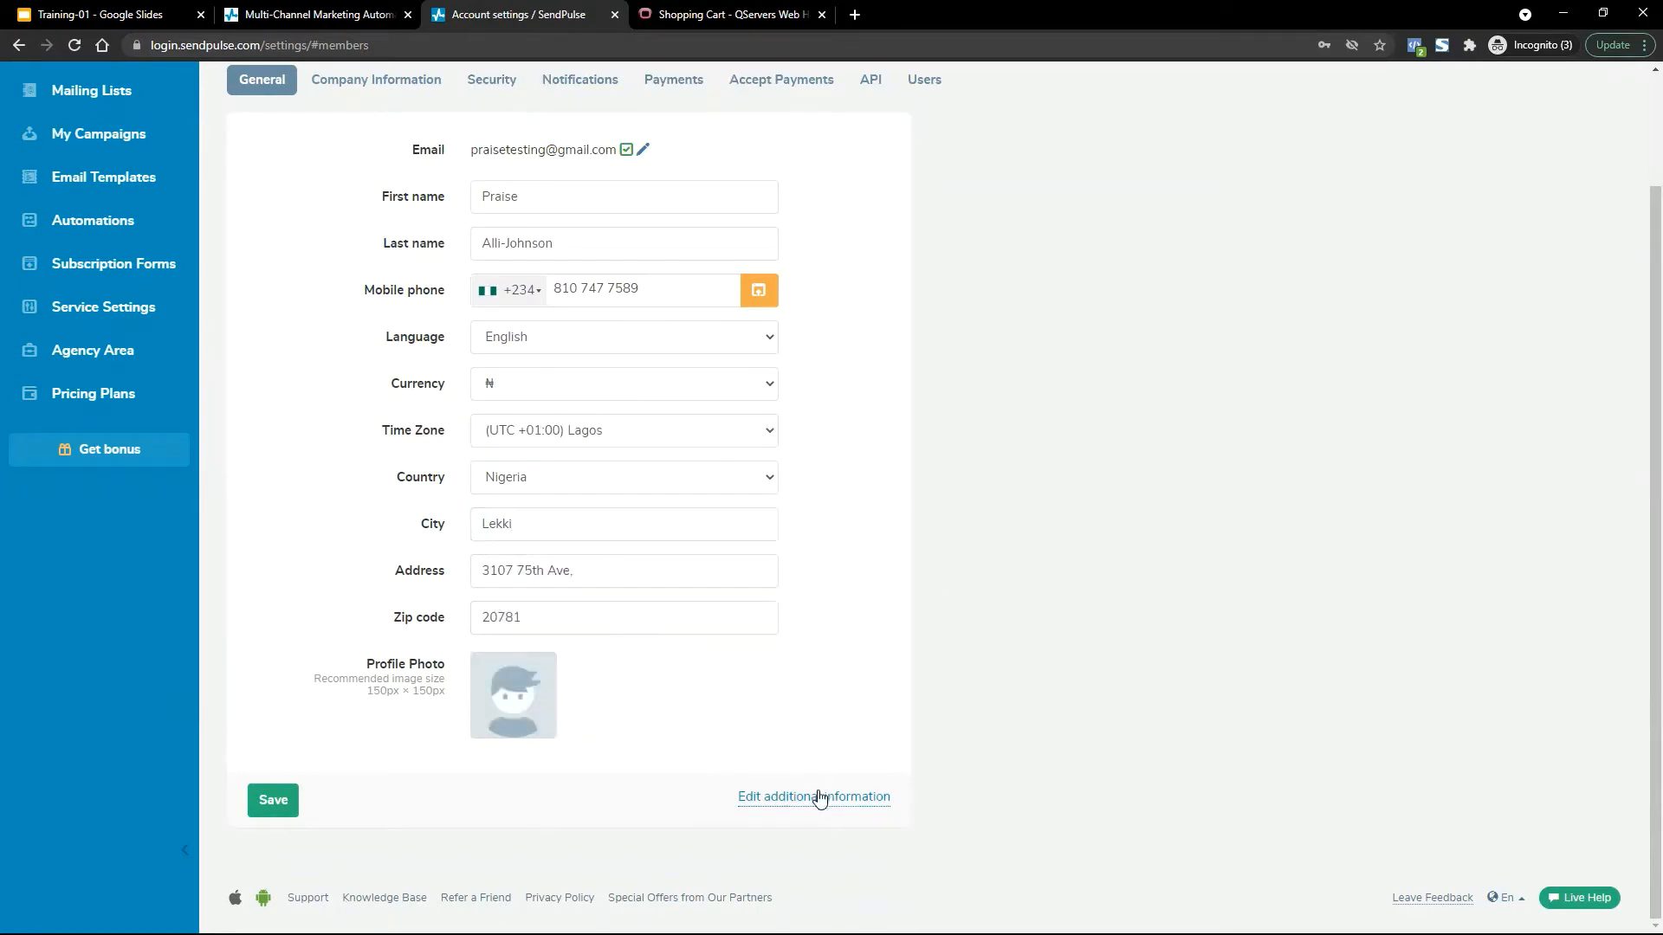
Open the additional information form and change the city to Lekki.
{"action": "left_click", "coordinate": [789, 801]}
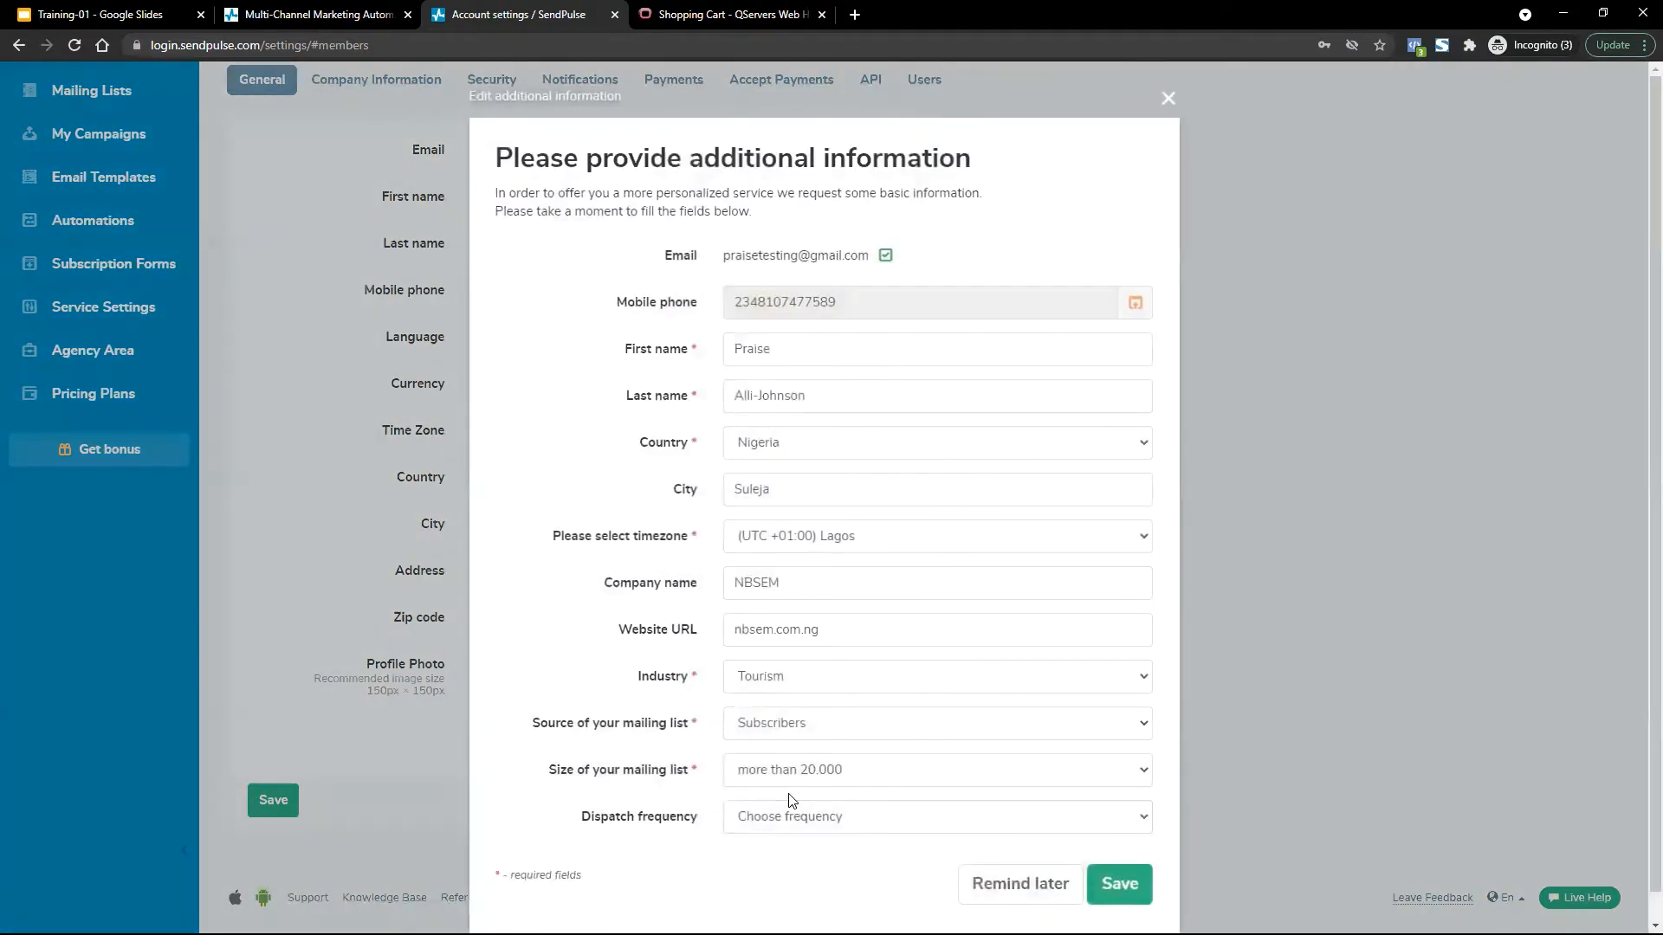
{"action": "scroll", "coordinate": [1102, 516], "scroll_direction": "down", "scroll_amount": 1}
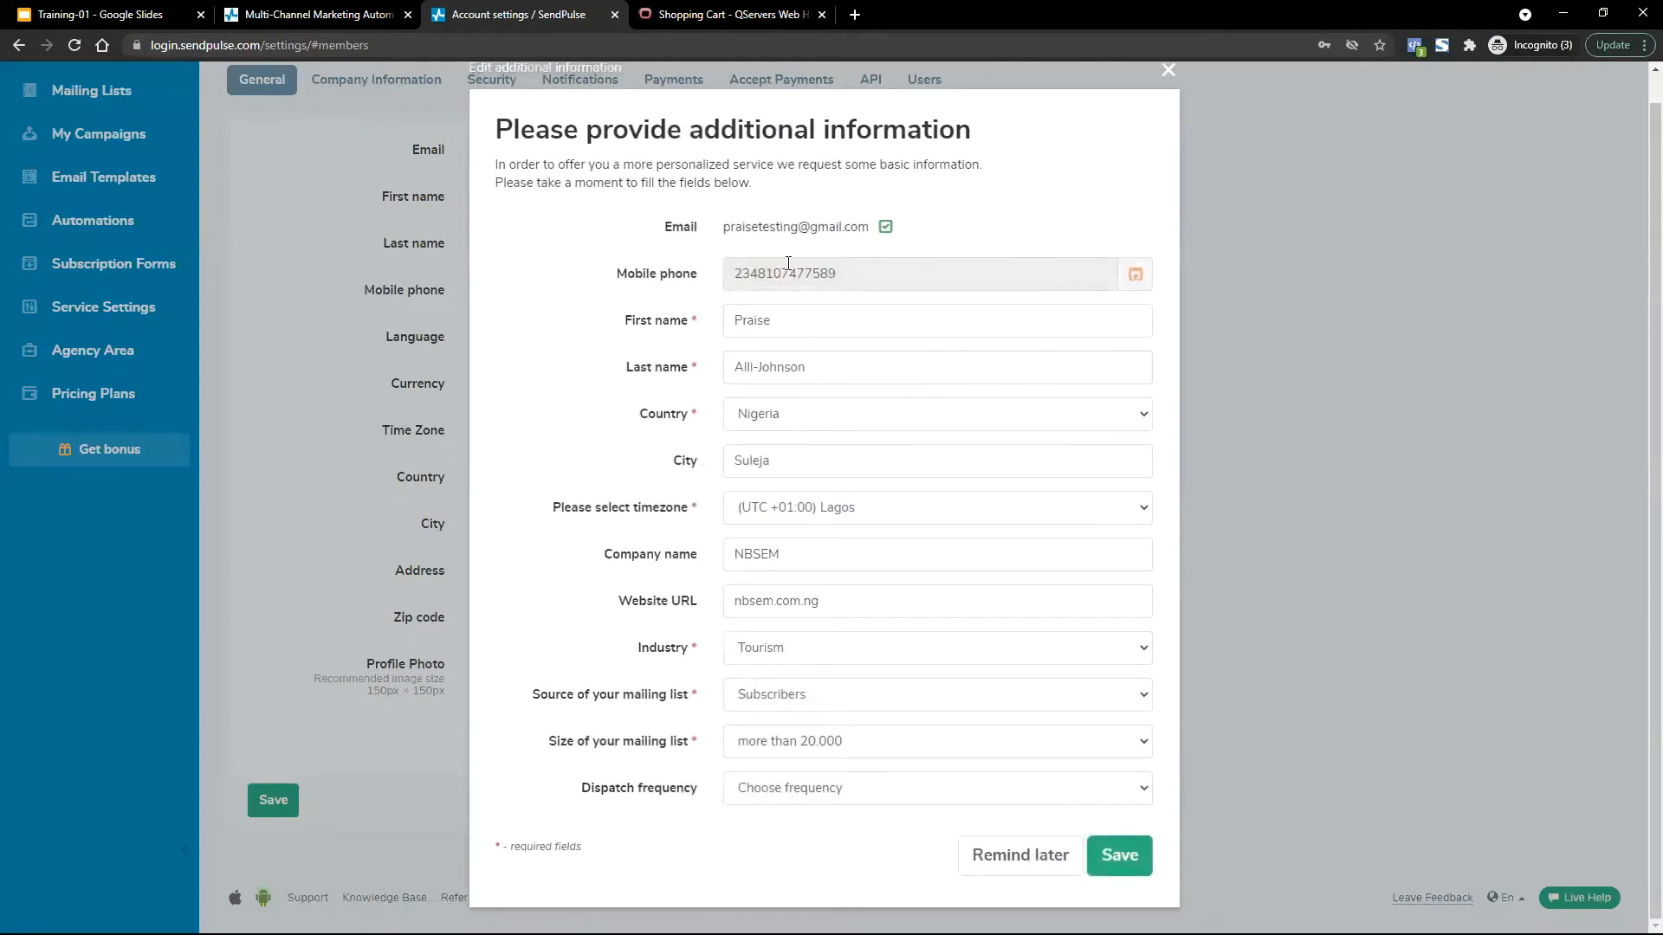
{"action": "left_click", "coordinate": [790, 461]}
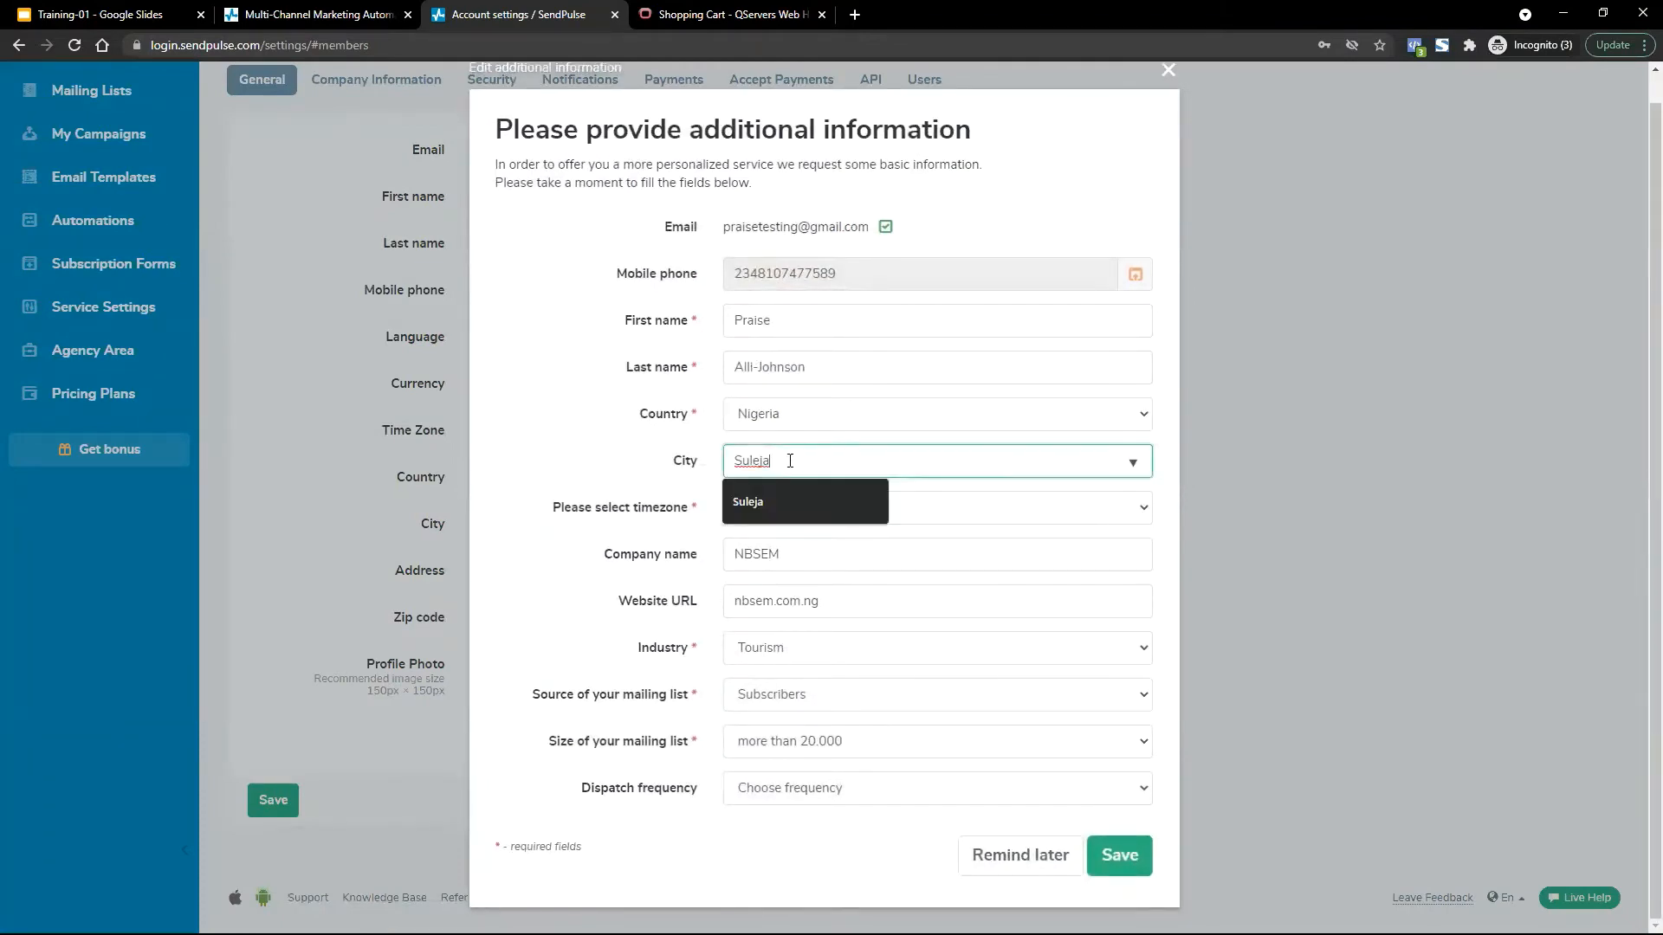
{"action": "double_click", "coordinate": [791, 463]}
{"action": "type", "text": "Lekki"}
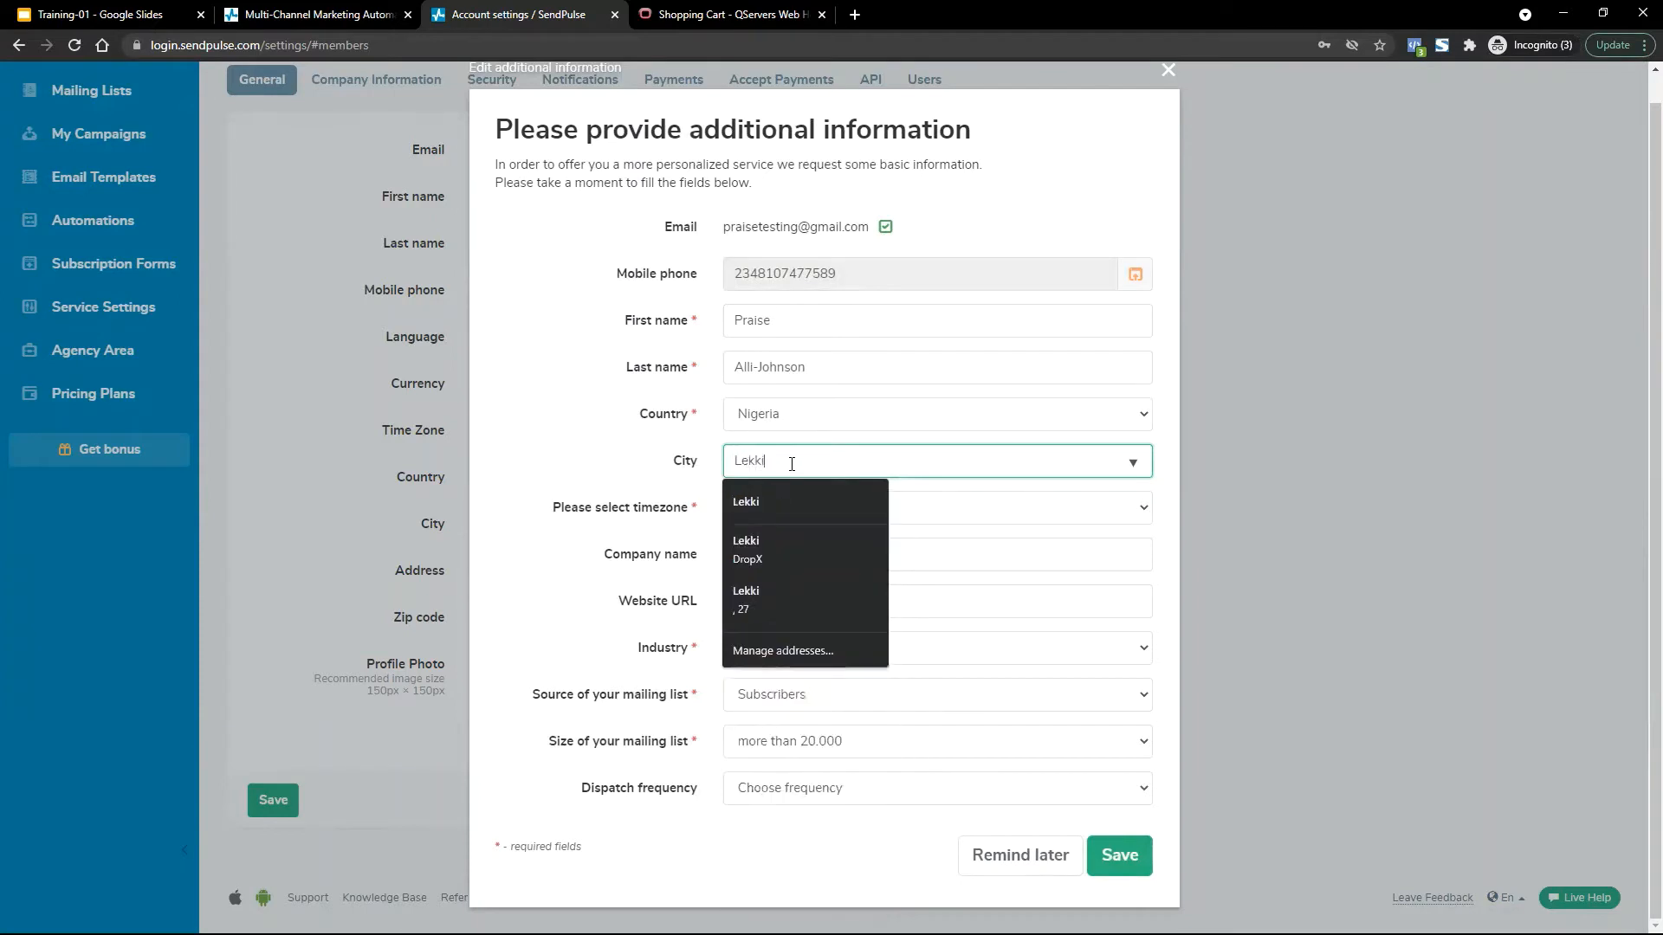
{"action": "left_click", "coordinate": [544, 444]}
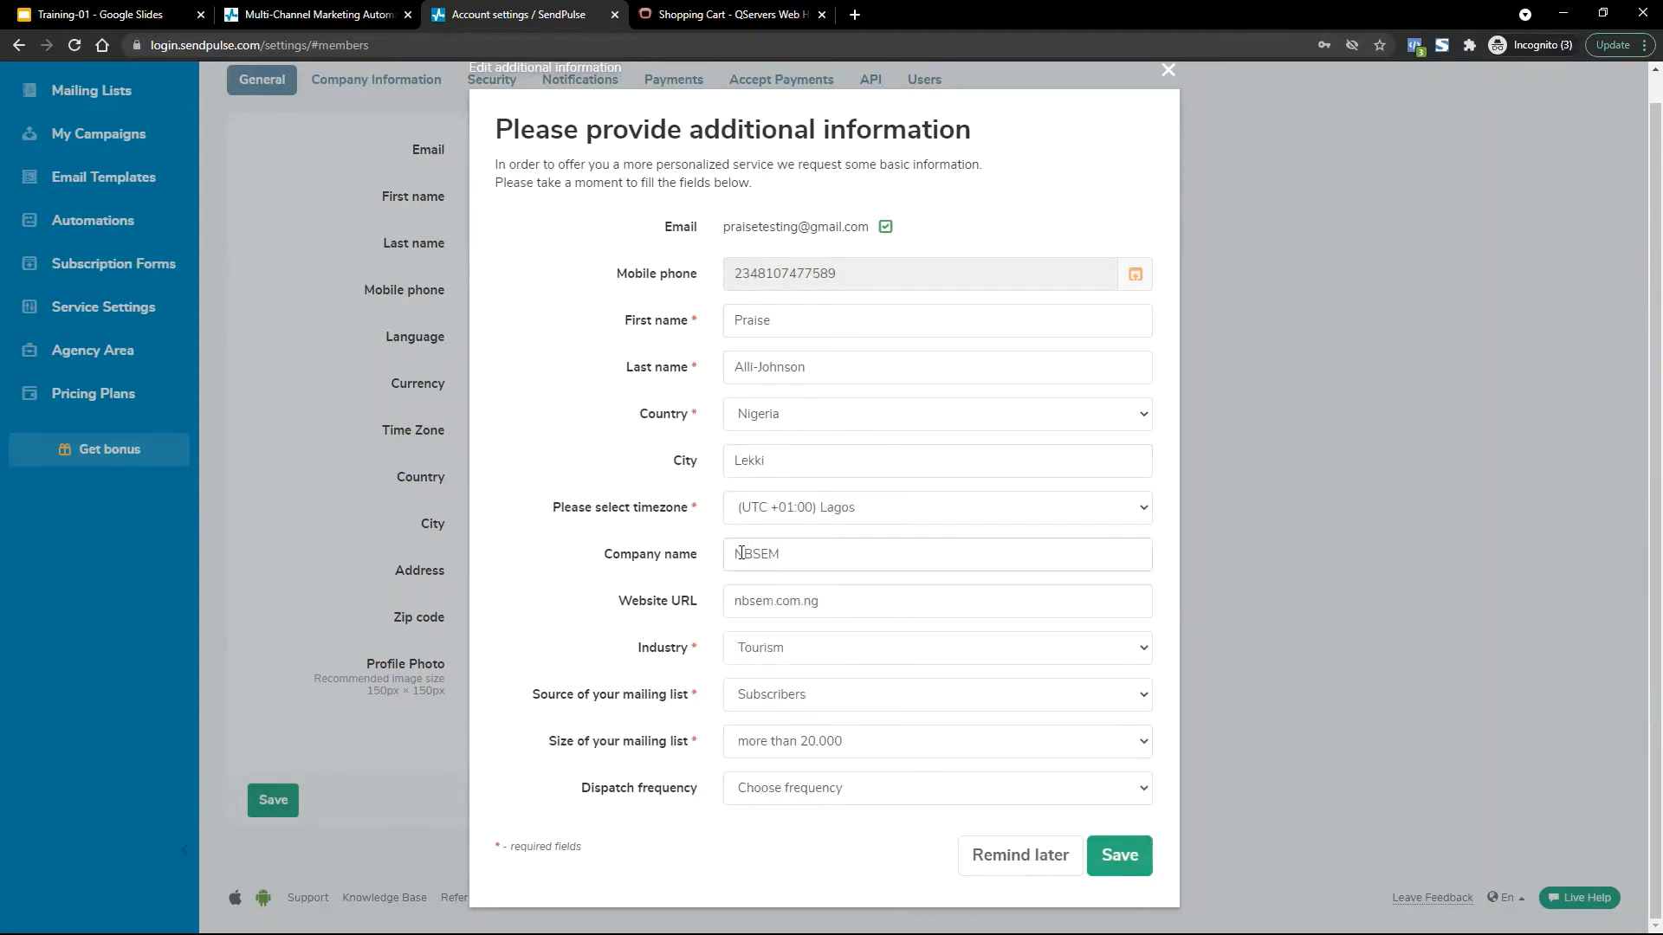
{"action": "double_click", "coordinate": [772, 553]}
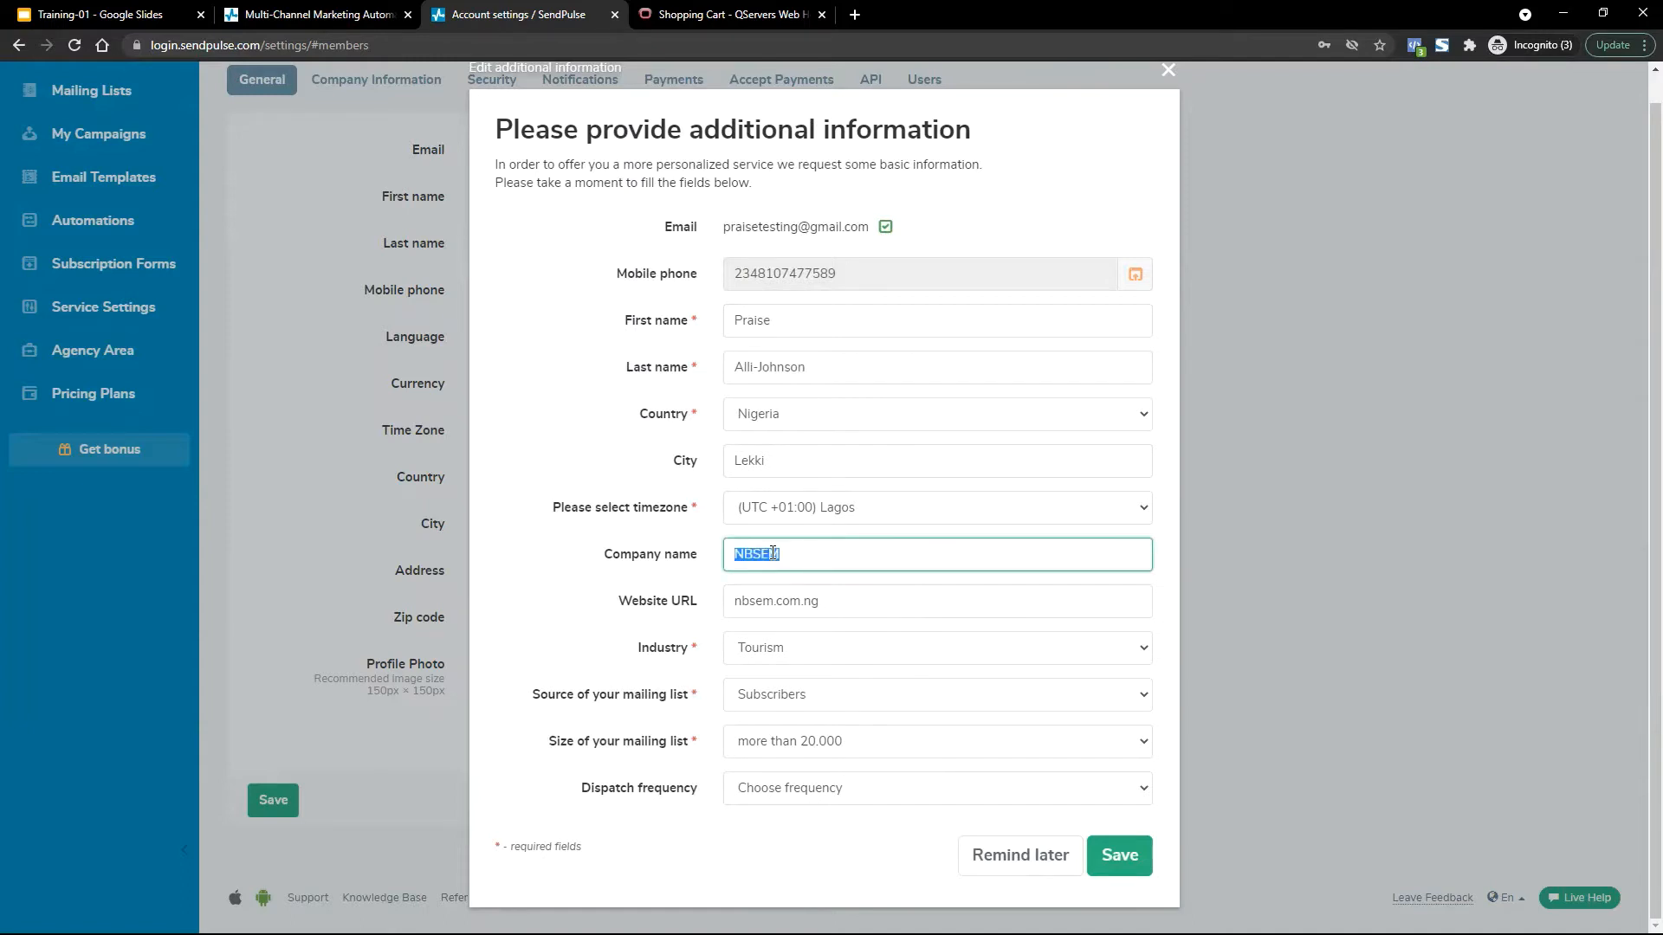
{"action": "double_click", "coordinate": [817, 601]}
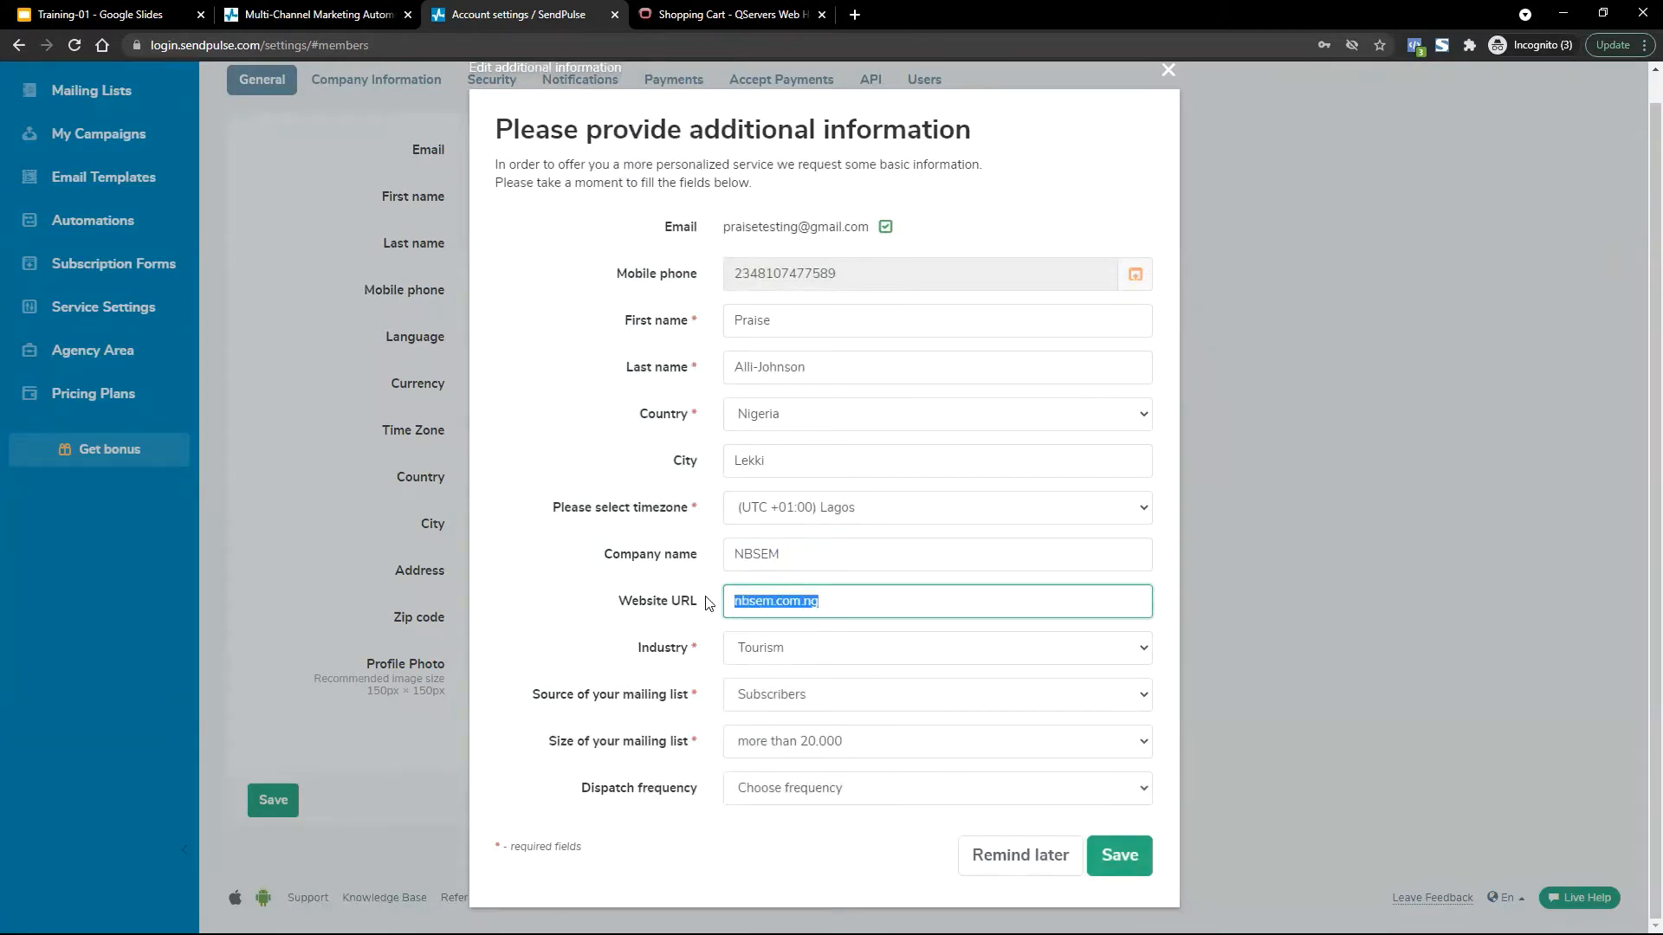
Set industry IT, Computing, list source Subscribers and list size less 200, then save.
{"action": "left_click", "coordinate": [757, 660]}
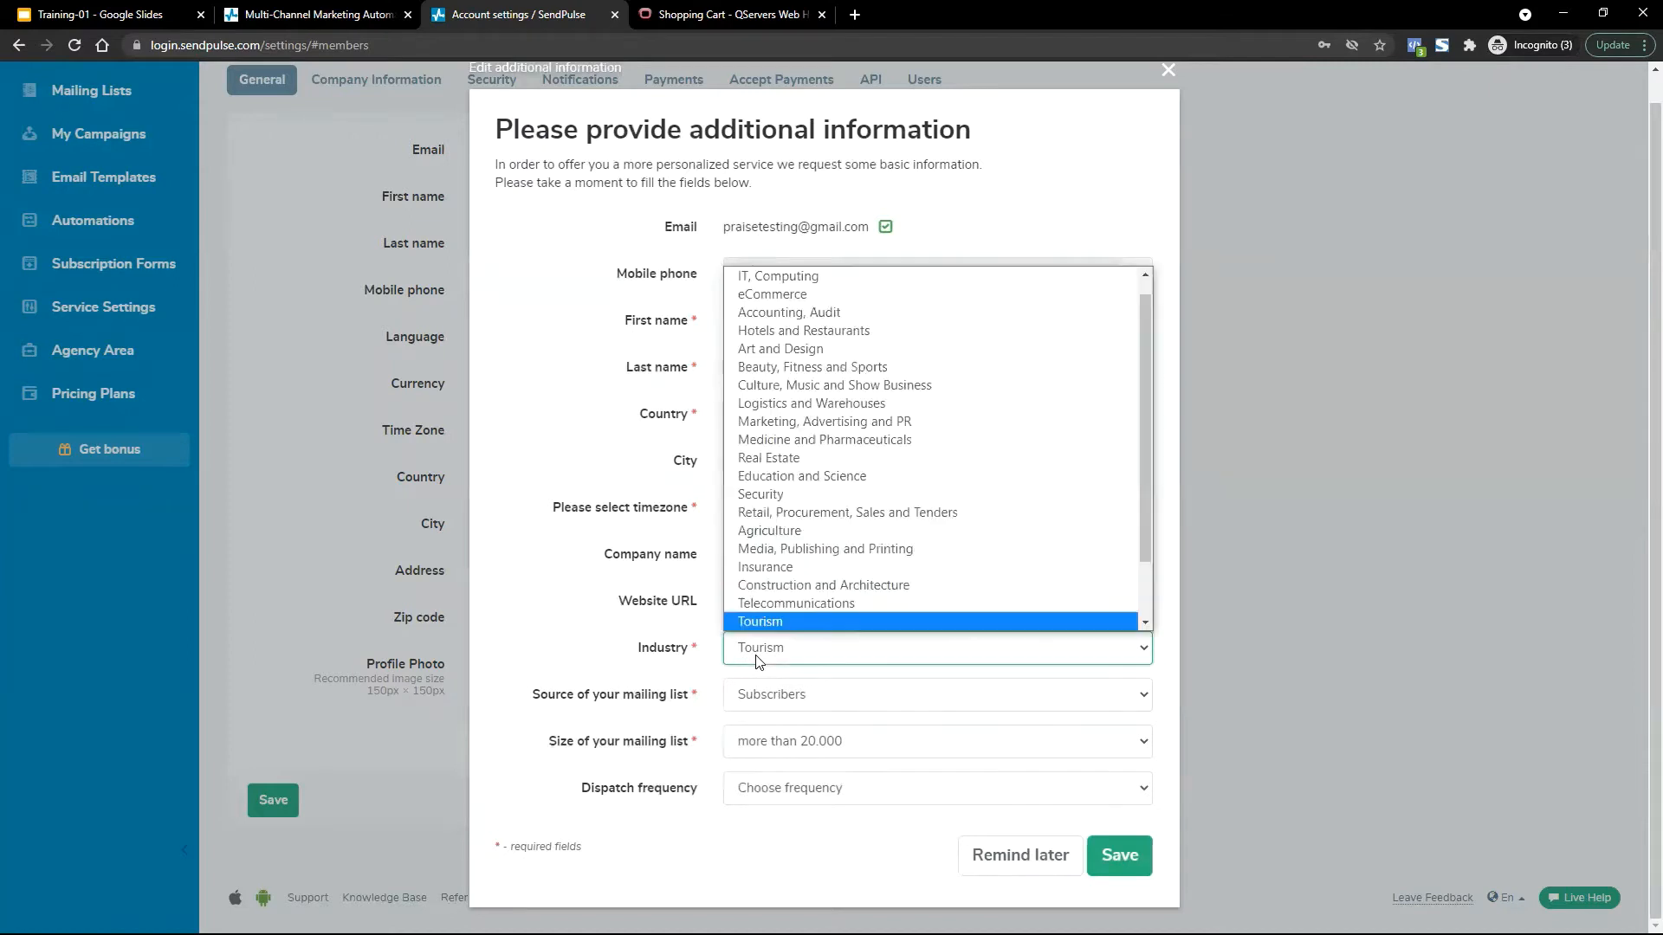
{"action": "left_click", "coordinate": [821, 277]}
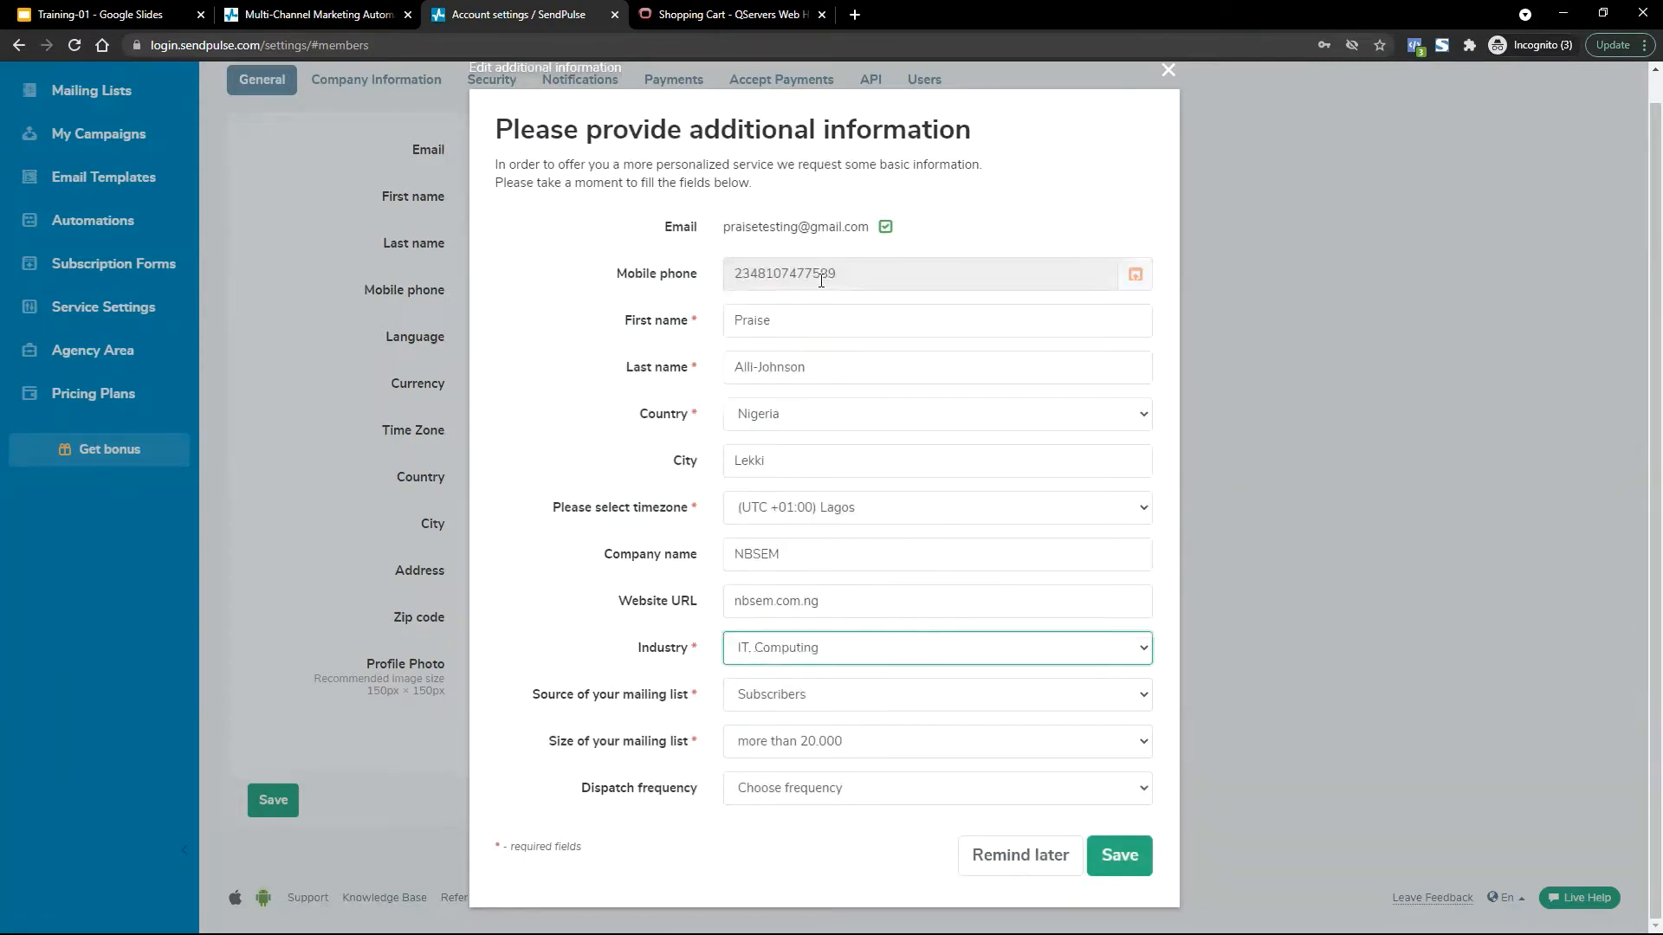
{"action": "left_click", "coordinate": [767, 705]}
{"action": "left_click", "coordinate": [607, 695]}
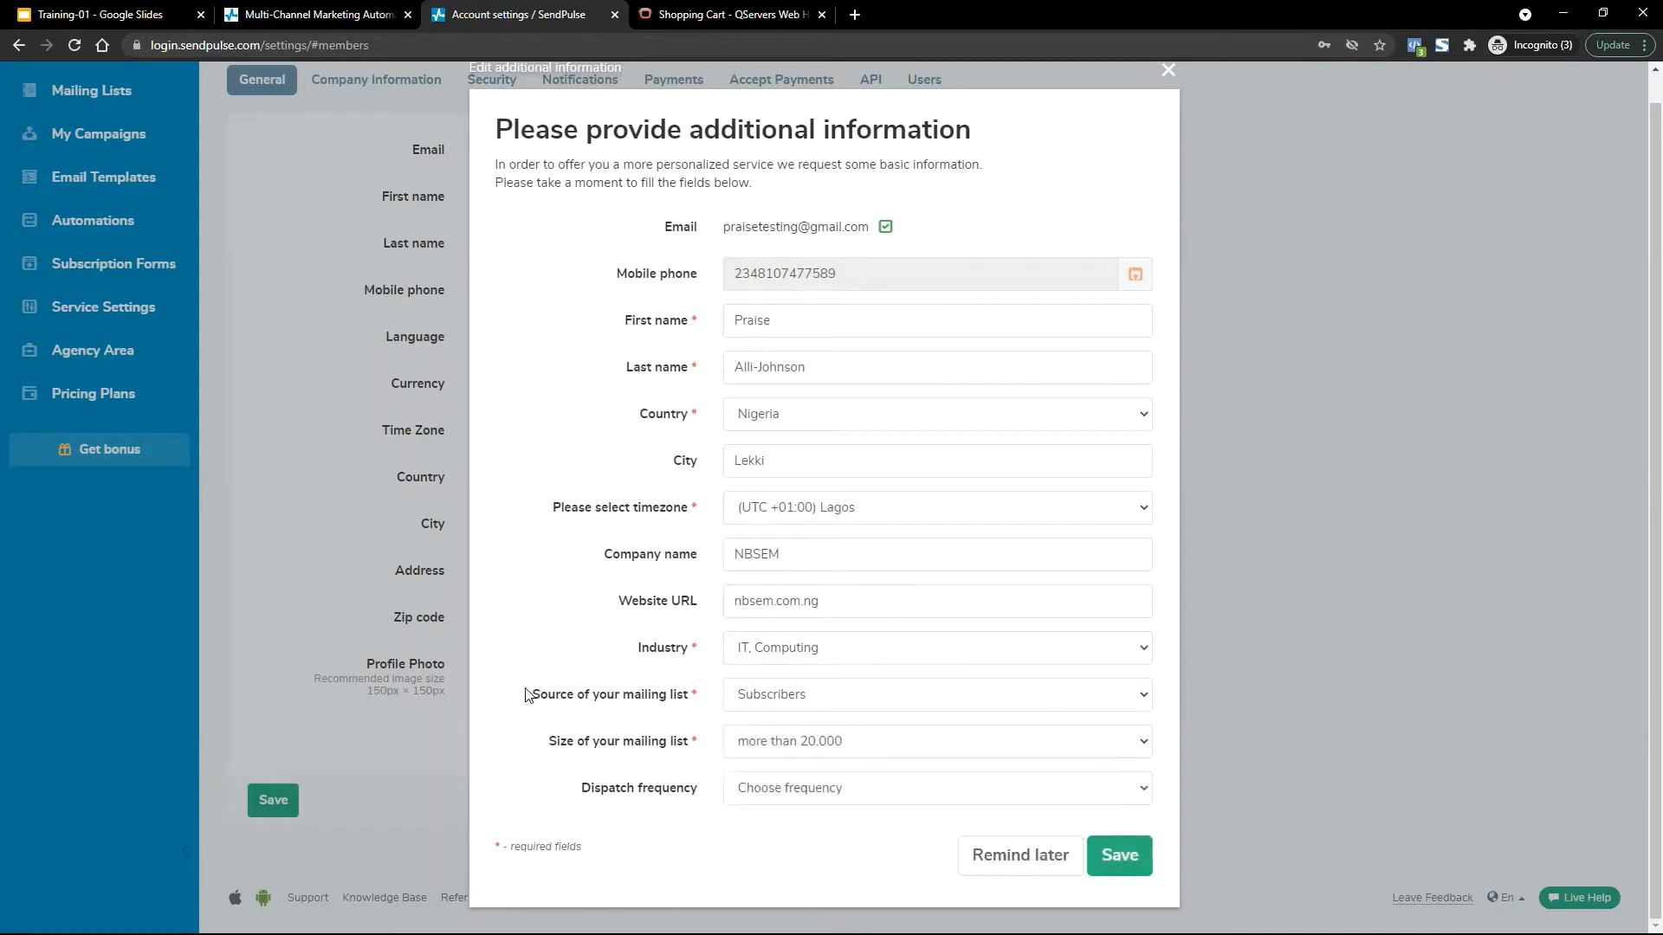
{"action": "left_click_drag", "start_coordinate": [526, 693], "coordinate": [666, 697]}
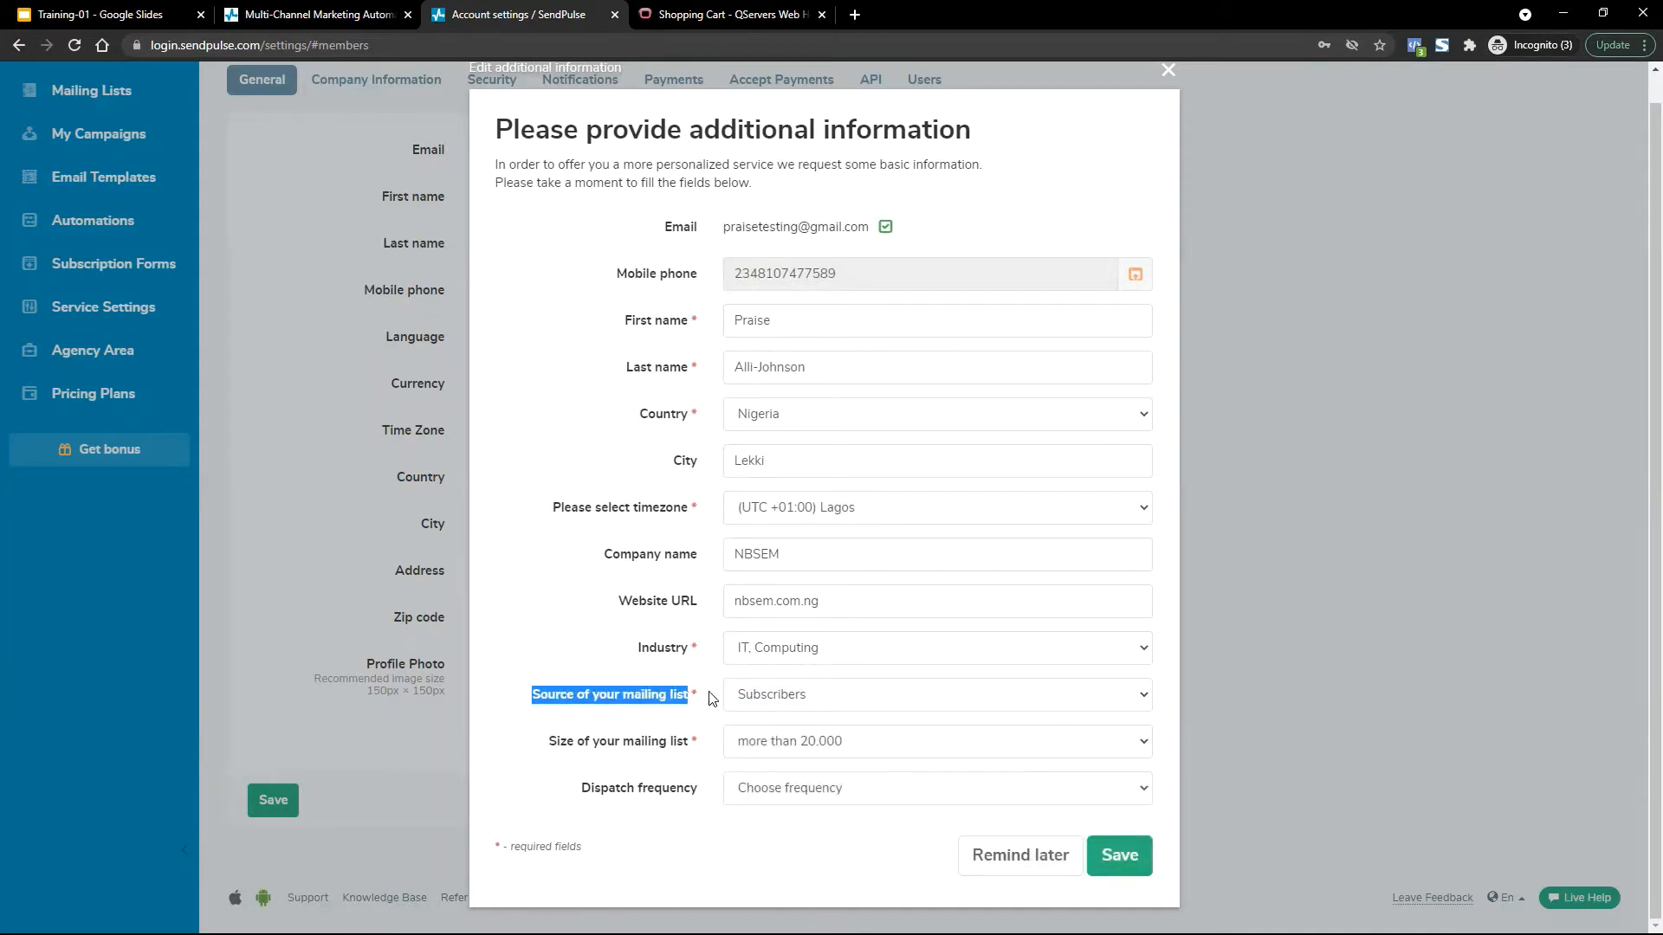
{"action": "left_click", "coordinate": [781, 695]}
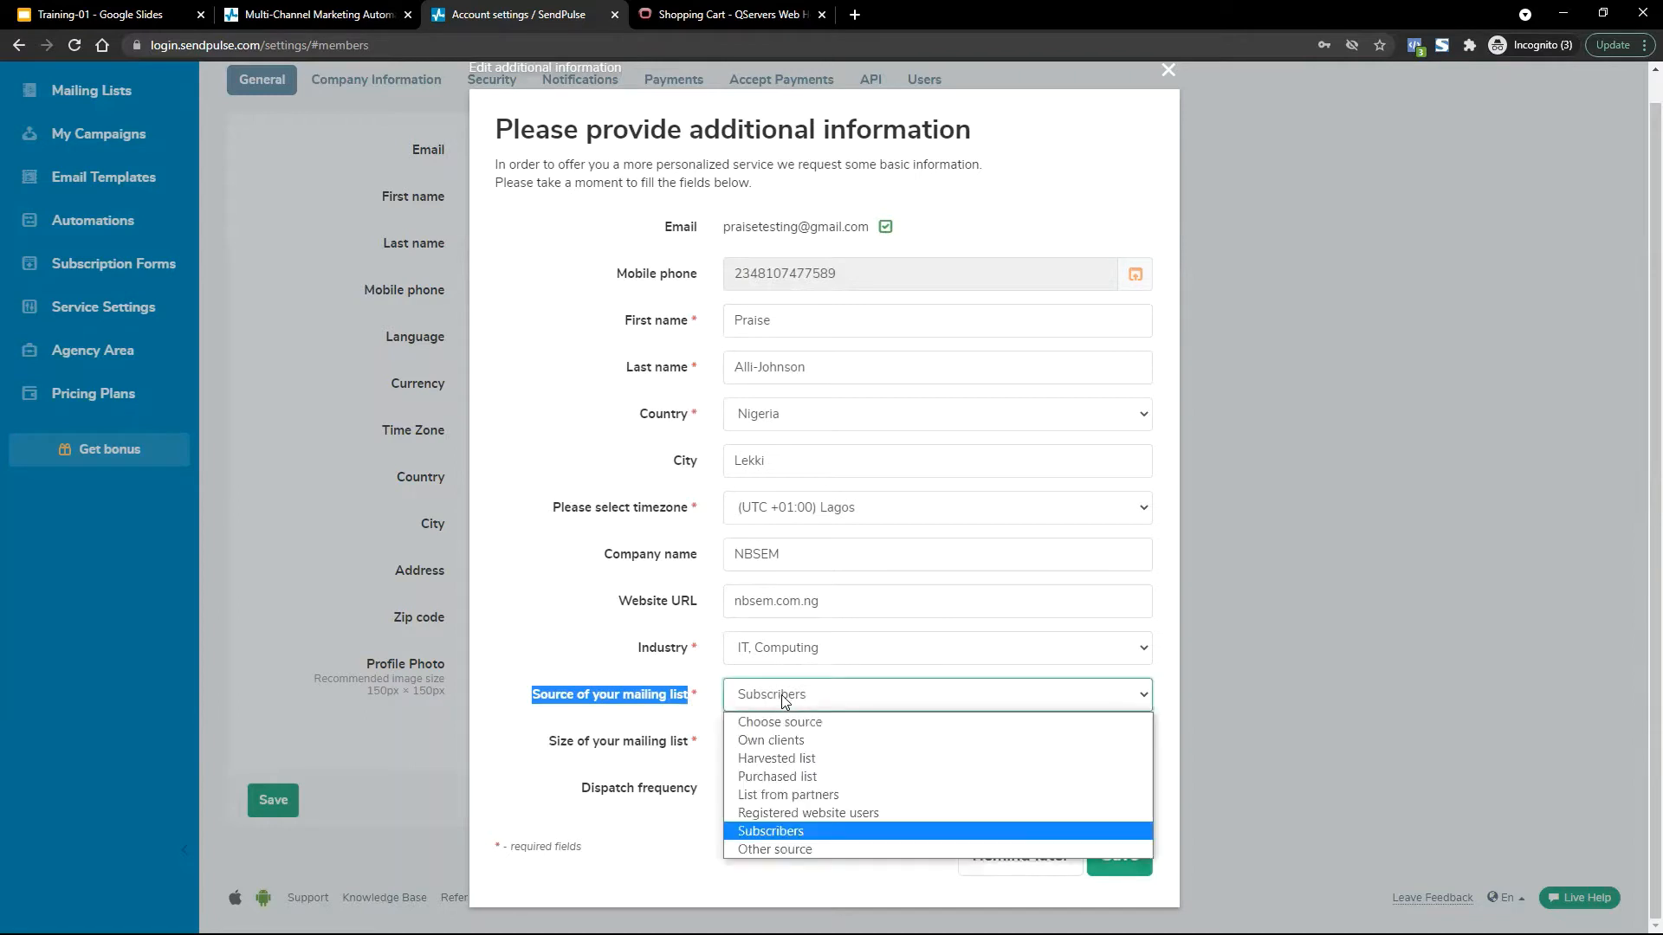
{"action": "left_click", "coordinate": [760, 833]}
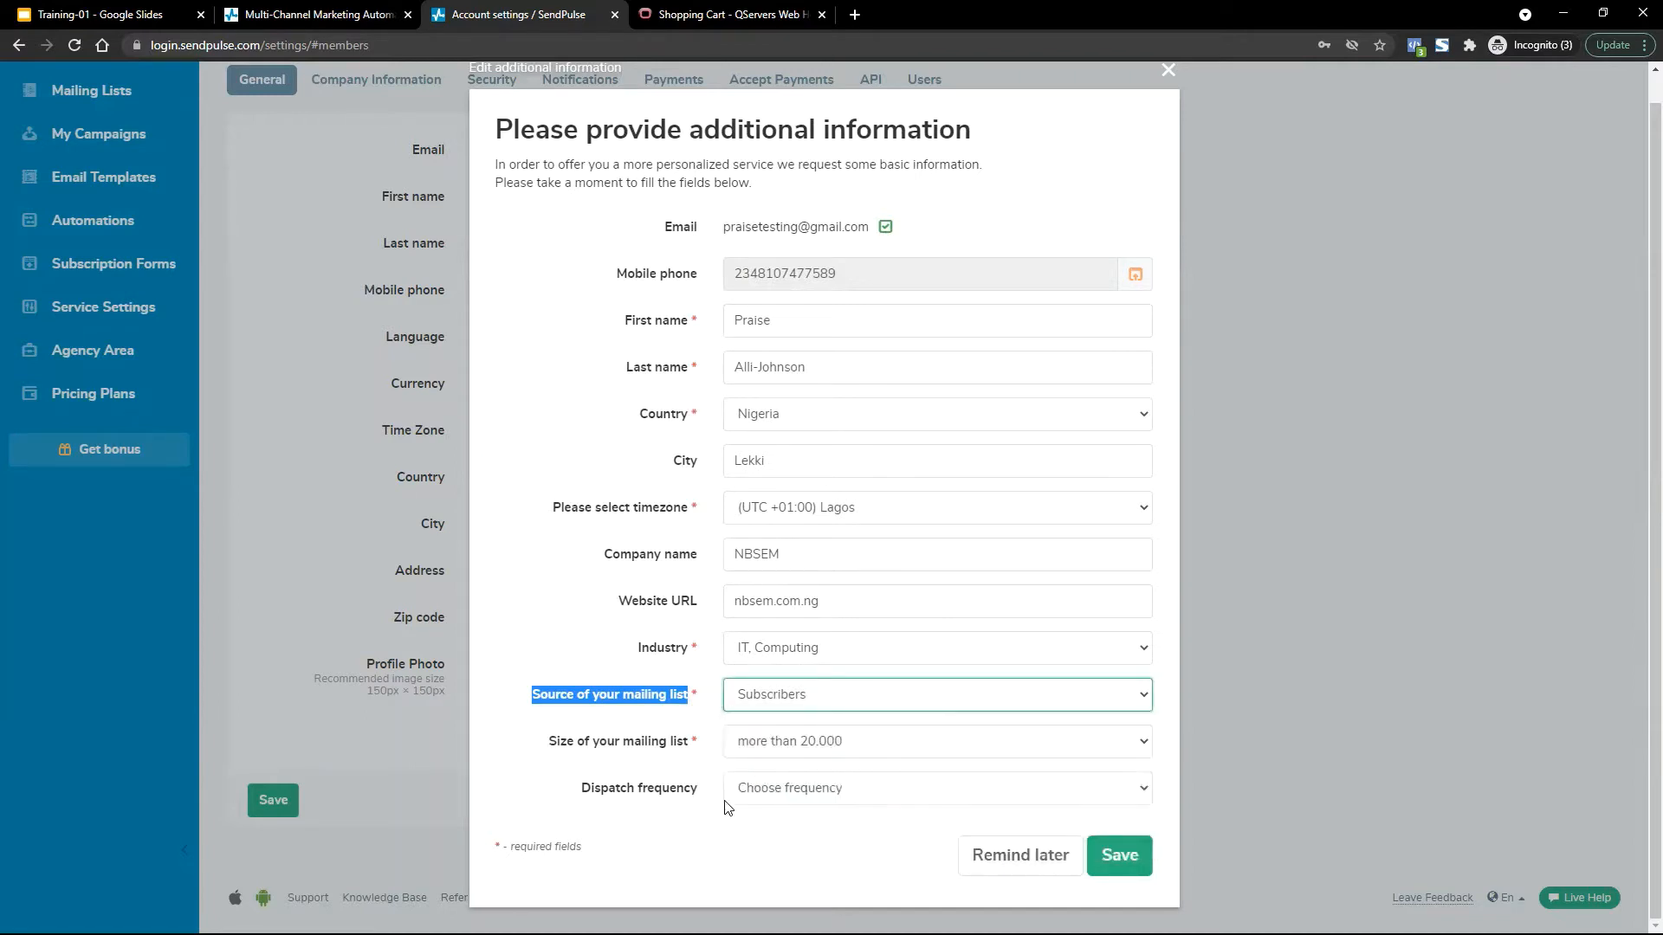
{"action": "left_click", "coordinate": [810, 743]}
{"action": "left_click", "coordinate": [805, 786]}
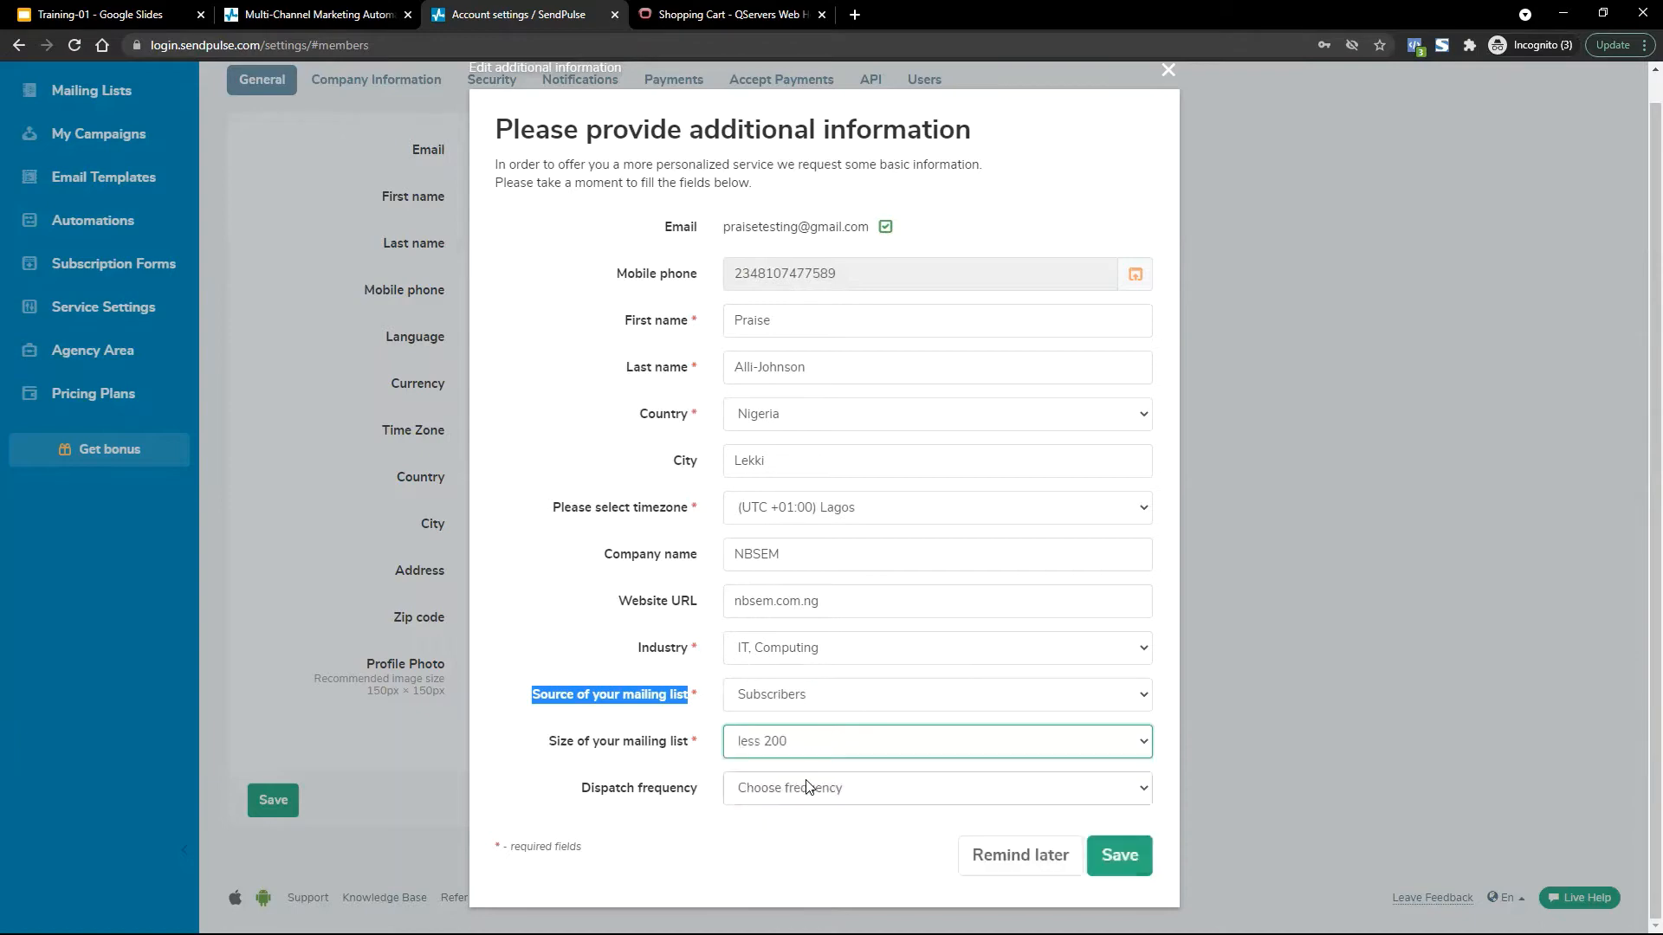
{"action": "left_click", "coordinate": [837, 836]}
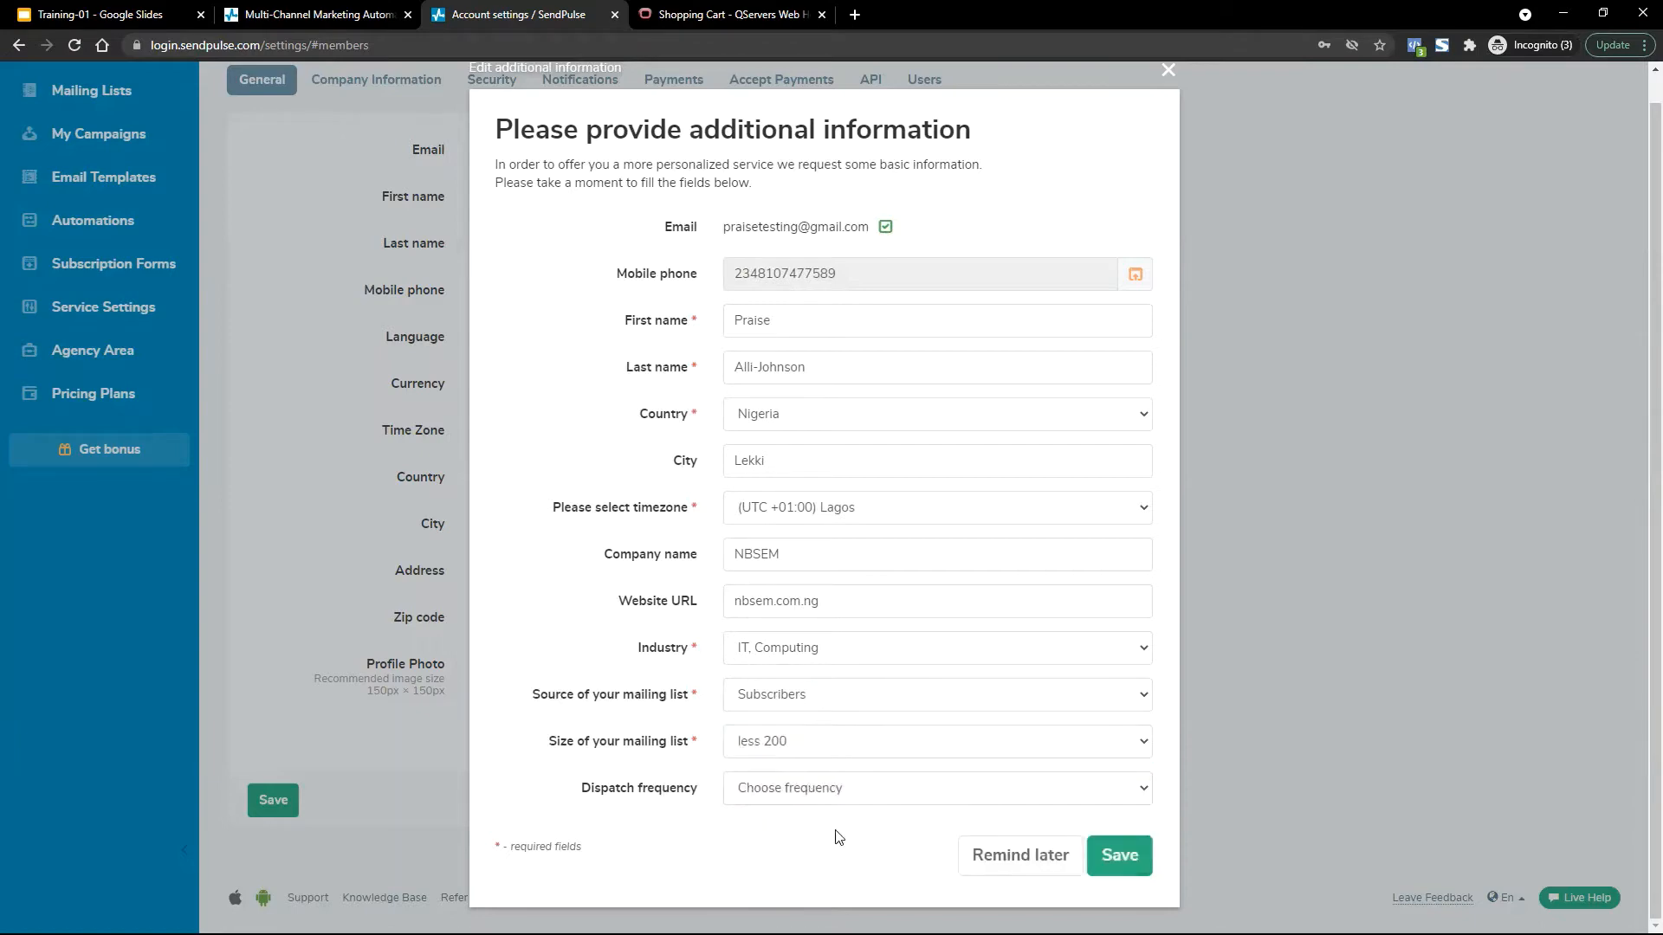
{"action": "left_click", "coordinate": [1120, 858]}
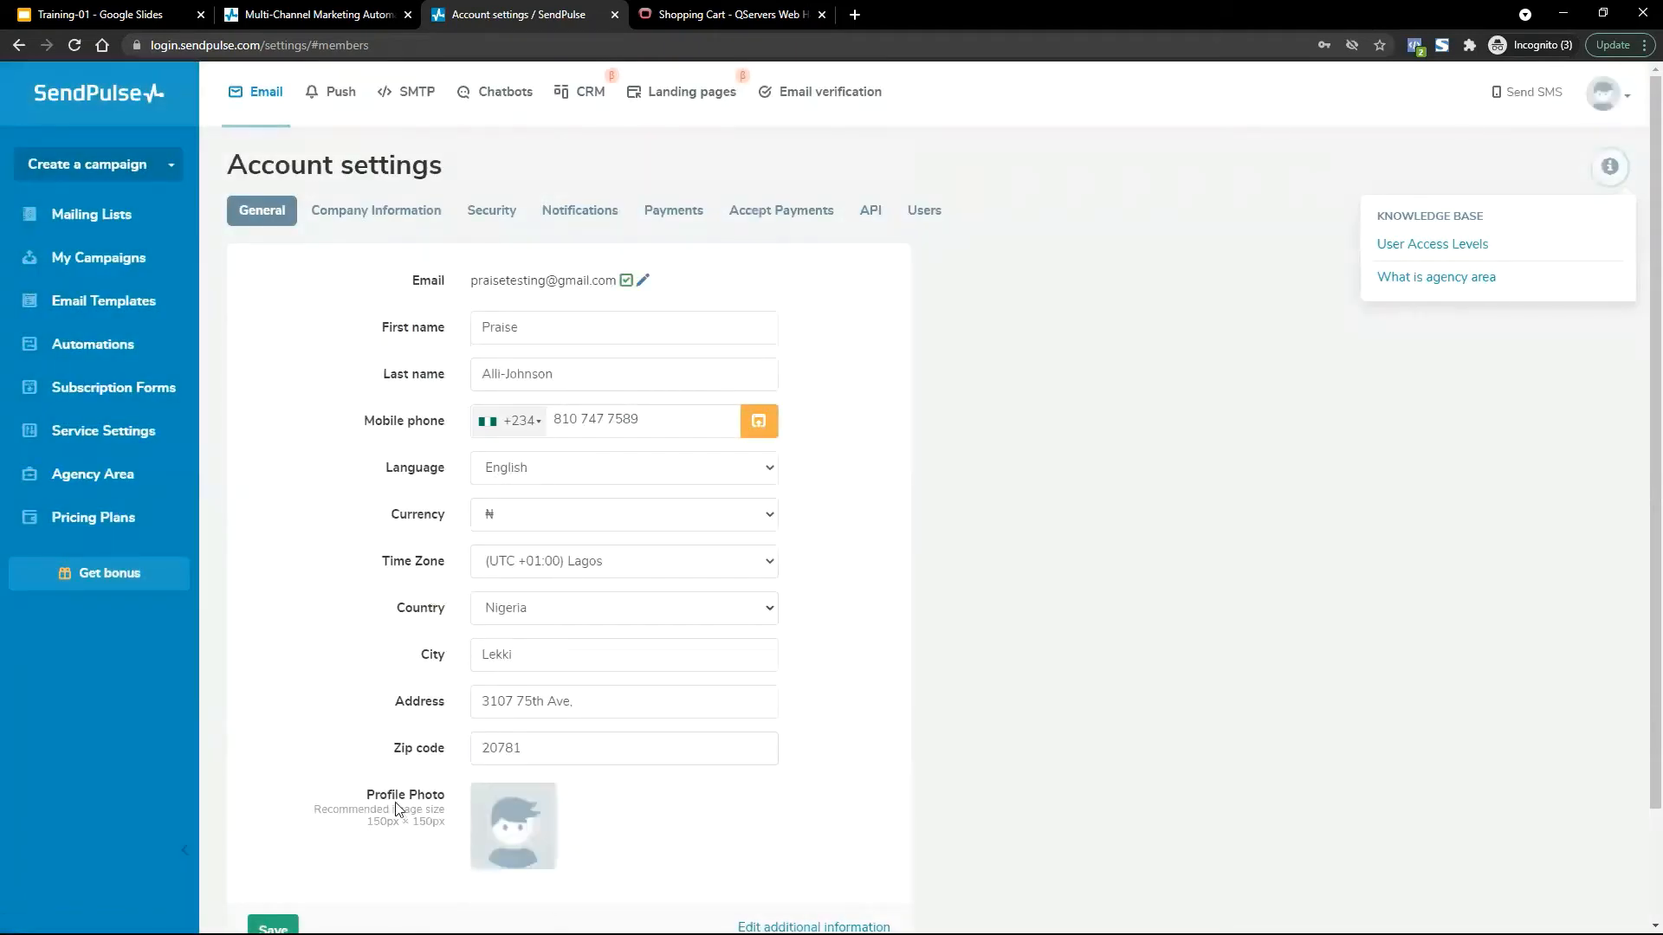
{"action": "scroll", "coordinate": [518, 835], "scroll_direction": "down", "scroll_amount": 1}
{"action": "scroll", "coordinate": [523, 836], "scroll_direction": "down", "scroll_amount": 1}
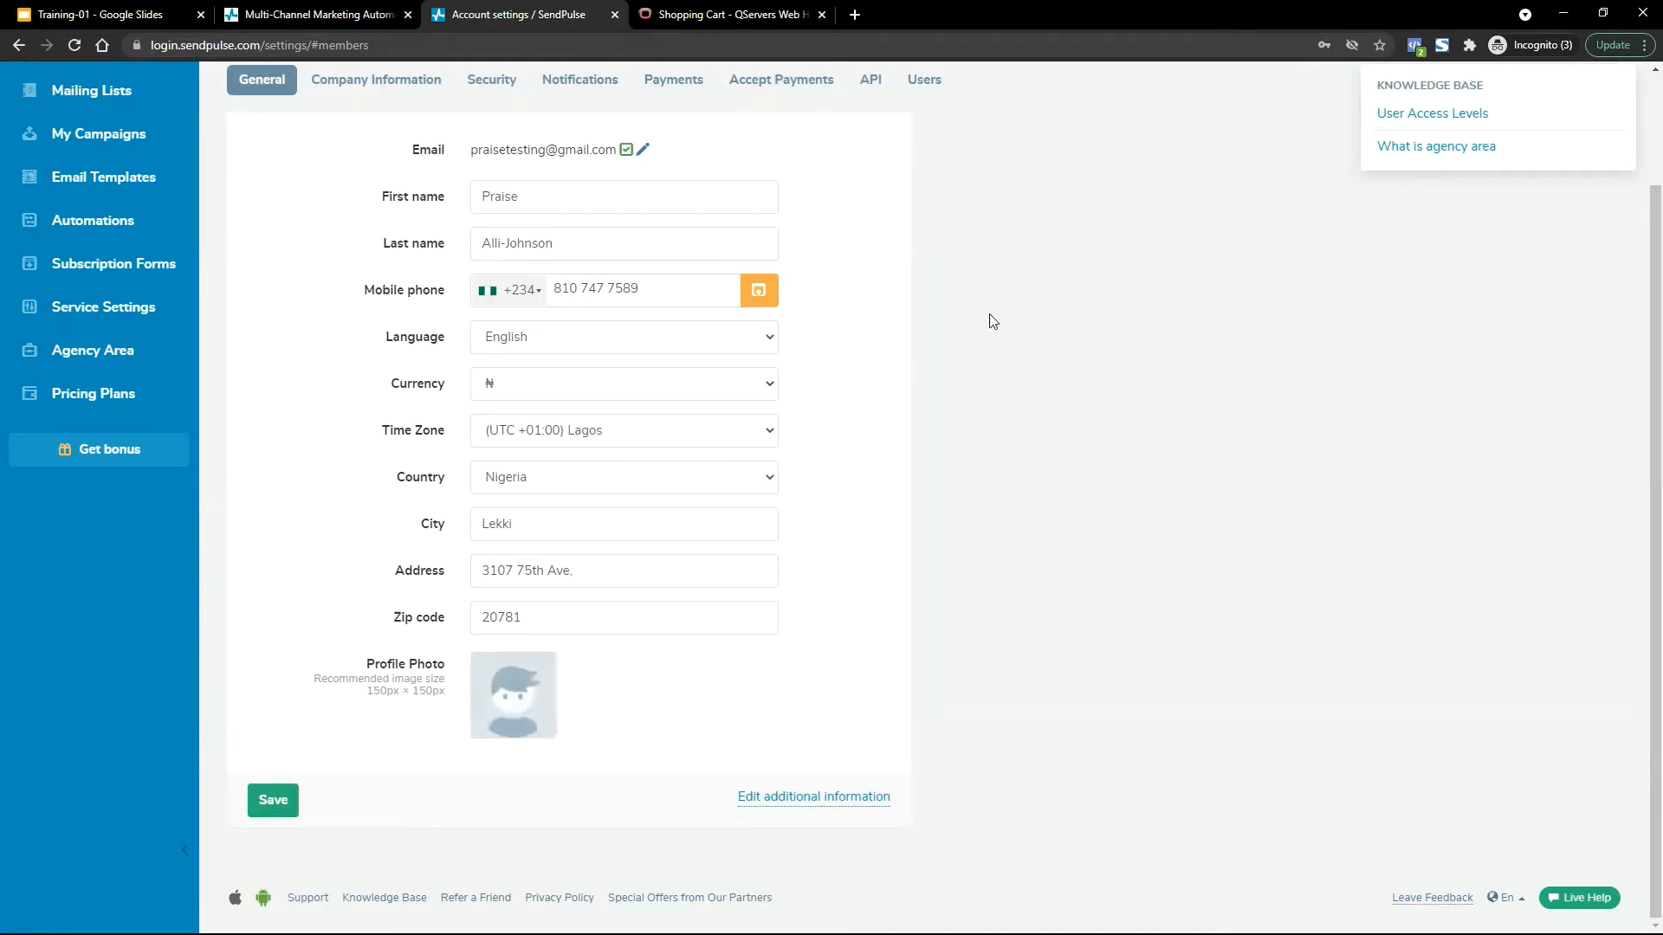
{"action": "scroll", "coordinate": [990, 314], "scroll_direction": "up", "scroll_amount": 2}
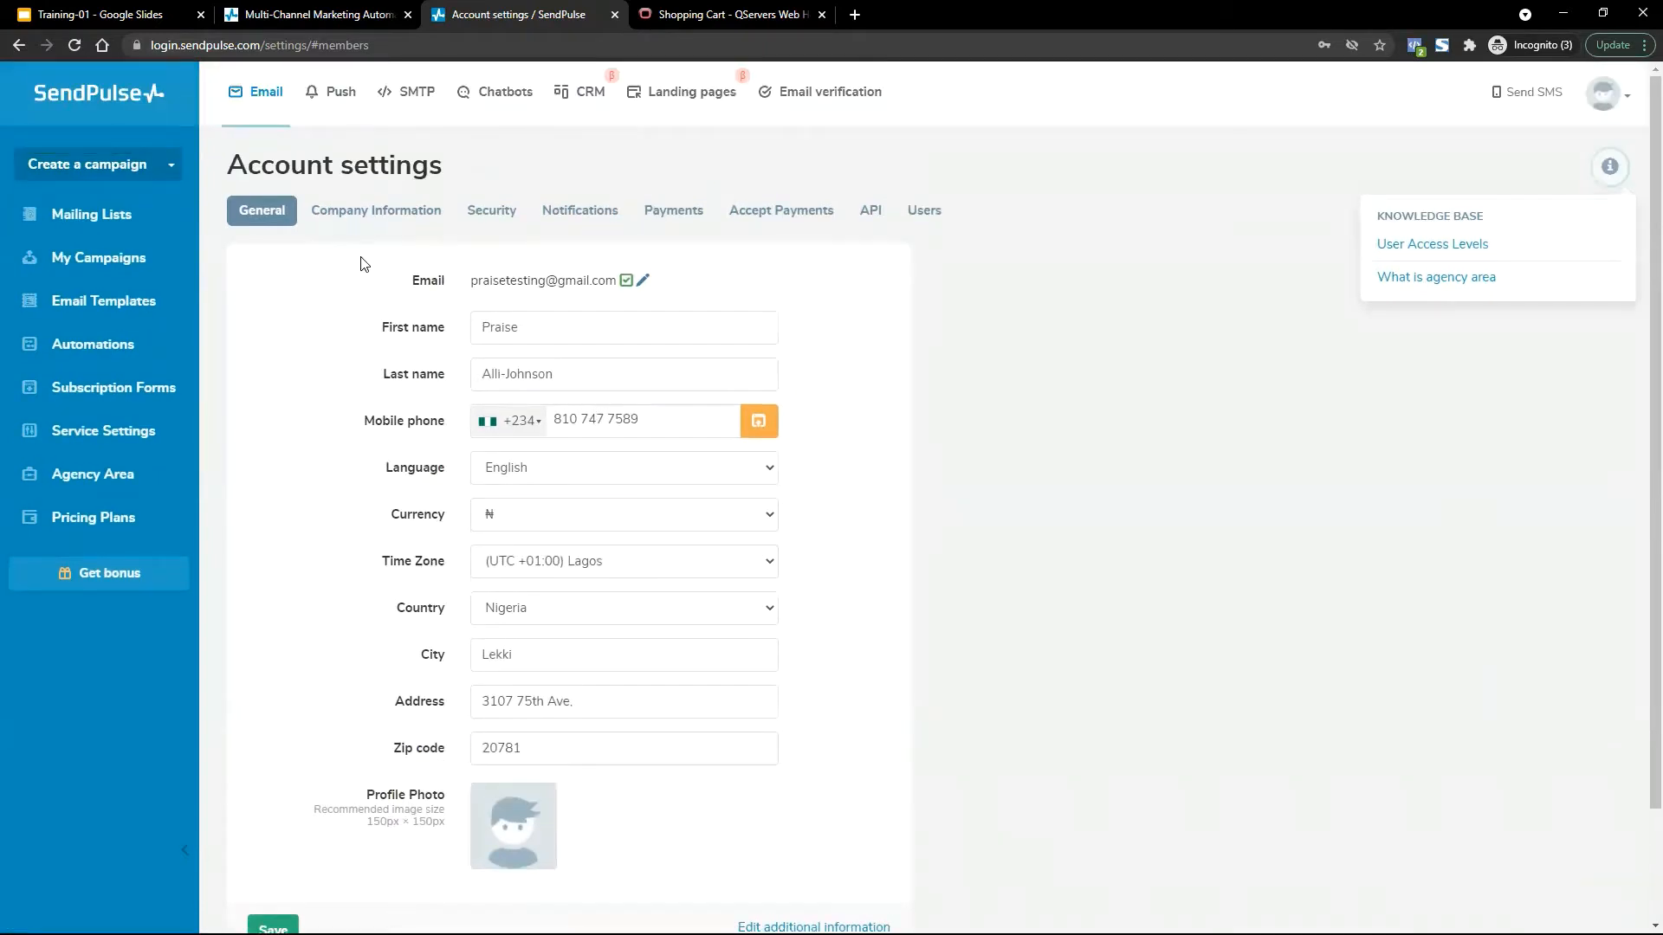
Open Company Information and select the company name NBSEM in the Company field.
{"action": "left_click", "coordinate": [399, 219]}
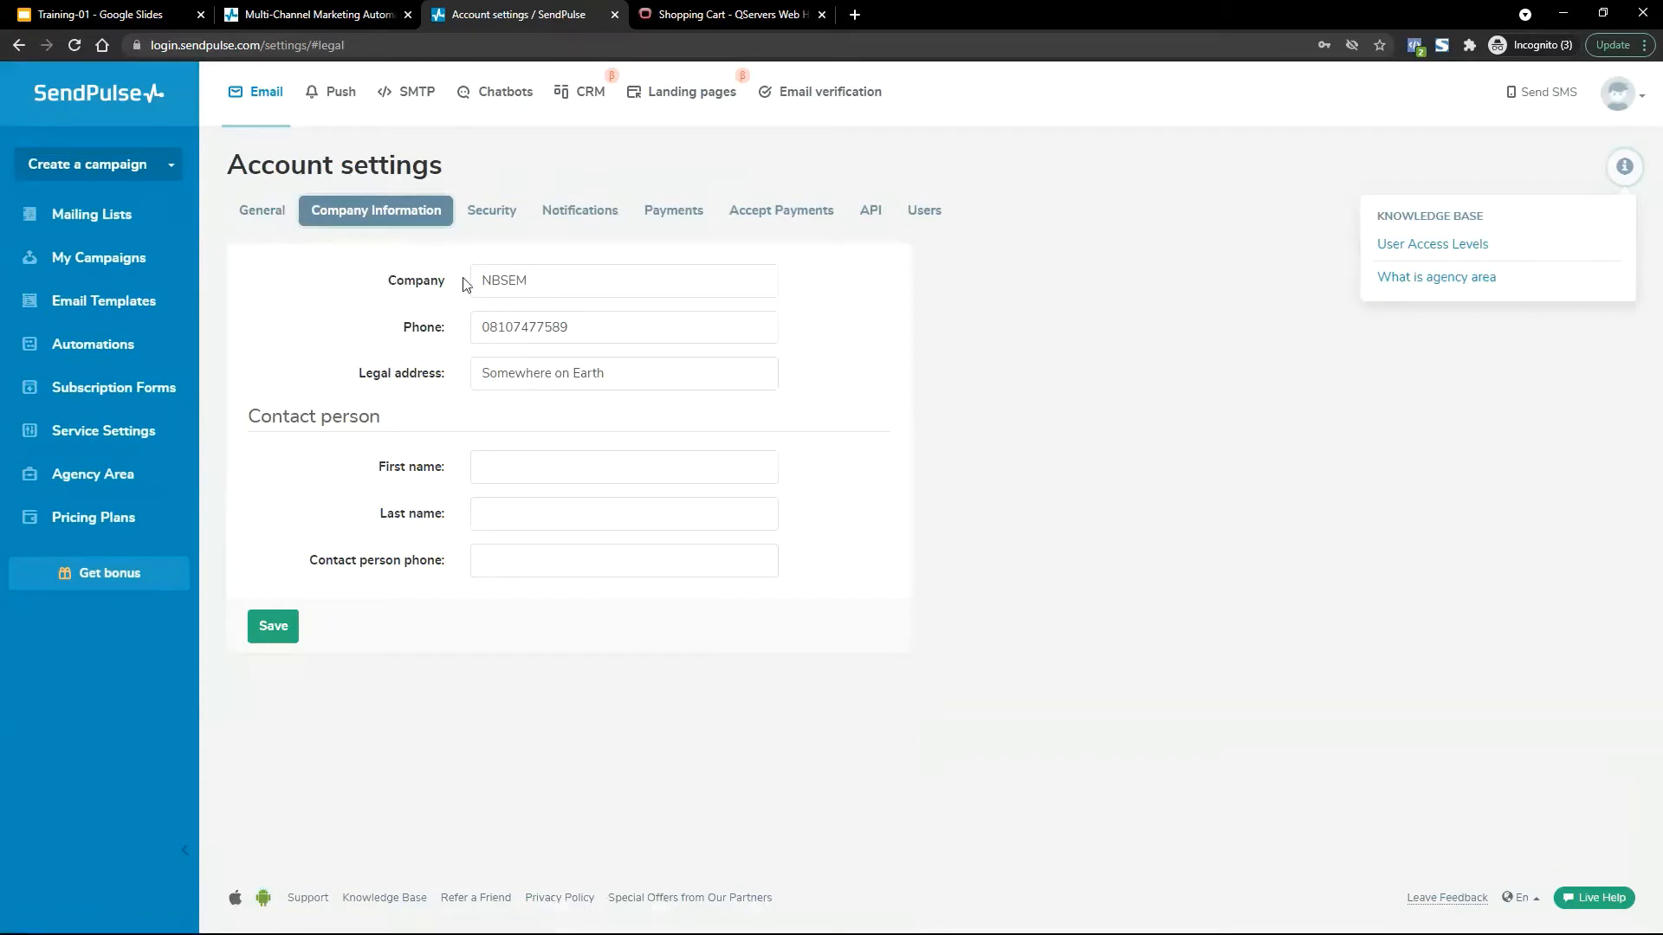
{"action": "left_click_drag", "start_coordinate": [496, 278], "coordinate": [631, 275]}
{"action": "left_click", "coordinate": [631, 275]}
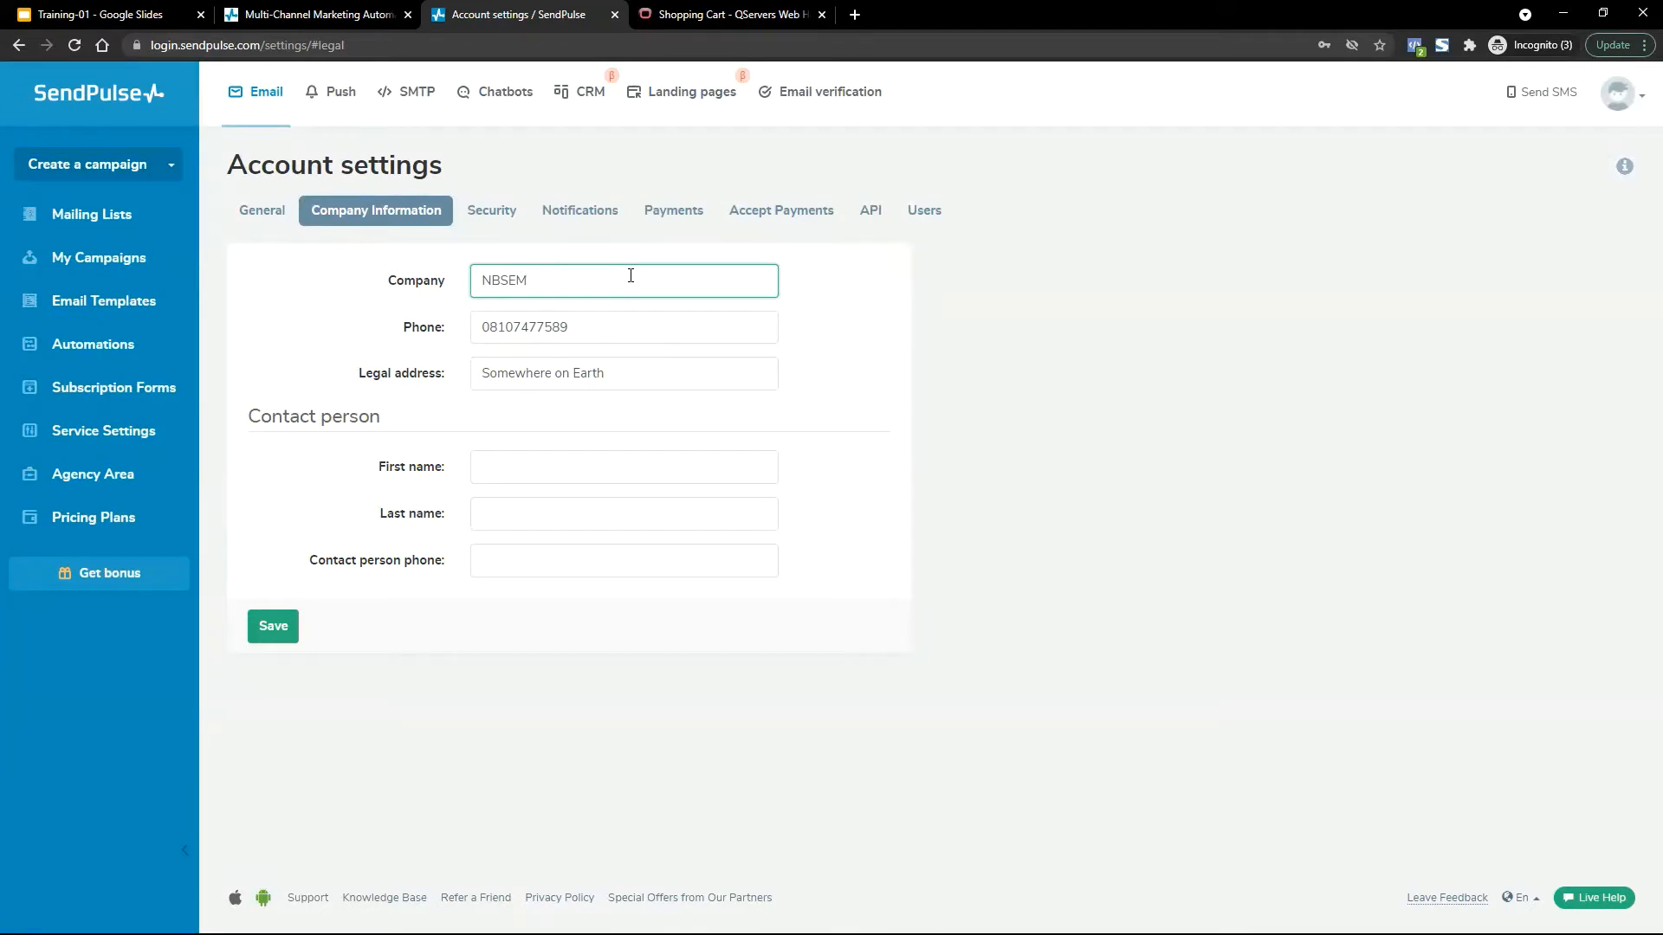
{"action": "left_click_drag", "start_coordinate": [539, 272], "coordinate": [455, 267]}
In From Addresses, delete the pending sender through its Actions menu and confirm.
{"action": "left_click", "coordinate": [114, 436]}
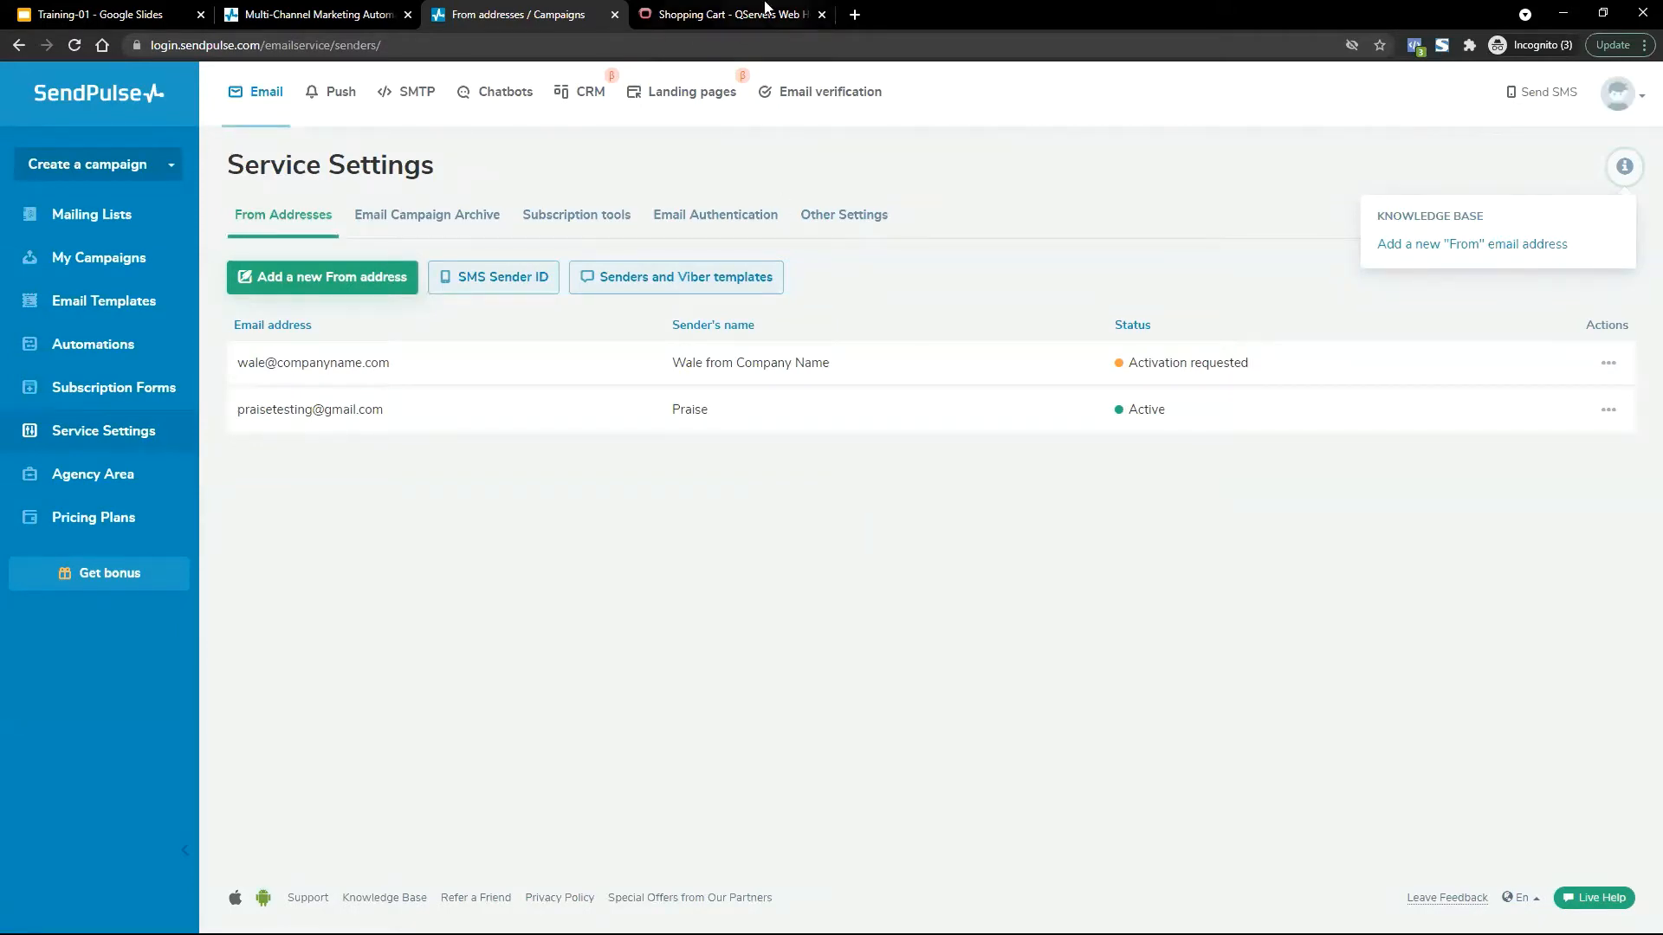
{"action": "left_click", "coordinate": [821, 15]}
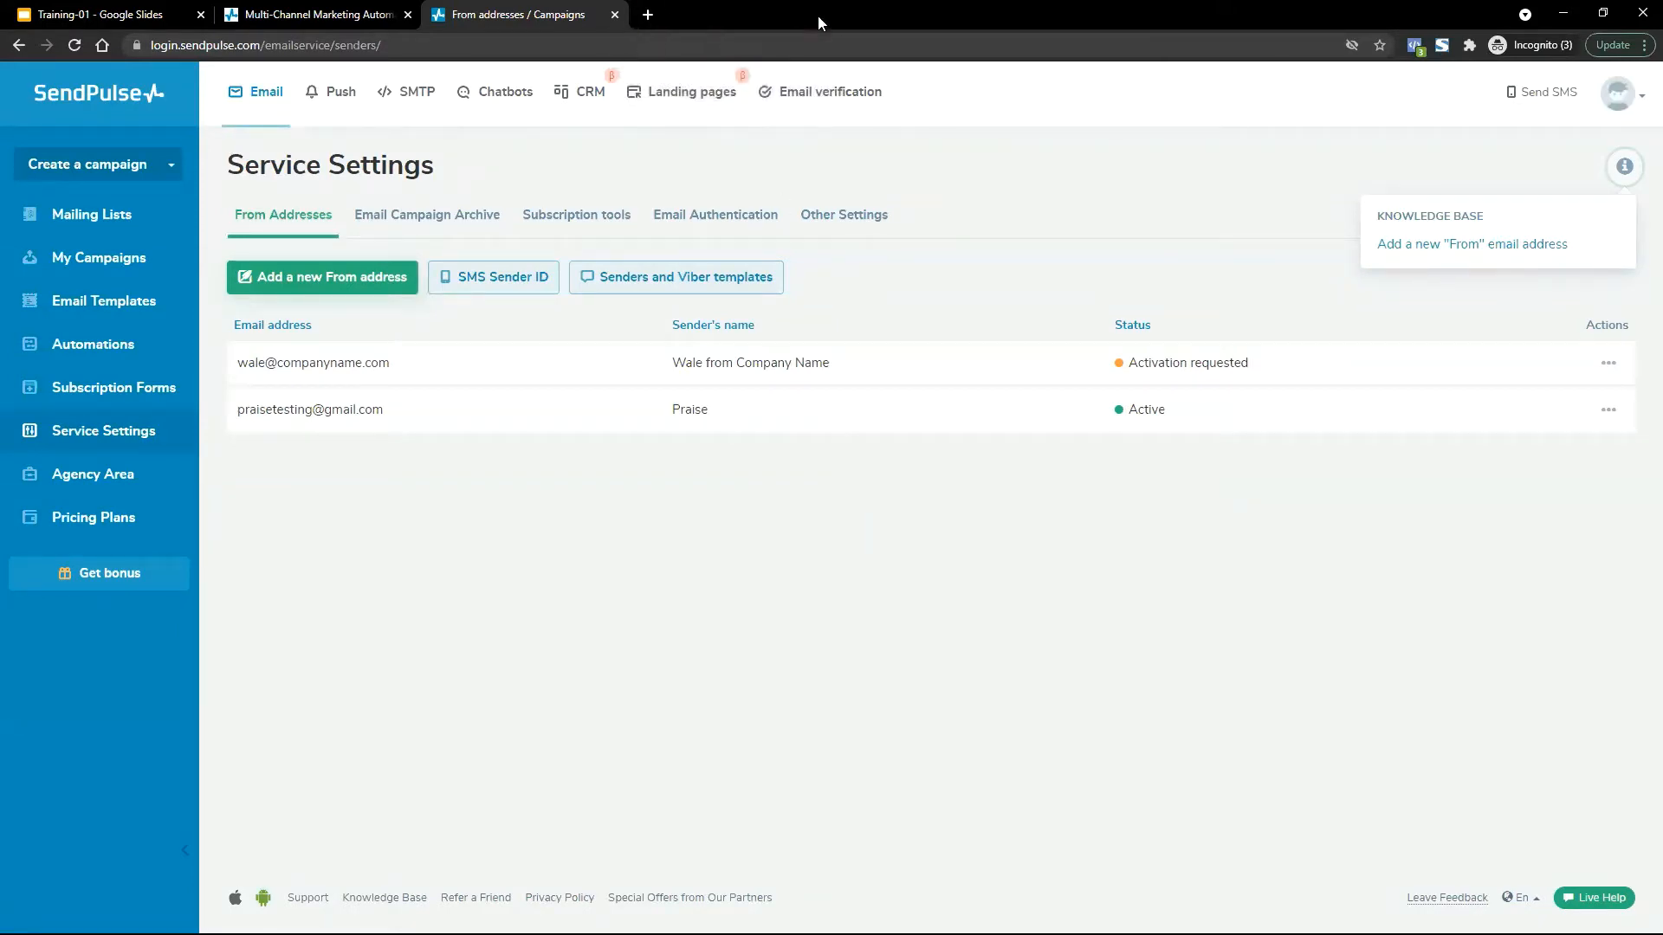
{"action": "left_click", "coordinate": [1608, 364]}
{"action": "left_click", "coordinate": [1552, 464]}
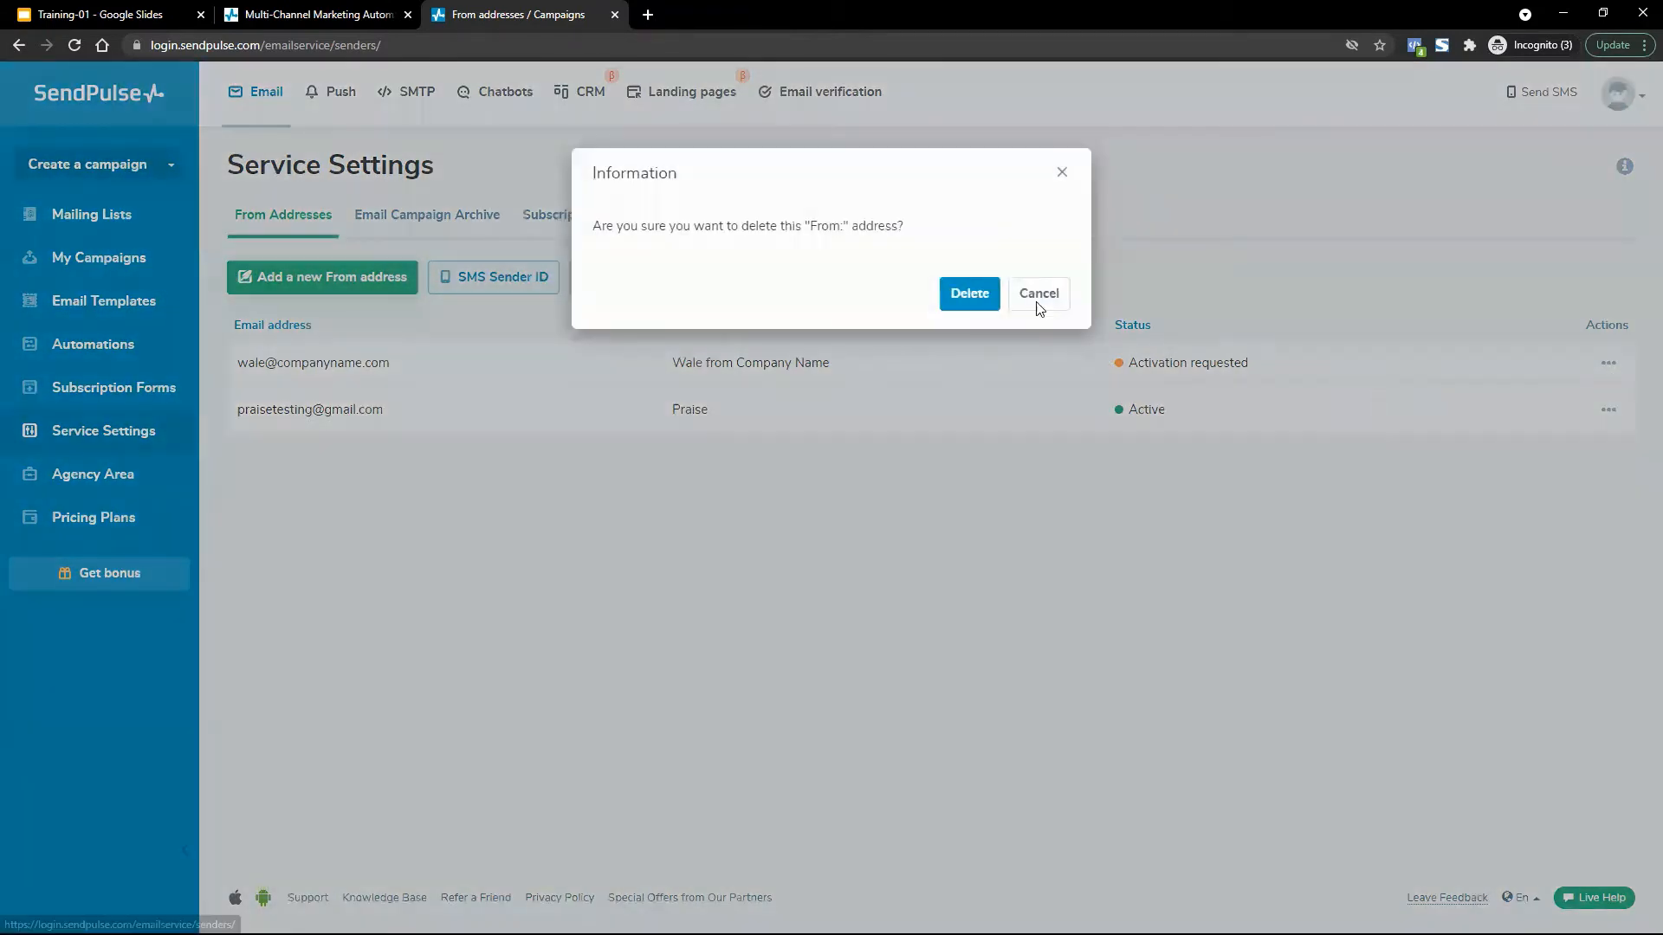
{"action": "left_click", "coordinate": [961, 290]}
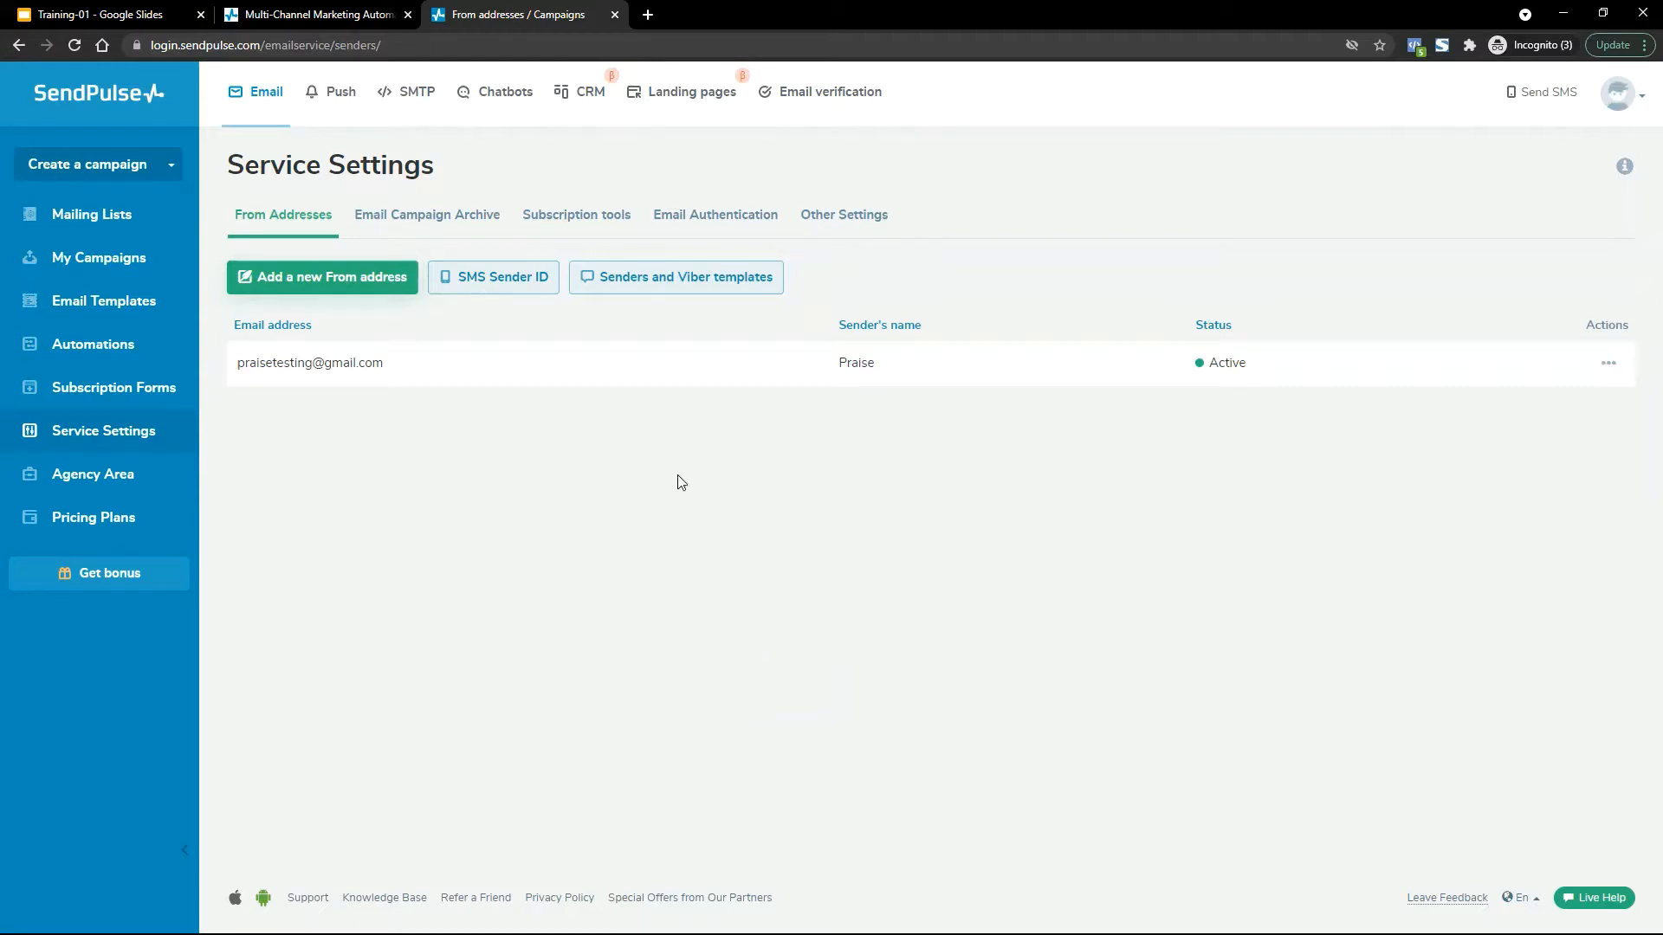
Add a new From address and enter the company e-mail on the erpservicexyz.com.ng domain.
{"action": "left_click", "coordinate": [341, 279]}
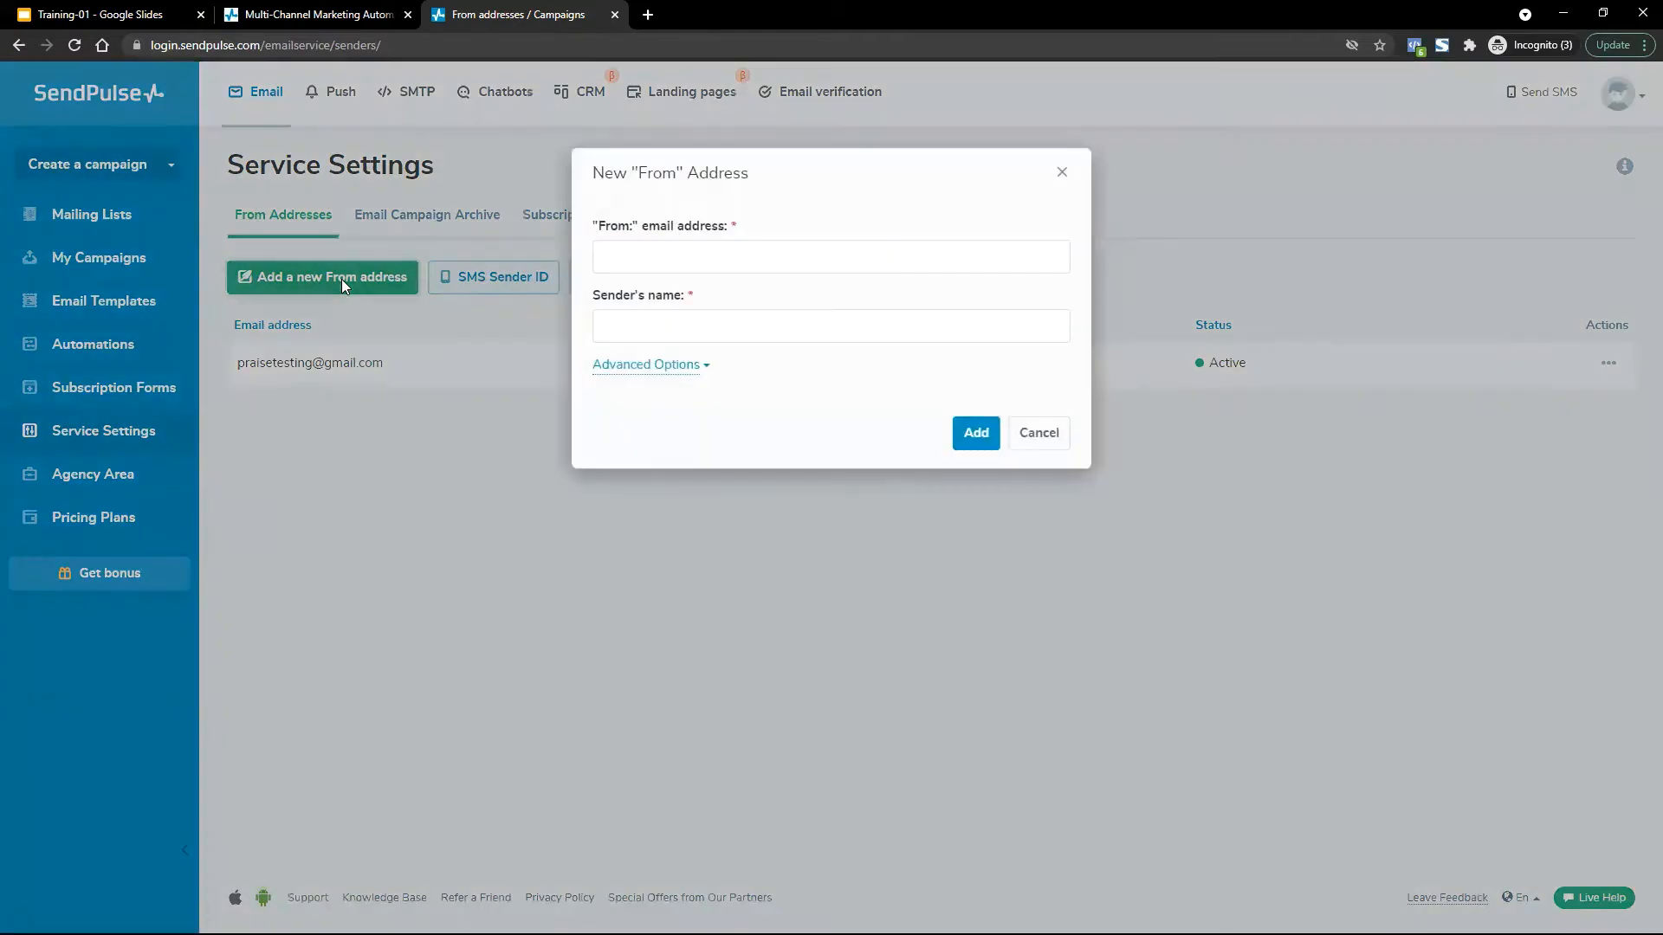
{"action": "left_click", "coordinate": [779, 260]}
{"action": "left_click", "coordinate": [880, 176]}
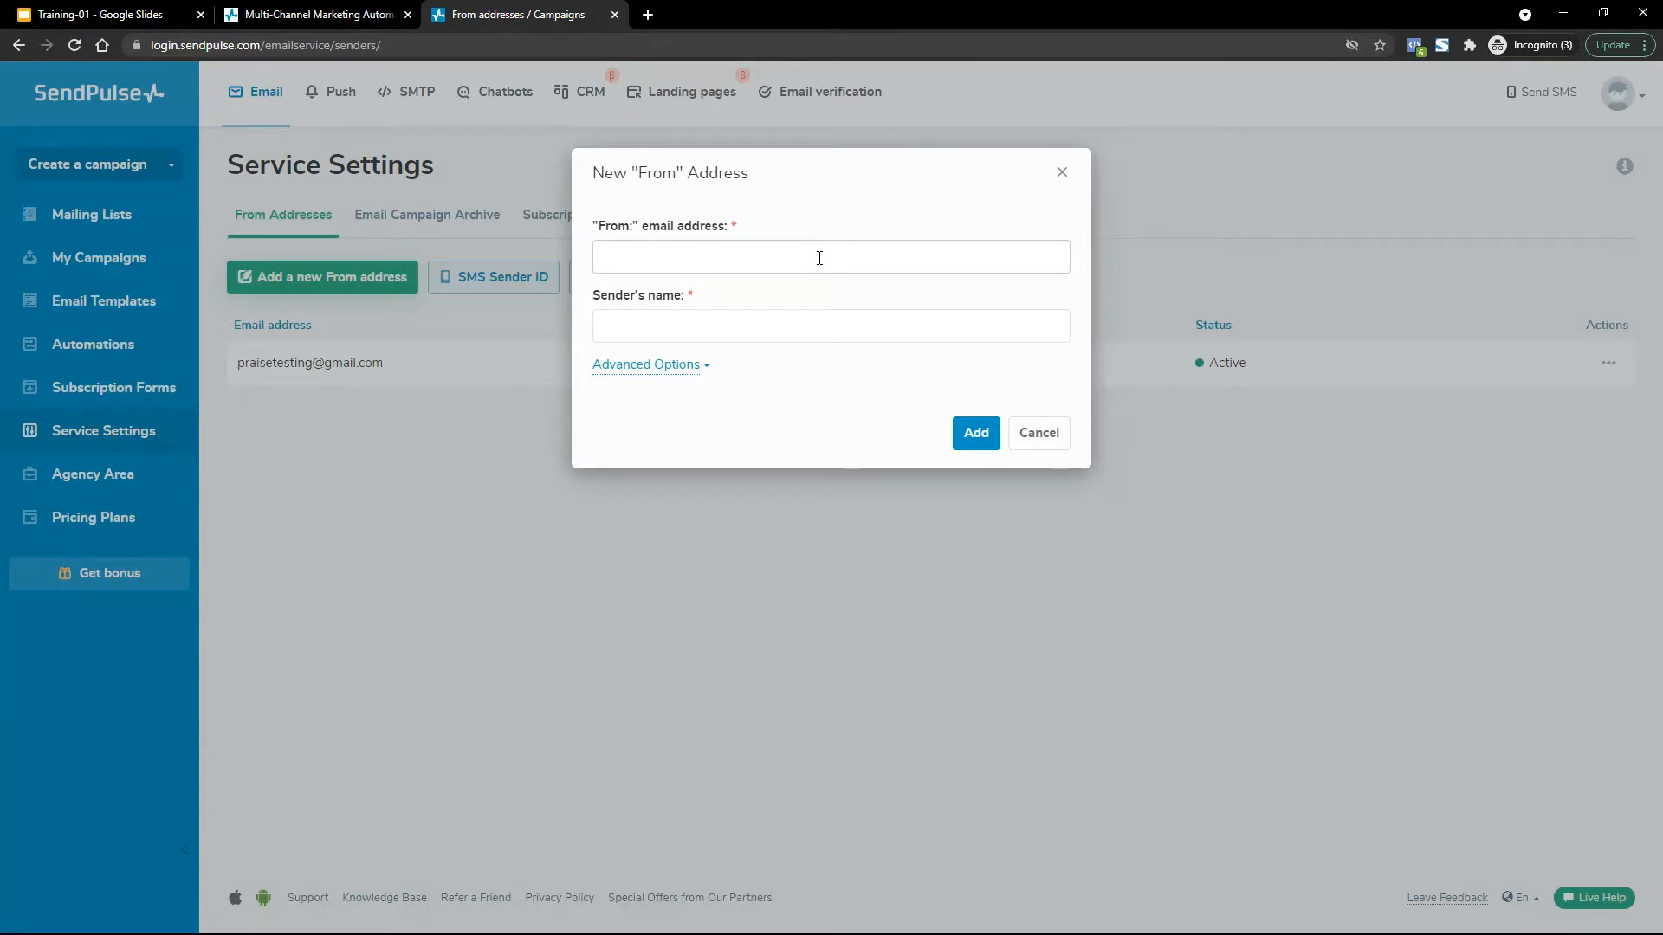
{"action": "left_click", "coordinate": [766, 254]}
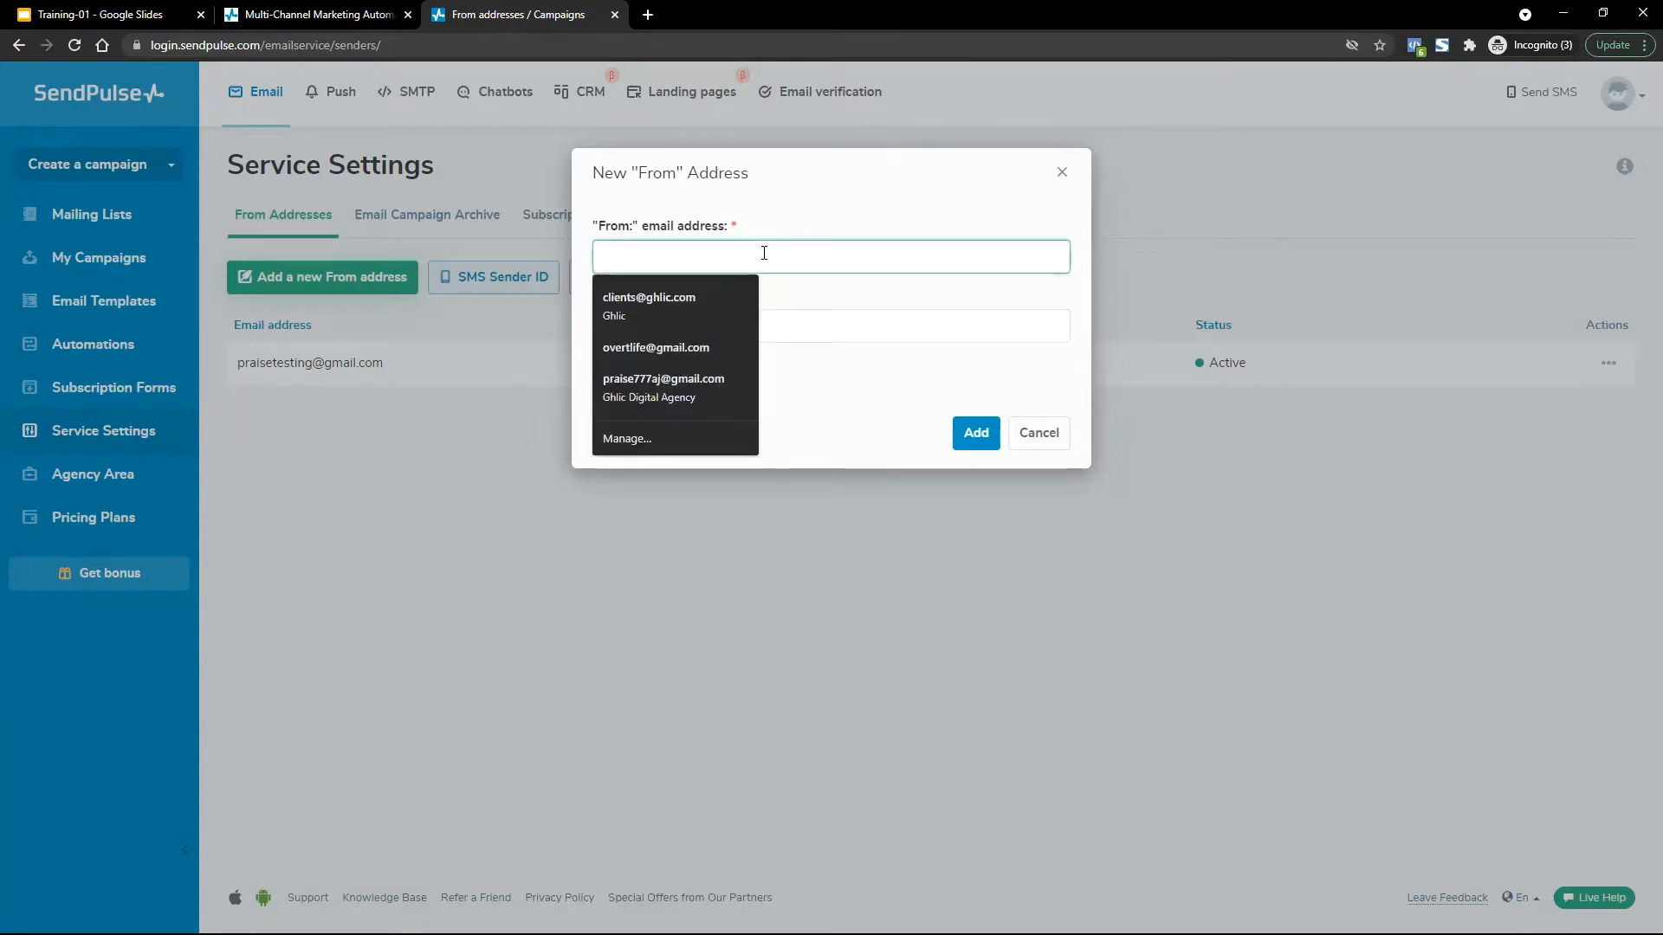
{"action": "type", "text": "p"}
{"action": "key", "text": "BackSpace"}
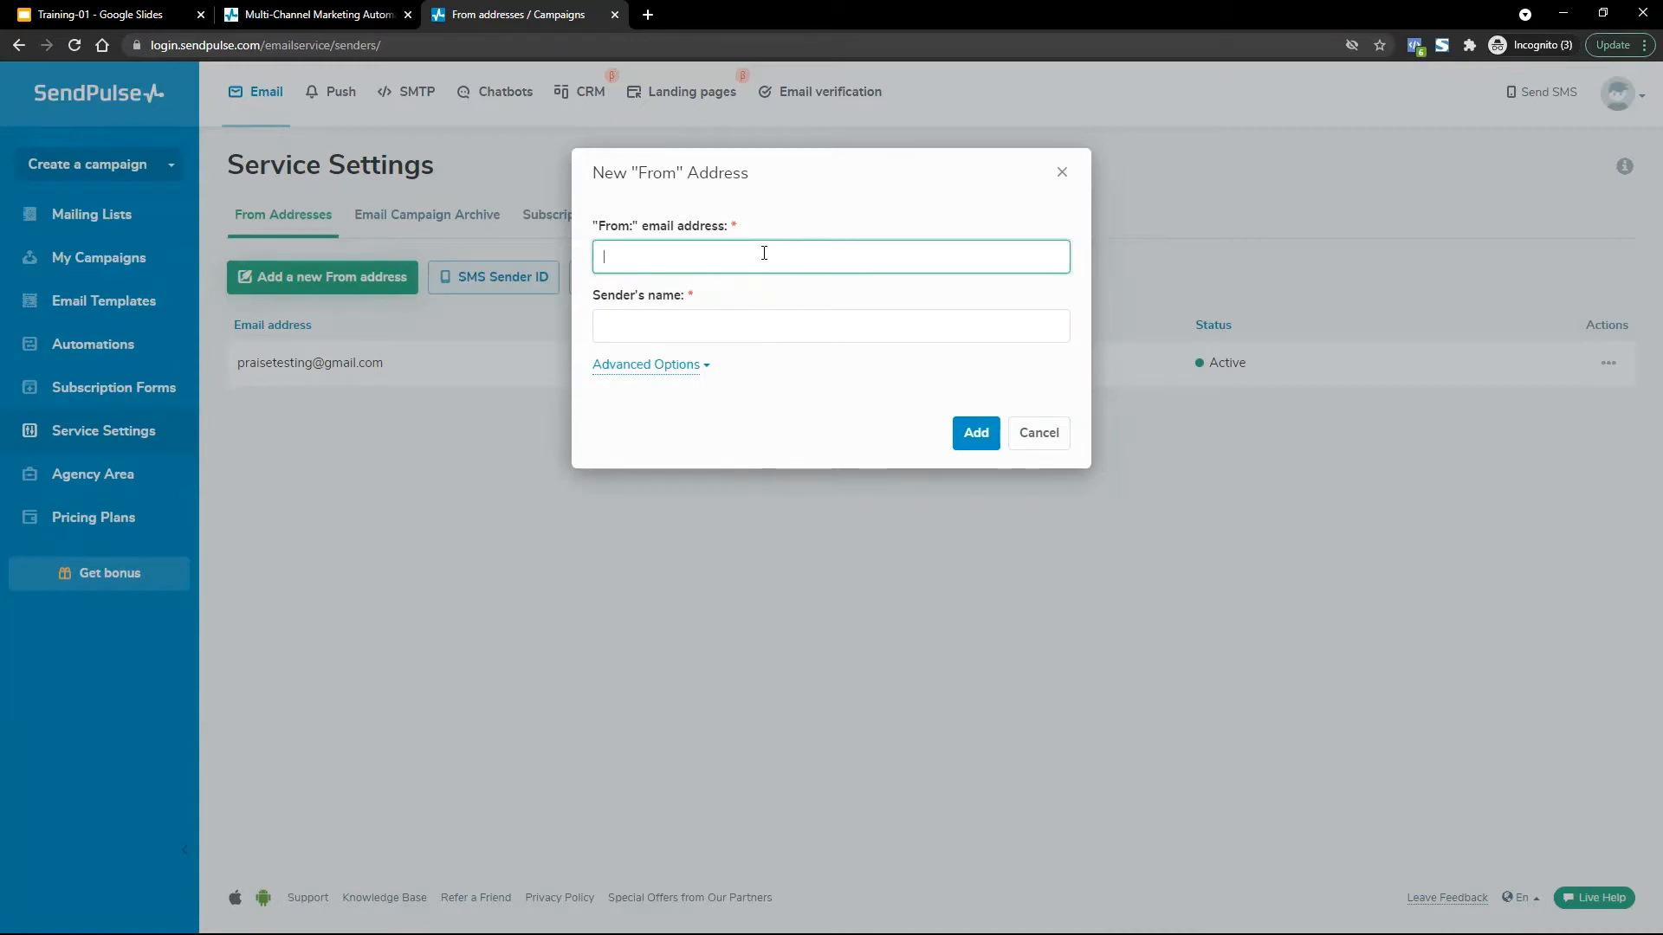
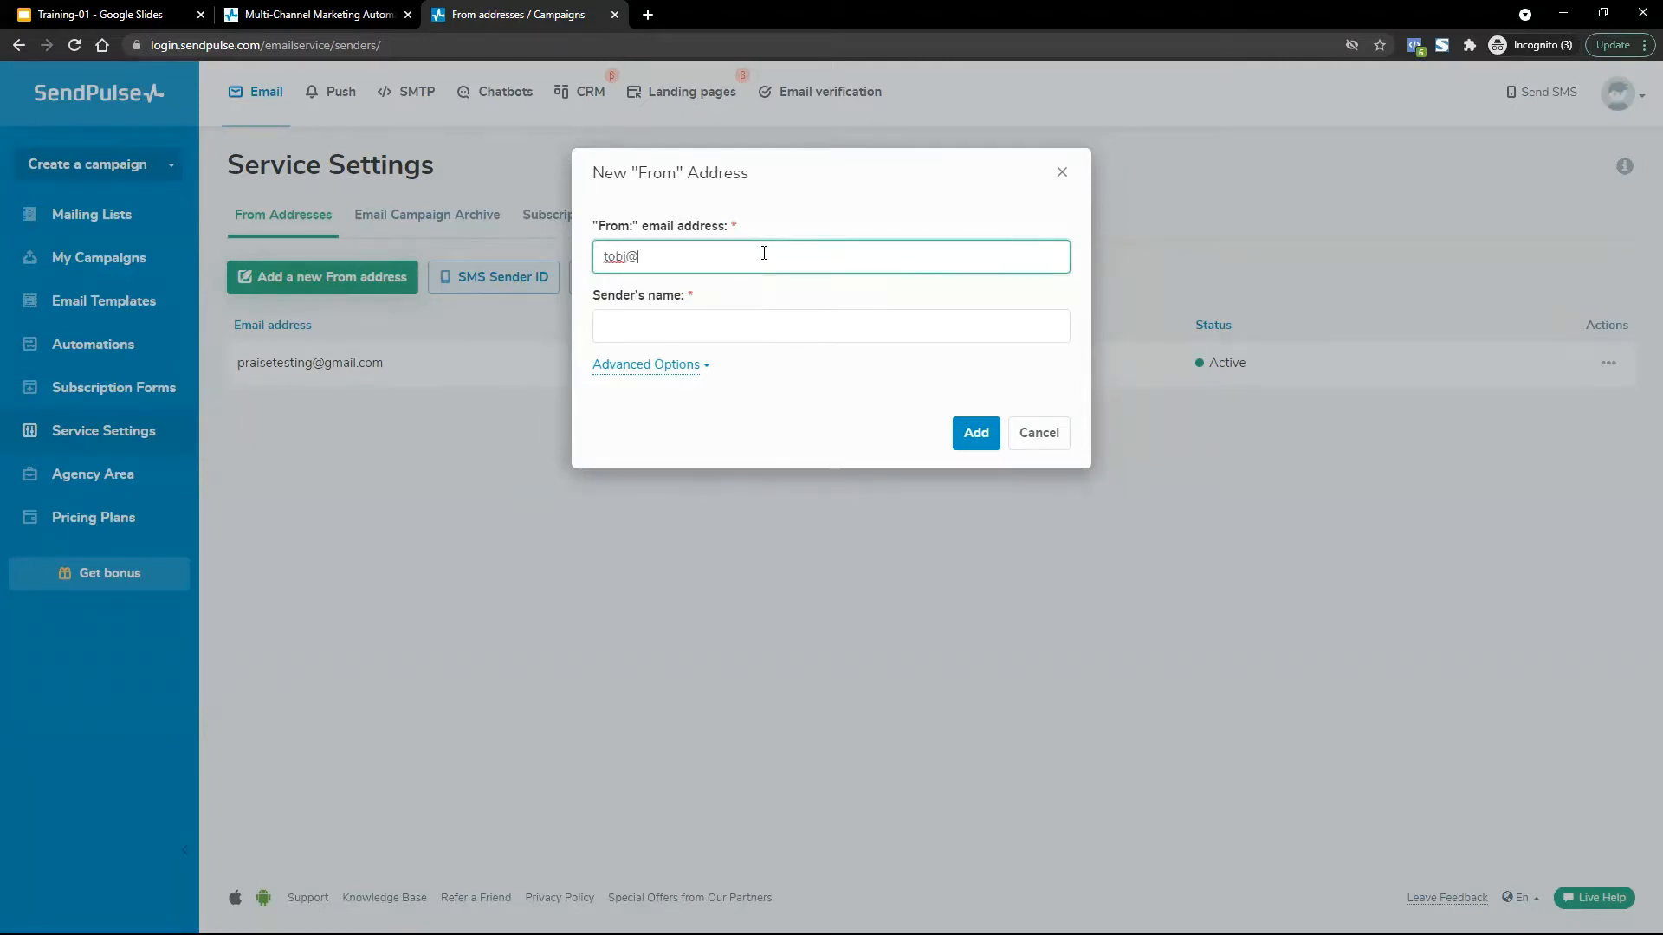
{"action": "left_click", "coordinate": [776, 326]}
{"action": "left_click", "coordinate": [817, 297]}
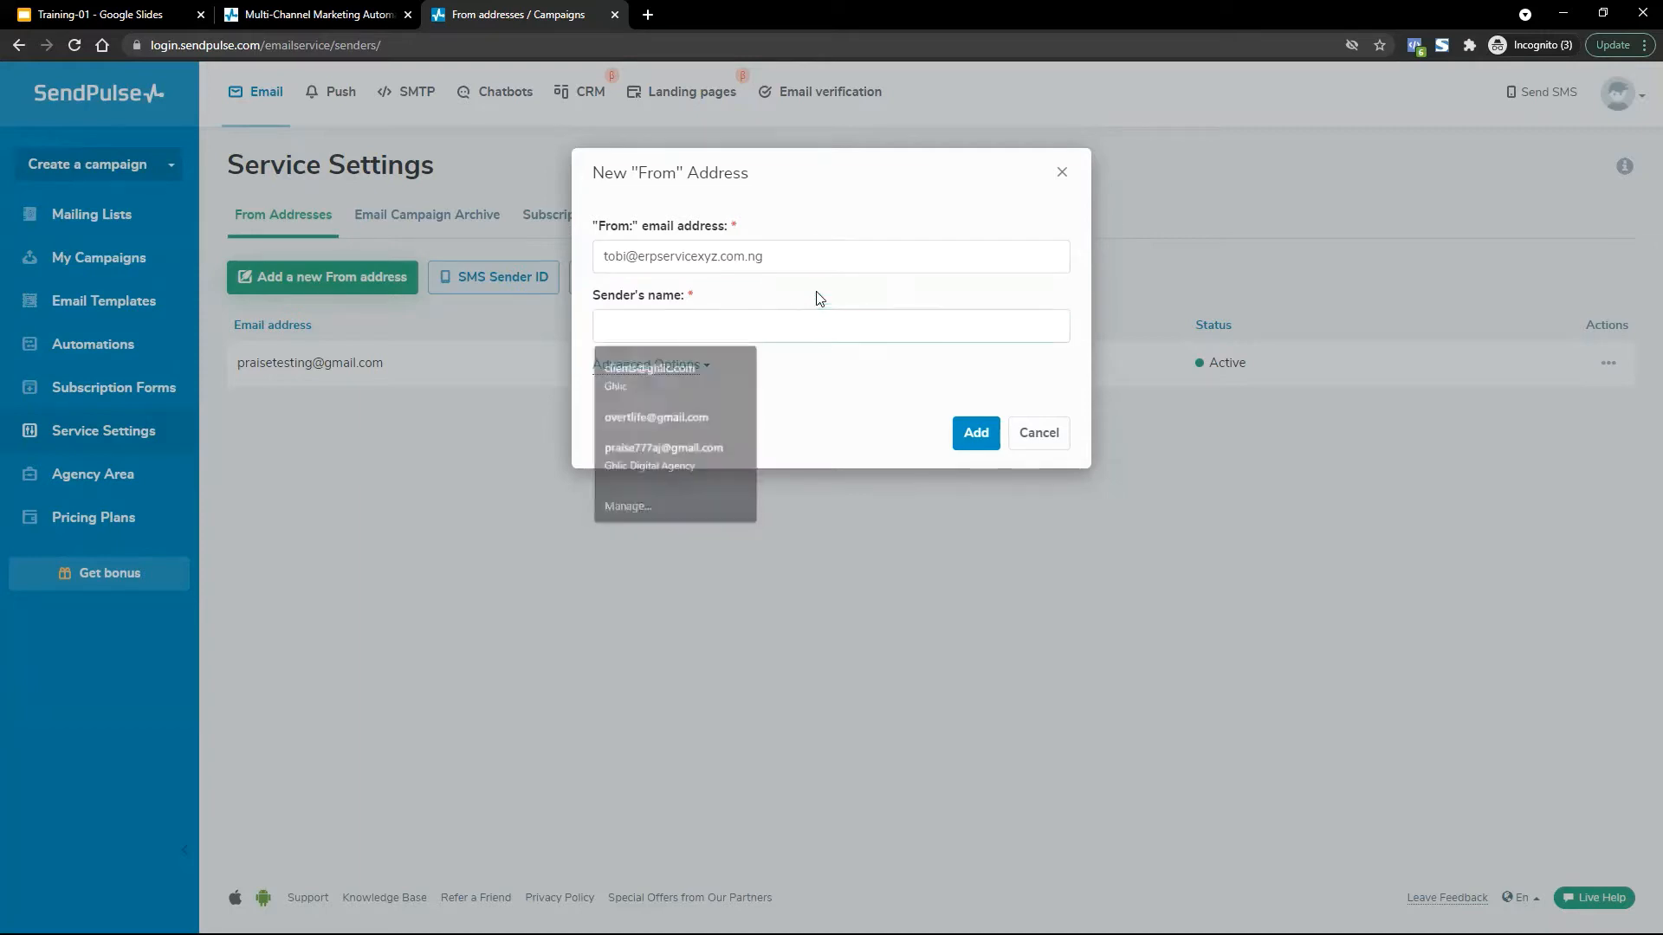
Enter the sender's name, reworking it to end in 'from ERP Service Co LTB'.
{"action": "left_click", "coordinate": [824, 321]}
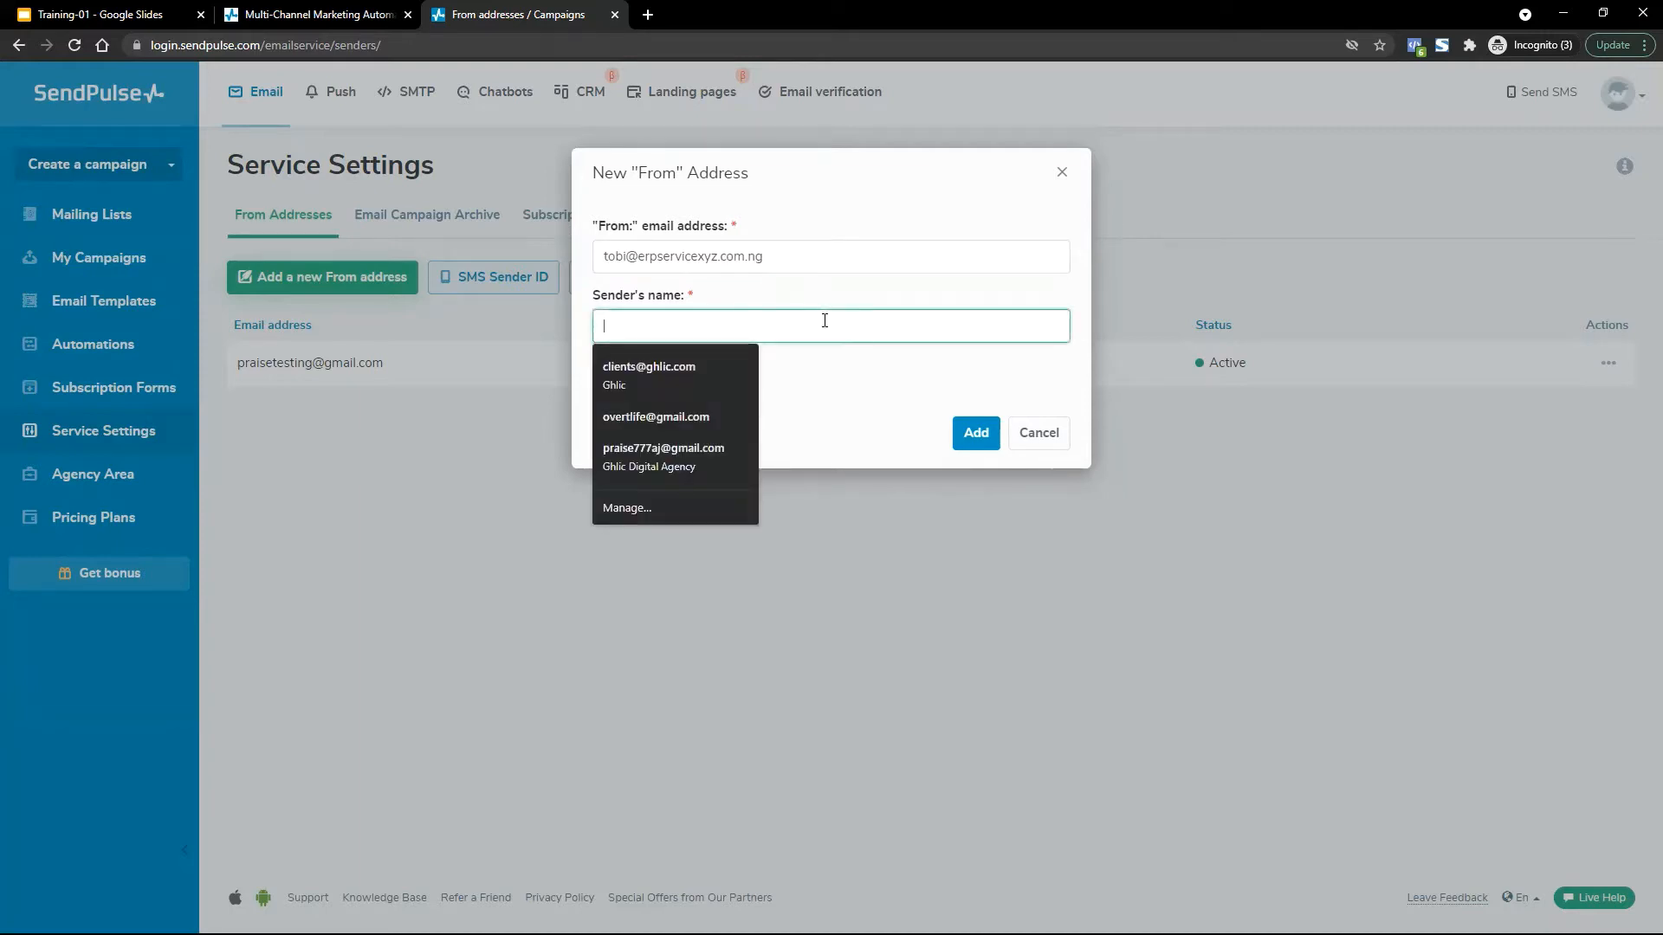
{"action": "type", "text": "P"}
{"action": "key", "text": "BackSpace"}
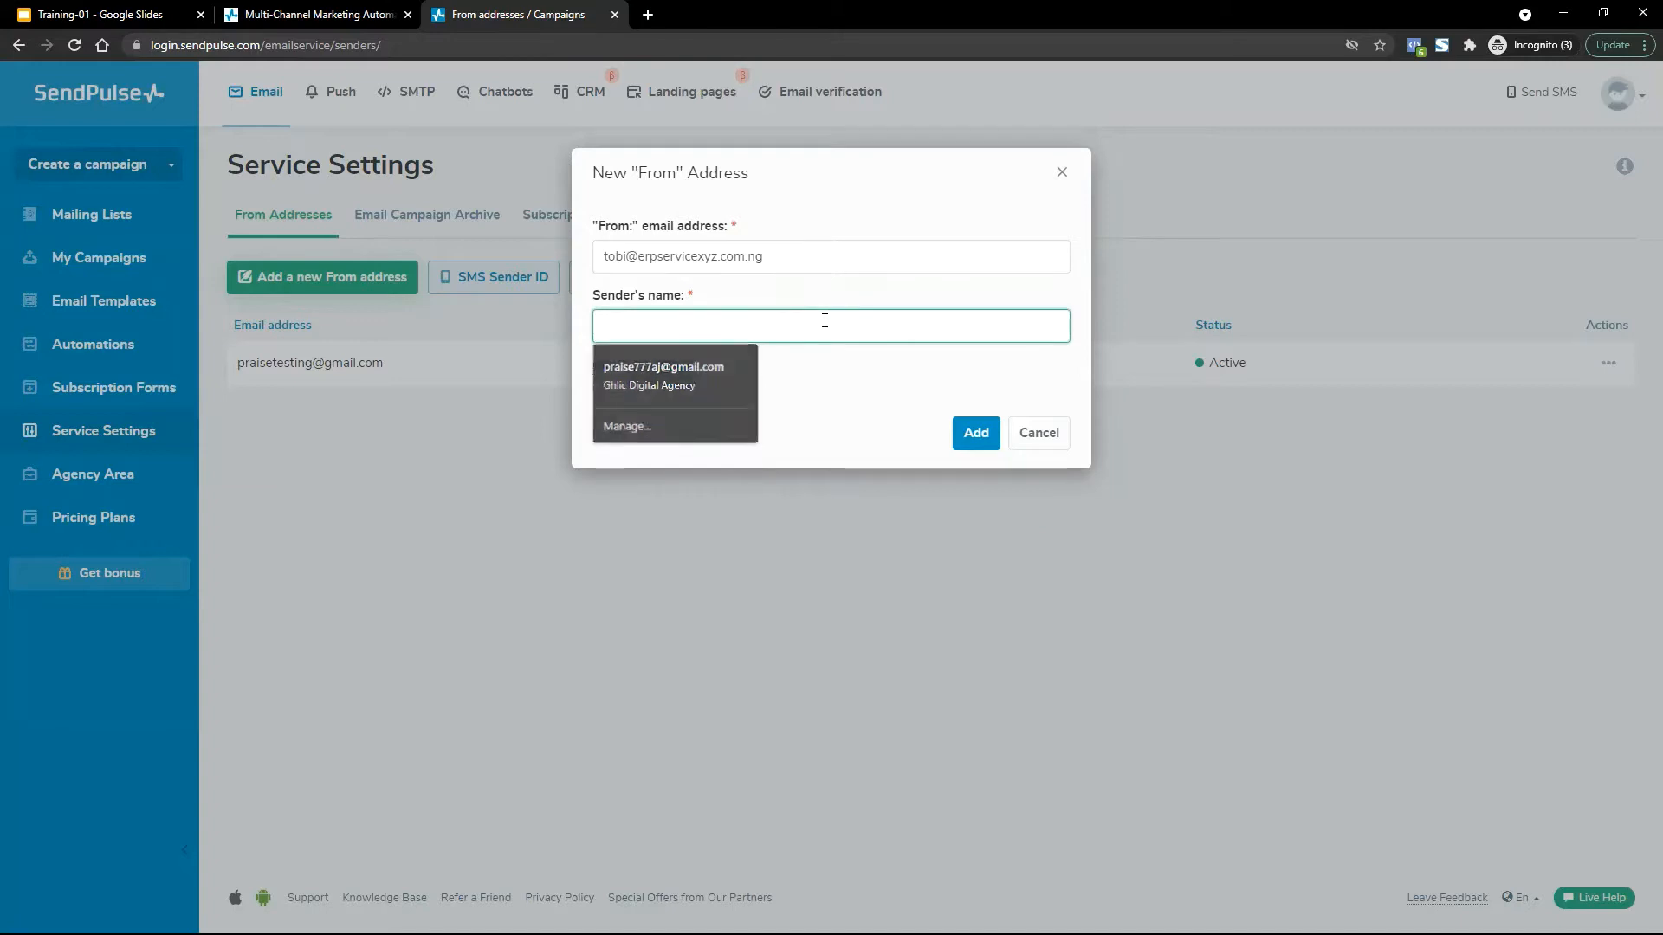
{"action": "type", "text": "To"}
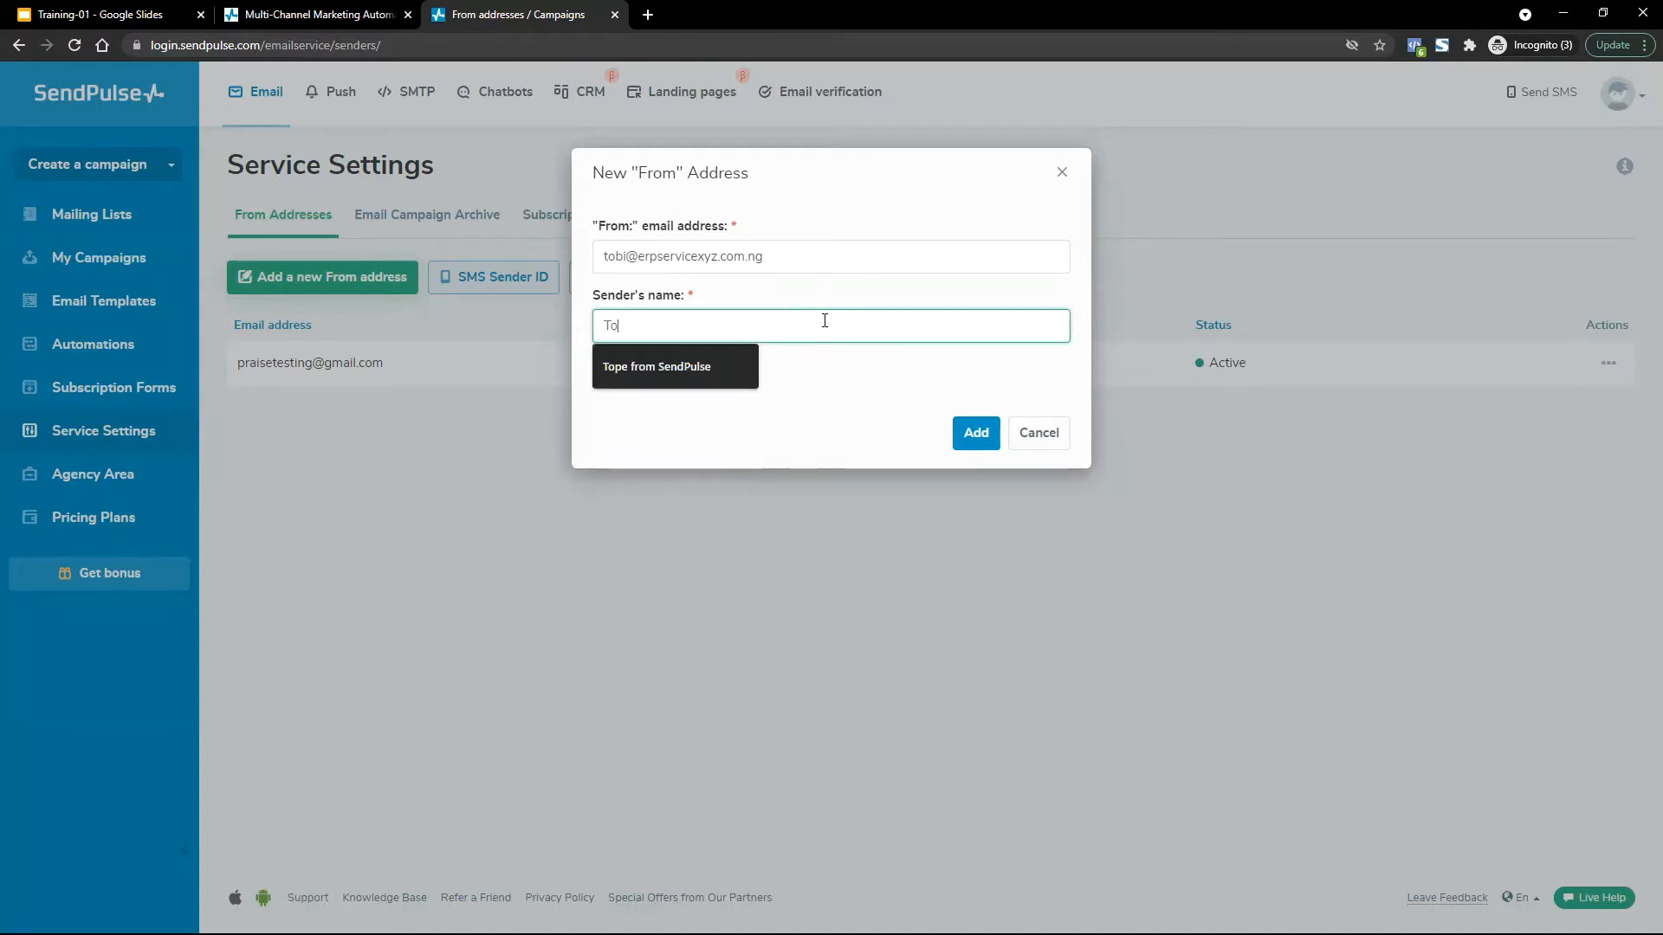
{"action": "type", "text": "bi "}
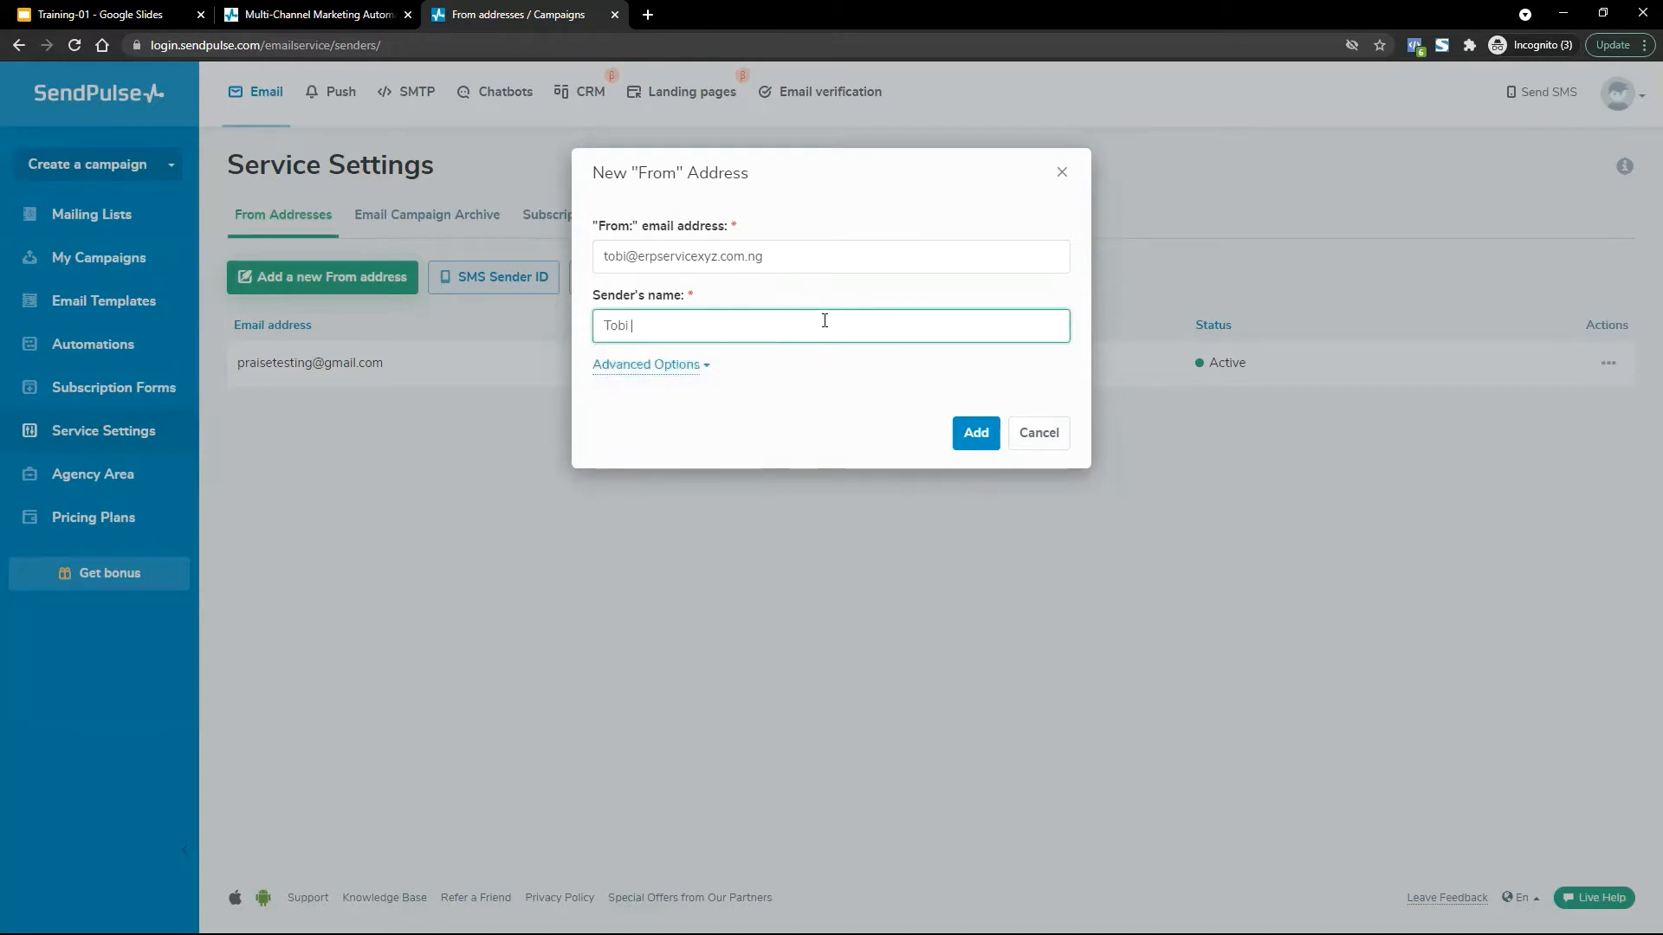
{"action": "type", "text": "from ERP Service"}
{"action": "key", "text": "ctrl+shift+Left"}
{"action": "key", "text": "ctrl+shift+Left"}
{"action": "key", "text": "ctrl+a"}
{"action": "key", "text": "ctrl+c"}
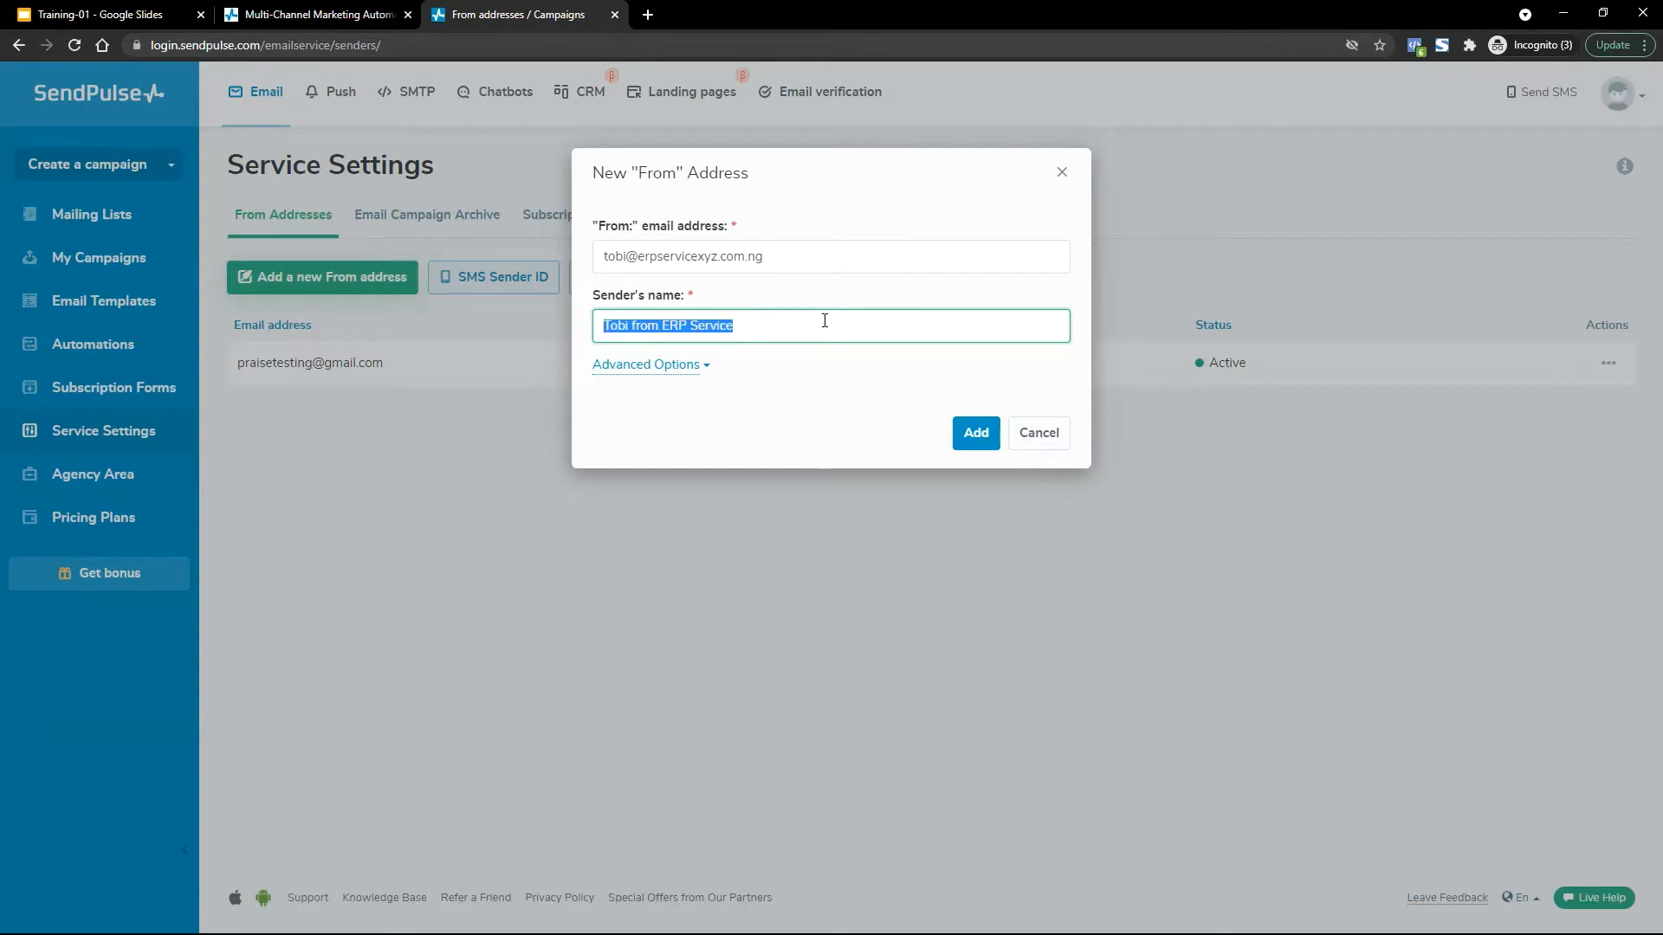
{"action": "key", "text": "BackSpace"}
{"action": "key", "text": "ctrl+v"}
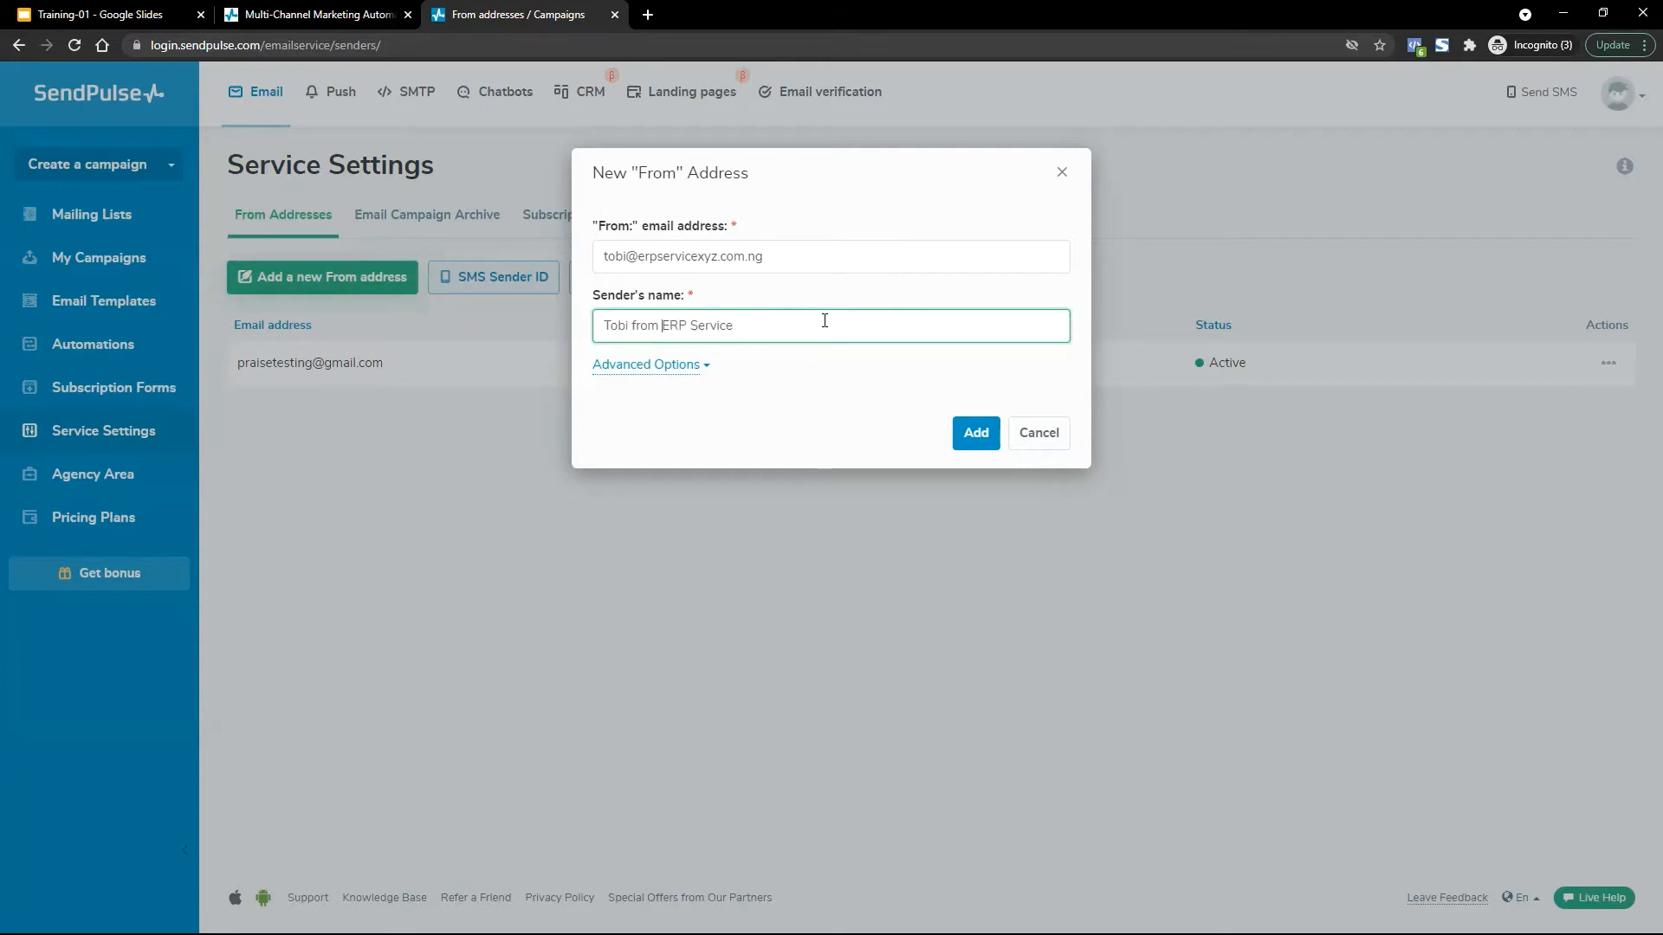
{"action": "key", "text": "ctrl+shift+Left"}
{"action": "key", "text": "ctrl+shift+Left"}
{"action": "key", "text": "BackSpace"}
{"action": "type", "text": "Co LTB"}
Fix the sender name to end 'from ERP Service Co Ltd' and submit the From address.
{"action": "key", "text": "ctrl+Left"}
{"action": "key", "text": "ctrl+Left"}
{"action": "key", "text": "ctrl+v"}
{"action": "key", "text": "ctrl+shift+Left"}
{"action": "key", "text": "ctrl+shift+Left"}
{"action": "key", "text": "BackSpace"}
{"action": "key", "text": "ctrl+a"}
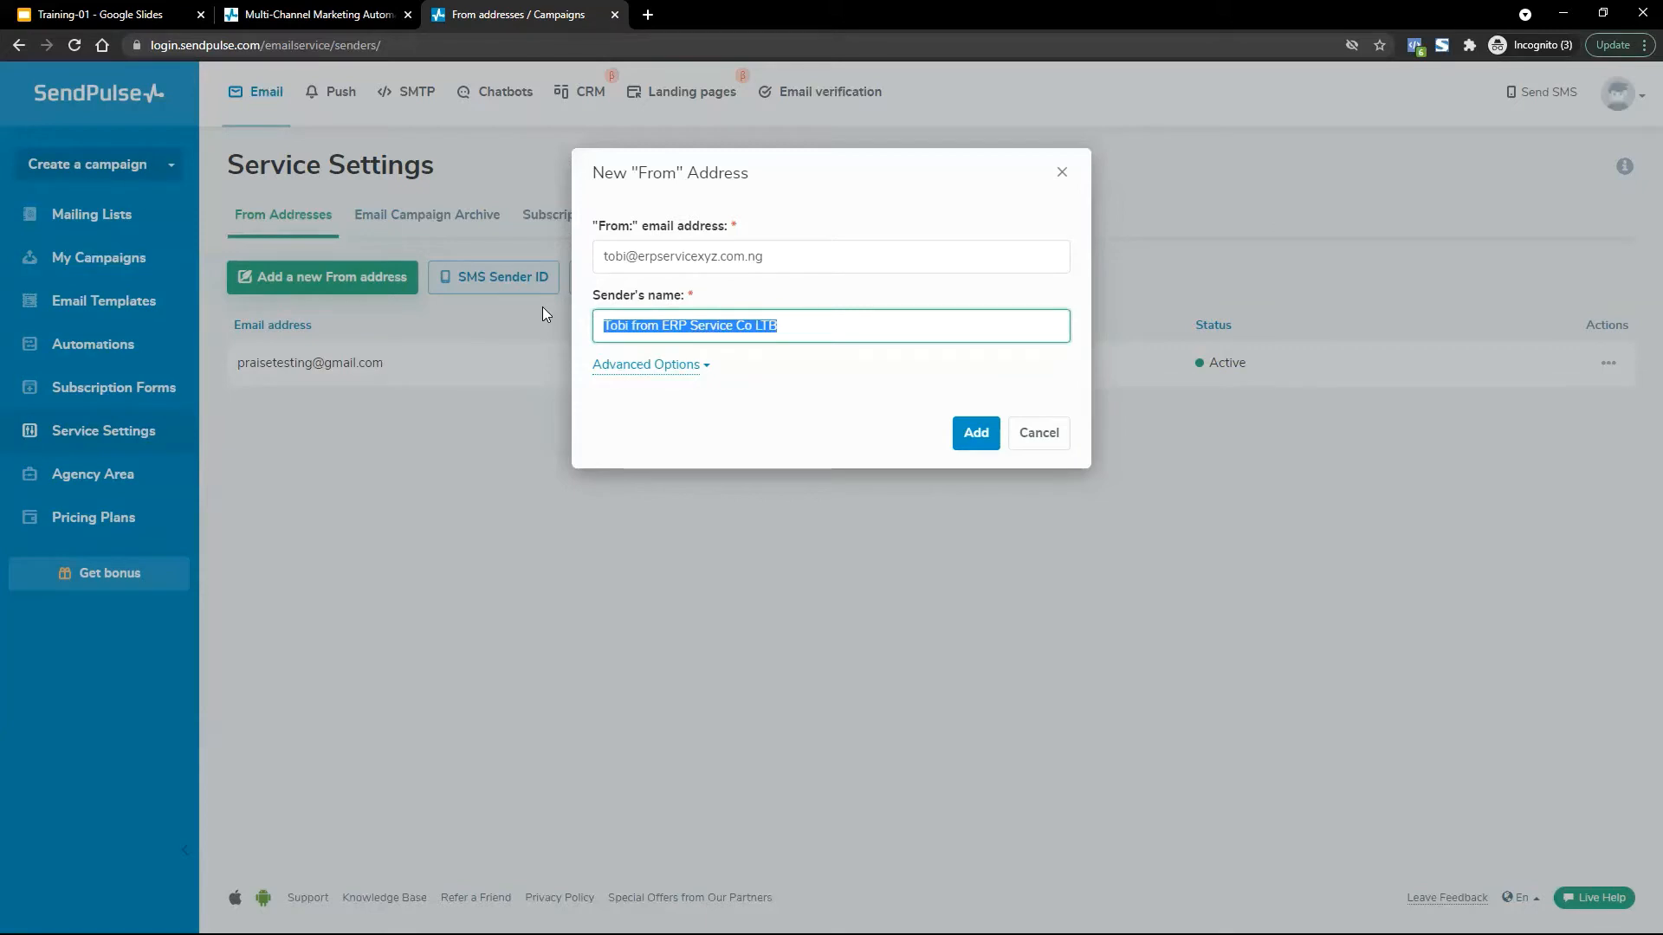
{"action": "left_click", "coordinate": [880, 459]}
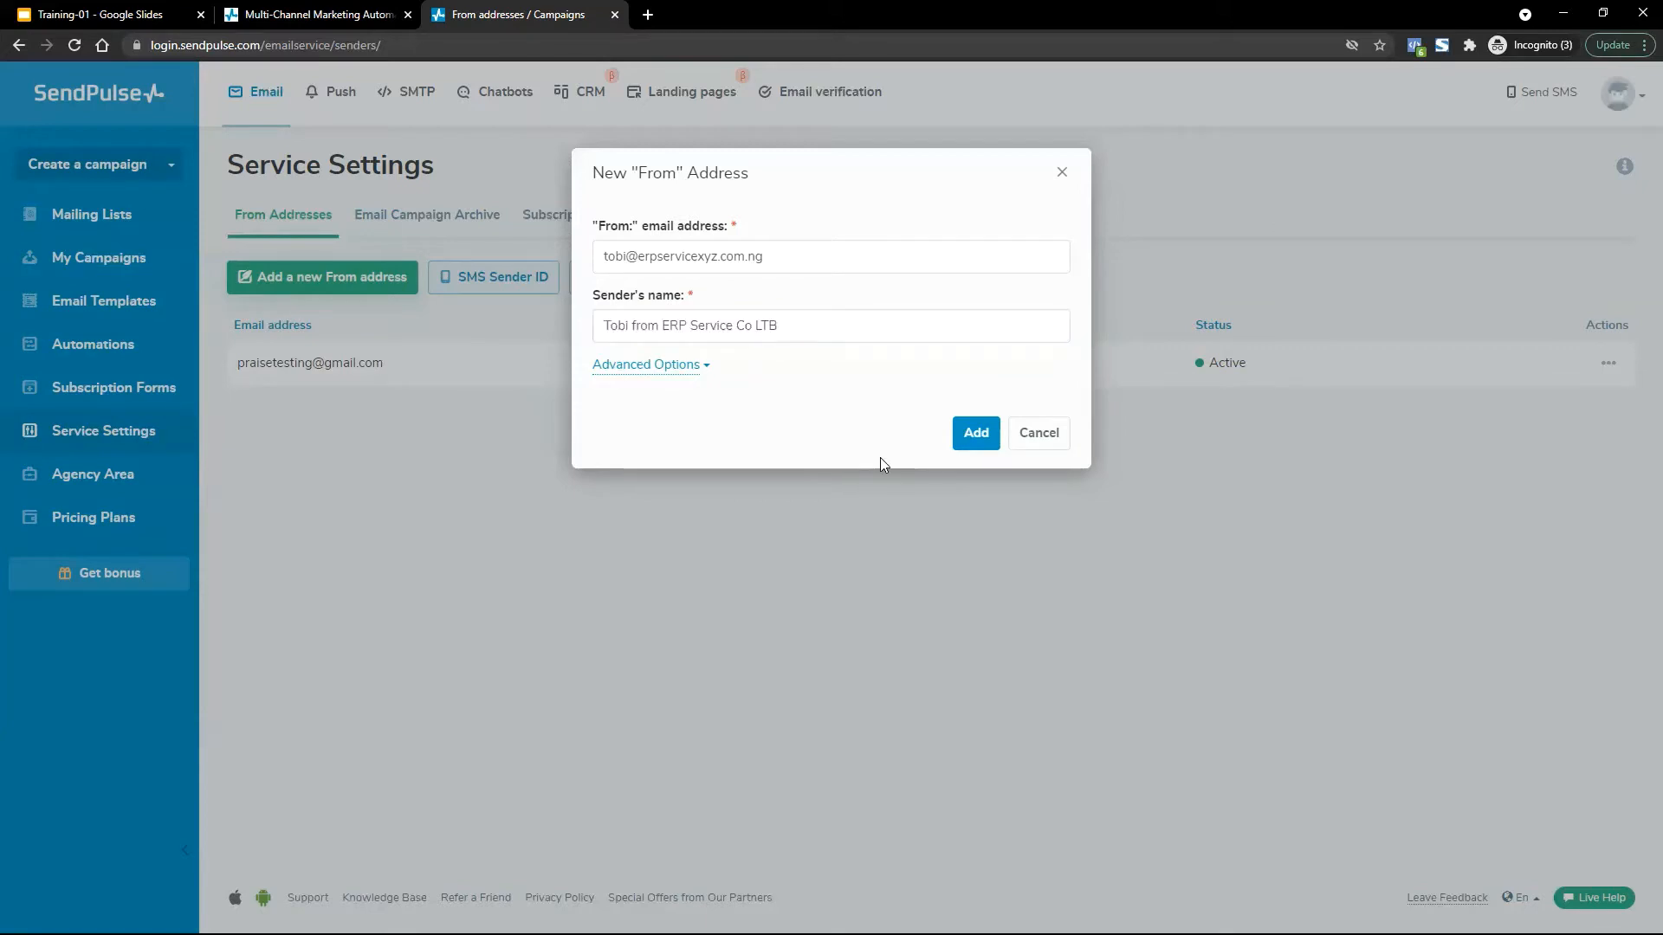
{"action": "left_click", "coordinate": [833, 333]}
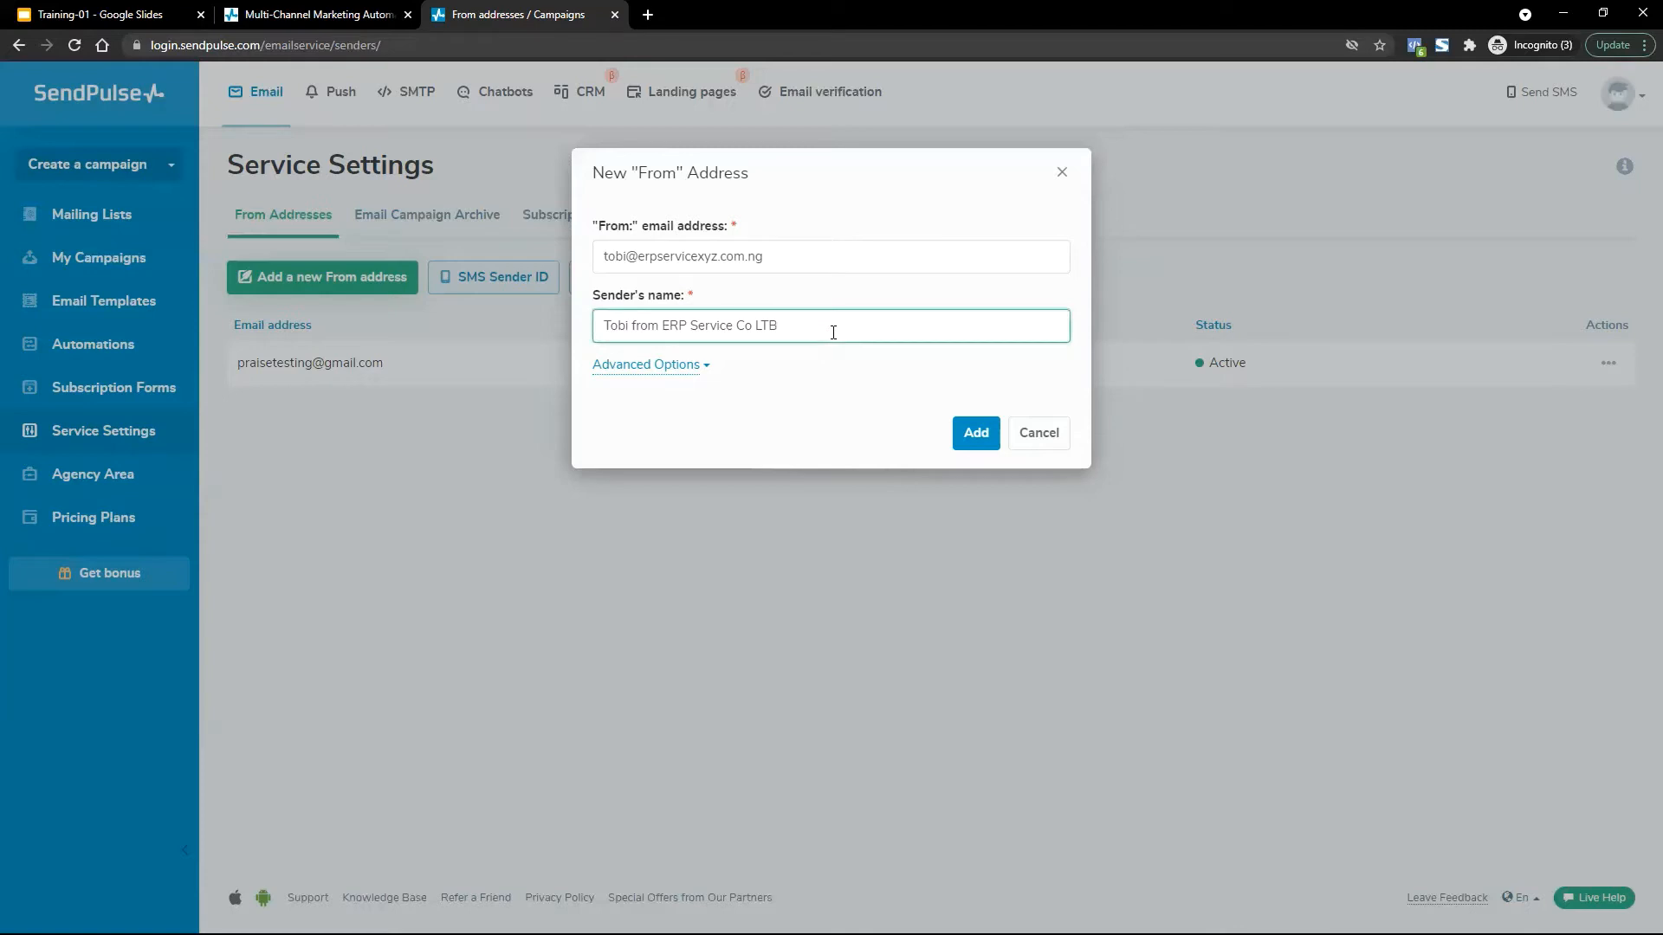
{"action": "key", "text": "BackSpace"}
{"action": "key", "text": "BackSpace"}
{"action": "type", "text": "td"}
{"action": "left_click", "coordinate": [982, 442]}
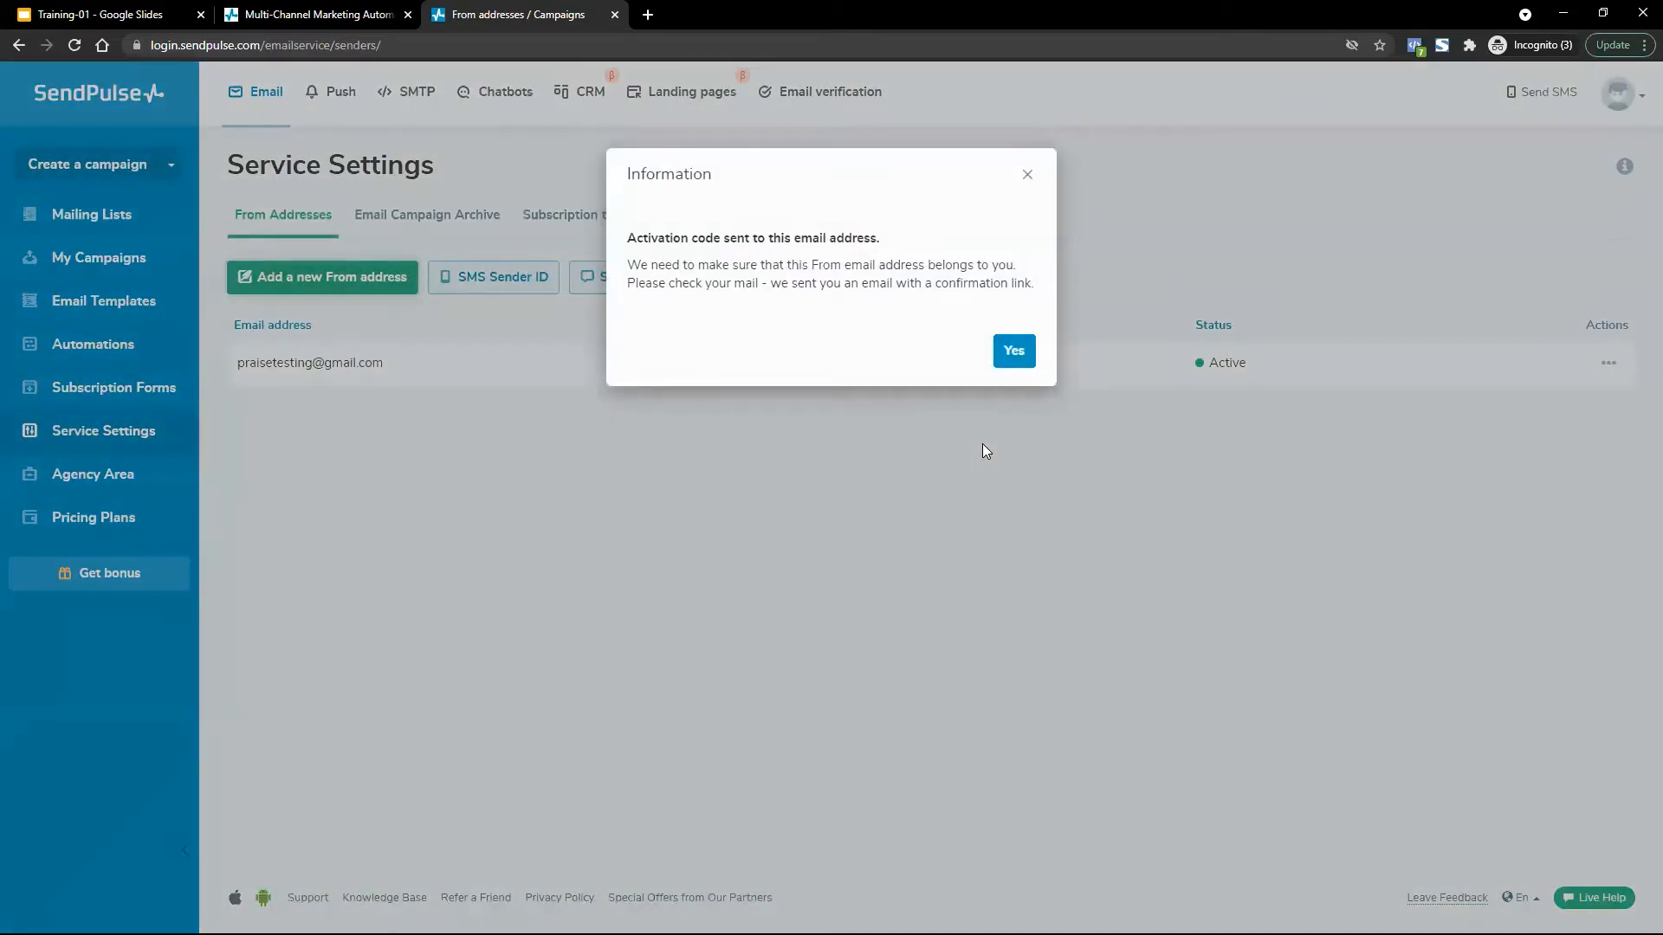
Dismiss the activation notice and review the senders' Active and Activation requested statuses.
{"action": "left_click", "coordinate": [1010, 351]}
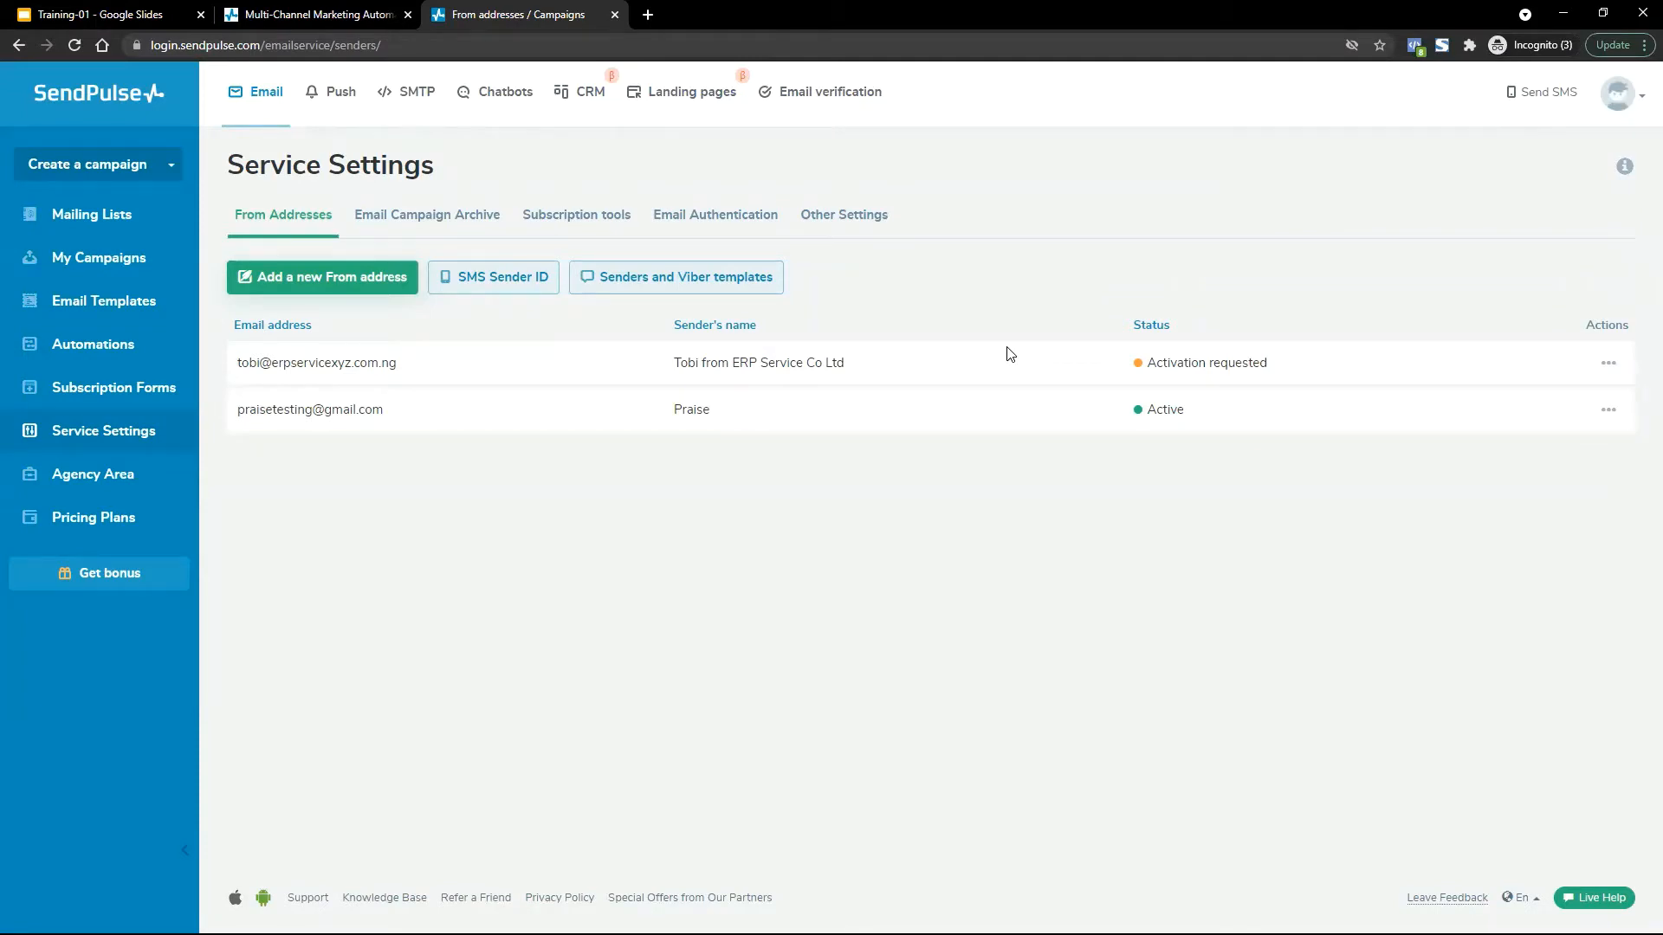
{"action": "left_click_drag", "start_coordinate": [1186, 408], "coordinate": [1127, 409]}
{"action": "left_click", "coordinate": [1186, 414]}
{"action": "left_click_drag", "start_coordinate": [406, 362], "coordinate": [235, 362]}
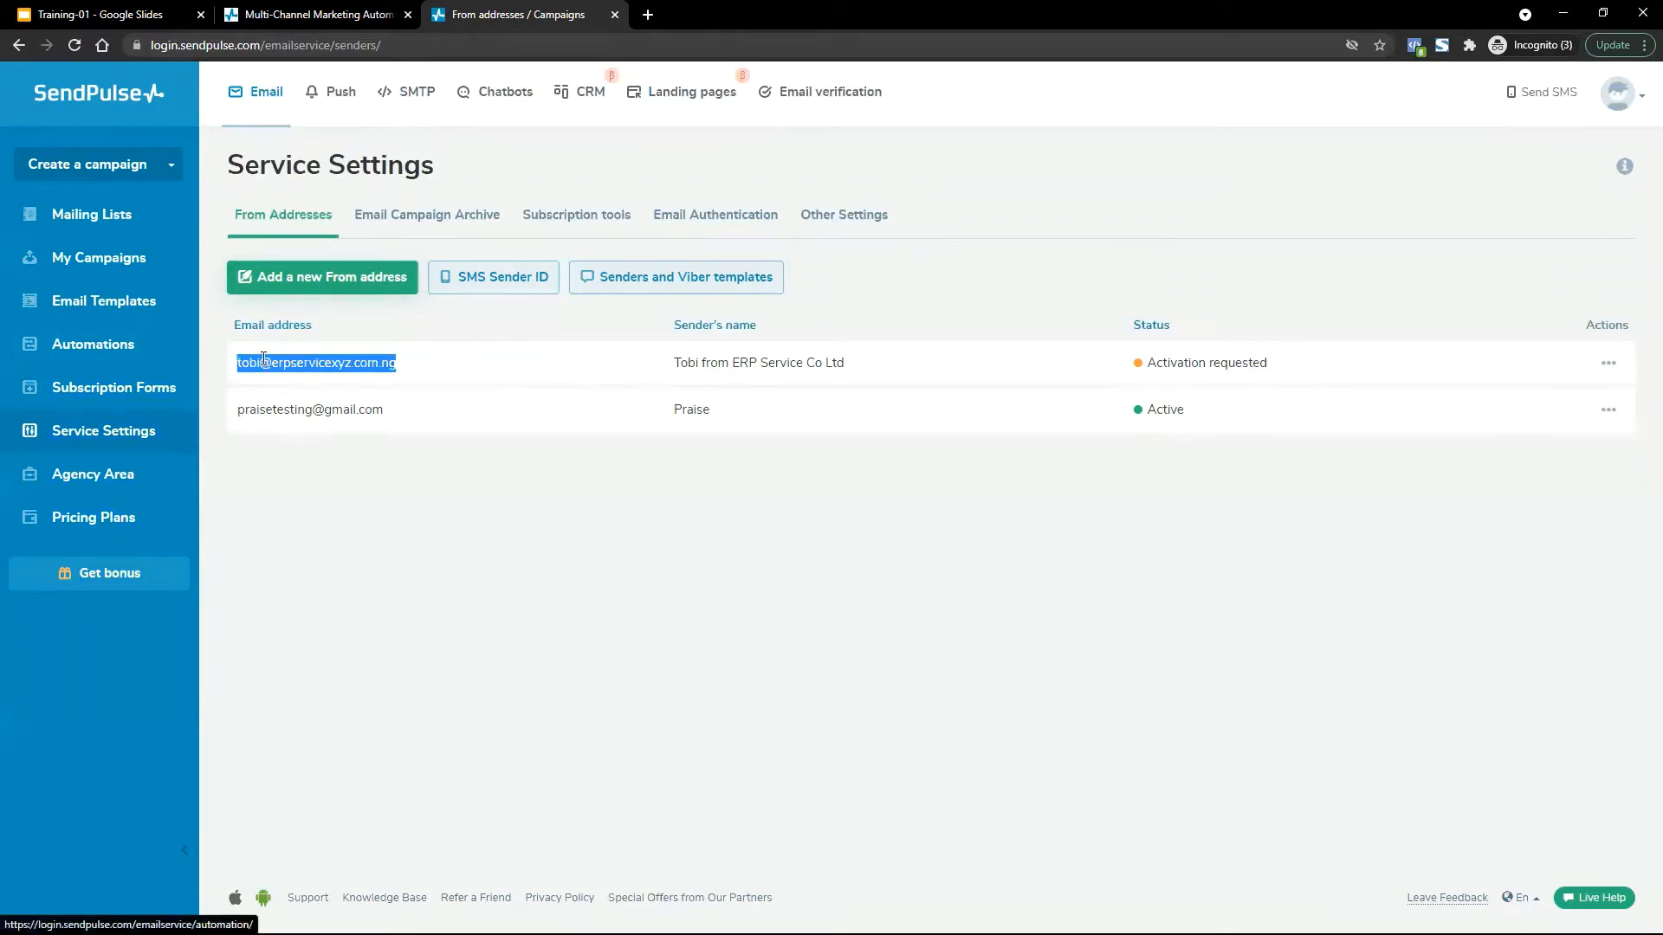
{"action": "left_click", "coordinate": [1167, 364]}
{"action": "left_click_drag", "start_coordinate": [1167, 364], "coordinate": [1307, 361]}
{"action": "left_click", "coordinate": [1312, 362]}
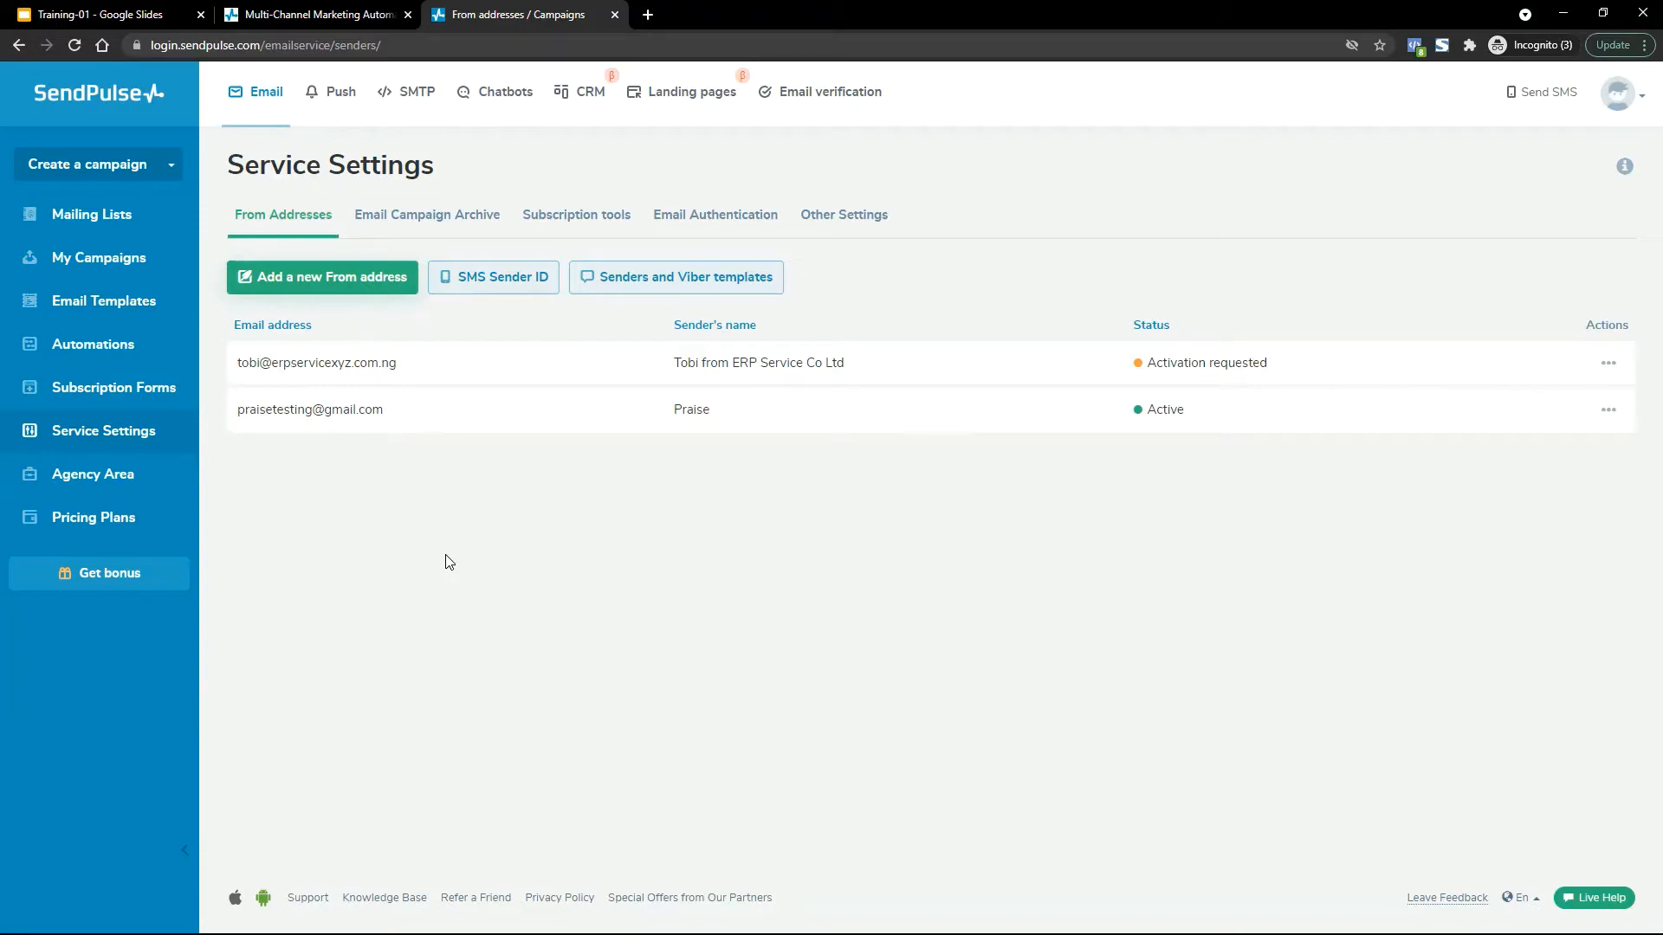
Open Mailing Lists, then switch to the sendpulse.ng homepage tab.
{"action": "left_click_drag", "start_coordinate": [317, 13], "coordinate": [520, 13]}
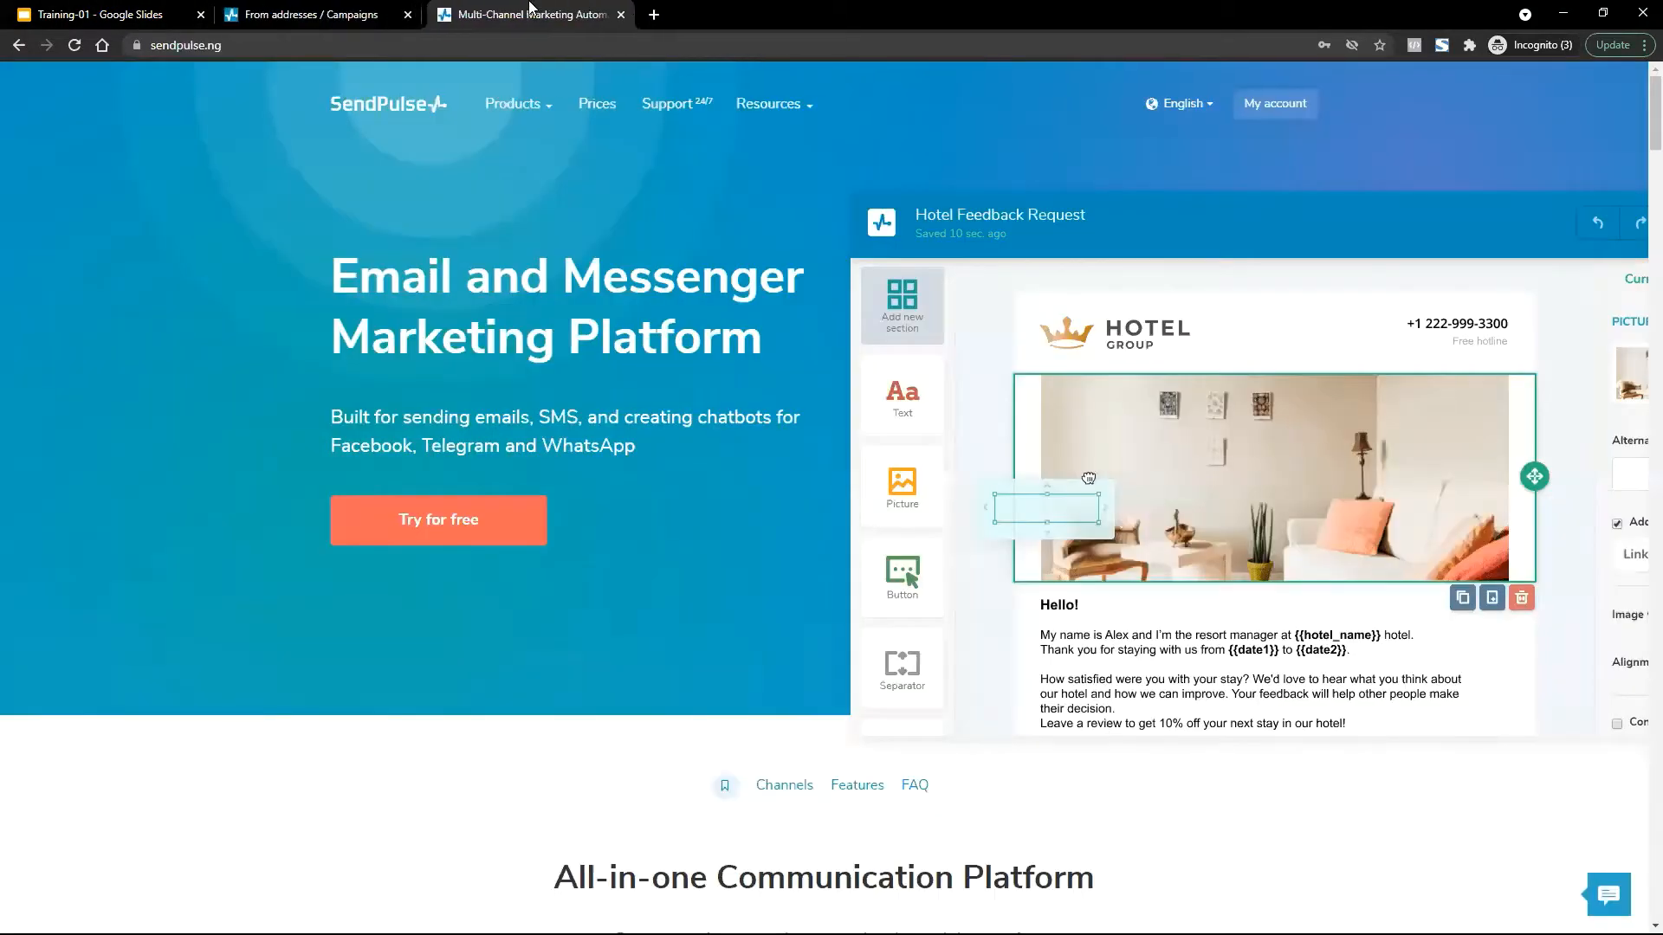
{"action": "left_click", "coordinate": [336, 8]}
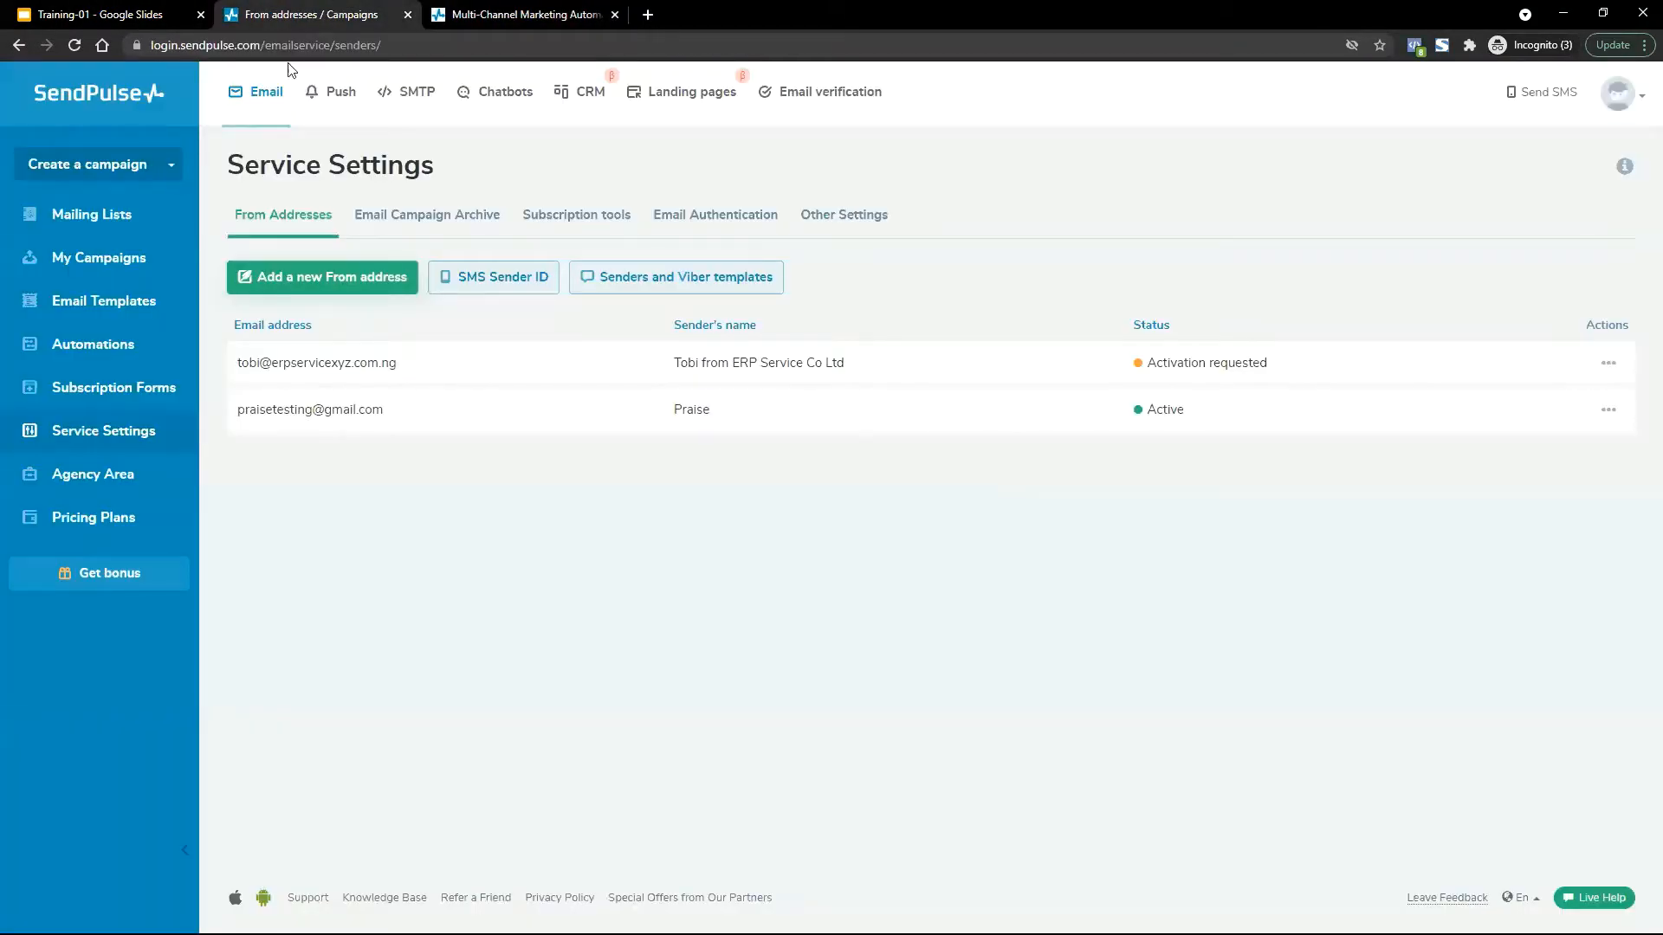
{"action": "left_click", "coordinate": [116, 216]}
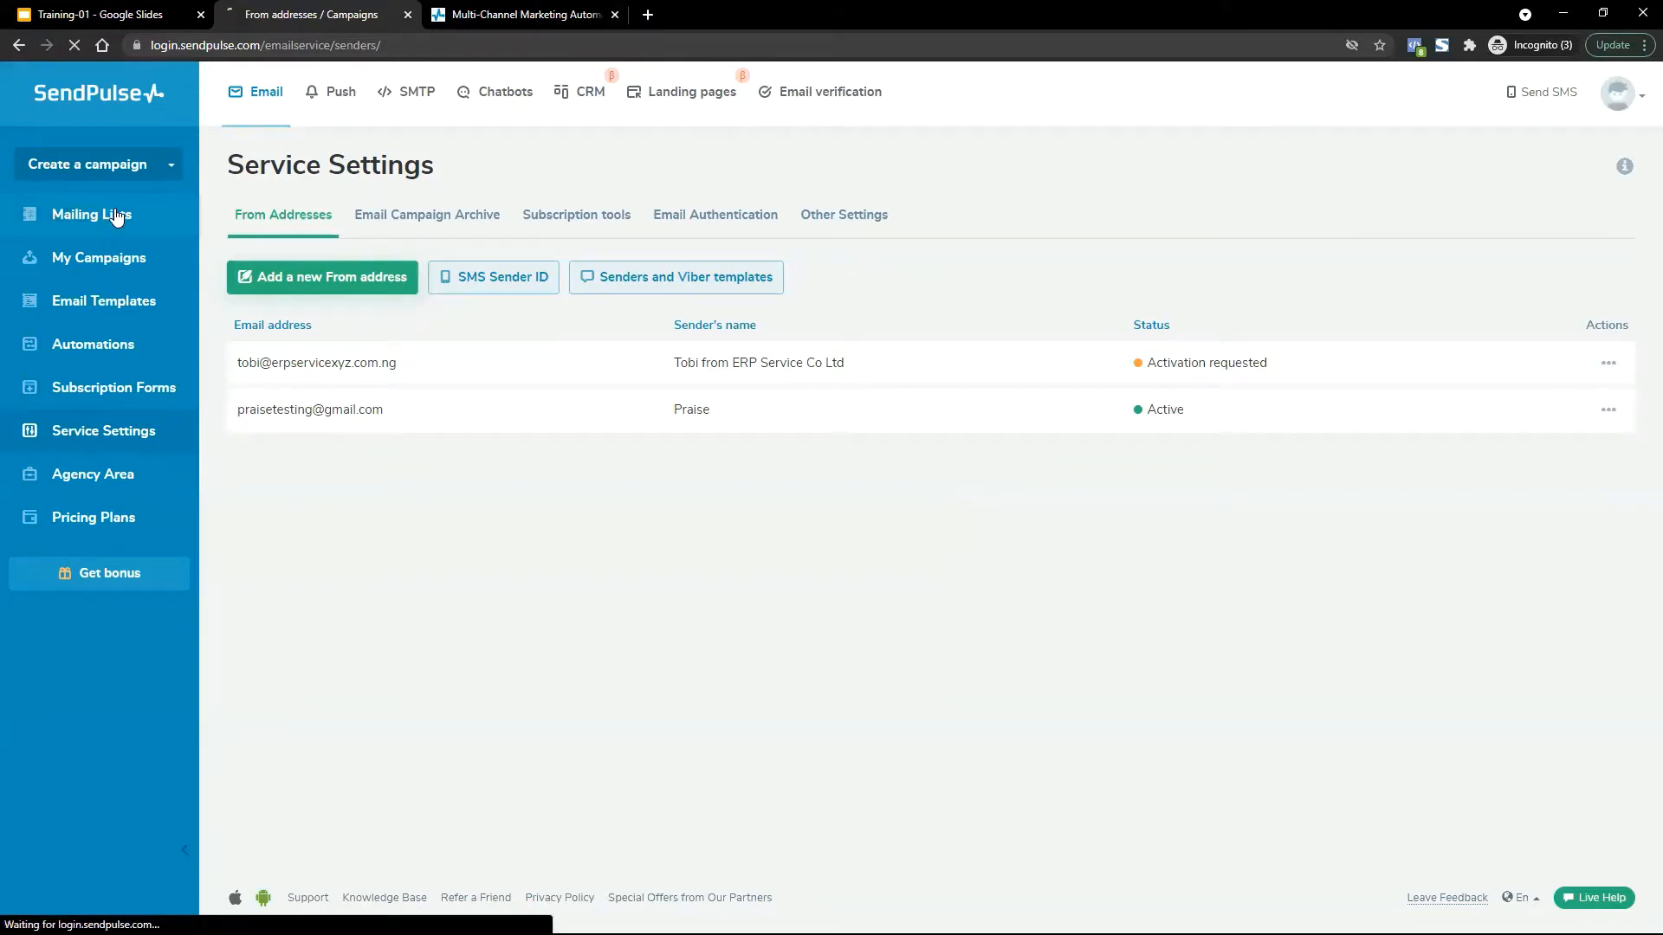
{"action": "left_click", "coordinate": [490, 9]}
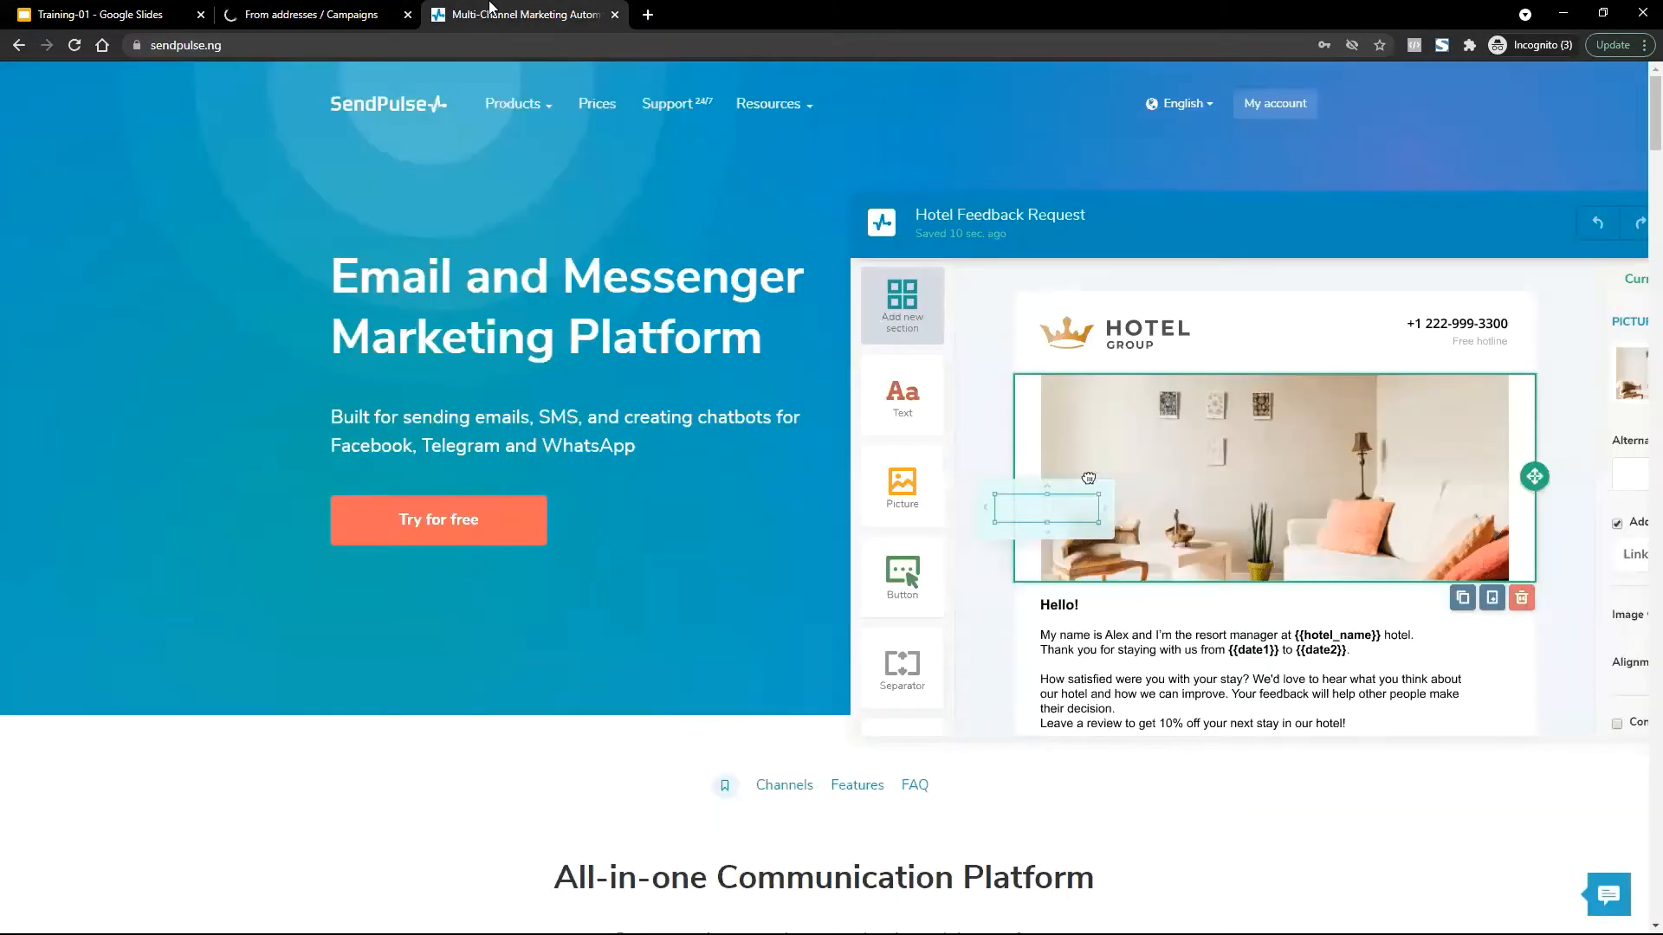
Open the Knowledge Base from the Resources menu and scroll to the Email Service topics.
{"action": "mouse_move", "coordinate": [754, 108]}
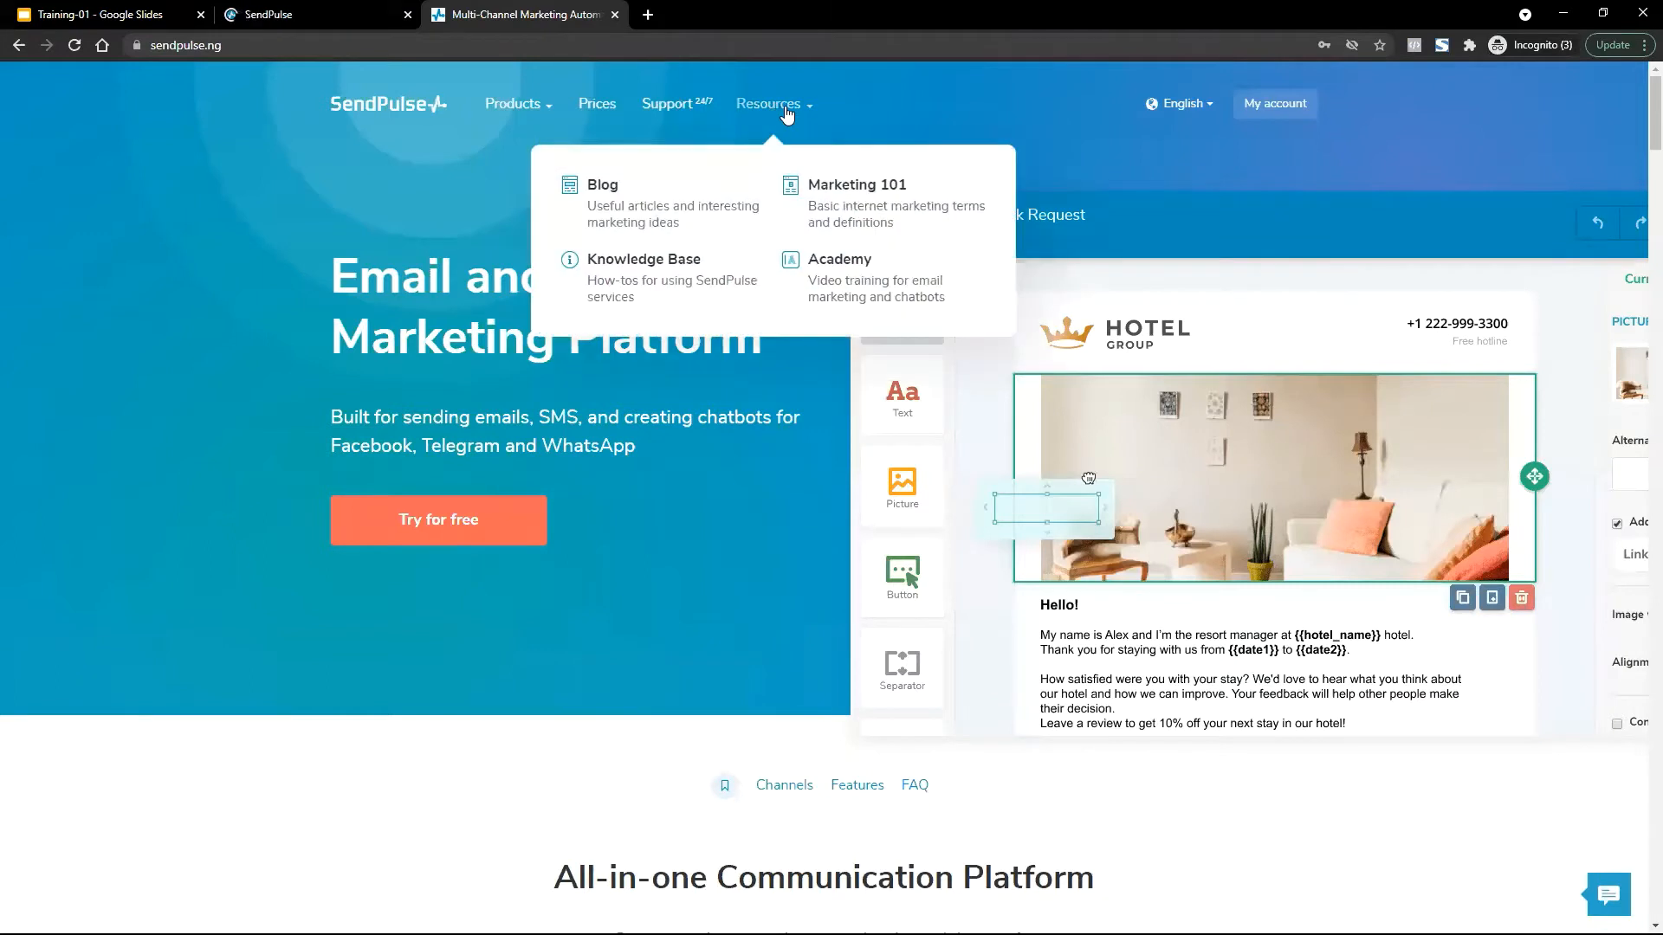
{"action": "middle_click", "coordinate": [601, 269]}
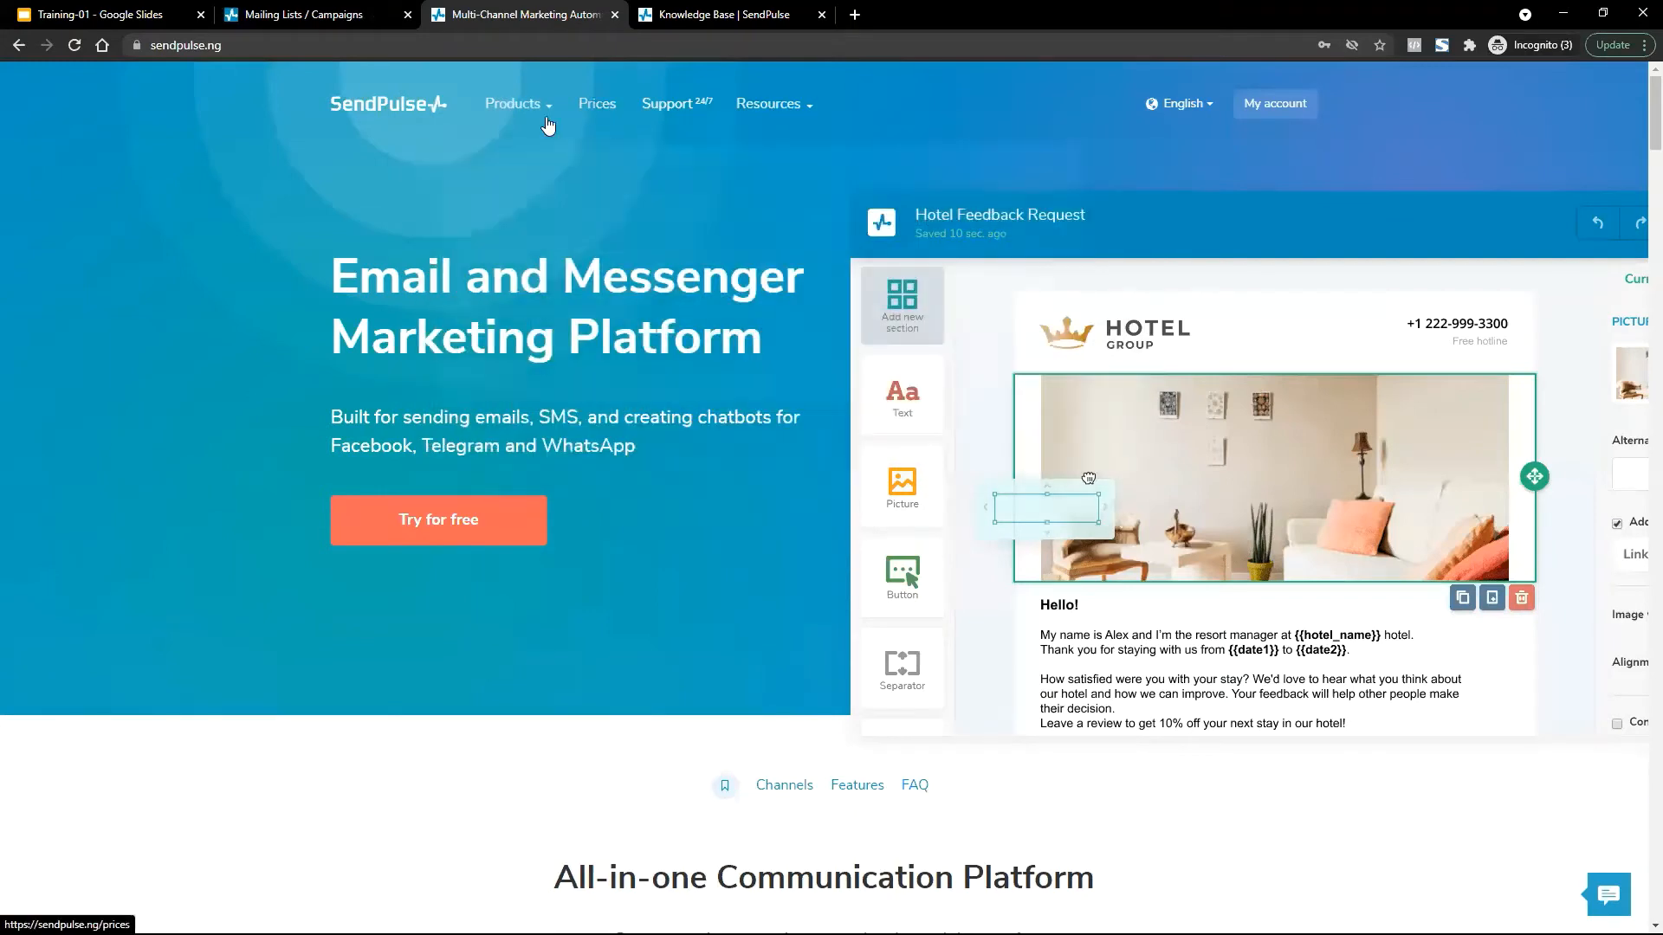
{"action": "left_click", "coordinate": [253, 49]}
{"action": "left_click", "coordinate": [251, 48]}
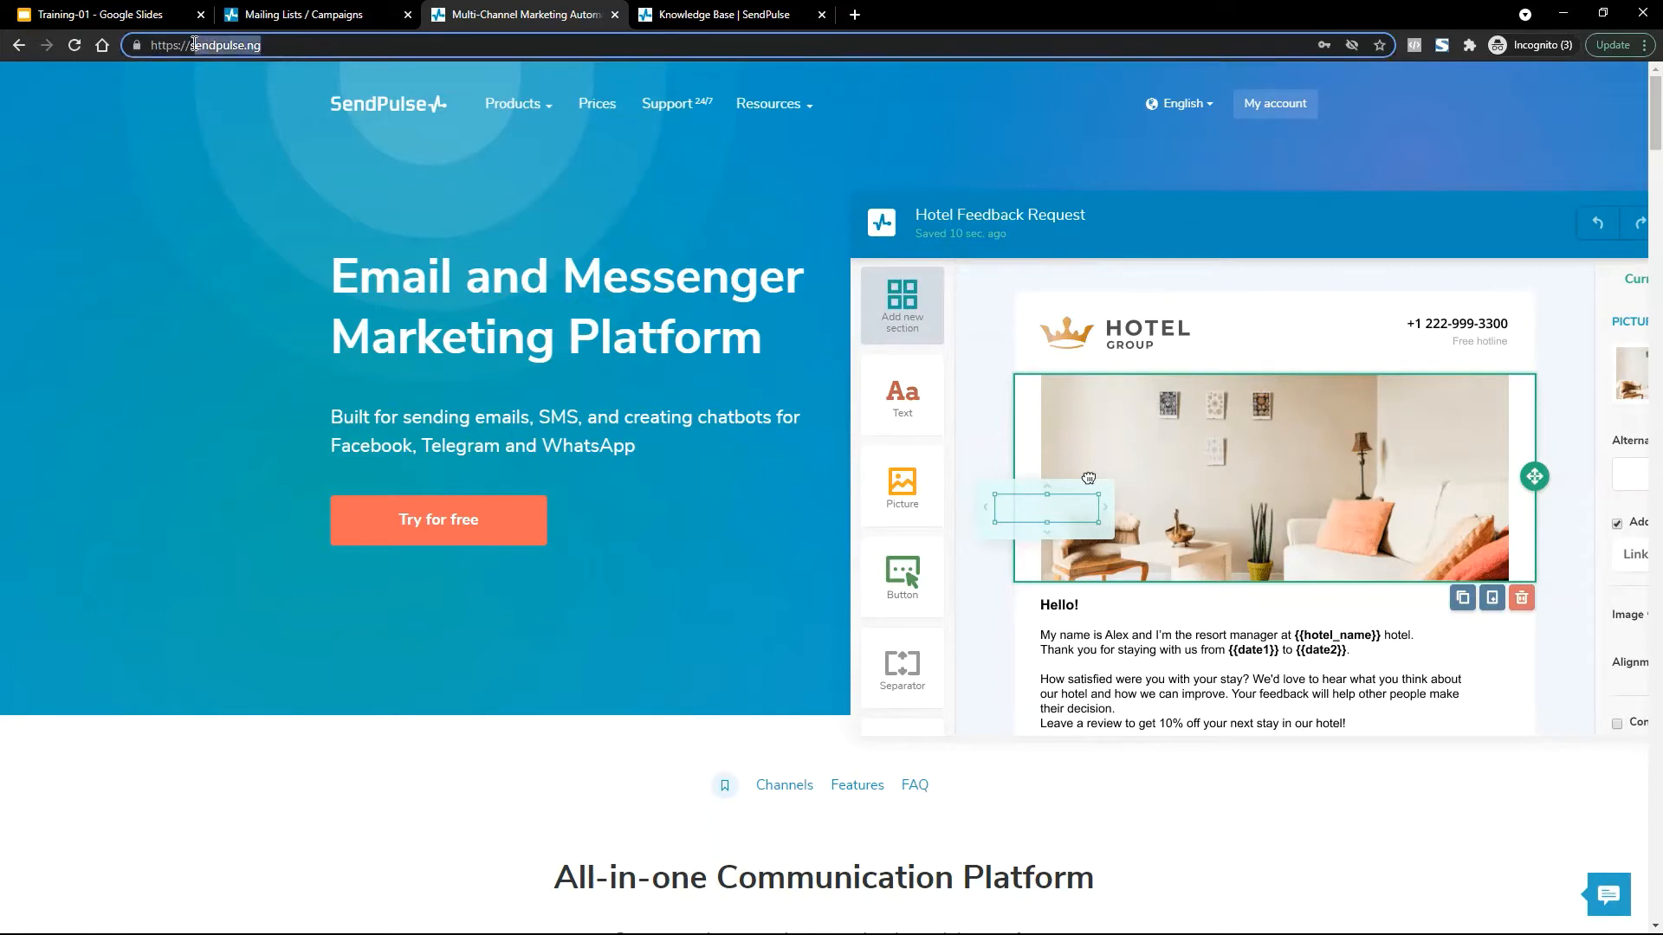
{"action": "left_click", "coordinate": [227, 200]}
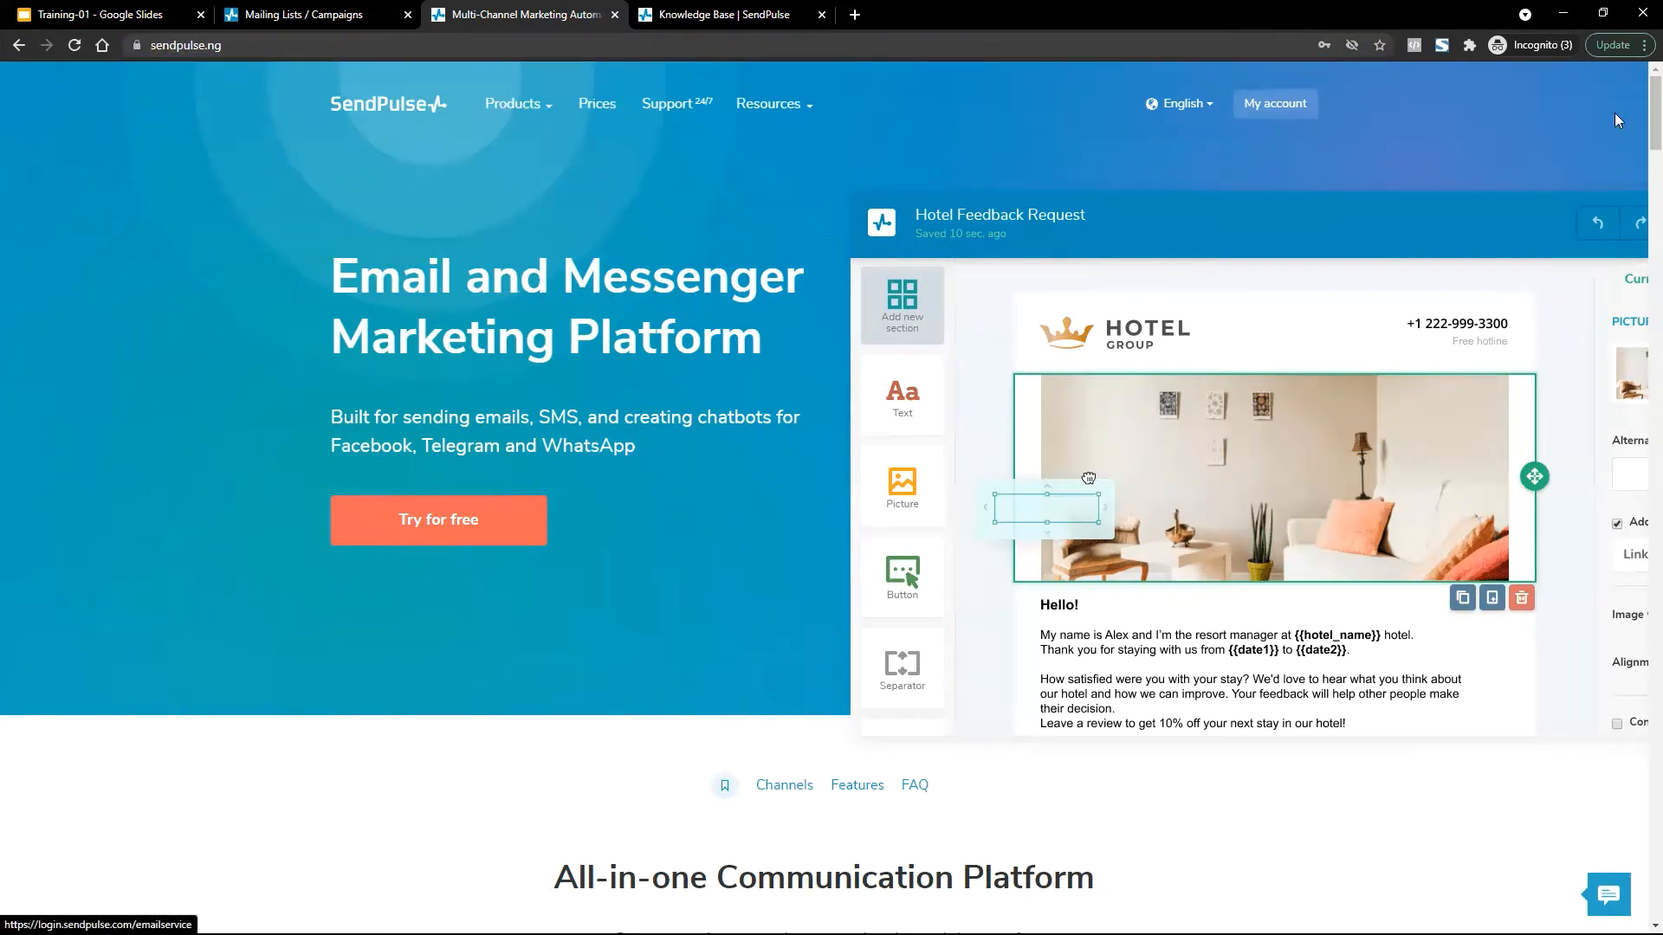
{"action": "scroll", "coordinate": [1637, 115], "scroll_direction": "down", "scroll_amount": 2}
{"action": "scroll", "coordinate": [1637, 104], "scroll_direction": "up", "scroll_amount": 2}
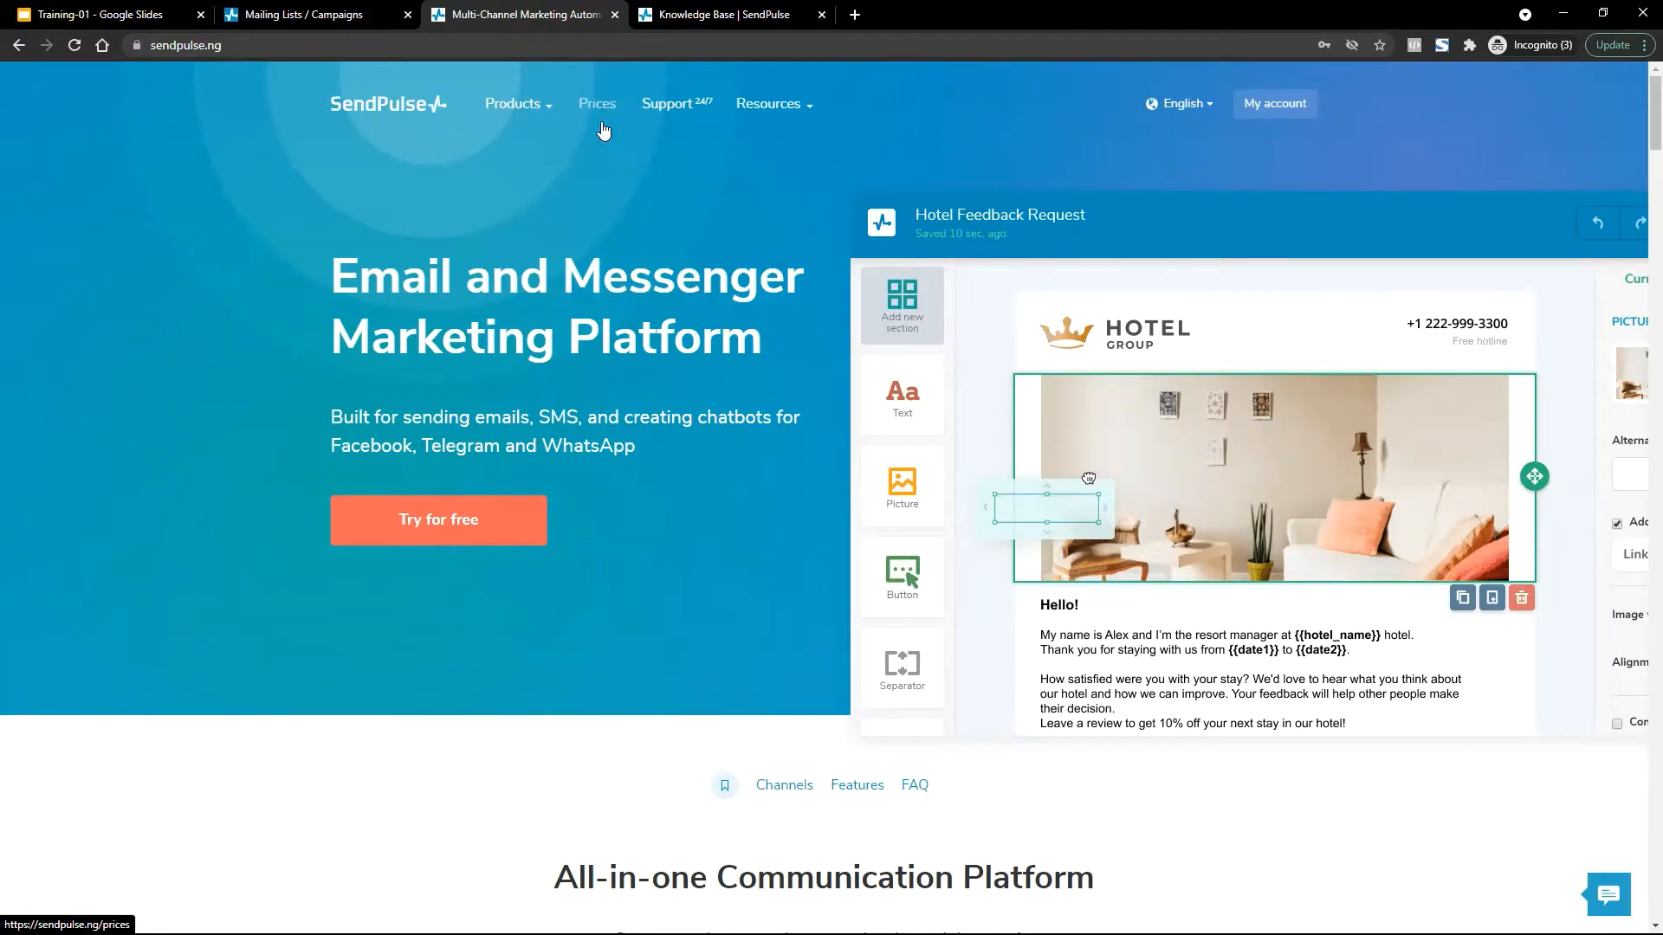
{"action": "mouse_move", "coordinate": [741, 108]}
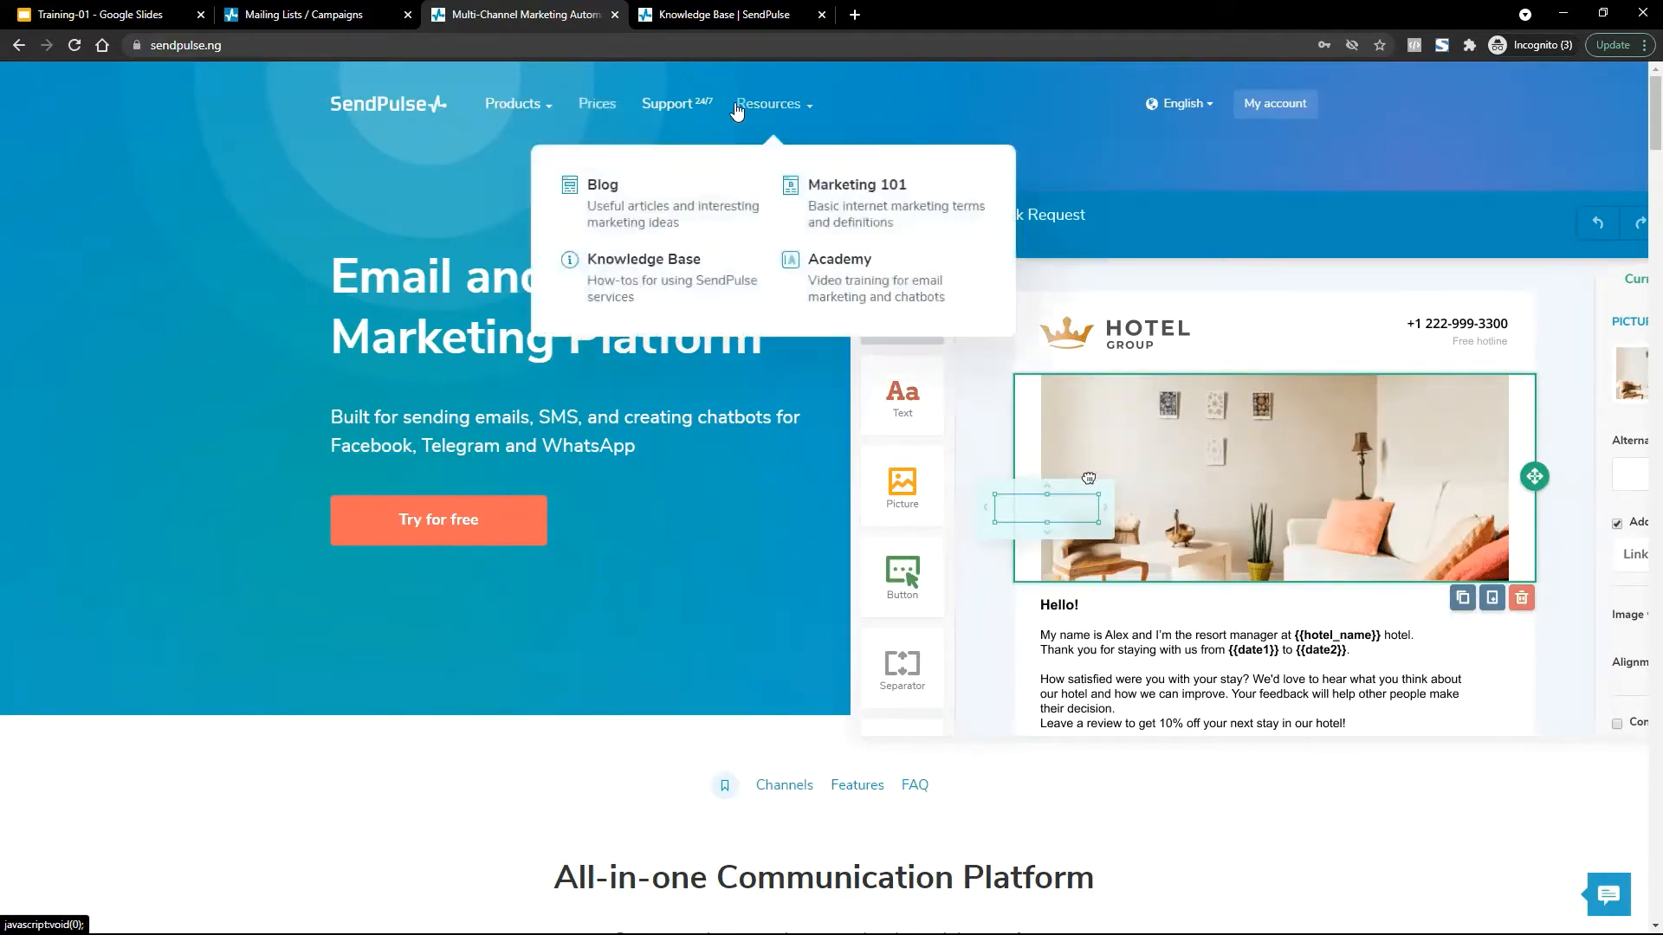
{"action": "left_click", "coordinate": [646, 265]}
{"action": "scroll", "coordinate": [419, 779], "scroll_direction": "down", "scroll_amount": 2}
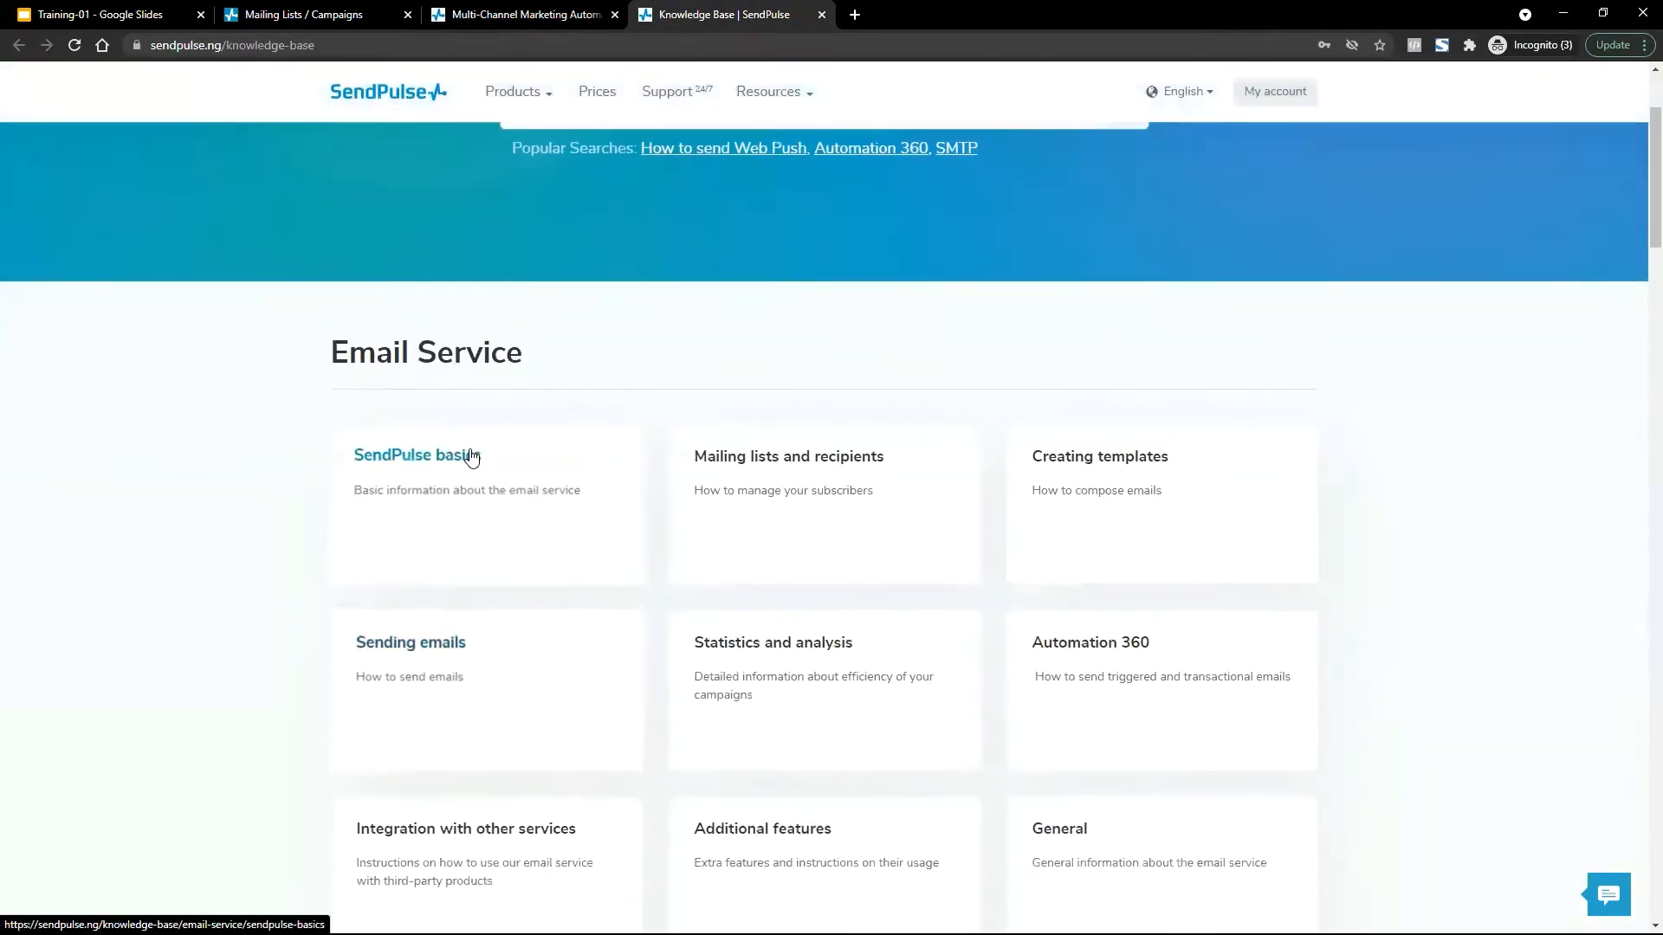
Open the 'What is considered permission to send emails?' article from SendPulse basics.
{"action": "left_click", "coordinate": [471, 453], "text": "ctrl"}
{"action": "left_click", "coordinate": [823, 457]}
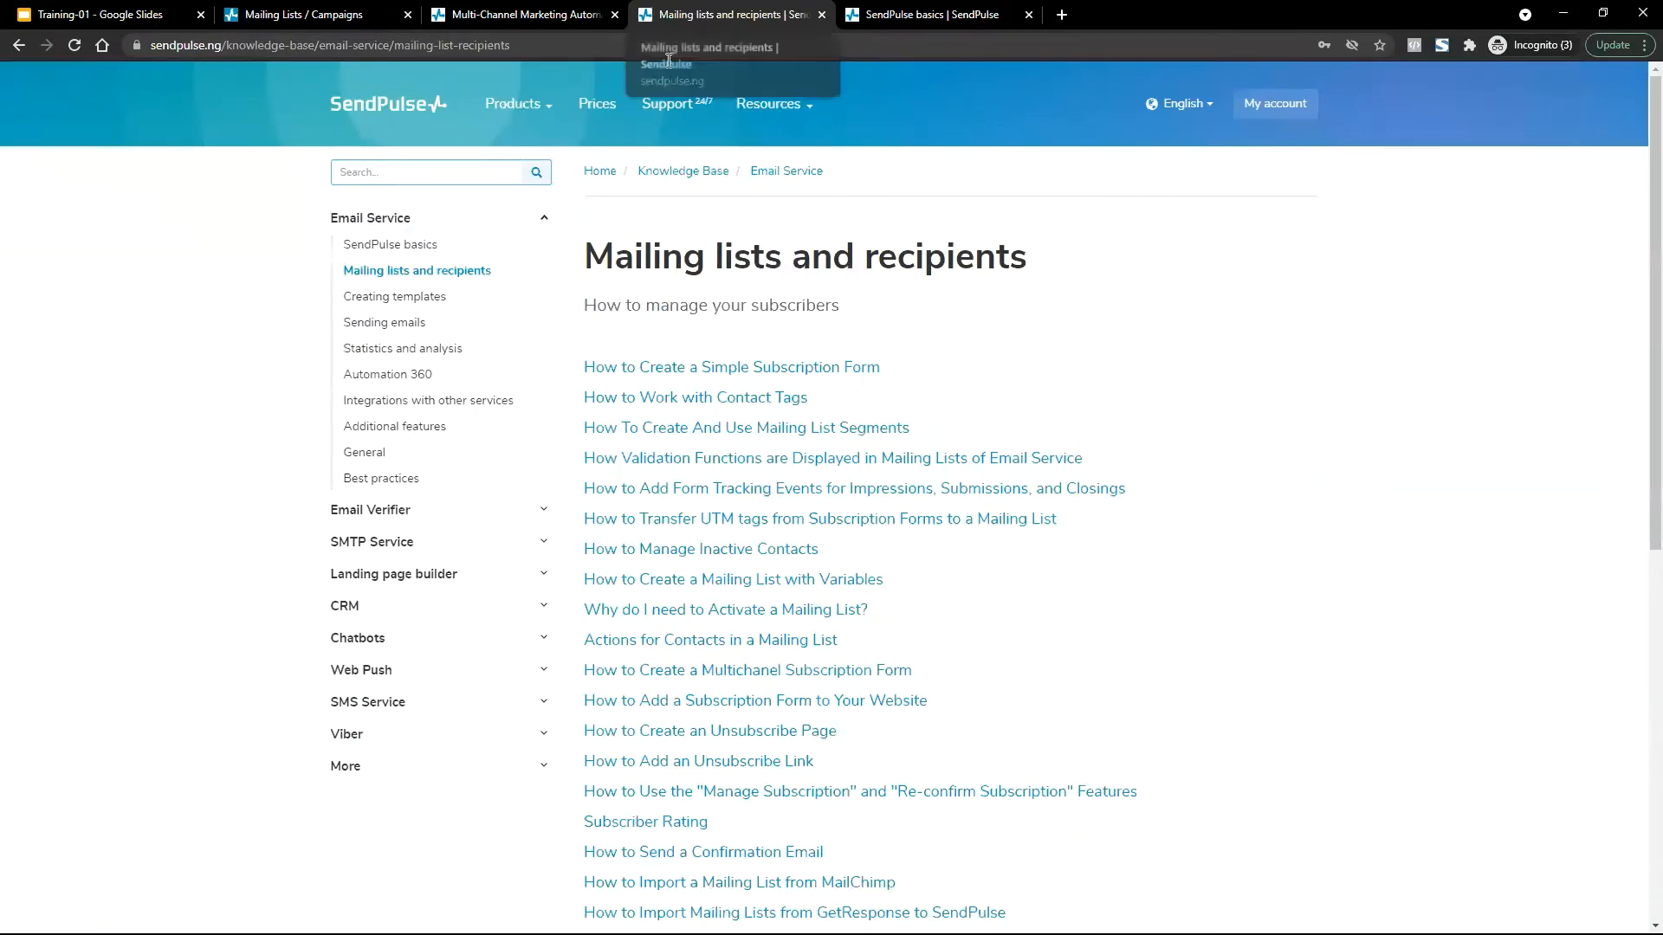
{"action": "left_click", "coordinate": [12, 52]}
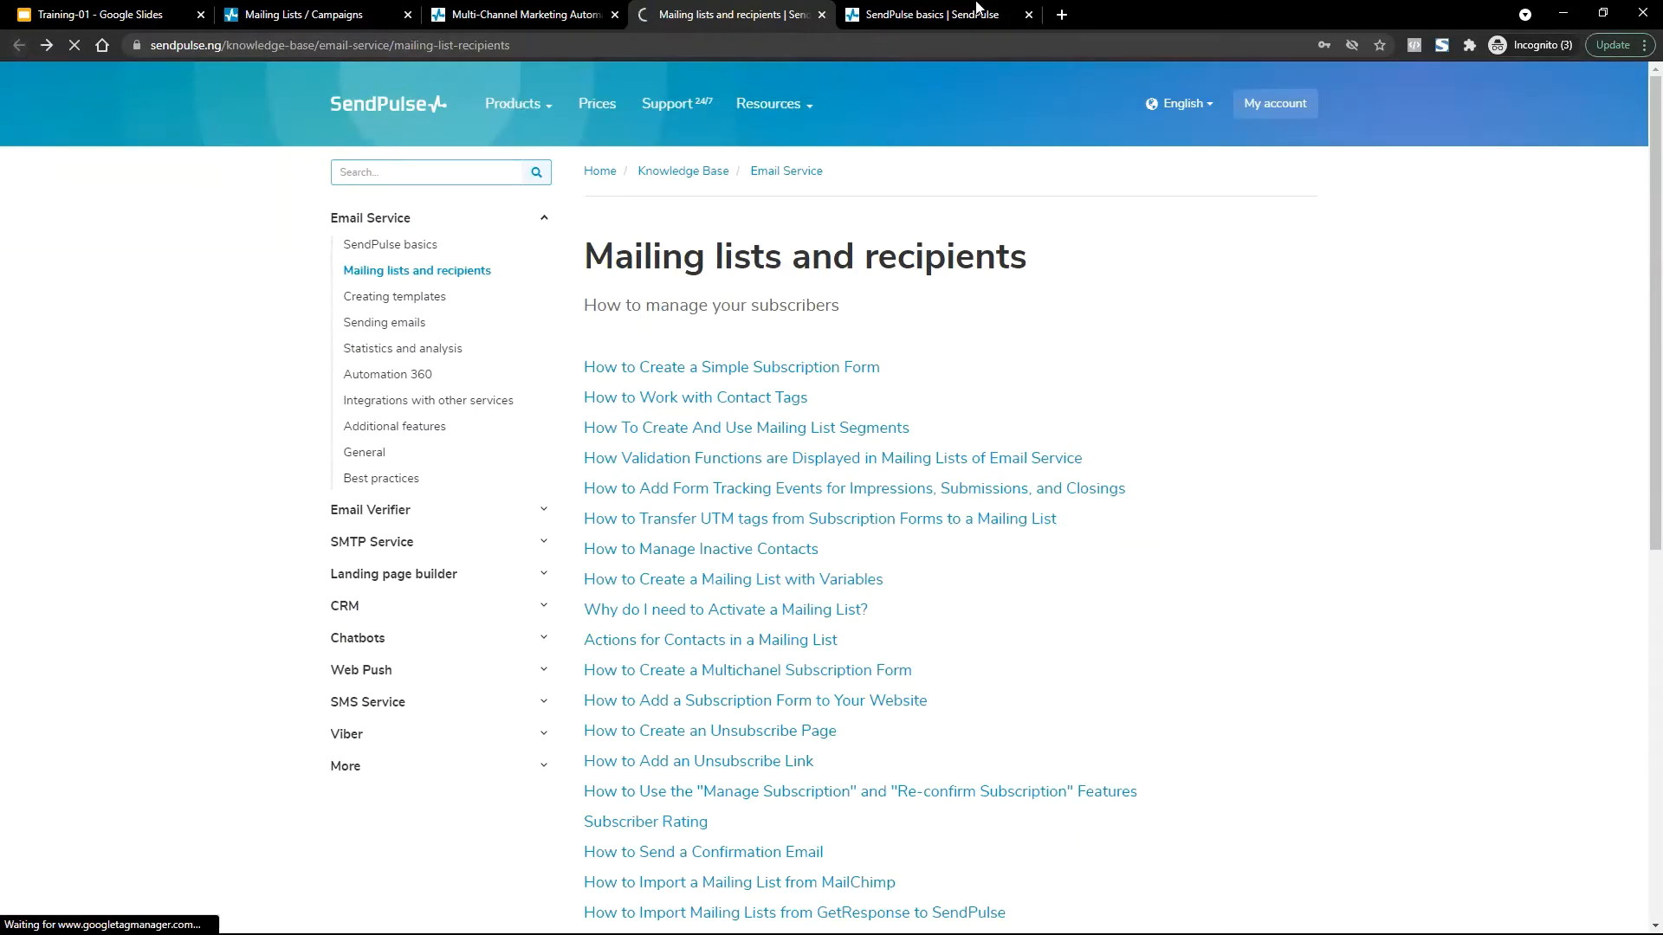
{"action": "left_click", "coordinate": [996, 11]}
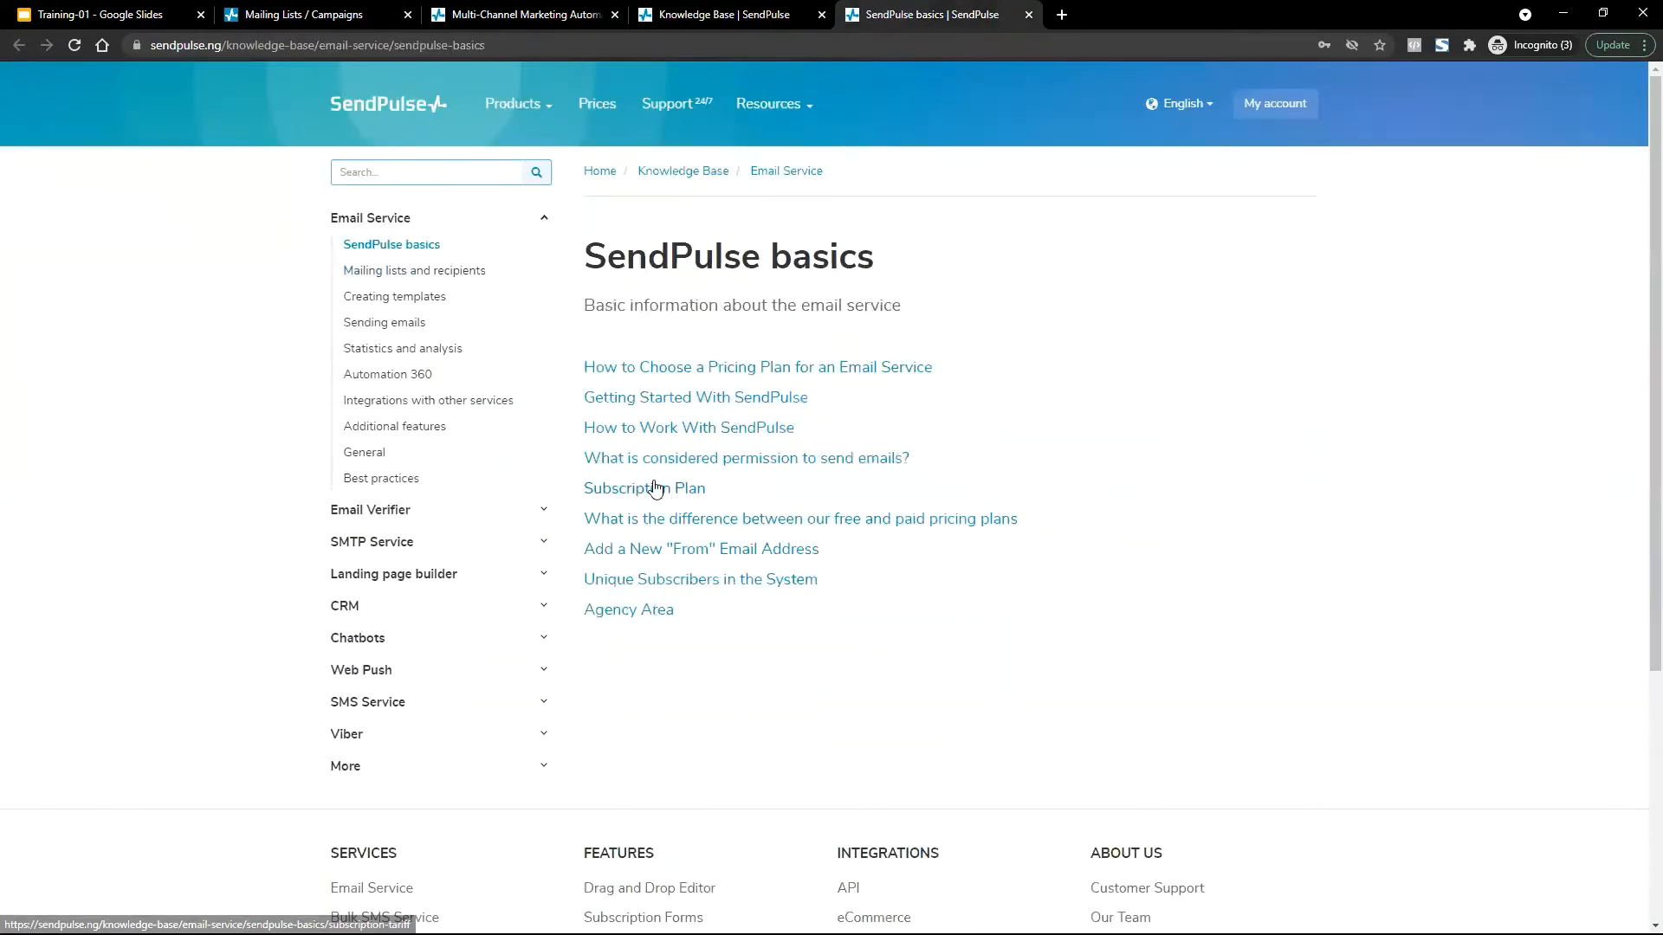
{"action": "left_click", "coordinate": [798, 460]}
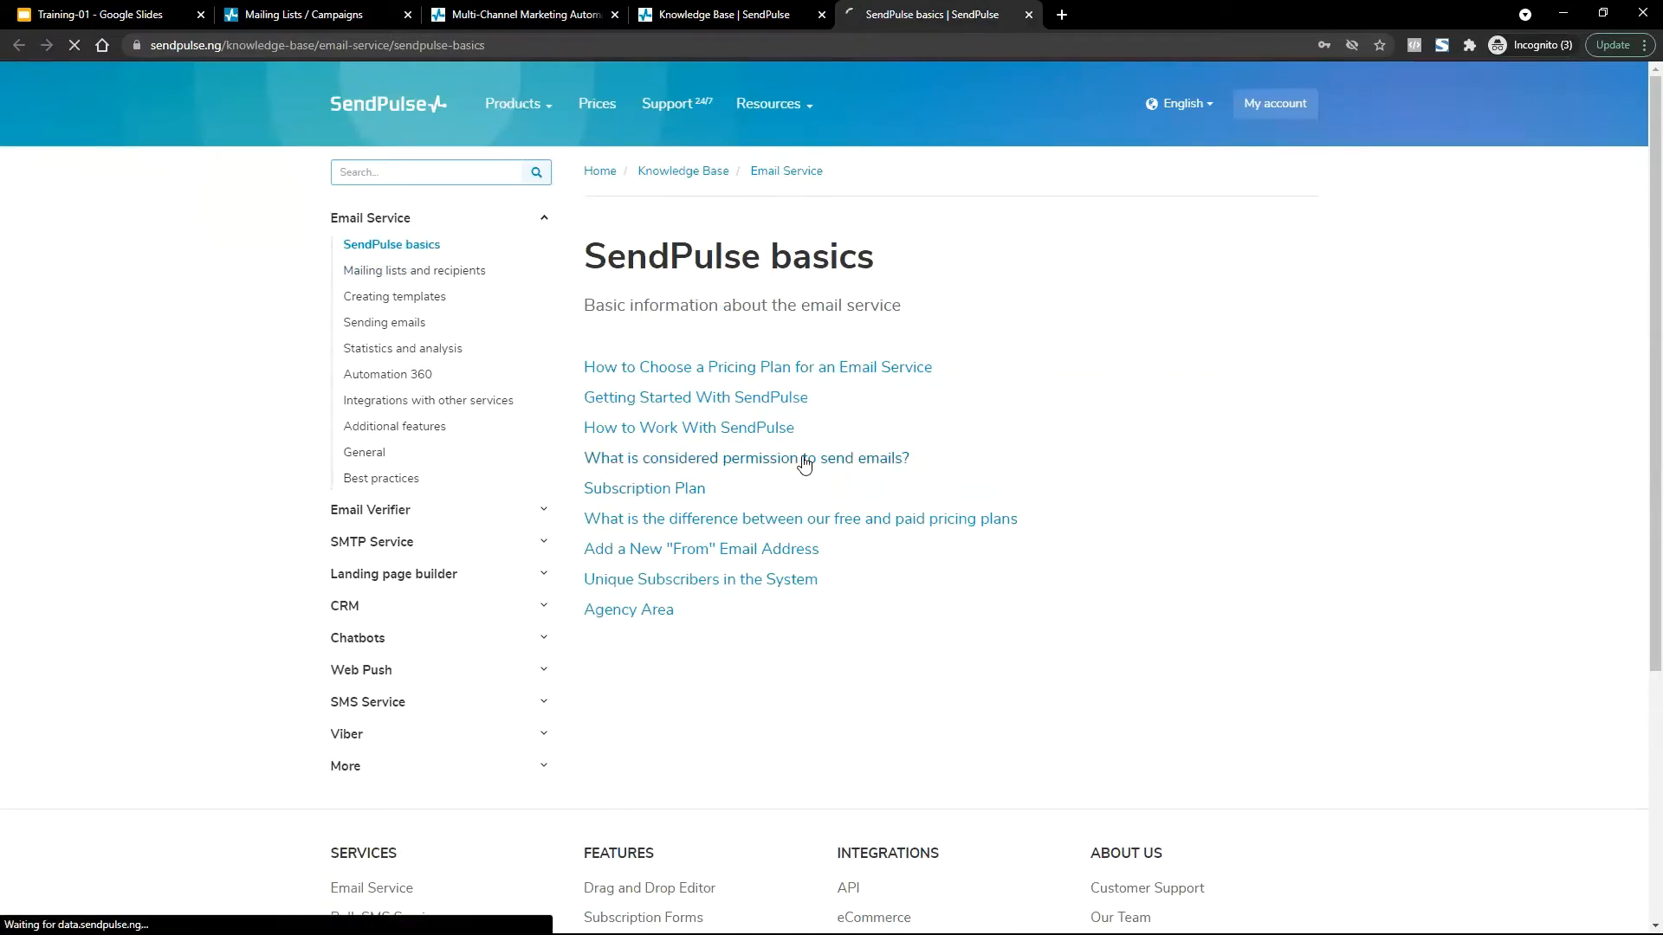
{"action": "left_click", "coordinate": [747, 14]}
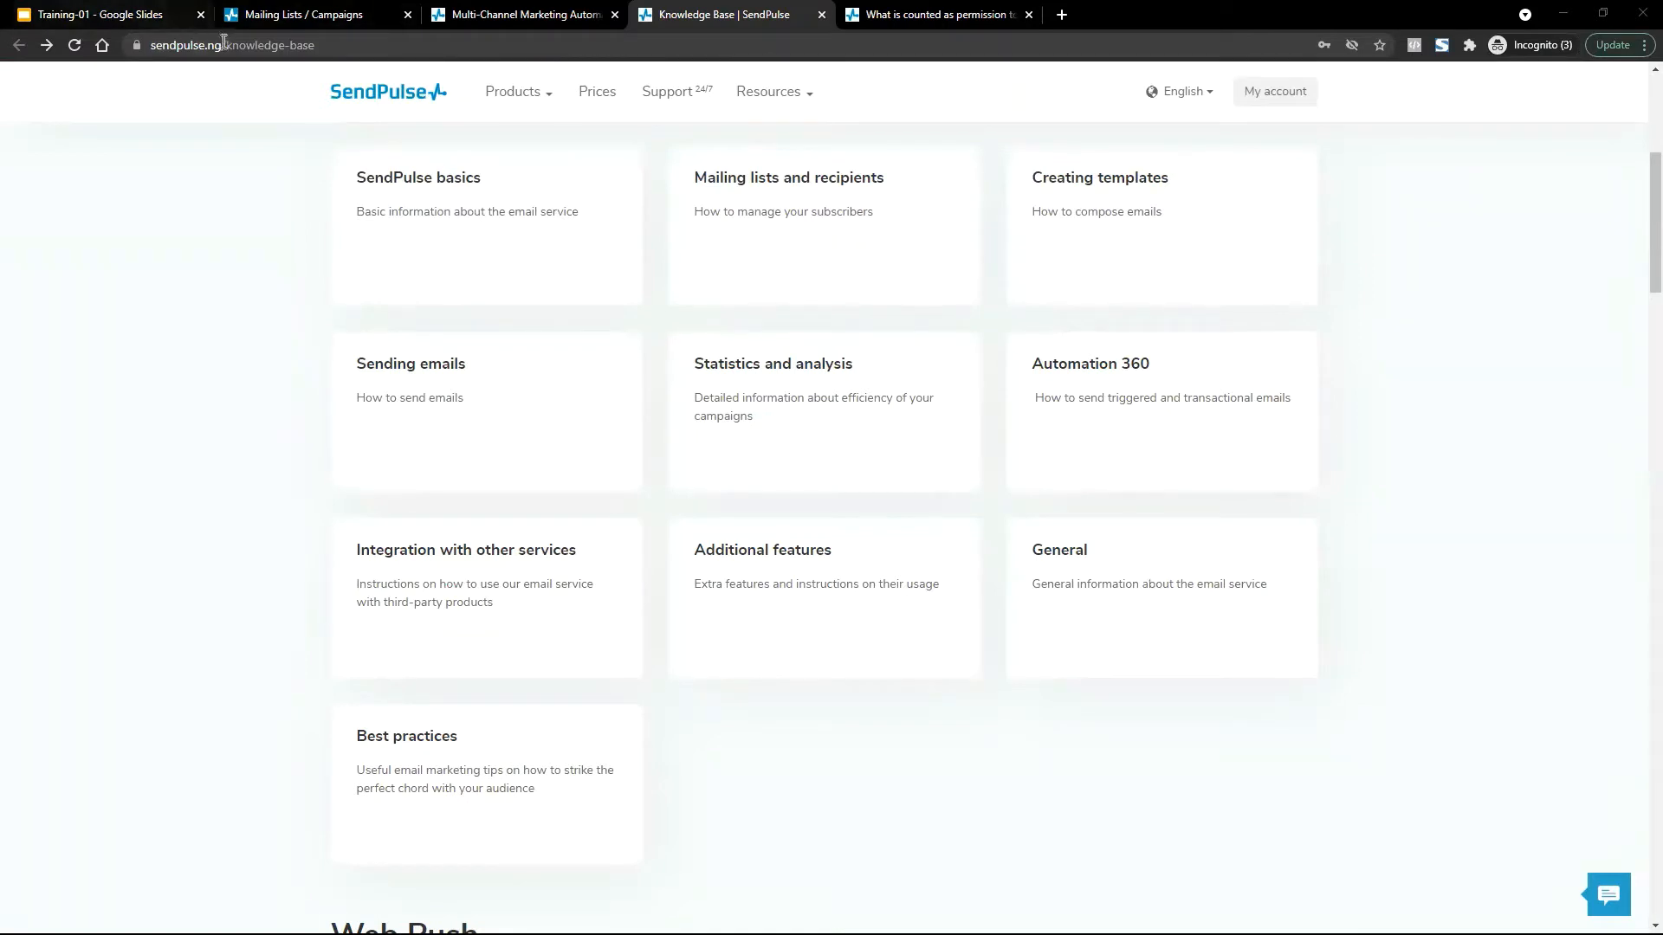
{"action": "mouse_move", "coordinate": [791, 99]}
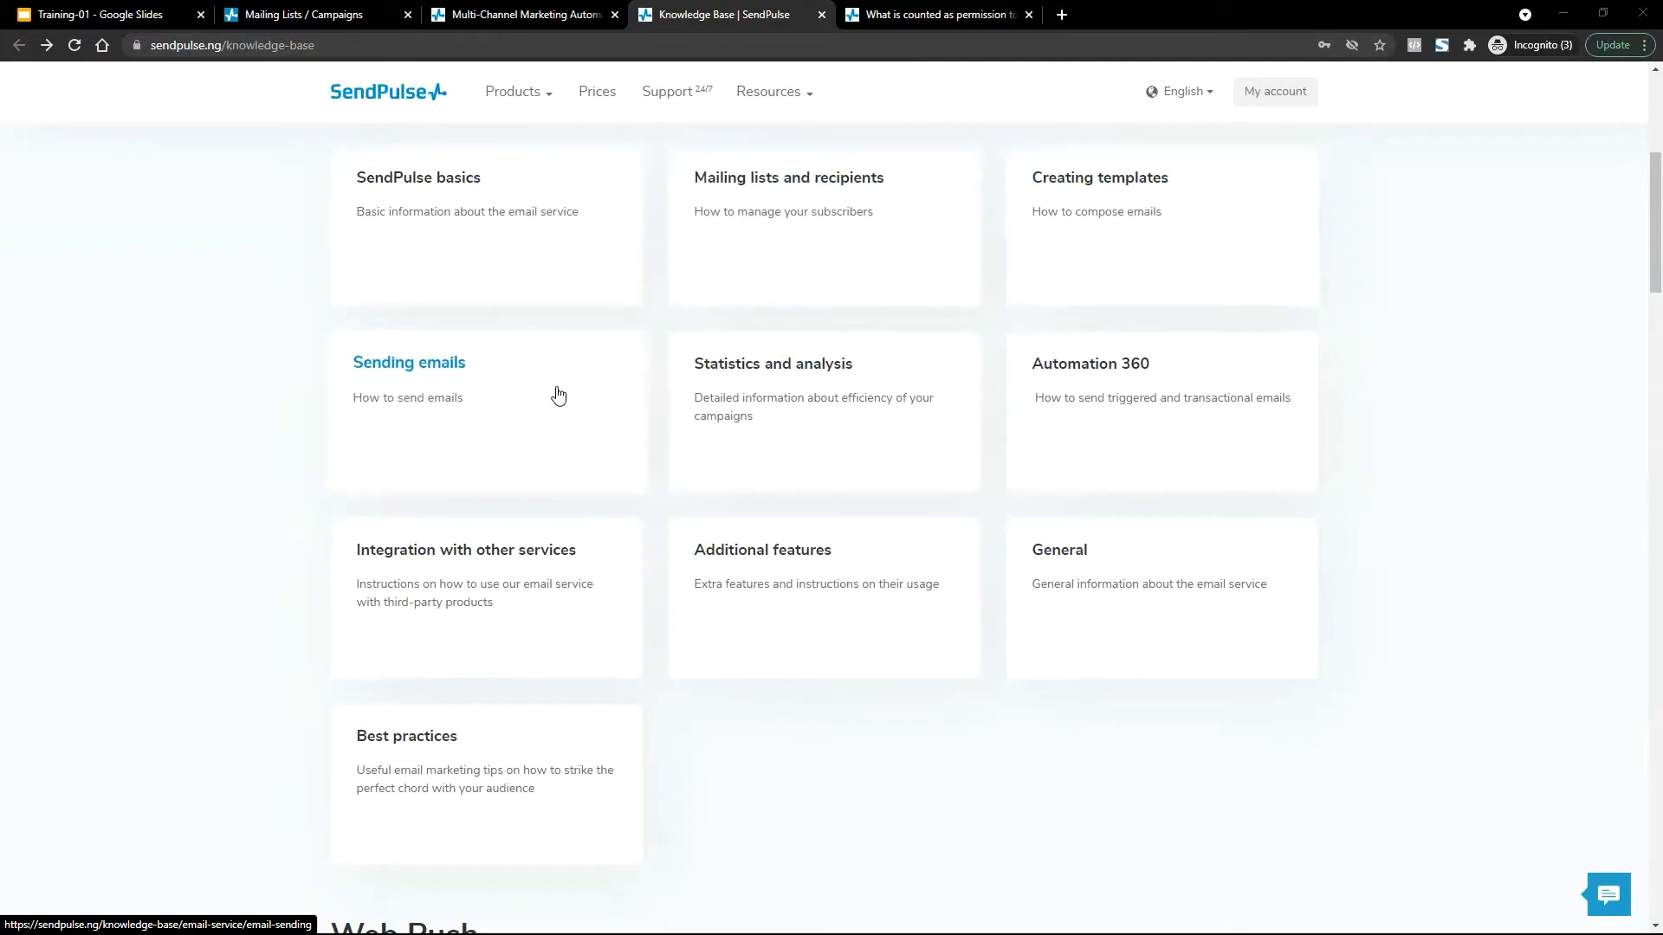
{"action": "left_click", "coordinate": [953, 7]}
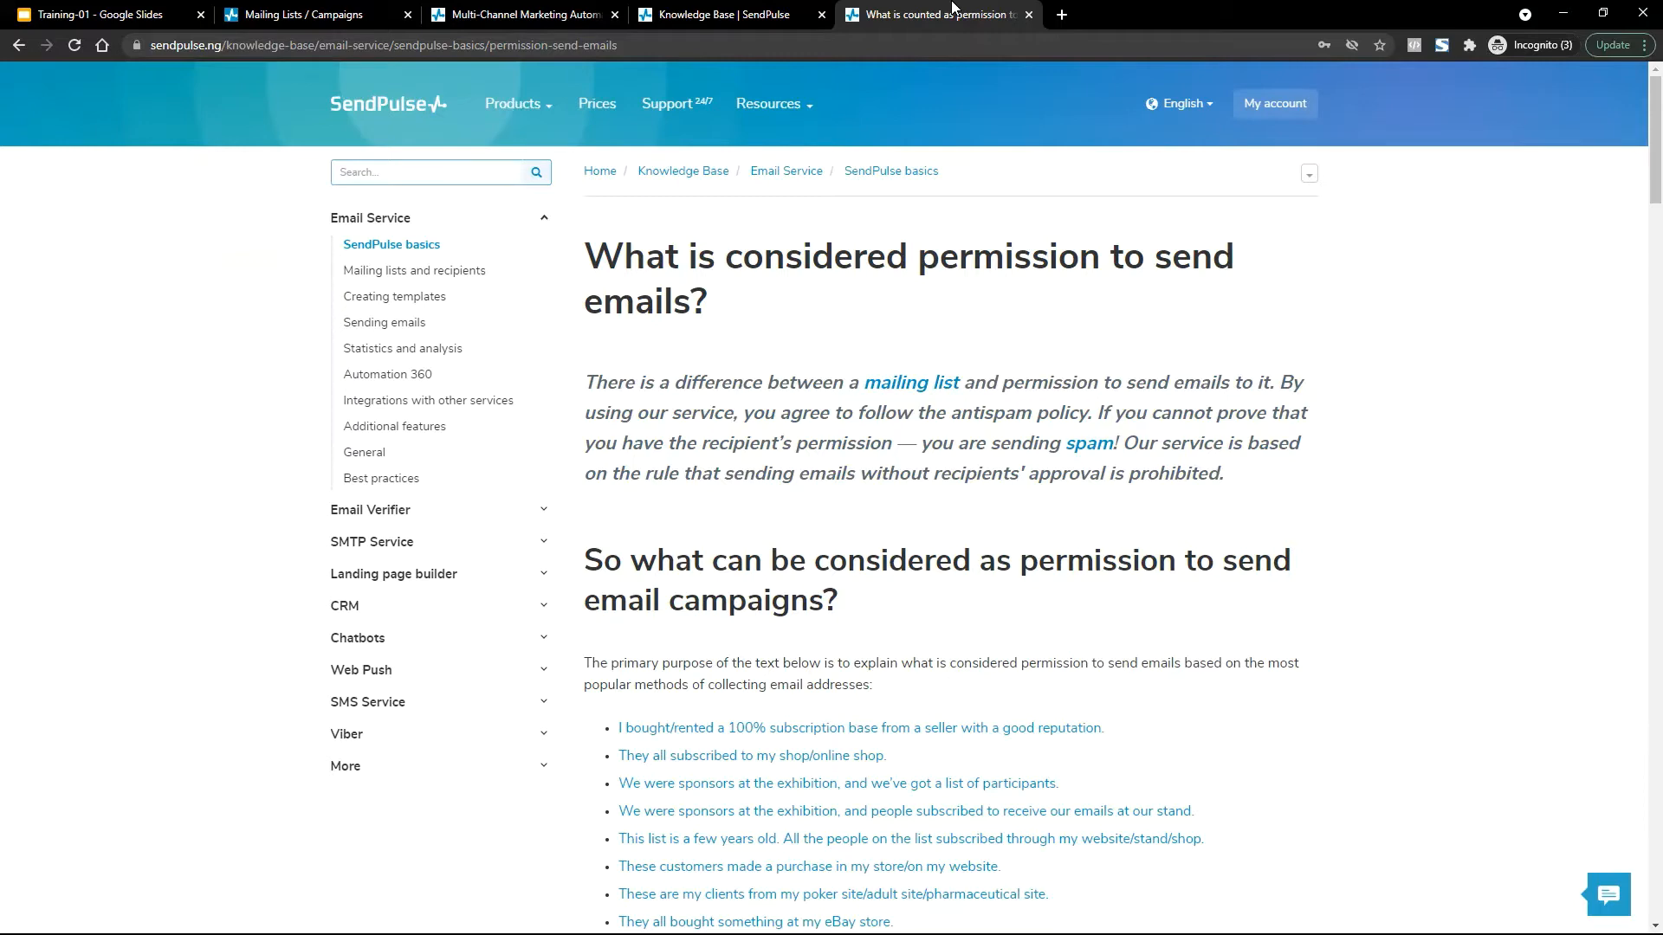
Show slide 8, Email Laws and Policies, in the Training-01 deck.
{"action": "left_click", "coordinate": [78, 14]}
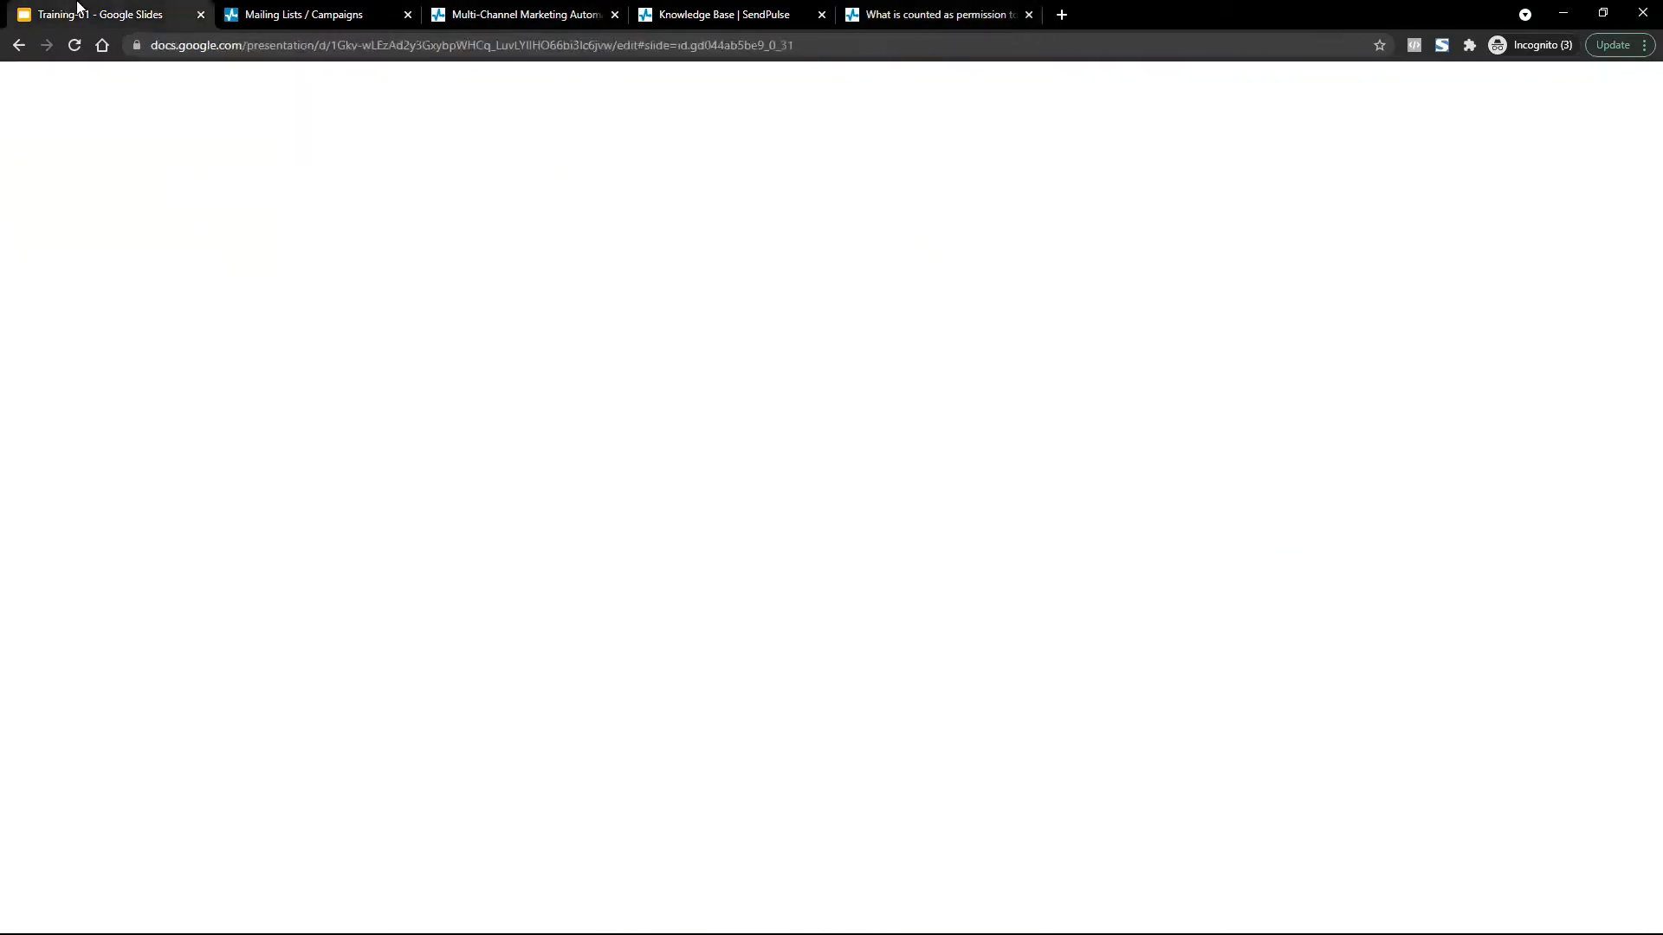
{"action": "scroll", "coordinate": [109, 416], "scroll_direction": "up", "scroll_amount": 2}
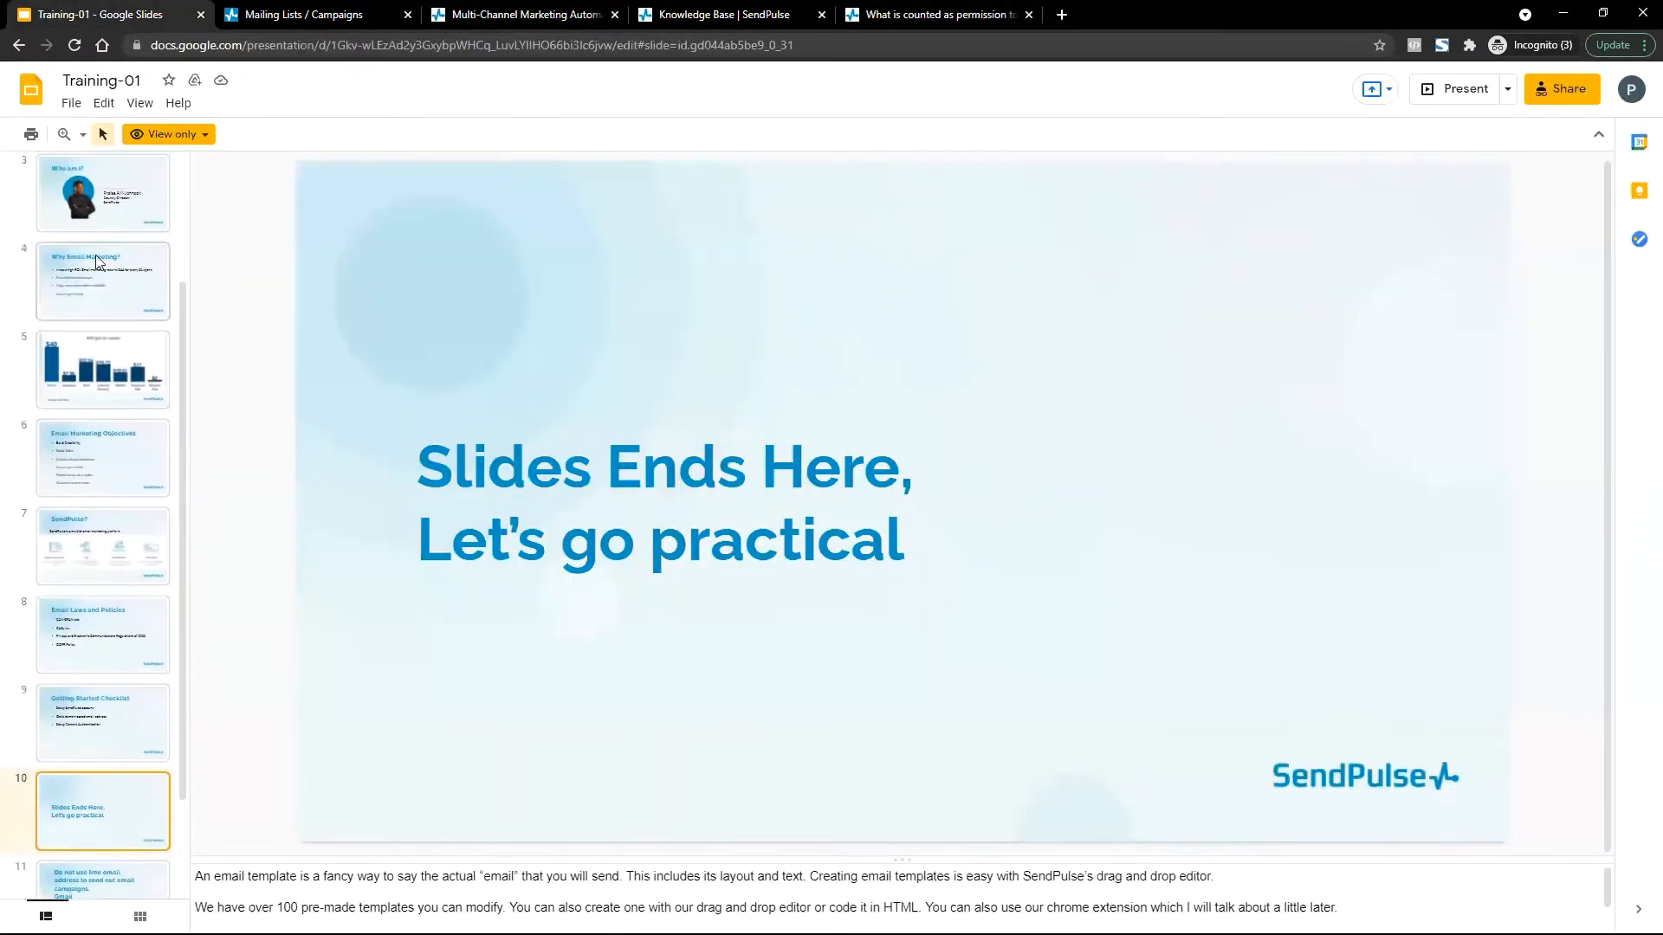
{"action": "scroll", "coordinate": [100, 319], "scroll_direction": "up", "scroll_amount": 1}
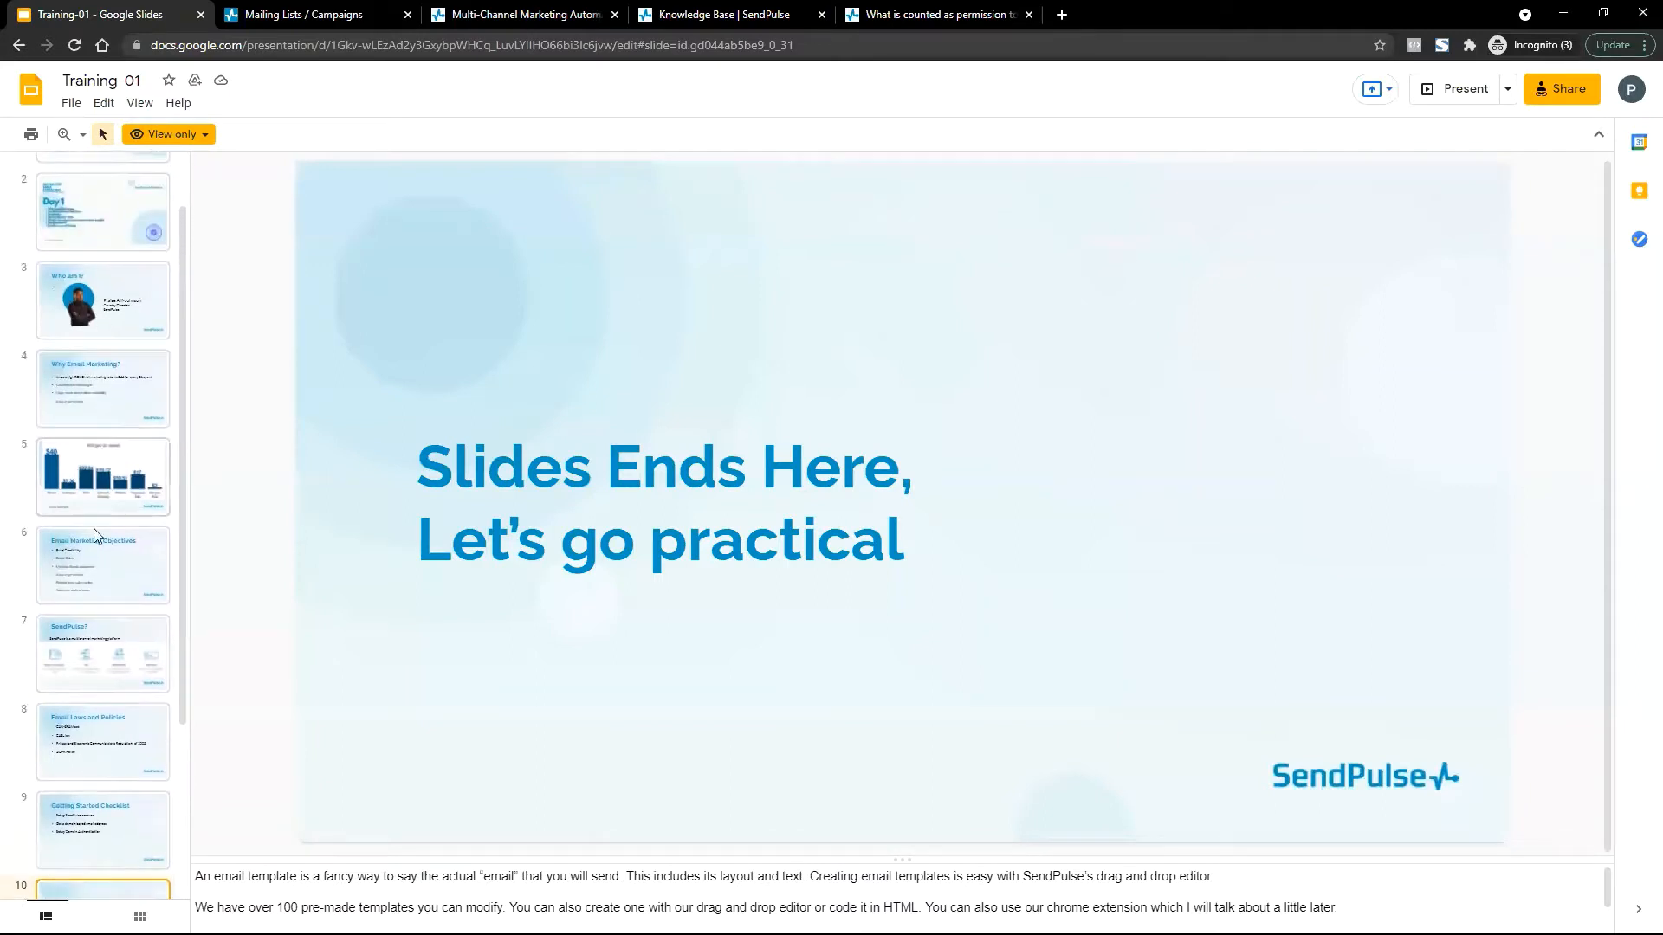
{"action": "left_click", "coordinate": [104, 722]}
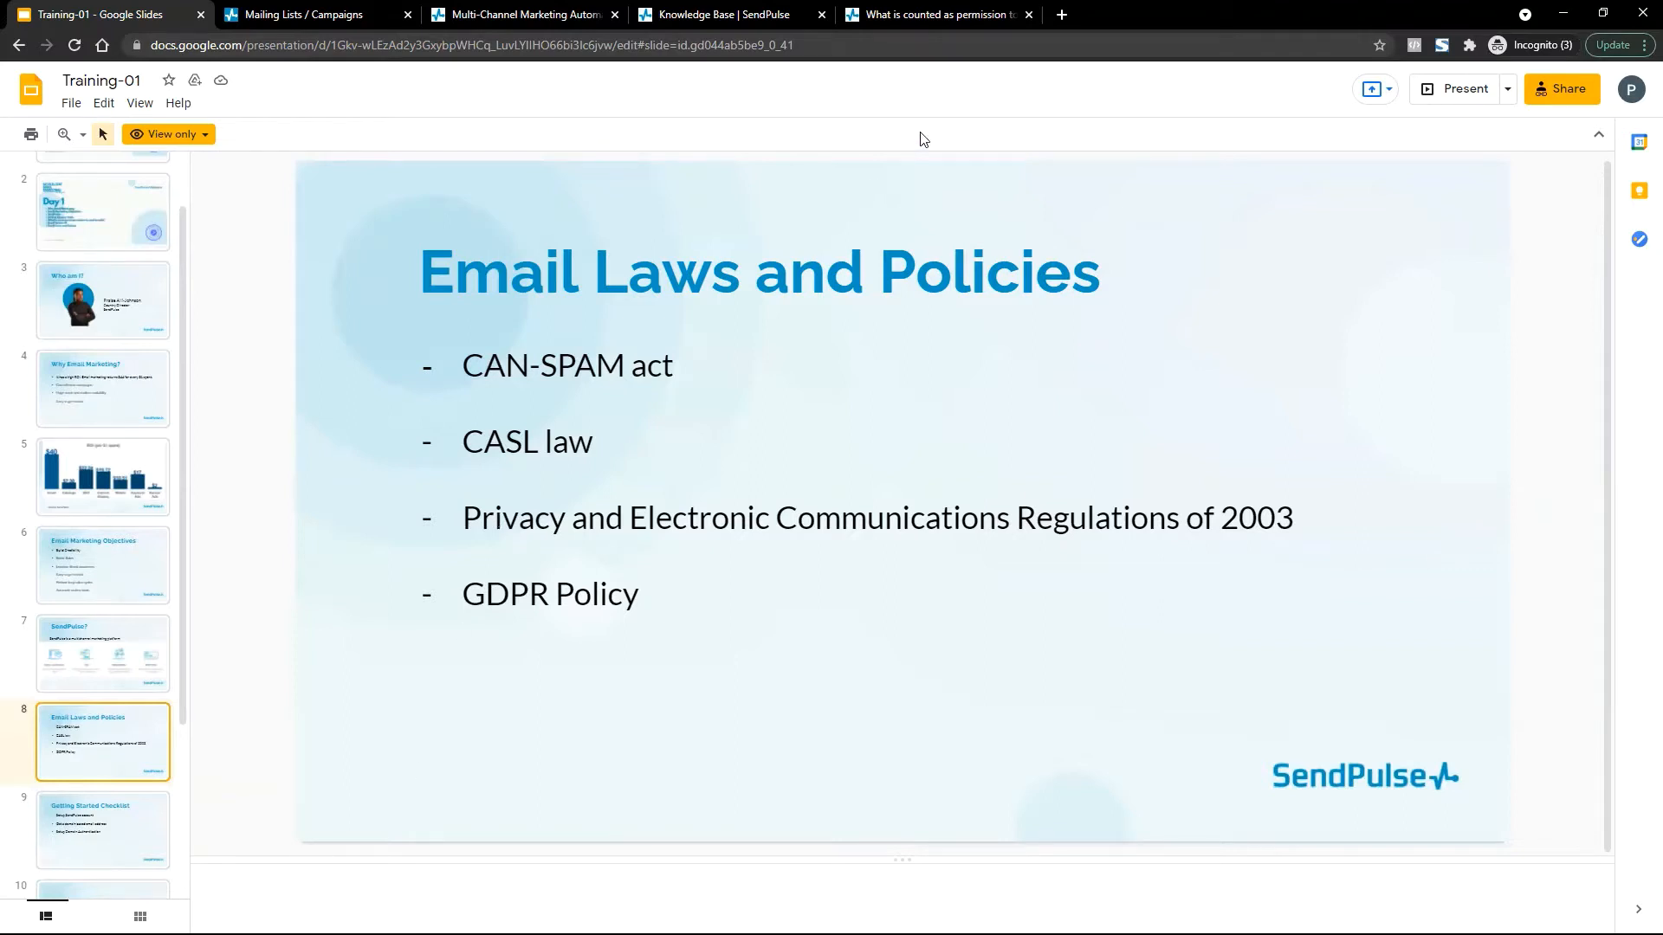
Search 'can spam act' in a new tab and open the CAN-SPAM Act of 2003 Wikipedia article.
{"action": "key", "text": "ctrl+t"}
{"action": "type", "text": "can "}
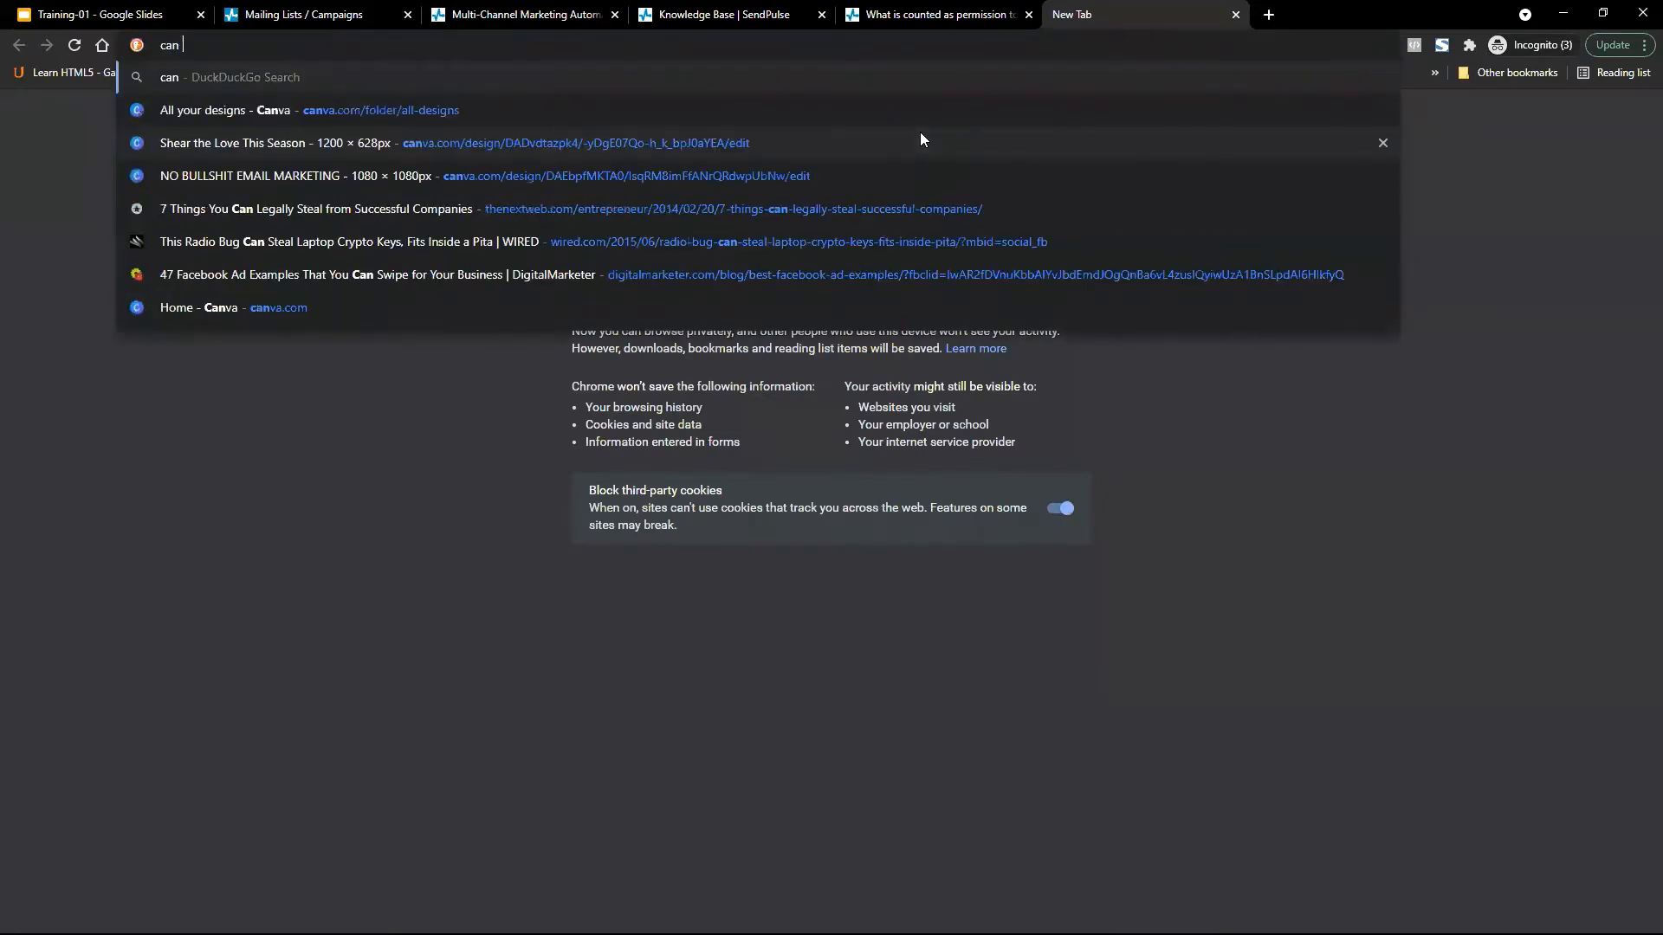
{"action": "type", "text": "spam act"}
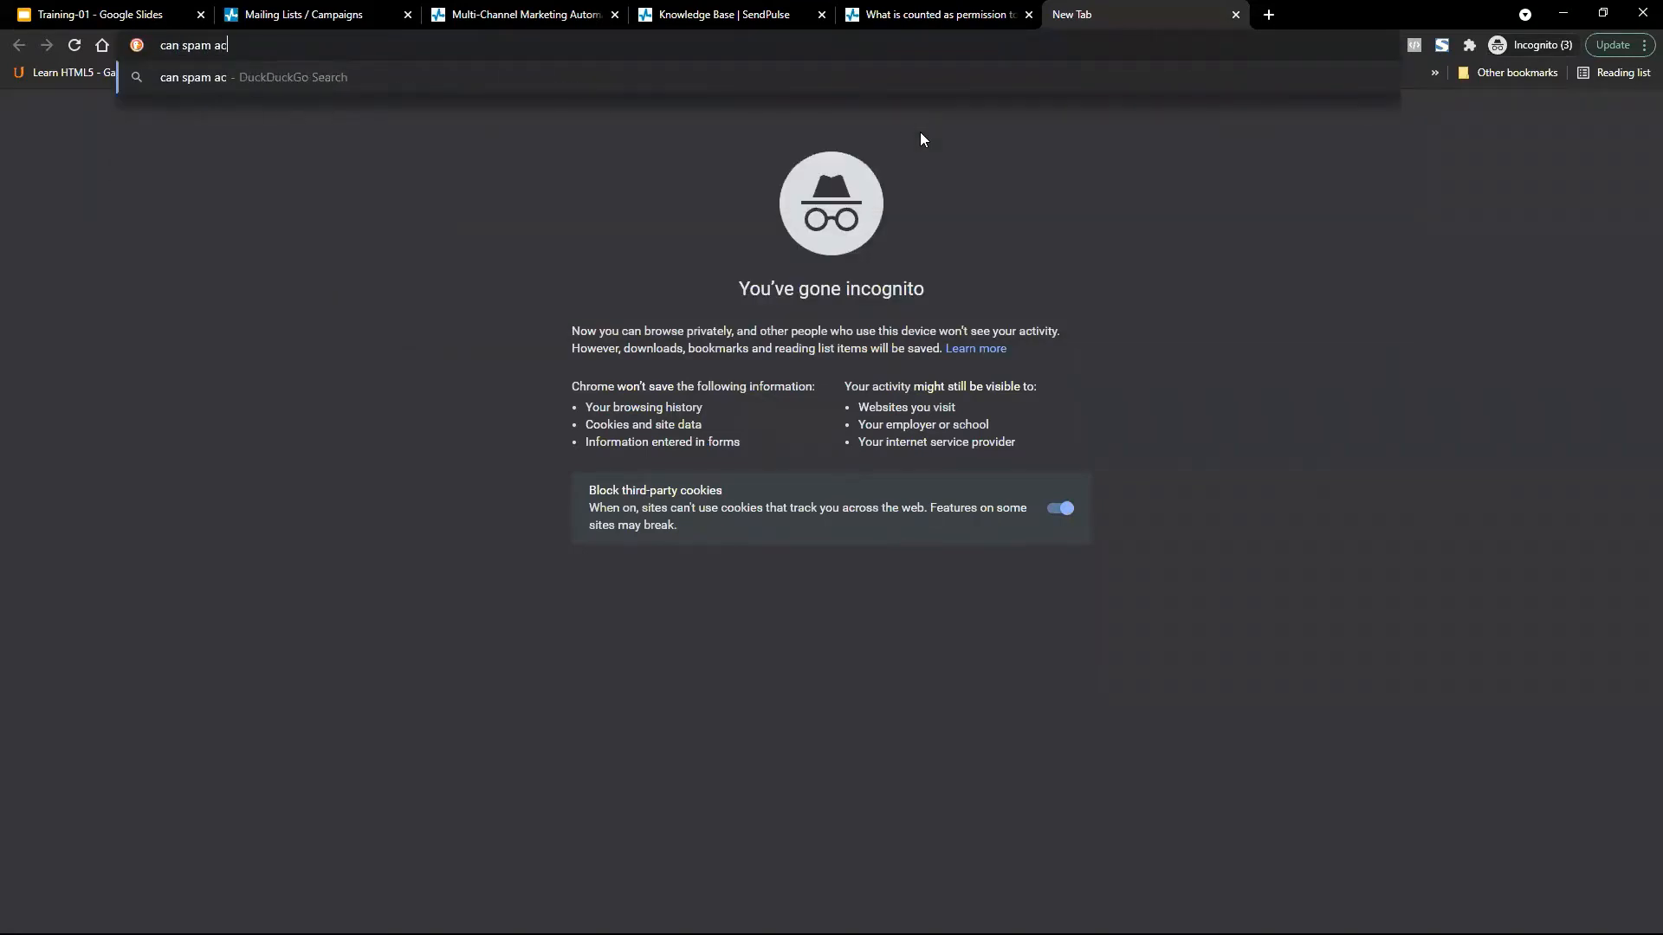
{"action": "key", "text": "Return"}
{"action": "left_click", "coordinate": [917, 7]}
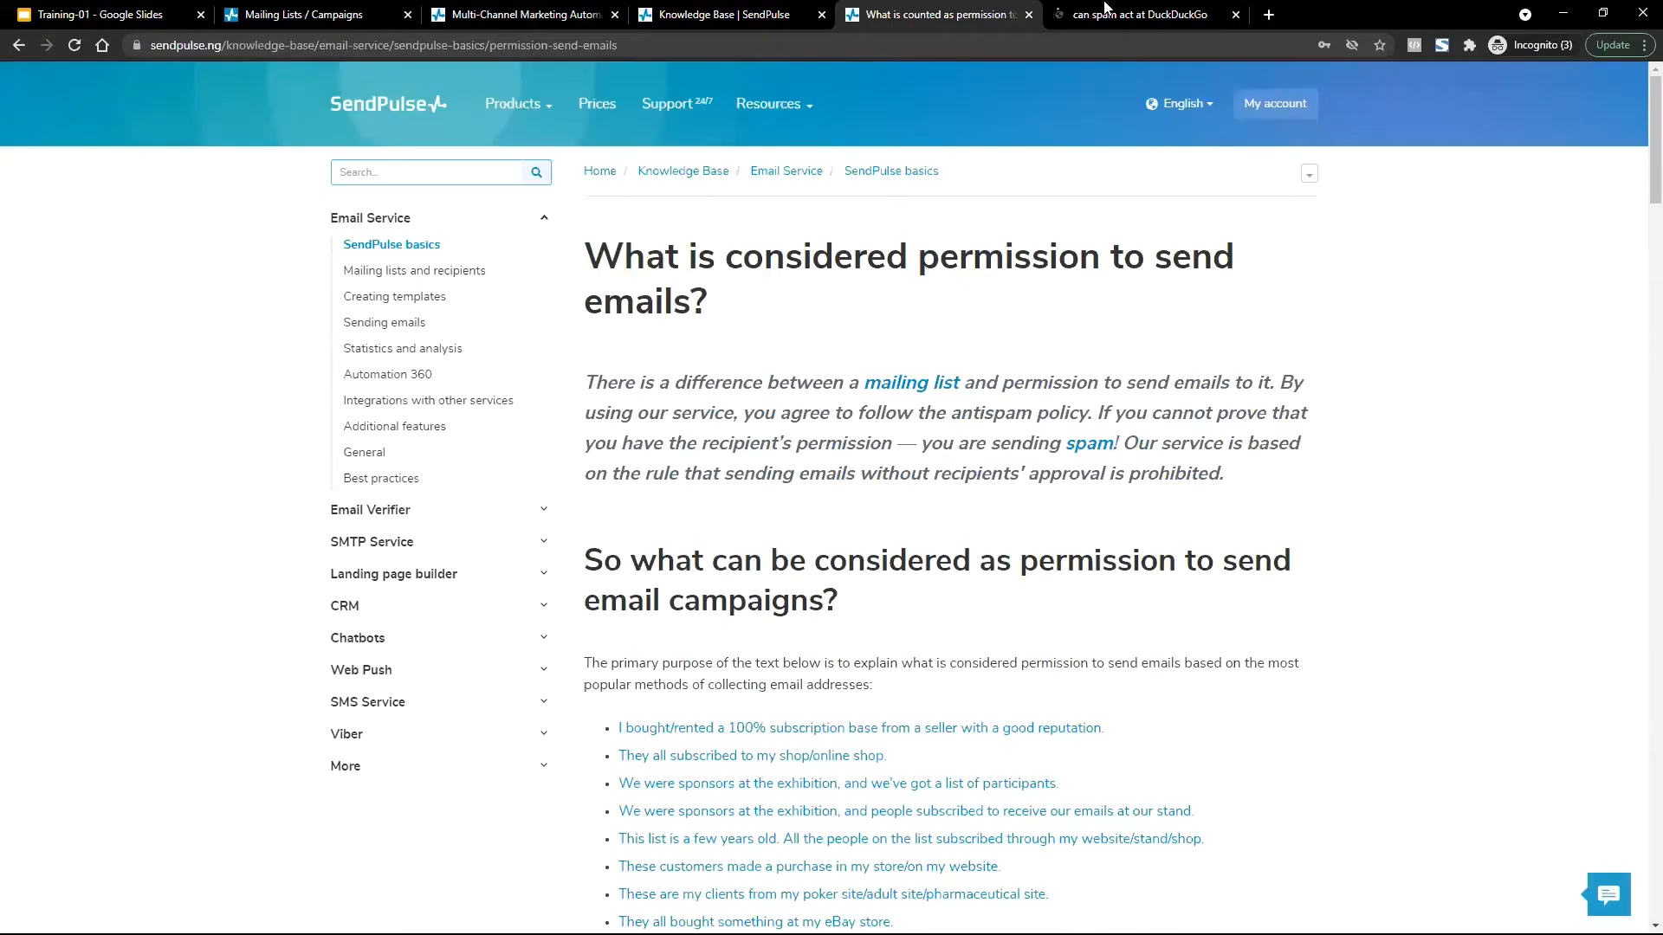
{"action": "scroll", "coordinate": [998, 387], "scroll_direction": "down", "scroll_amount": 1}
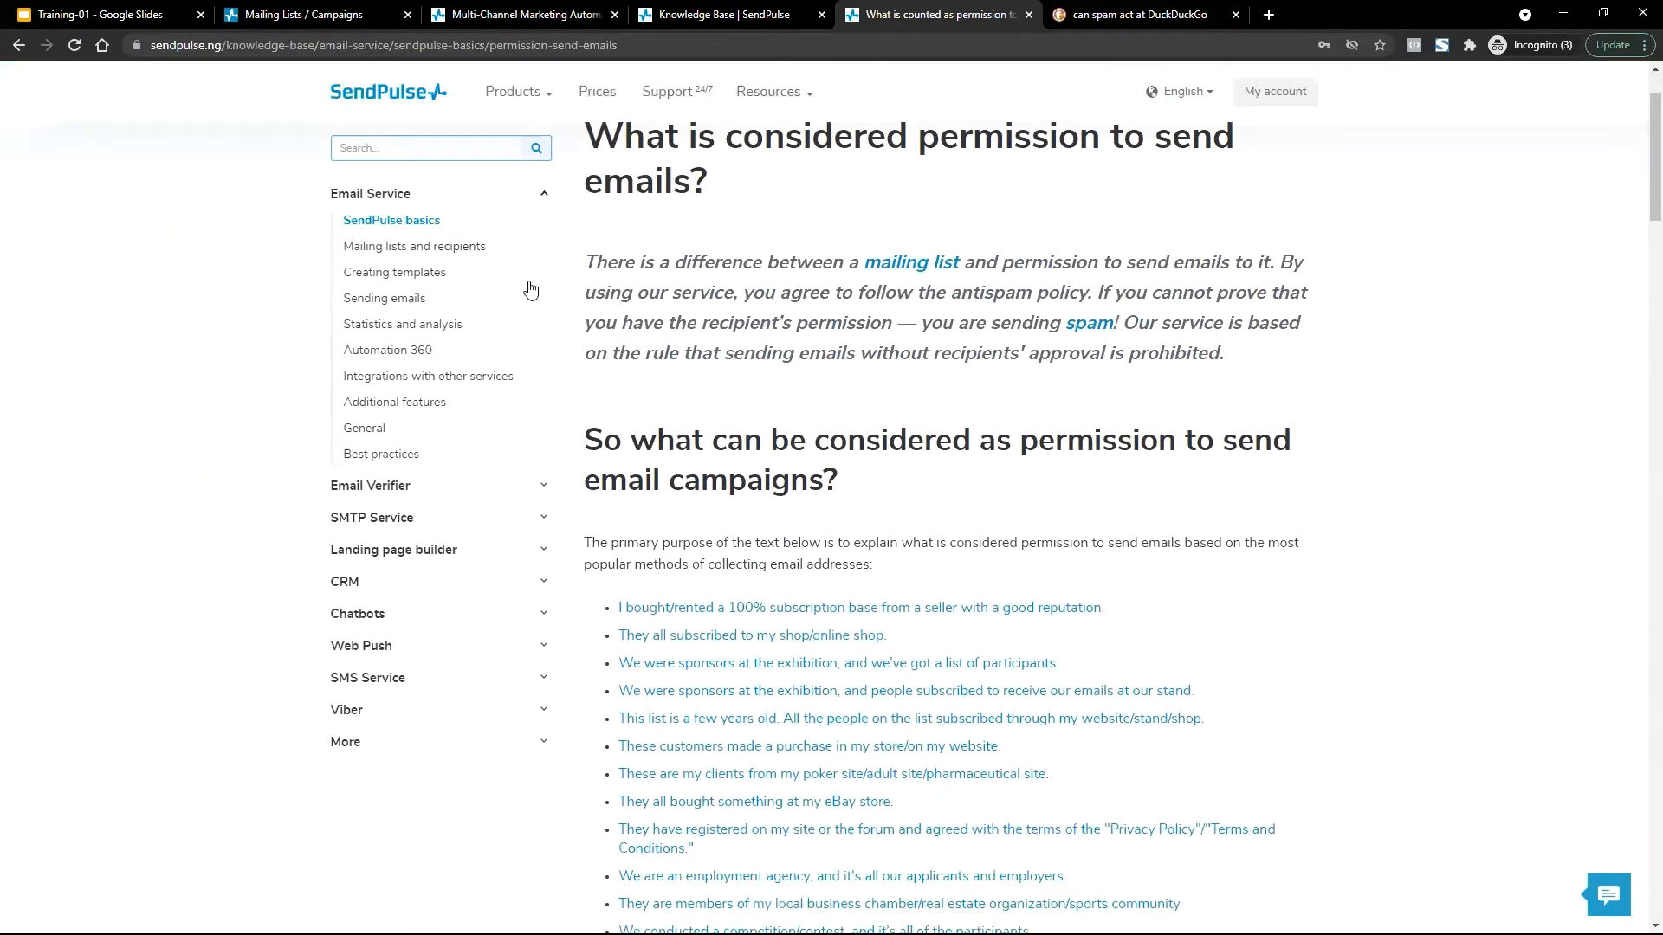
{"action": "left_click", "coordinate": [1171, 13]}
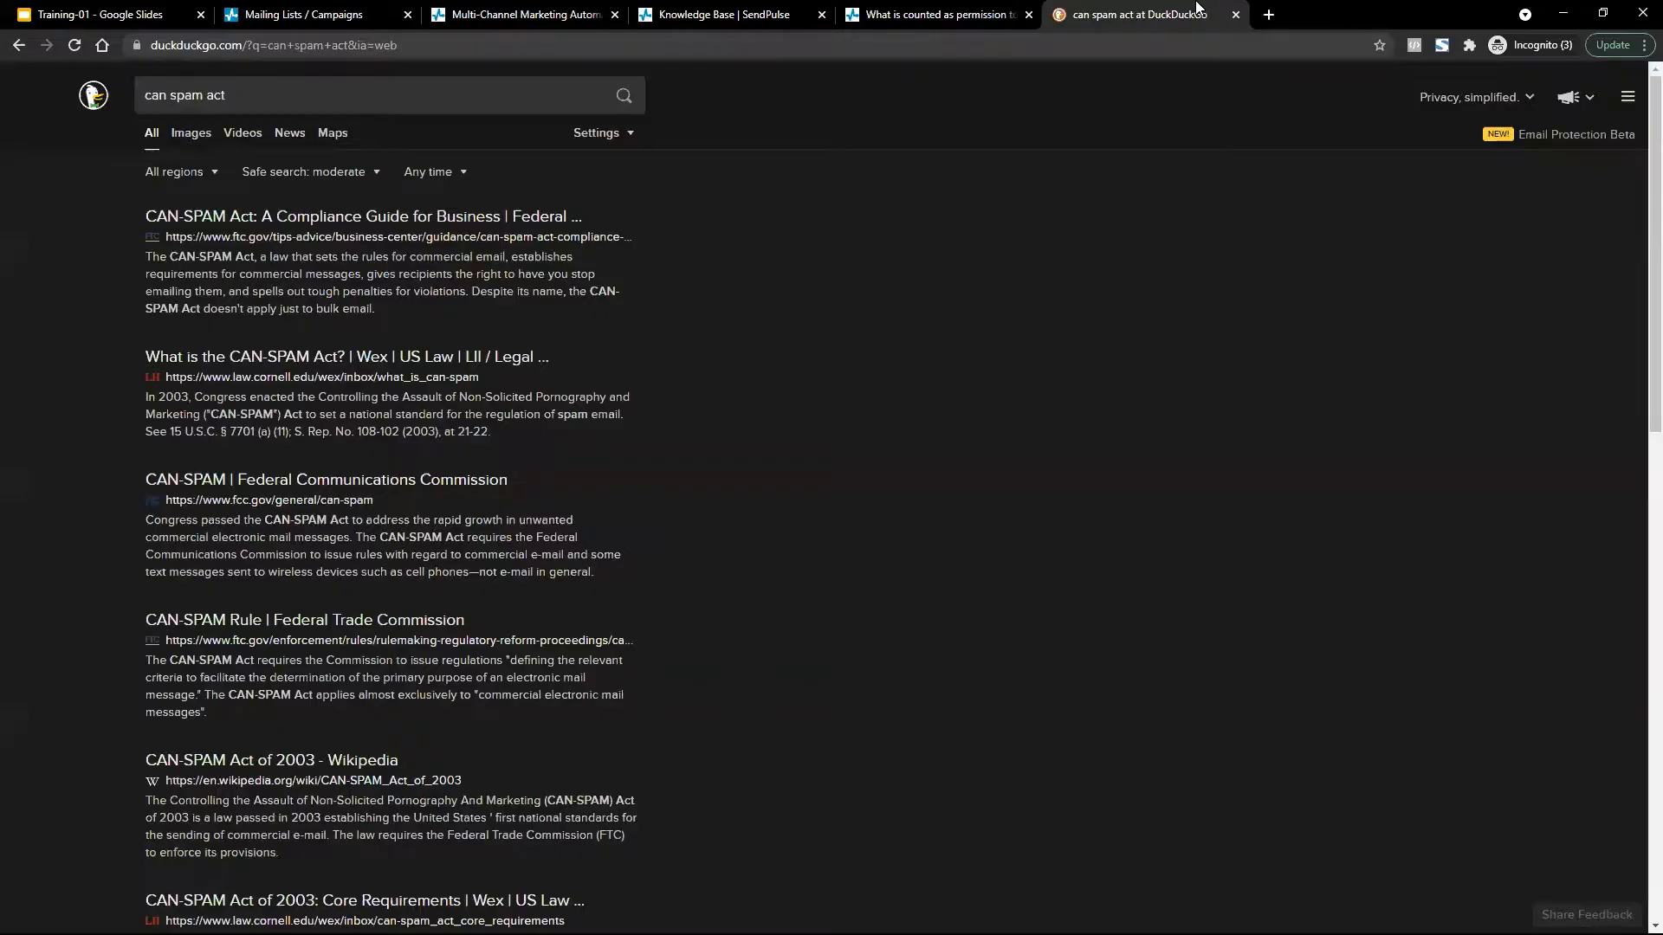
{"action": "left_click", "coordinate": [279, 767]}
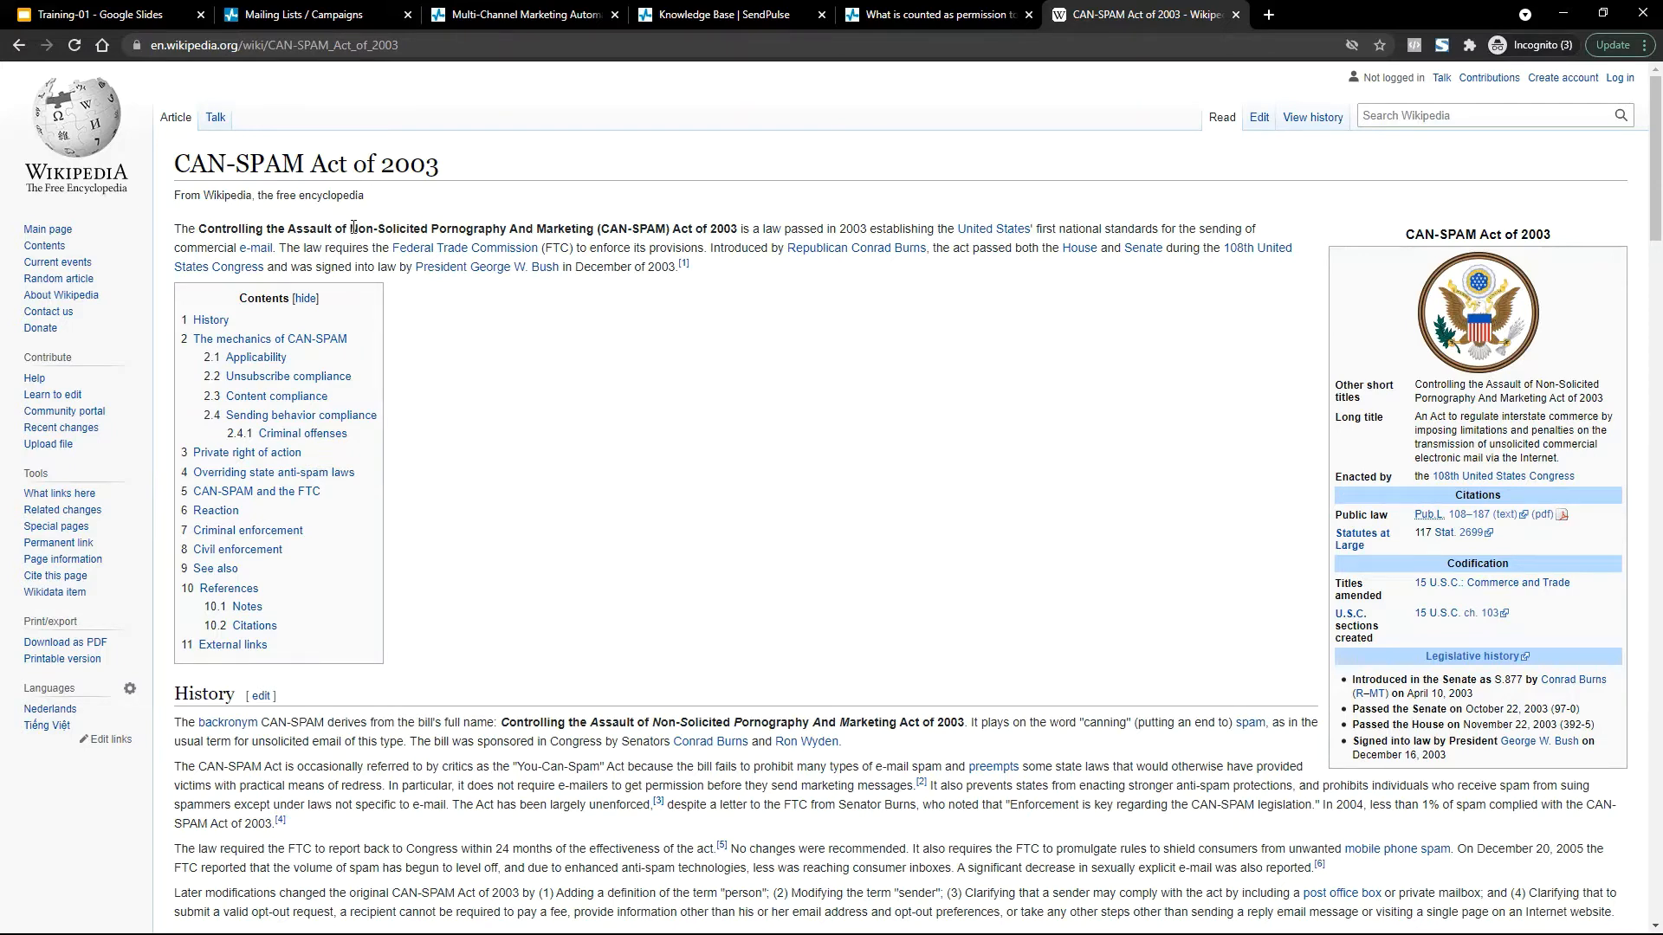
Skim the CAN-SPAM Act article through its History and The mechanics of CAN-SPAM sections.
{"action": "left_click_drag", "start_coordinate": [353, 227], "coordinate": [429, 224]}
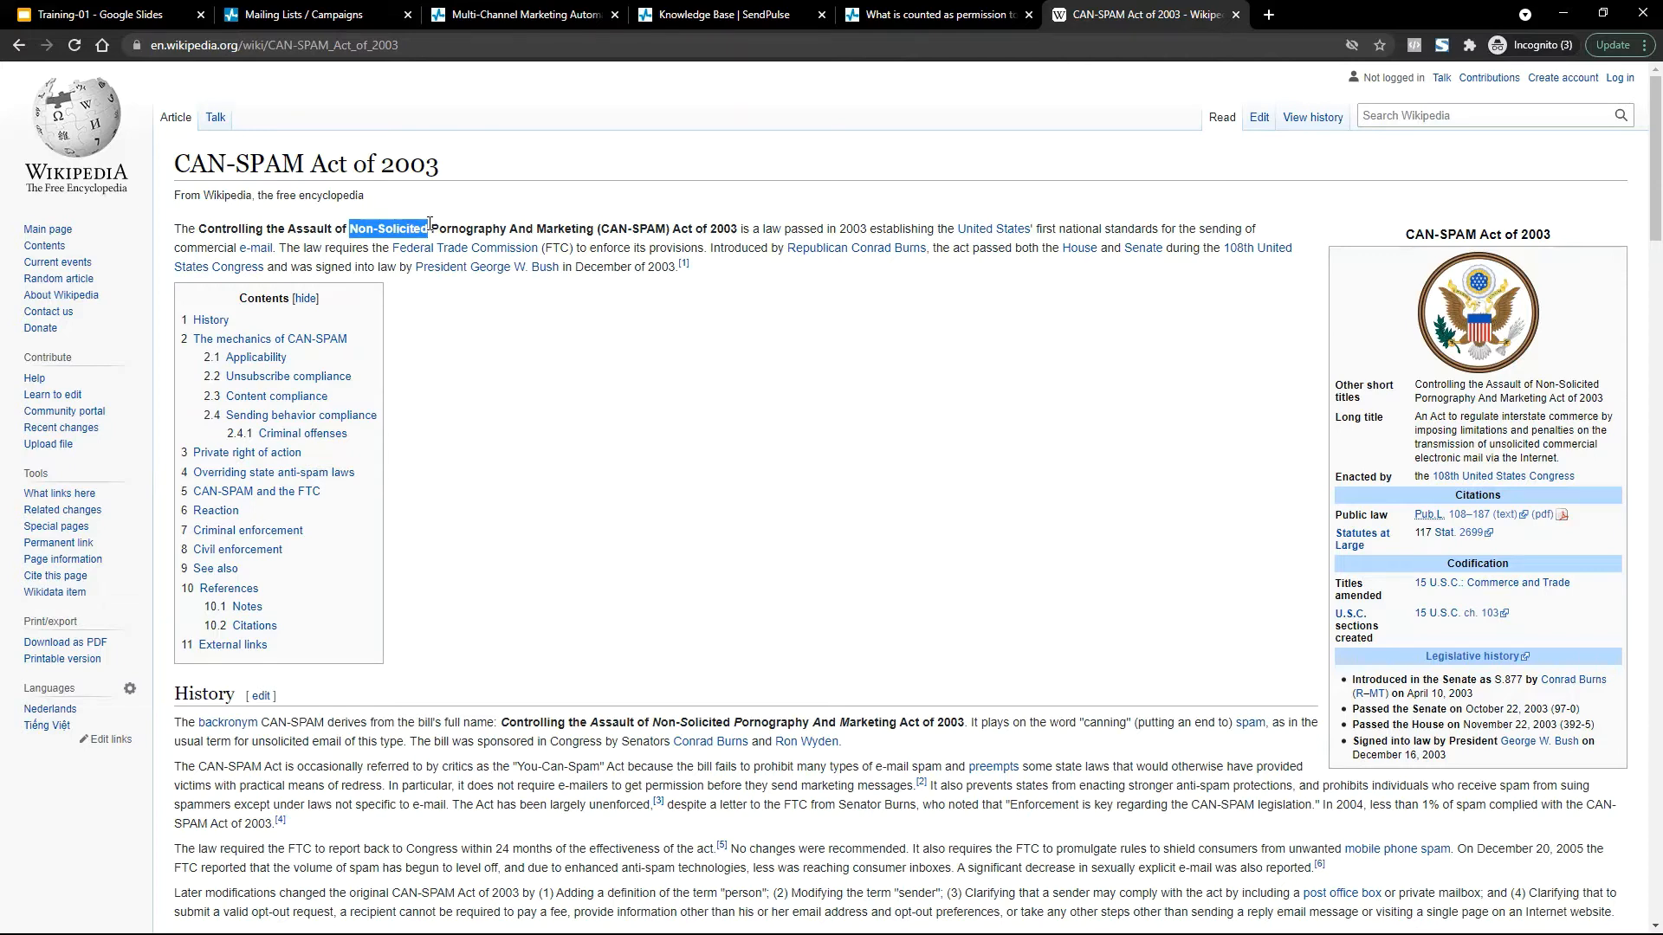
{"action": "left_click", "coordinate": [678, 350]}
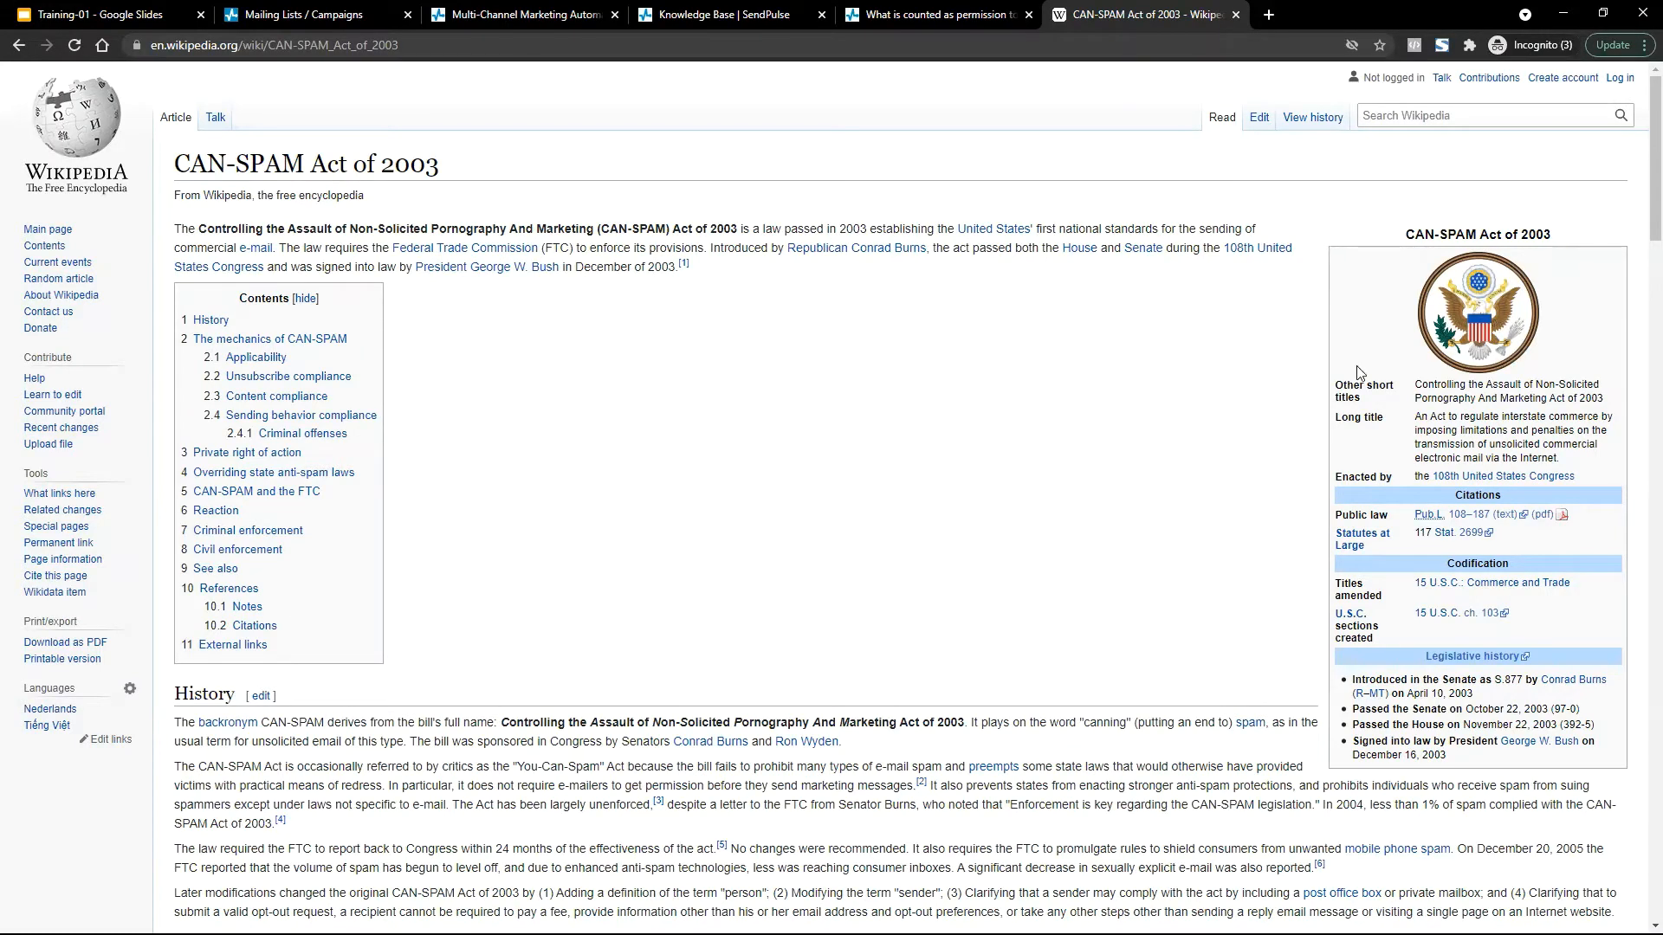
{"action": "scroll", "coordinate": [1639, 164], "scroll_direction": "down", "scroll_amount": 1}
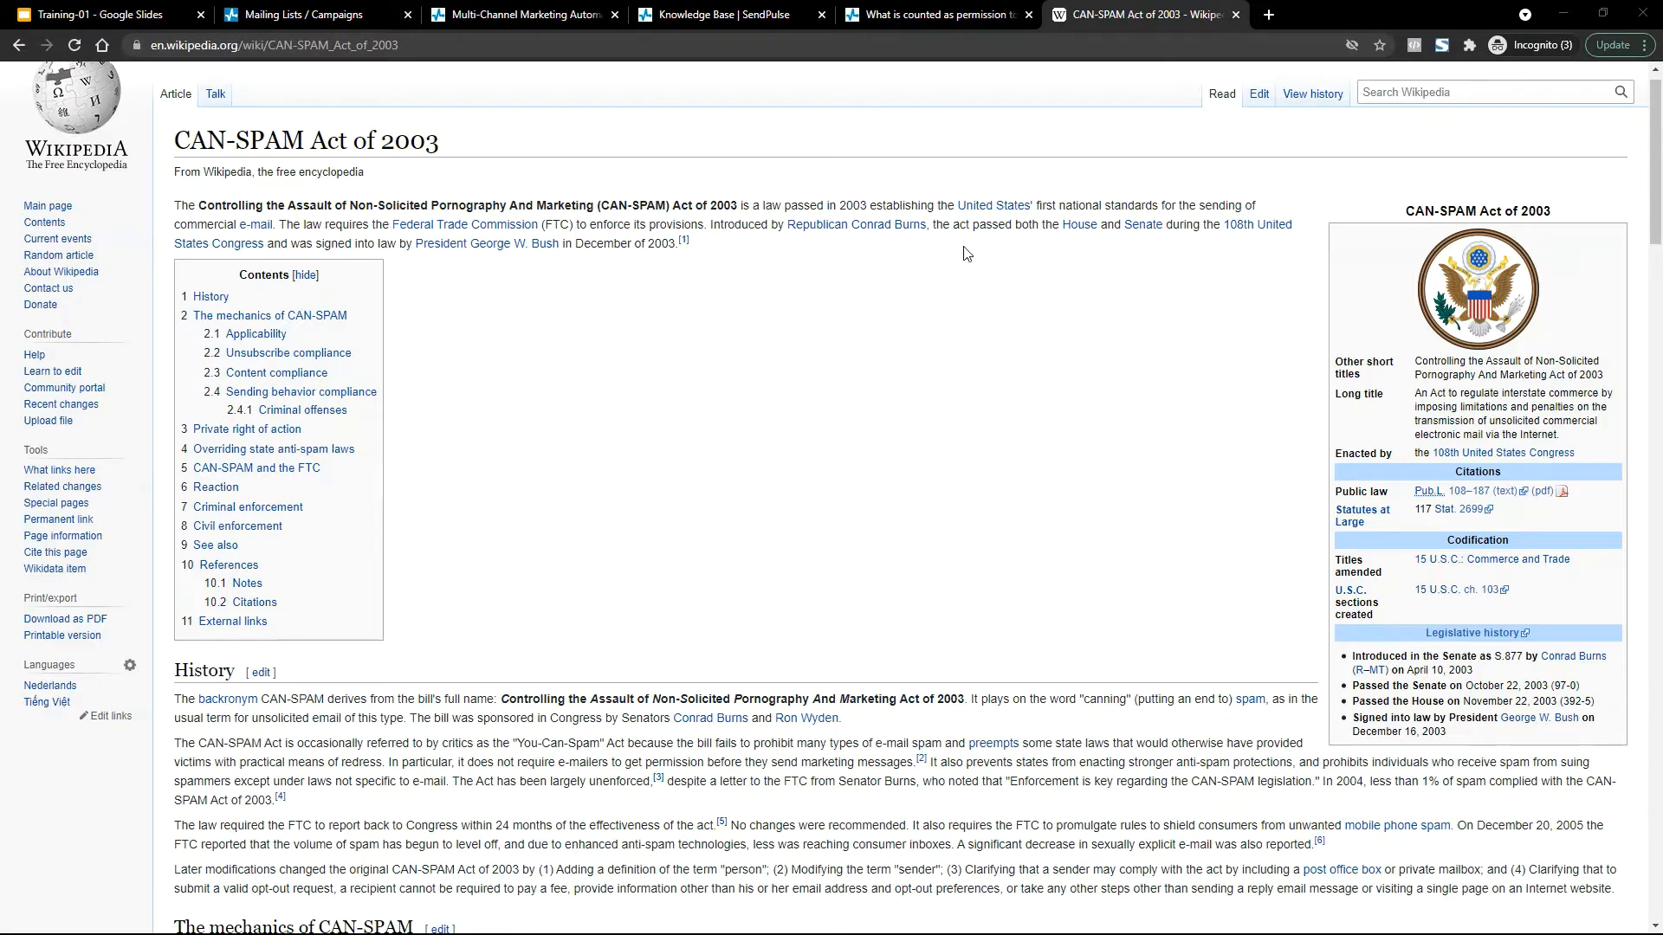
{"action": "left_click", "coordinate": [143, 12]}
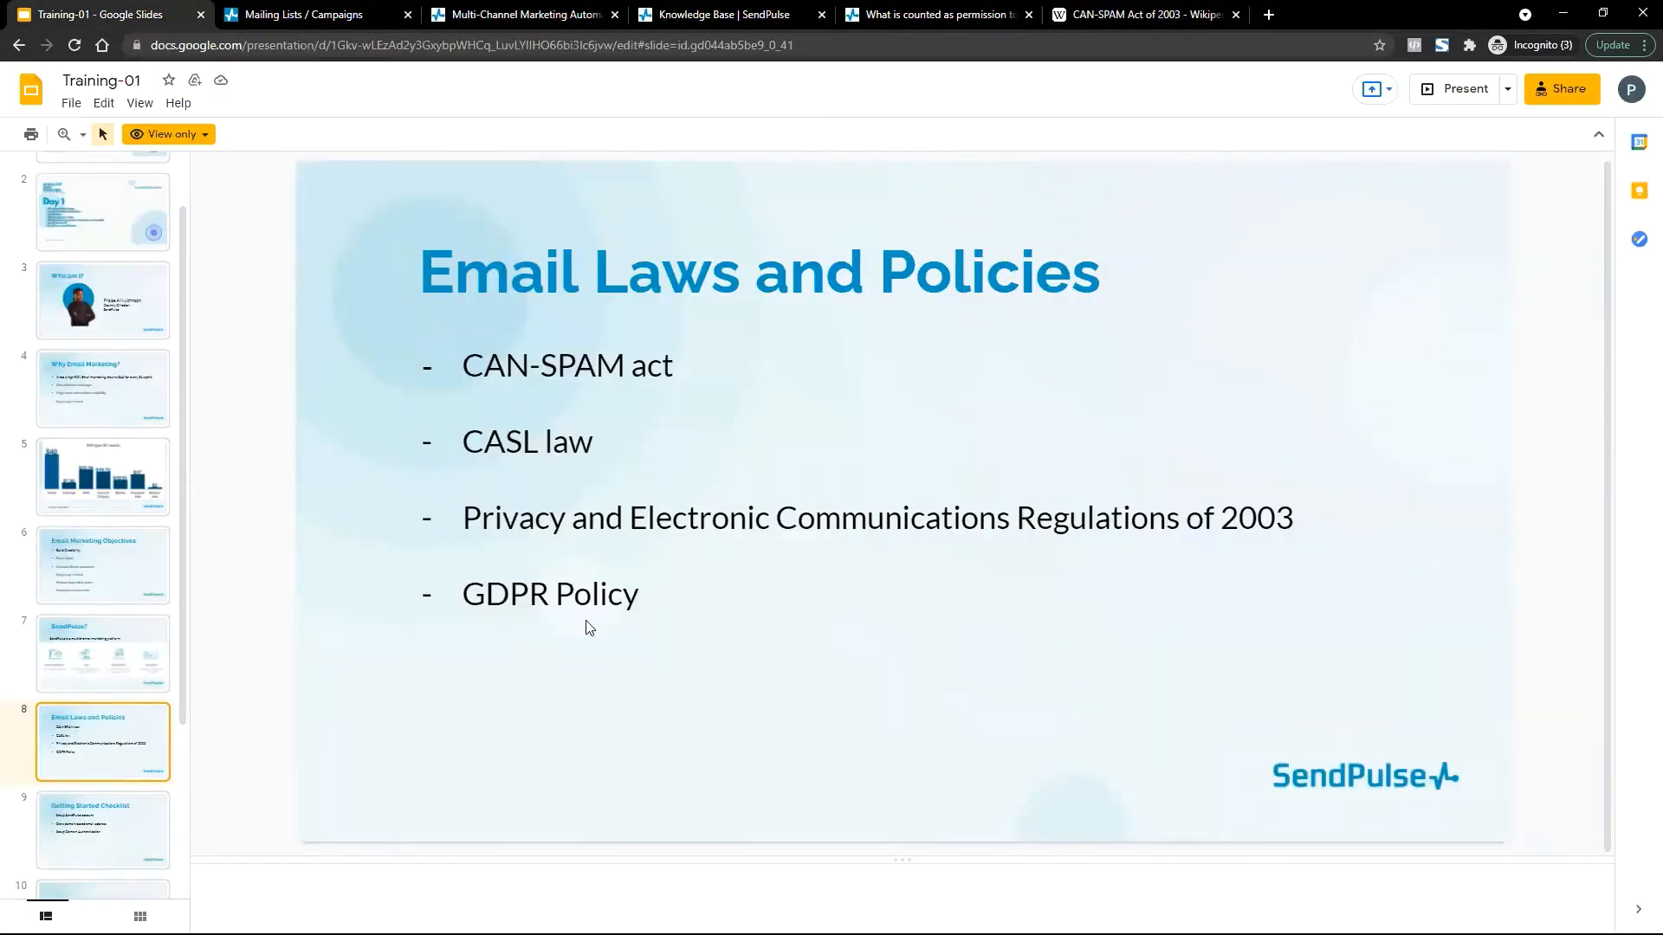
{"action": "left_click", "coordinate": [1089, 9]}
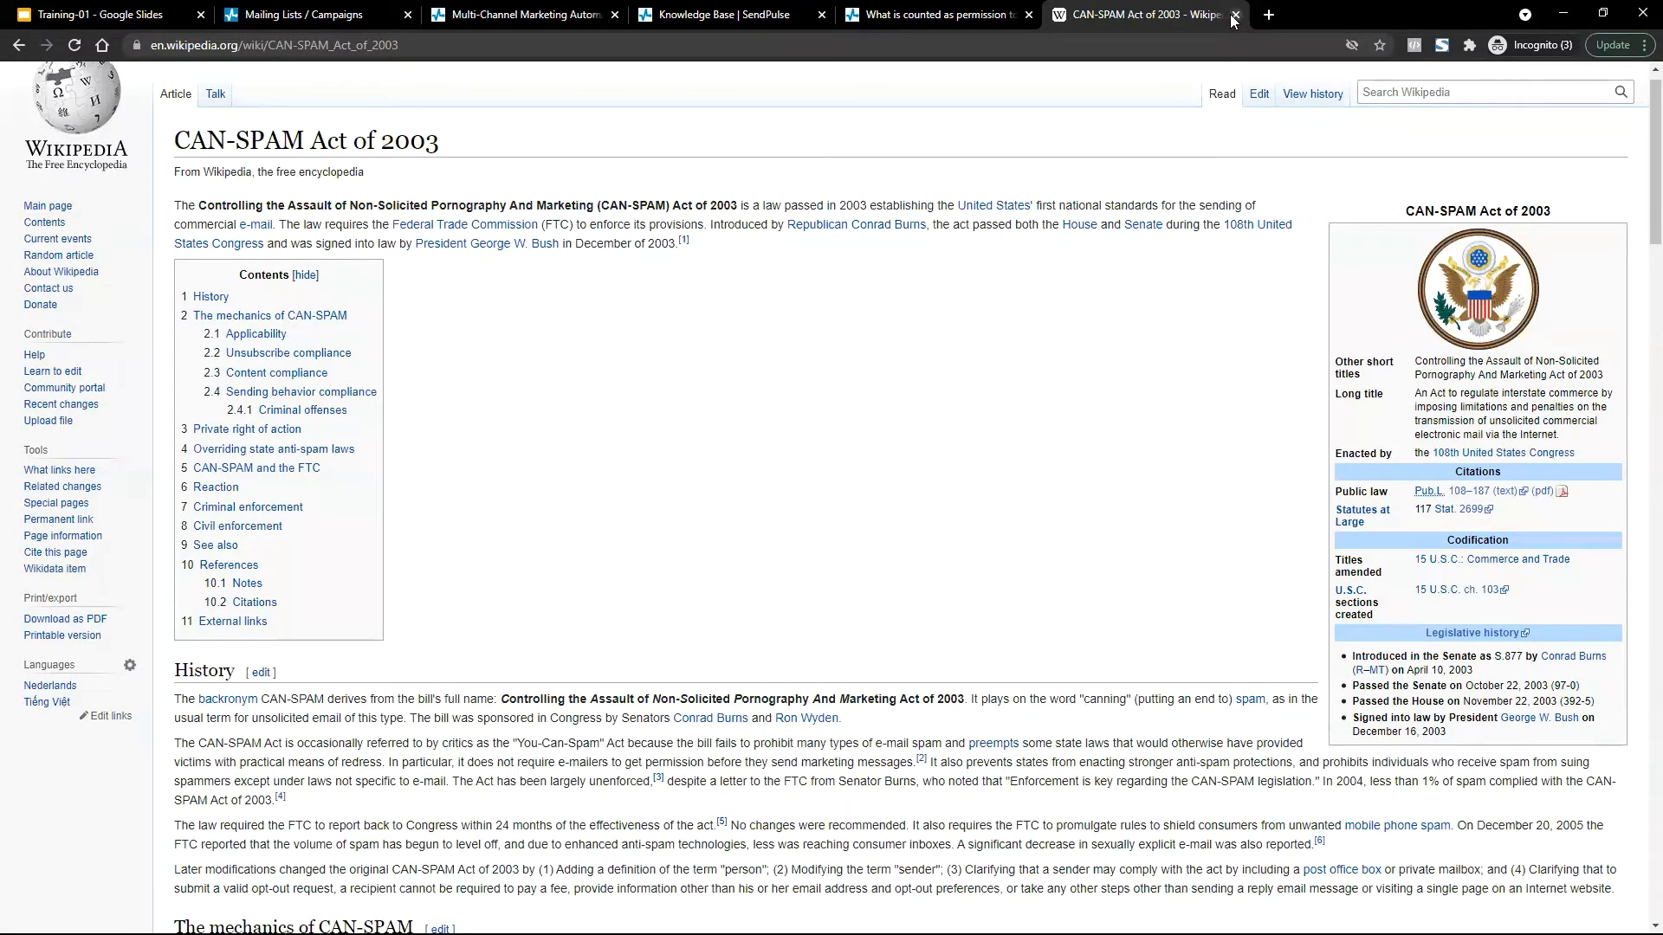
{"action": "scroll", "coordinate": [788, 398], "scroll_direction": "down", "scroll_amount": 3}
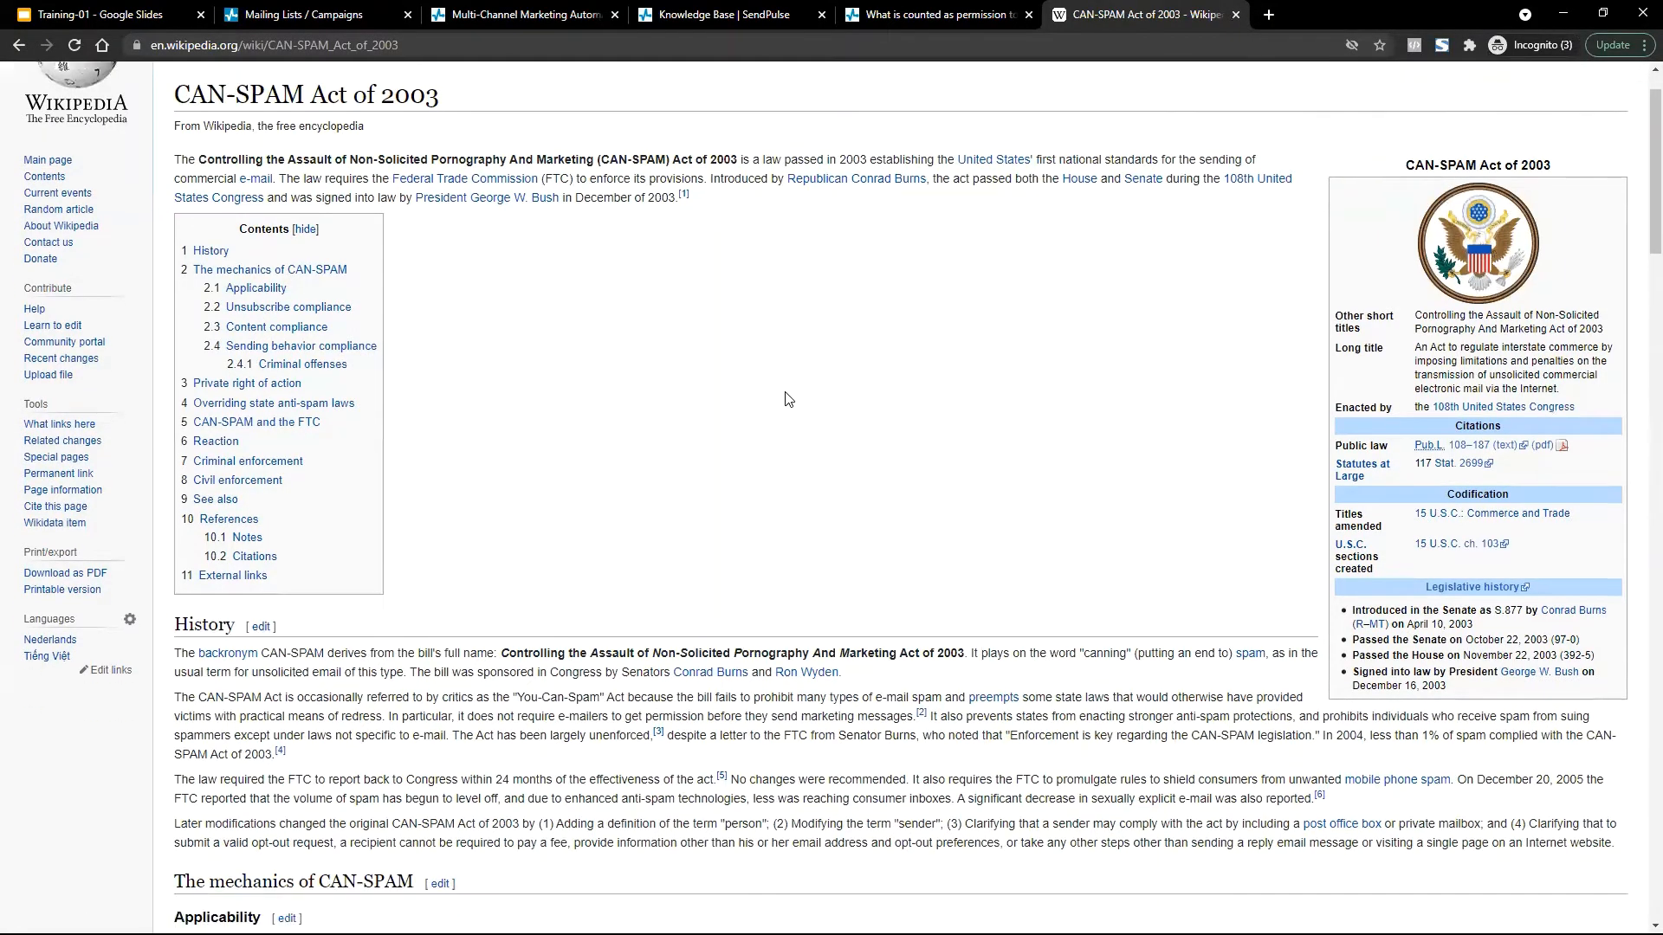
{"action": "scroll", "coordinate": [788, 398], "scroll_direction": "down", "scroll_amount": 3}
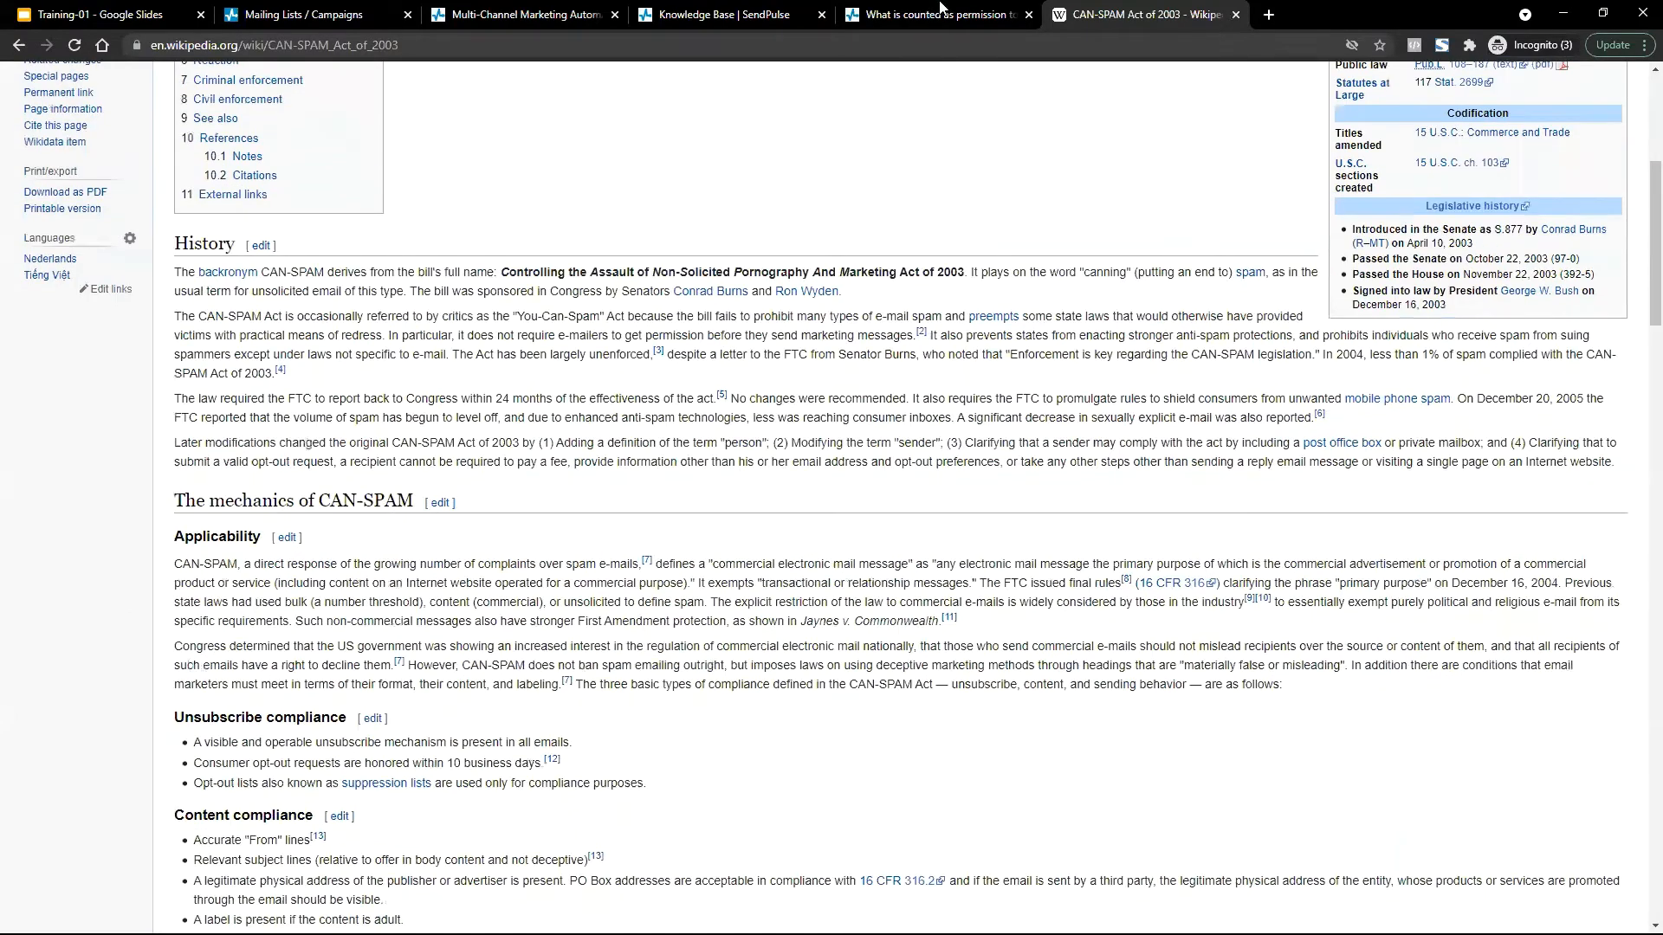
{"action": "key", "text": "ctrl+shift+Tab"}
Highlight the permission article's title and read down to the bought, rented or exhibition lists explanation.
{"action": "left_click_drag", "start_coordinate": [586, 237], "coordinate": [726, 295]}
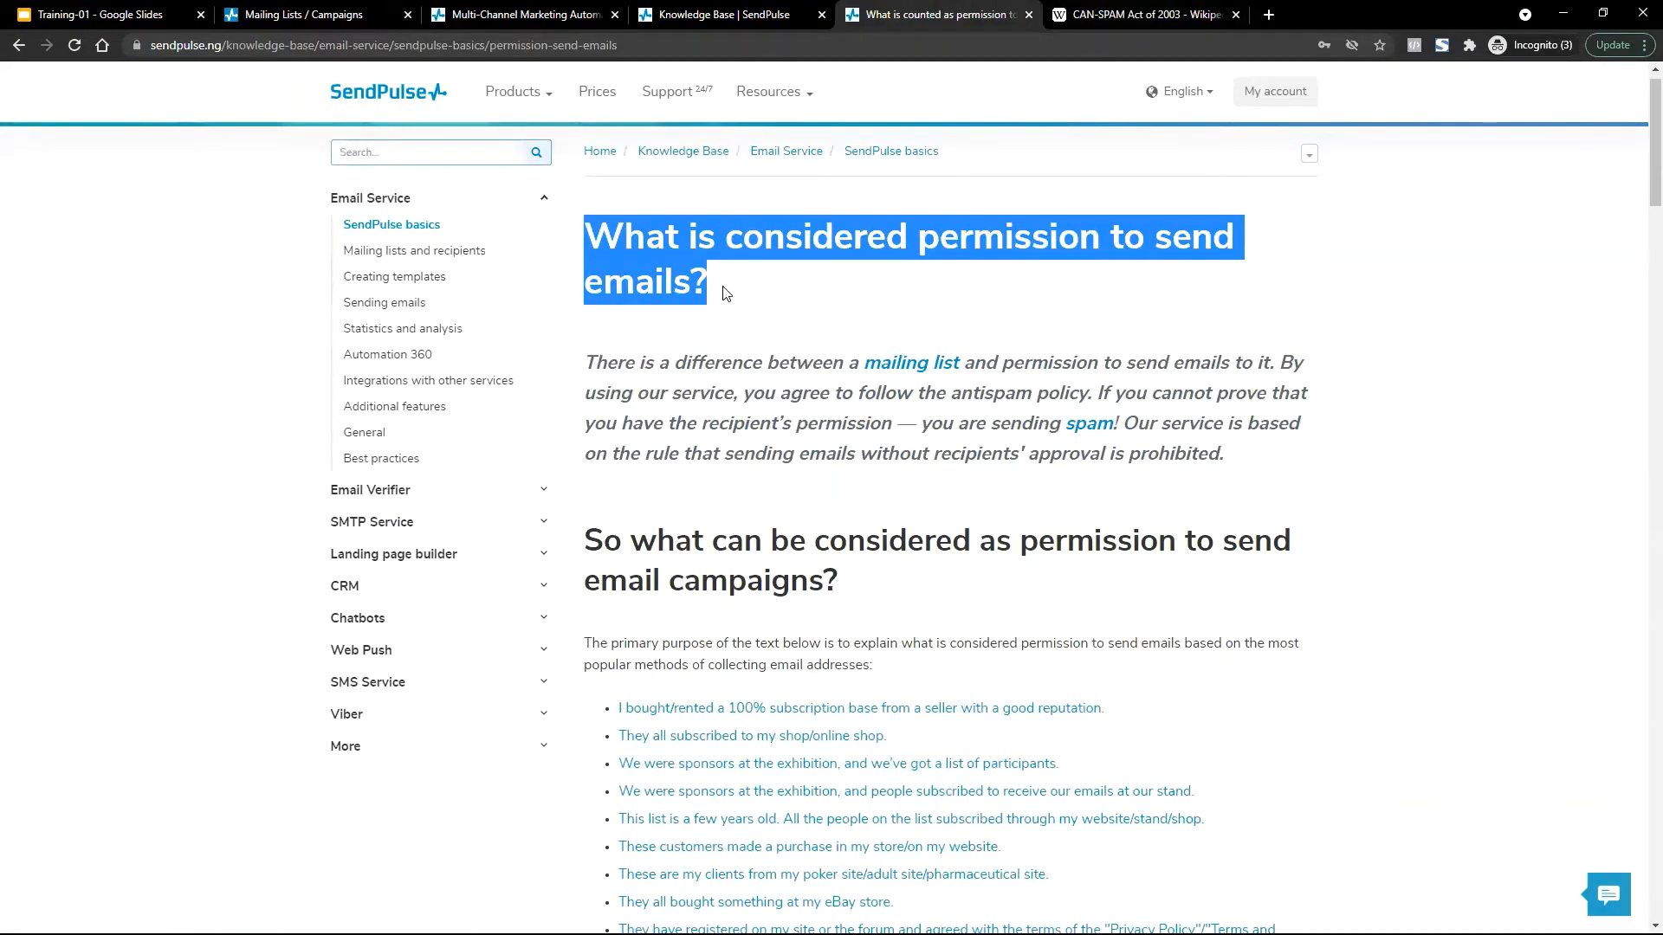
{"action": "left_click", "coordinate": [726, 295]}
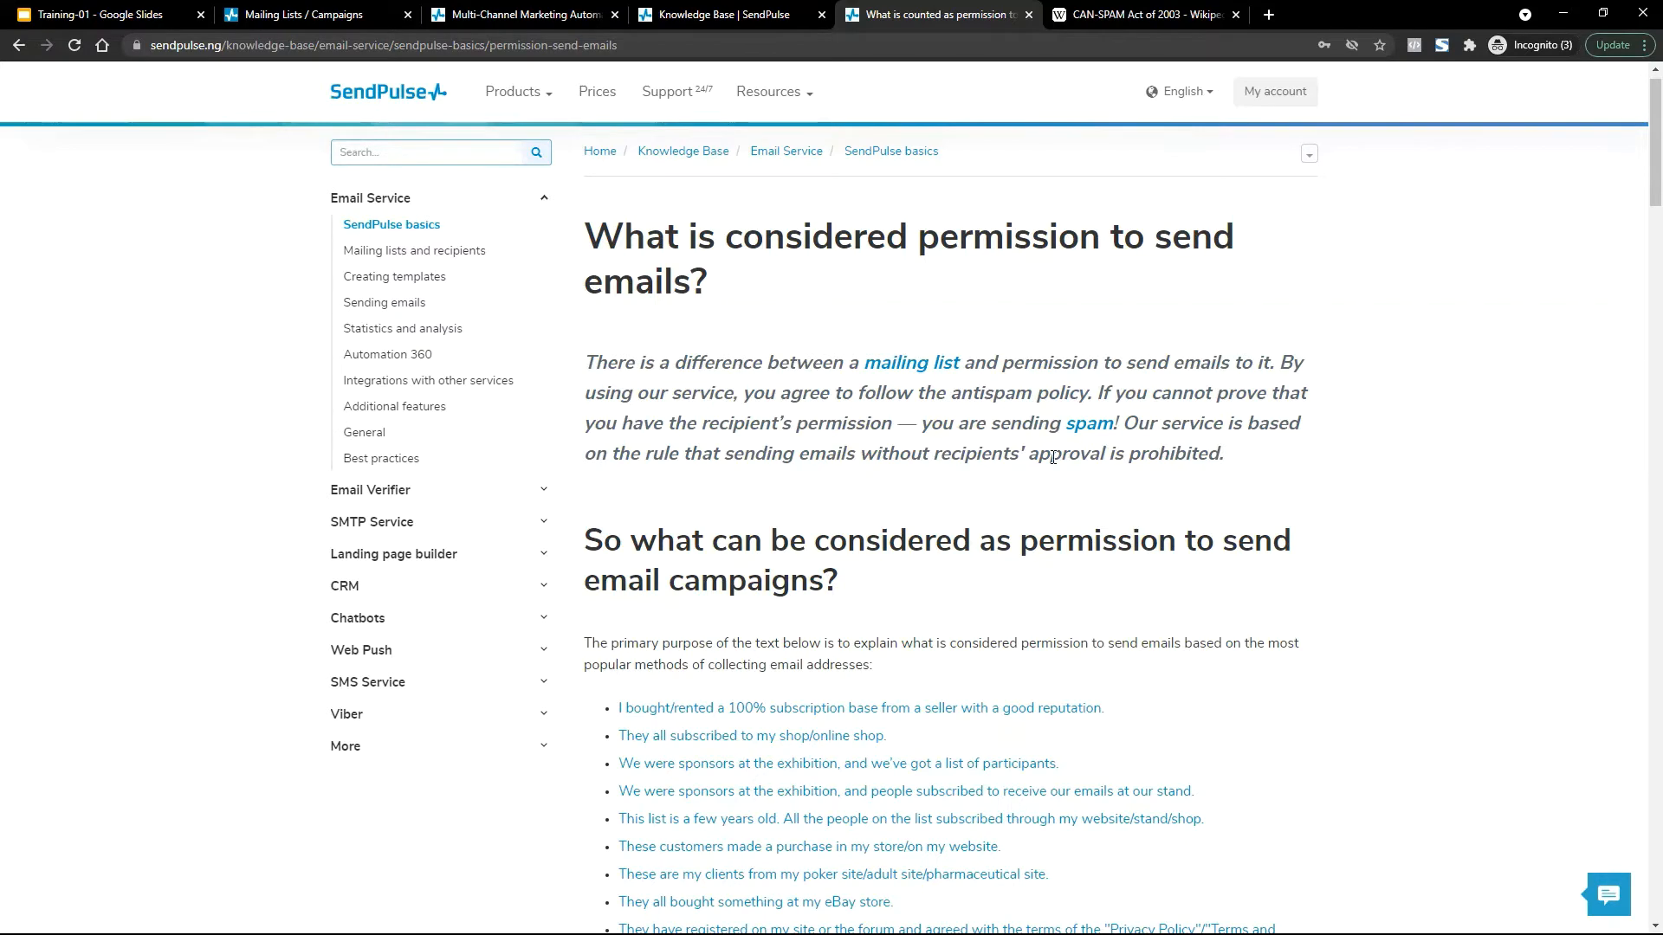
{"action": "scroll", "coordinate": [1052, 463], "scroll_direction": "down", "scroll_amount": 2}
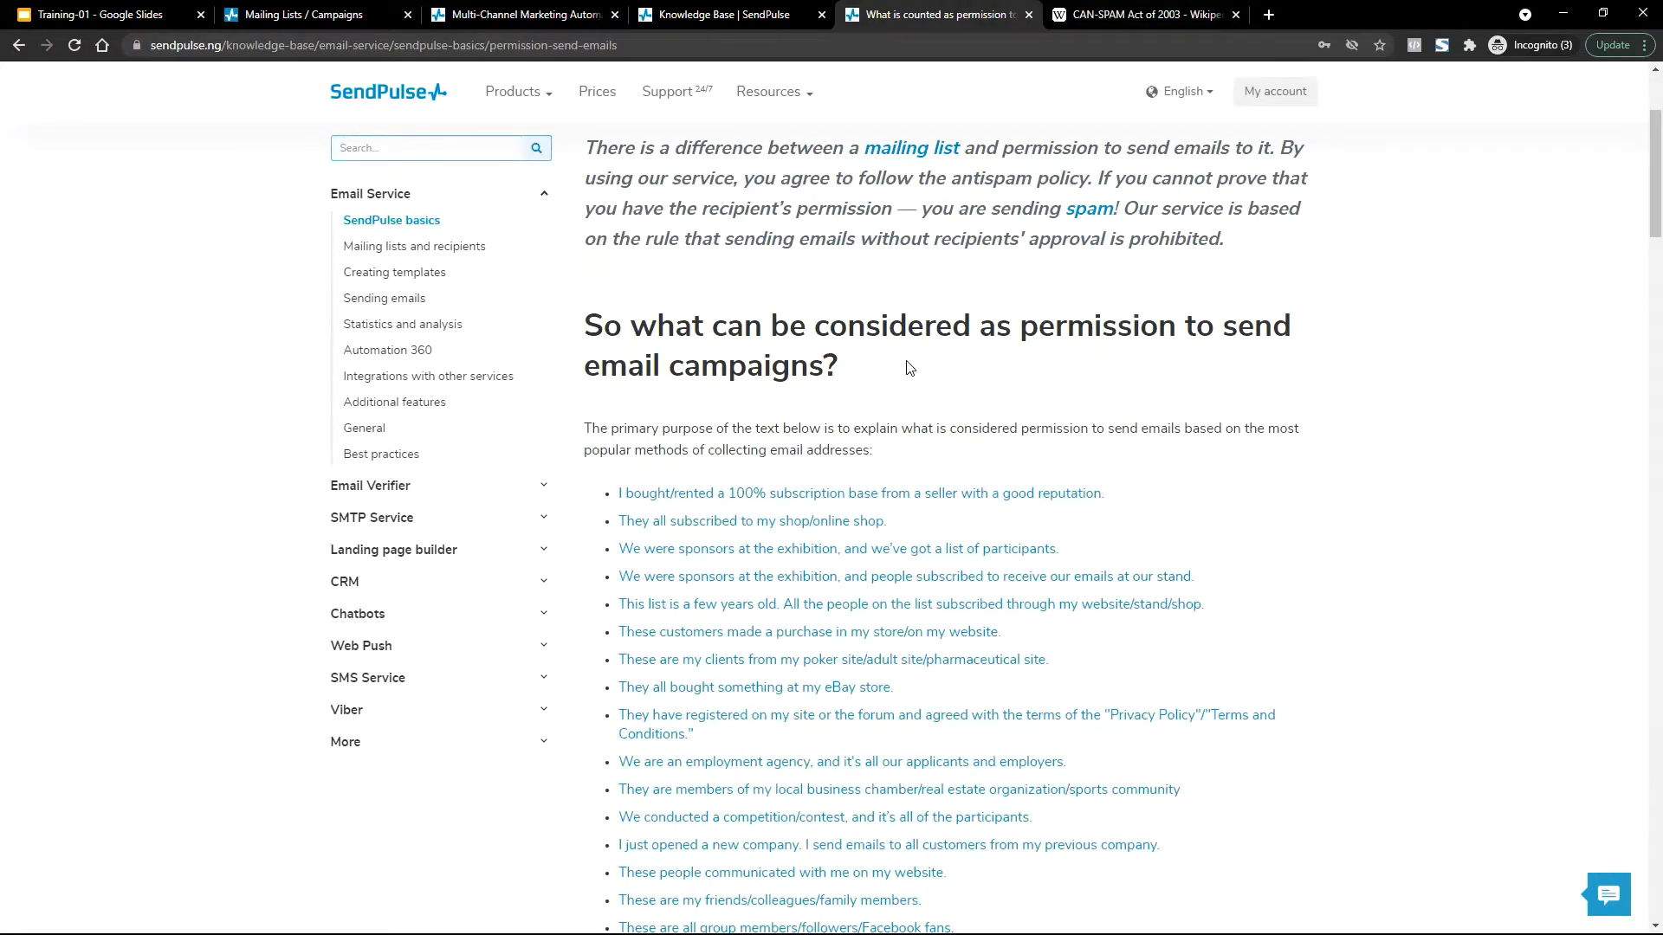
{"action": "scroll", "coordinate": [908, 368], "scroll_direction": "up", "scroll_amount": 2}
{"action": "scroll", "coordinate": [907, 367], "scroll_direction": "down", "scroll_amount": 3}
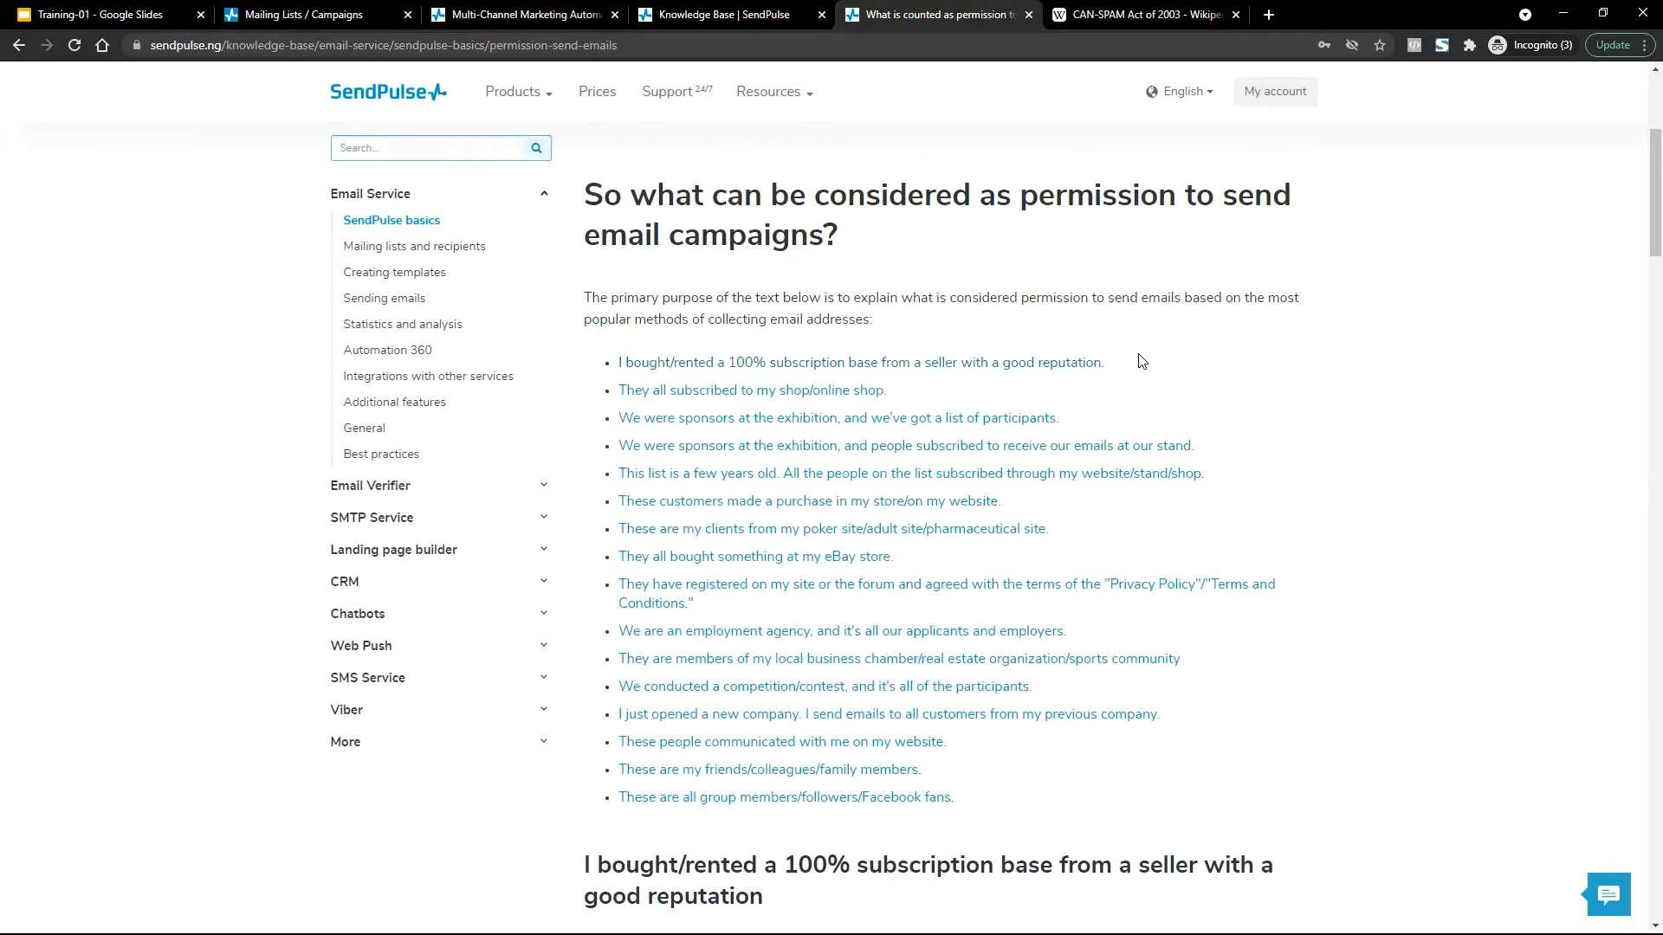
{"action": "scroll", "coordinate": [1141, 361], "scroll_direction": "down", "scroll_amount": 3}
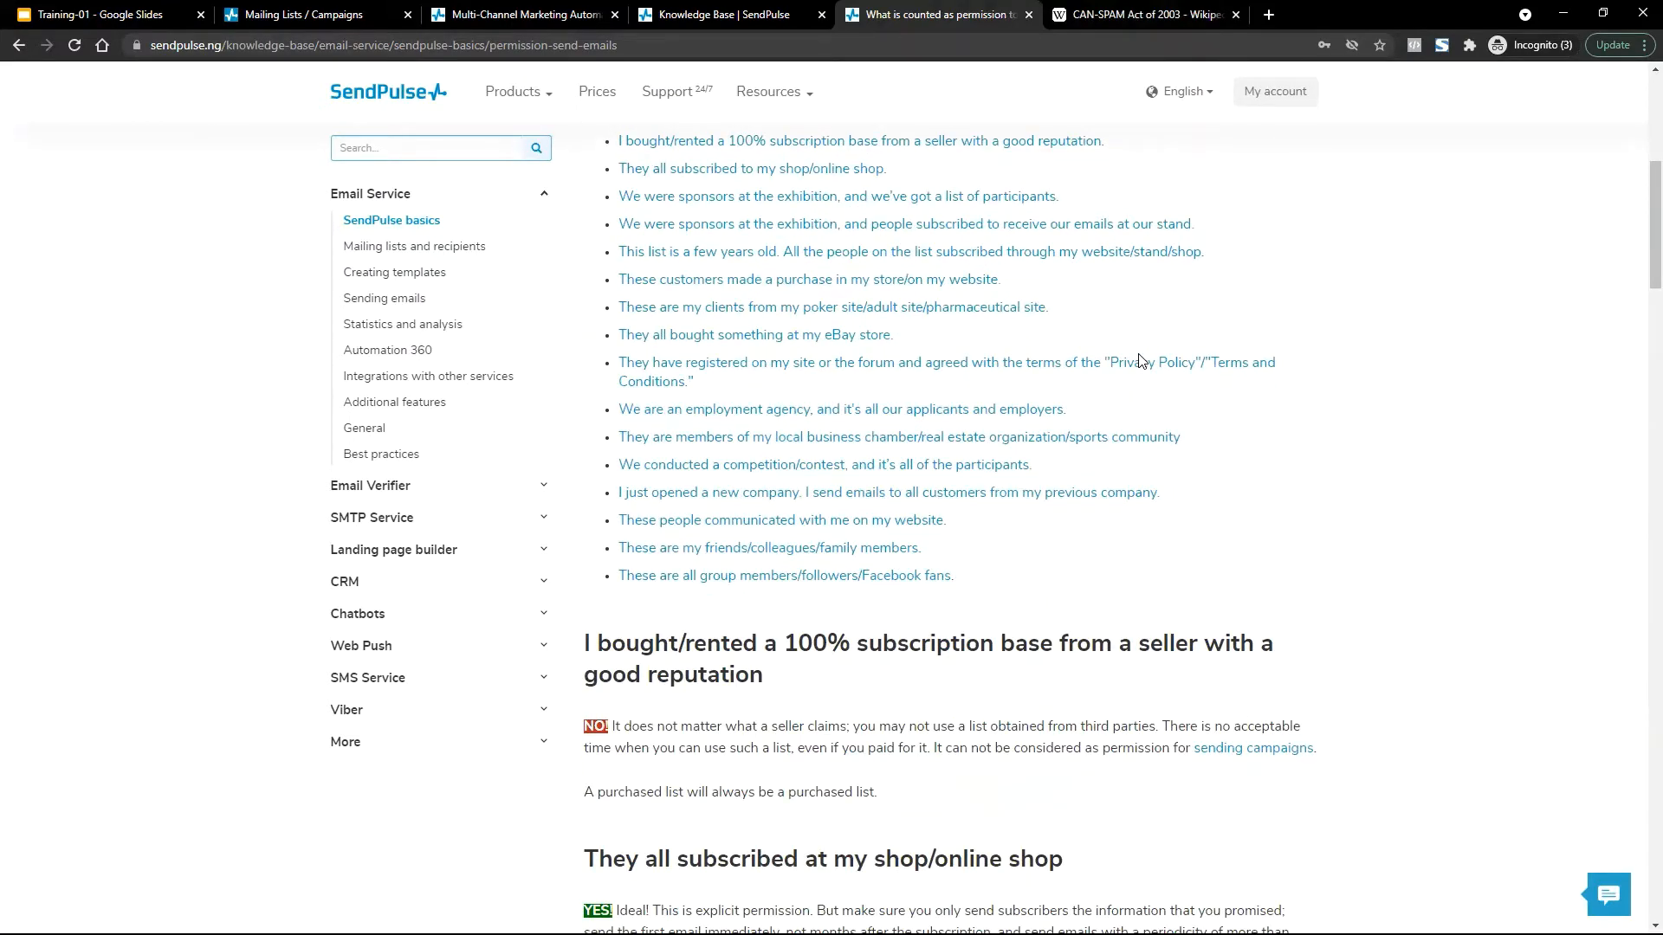
{"action": "scroll", "coordinate": [1141, 361], "scroll_direction": "down", "scroll_amount": 3}
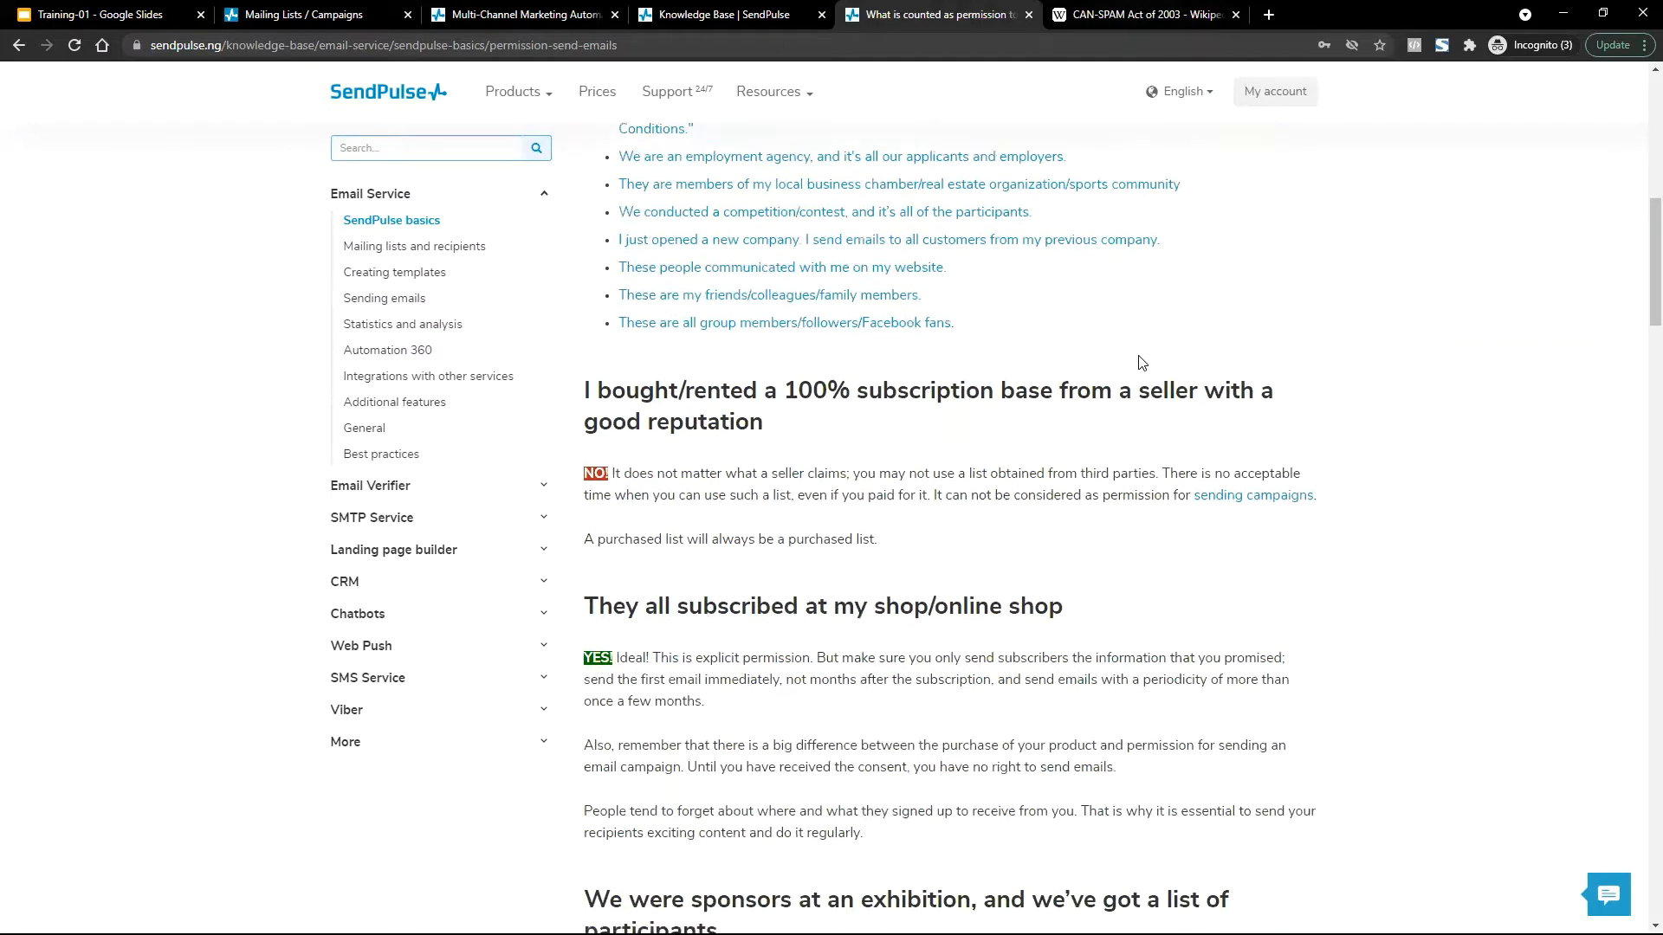
{"action": "scroll", "coordinate": [1140, 360], "scroll_direction": "down", "scroll_amount": 2}
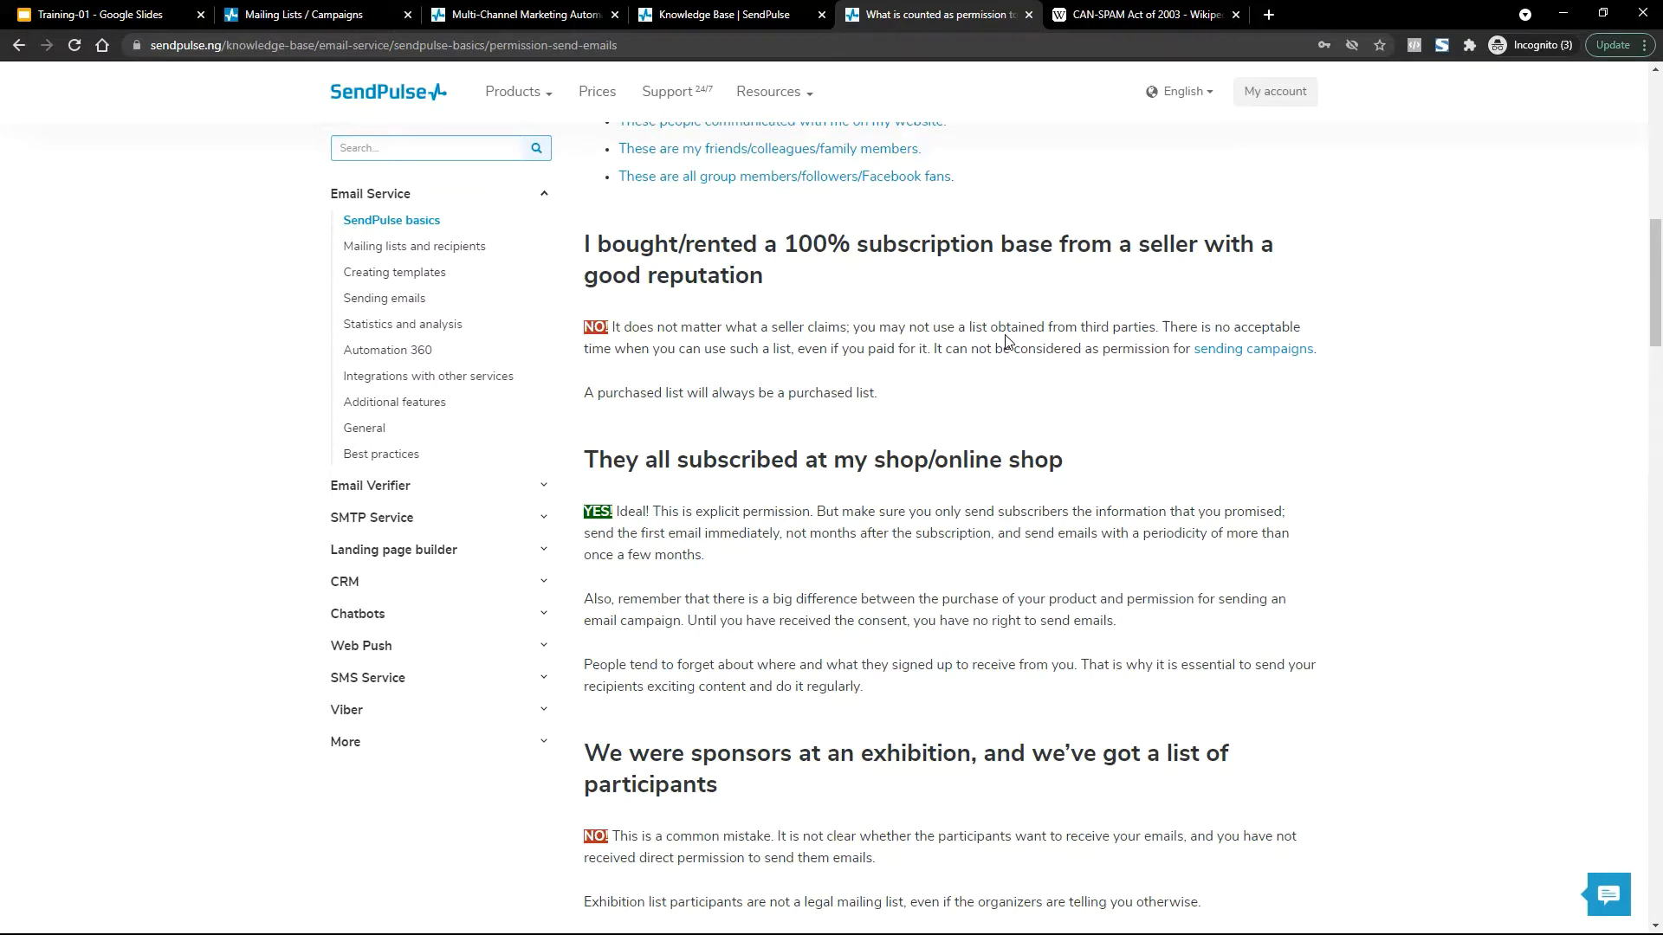
Highlight the shop and exhibition example headings and read through to the Facebook fans example.
{"action": "scroll", "coordinate": [847, 528], "scroll_direction": "down", "scroll_amount": 2}
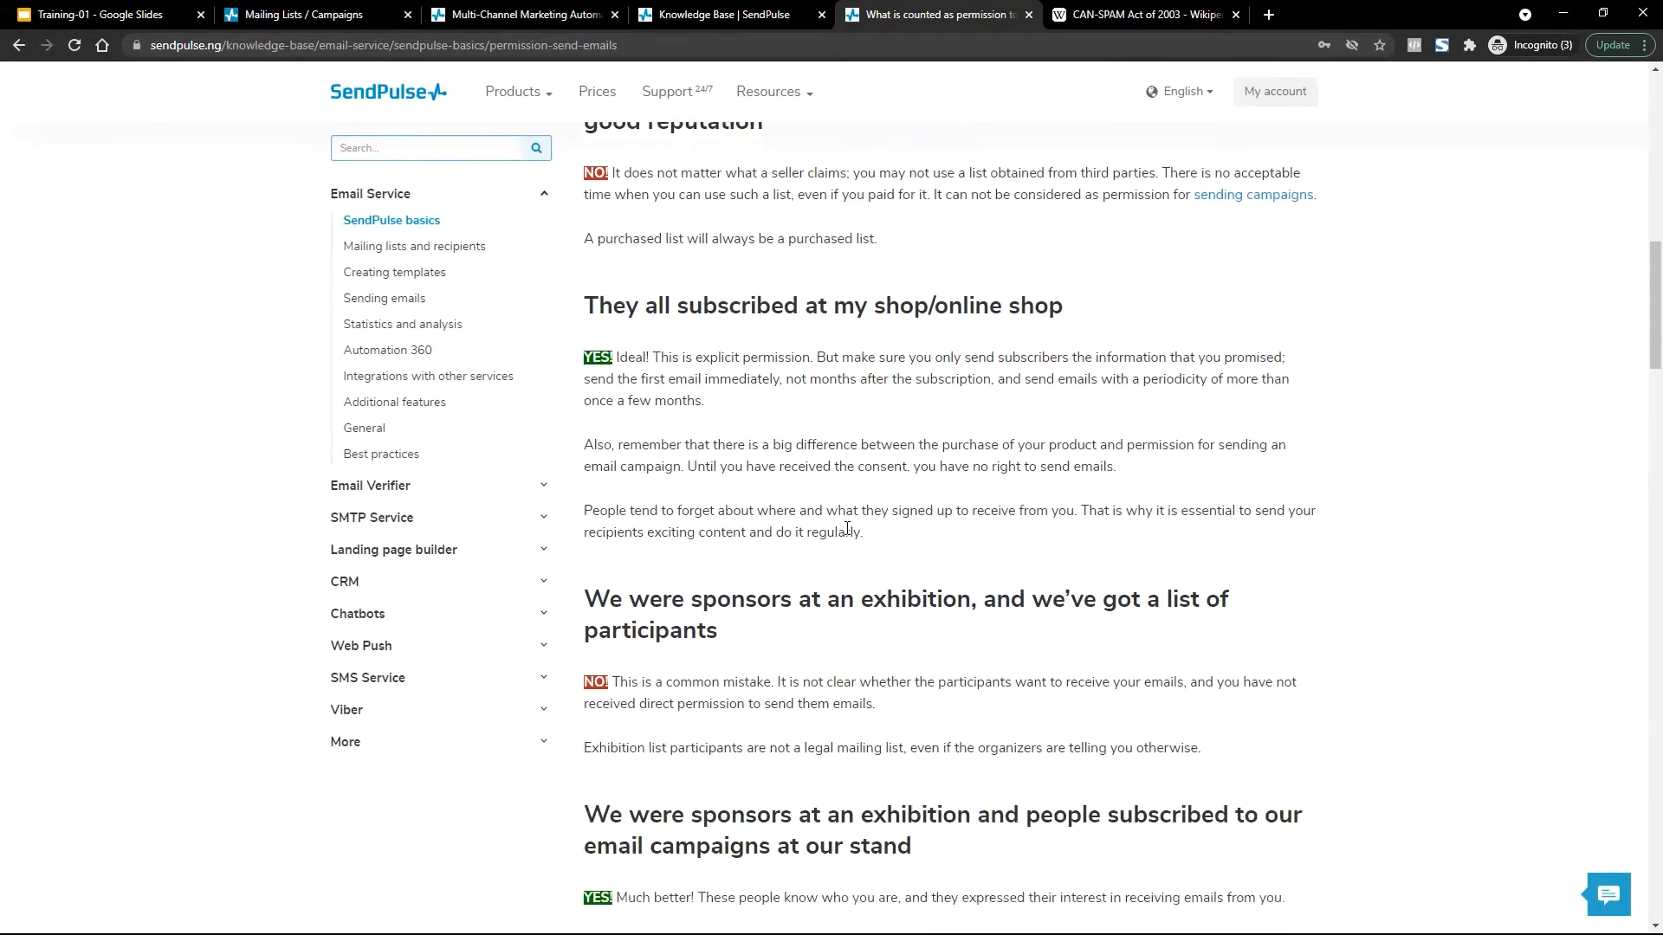
{"action": "scroll", "coordinate": [689, 338], "scroll_direction": "up", "scroll_amount": 2}
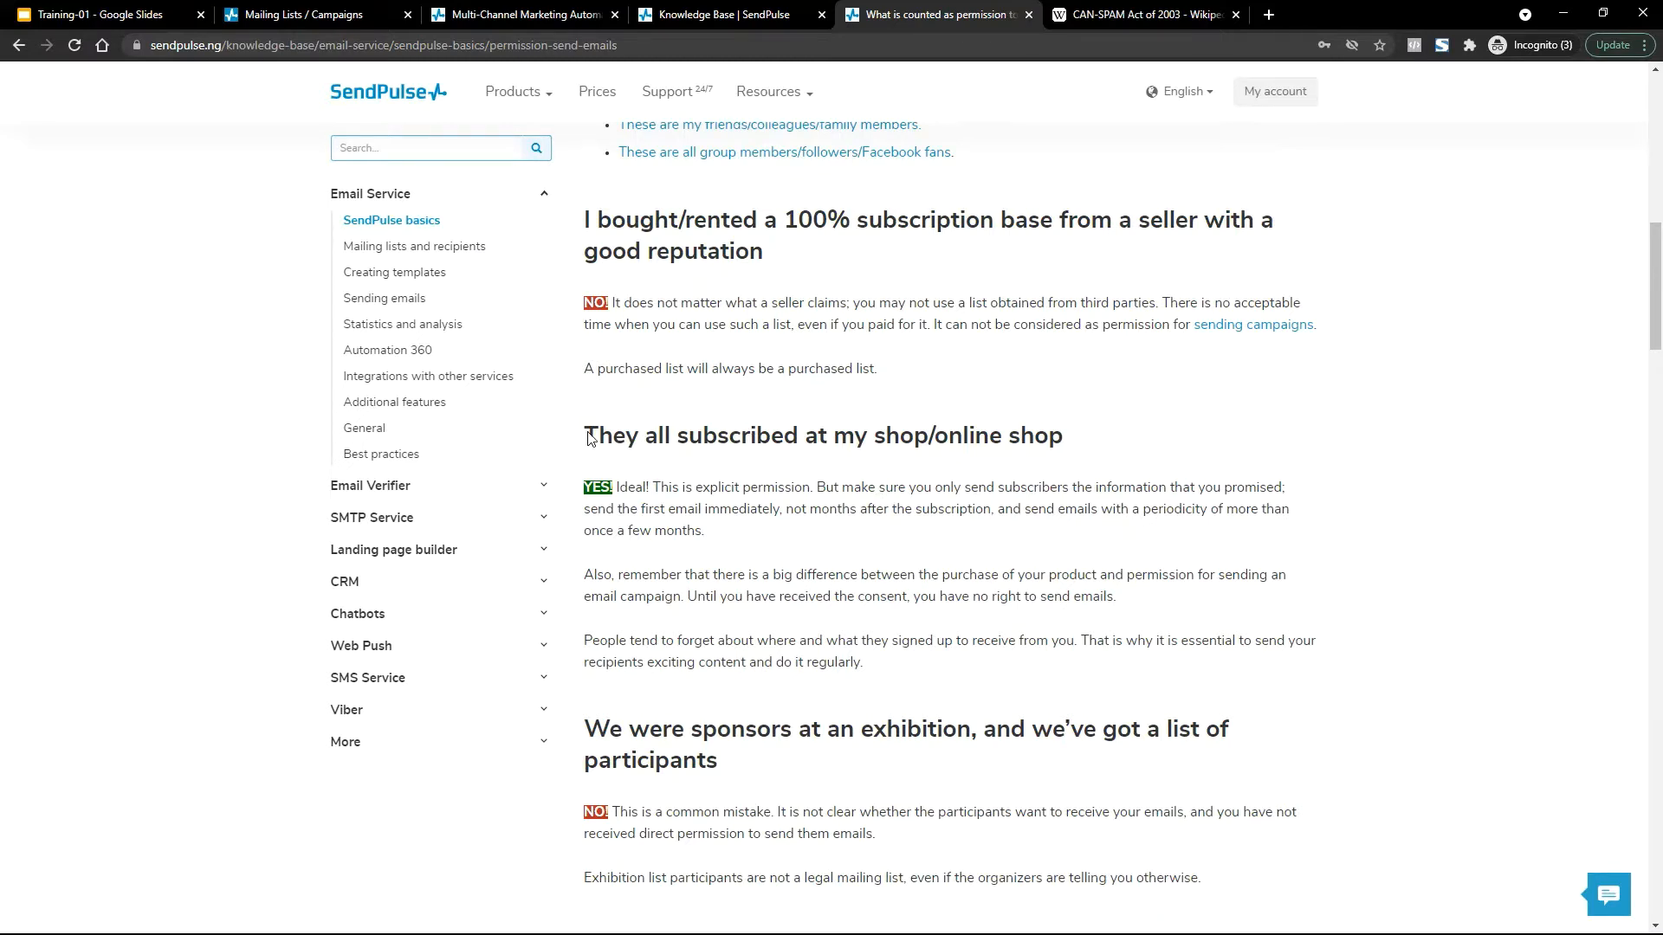
{"action": "left_click_drag", "start_coordinate": [588, 437], "coordinate": [1111, 429]}
{"action": "scroll", "coordinate": [1111, 429], "scroll_direction": "down", "scroll_amount": 3}
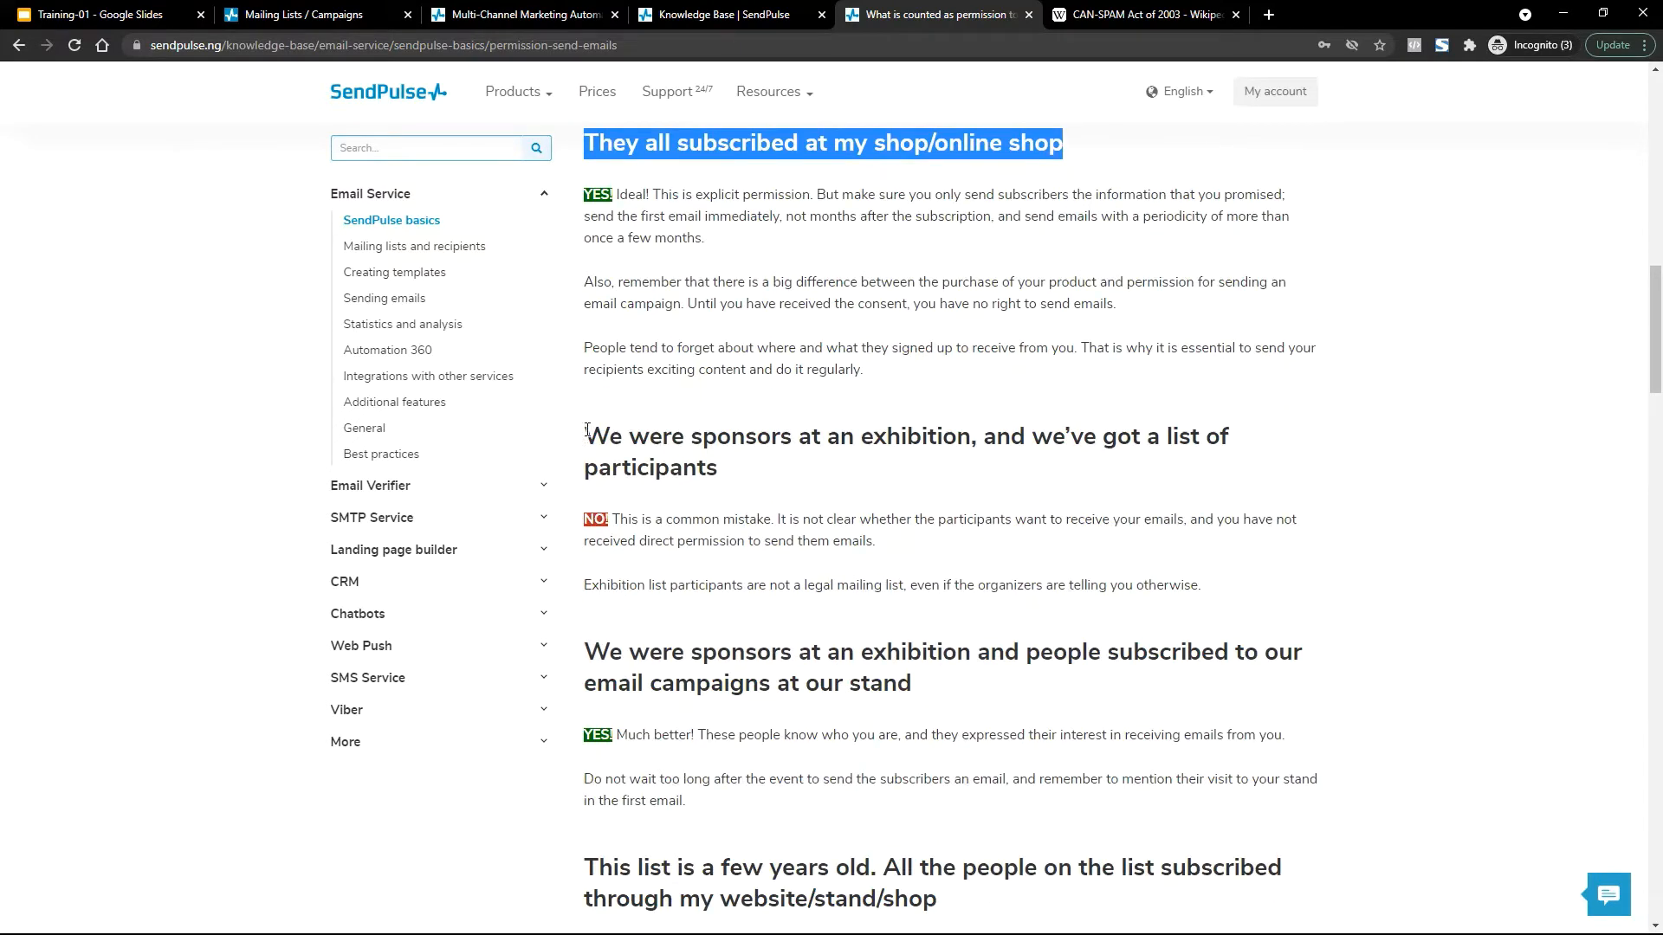
{"action": "left_click_drag", "start_coordinate": [580, 435], "coordinate": [752, 482]}
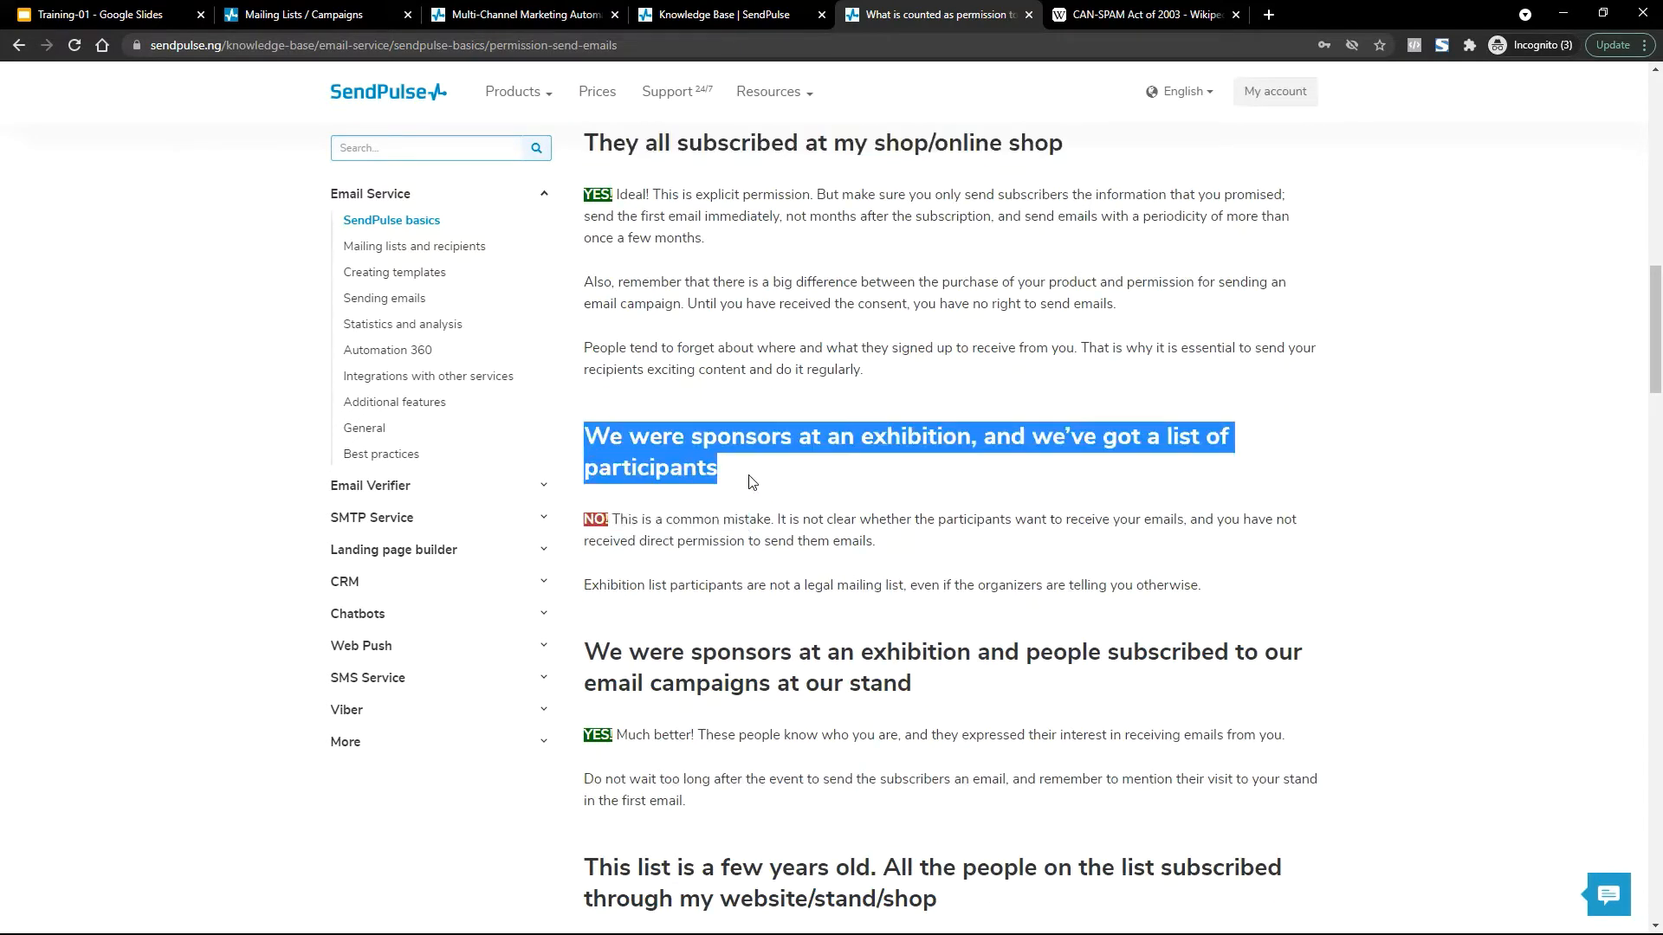
{"action": "scroll", "coordinate": [752, 483], "scroll_direction": "down", "scroll_amount": 15}
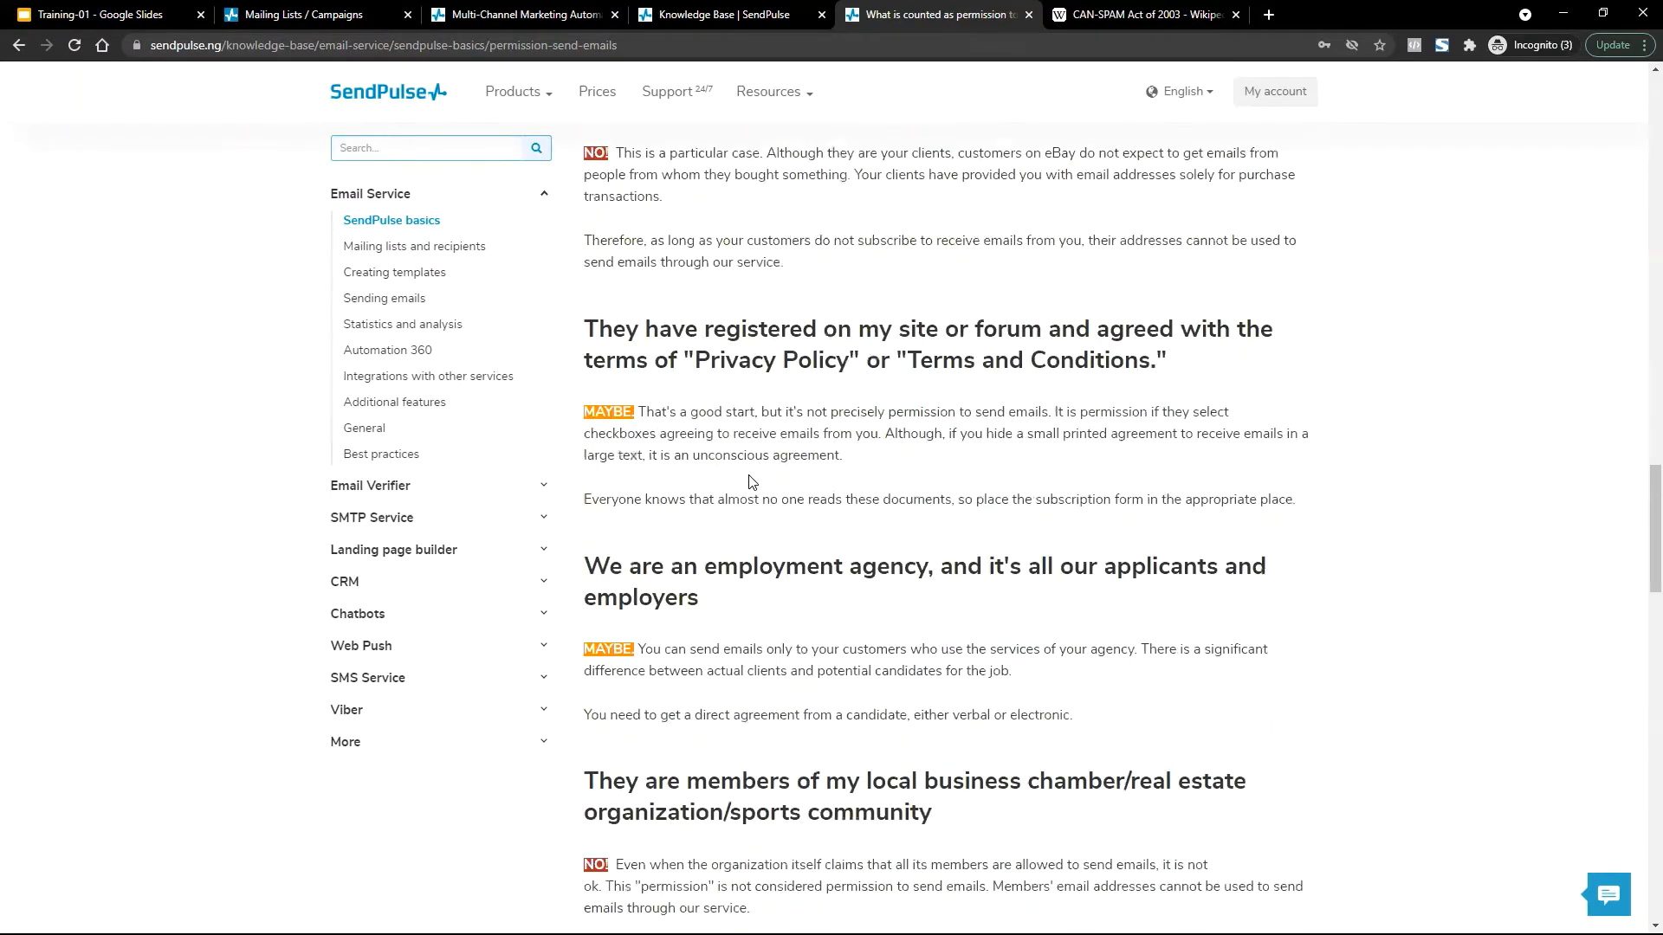
{"action": "scroll", "coordinate": [752, 483], "scroll_direction": "down", "scroll_amount": 20}
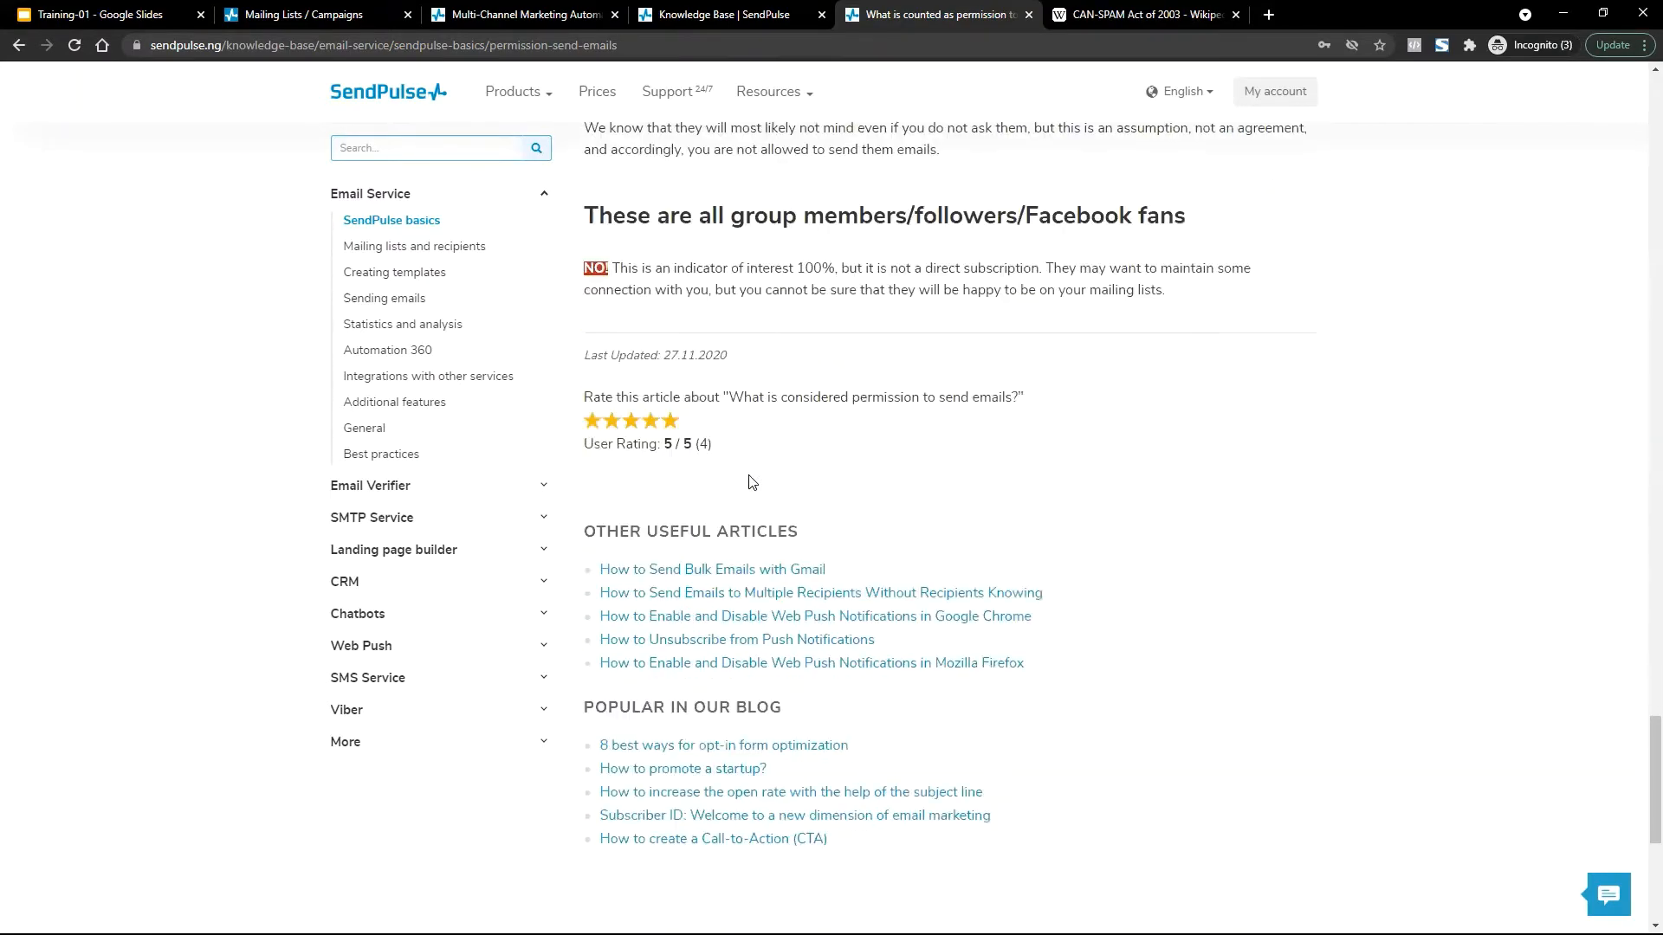
{"action": "scroll", "coordinate": [752, 482], "scroll_direction": "down", "scroll_amount": 2}
{"action": "scroll", "coordinate": [751, 482], "scroll_direction": "up", "scroll_amount": 8}
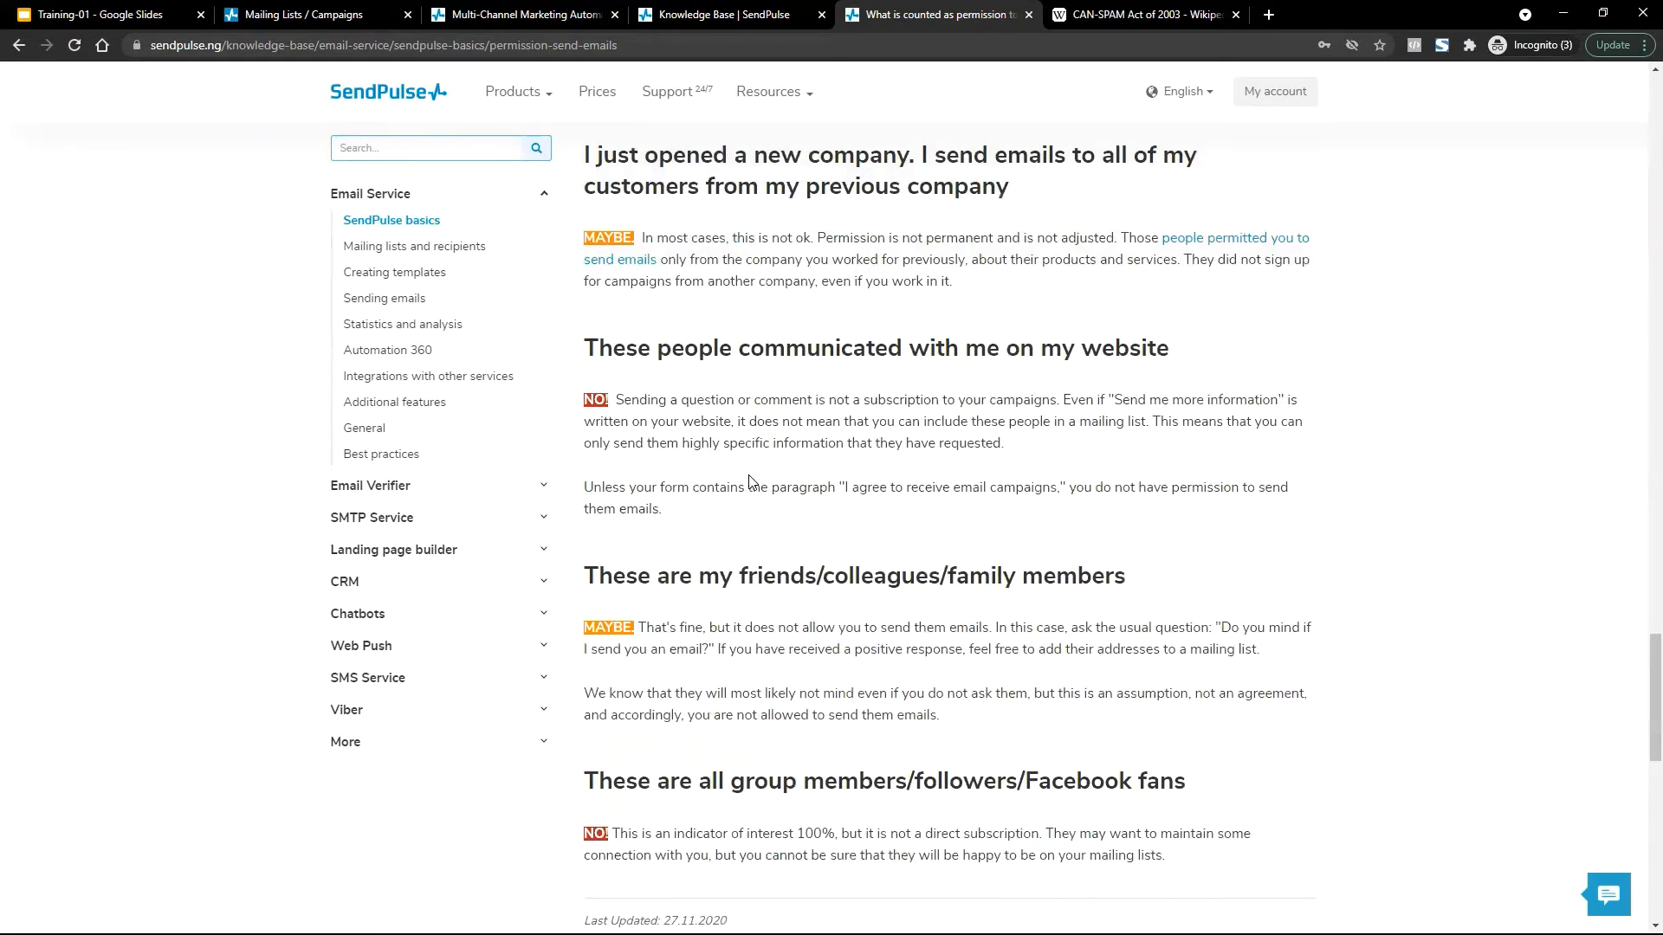
Close the permission article and Wikipedia tabs and go back to SendPulse's Mailing Lists tab.
{"action": "key", "text": "ctrl+Tab"}
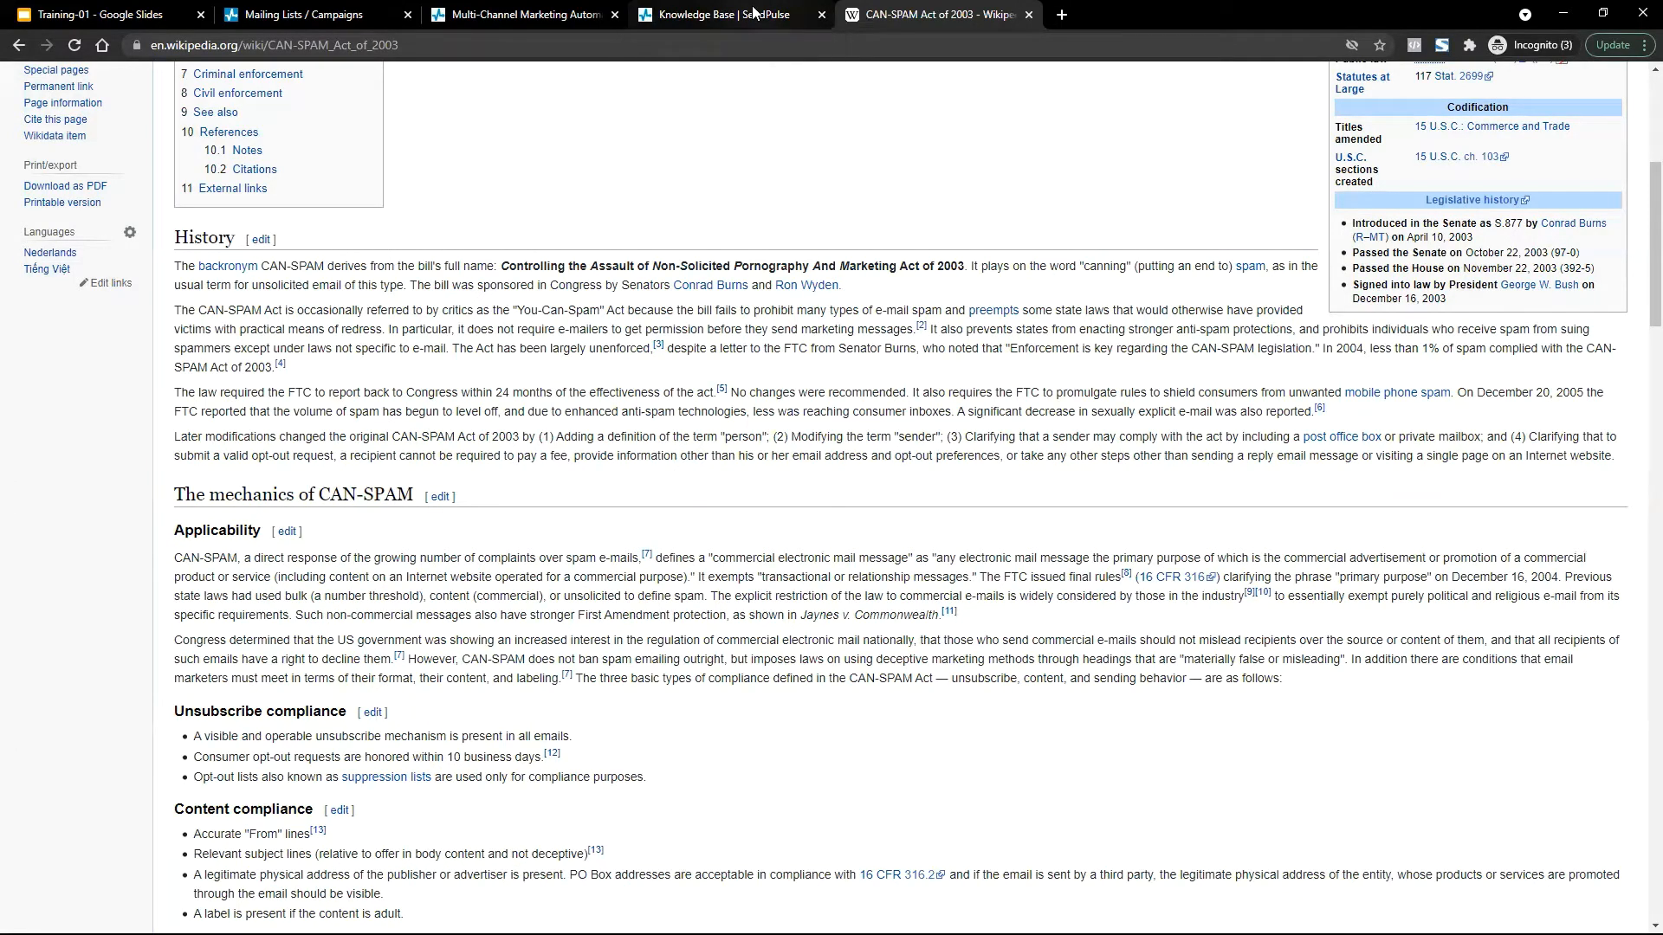
{"action": "key", "text": "ctrl+w"}
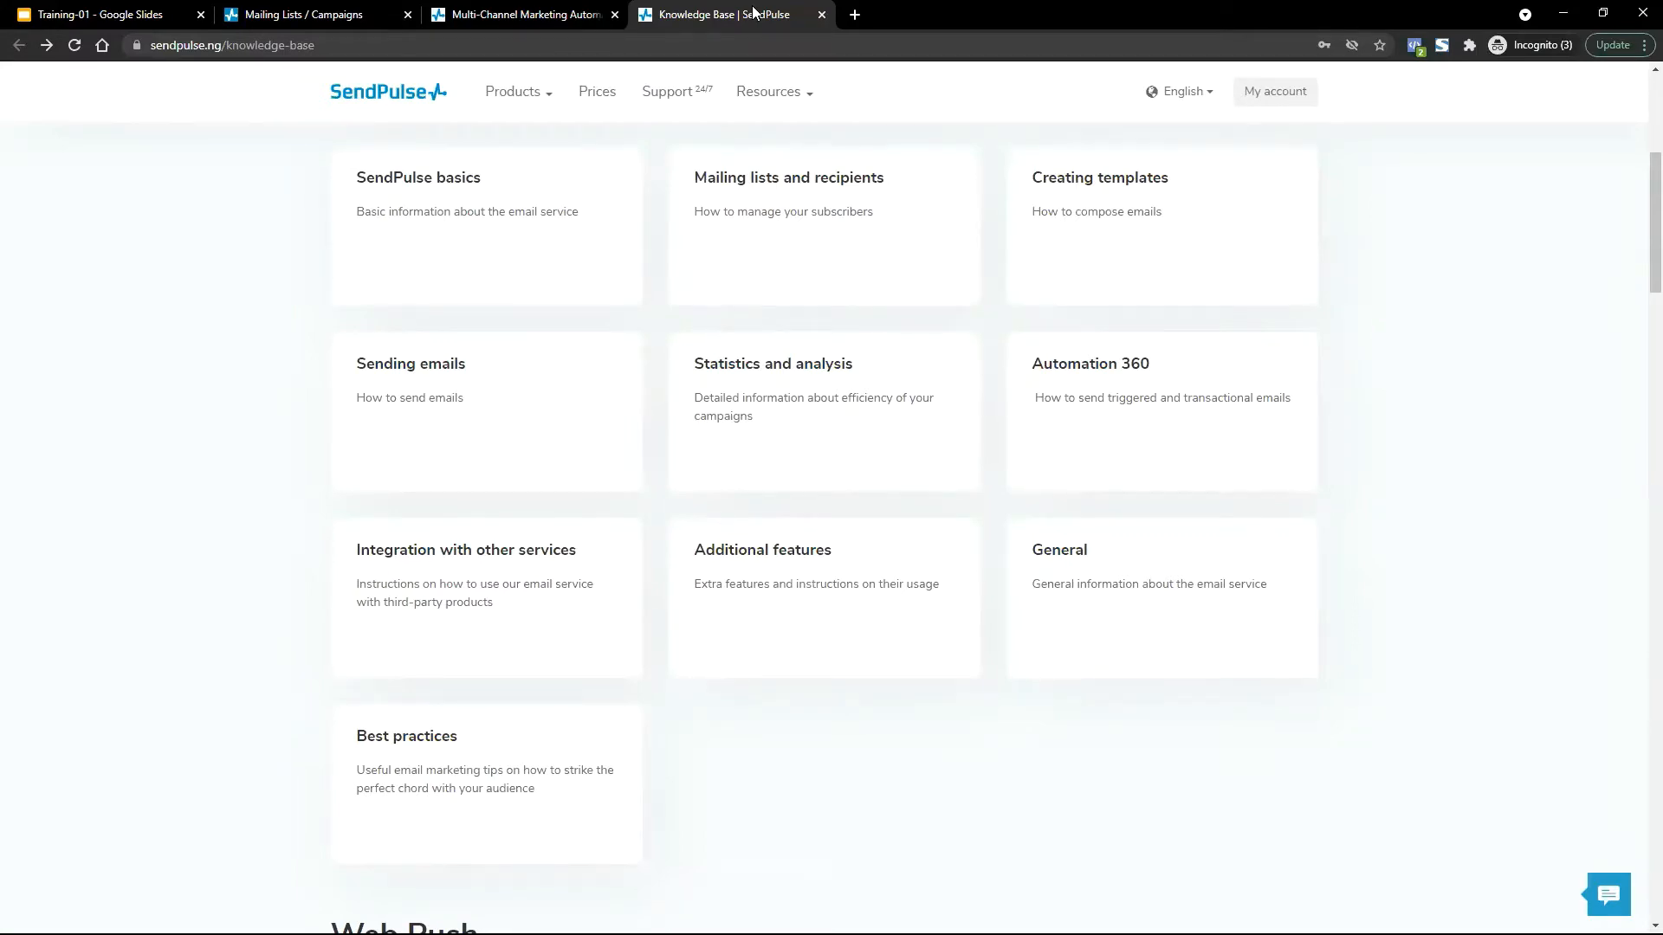
{"action": "left_click", "coordinate": [460, 6]}
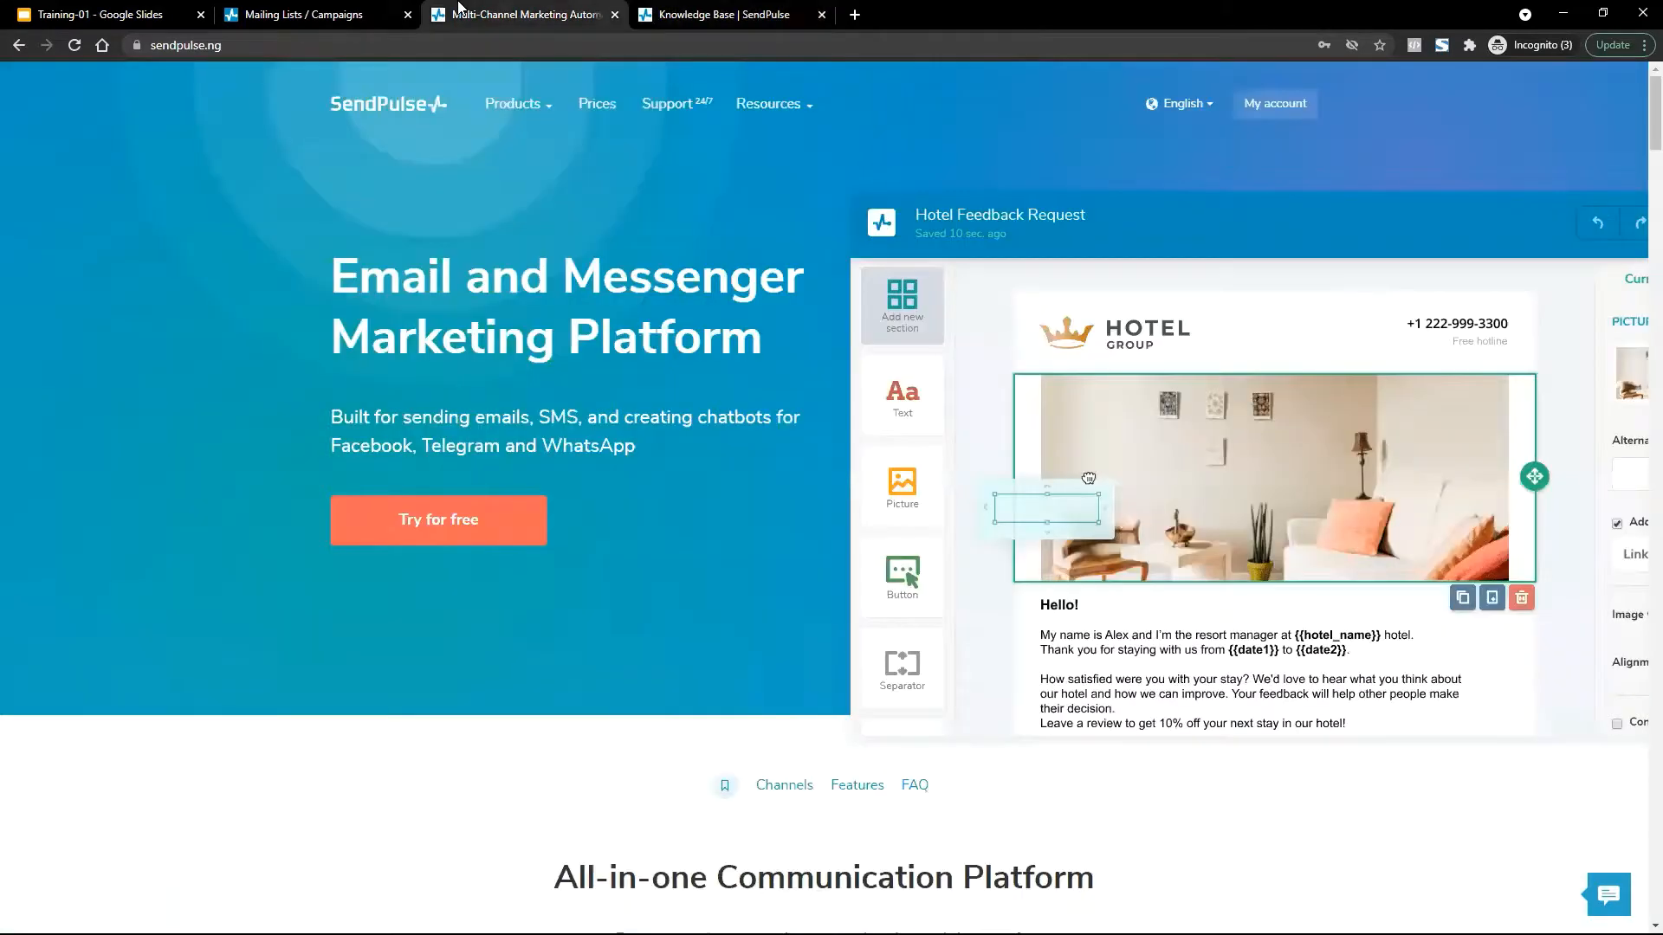
{"action": "left_click", "coordinate": [349, 9]}
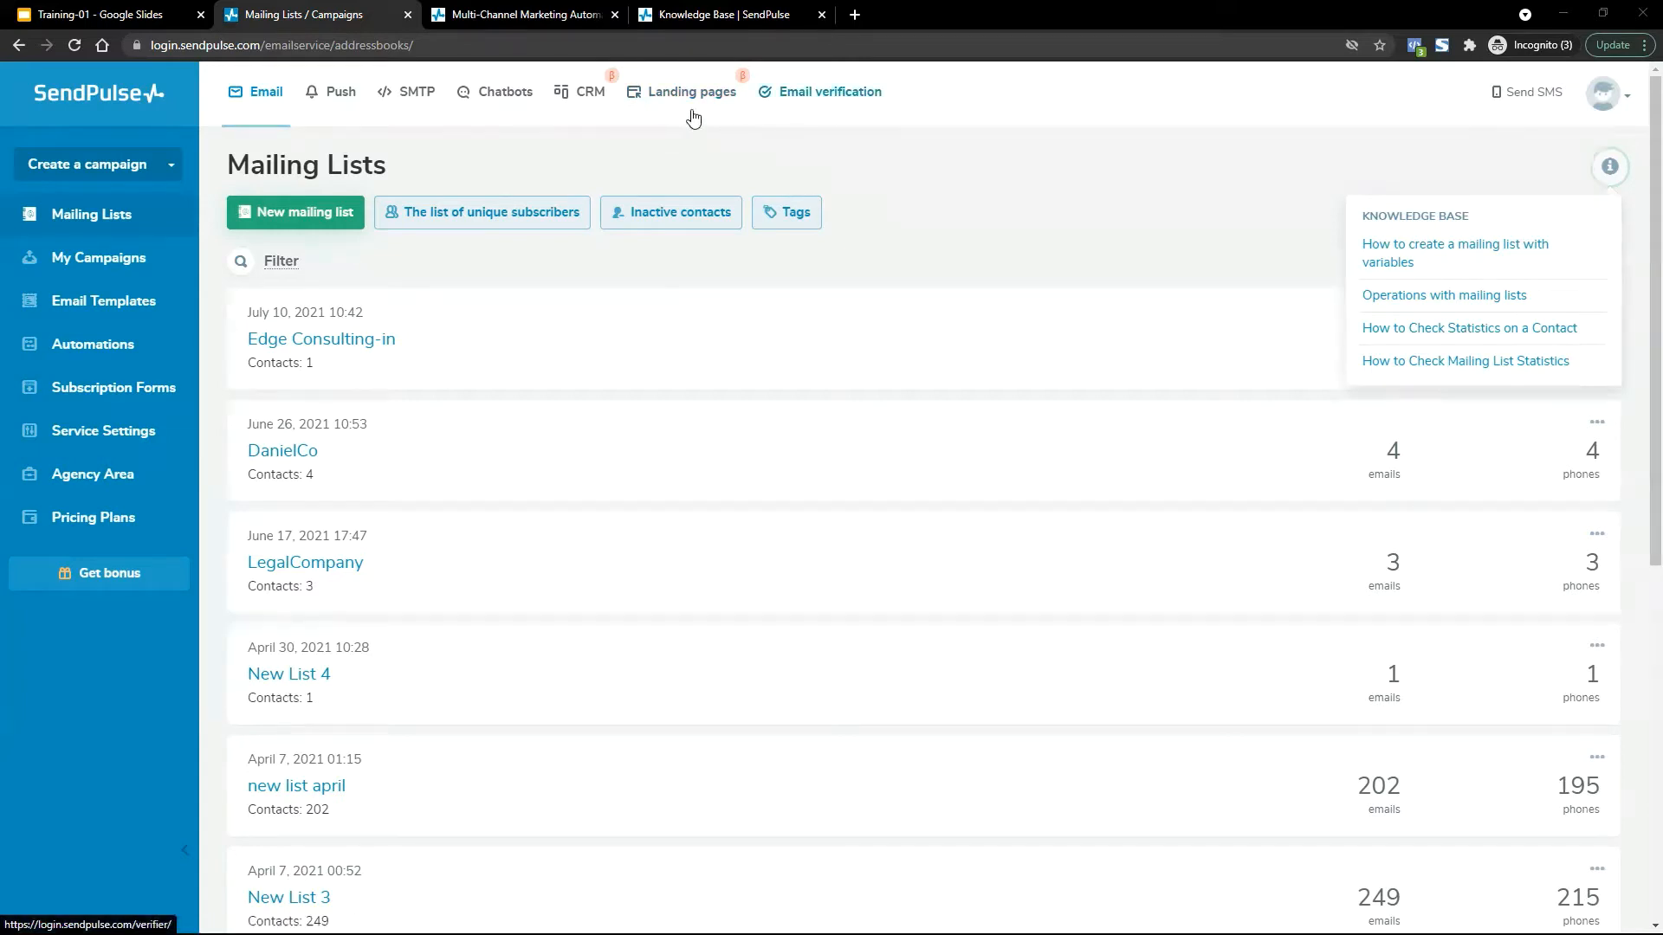
Open SendPulse's Landing pages section in a new tab to see the Free Consultation site.
{"action": "left_click_drag", "start_coordinate": [447, 7], "coordinate": [424, 7]}
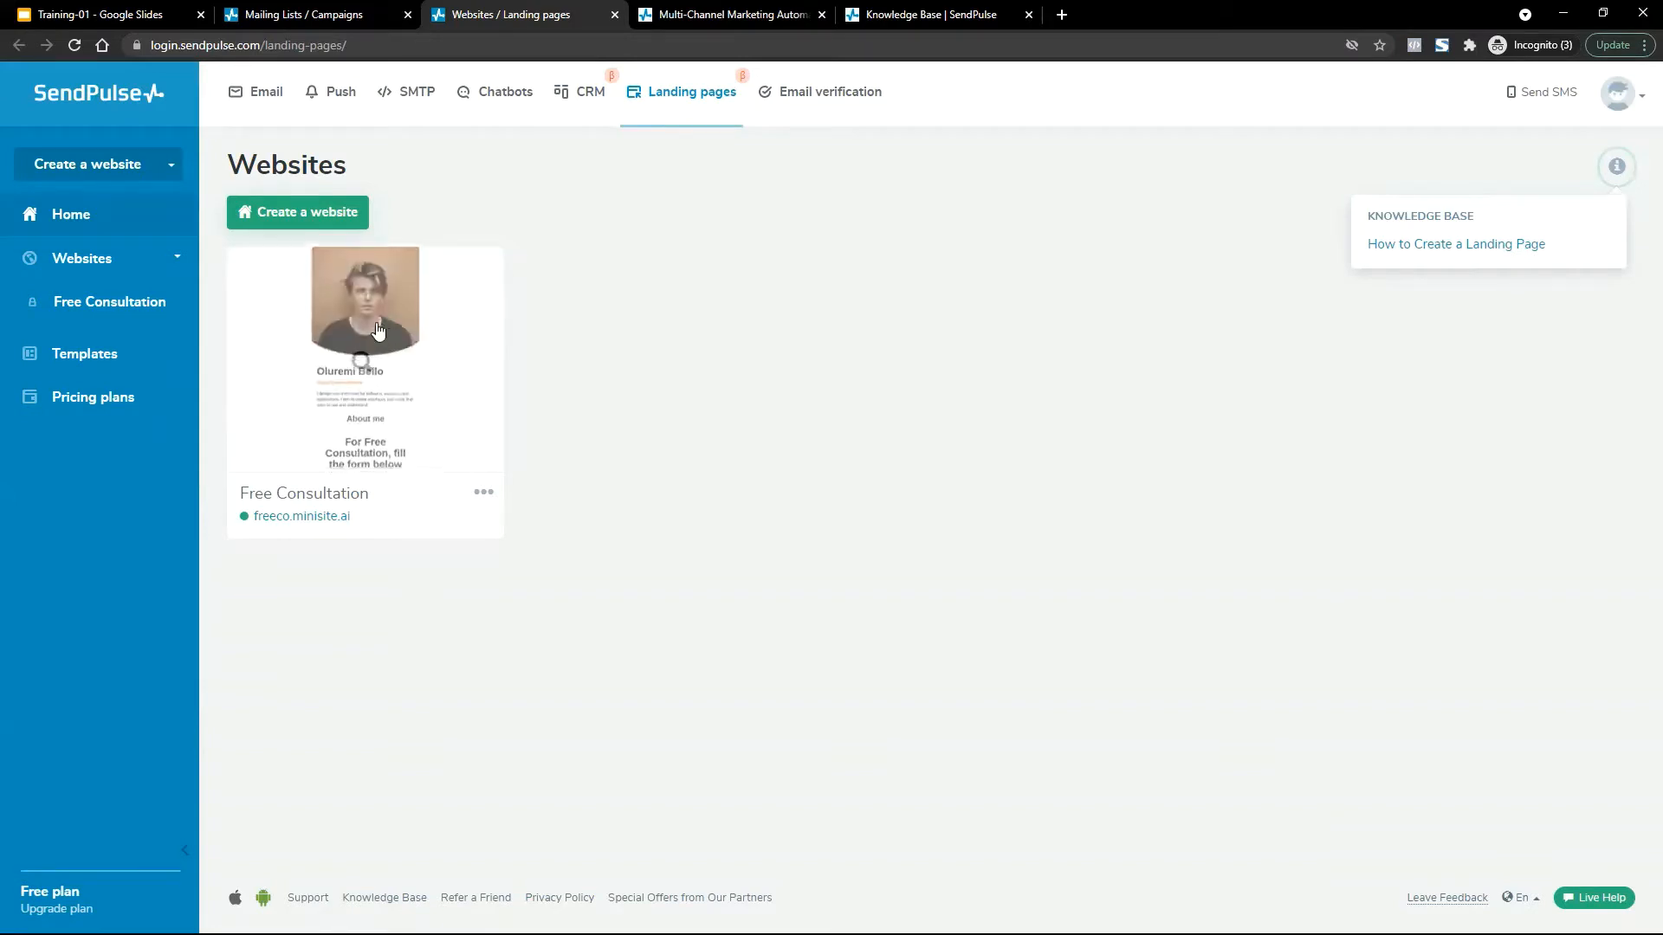
Preview the Free Consultation site, then open it for editing from the card's options menu.
{"action": "left_click", "coordinate": [483, 494]}
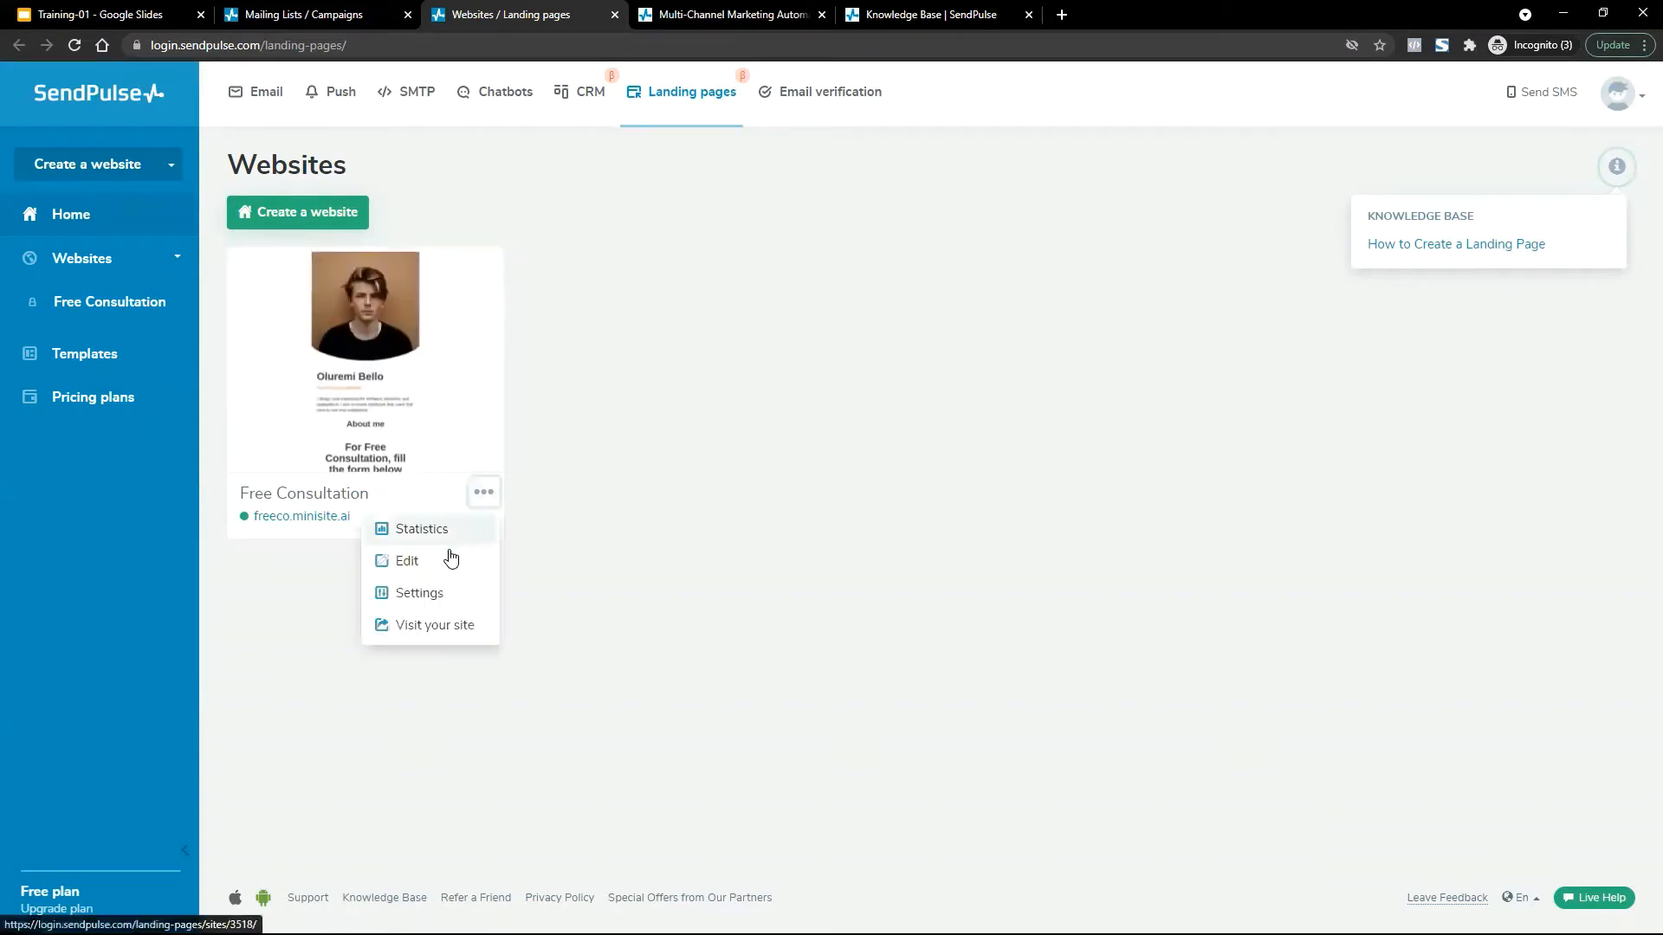
{"action": "left_click", "coordinate": [684, 453]}
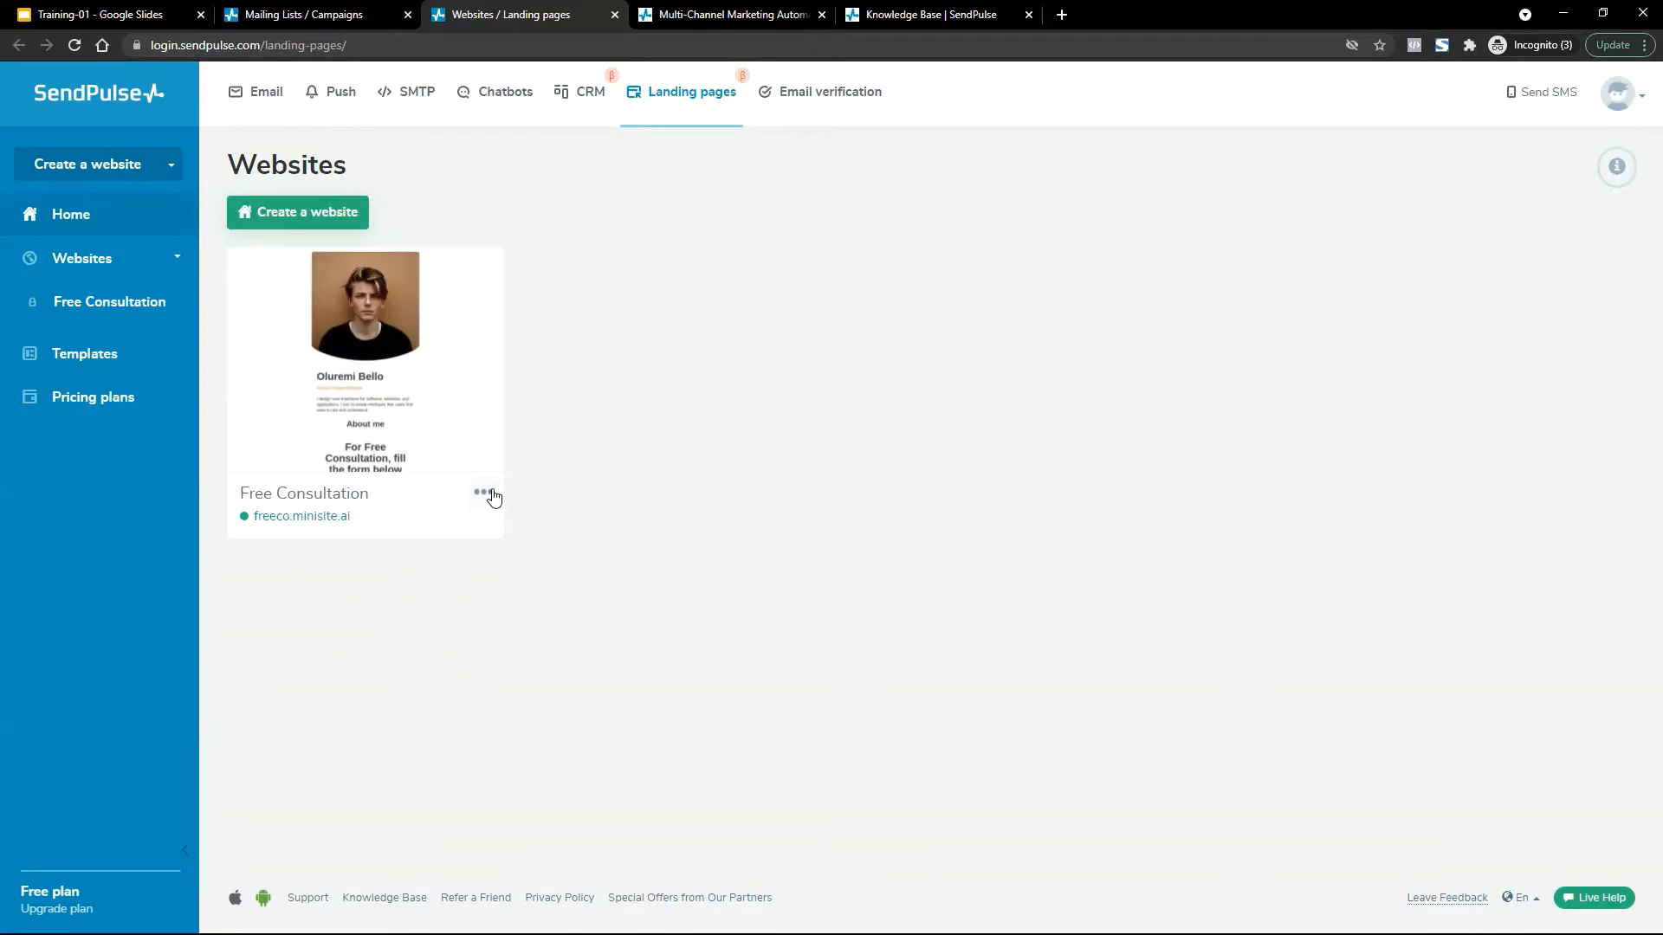
{"action": "left_click", "coordinate": [483, 492]}
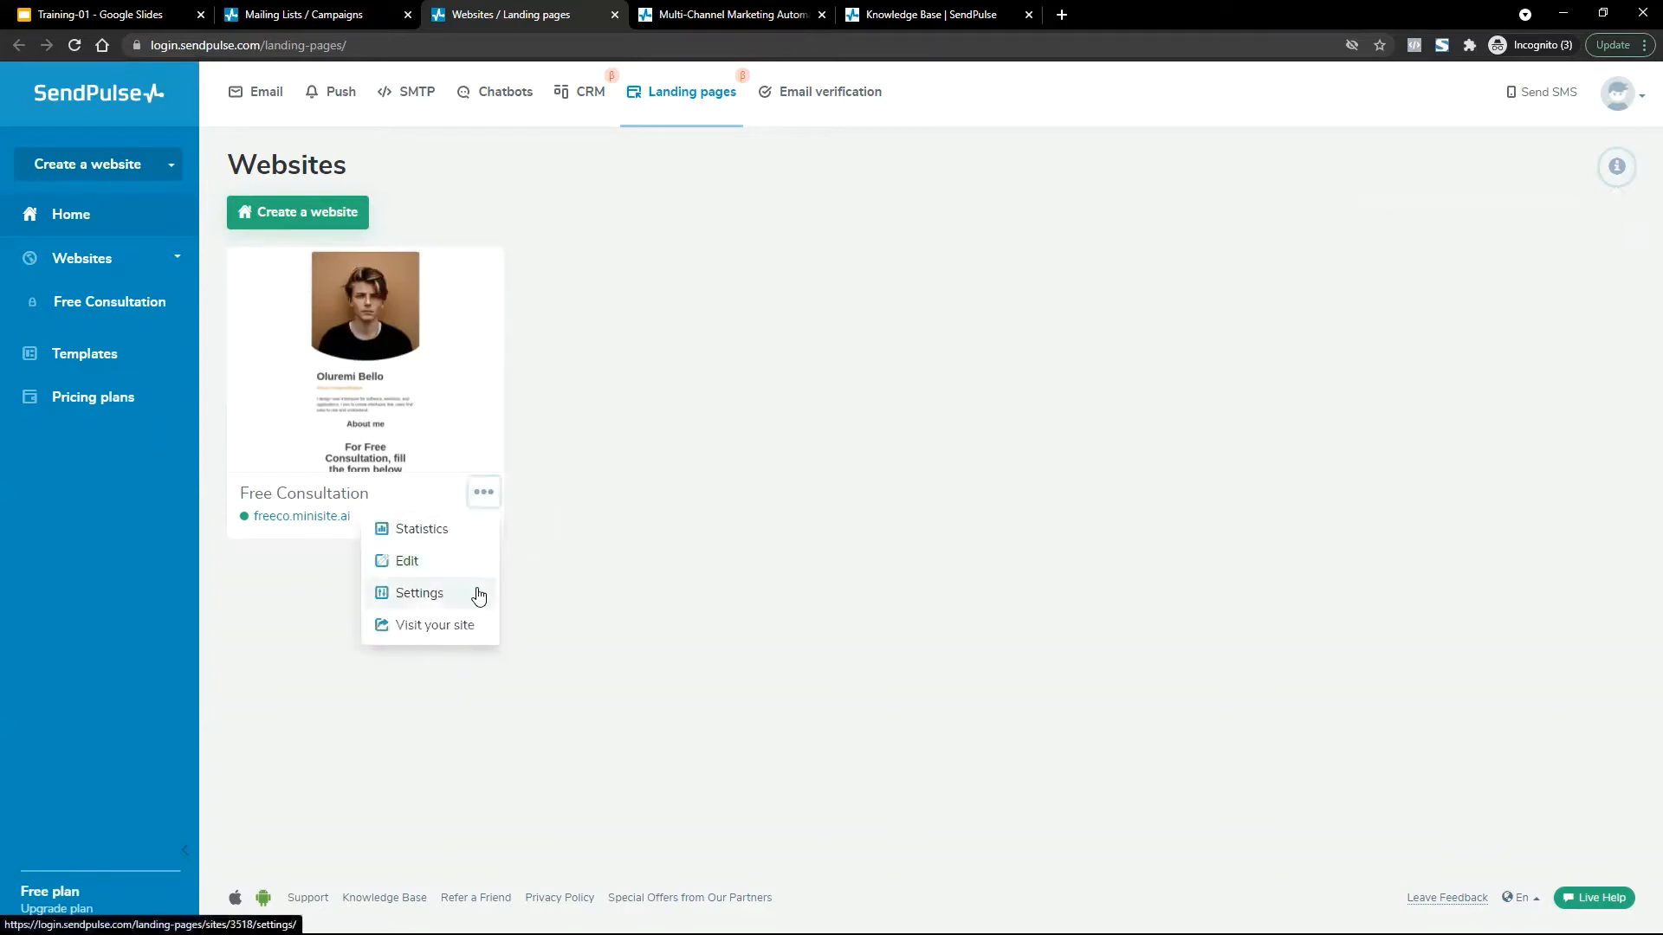
{"action": "left_click", "coordinate": [641, 491]}
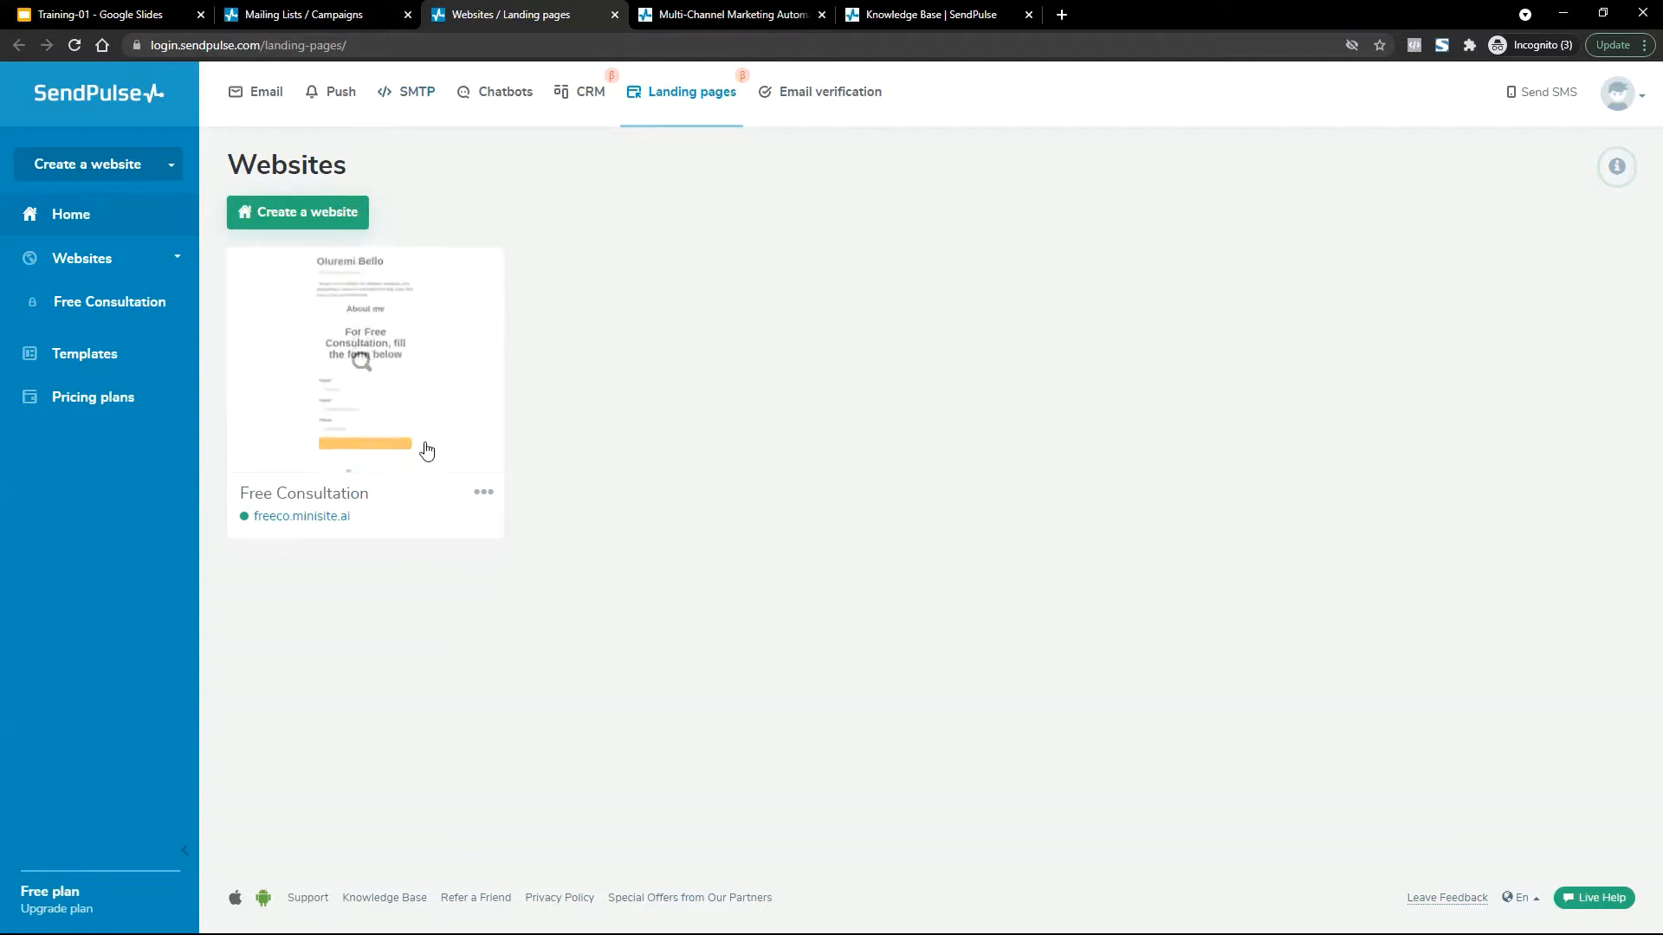
{"action": "left_click", "coordinate": [481, 493]}
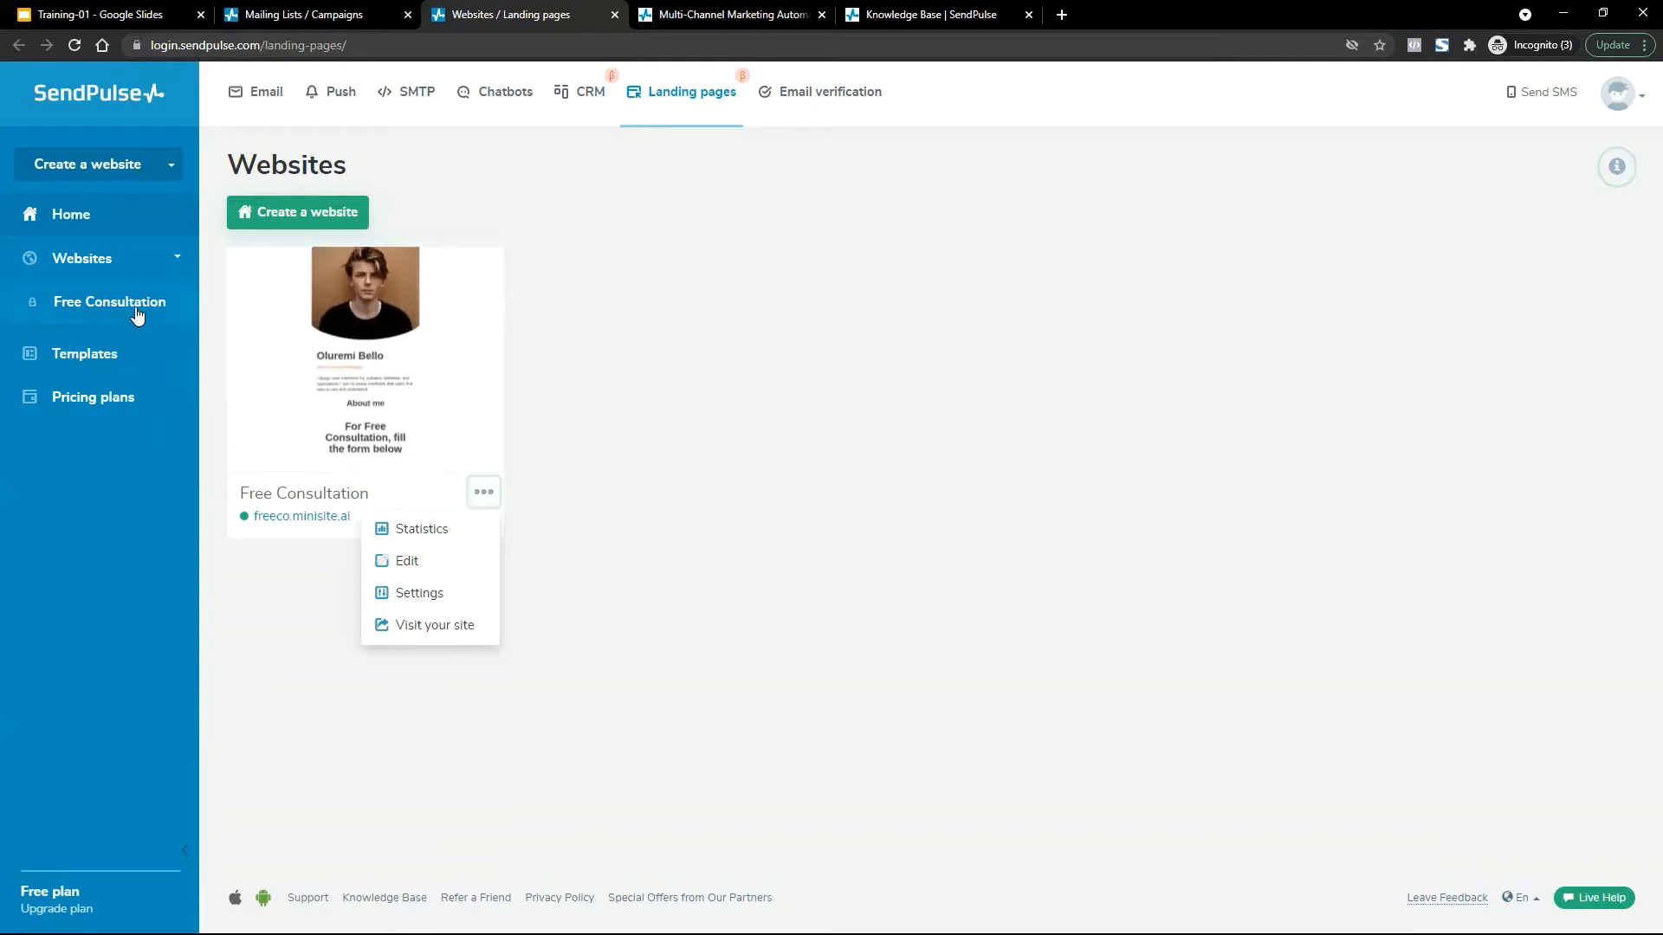
{"action": "left_click", "coordinate": [132, 274]}
{"action": "left_click", "coordinate": [132, 274]}
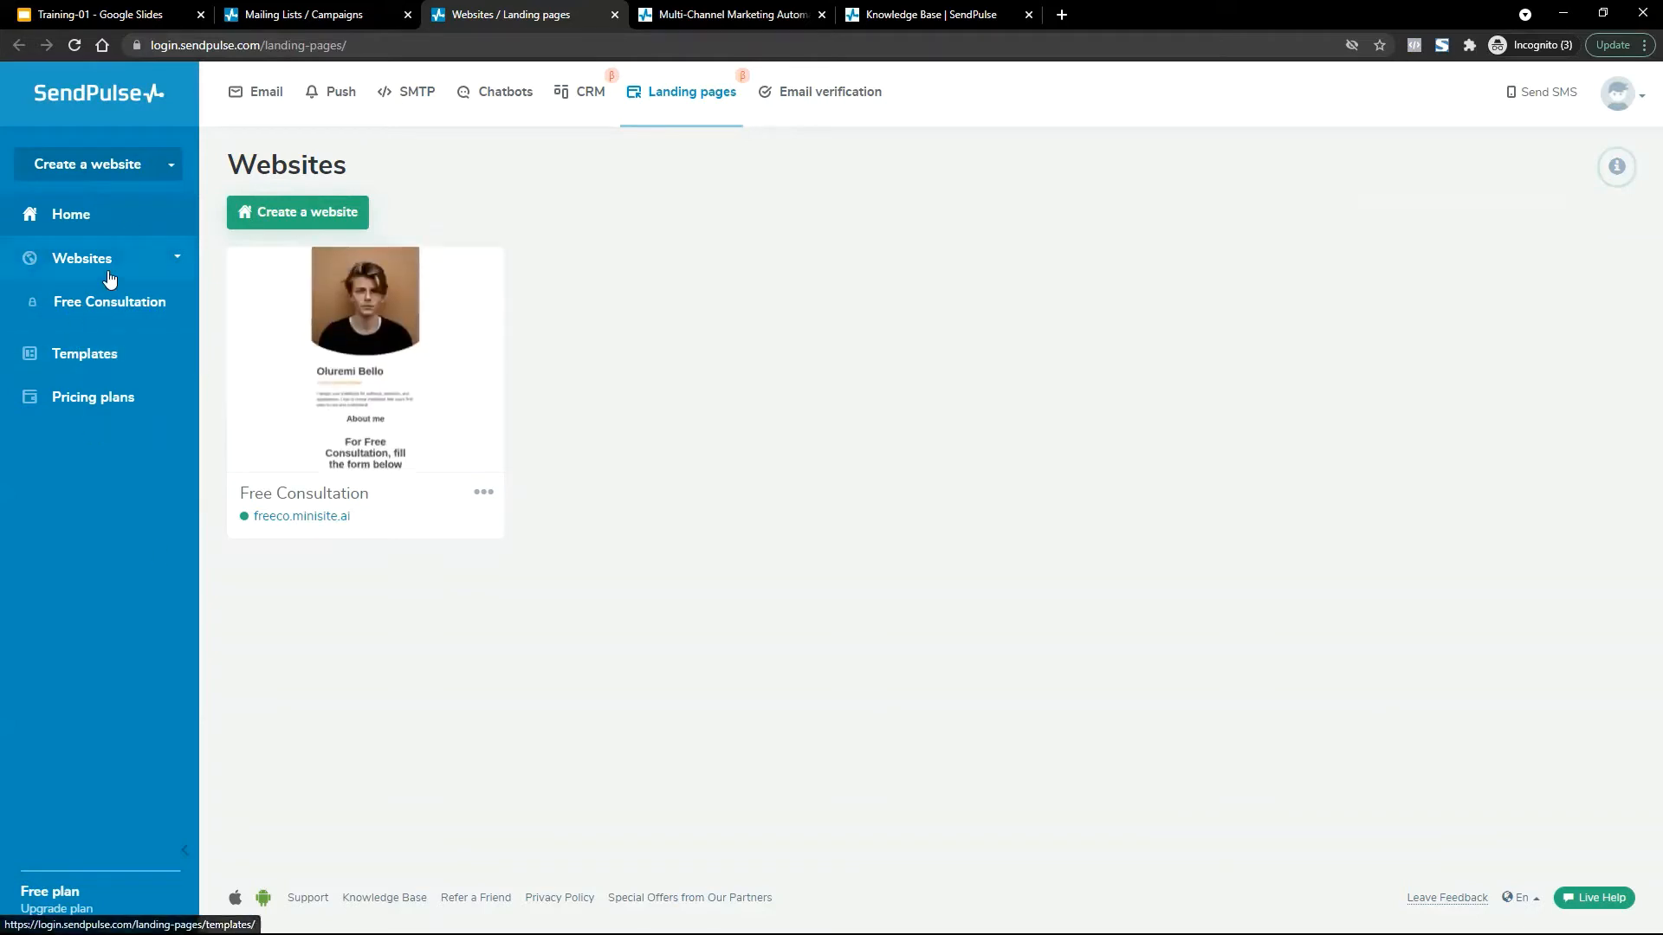
{"action": "left_click", "coordinate": [315, 286]}
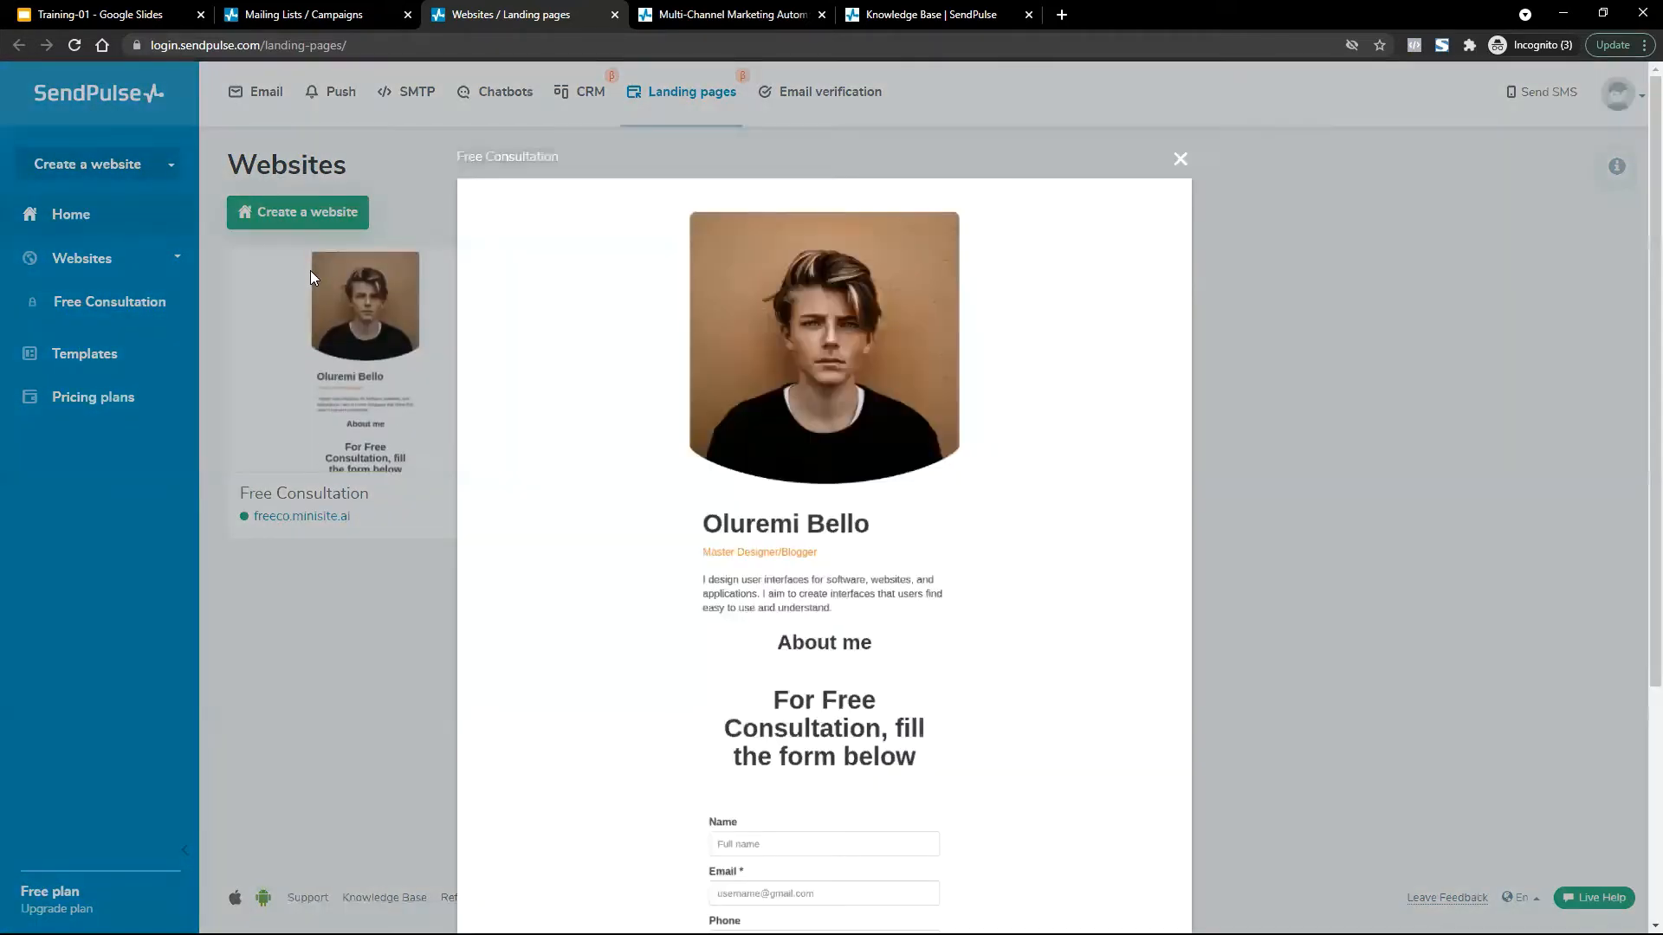
{"action": "left_click", "coordinate": [337, 653]}
{"action": "left_click", "coordinate": [483, 491]}
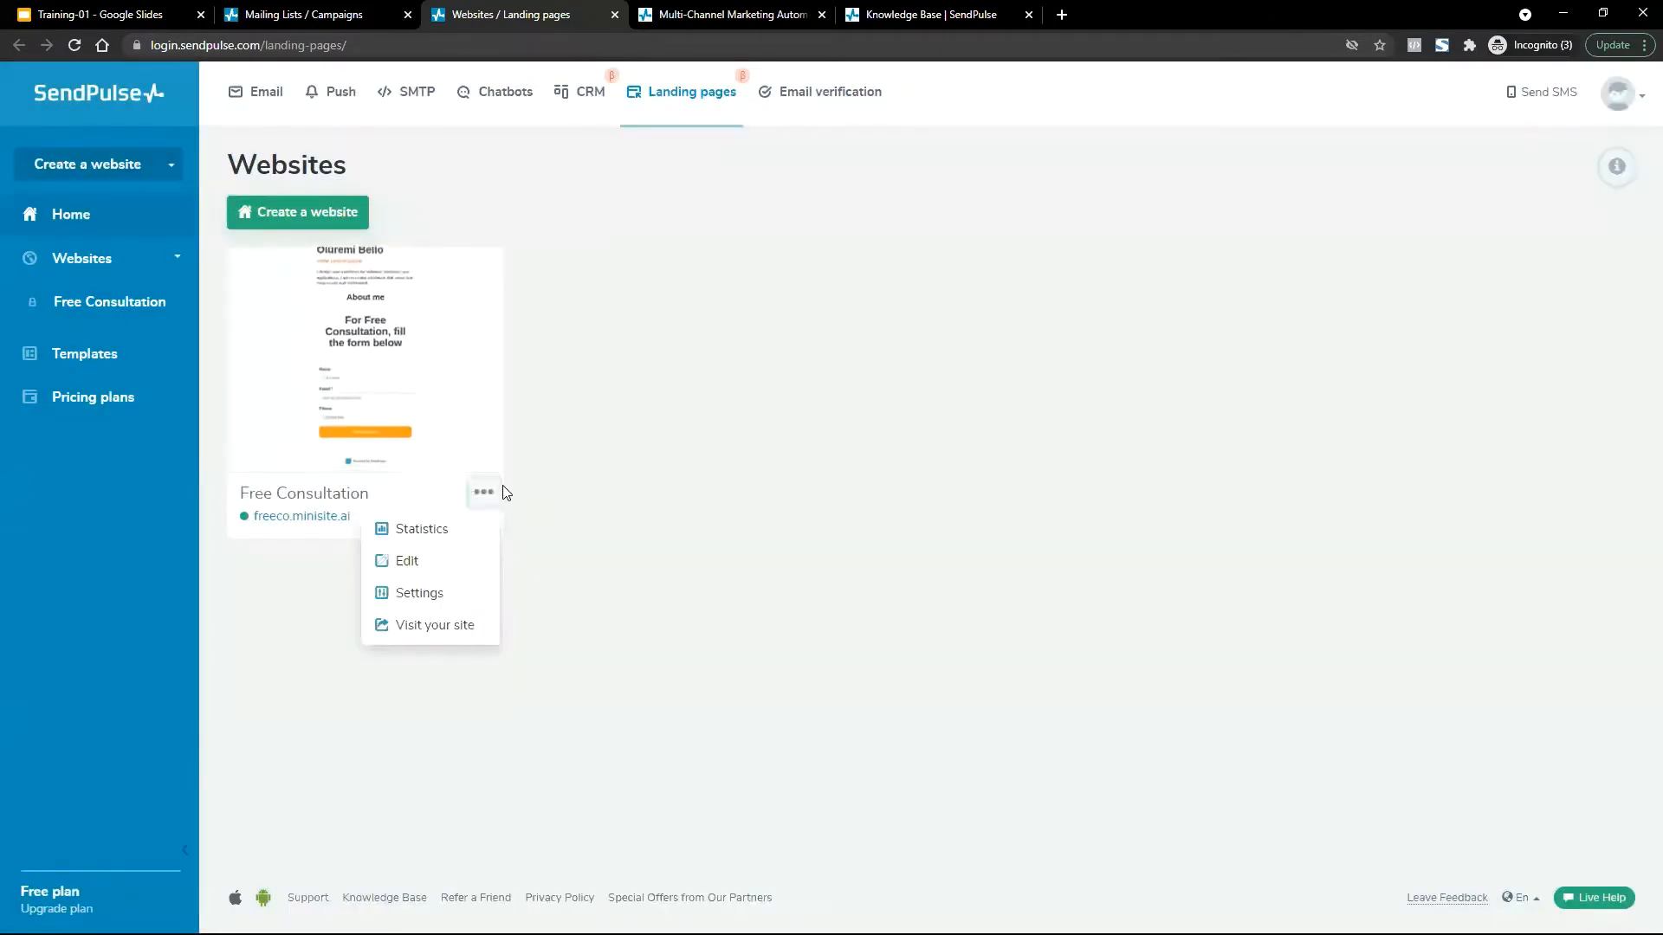
{"action": "left_click", "coordinate": [431, 561]}
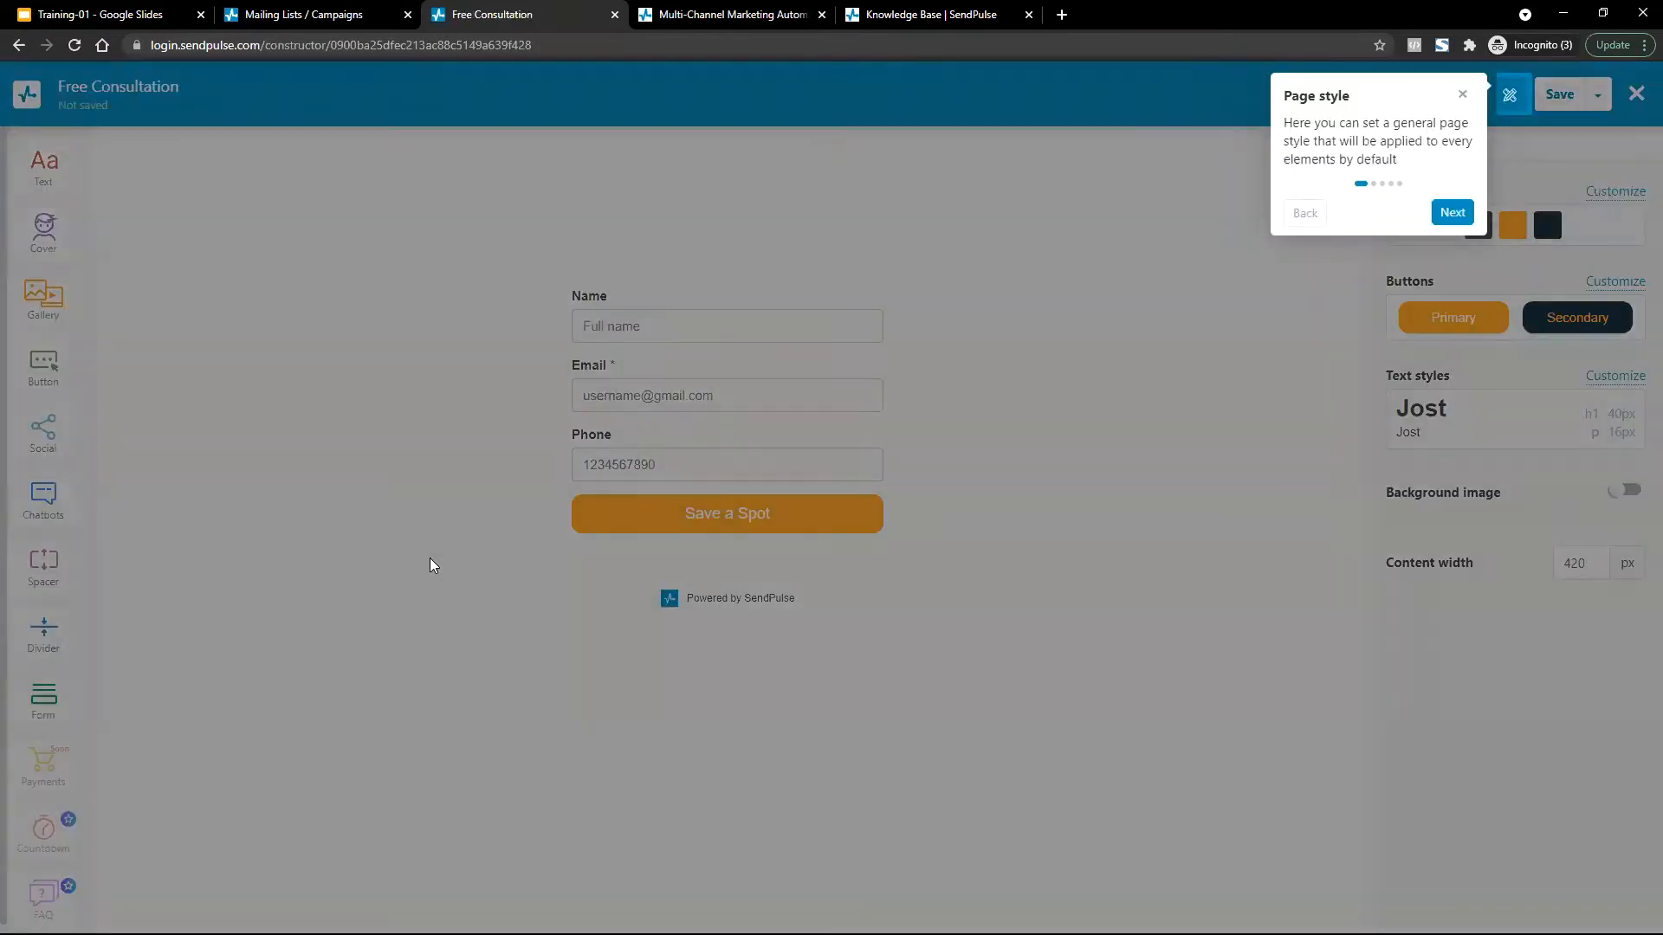
Delete the portrait photo block and add a new image block showing sp-i-service.png.
{"action": "left_click", "coordinate": [1462, 97]}
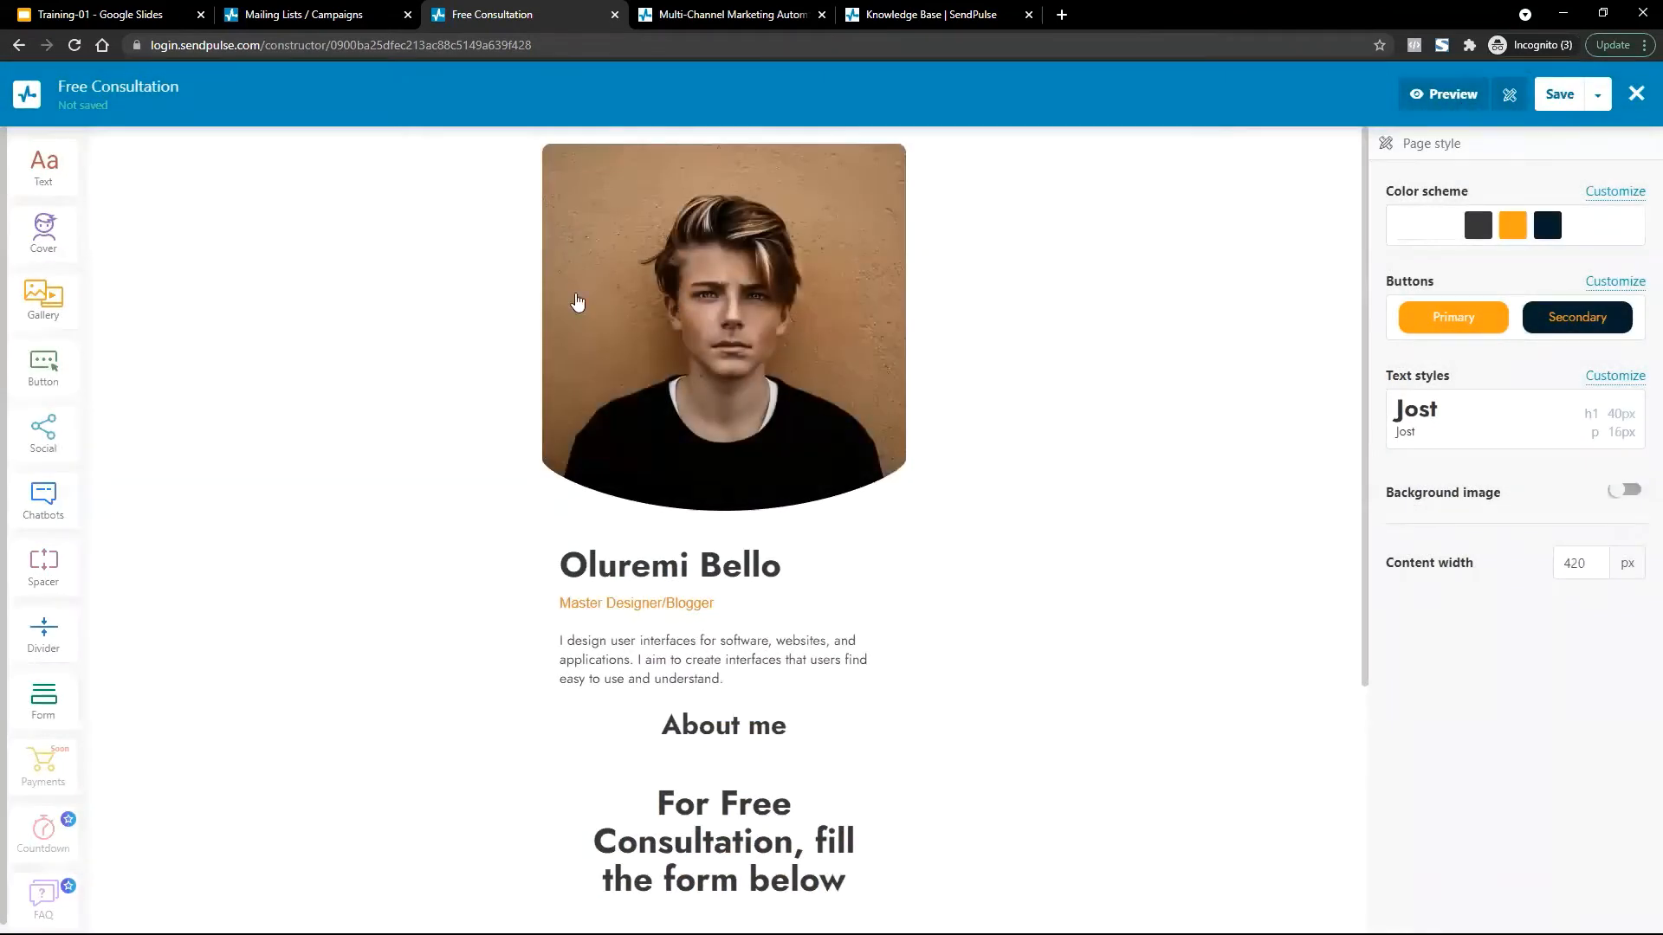
{"action": "left_click", "coordinate": [776, 374]}
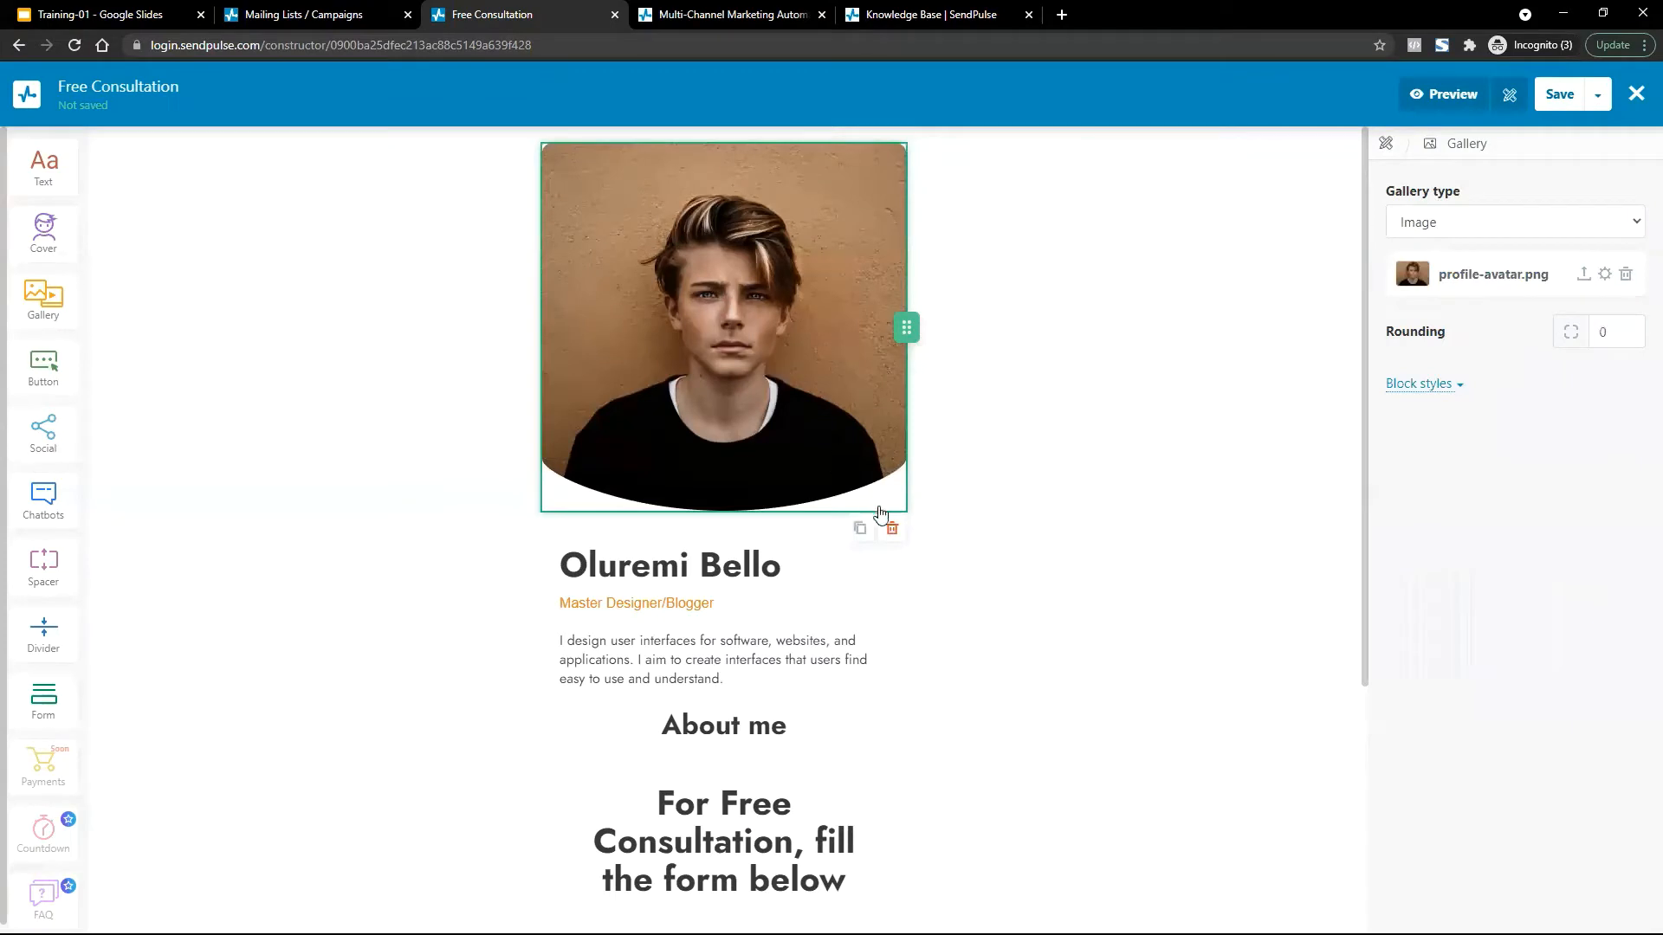
{"action": "left_click", "coordinate": [893, 537]}
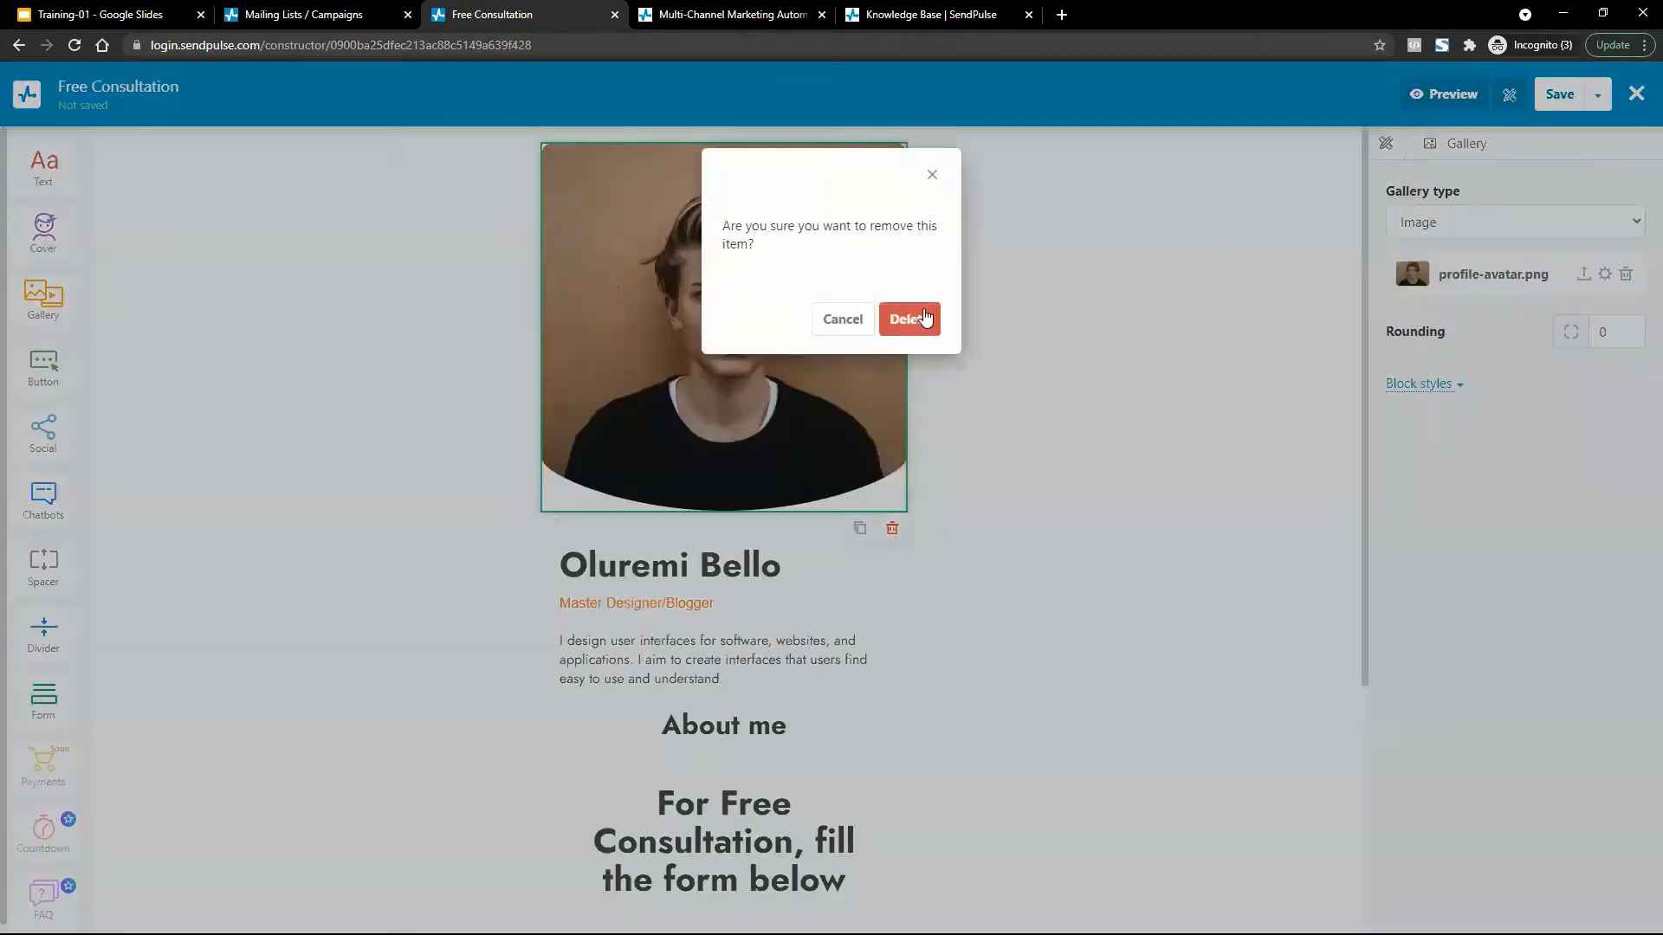
{"action": "left_click", "coordinate": [903, 322]}
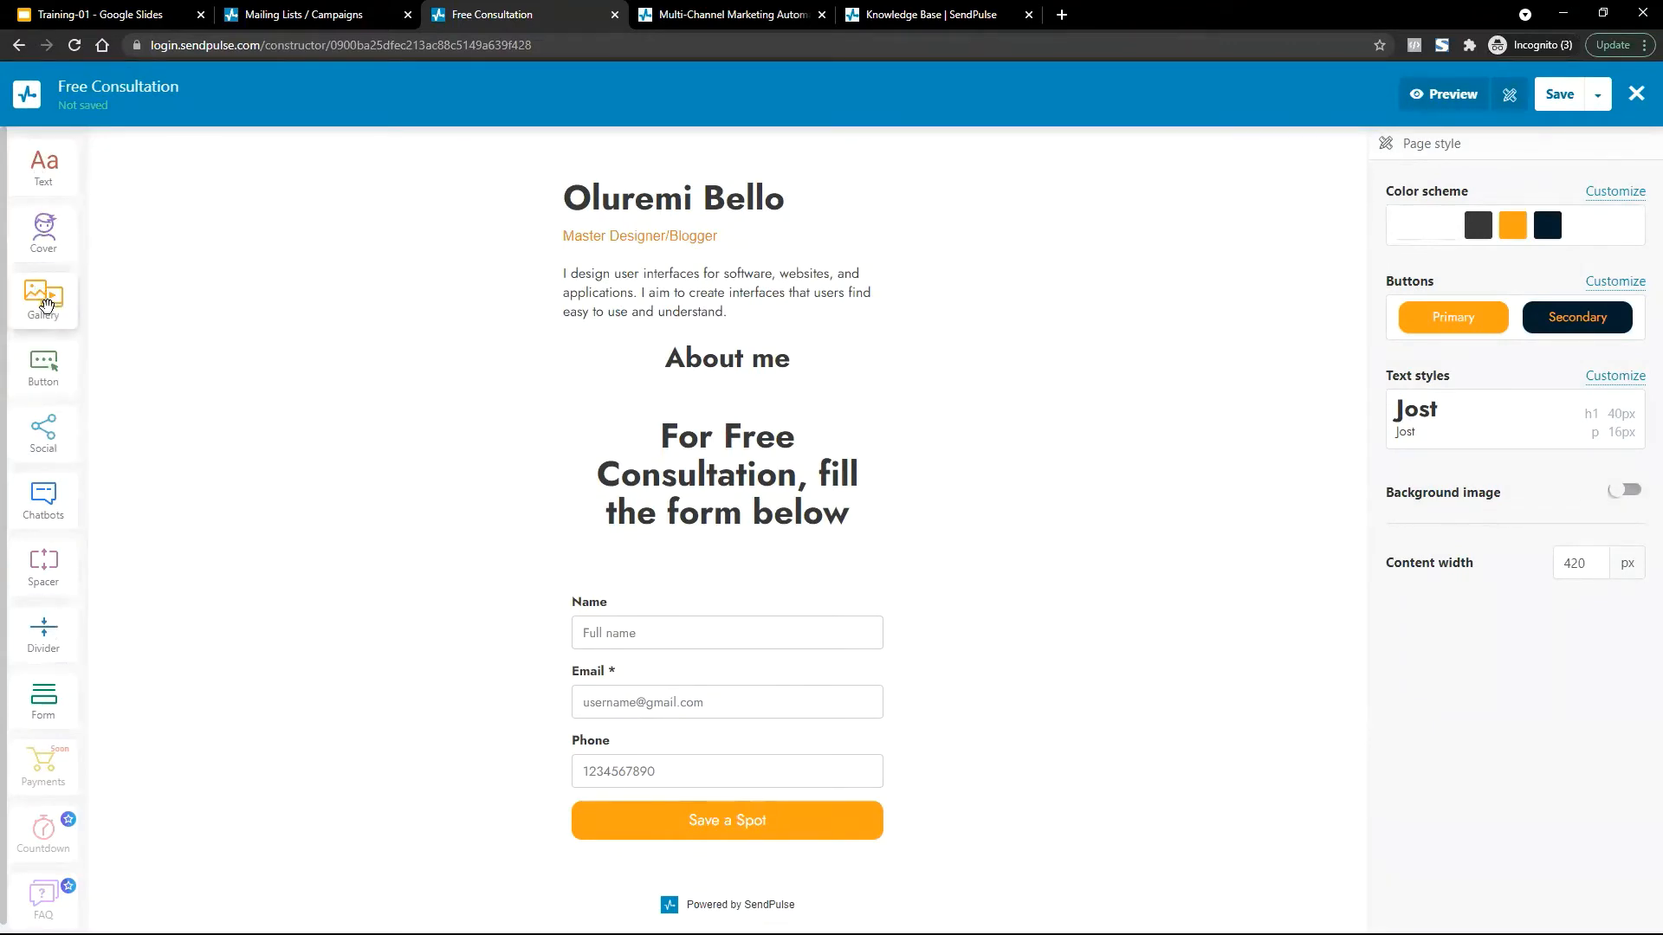
{"action": "left_click_drag", "start_coordinate": [47, 303], "coordinate": [794, 289]}
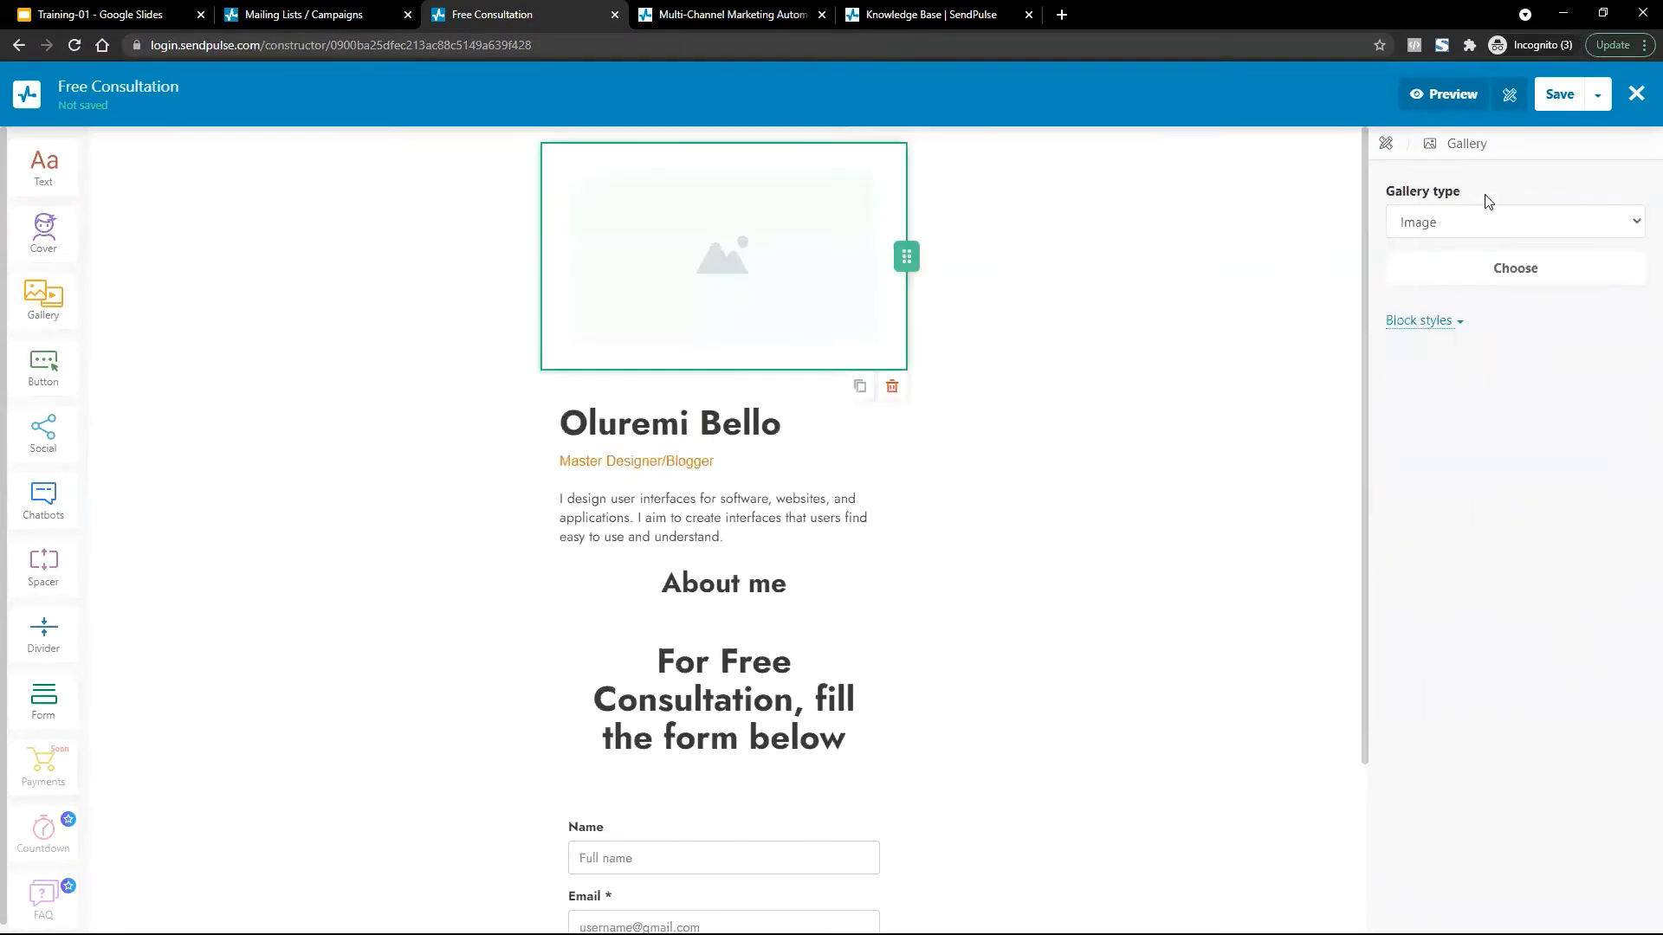
{"action": "left_click", "coordinate": [1490, 268]}
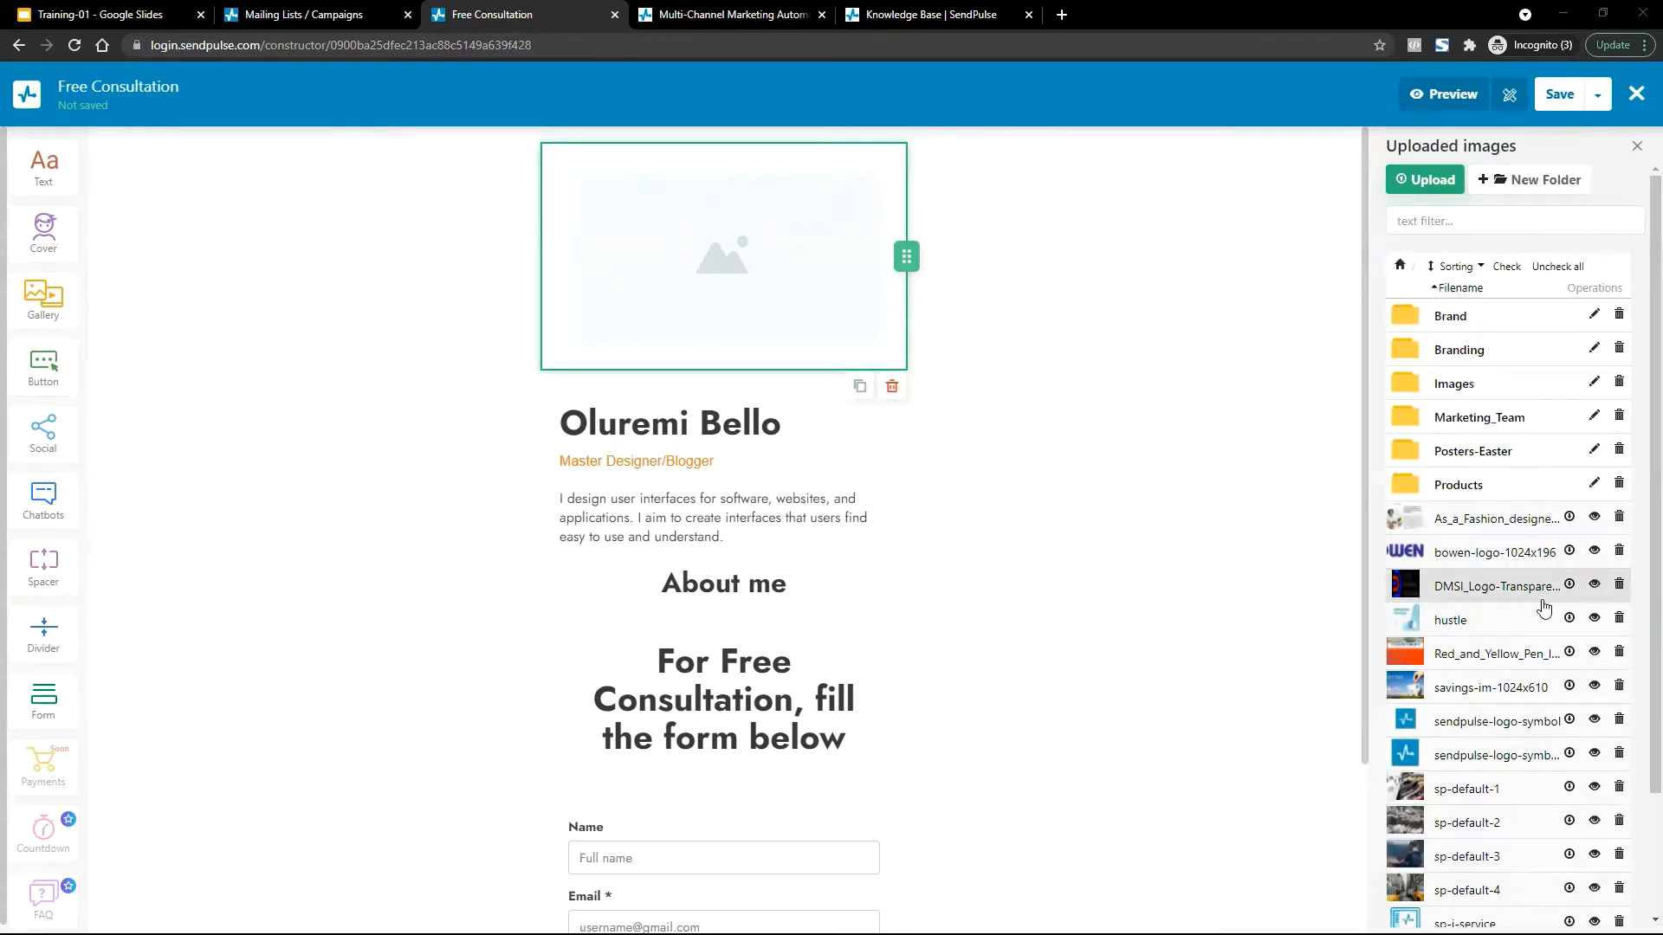
{"action": "scroll", "coordinate": [1639, 459], "scroll_direction": "down", "scroll_amount": 2}
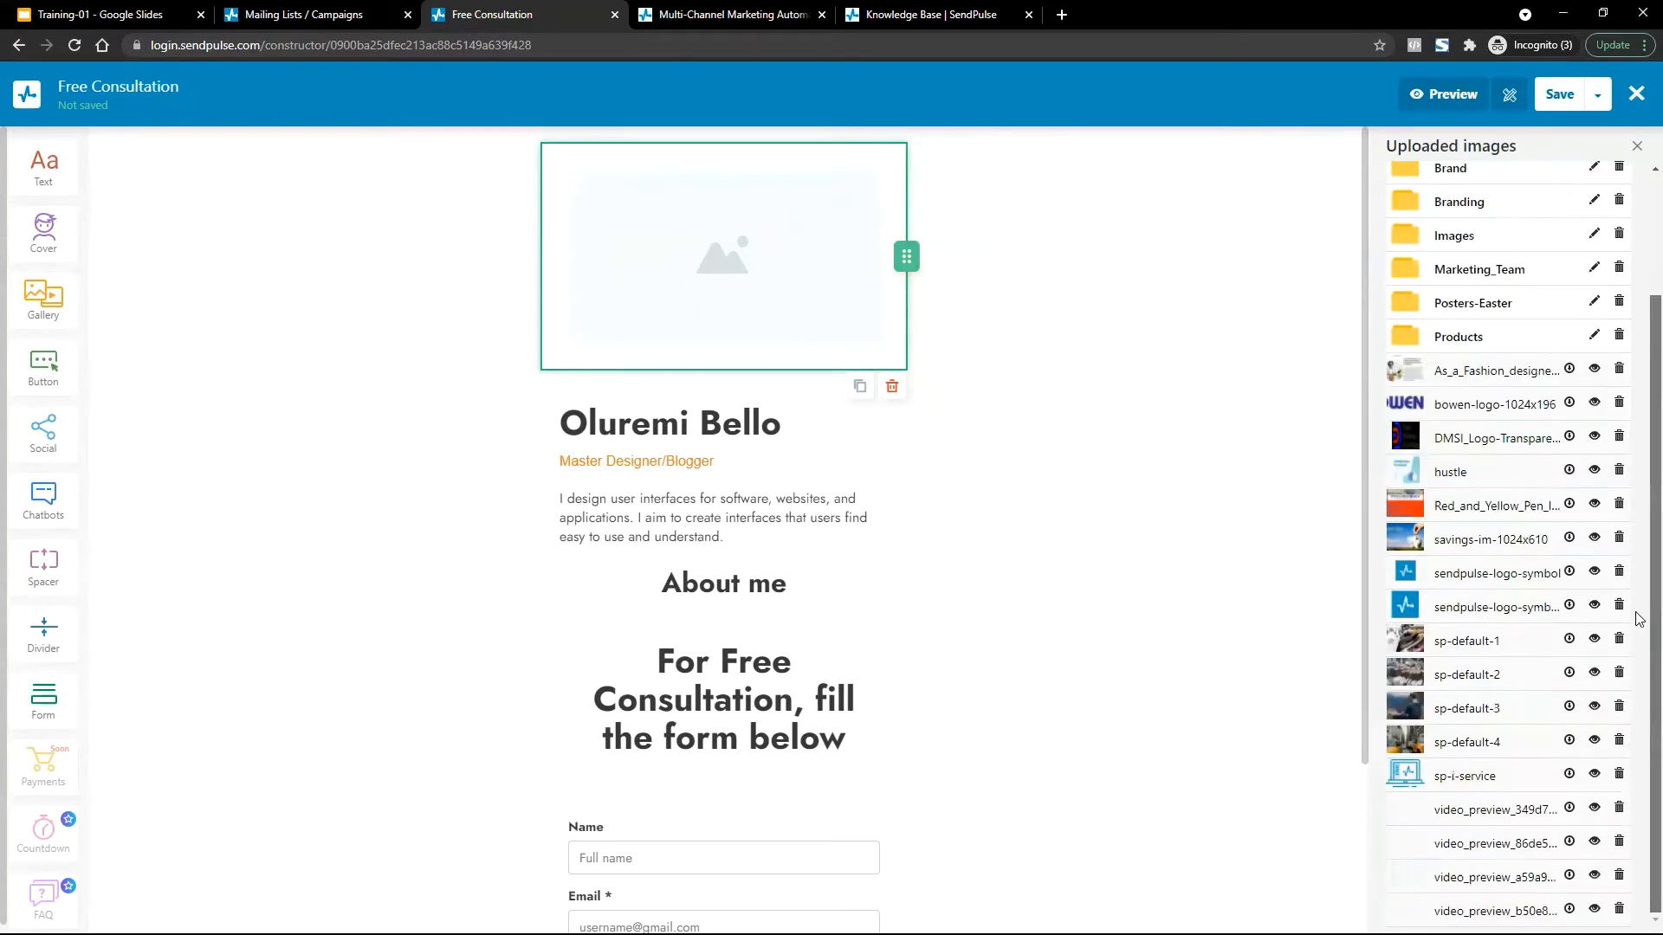
{"action": "left_click", "coordinate": [1405, 778]}
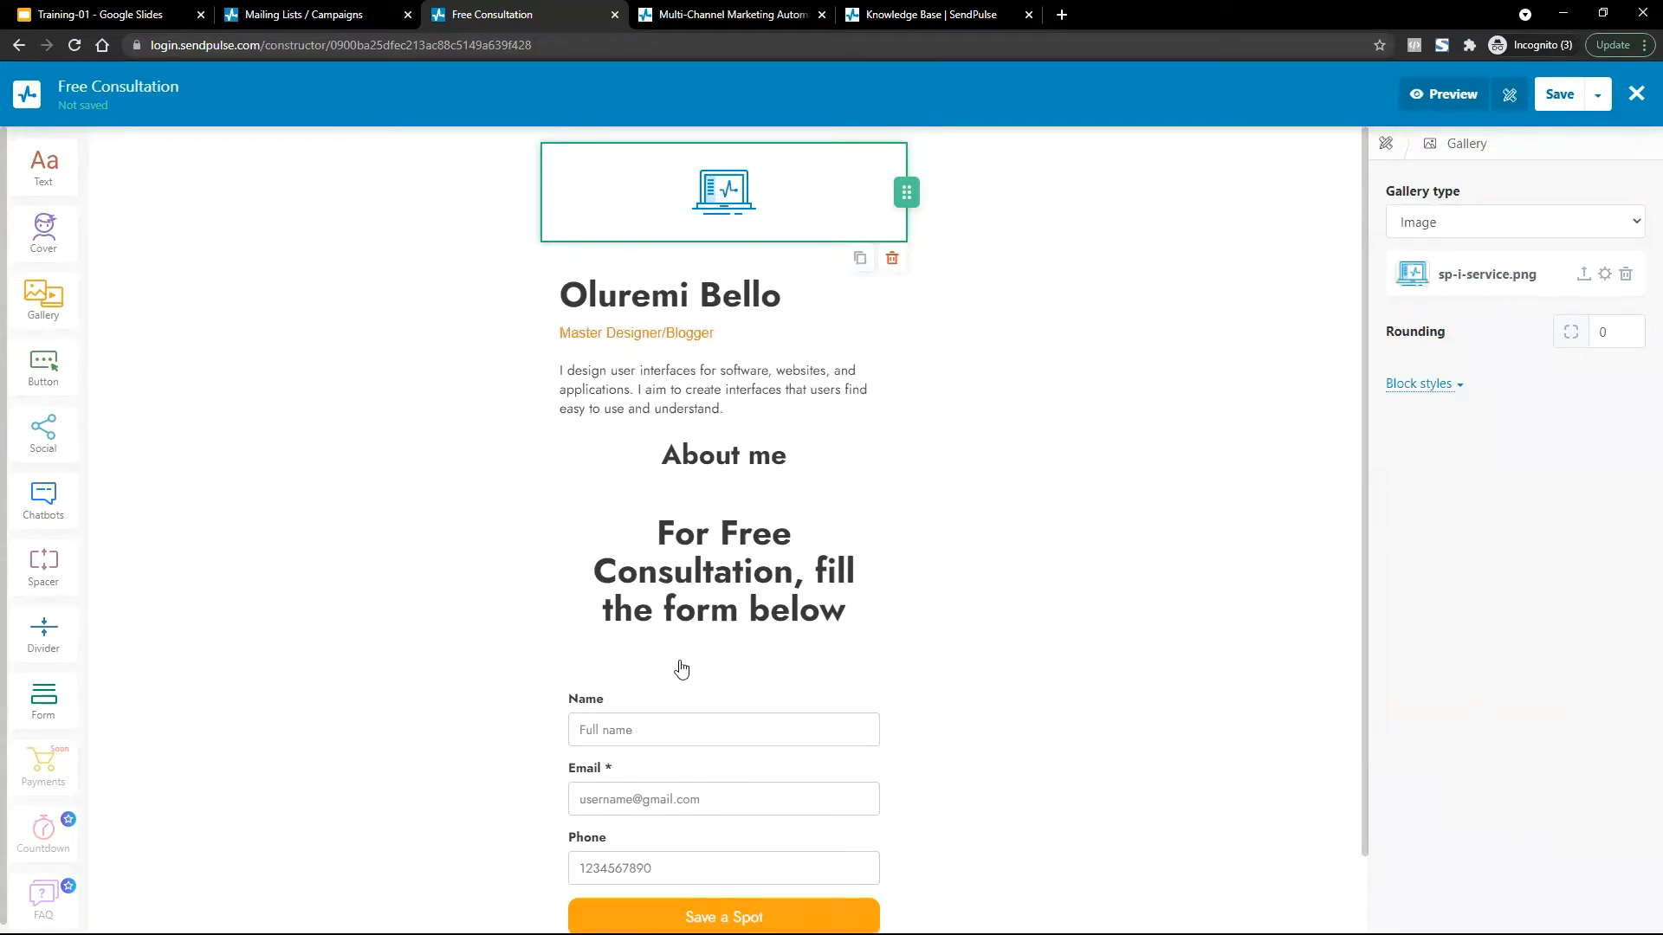
Delete the About me heading block from the landing page.
{"action": "scroll", "coordinate": [681, 668], "scroll_direction": "down", "scroll_amount": 1}
{"action": "scroll", "coordinate": [681, 668], "scroll_direction": "up", "scroll_amount": 1}
{"action": "left_click", "coordinate": [721, 468]}
{"action": "left_click", "coordinate": [892, 504]}
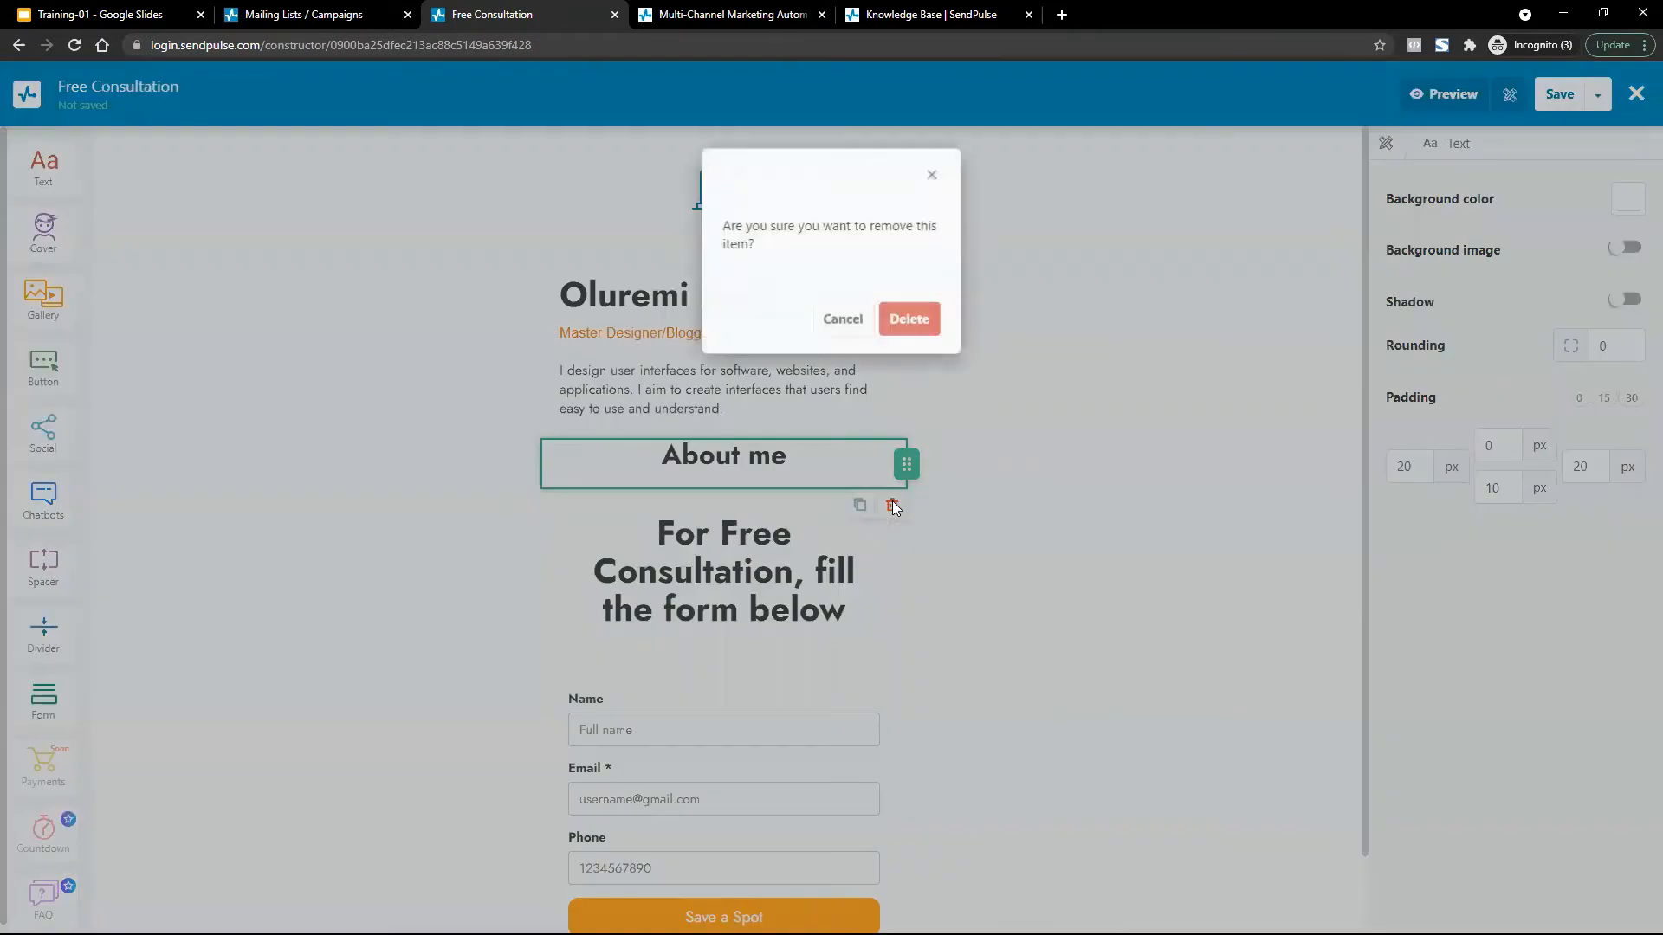
{"action": "left_click", "coordinate": [903, 323]}
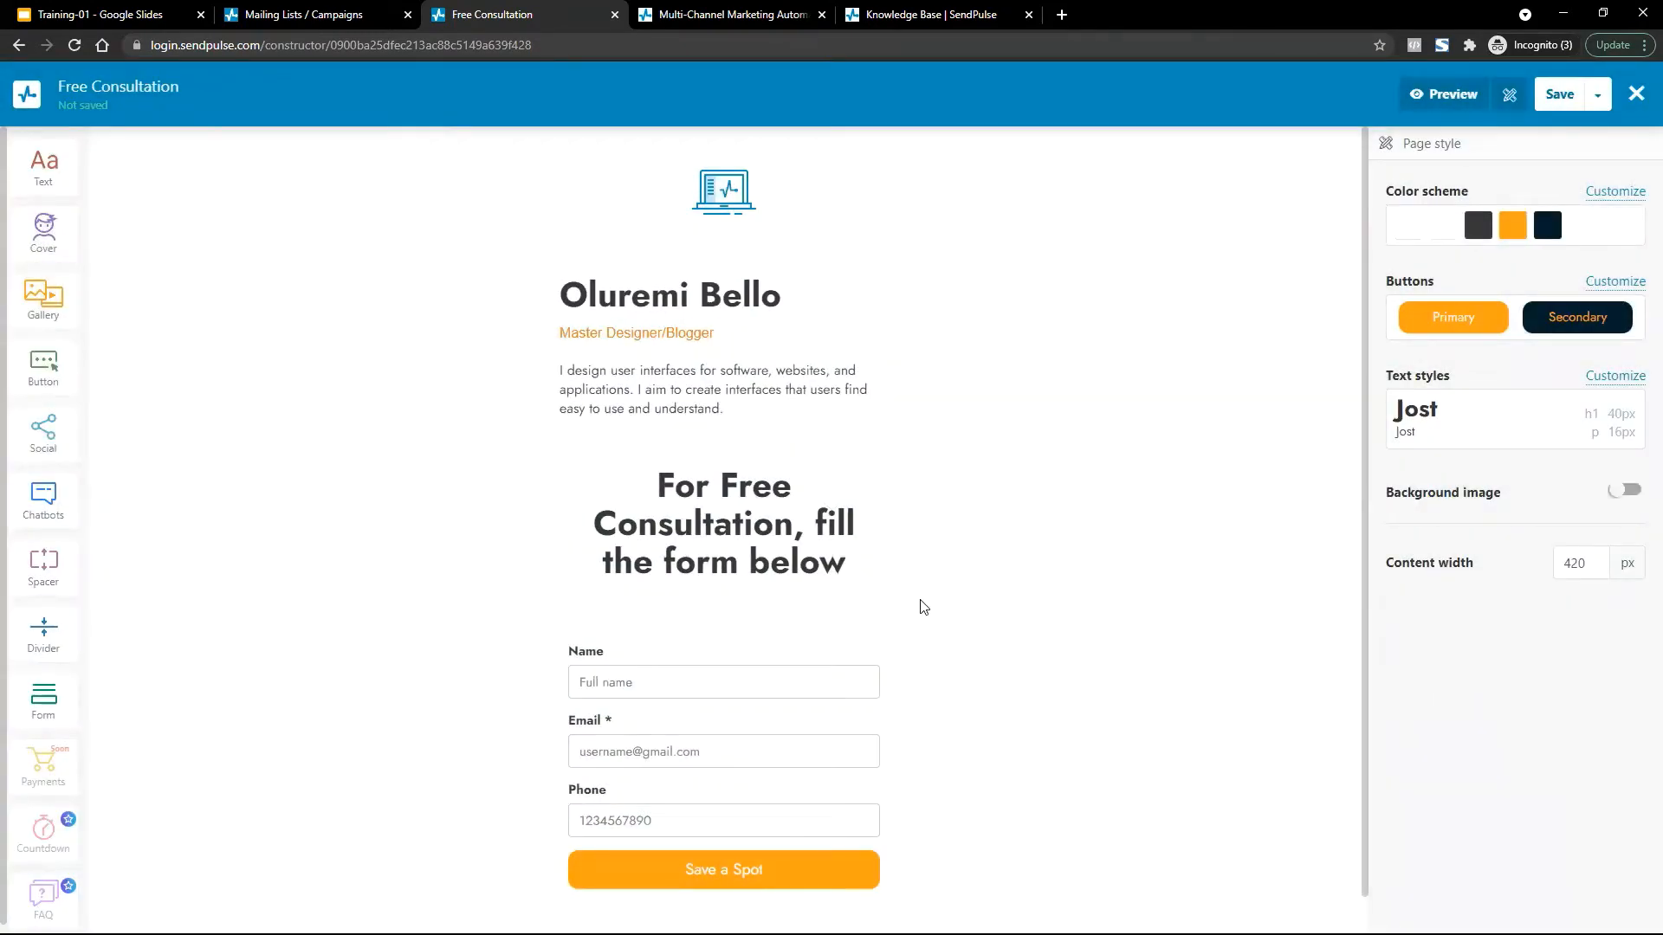
Change the form heading to 'For Free ERP Consultation, fill the form below' and select the form.
{"action": "scroll", "coordinate": [850, 375], "scroll_direction": "down", "scroll_amount": 1}
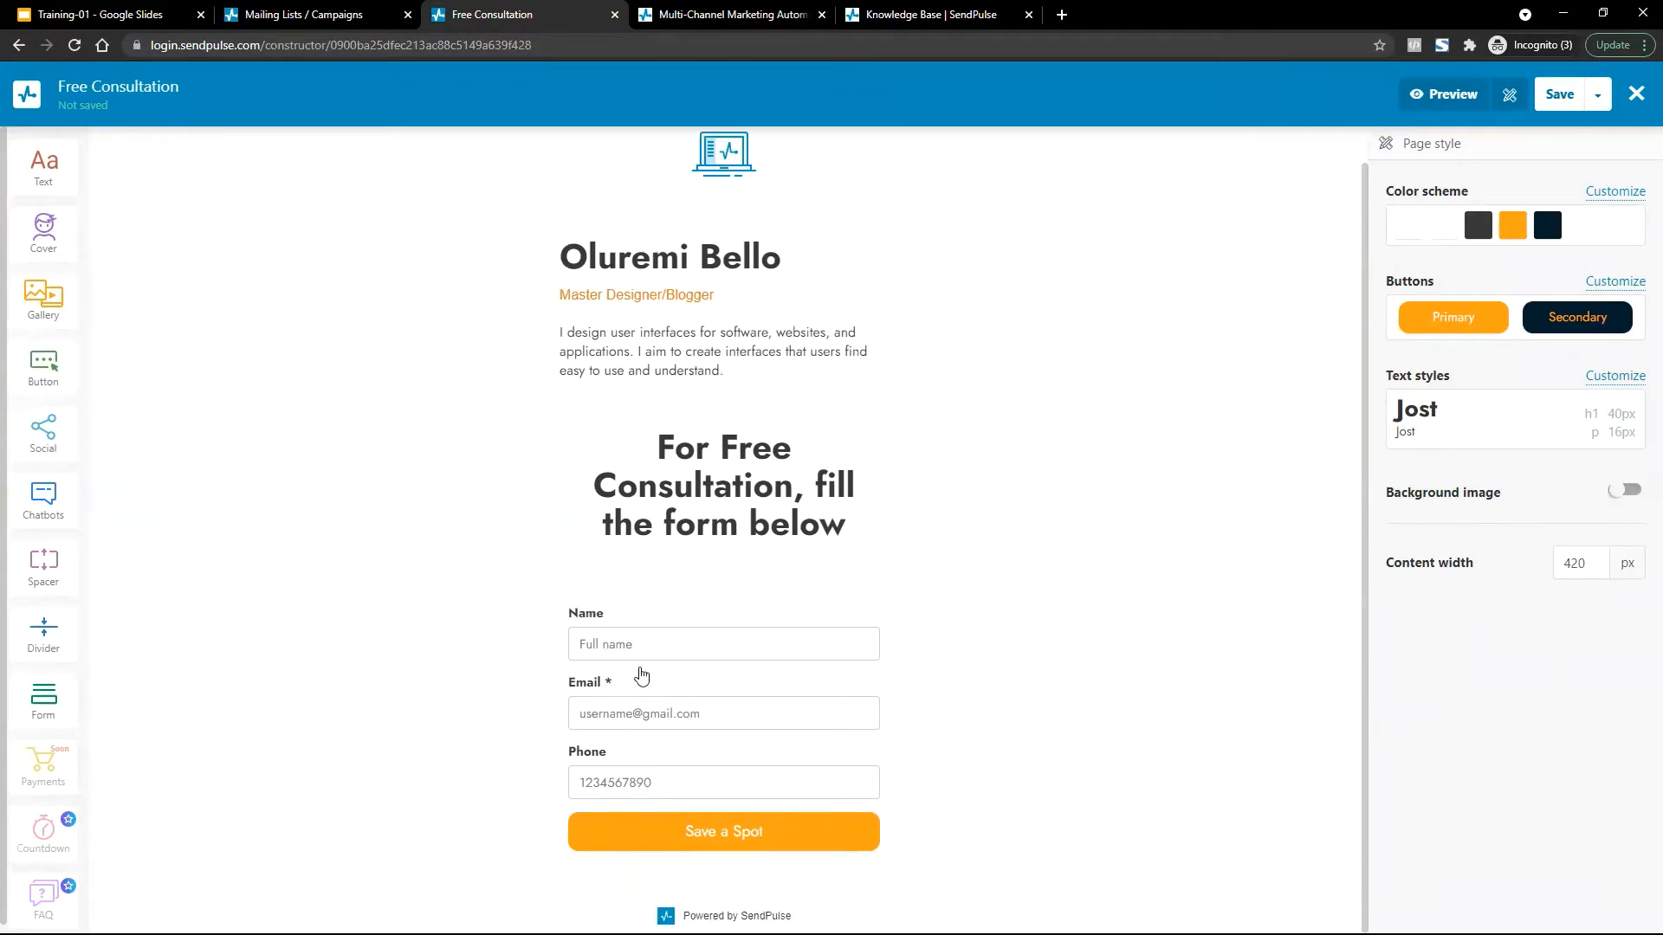
{"action": "left_click", "coordinate": [791, 508]}
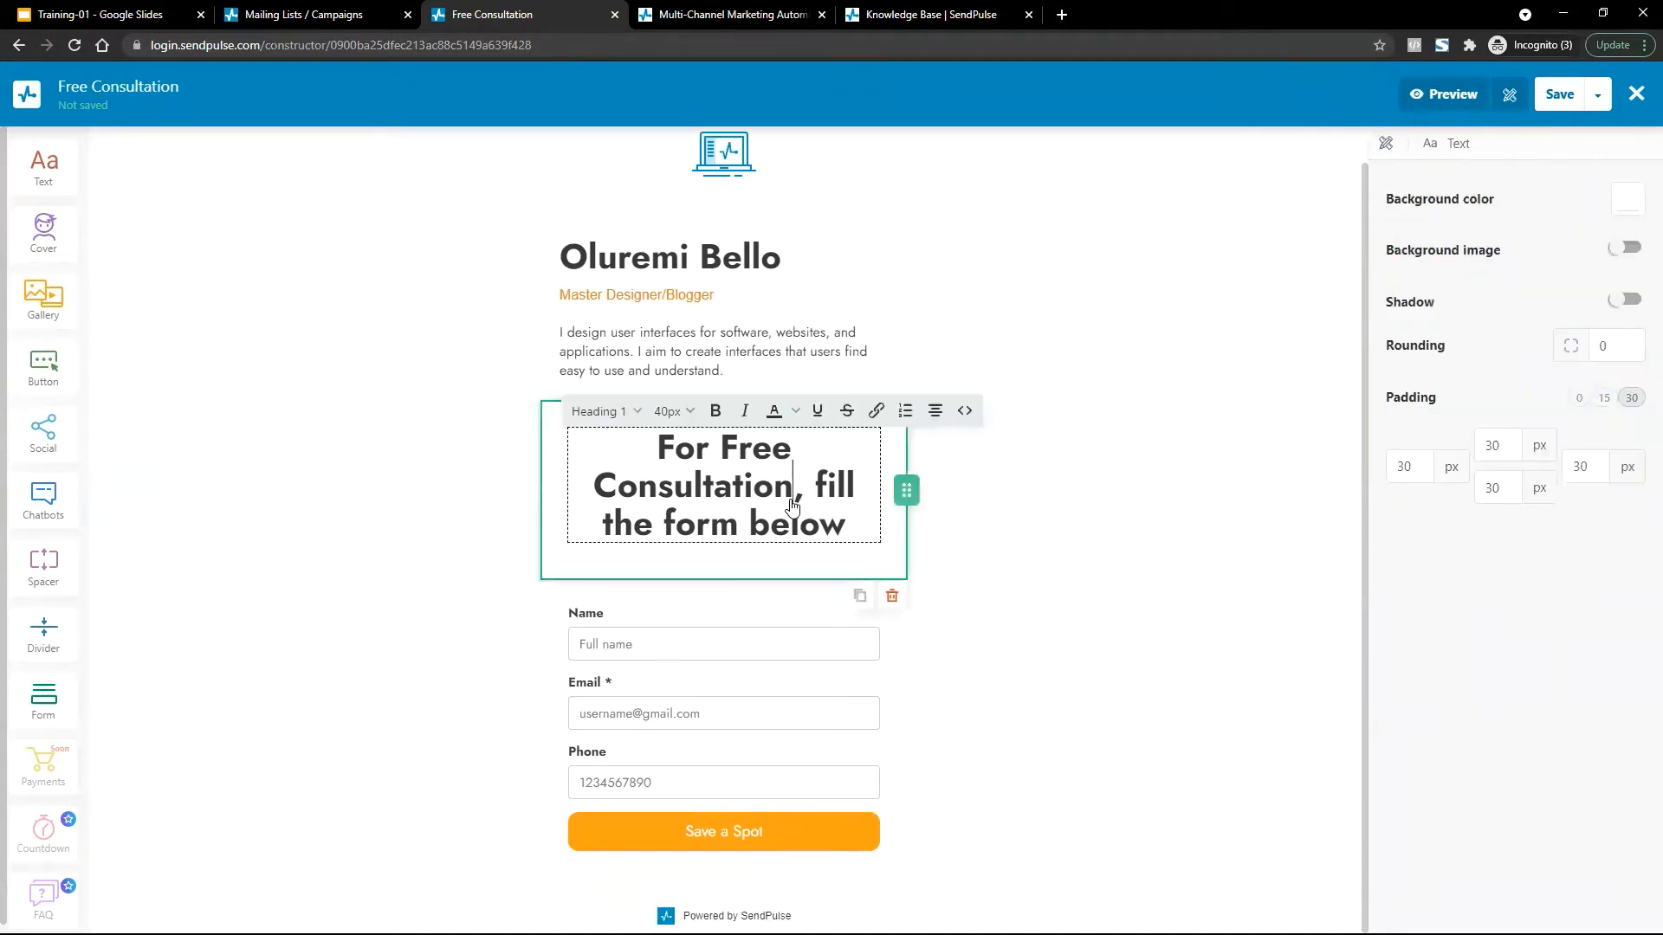
{"action": "left_click", "coordinate": [807, 463]}
{"action": "type", "text": "ERP"}
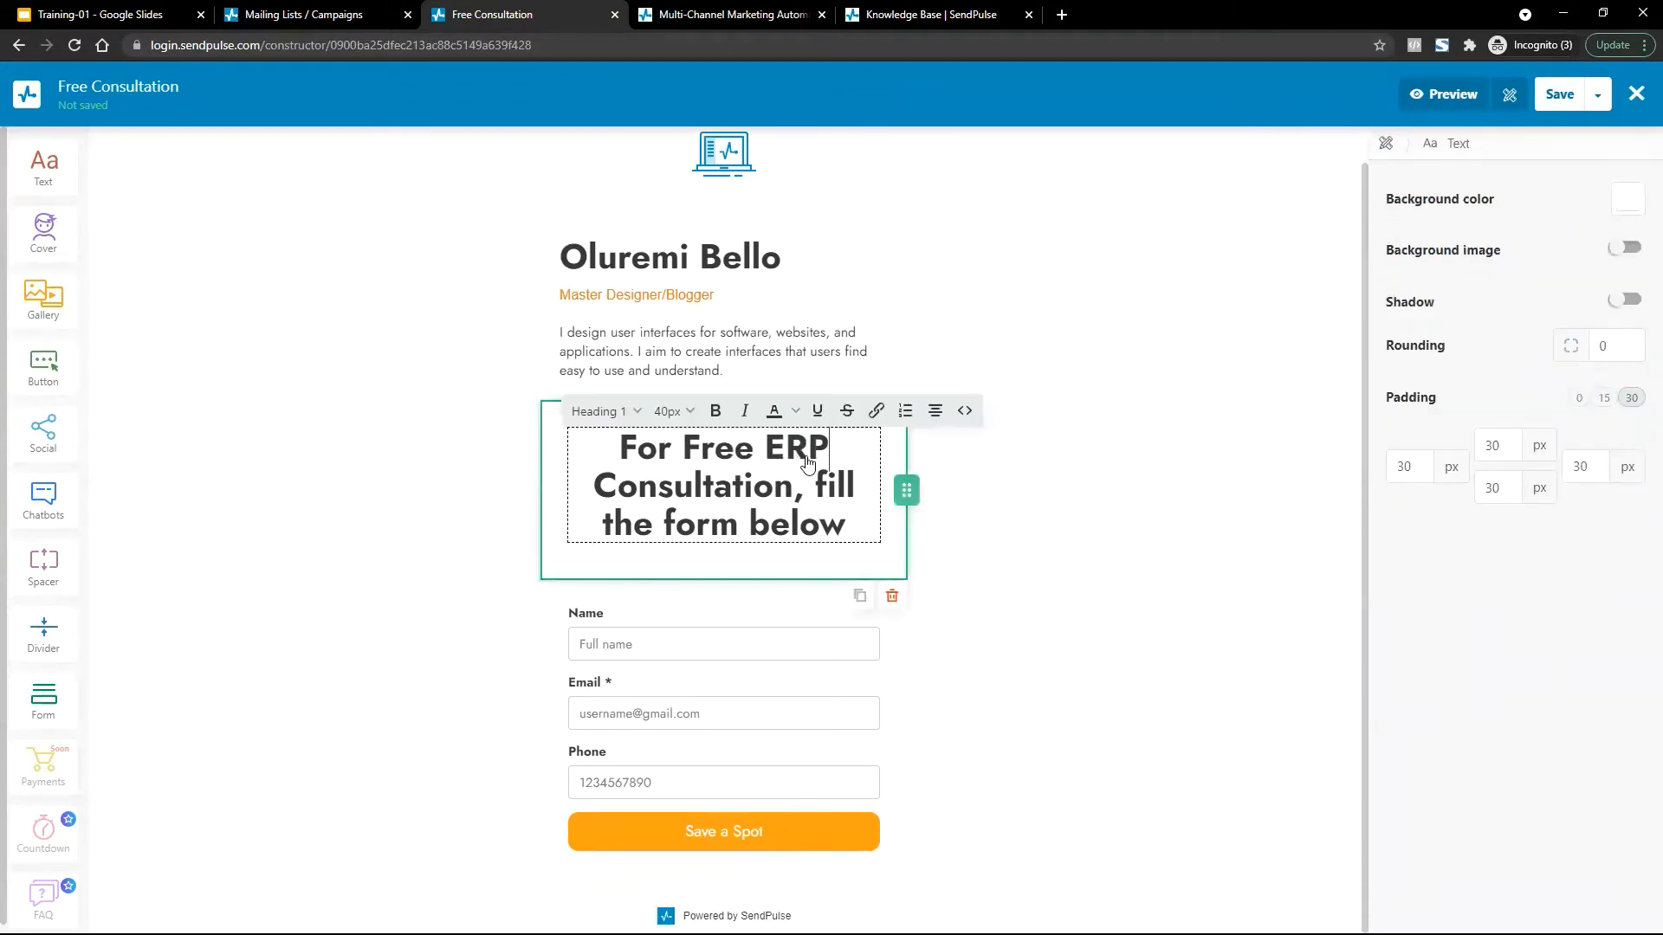
{"action": "left_click", "coordinate": [1033, 746]}
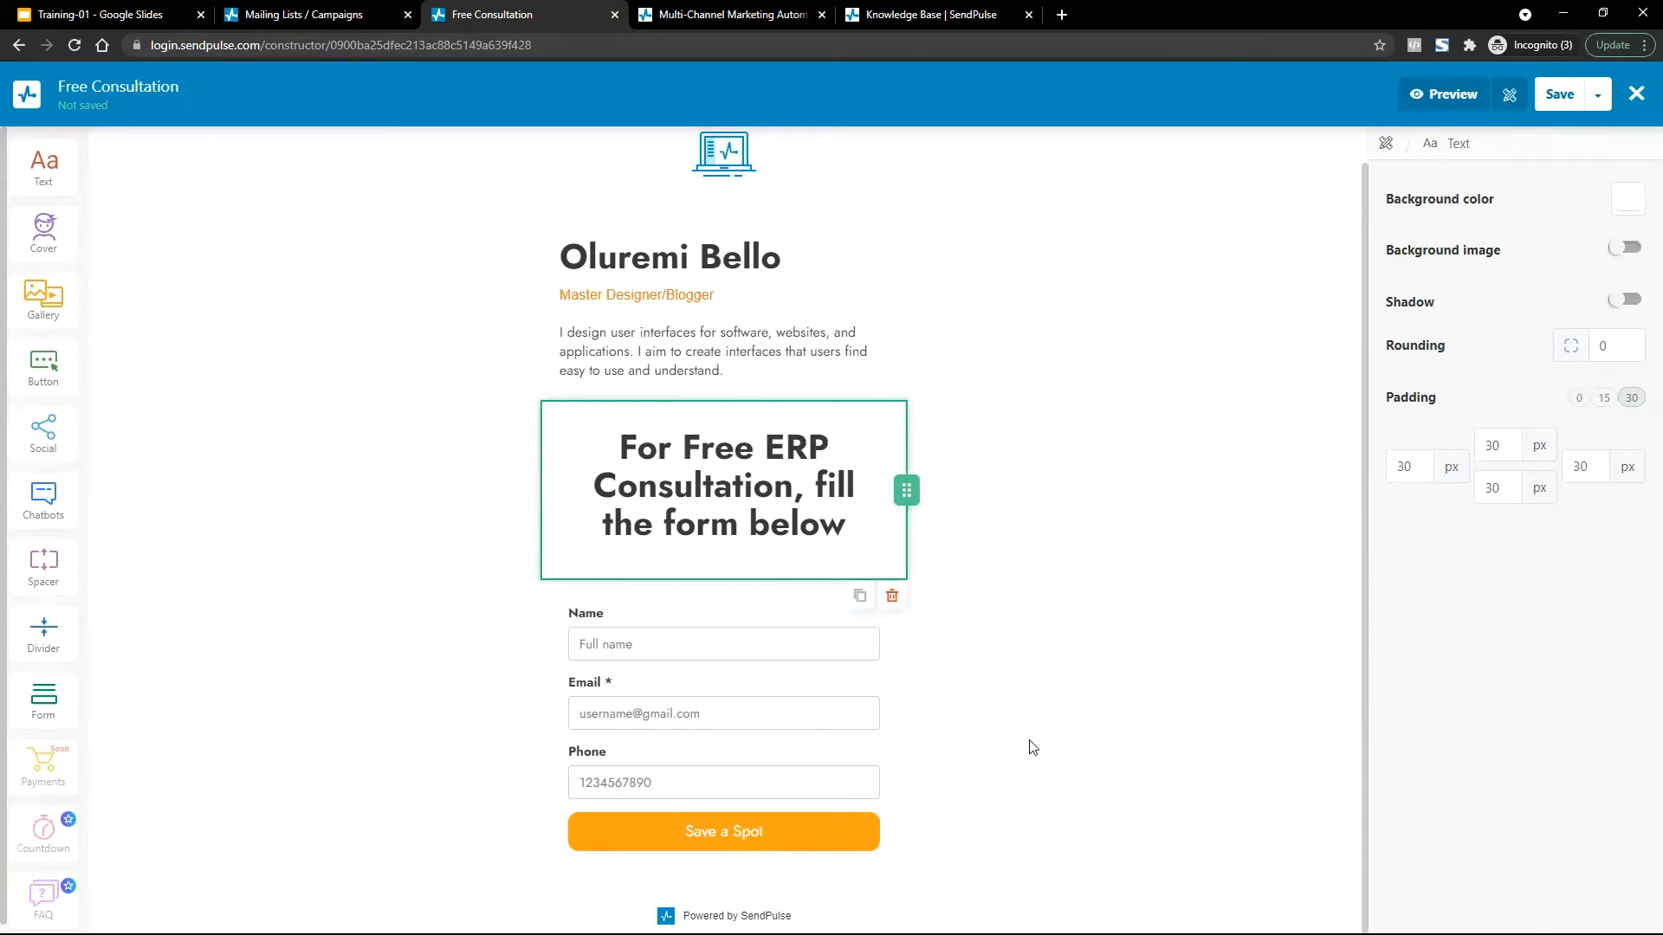
{"action": "left_click", "coordinate": [732, 747]}
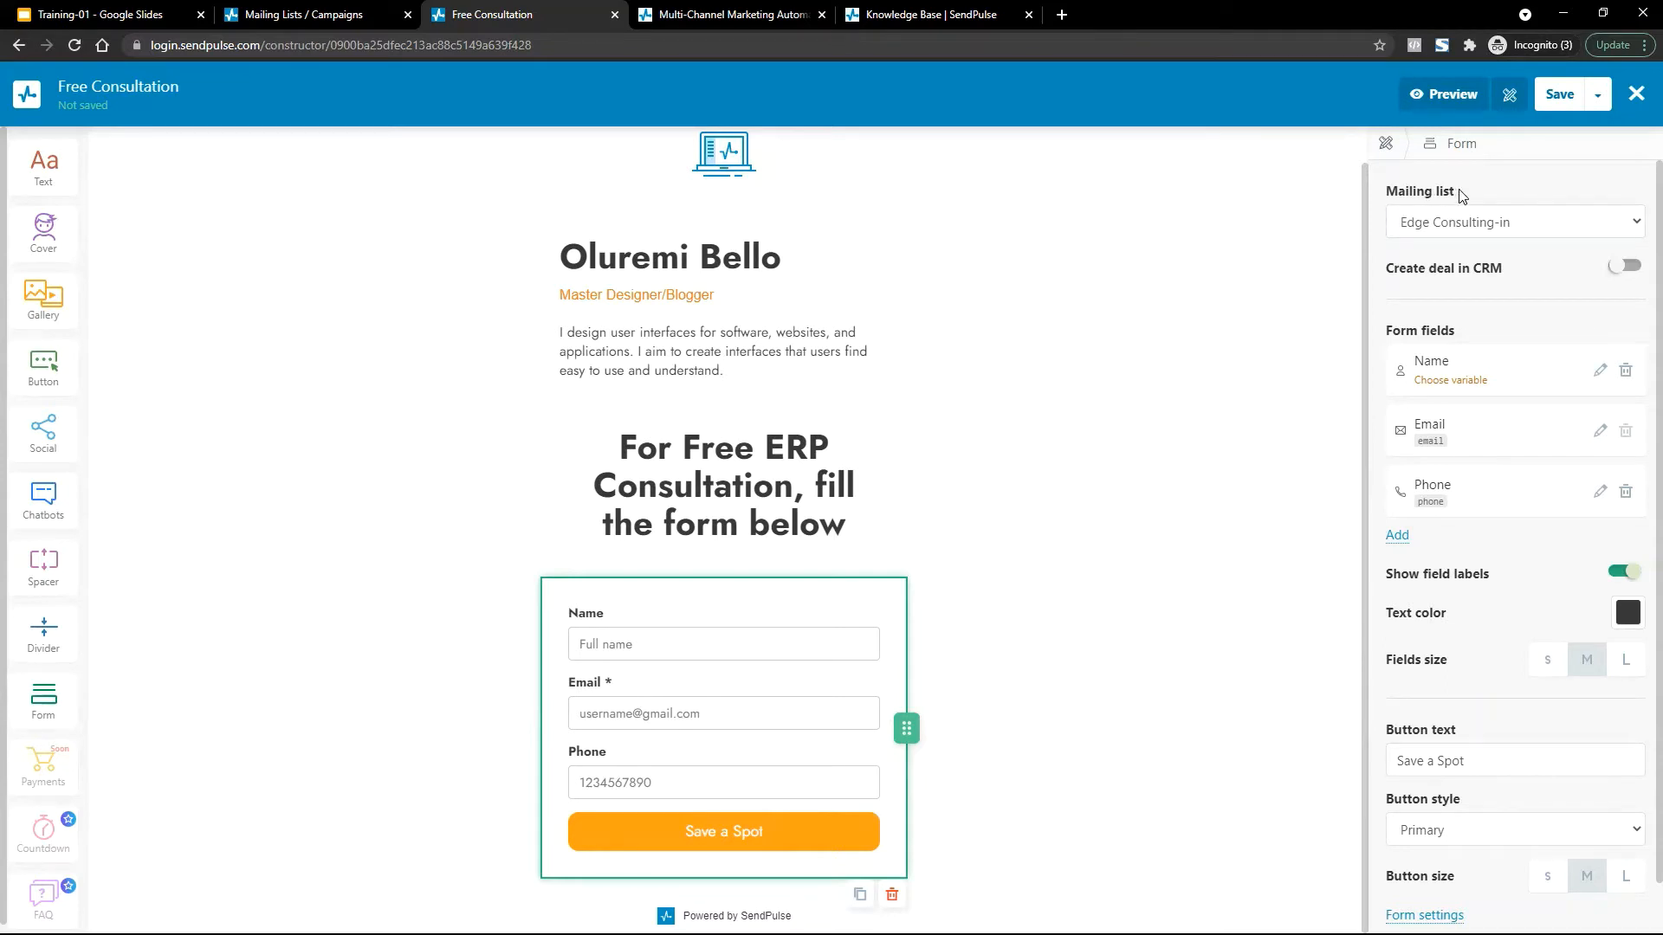
Add a new mailing list named ERPConsult from the Mailing Lists page.
{"action": "left_click_drag", "start_coordinate": [1461, 195], "coordinate": [1380, 194]}
{"action": "left_click", "coordinate": [295, 14]}
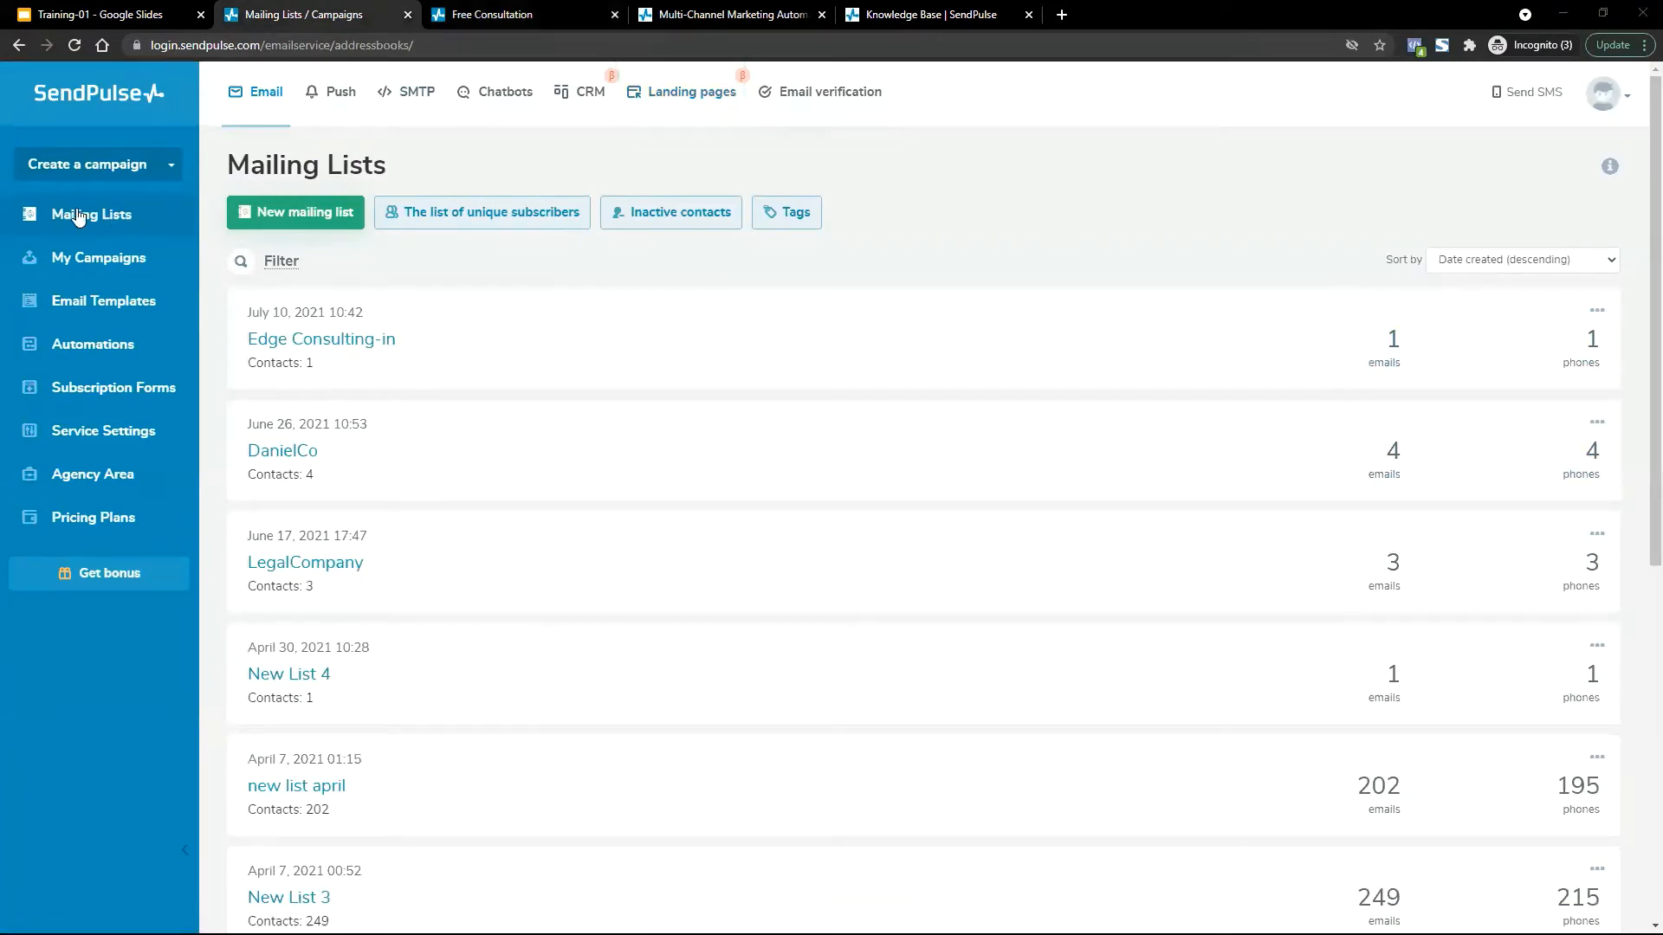
{"action": "left_click", "coordinate": [289, 212]}
{"action": "type", "text": "E"}
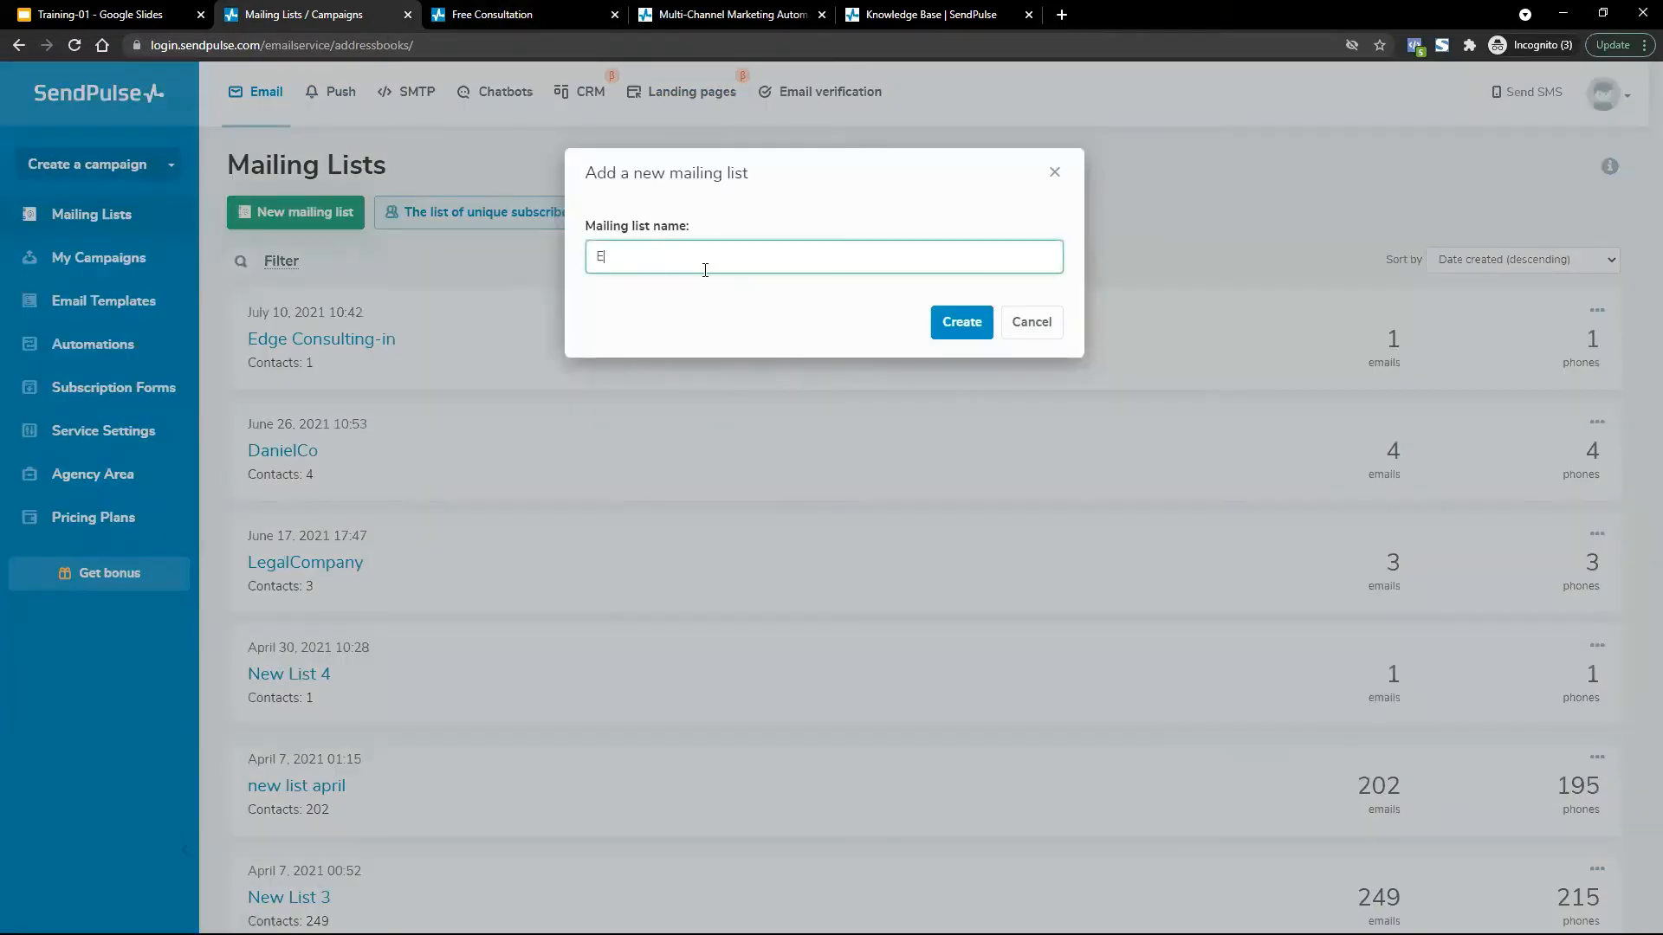
{"action": "type", "text": "RPConsult"}
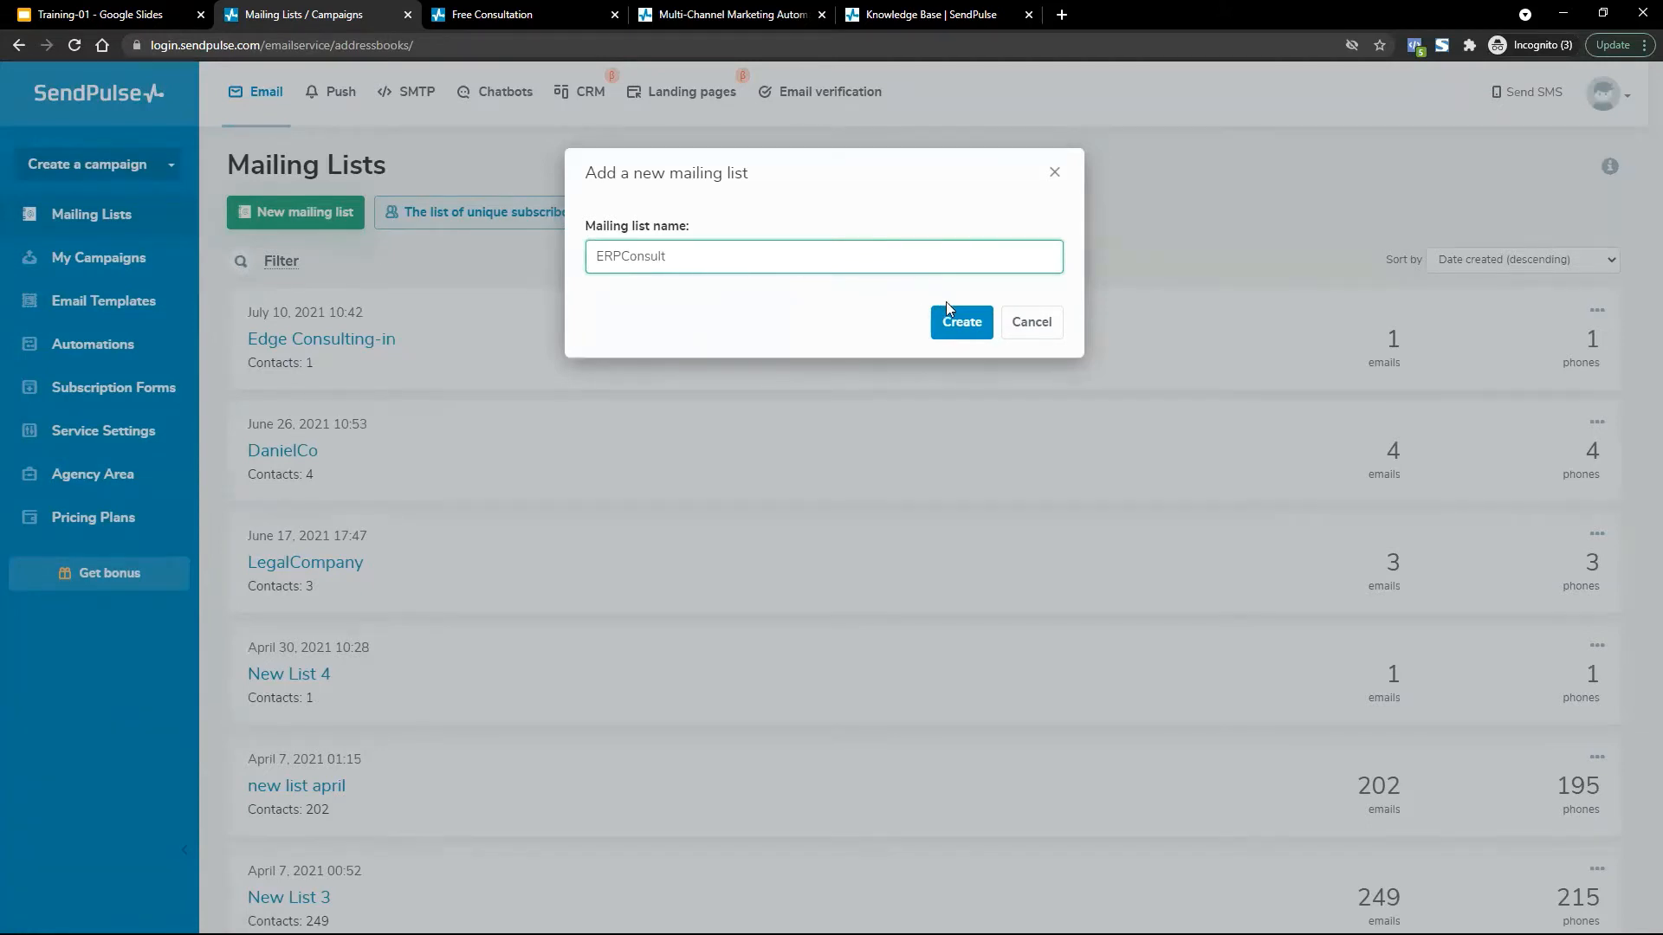
{"action": "left_click", "coordinate": [950, 314]}
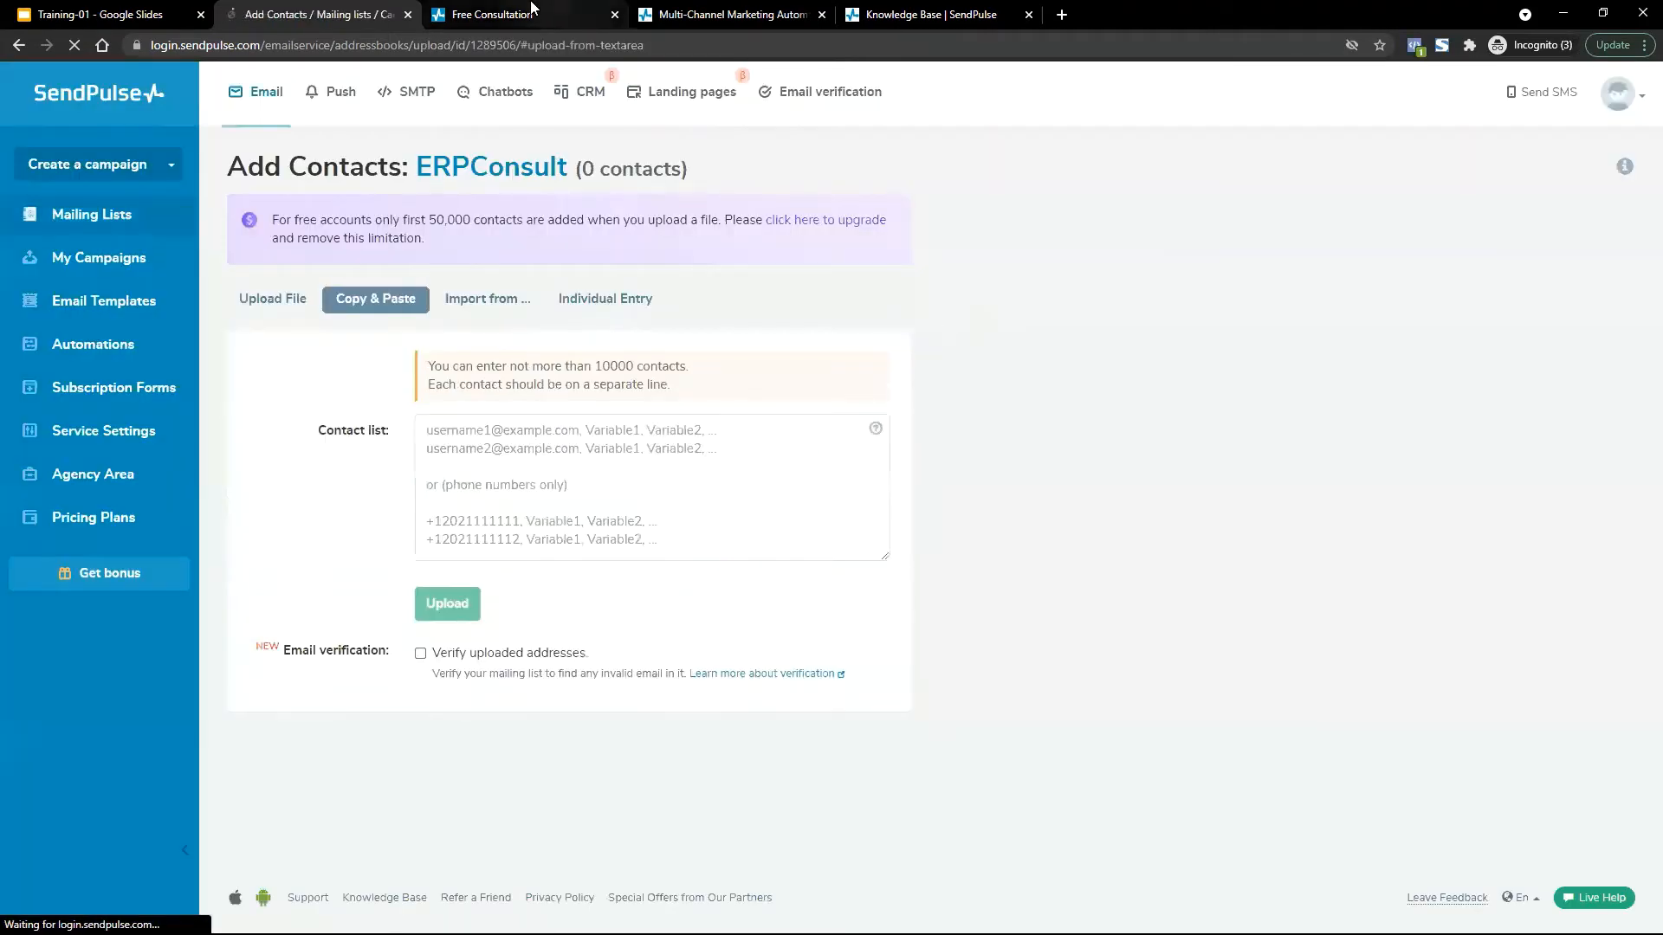
Look for ERPConsult in the form's Mailing list dropdown, then save the page.
{"action": "left_click", "coordinate": [531, 12]}
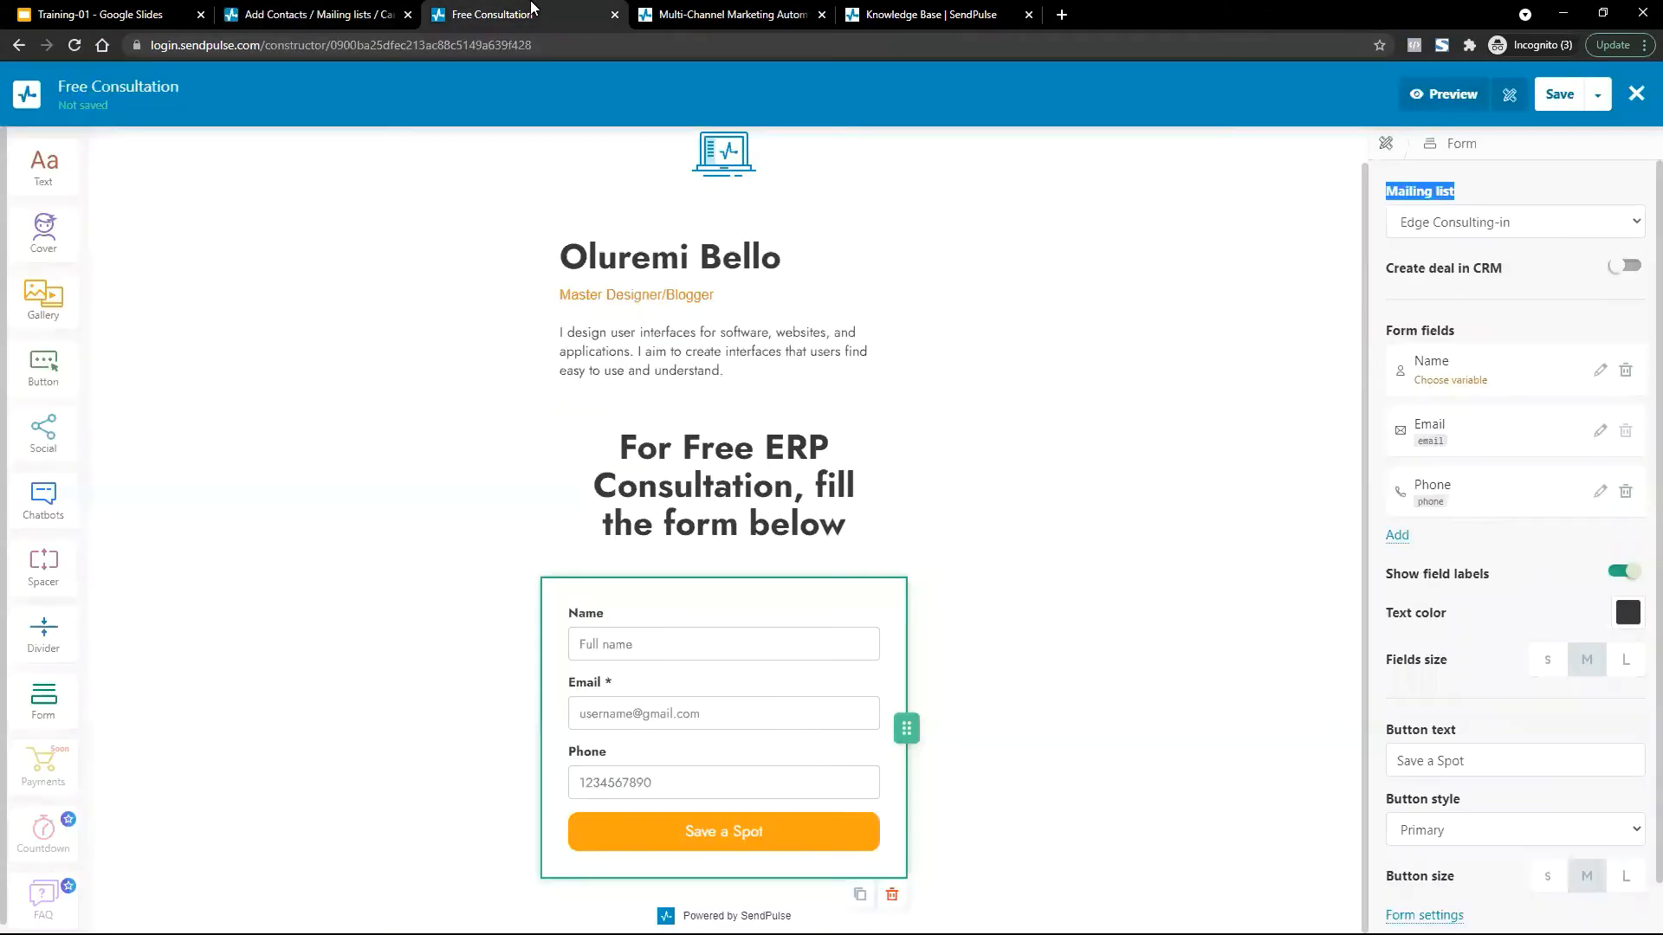
{"action": "left_click", "coordinate": [322, 12]}
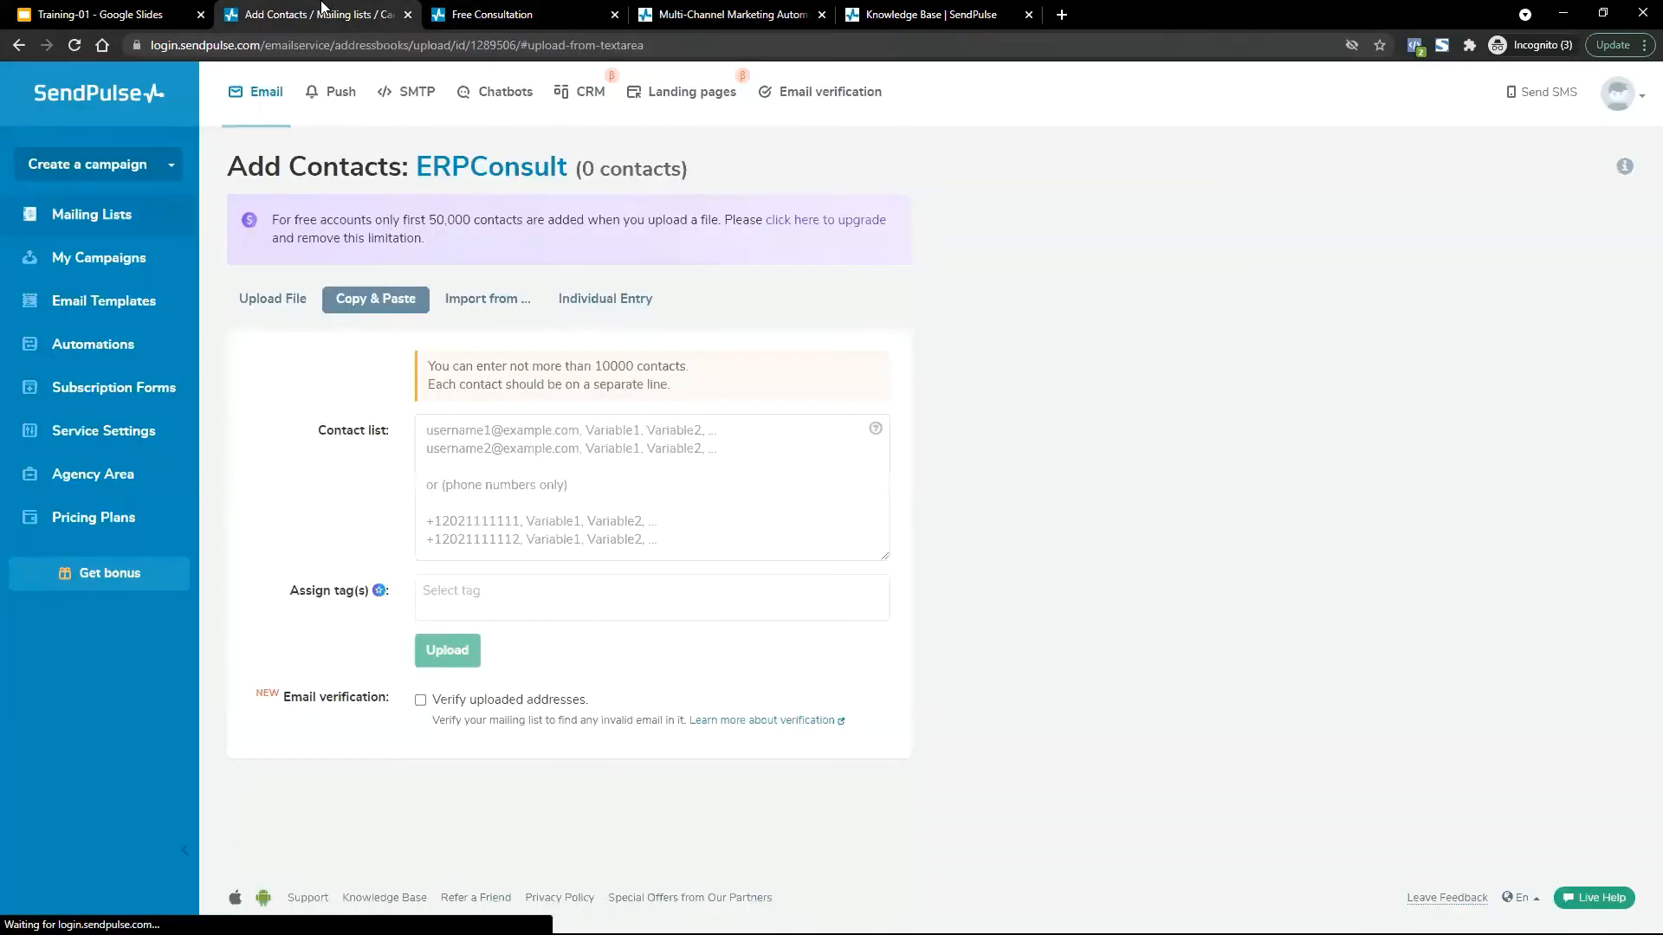
{"action": "left_click", "coordinate": [518, 12]}
{"action": "left_click", "coordinate": [1503, 224]}
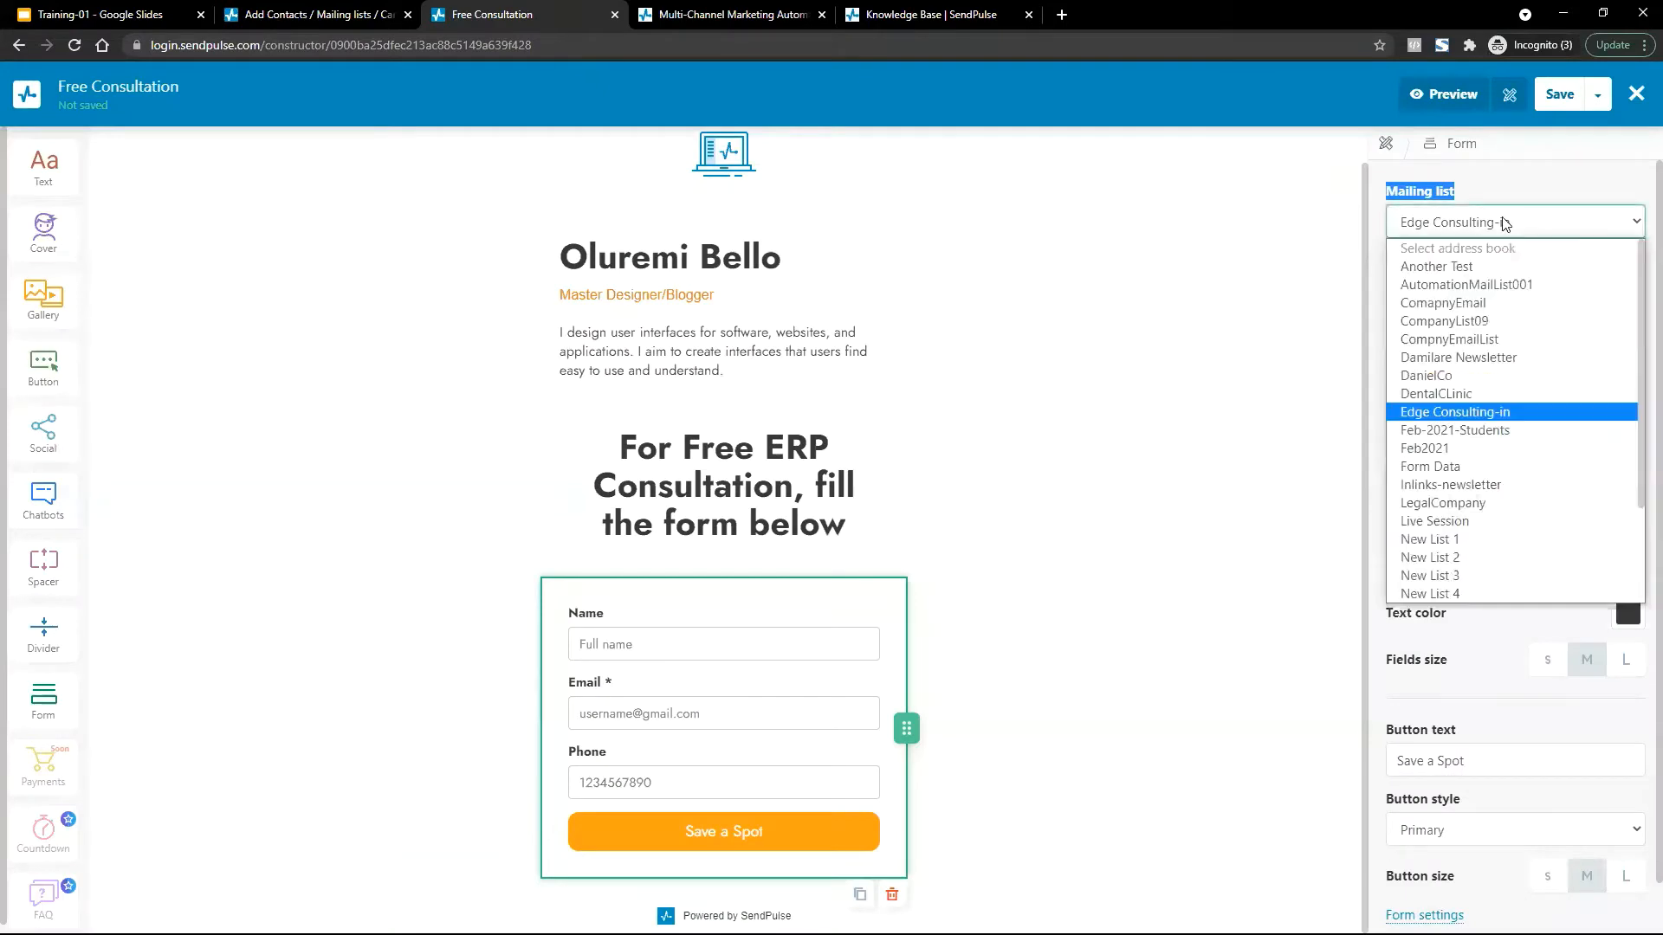
{"action": "left_click", "coordinate": [1484, 377]}
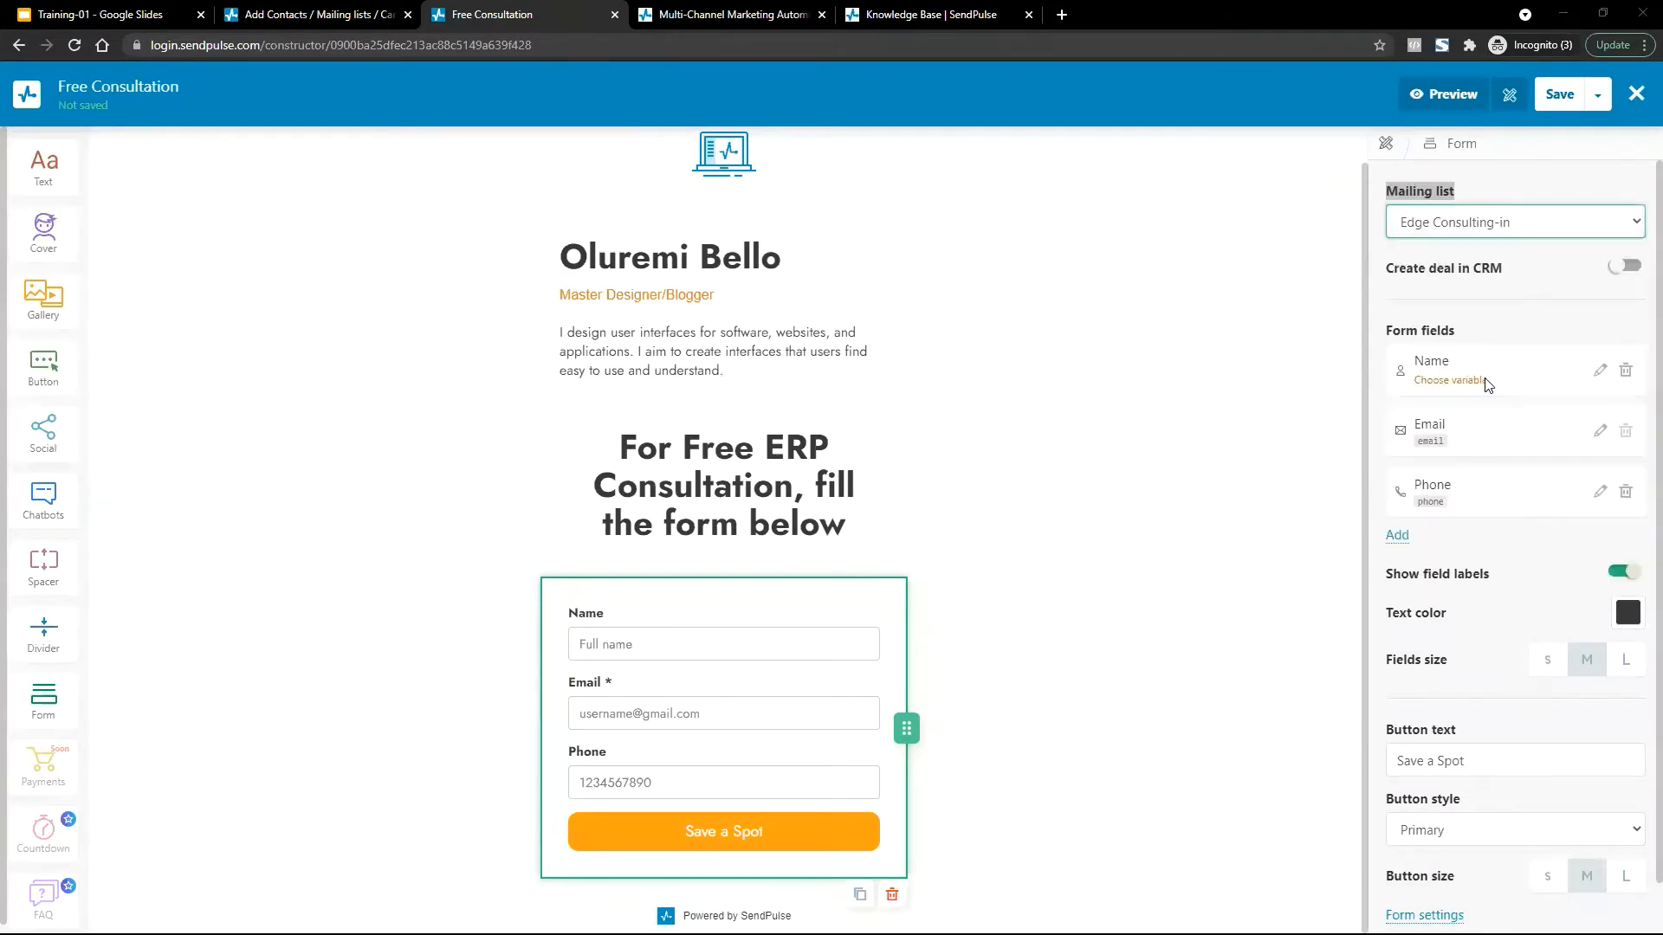
{"action": "left_click", "coordinate": [1545, 191]}
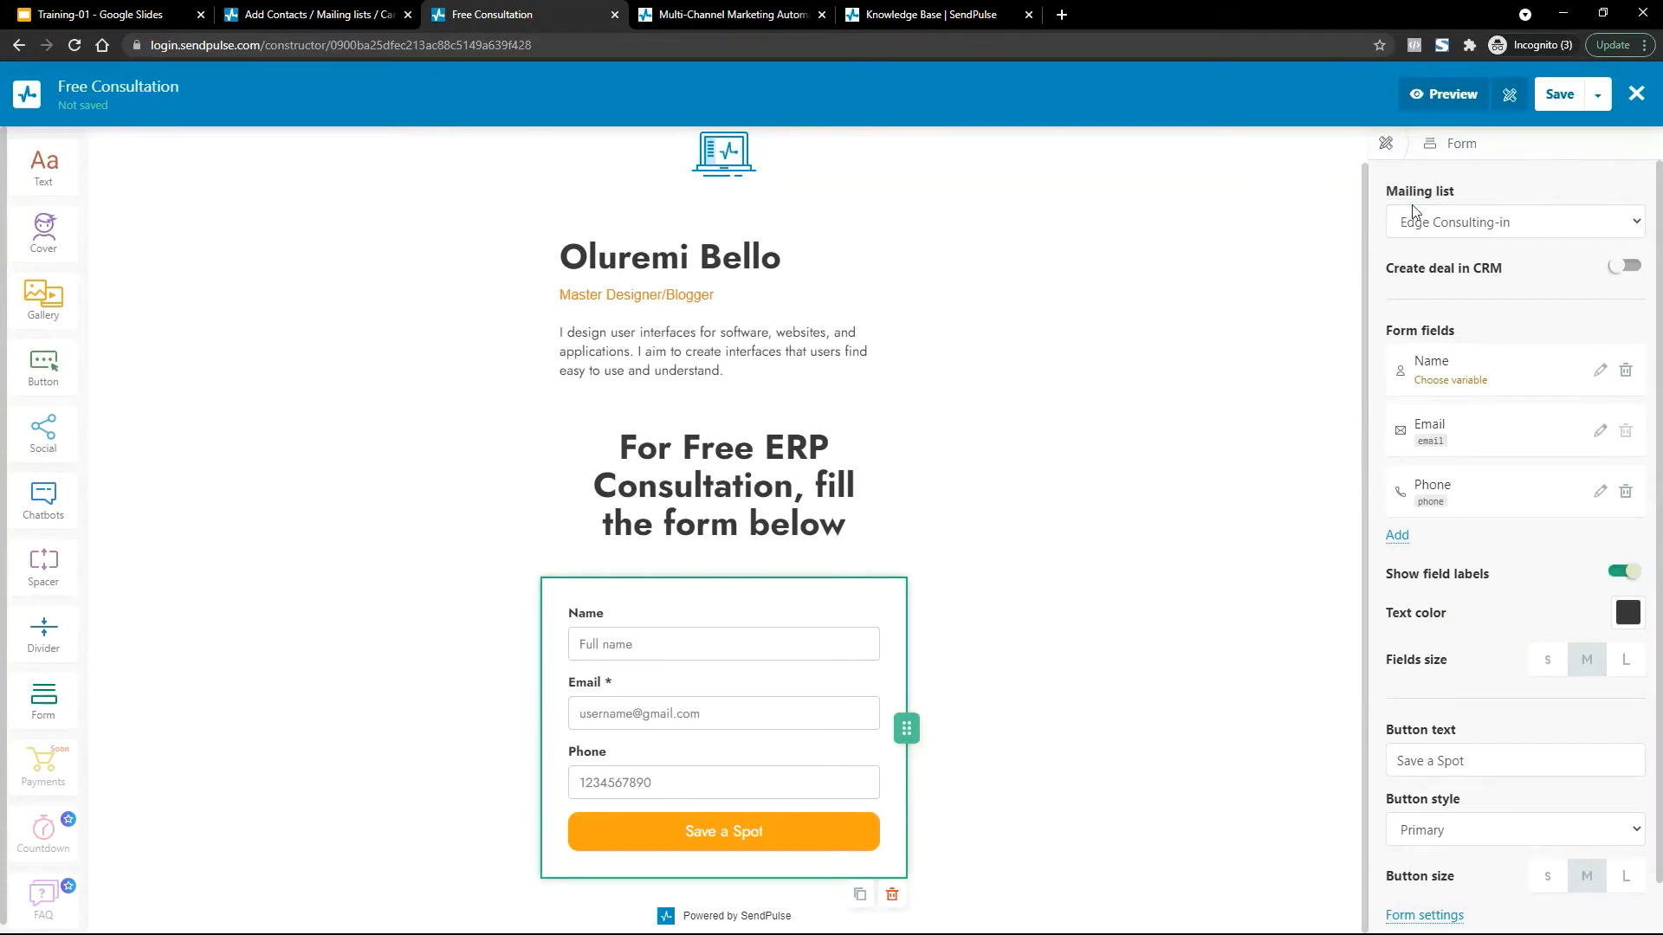
{"action": "left_click", "coordinate": [1558, 95]}
Reload the editor, set the form's mailing list to ERPConsult, and Save and exit.
{"action": "left_click", "coordinate": [1562, 229]}
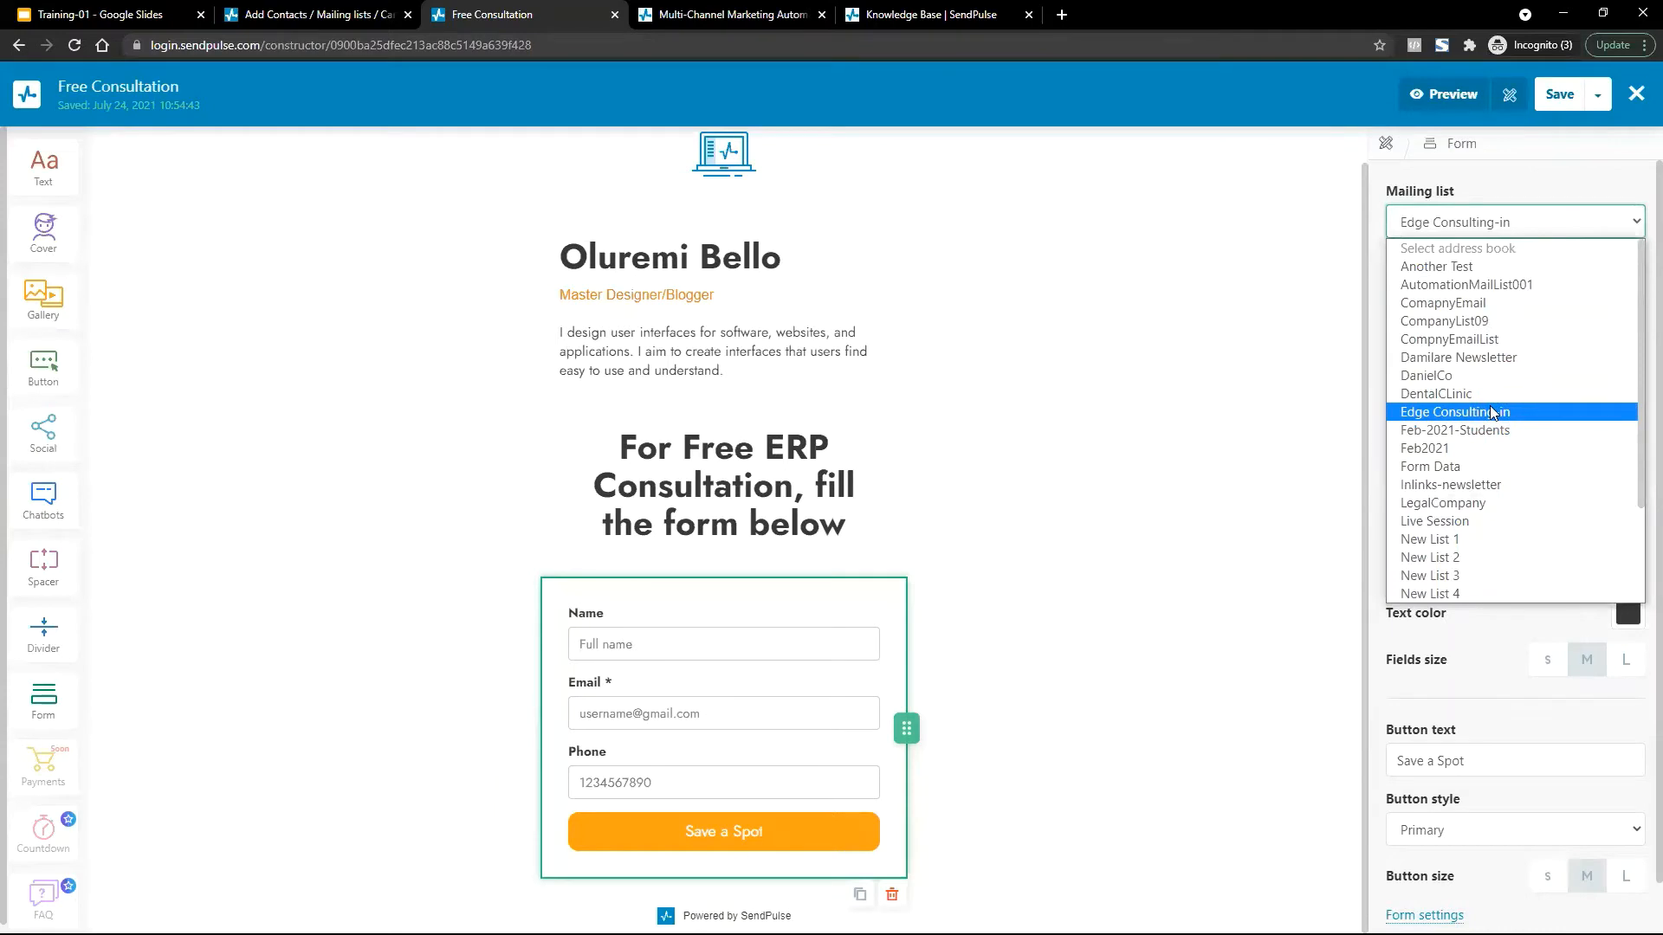
{"action": "scroll", "coordinate": [1489, 405], "scroll_direction": "down", "scroll_amount": 3}
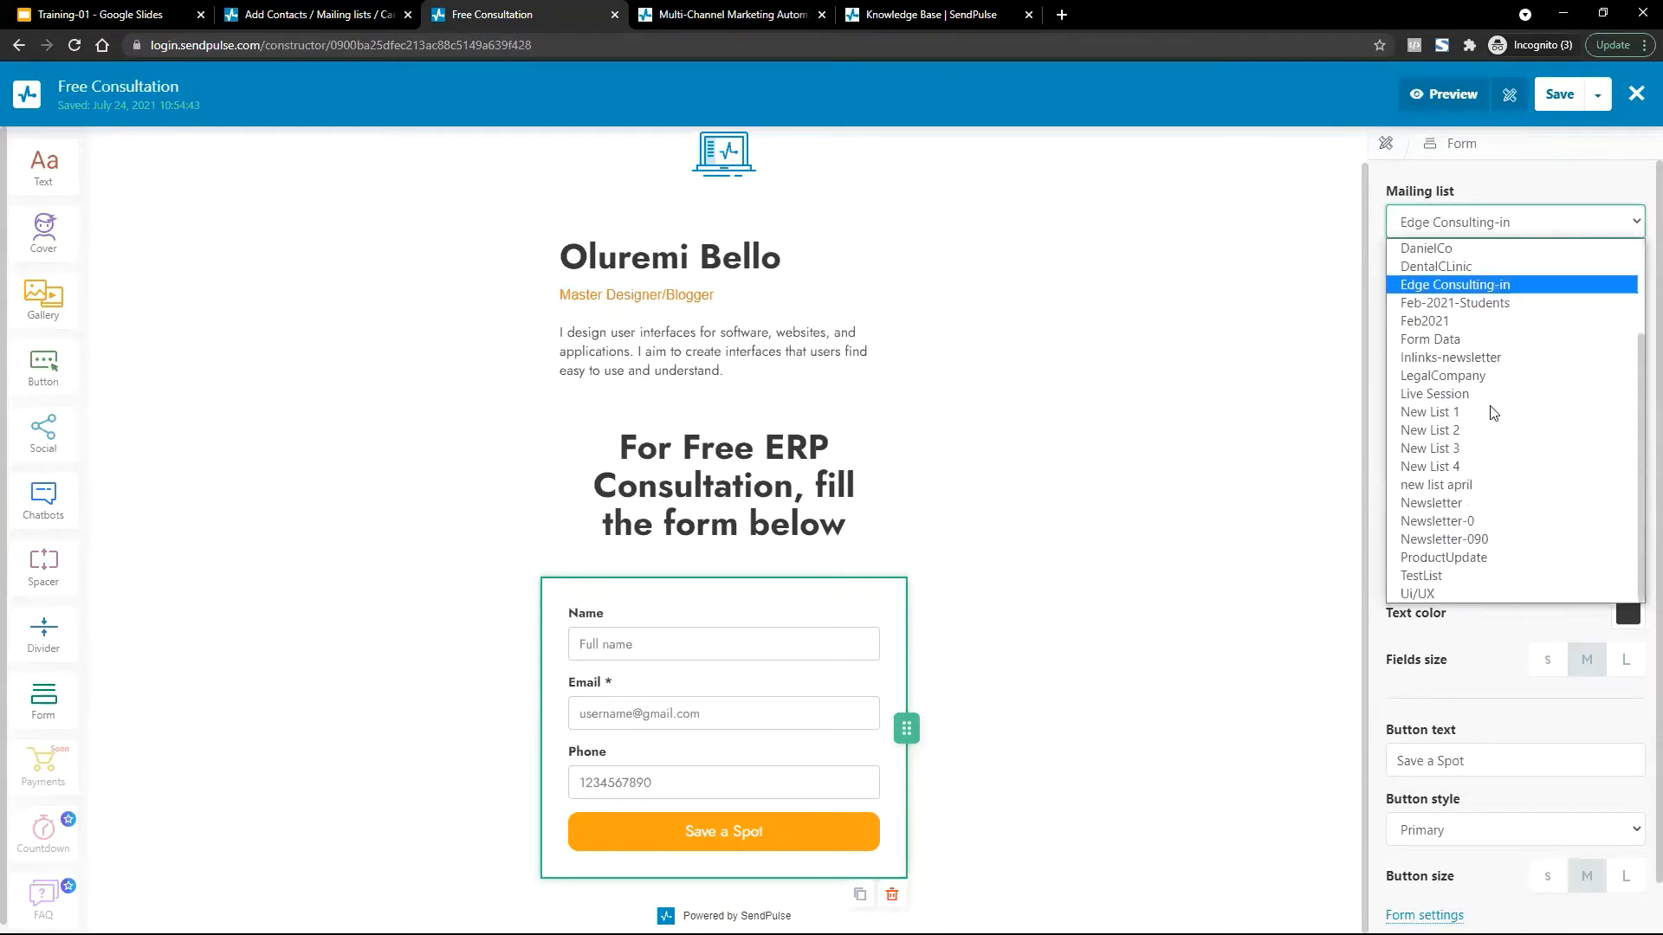
{"action": "left_click", "coordinate": [1474, 362]}
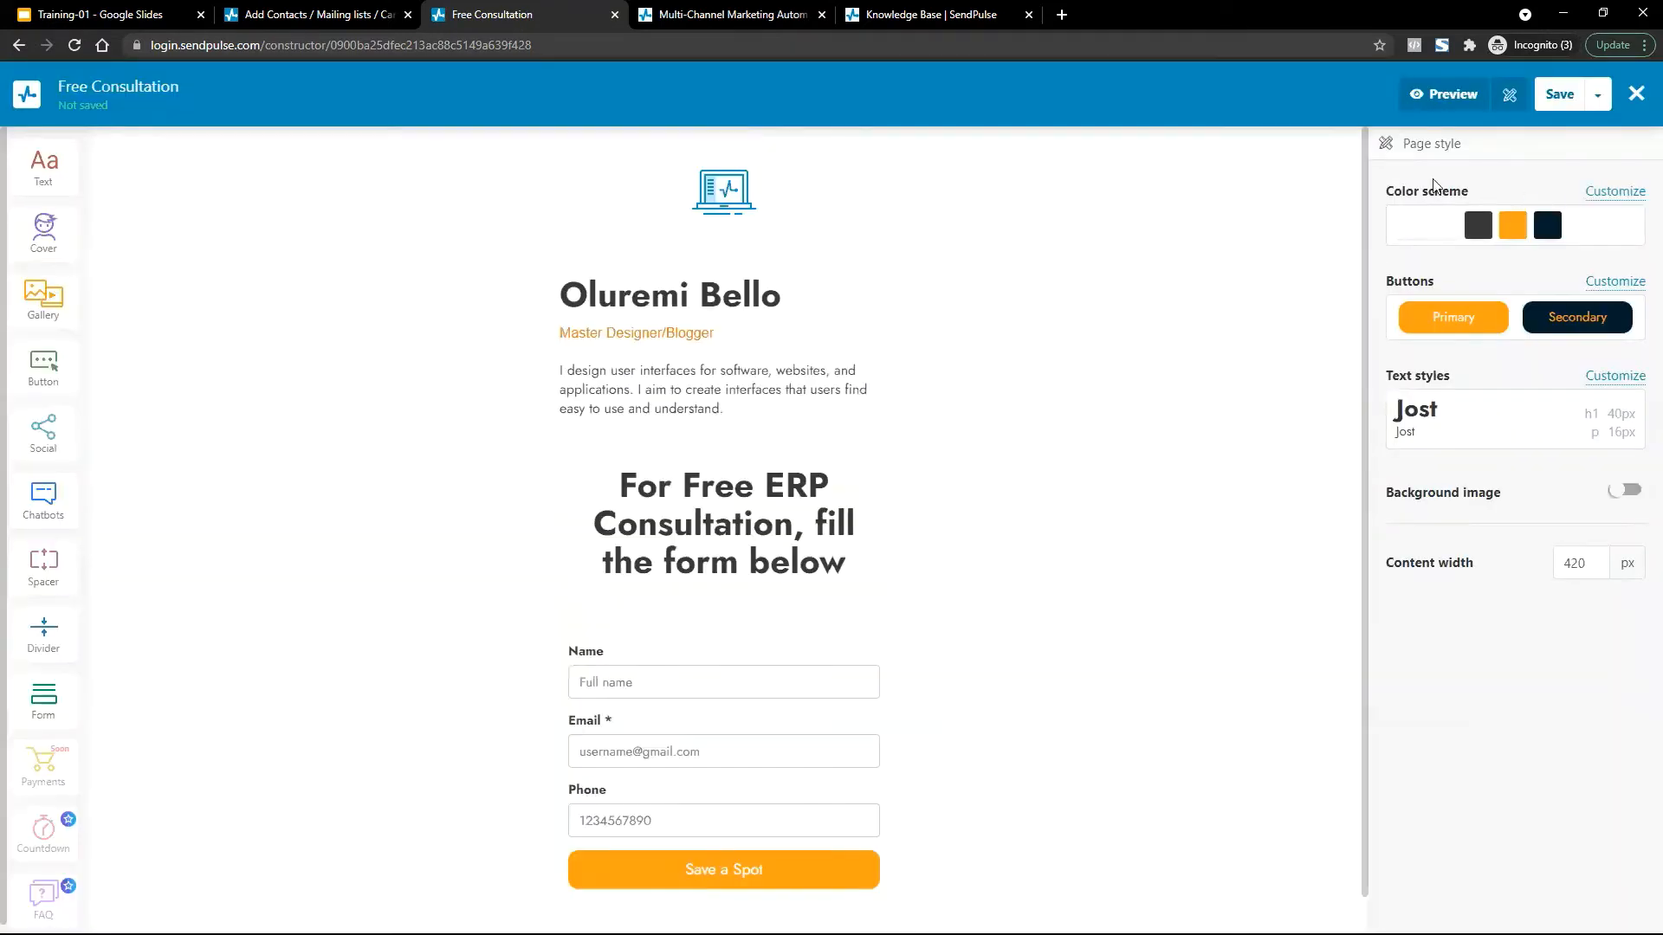
{"action": "left_click", "coordinate": [774, 770]}
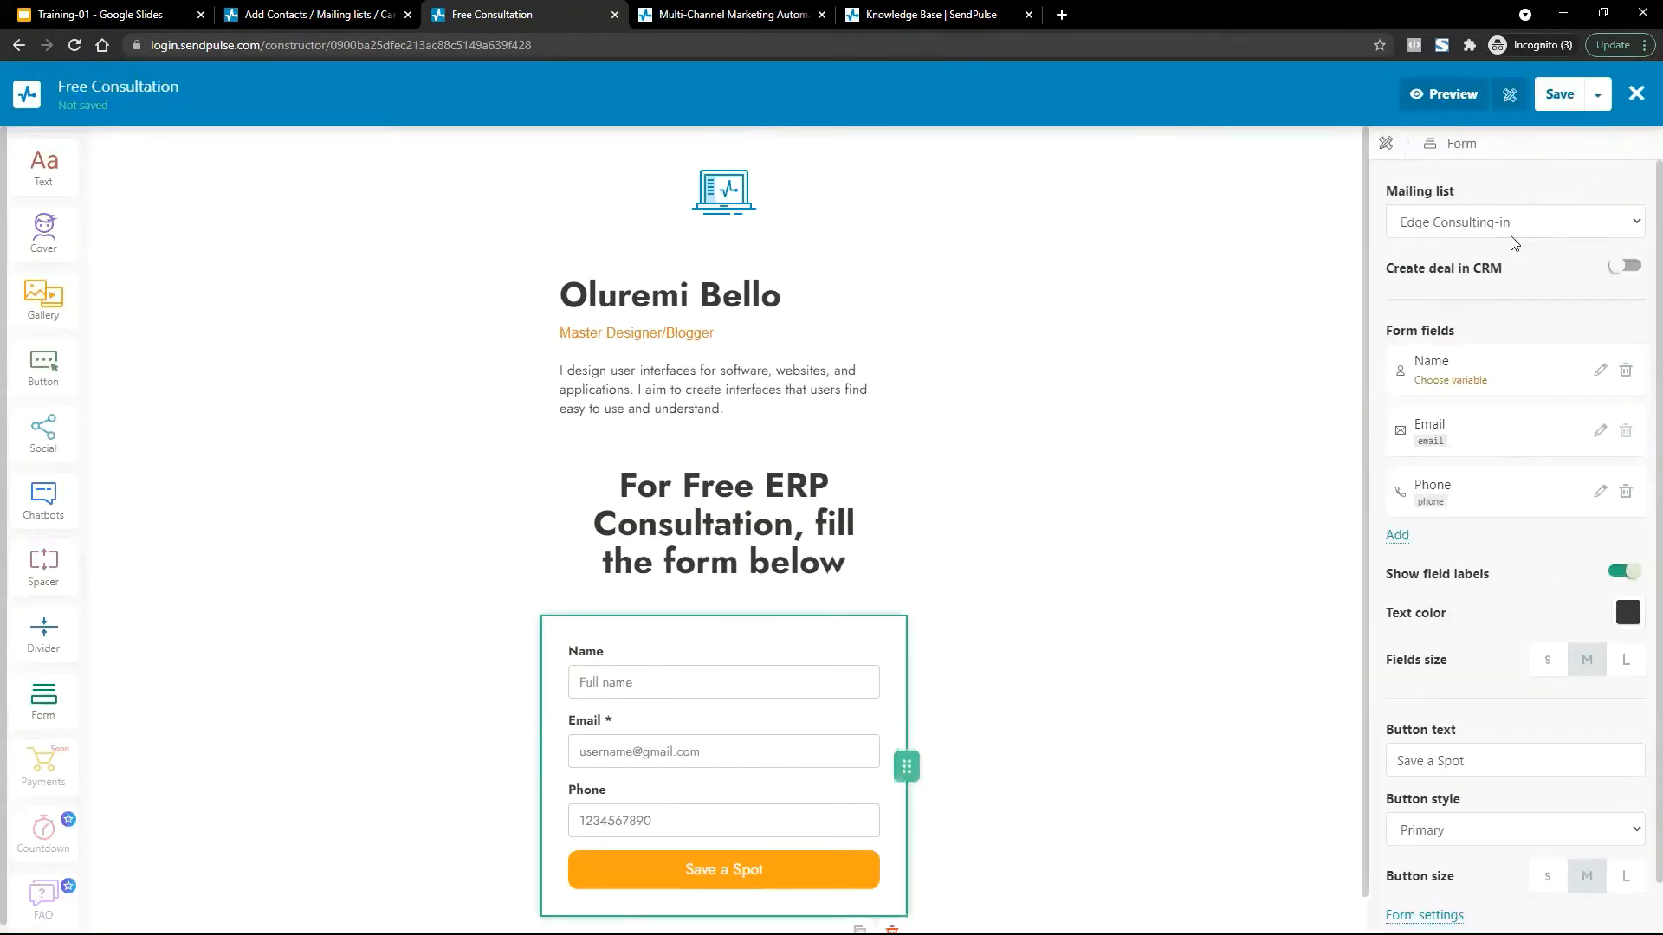
{"action": "left_click", "coordinate": [1512, 227]}
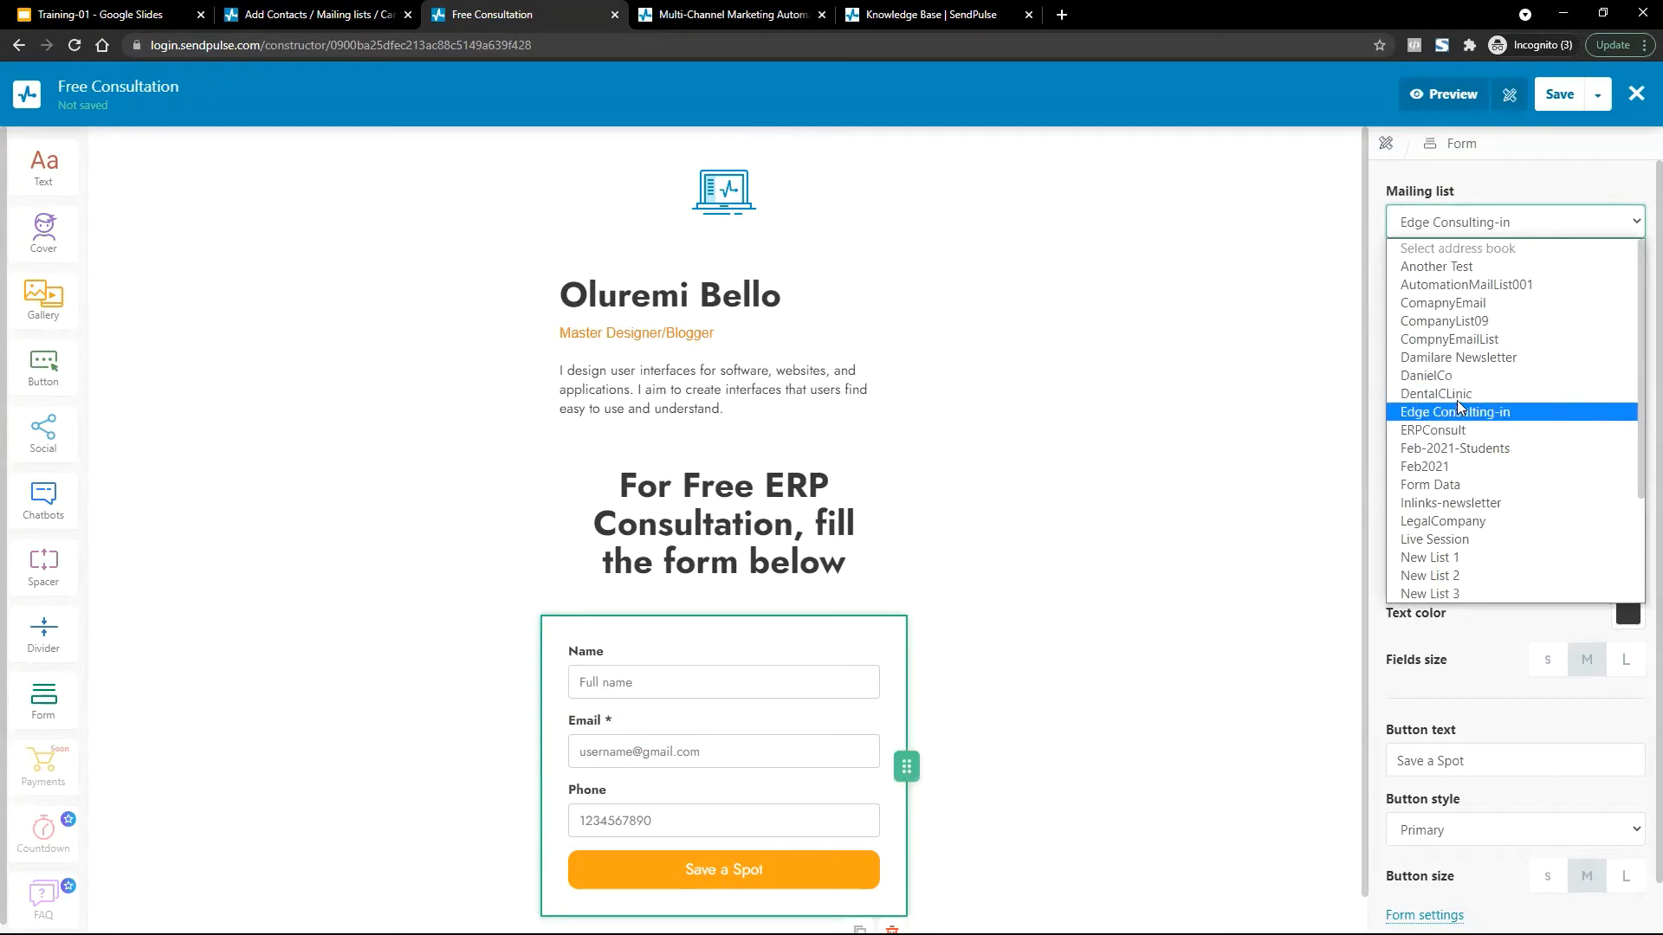
{"action": "left_click", "coordinate": [1470, 432]}
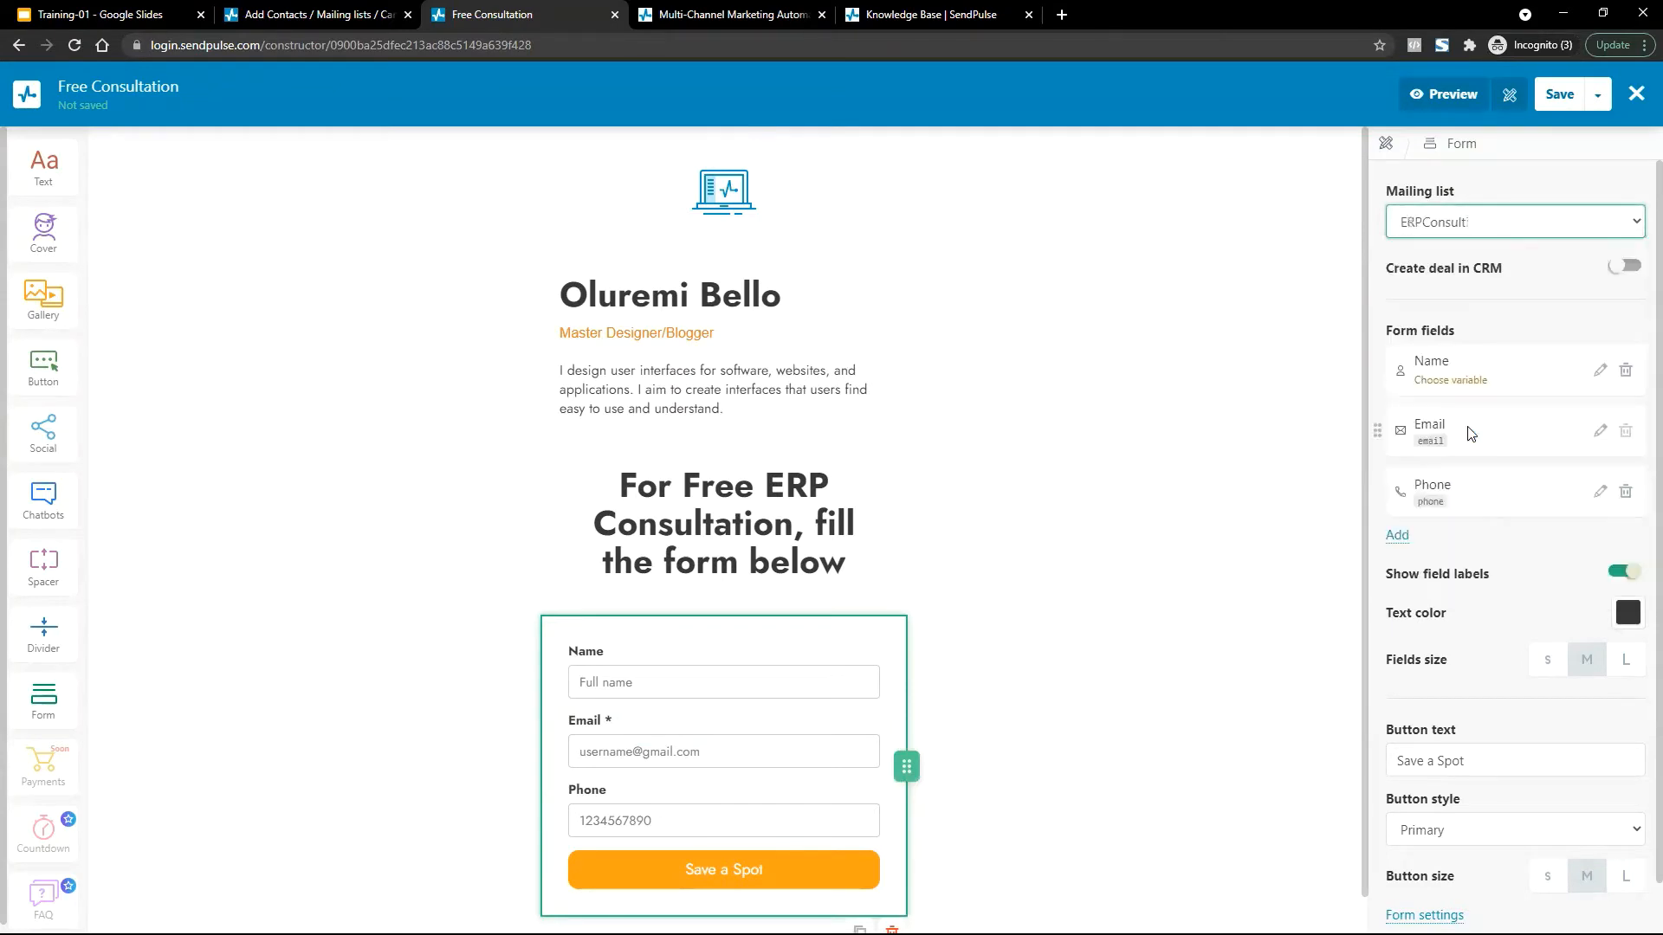
{"action": "left_click", "coordinate": [1597, 95]}
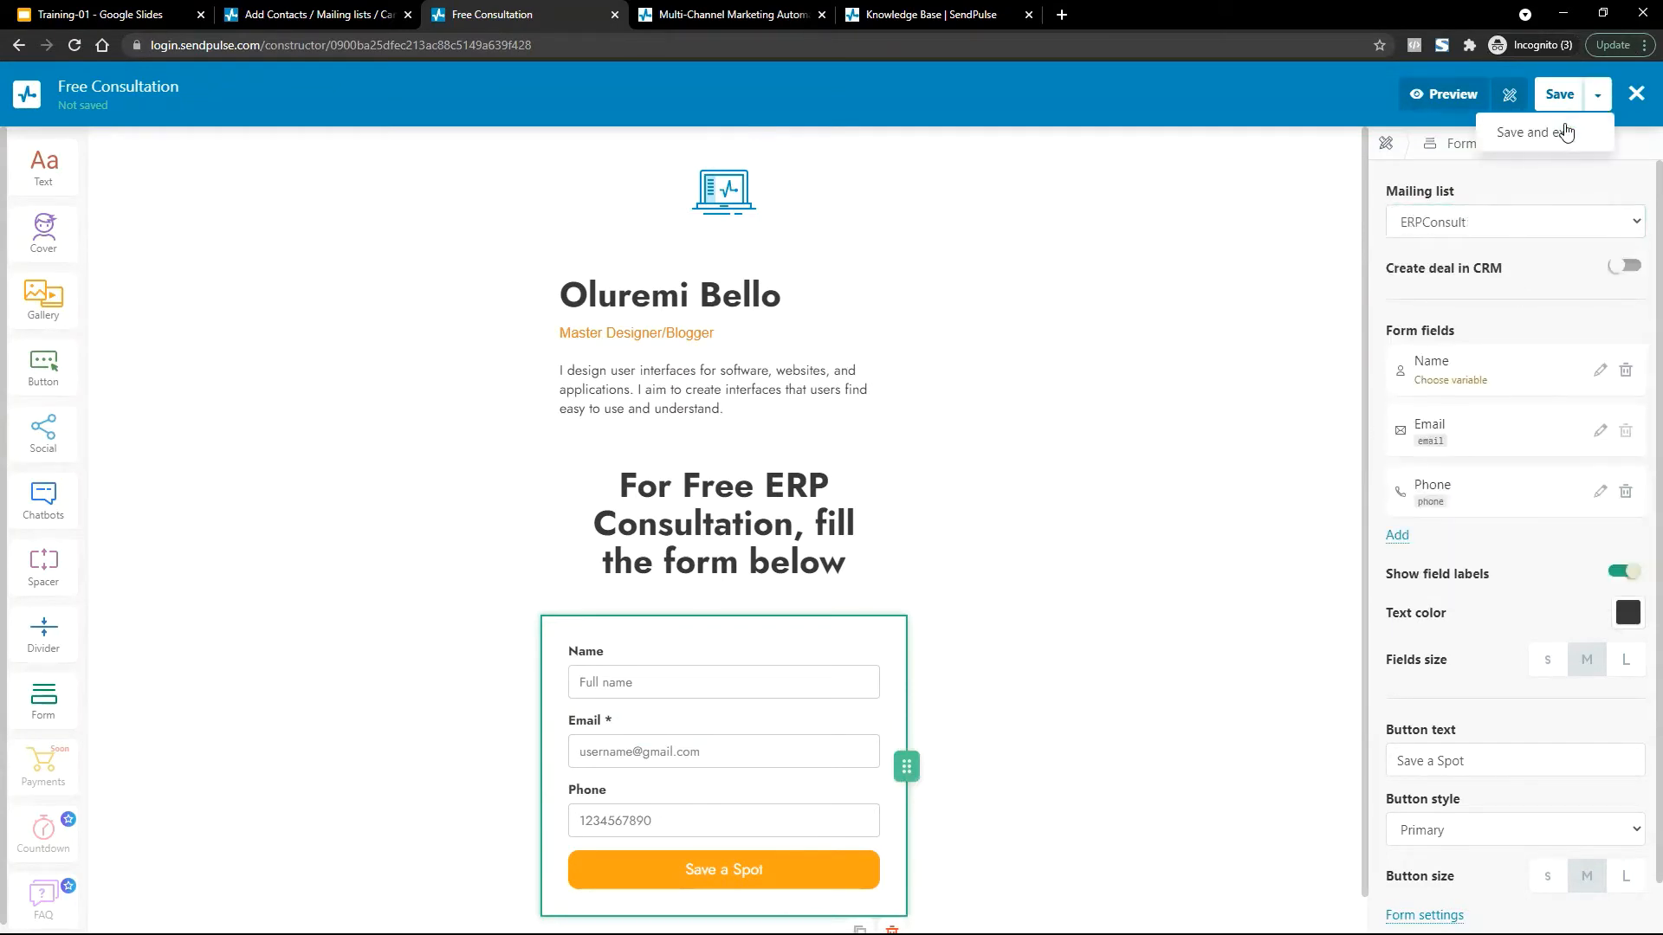
{"action": "left_click", "coordinate": [1566, 131]}
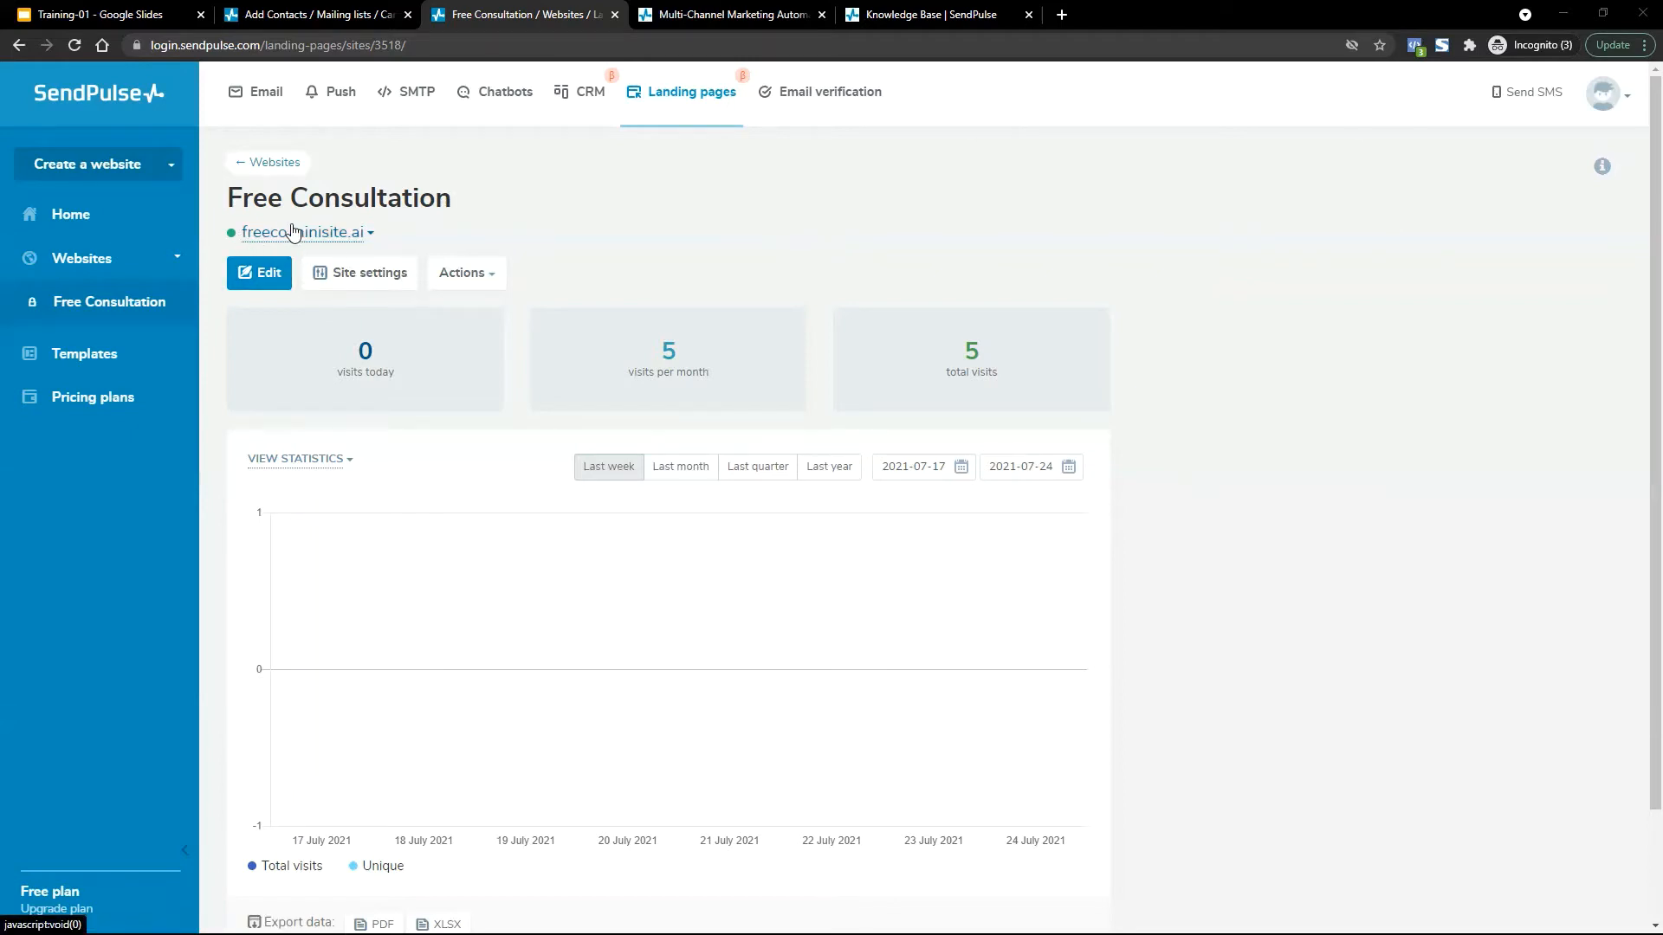
Copy the freeco.minisite.ai link address and bring up the link's icon menu.
{"action": "right_click", "coordinate": [293, 232]}
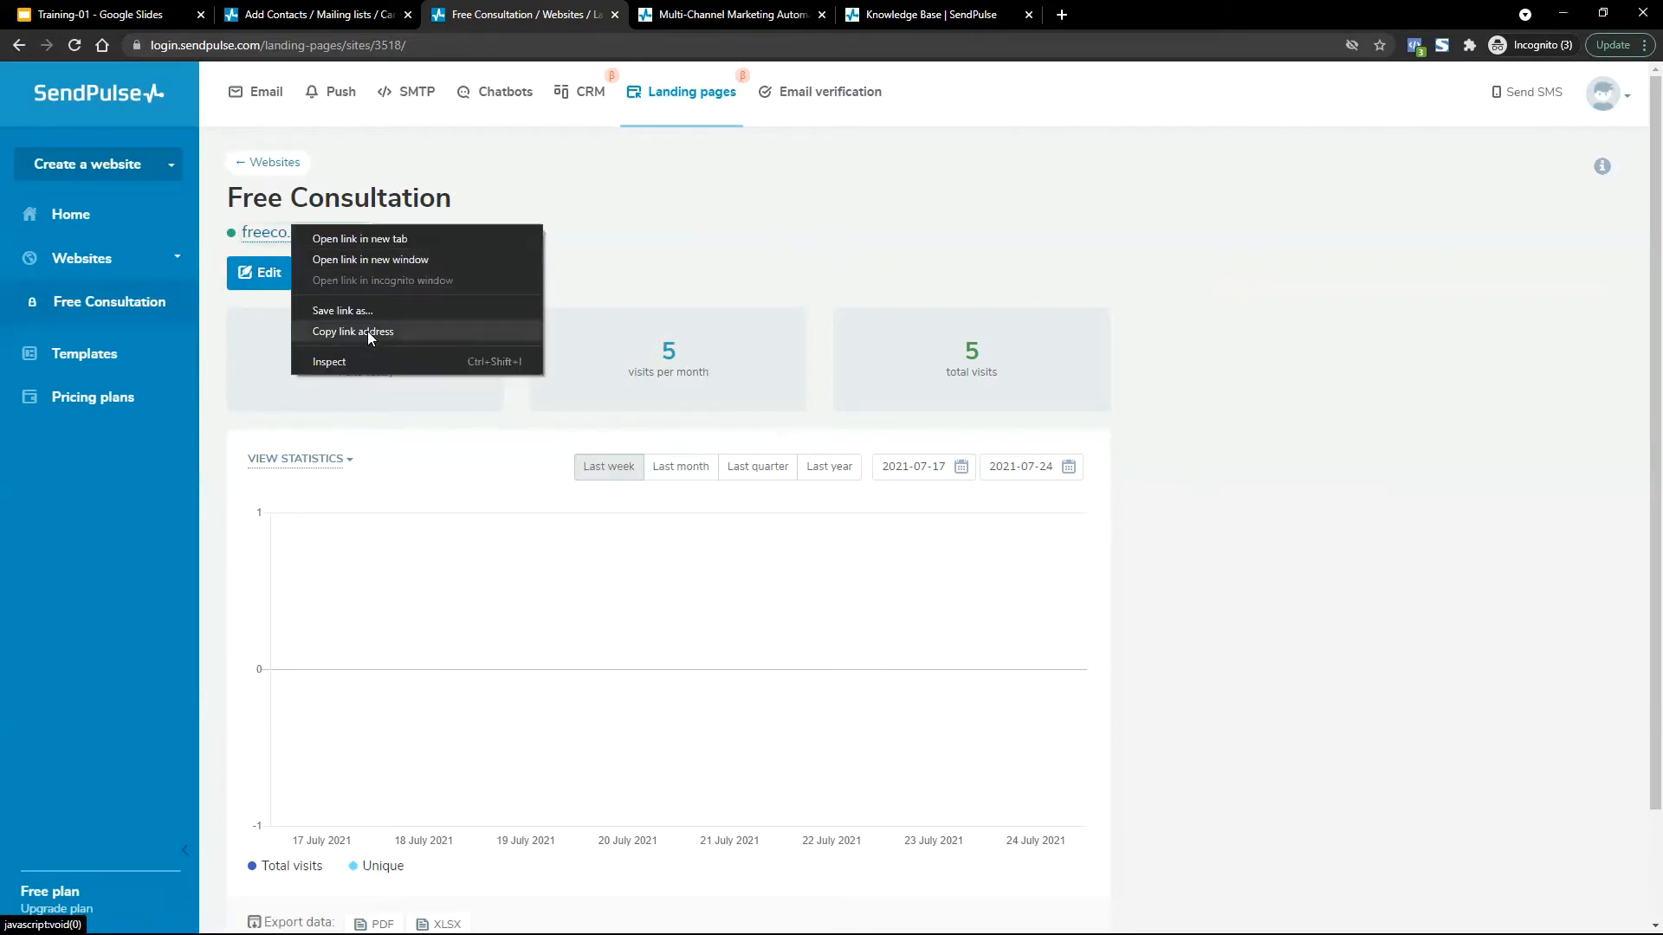
{"action": "left_click", "coordinate": [367, 331]}
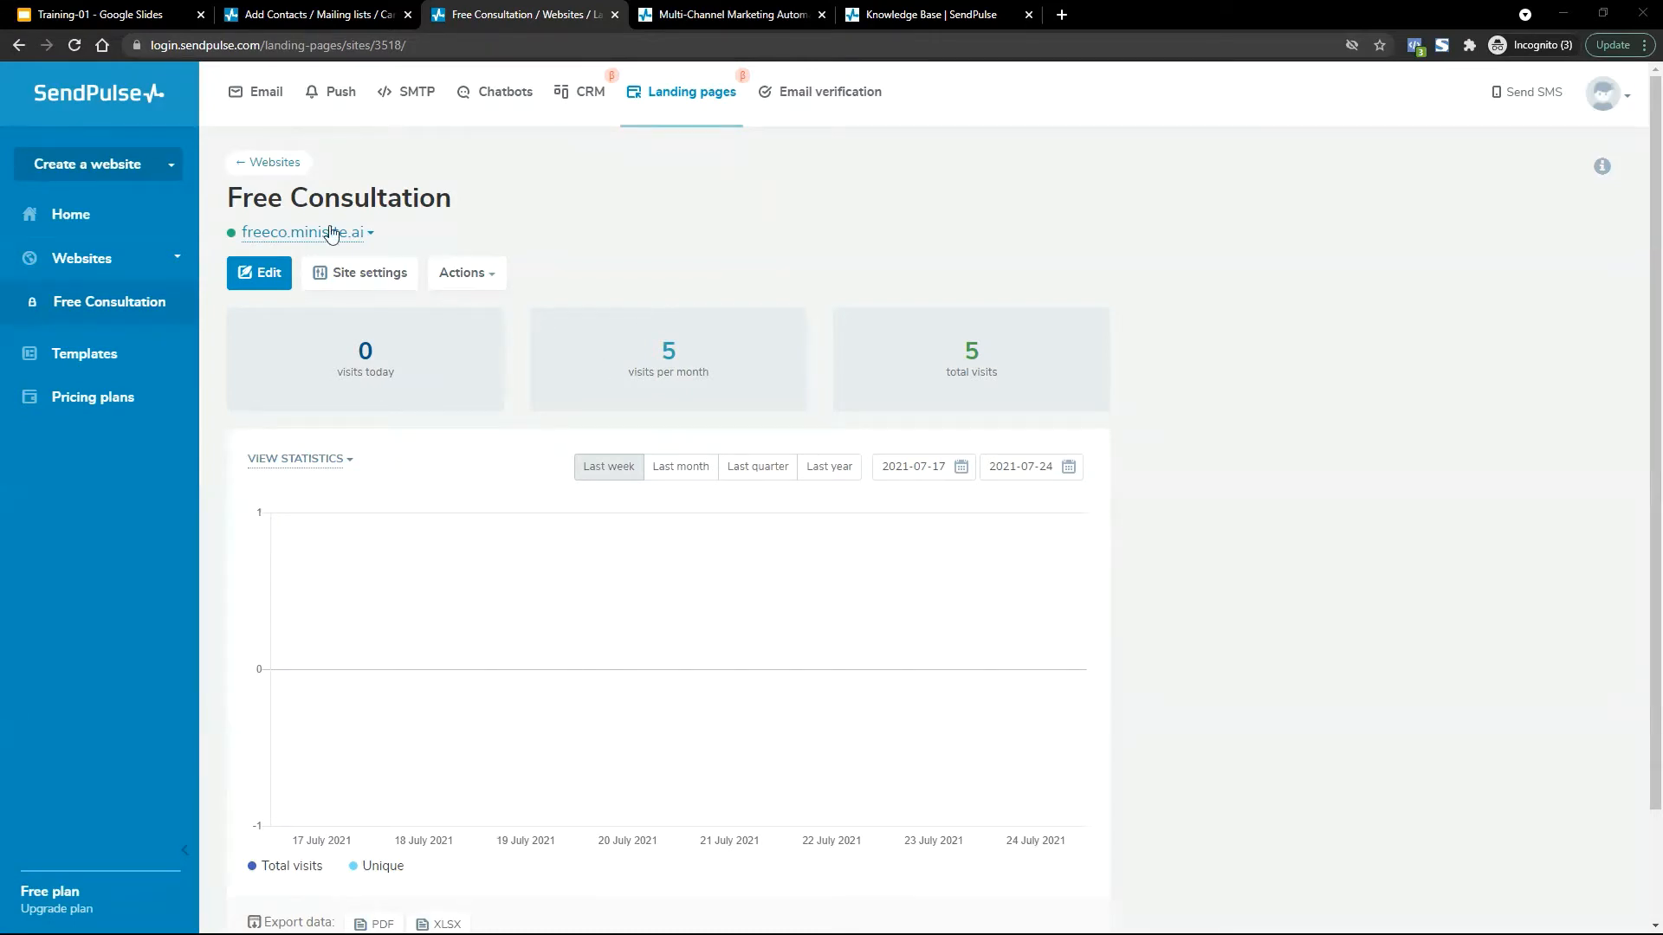
{"action": "left_click", "coordinate": [332, 233]}
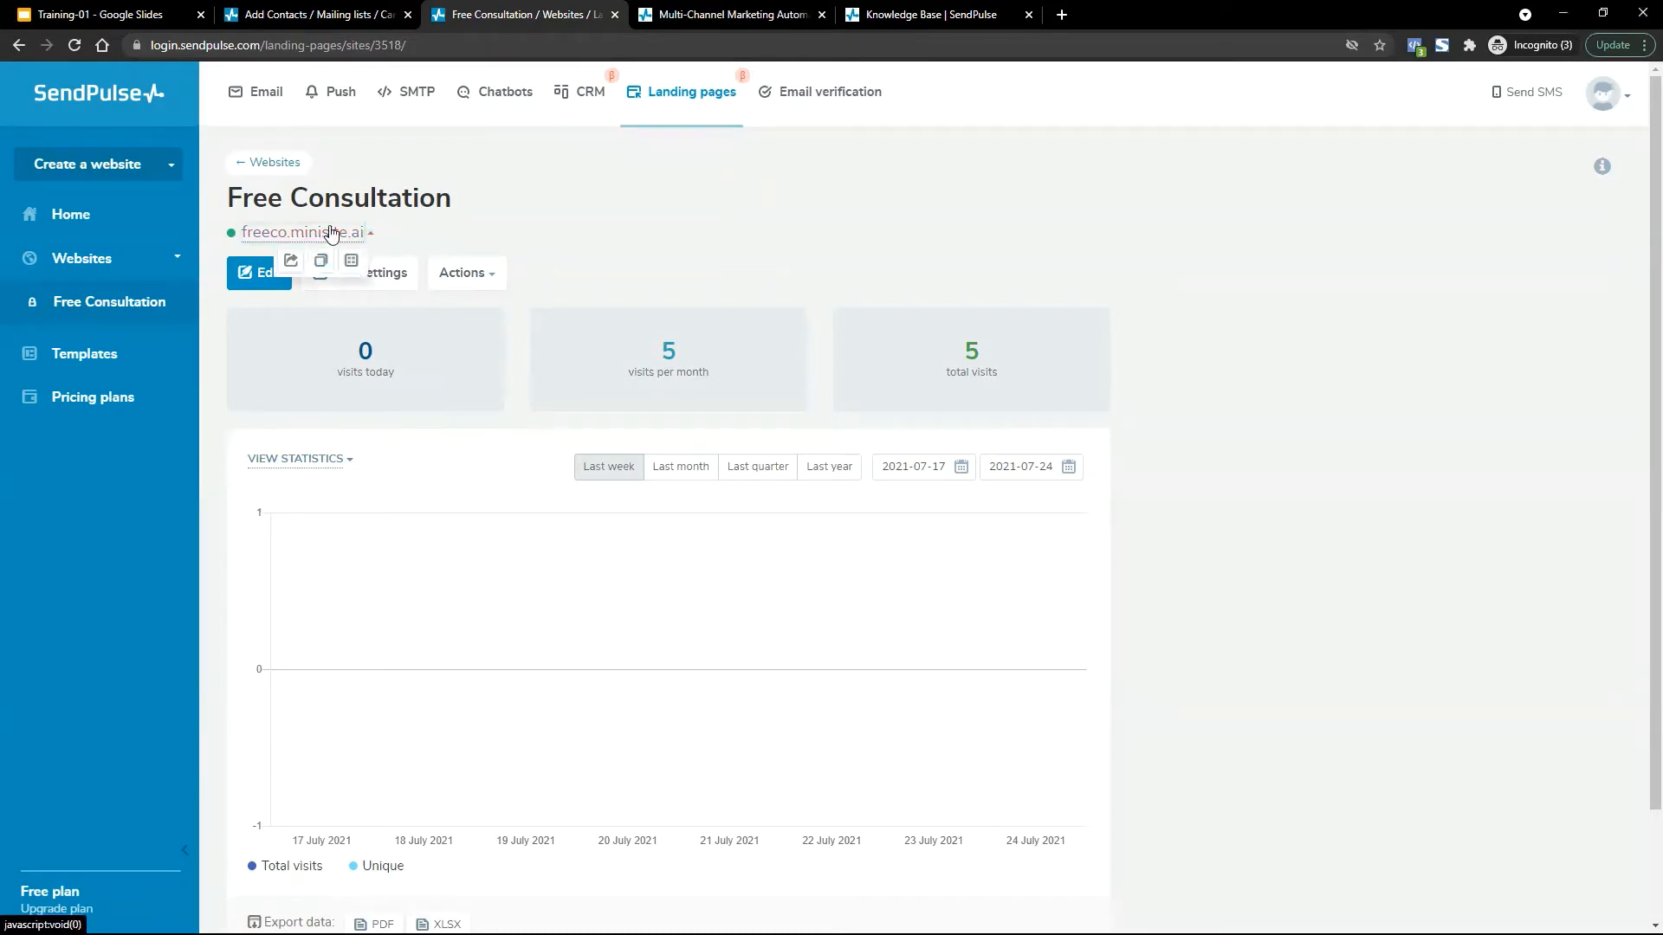
{"action": "left_click", "coordinate": [288, 261]}
{"action": "left_click", "coordinate": [815, 12]}
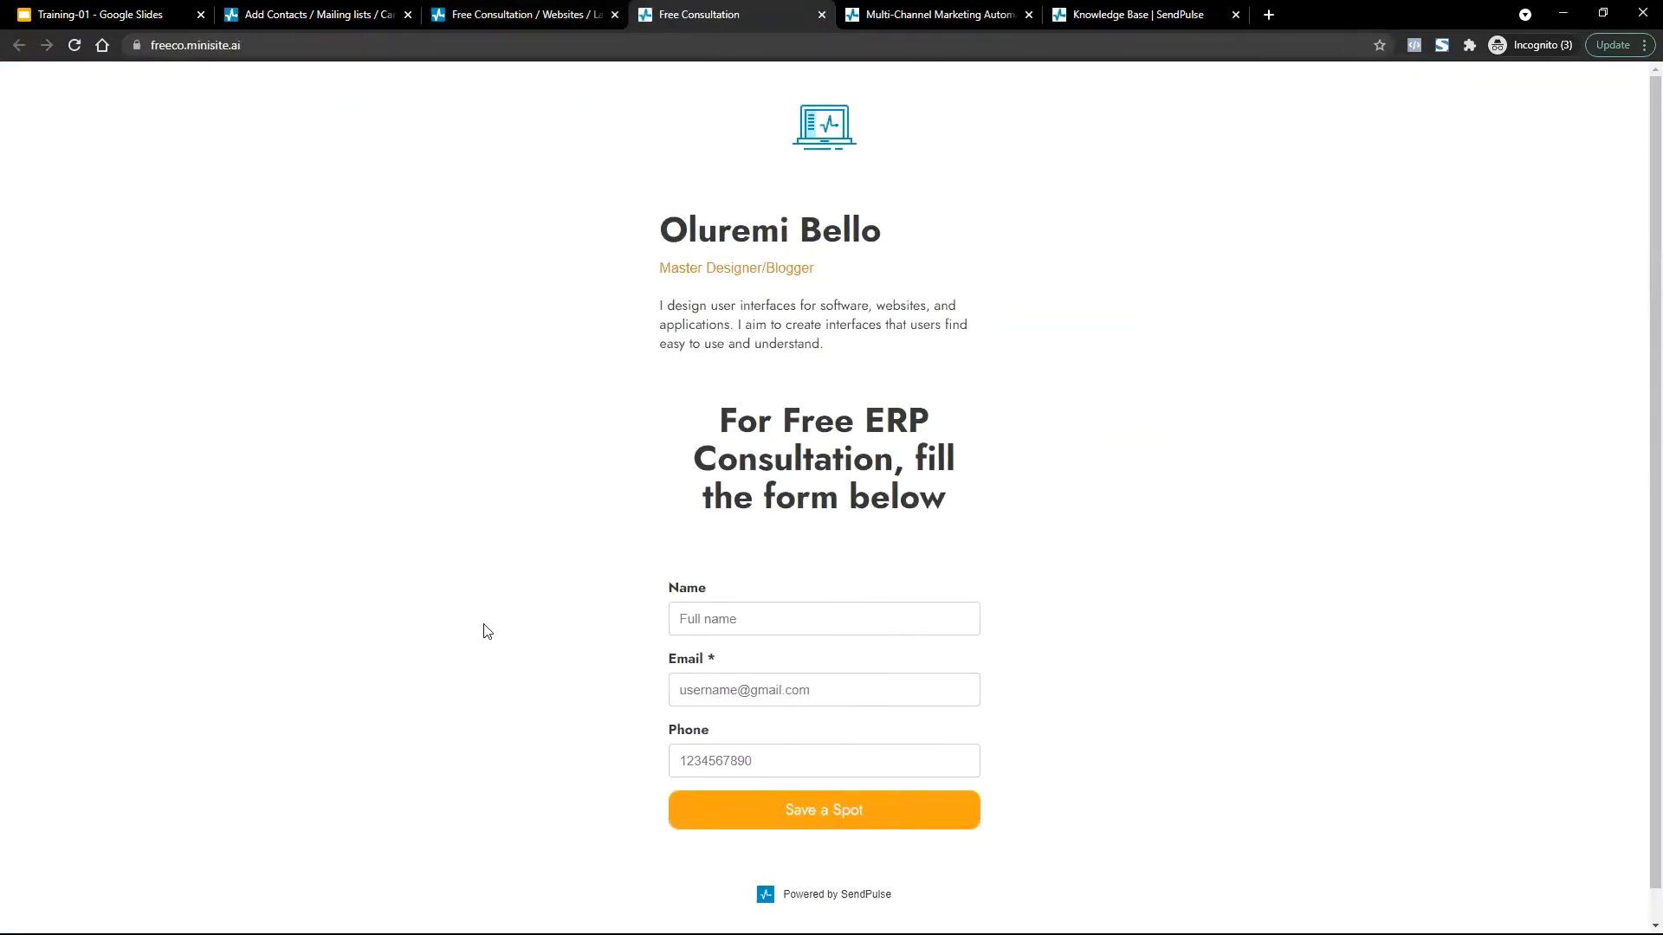
{"action": "scroll", "coordinate": [487, 632], "scroll_direction": "down", "scroll_amount": 1}
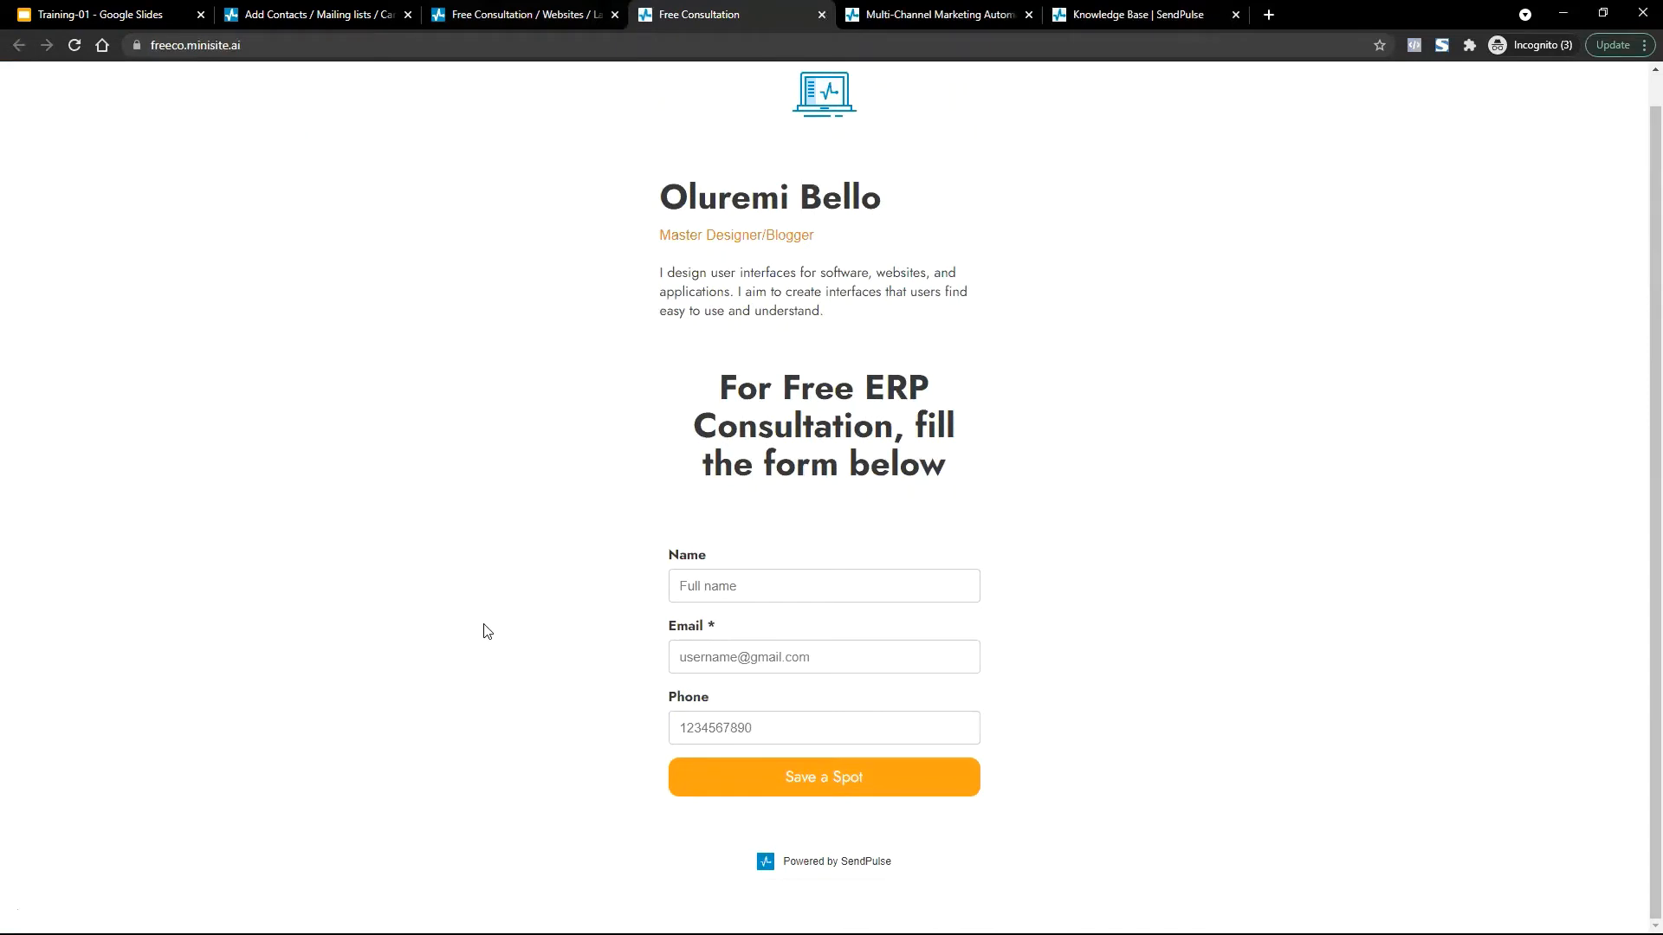
{"action": "key", "text": "F12"}
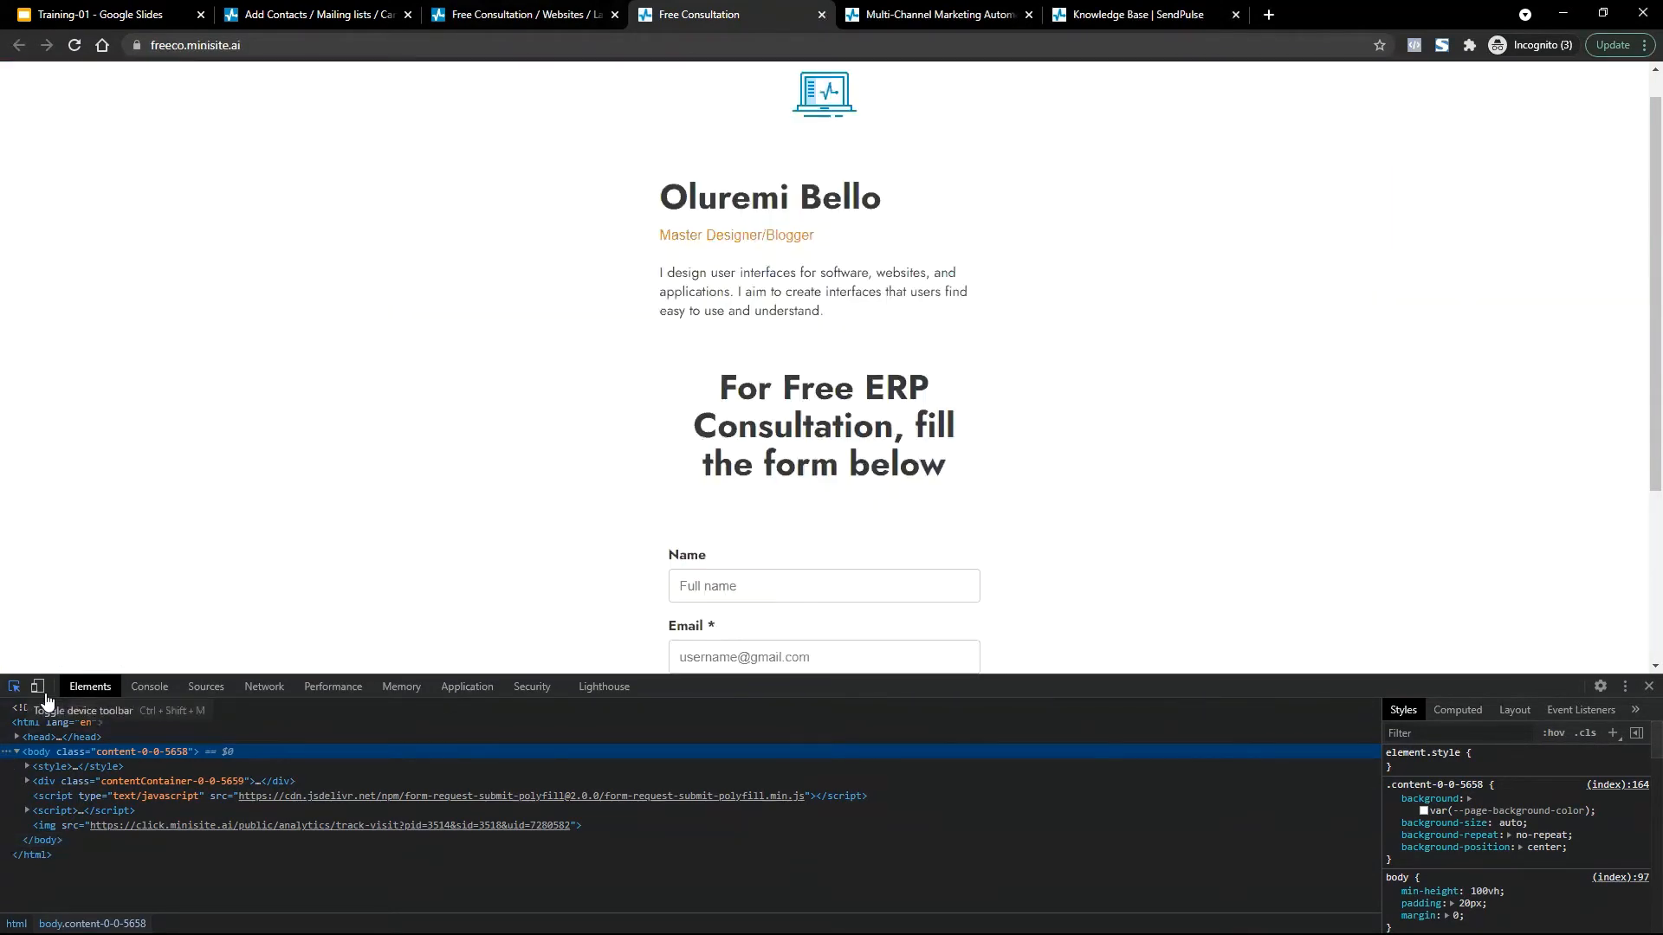
{"action": "left_click", "coordinate": [37, 686]}
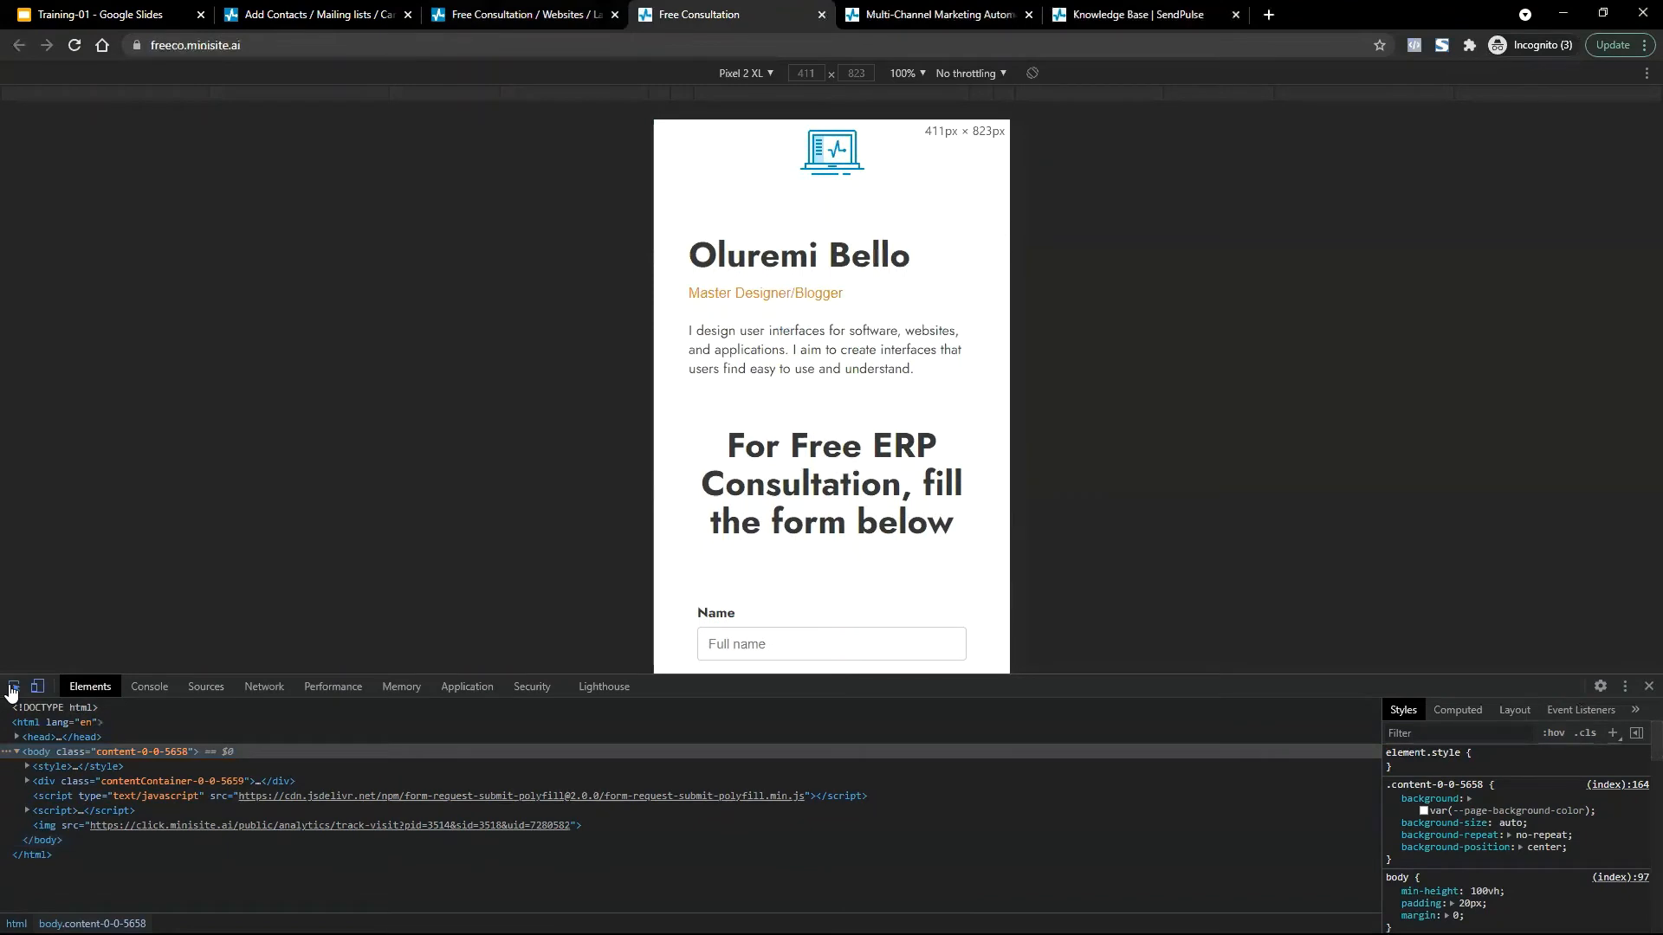
{"action": "scroll", "coordinate": [917, 479], "scroll_direction": "down", "scroll_amount": 2}
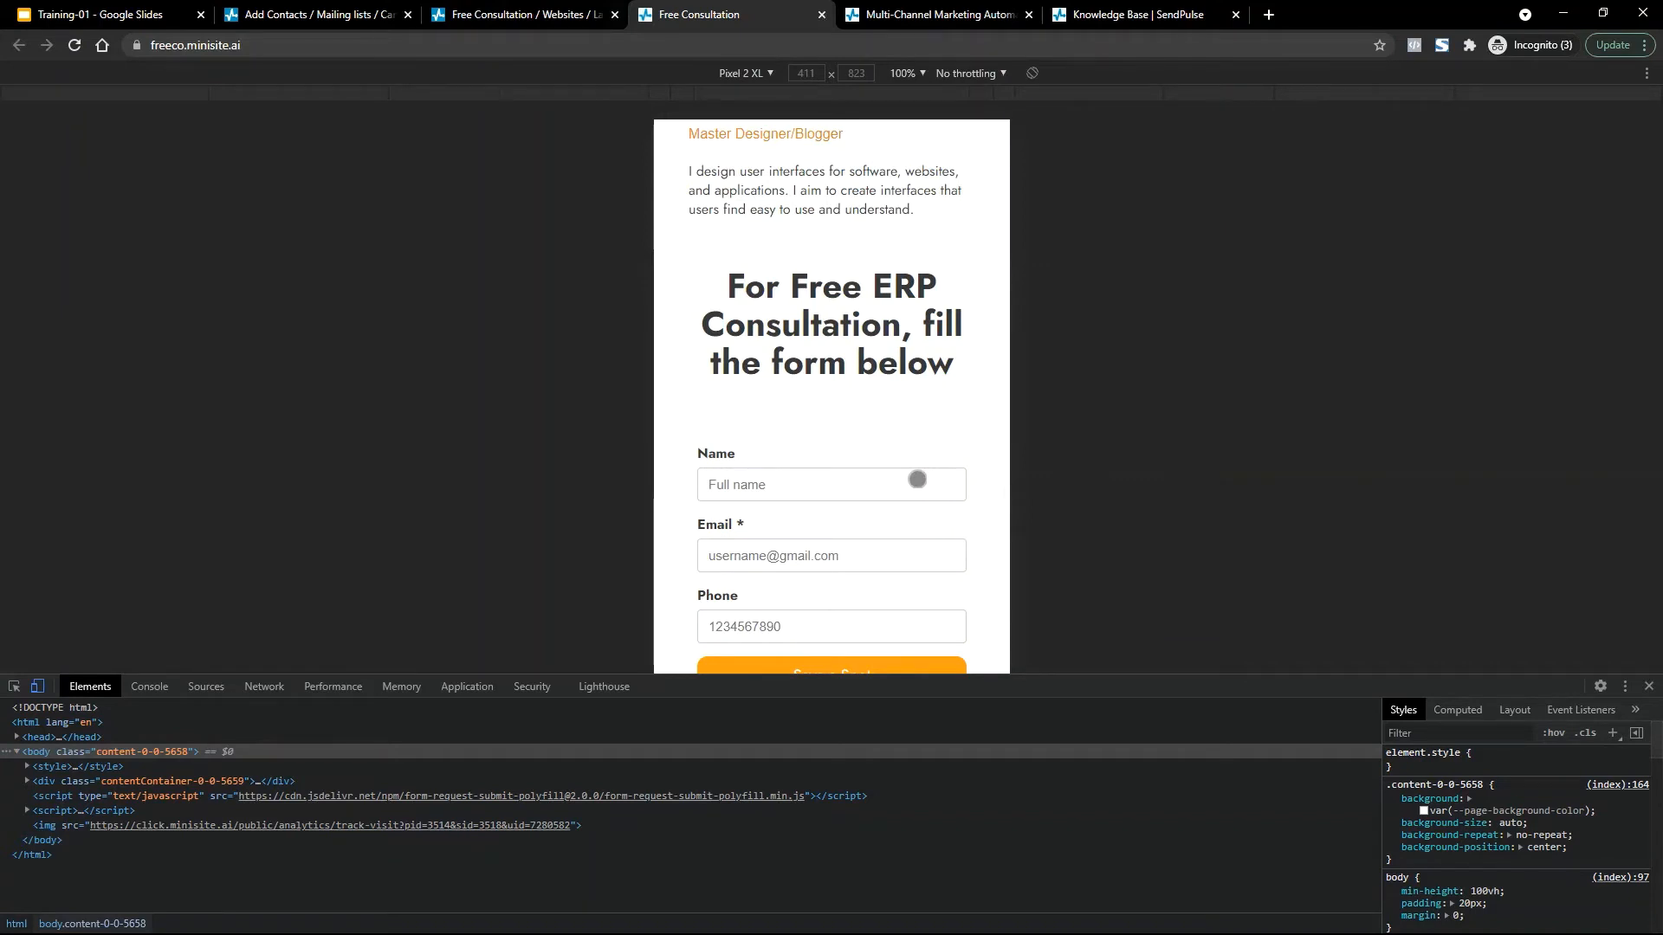
{"action": "scroll", "coordinate": [902, 267], "scroll_direction": "up", "scroll_amount": 3}
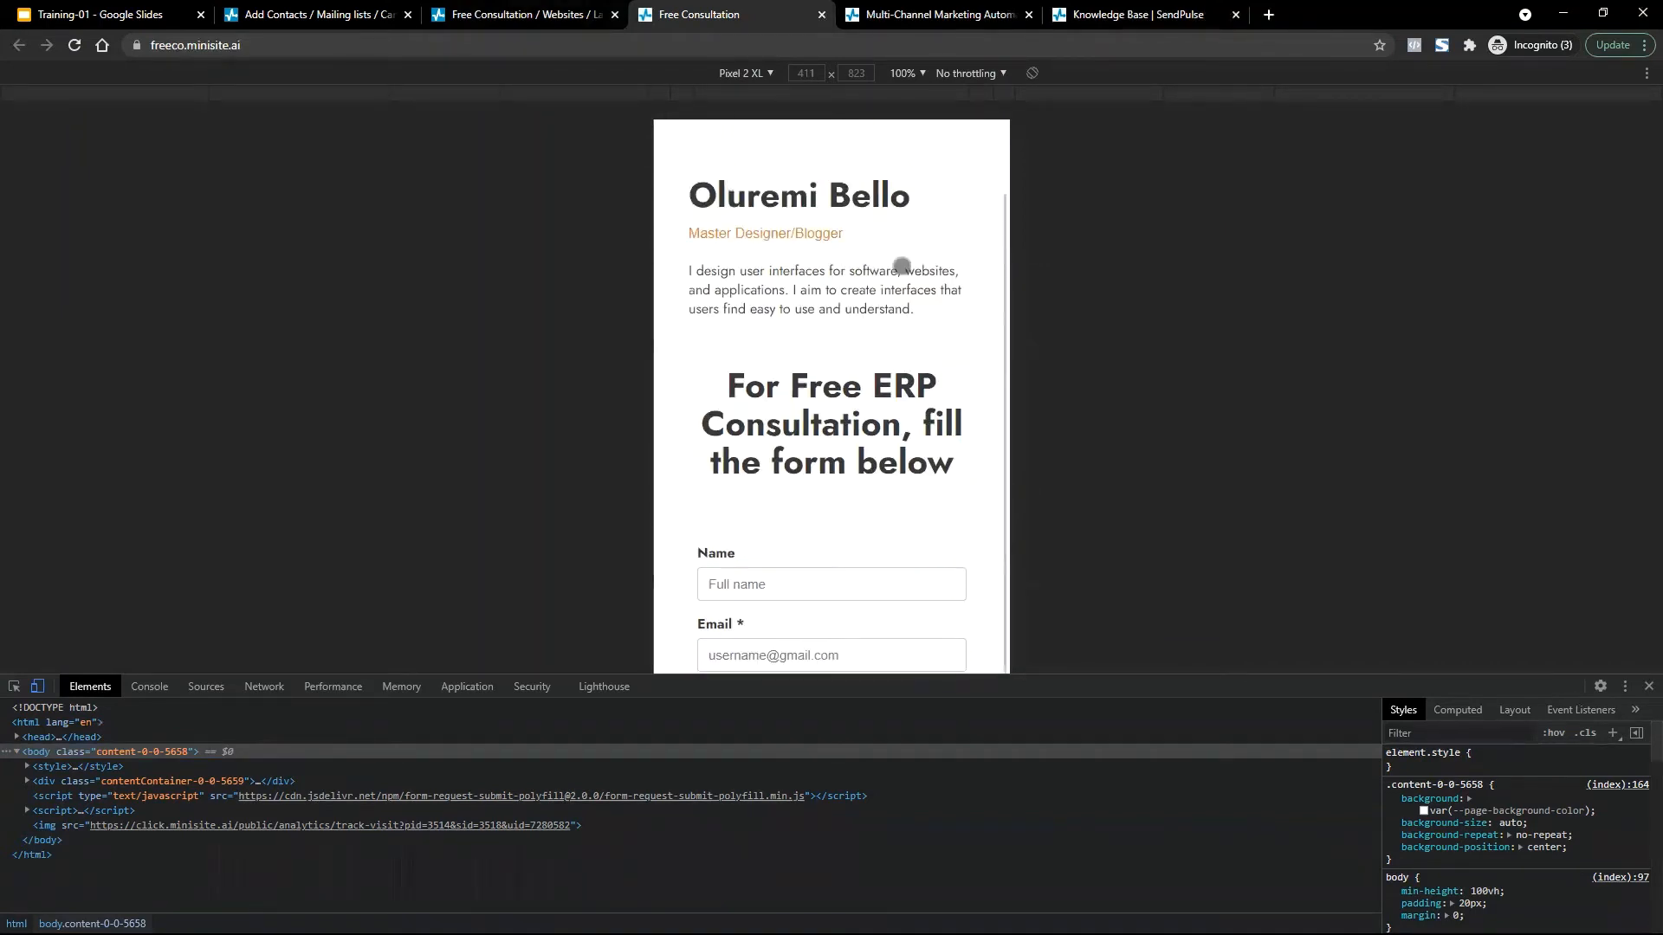
{"action": "scroll", "coordinate": [902, 267], "scroll_direction": "down", "scroll_amount": 3}
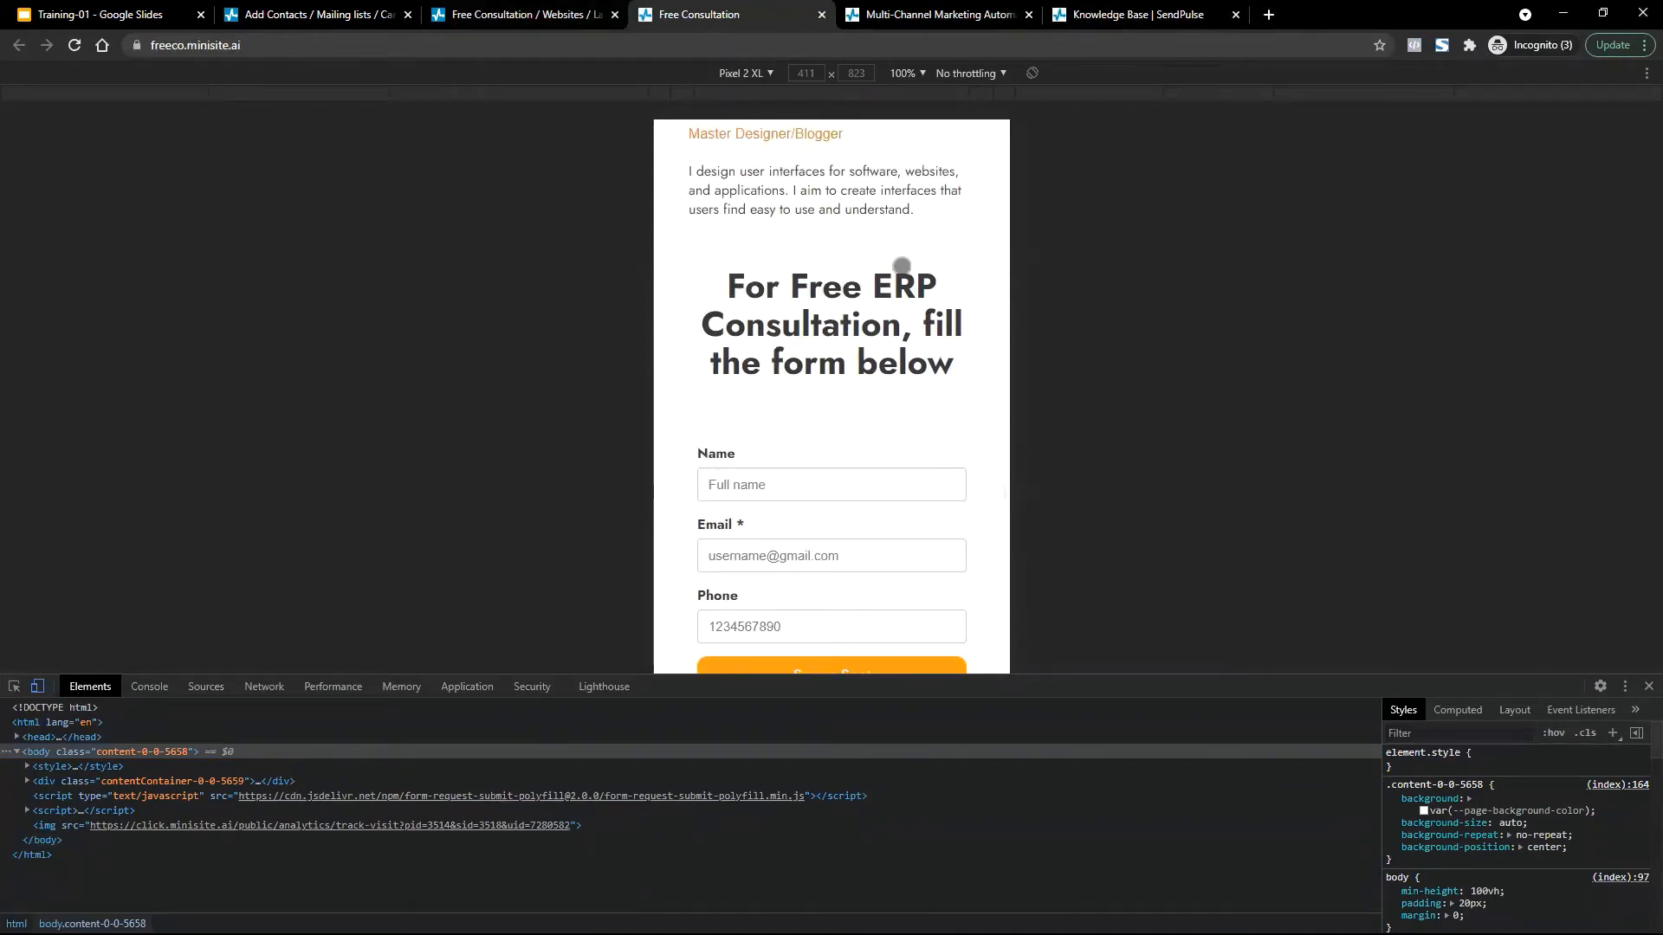
{"action": "key", "text": "ctrl+w"}
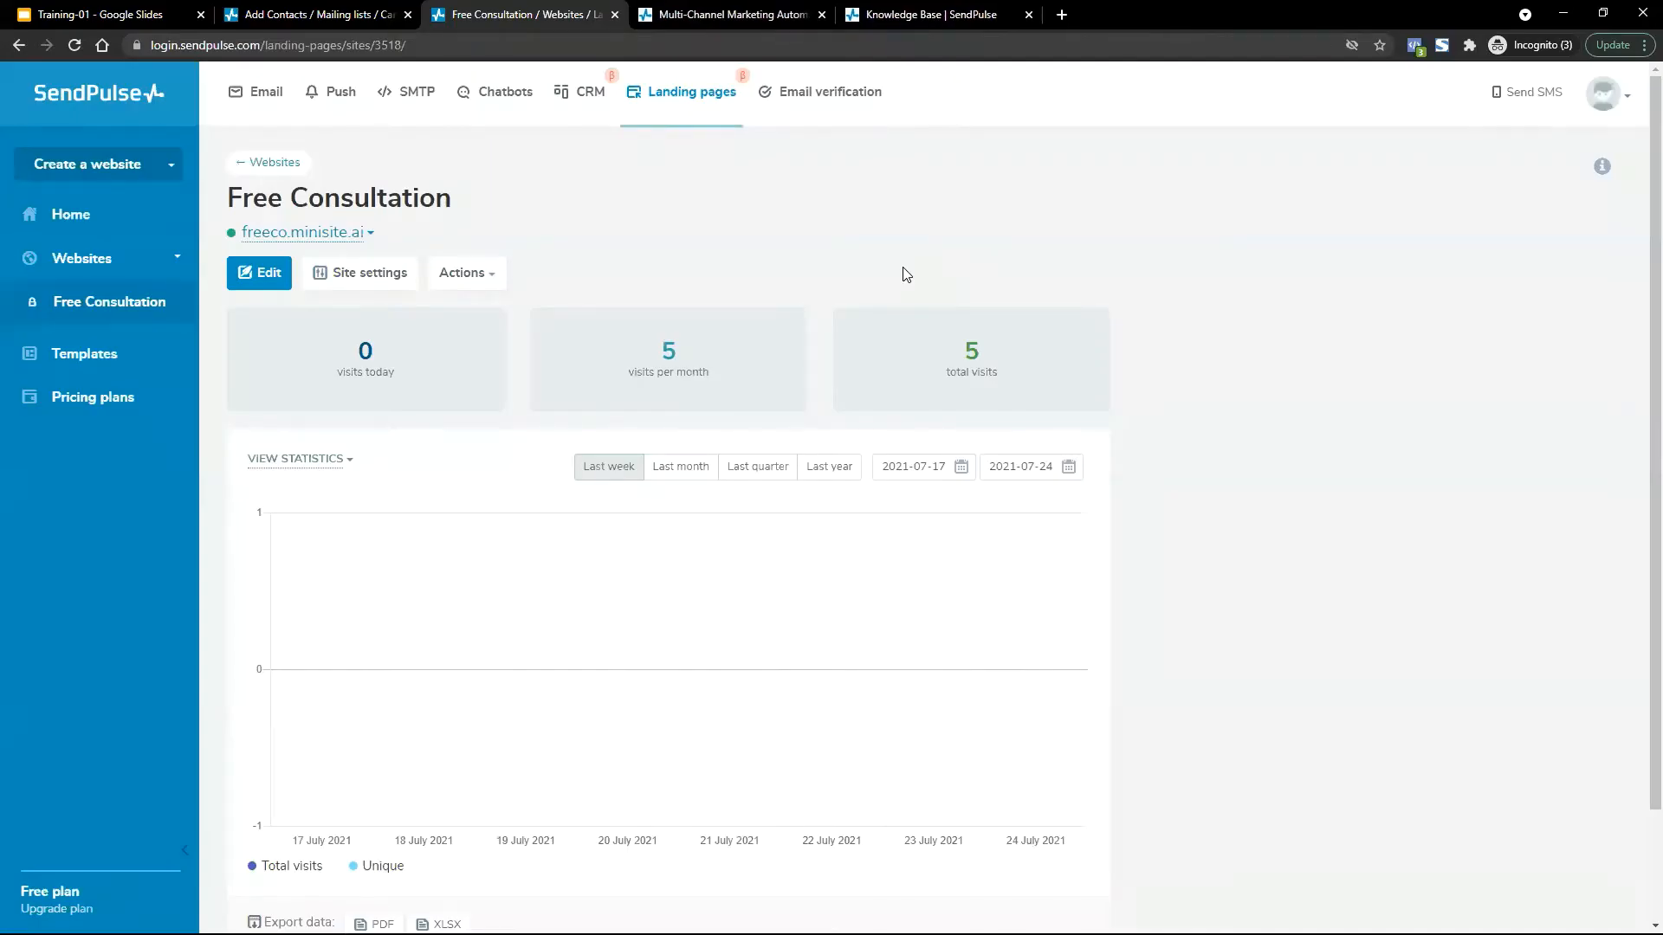
On the live freeco.minisite.ai page, autofill the form with a saved contact and submit via Save a Spot.
{"action": "mouse_move", "coordinate": [308, 231]}
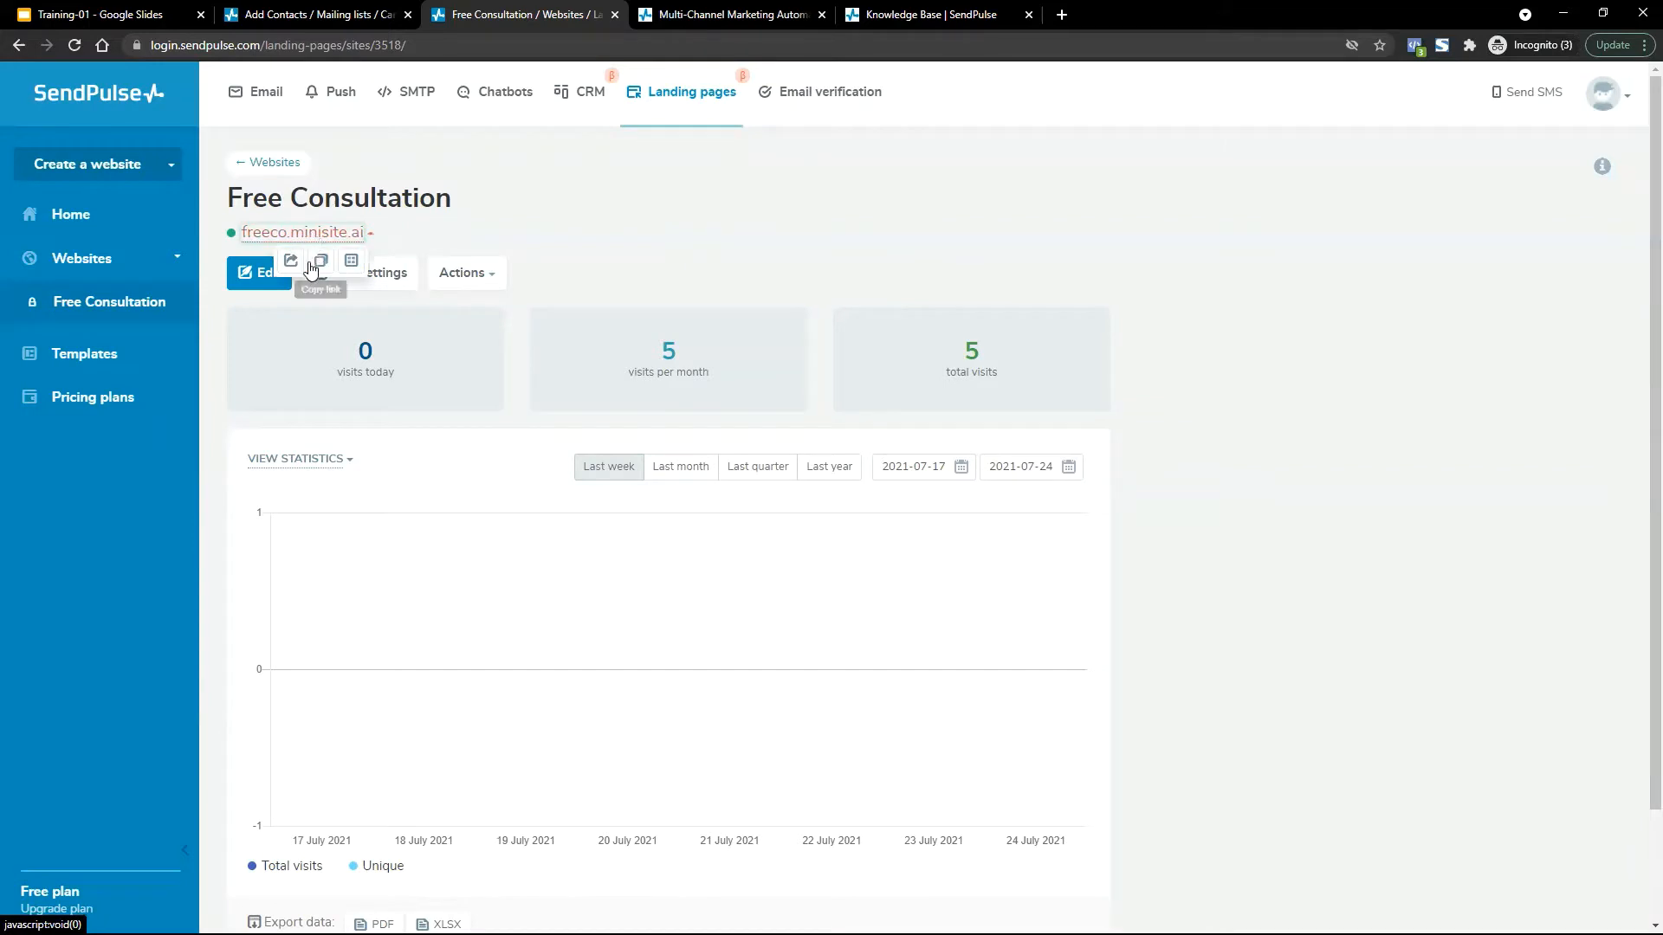
{"action": "left_click", "coordinate": [291, 261]}
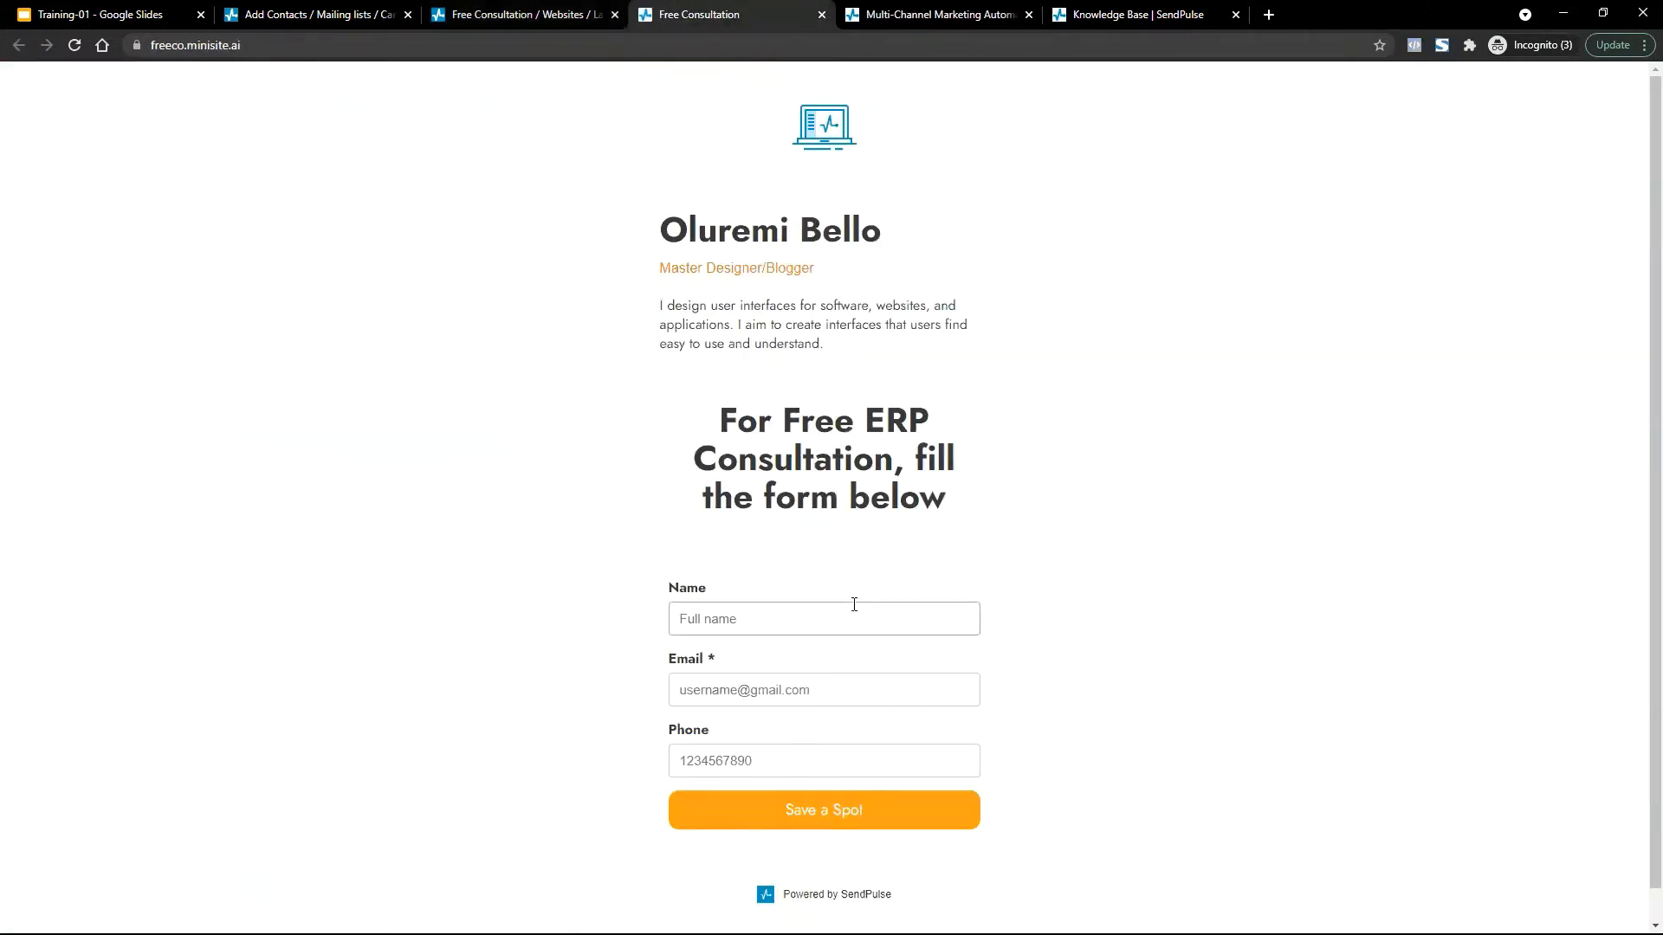
{"action": "left_click", "coordinate": [781, 613]}
{"action": "type", "text": "P"}
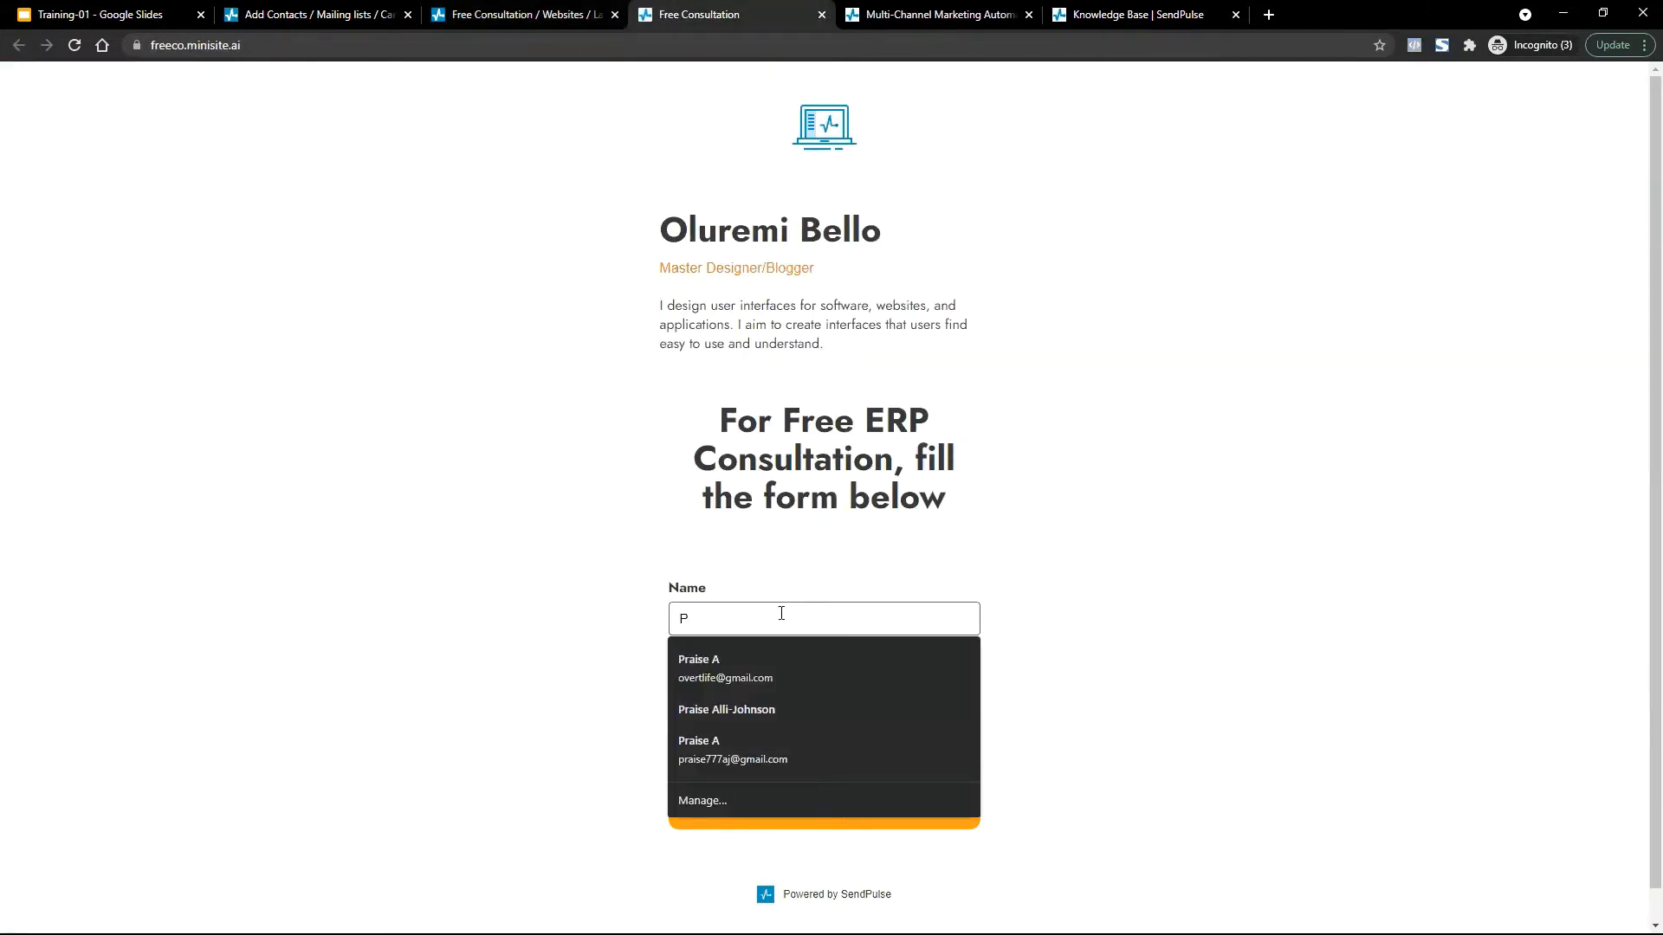
{"action": "left_click", "coordinate": [797, 667]}
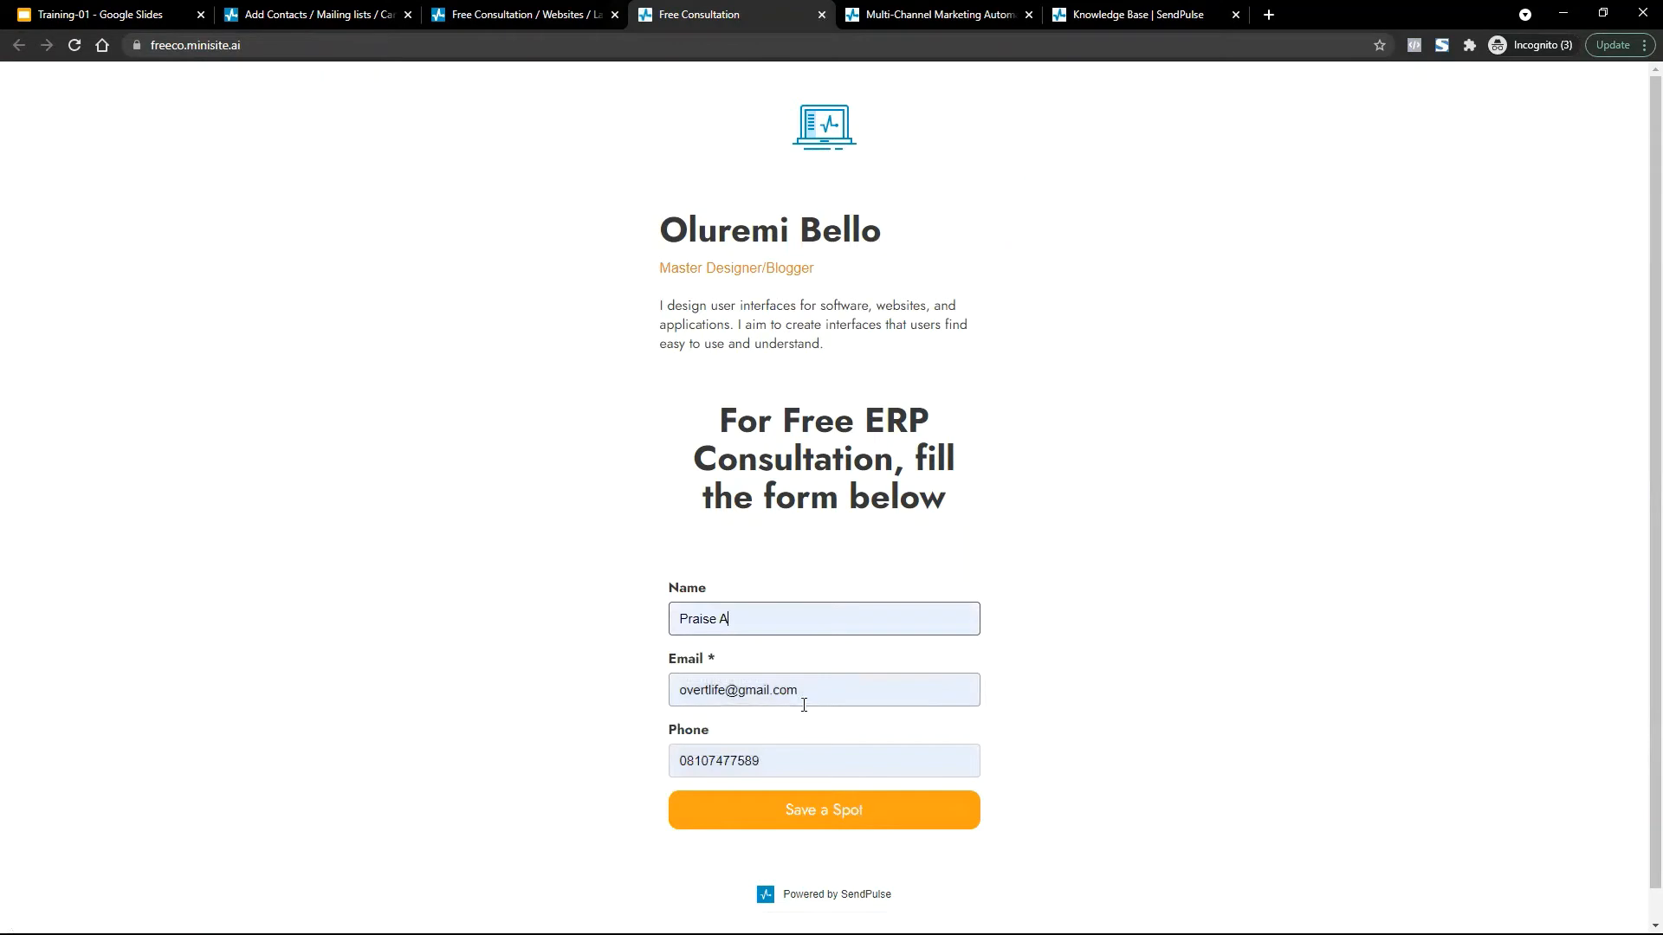
{"action": "left_click", "coordinate": [810, 804]}
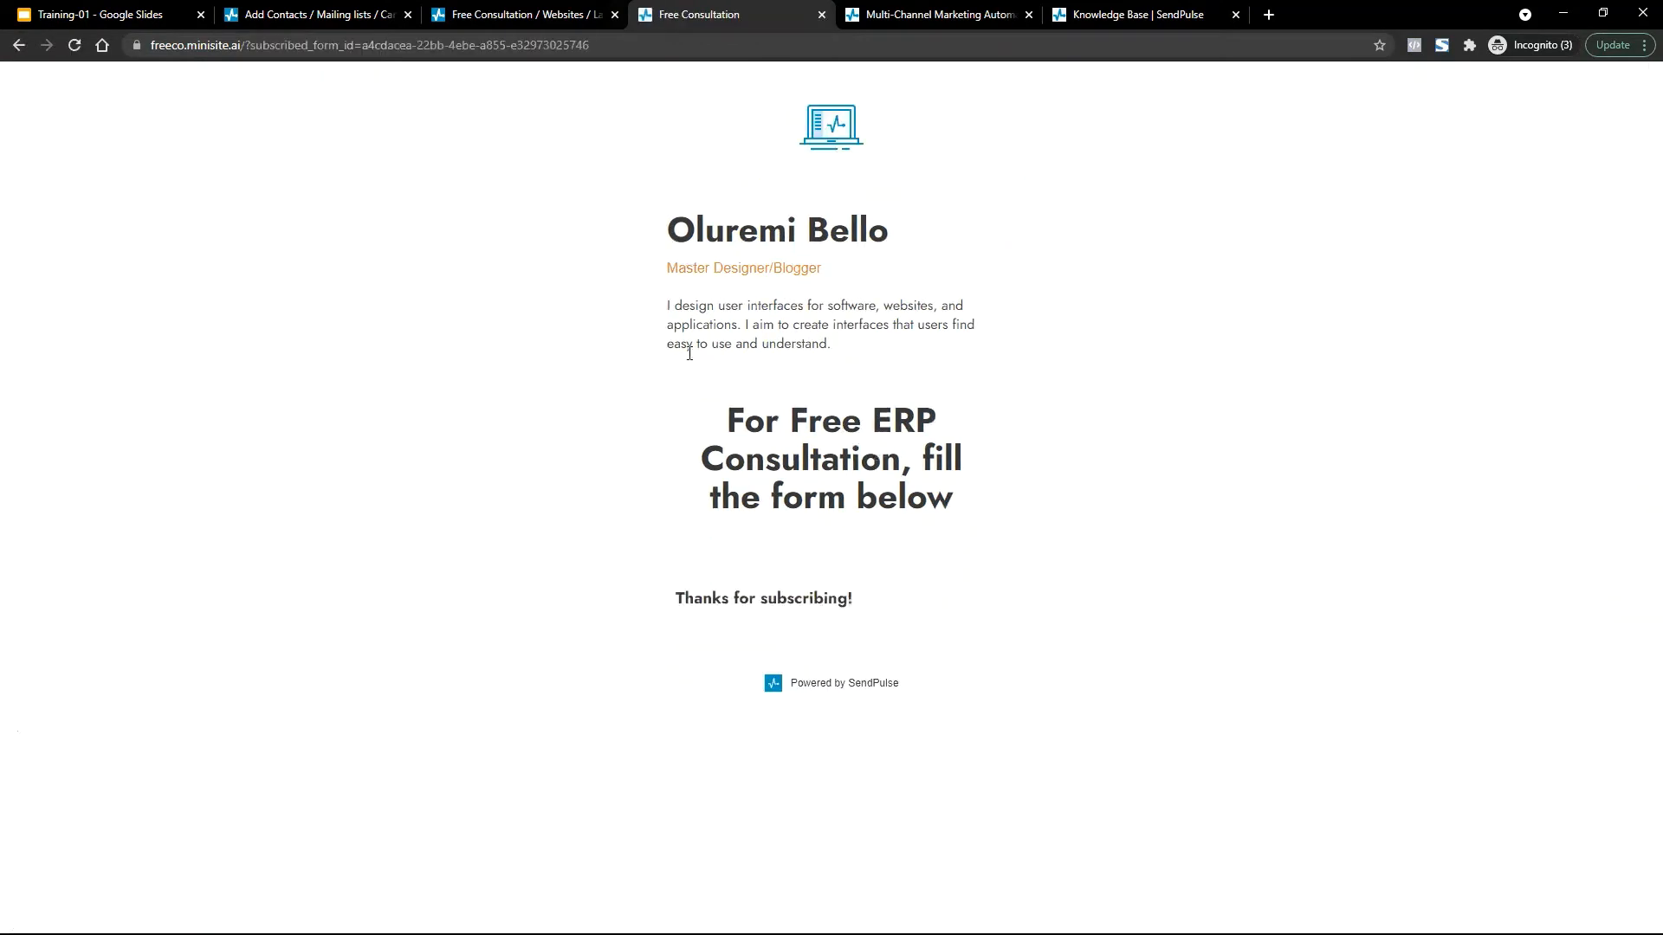
{"action": "left_click", "coordinate": [475, 7]}
Refresh ERPConsult, confirm its 1-contact count and the July 24 test sign-up, then return to Add contacts.
{"action": "left_click", "coordinate": [321, 14]}
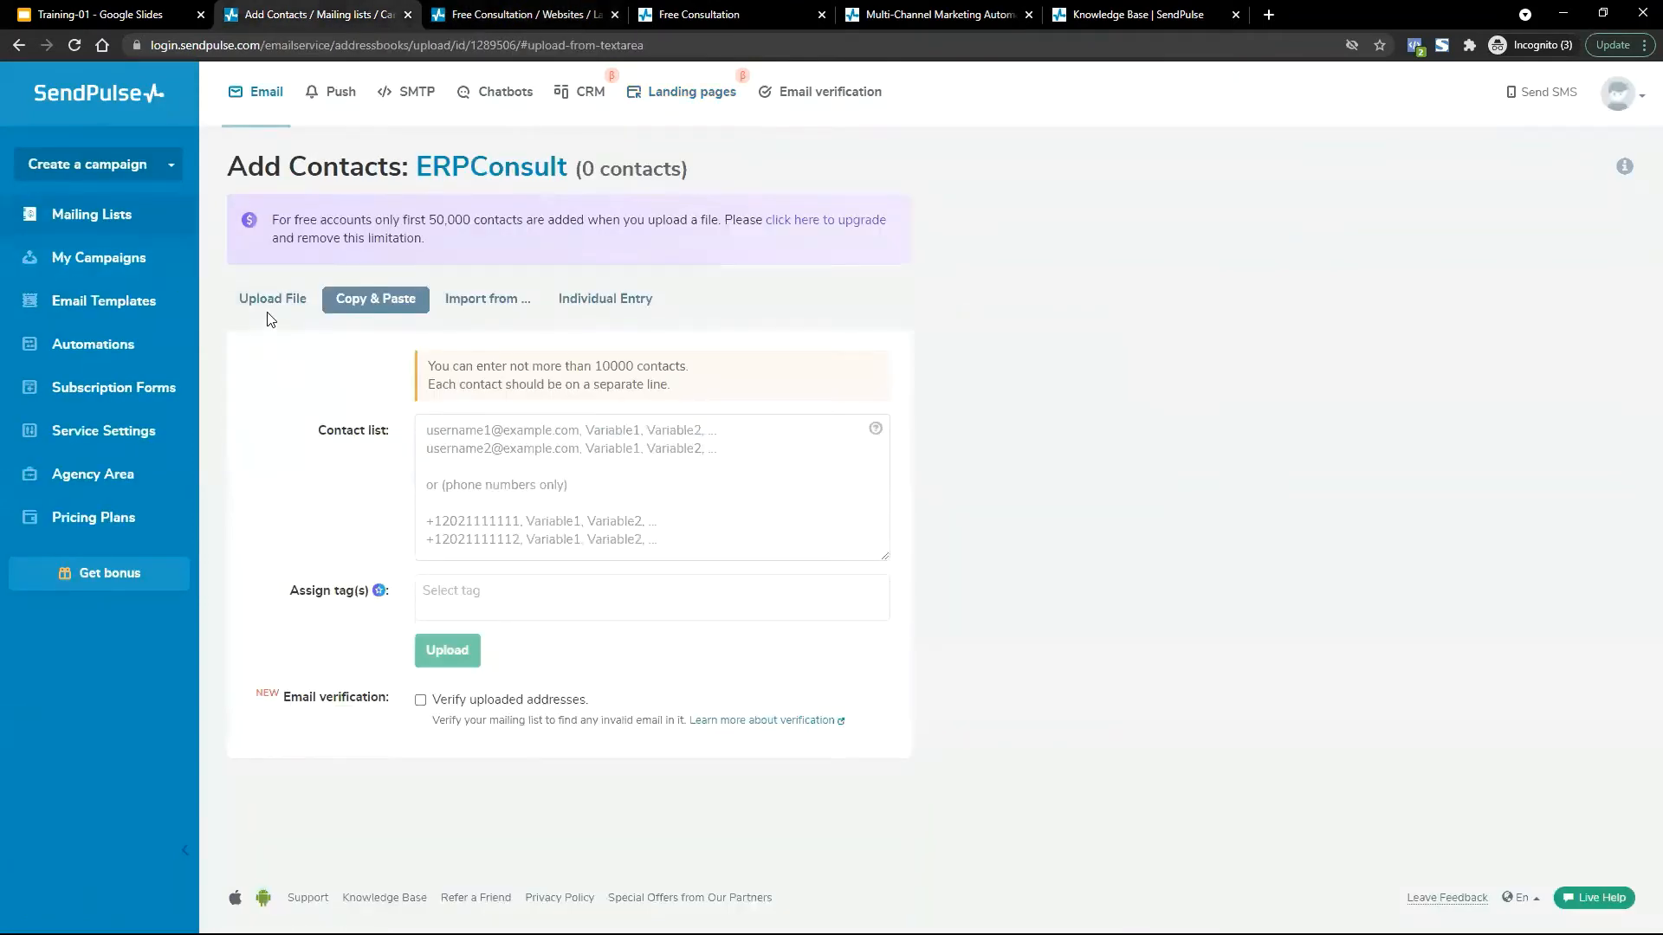
{"action": "key", "text": "F5"}
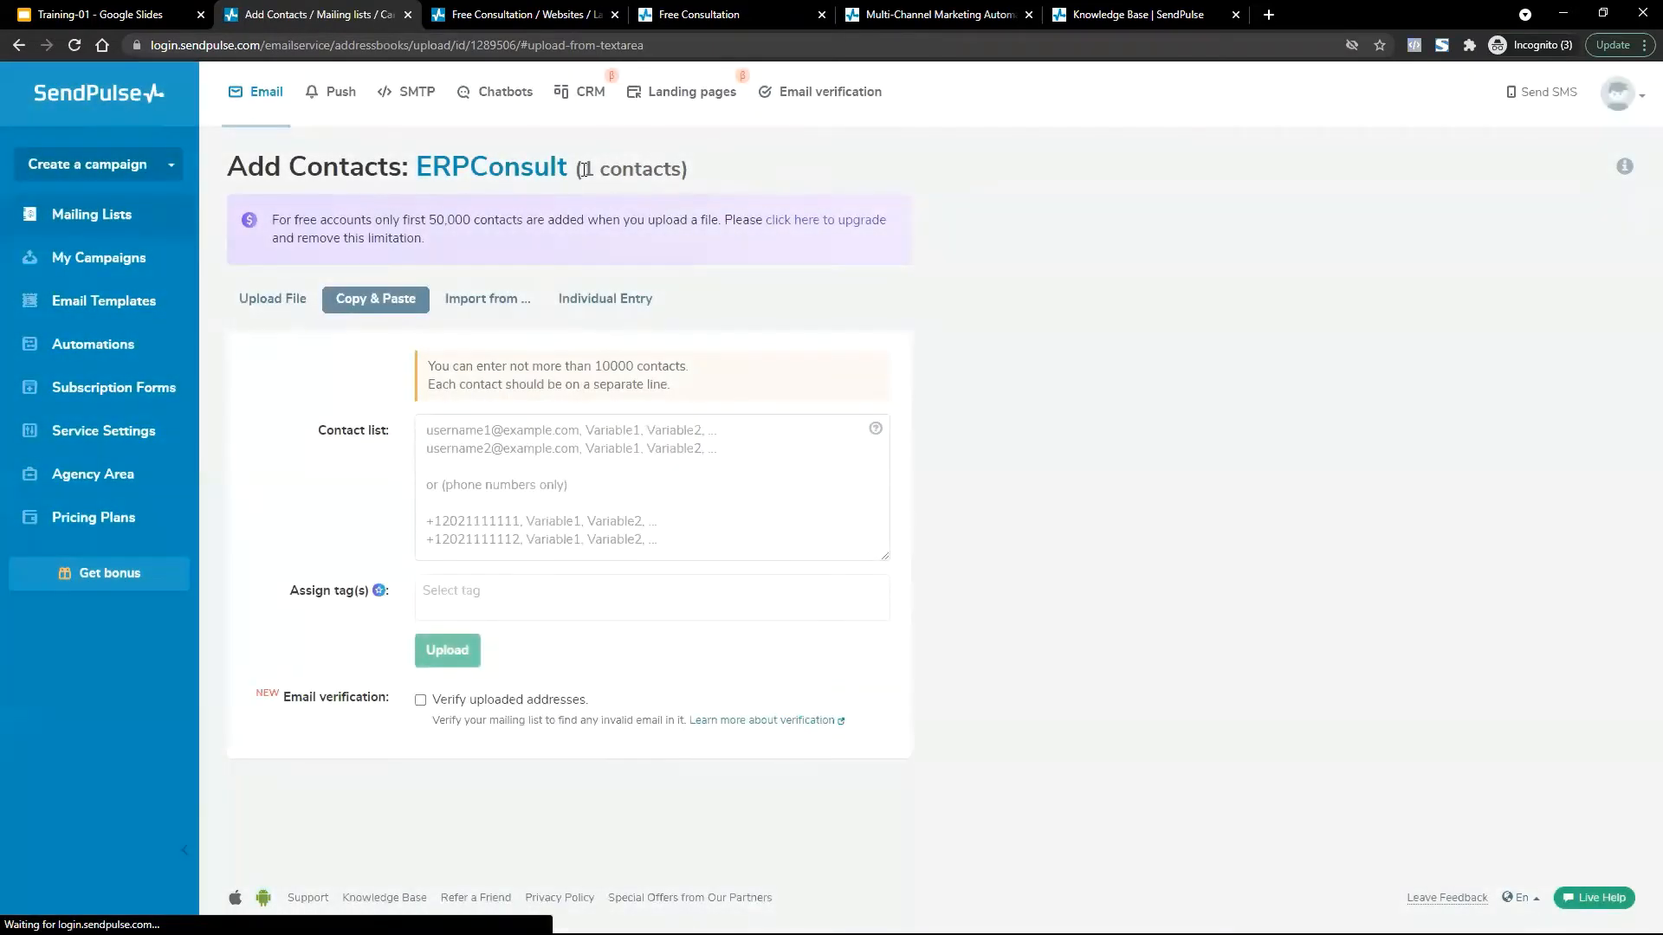
{"action": "left_click_drag", "start_coordinate": [585, 169], "coordinate": [691, 170]}
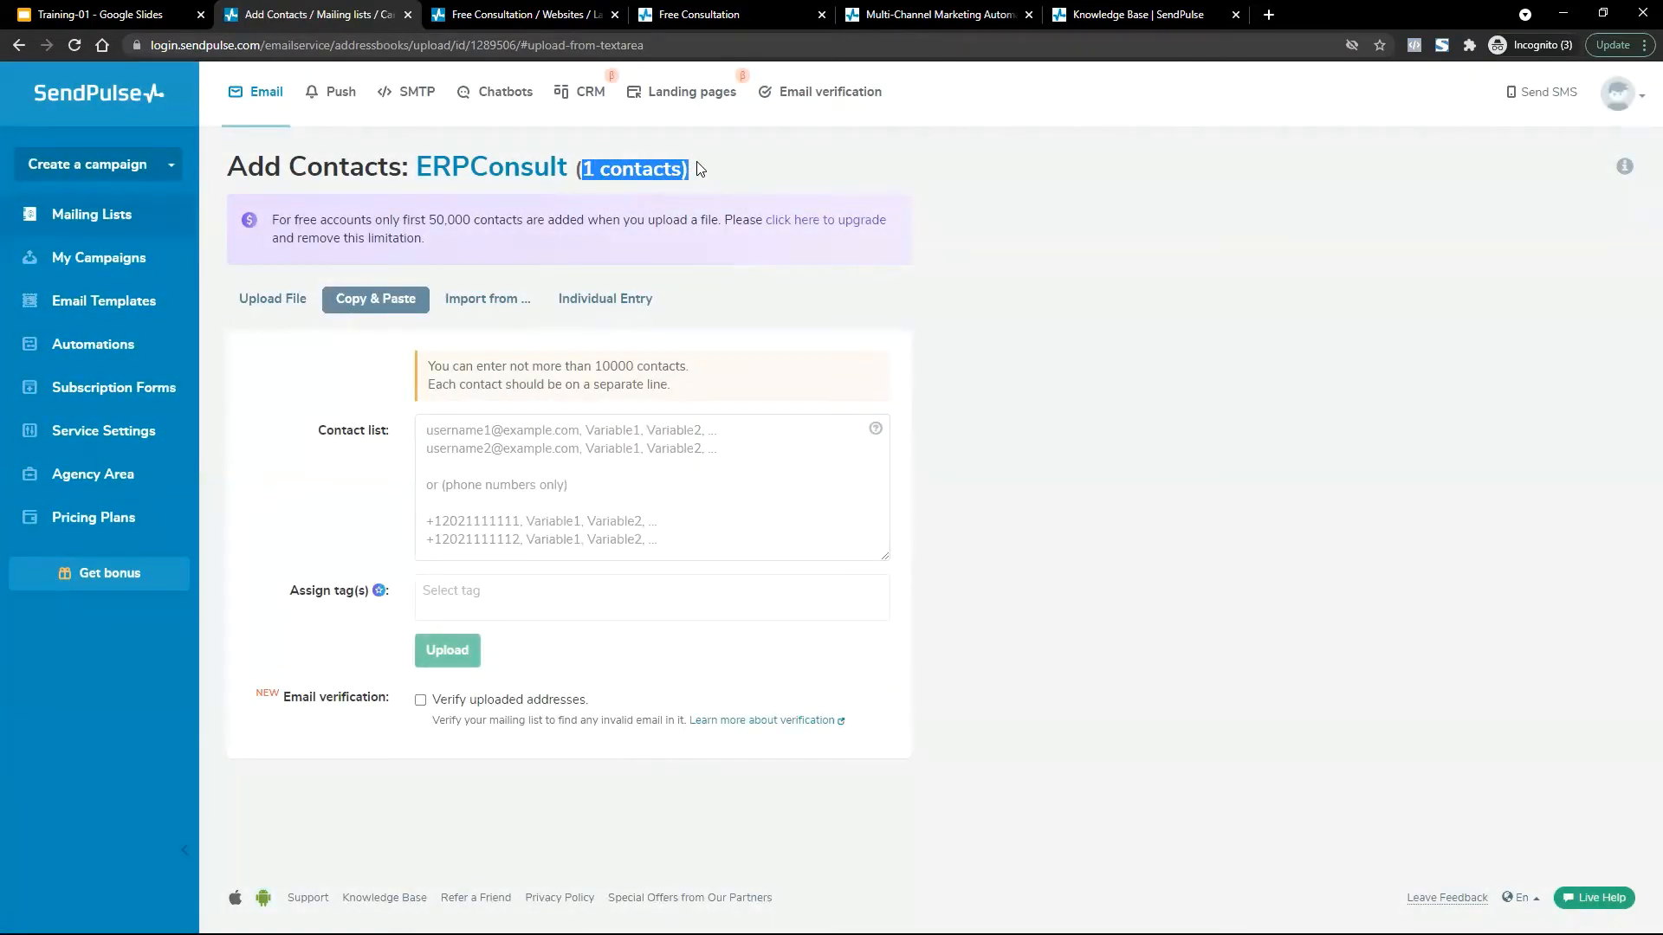
{"action": "left_click", "coordinate": [514, 169]}
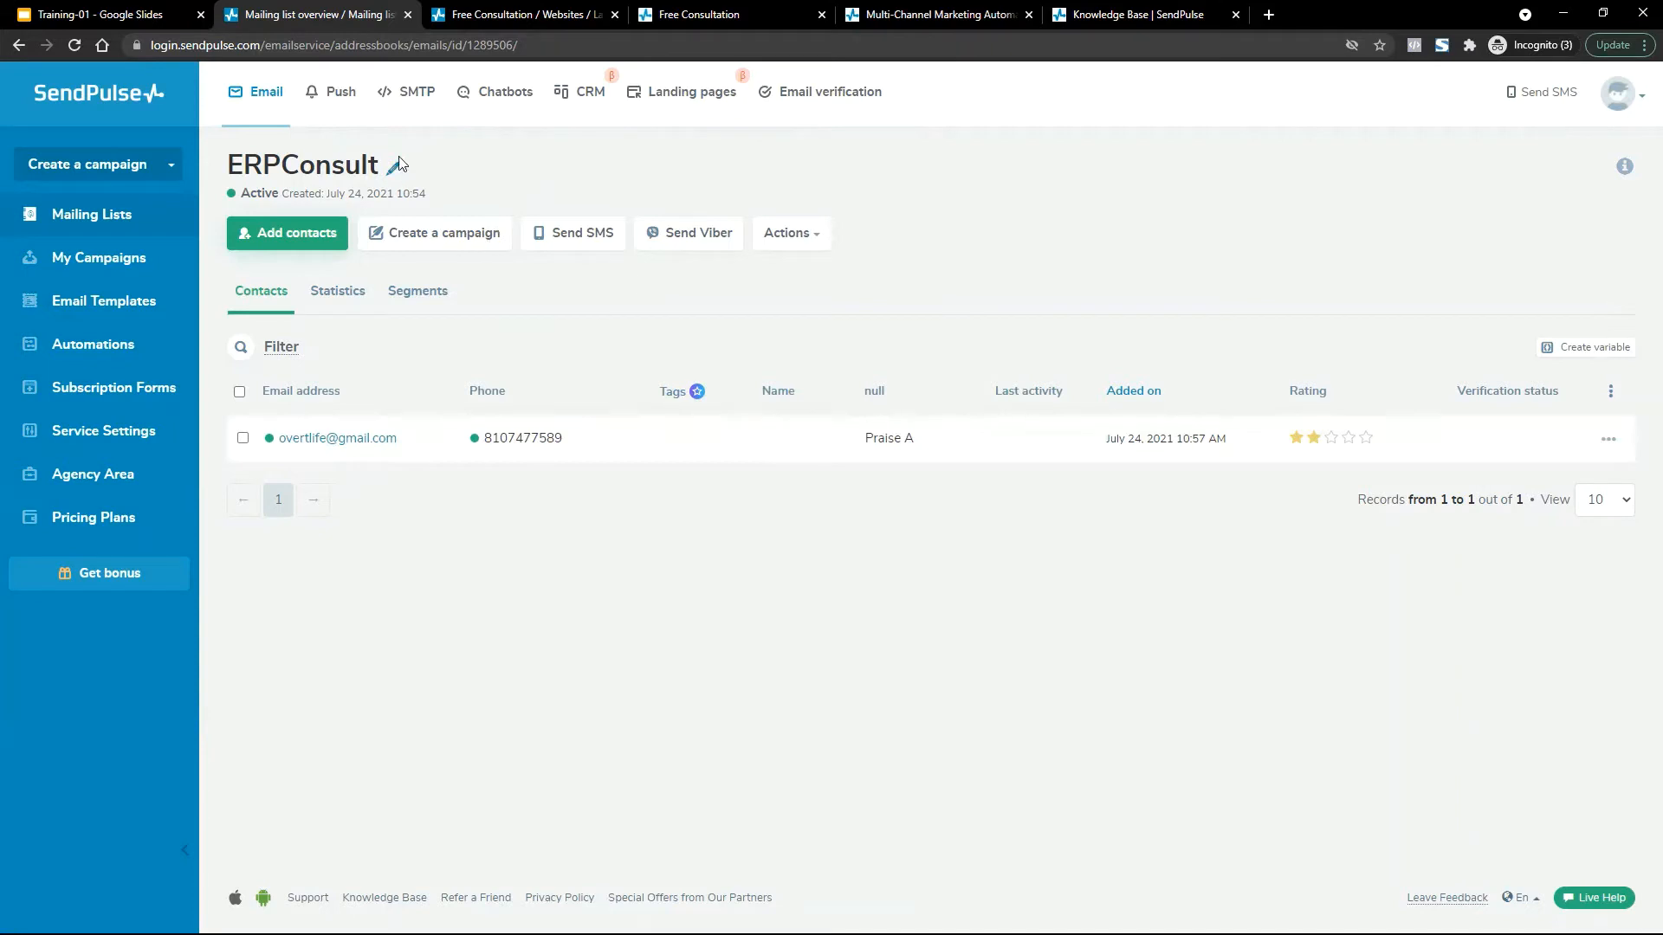
{"action": "left_click", "coordinate": [287, 234]}
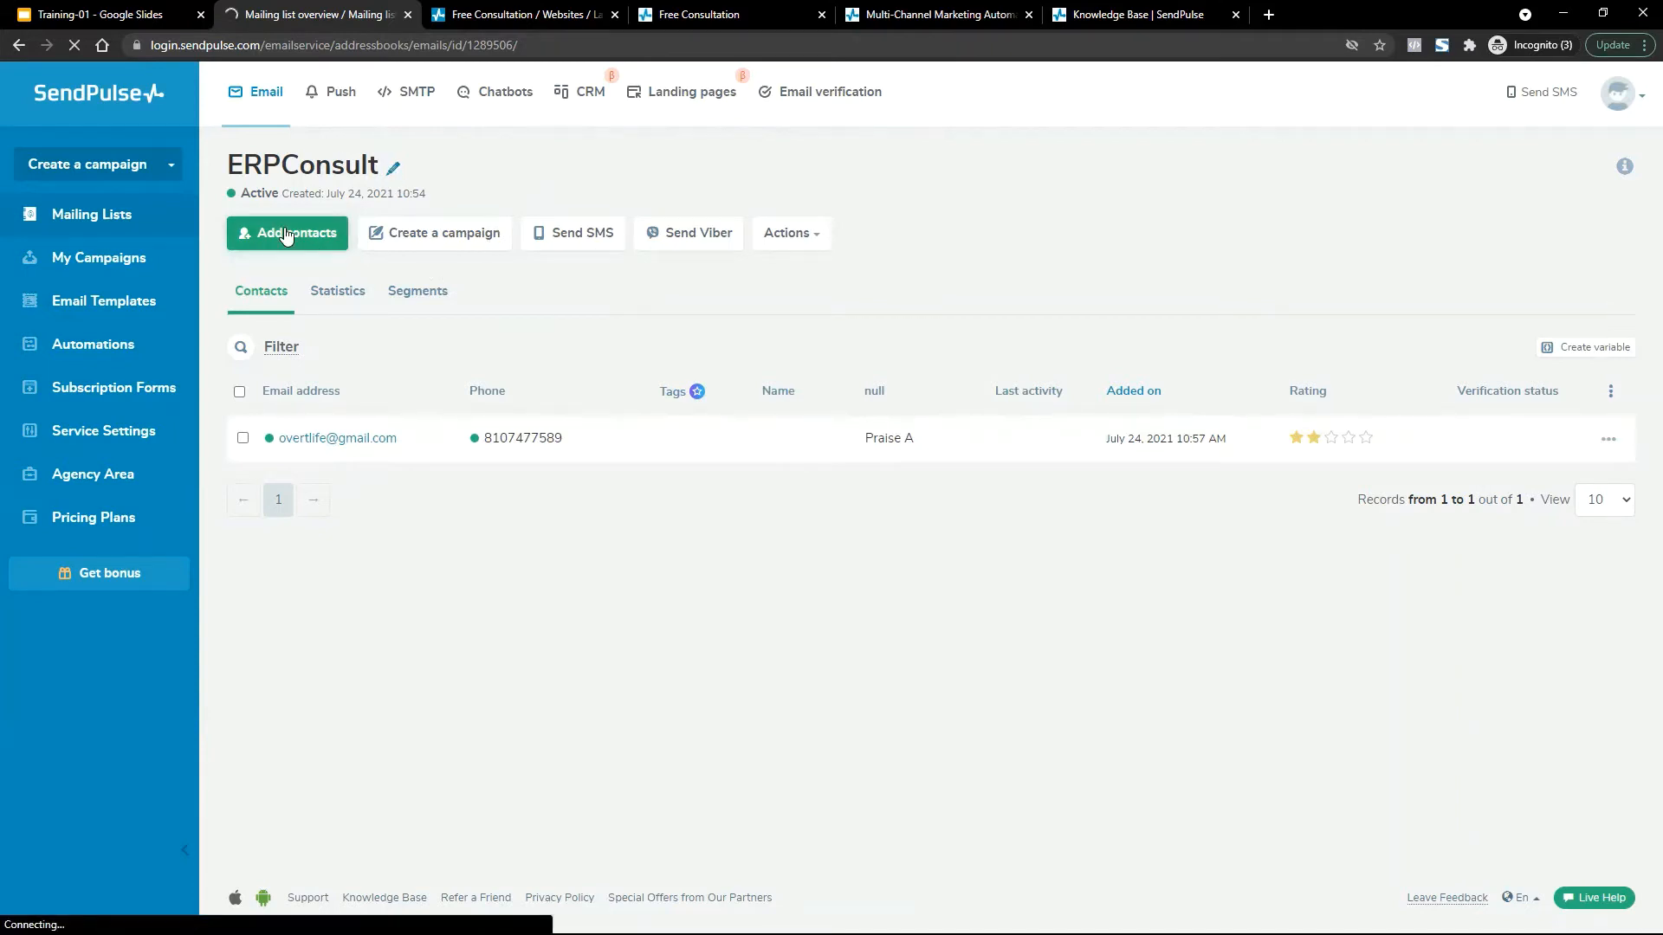
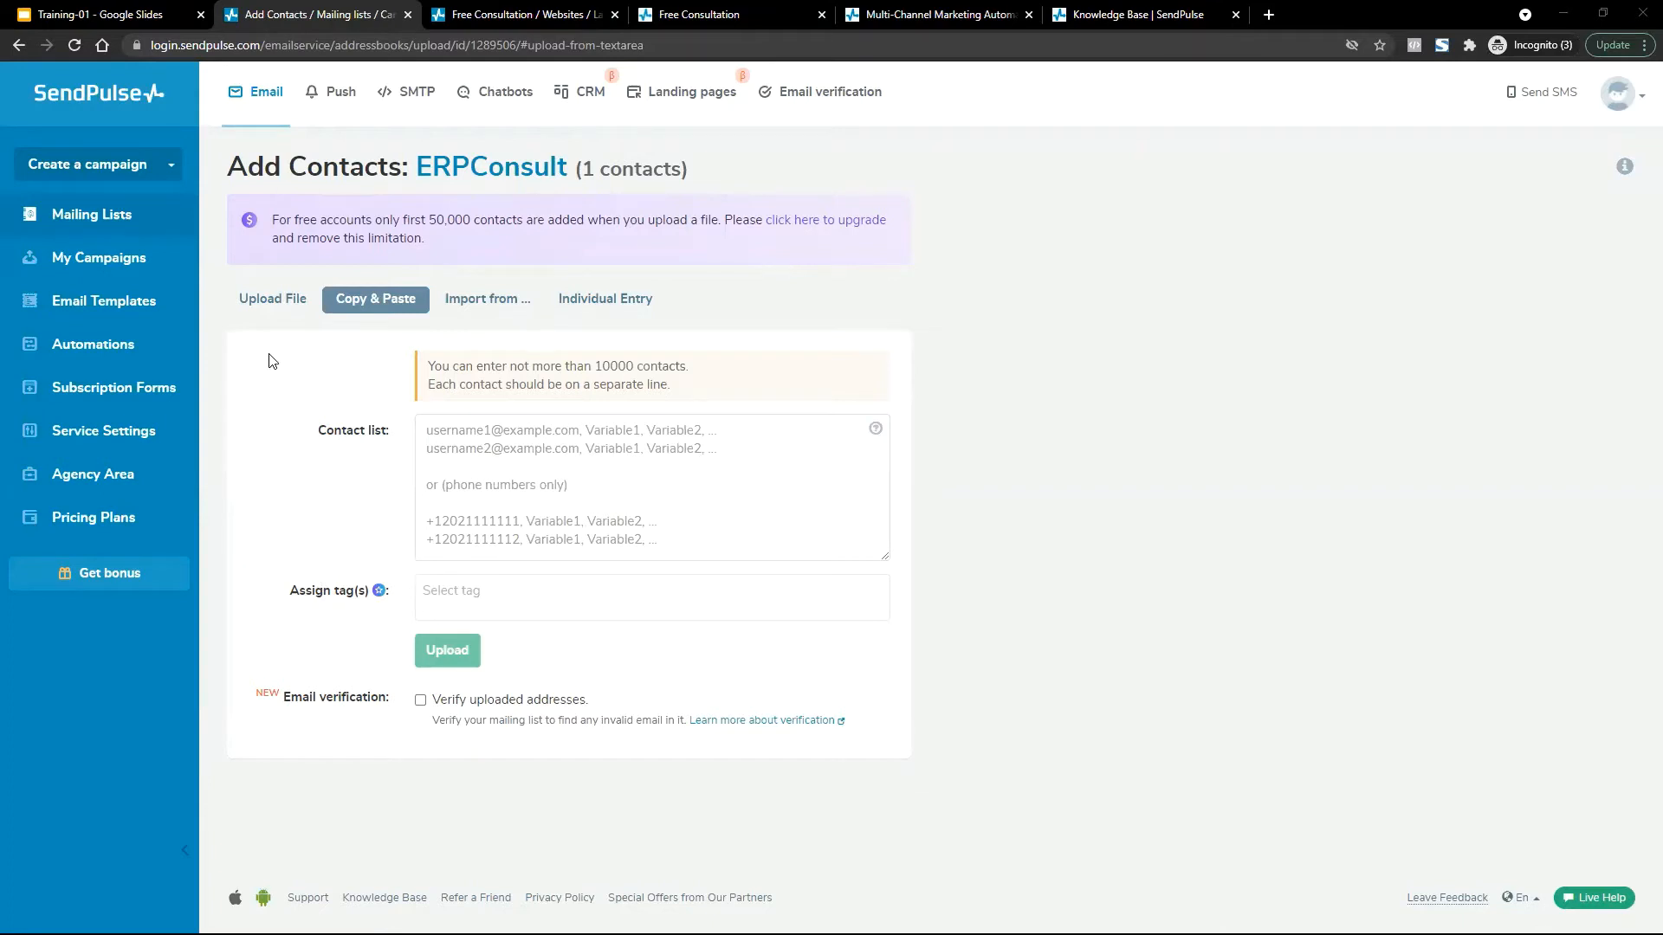
Choose data.csv from the computer as a contacts file and upload it to ERPConsult.
{"action": "left_click", "coordinate": [269, 319]}
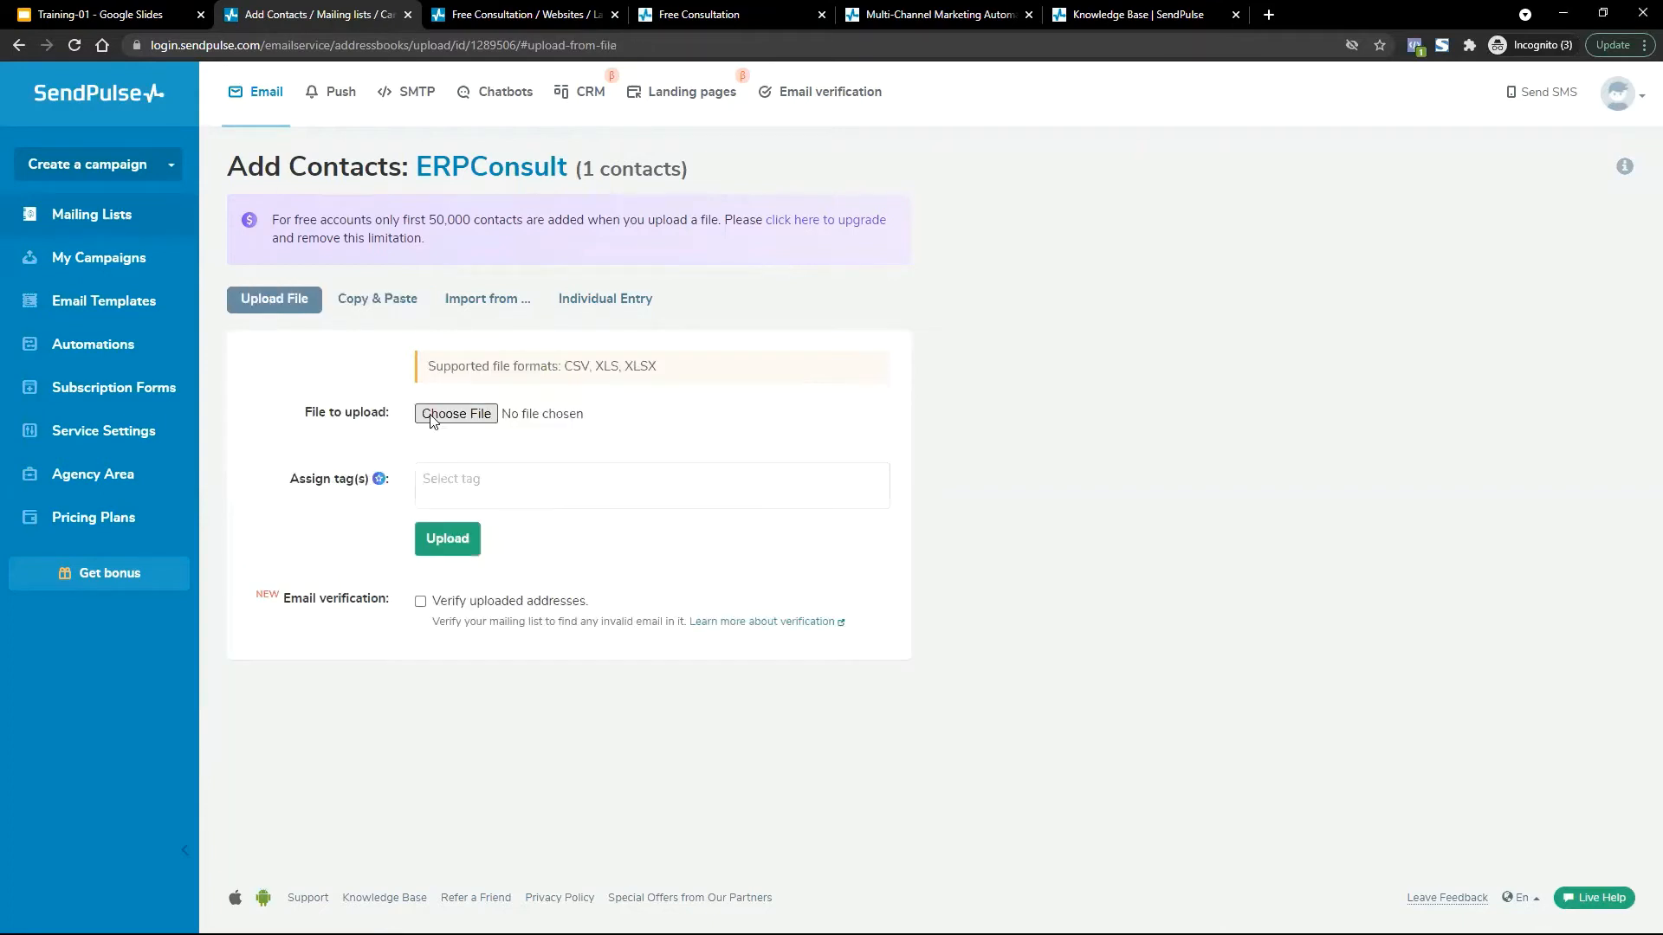
{"action": "left_click", "coordinate": [433, 416]}
{"action": "left_click", "coordinate": [331, 414]}
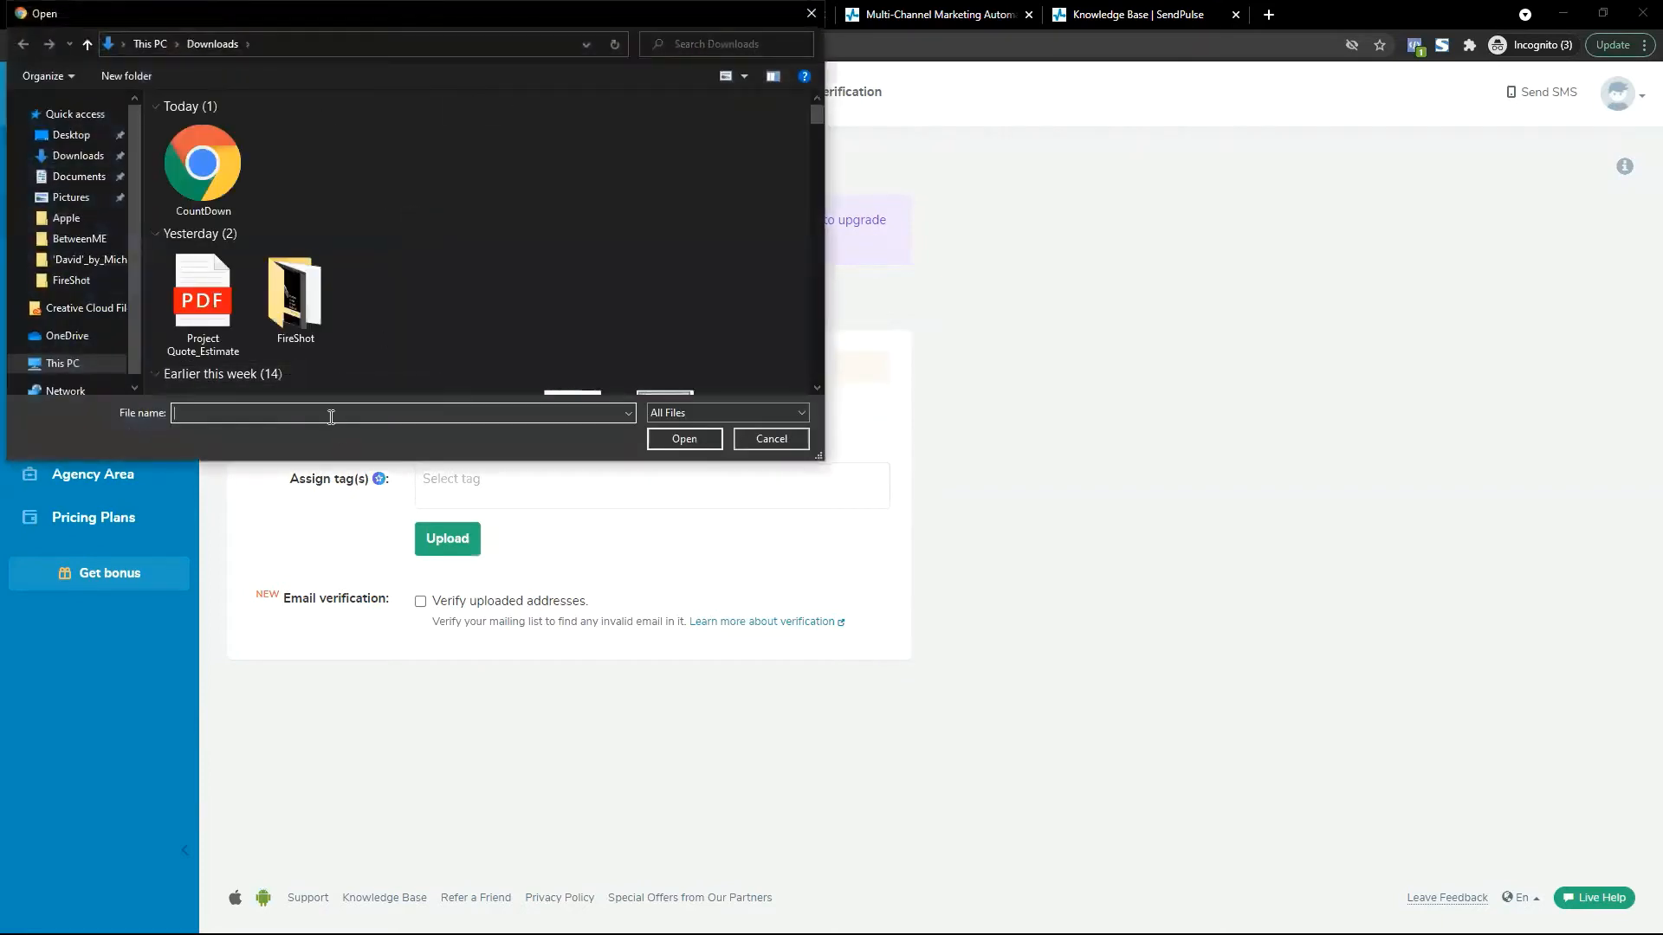
{"action": "type", "text": "da"}
{"action": "left_click", "coordinate": [332, 432]}
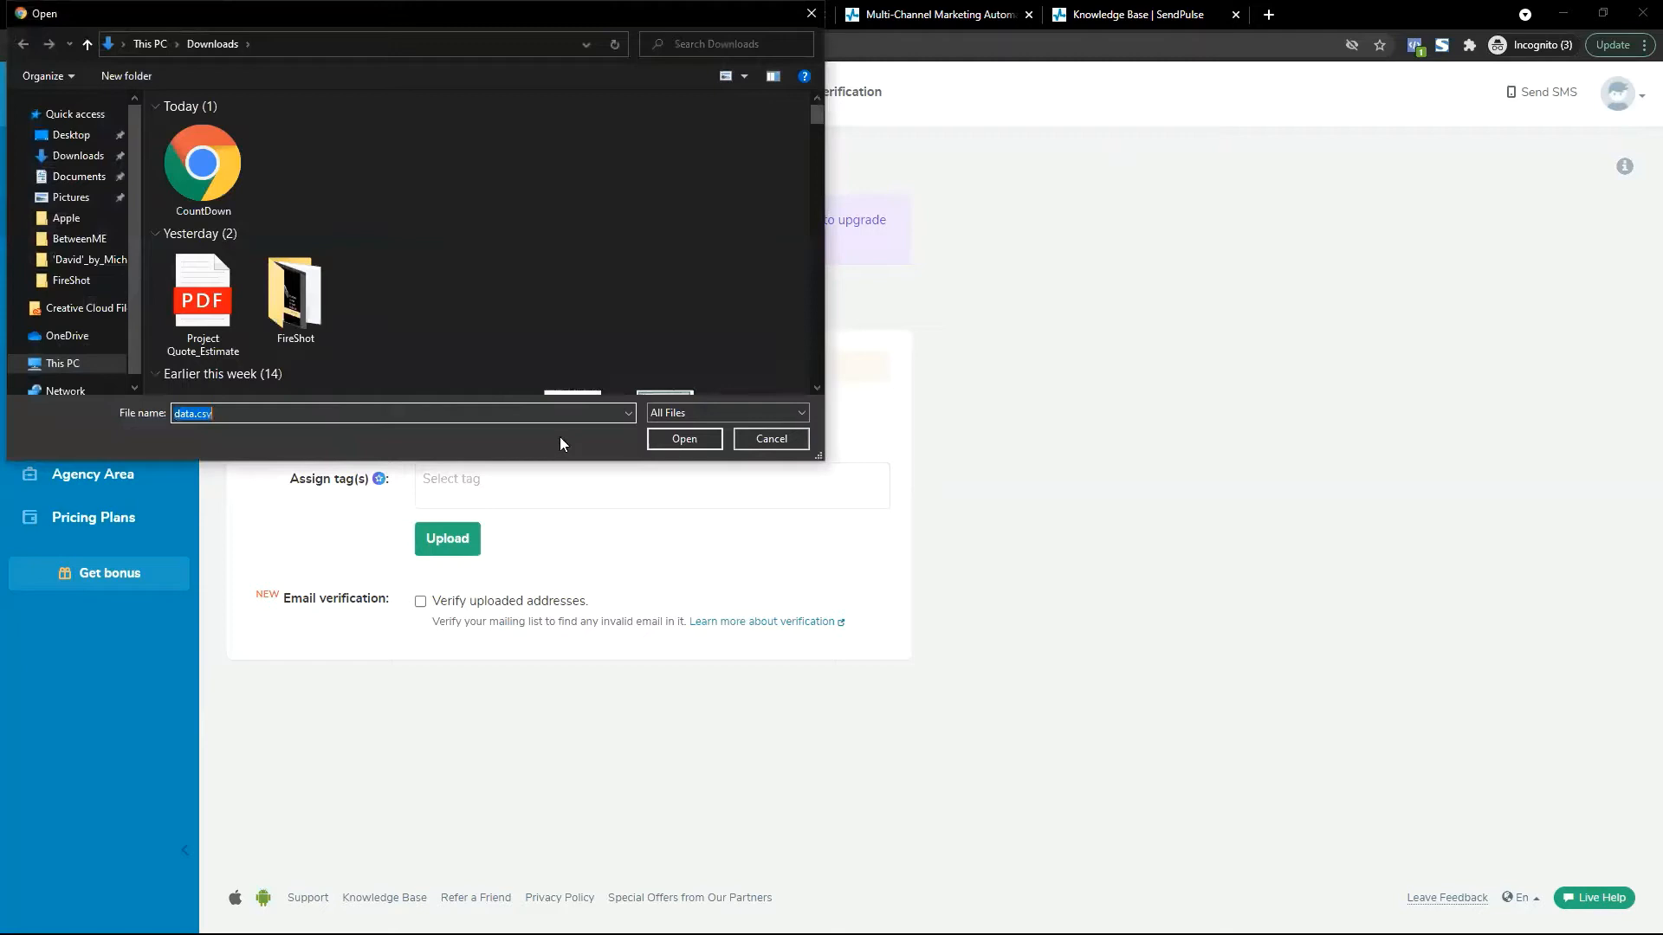
{"action": "left_click", "coordinate": [677, 445]}
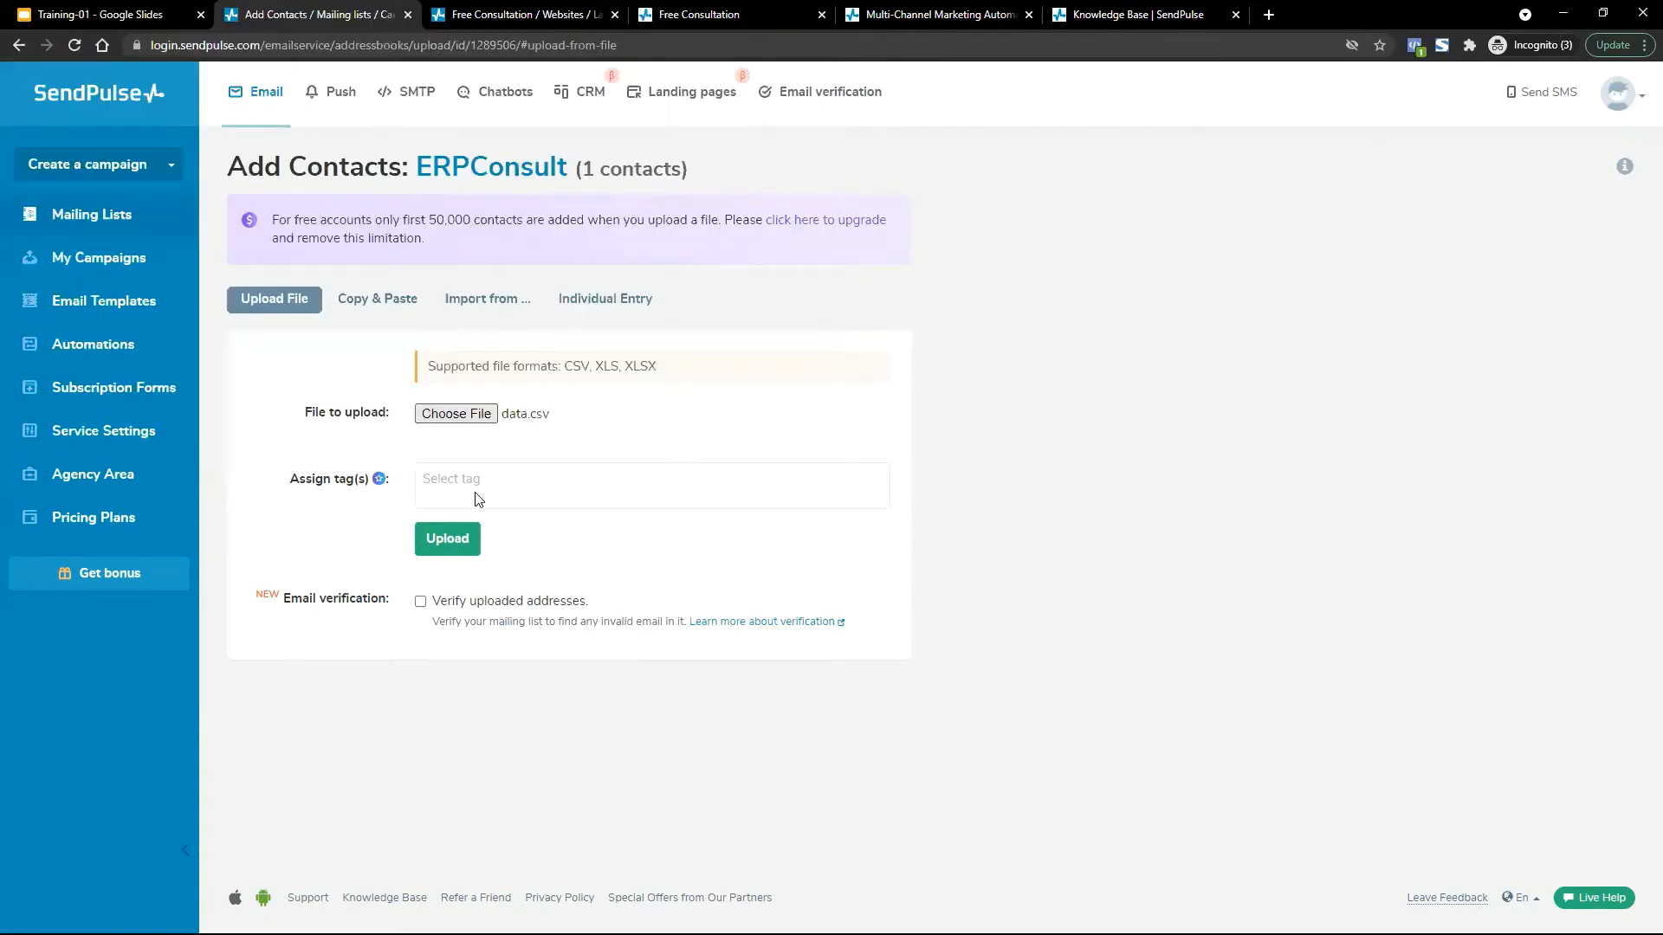
{"action": "left_click", "coordinate": [447, 540]}
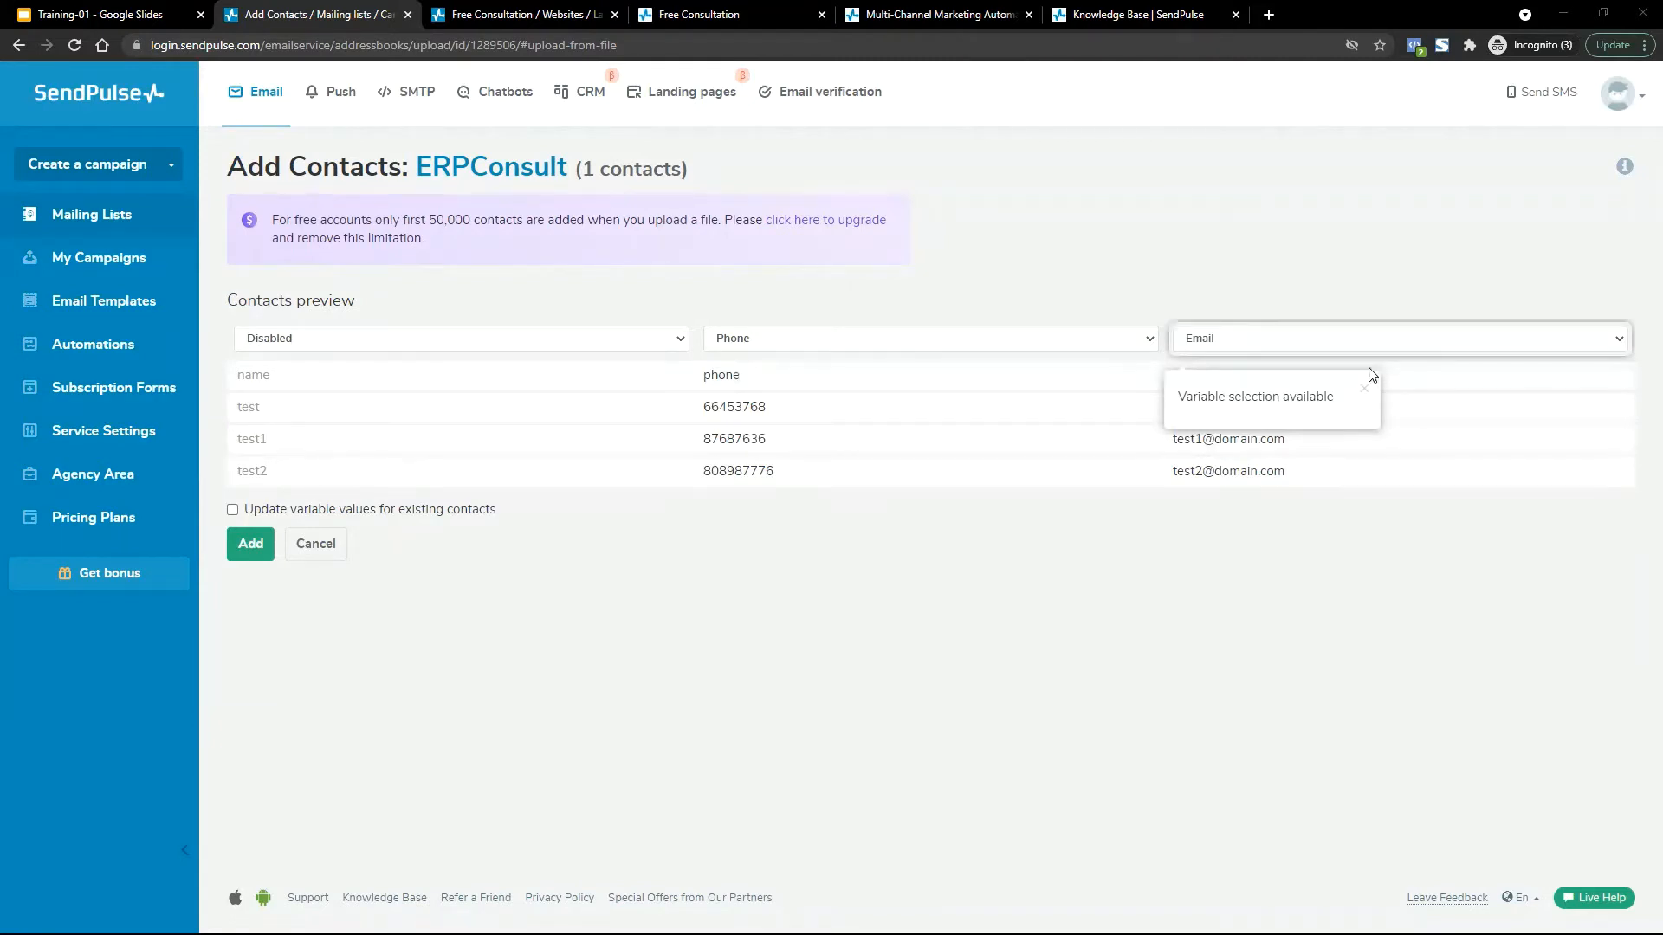
Dismiss the variable hint and review the mapping options for the name, phone and email columns.
{"action": "left_click", "coordinate": [1367, 394]}
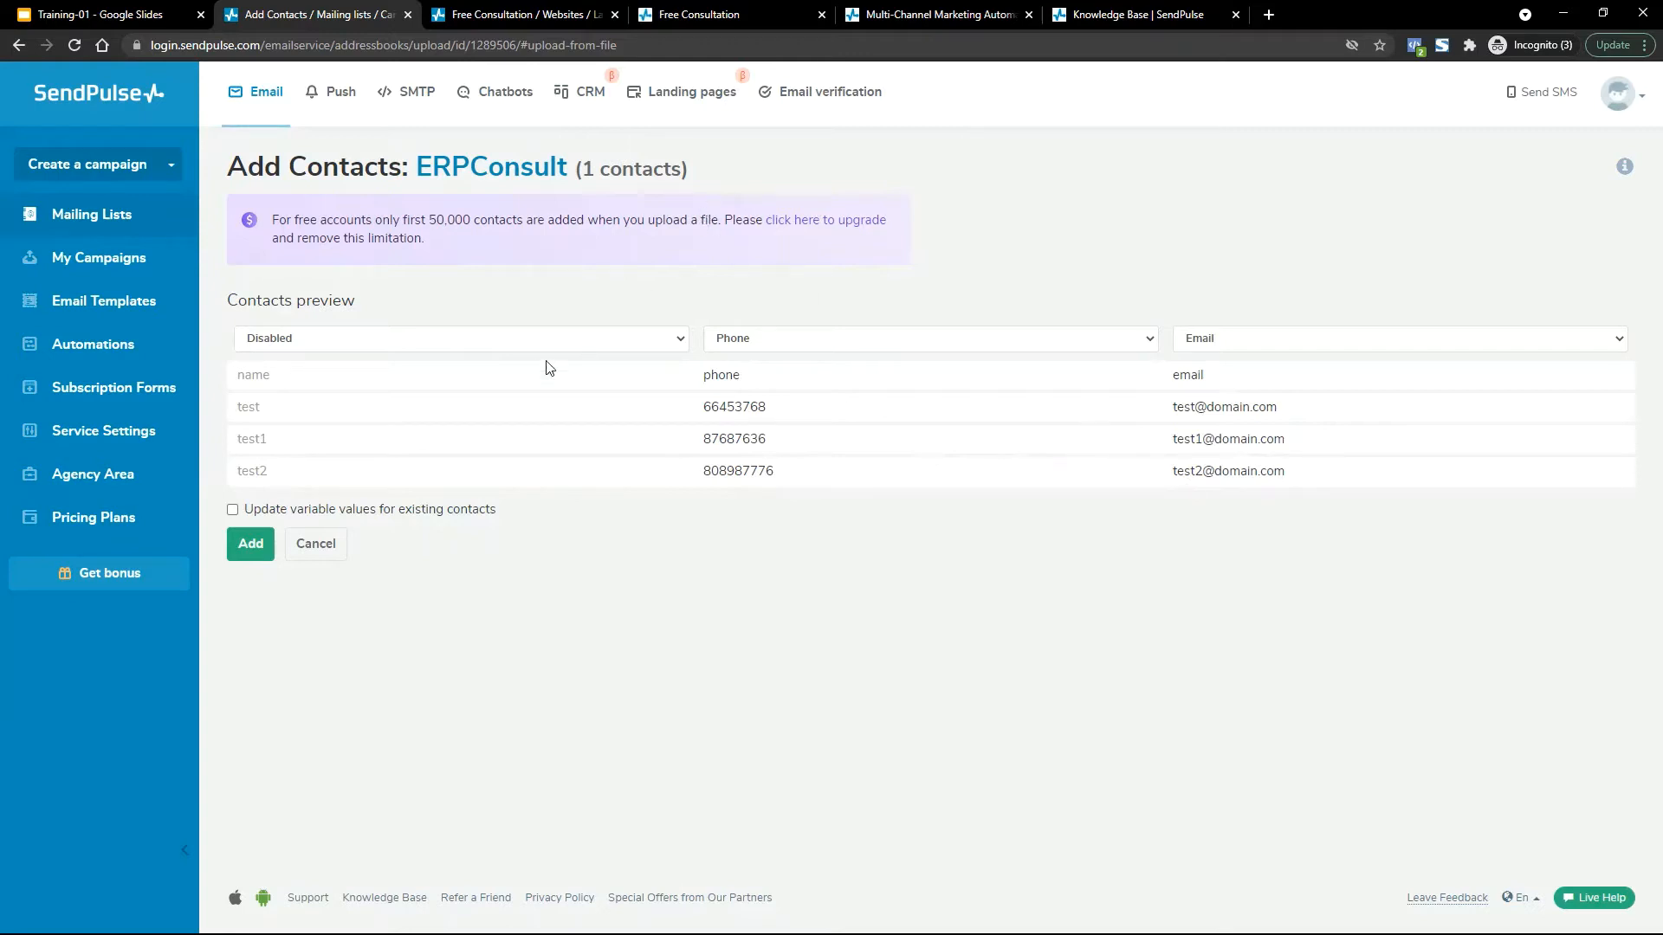
{"action": "left_click", "coordinate": [502, 340]}
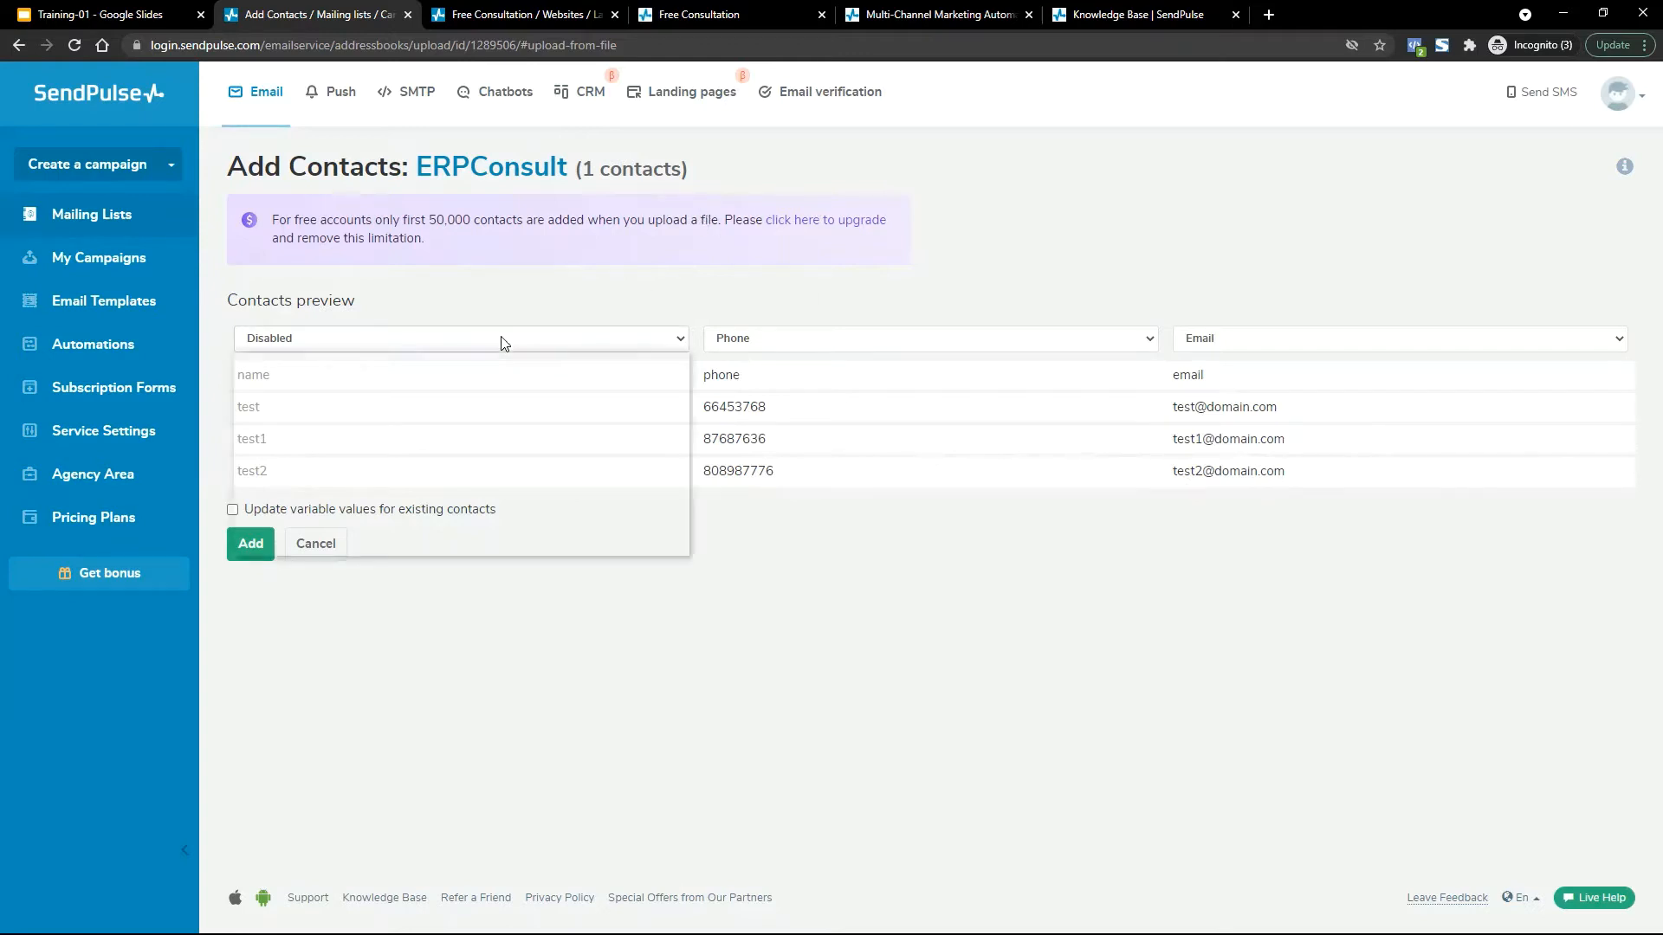
{"action": "left_click", "coordinate": [502, 339]}
{"action": "left_click", "coordinate": [826, 346]}
{"action": "left_click", "coordinate": [869, 346]}
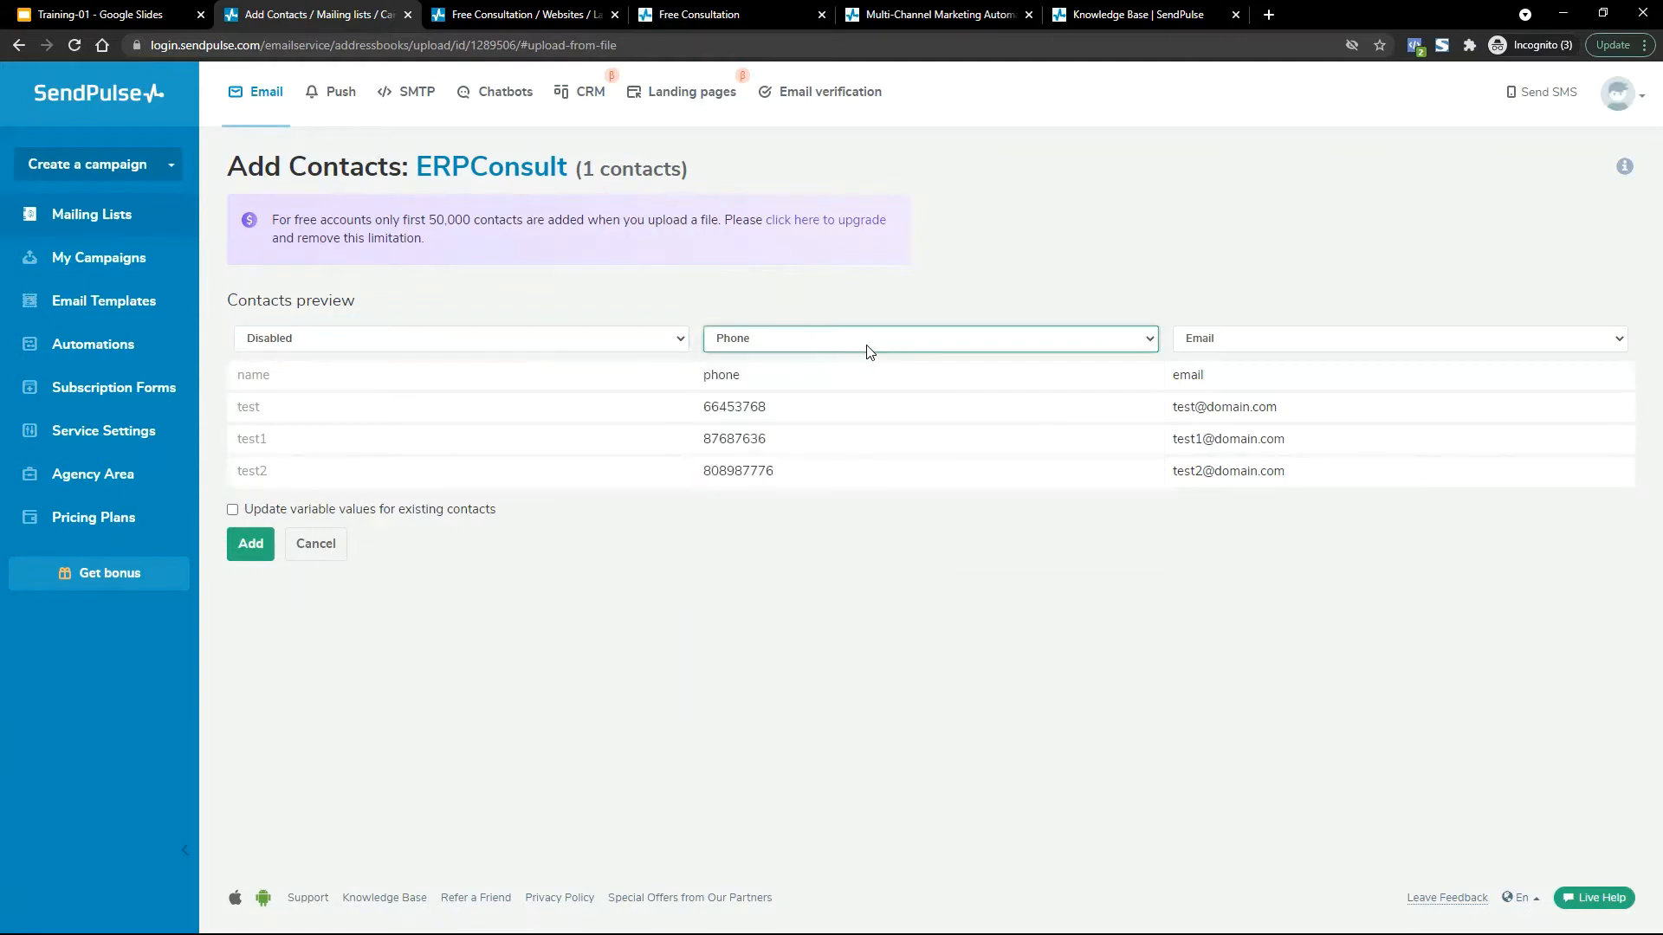
{"action": "left_click", "coordinate": [1220, 348]}
{"action": "left_click", "coordinate": [1244, 345]}
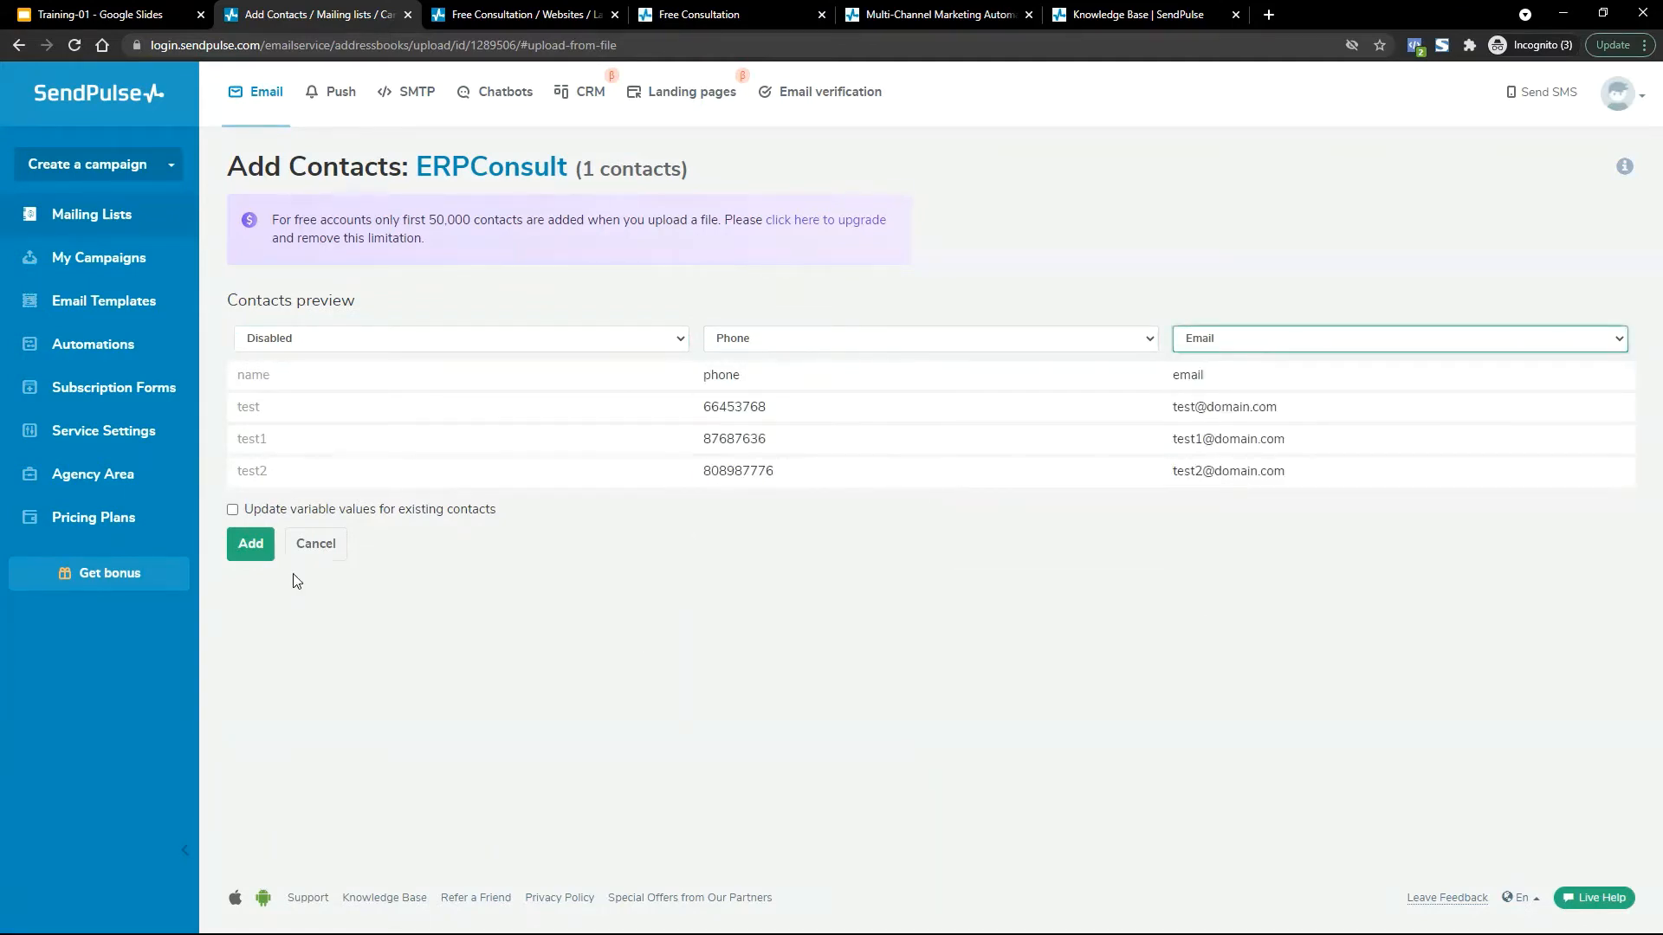
Map the columns to Name, Phone and Email and add the contacts to ERPConsult.
{"action": "left_click", "coordinate": [451, 346]}
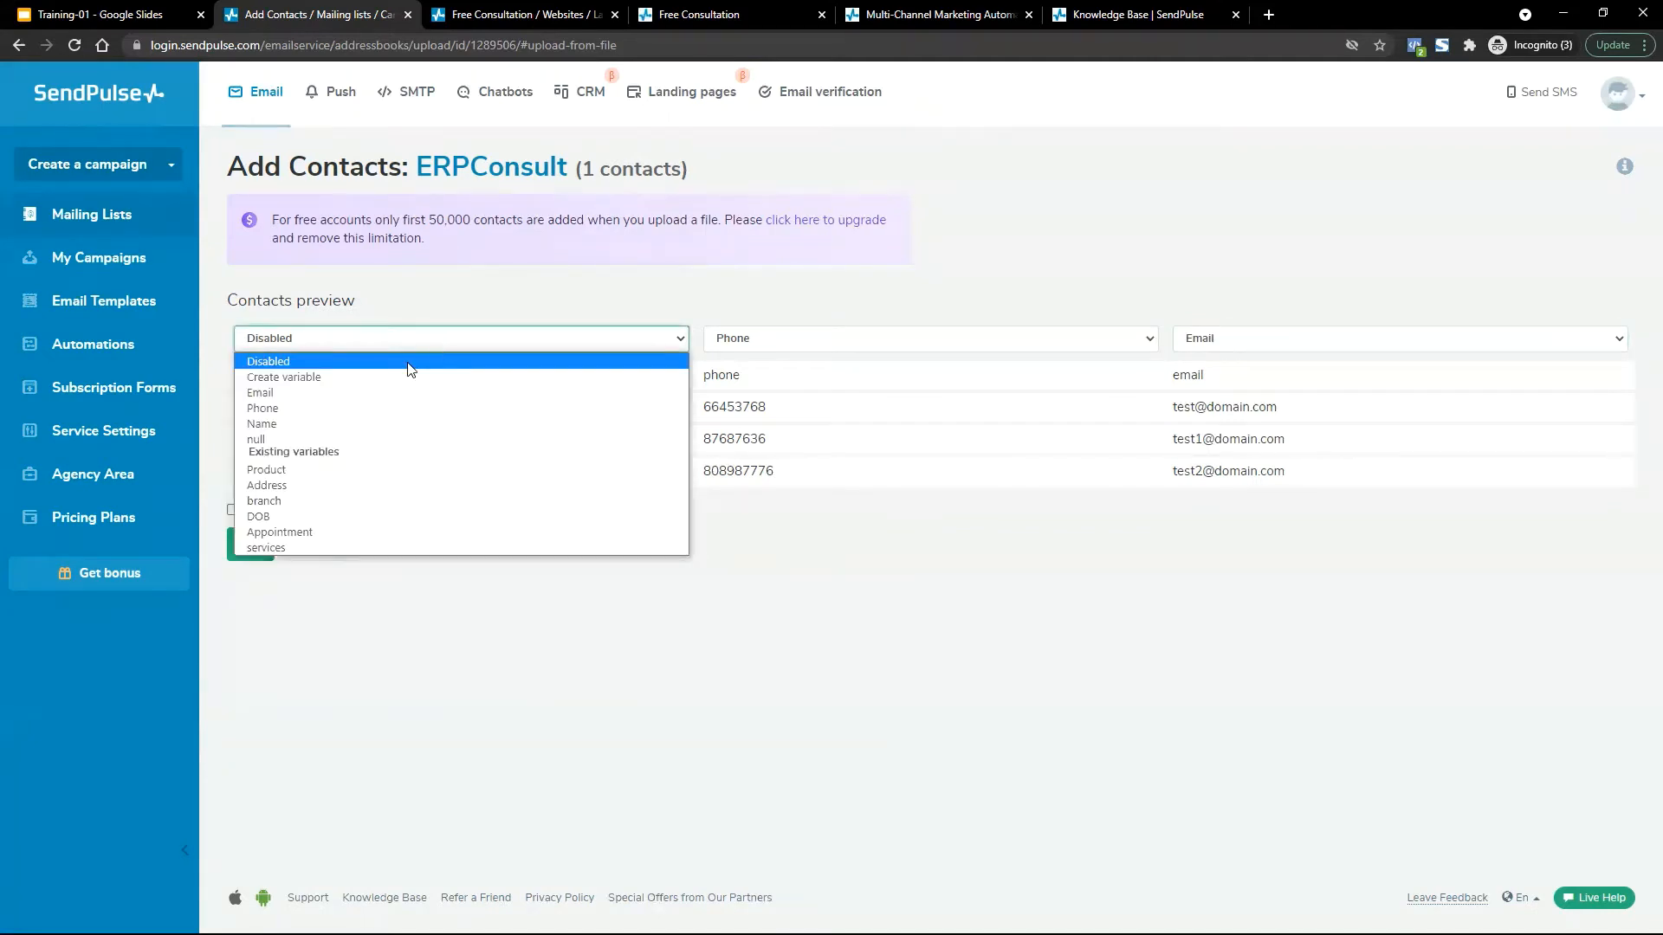
{"action": "left_click", "coordinate": [325, 424]}
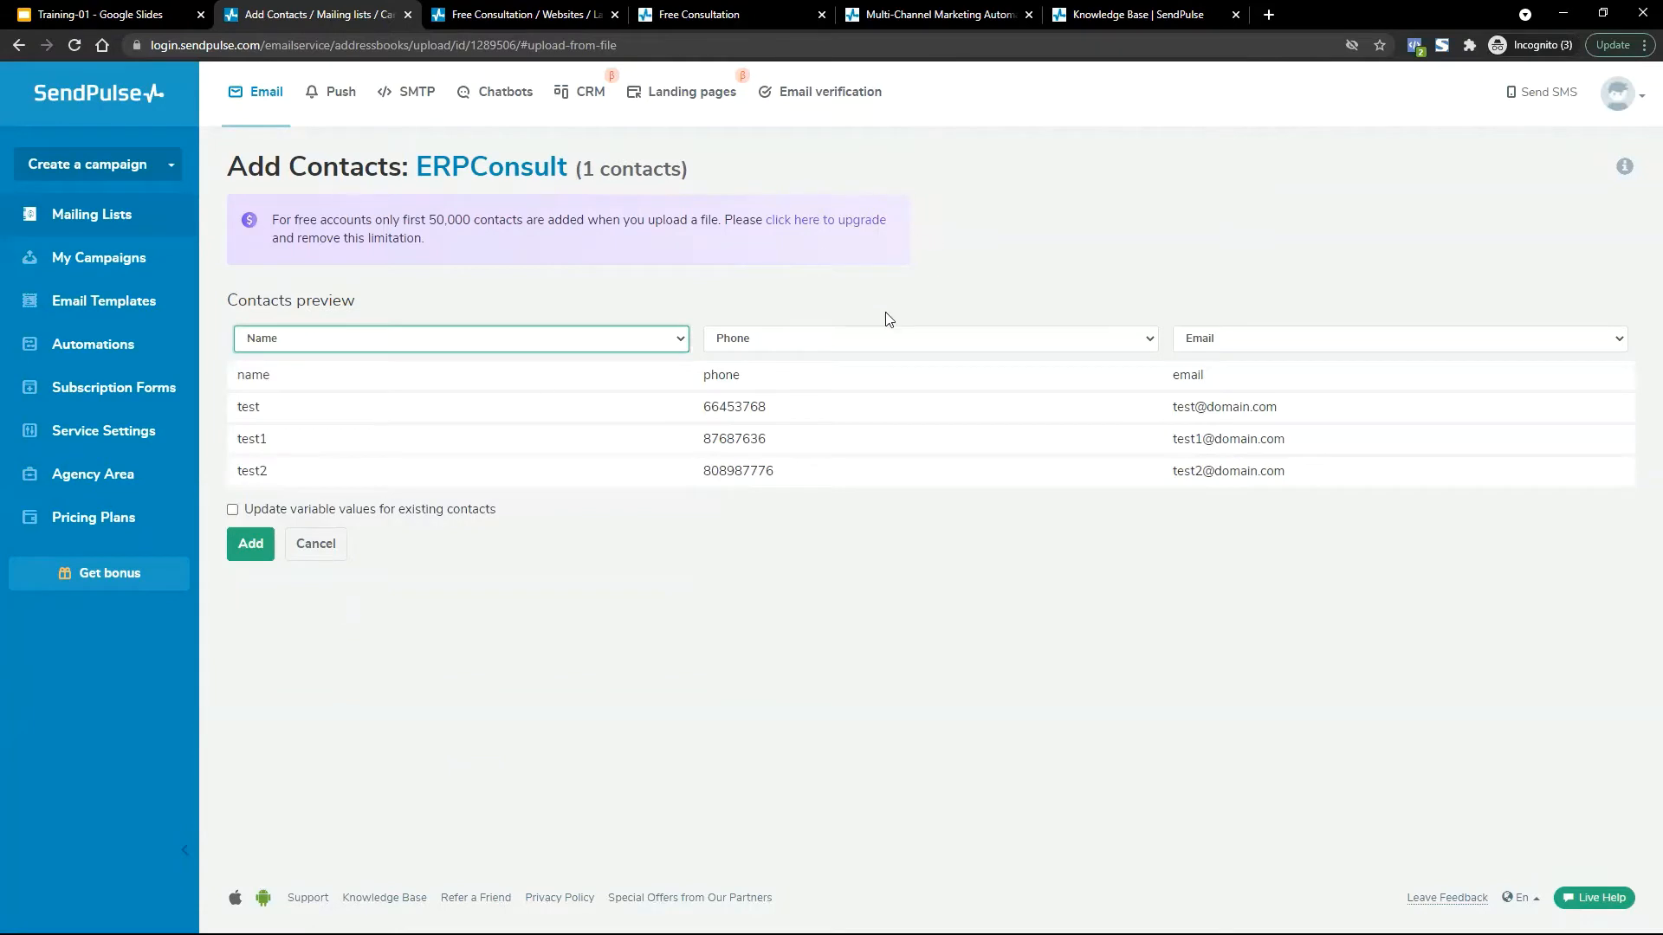
{"action": "left_click", "coordinate": [866, 344]}
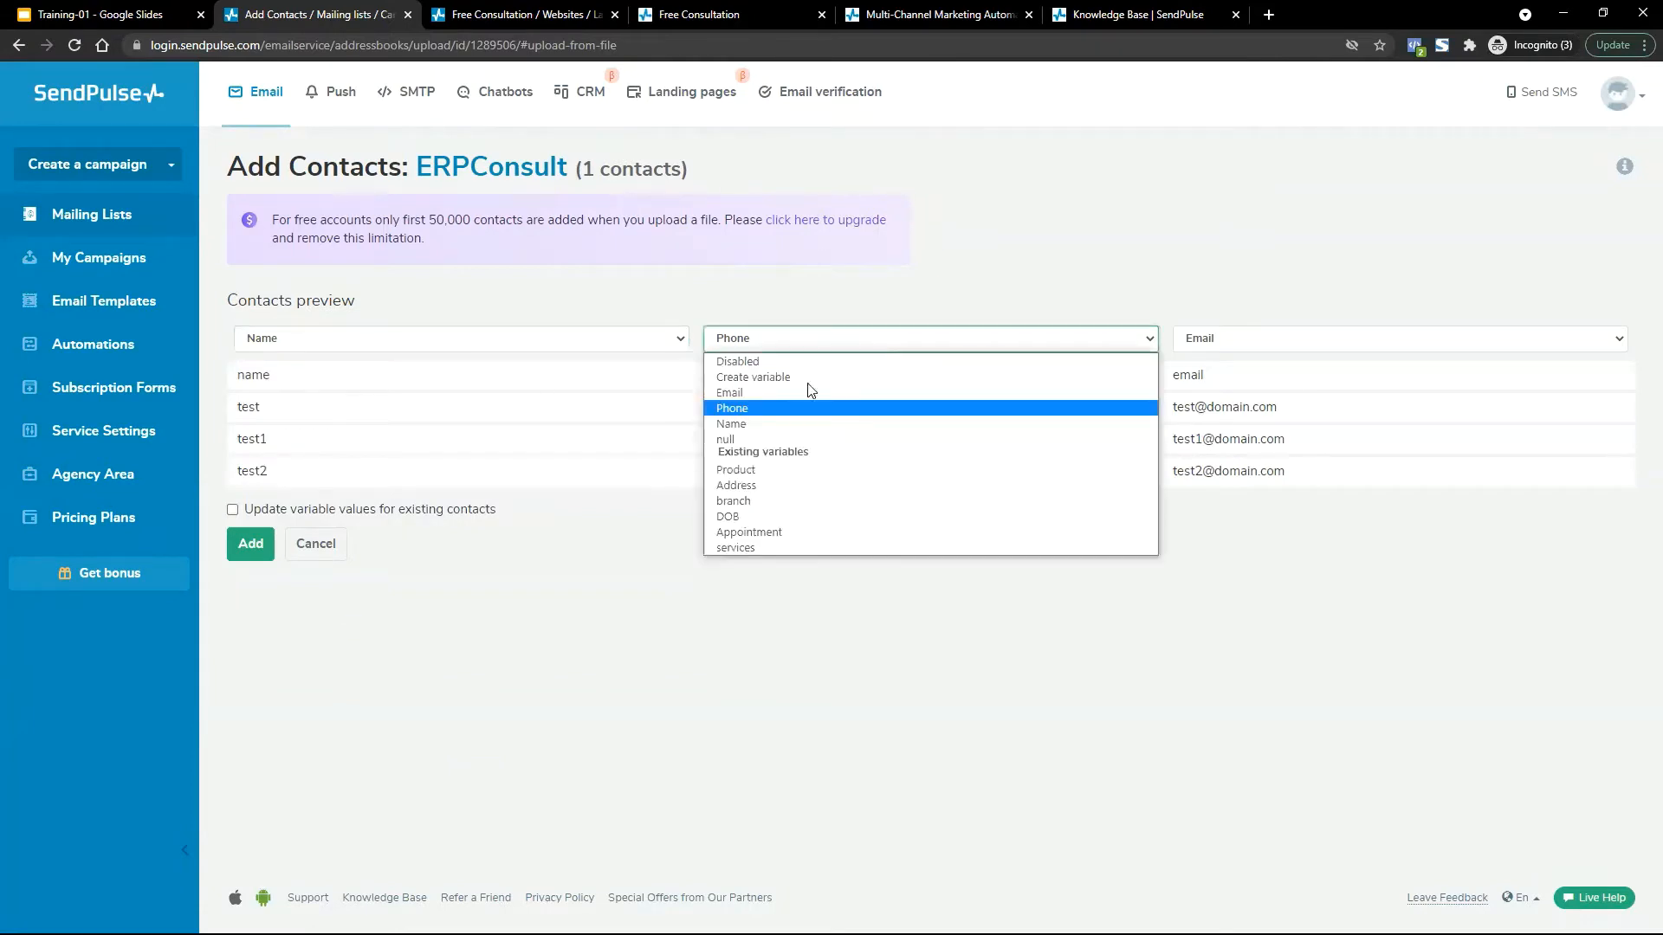
{"action": "left_click", "coordinate": [766, 408]}
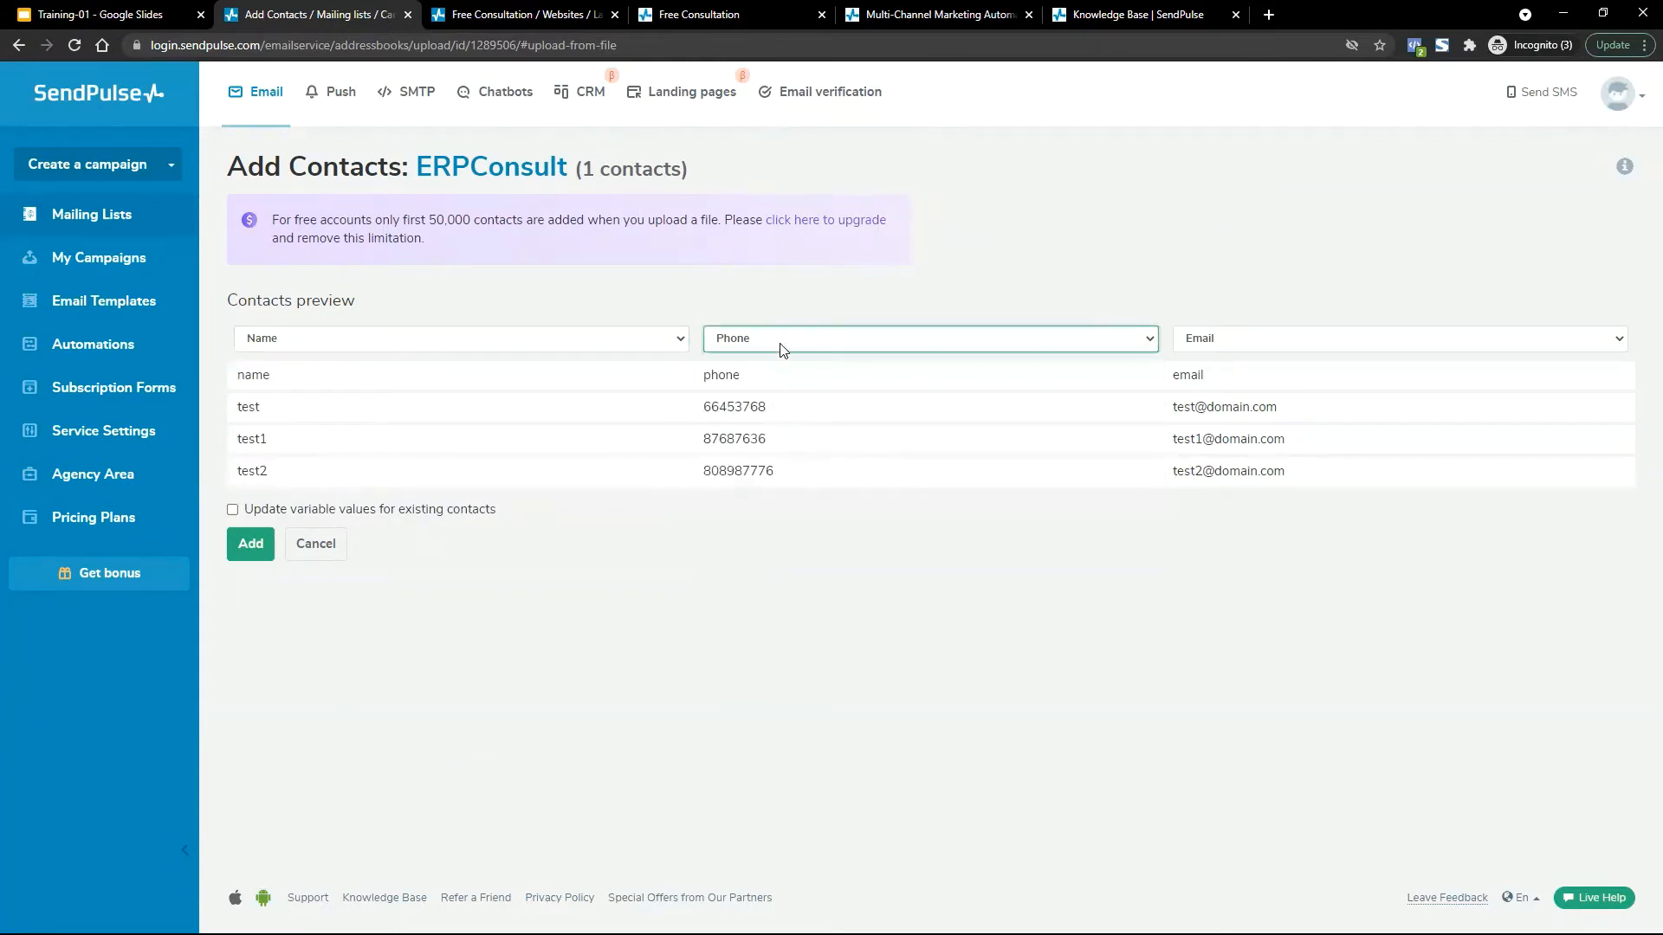
{"action": "left_click", "coordinate": [1252, 339]}
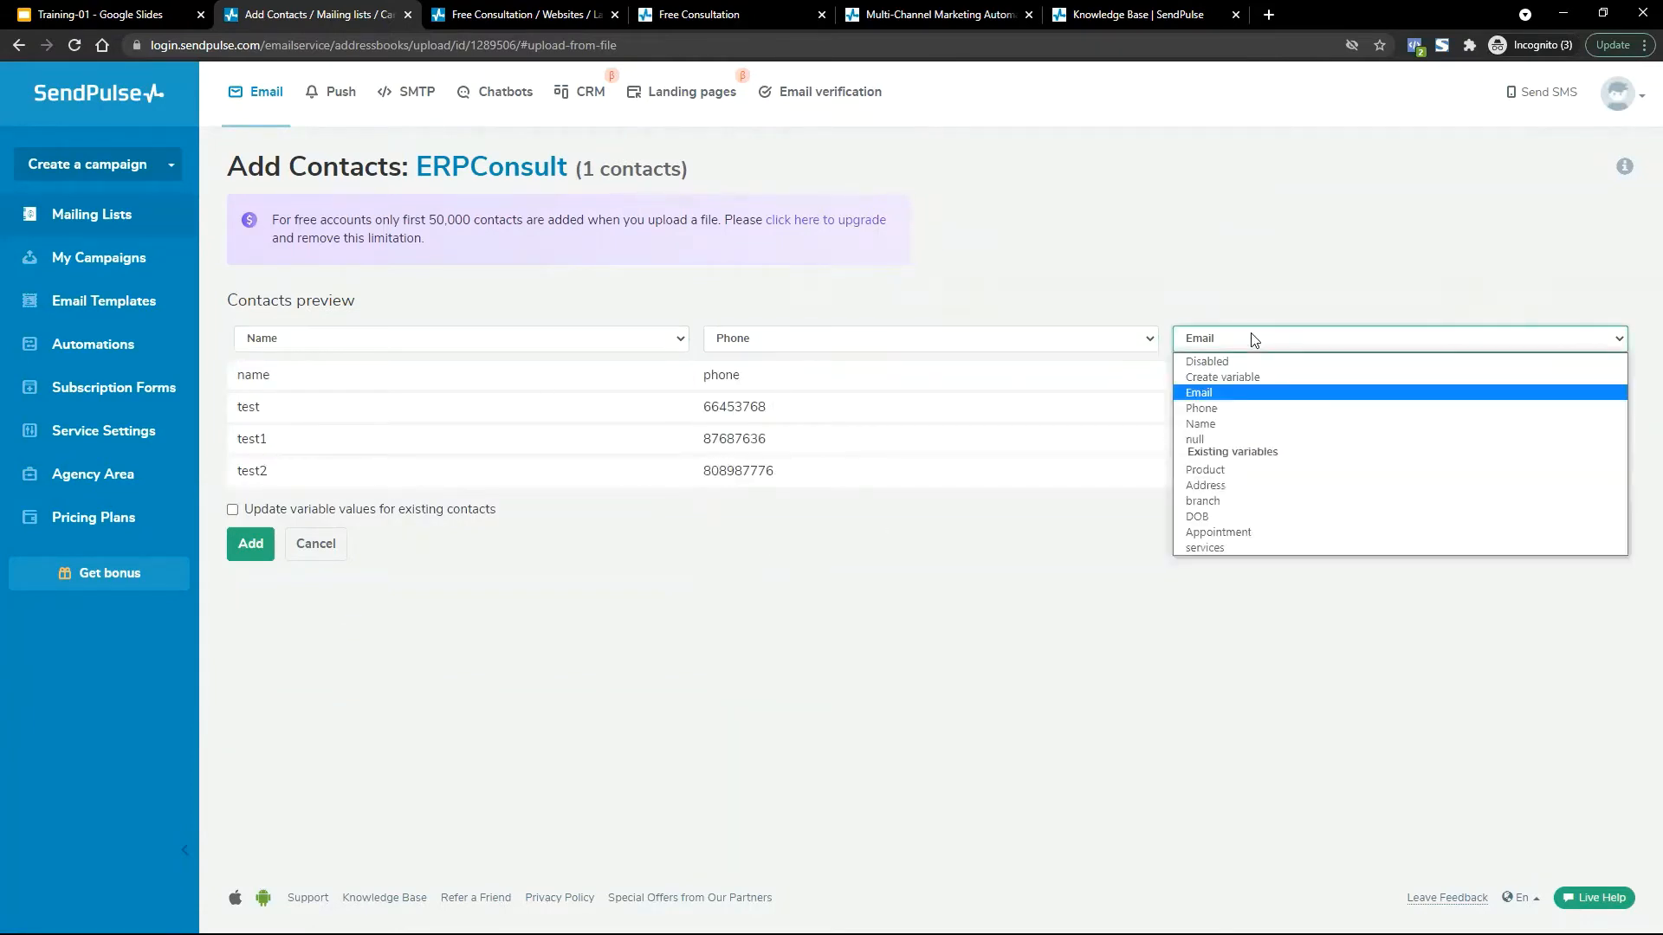
{"action": "left_click", "coordinate": [1224, 393]}
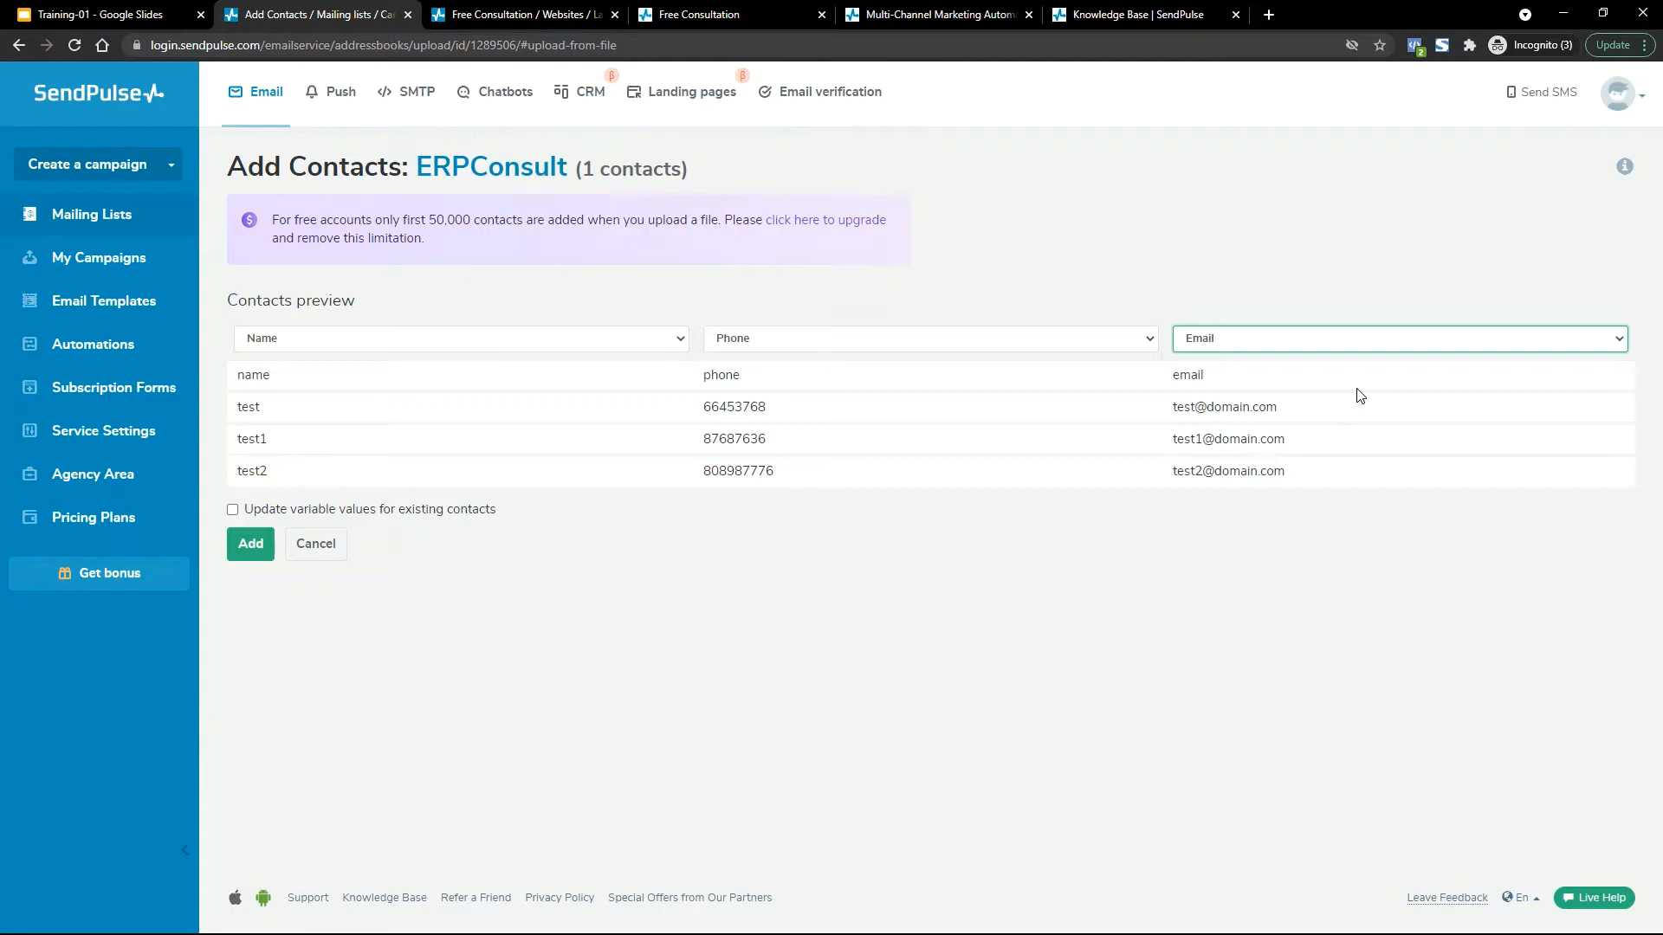
{"action": "left_click", "coordinate": [252, 545]}
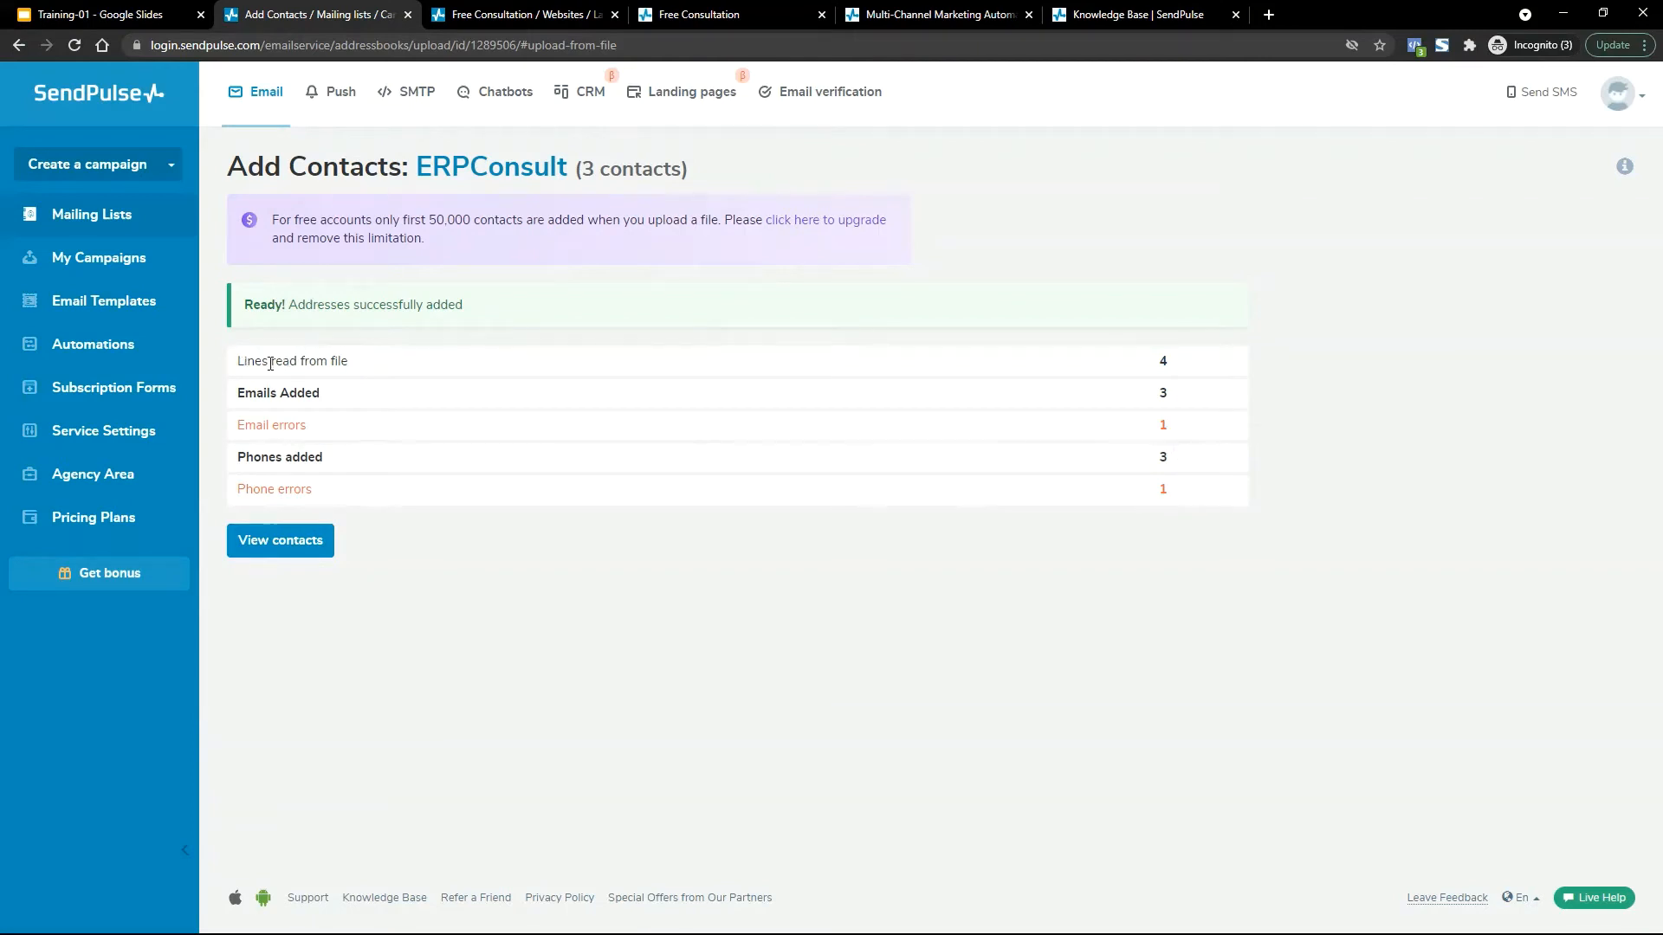
Review the import summary (4 lines read, 3 emails and 3 phones added), then view ERPConsult's contacts.
{"action": "left_click_drag", "start_coordinate": [245, 361], "coordinate": [1284, 464]}
{"action": "left_click", "coordinate": [1234, 389]}
{"action": "left_click", "coordinate": [285, 534]}
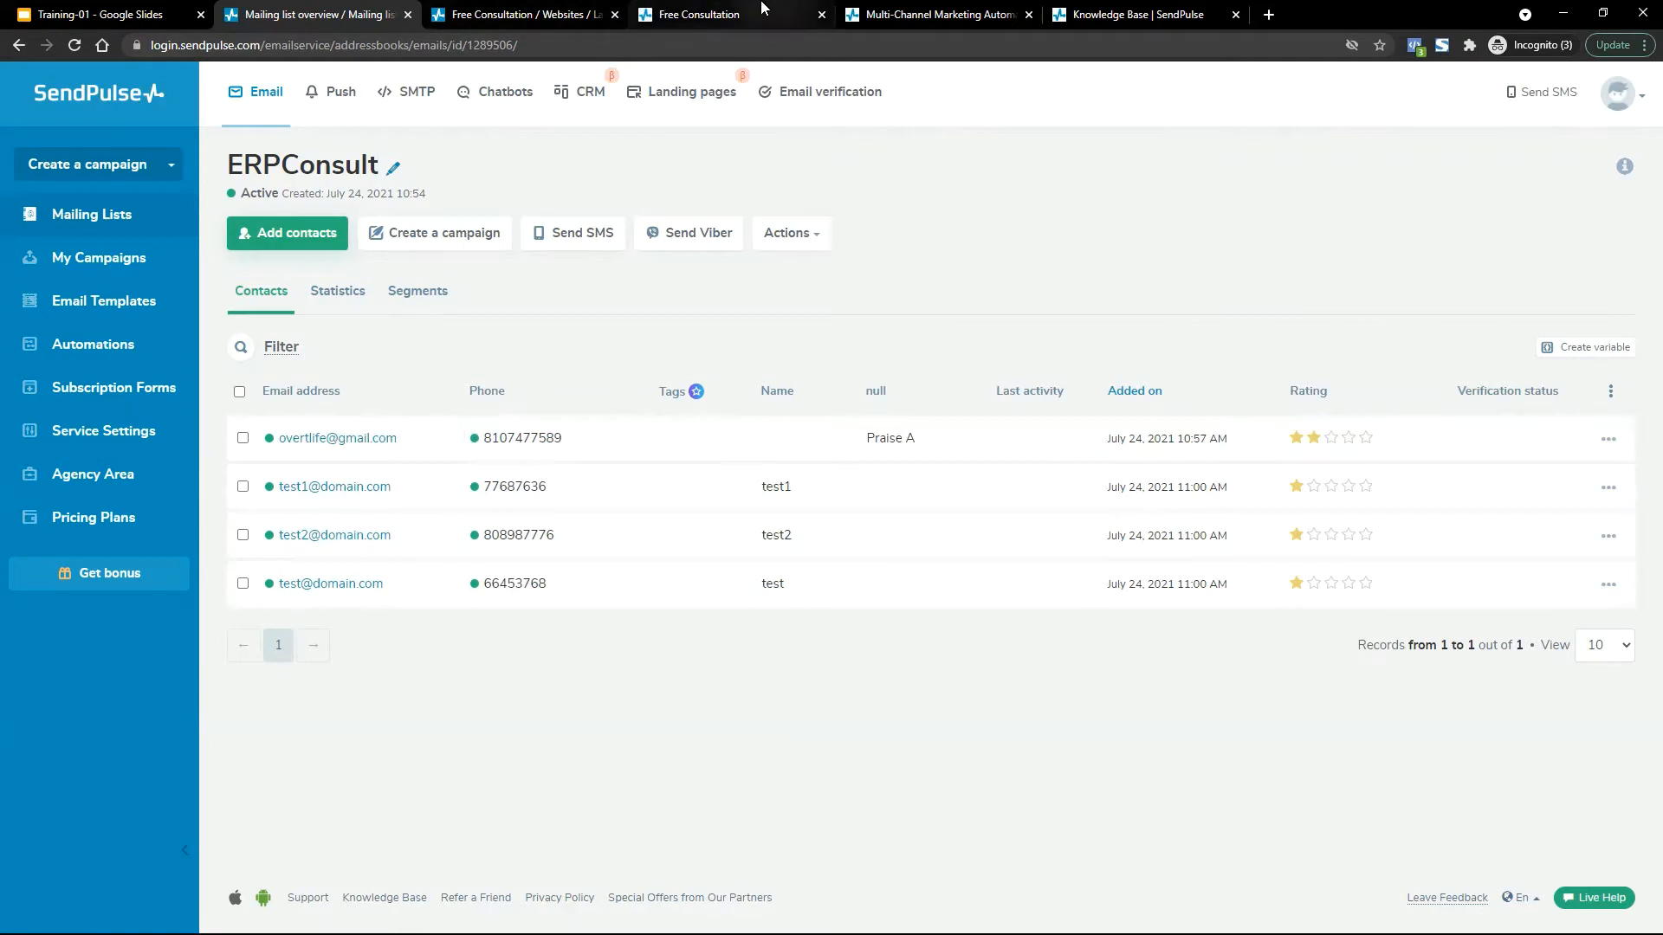
Check the Free Consultation thank-you page, then its landing page stats: 3 visits today, 8 total.
{"action": "left_click", "coordinate": [658, 9]}
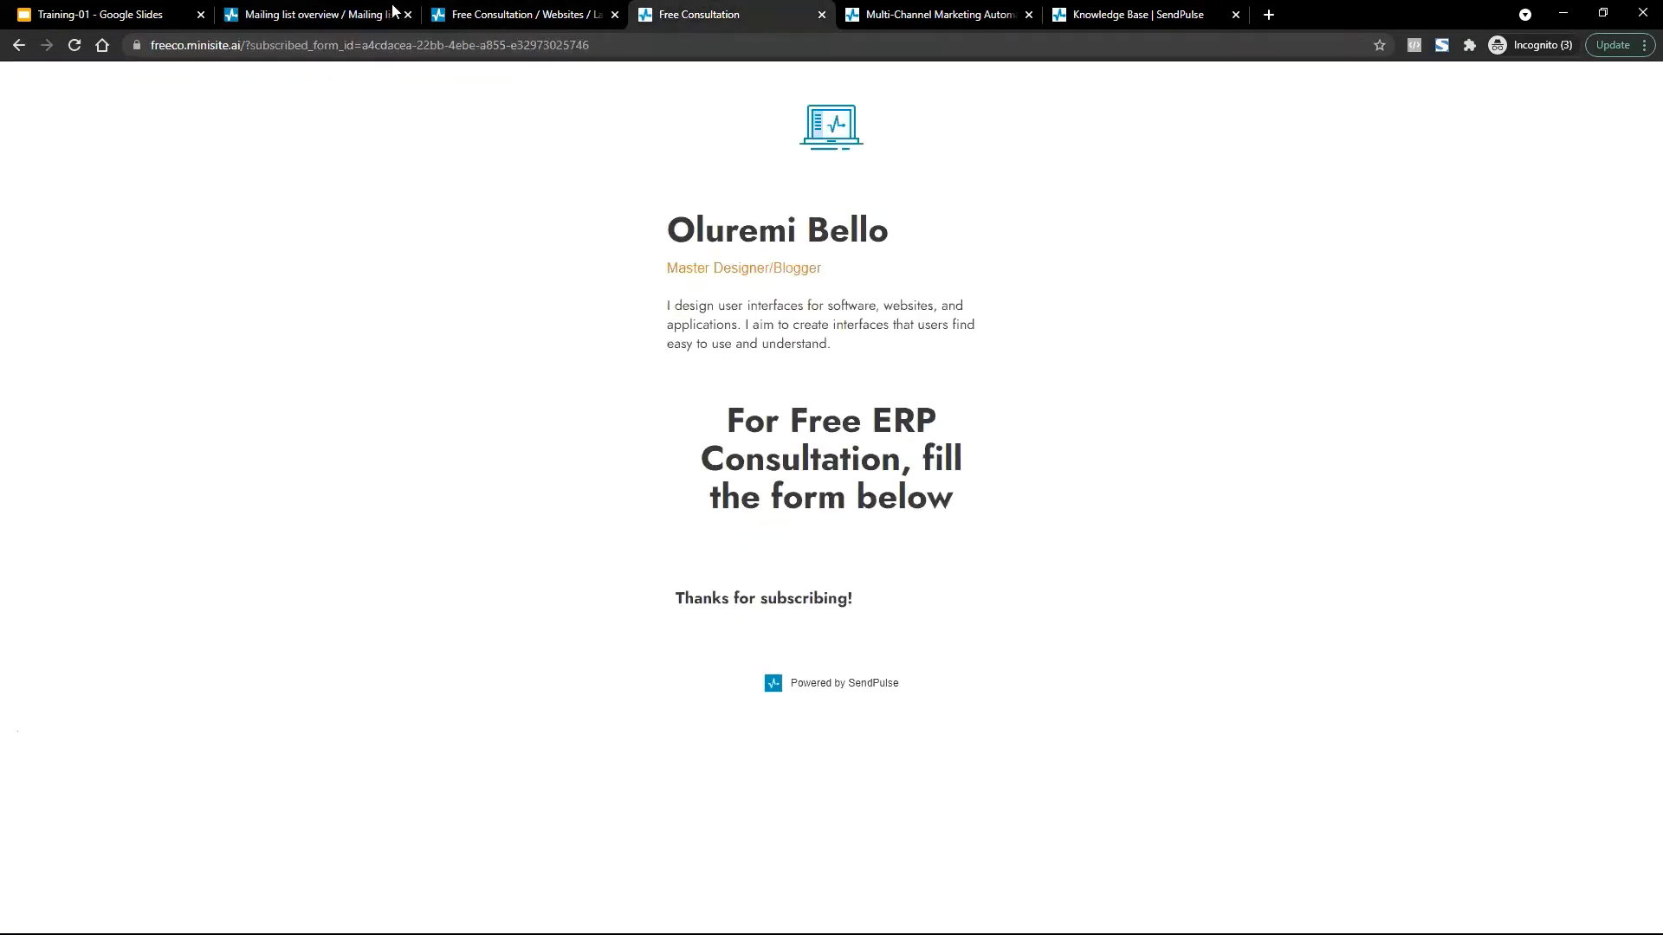
{"action": "left_click", "coordinate": [286, 14]}
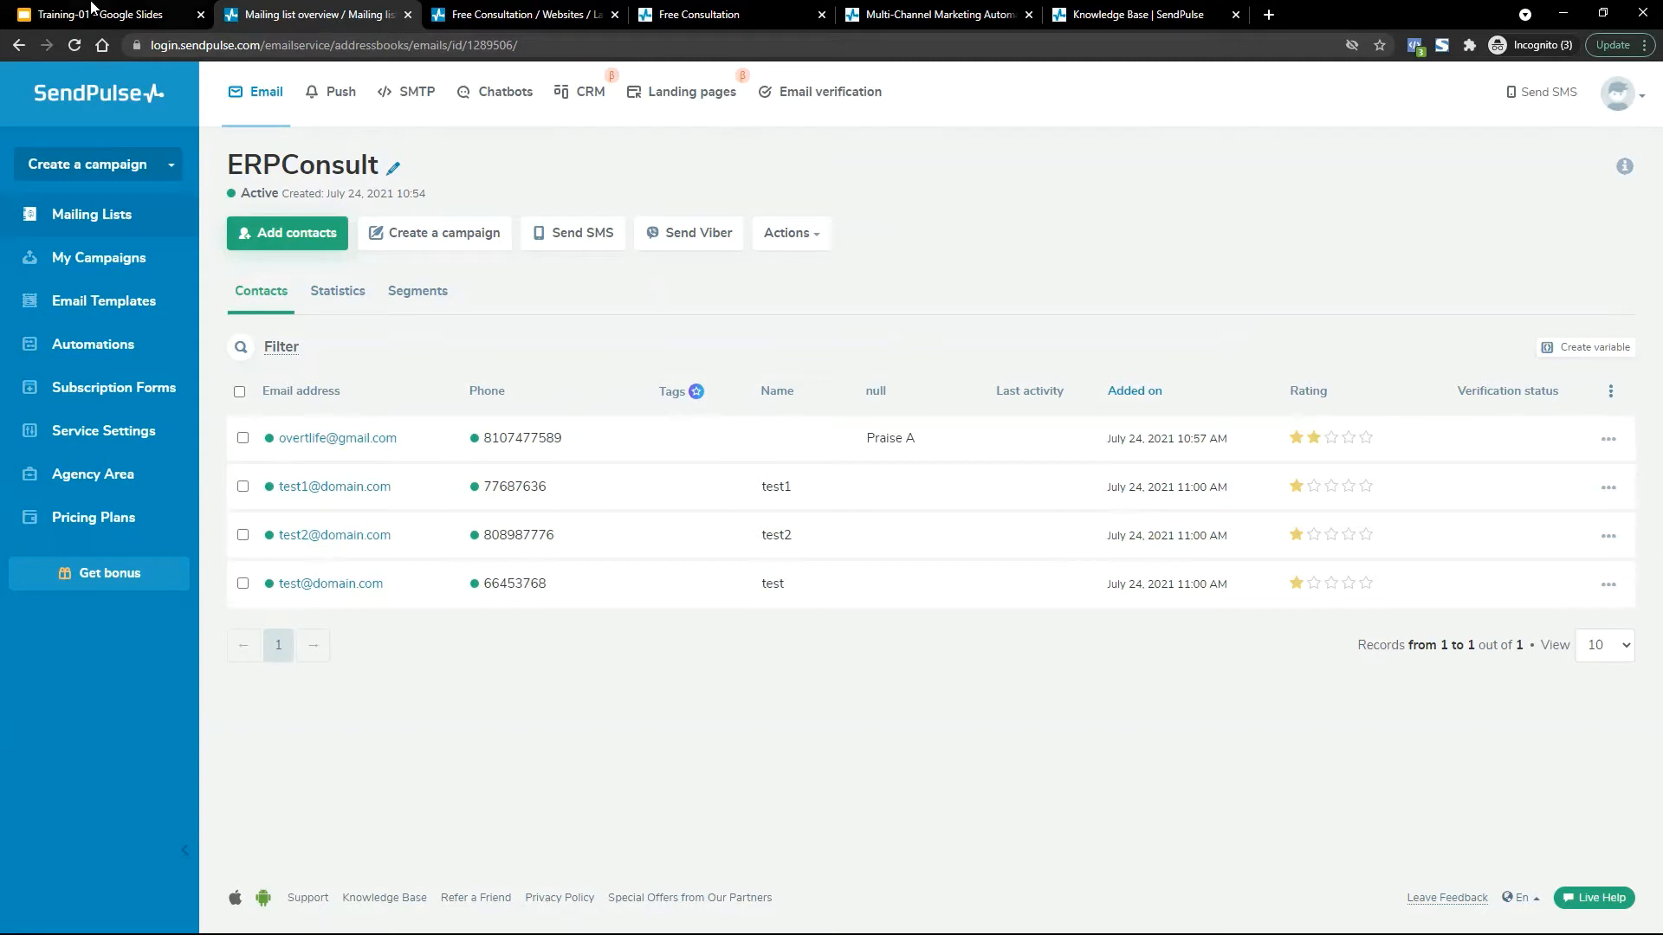
{"action": "left_click", "coordinate": [511, 15]}
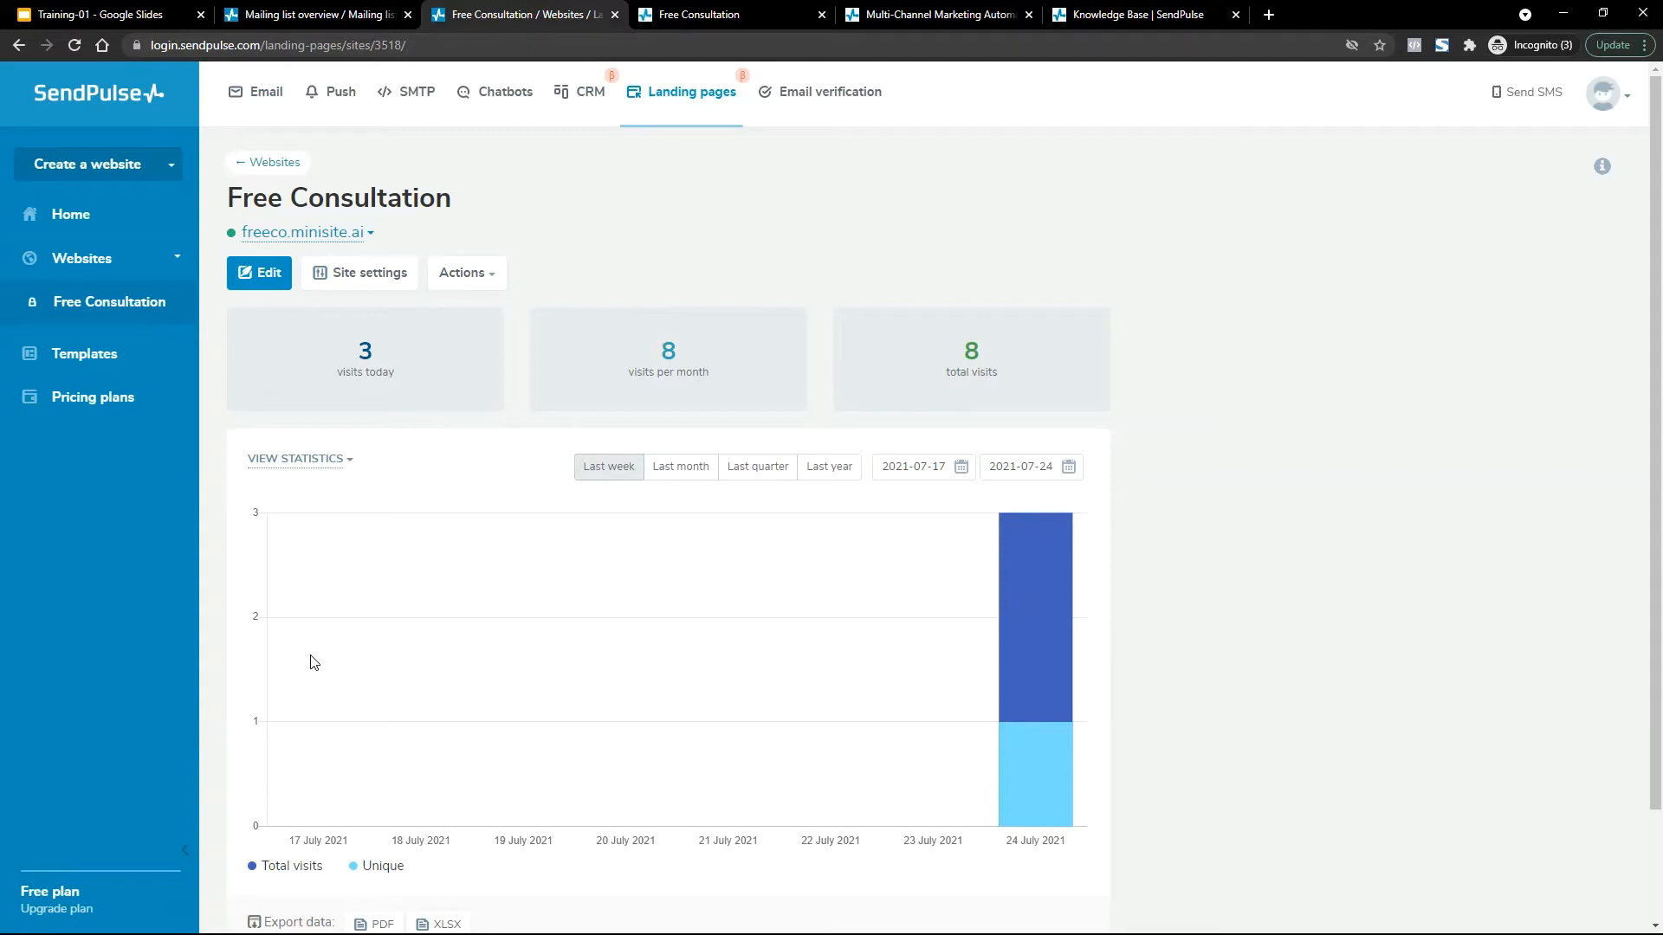
In a new Chrome tab, load the Canva home page from the 'canva' address suggestion.
{"action": "key", "text": "ctrl+t"}
{"action": "type", "text": "ca"}
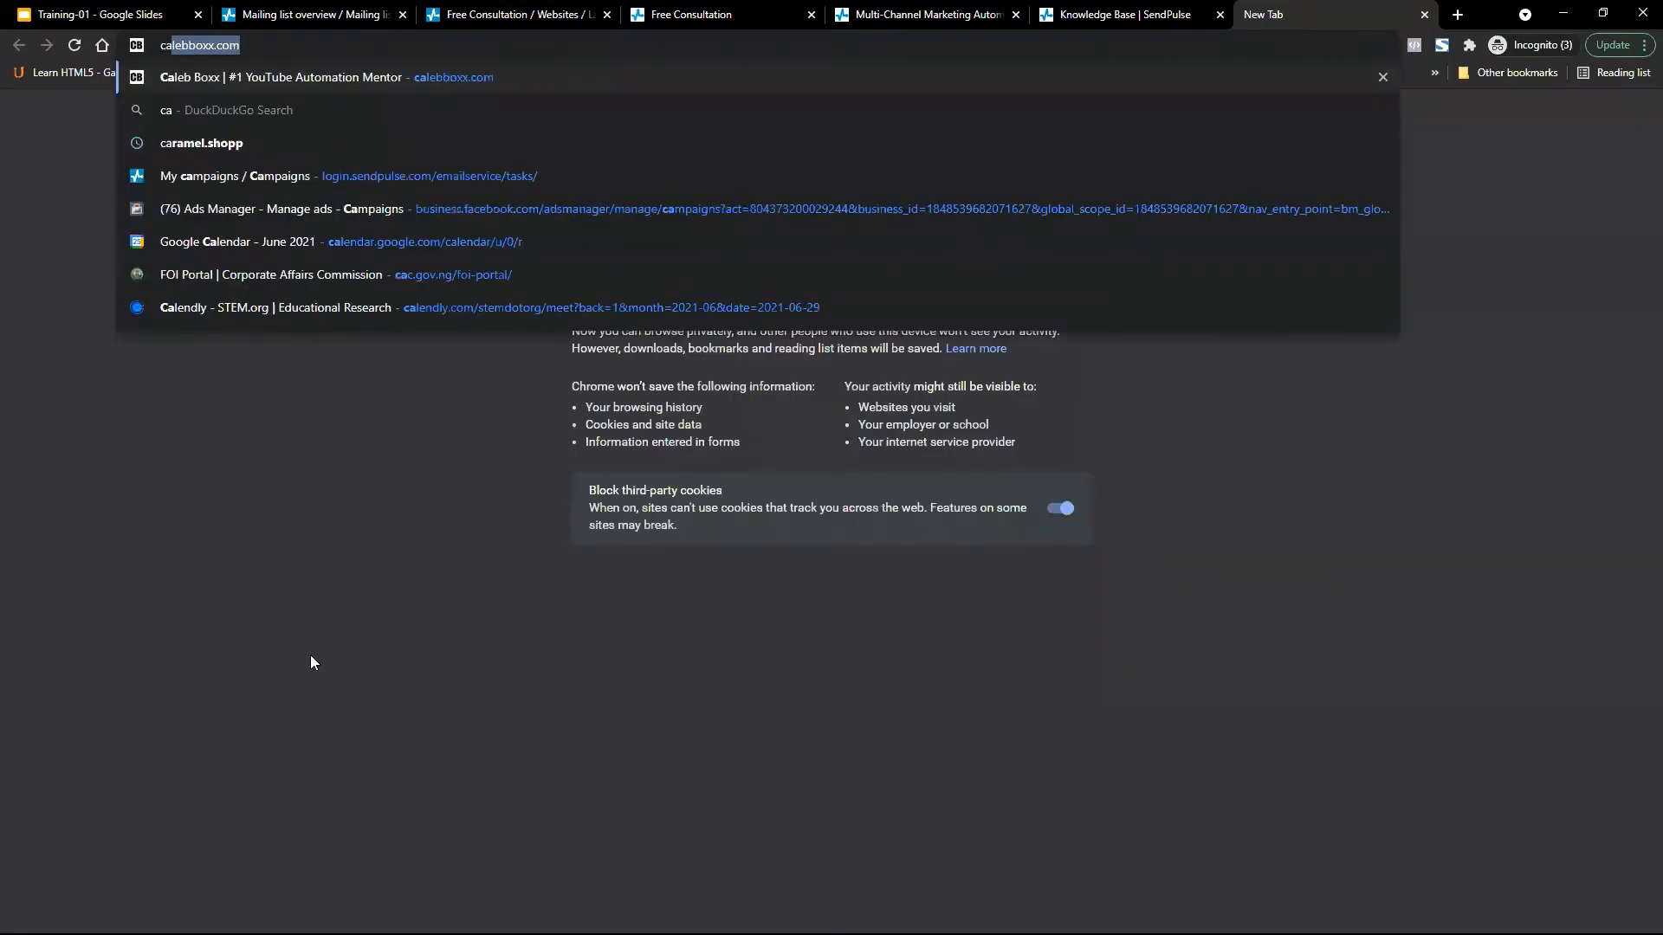
{"action": "type", "text": "n"}
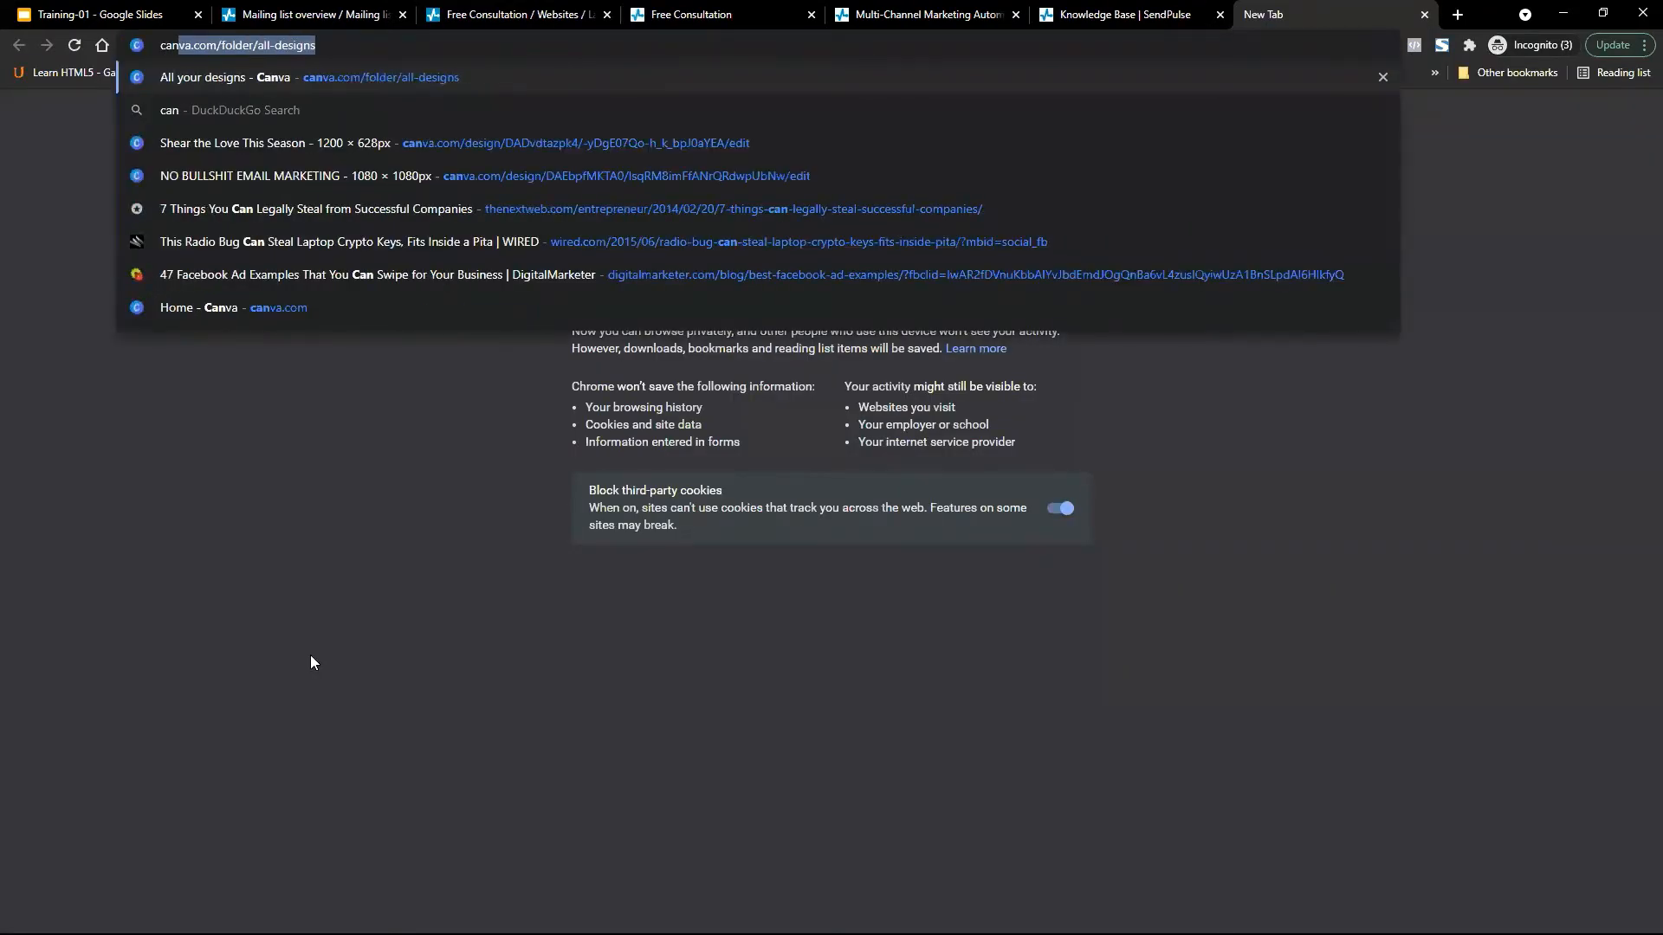
{"action": "key", "text": "BackSpace"}
{"action": "key", "text": "Up"}
{"action": "key", "text": "BackSpace"}
{"action": "key", "text": "BackSpace"}
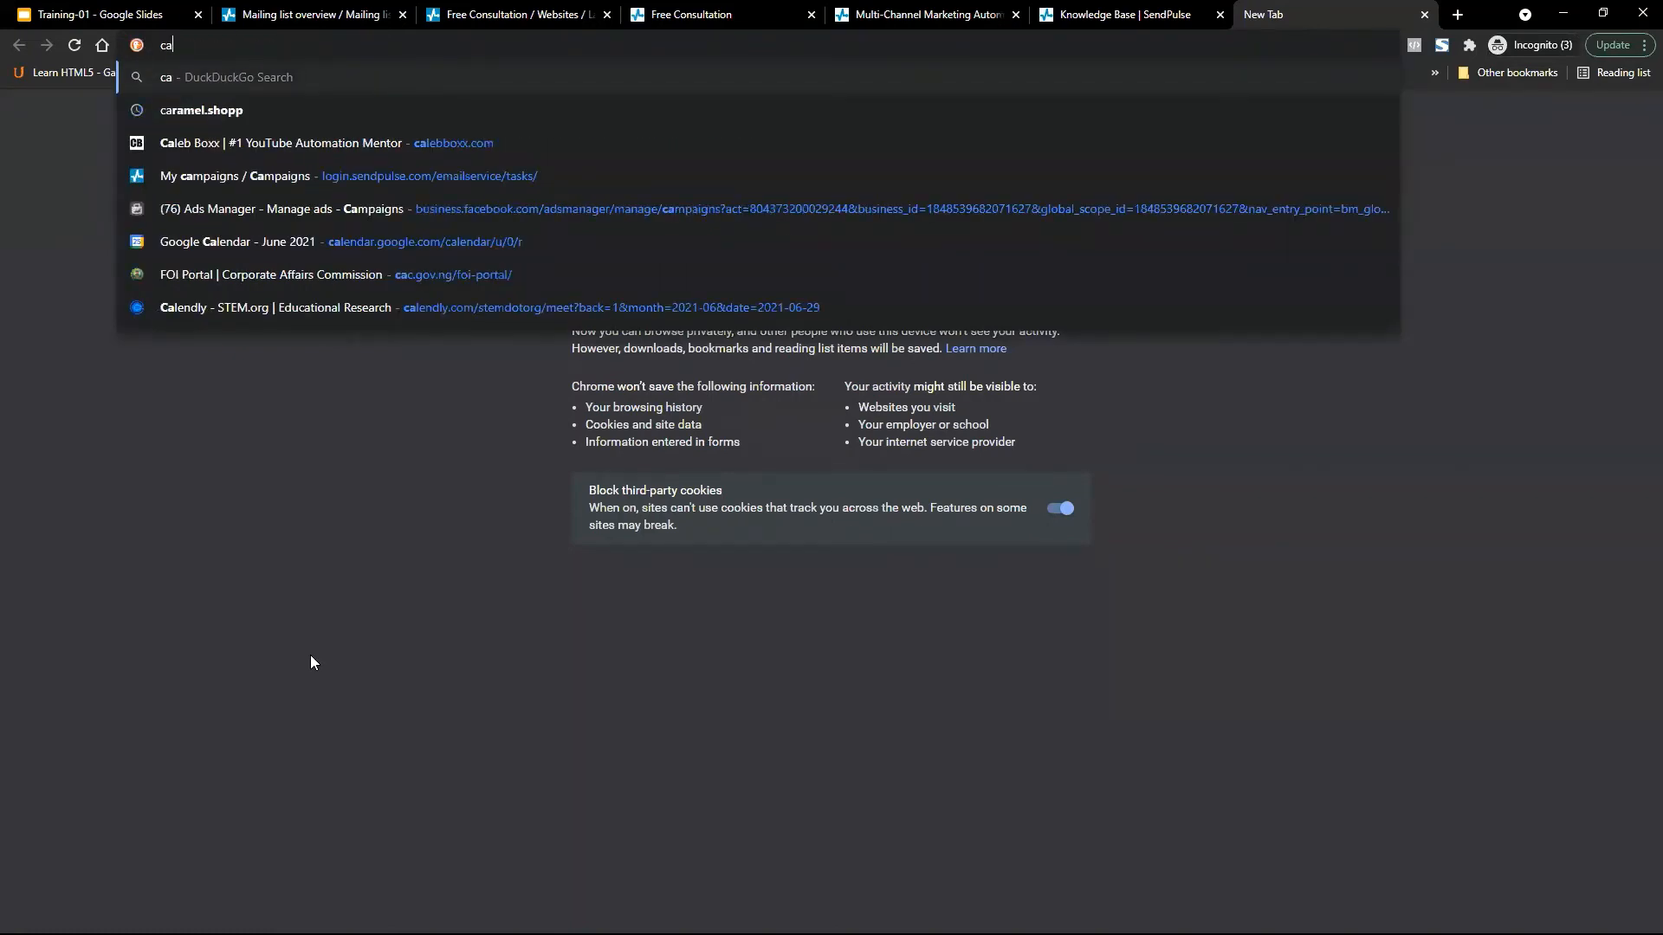
{"action": "type", "text": "n"}
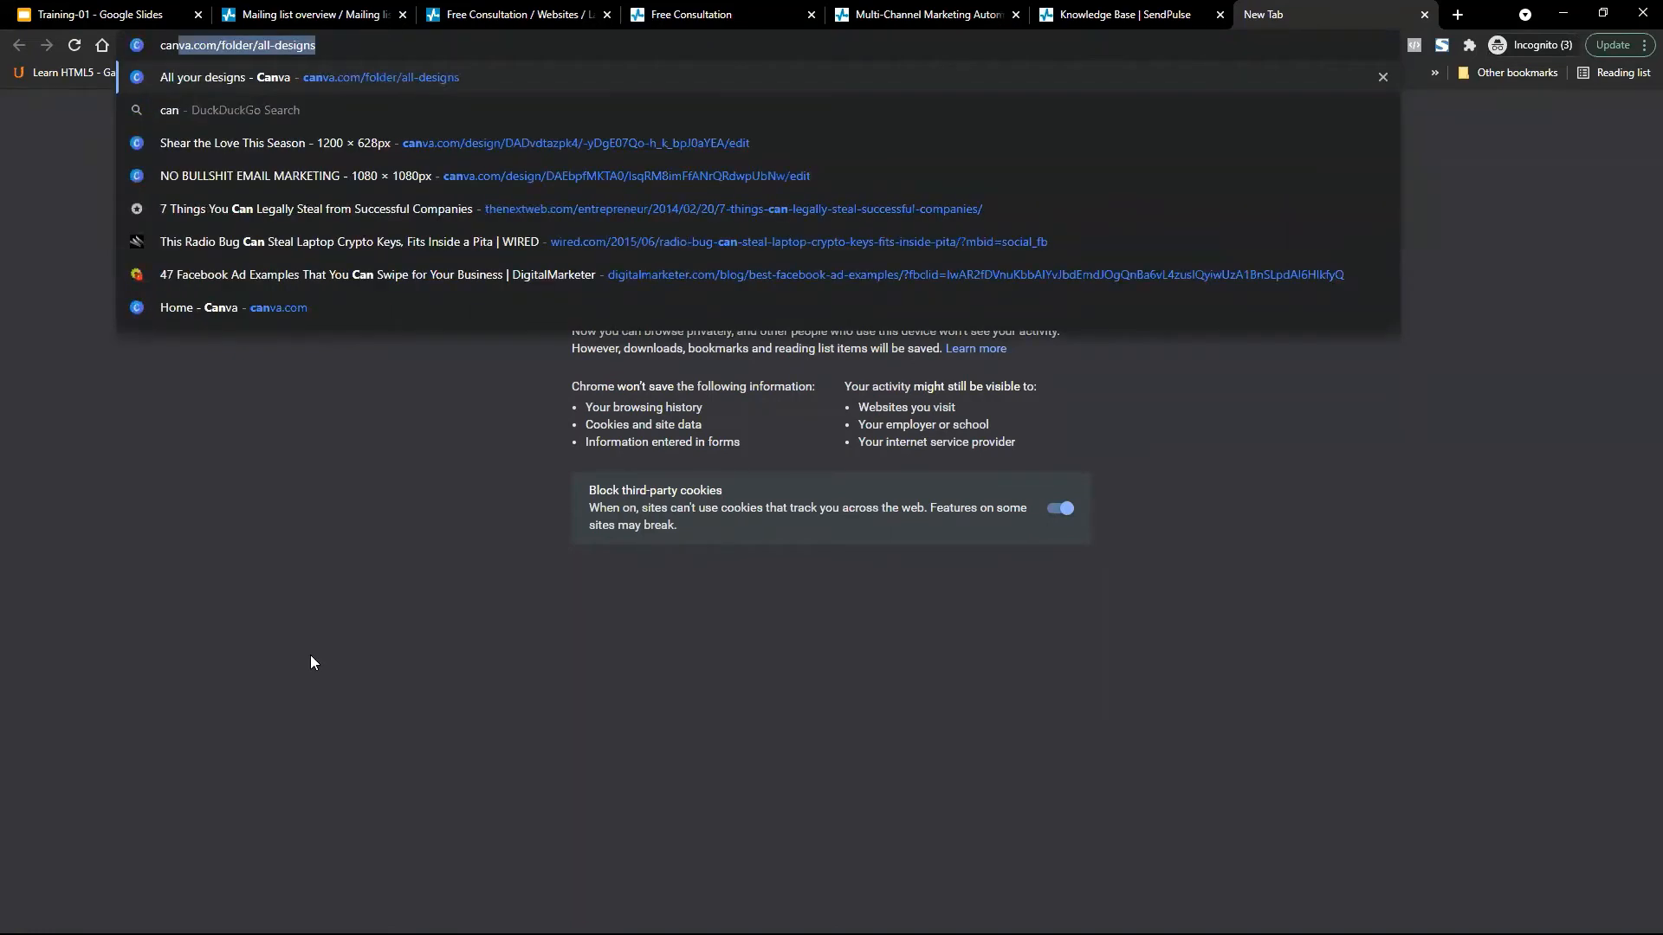
{"action": "type", "text": "va"}
{"action": "key", "text": "Down"}
{"action": "key", "text": "Down"}
{"action": "key", "text": "Down"}
{"action": "key", "text": "Down"}
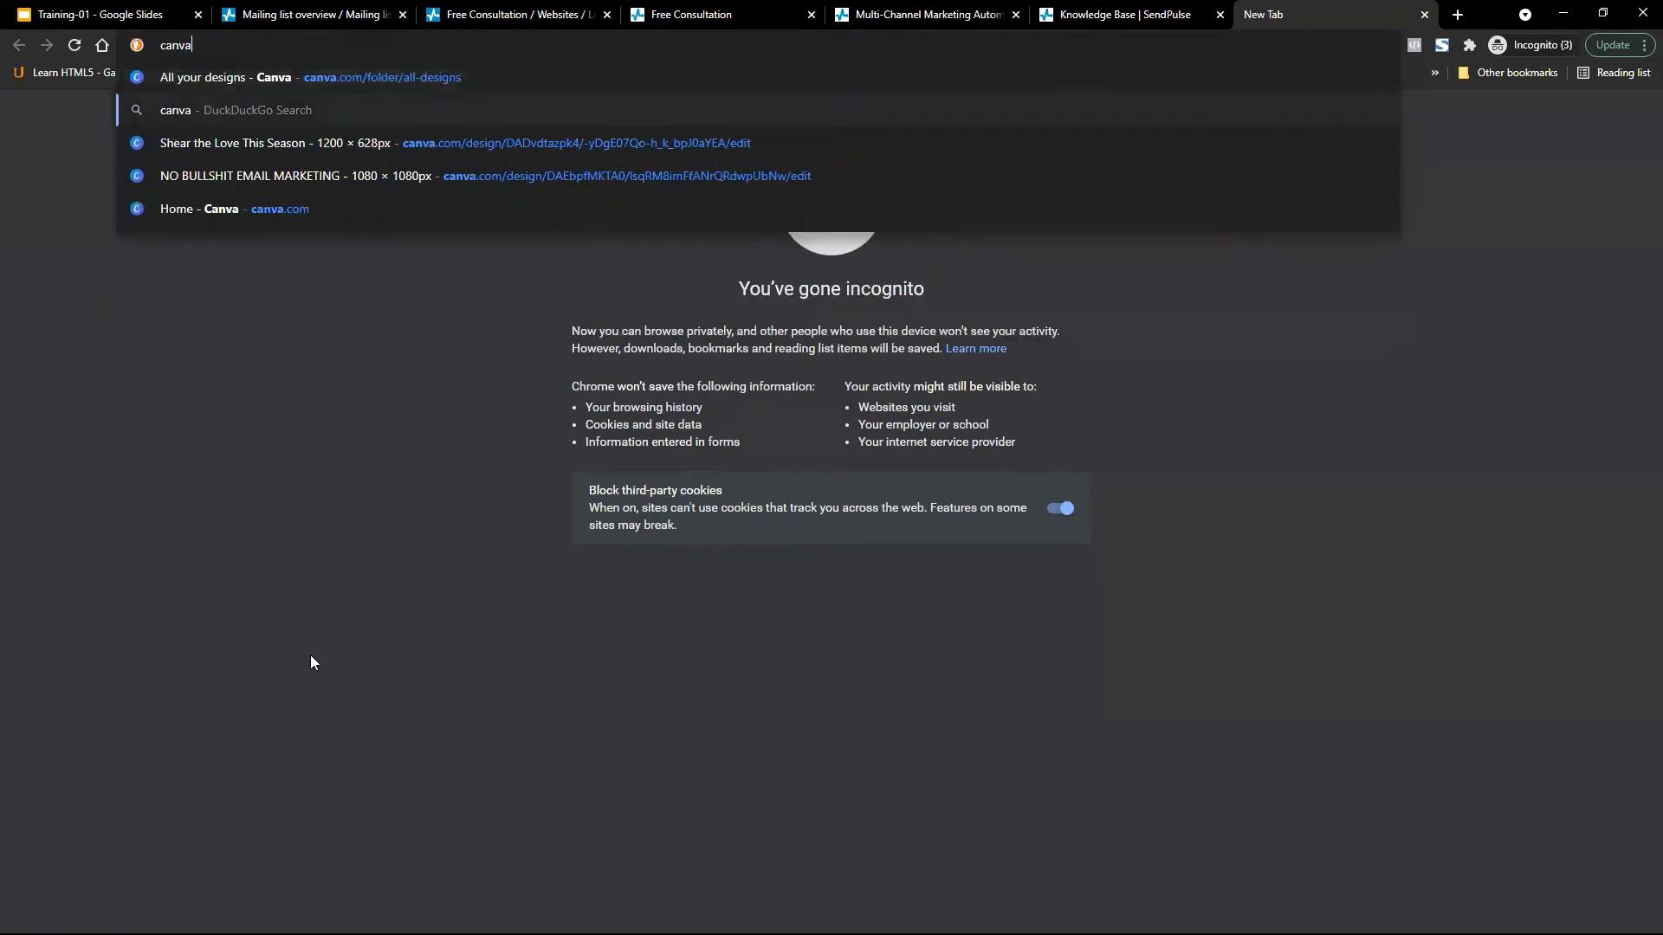
{"action": "key", "text": "Return"}
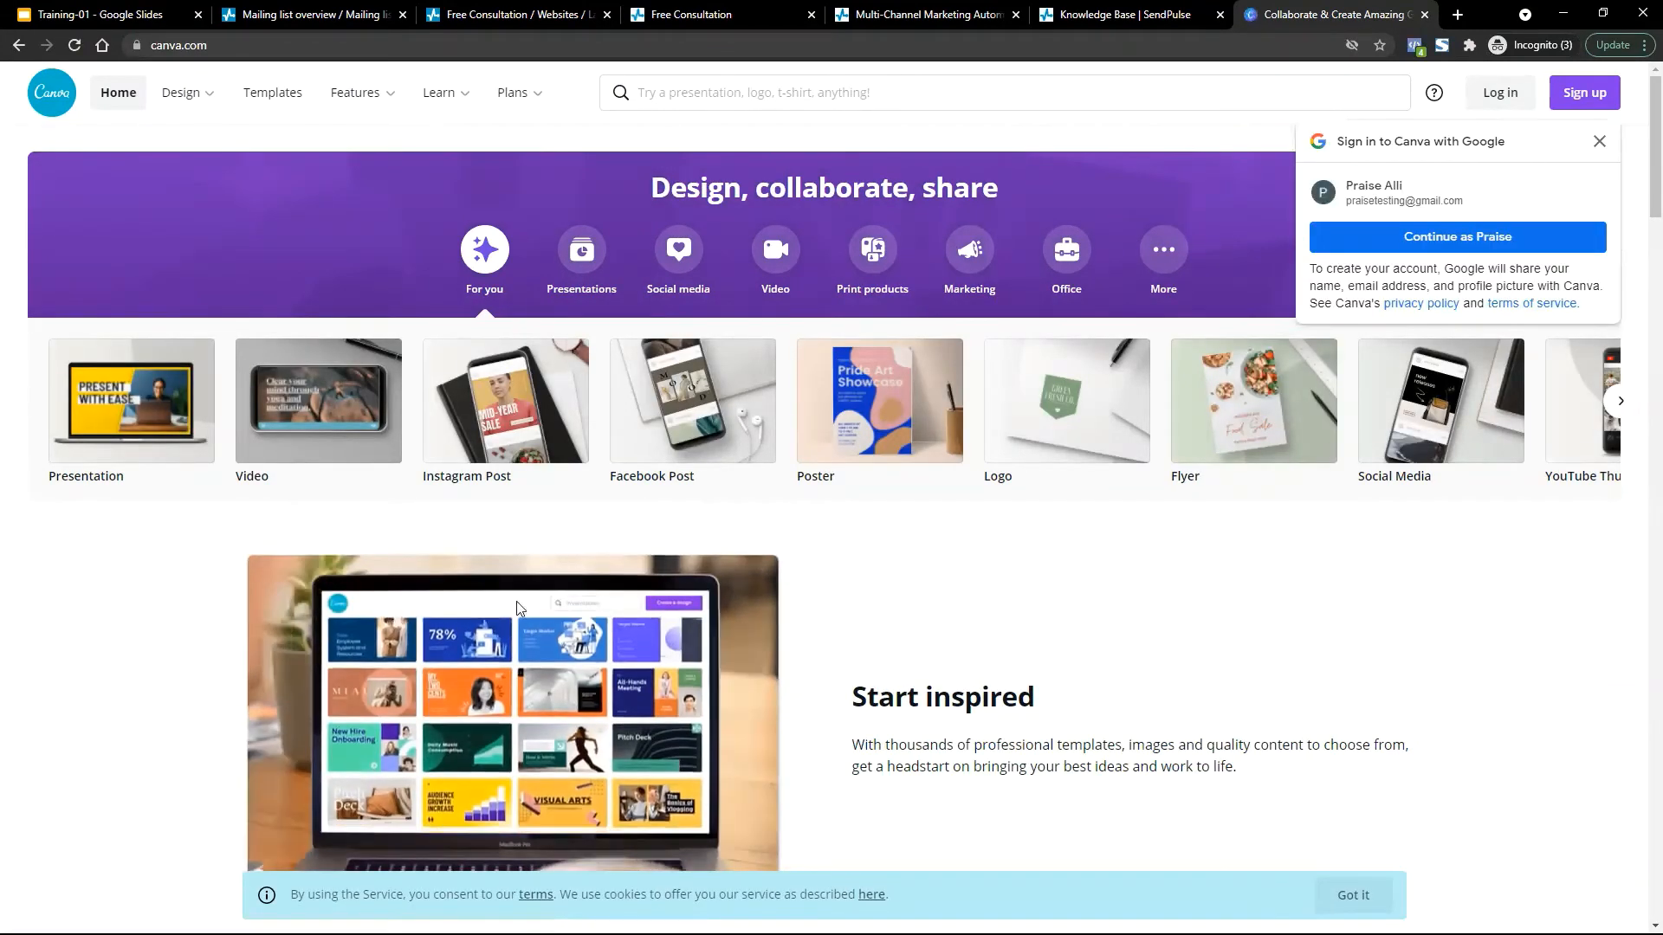
Scroll up and down Canva's home page to review its team collaboration features.
{"action": "scroll", "coordinate": [703, 629], "scroll_direction": "down", "scroll_amount": 6}
{"action": "scroll", "coordinate": [705, 630], "scroll_direction": "down", "scroll_amount": 3}
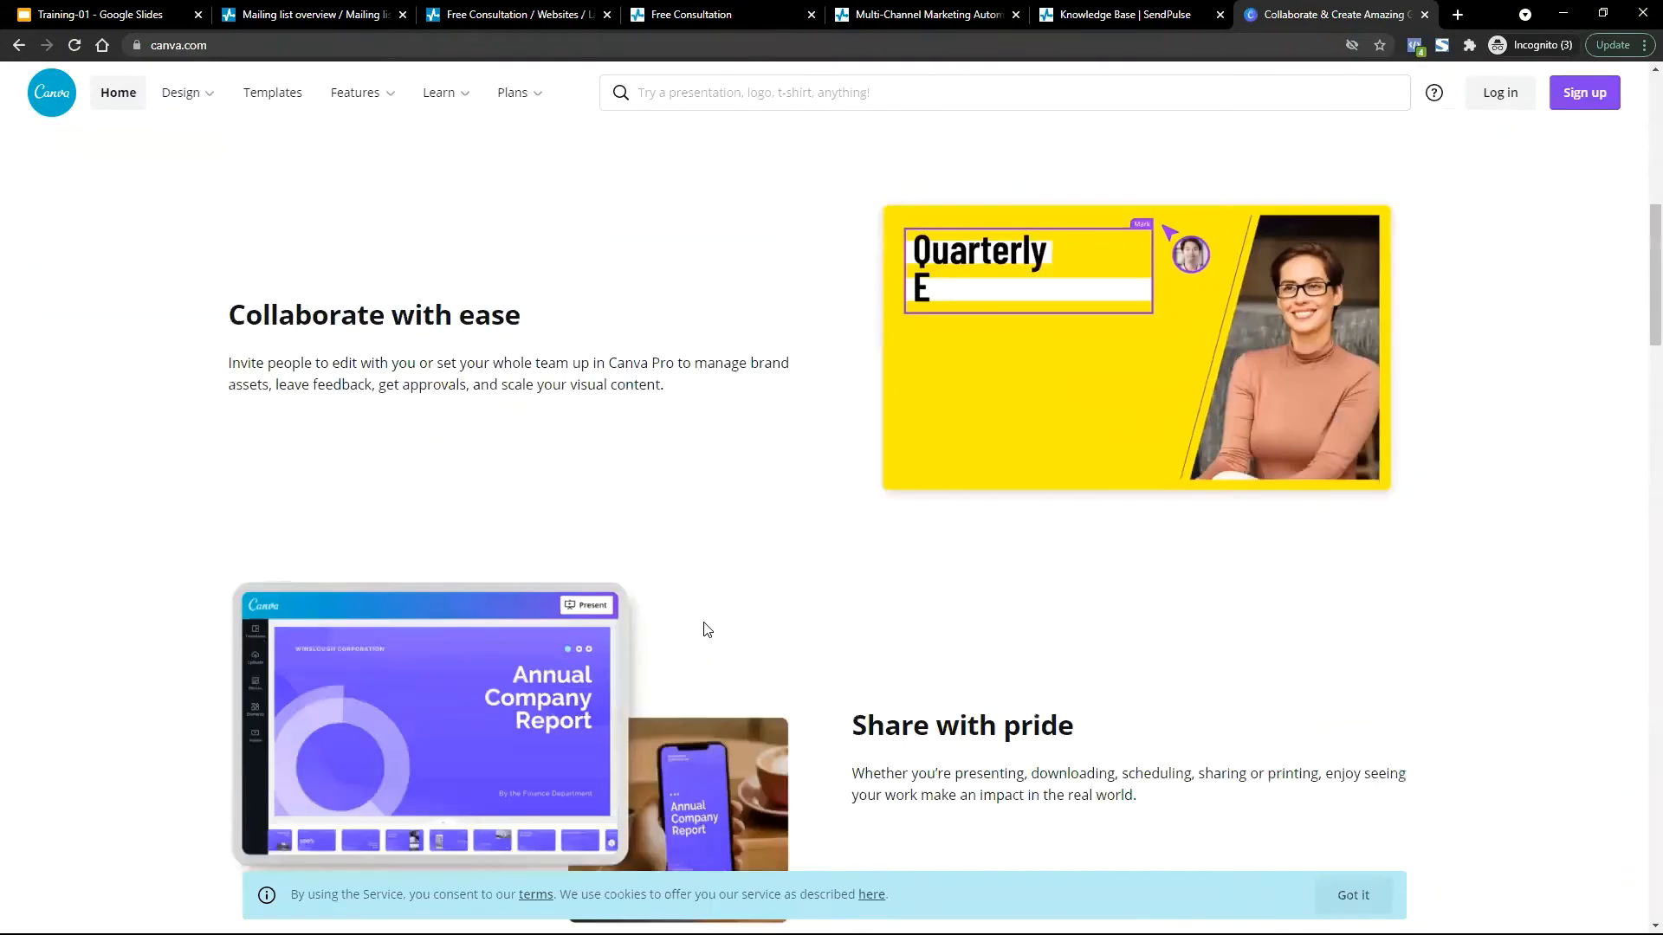
{"action": "scroll", "coordinate": [705, 630], "scroll_direction": "up", "scroll_amount": 1}
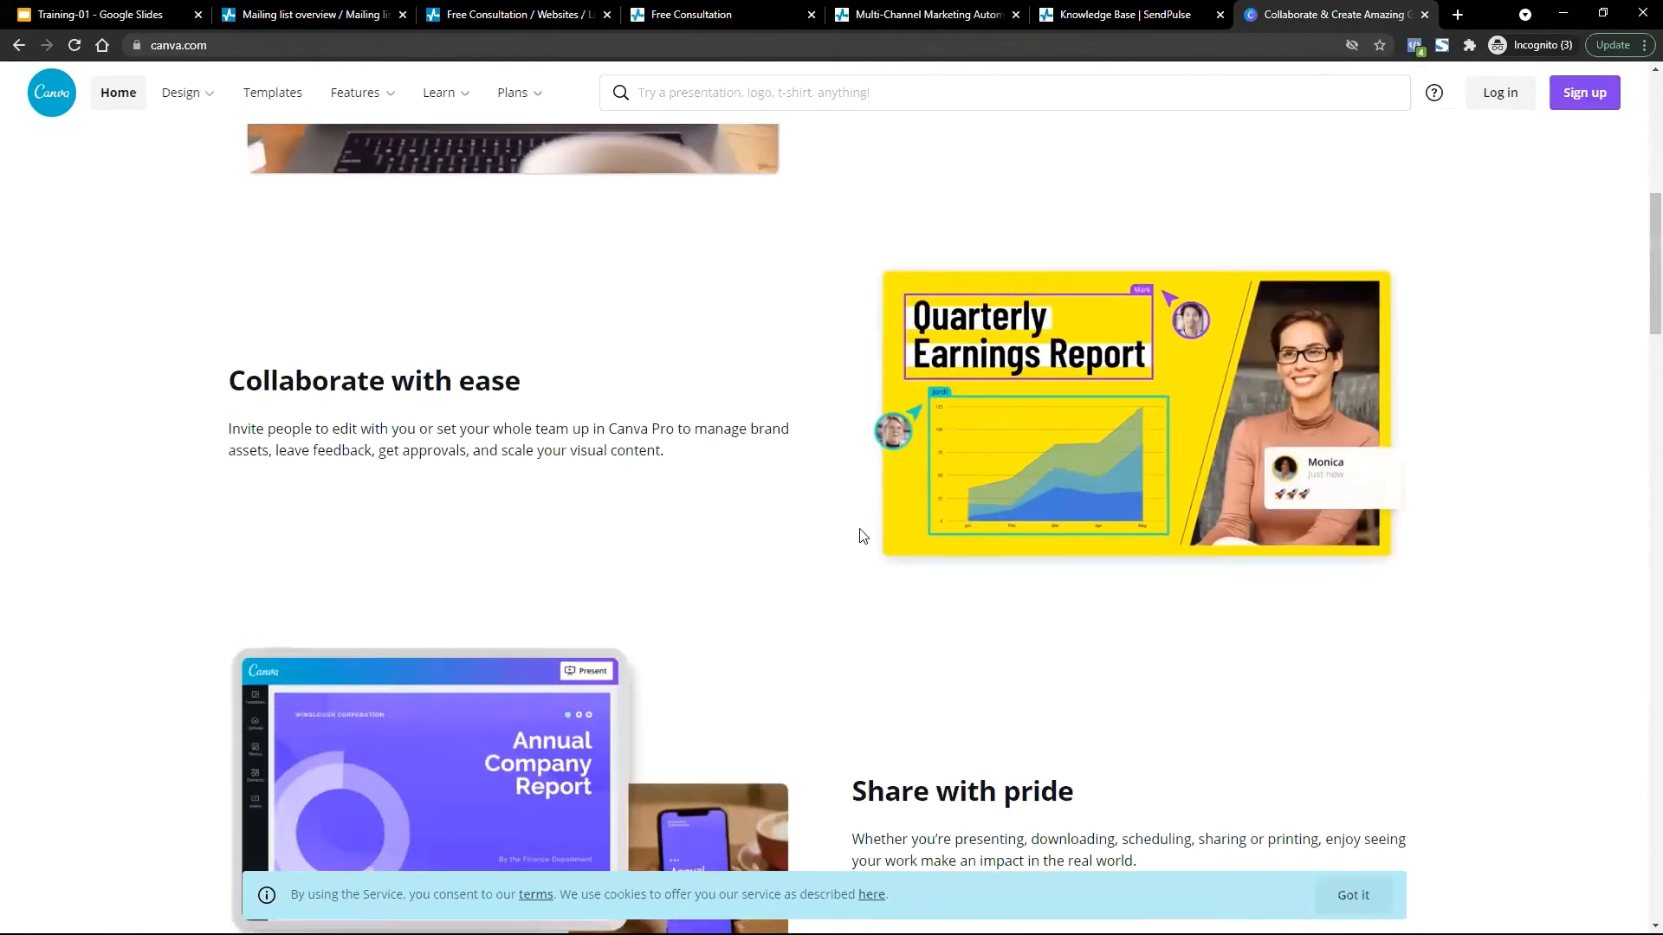
{"action": "scroll", "coordinate": [753, 390], "scroll_direction": "down", "scroll_amount": 5}
{"action": "scroll", "coordinate": [735, 253], "scroll_direction": "down", "scroll_amount": 9}
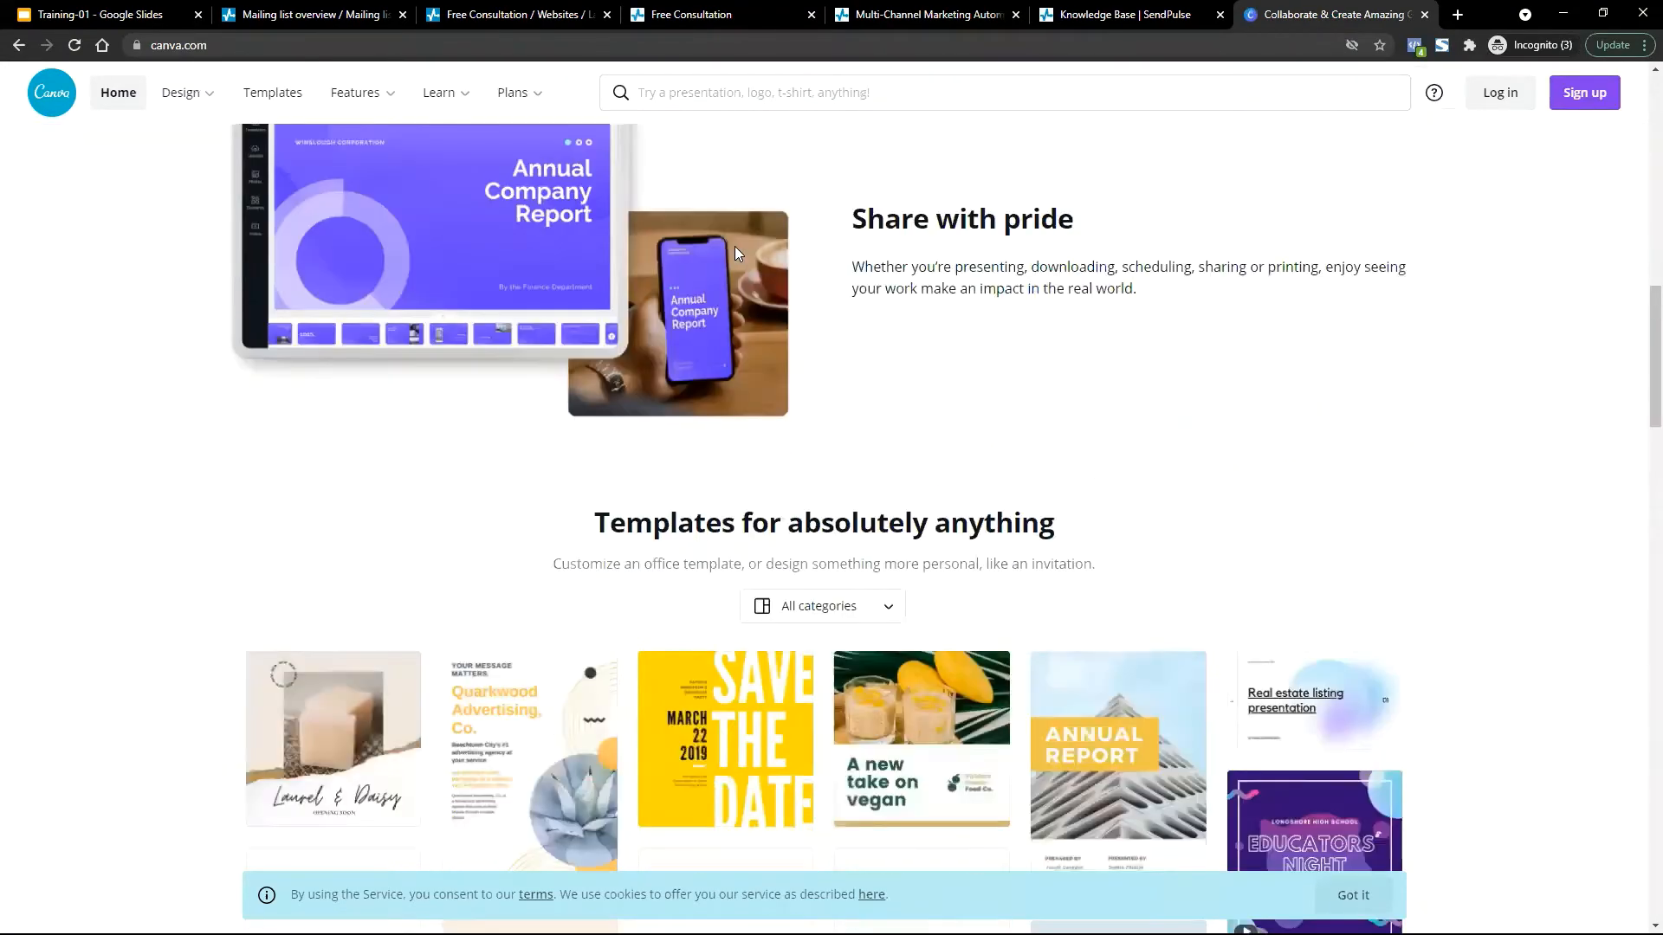
{"action": "scroll", "coordinate": [736, 254], "scroll_direction": "up", "scroll_amount": 2}
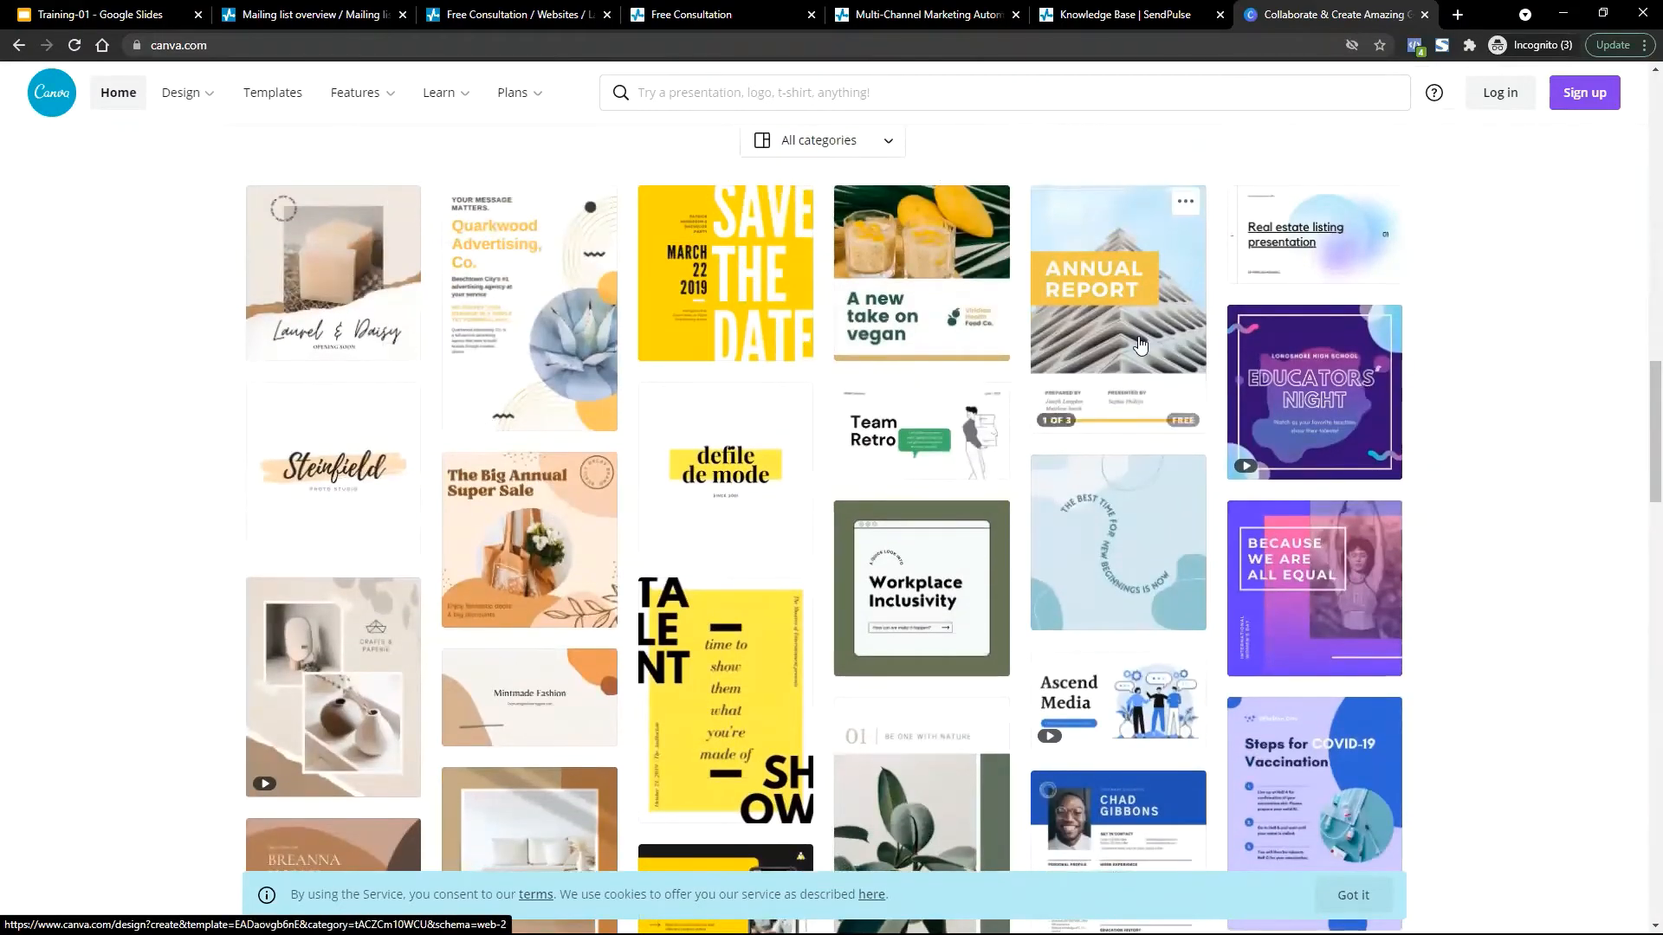
{"action": "scroll", "coordinate": [1140, 338], "scroll_direction": "down", "scroll_amount": 15}
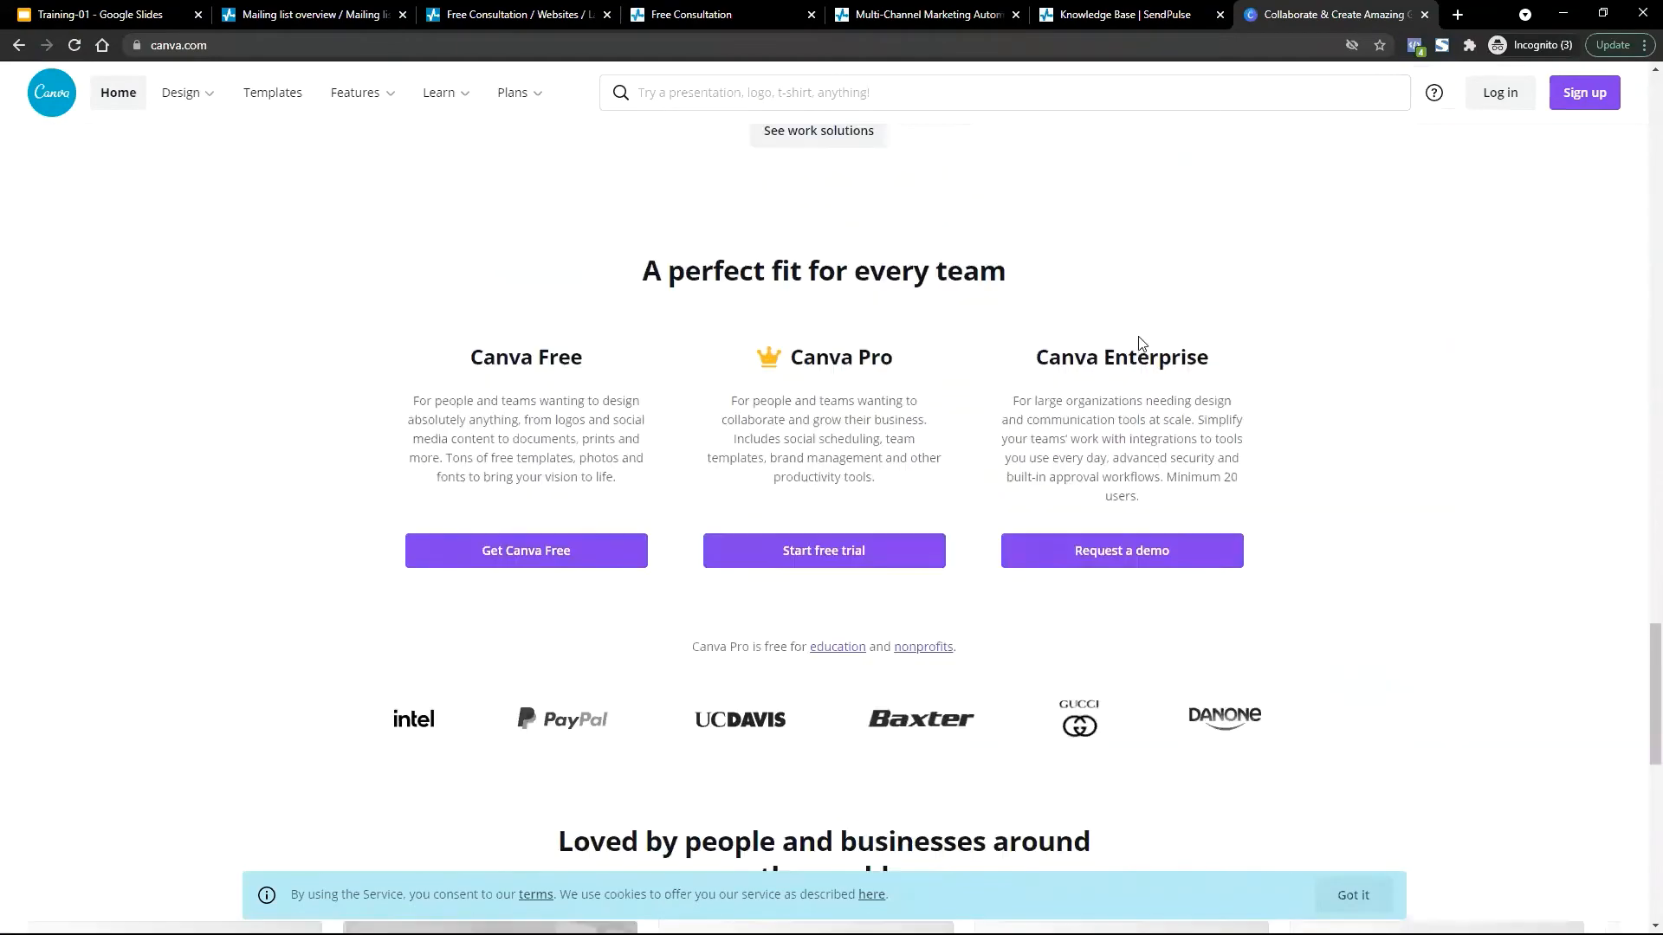
{"action": "scroll", "coordinate": [1140, 336], "scroll_direction": "up", "scroll_amount": 4}
{"action": "scroll", "coordinate": [1138, 340], "scroll_direction": "down", "scroll_amount": 7}
{"action": "scroll", "coordinate": [1140, 343], "scroll_direction": "down", "scroll_amount": 4}
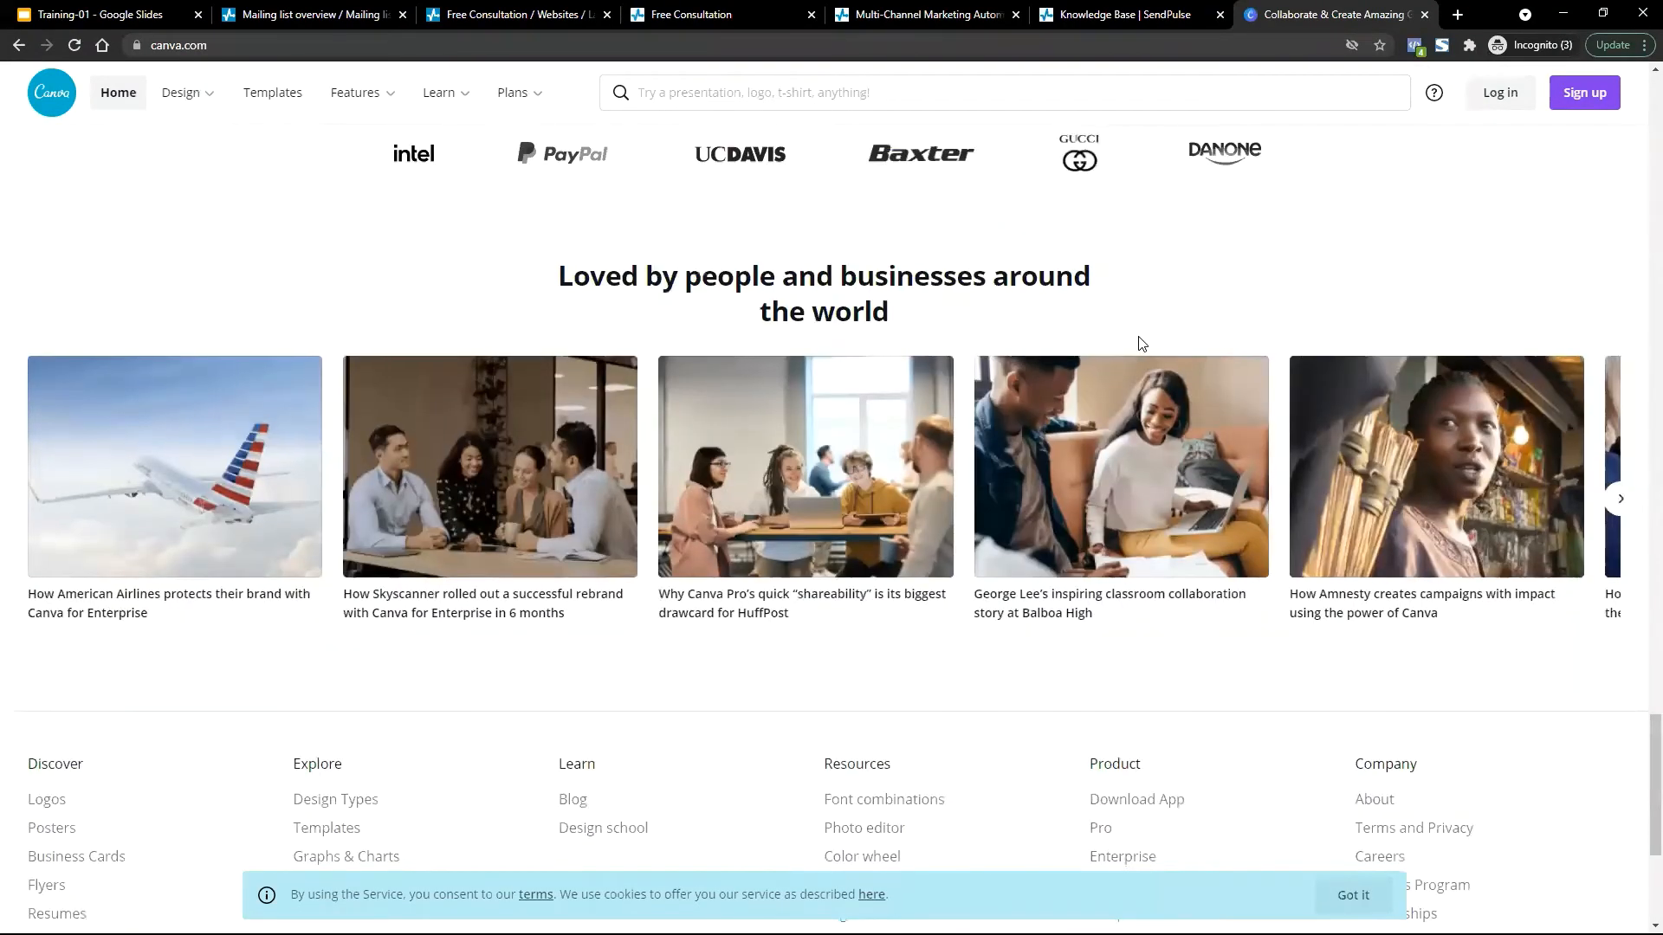
{"action": "scroll", "coordinate": [1139, 343], "scroll_direction": "up", "scroll_amount": 7}
{"action": "scroll", "coordinate": [1140, 344], "scroll_direction": "up", "scroll_amount": 6}
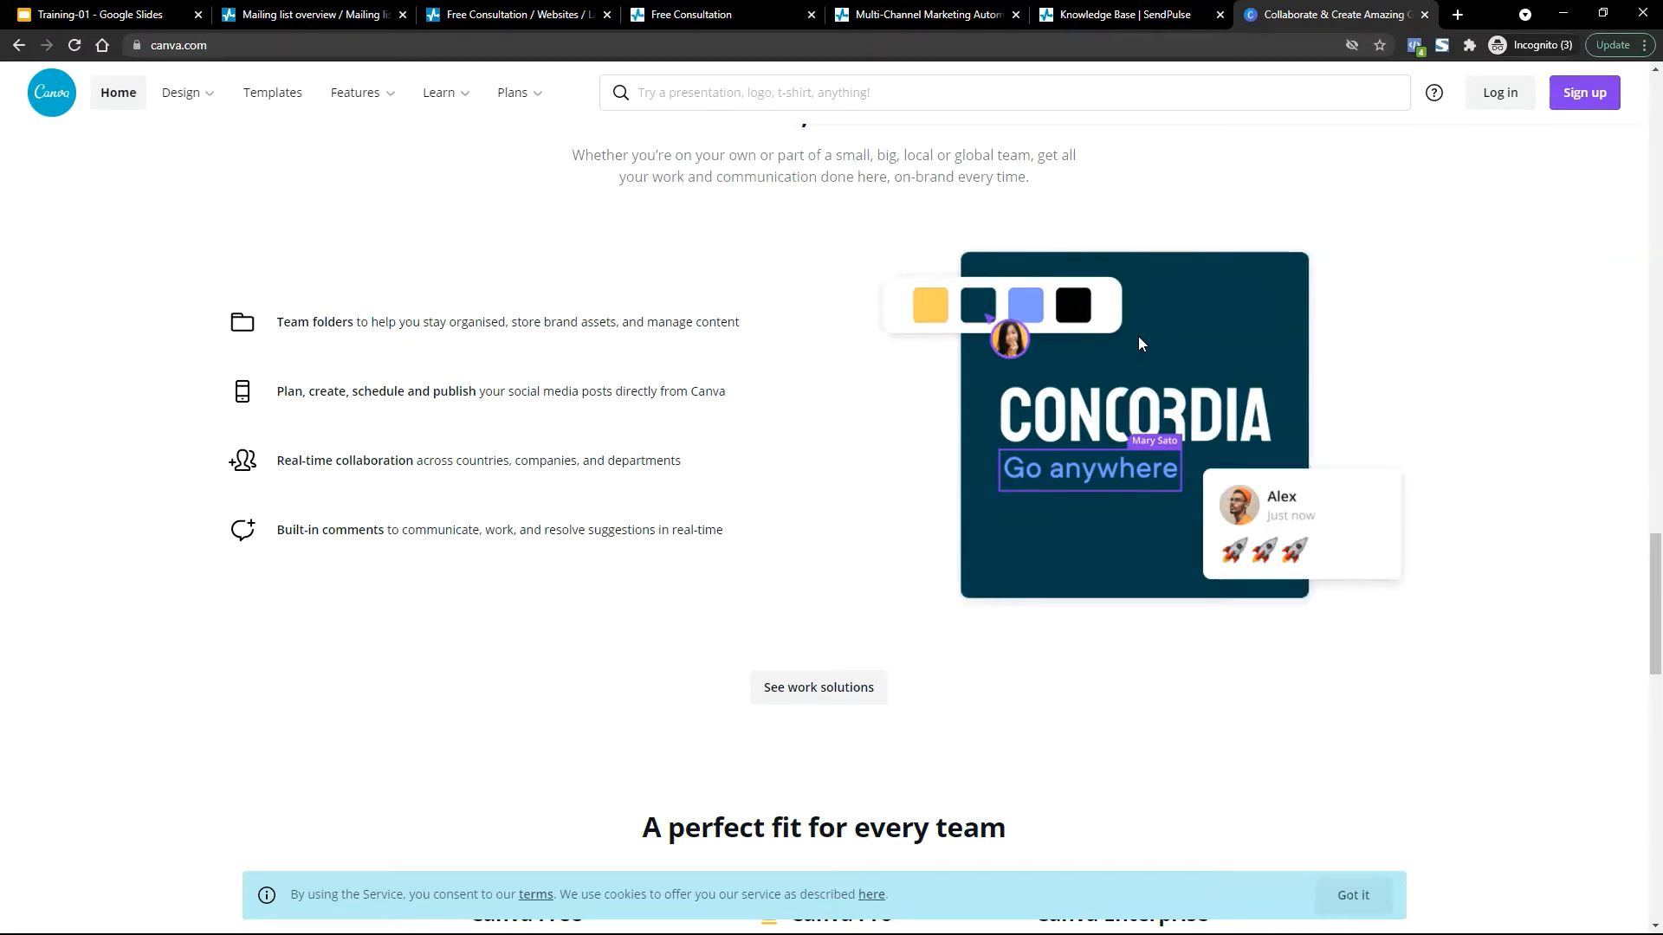
Check the Free Consultation thank-you page and visit stats, ending on ERPConsult's four contacts.
{"action": "left_click", "coordinate": [992, 10]}
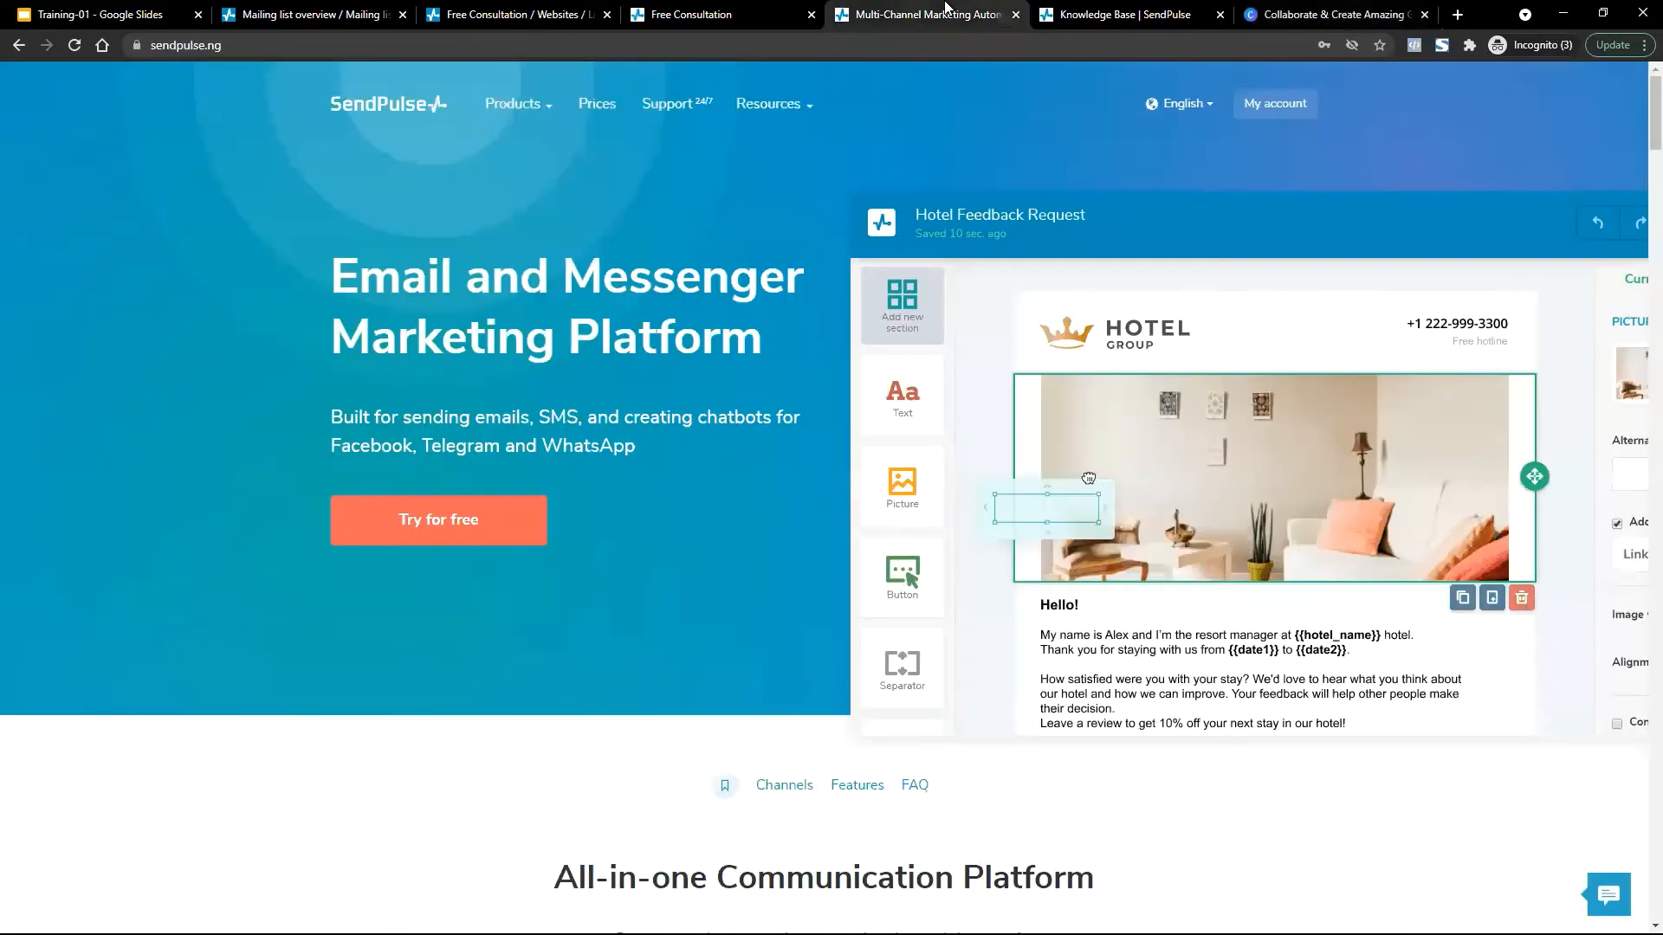
{"action": "left_click", "coordinate": [675, 11]}
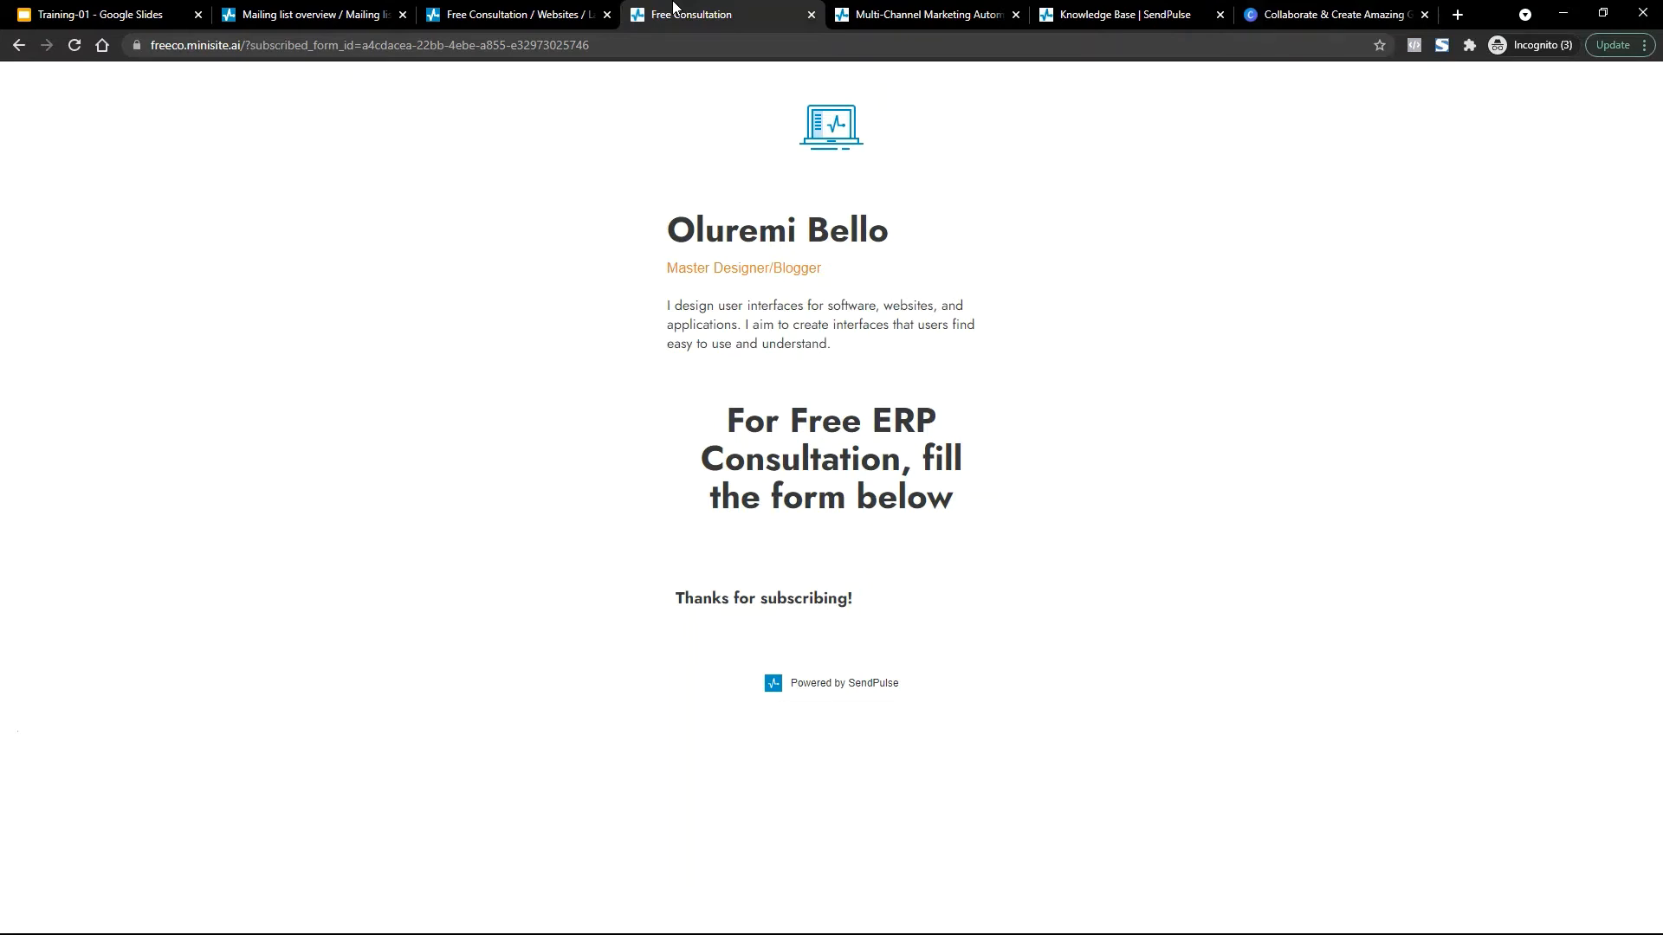
{"action": "left_click", "coordinate": [459, 12]}
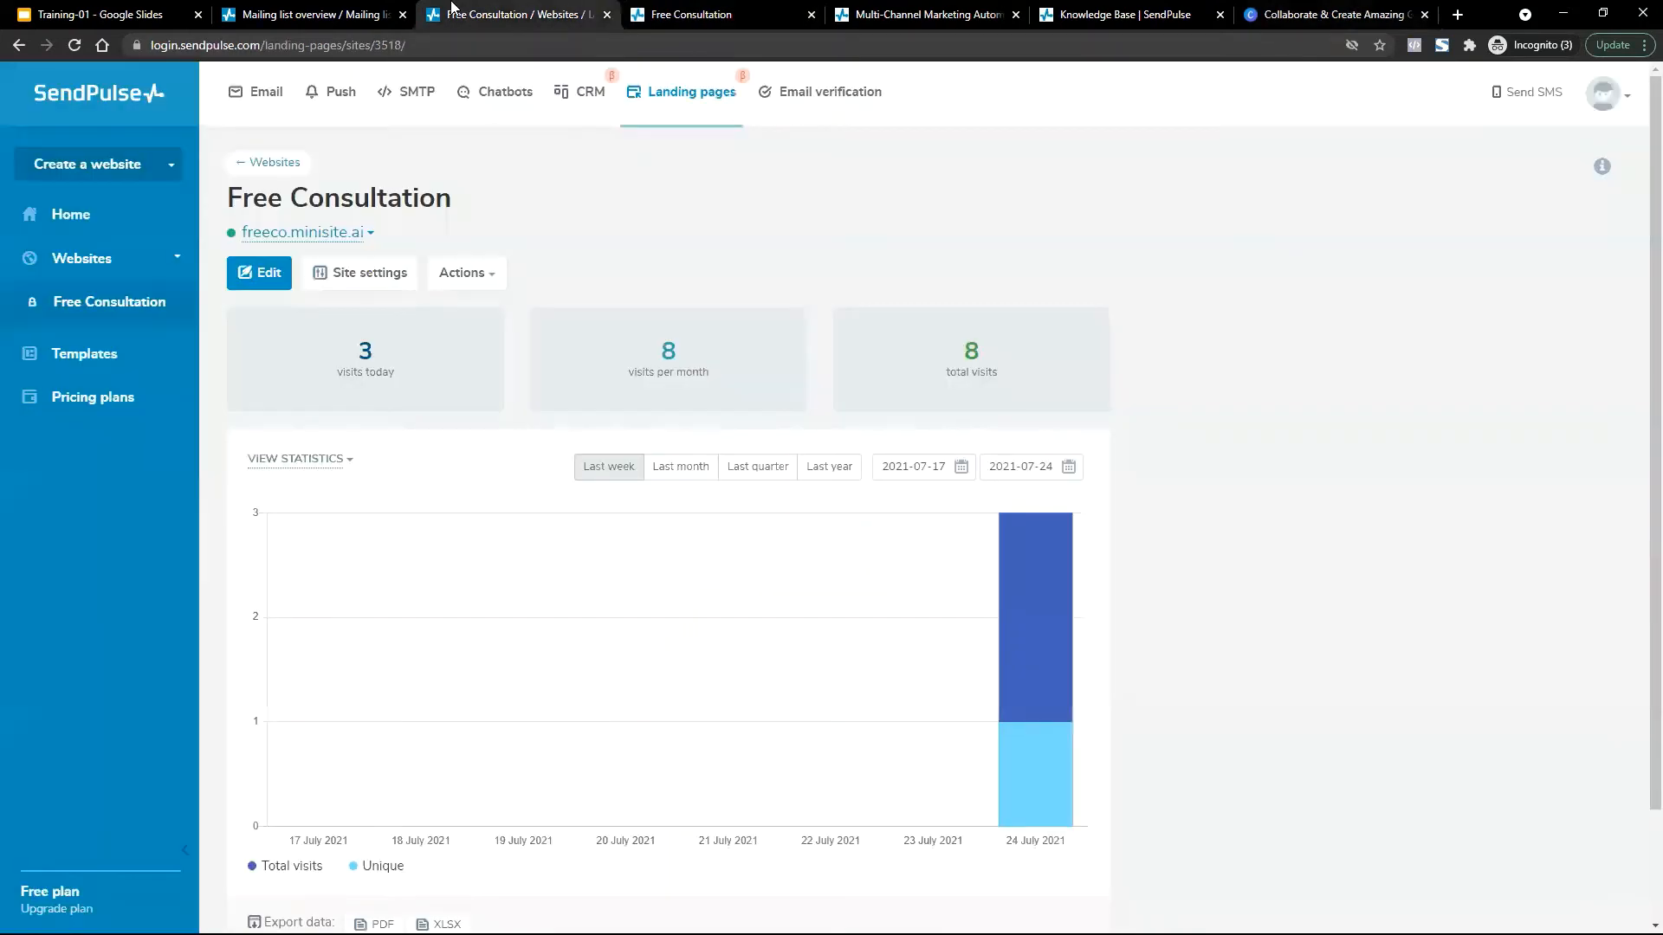
{"action": "left_click", "coordinate": [329, 12]}
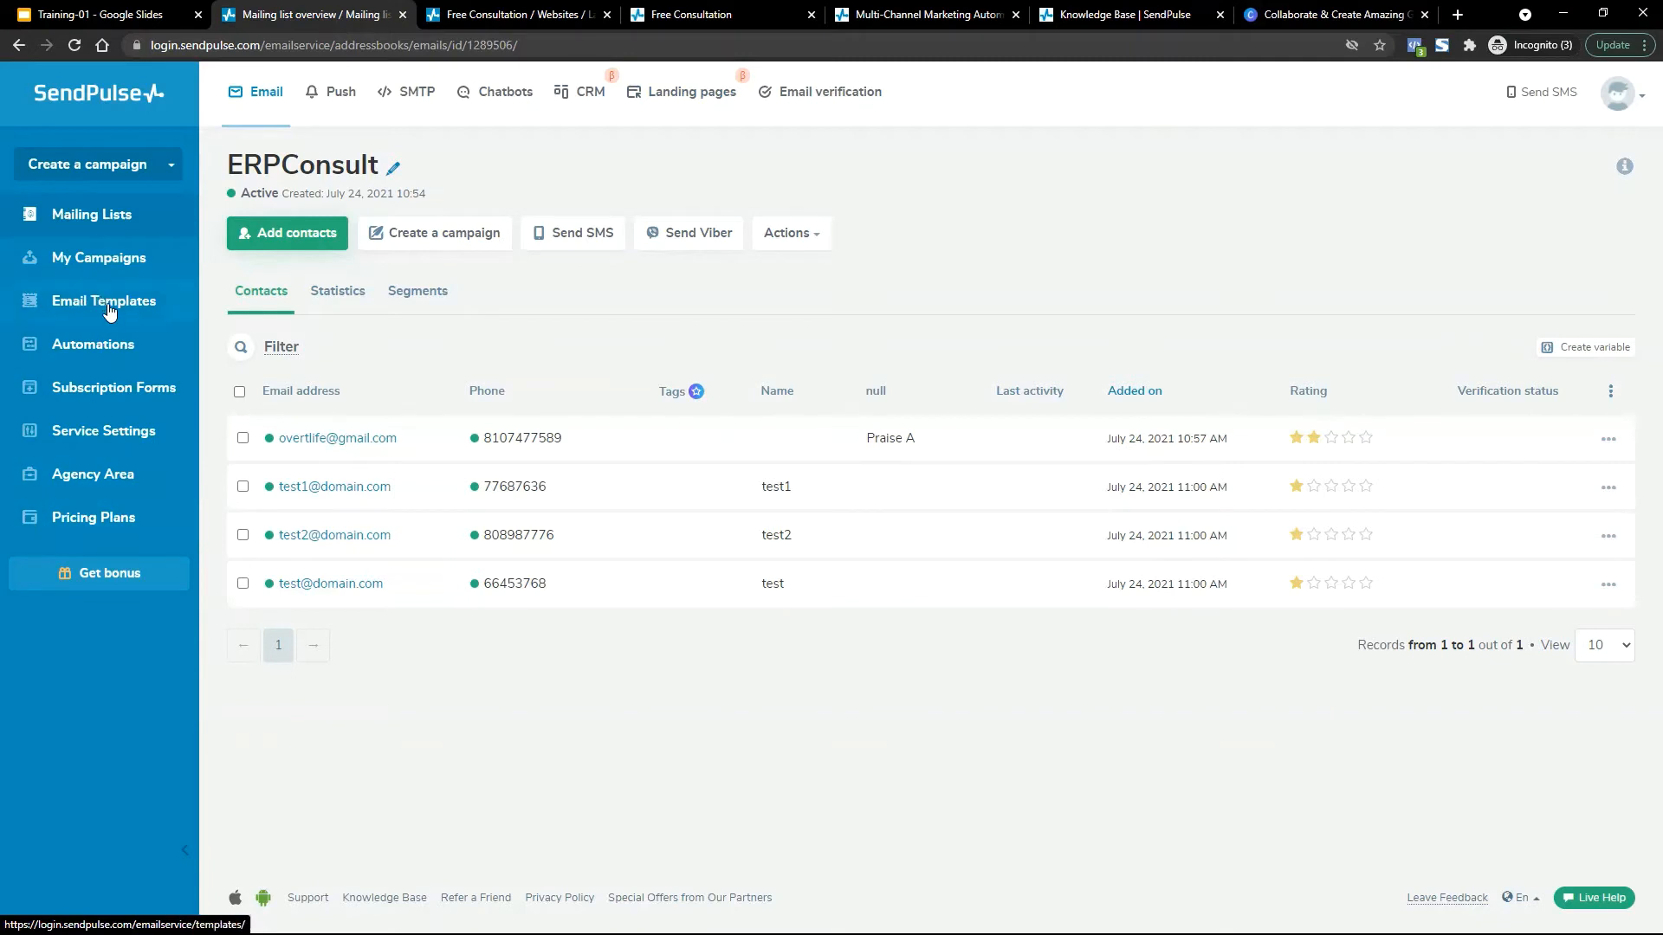
Go to Email Templates and browse the ready-made Template Library.
{"action": "left_click", "coordinate": [80, 306]}
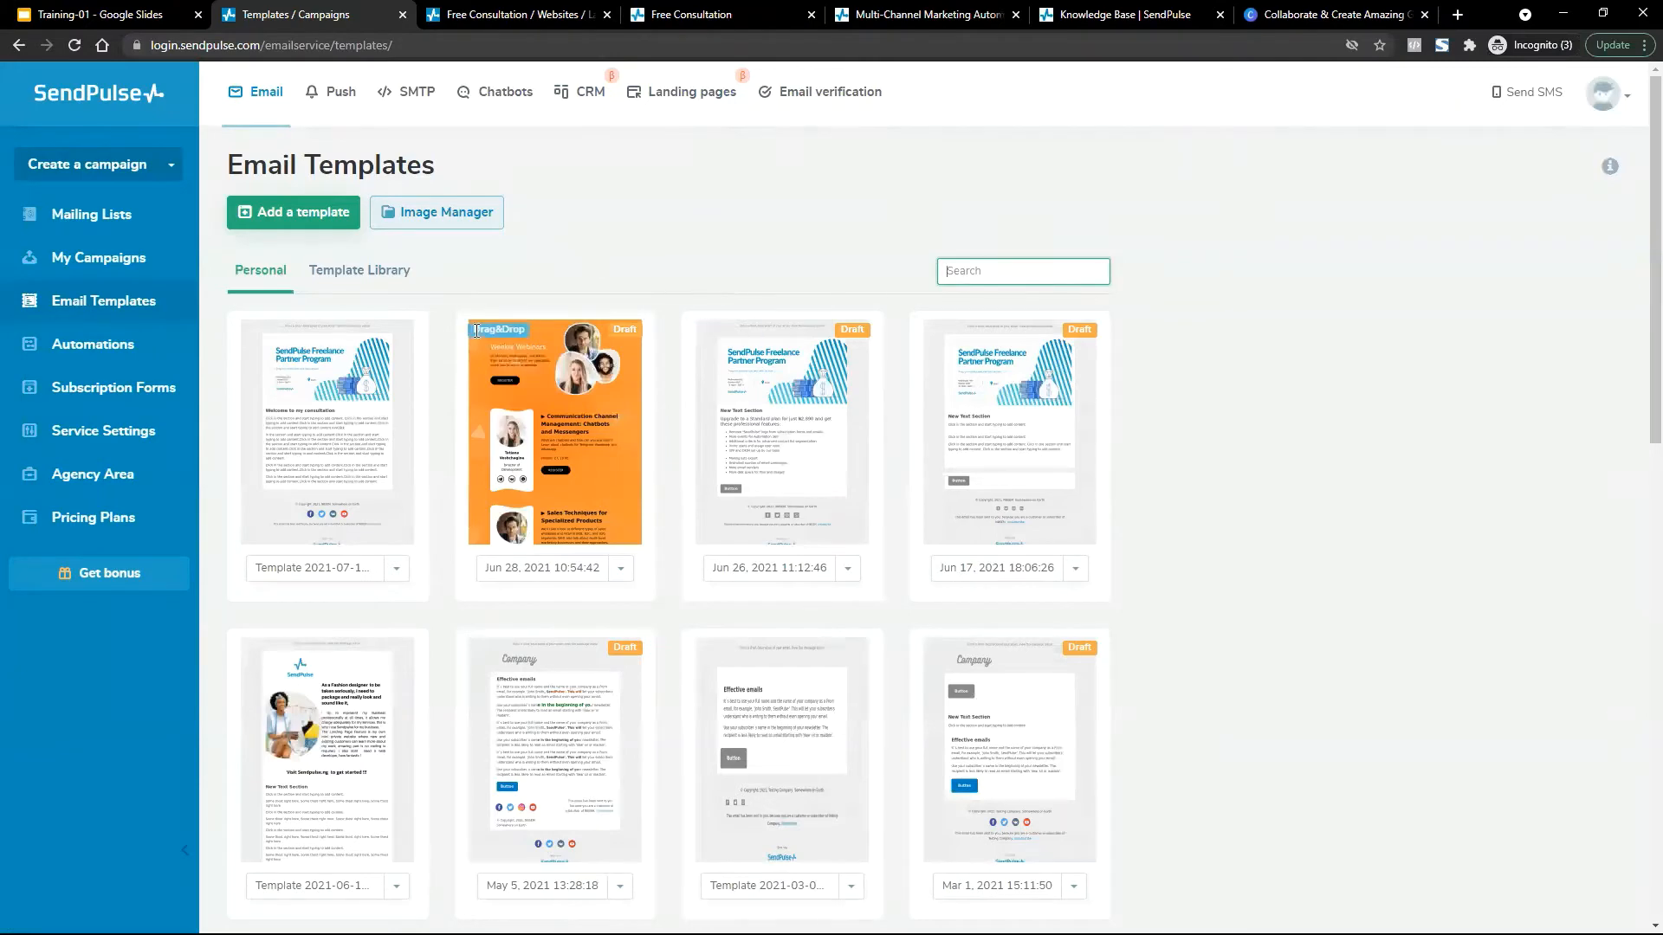
{"action": "left_click", "coordinate": [337, 265]}
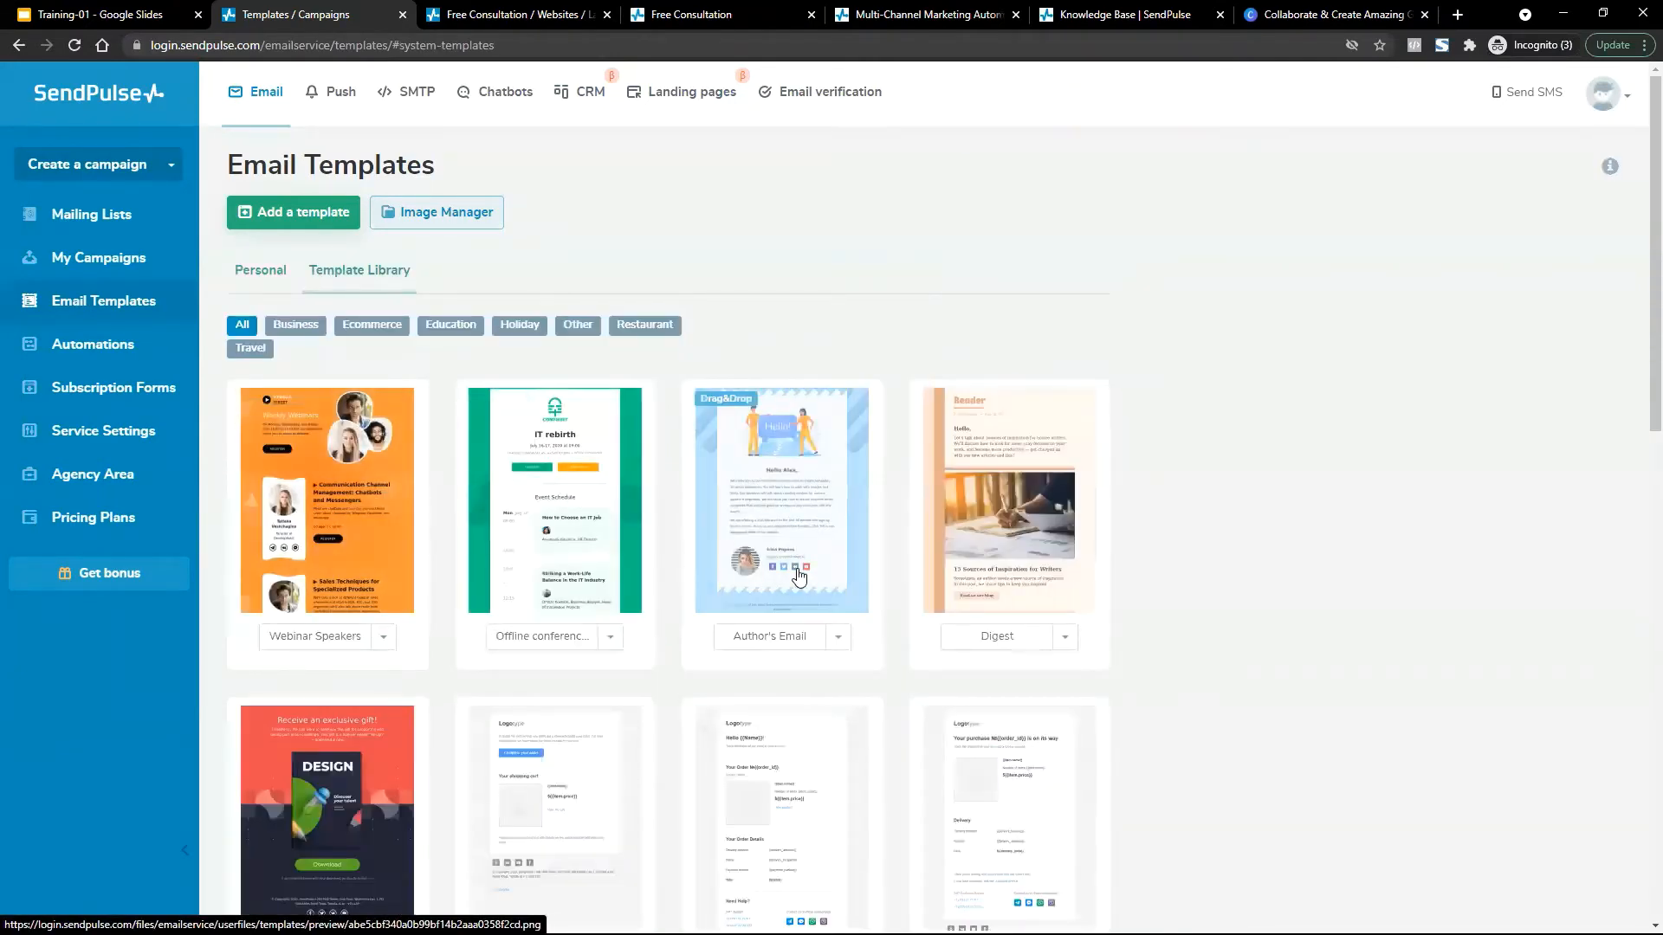
{"action": "scroll", "coordinate": [798, 560], "scroll_direction": "down", "scroll_amount": 8}
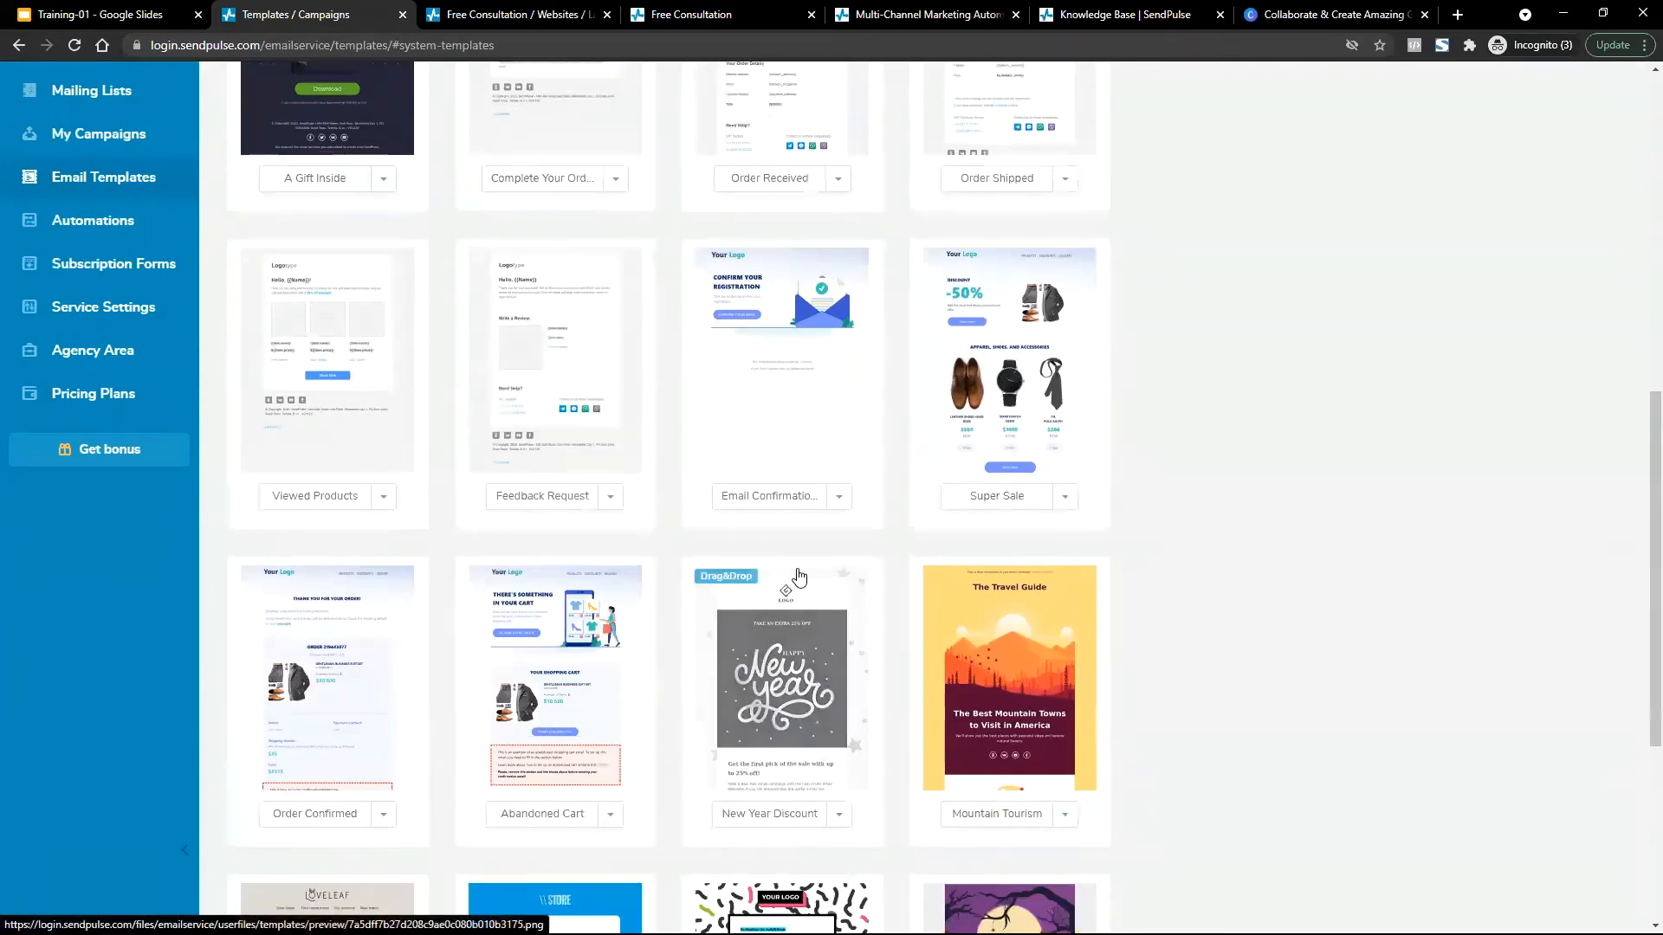
{"action": "scroll", "coordinate": [799, 576], "scroll_direction": "down", "scroll_amount": 3}
{"action": "scroll", "coordinate": [799, 577], "scroll_direction": "up", "scroll_amount": 11}
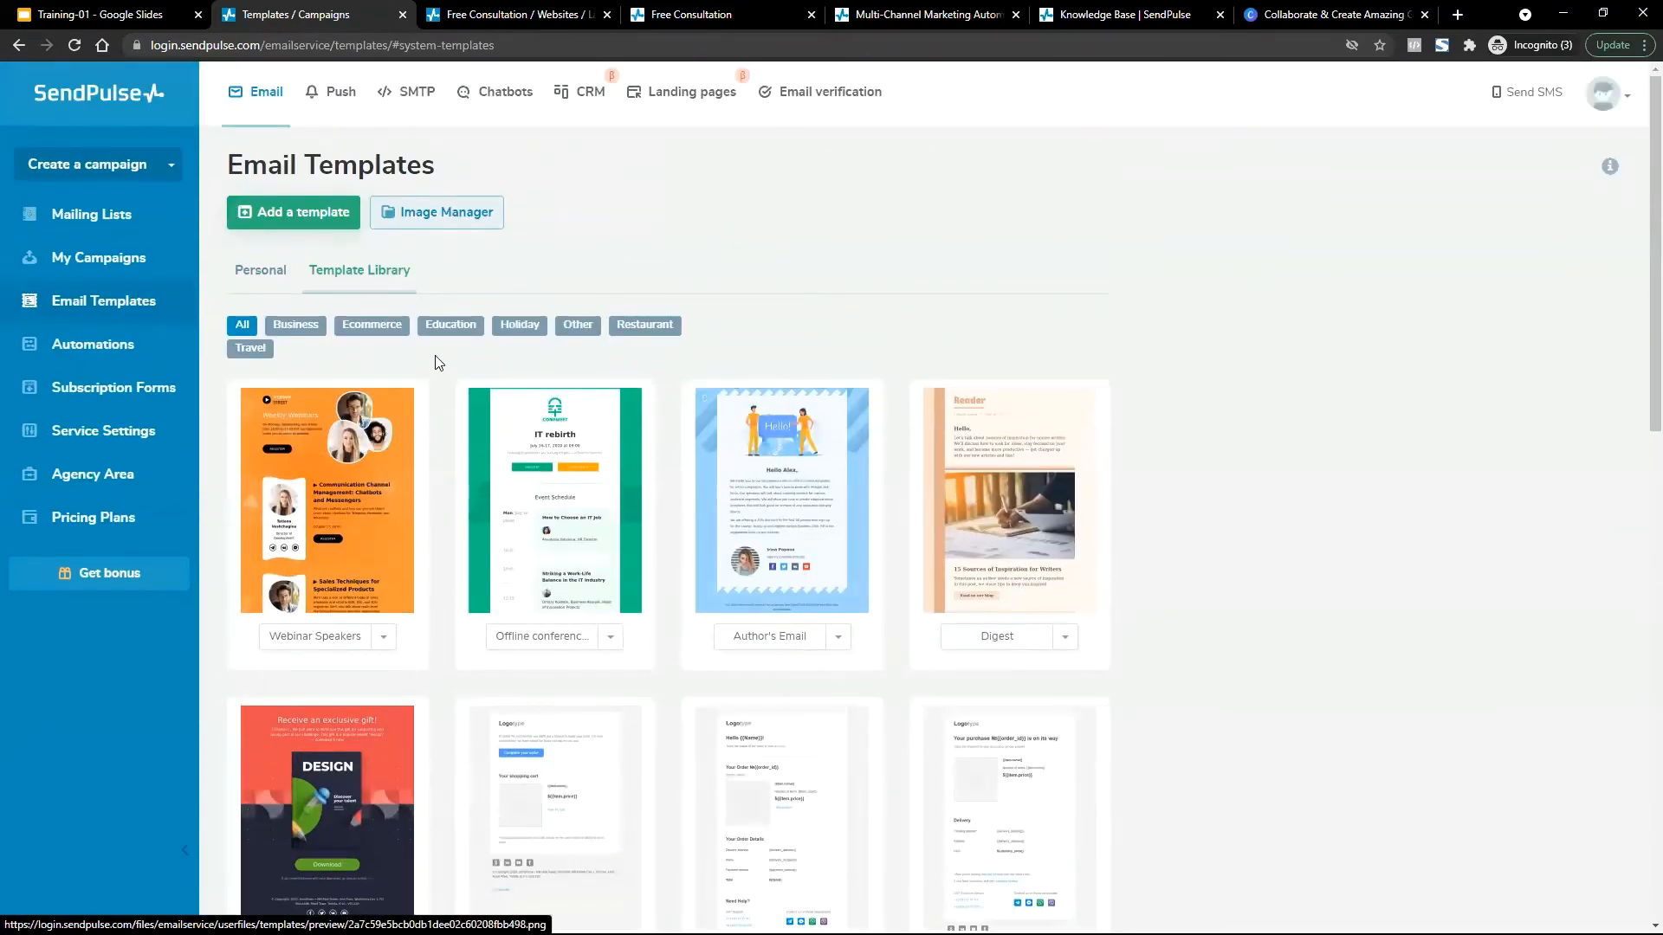
In Personal templates, delete the newest July 2021 template and confirm the deletion.
{"action": "left_click", "coordinate": [260, 269]}
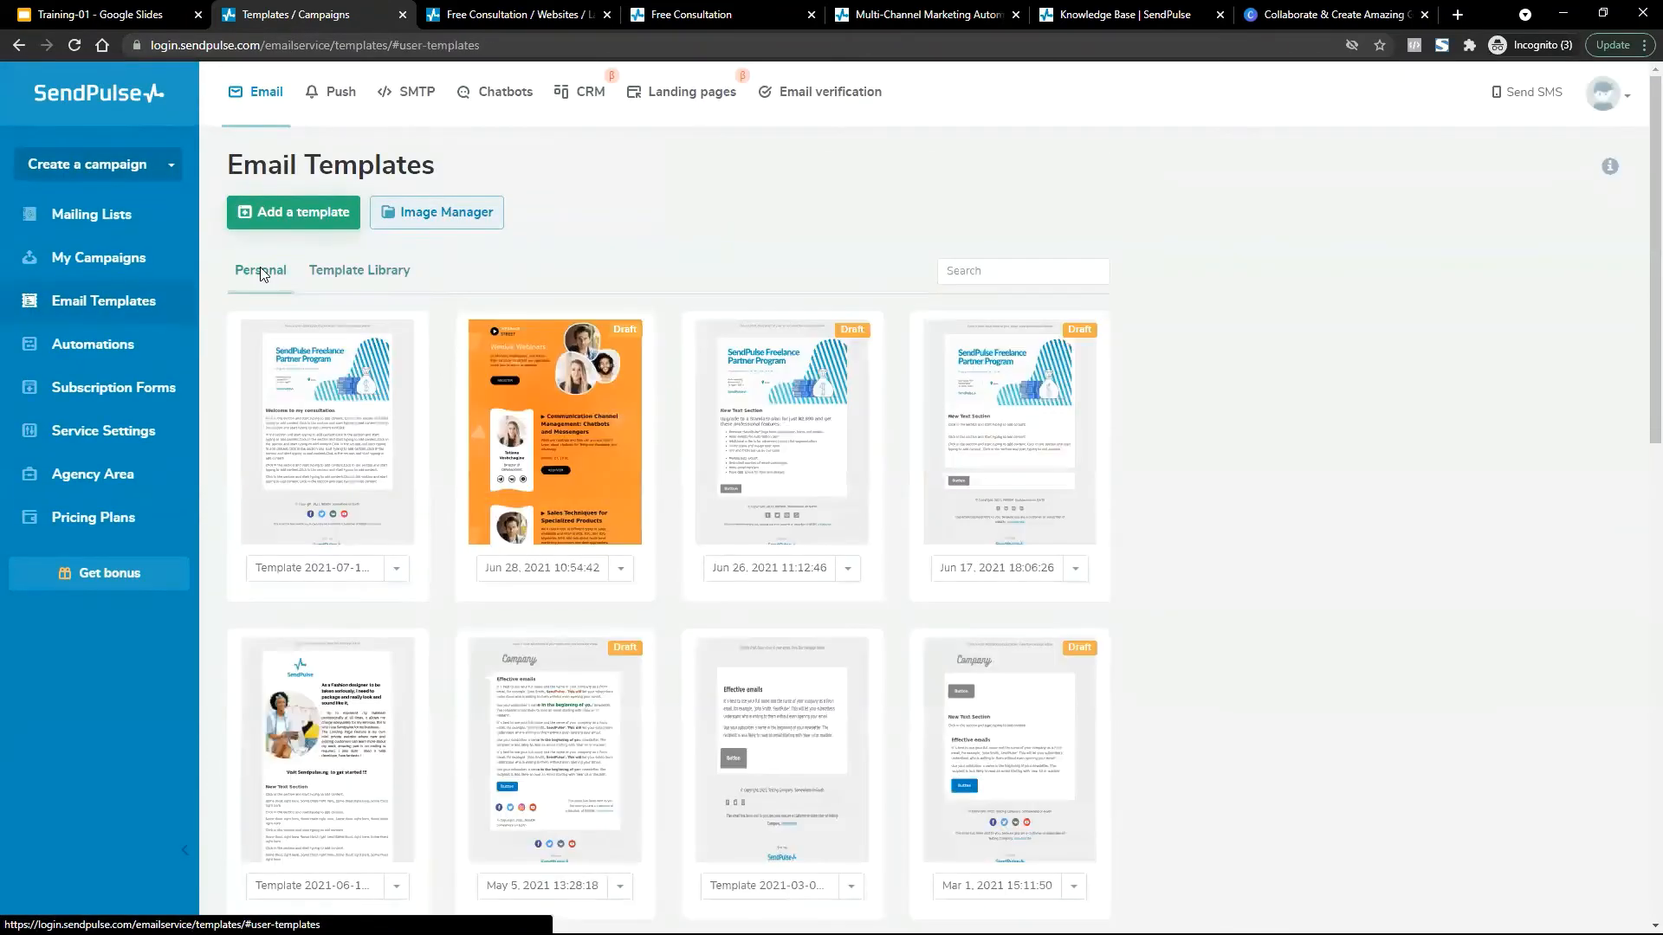
{"action": "scroll", "coordinate": [951, 446], "scroll_direction": "down", "scroll_amount": 4}
{"action": "scroll", "coordinate": [951, 448], "scroll_direction": "down", "scroll_amount": 7}
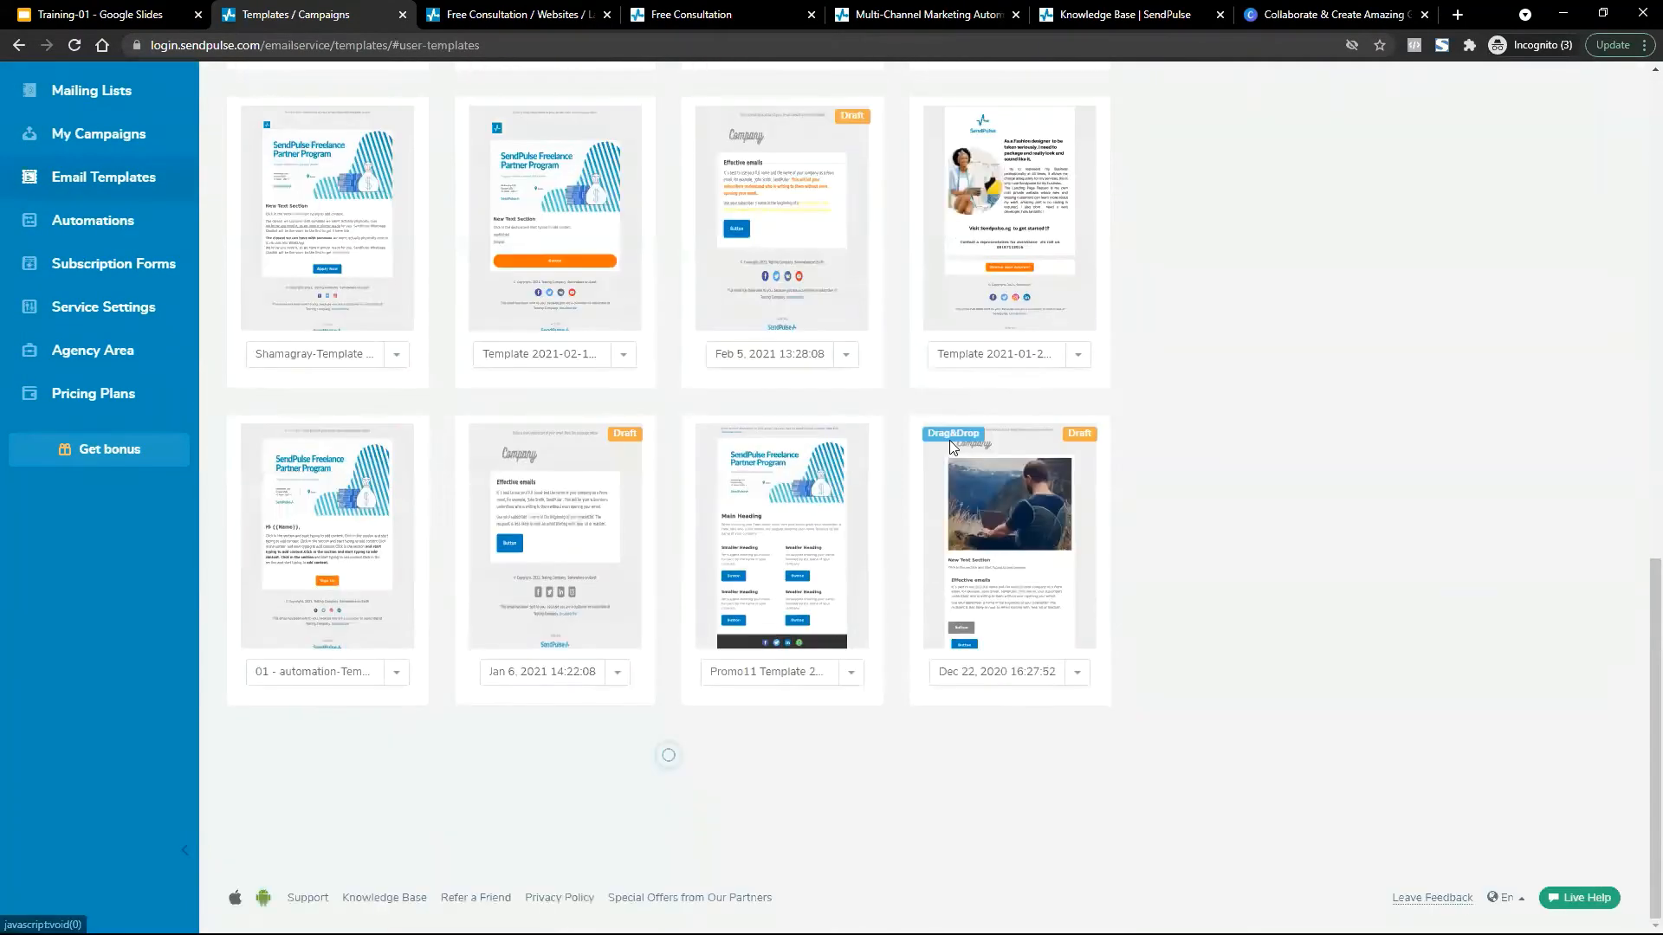
{"action": "scroll", "coordinate": [951, 448], "scroll_direction": "up", "scroll_amount": 5}
{"action": "scroll", "coordinate": [950, 440], "scroll_direction": "up", "scroll_amount": 7}
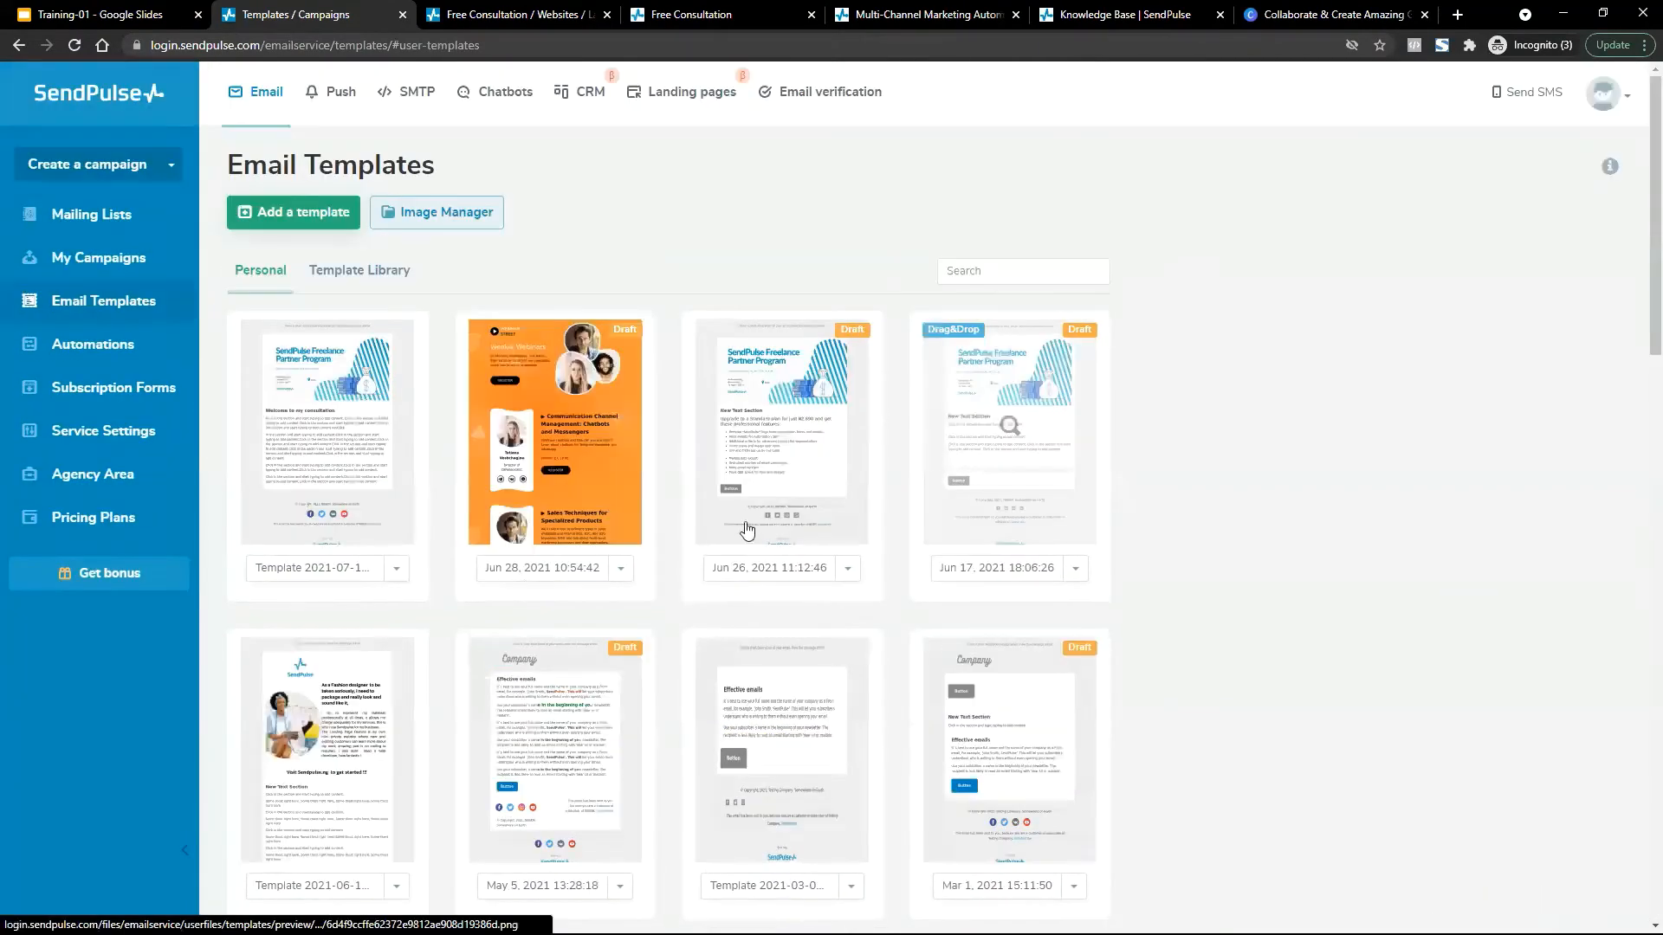
{"action": "left_click", "coordinate": [395, 567]}
{"action": "left_click", "coordinate": [329, 772]}
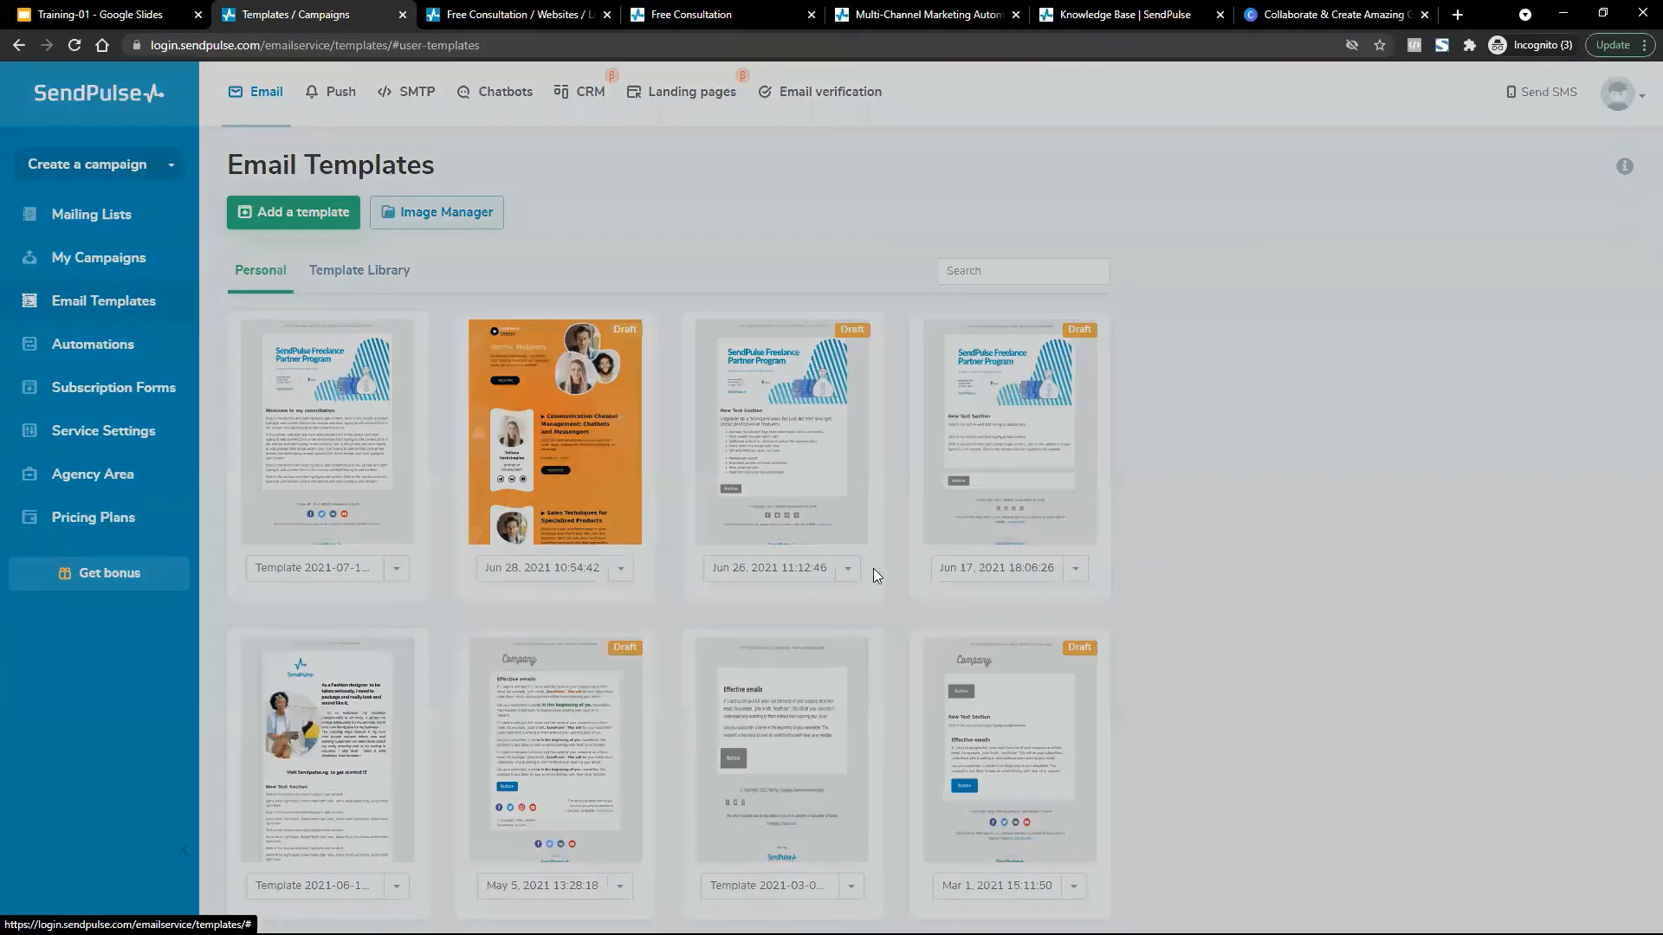
{"action": "left_click", "coordinate": [938, 294]}
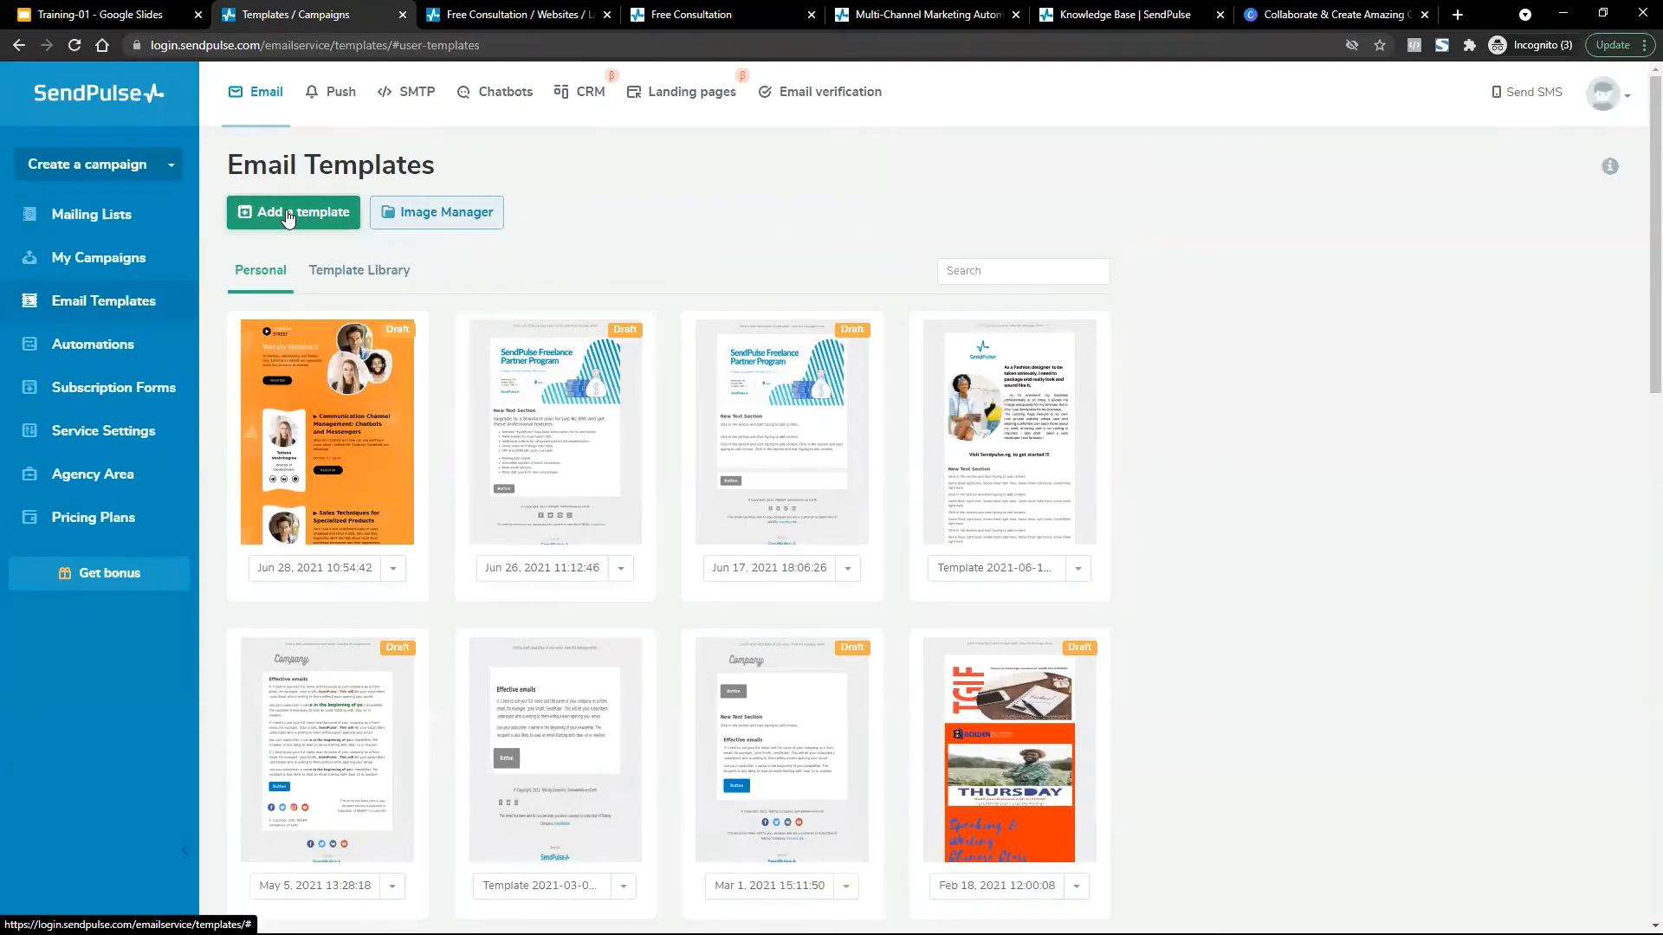
Start a new drag-and-drop email template from the Basic layout, then switch to the Training-01 slides.
{"action": "left_click", "coordinate": [289, 219]}
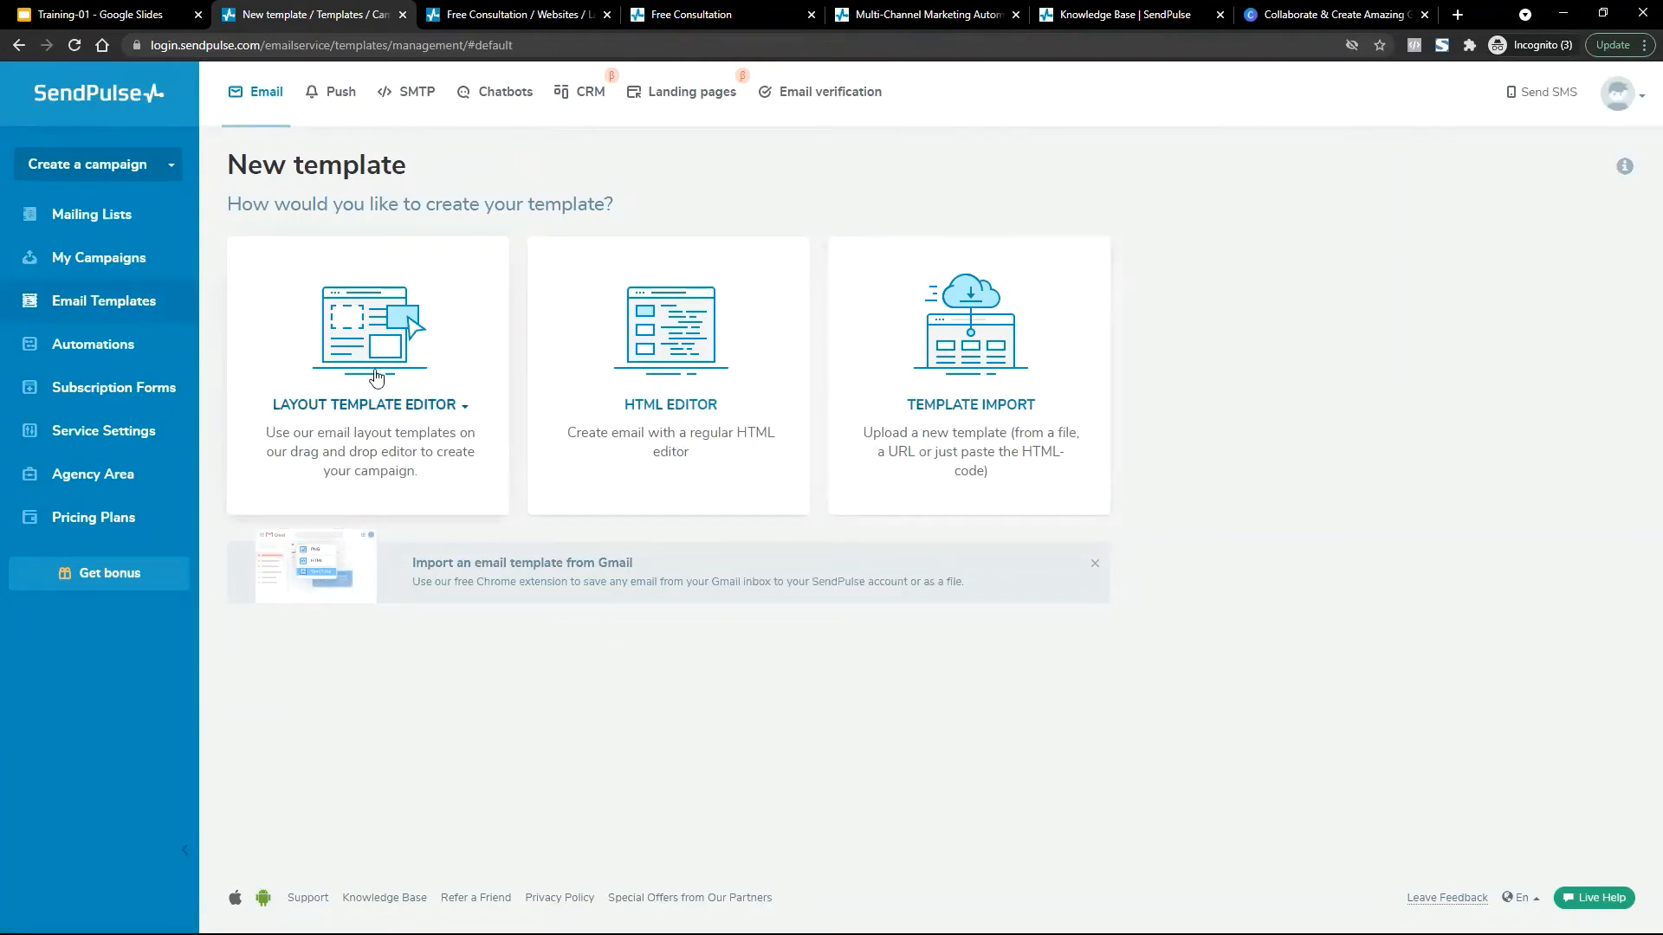
{"action": "left_click", "coordinate": [333, 385]}
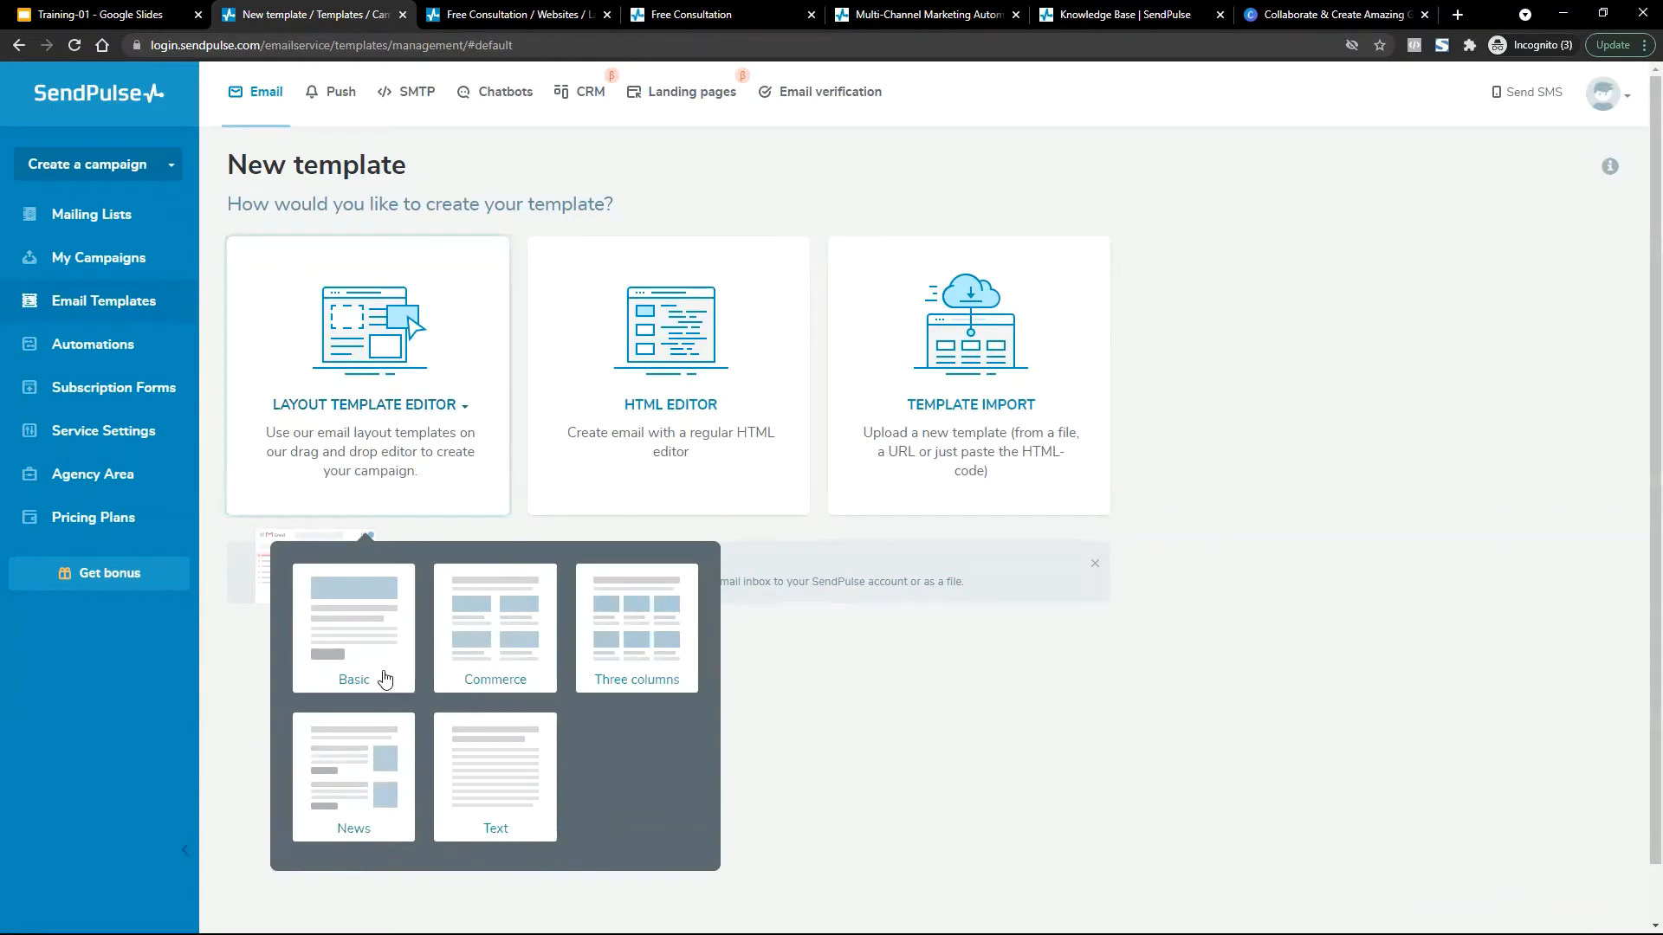
{"action": "left_click", "coordinate": [350, 611]}
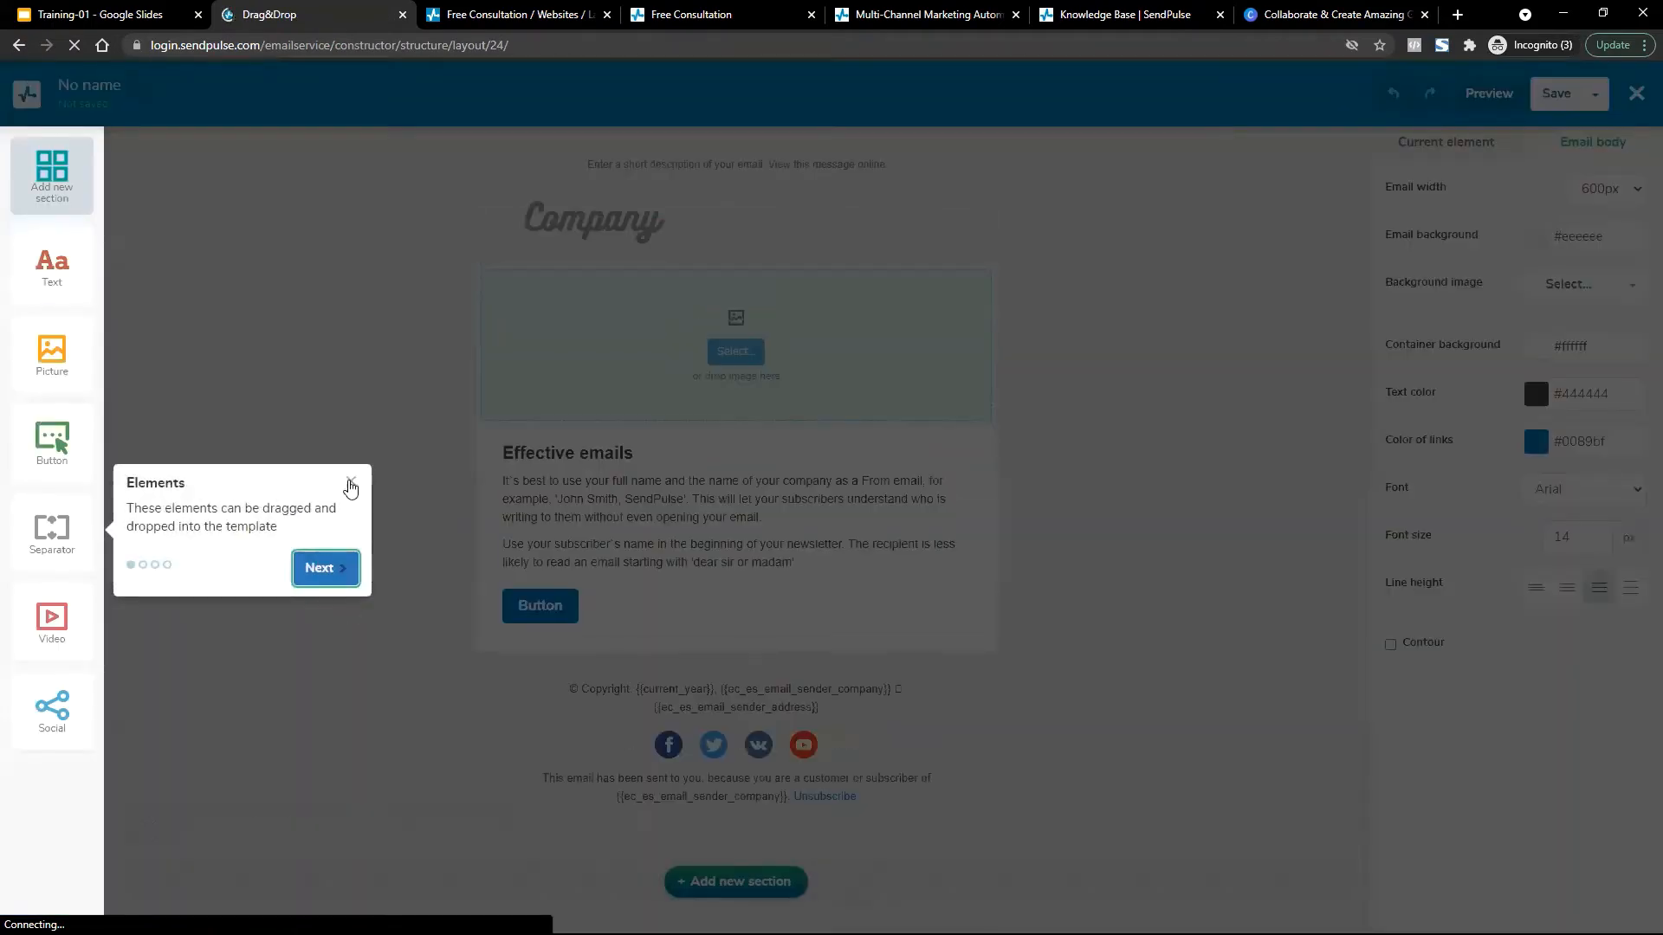
{"action": "left_click", "coordinate": [350, 482]}
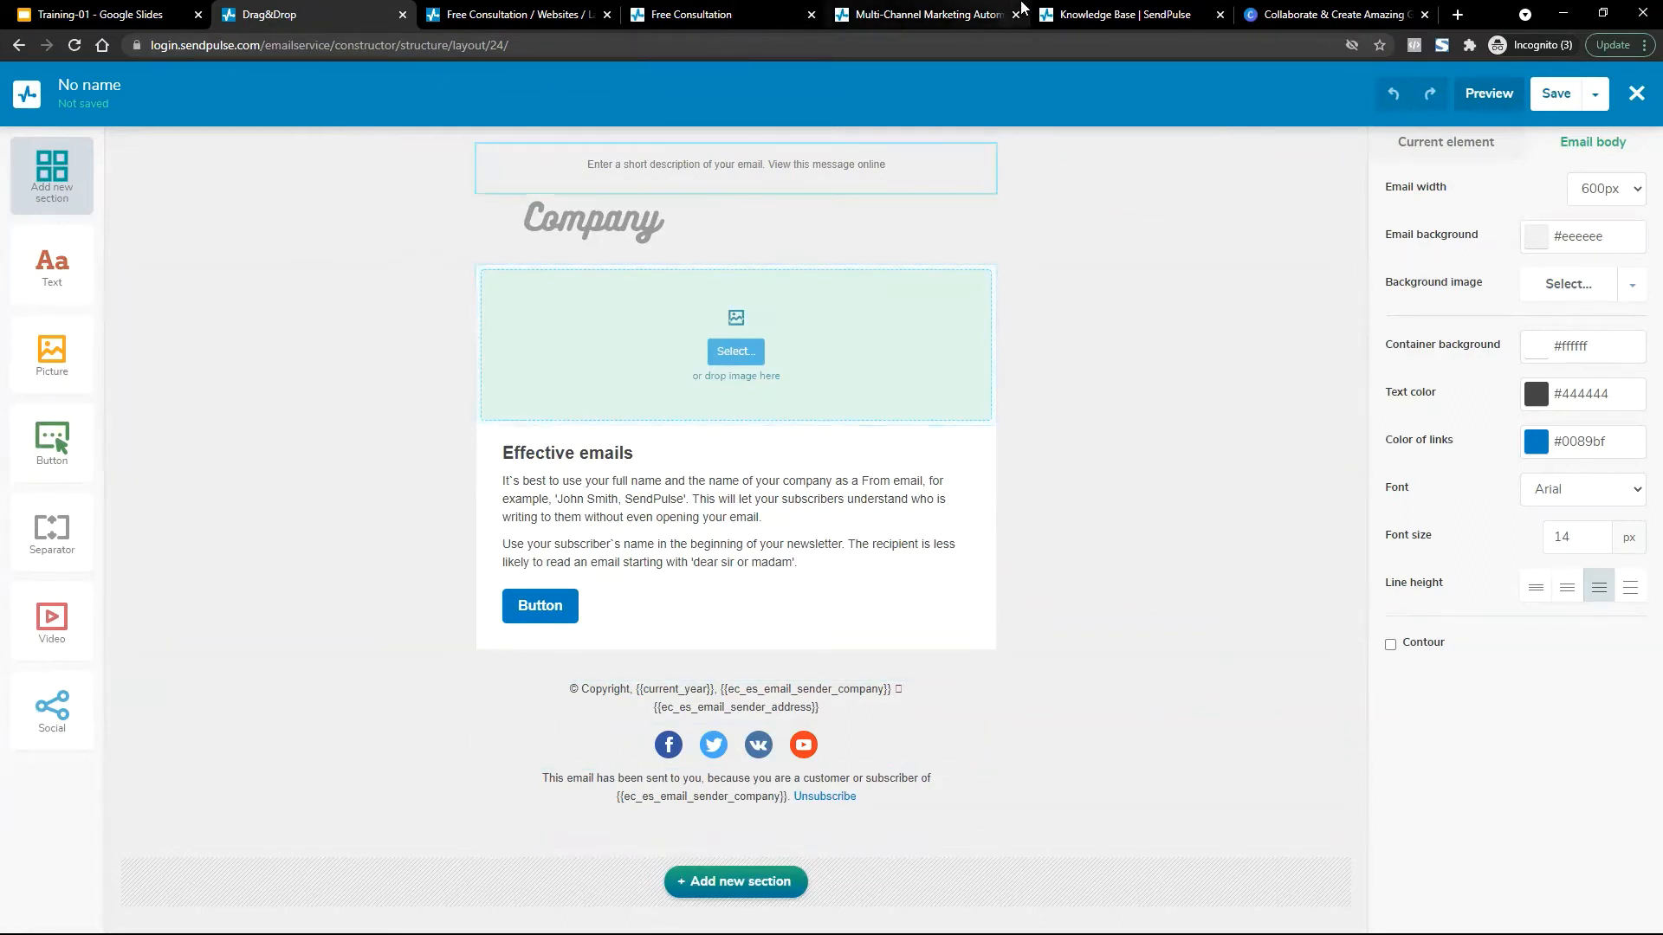
{"action": "left_click", "coordinate": [99, 14]}
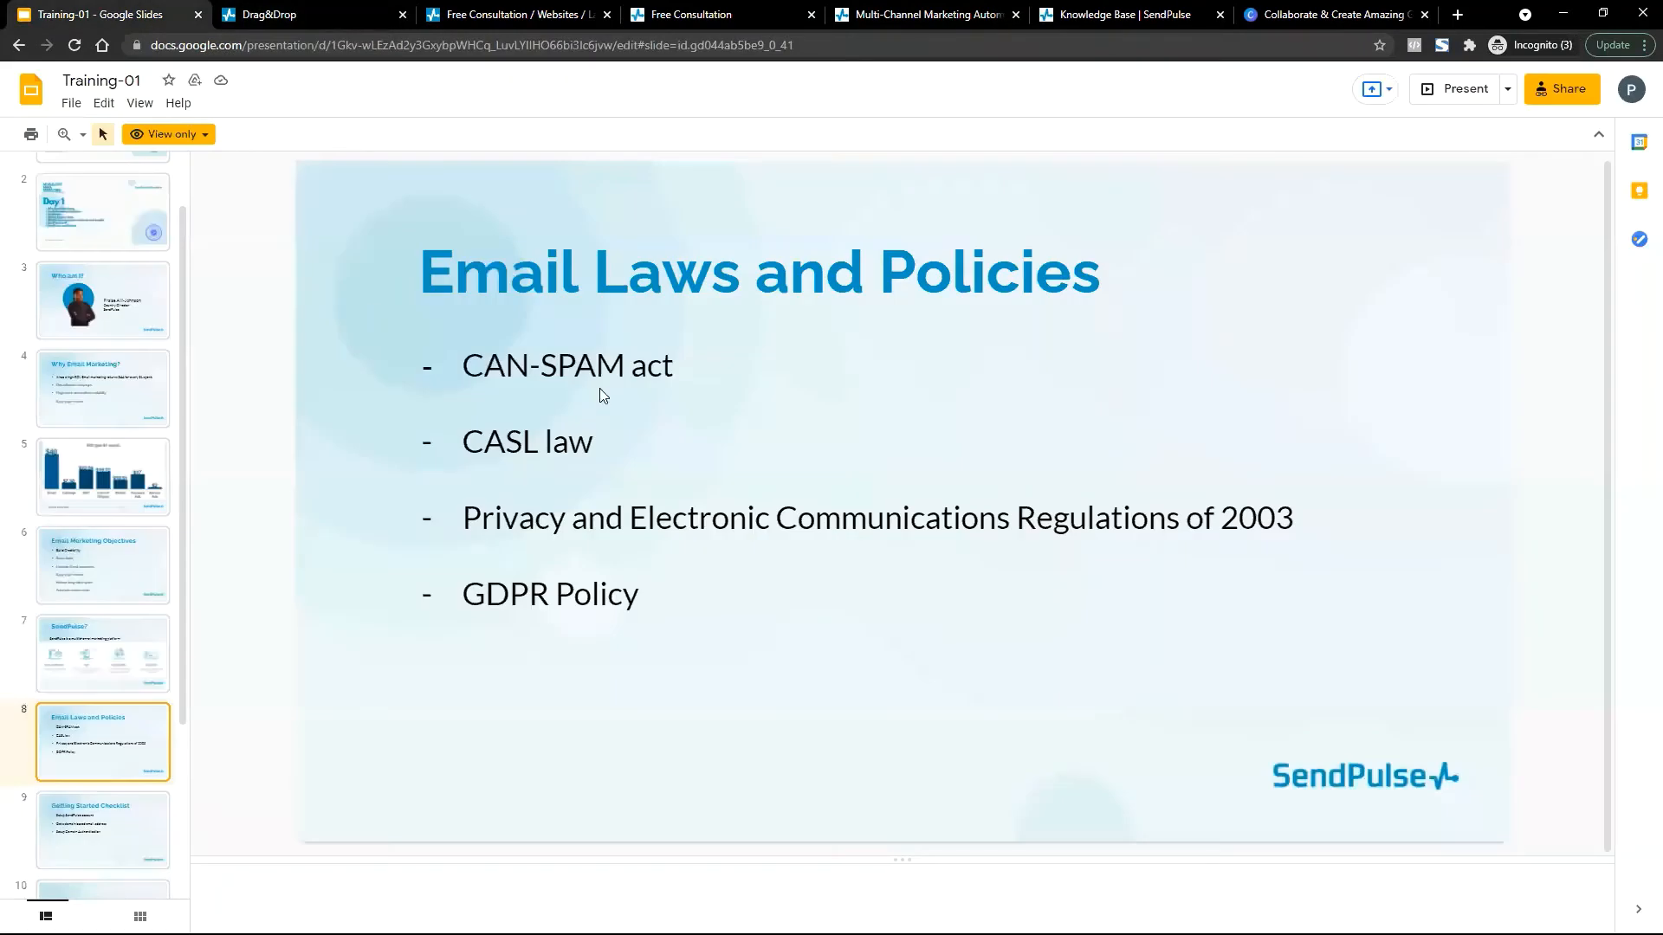
Highlight the 'Email Laws and Policies' title and the CASL law line on the slide.
{"action": "left_click_drag", "start_coordinate": [421, 253], "coordinate": [1306, 276]}
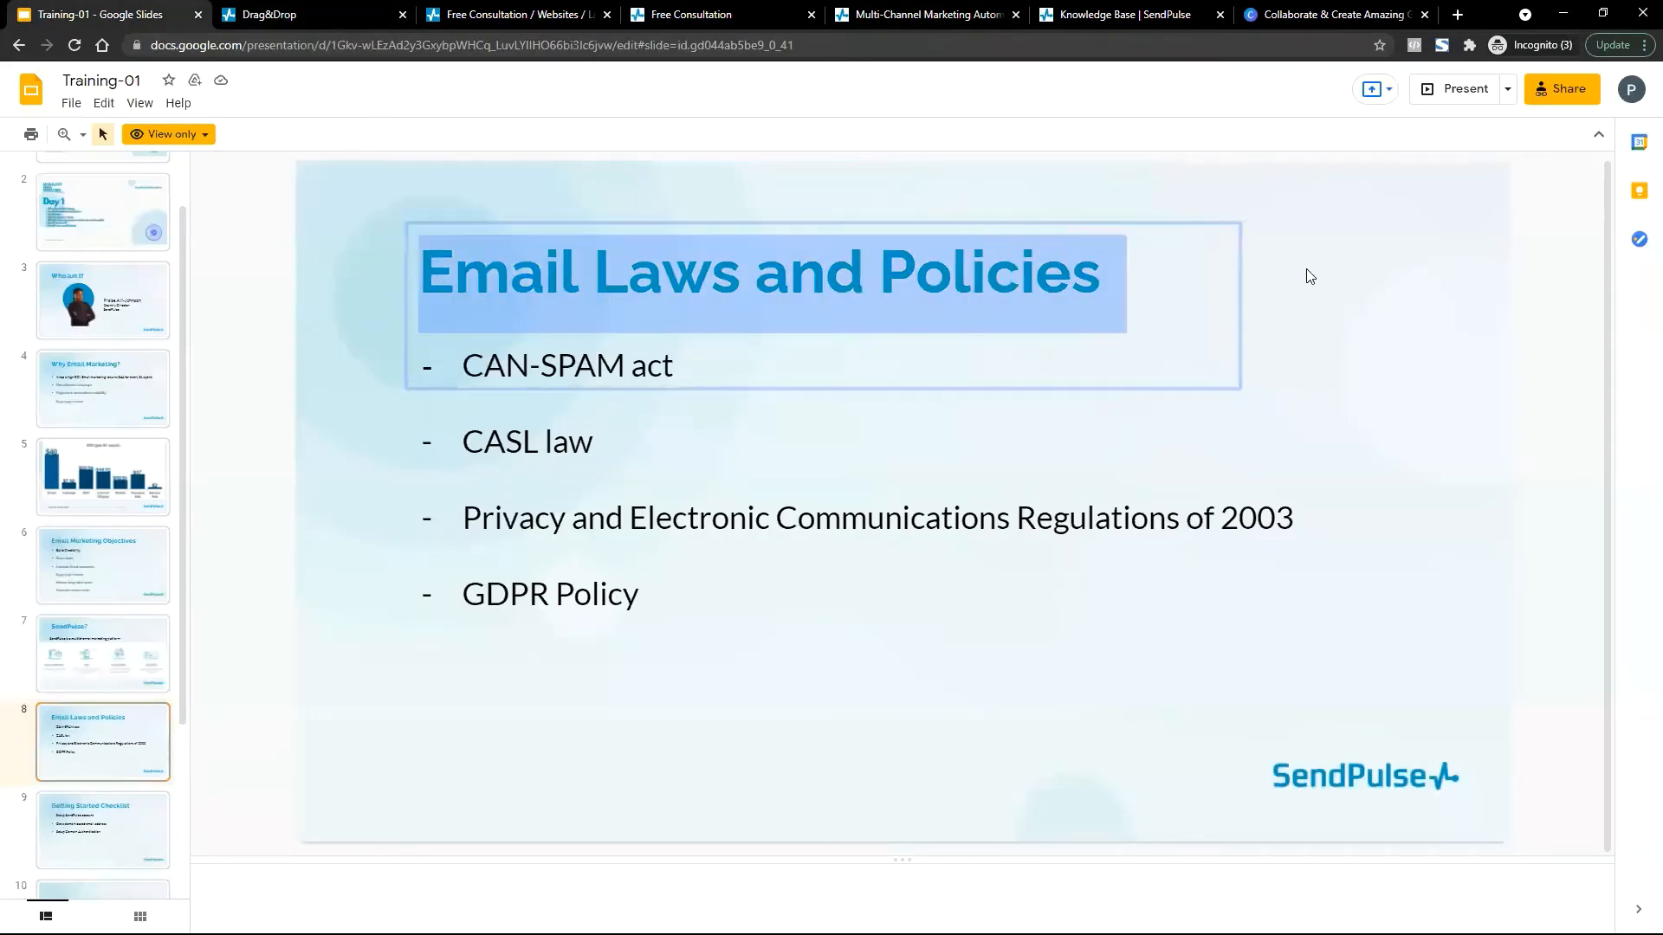
{"action": "double_click", "coordinate": [578, 379]}
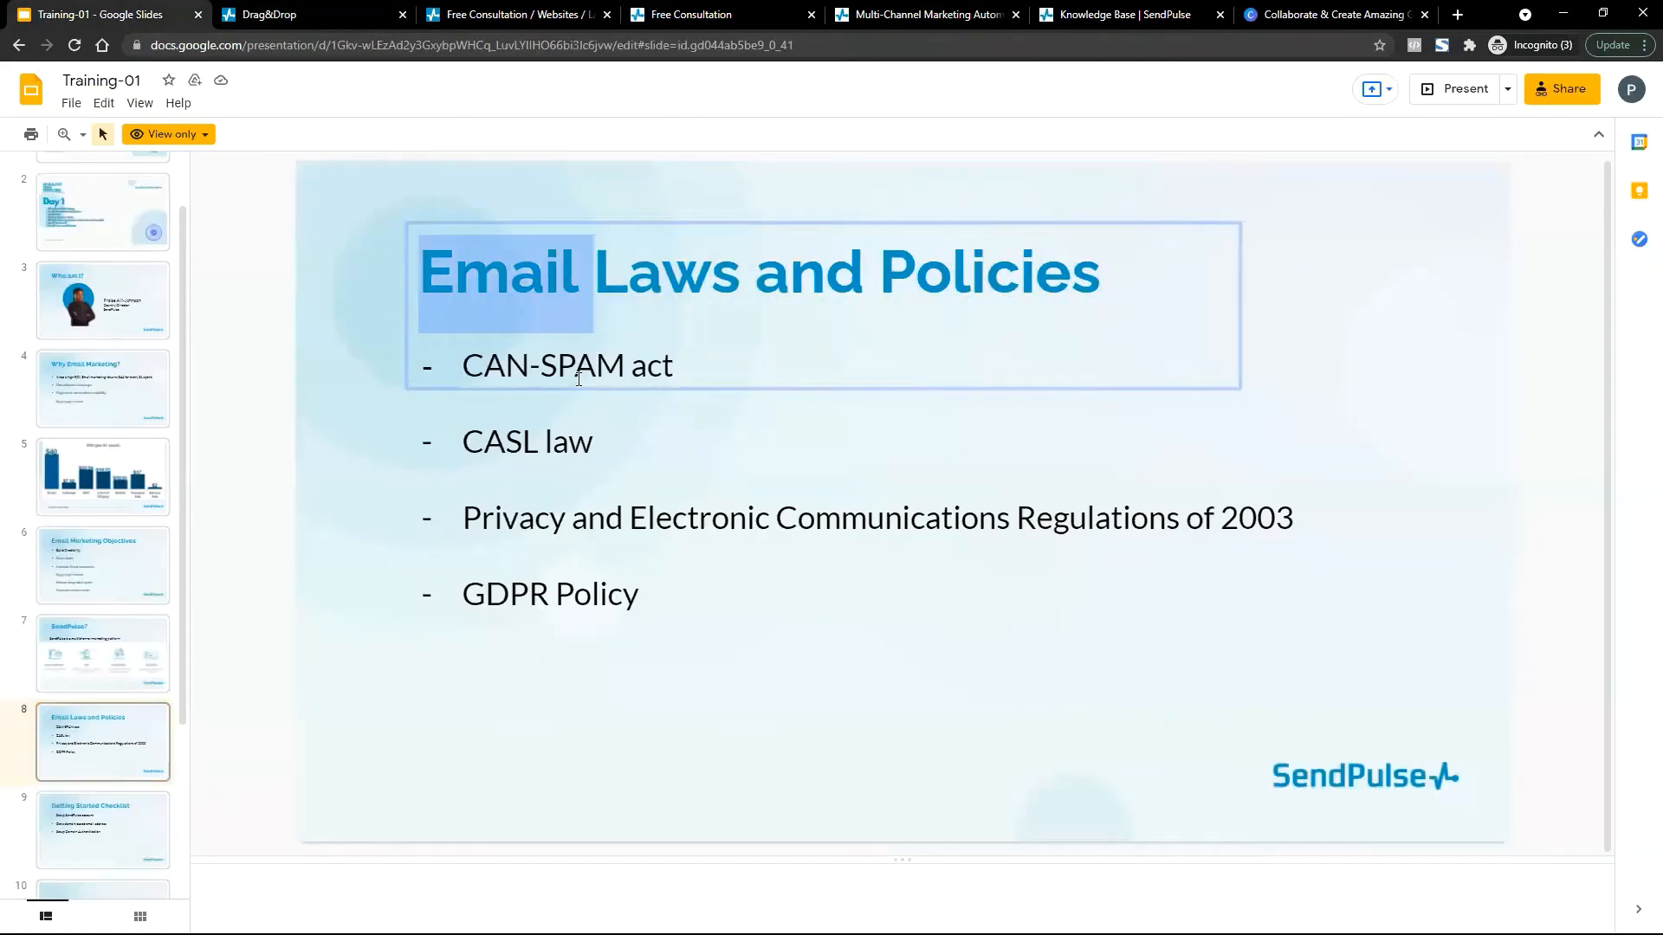
{"action": "triple_click", "coordinate": [540, 457]}
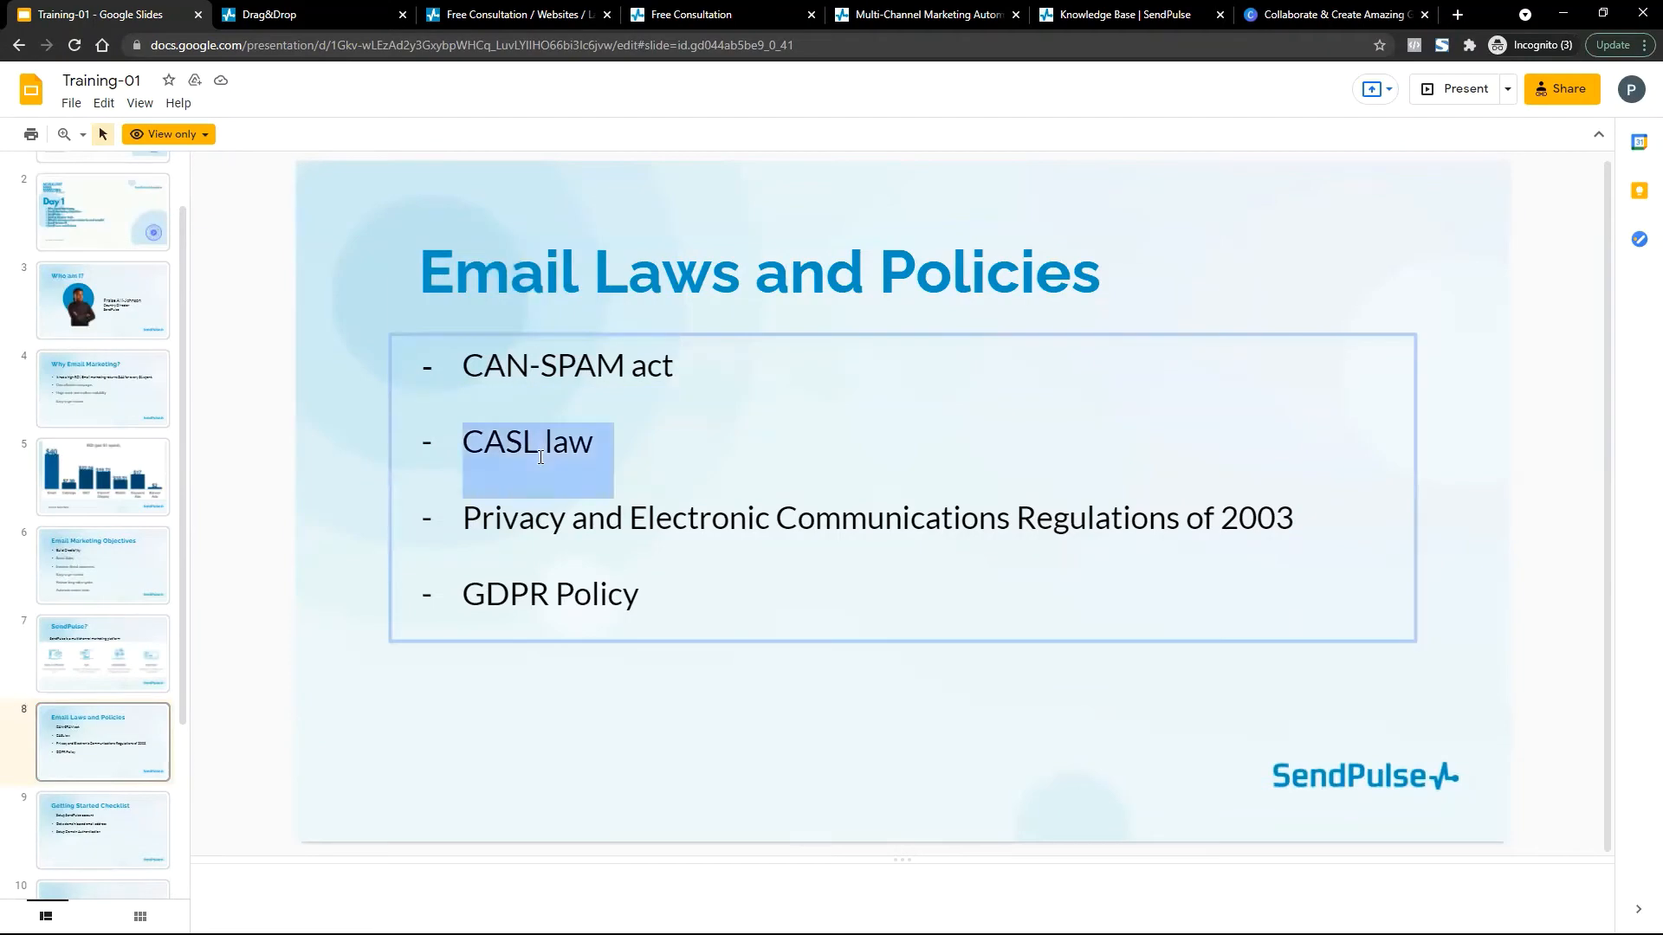
{"action": "left_click", "coordinate": [540, 457]}
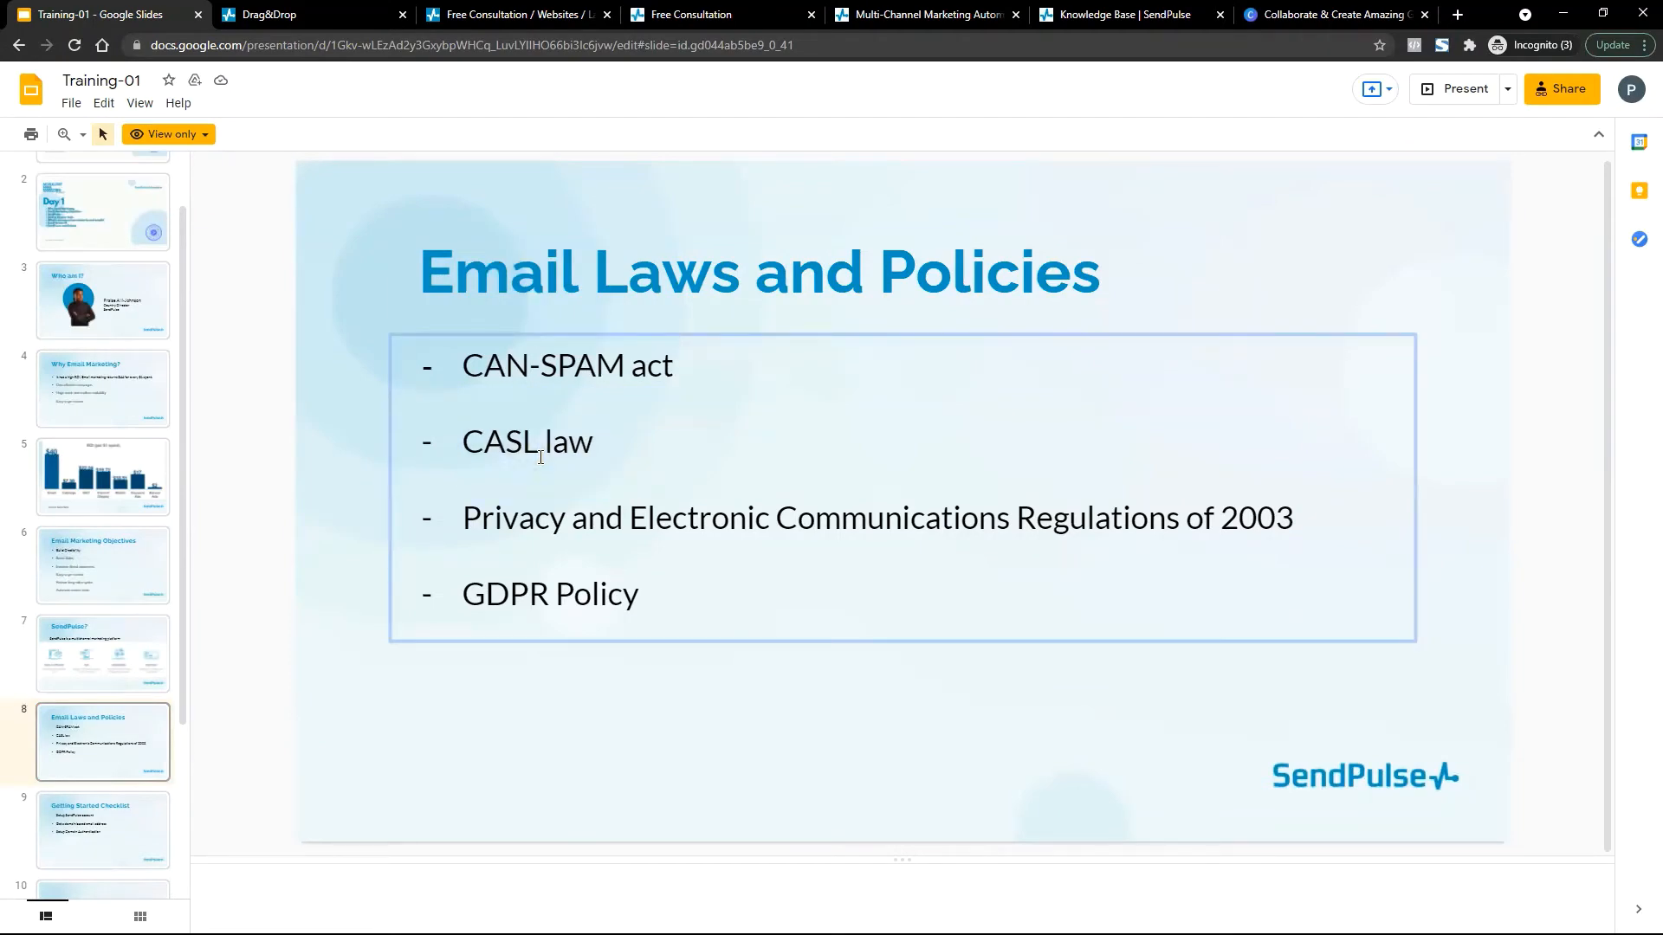
Pass through the Free Consultation tabs back to the new drag-and-drop email editor.
{"action": "left_click", "coordinate": [690, 11]}
{"action": "left_click", "coordinate": [559, 10]}
{"action": "left_click", "coordinate": [318, 10]}
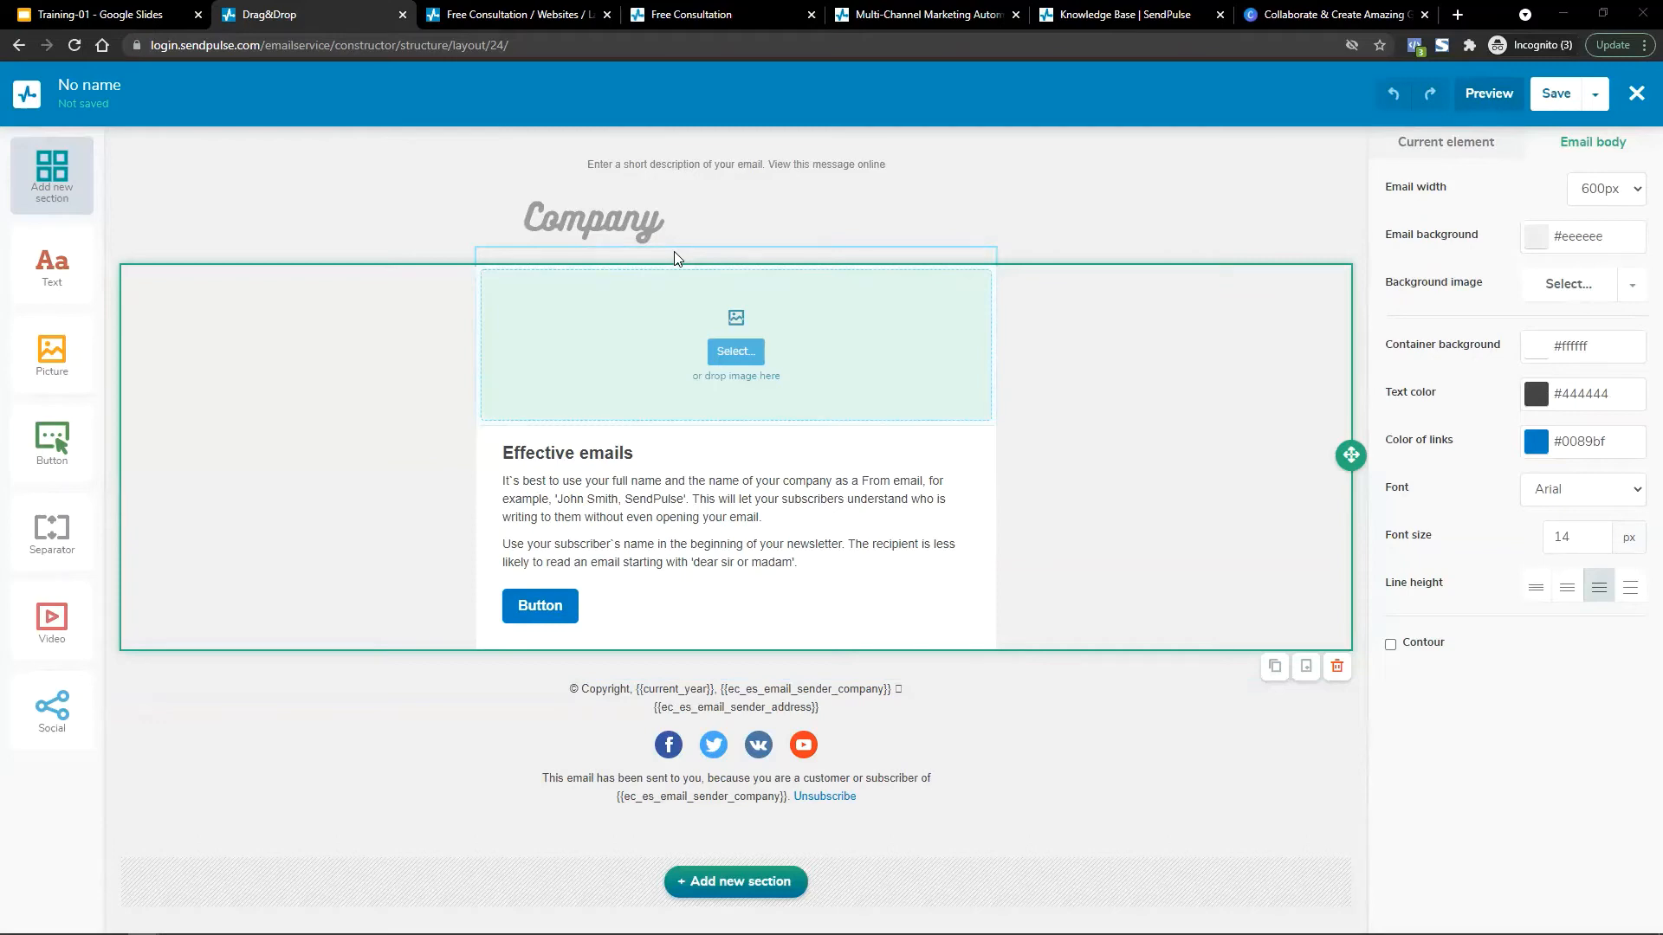
Inspect the template's footer, copyright, social icons, logo and description blocks, then return to Canva.
{"action": "left_click", "coordinate": [587, 801]}
{"action": "left_click", "coordinate": [574, 692]}
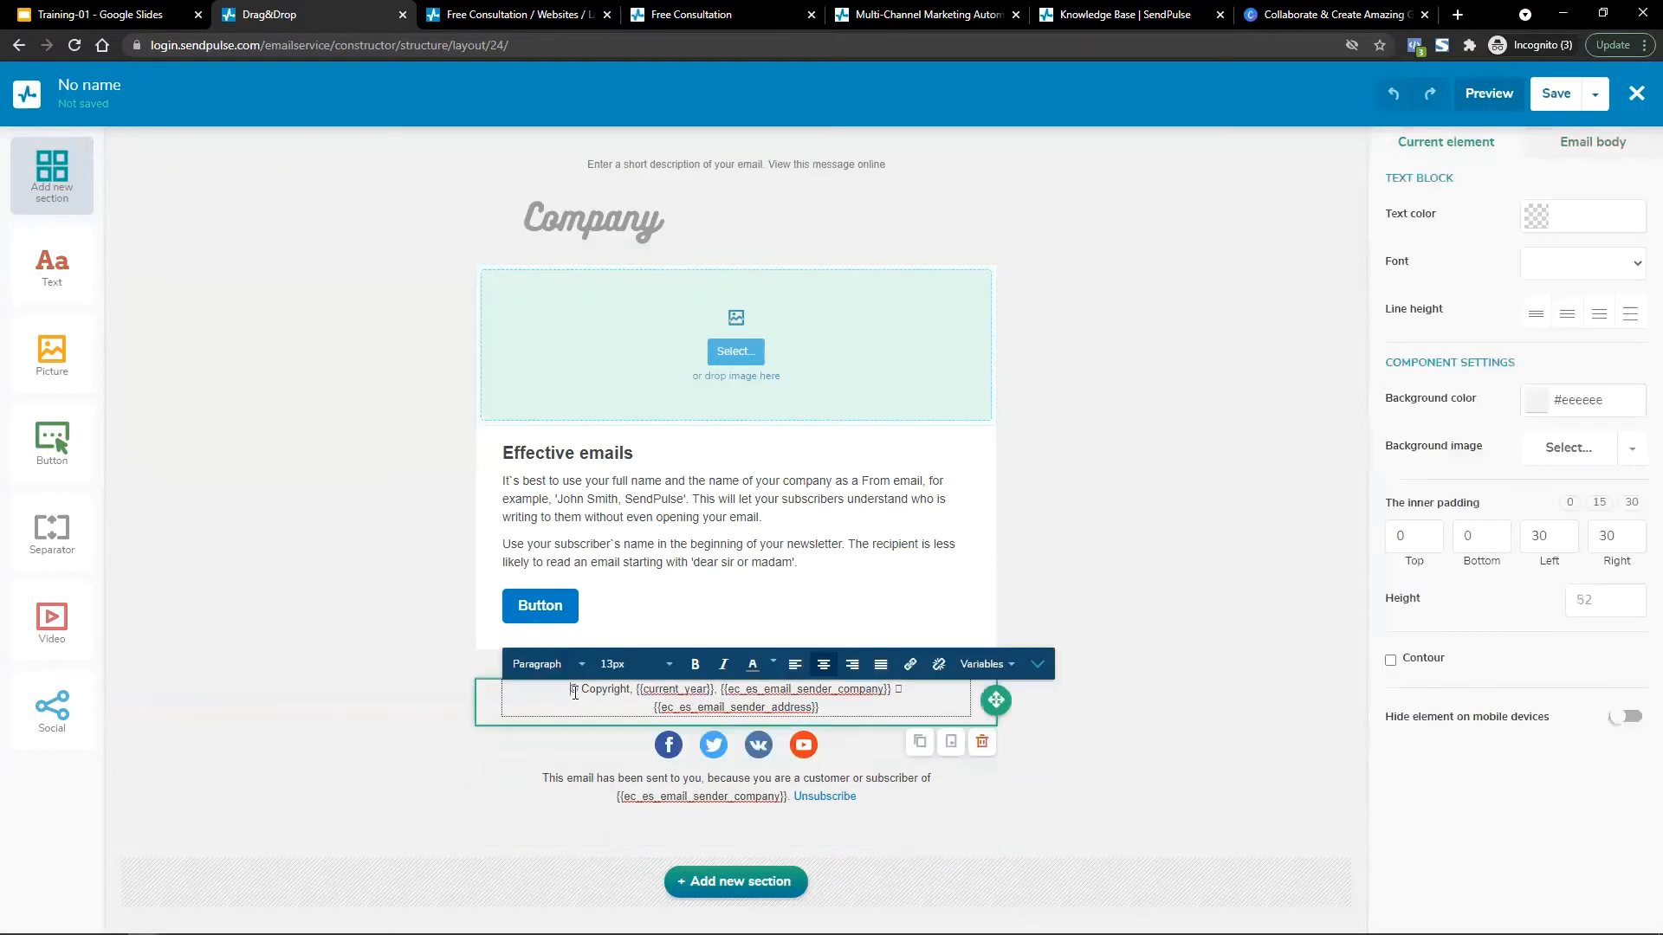
{"action": "left_click", "coordinate": [589, 753]}
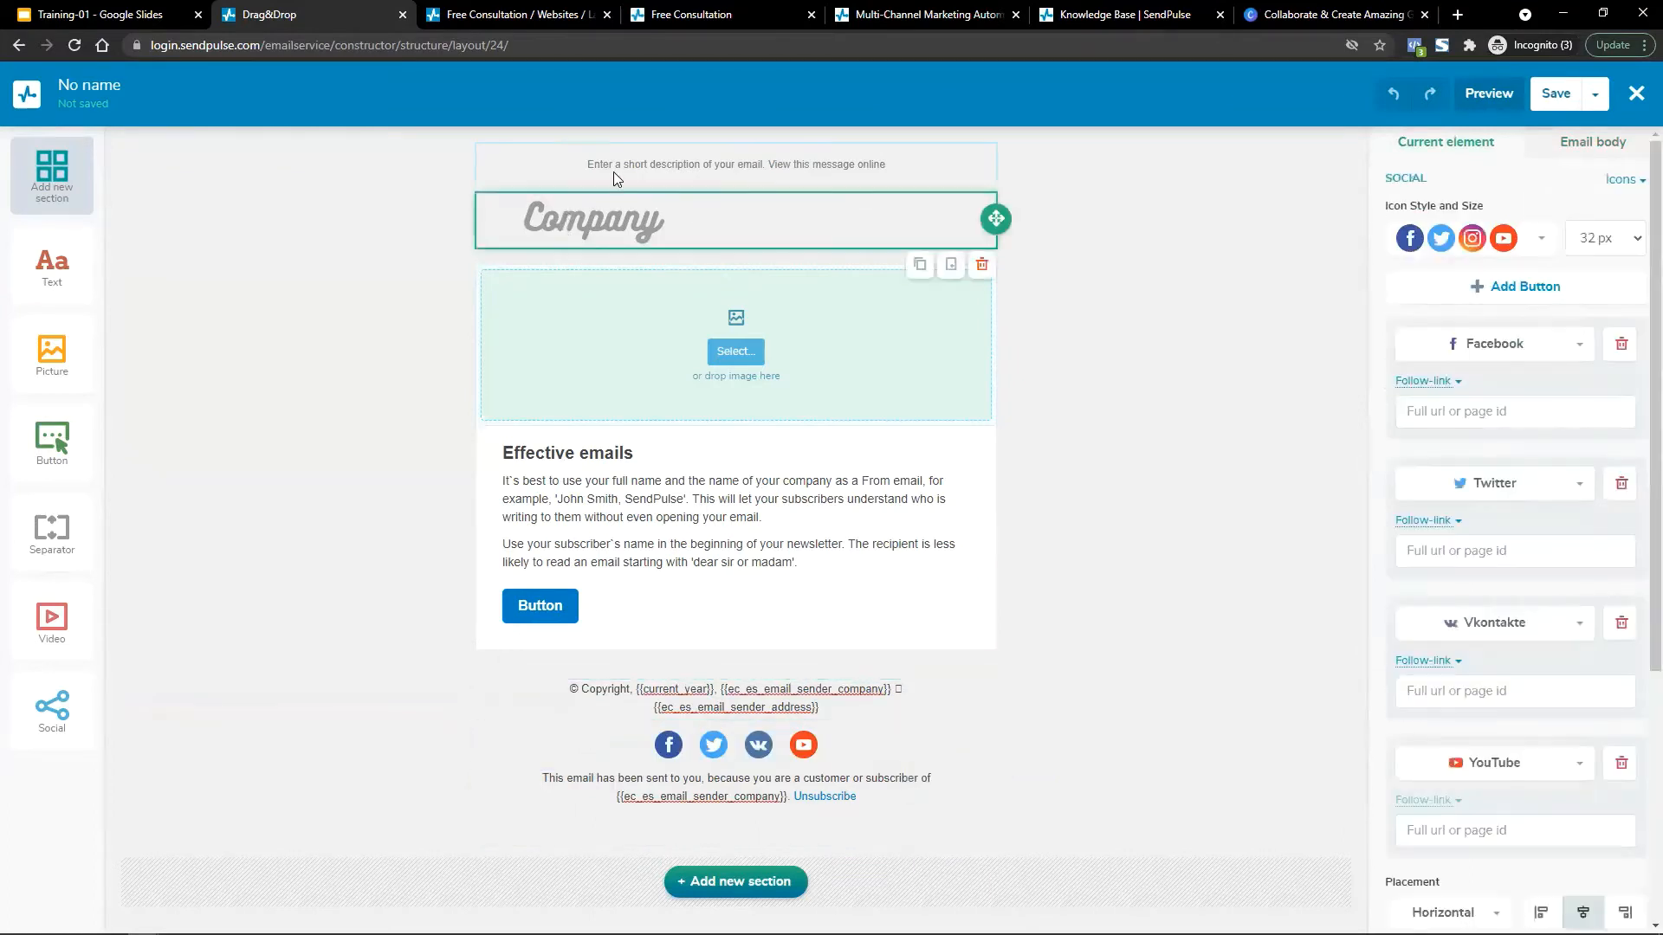
{"action": "left_click", "coordinate": [567, 223]}
{"action": "left_click", "coordinate": [546, 173]}
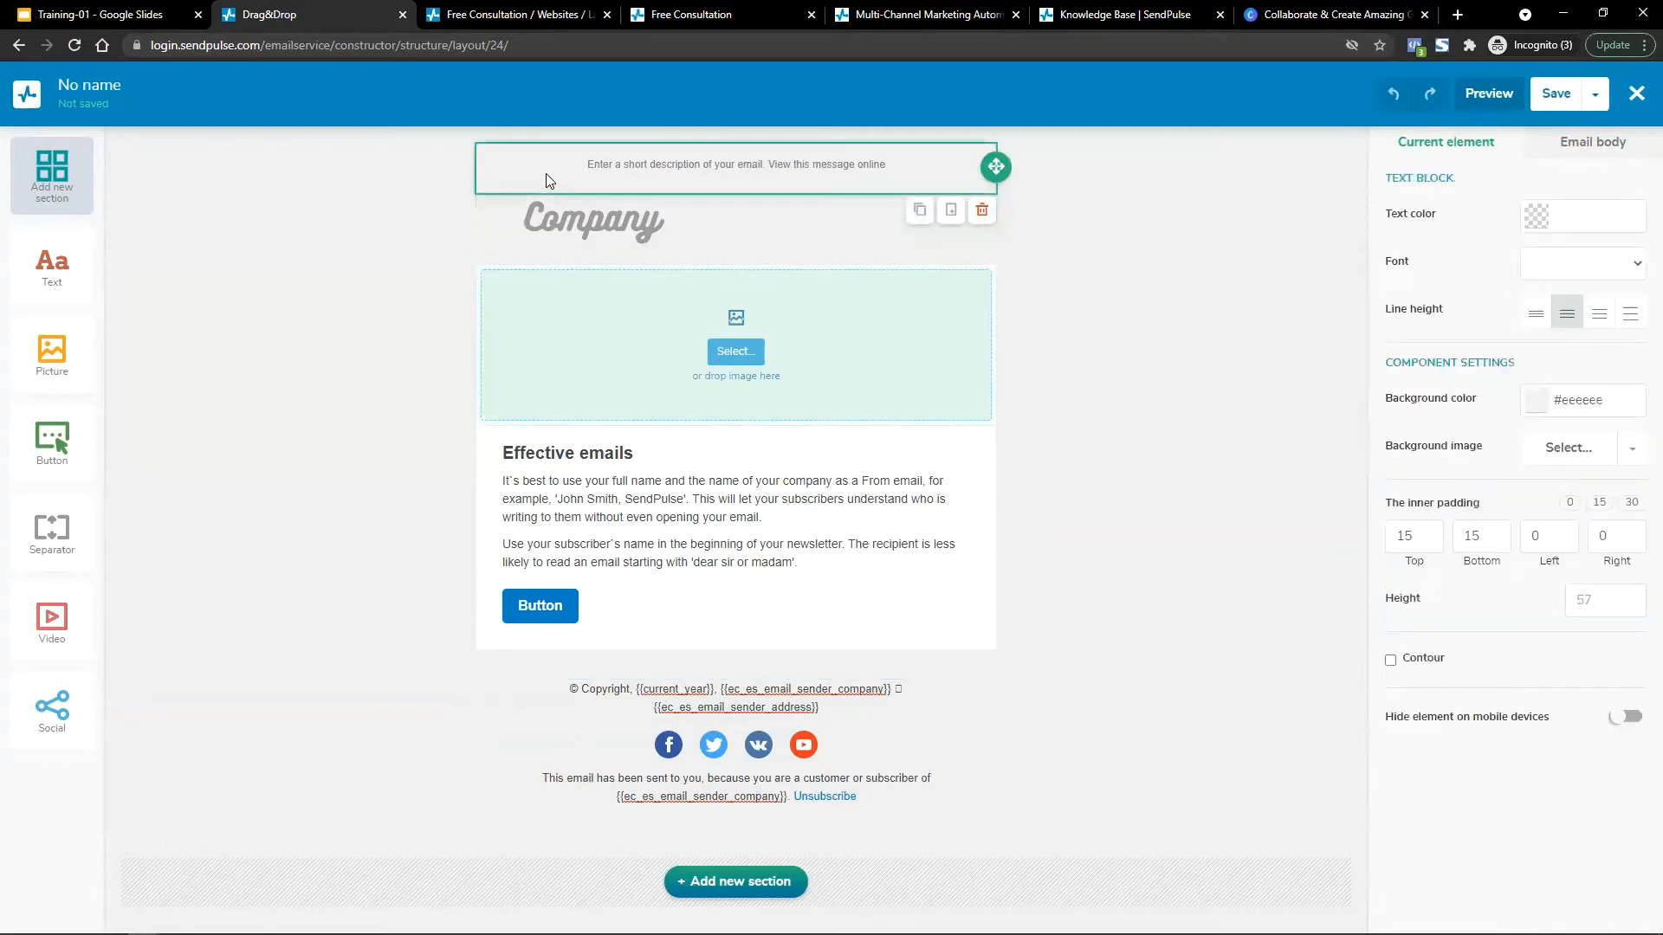
{"action": "left_click", "coordinate": [916, 783]}
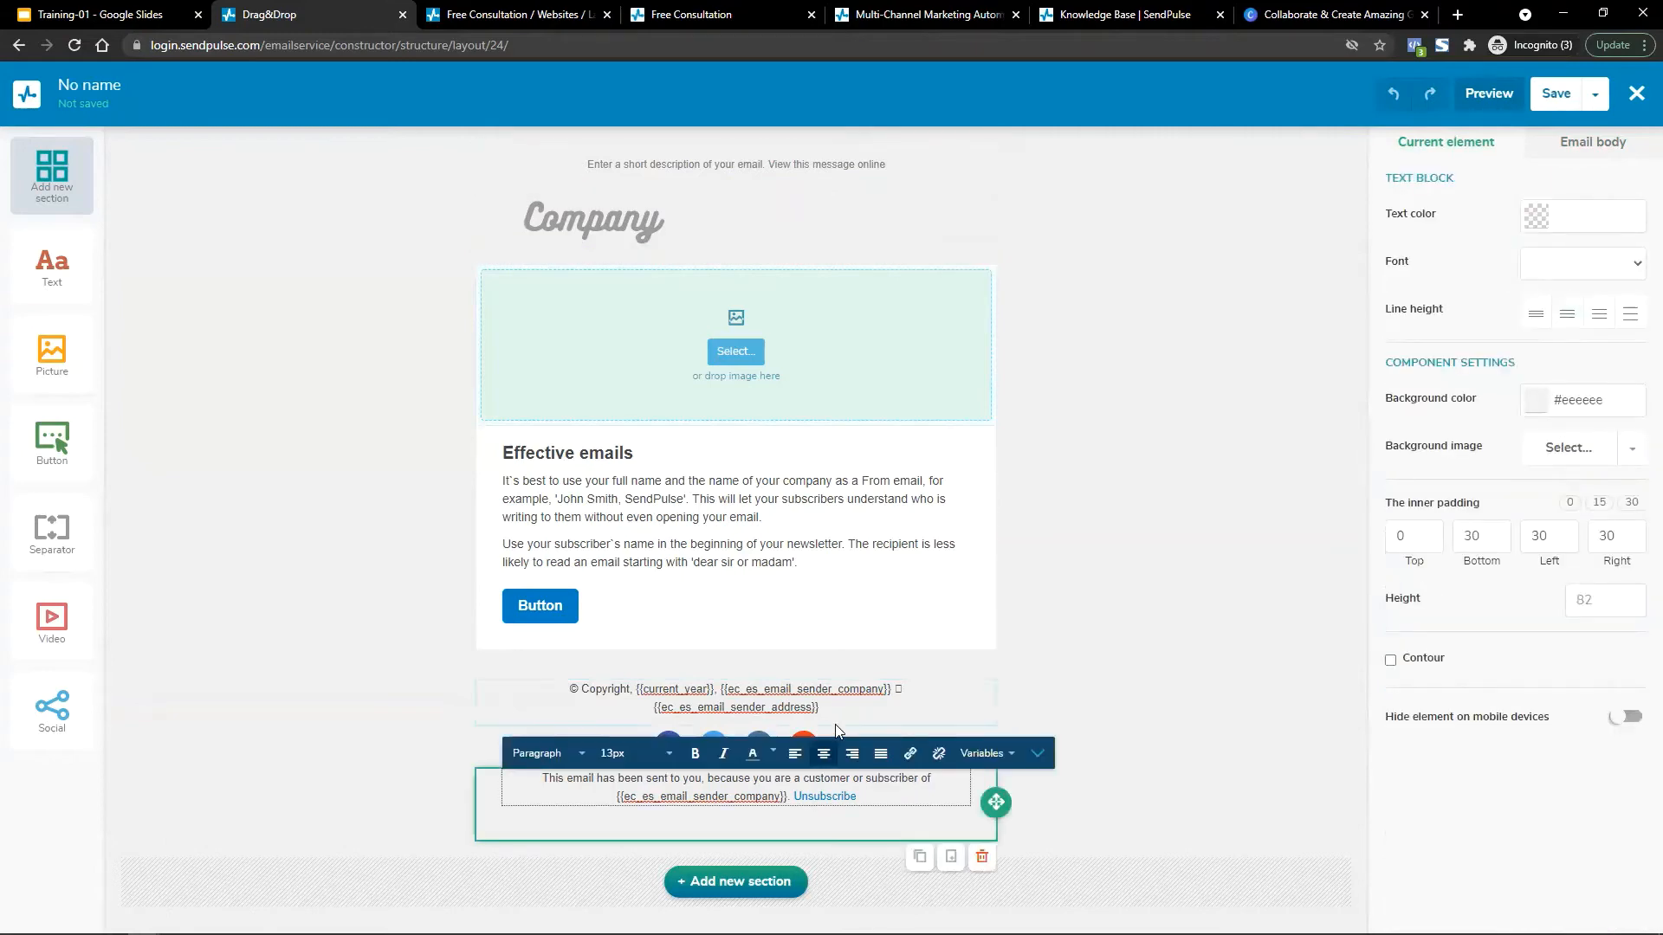
{"action": "left_click", "coordinate": [1329, 14]}
Search DuckDuckGo for 'can spam act' and open the 'CAN-SPAM Act of 2003' Wikipedia result.
{"action": "left_click", "coordinate": [883, 46]}
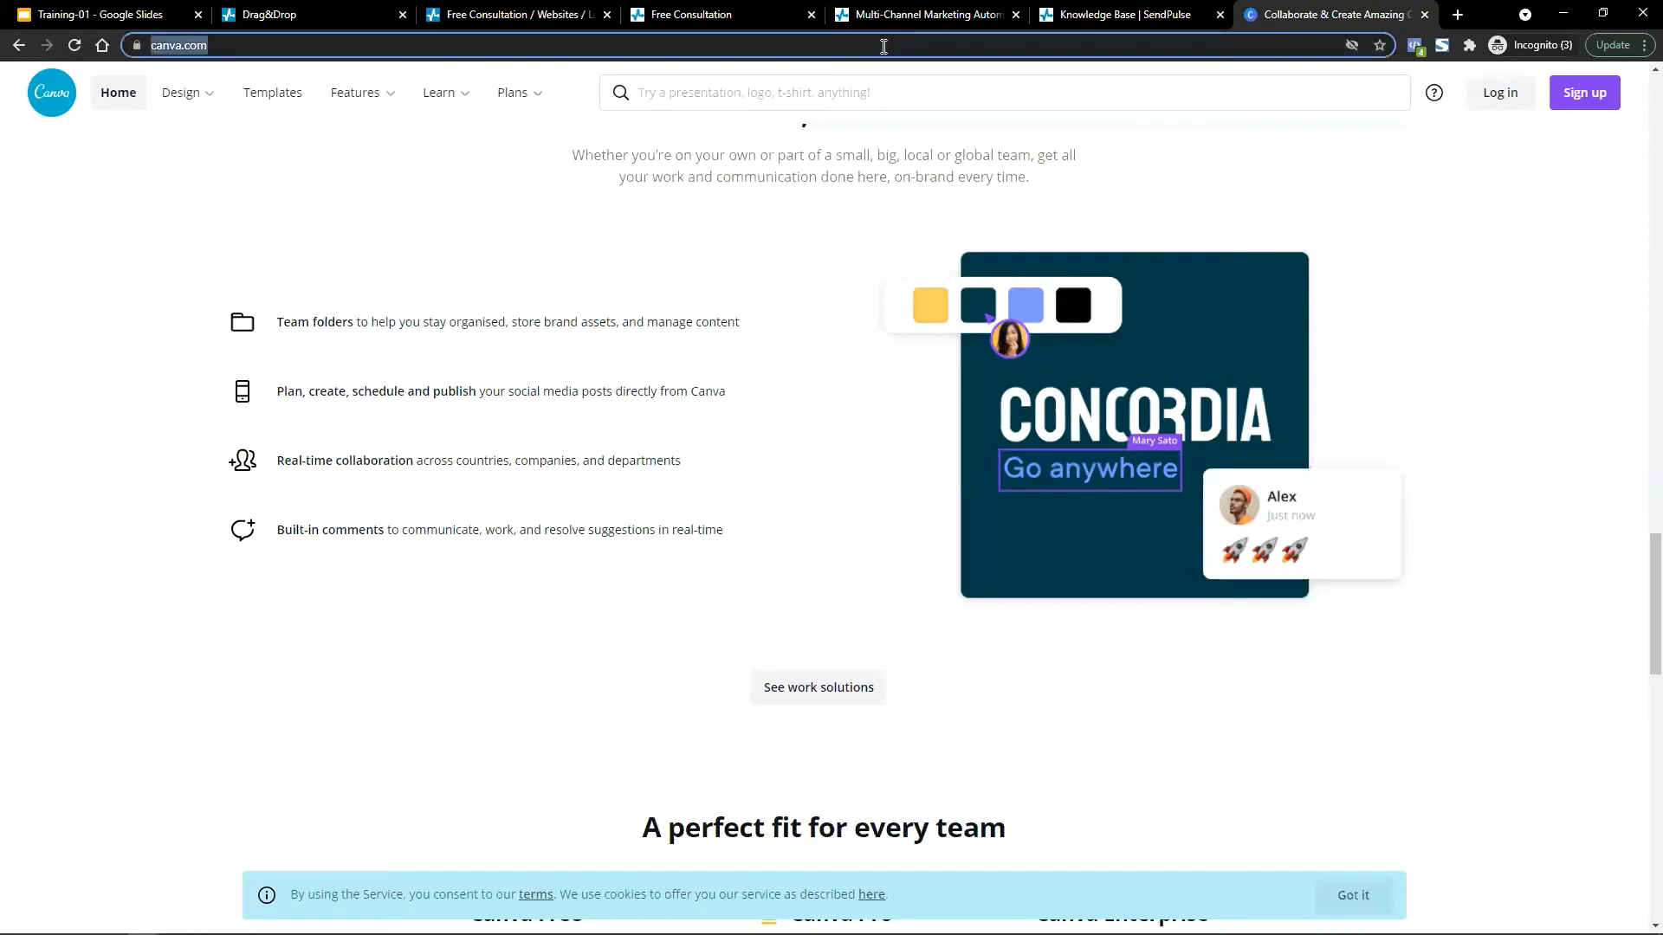
{"action": "type", "text": "can"}
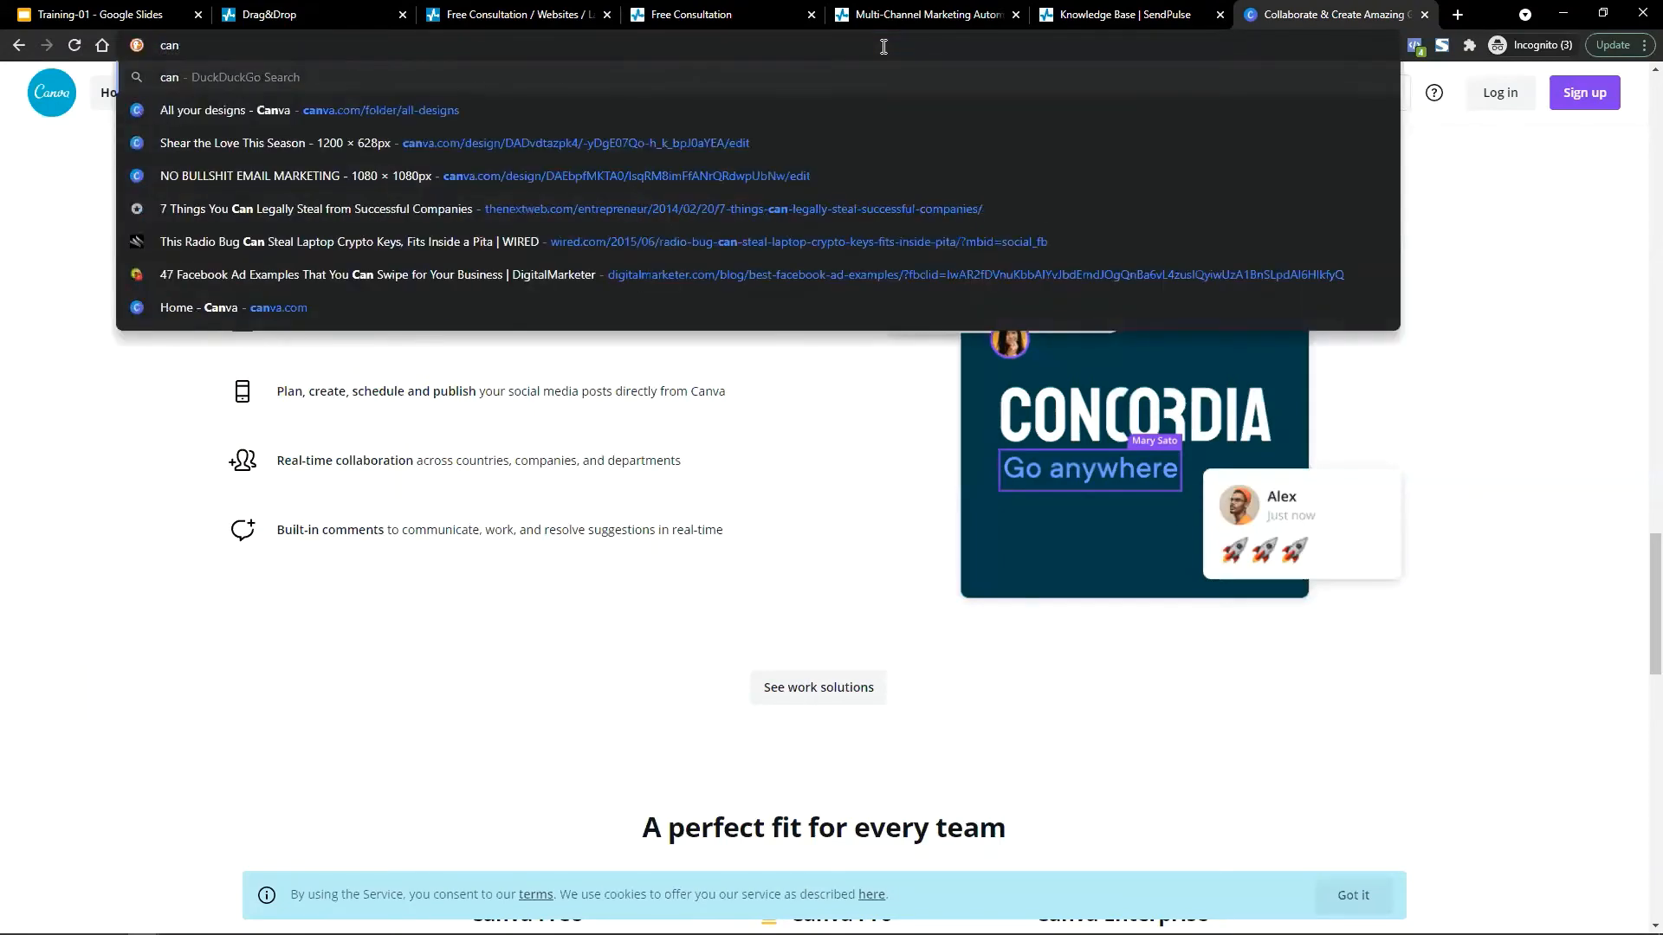
{"action": "type", "text": " spam act"}
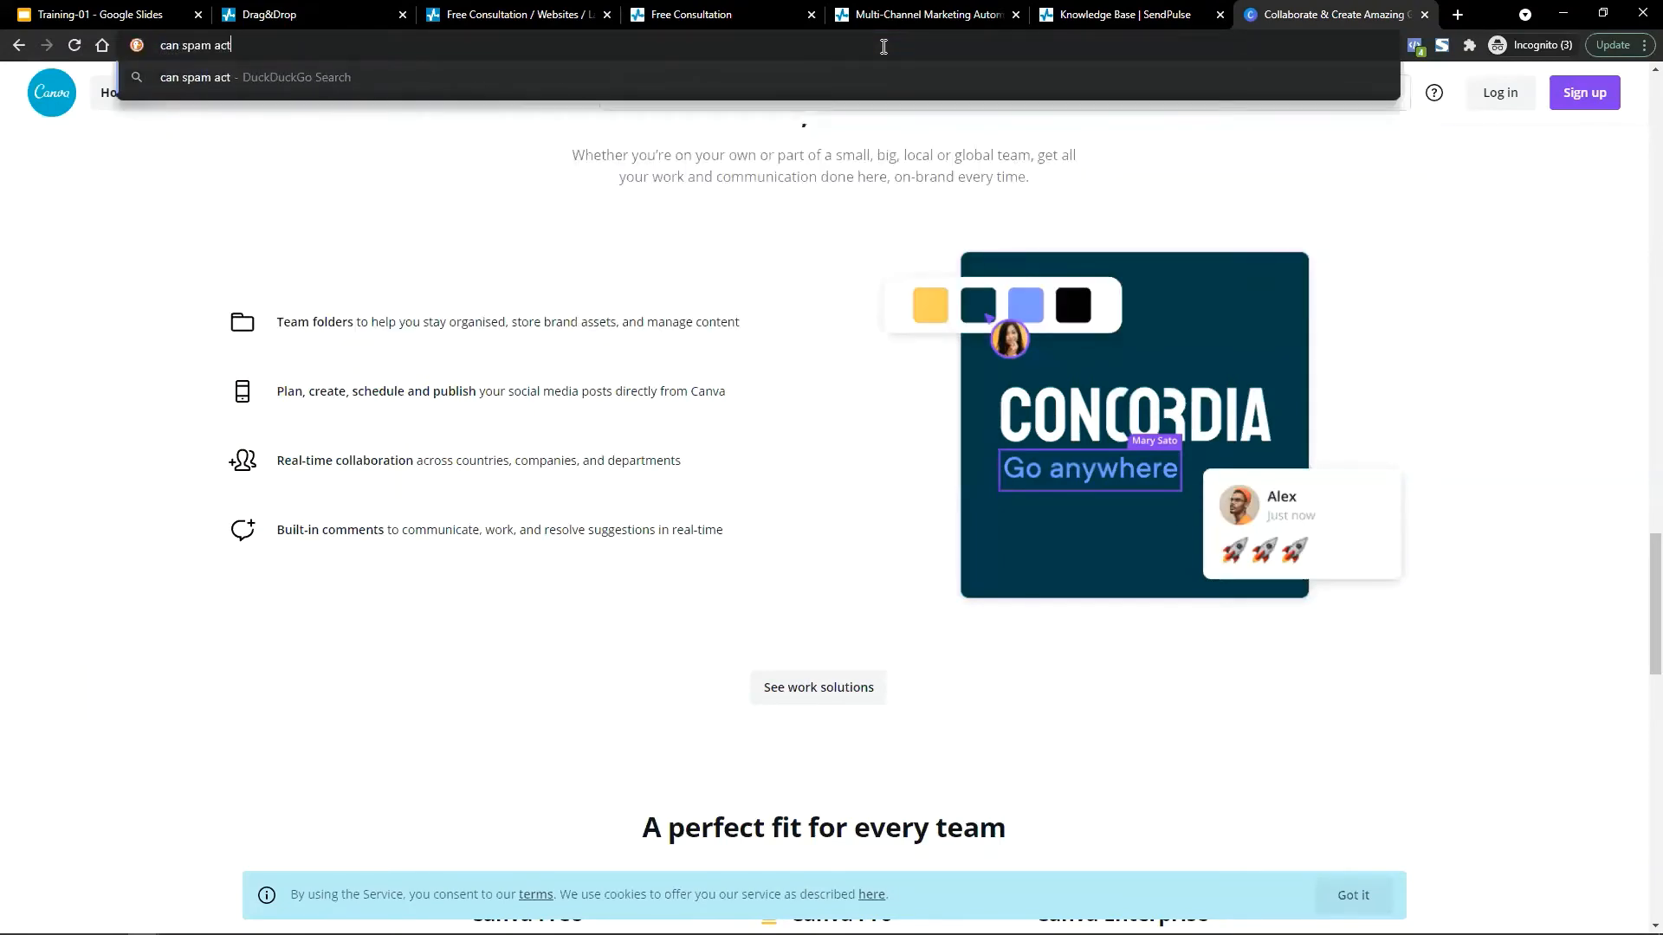
{"action": "key", "text": "Return"}
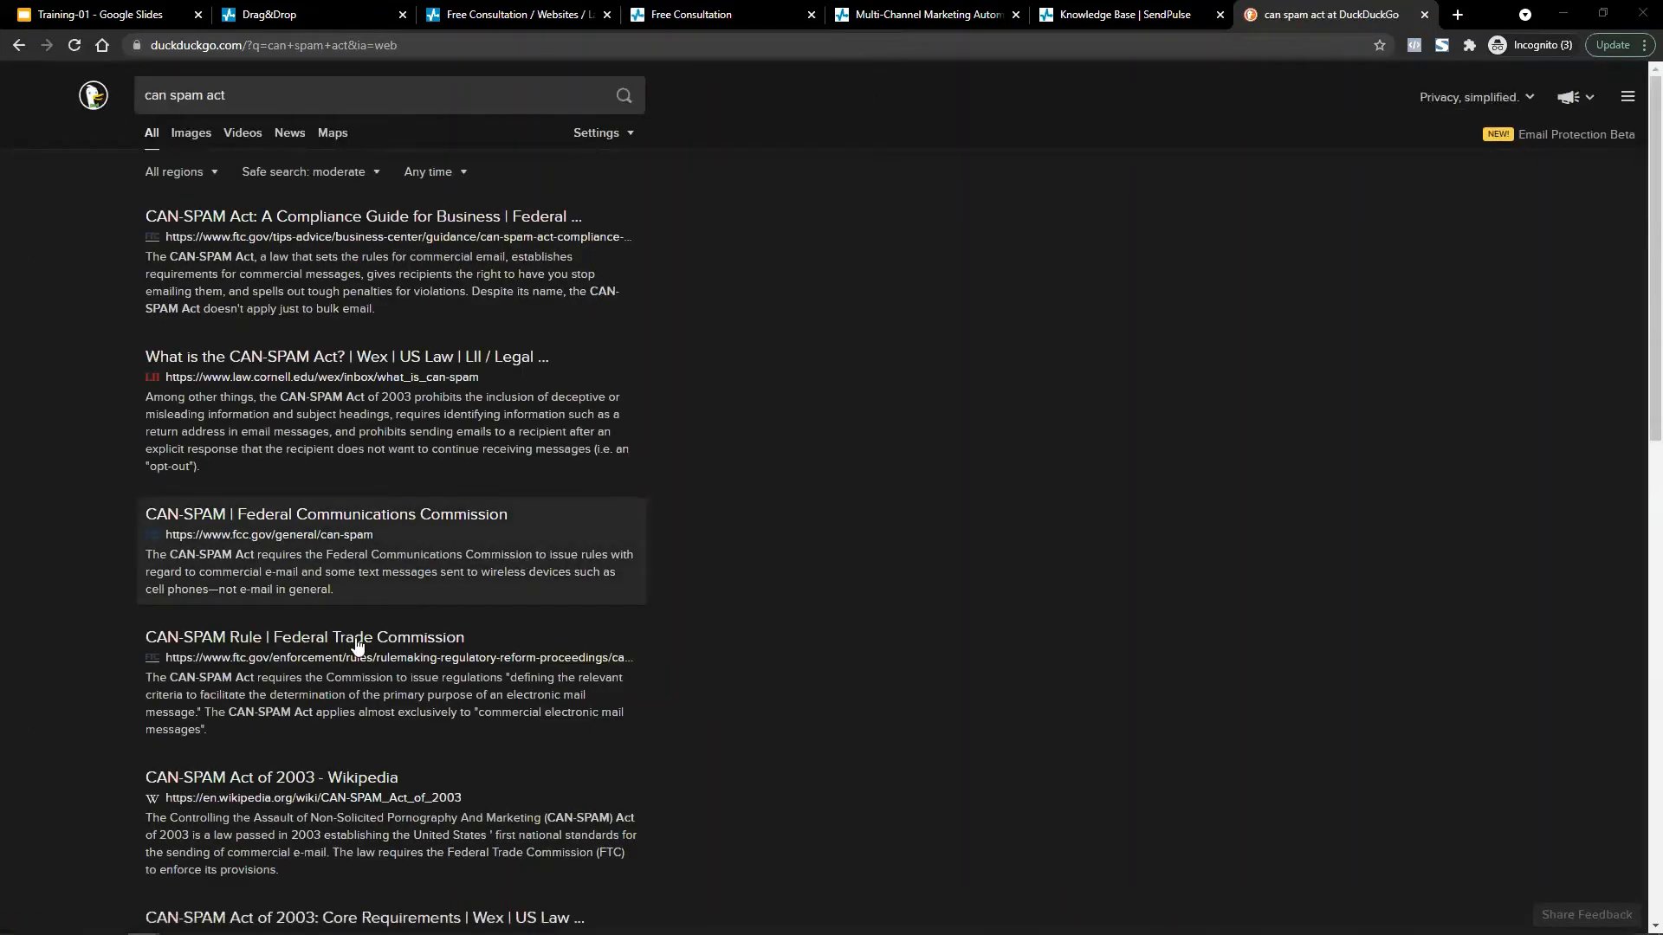
{"action": "left_click", "coordinate": [208, 781]}
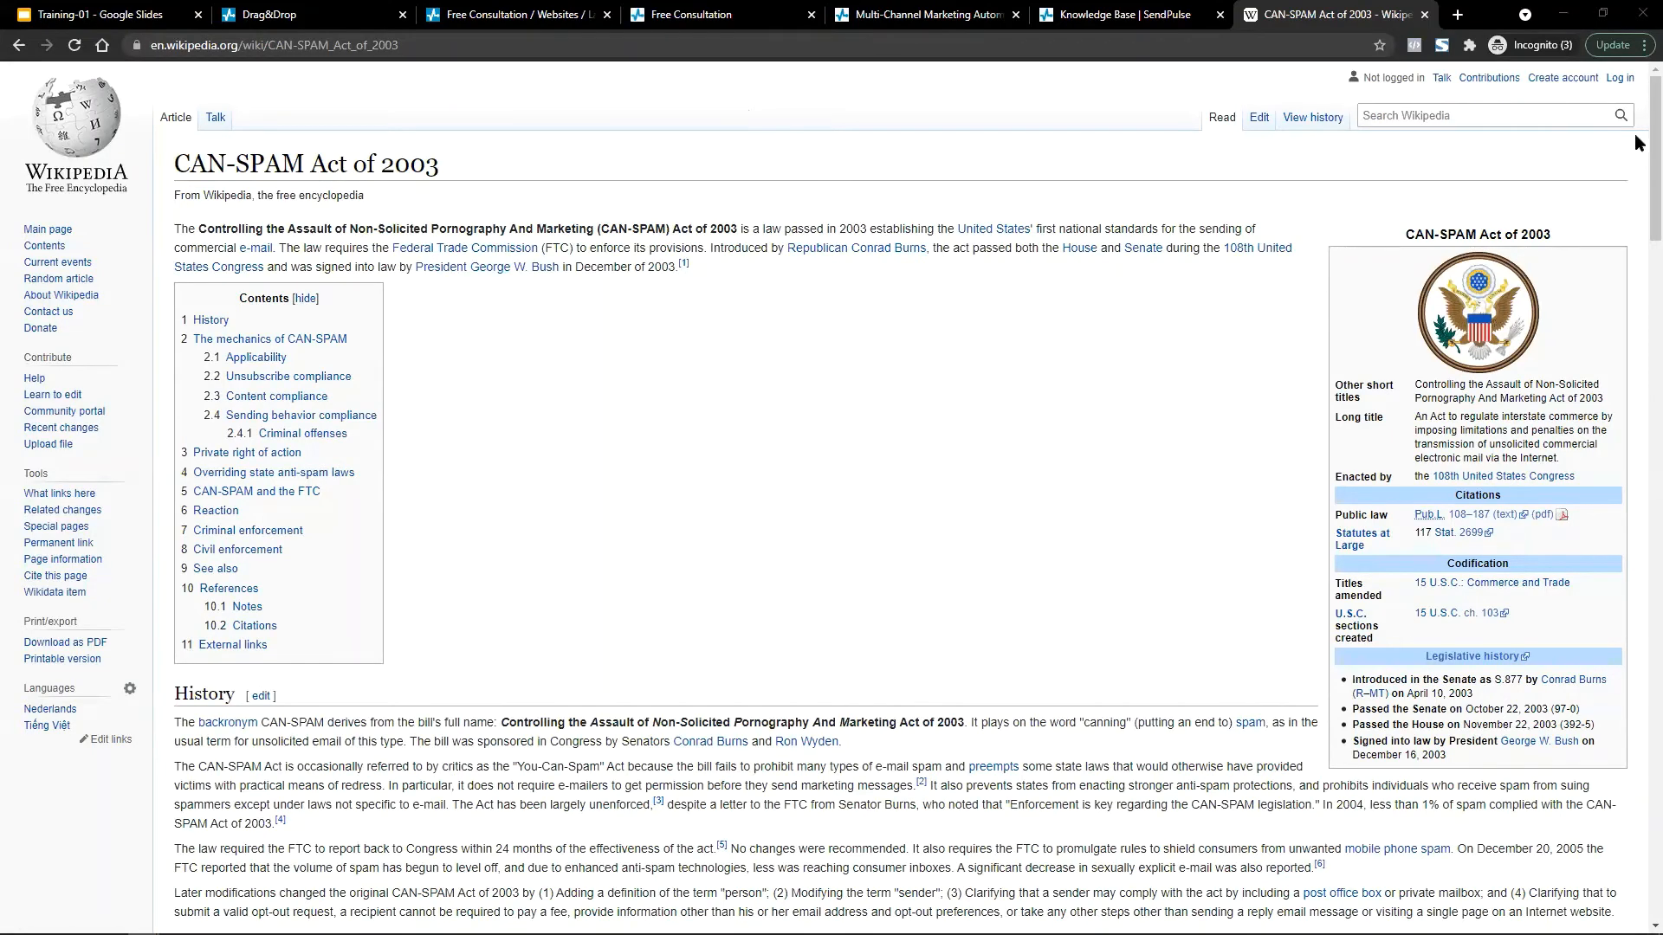
Scroll to the article's 'Sending behavior compliance' section and highlight its rules while reading.
{"action": "left_click_drag", "start_coordinate": [1636, 126], "coordinate": [1636, 271]}
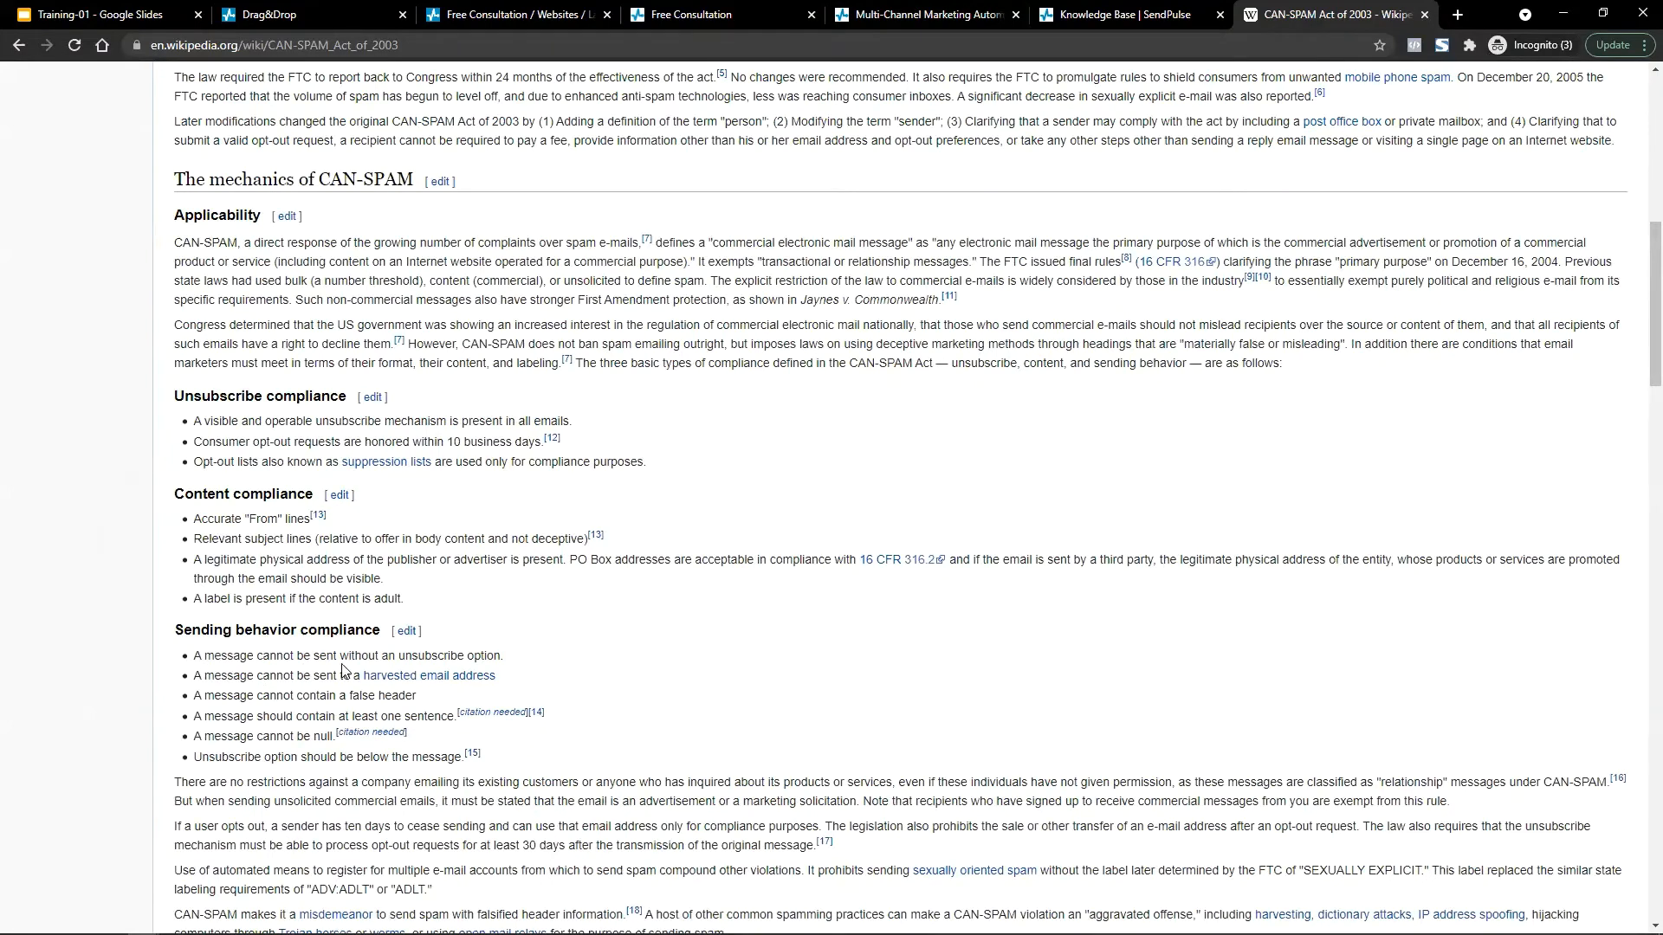
{"action": "left_click_drag", "start_coordinate": [511, 660], "coordinate": [194, 661]}
{"action": "left_click", "coordinate": [199, 667]}
{"action": "left_click_drag", "start_coordinate": [416, 697], "coordinate": [345, 697]}
{"action": "left_click", "coordinate": [345, 695]}
{"action": "left_click_drag", "start_coordinate": [195, 766], "coordinate": [528, 764]}
{"action": "left_click", "coordinate": [258, 630]}
{"action": "left_click_drag", "start_coordinate": [196, 651], "coordinate": [615, 651]}
Back in the SendPulse editor, select parts of the footer notice, including the Unsubscribe link.
{"action": "left_click", "coordinate": [286, 15]}
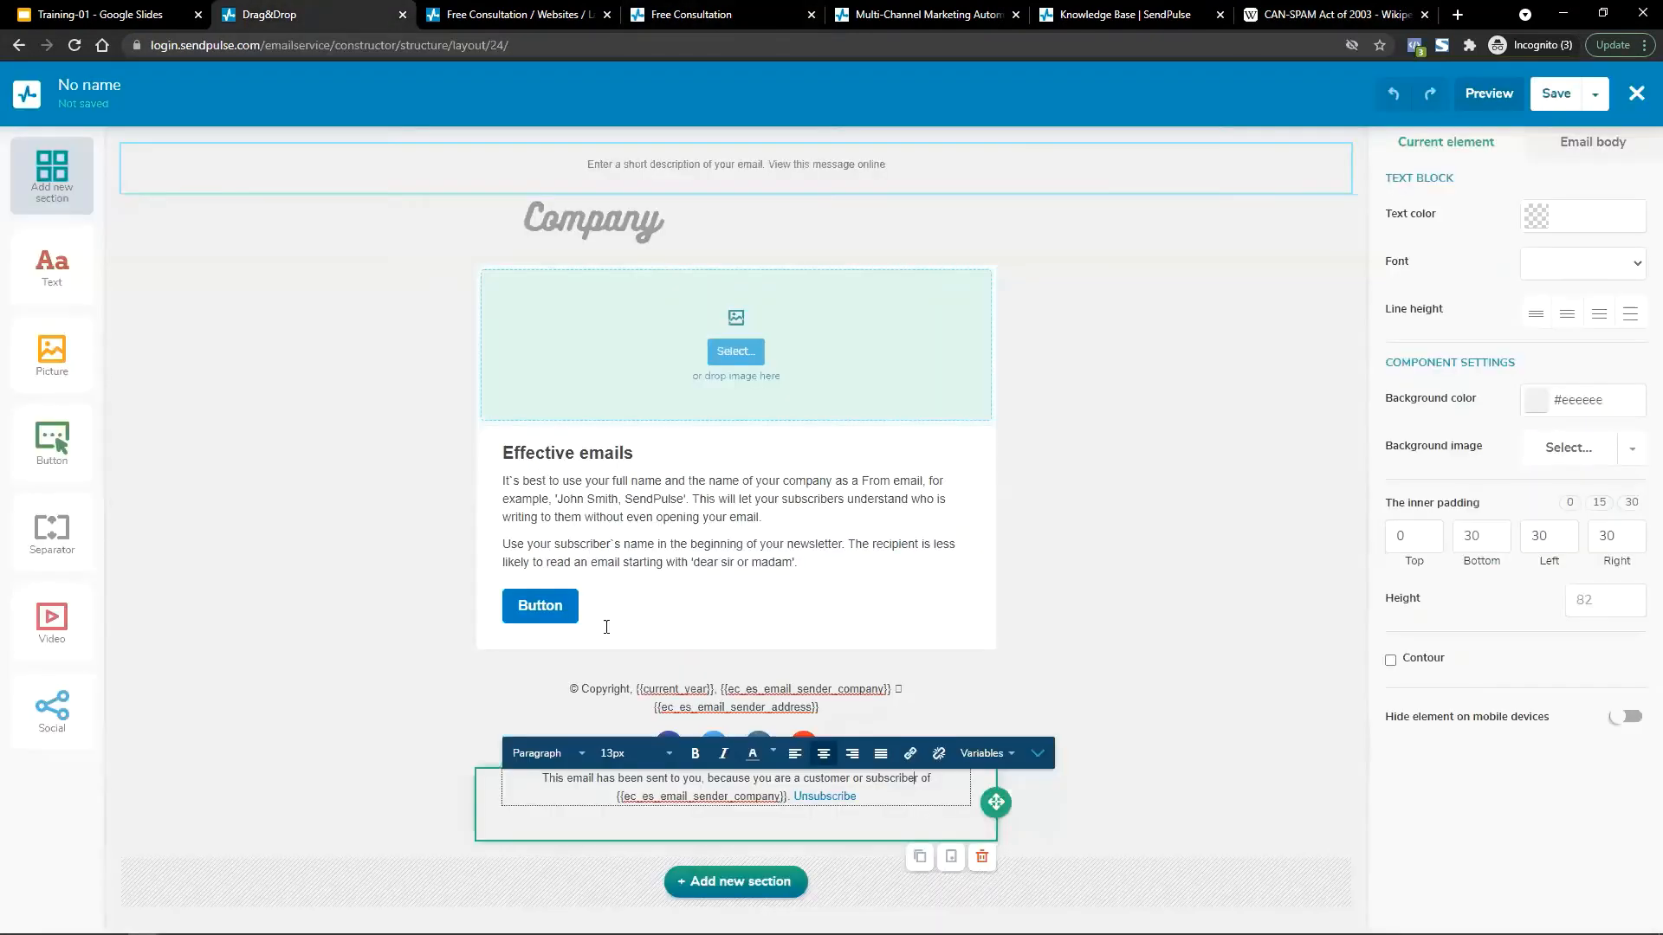
{"action": "left_click", "coordinate": [850, 795]}
{"action": "left_click_drag", "start_coordinate": [851, 795], "coordinate": [794, 795]}
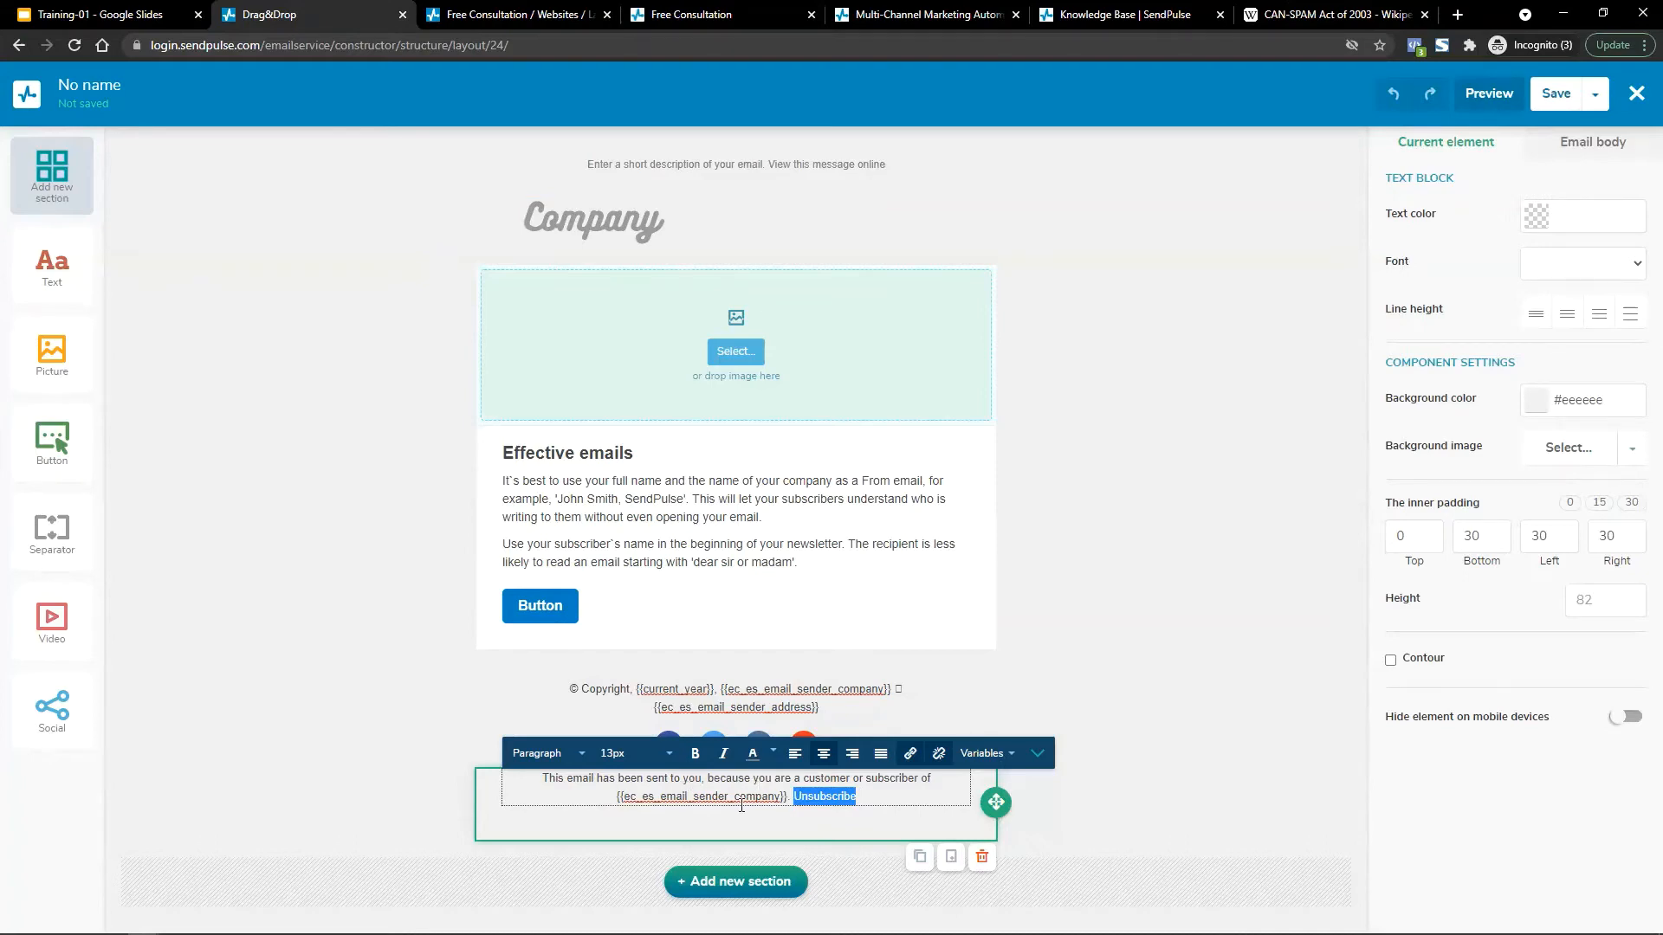
{"action": "left_click", "coordinate": [713, 812]}
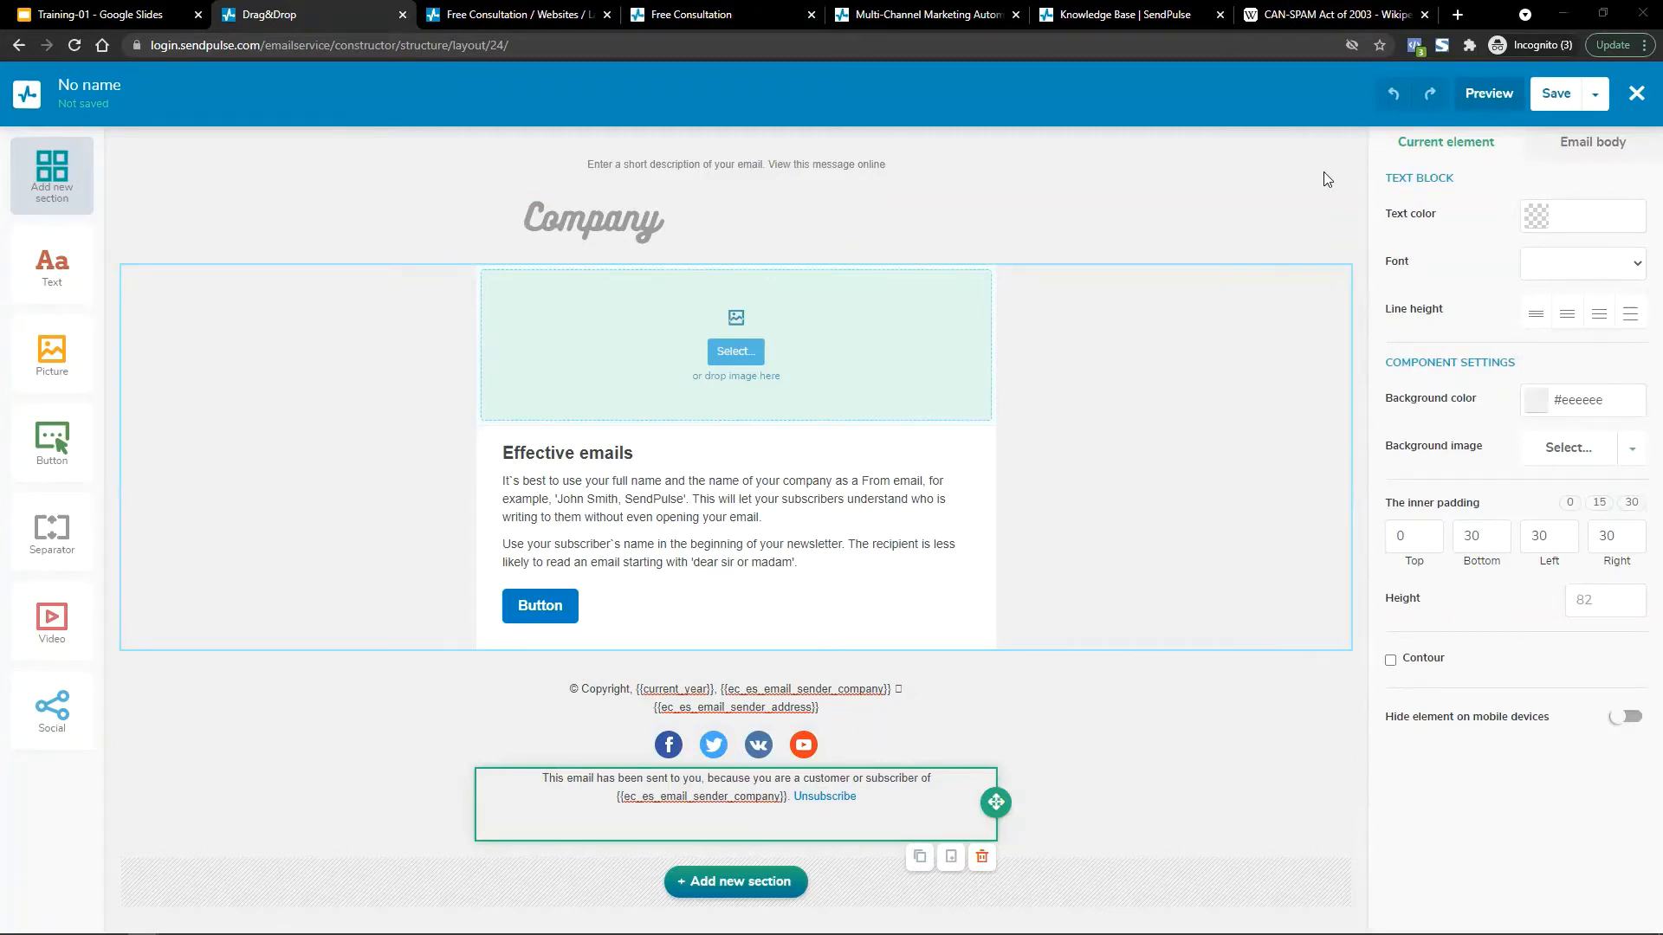
{"action": "double_click", "coordinate": [722, 798]}
{"action": "left_click", "coordinate": [722, 798]}
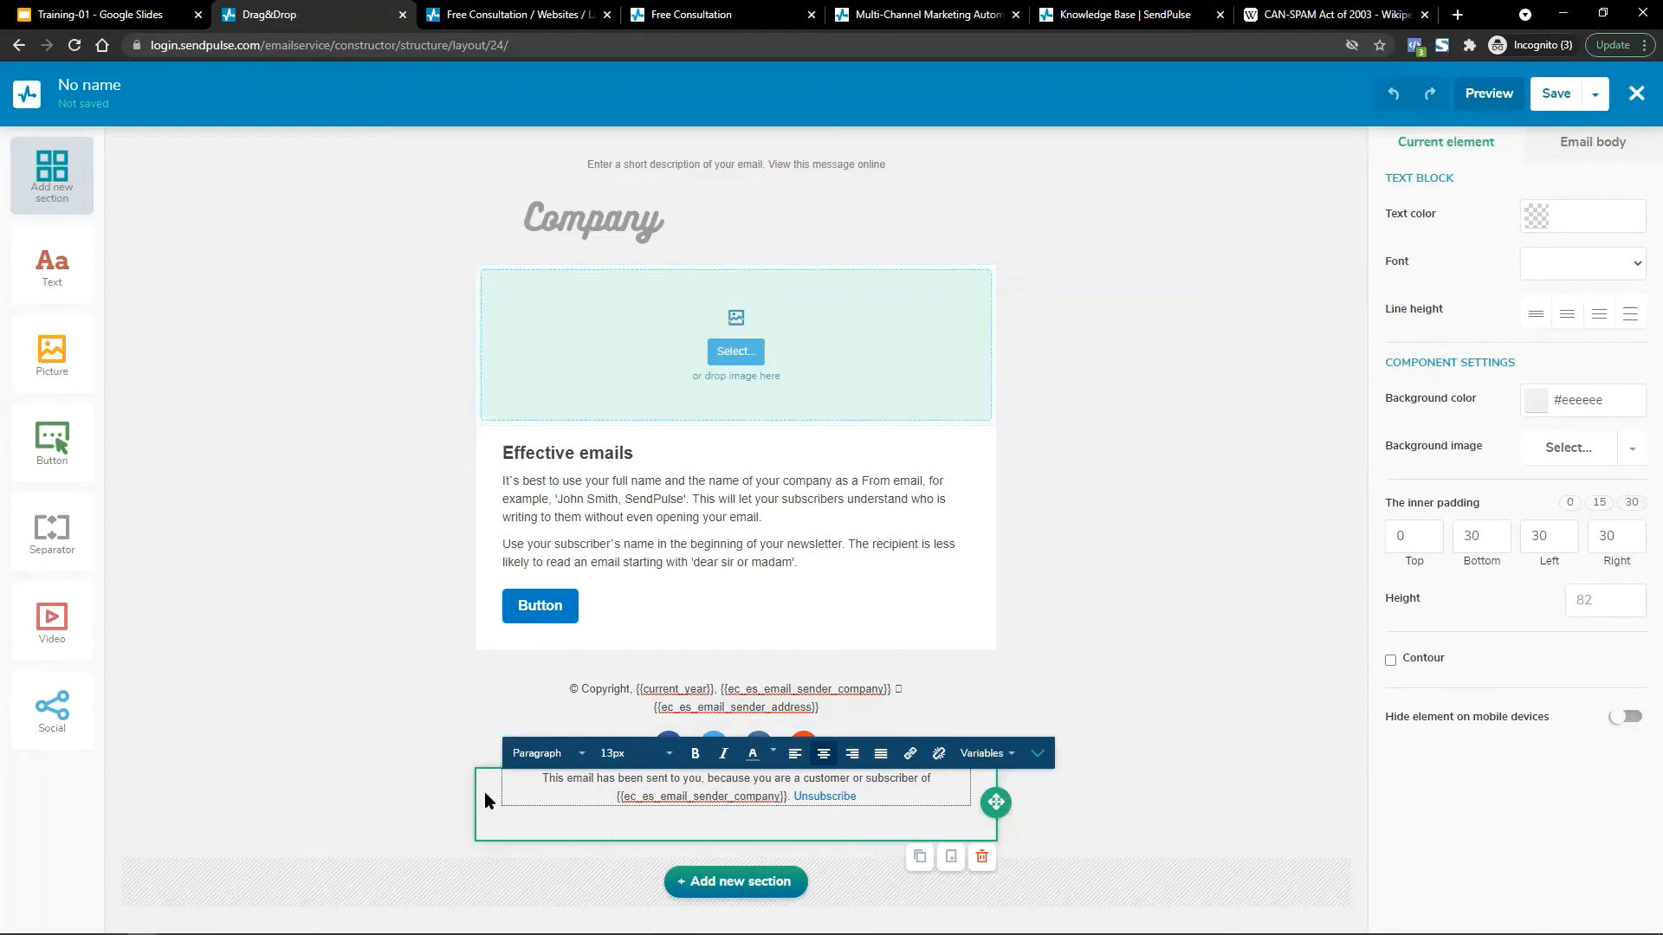
{"action": "left_click", "coordinate": [581, 777]}
{"action": "left_click_drag", "start_coordinate": [614, 798], "coordinate": [782, 797]}
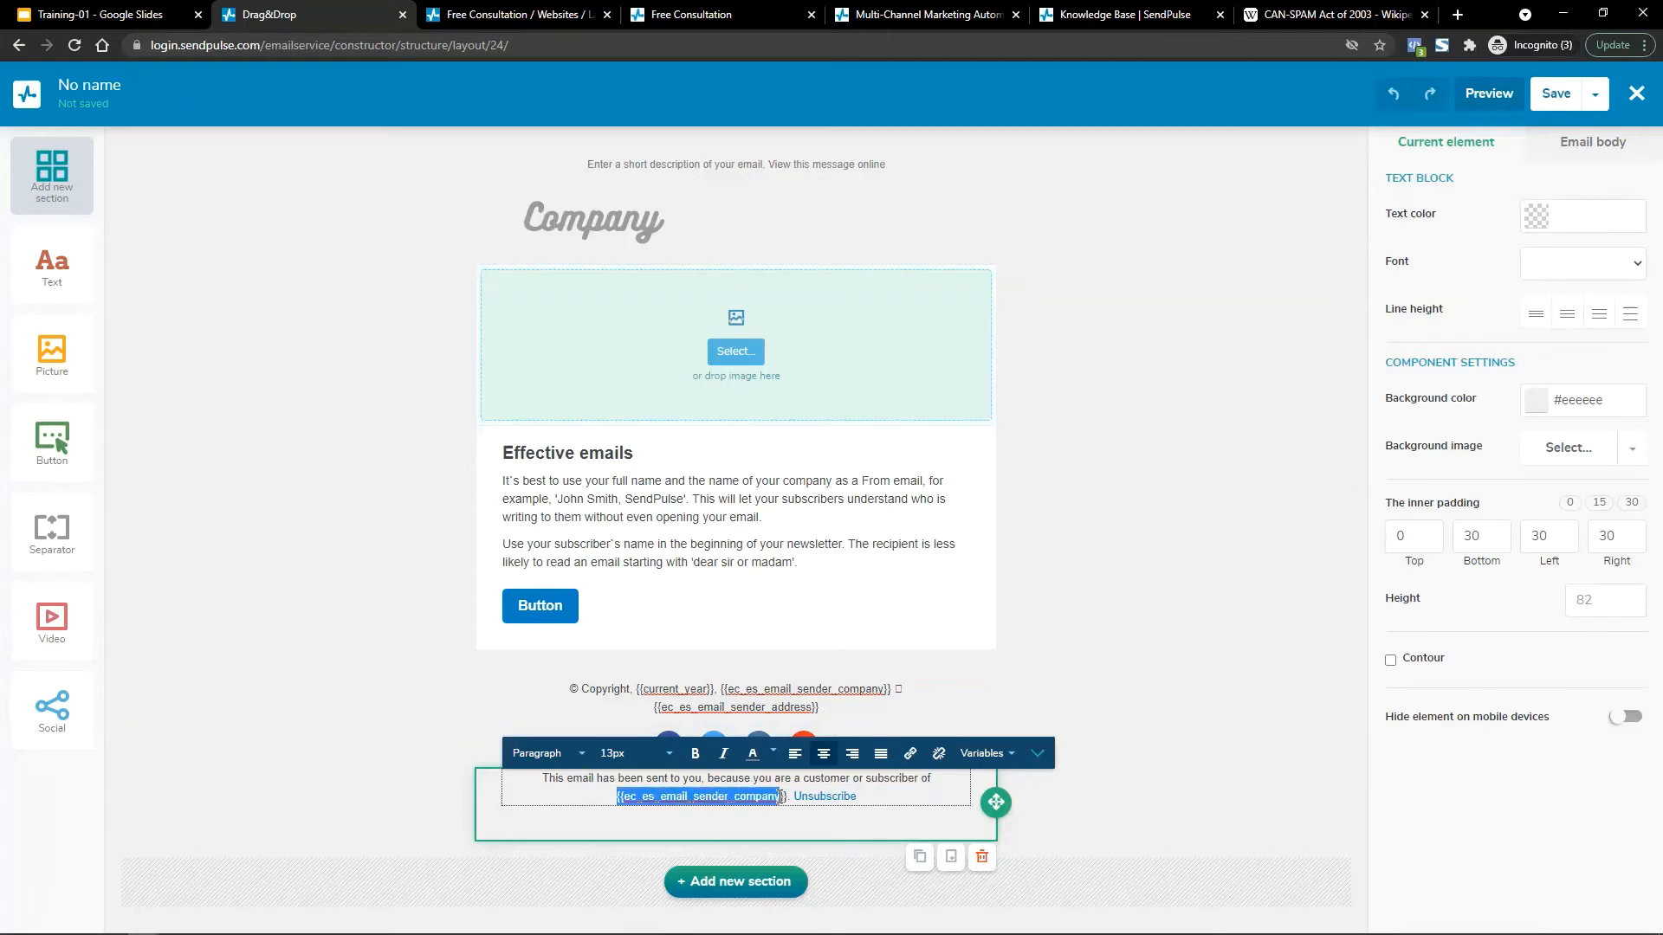
{"action": "left_click", "coordinate": [866, 801]}
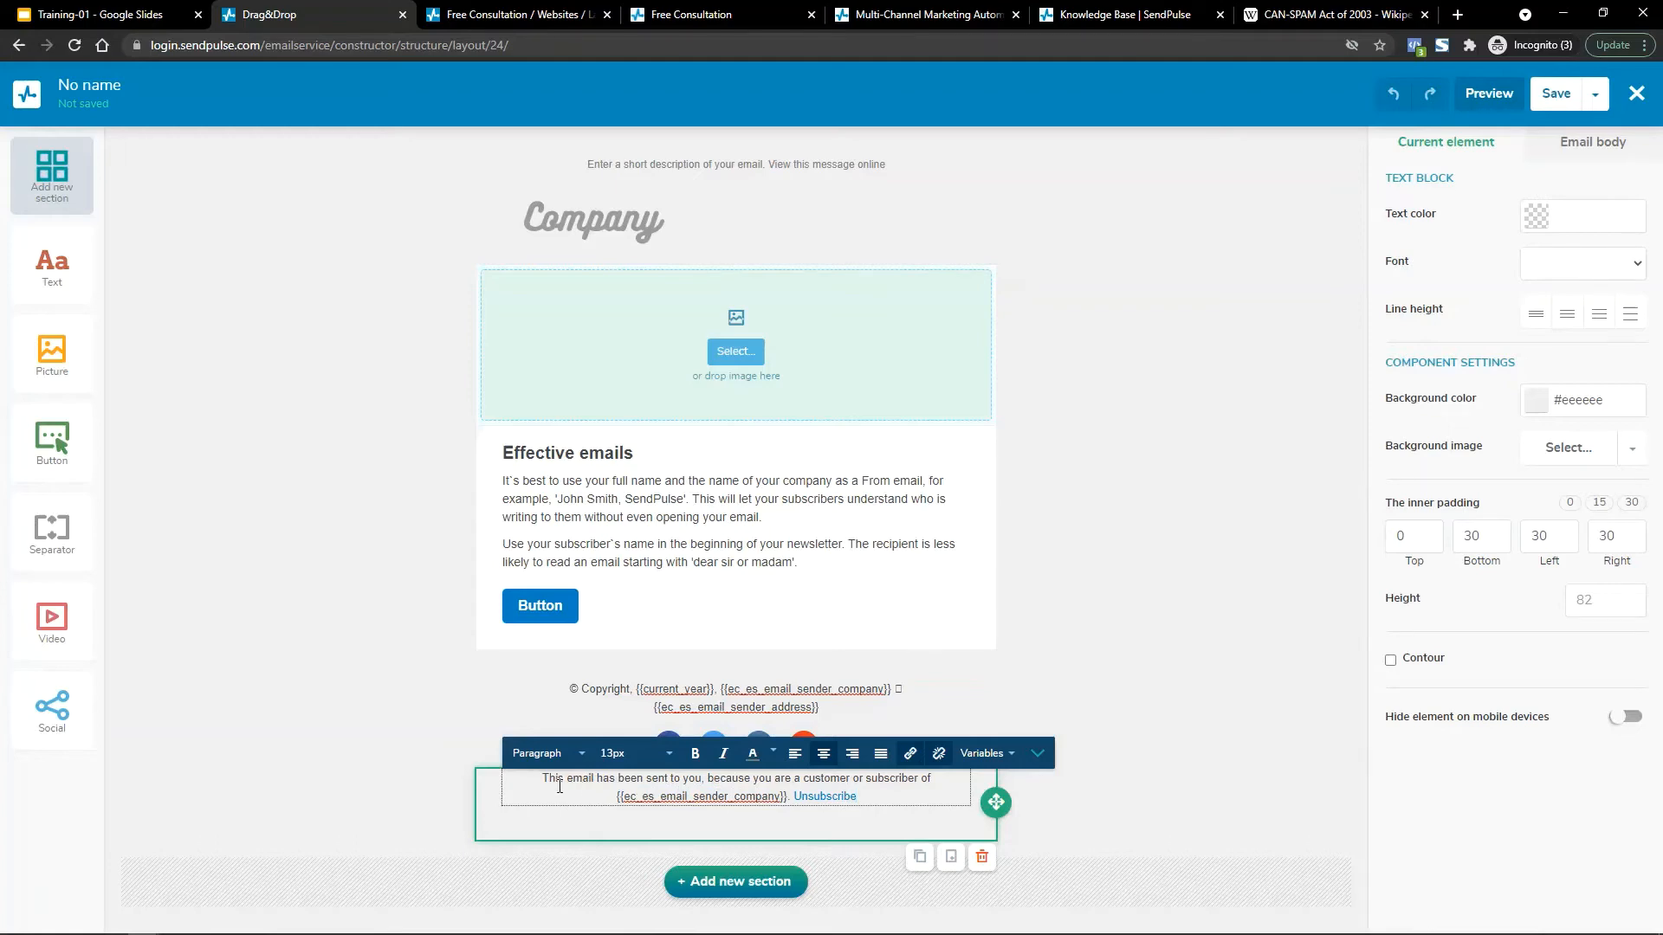
Select all of the footer notice text and set its font size to 12px.
{"action": "left_click_drag", "start_coordinate": [537, 779], "coordinate": [794, 791]}
{"action": "left_click", "coordinate": [880, 793]}
{"action": "key", "text": "ctrl+a"}
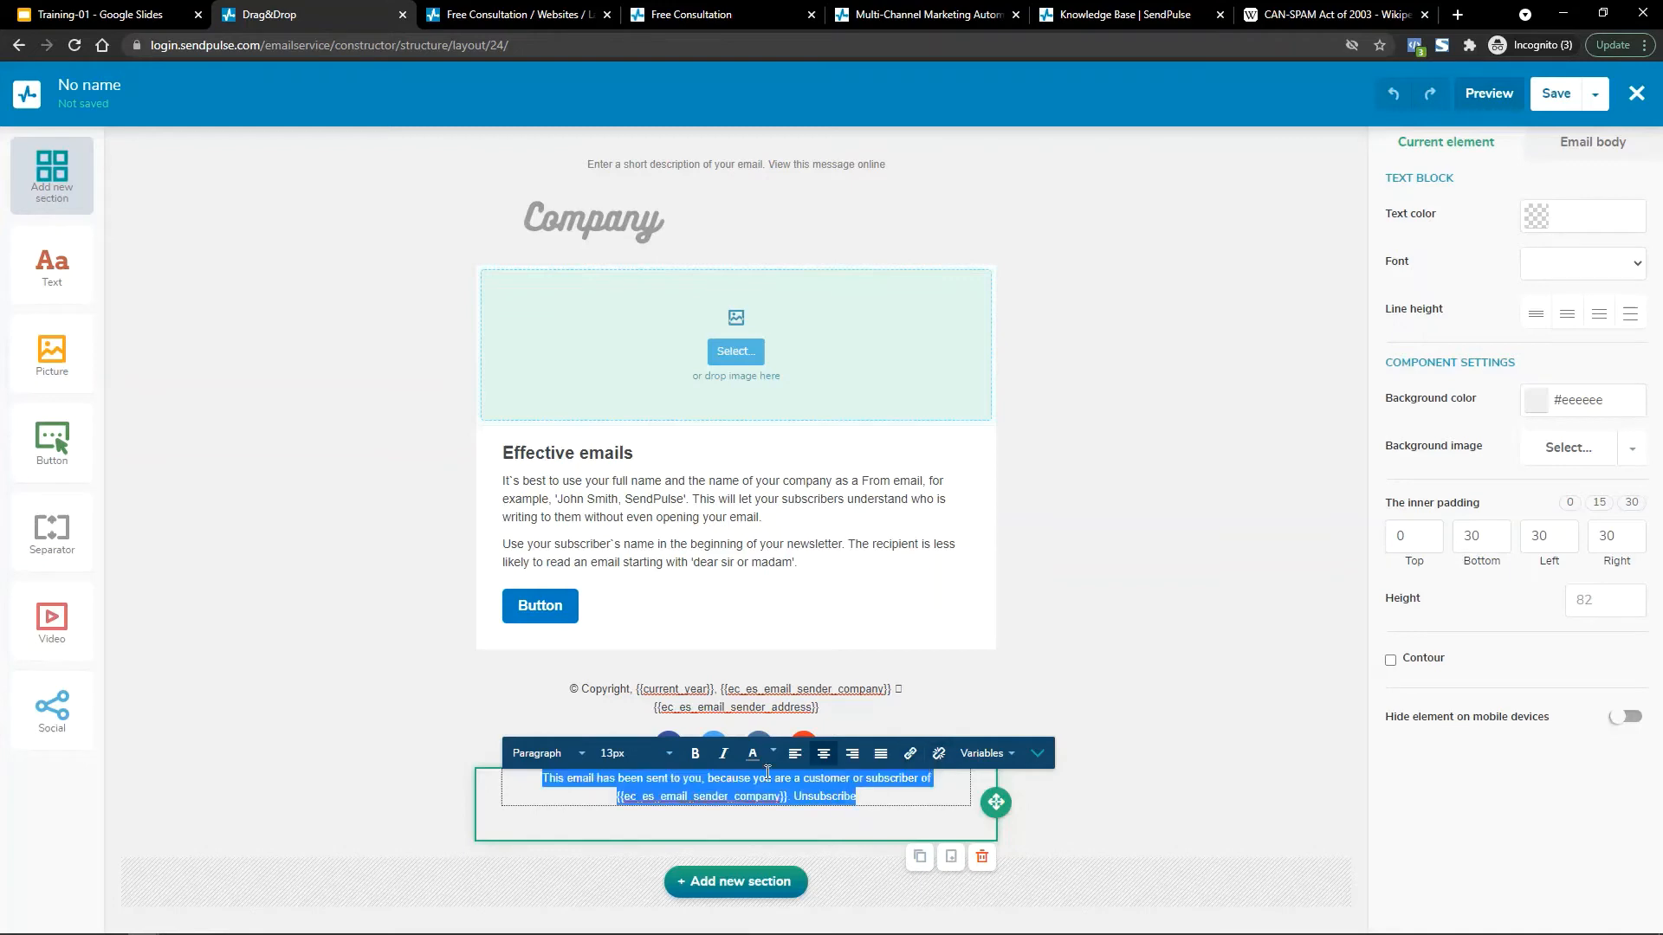
{"action": "left_click", "coordinate": [667, 760]}
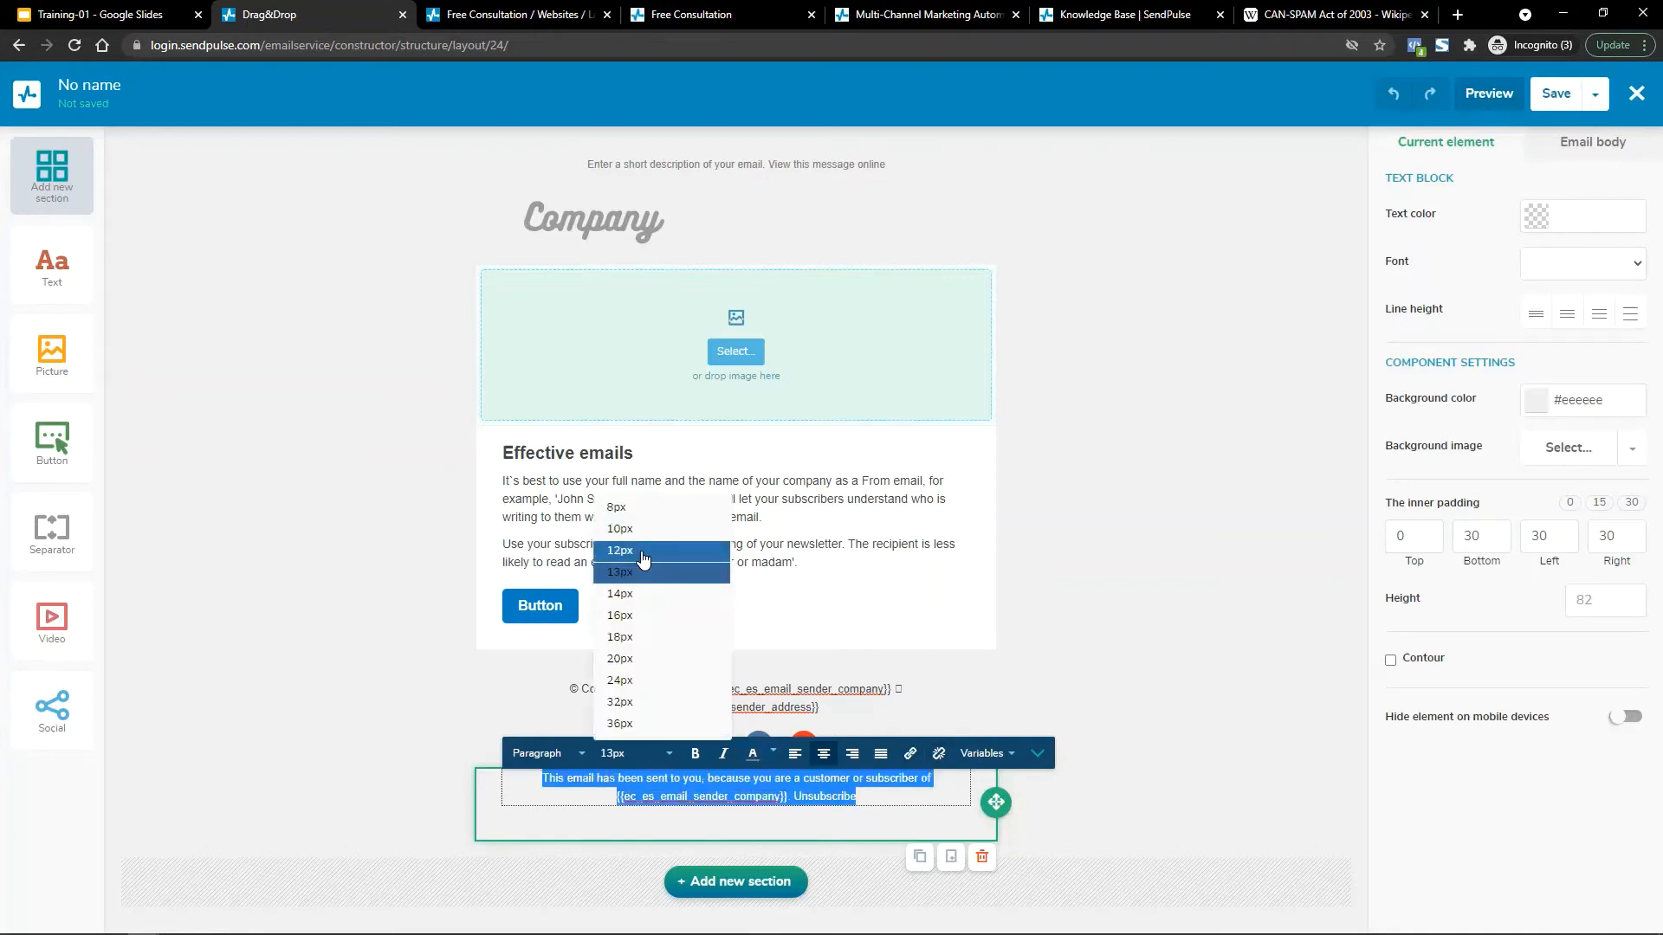
{"action": "left_click", "coordinate": [650, 446]}
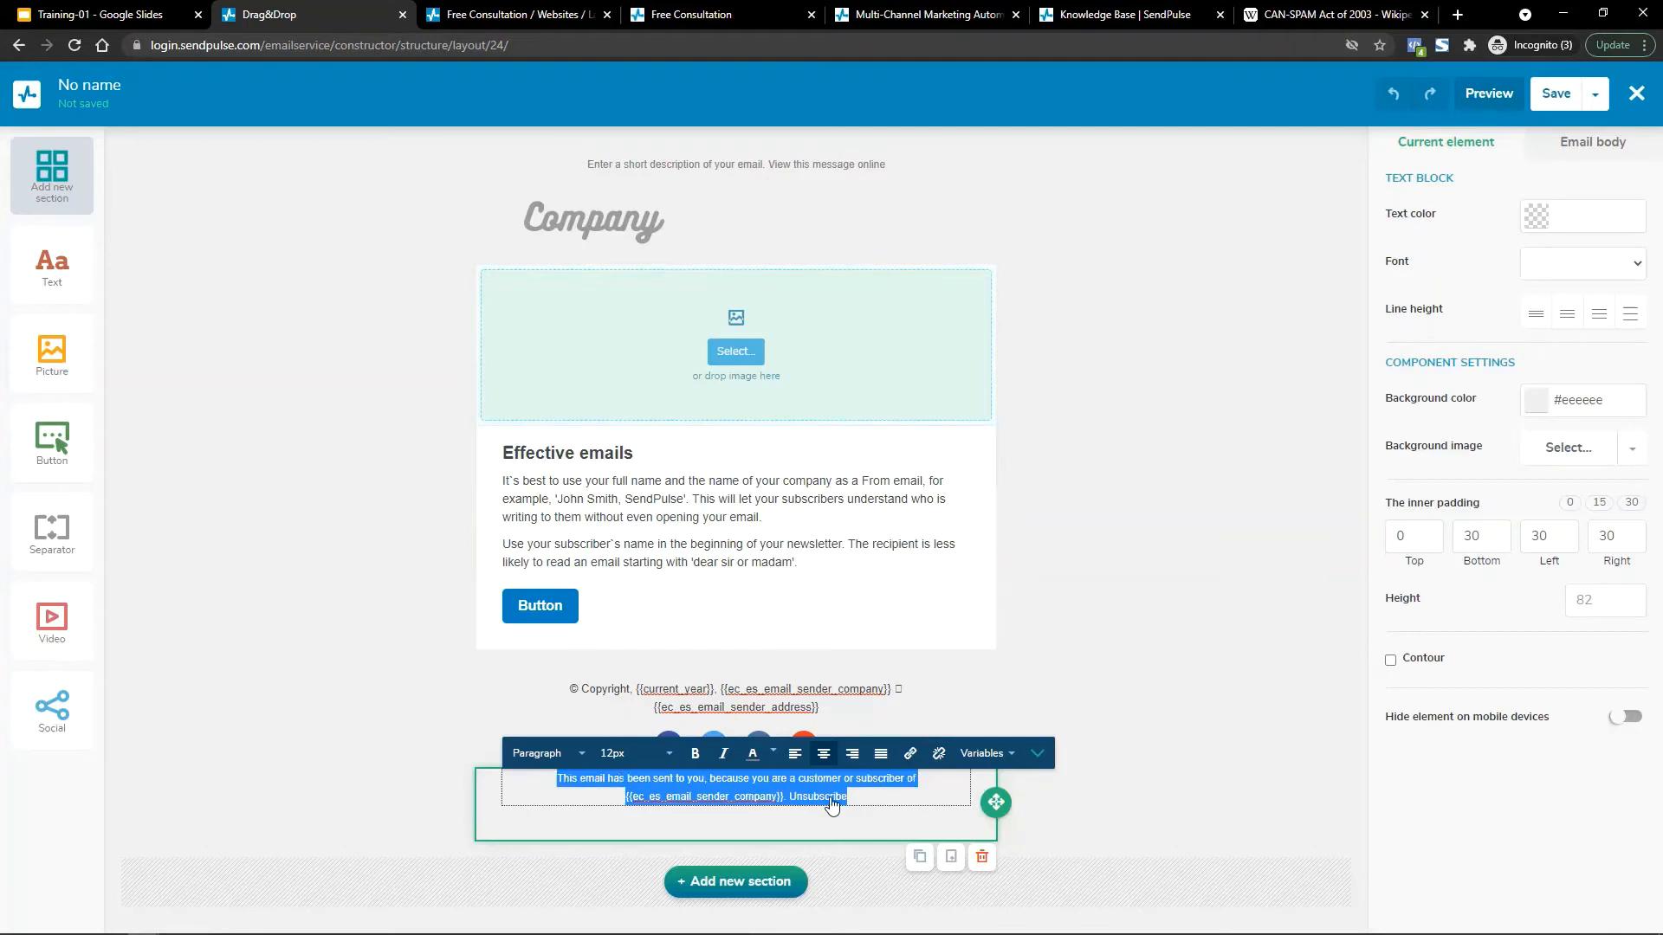
{"action": "left_click", "coordinate": [874, 796]}
{"action": "left_click_drag", "start_coordinate": [875, 797], "coordinate": [475, 769]}
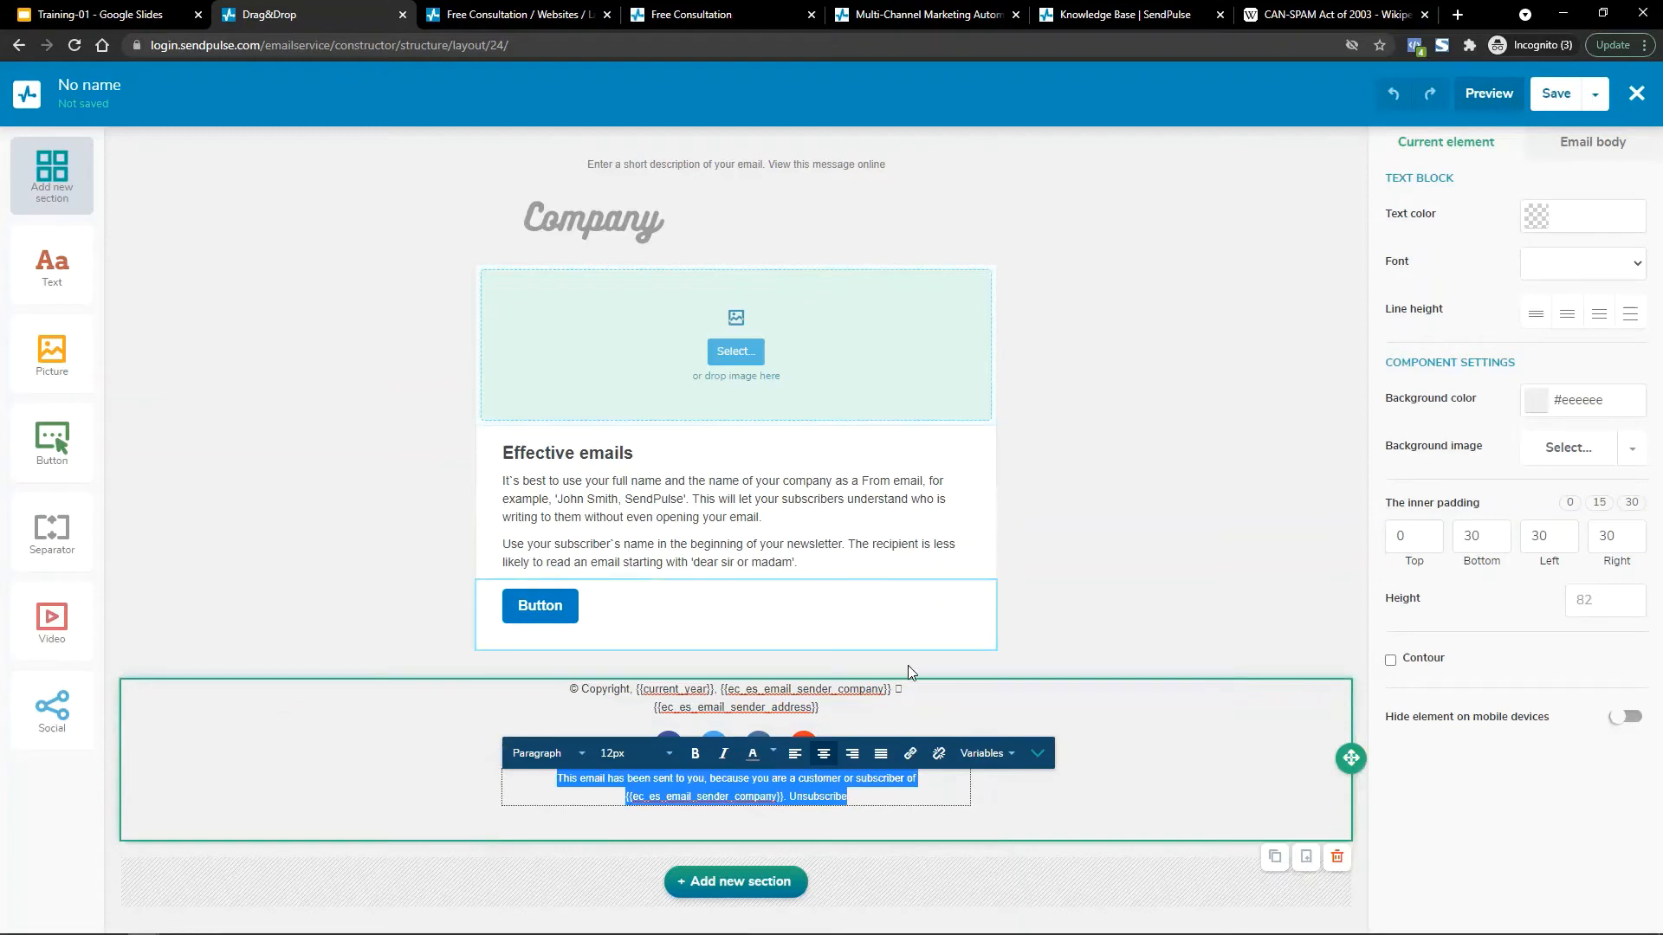
Select the copyright text and spacer, then open the social icons block's Social settings.
{"action": "left_click", "coordinate": [573, 707]}
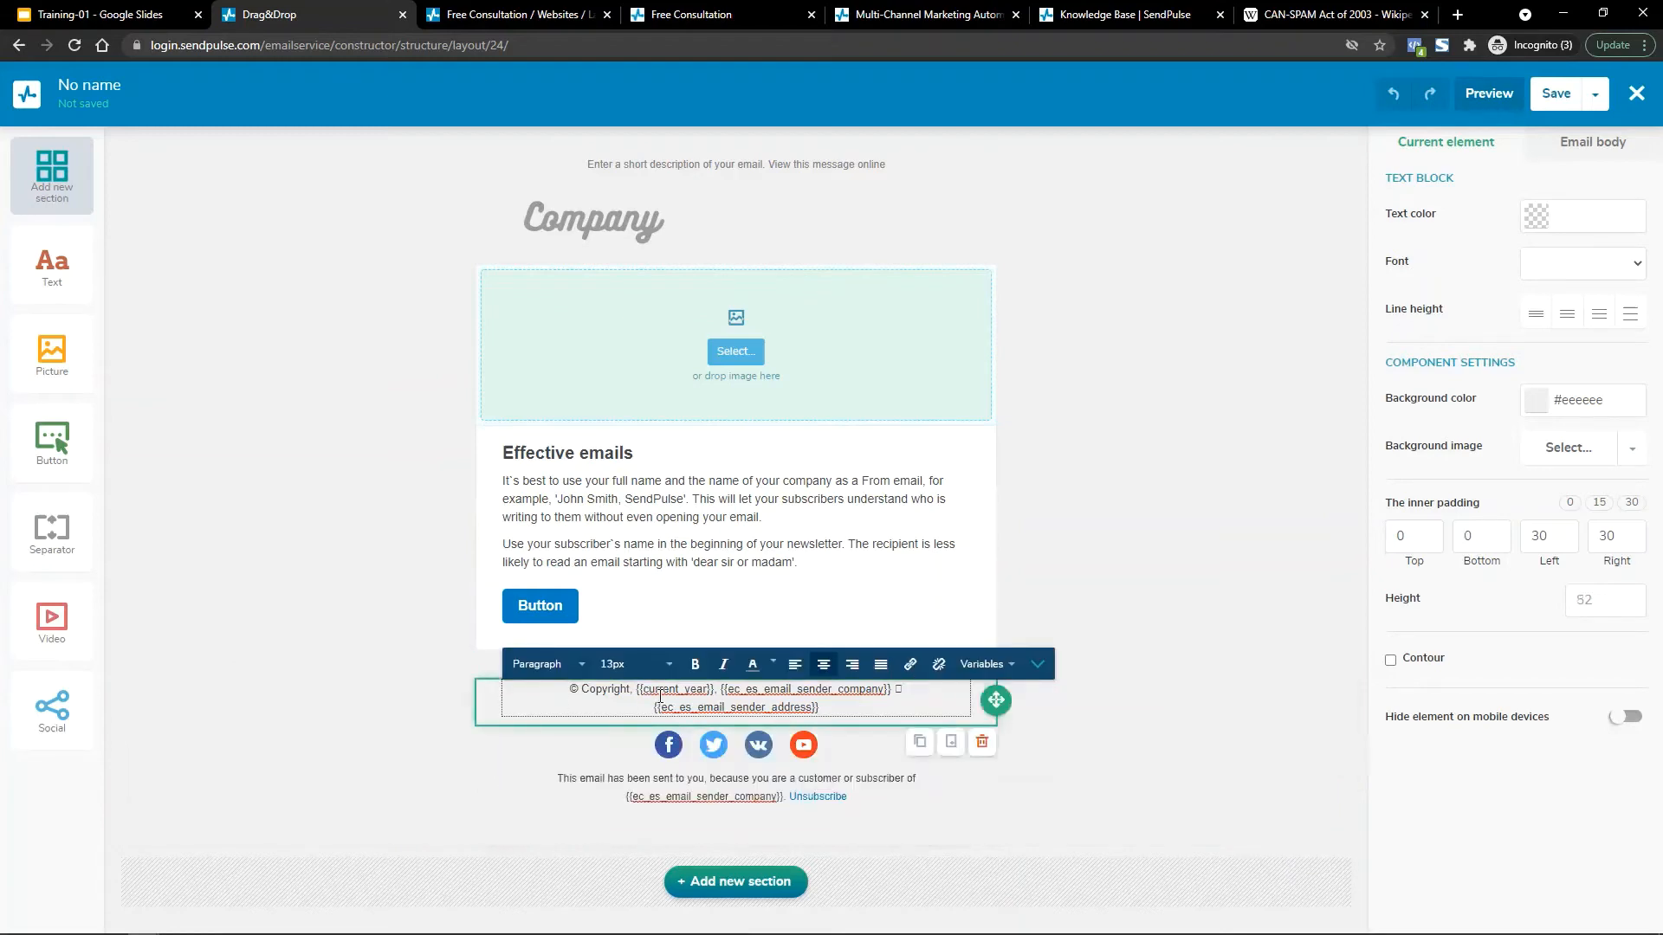
{"action": "left_click_drag", "start_coordinate": [833, 700], "coordinate": [499, 679]}
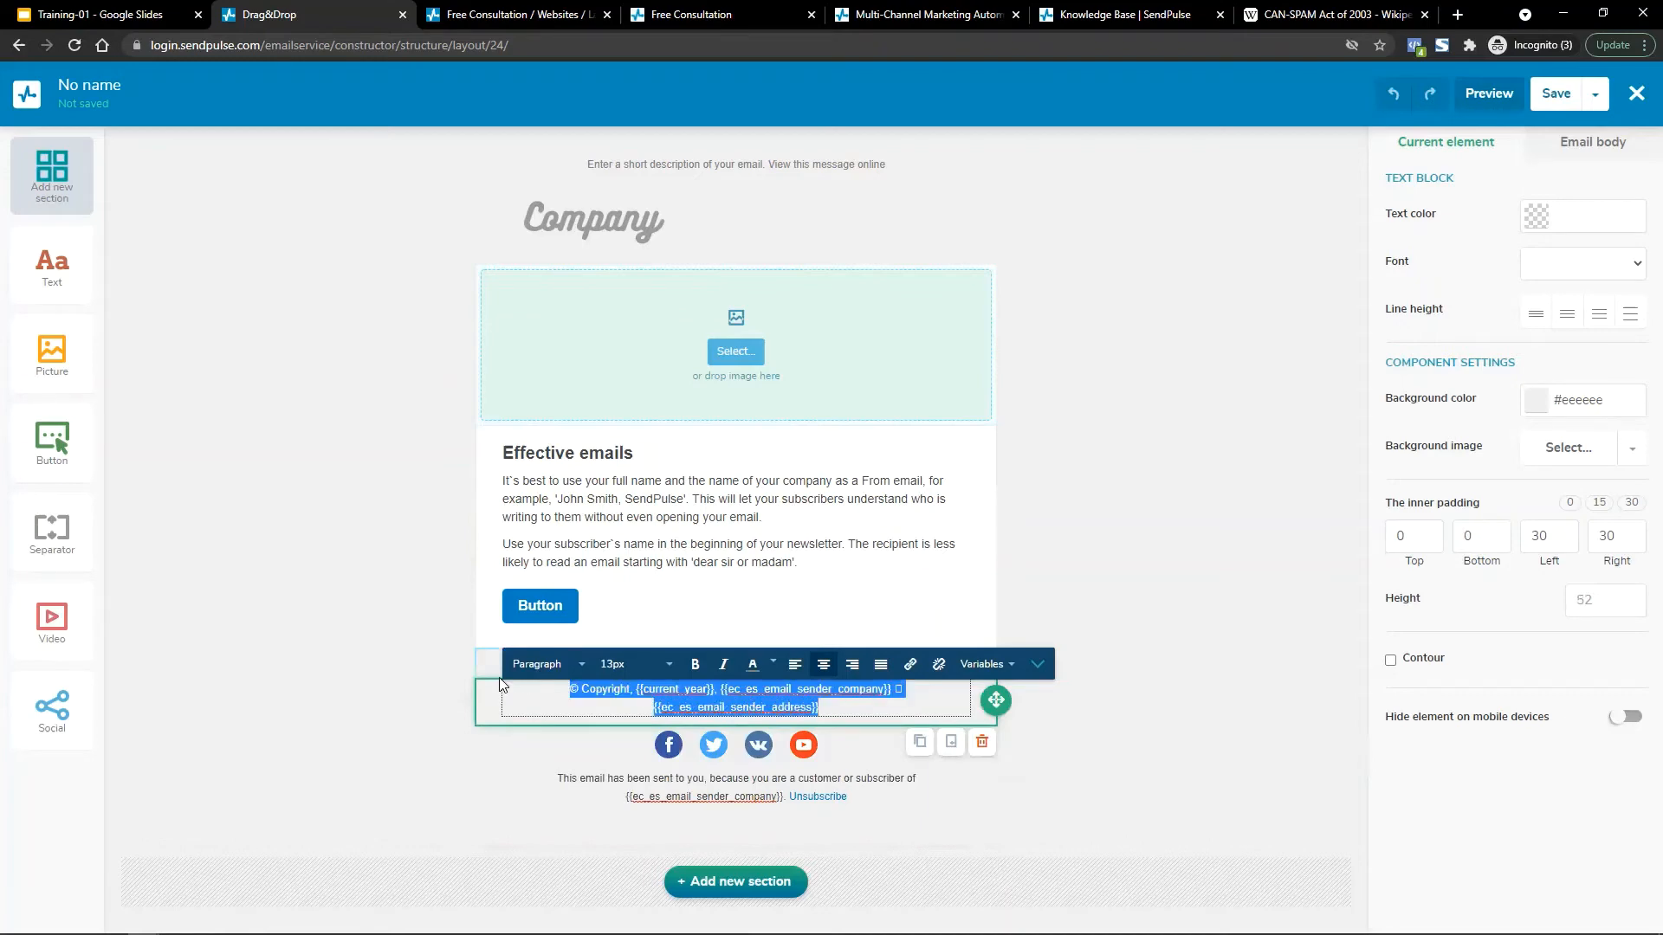
{"action": "left_click", "coordinate": [499, 677]}
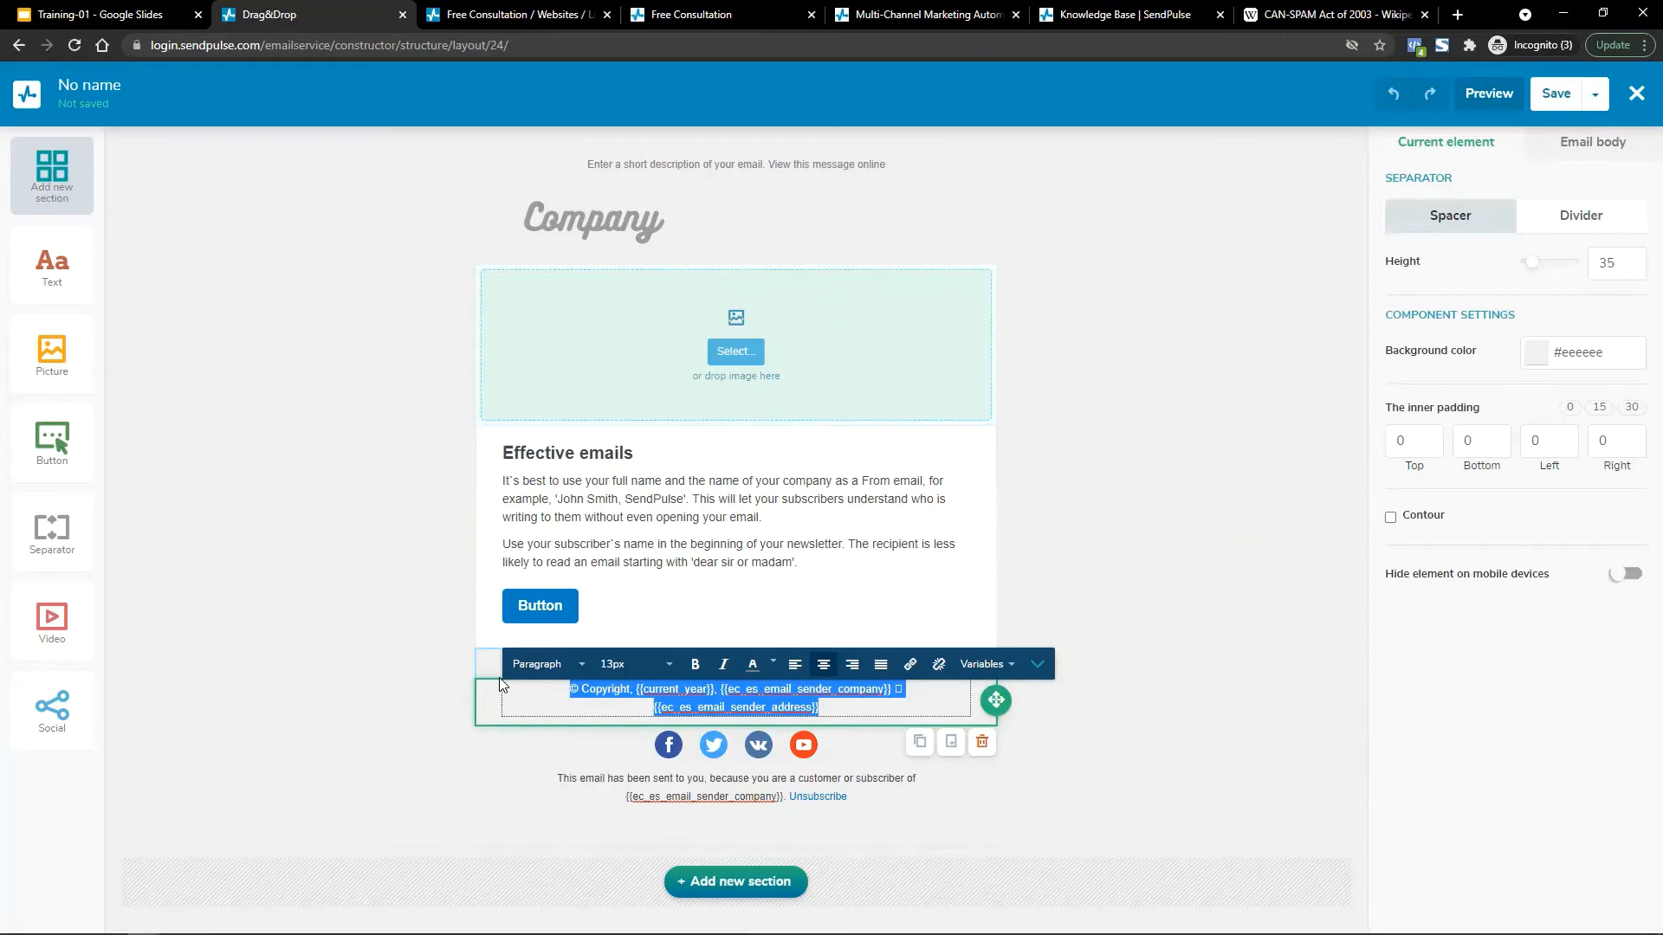
{"action": "left_click", "coordinate": [490, 751]}
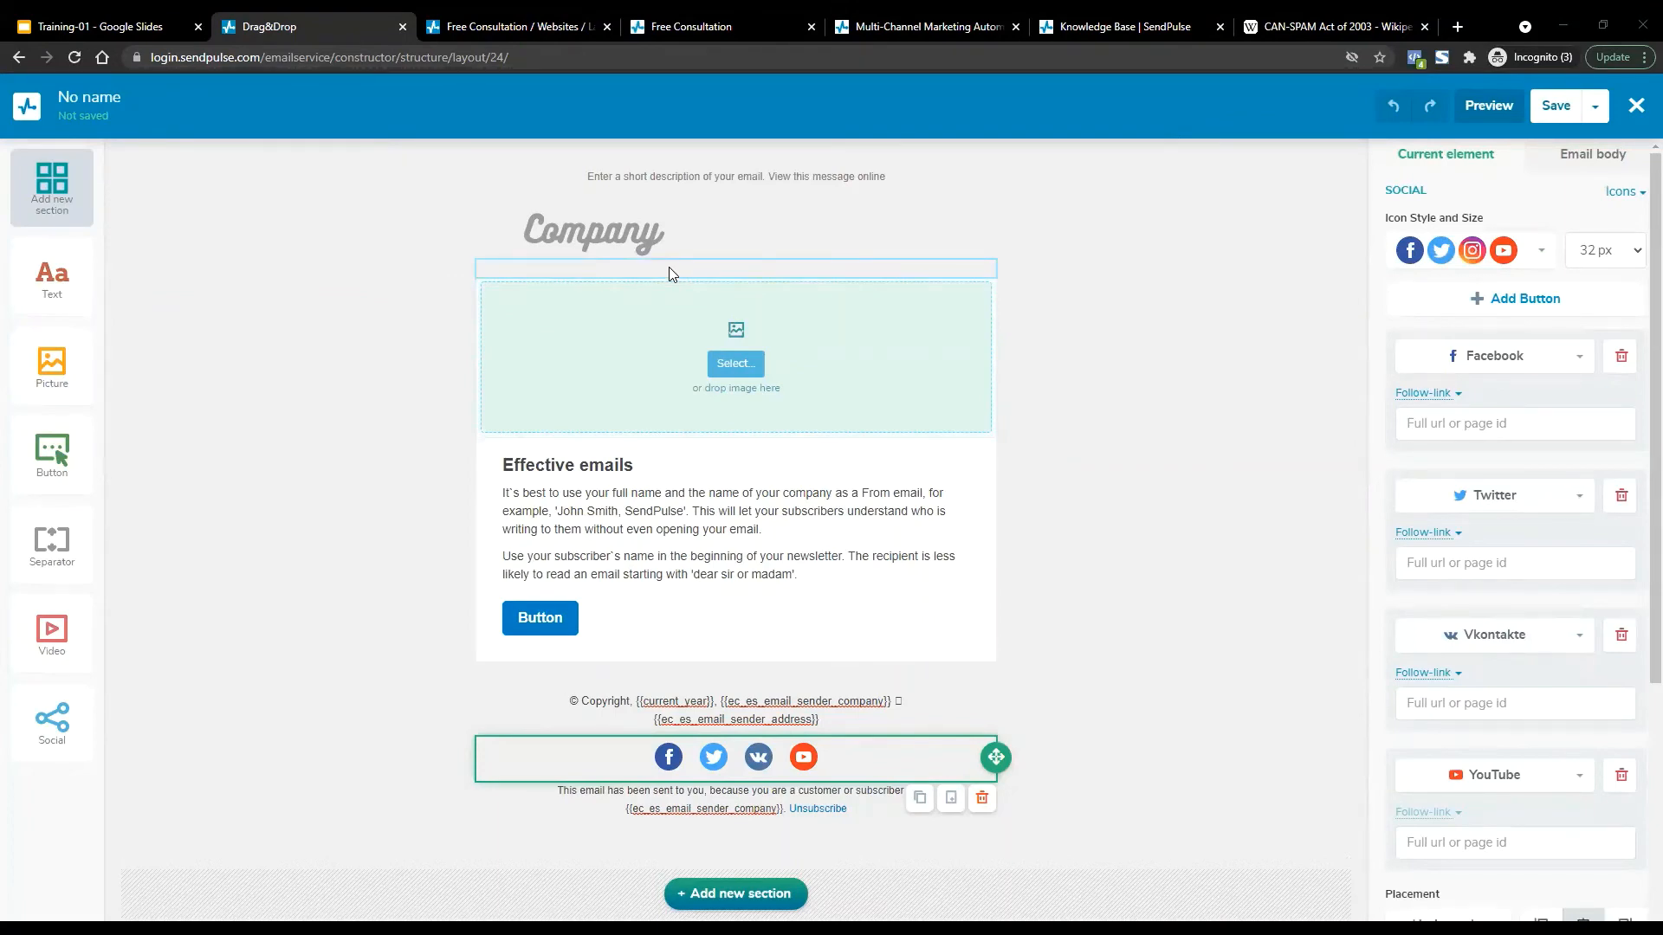
Replace the Facebook icon with Instagram and apply the coloured circle icon style.
{"action": "left_click", "coordinate": [1539, 252]}
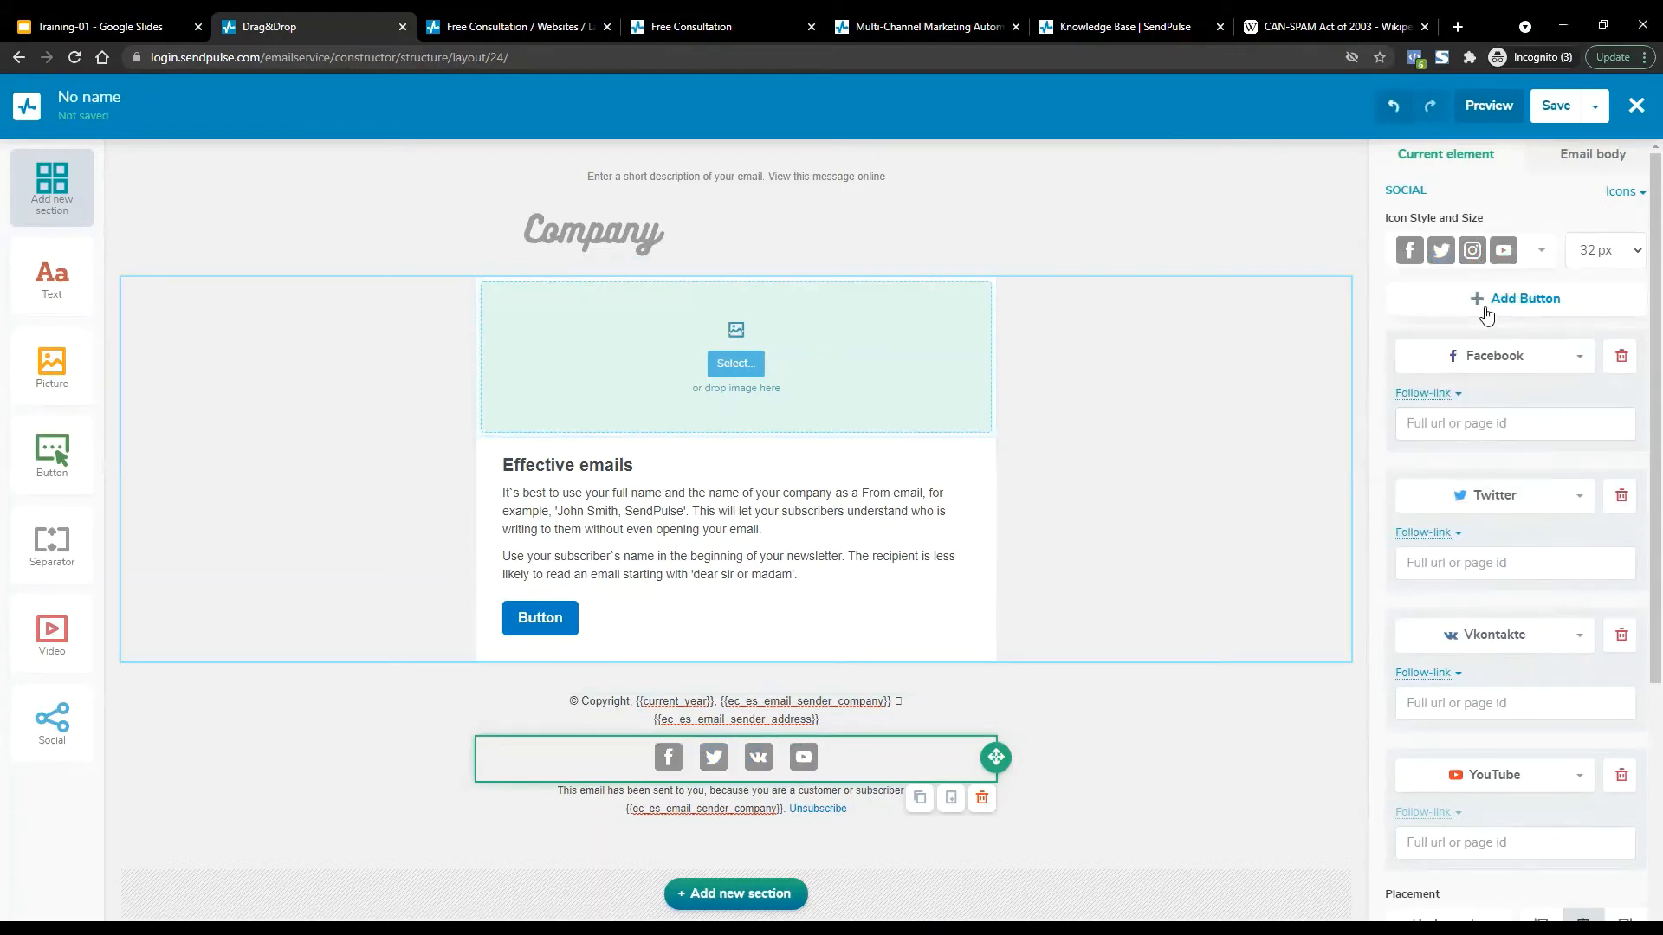
{"action": "left_click", "coordinate": [1525, 365]}
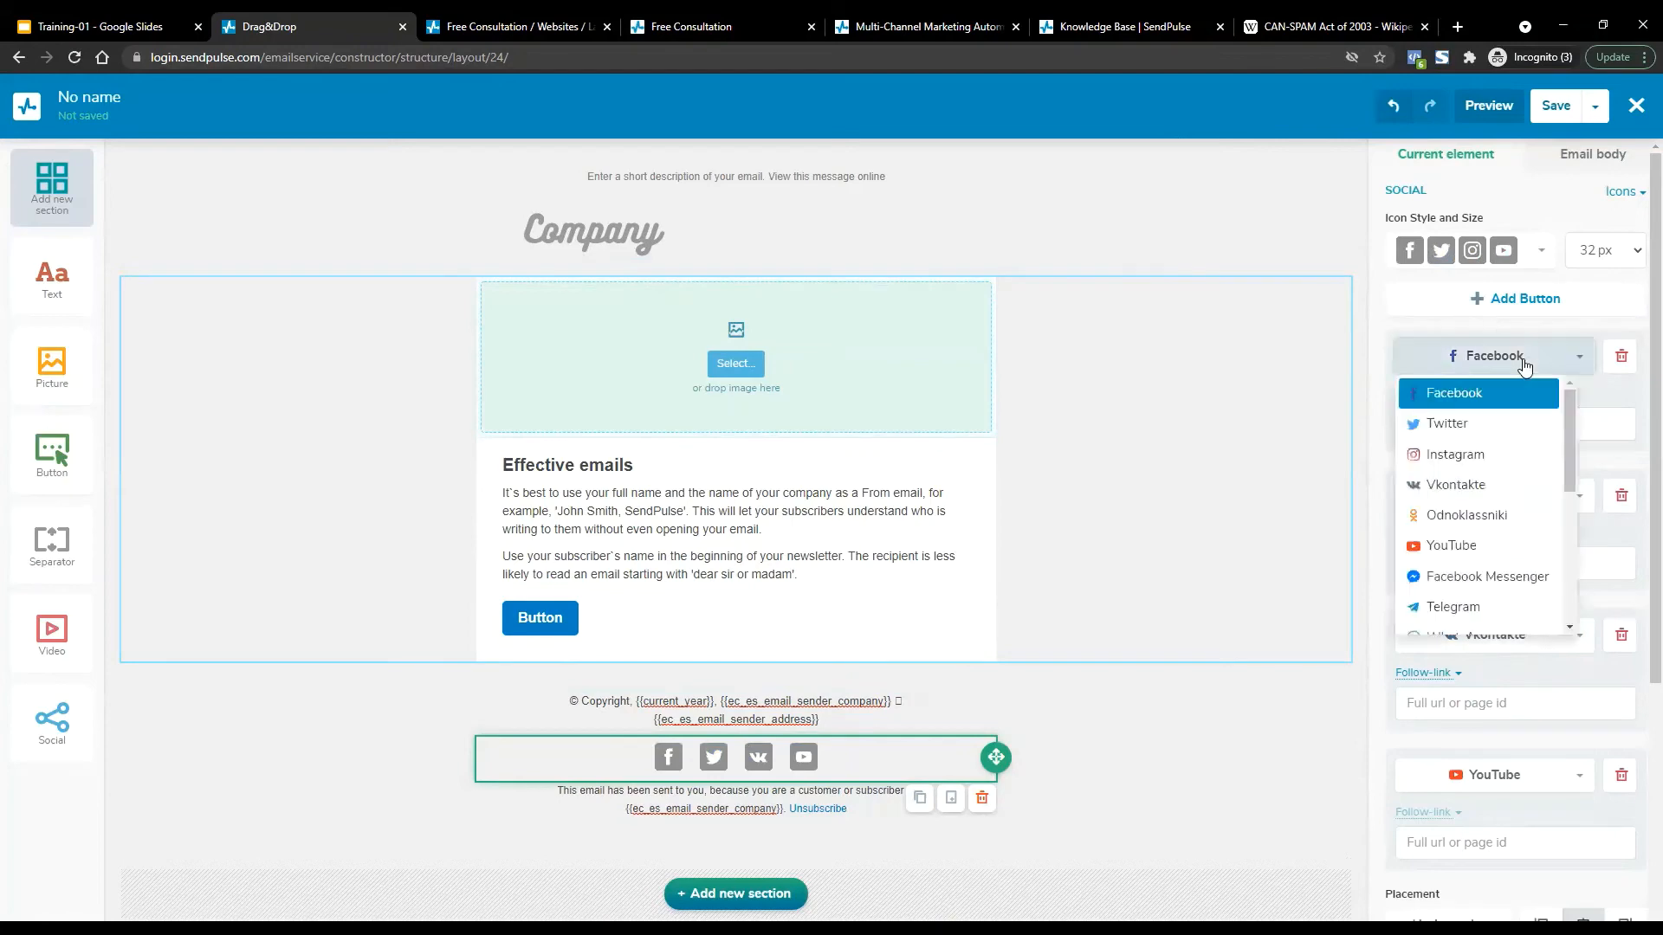
{"action": "left_click", "coordinate": [1488, 454]}
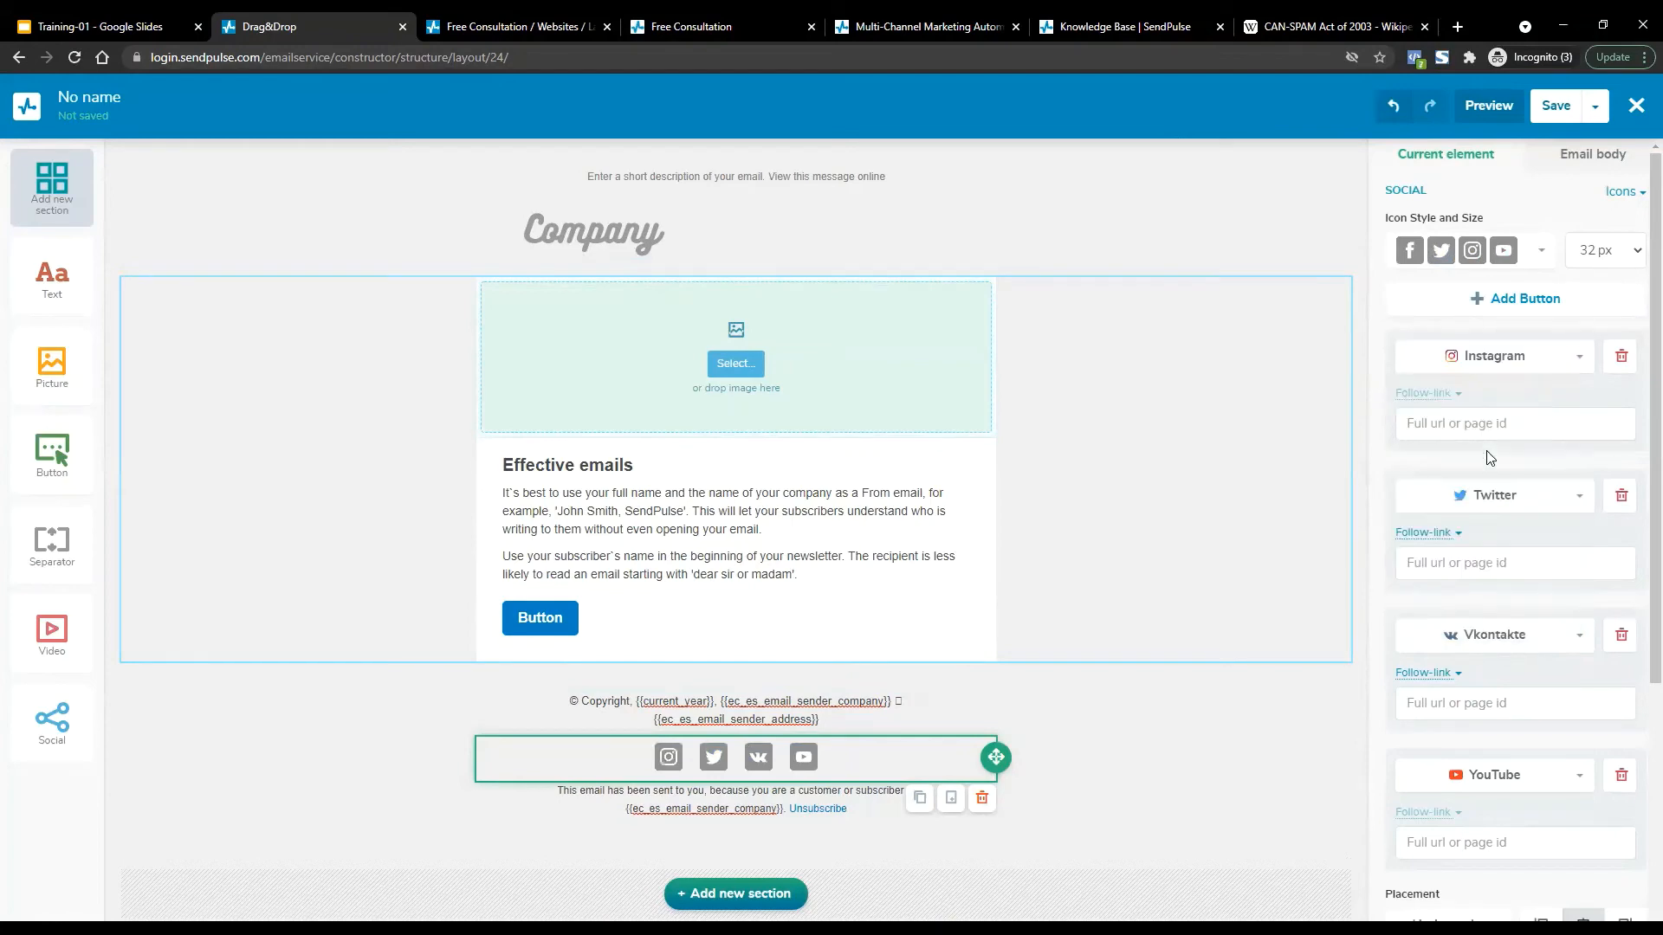
{"action": "left_click", "coordinate": [1523, 259]}
{"action": "left_click", "coordinate": [1488, 292]}
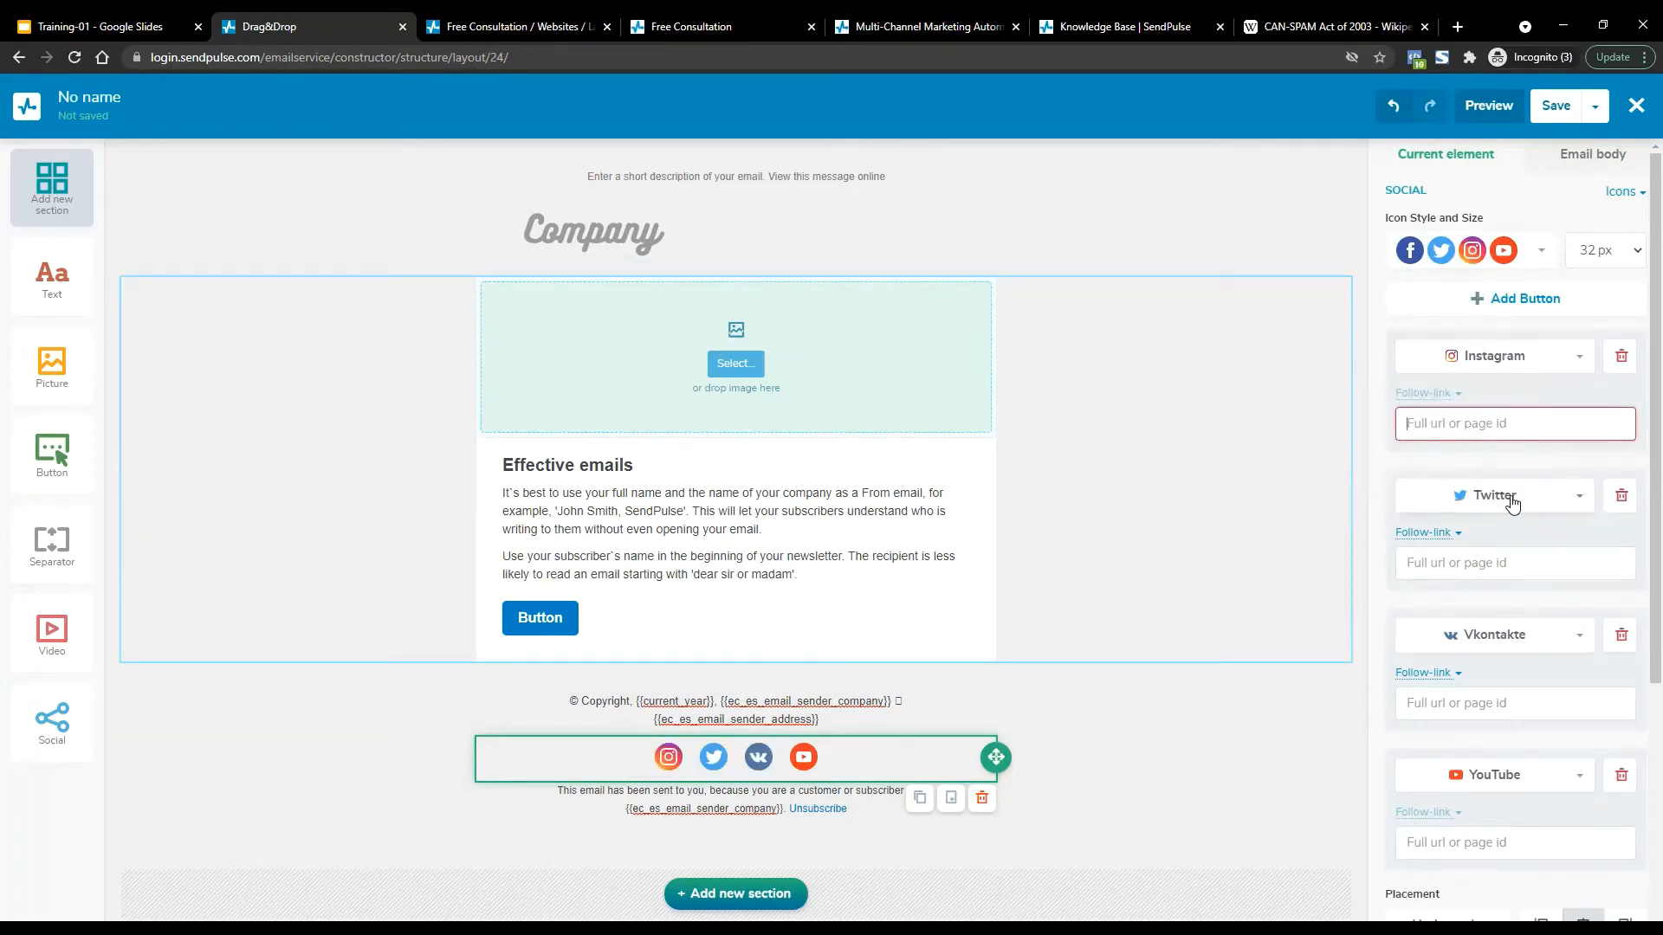
Swap the Vkontakte icon for LinkedIn and the YouTube icon for WhatsApp.
{"action": "left_click", "coordinate": [1486, 563]}
{"action": "left_click", "coordinate": [1487, 636]}
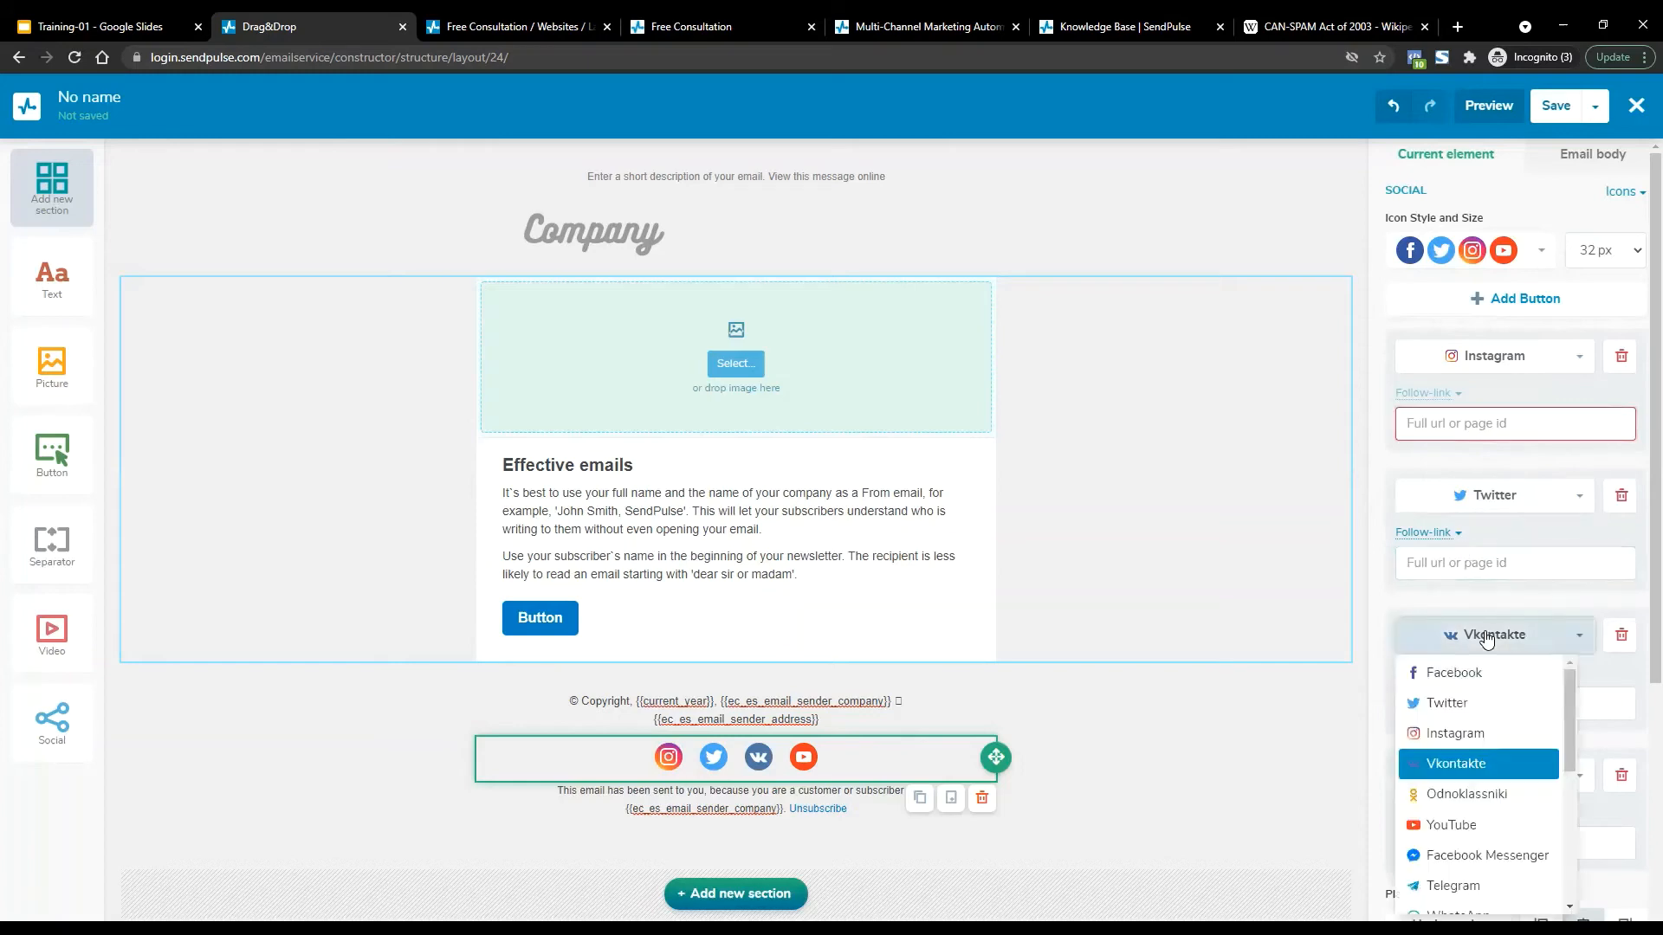
{"action": "scroll", "coordinate": [1460, 728], "scroll_direction": "down", "scroll_amount": 3}
{"action": "scroll", "coordinate": [1460, 728], "scroll_direction": "down", "scroll_amount": 2}
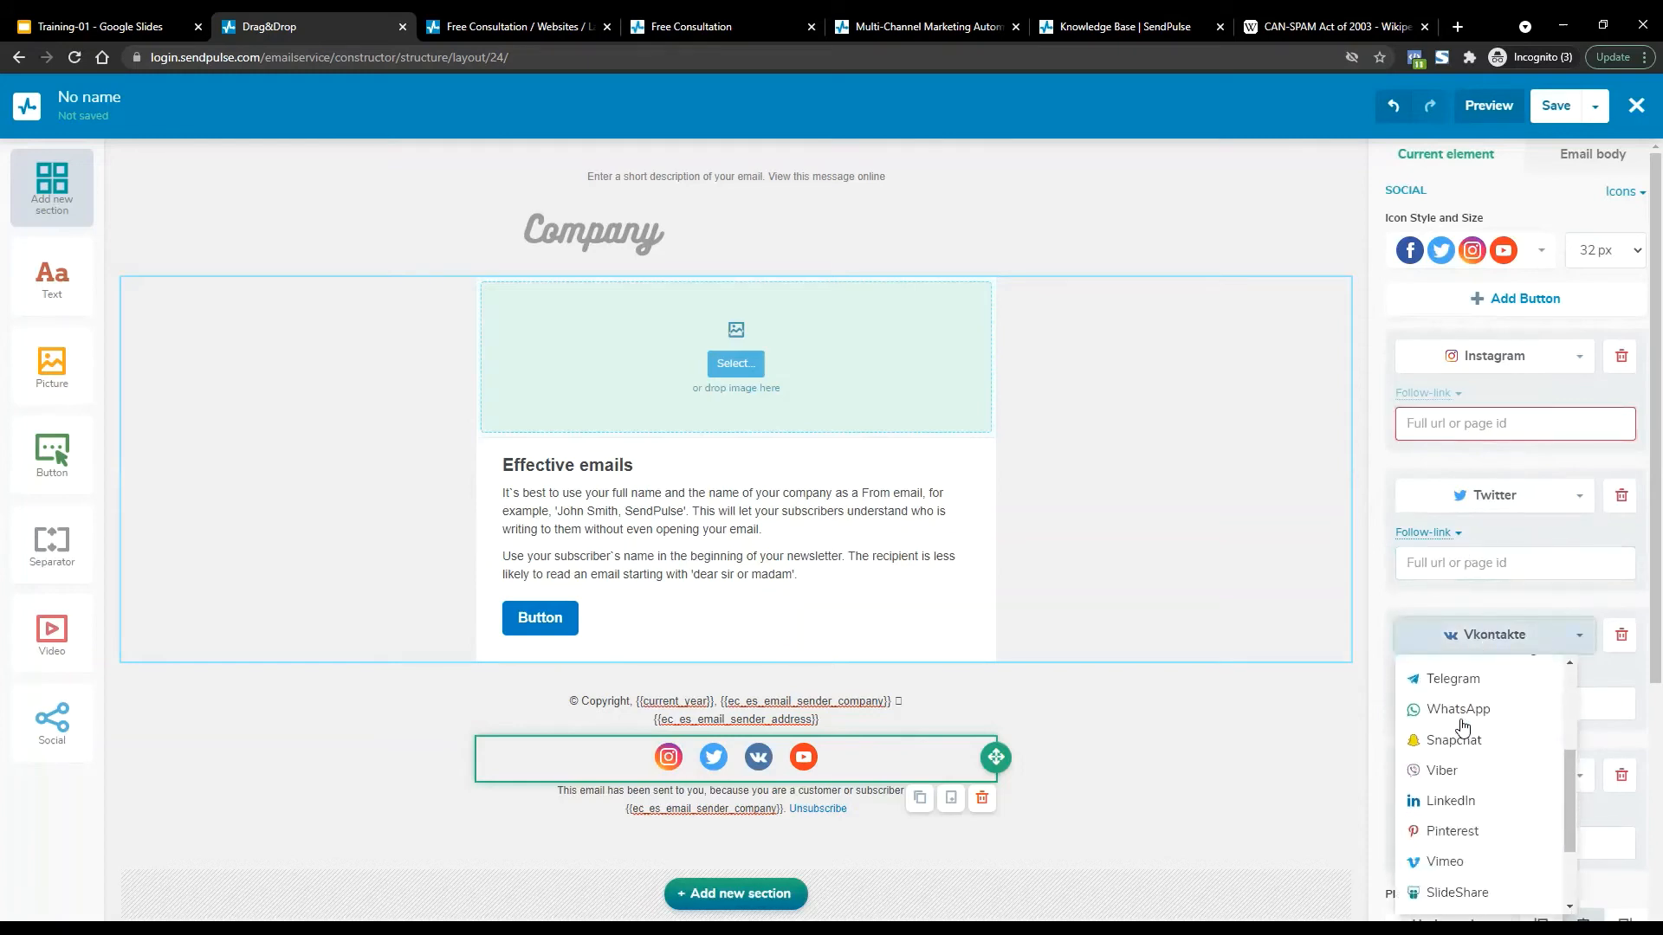
{"action": "left_click", "coordinate": [1455, 791]}
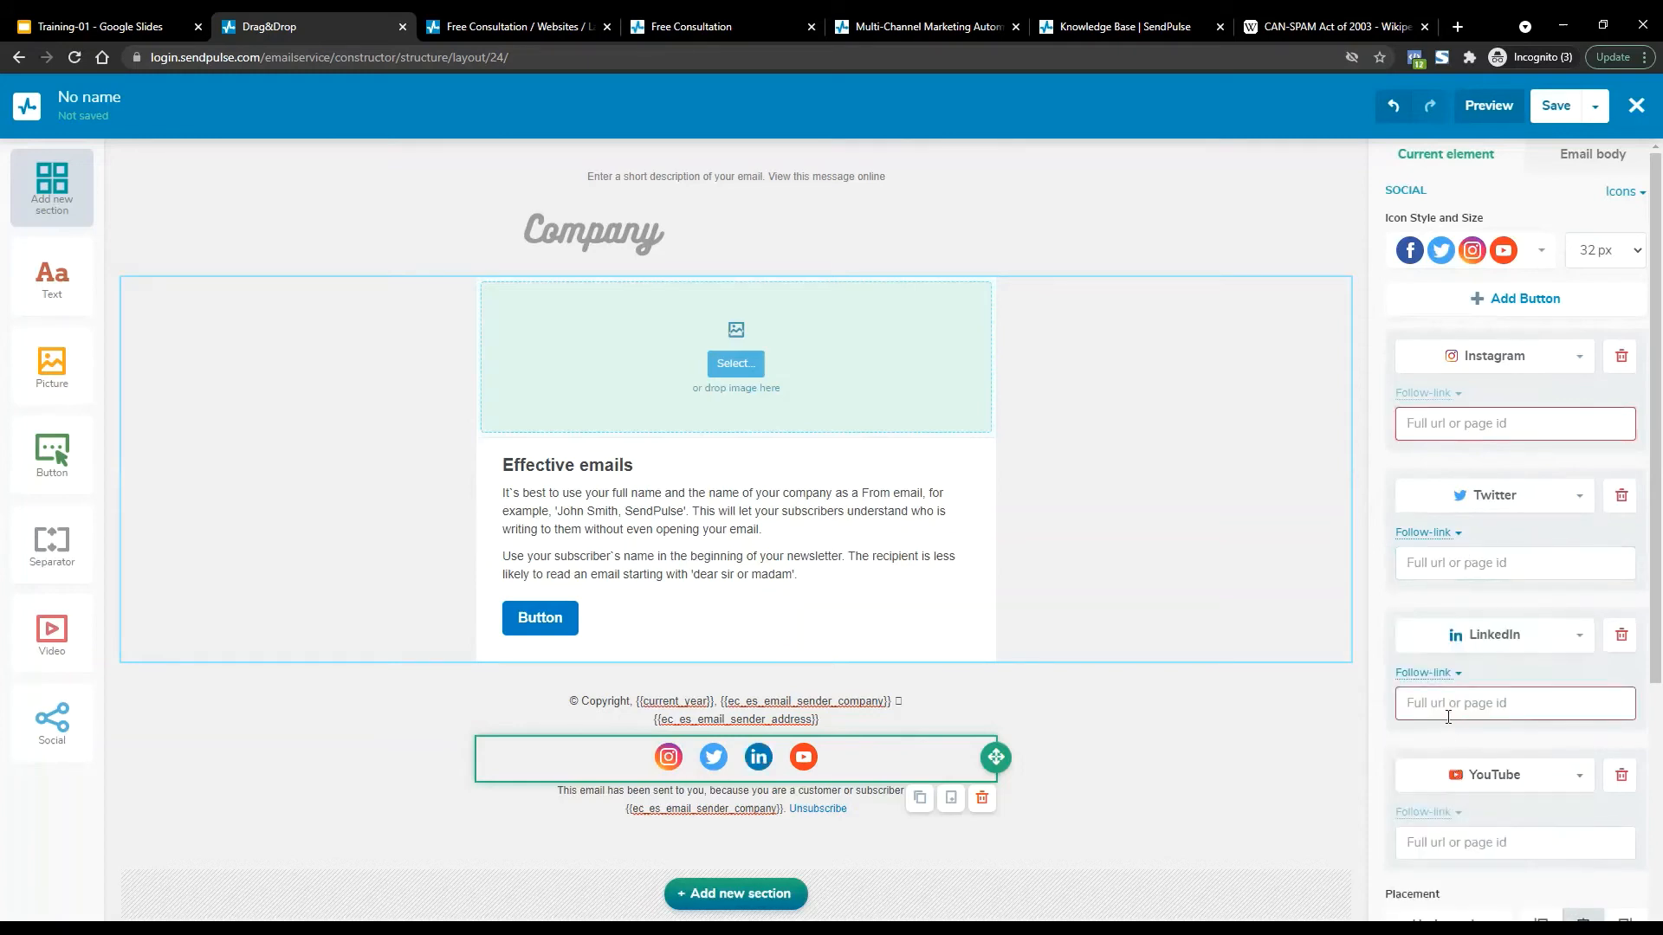
{"action": "left_click", "coordinate": [1464, 773]}
{"action": "scroll", "coordinate": [1470, 875], "scroll_direction": "down", "scroll_amount": 3}
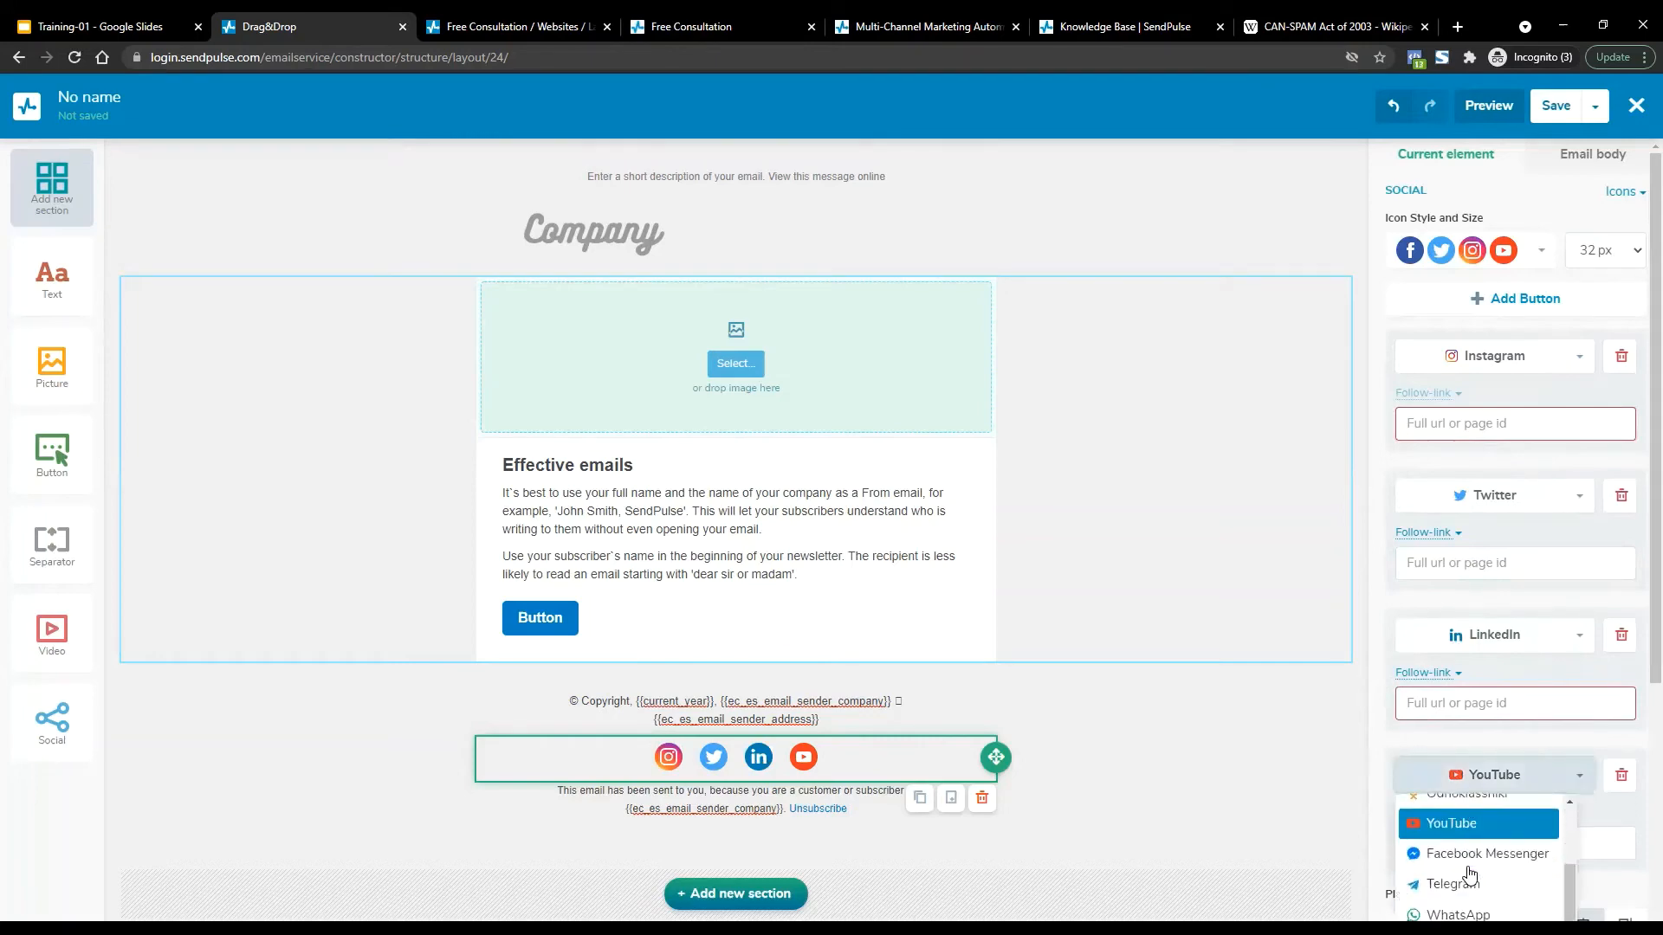
{"action": "left_click", "coordinate": [1455, 871]}
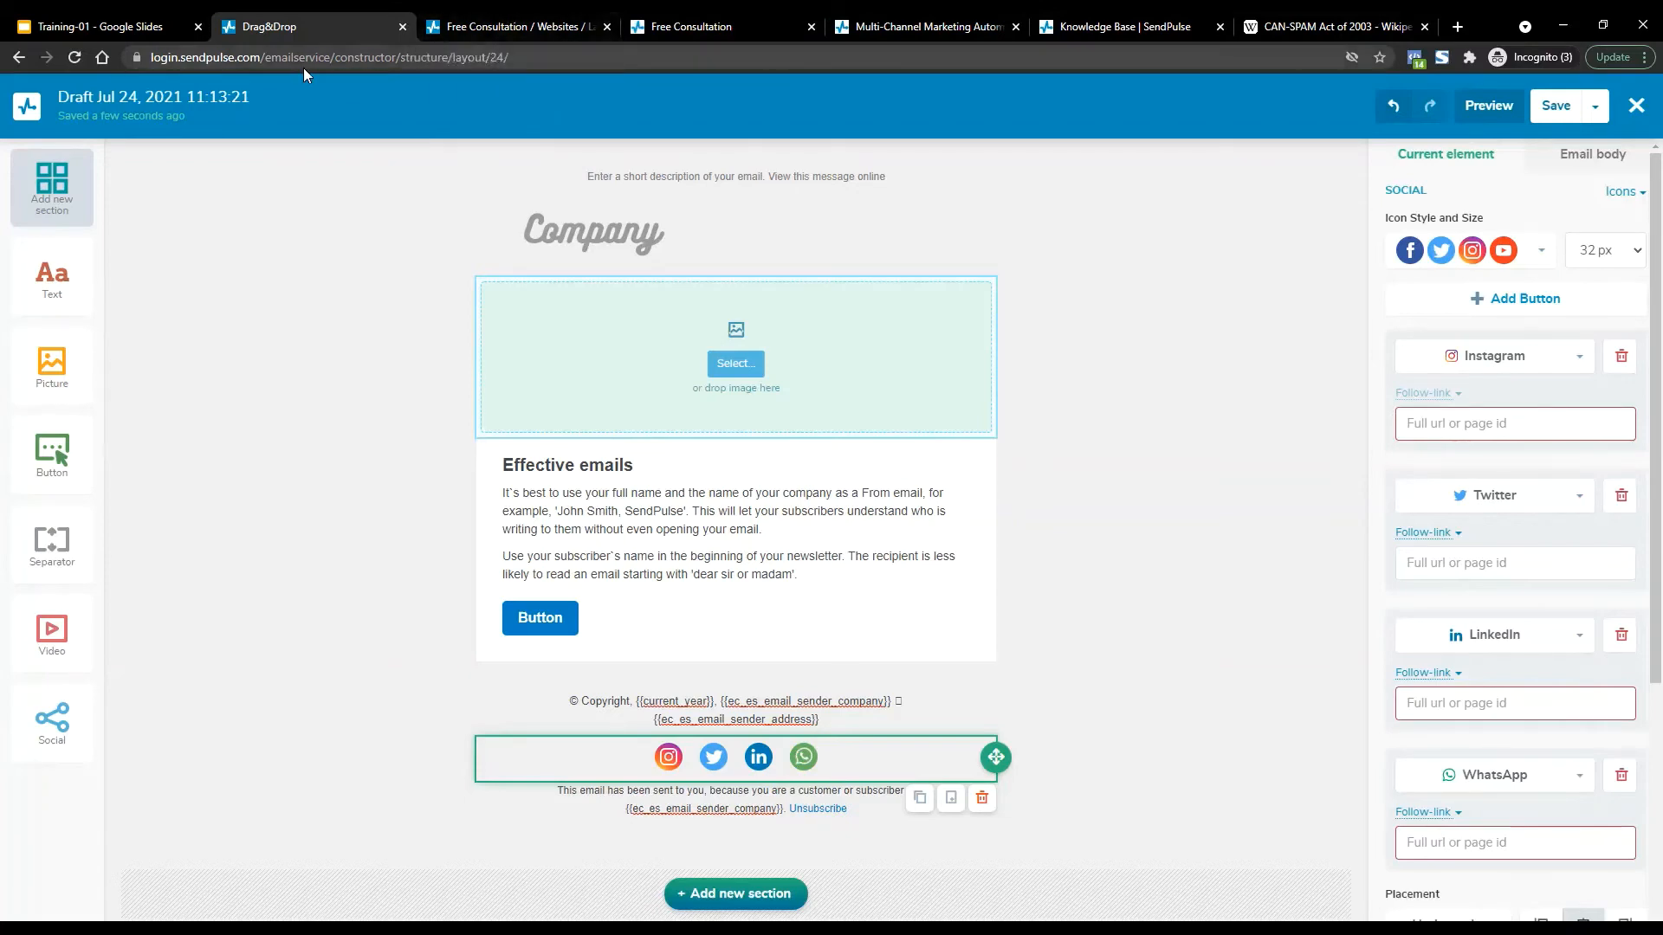
Look over the Free Consultation dashboard, thank-you page and SendPulse homepage, then open a blank tab.
{"action": "left_click", "coordinate": [467, 26]}
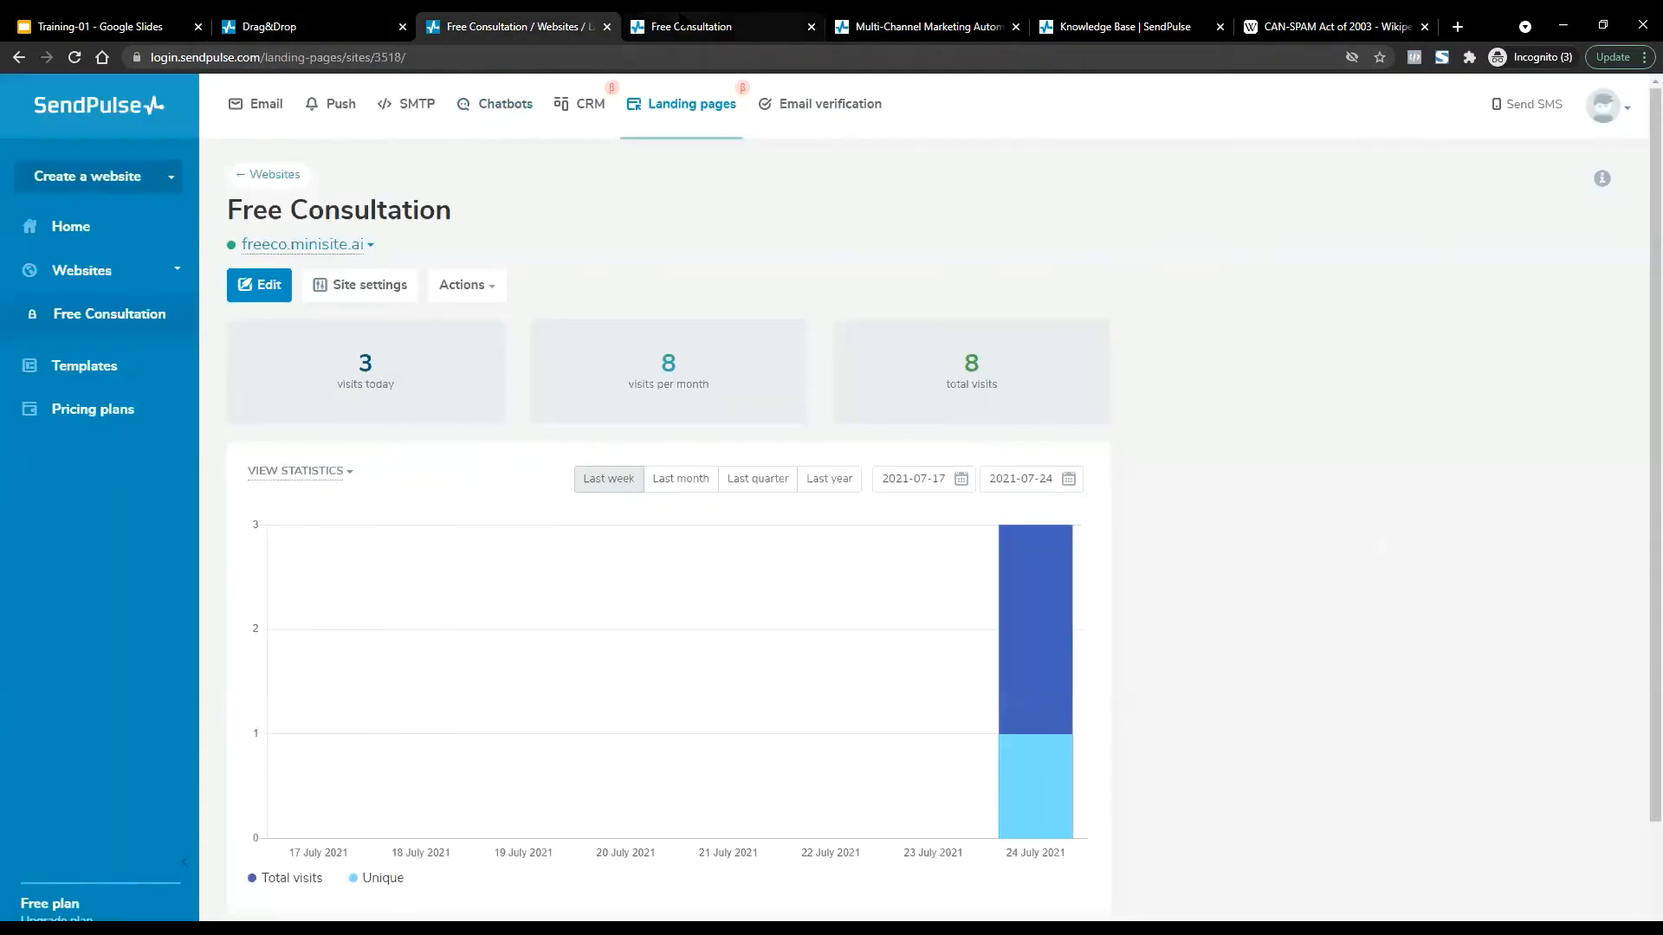
{"action": "left_click", "coordinate": [693, 26]}
{"action": "left_click", "coordinate": [962, 26]}
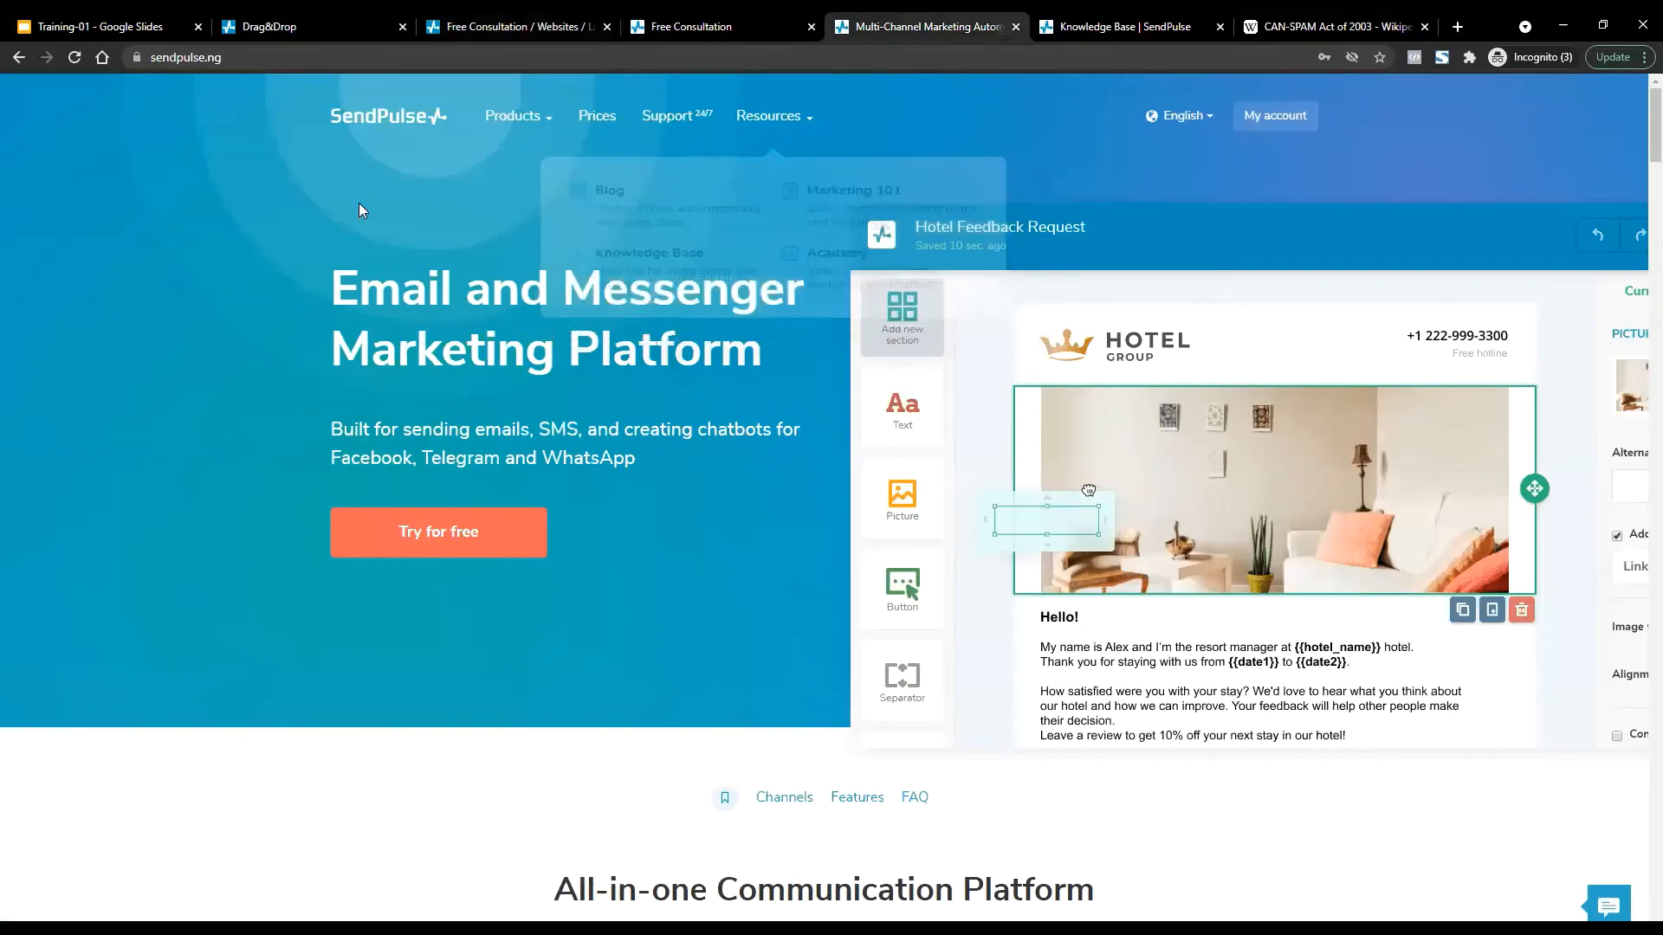
{"action": "scroll", "coordinate": [464, 449], "scroll_direction": "down", "scroll_amount": 8}
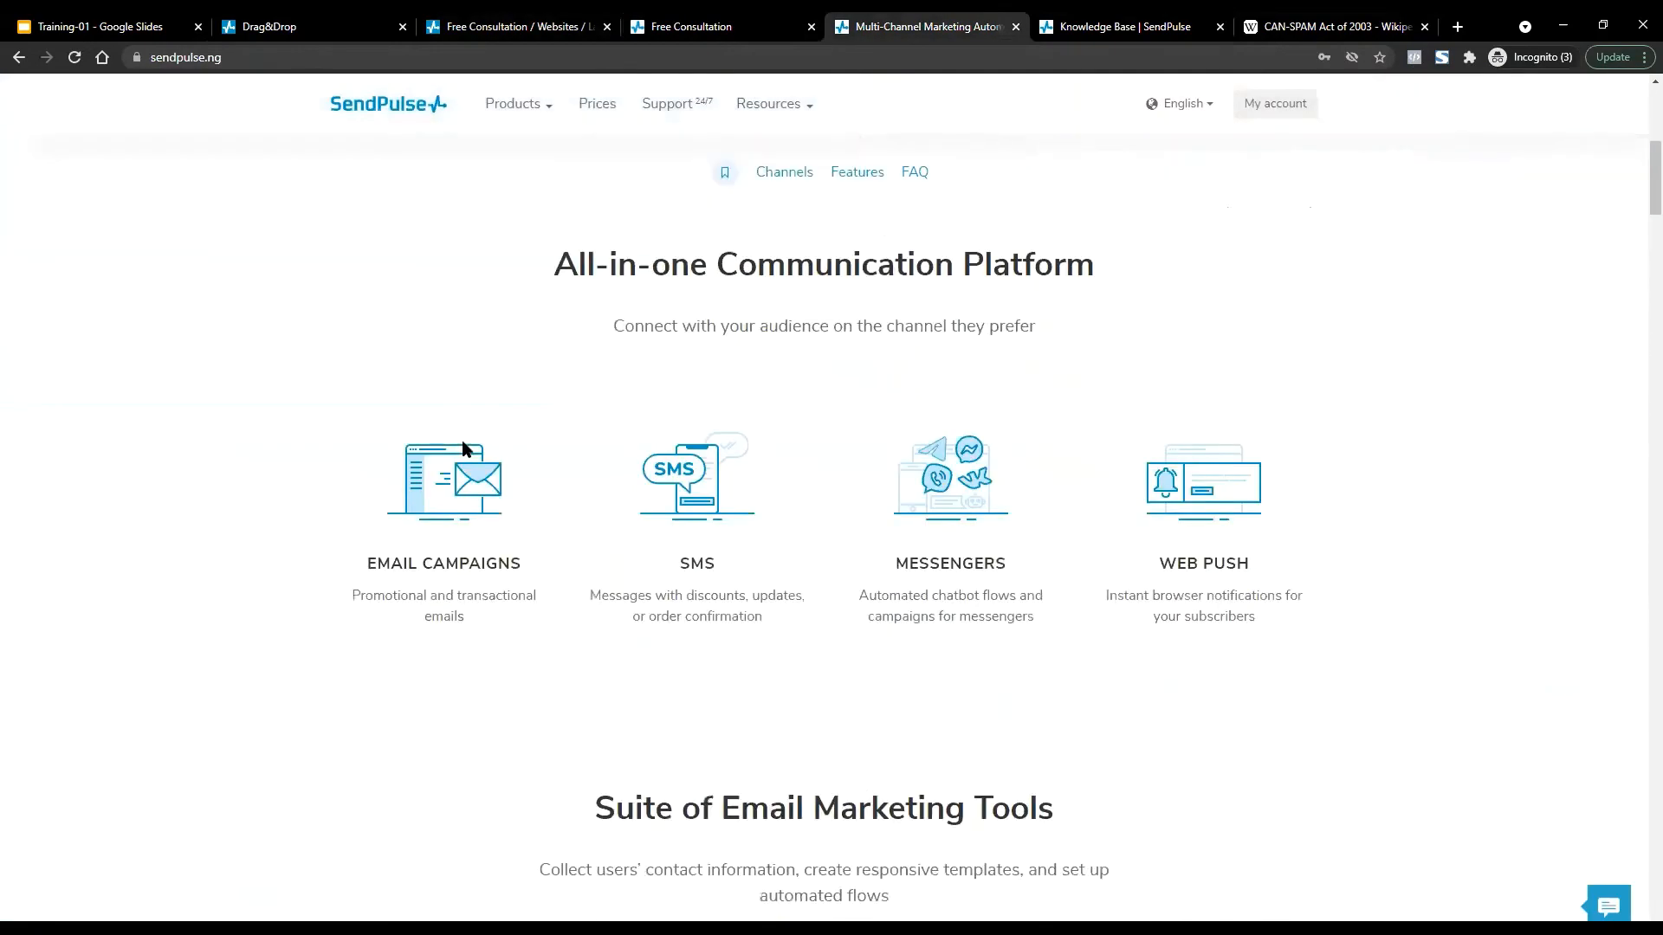
{"action": "scroll", "coordinate": [715, 459], "scroll_direction": "down", "scroll_amount": 8}
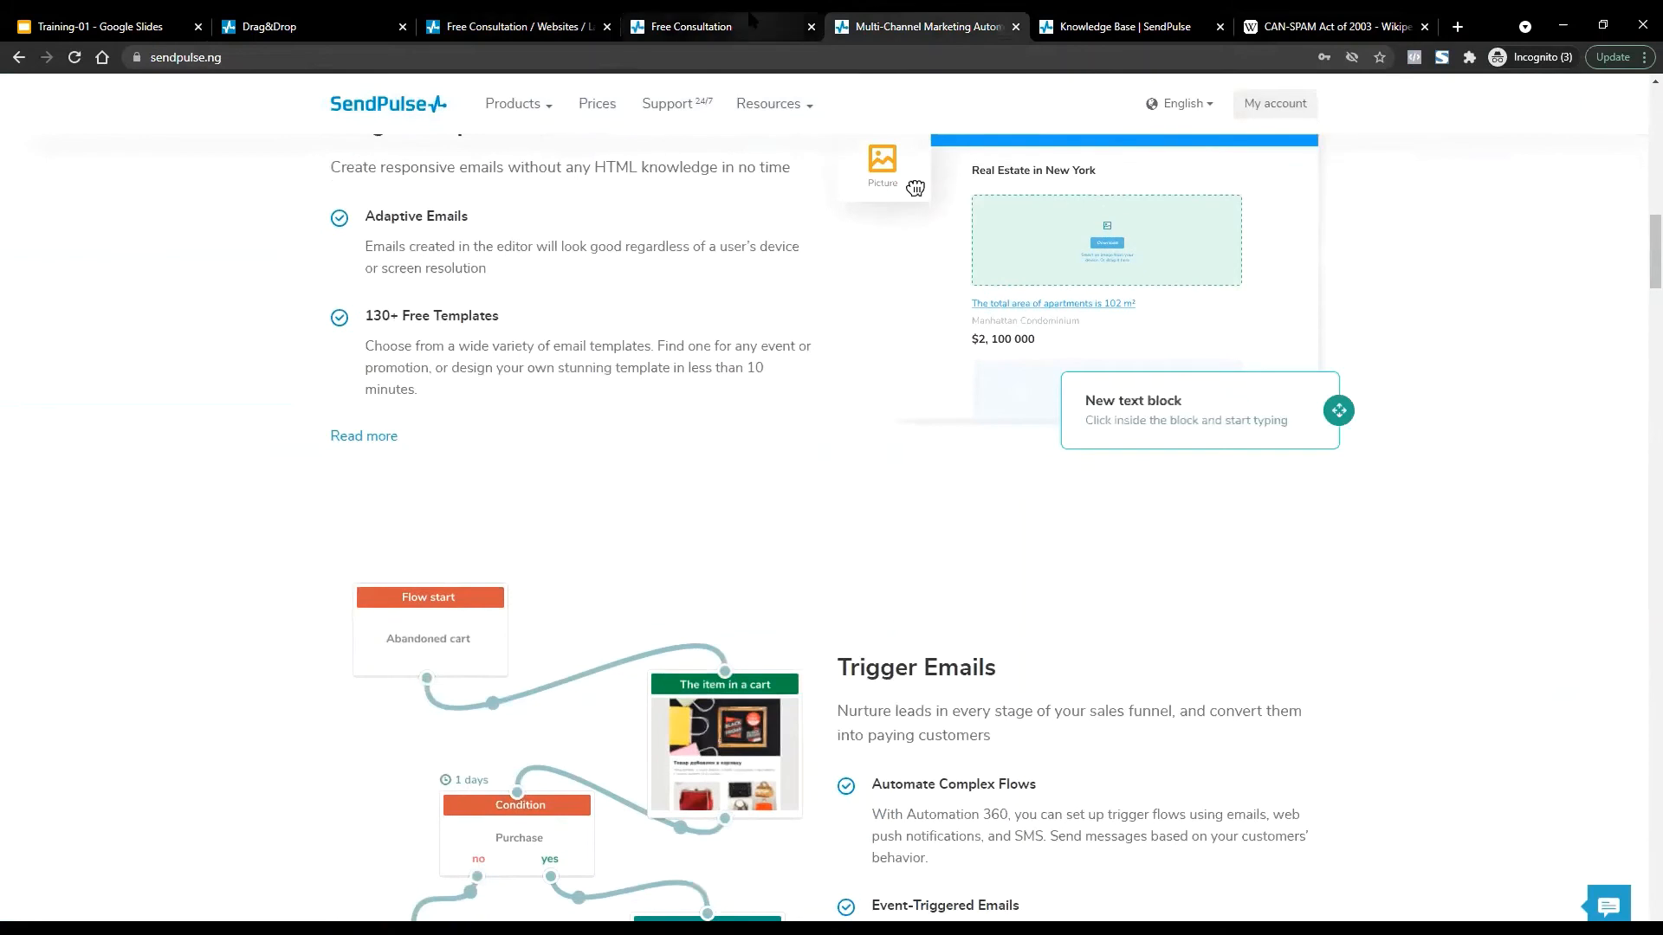
{"action": "key", "text": "ctrl+t"}
{"action": "key", "text": "alt+Tab"}
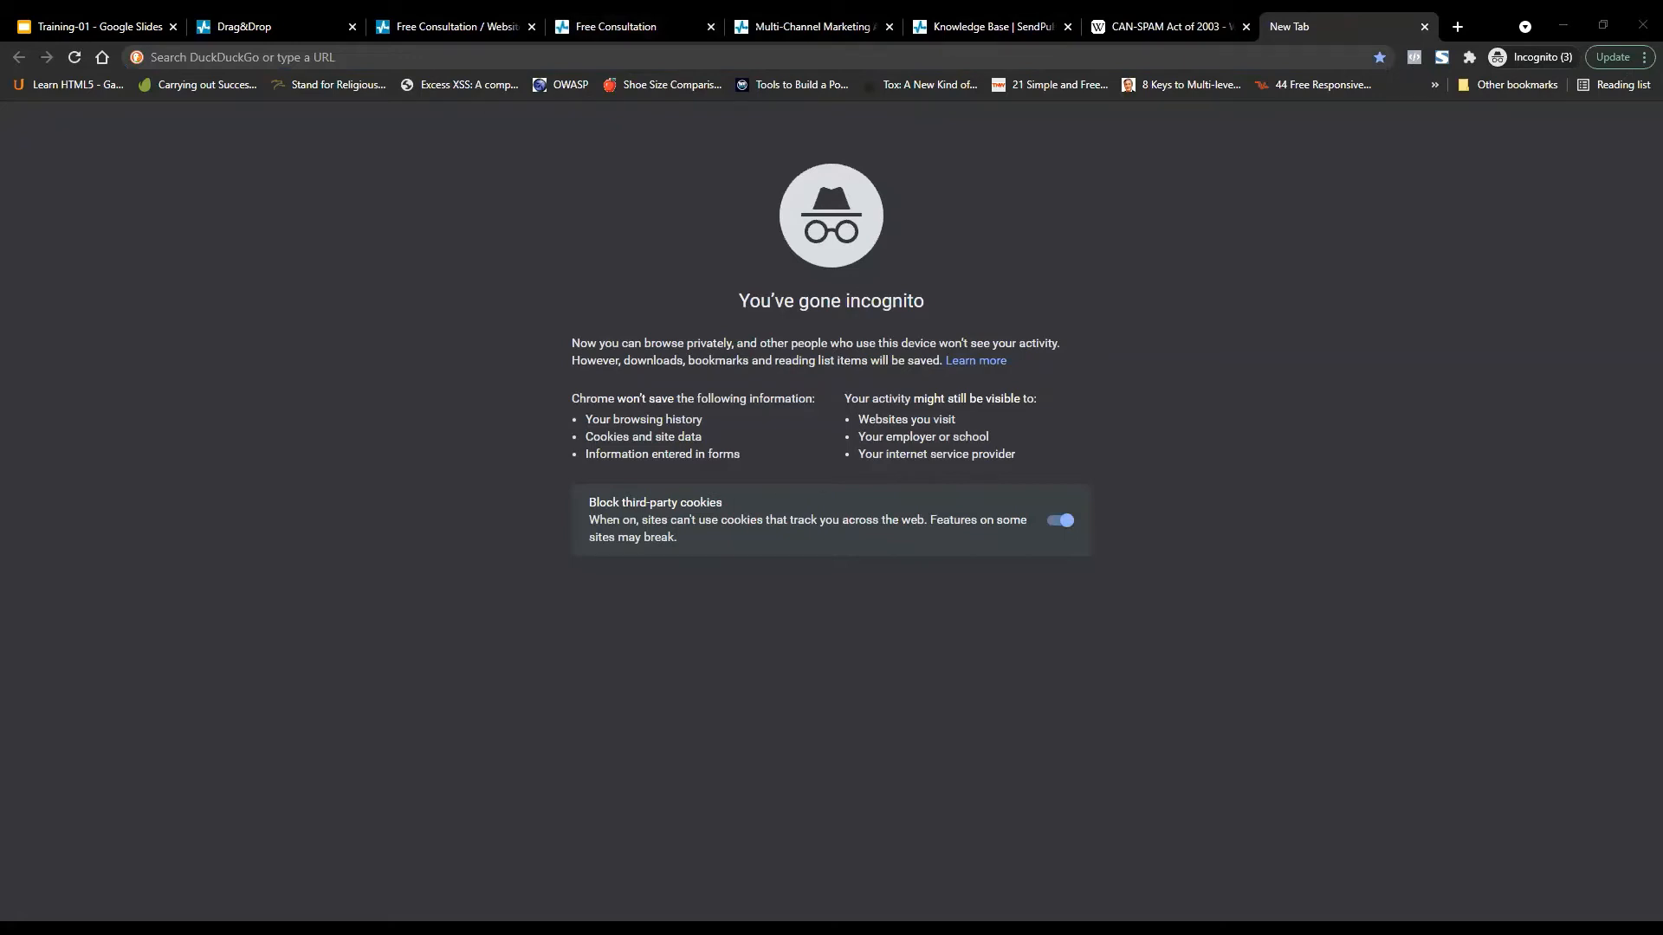
Open Weekend-Crash-lesson.png in Chrome, close it, and return to the SendPulse Drag&Drop editor.
{"action": "double_click", "coordinate": [637, 667]}
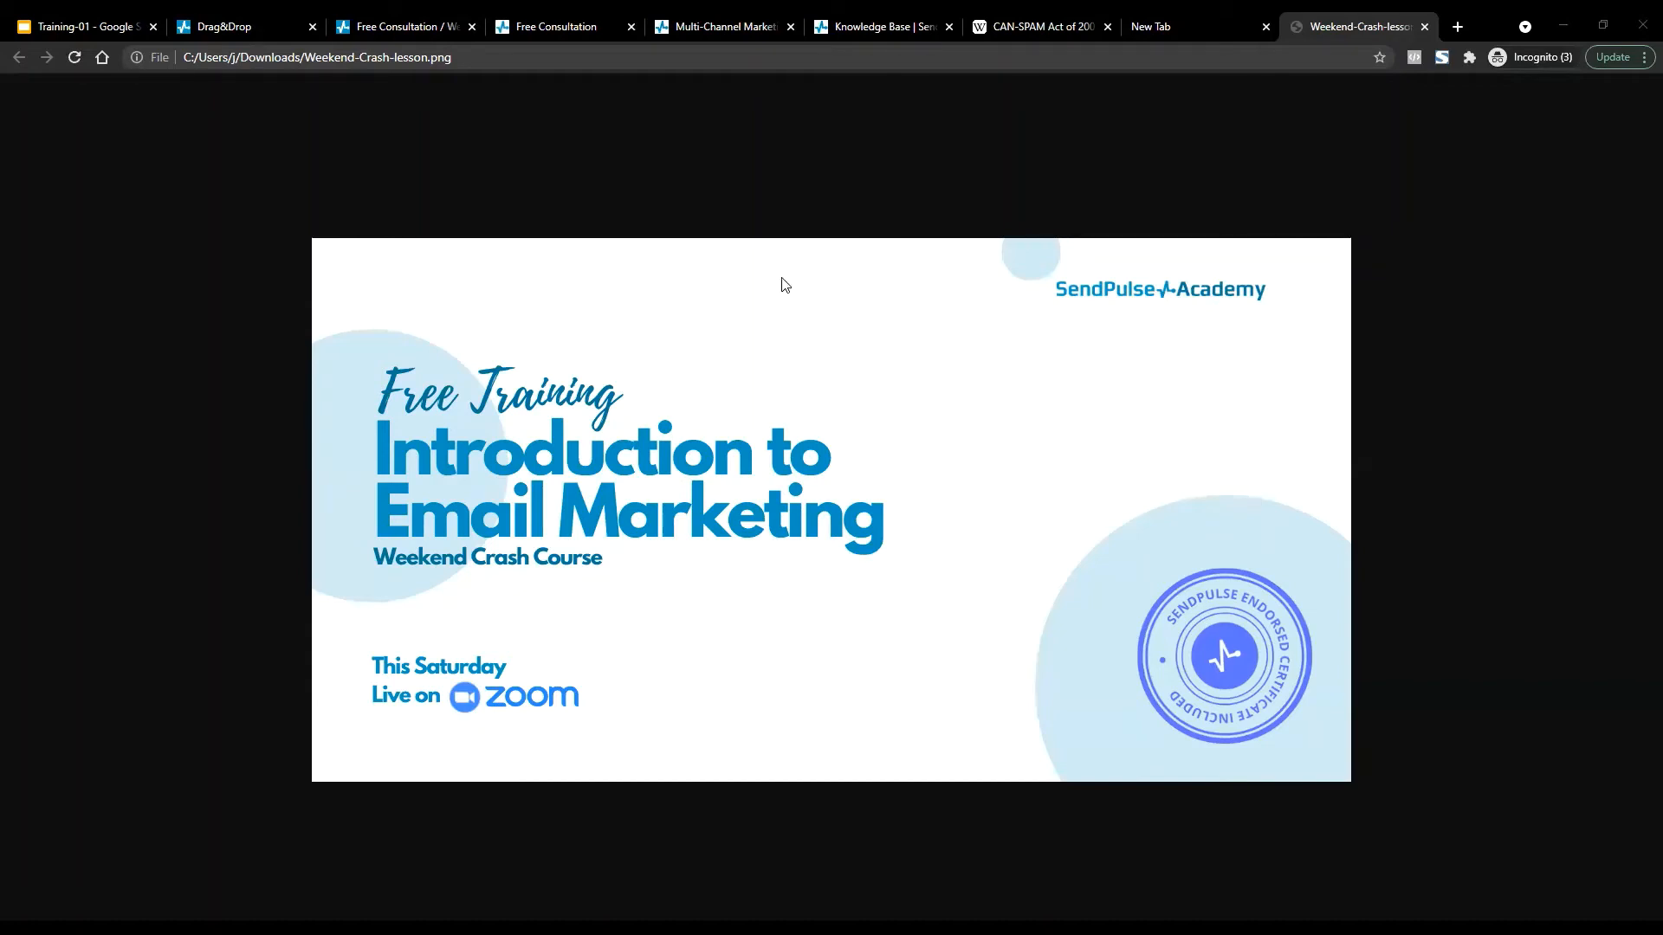
{"action": "left_click", "coordinate": [1424, 27]}
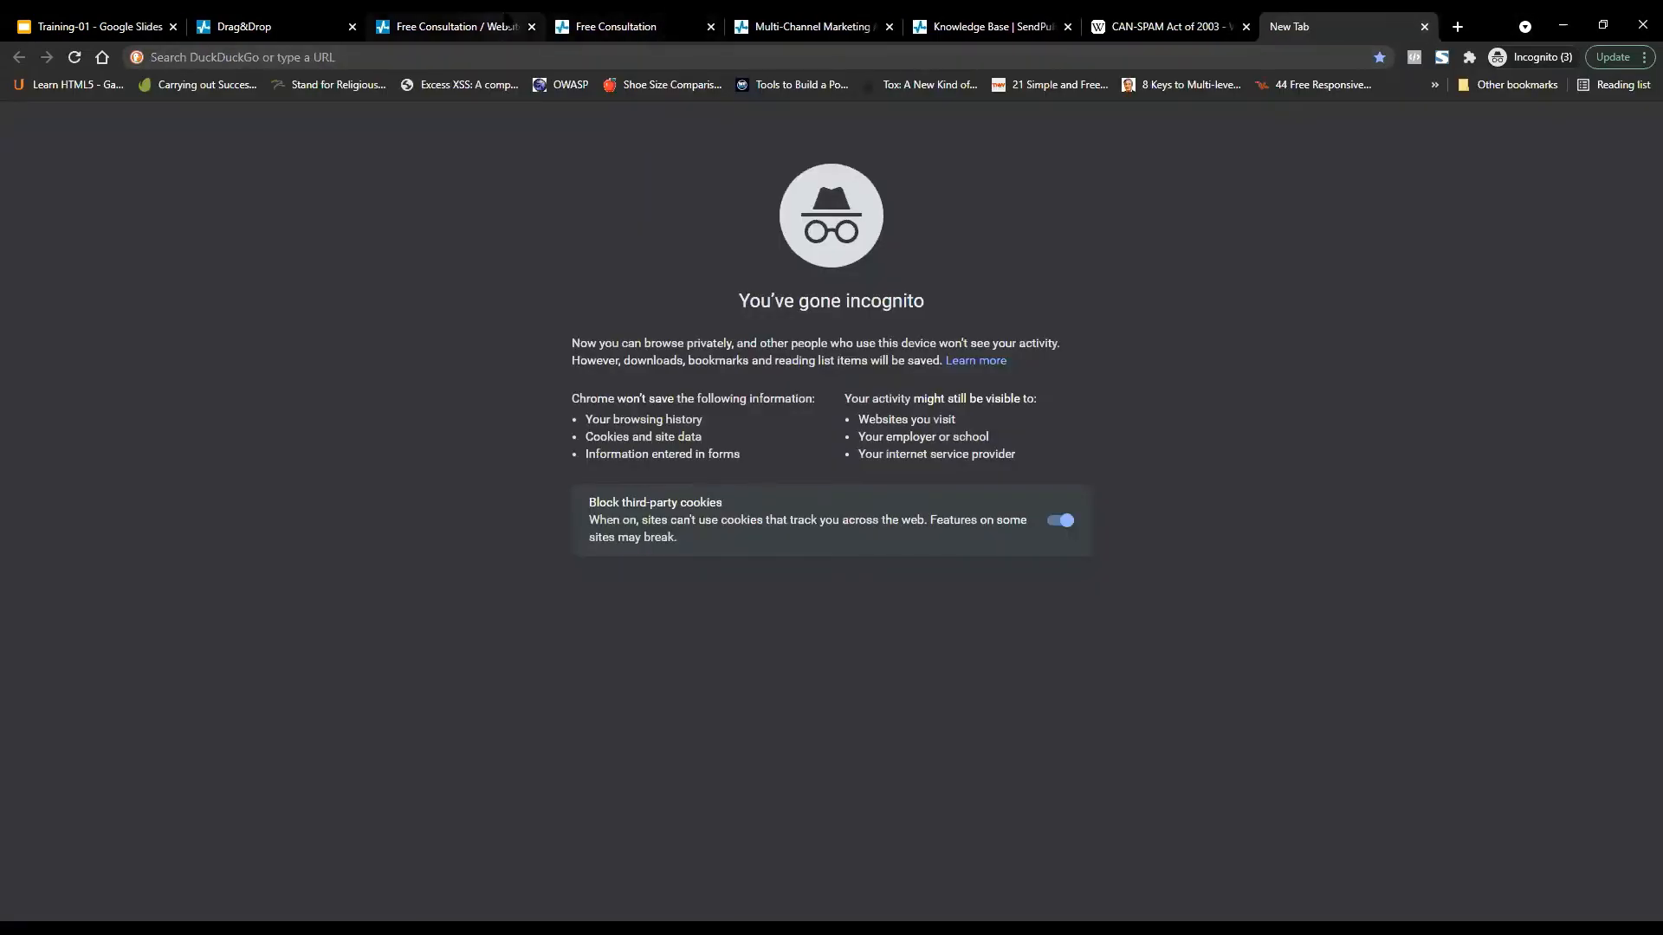
{"action": "left_click", "coordinate": [235, 19]}
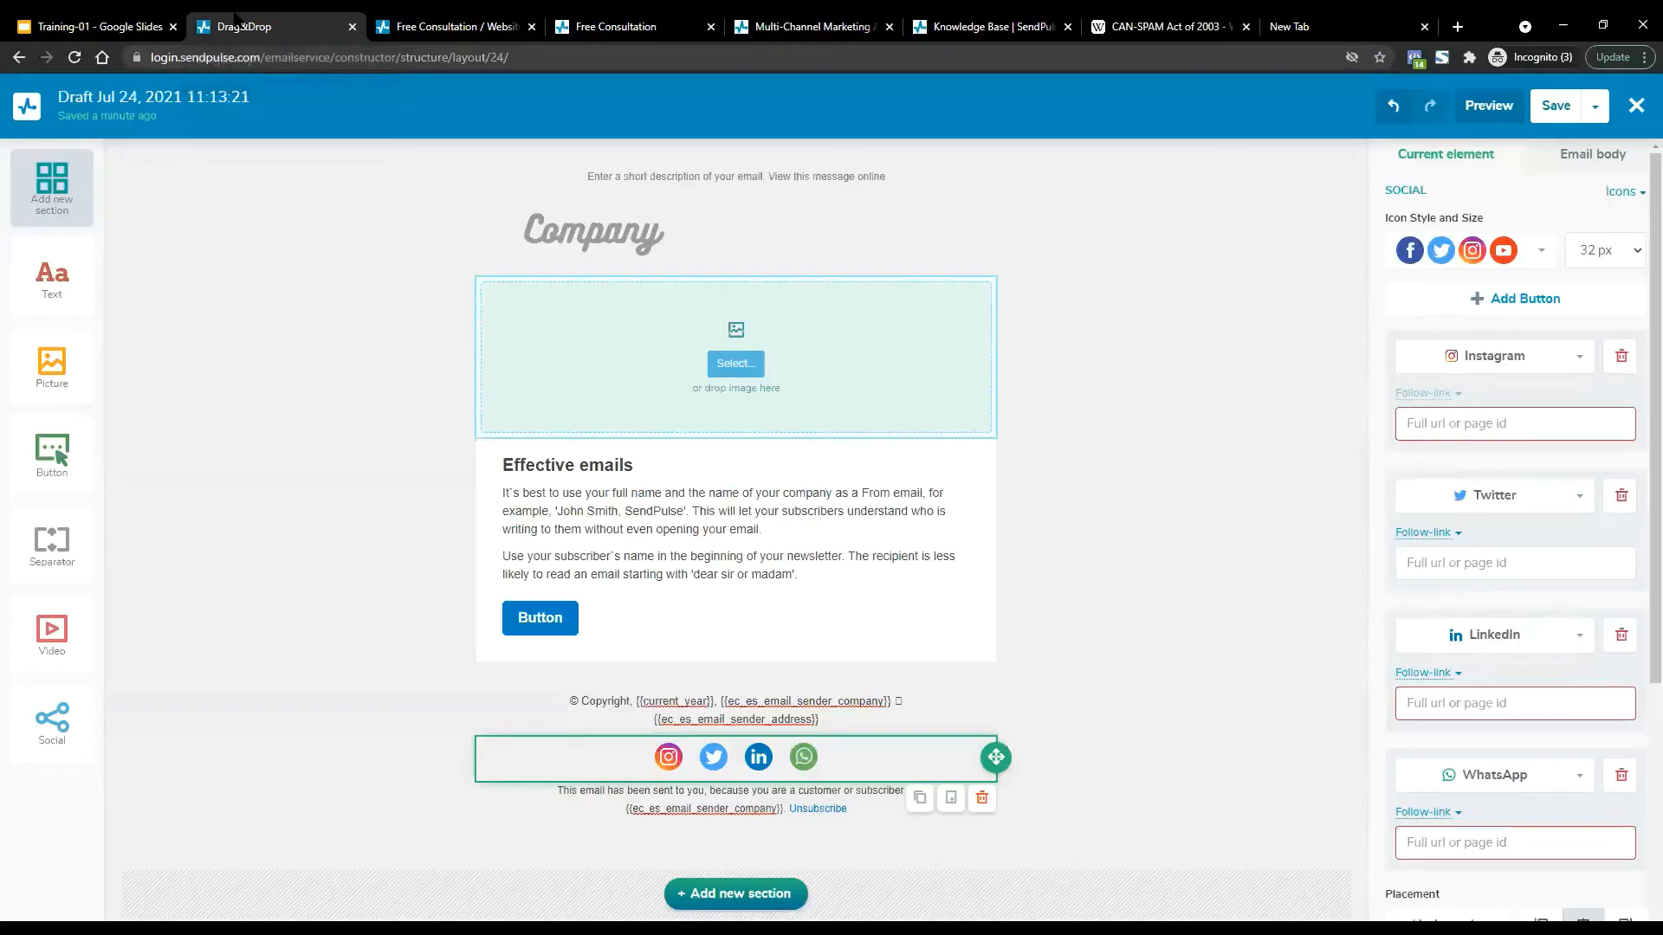
Delete the Company logo block from the email.
{"action": "left_click", "coordinate": [621, 241]}
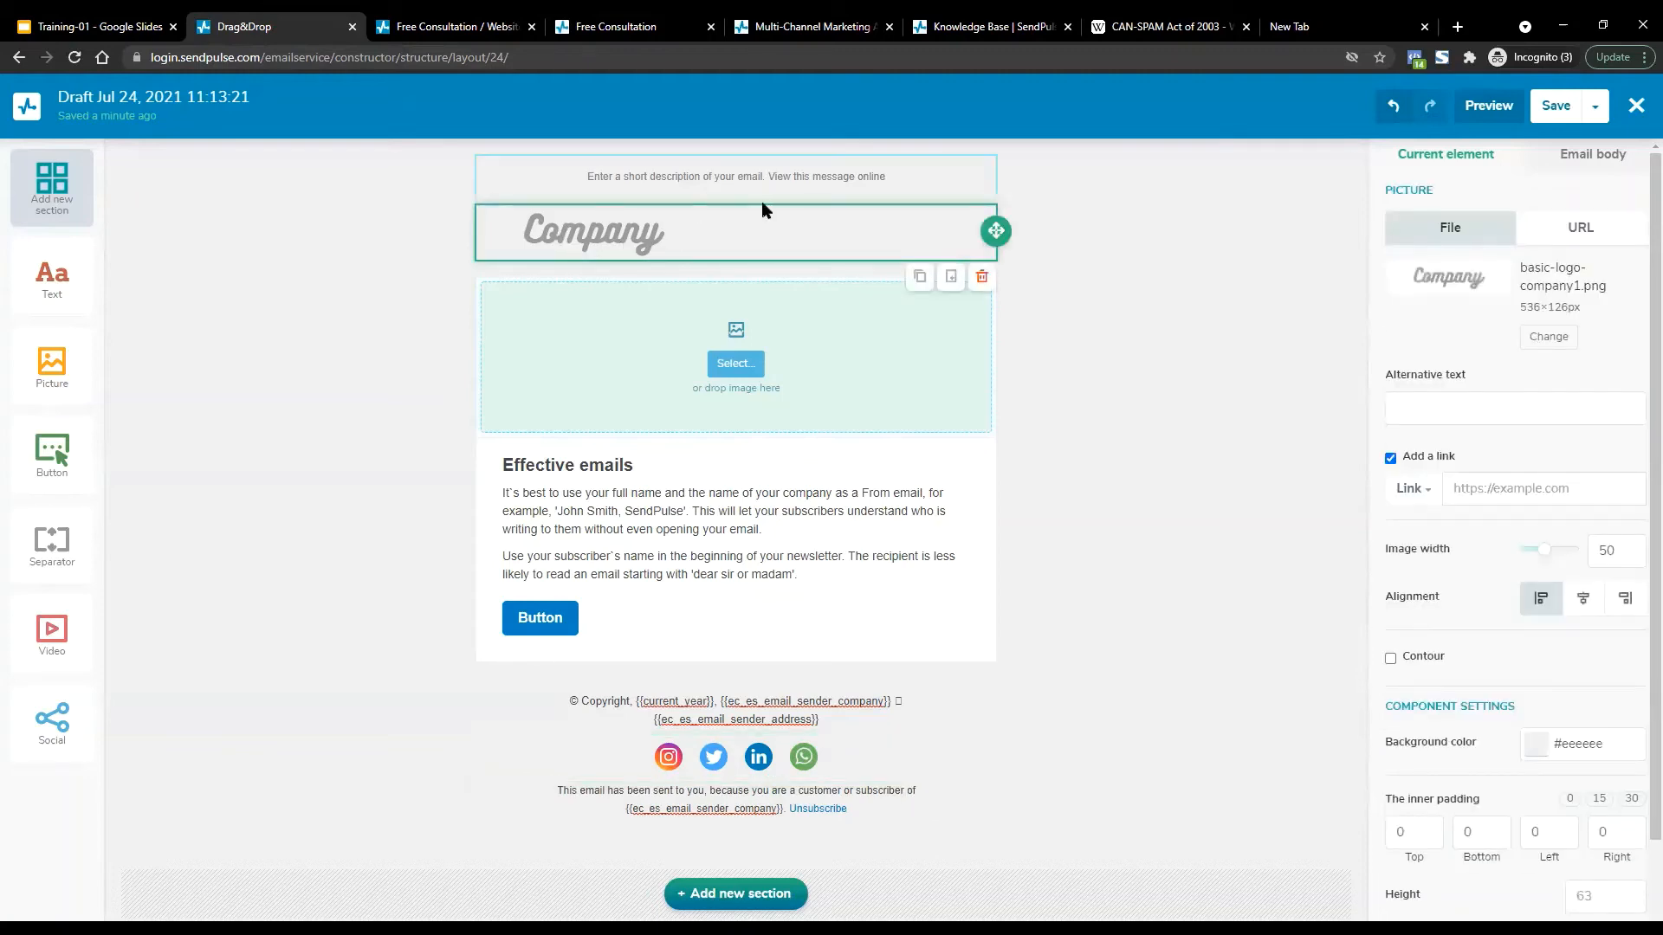
{"action": "left_click", "coordinate": [980, 277]}
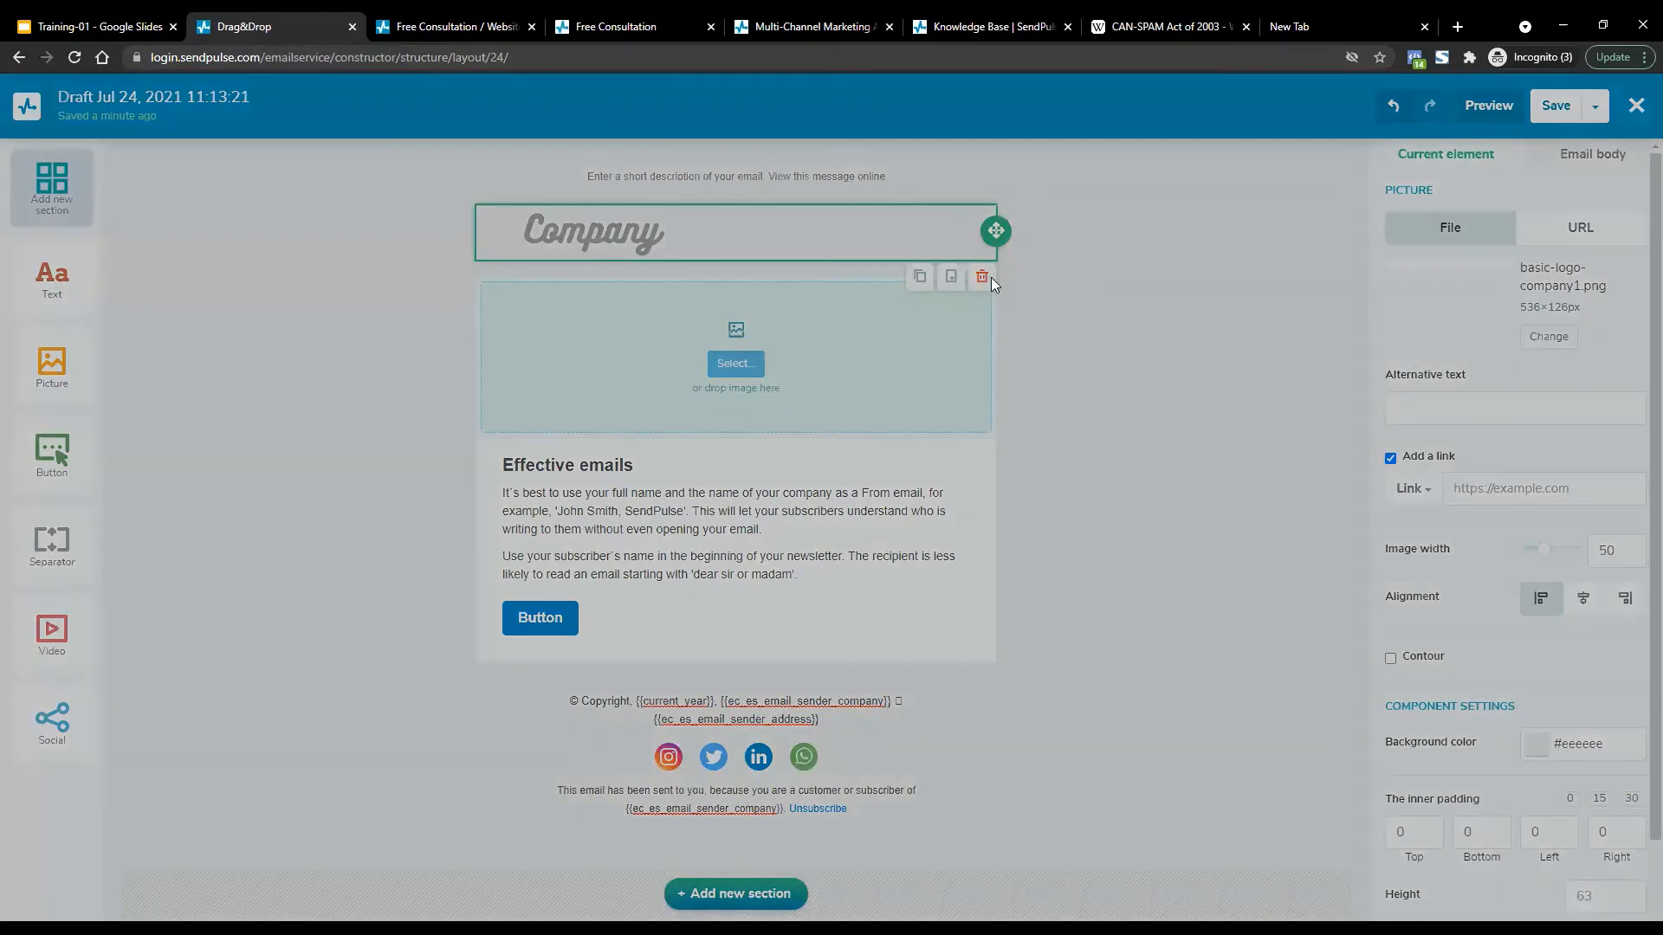
{"action": "left_click", "coordinate": [829, 293]}
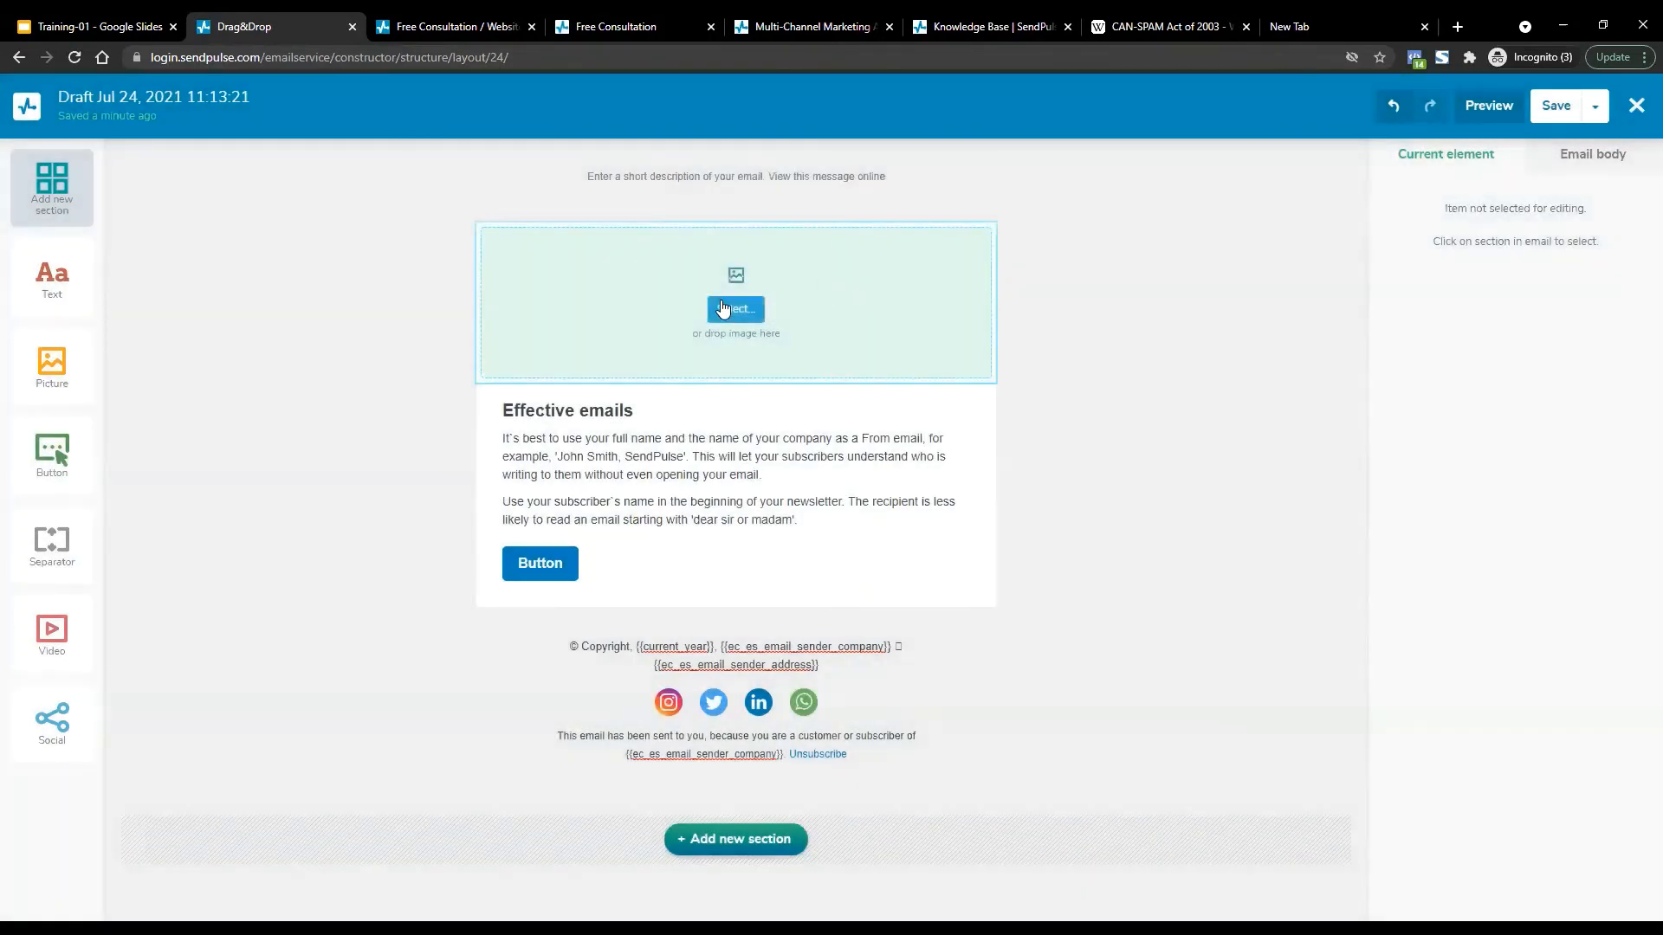
Upload the Weekend-Crash-lesson.png banner into the top image slot and close the image library.
{"action": "left_click", "coordinate": [724, 310]}
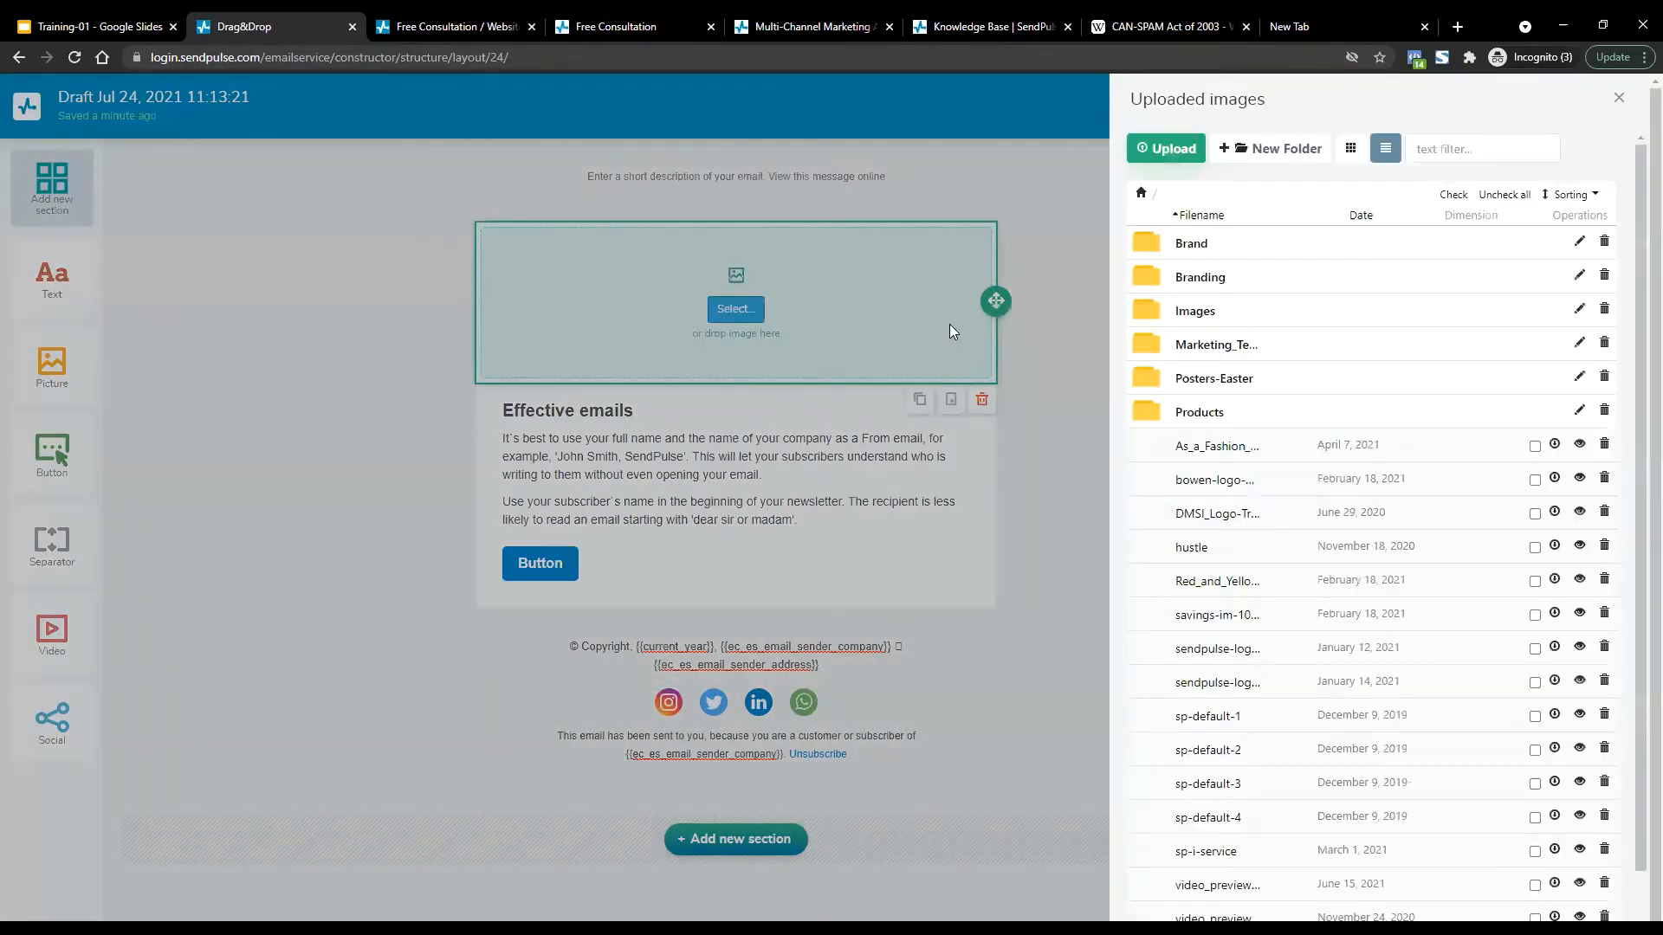
{"action": "left_click", "coordinate": [1159, 148]}
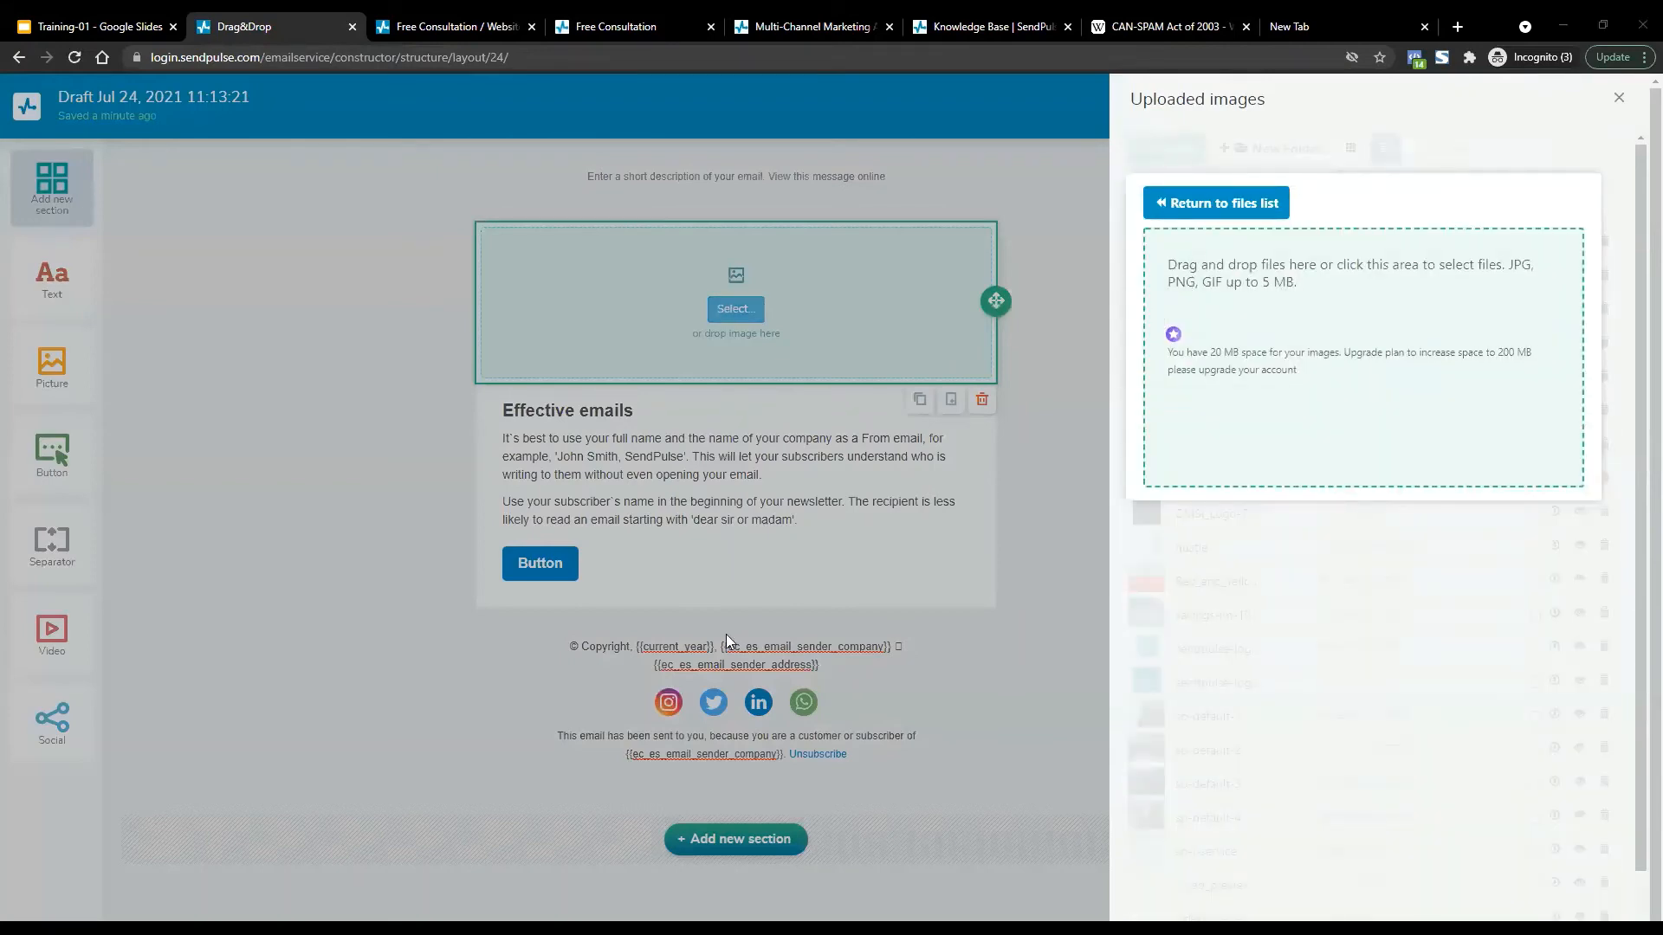
{"action": "double_click", "coordinate": [1464, 302]}
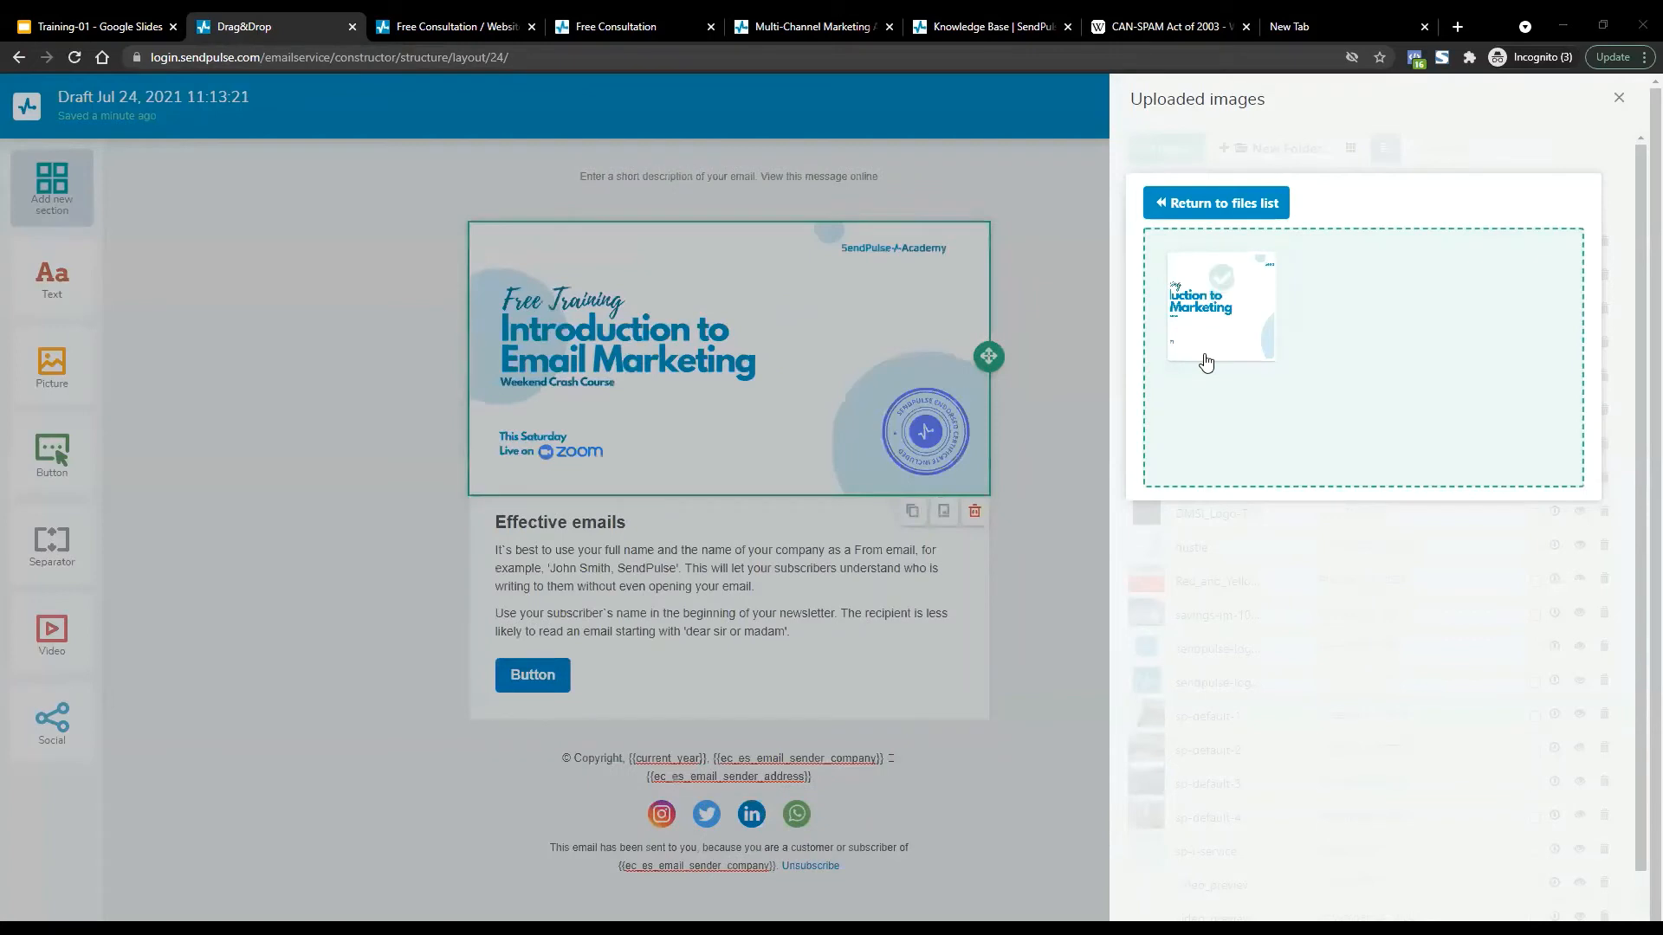
{"action": "left_click", "coordinate": [906, 243]}
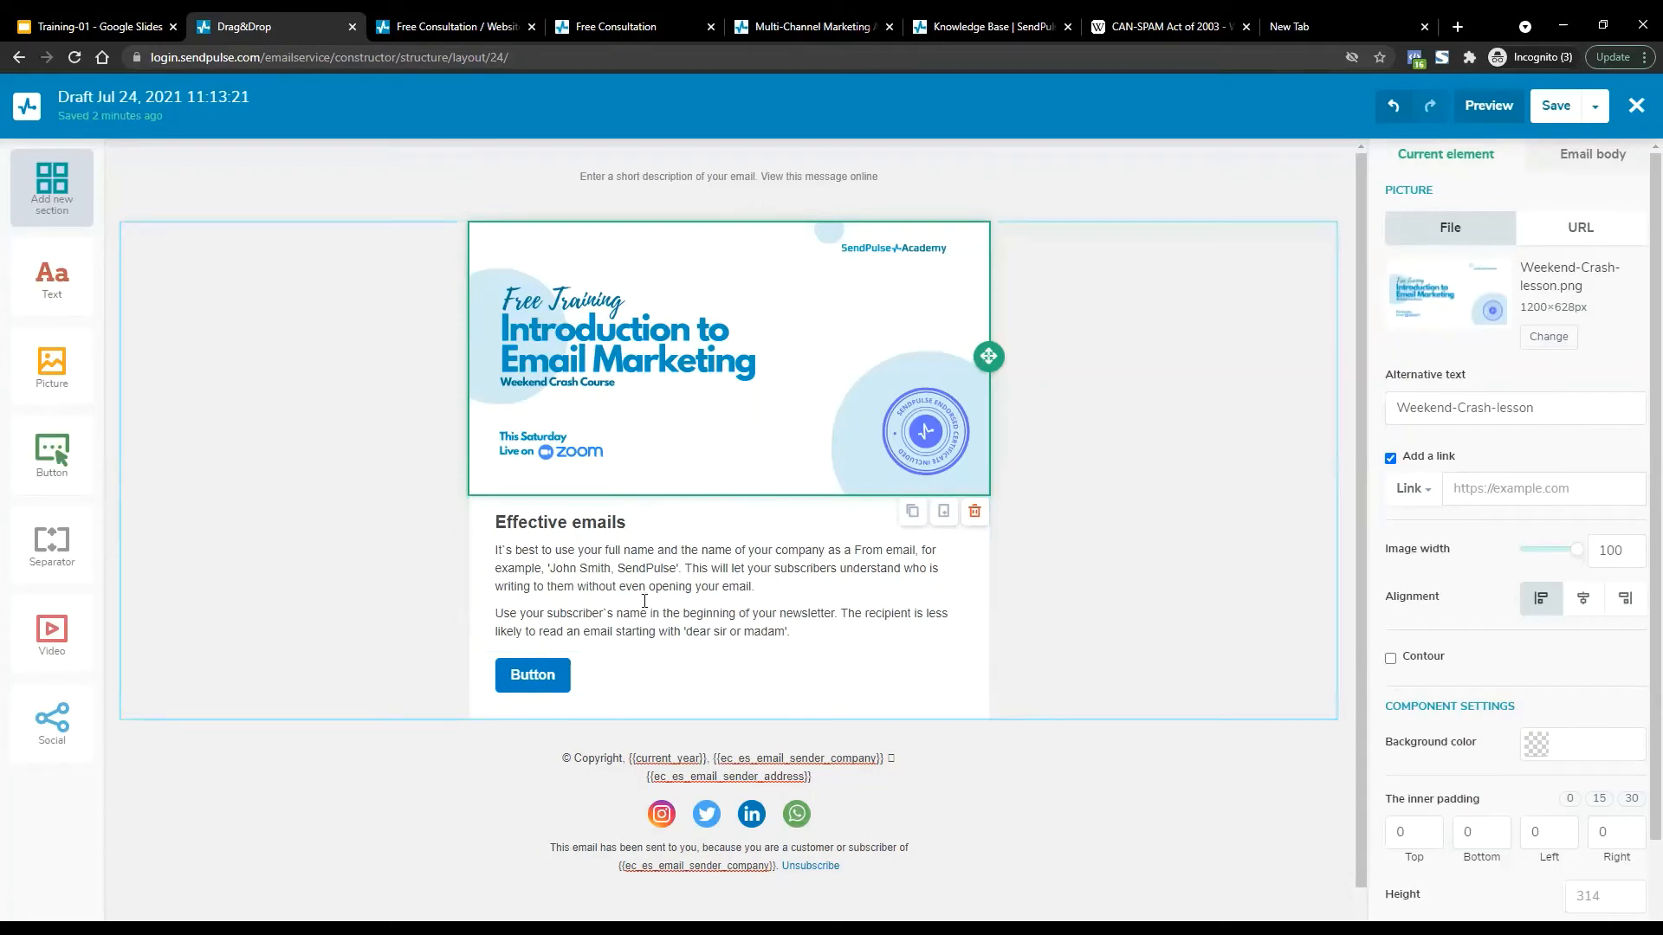
{"action": "left_click_drag", "start_coordinate": [498, 515], "coordinate": [819, 639]}
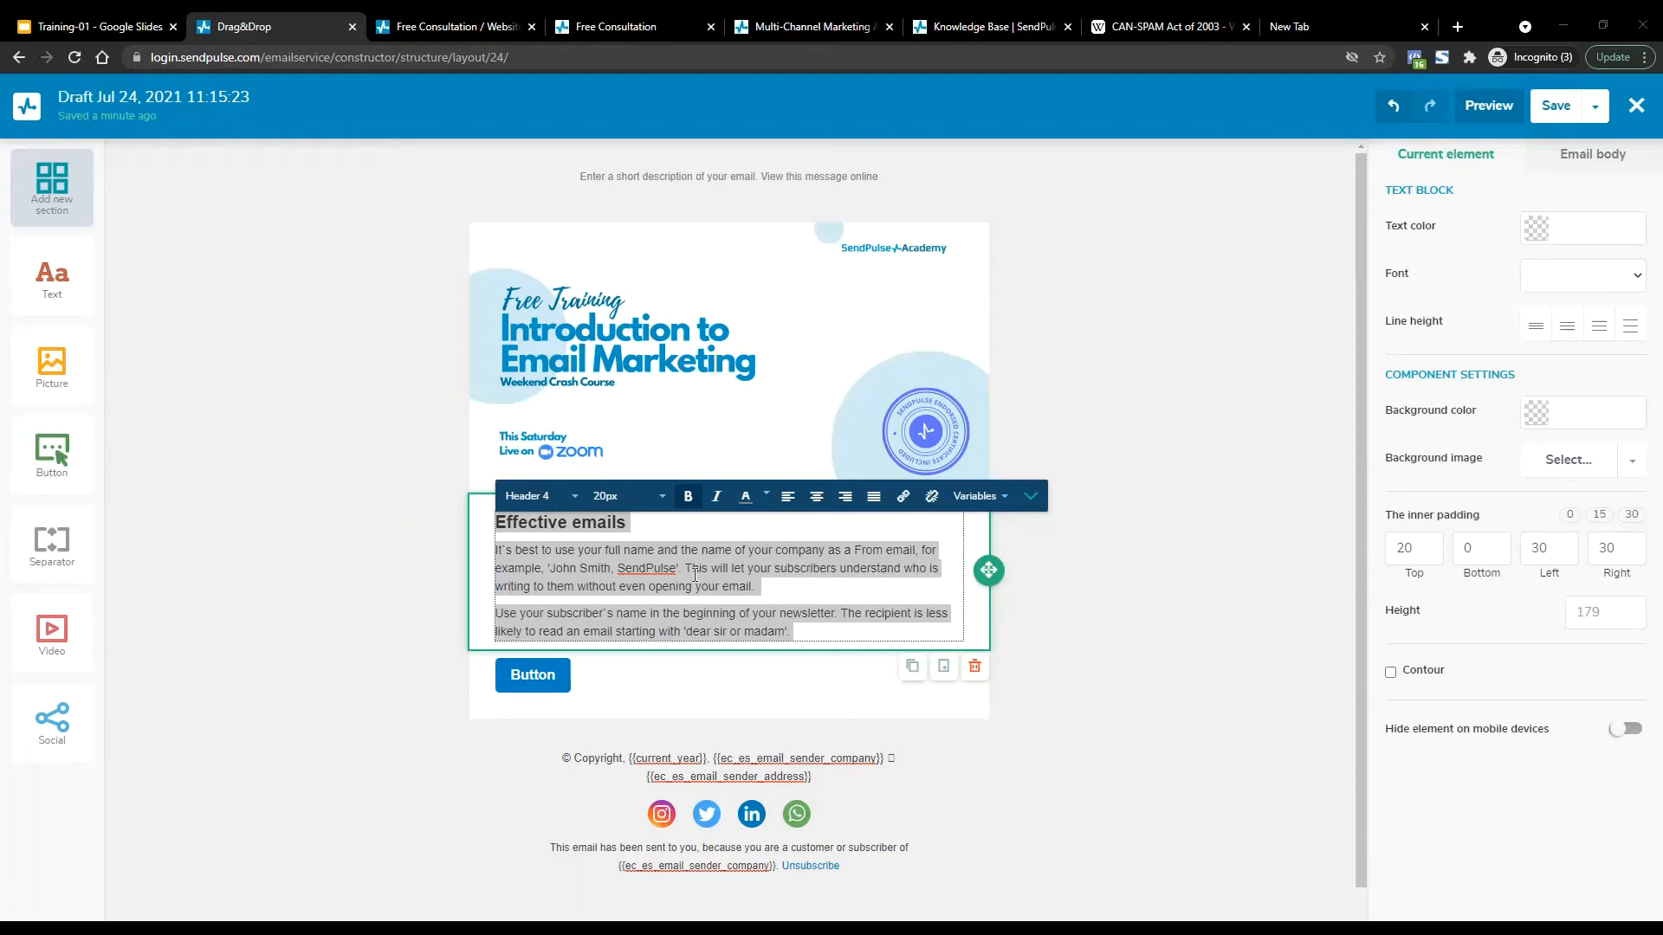
Make the phrase 'without even opening your email.' bold.
{"action": "left_click", "coordinate": [576, 535]}
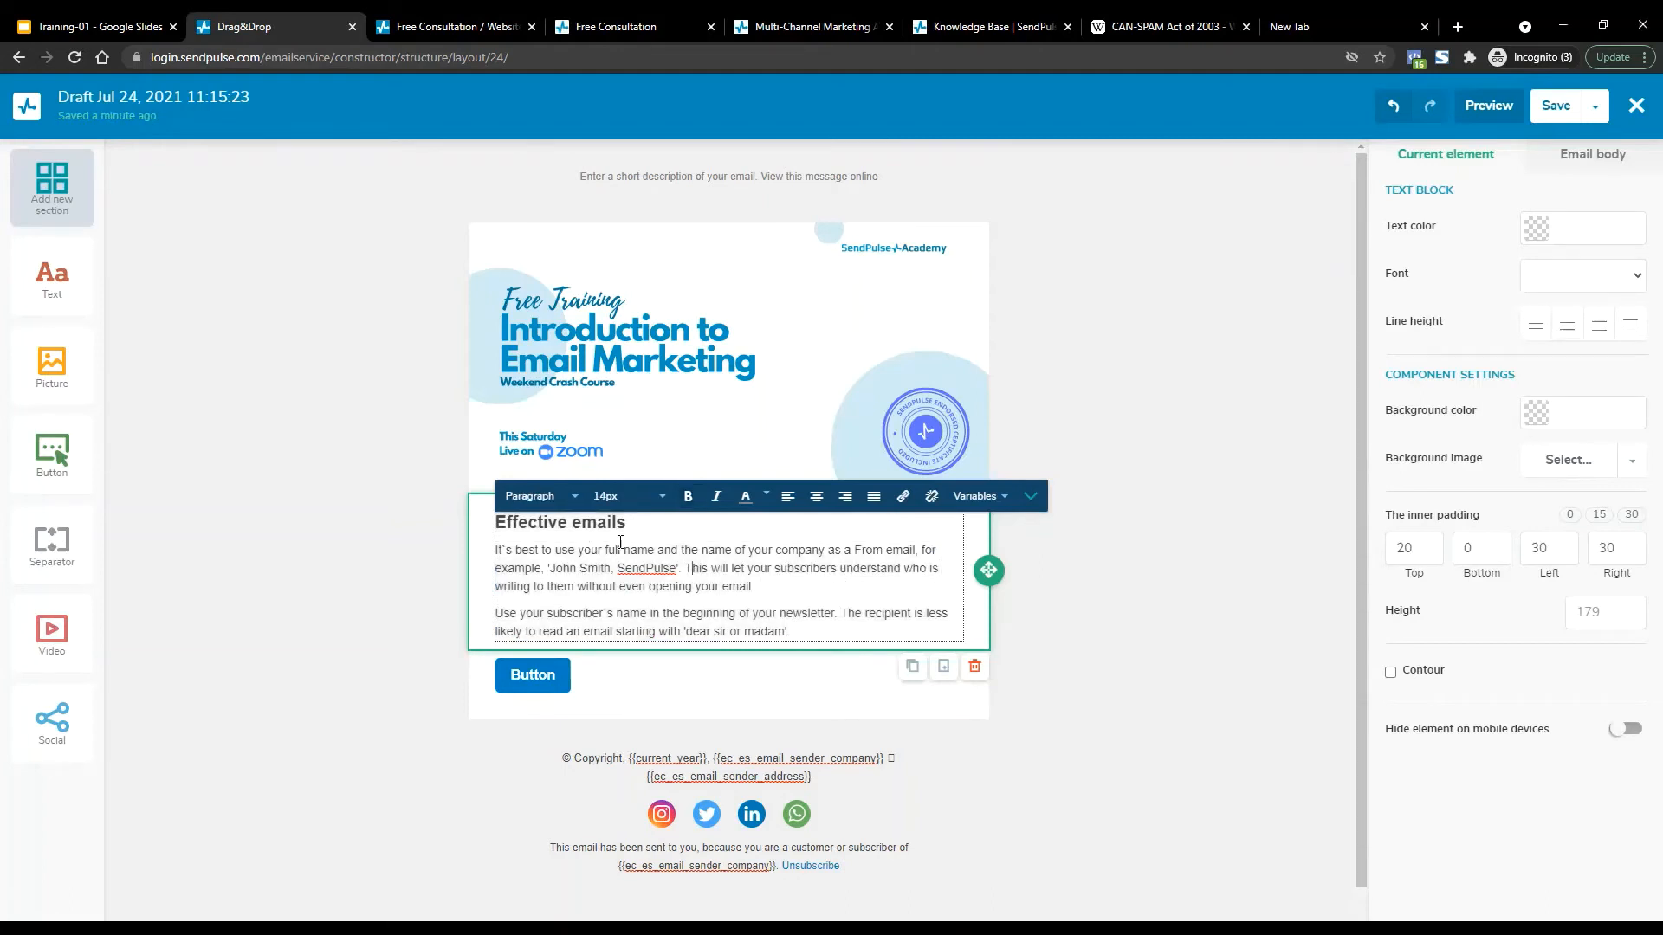
{"action": "left_click_drag", "start_coordinate": [754, 588], "coordinate": [580, 586]}
{"action": "key", "text": "ctrl+b"}
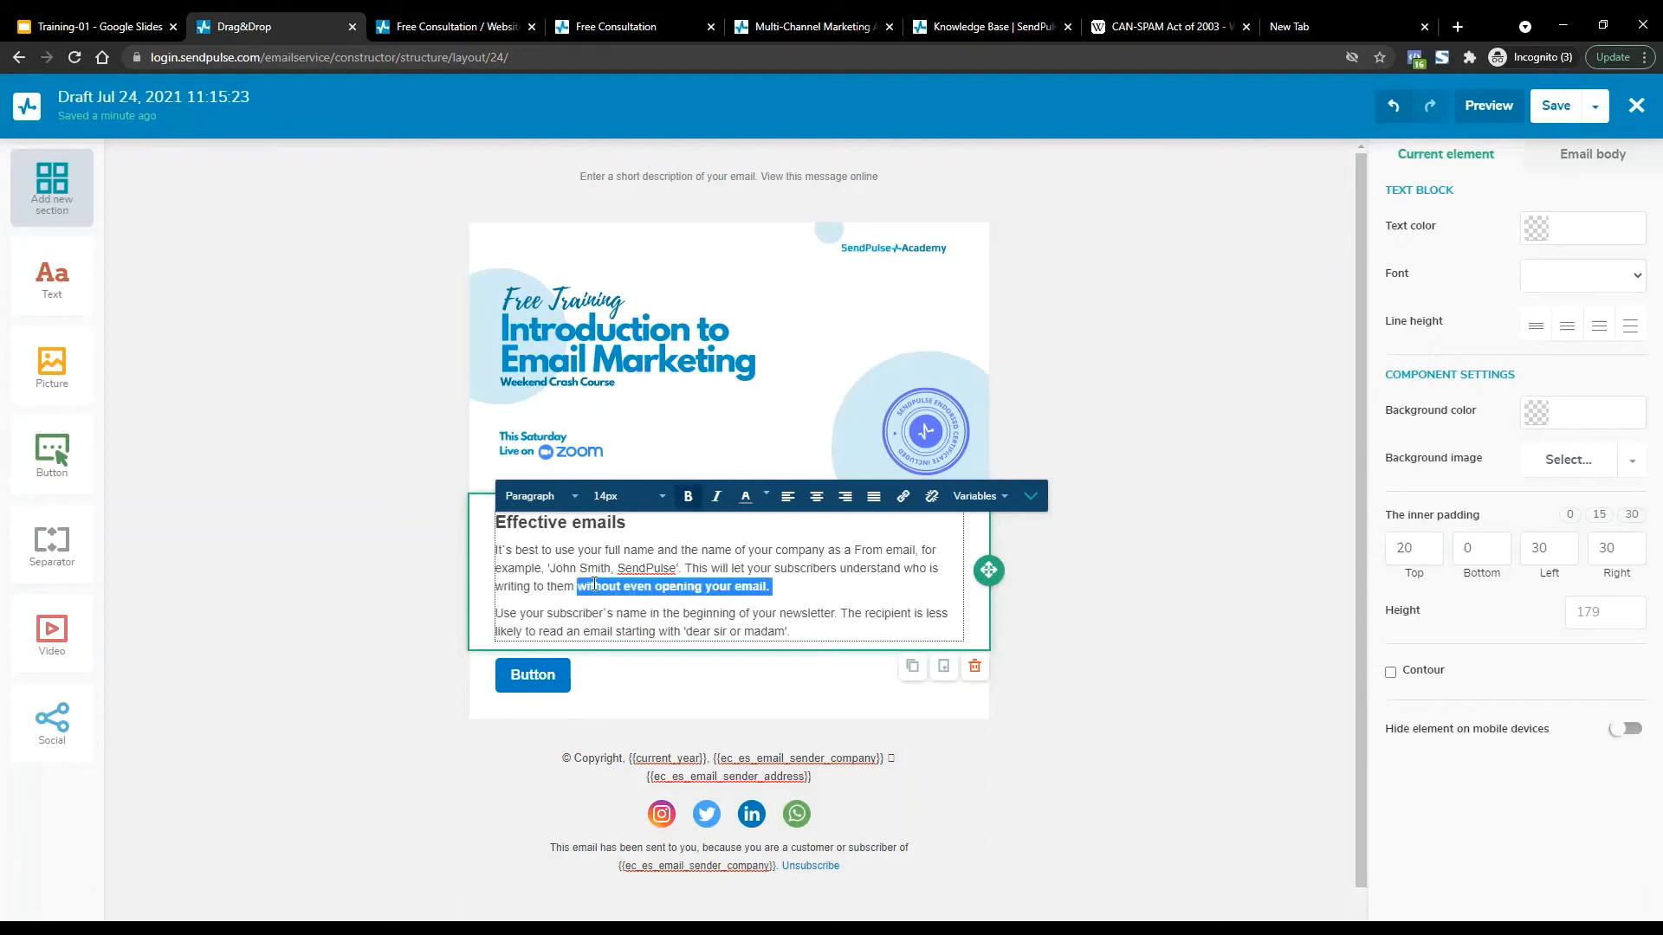
{"action": "left_click", "coordinate": [691, 499]}
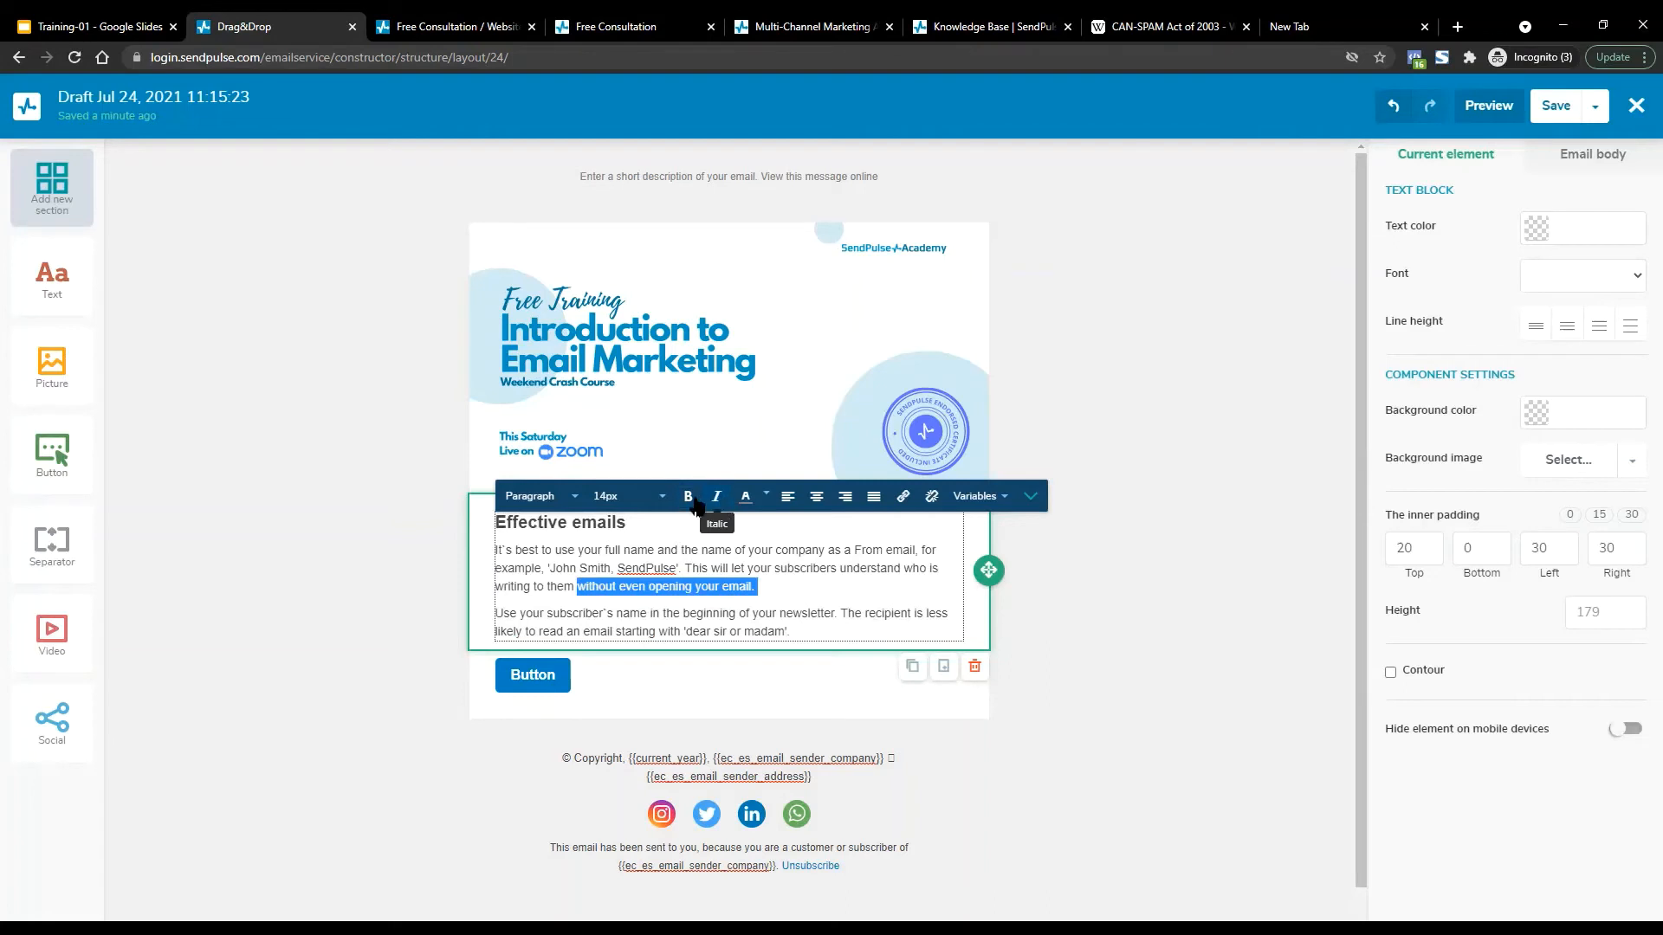
{"action": "left_click", "coordinate": [691, 499]}
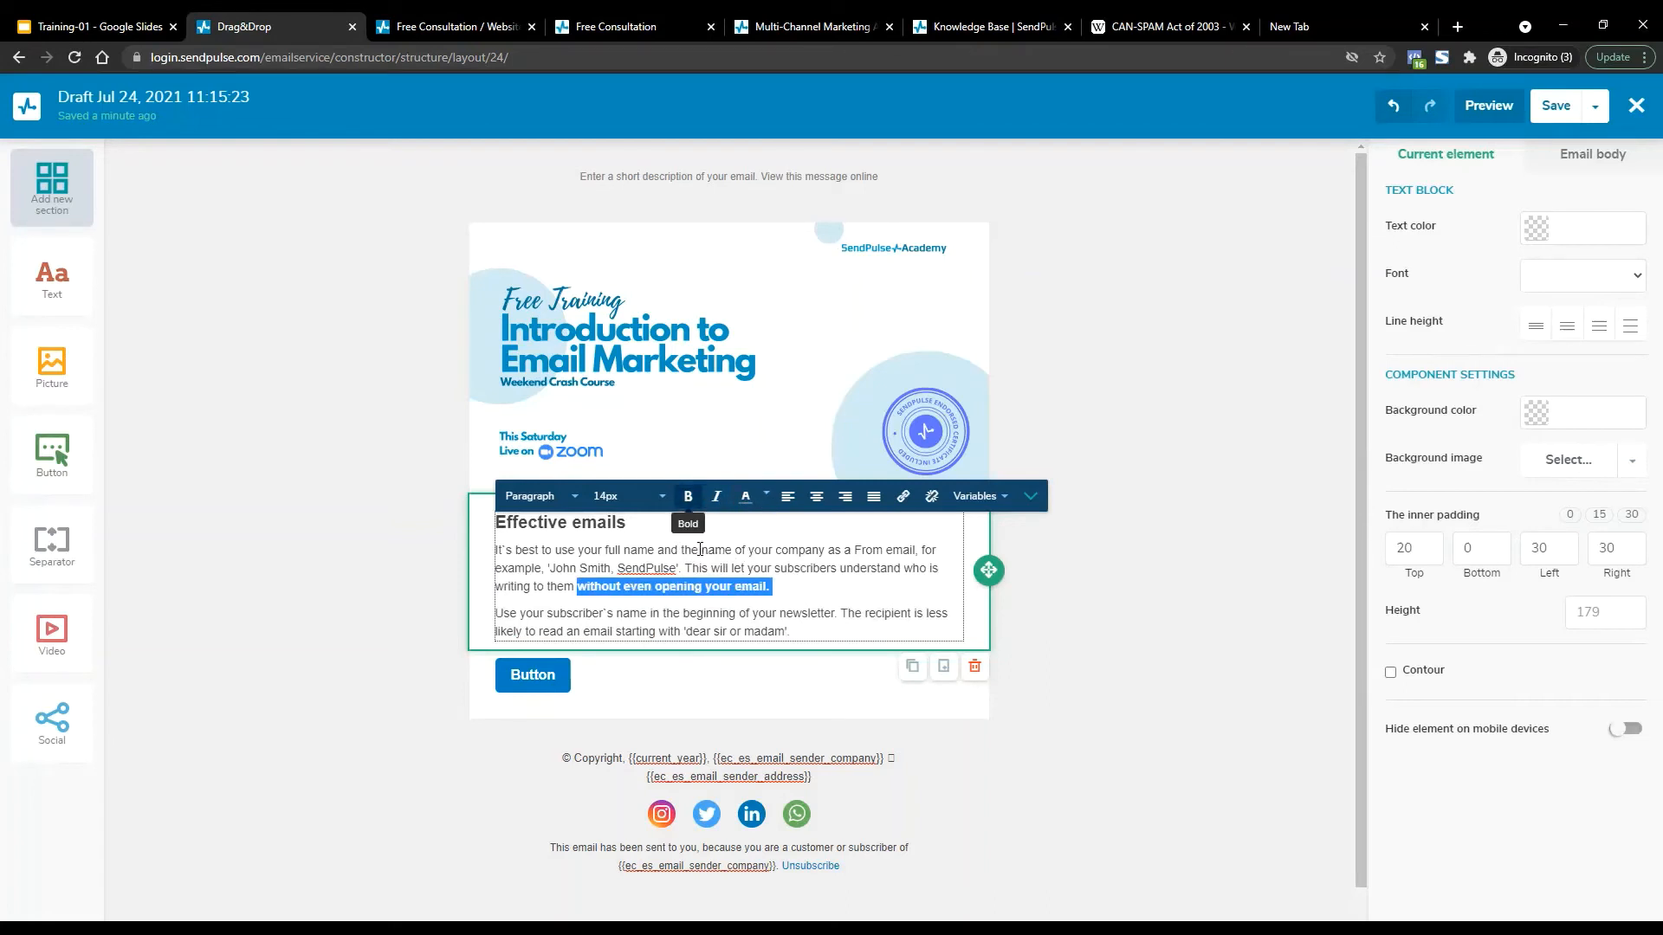
{"action": "left_click", "coordinate": [797, 630]}
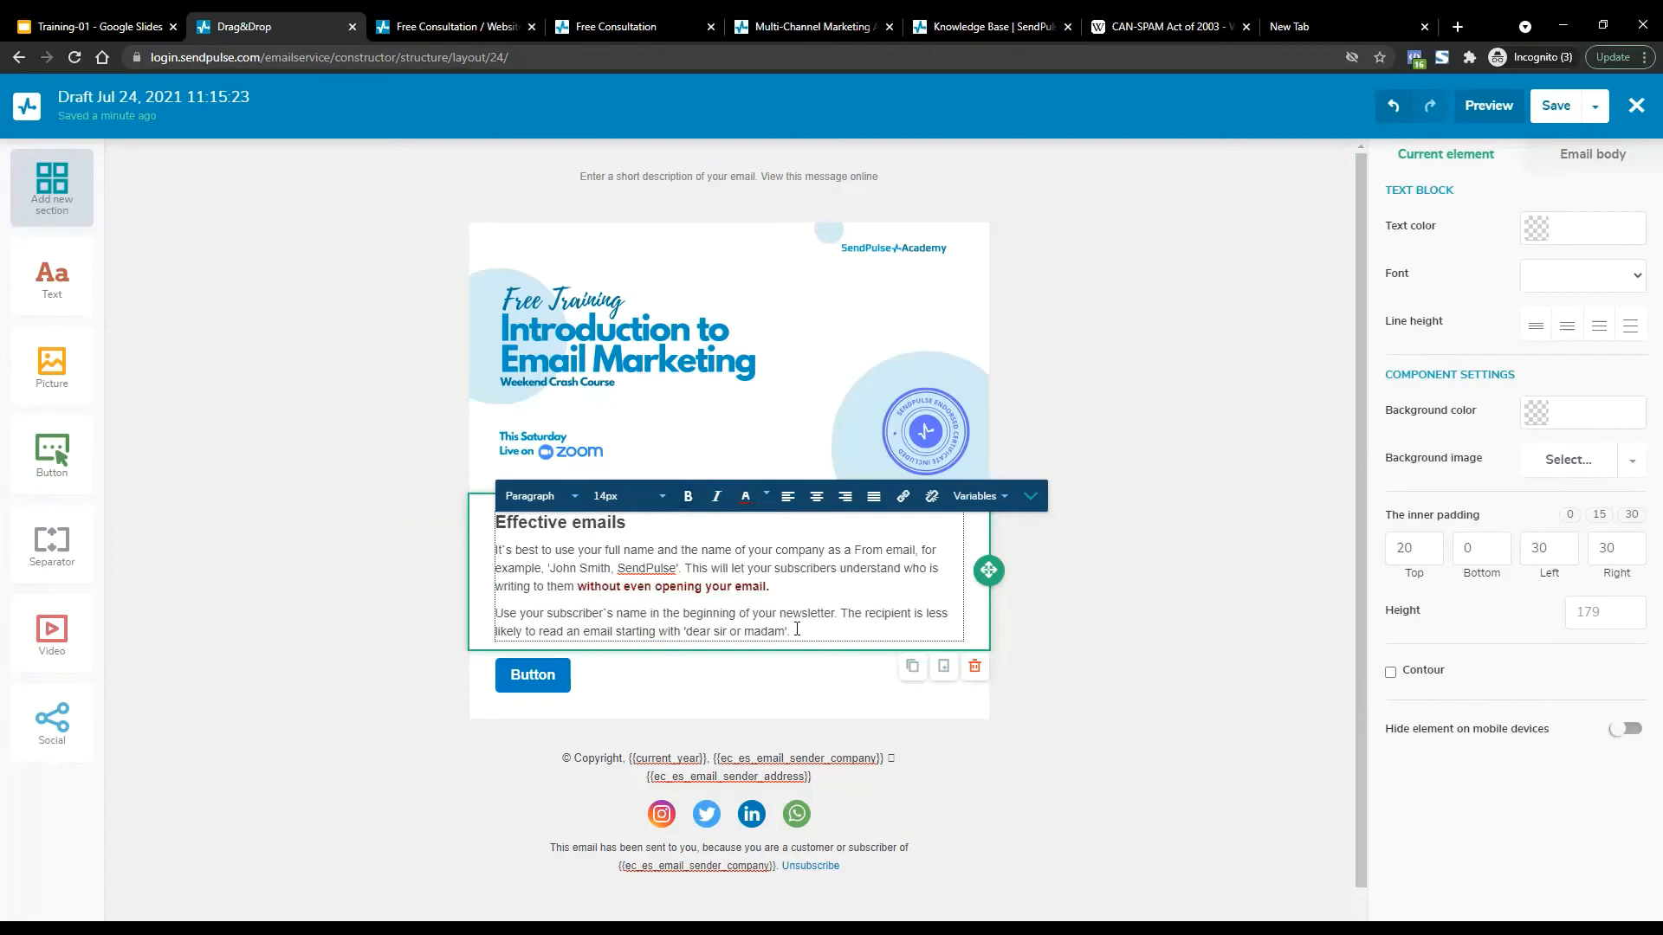
Colour 'starting with 'dear sir or madam'.' red and 'The recipient is less' green.
{"action": "left_click", "coordinate": [615, 631], "text": "shift"}
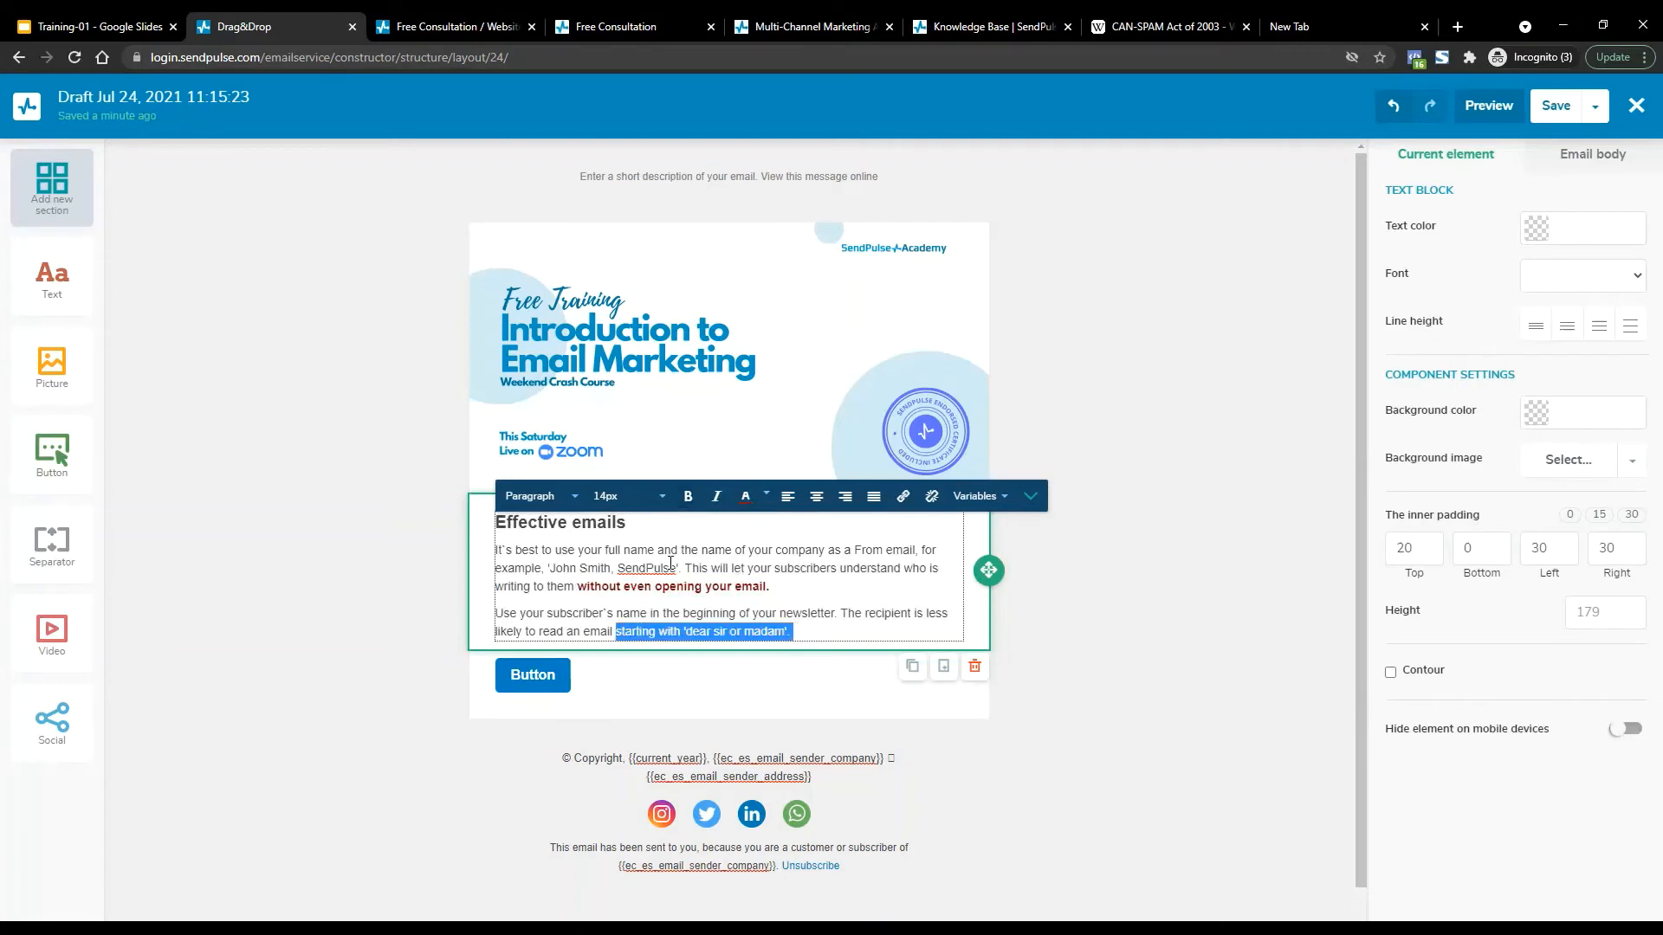
{"action": "left_click", "coordinate": [765, 498]}
{"action": "left_click", "coordinate": [696, 565]}
{"action": "left_click", "coordinate": [860, 606]}
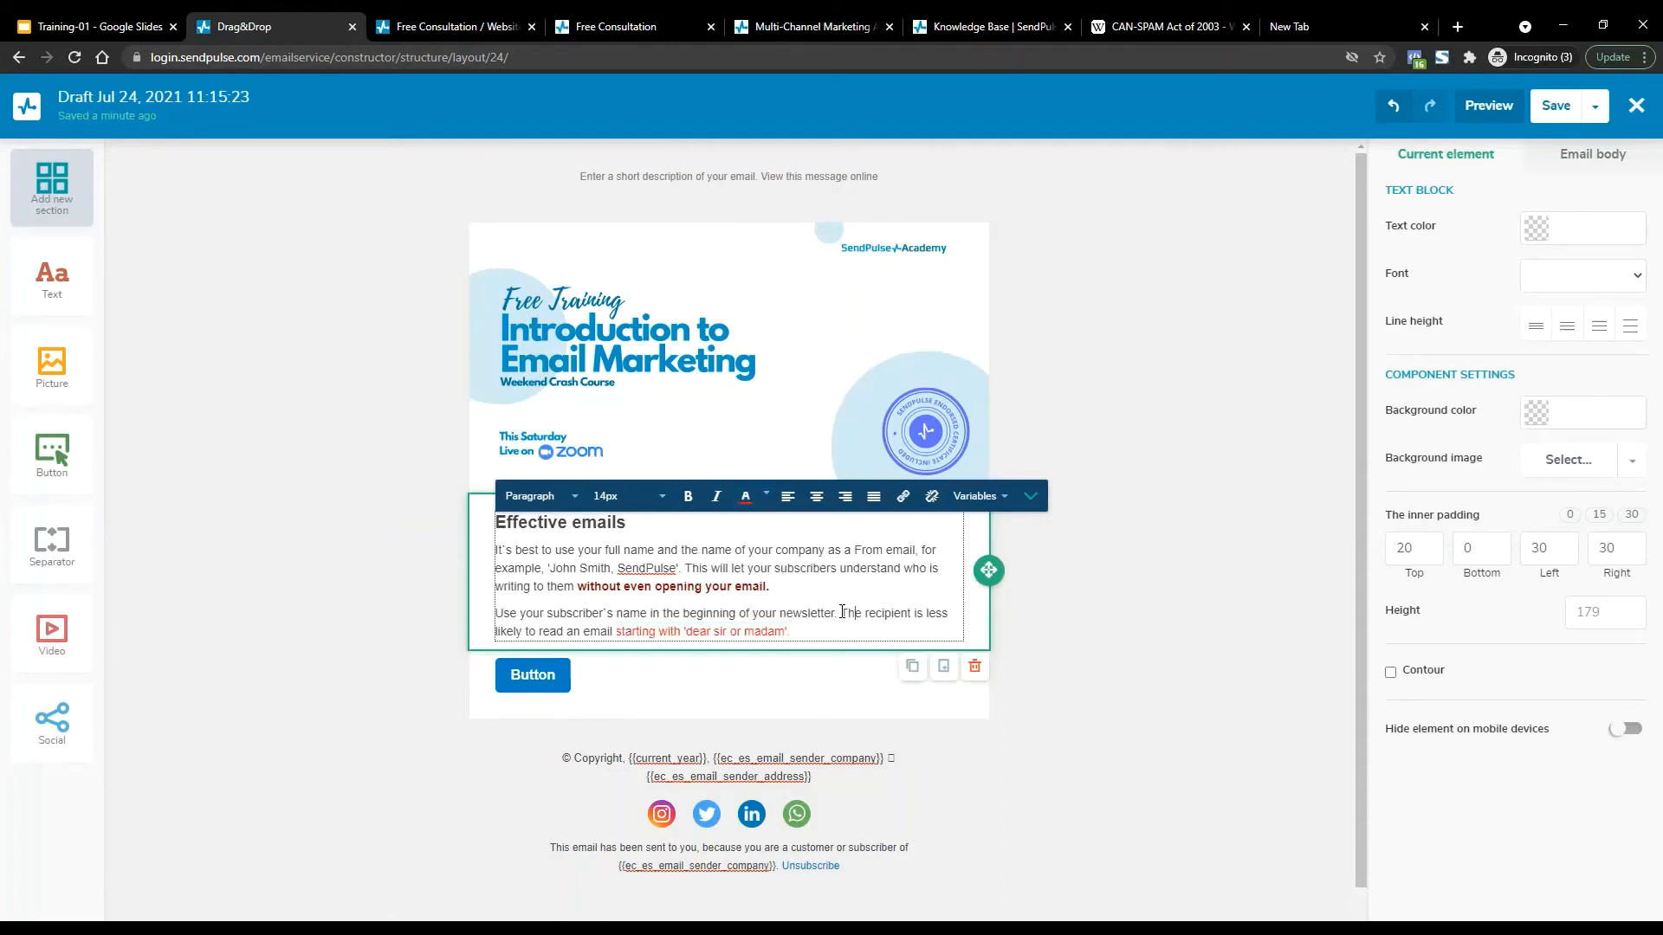
{"action": "left_click_drag", "start_coordinate": [838, 613], "coordinate": [949, 614]}
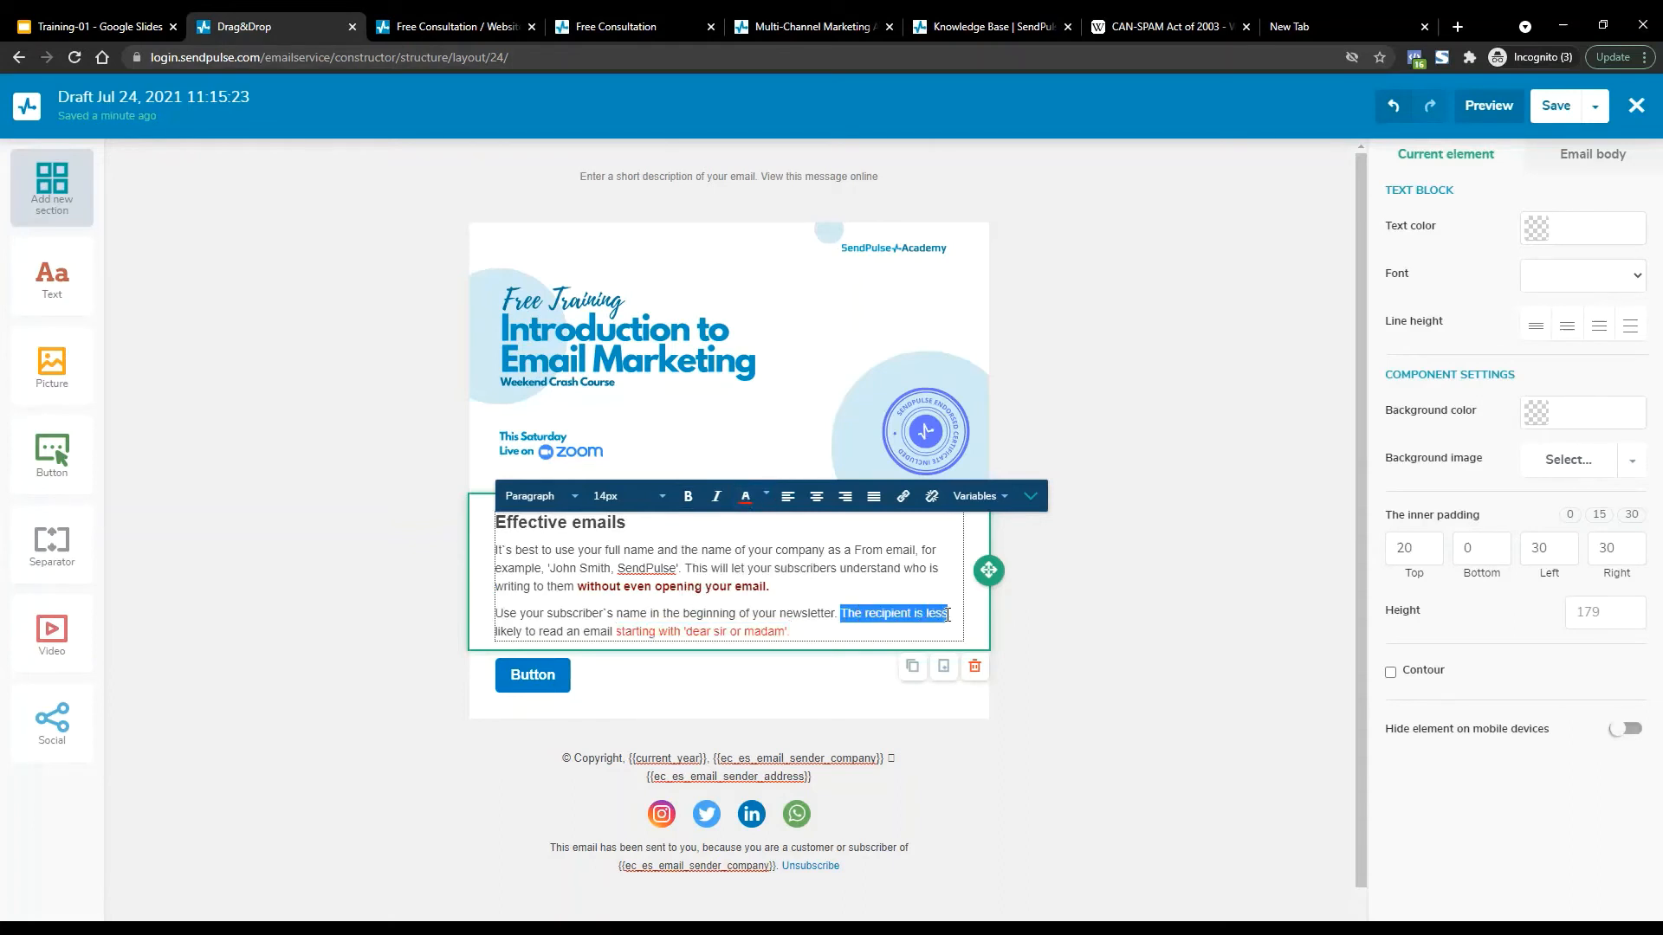
{"action": "left_click", "coordinate": [745, 497]}
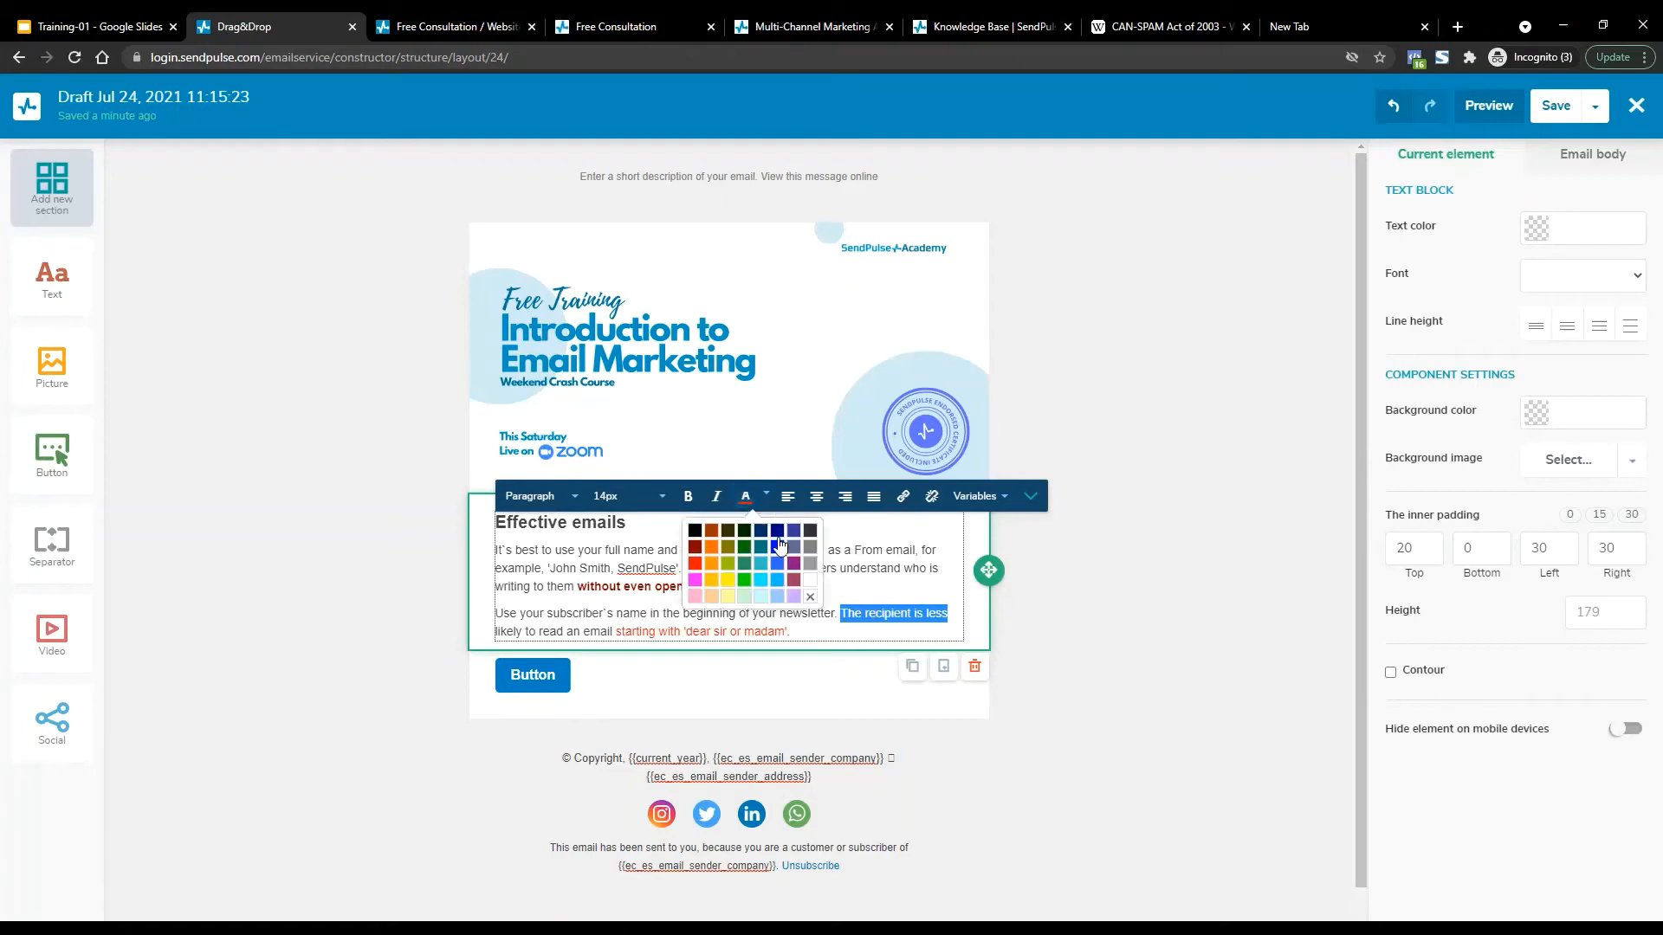
{"action": "left_click", "coordinate": [744, 580]}
{"action": "left_click", "coordinate": [745, 582]}
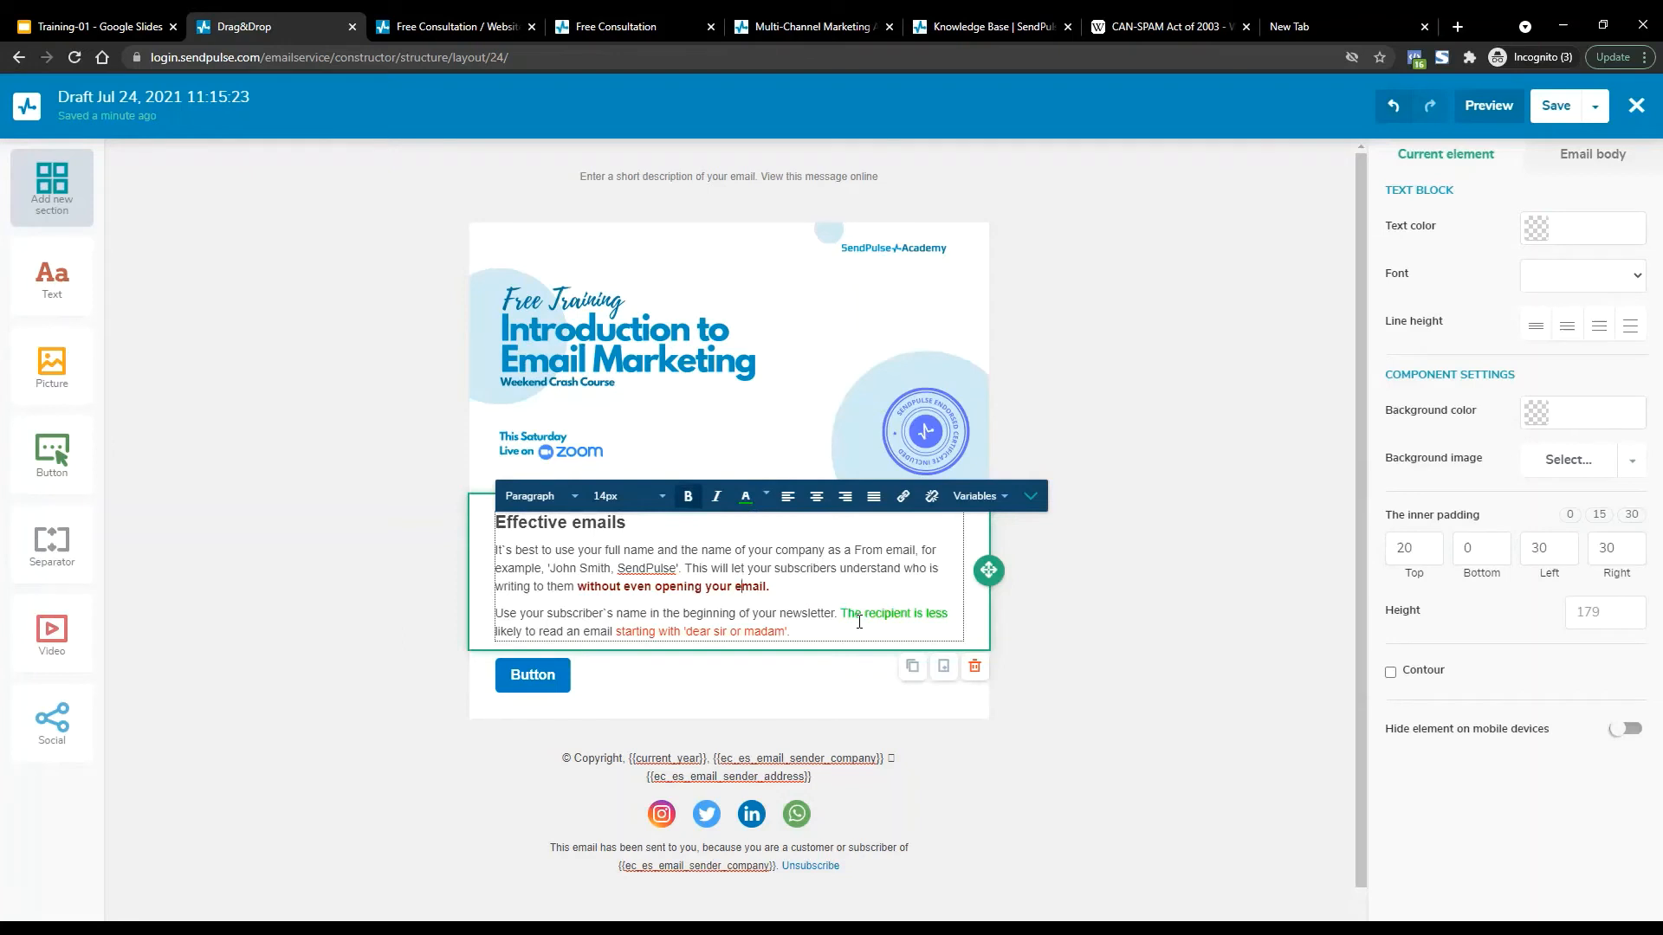
Add a 'BUY NOW!!!!!!!!' line below the second paragraph and colour it black.
{"action": "left_click", "coordinate": [818, 637]}
{"action": "key", "text": "Return"}
{"action": "key", "text": "Return"}
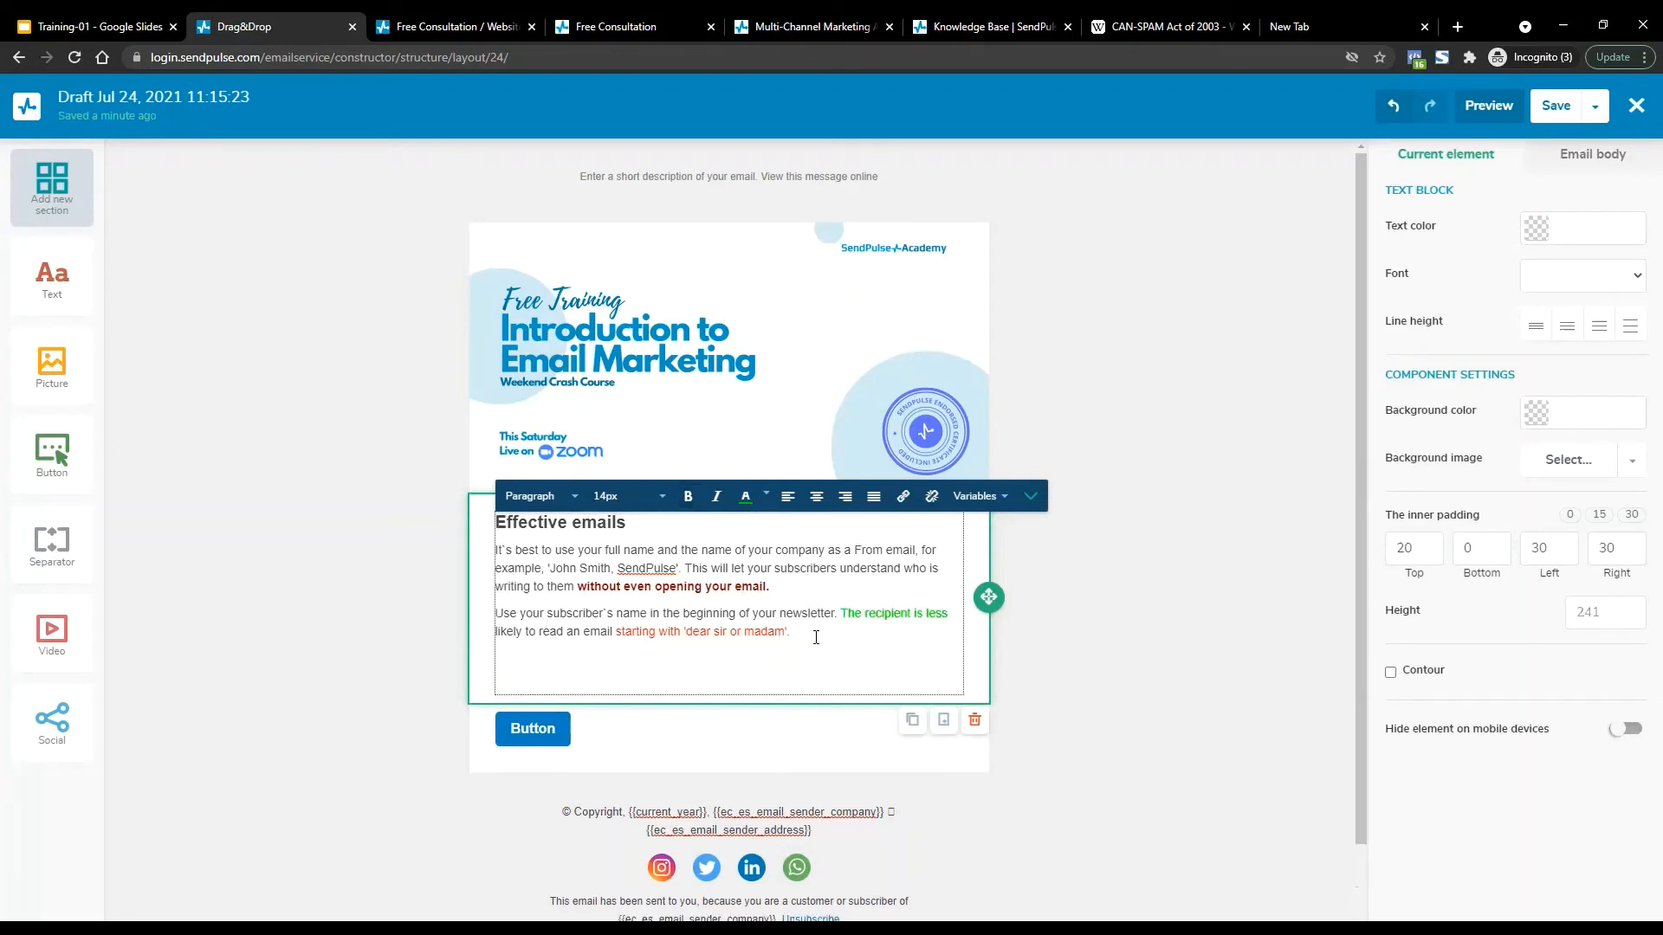
{"action": "type", "text": "BUY NOW!!!!!!!!"}
{"action": "key", "text": "Return"}
{"action": "key", "text": "Return"}
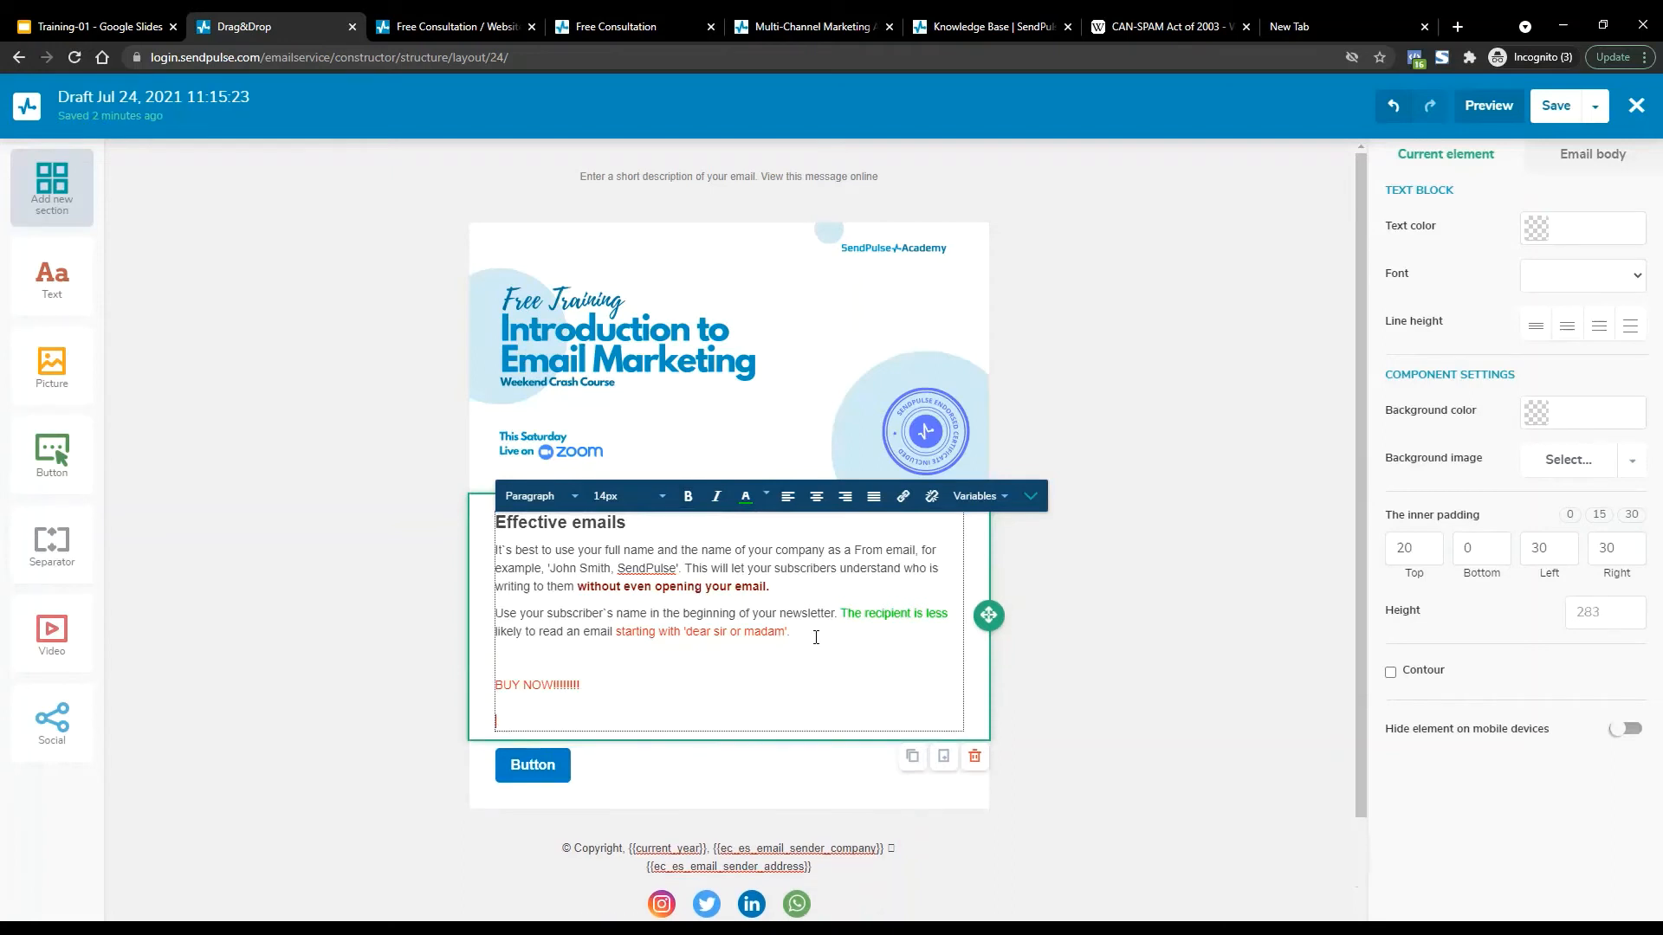
{"action": "key", "text": "shift+Up"}
{"action": "key", "text": "shift+Up"}
{"action": "key", "text": "shift+Up"}
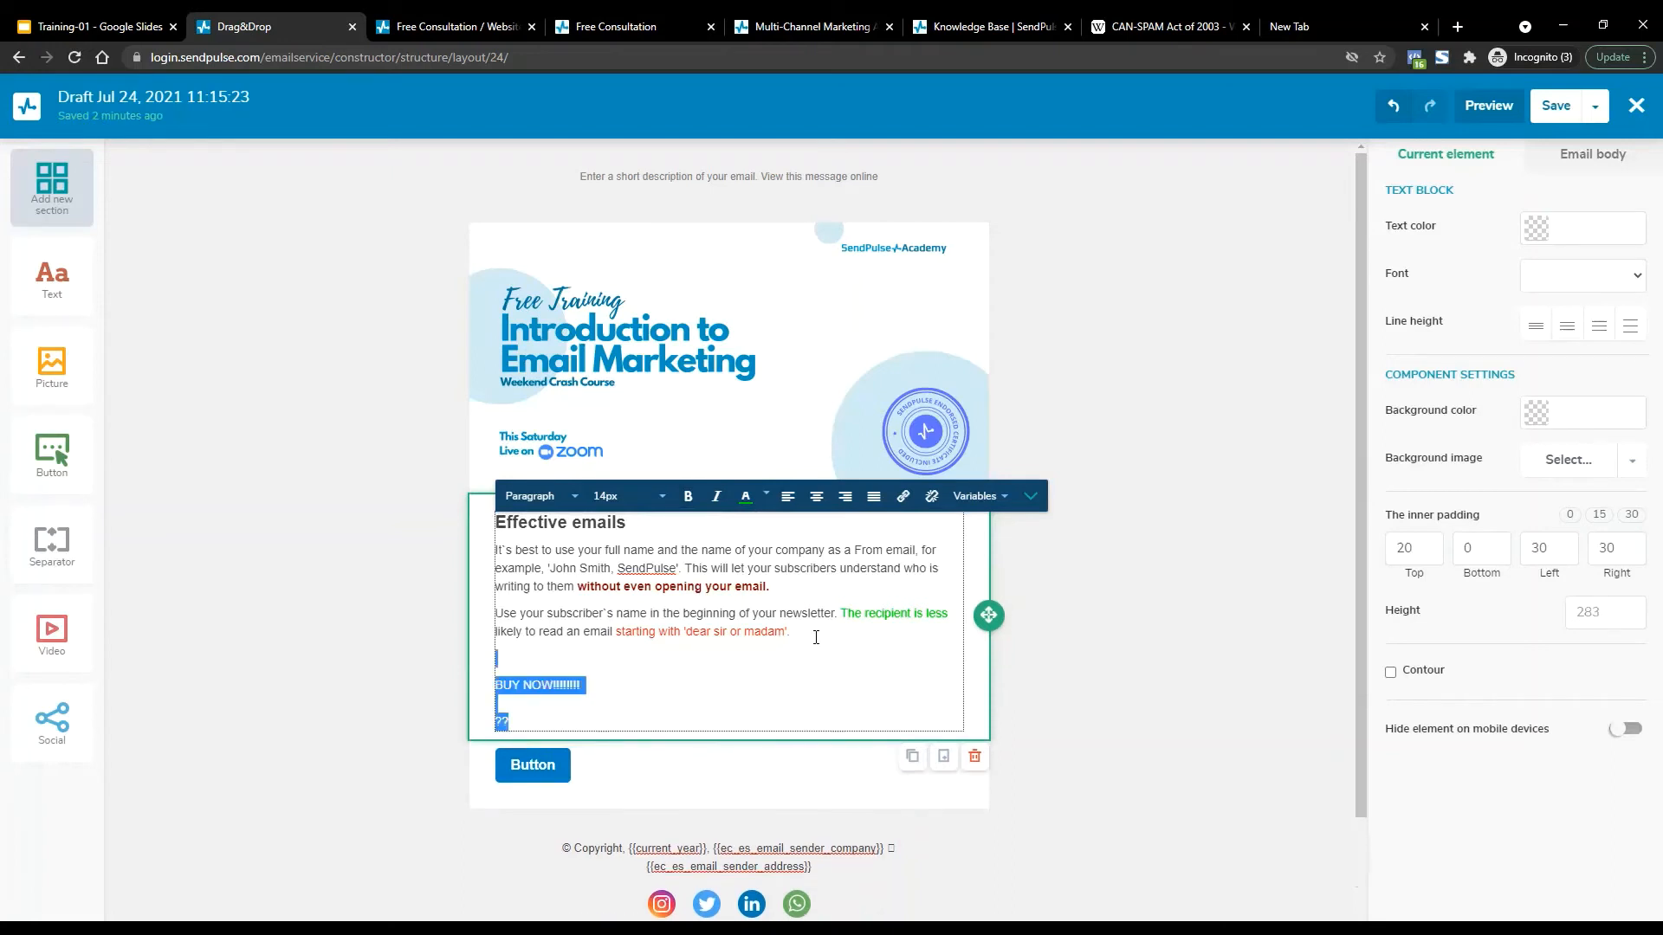
{"action": "key", "text": "shift+Down"}
{"action": "left_click", "coordinate": [744, 500]}
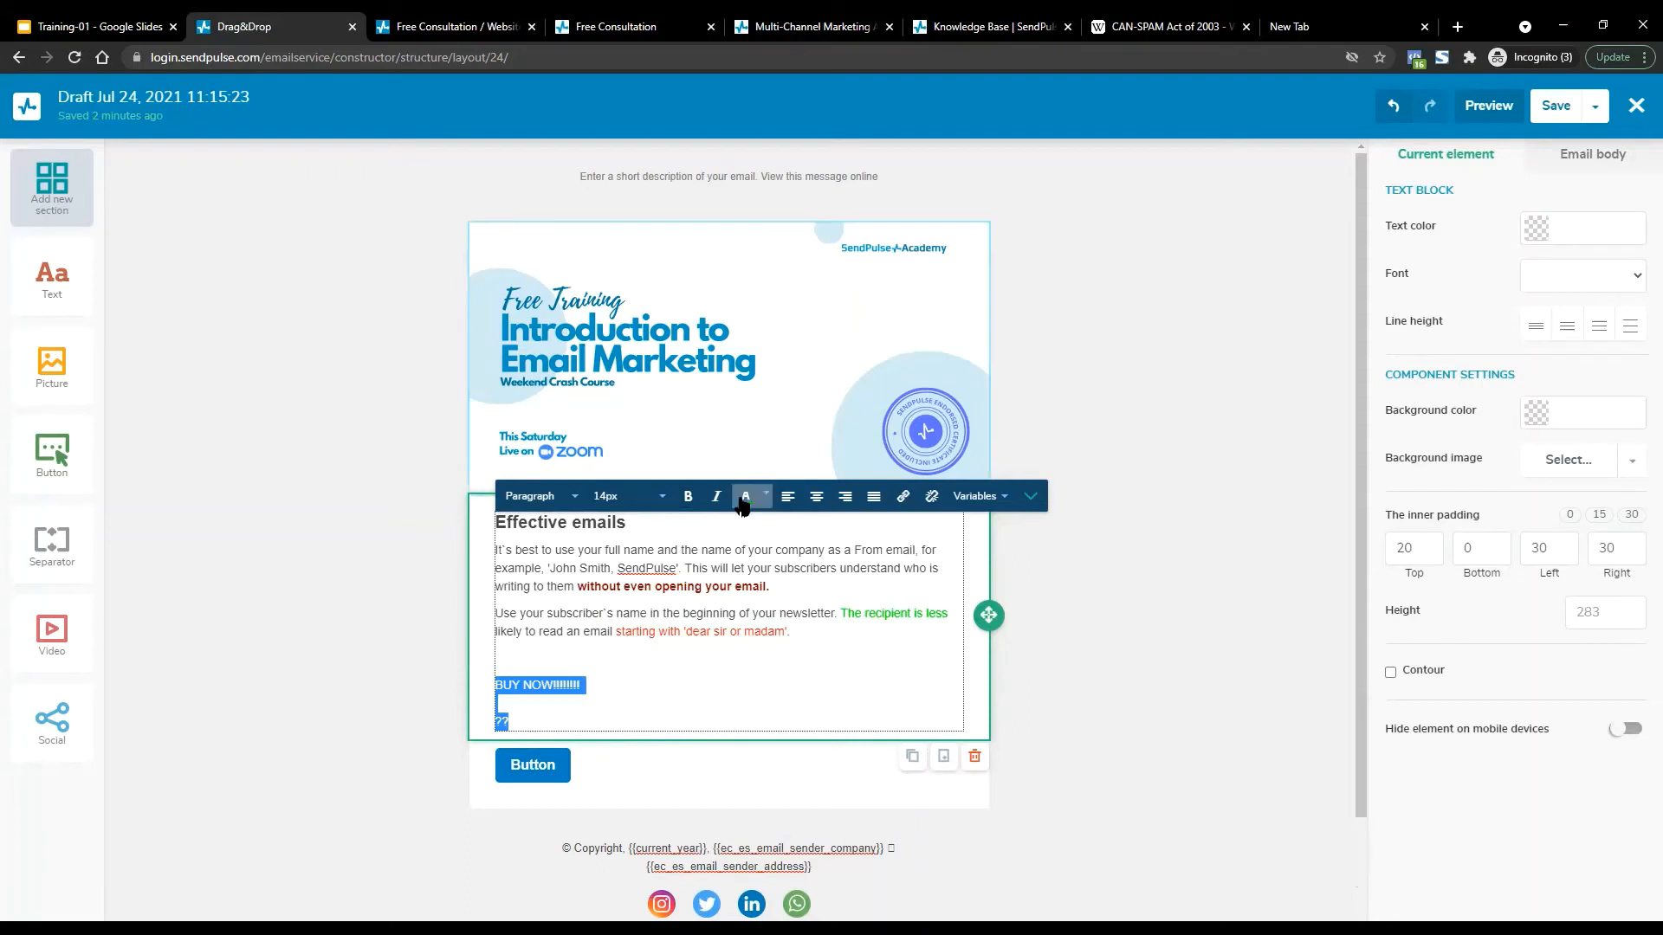
{"action": "left_click", "coordinate": [766, 496]}
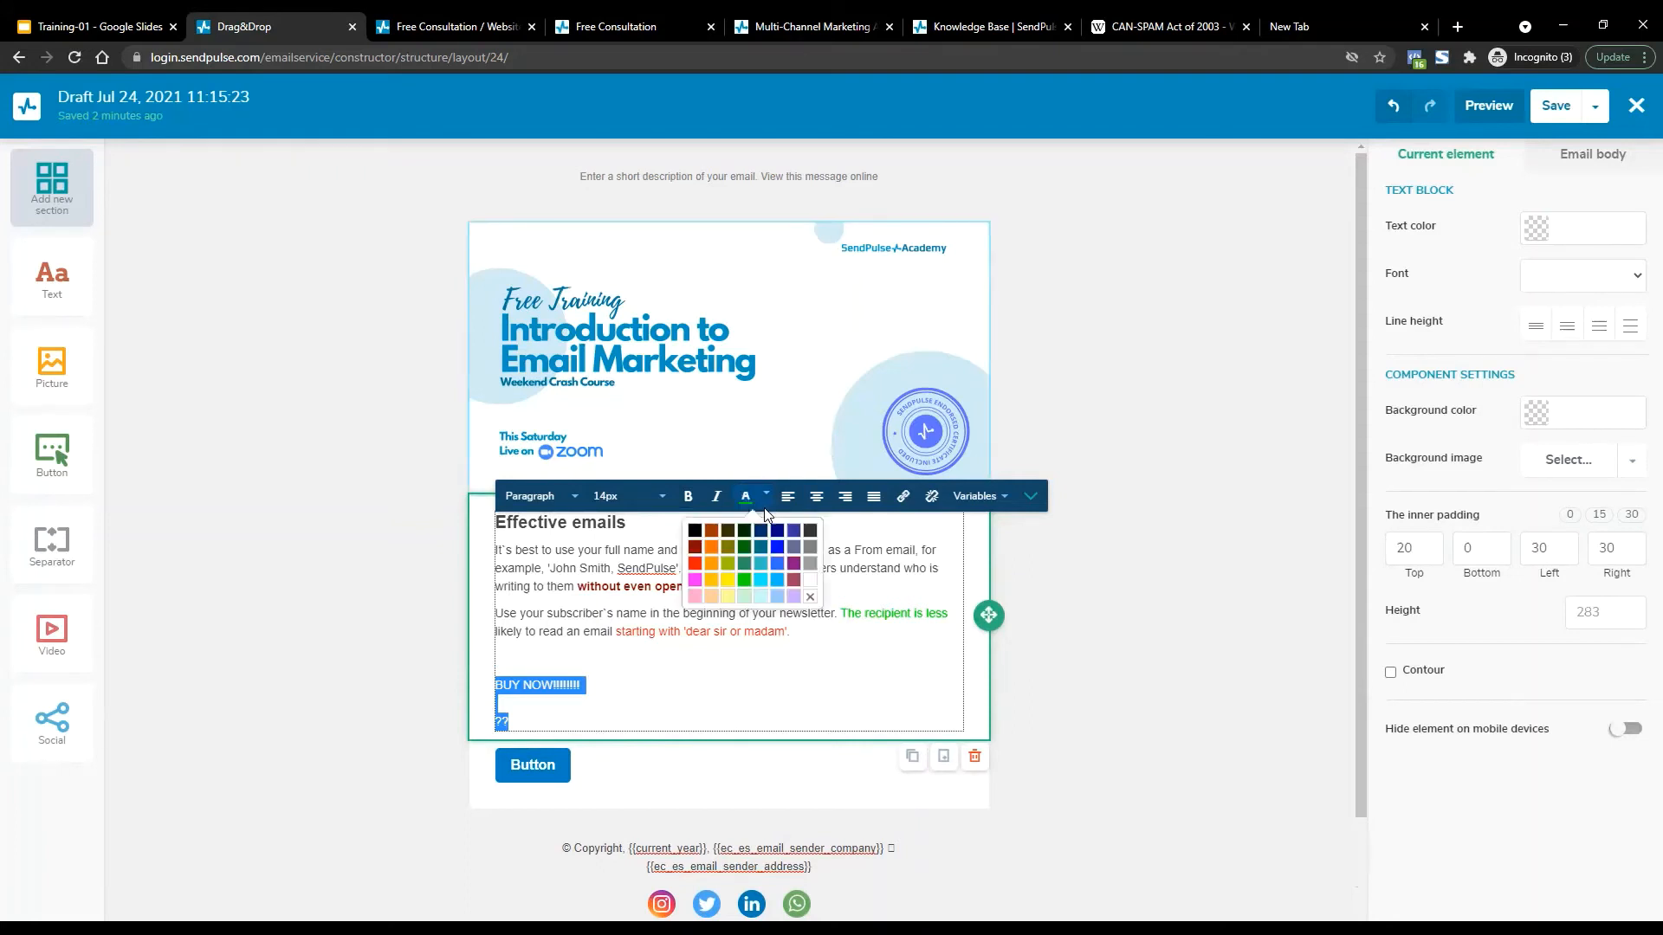
{"action": "left_click", "coordinate": [697, 531]}
Make all the text block's text black, then delete the BUY NOW lines again.
{"action": "key", "text": "ctrl+a"}
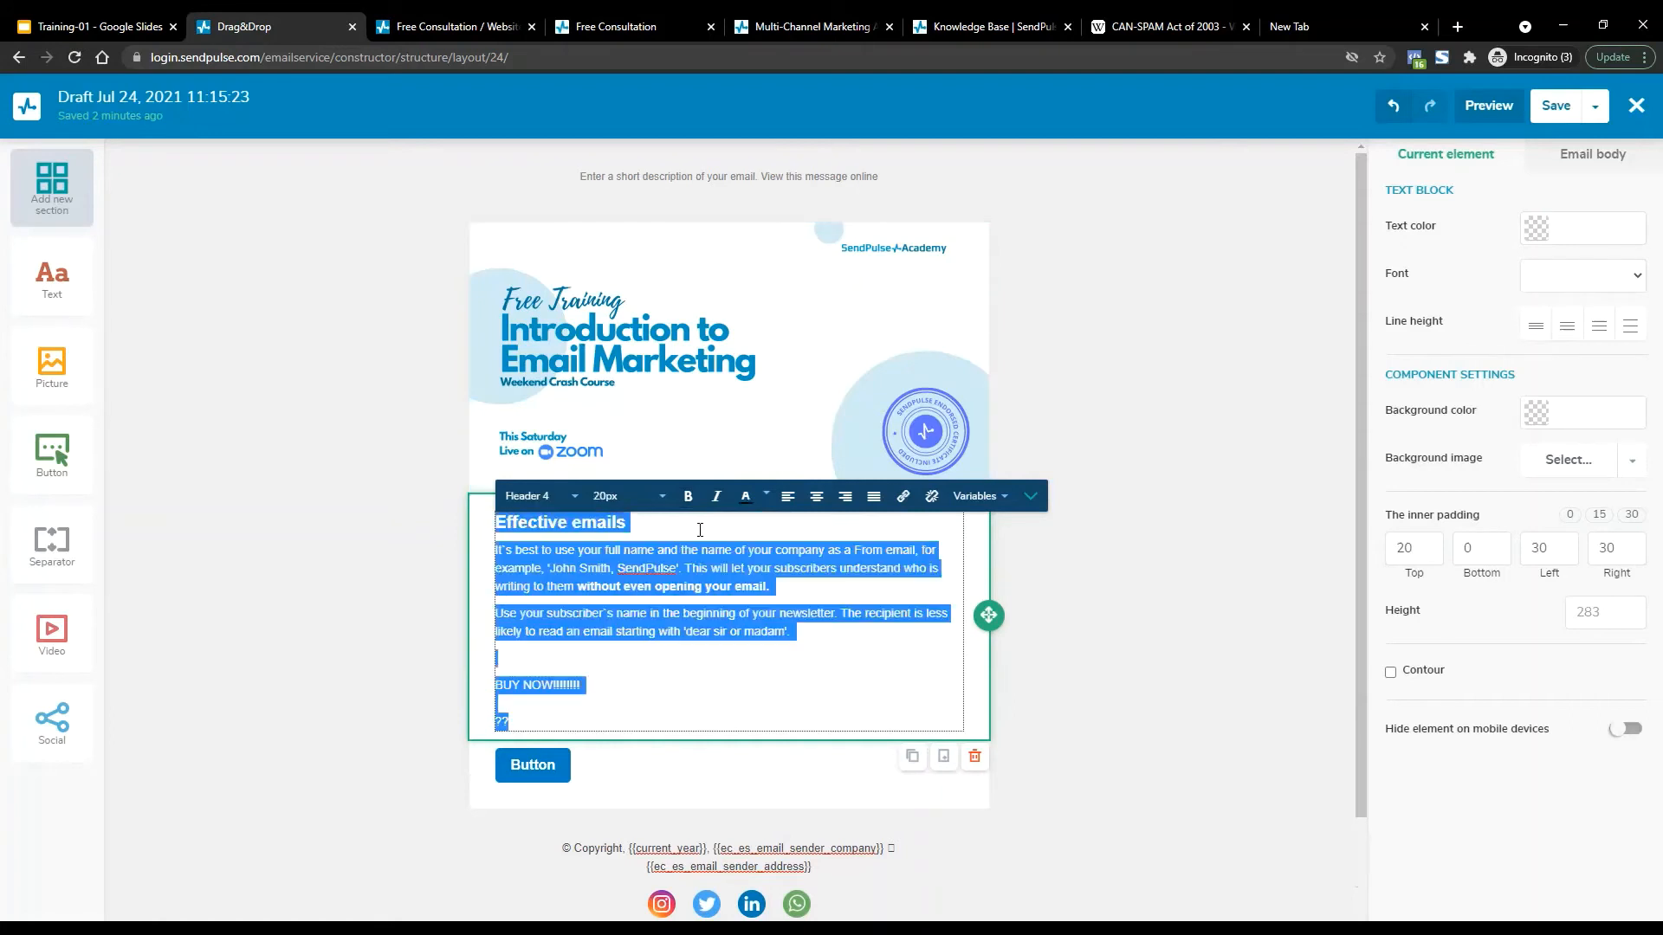
{"action": "left_click", "coordinate": [765, 499]}
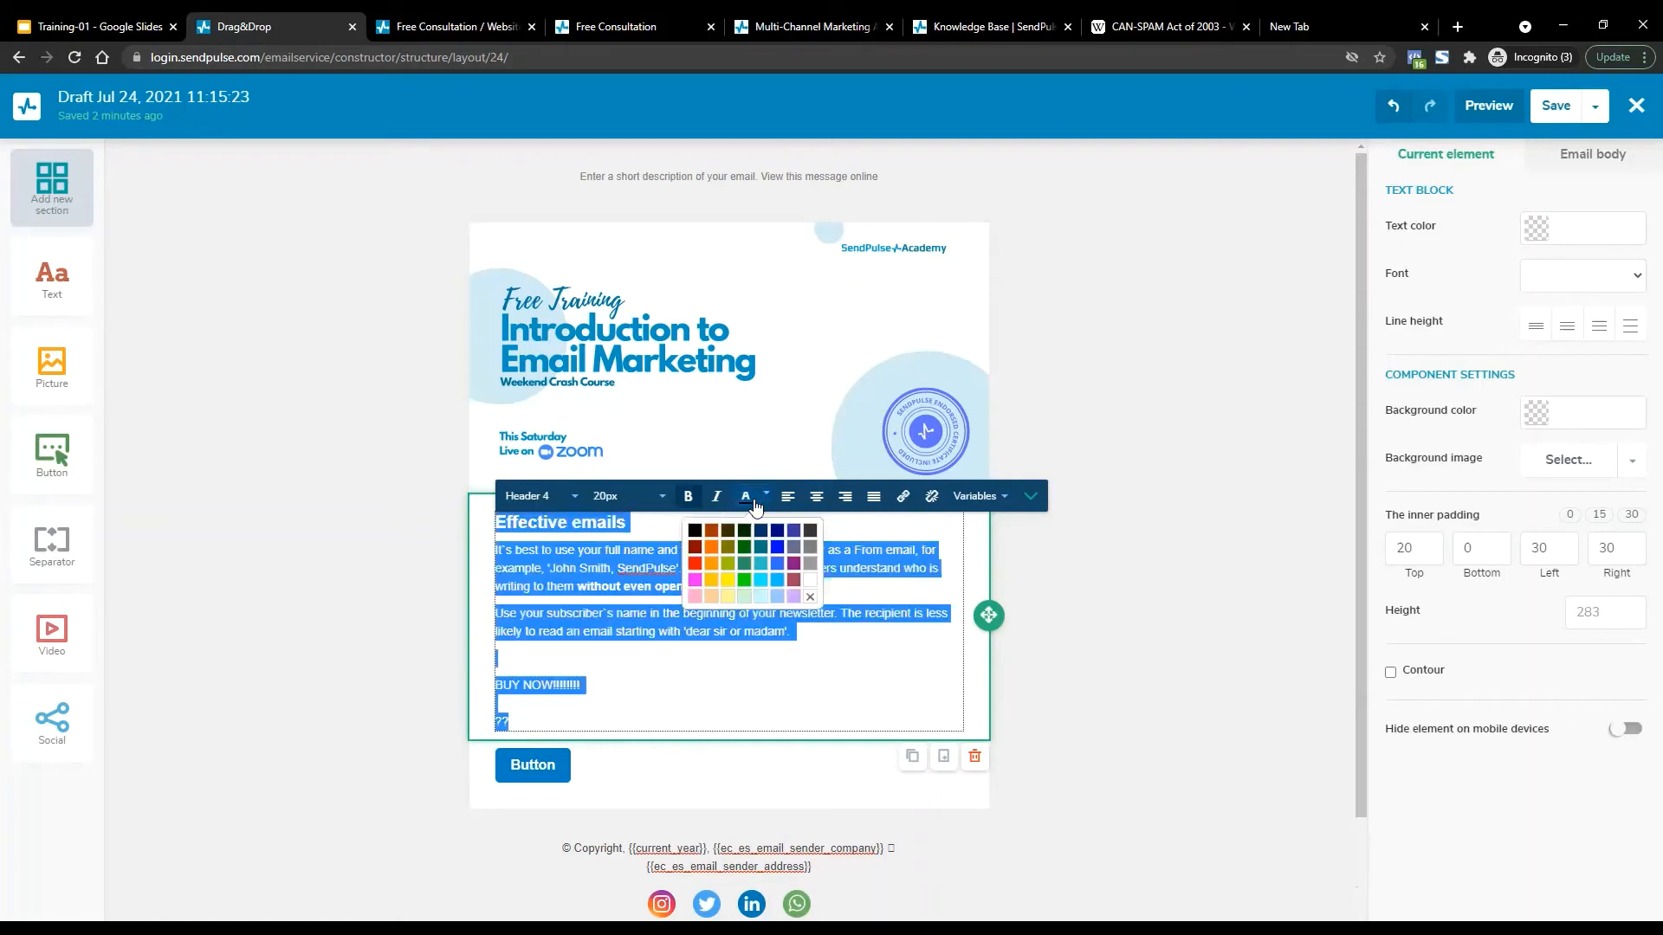
{"action": "left_click", "coordinate": [697, 531]}
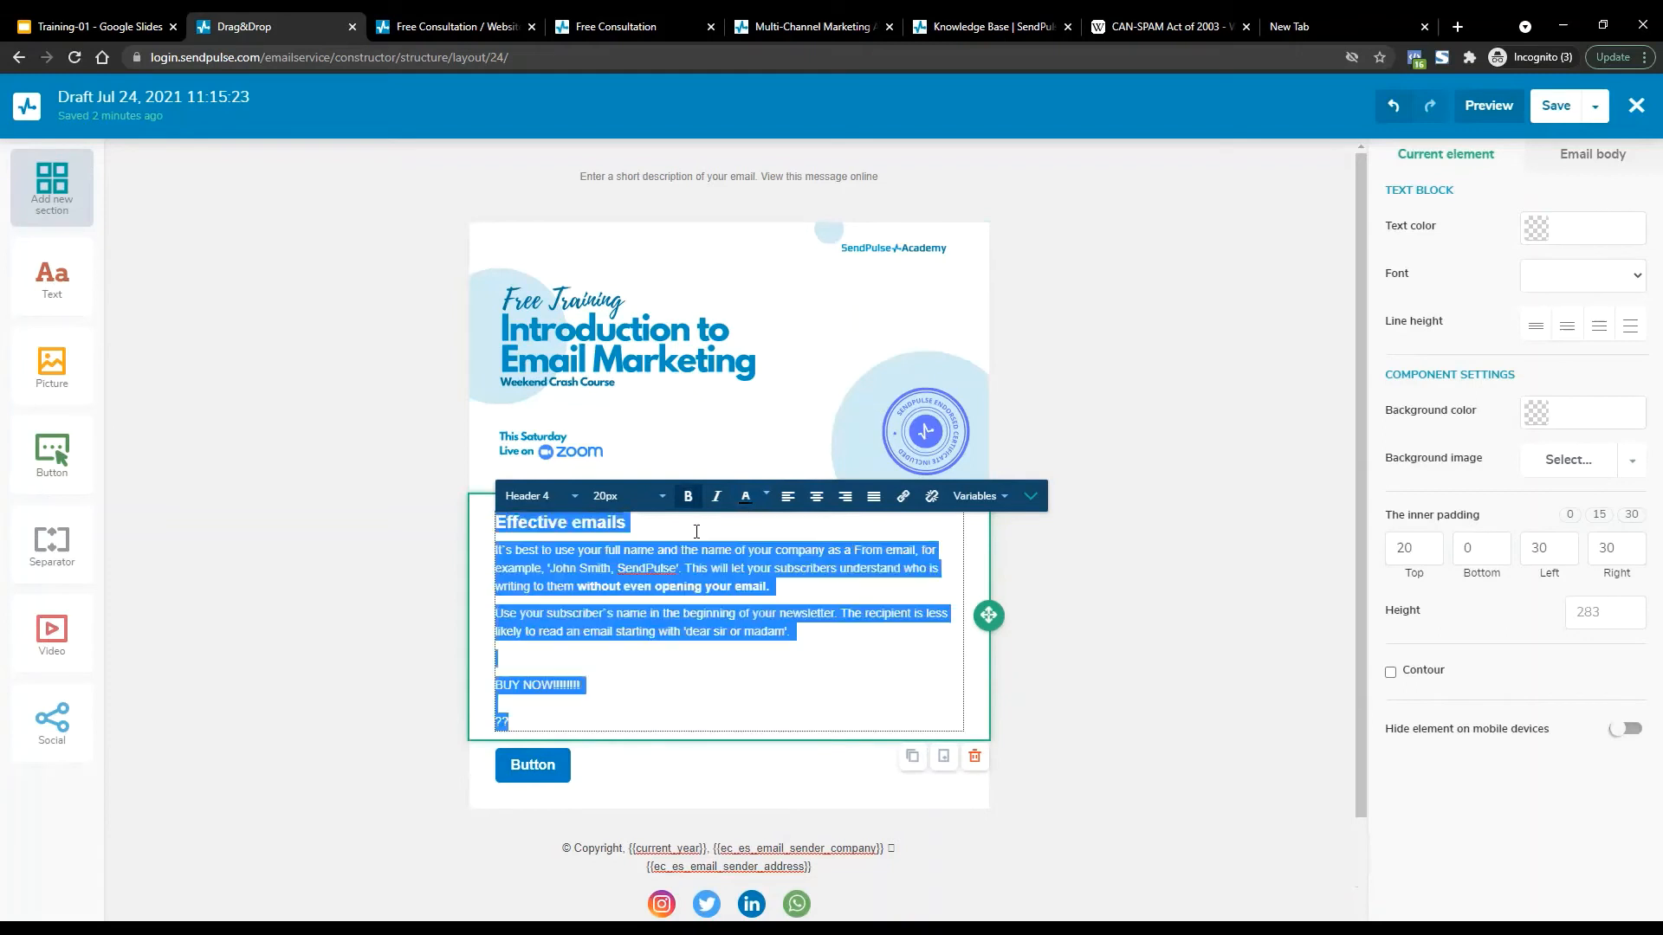
{"action": "left_click", "coordinate": [670, 633]}
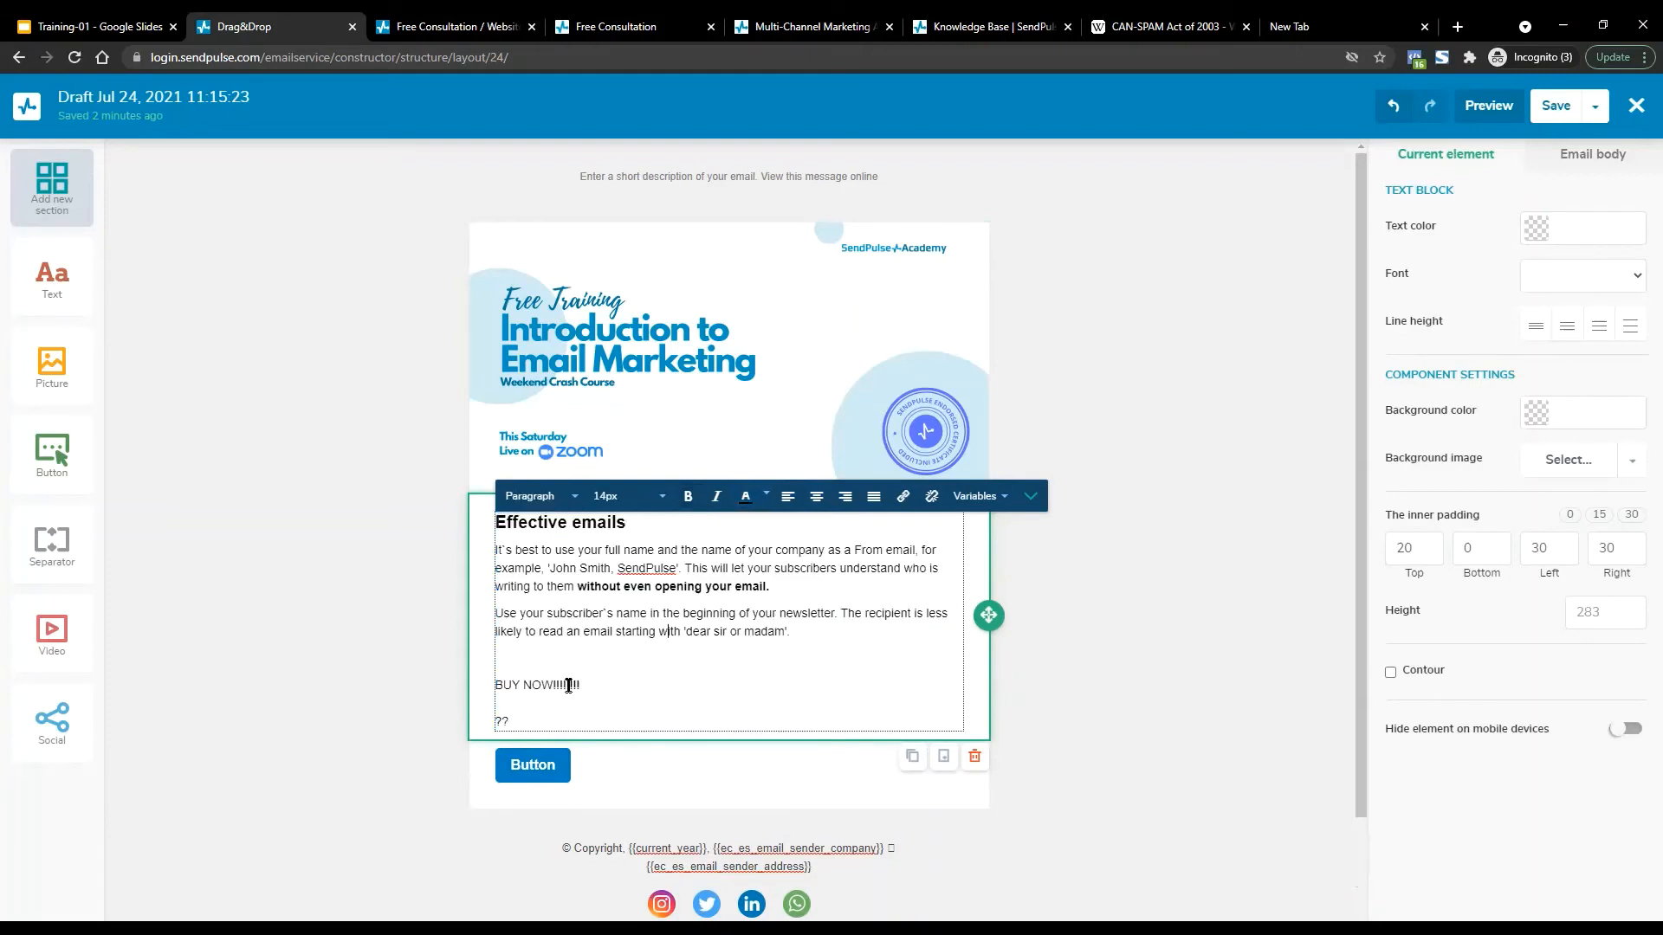
{"action": "left_click_drag", "start_coordinate": [523, 724], "coordinate": [488, 686]}
{"action": "key", "text": "BackSpace"}
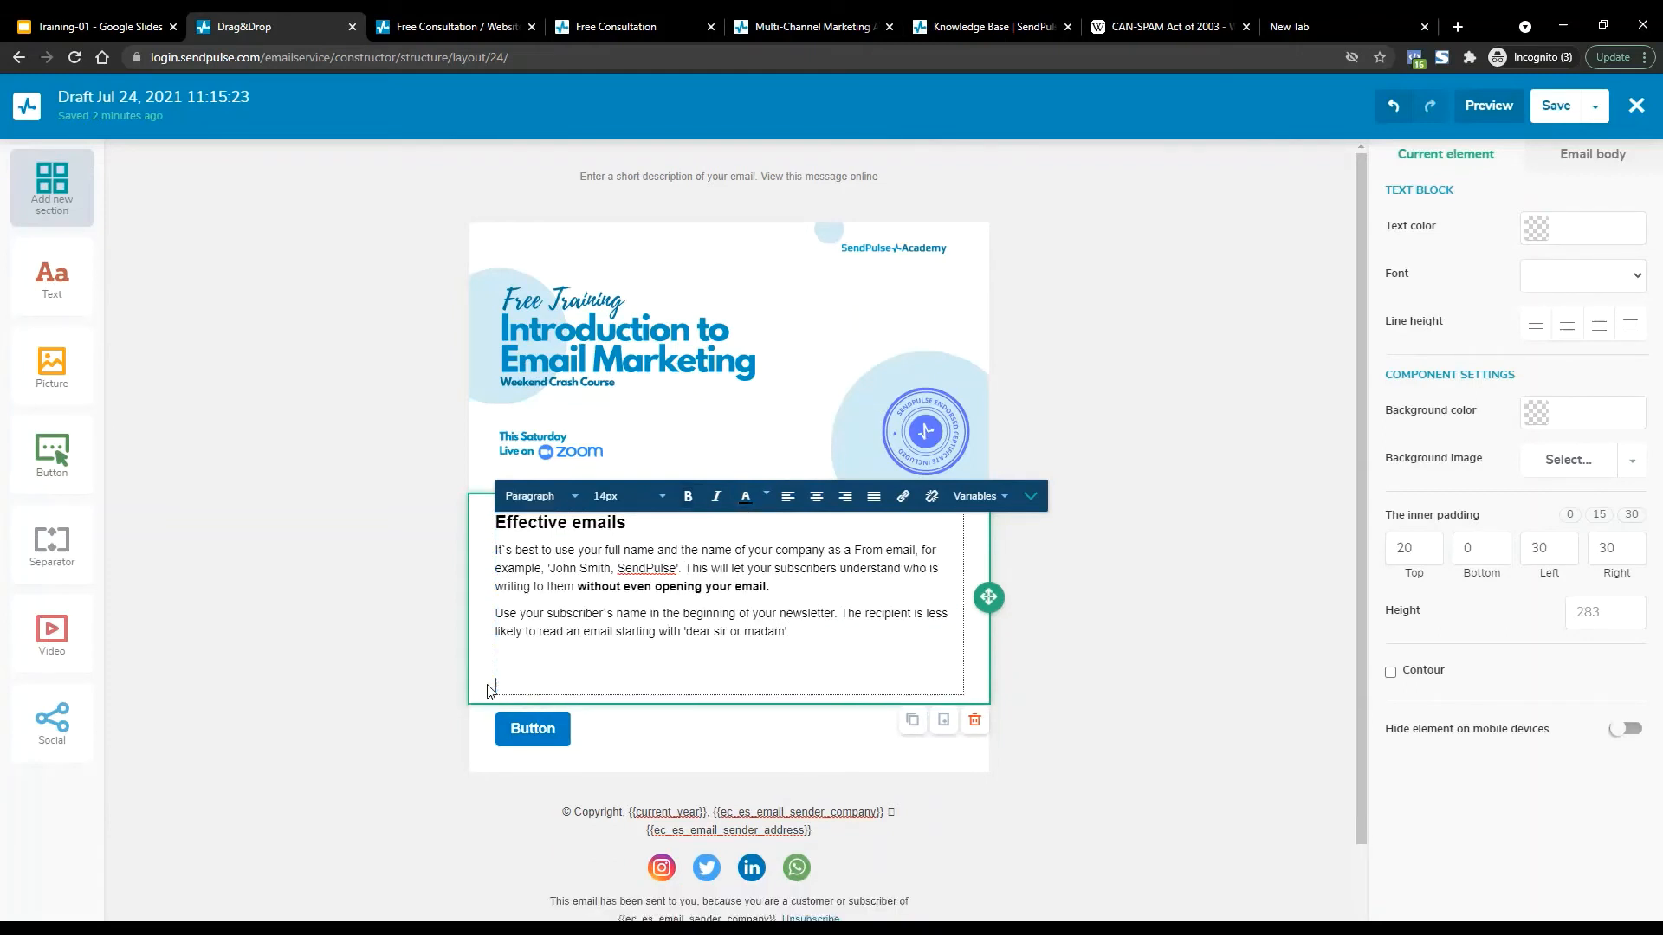
{"action": "key", "text": "BackSpace"}
Duplicate the second paragraph directly below itself and check the Button block beneath.
{"action": "left_click_drag", "start_coordinate": [790, 629], "coordinate": [490, 613]}
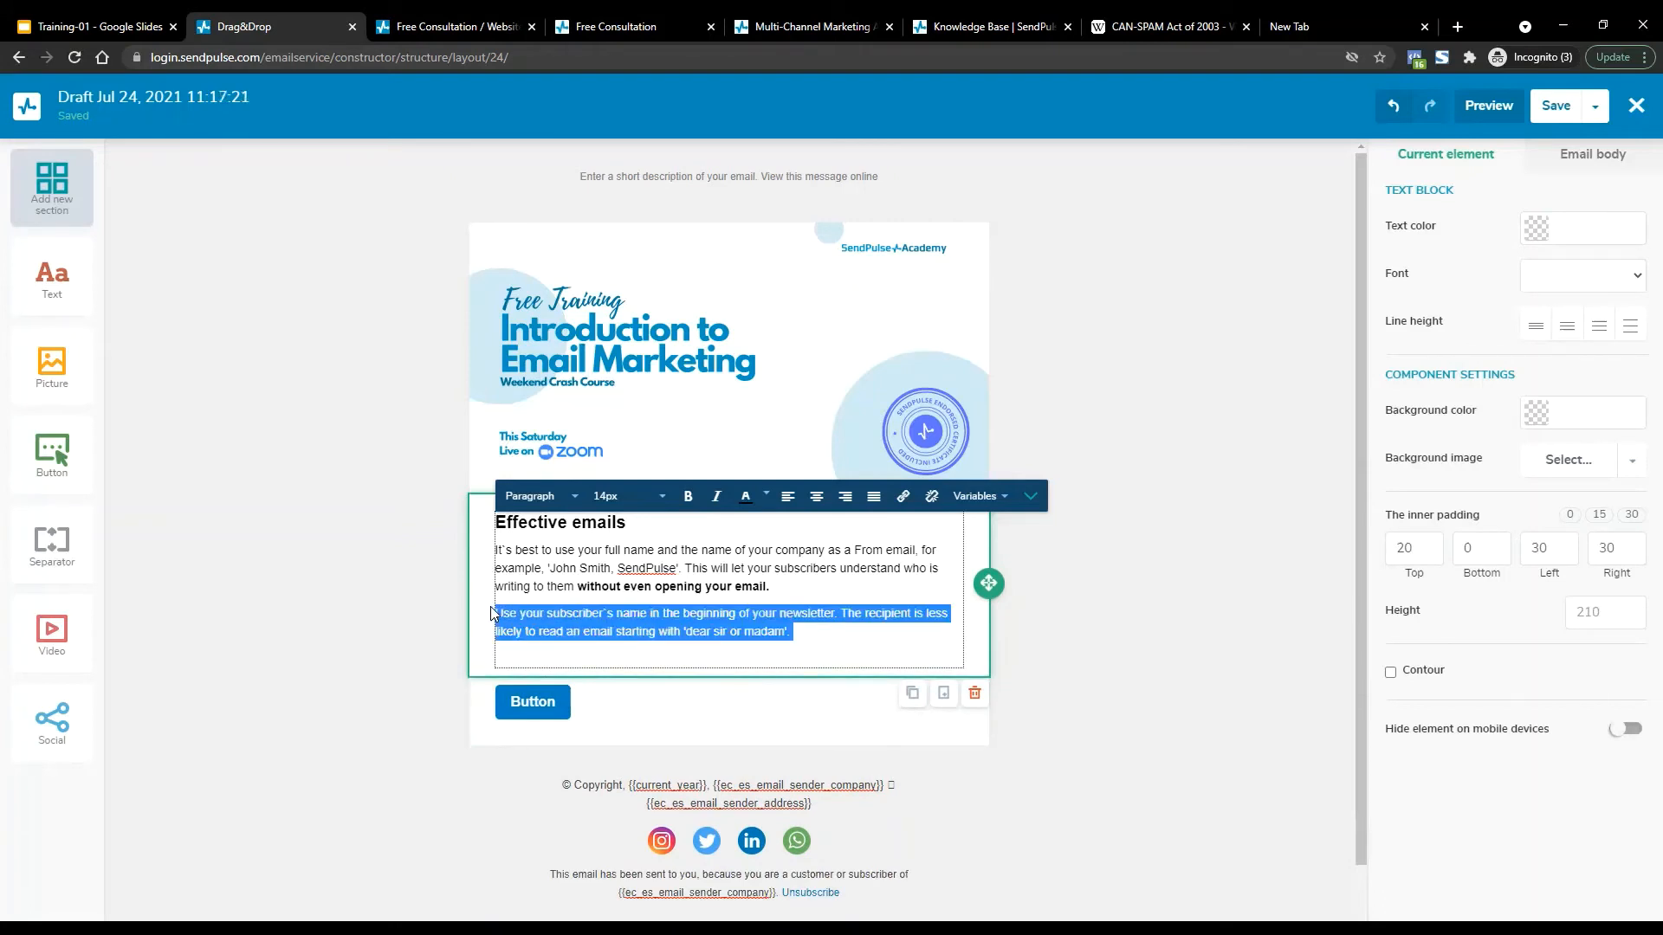
{"action": "key", "text": "ctrl+c"}
{"action": "key", "text": "Right"}
{"action": "key", "text": "Return"}
{"action": "key", "text": "Return"}
{"action": "key", "text": "ctrl+v"}
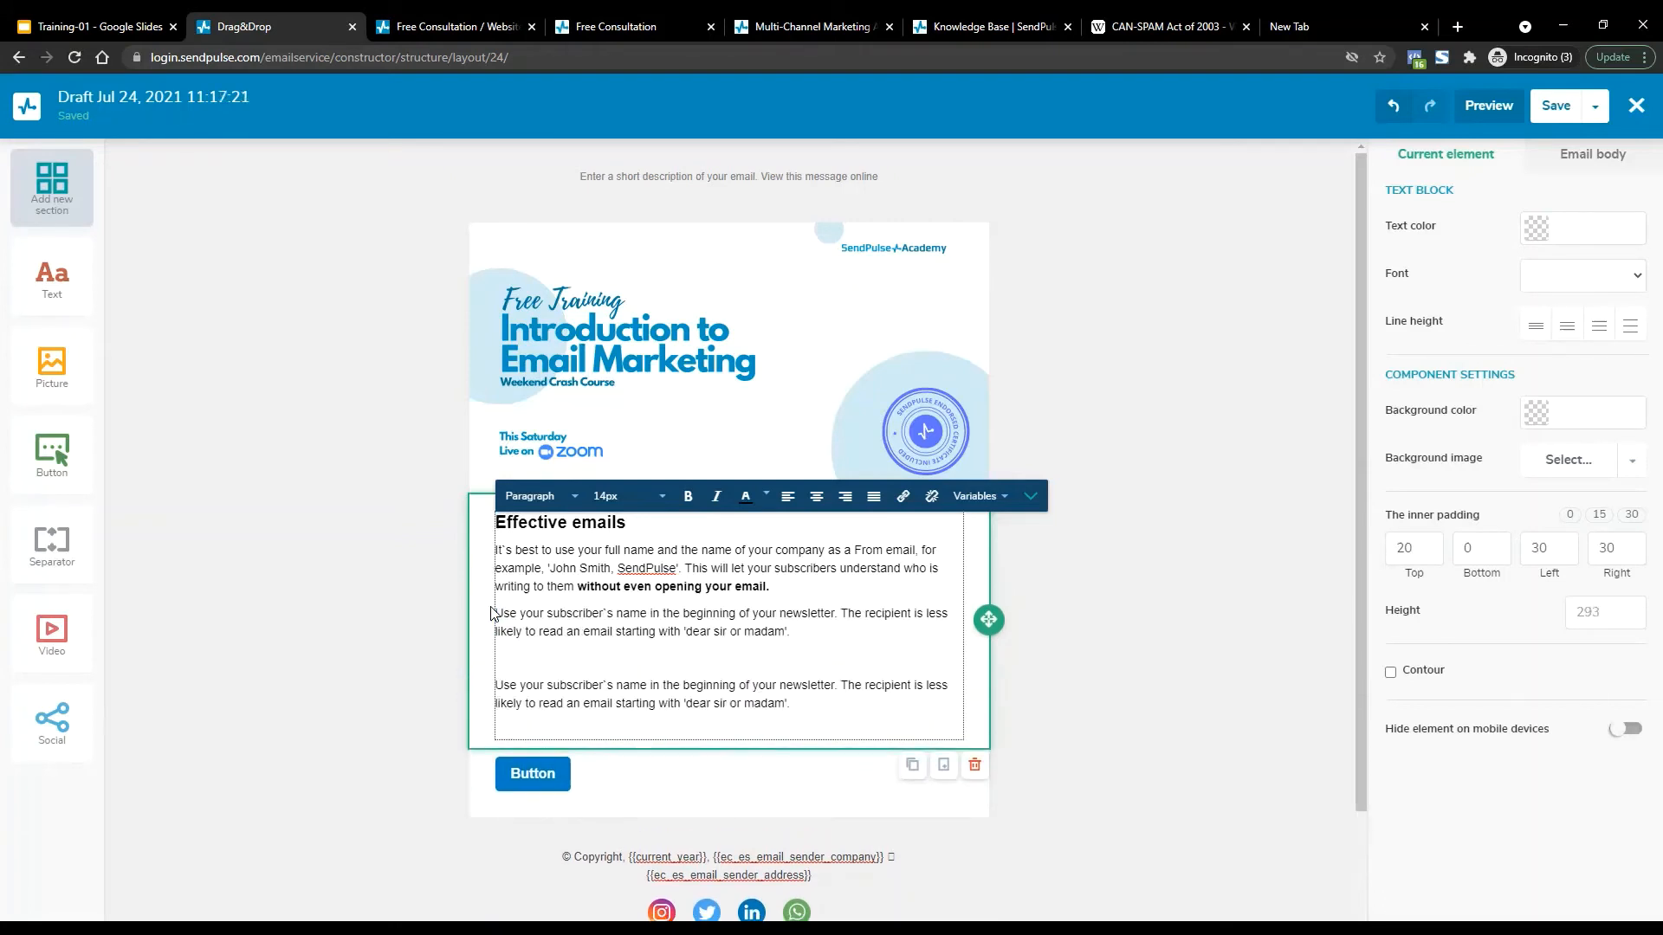
{"action": "left_click", "coordinate": [552, 660]}
{"action": "key", "text": "BackSpace"}
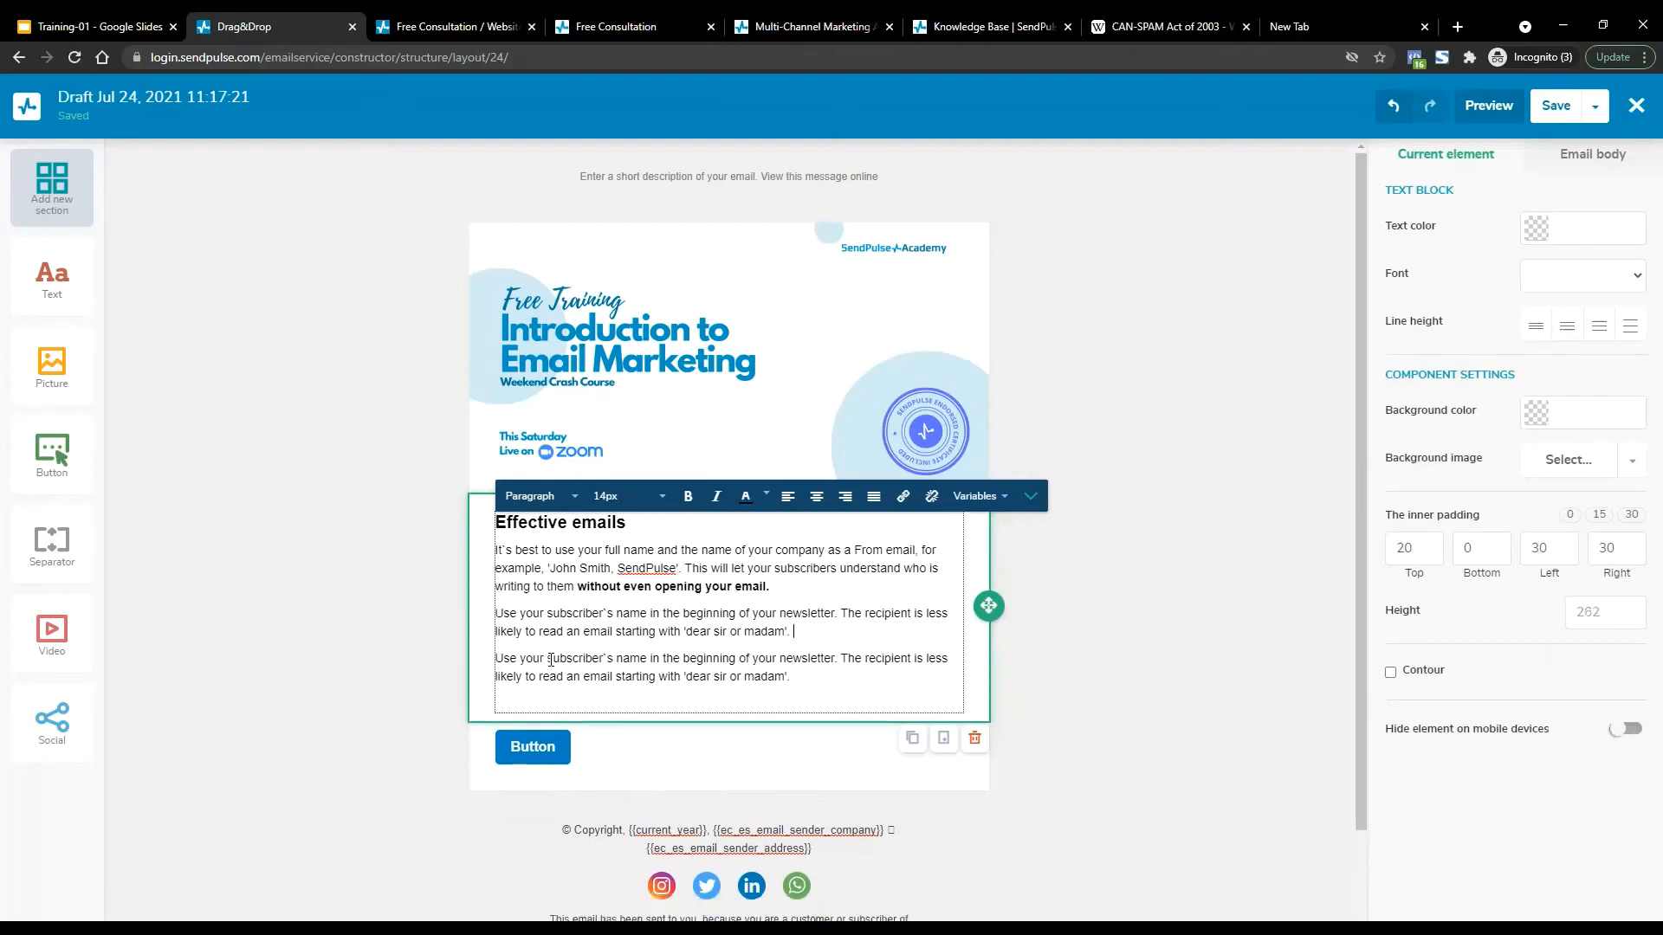
{"action": "left_click", "coordinate": [818, 774]}
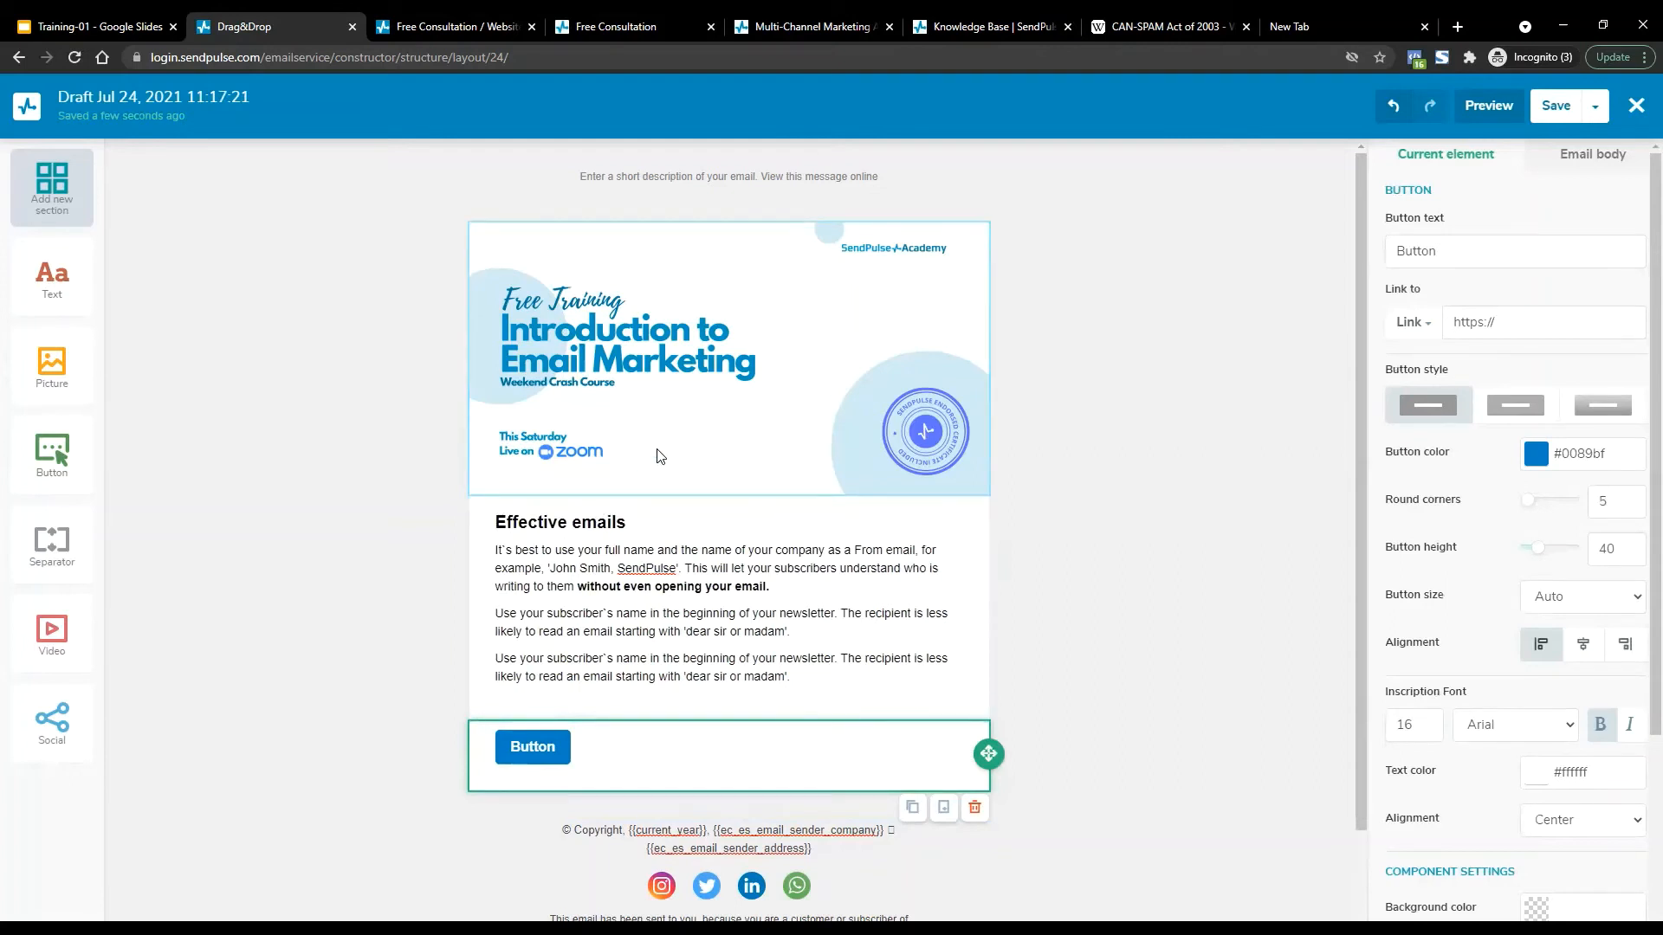
{"action": "scroll", "coordinate": [661, 456], "scroll_direction": "down", "scroll_amount": 2}
{"action": "scroll", "coordinate": [477, 623], "scroll_direction": "up", "scroll_amount": 2}
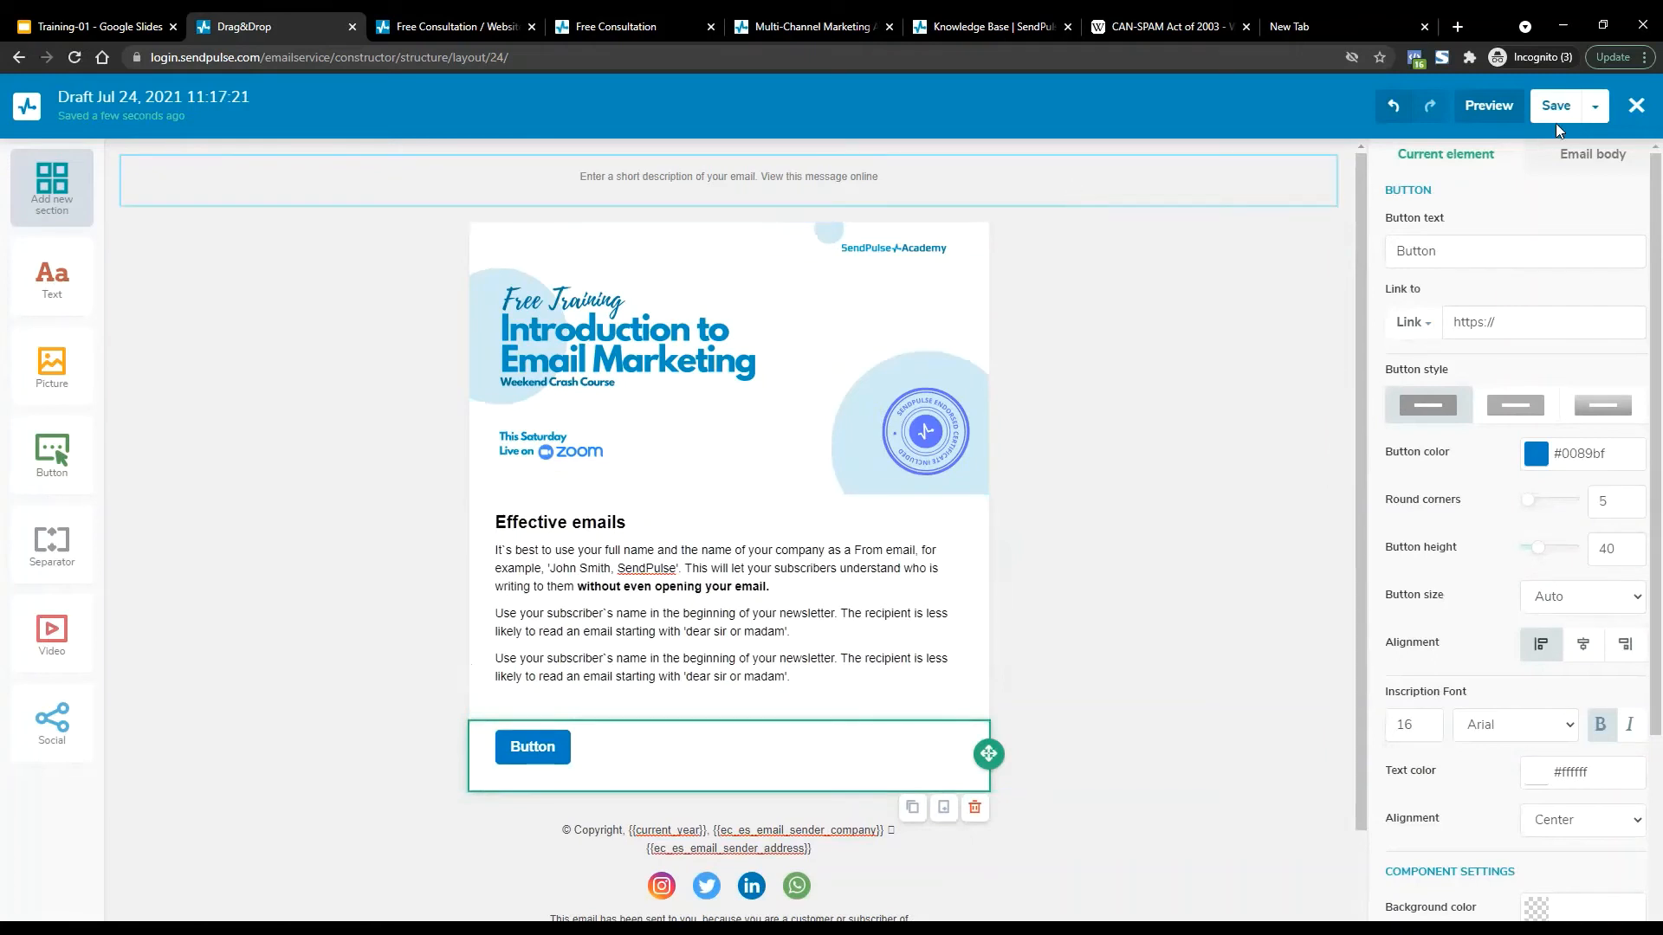
{"action": "scroll", "coordinate": [594, 428], "scroll_direction": "down", "scroll_amount": 2}
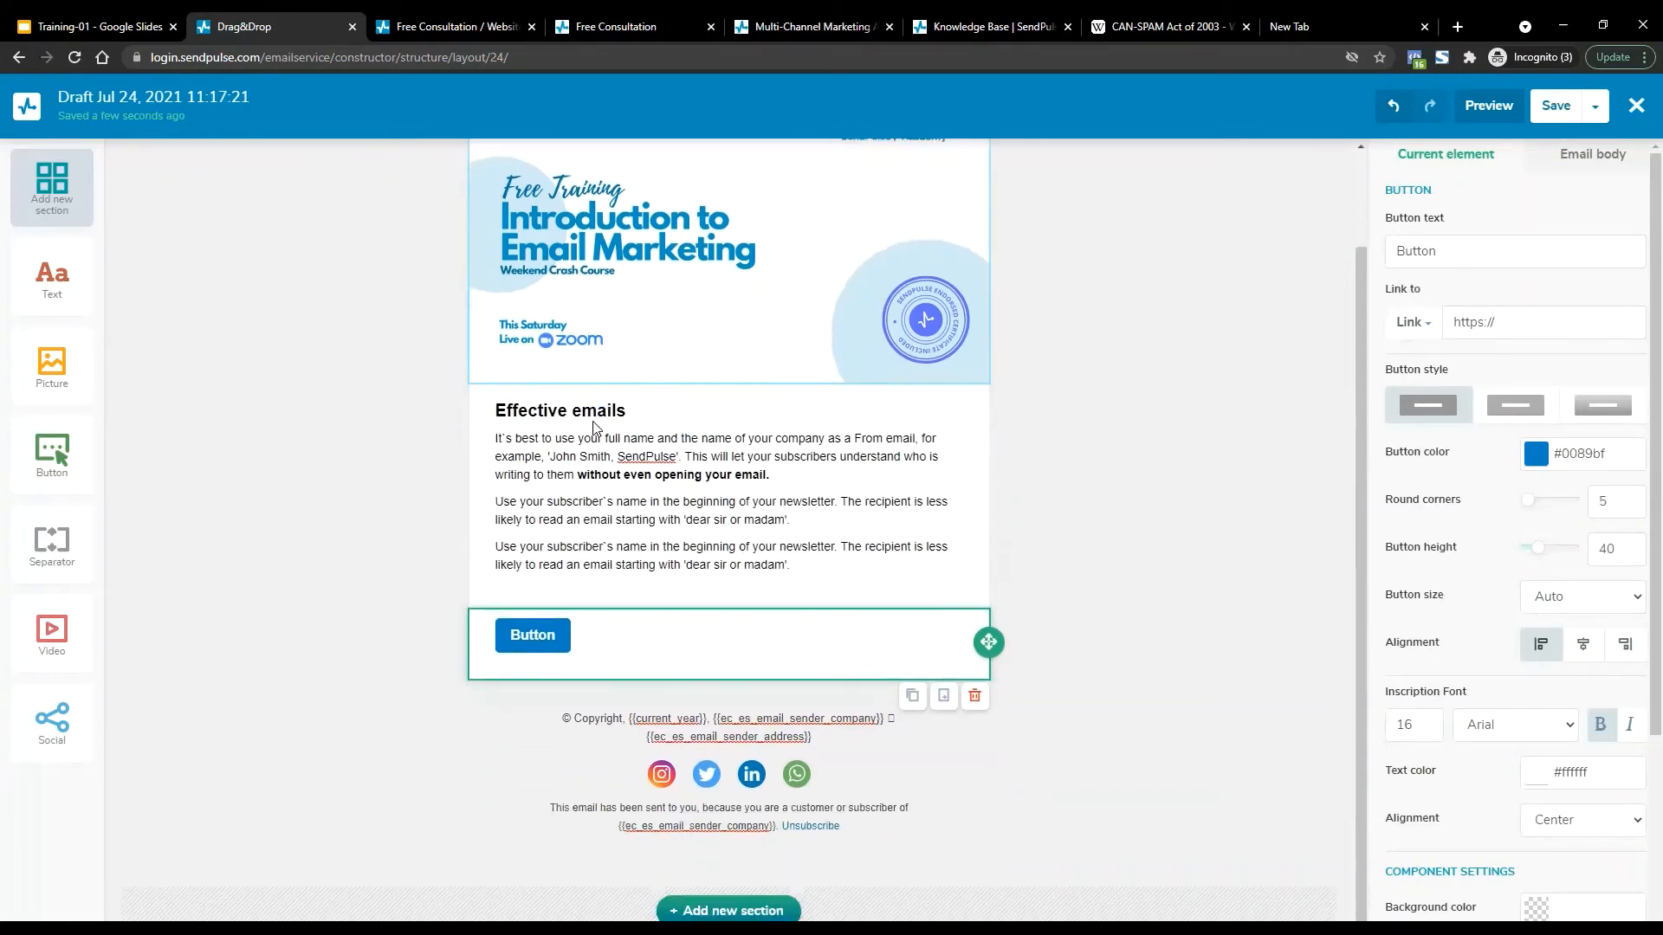
{"action": "left_click", "coordinate": [1533, 109]}
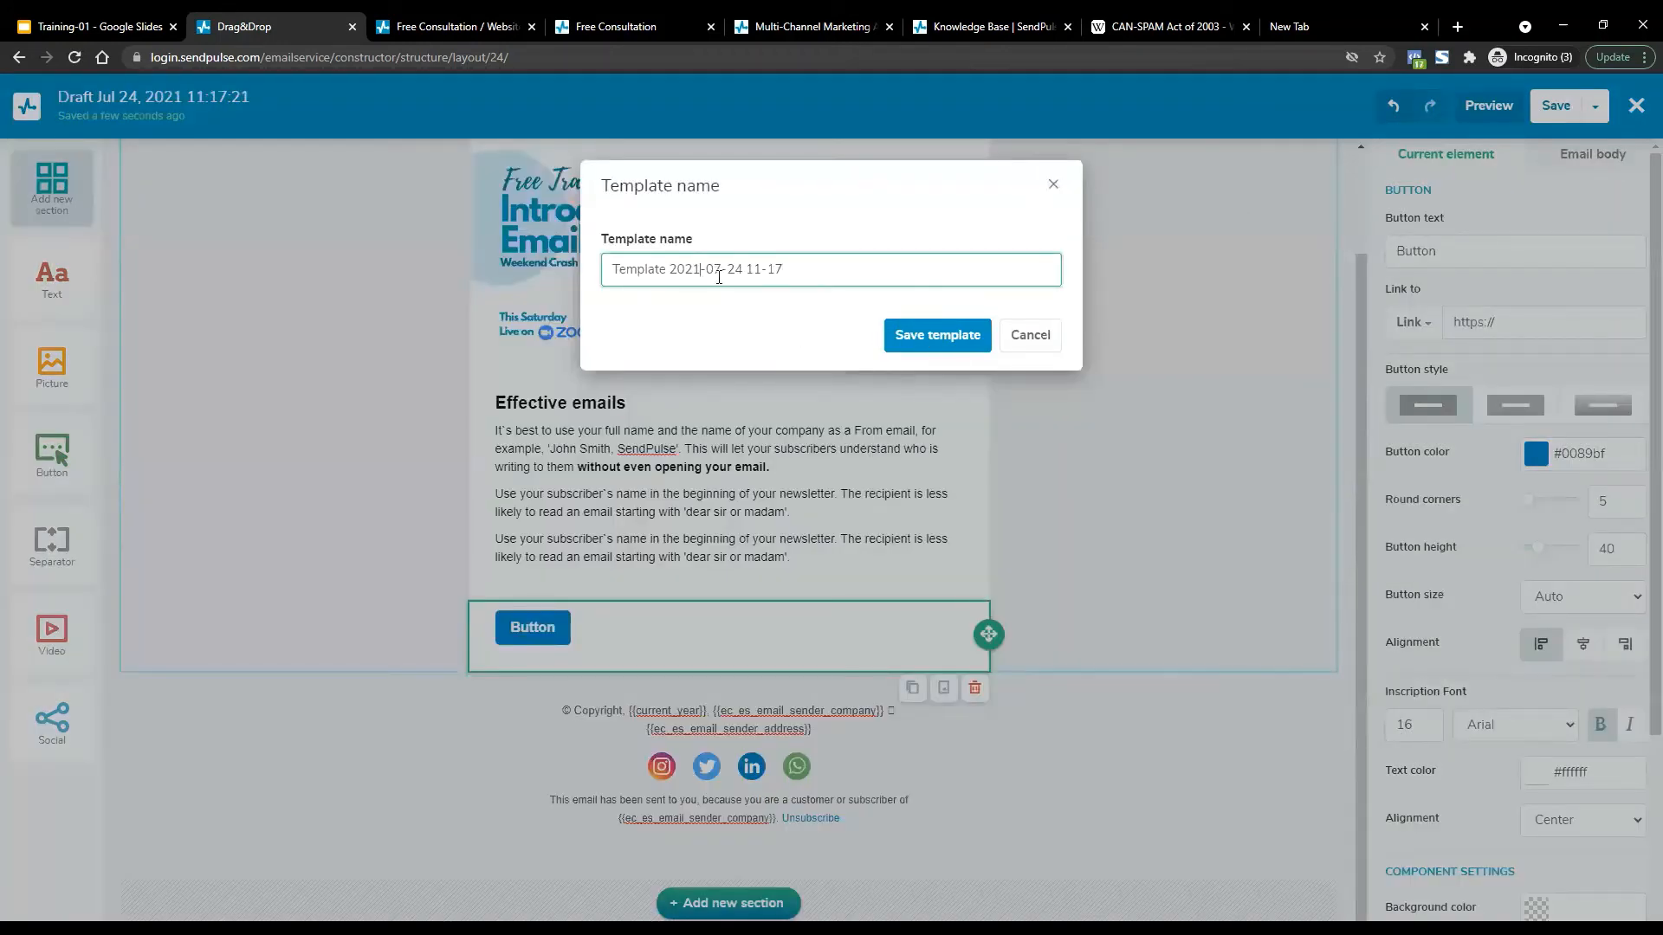
{"action": "left_click", "coordinate": [921, 340]}
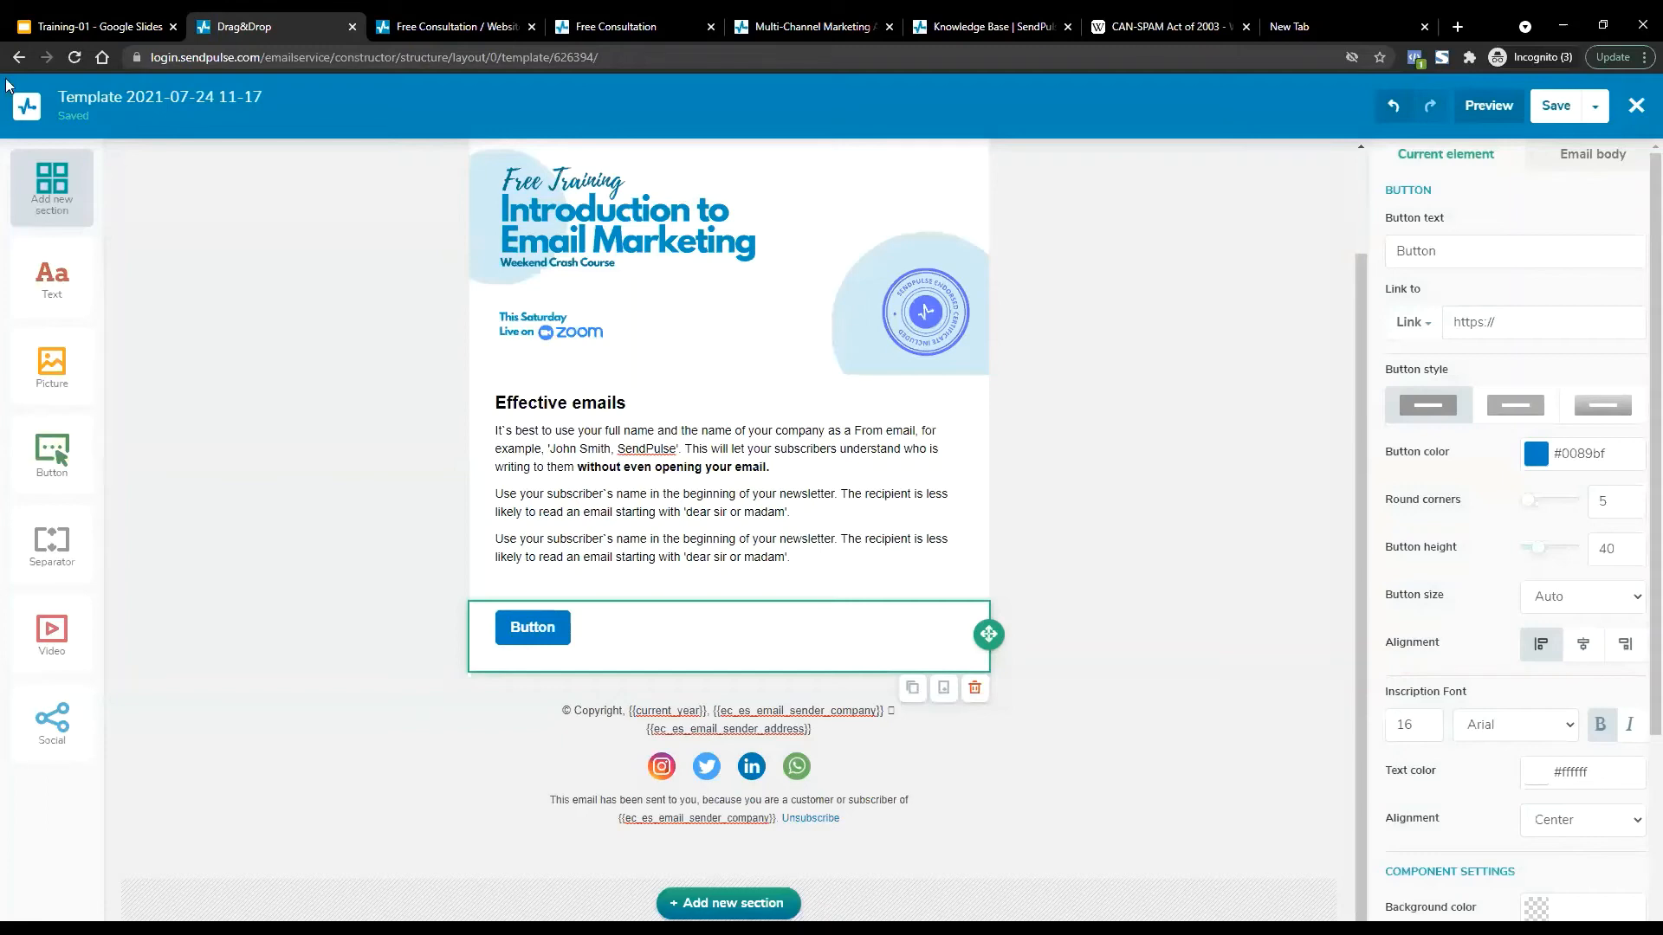
{"action": "left_click", "coordinate": [1595, 106]}
Preview the email on desktop and phone, then save and exit to the Email Templates list.
{"action": "left_click", "coordinate": [1467, 106]}
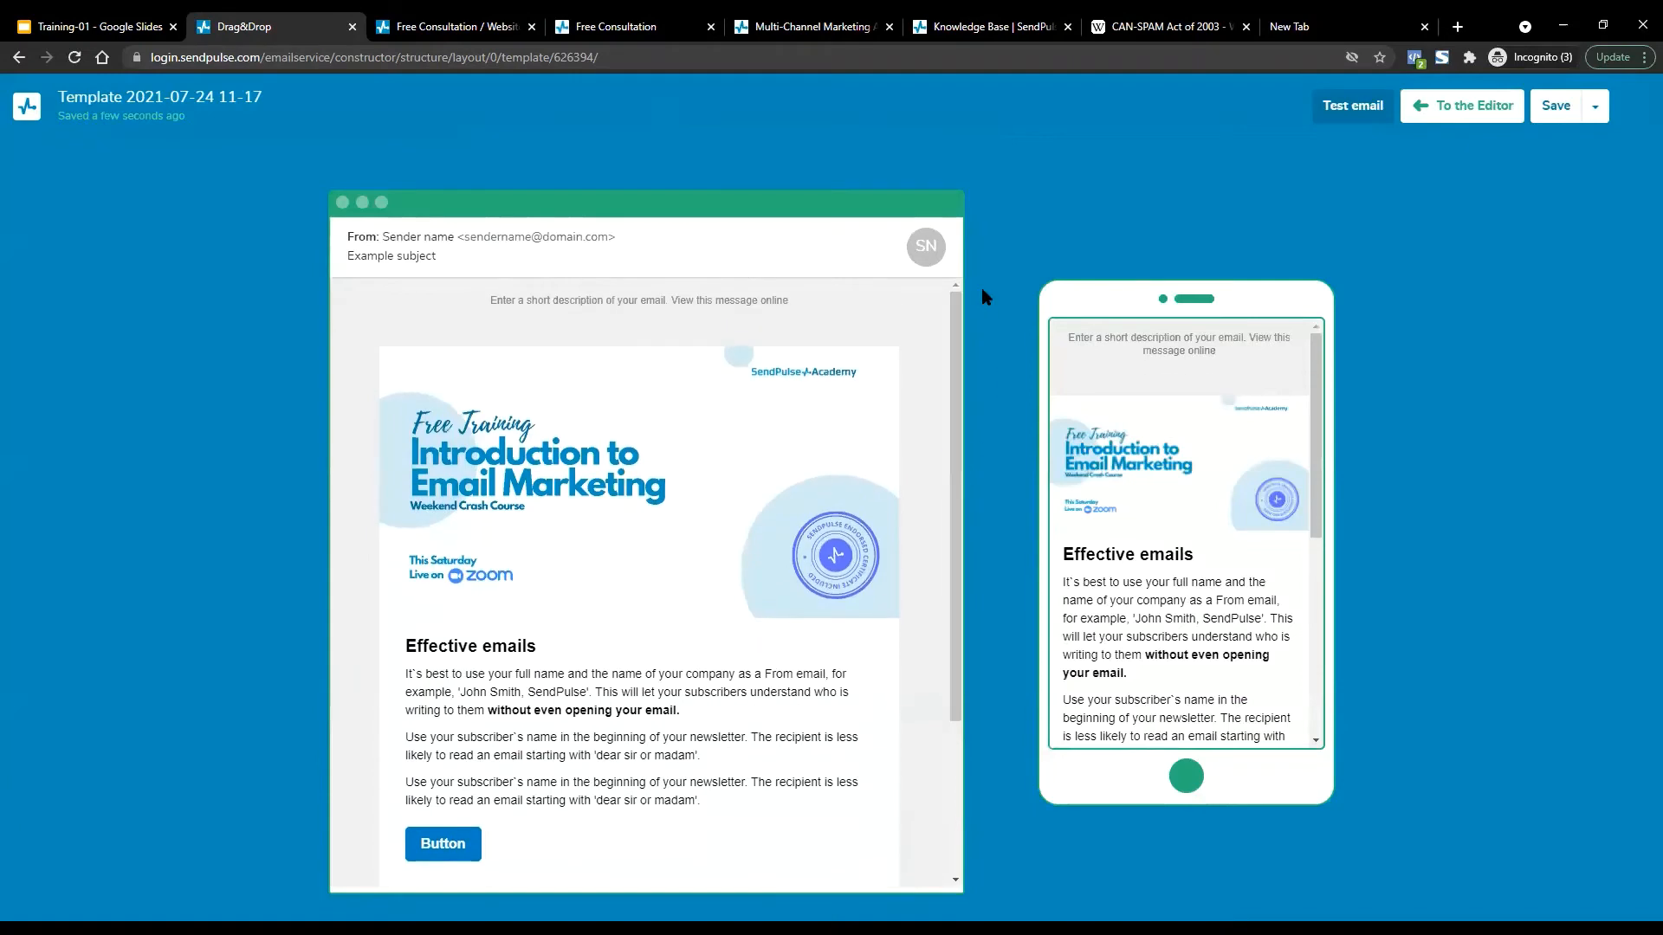
{"action": "scroll", "coordinate": [1311, 357], "scroll_direction": "down", "scroll_amount": 7}
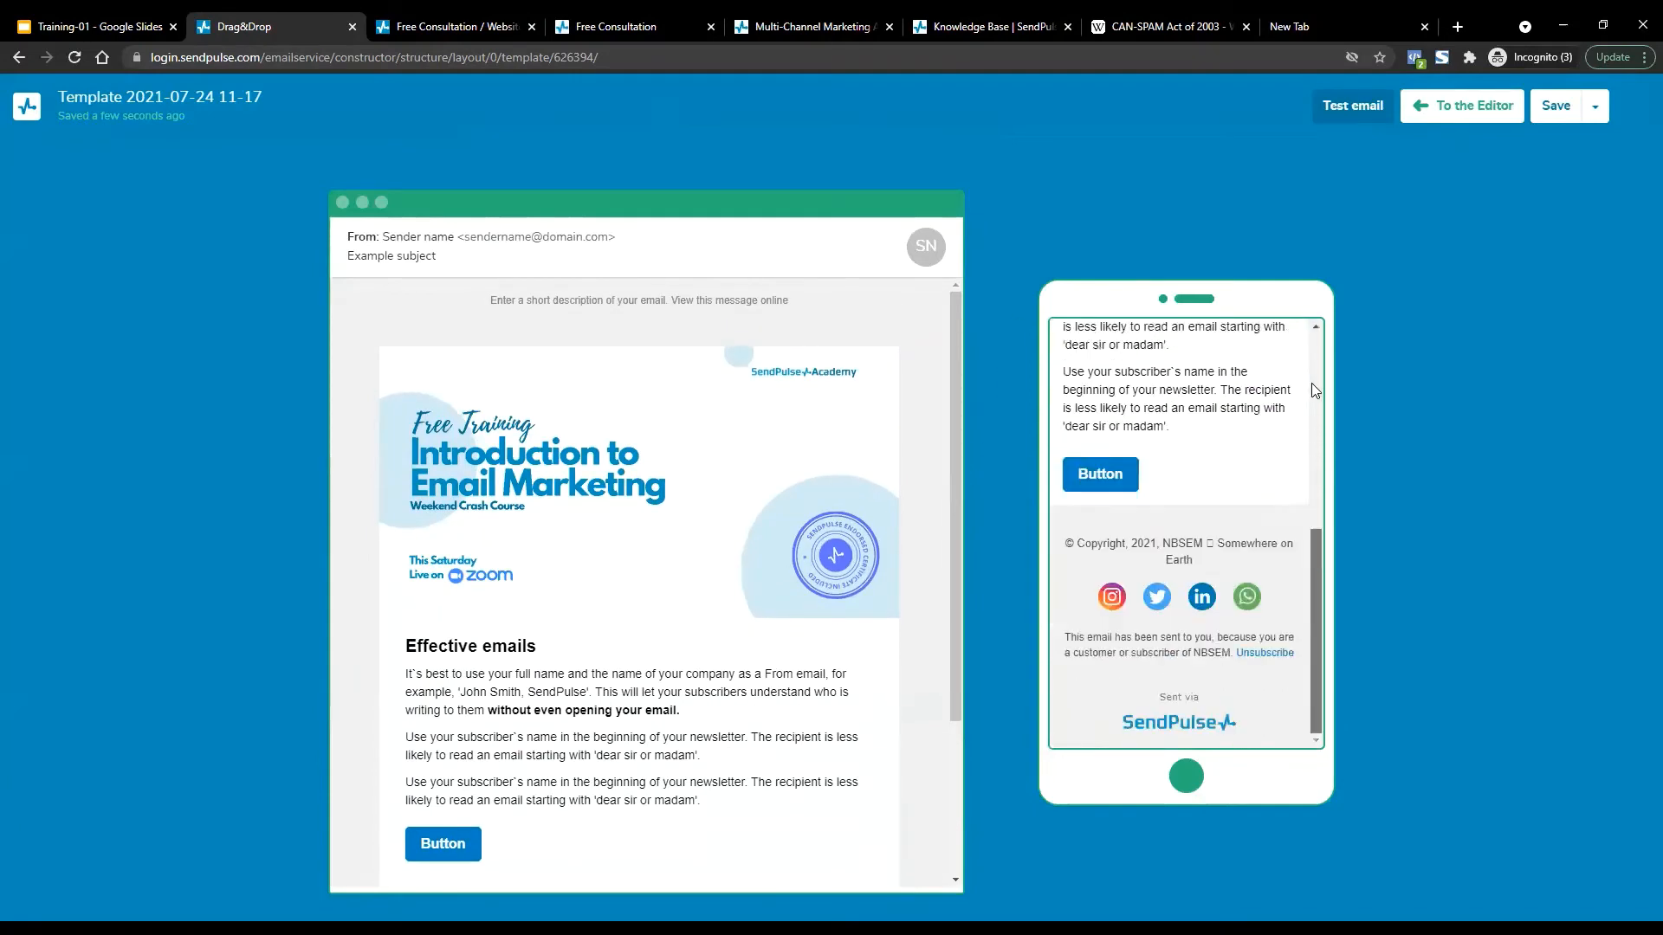
{"action": "scroll", "coordinate": [1312, 383], "scroll_direction": "up", "scroll_amount": 7}
{"action": "scroll", "coordinate": [1308, 353], "scroll_direction": "down", "scroll_amount": 7}
{"action": "left_click_drag", "start_coordinate": [1359, 362], "coordinate": [1372, 348]}
{"action": "left_click", "coordinate": [1592, 113]}
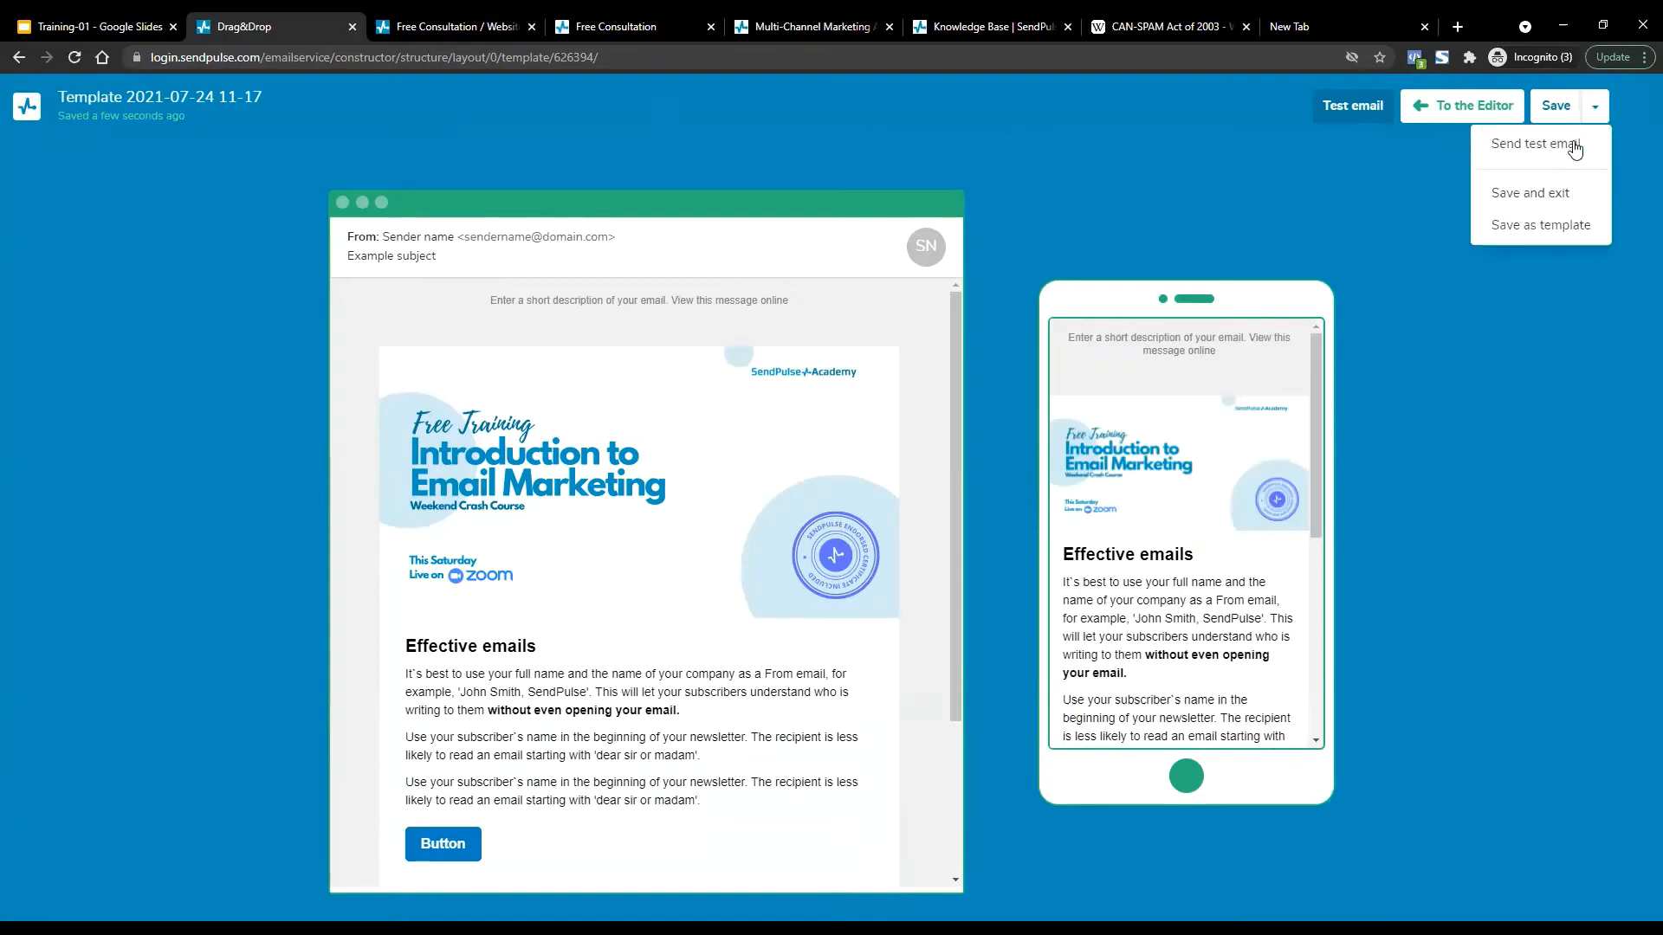
{"action": "left_click", "coordinate": [1555, 198]}
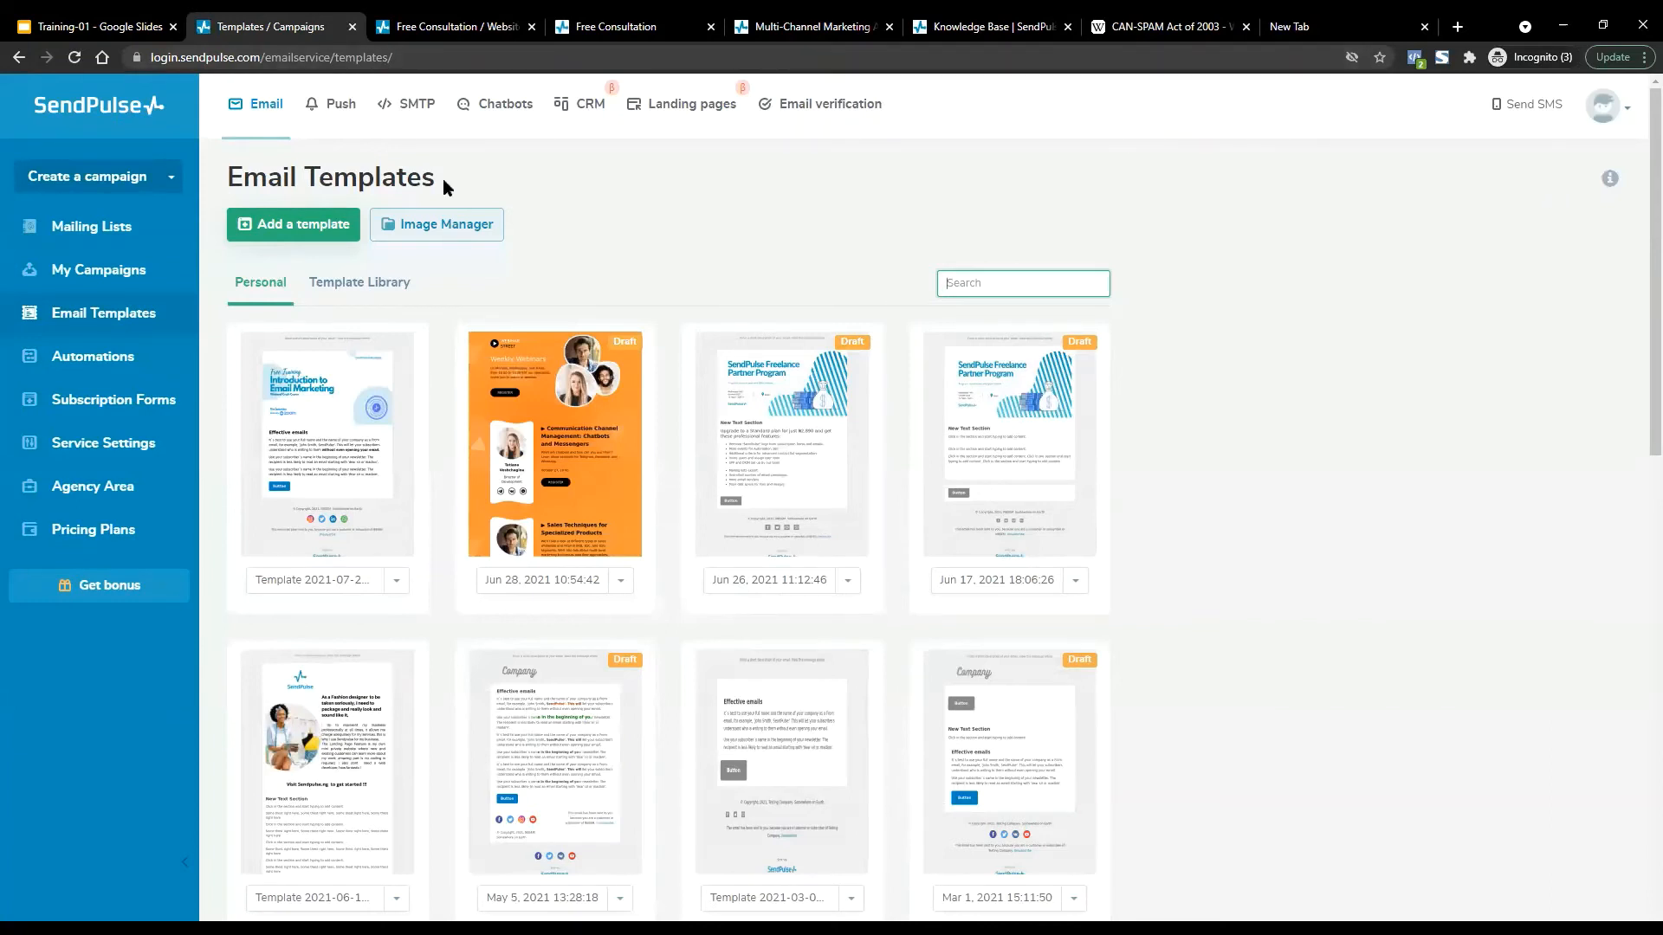
Start a new email campaign from Create a campaign in the sidebar.
{"action": "left_click", "coordinate": [78, 180]}
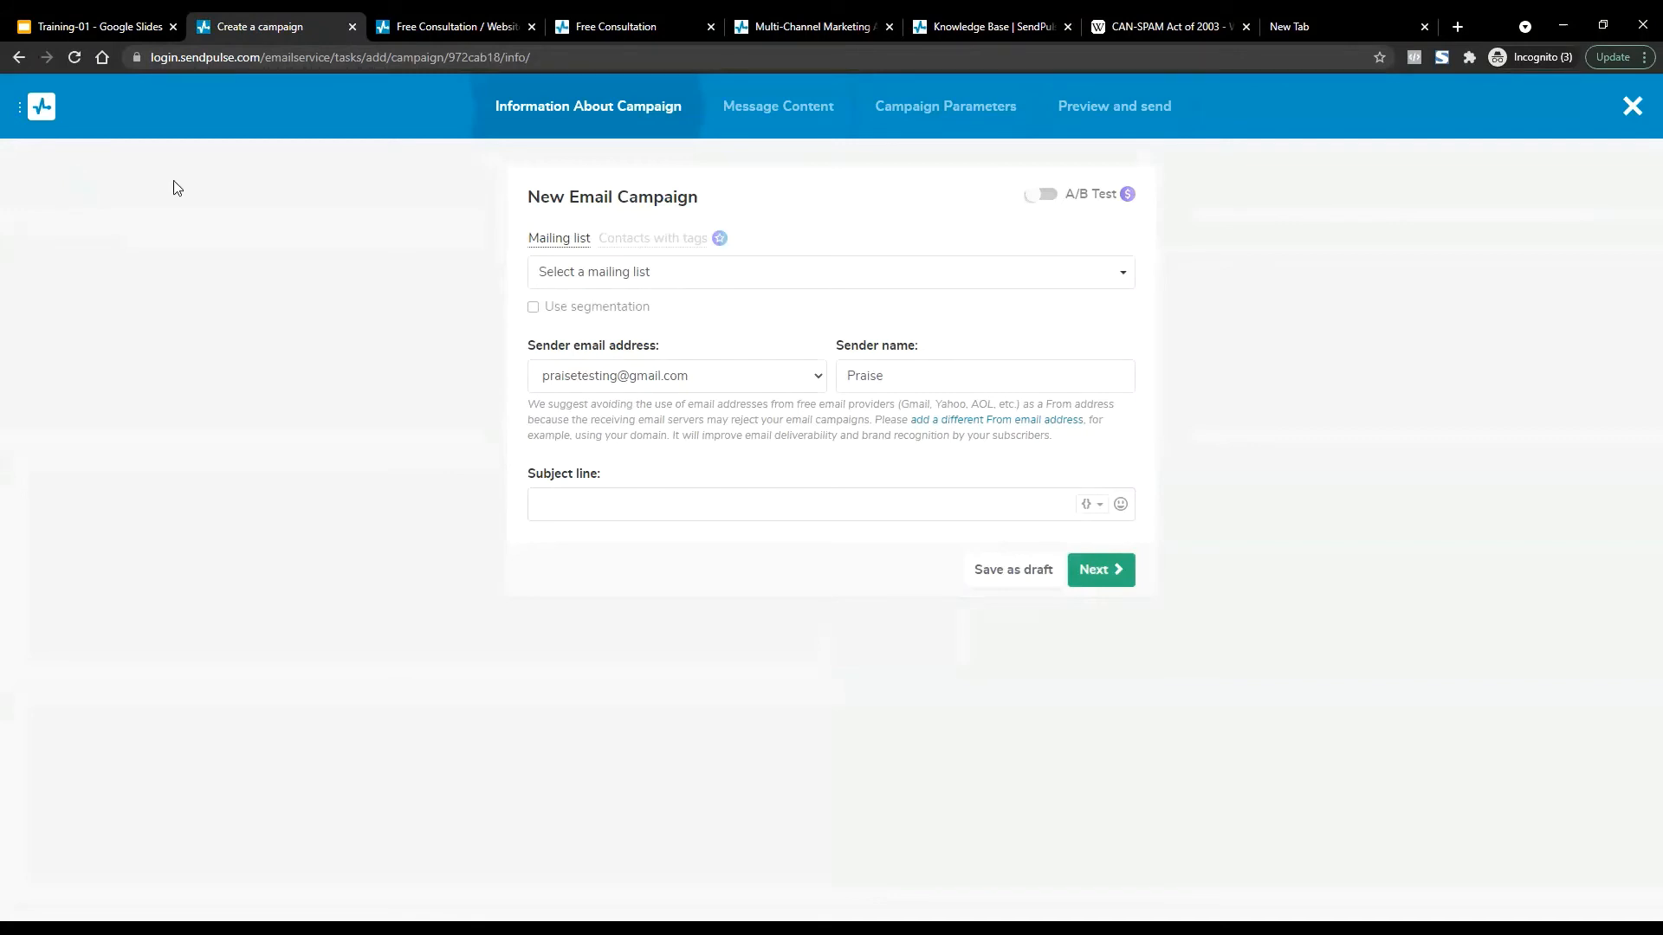
Pick the ERPConsult mailing list, found by searching 'er', as the campaign's recipients.
{"action": "left_click", "coordinate": [824, 277]}
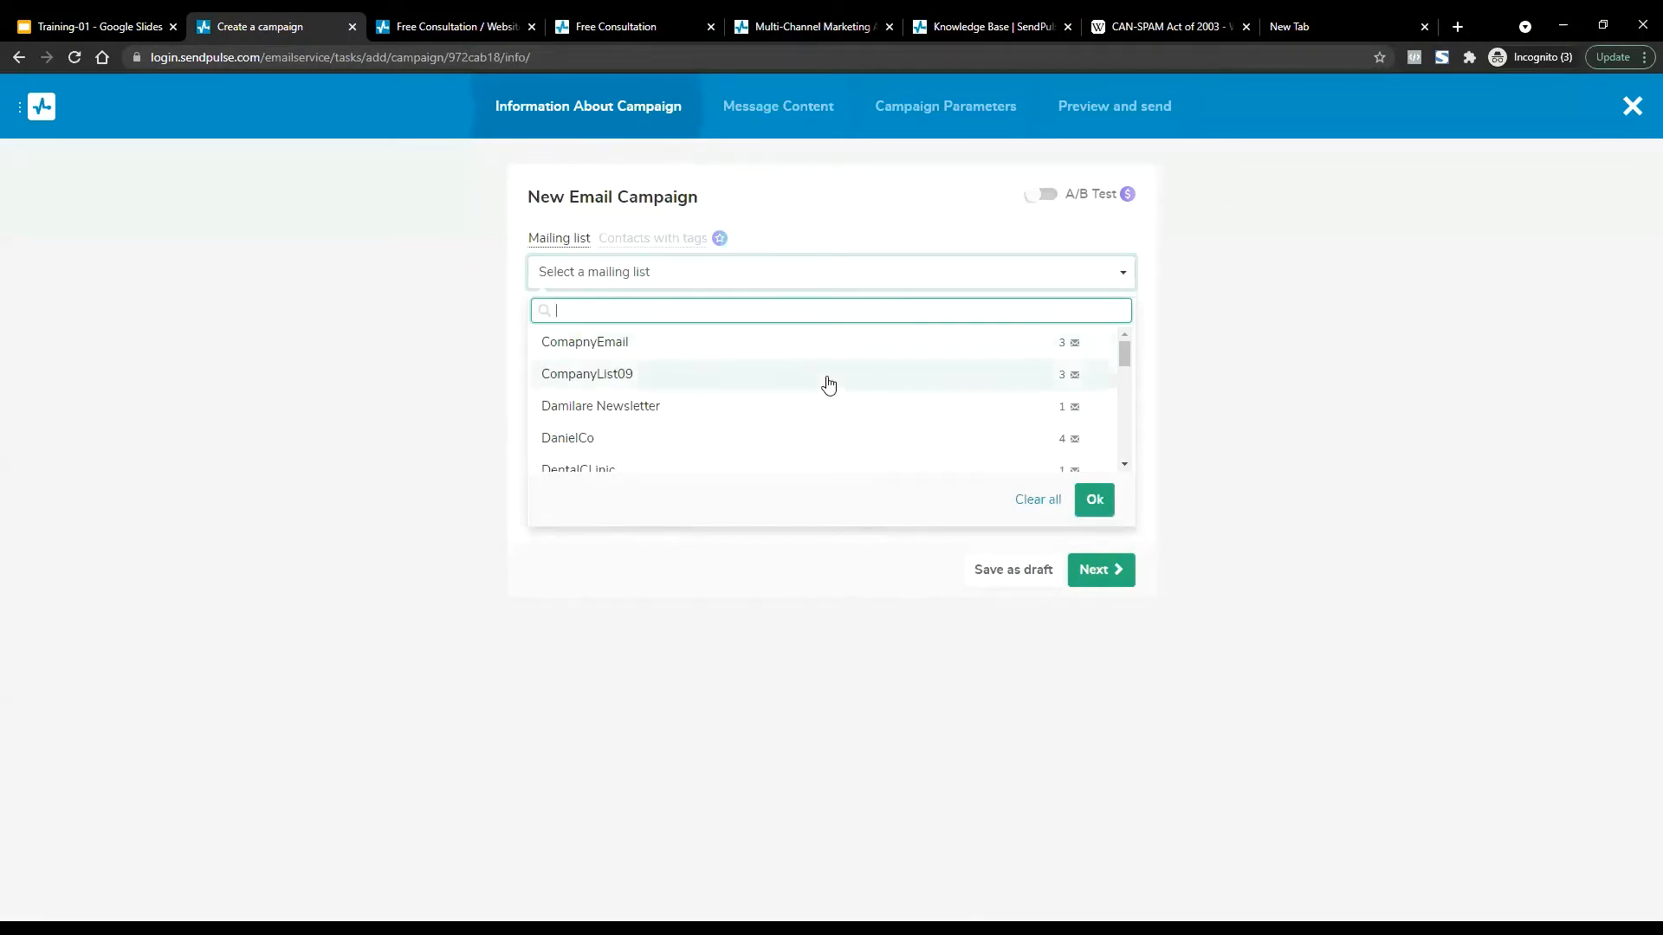
{"action": "scroll", "coordinate": [828, 382], "scroll_direction": "down", "scroll_amount": 1}
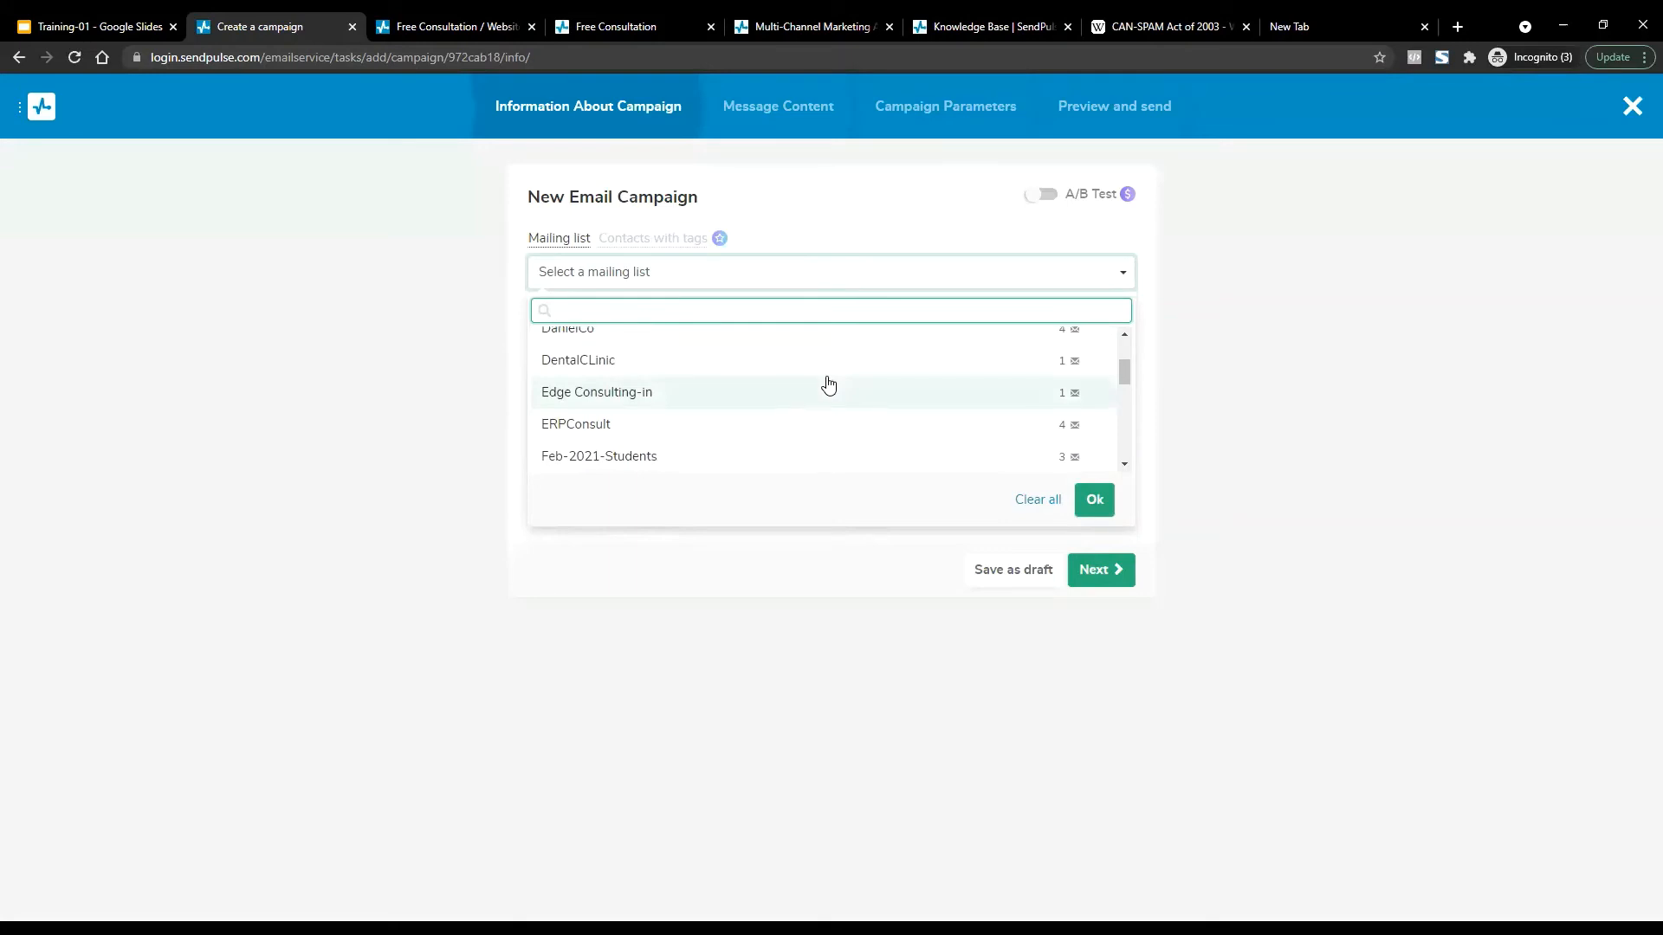
{"action": "left_click", "coordinate": [554, 251]}
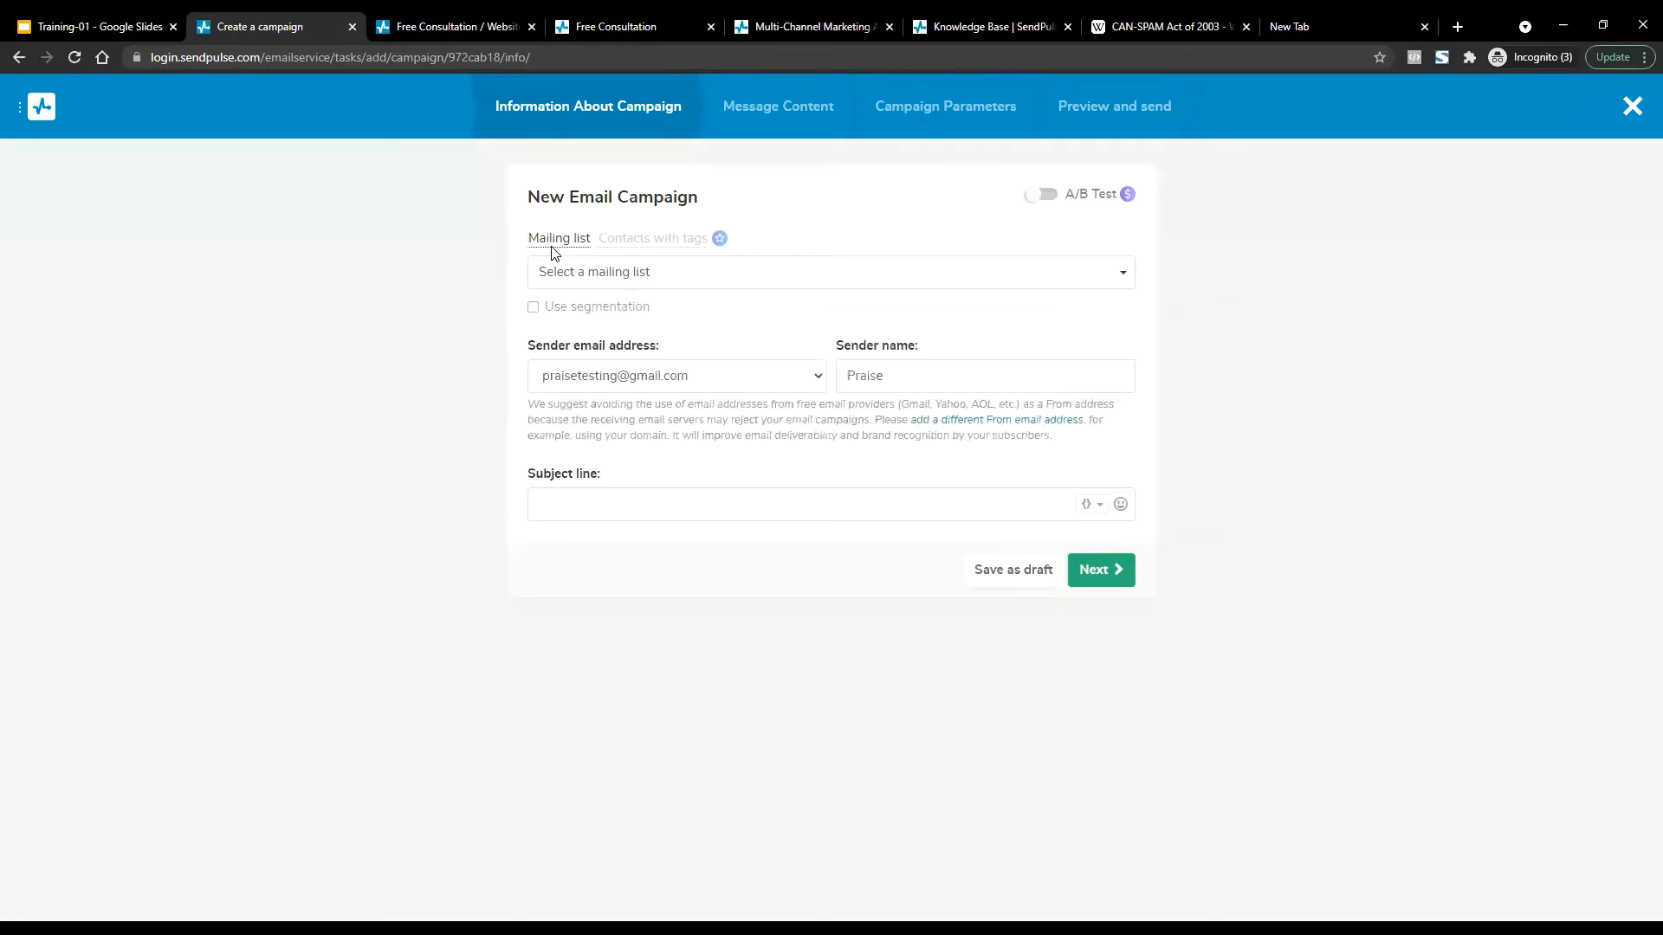
{"action": "left_click", "coordinate": [594, 275]}
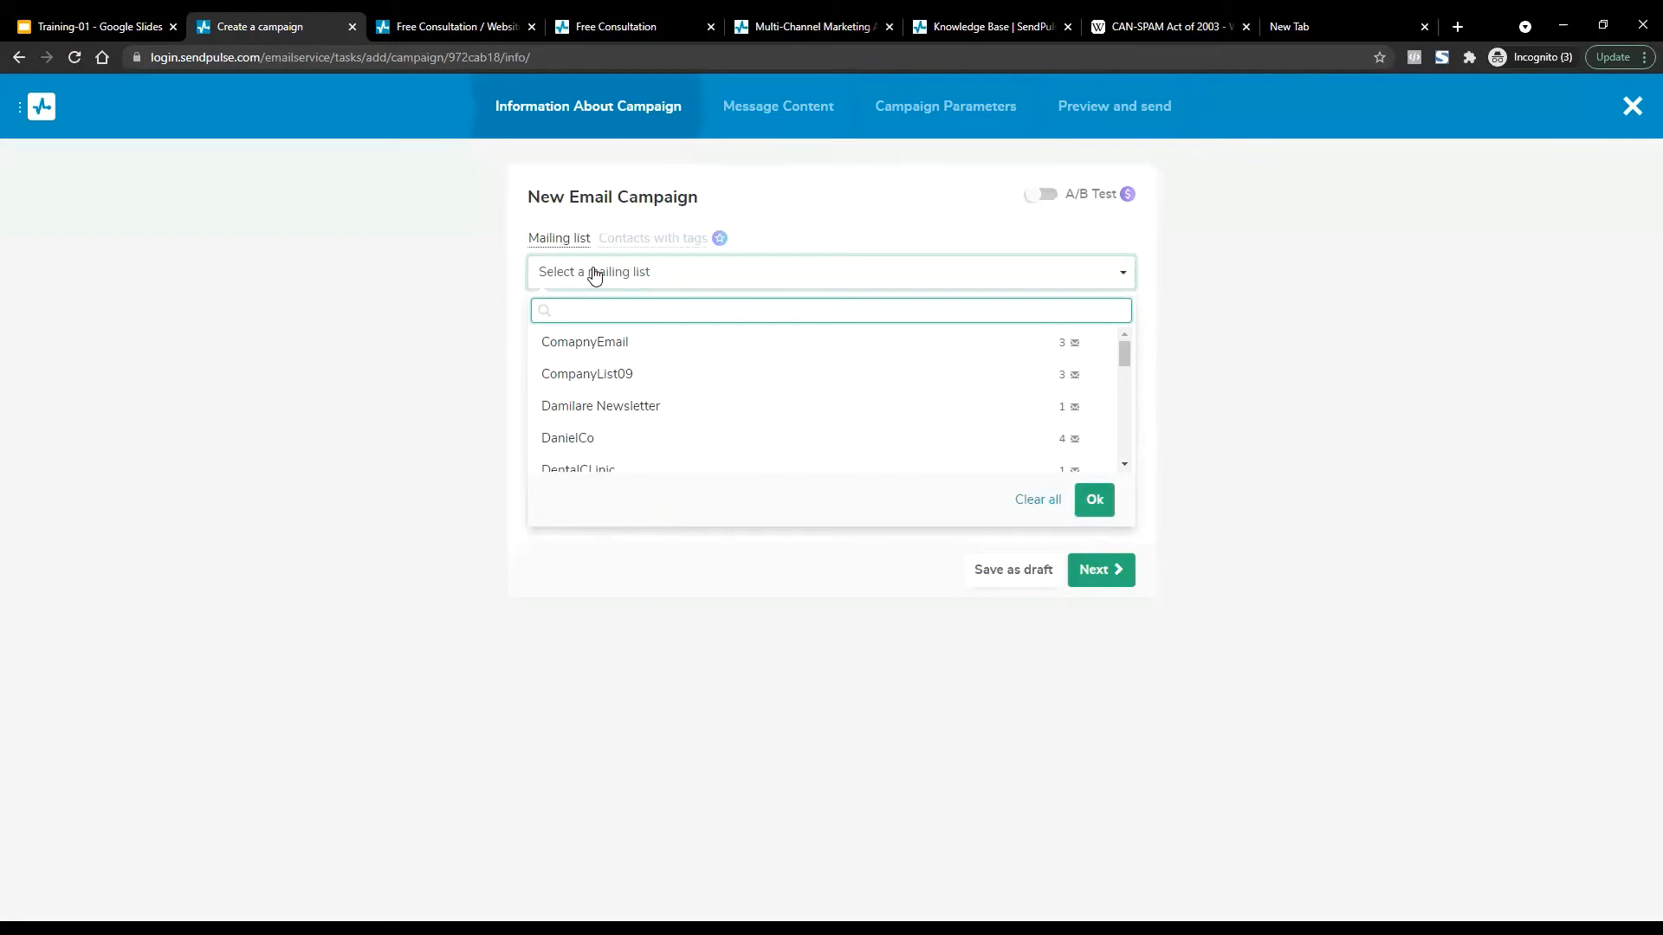
{"action": "type", "text": "er"}
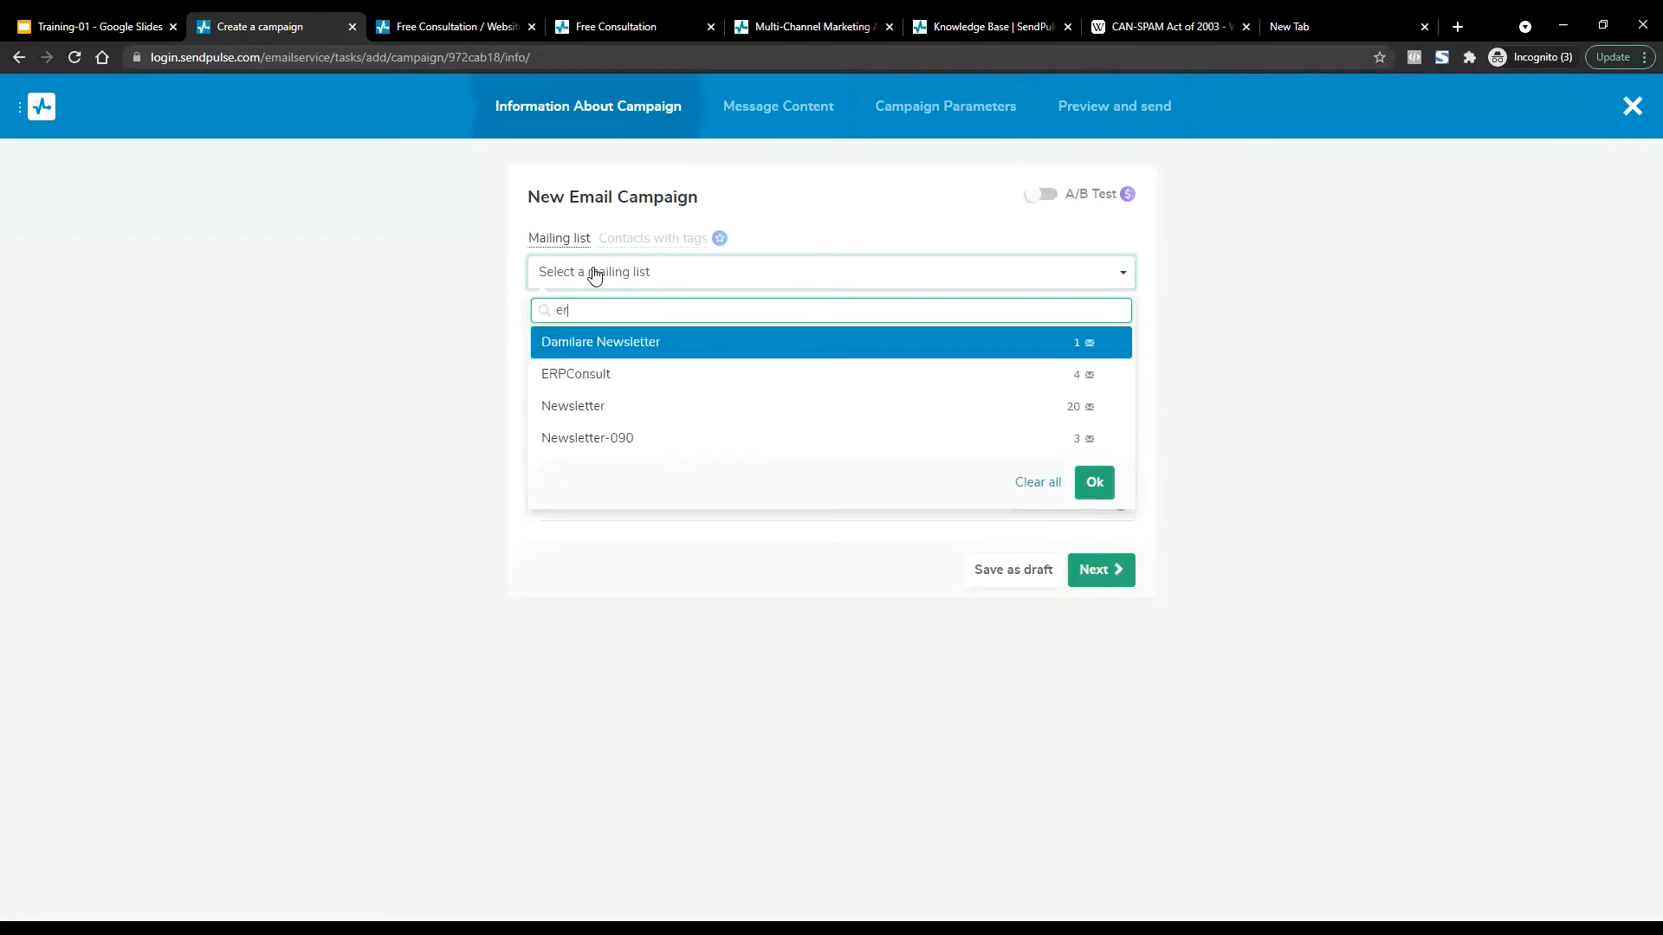
{"action": "left_click", "coordinate": [613, 379]}
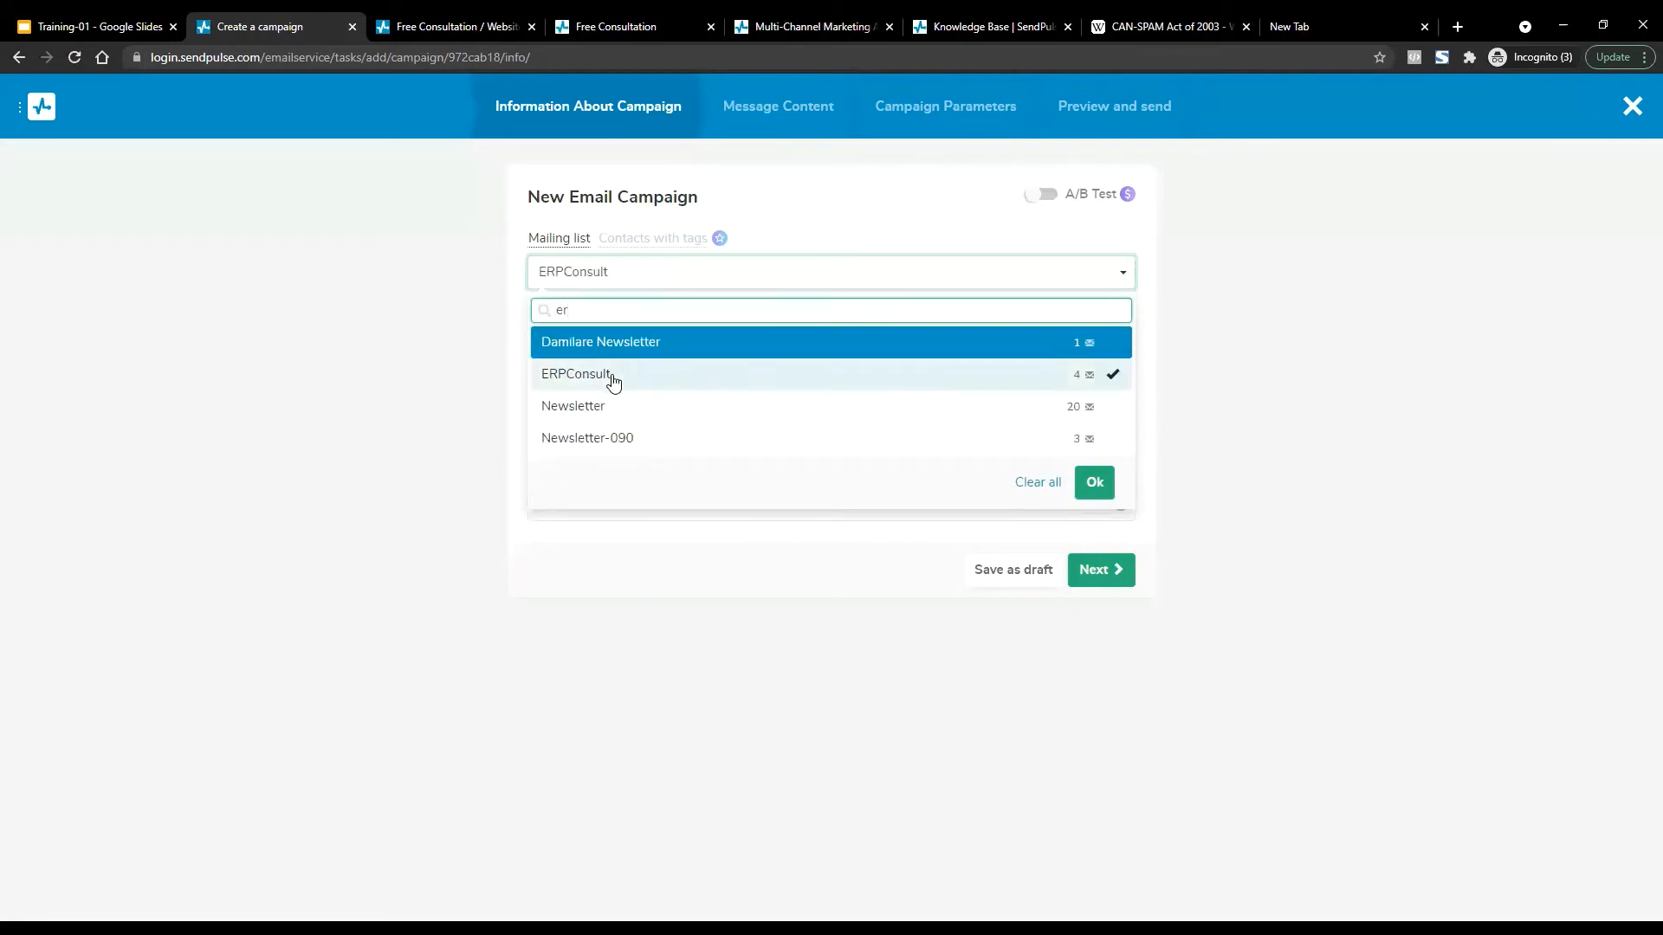
{"action": "left_click", "coordinate": [1092, 482]}
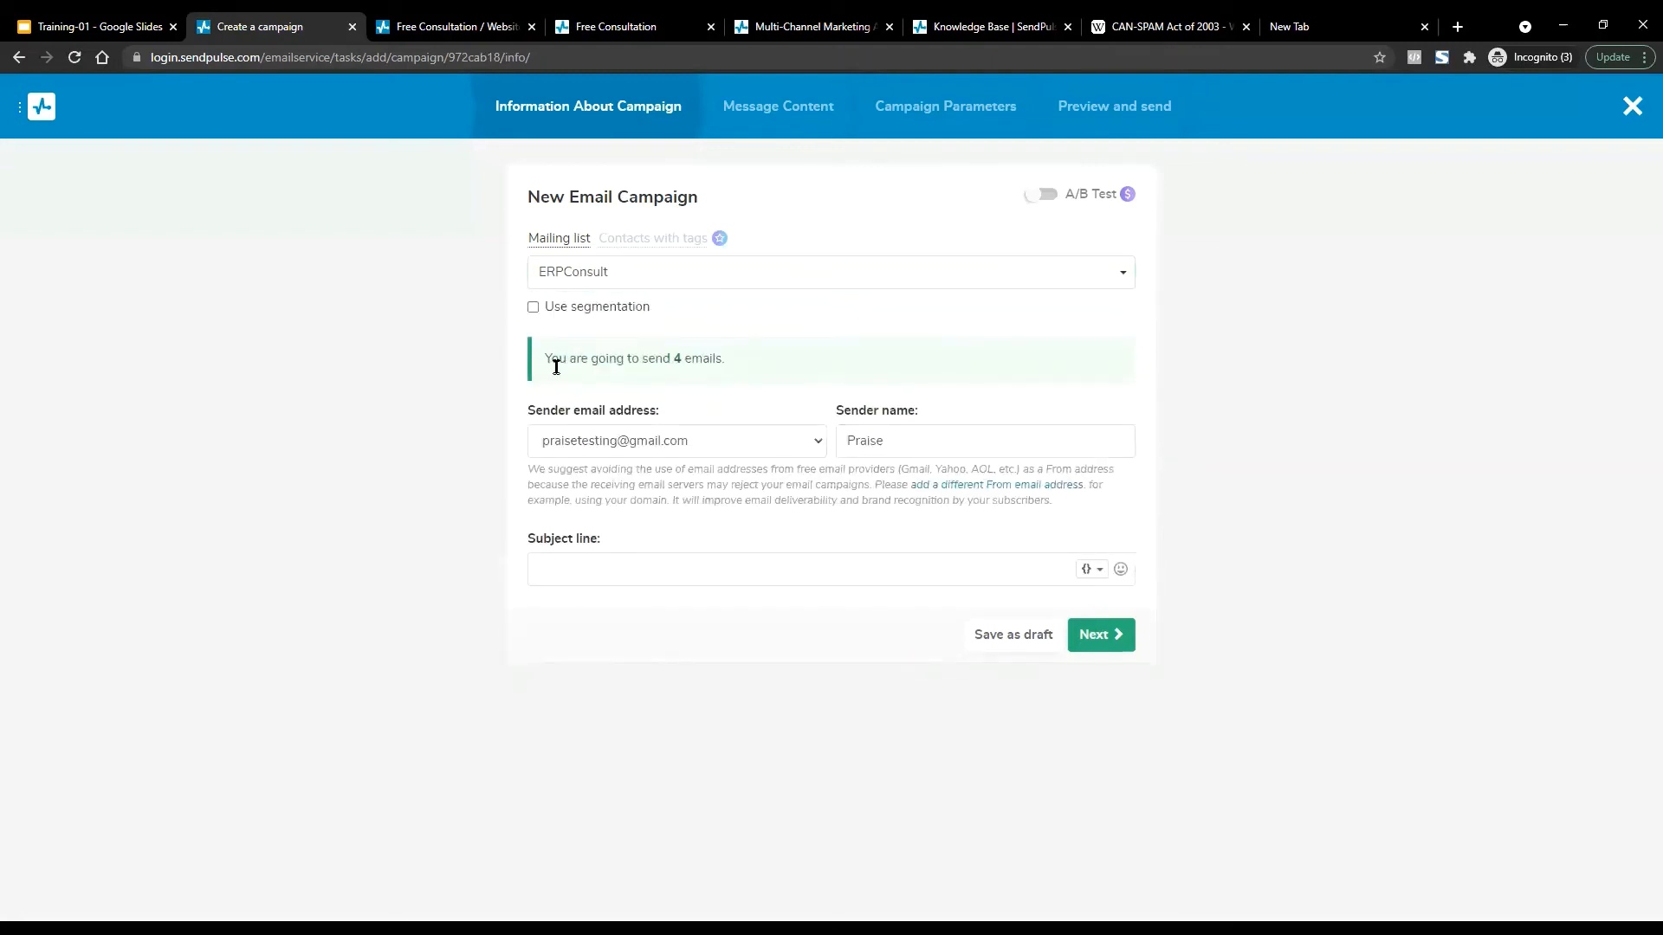
Keep the only sender address and fill the sender name from the saved suggestion.
{"action": "left_click", "coordinate": [680, 441]}
{"action": "left_click", "coordinate": [680, 442]}
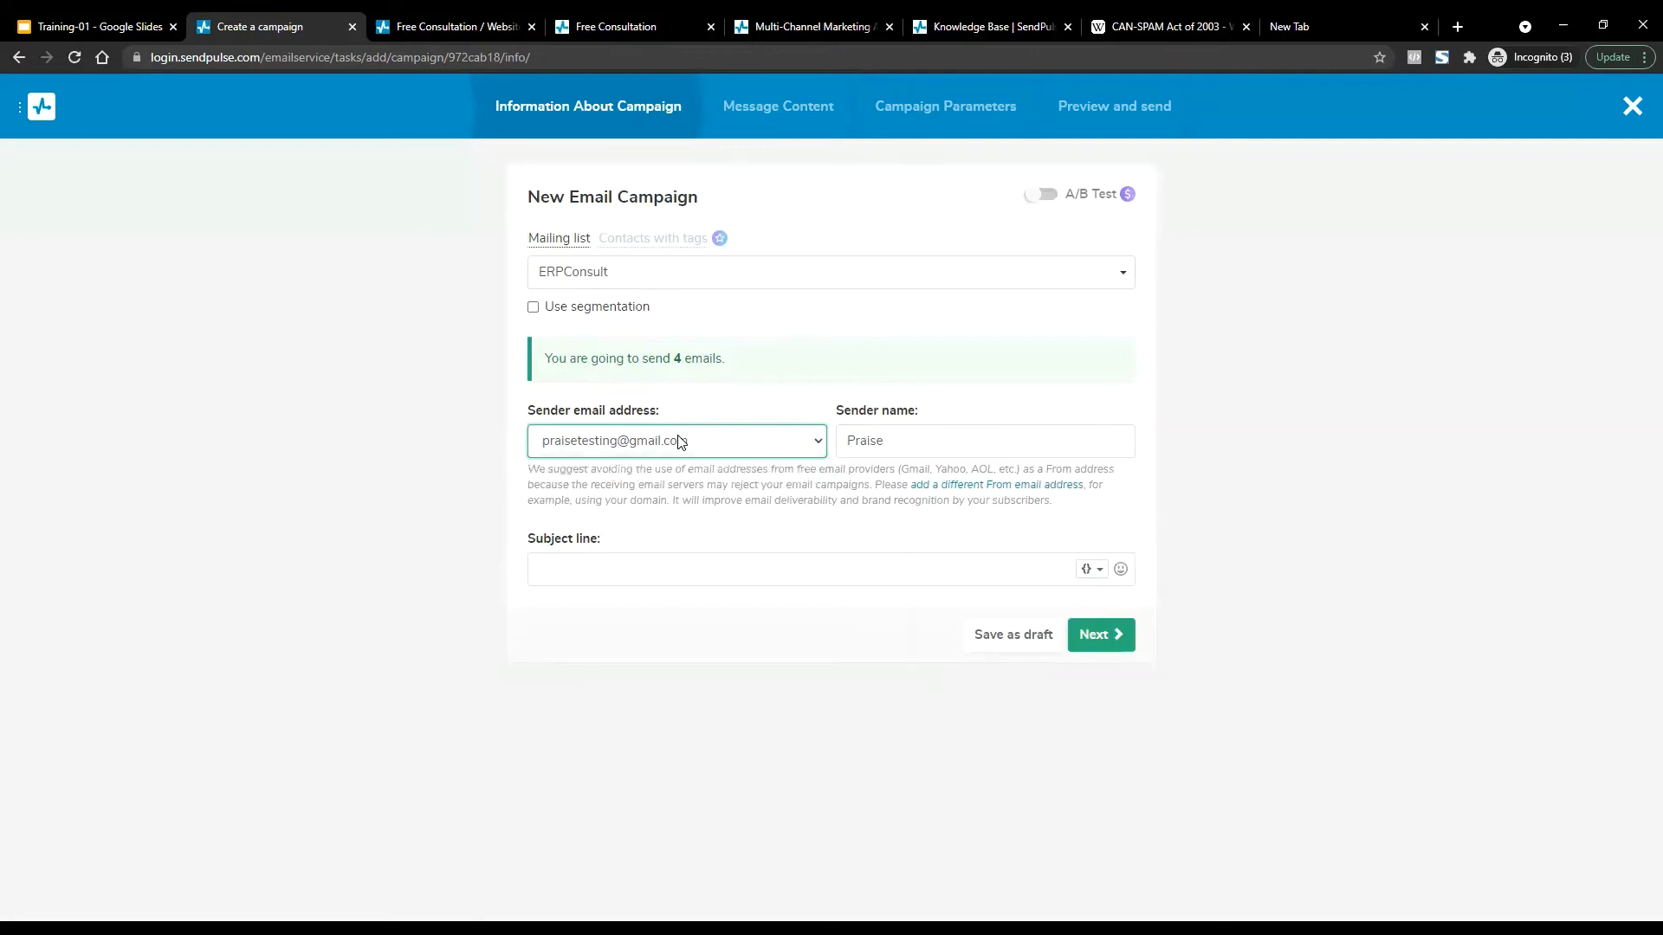
{"action": "left_click", "coordinate": [680, 442]}
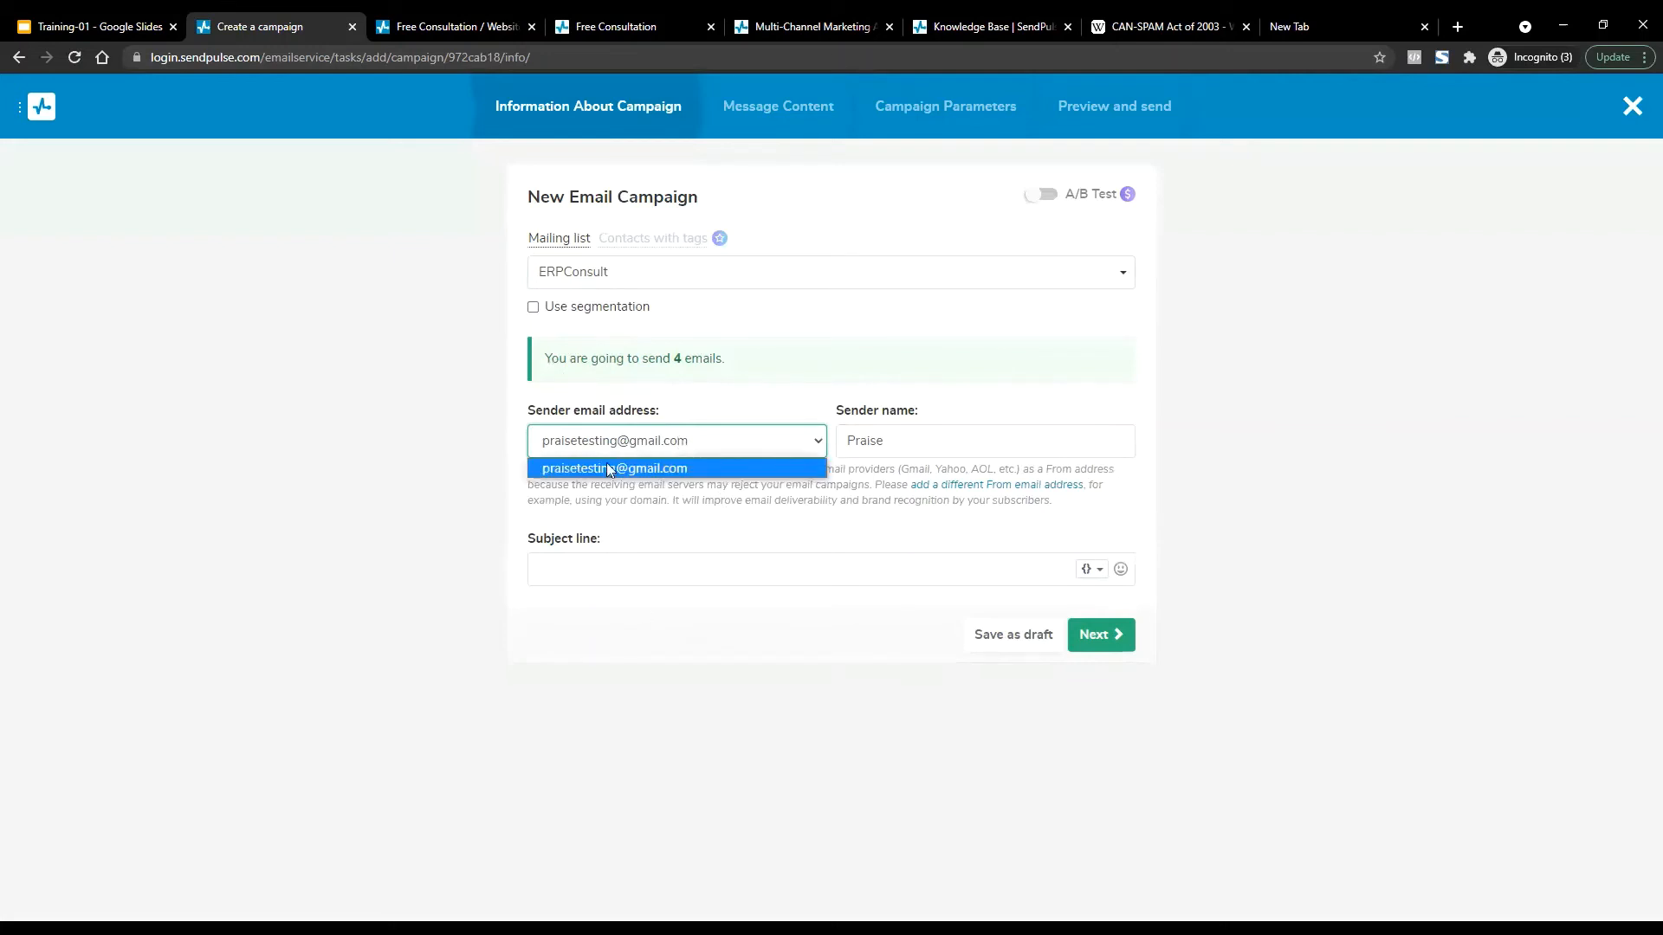
{"action": "left_click", "coordinate": [660, 471]}
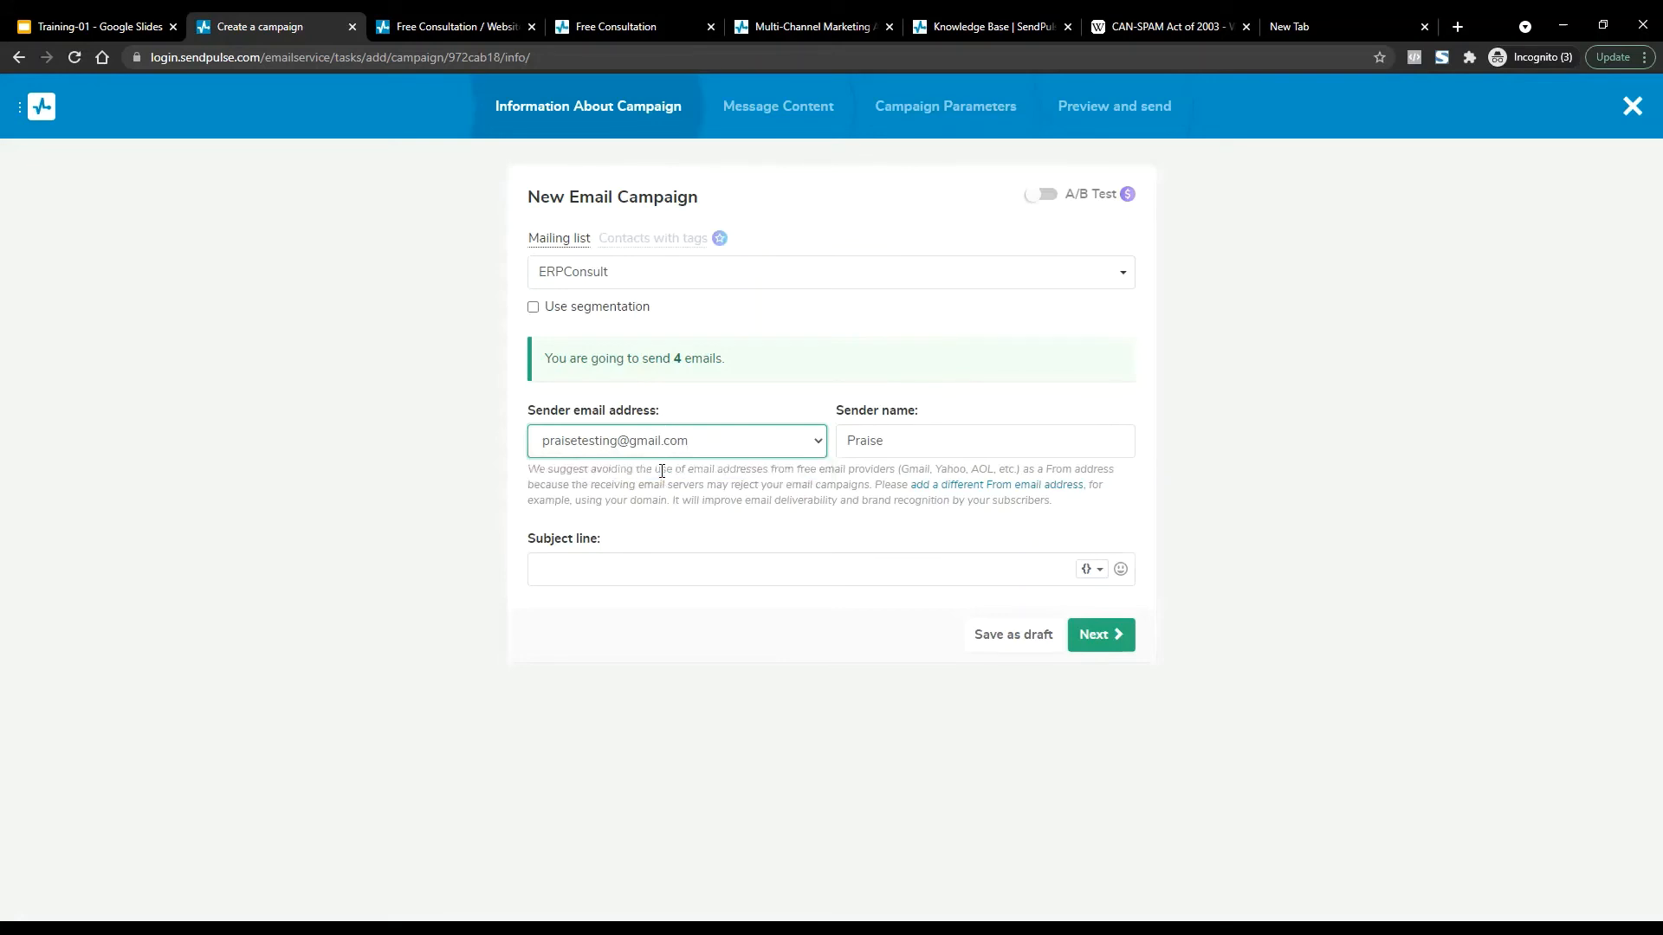
{"action": "left_click", "coordinate": [898, 433]}
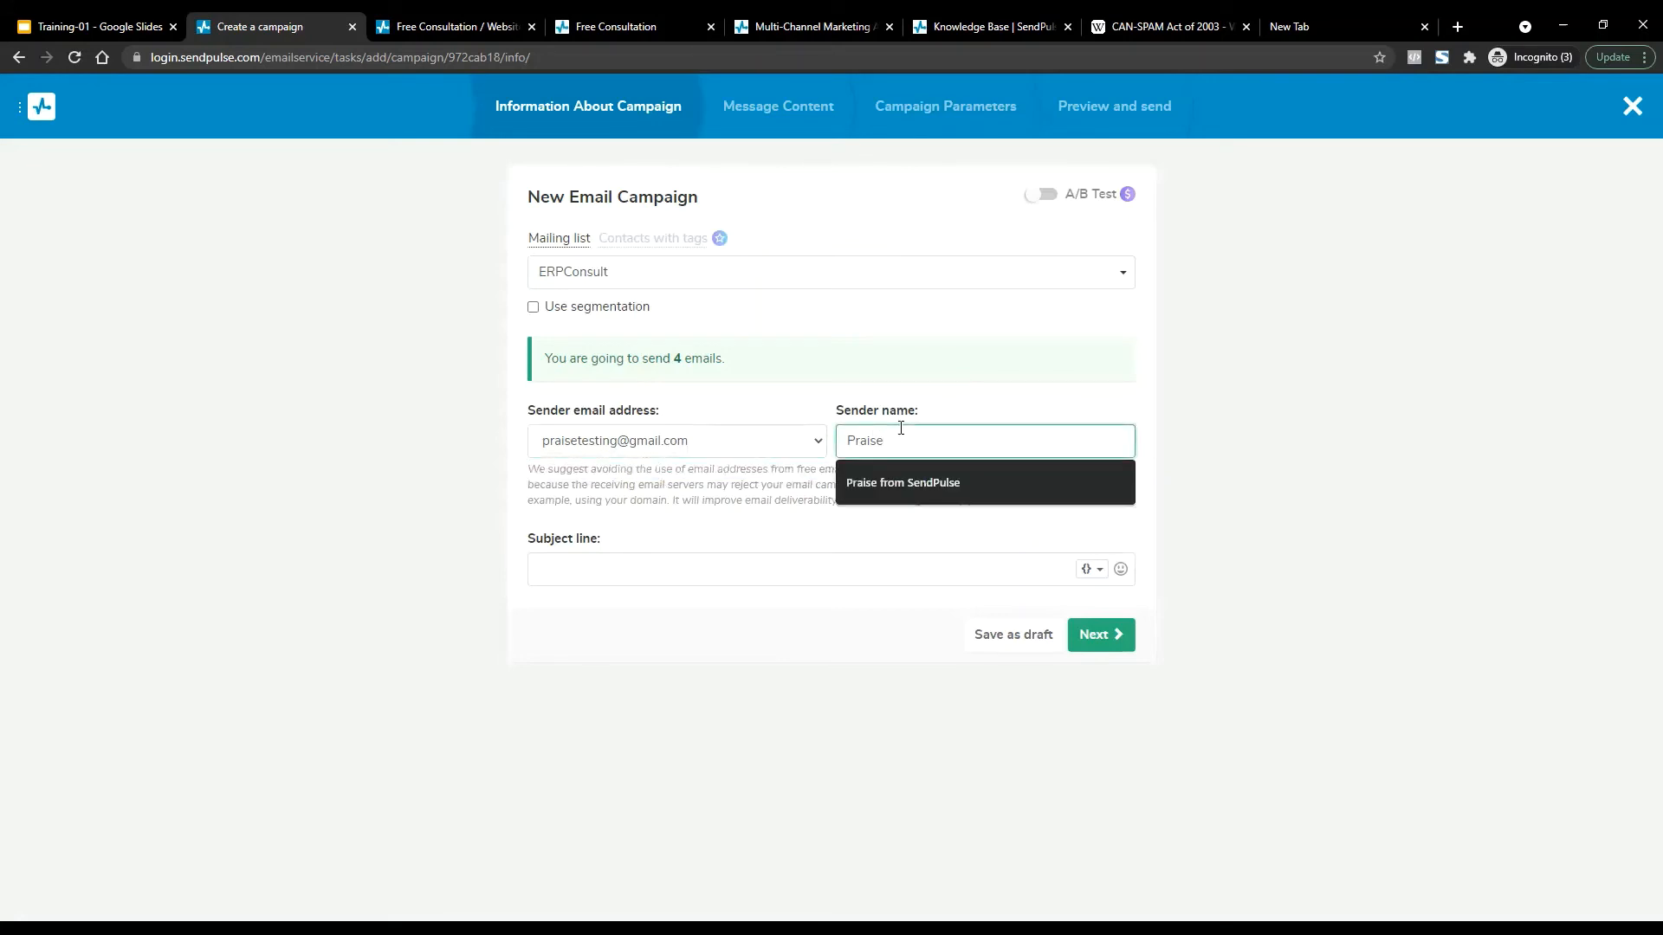
{"action": "left_click", "coordinate": [913, 483]}
Enter the subject line 'Welcome' and continue to the message content step.
{"action": "left_click", "coordinate": [727, 583]}
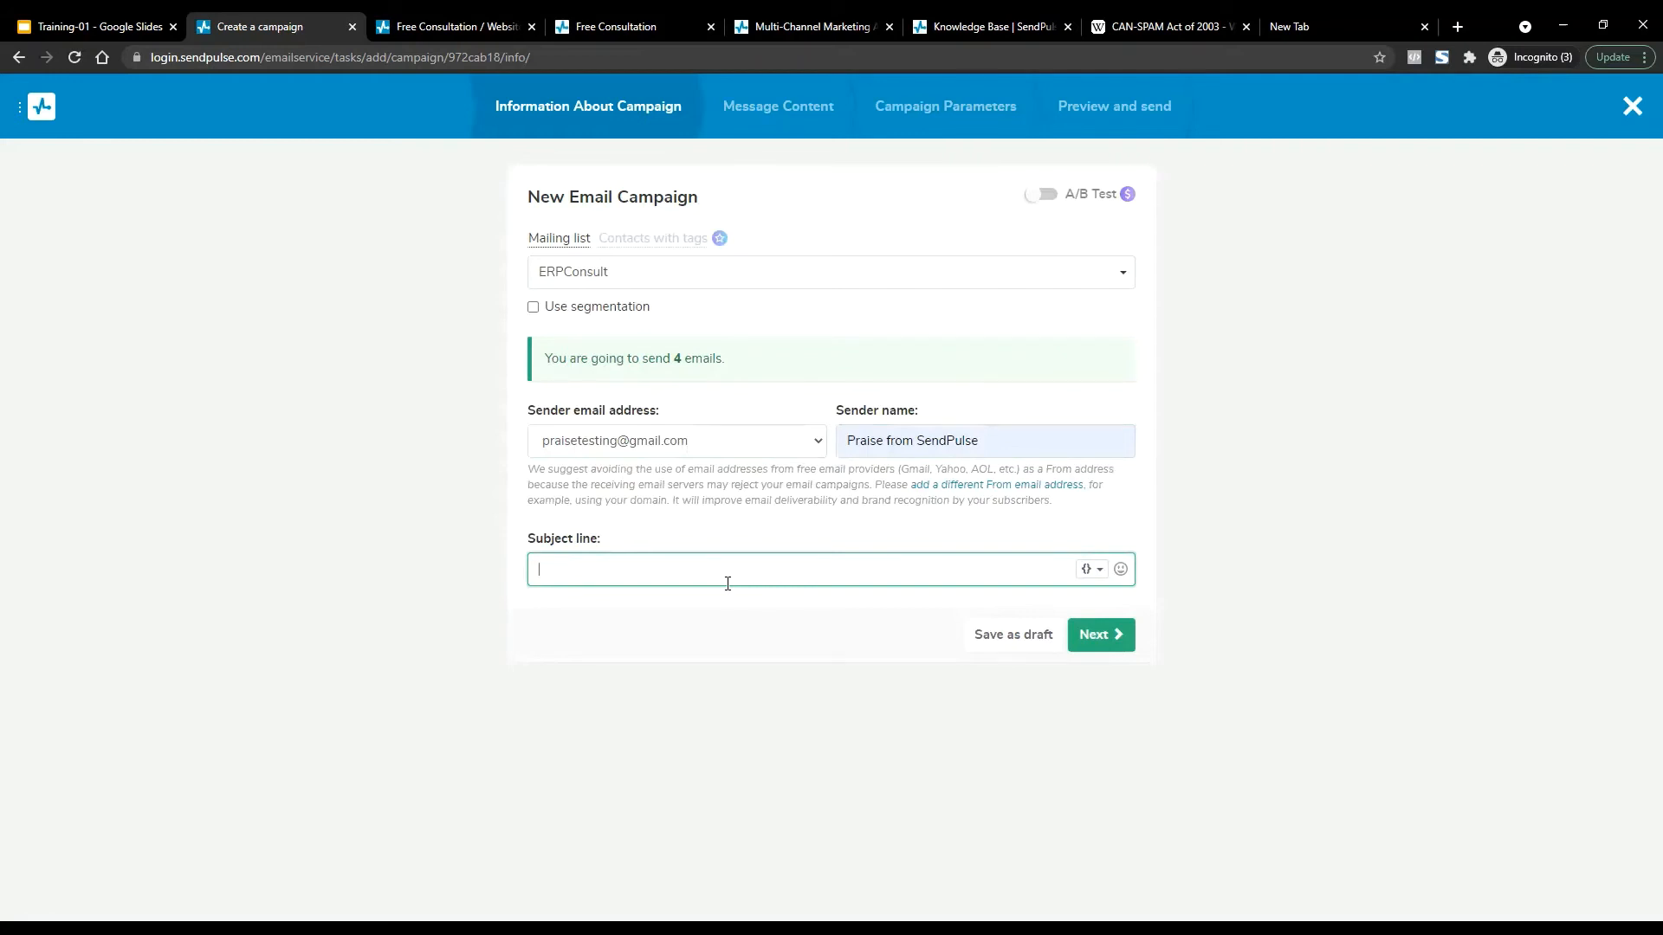
{"action": "type", "text": "W"}
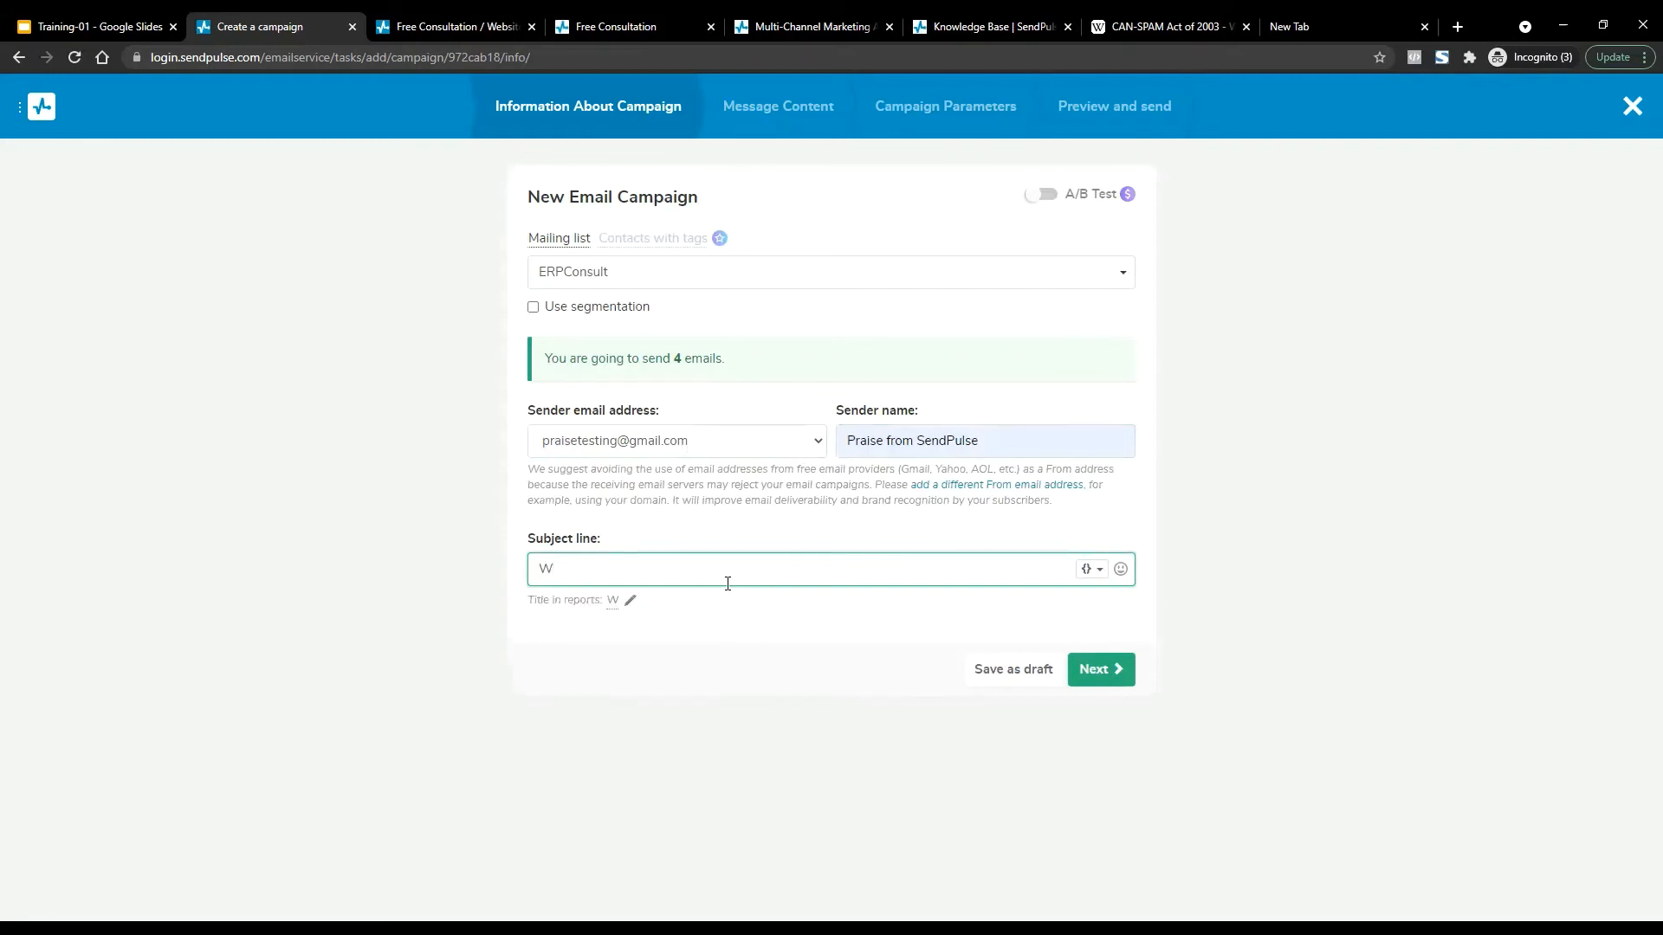
{"action": "type", "text": "elcome"}
{"action": "left_click", "coordinate": [1087, 671]}
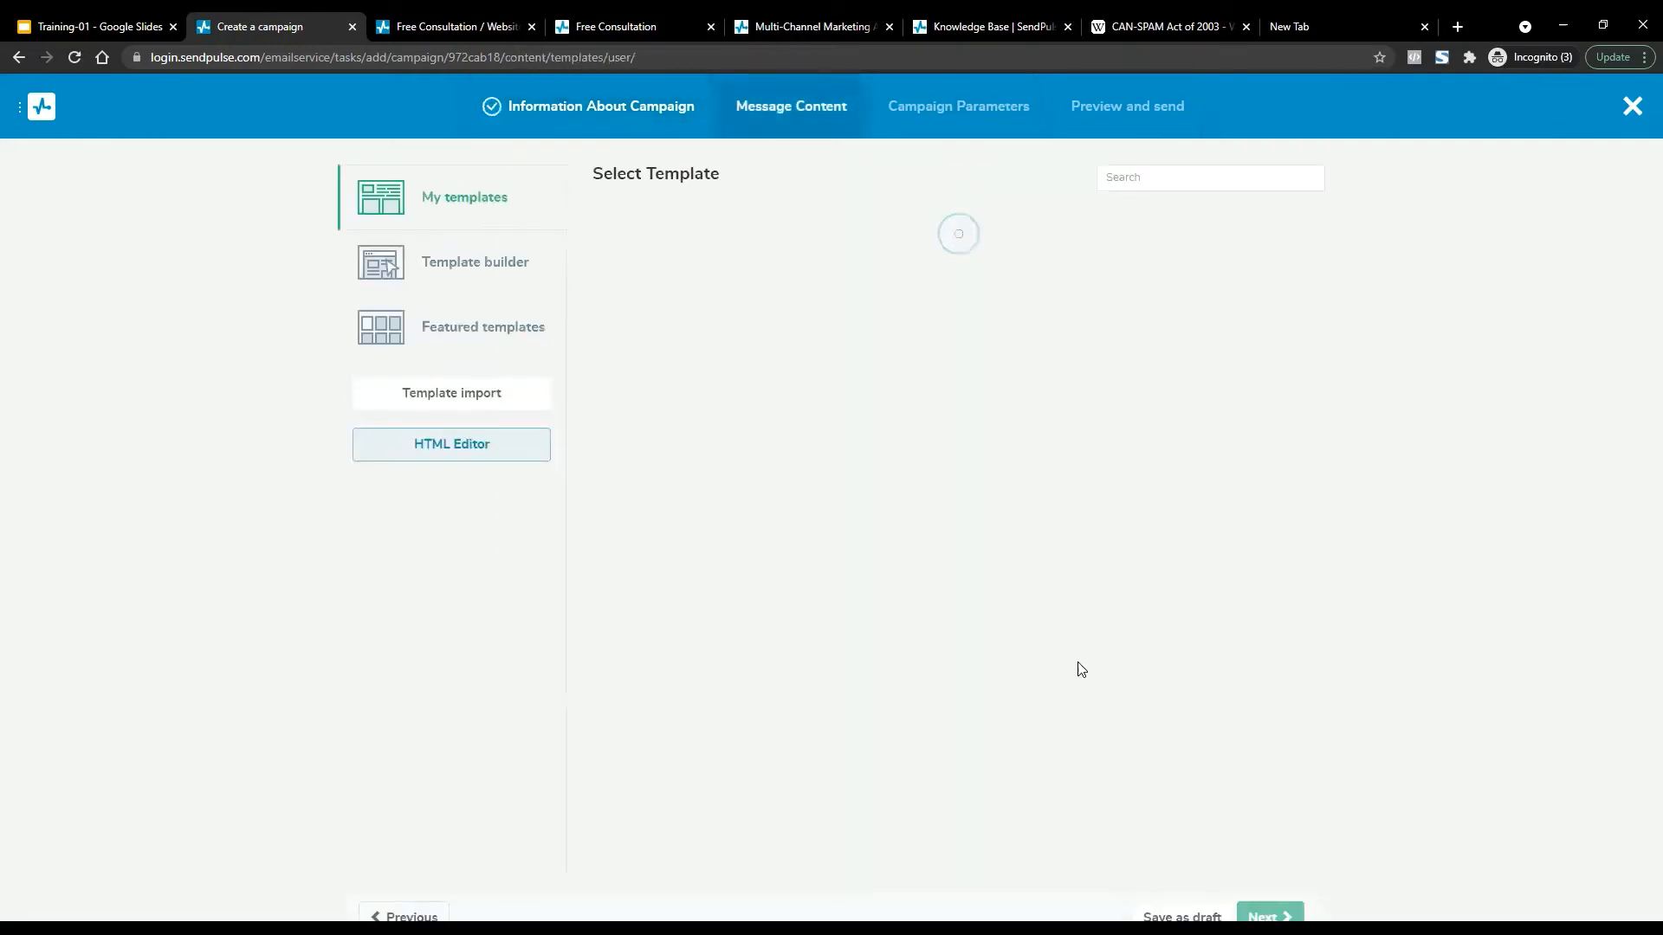
Select the first template in My templates and advance through Campaign Parameters to review.
{"action": "mouse_move", "coordinate": [680, 430]}
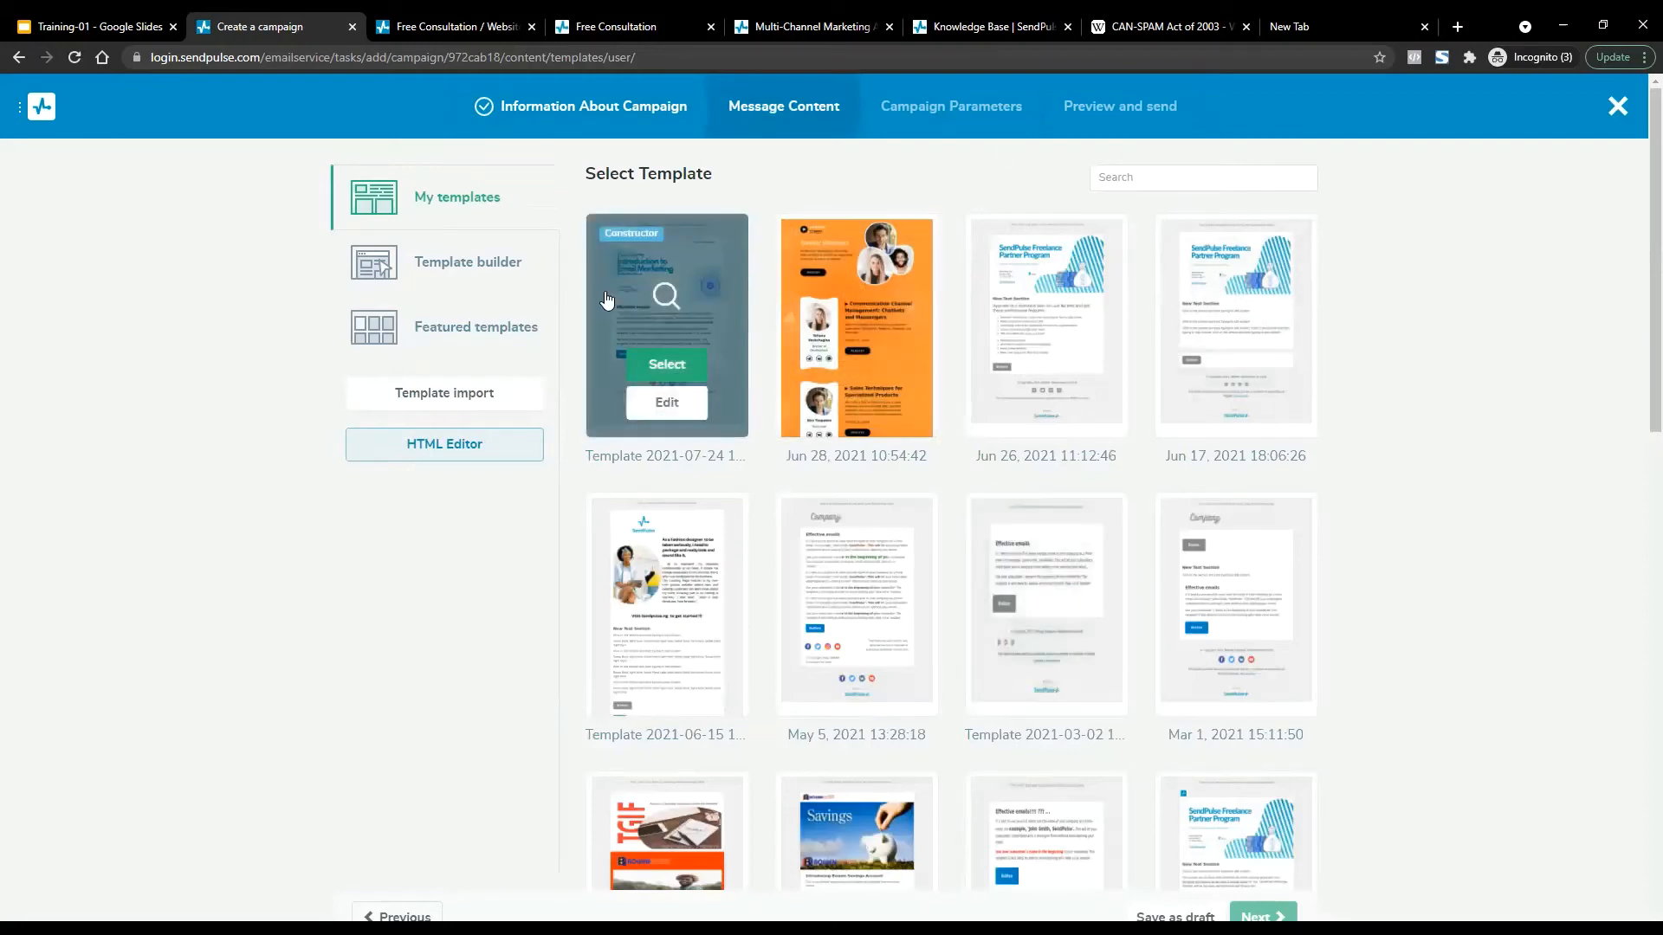
{"action": "left_click", "coordinate": [667, 363]}
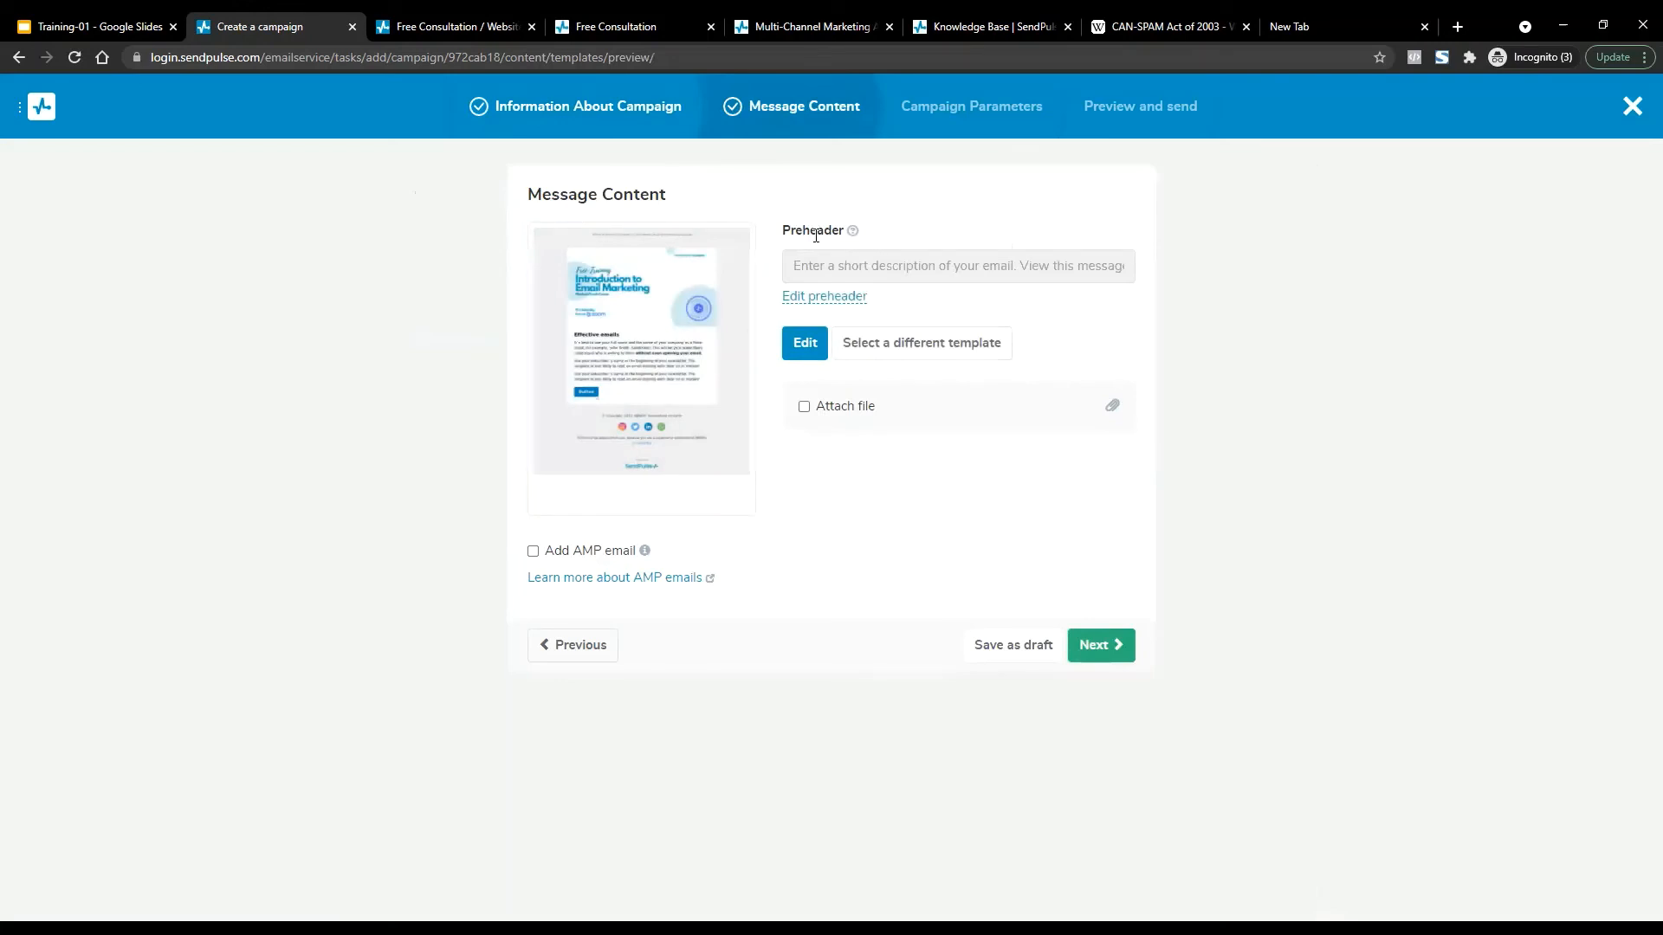
{"action": "left_click", "coordinate": [1097, 646]}
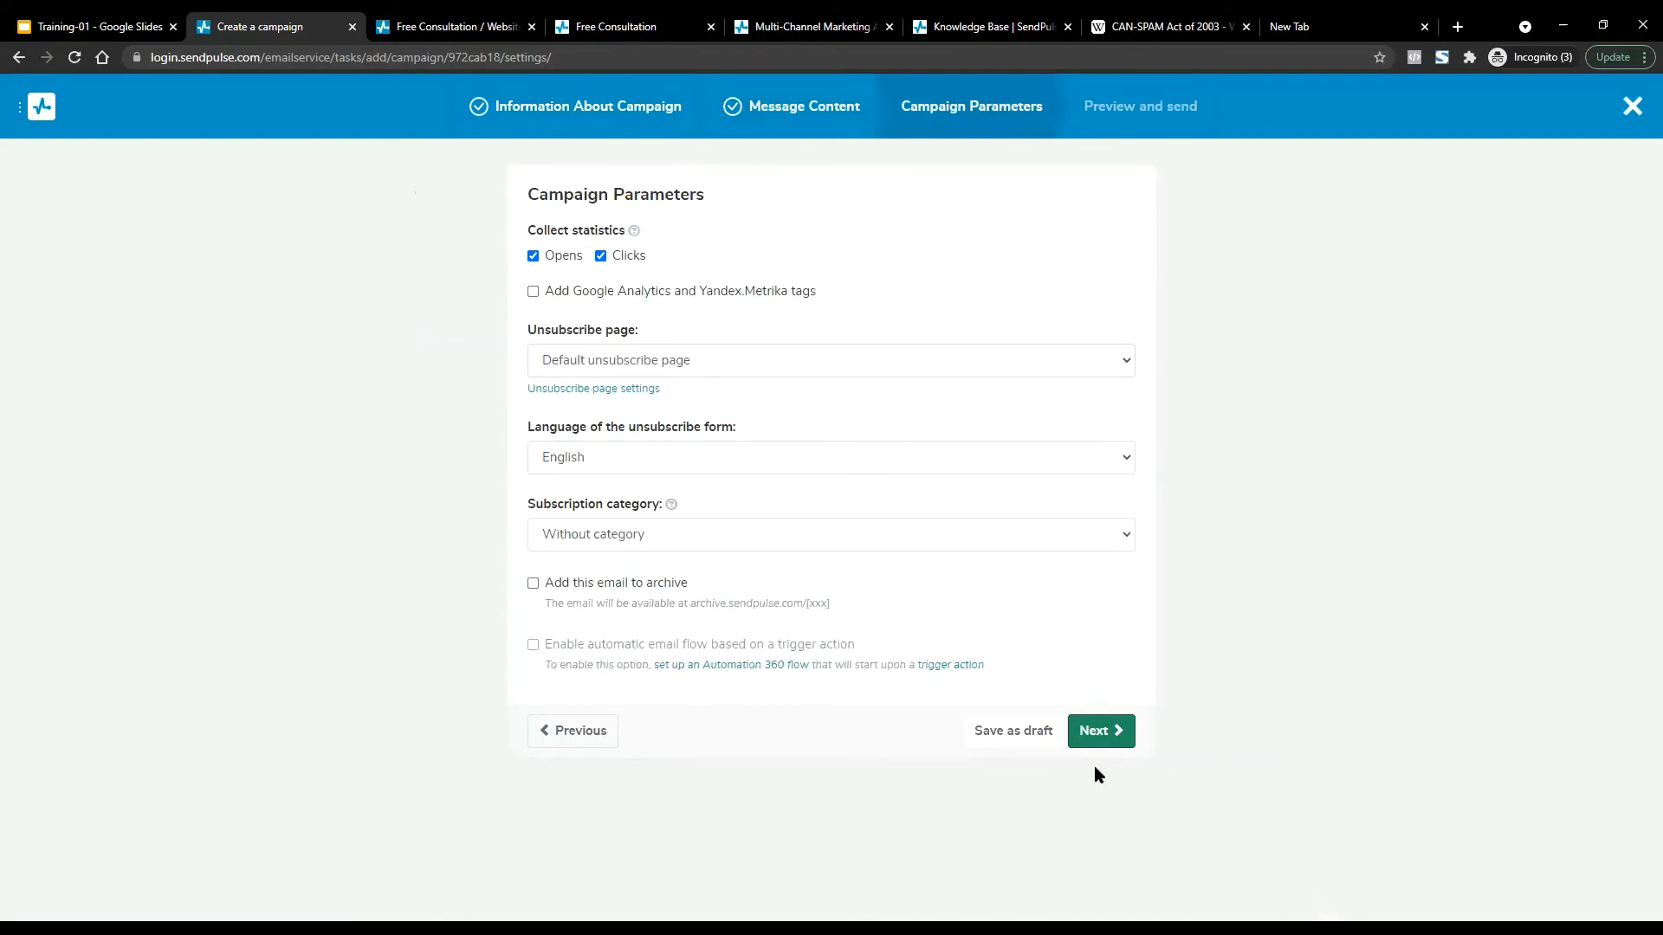
{"action": "left_click", "coordinate": [1093, 735]}
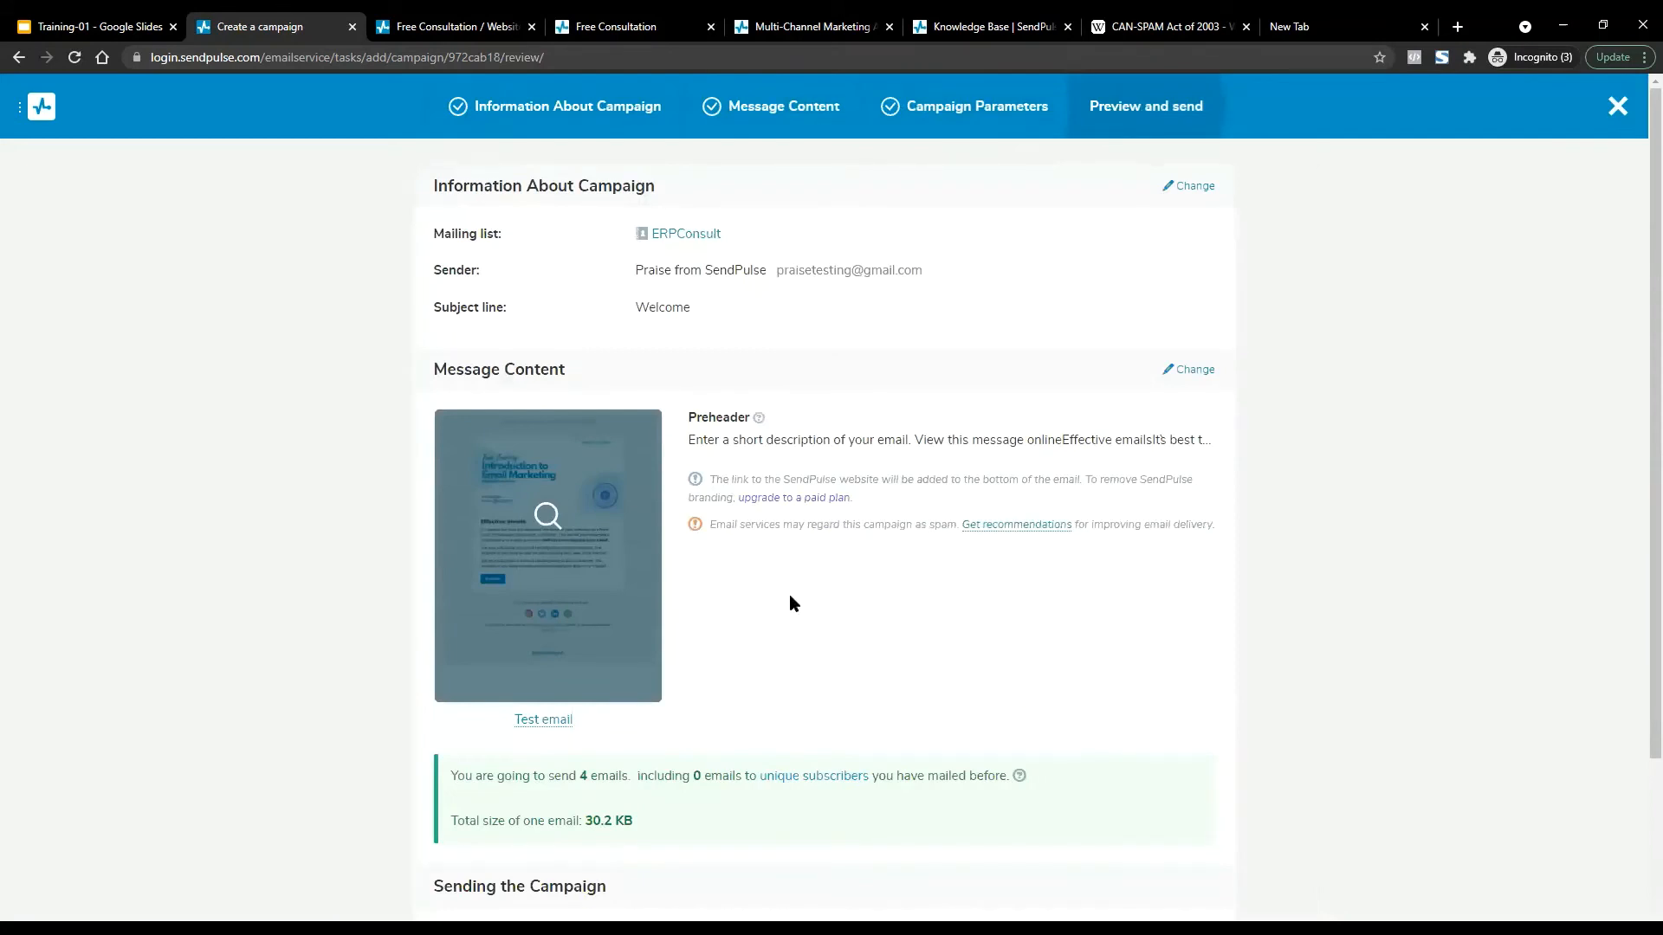
{"action": "scroll", "coordinate": [790, 599], "scroll_direction": "down", "scroll_amount": 3}
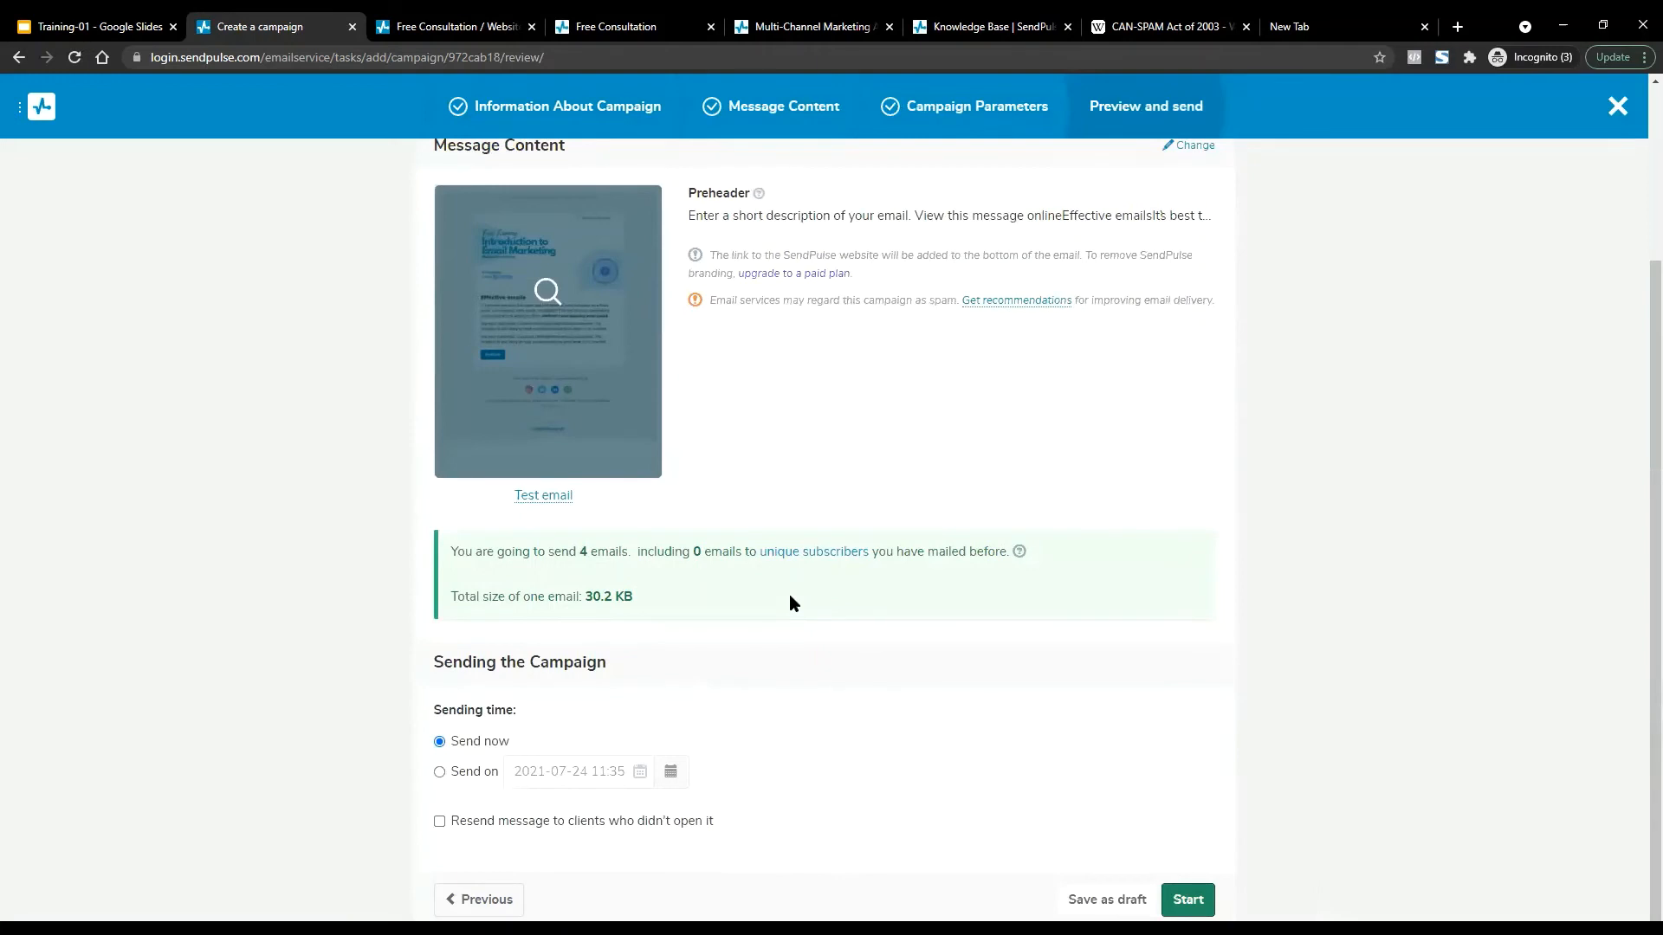
{"action": "scroll", "coordinate": [790, 598], "scroll_direction": "up", "scroll_amount": 3}
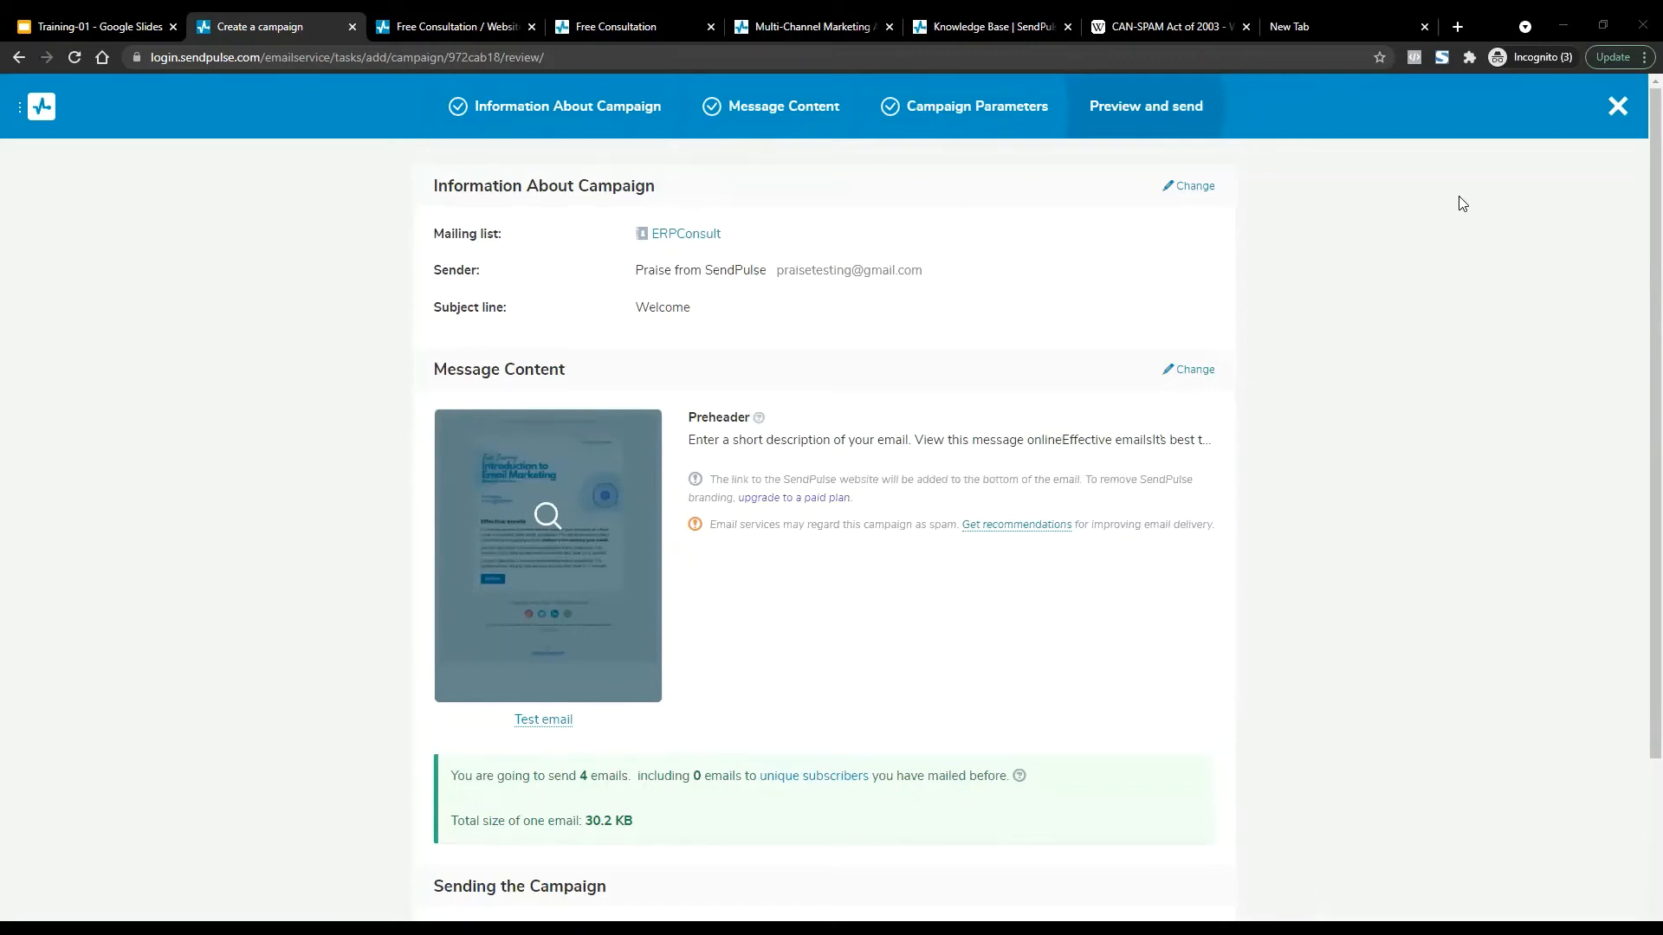
{"action": "left_click_drag", "start_coordinate": [740, 238], "coordinate": [1020, 301]}
{"action": "left_click", "coordinate": [632, 234]}
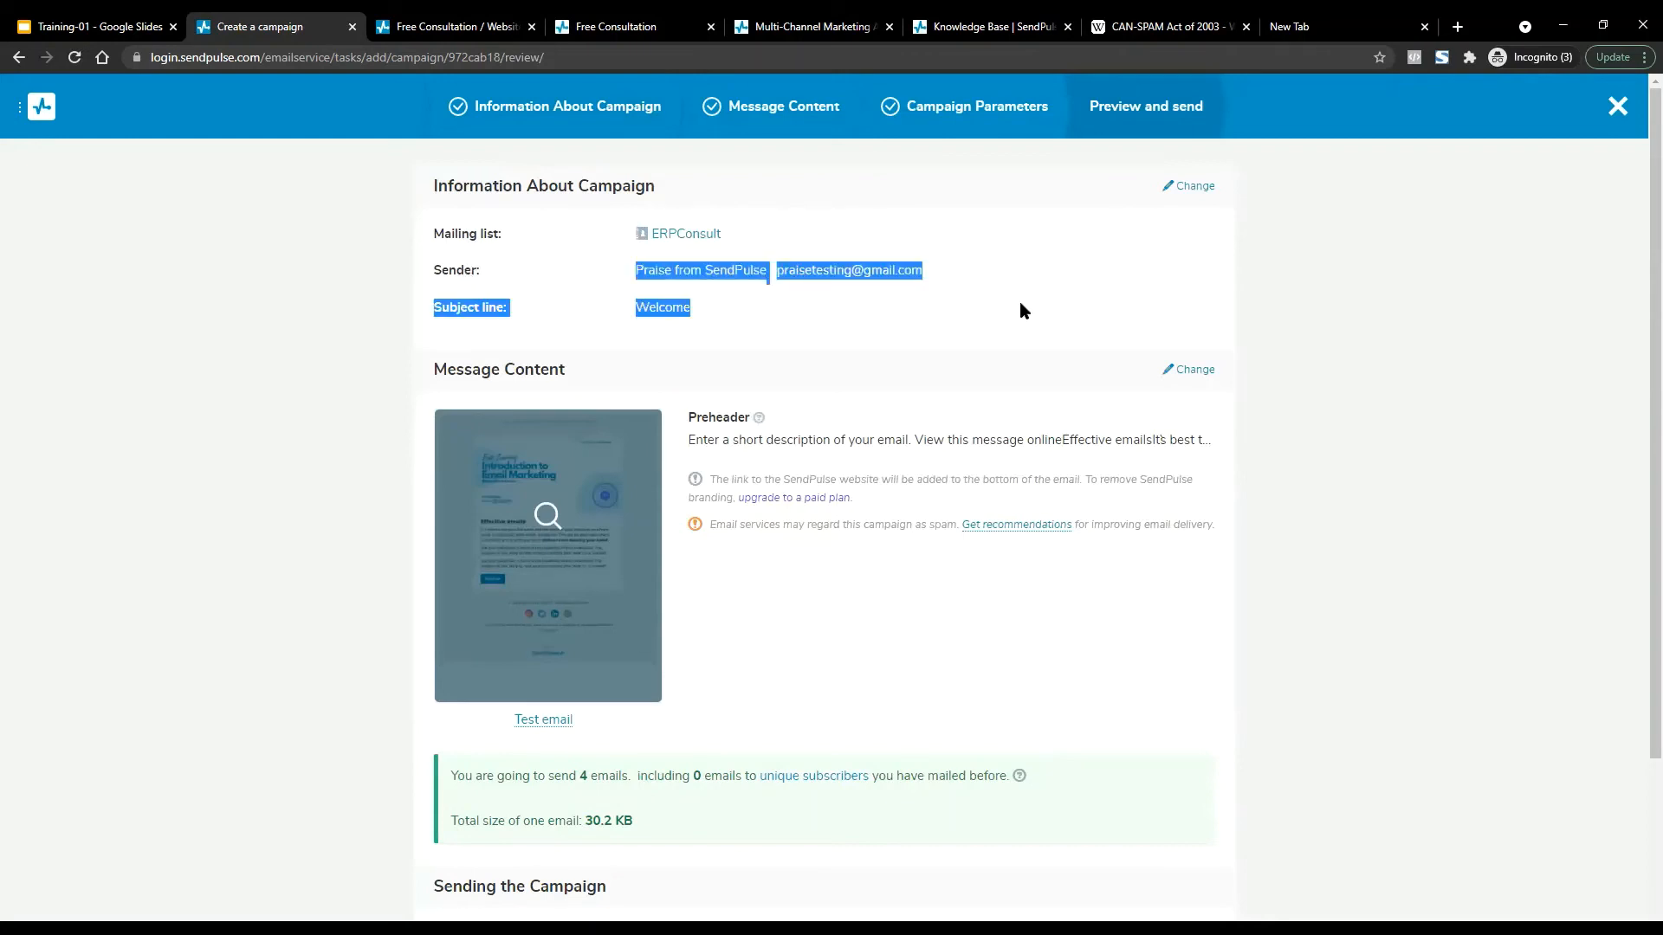
{"action": "left_click", "coordinate": [1020, 301]}
{"action": "double_click", "coordinate": [674, 306]}
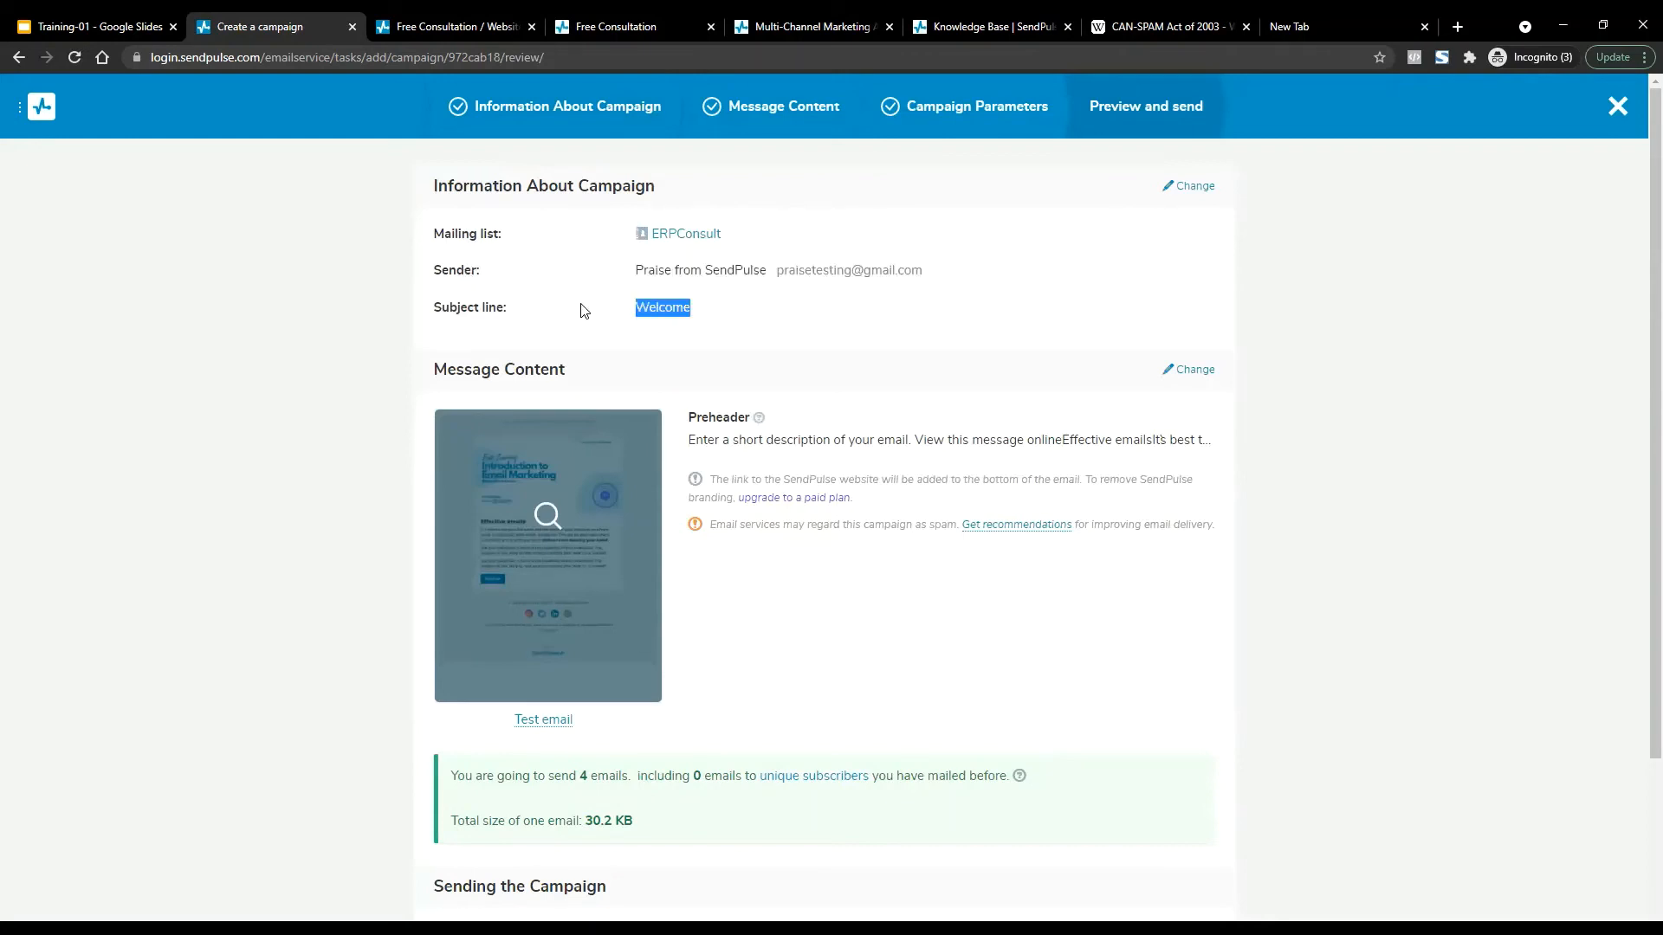
{"action": "left_click", "coordinate": [587, 323]}
{"action": "scroll", "coordinate": [716, 493], "scroll_direction": "down", "scroll_amount": 2}
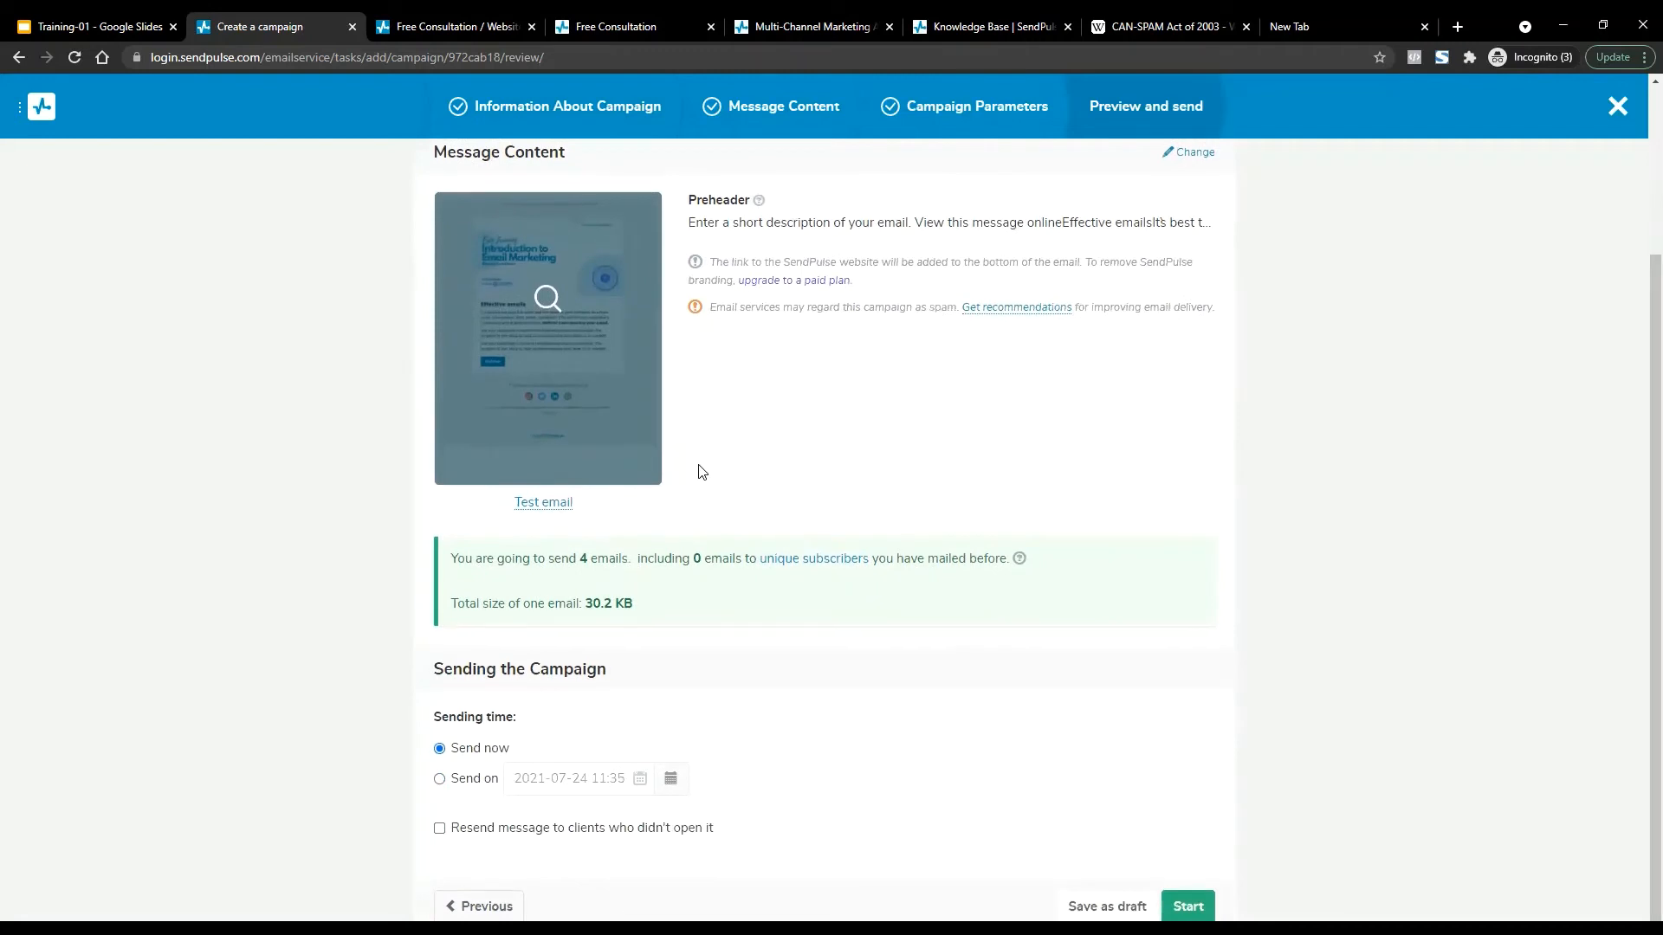
{"action": "left_click_drag", "start_coordinate": [569, 154], "coordinate": [402, 149]}
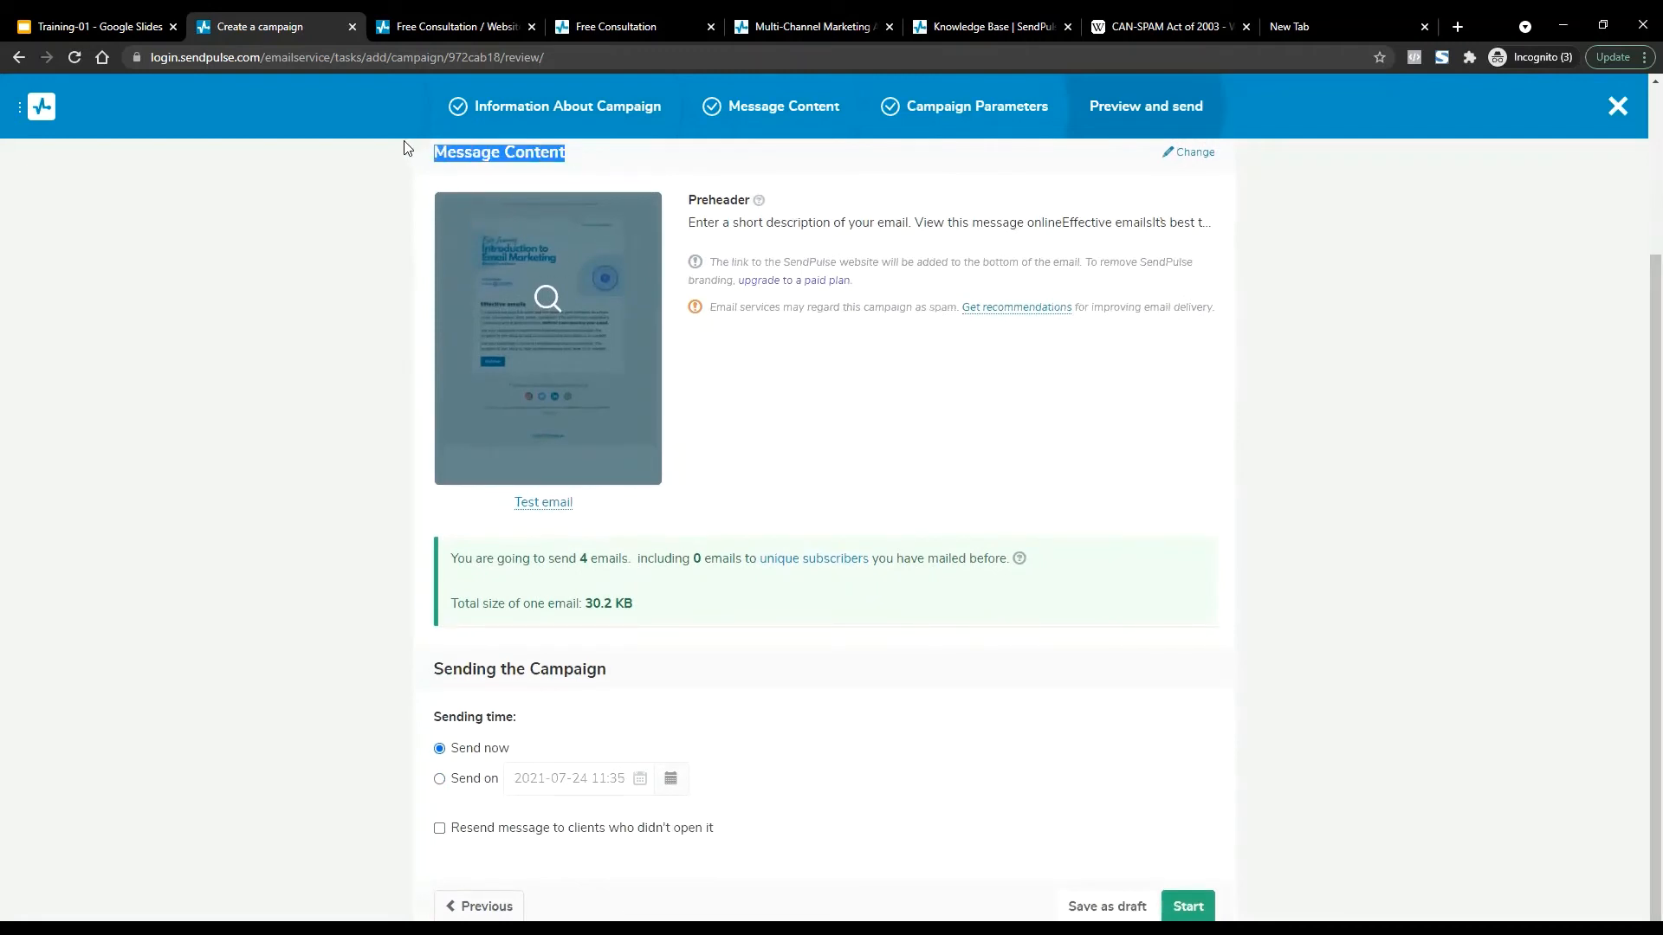
{"action": "left_click", "coordinate": [374, 245]}
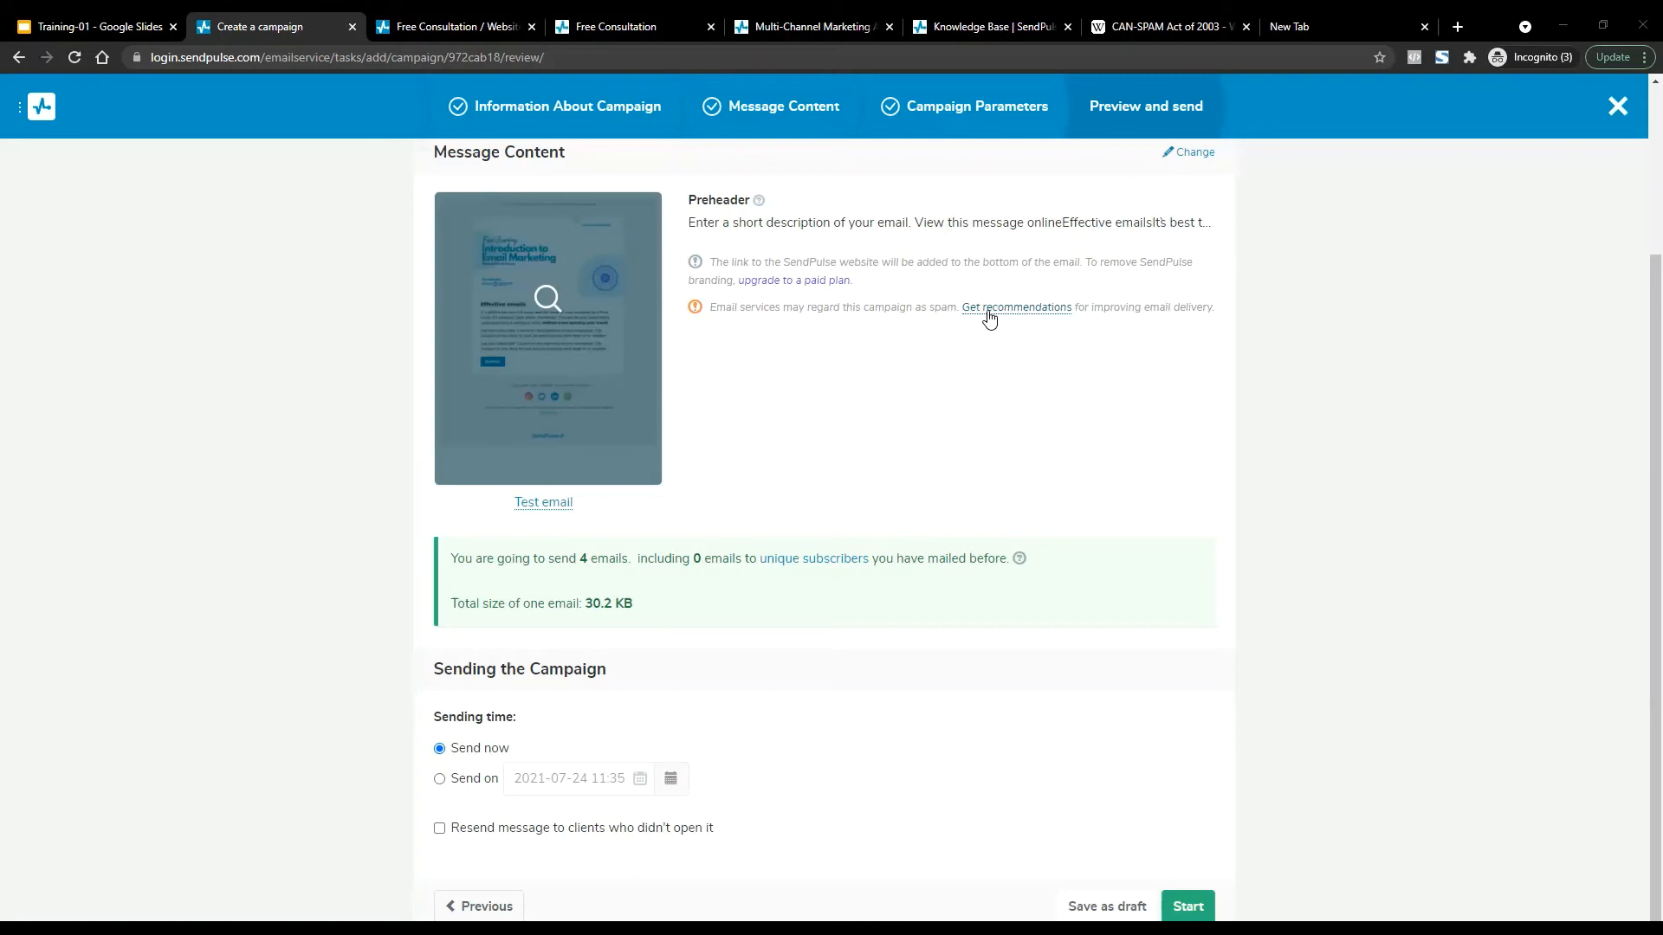
Read the sender-domain deliverability advice, then reopen Information About Campaign for editing.
{"action": "left_click", "coordinate": [990, 314]}
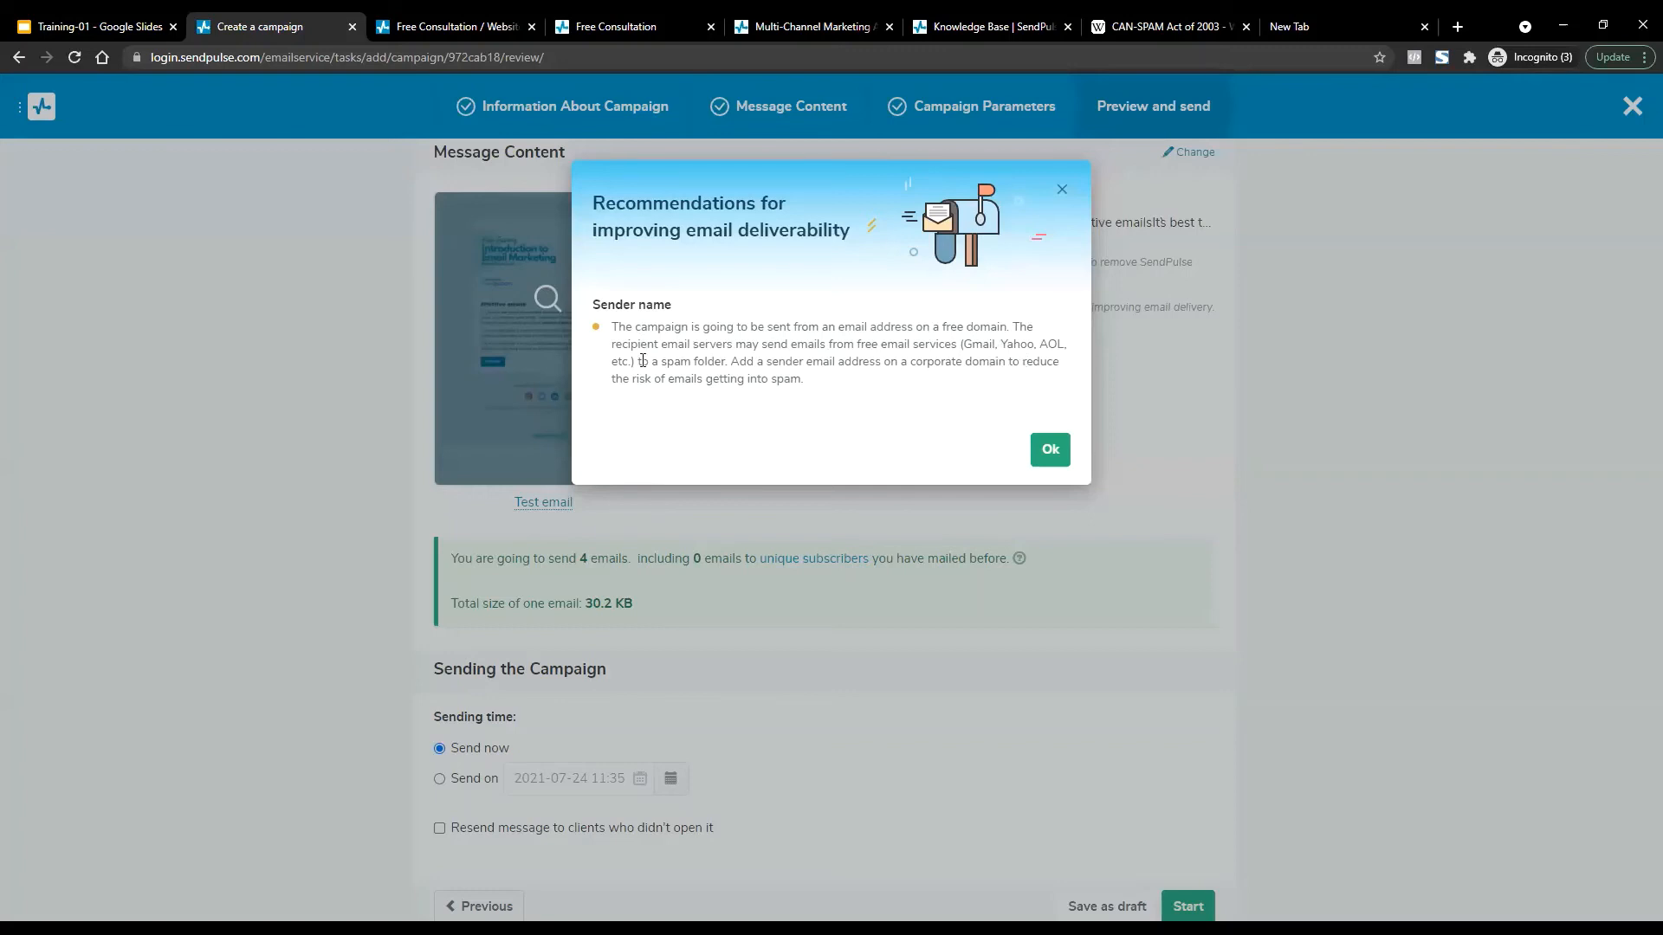
{"action": "left_click_drag", "start_coordinate": [643, 361], "coordinate": [723, 361]}
{"action": "left_click", "coordinate": [734, 360]}
{"action": "left_click_drag", "start_coordinate": [734, 360], "coordinate": [1076, 371]}
{"action": "left_click", "coordinate": [1113, 371]}
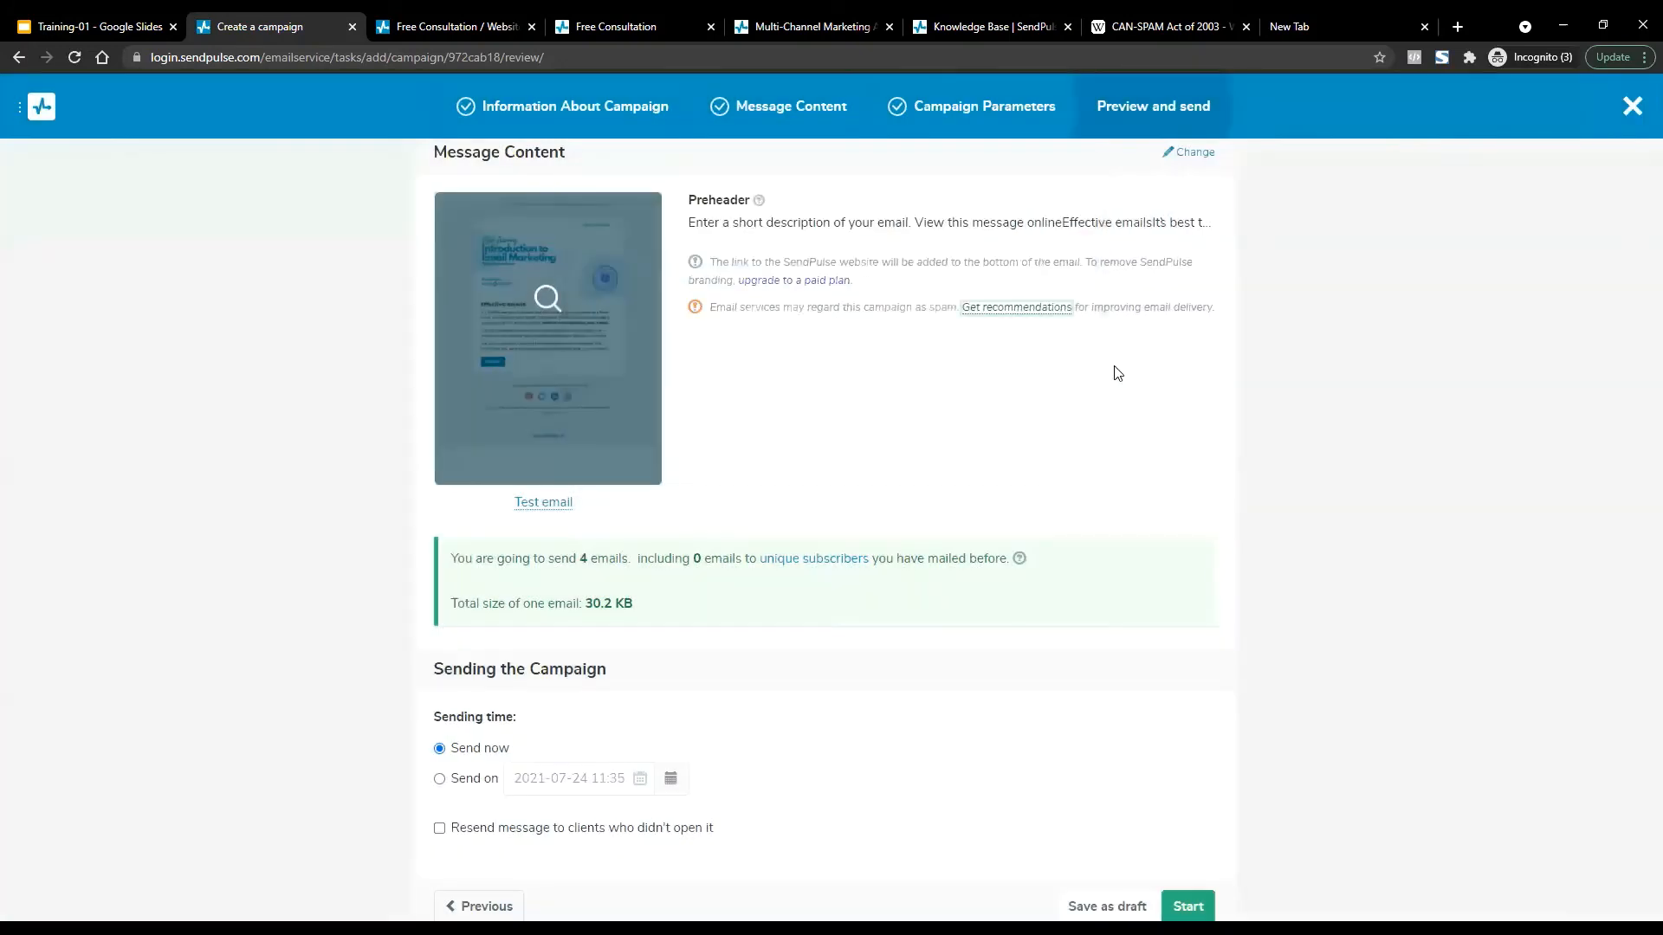
{"action": "left_click", "coordinate": [1020, 308]}
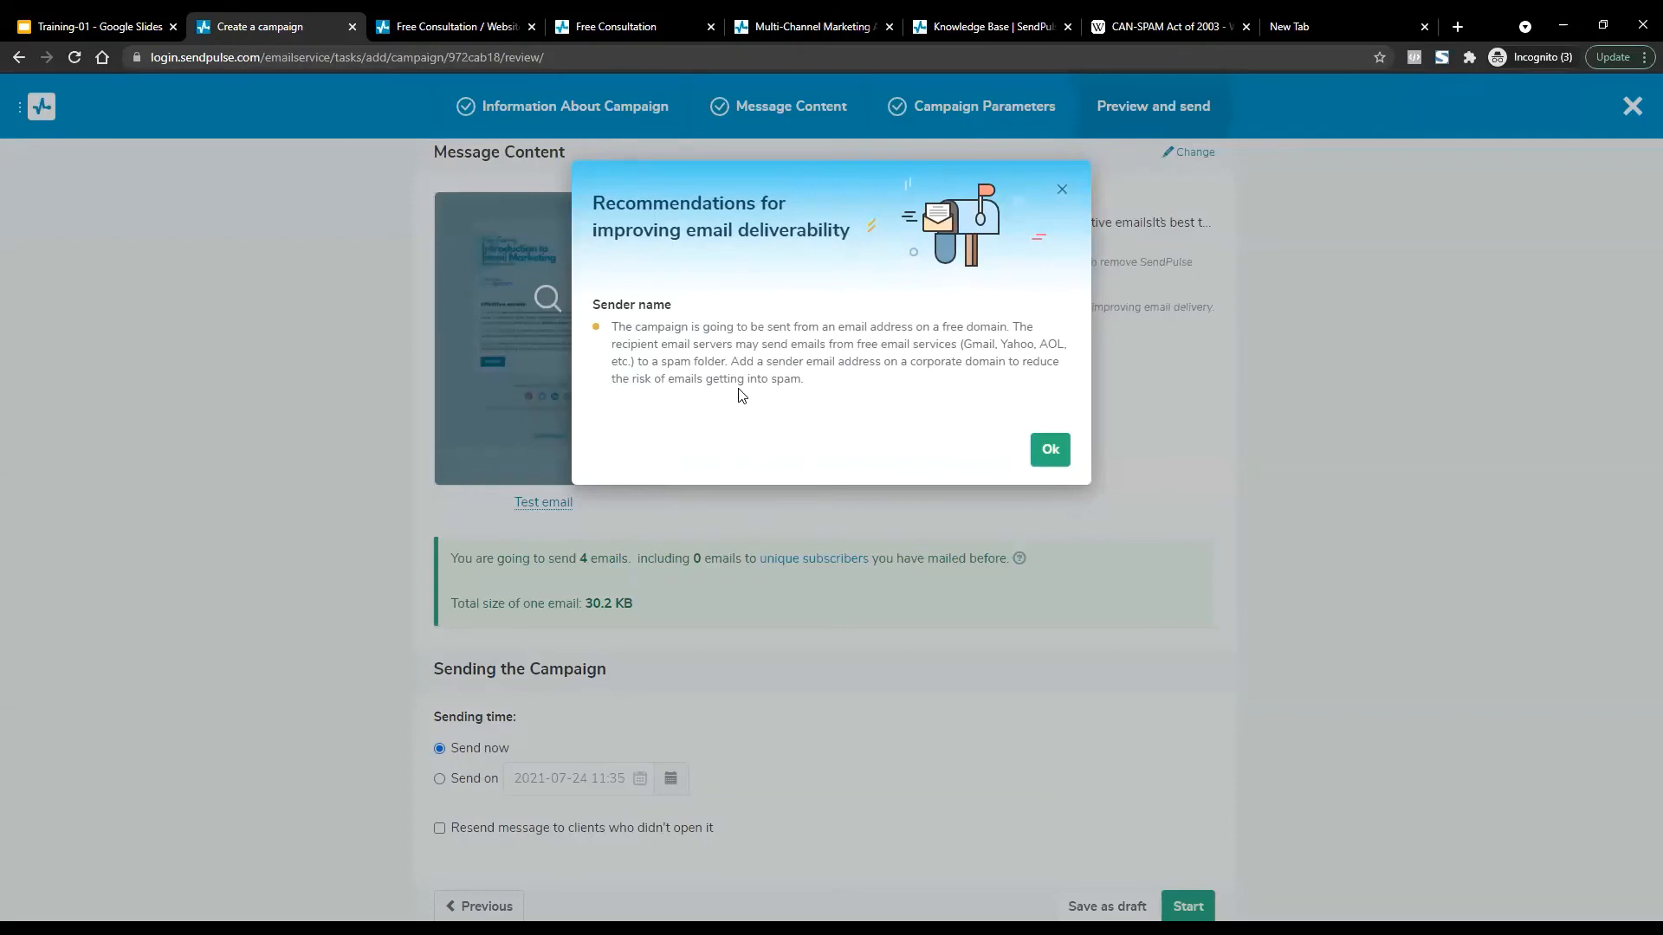
{"action": "left_click", "coordinate": [1052, 451]}
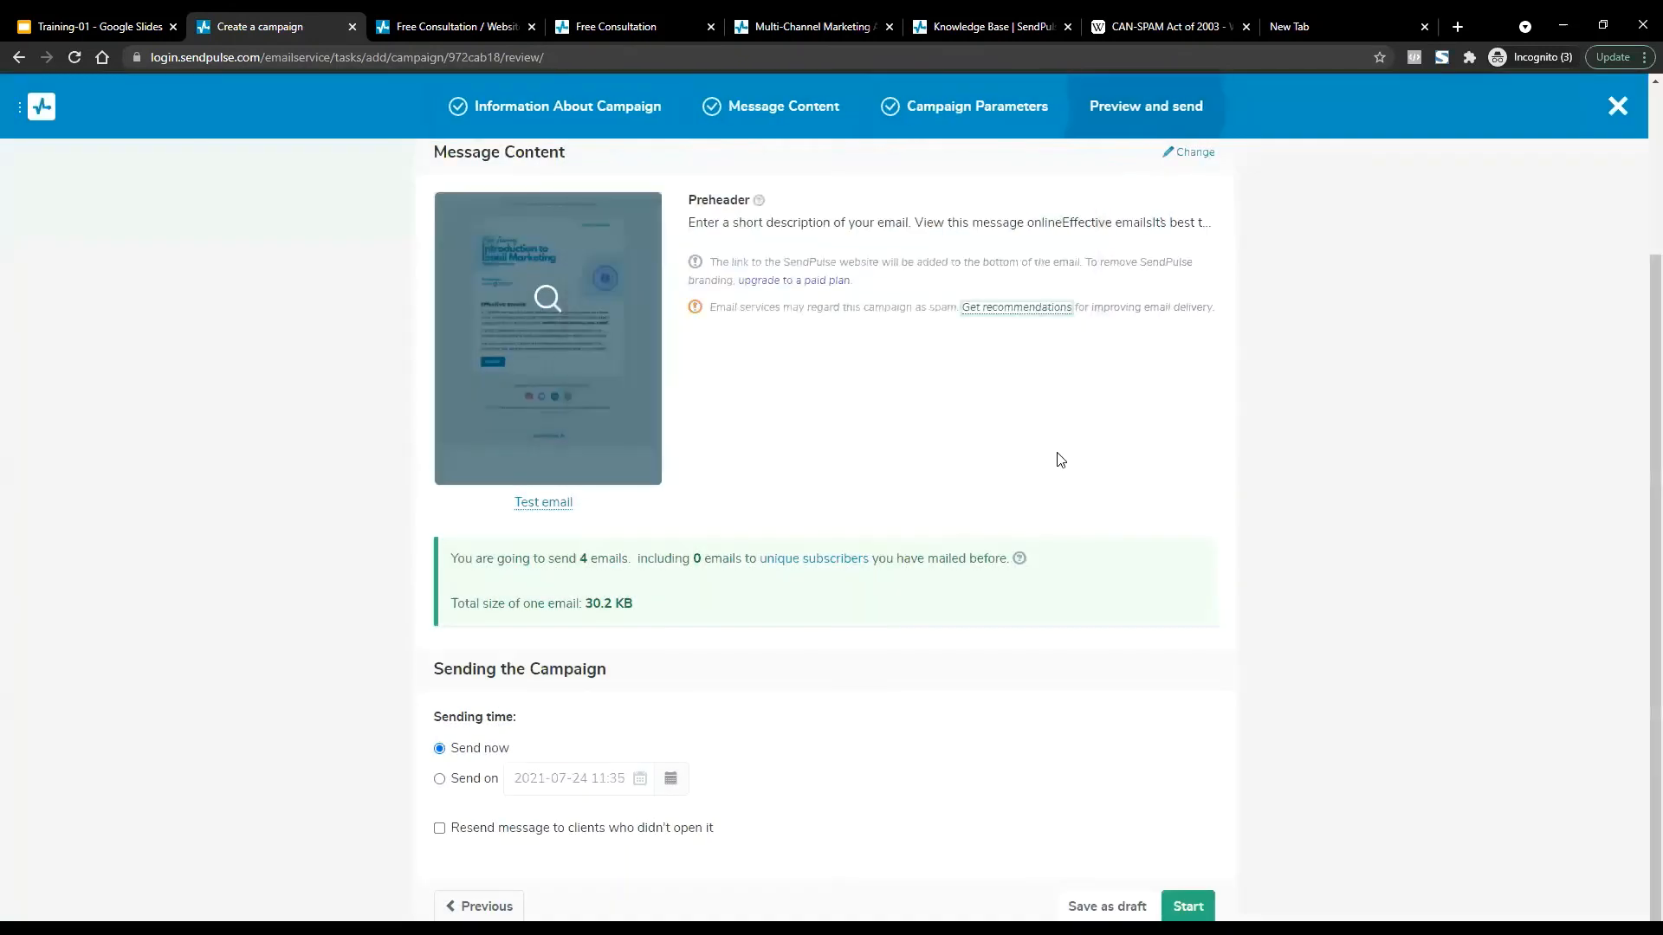
{"action": "scroll", "coordinate": [1058, 459], "scroll_direction": "up", "scroll_amount": 3}
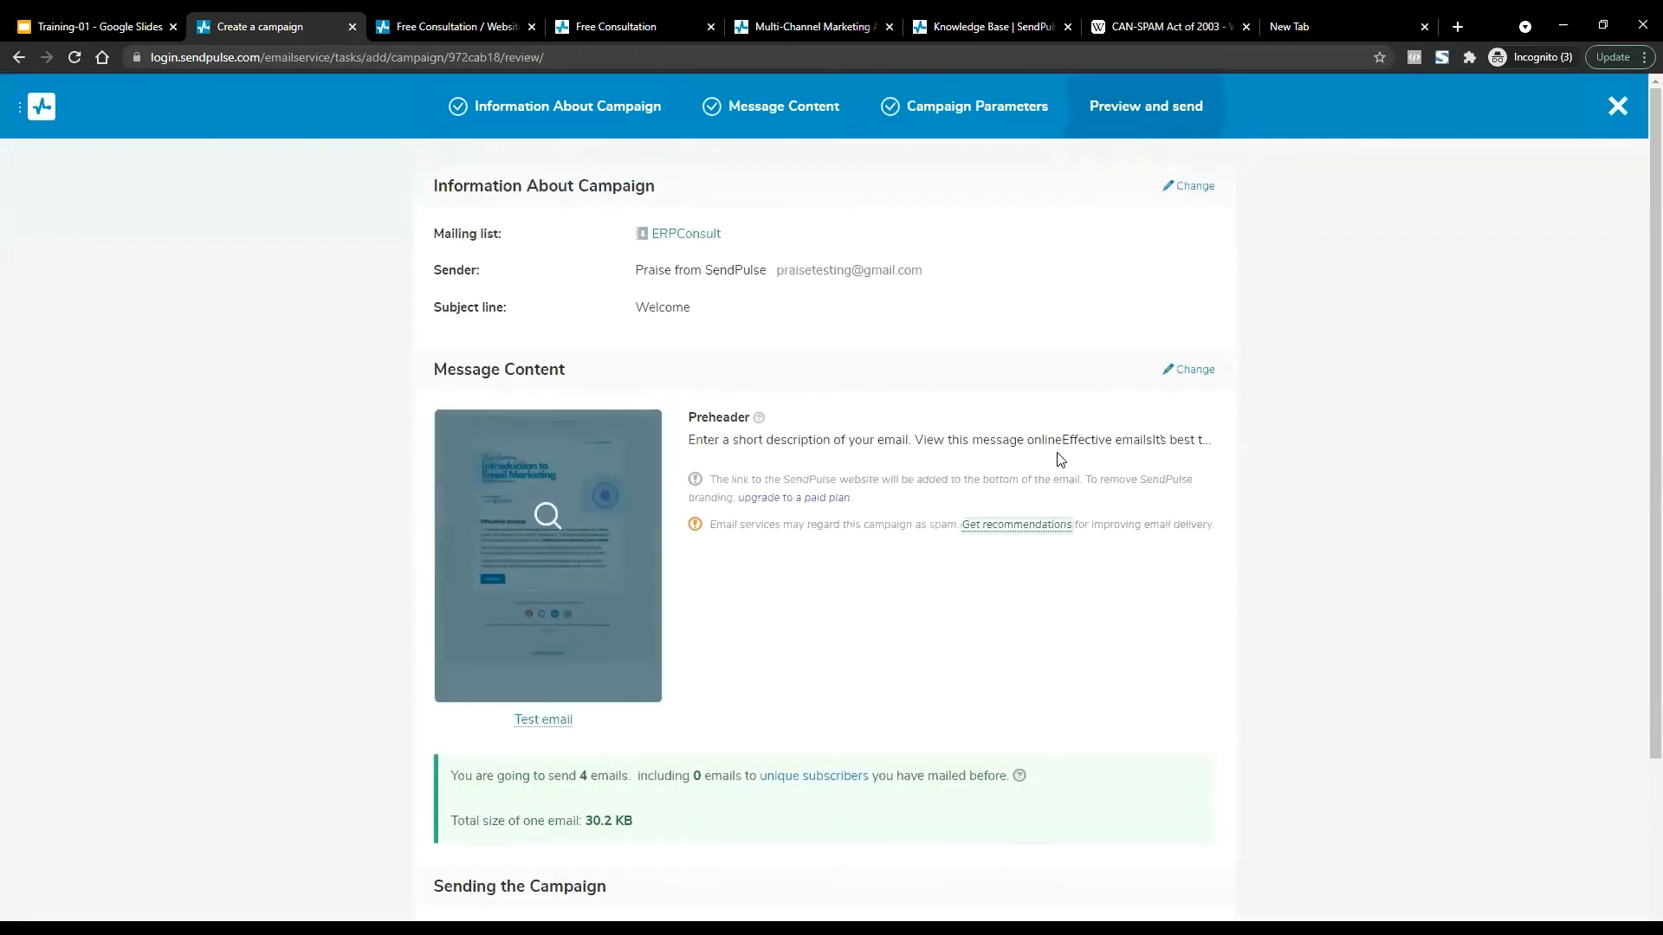
{"action": "left_click", "coordinate": [1190, 187]}
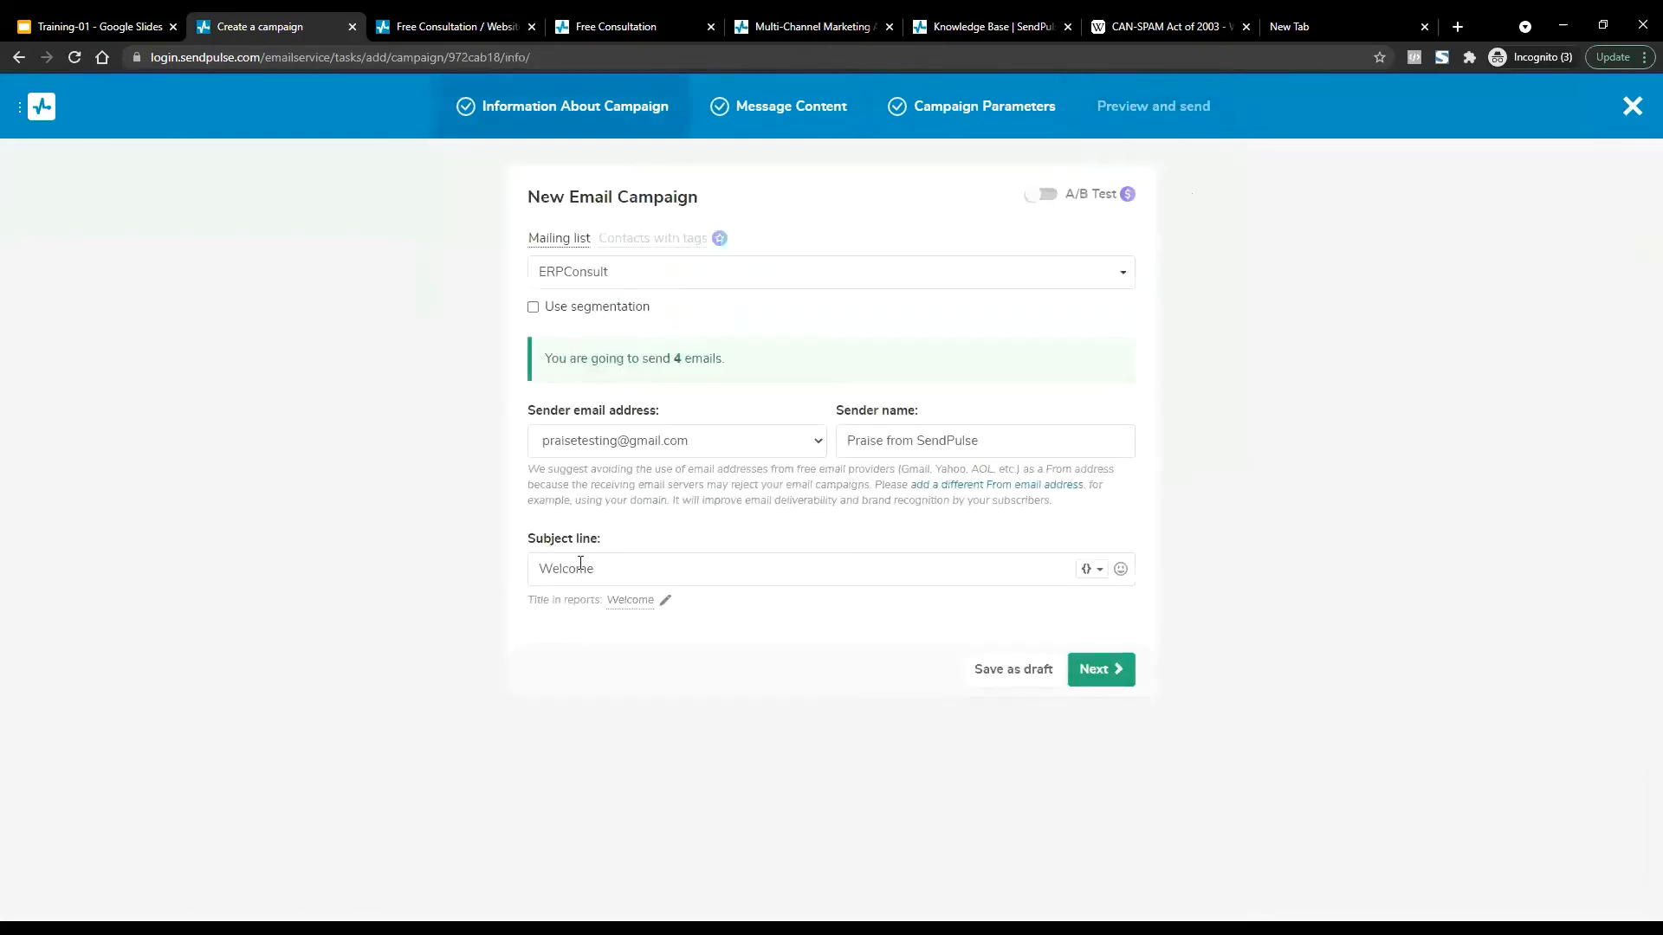
Change the subject line to 'Free Free Welcome?'.
{"action": "left_click", "coordinate": [581, 565]}
{"action": "type", "text": "Free Free"}
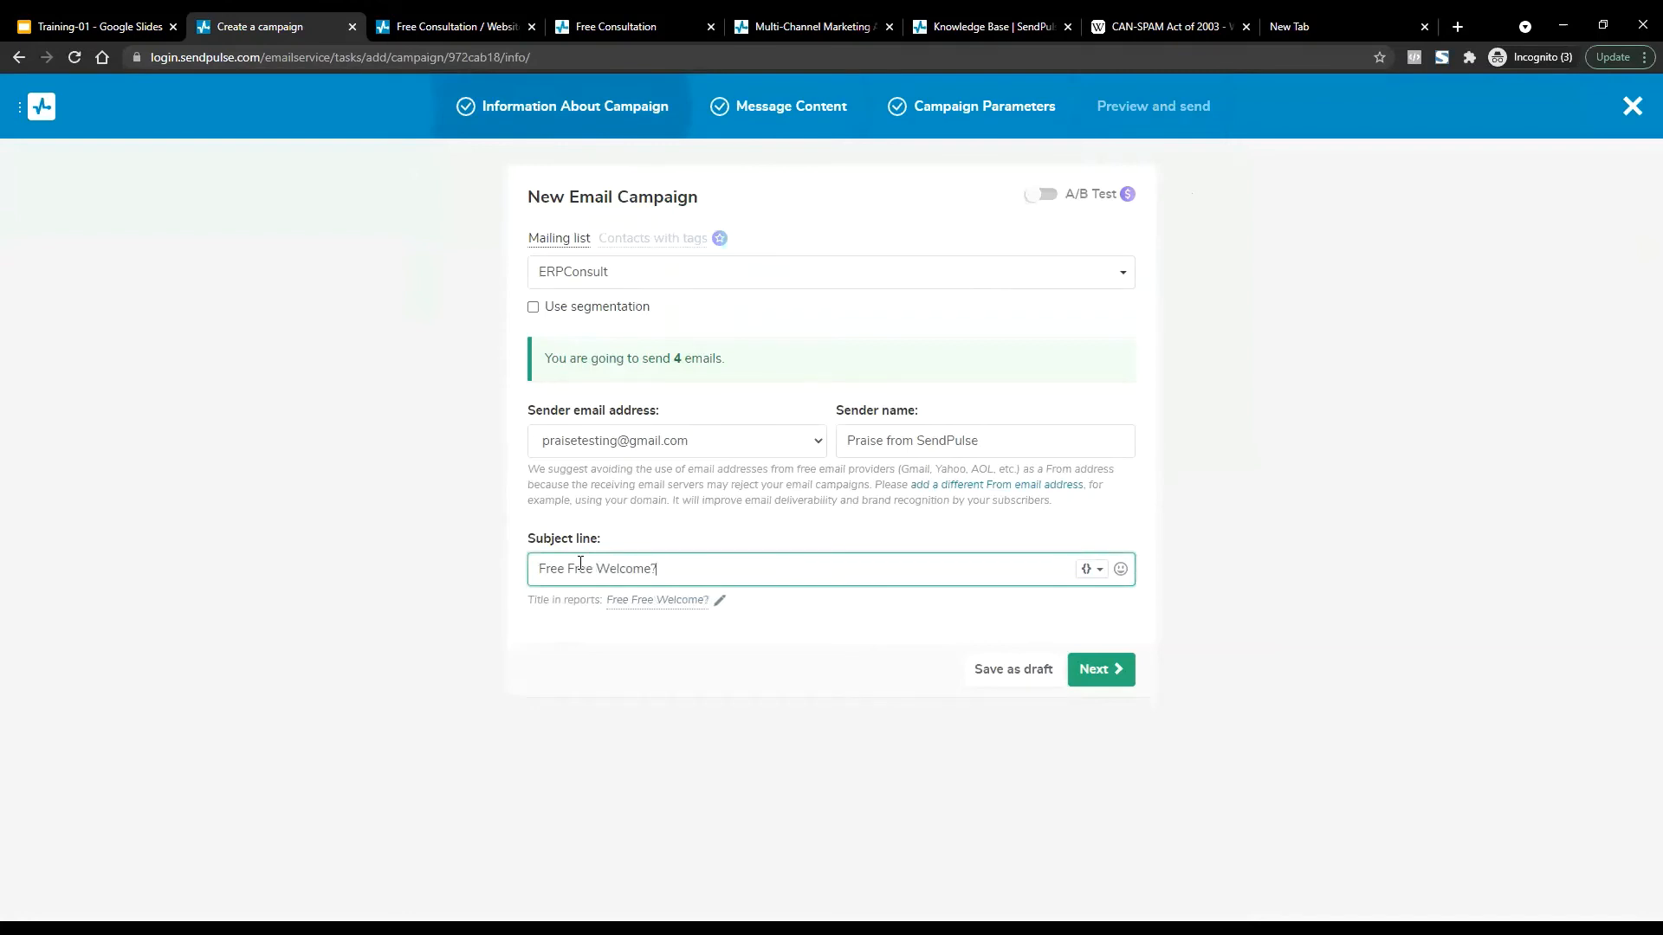
{"action": "key", "text": "End"}
{"action": "type", "text": "?"}
Advance to the review step and get recommendations for the new subject line.
{"action": "left_click", "coordinate": [1102, 669]}
{"action": "left_click", "coordinate": [1104, 656]}
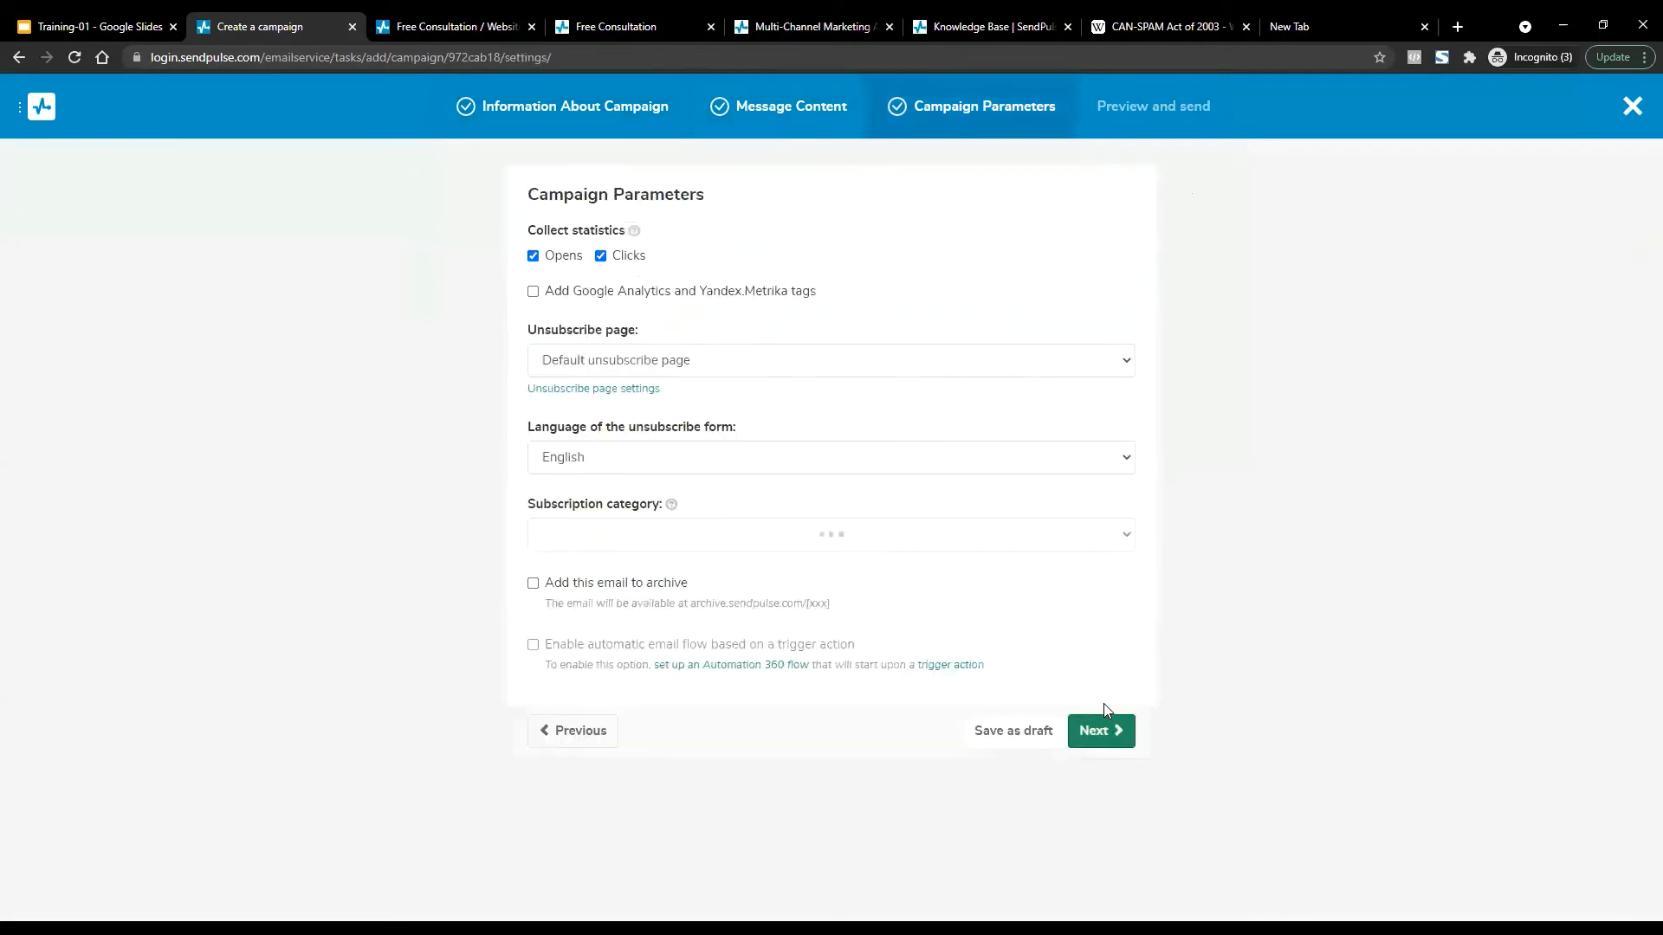
{"action": "left_click", "coordinate": [1105, 728]}
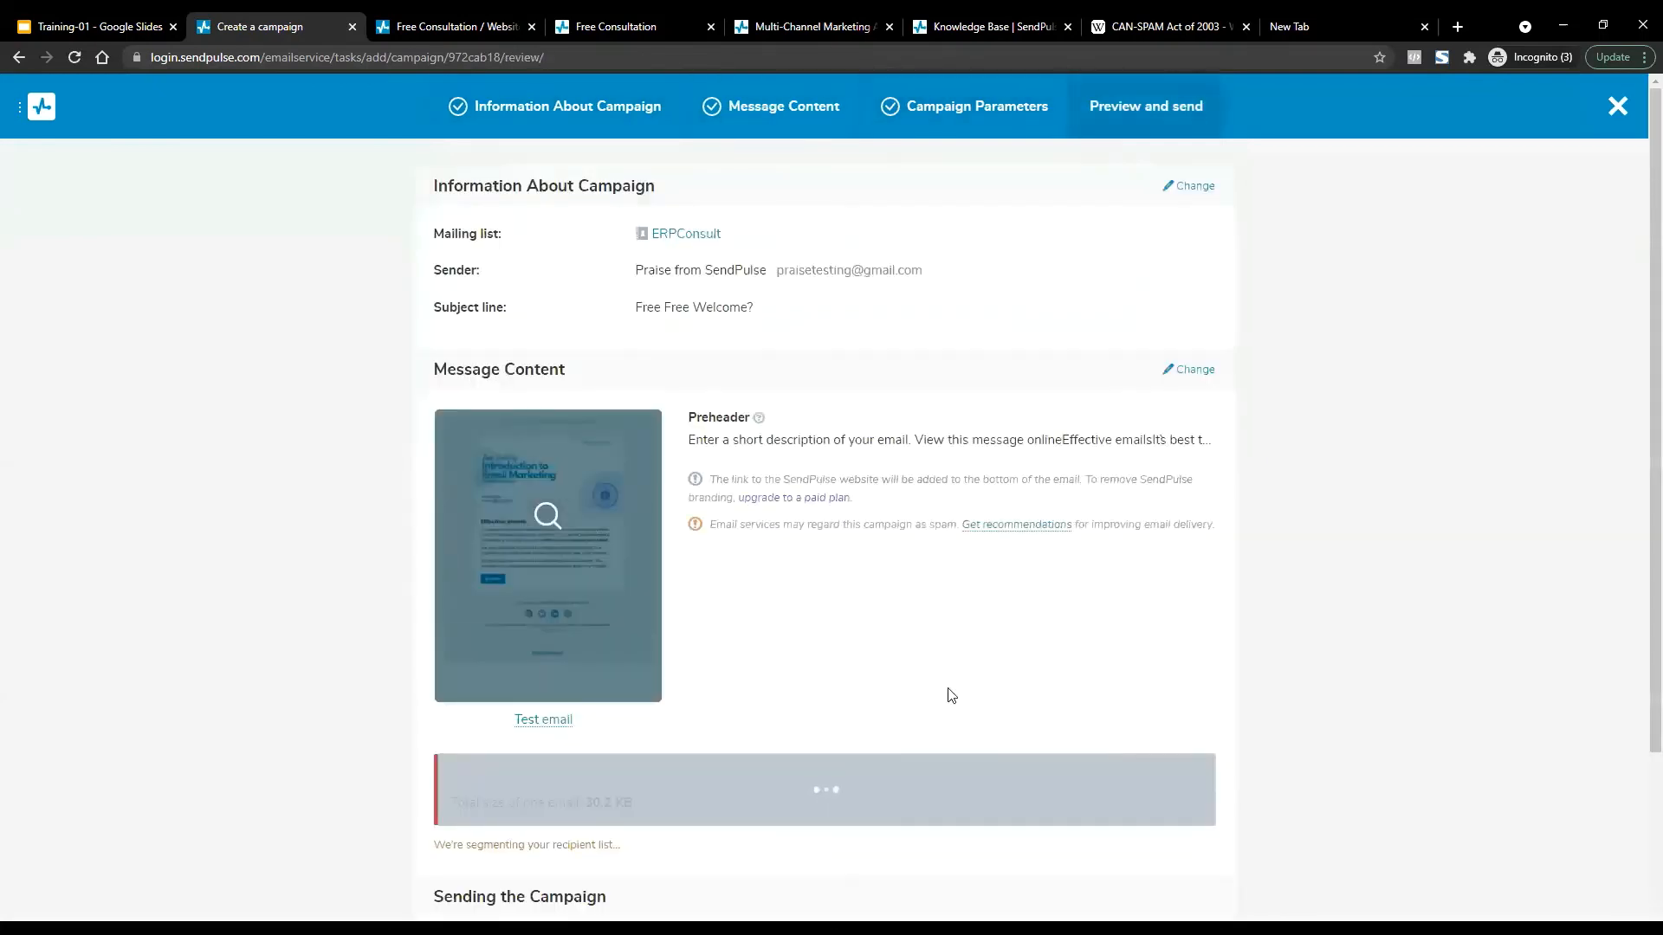
{"action": "left_click", "coordinate": [998, 525]}
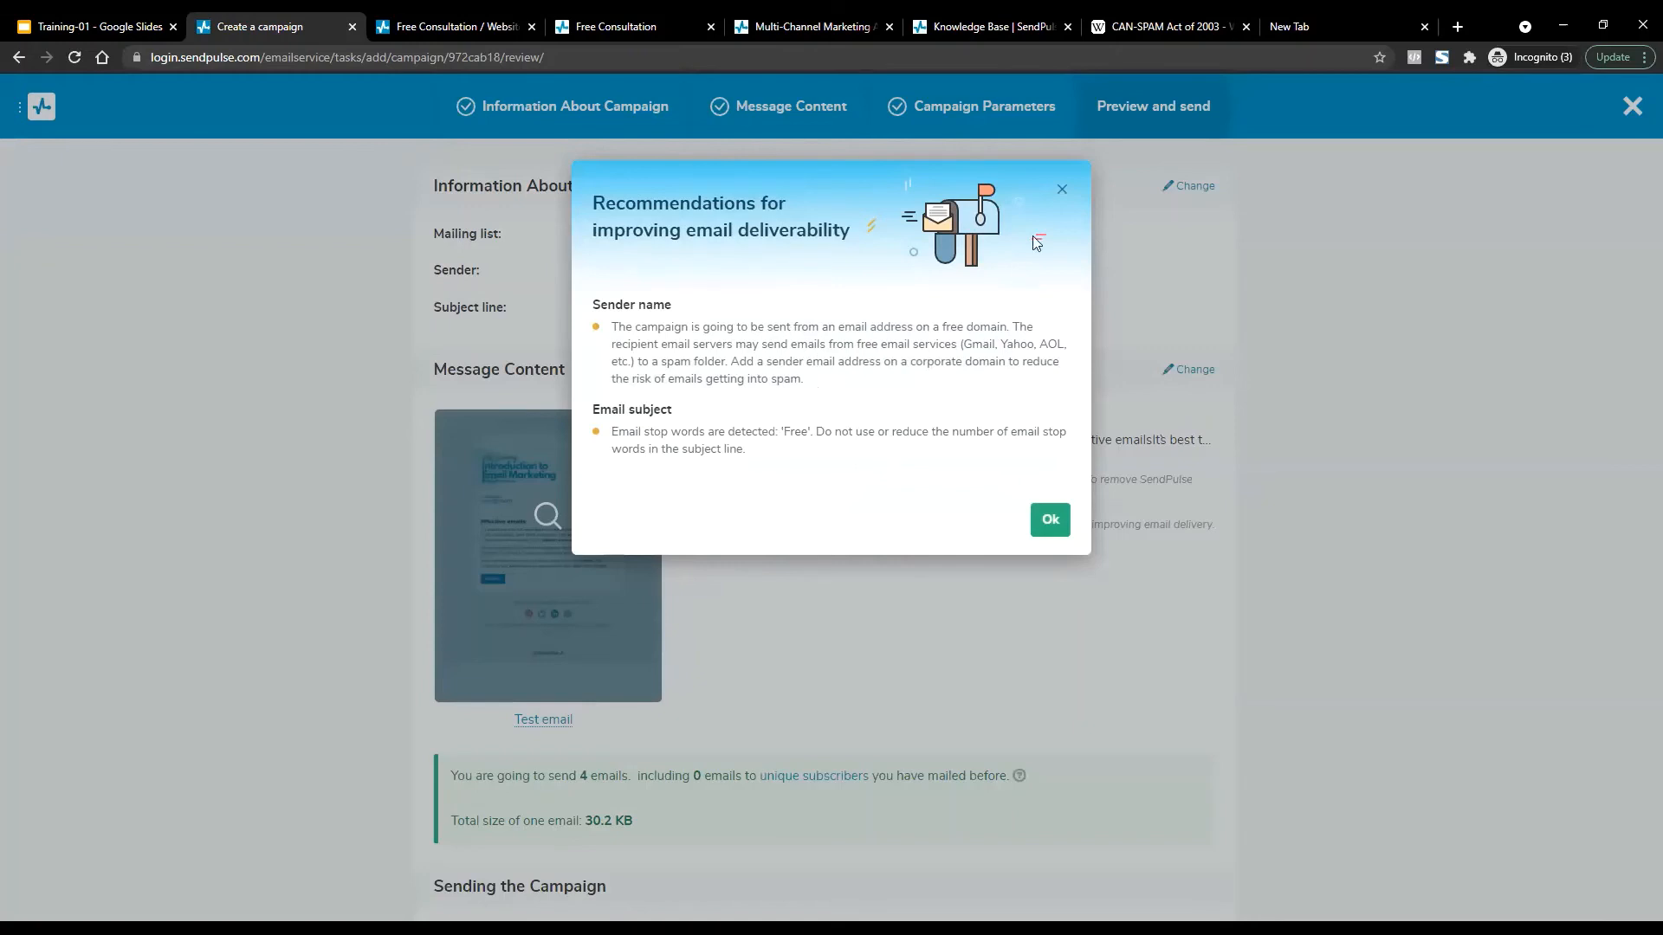
Review the deliverability recommendations, highlighting the flagged stop word 'Free' in the subject.
{"action": "left_click", "coordinate": [1062, 188]}
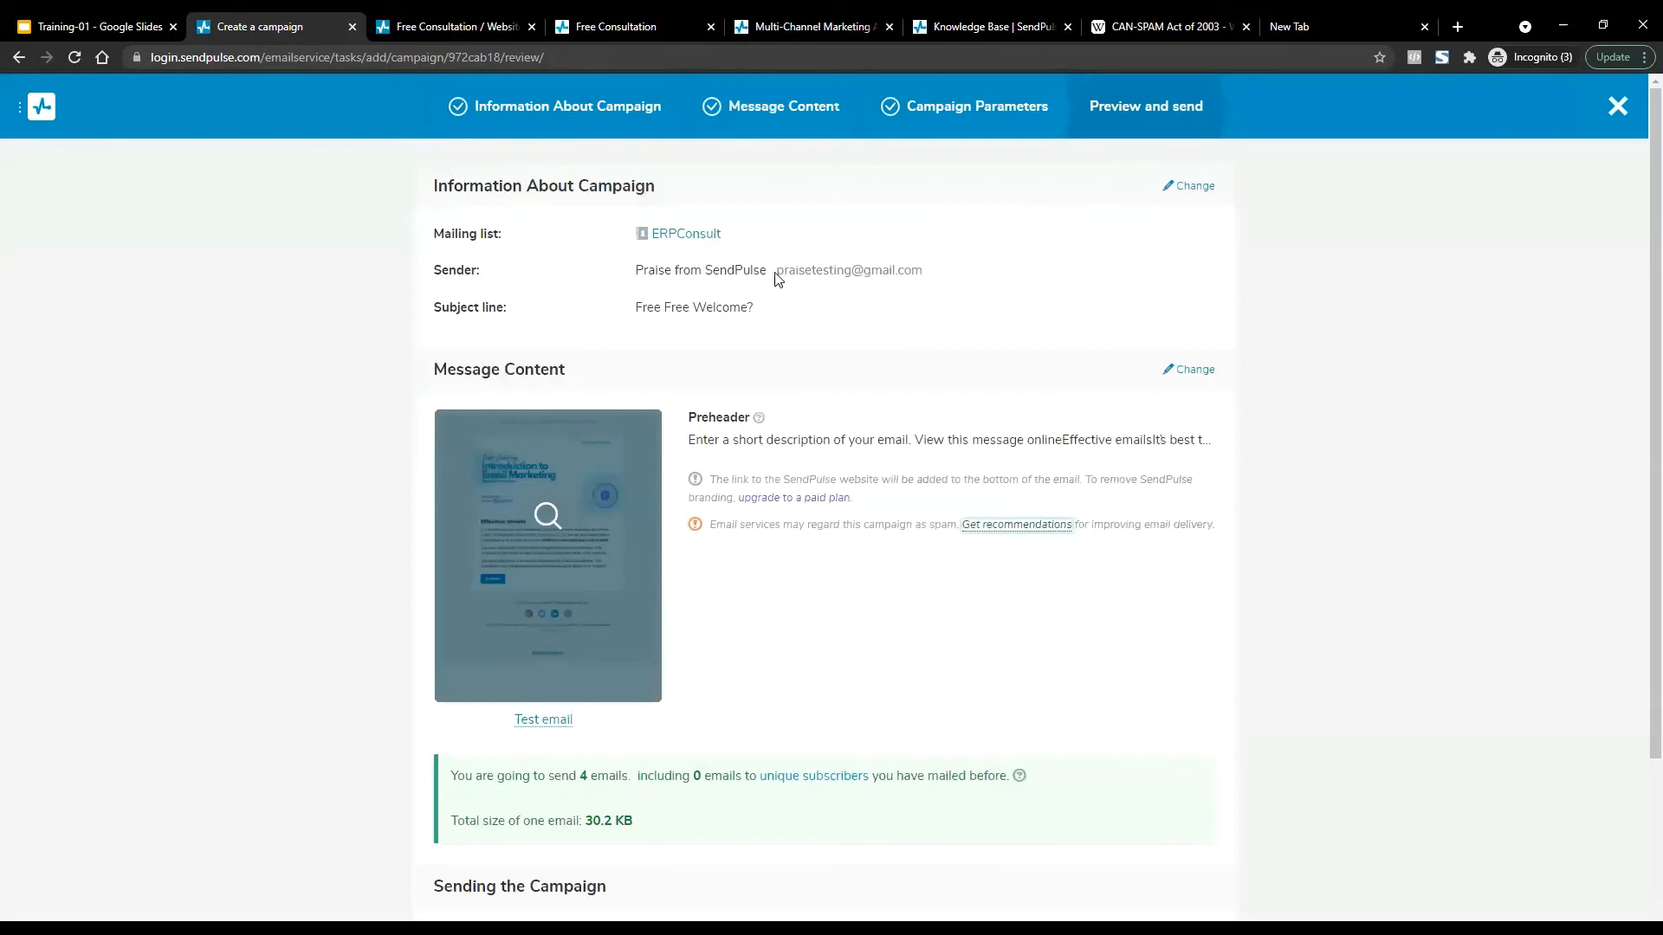
{"action": "left_click_drag", "start_coordinate": [776, 271], "coordinate": [921, 272]}
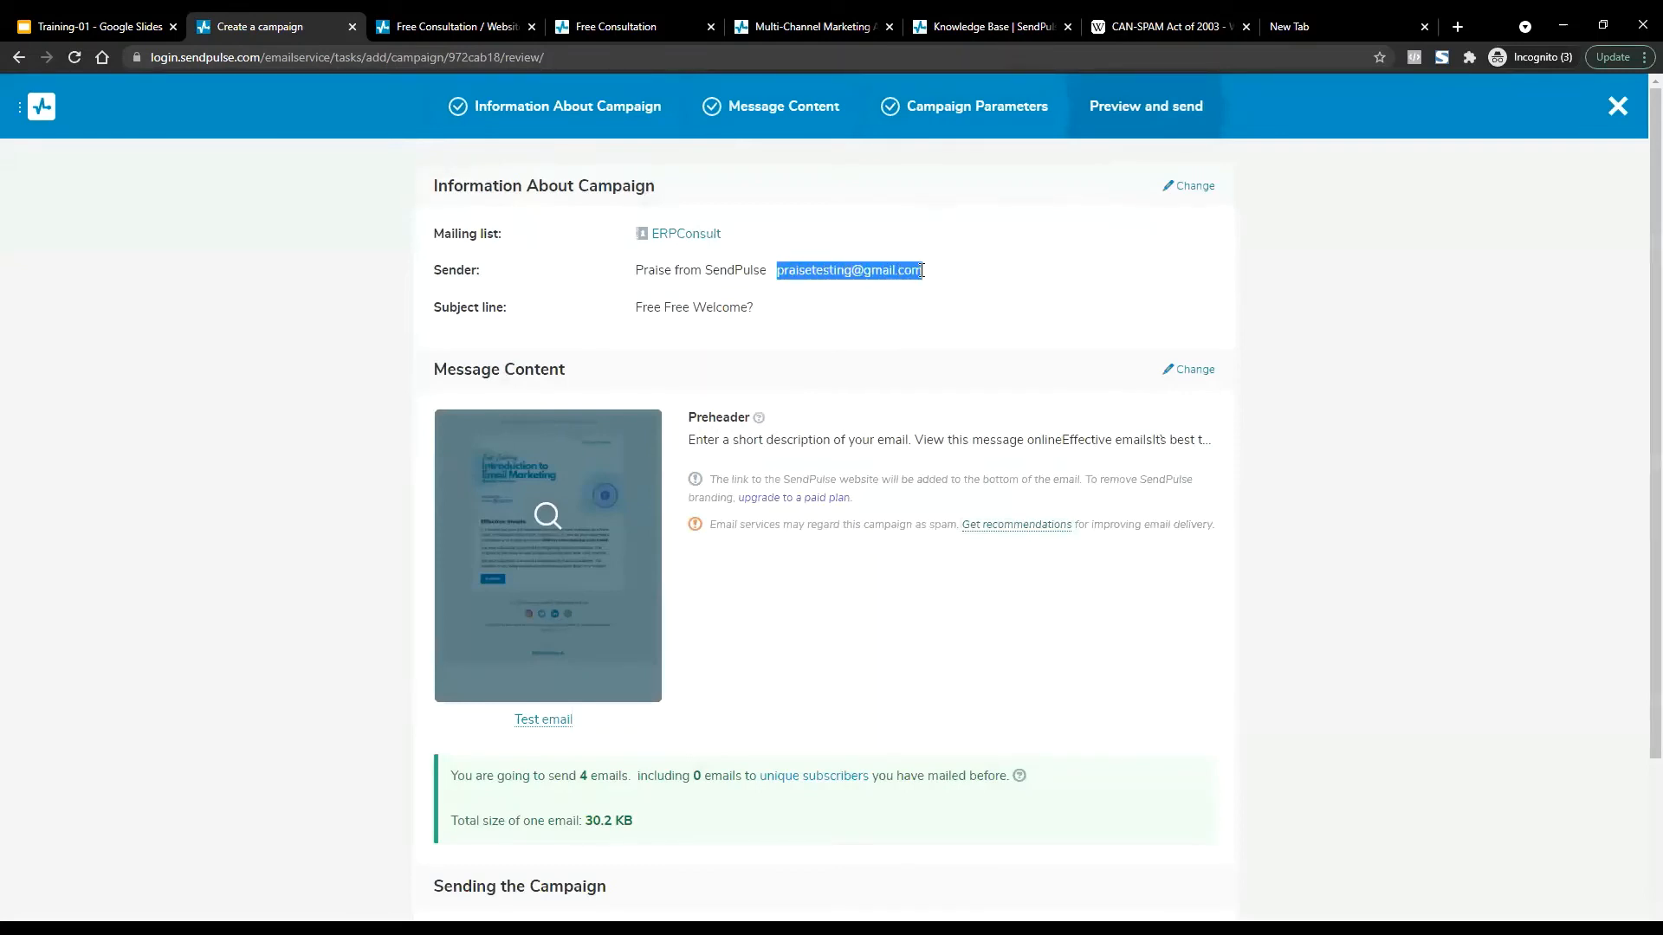
{"action": "left_click", "coordinate": [984, 526]}
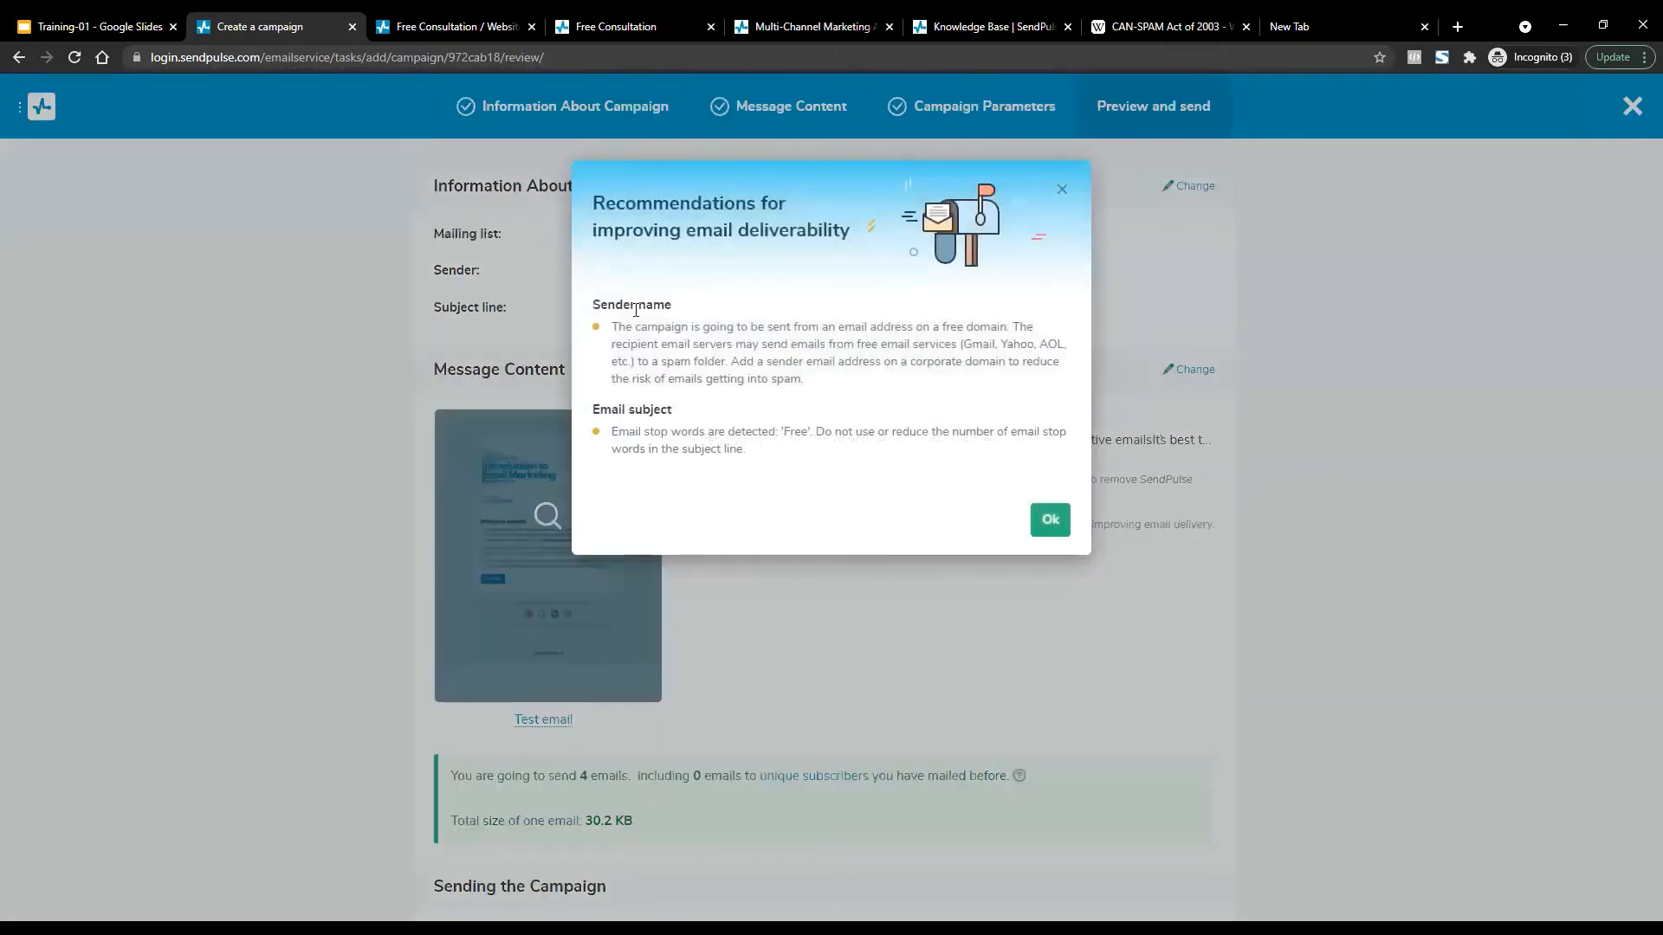
{"action": "left_click_drag", "start_coordinate": [591, 305], "coordinate": [655, 299]}
{"action": "left_click", "coordinate": [655, 299]}
{"action": "left_click_drag", "start_coordinate": [729, 359], "coordinate": [1074, 365]}
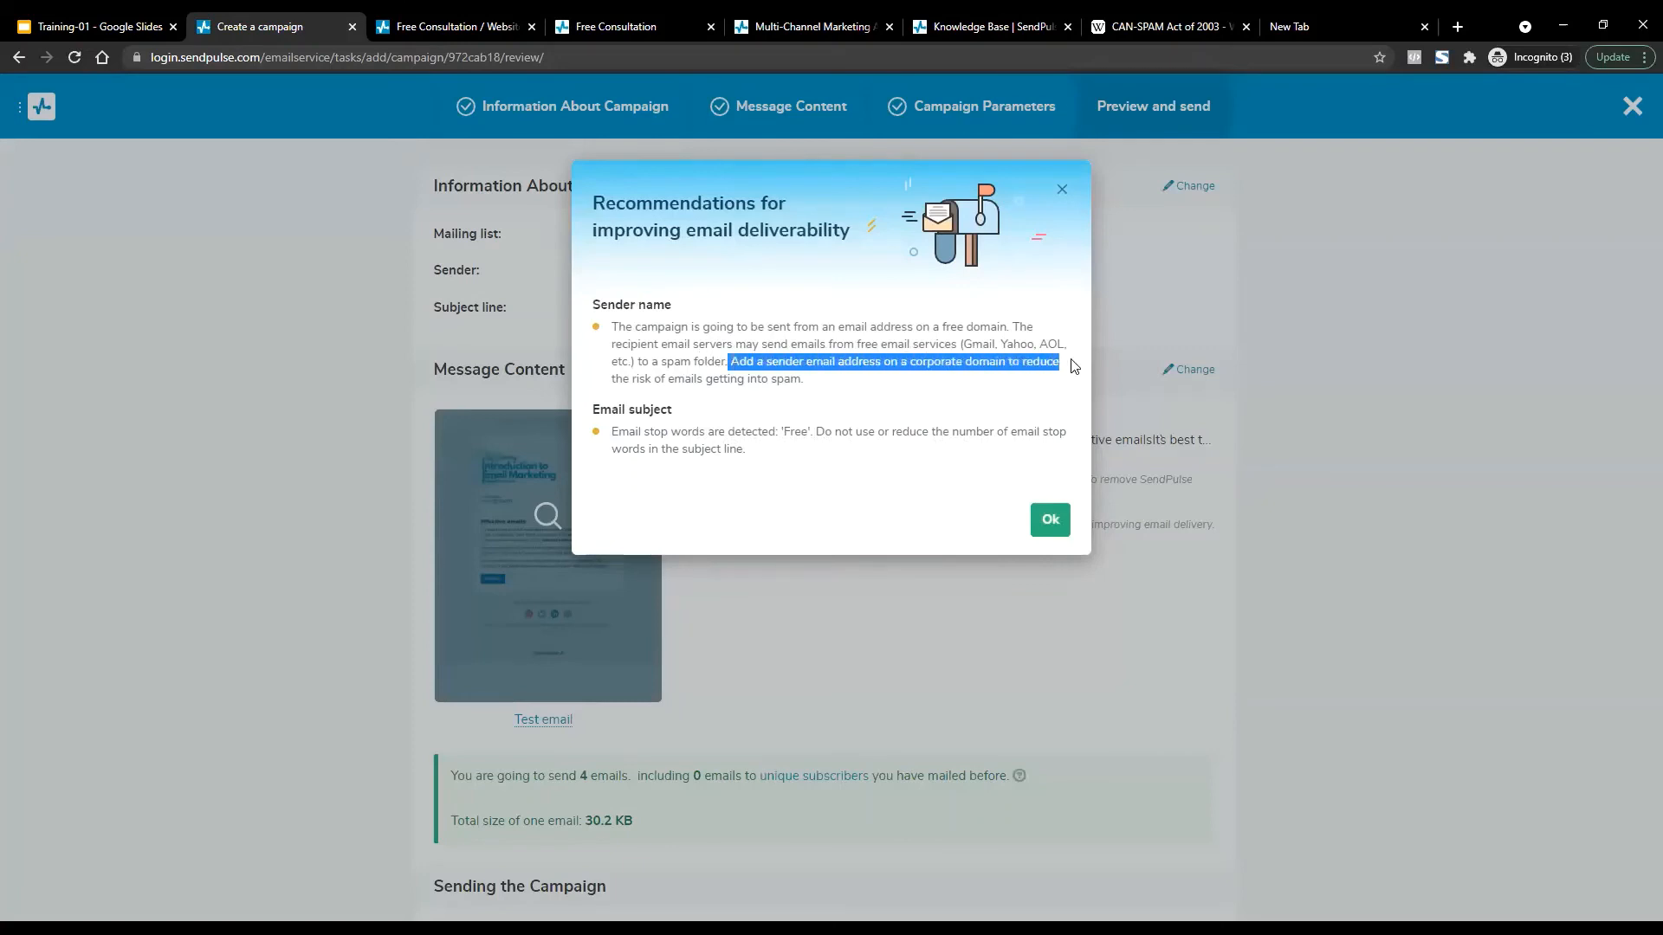
{"action": "left_click", "coordinate": [706, 358]}
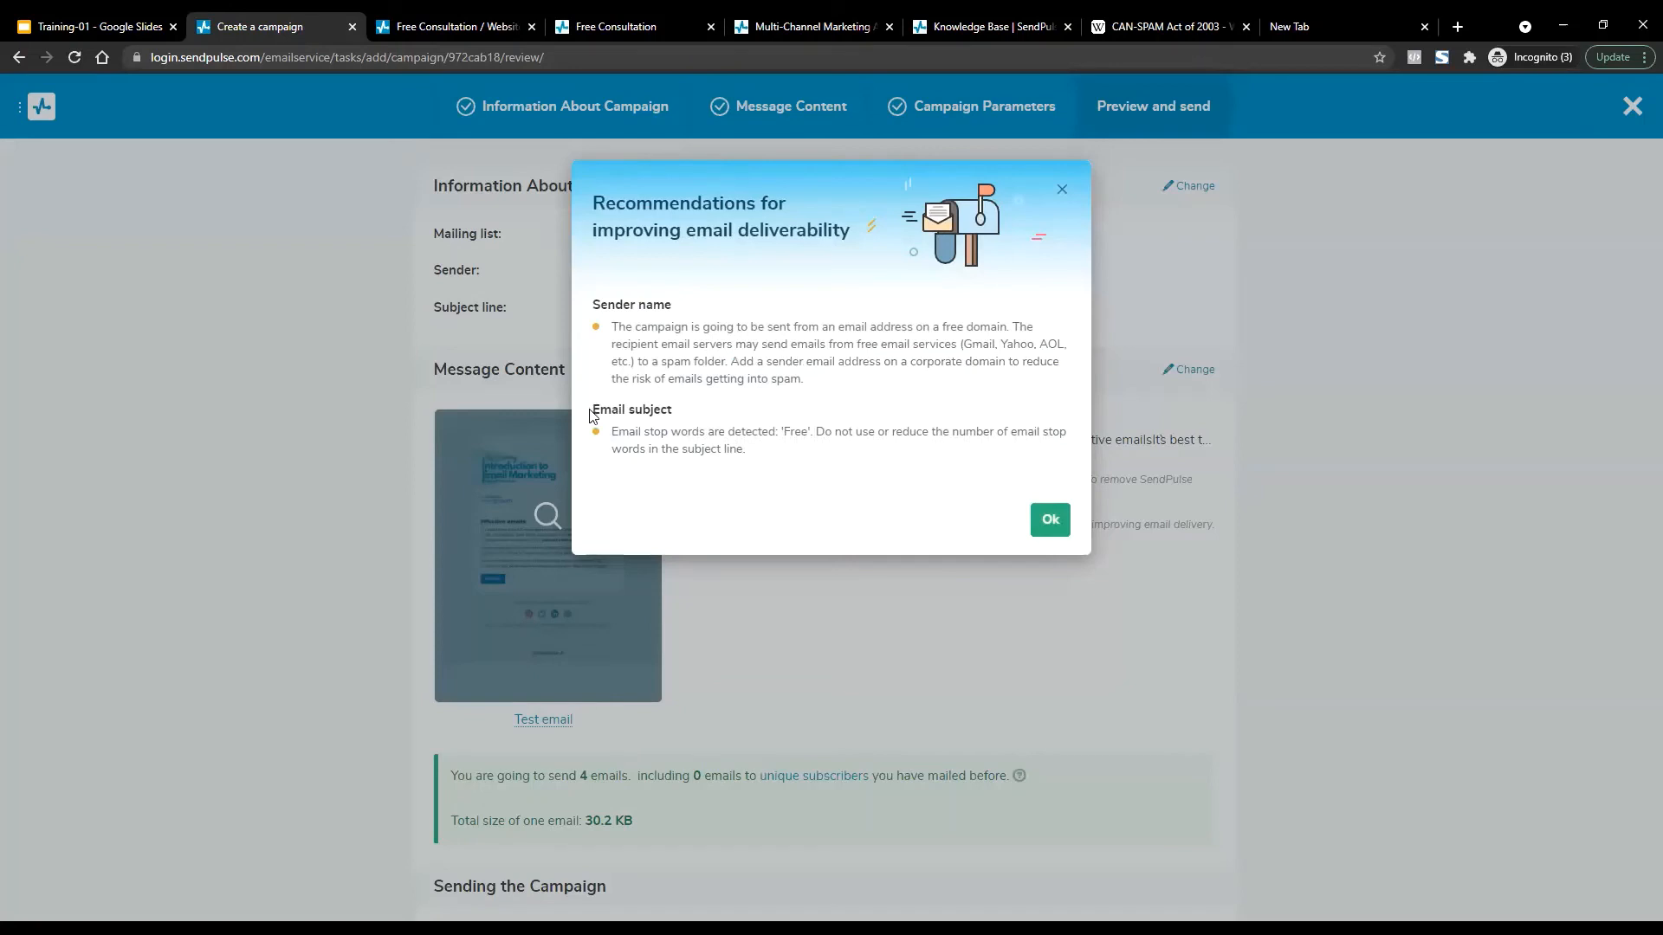
{"action": "left_click_drag", "start_coordinate": [589, 416], "coordinate": [681, 412]}
{"action": "left_click", "coordinate": [632, 433]}
{"action": "left_click_drag", "start_coordinate": [781, 431], "coordinate": [807, 432]}
{"action": "left_click", "coordinate": [1050, 520]}
Reopen the recommendations, select the phrase 'Email stop words' and copy it.
{"action": "scroll", "coordinate": [1057, 515], "scroll_direction": "down", "scroll_amount": 3}
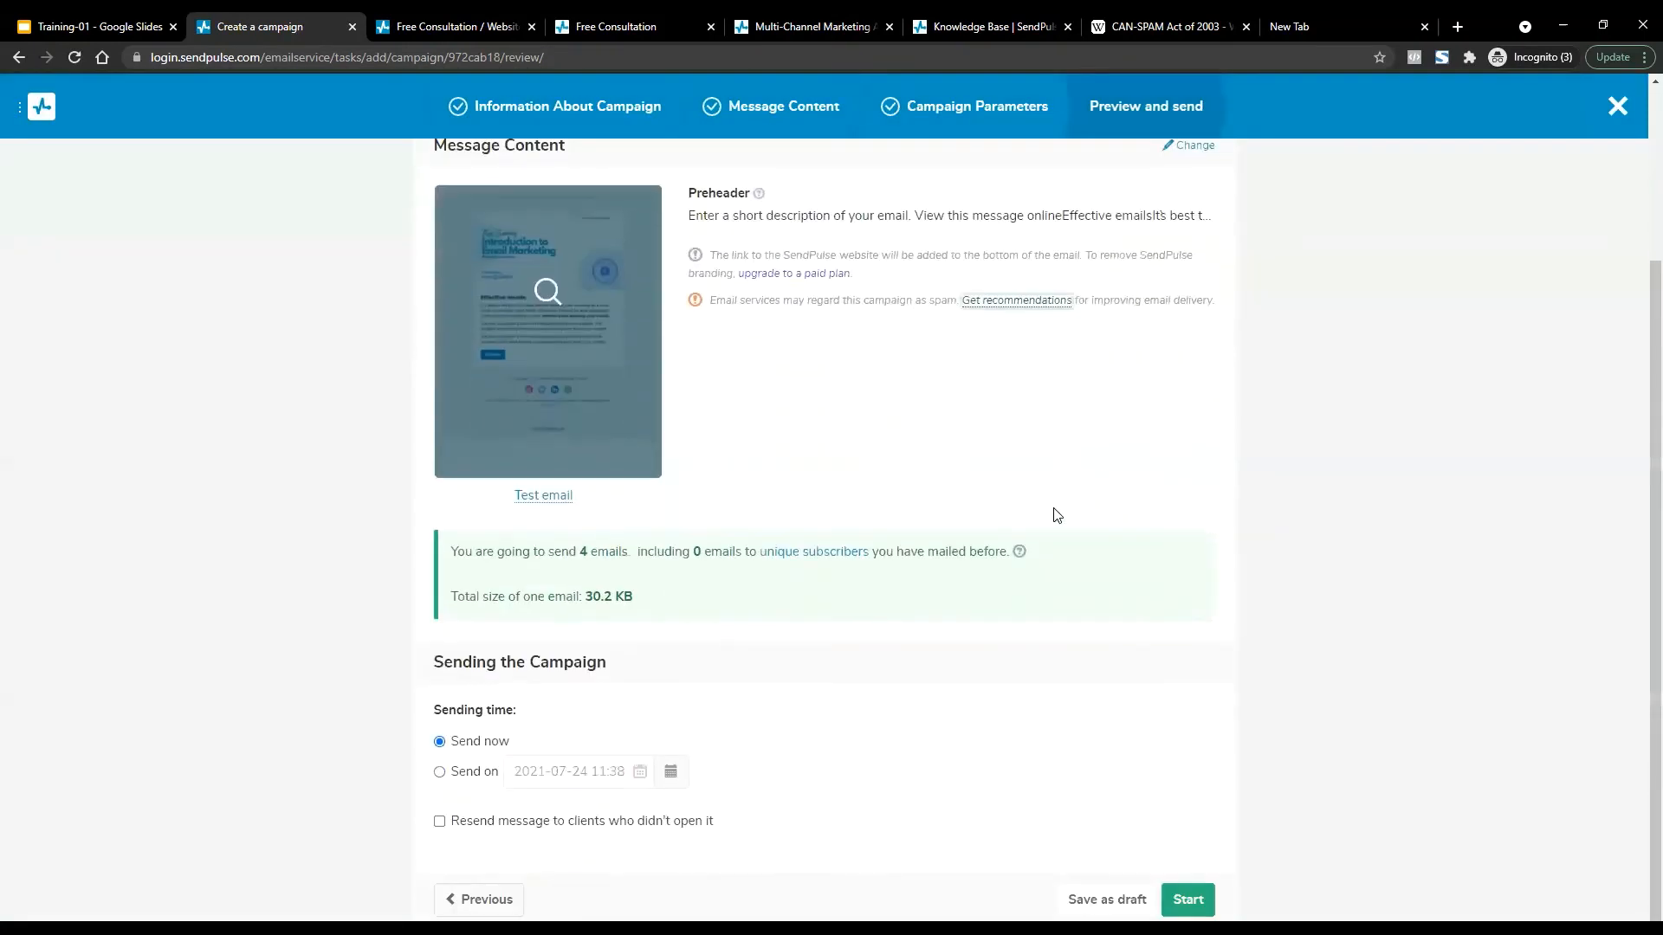
{"action": "scroll", "coordinate": [1057, 514], "scroll_direction": "up", "scroll_amount": 2}
{"action": "left_click", "coordinate": [1017, 425]}
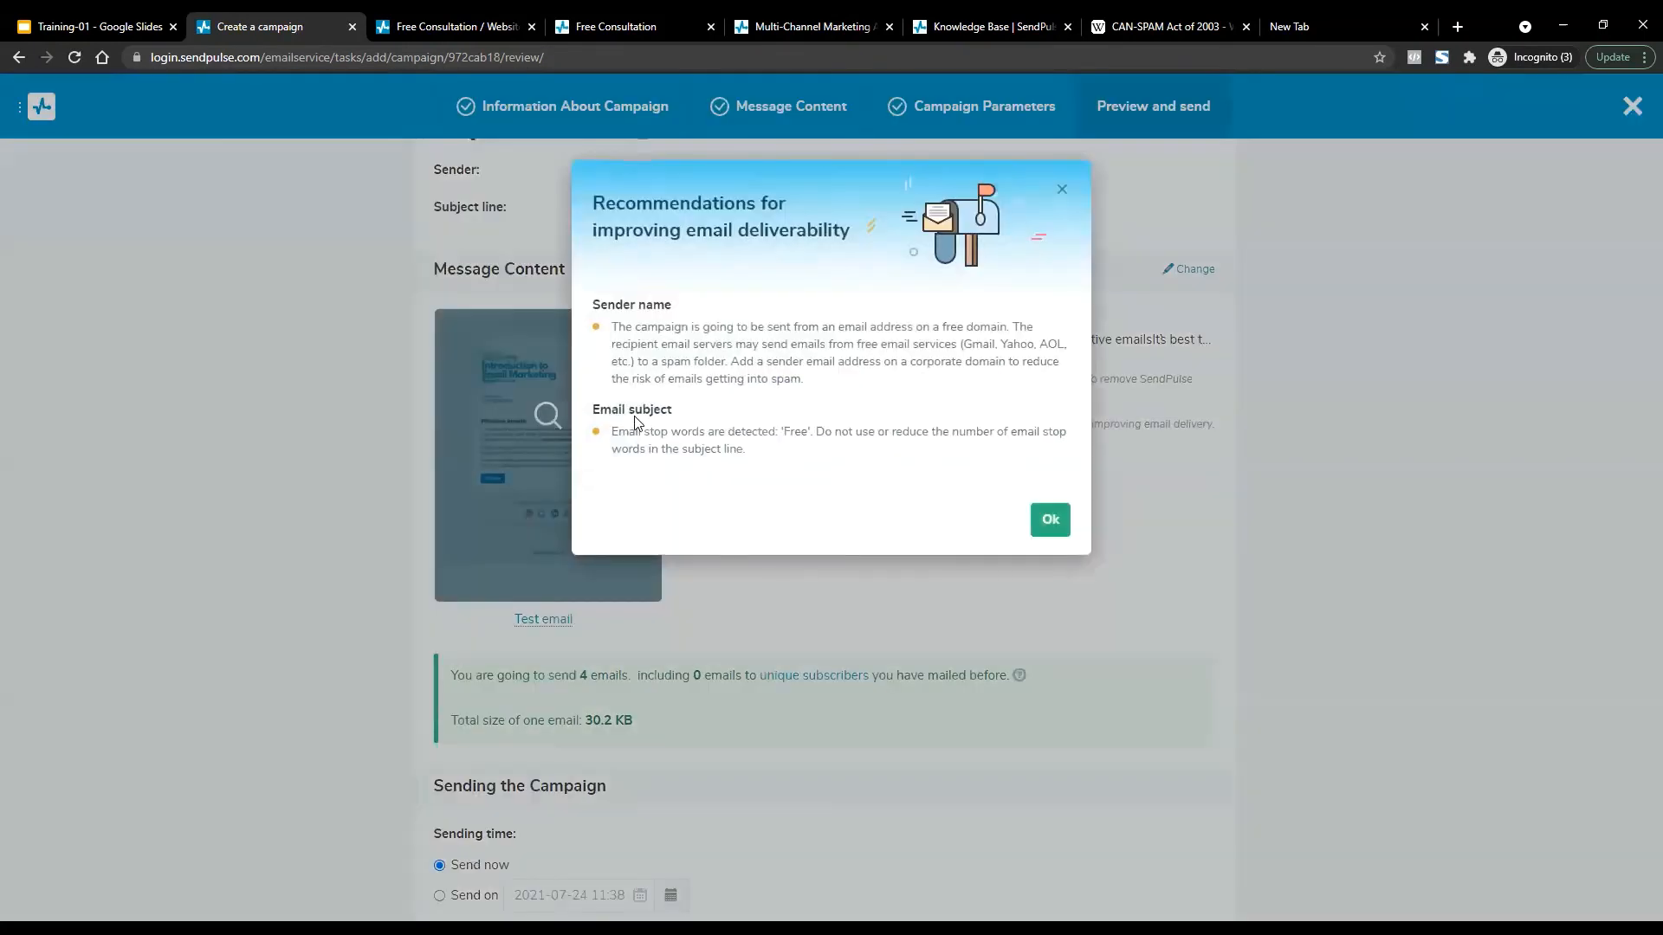
{"action": "left_click_drag", "start_coordinate": [613, 433], "coordinate": [705, 433]}
{"action": "right_click", "coordinate": [684, 428]}
Copy 'Email stop words' and search it on DuckDuckGo in a new tab.
{"action": "left_click", "coordinate": [700, 439]}
{"action": "key", "text": "ctrl+t"}
{"action": "key", "text": "ctrl+v"}
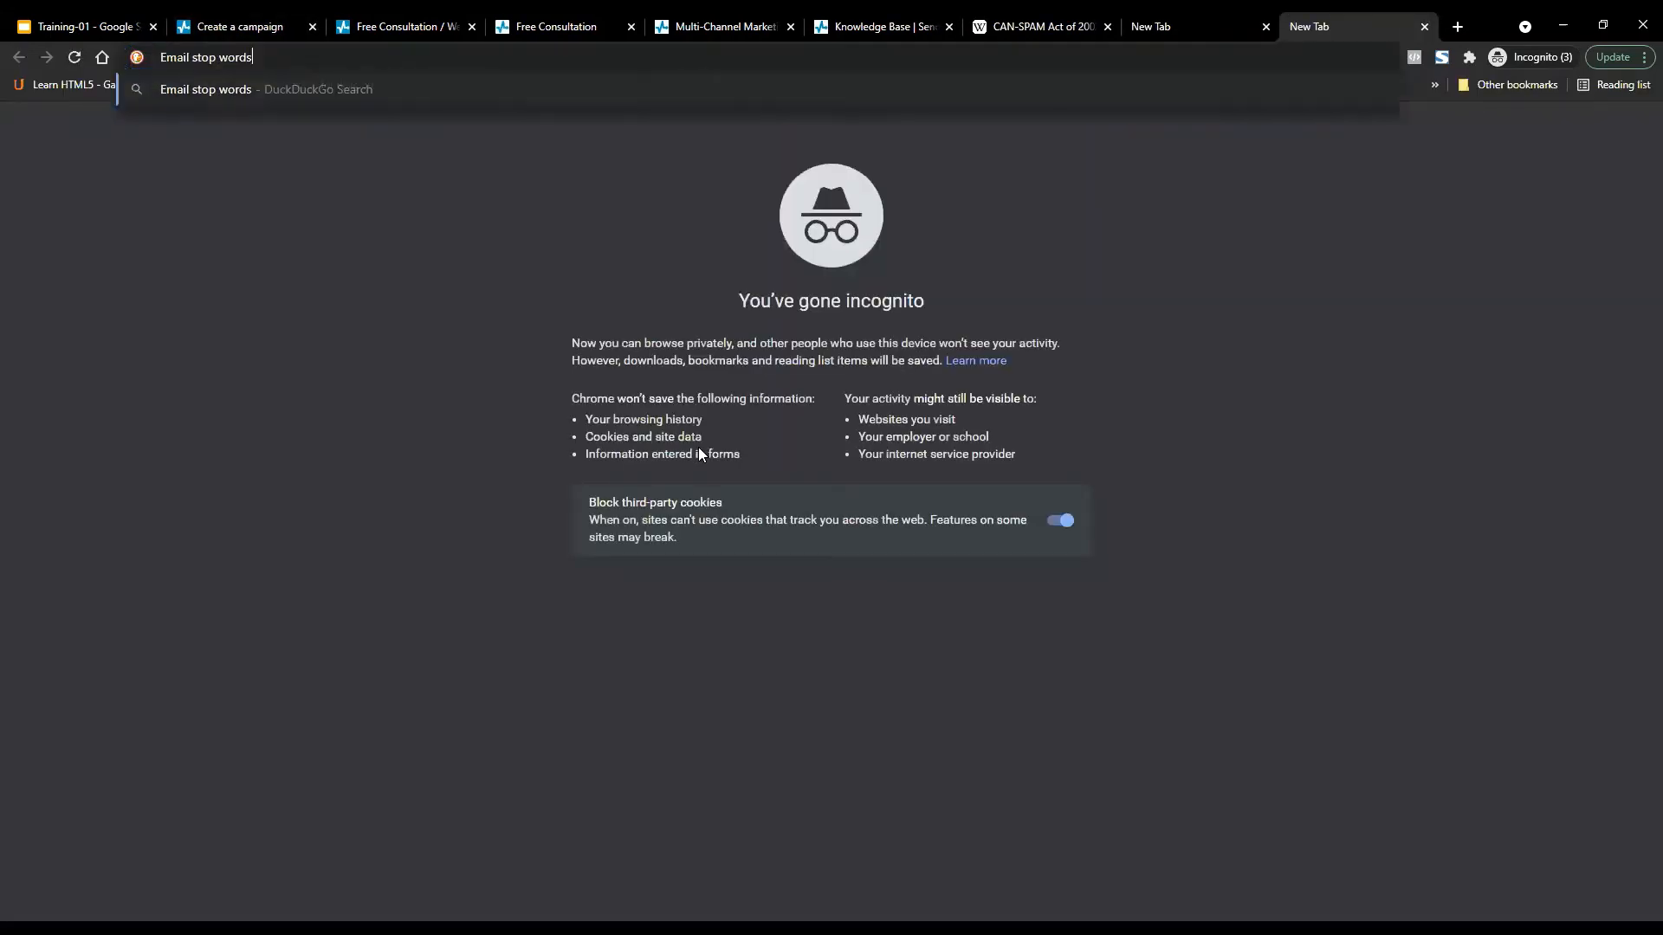
{"action": "key", "text": "Return"}
Run the same 'Email stop words' search on Google in another tab.
{"action": "key", "text": "ctrl+t"}
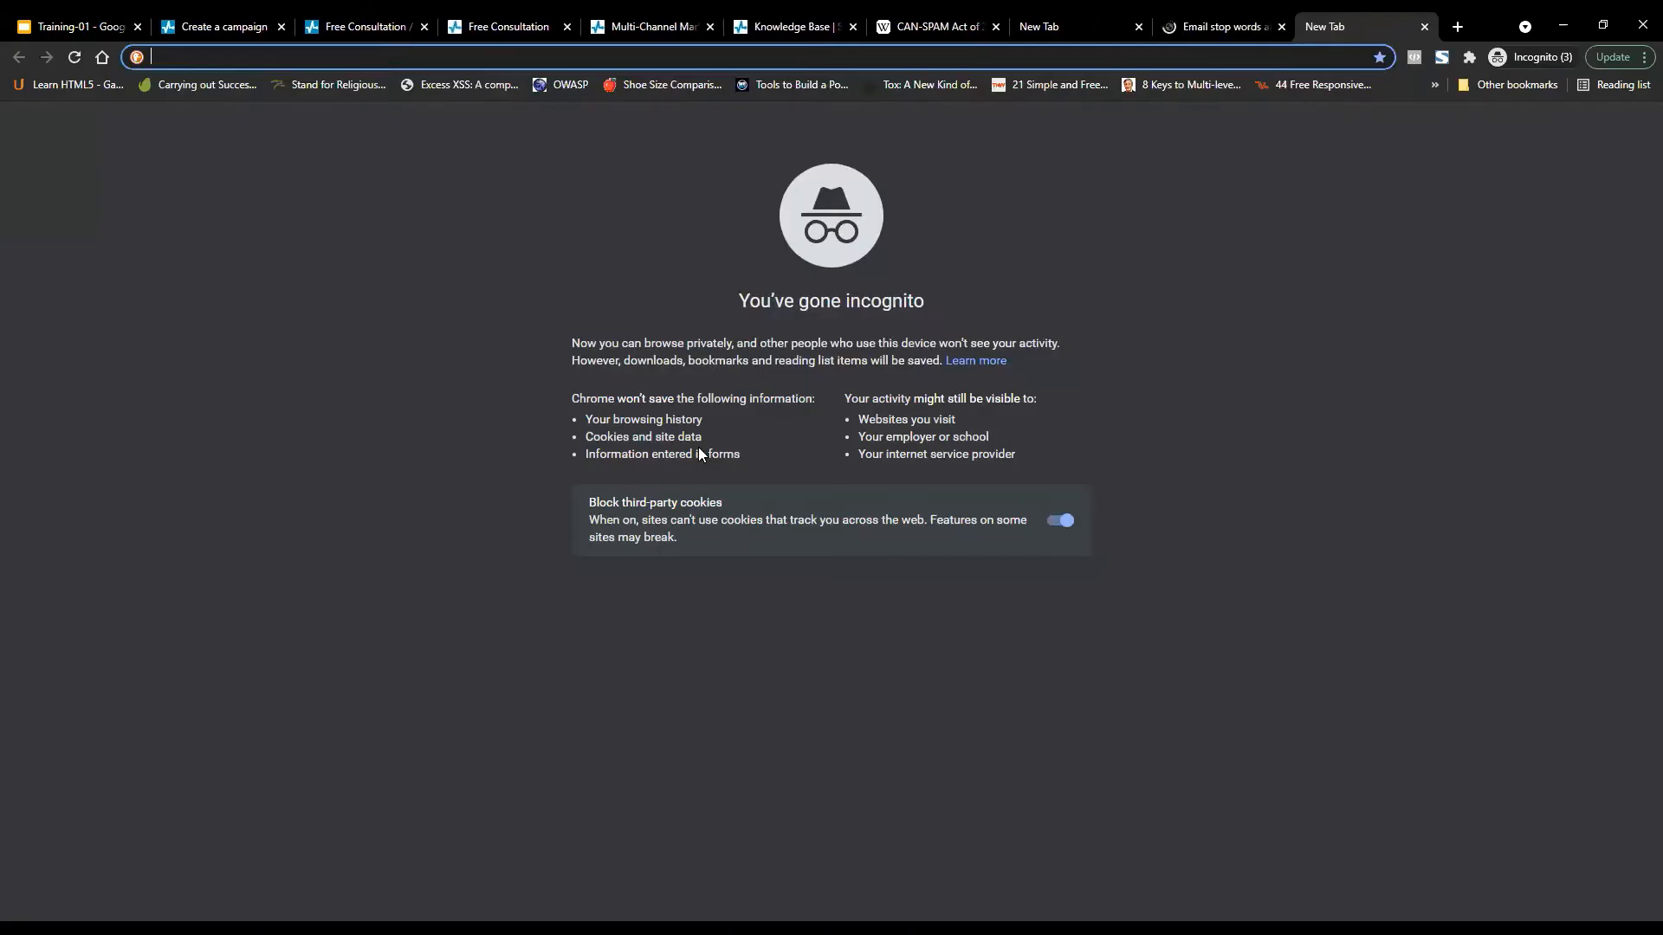
{"action": "type", "text": "goo"}
{"action": "key", "text": "Return"}
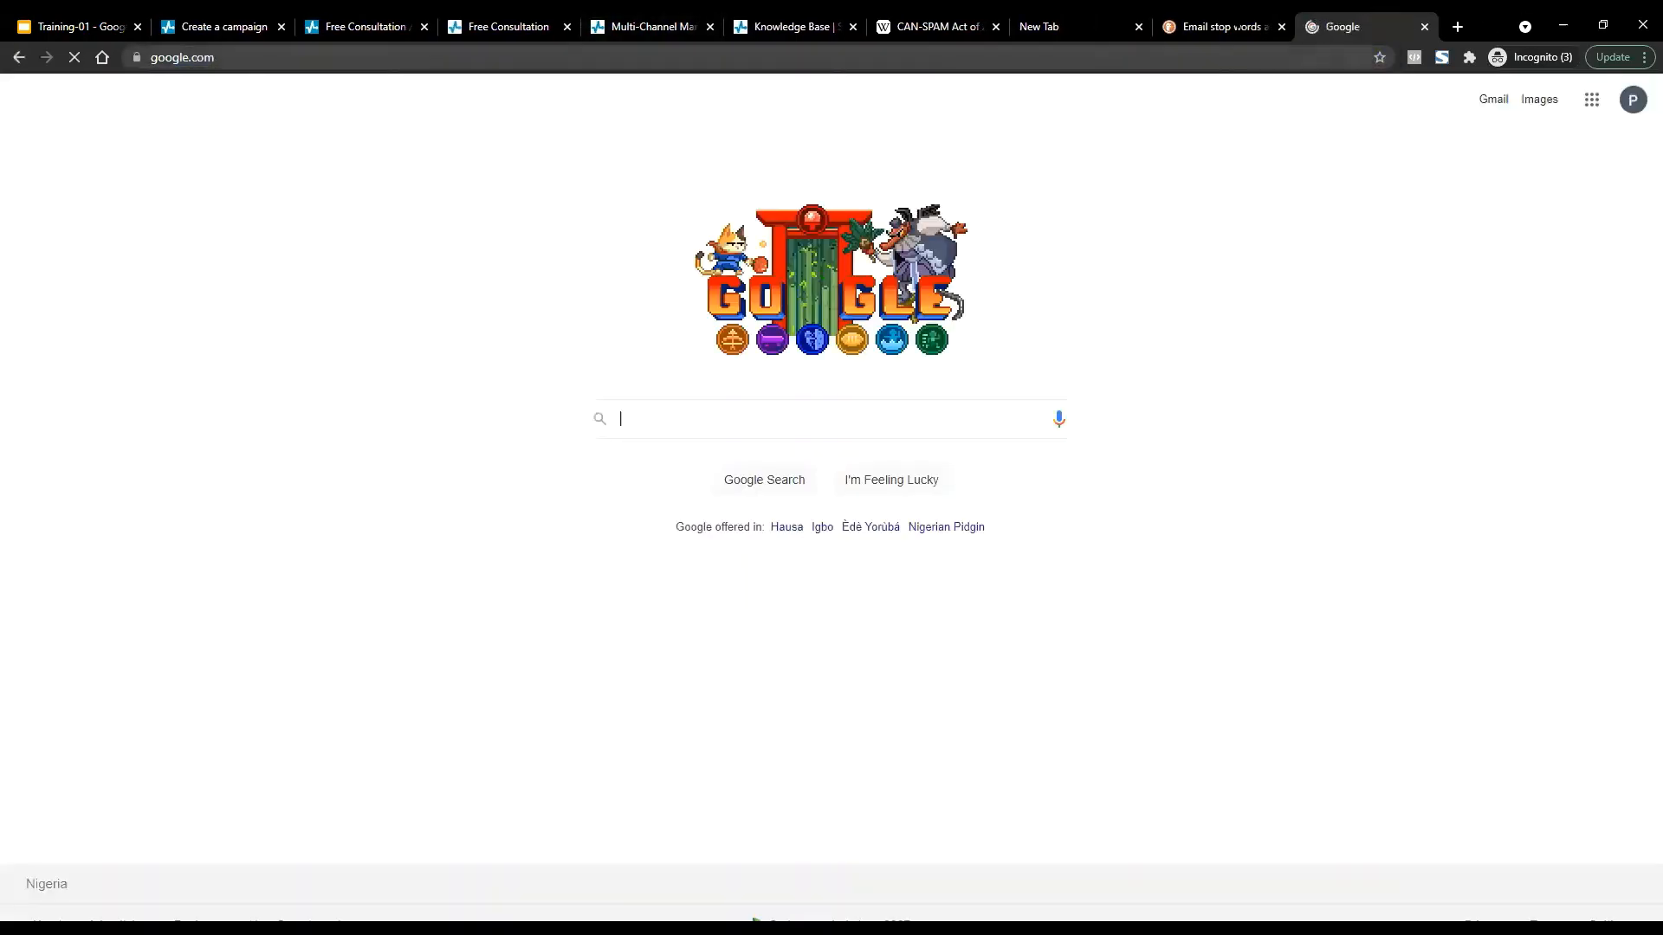
{"action": "key", "text": "ctrl+v"}
{"action": "key", "text": "Return"}
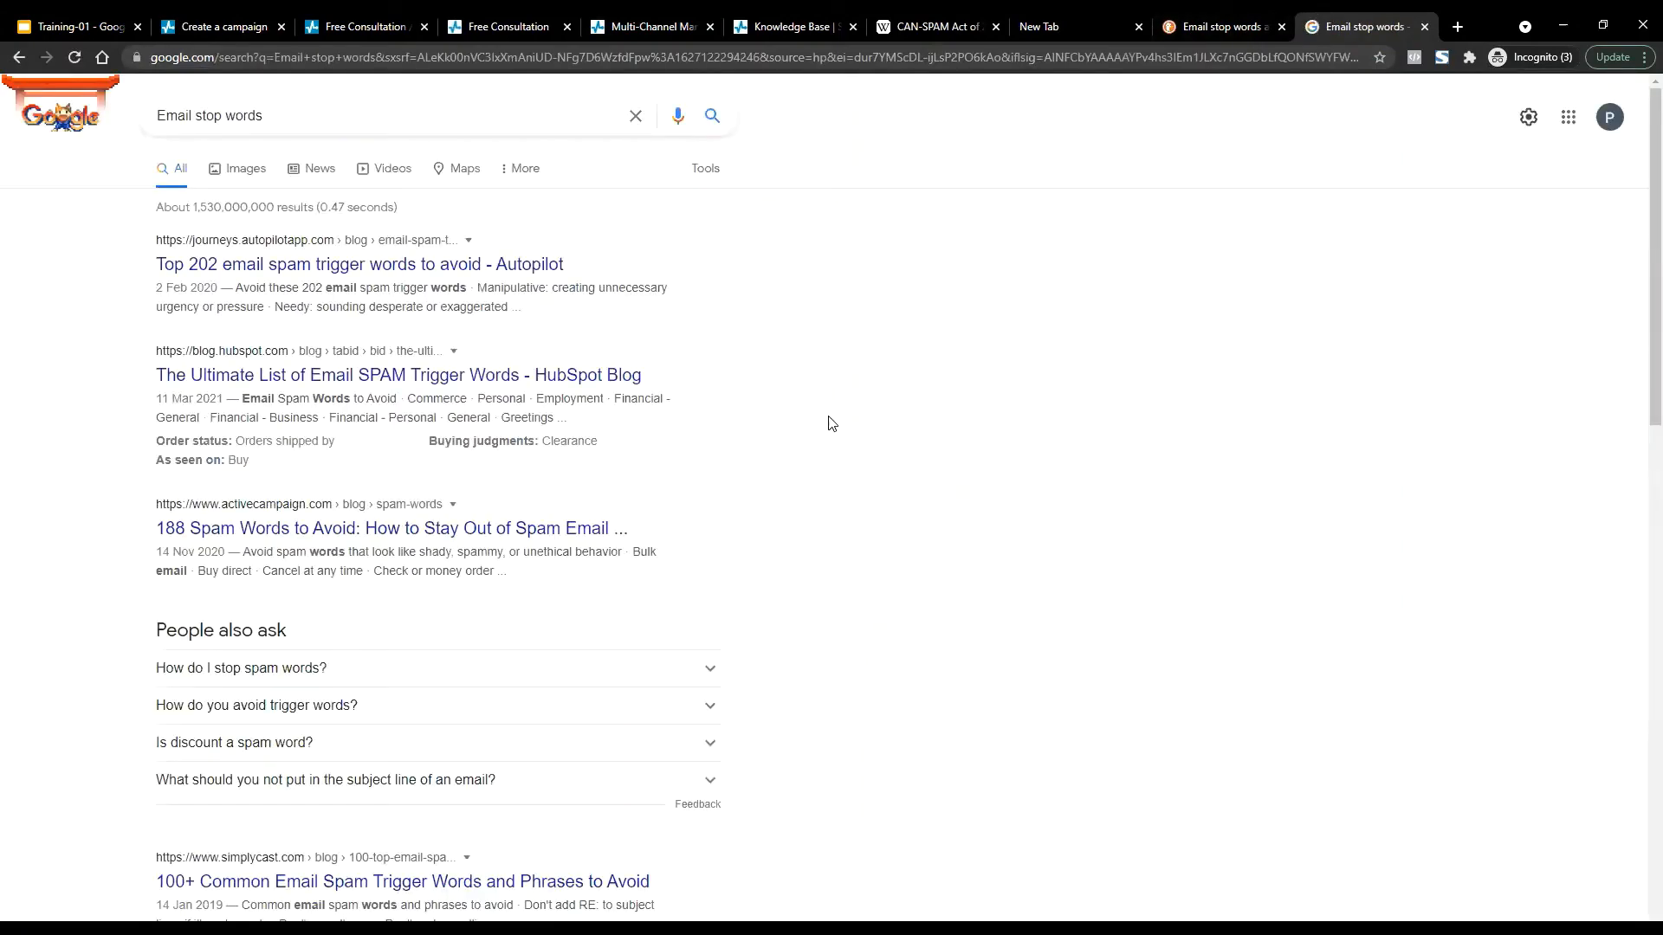
{"action": "key", "text": "ctrl+shift+Tab"}
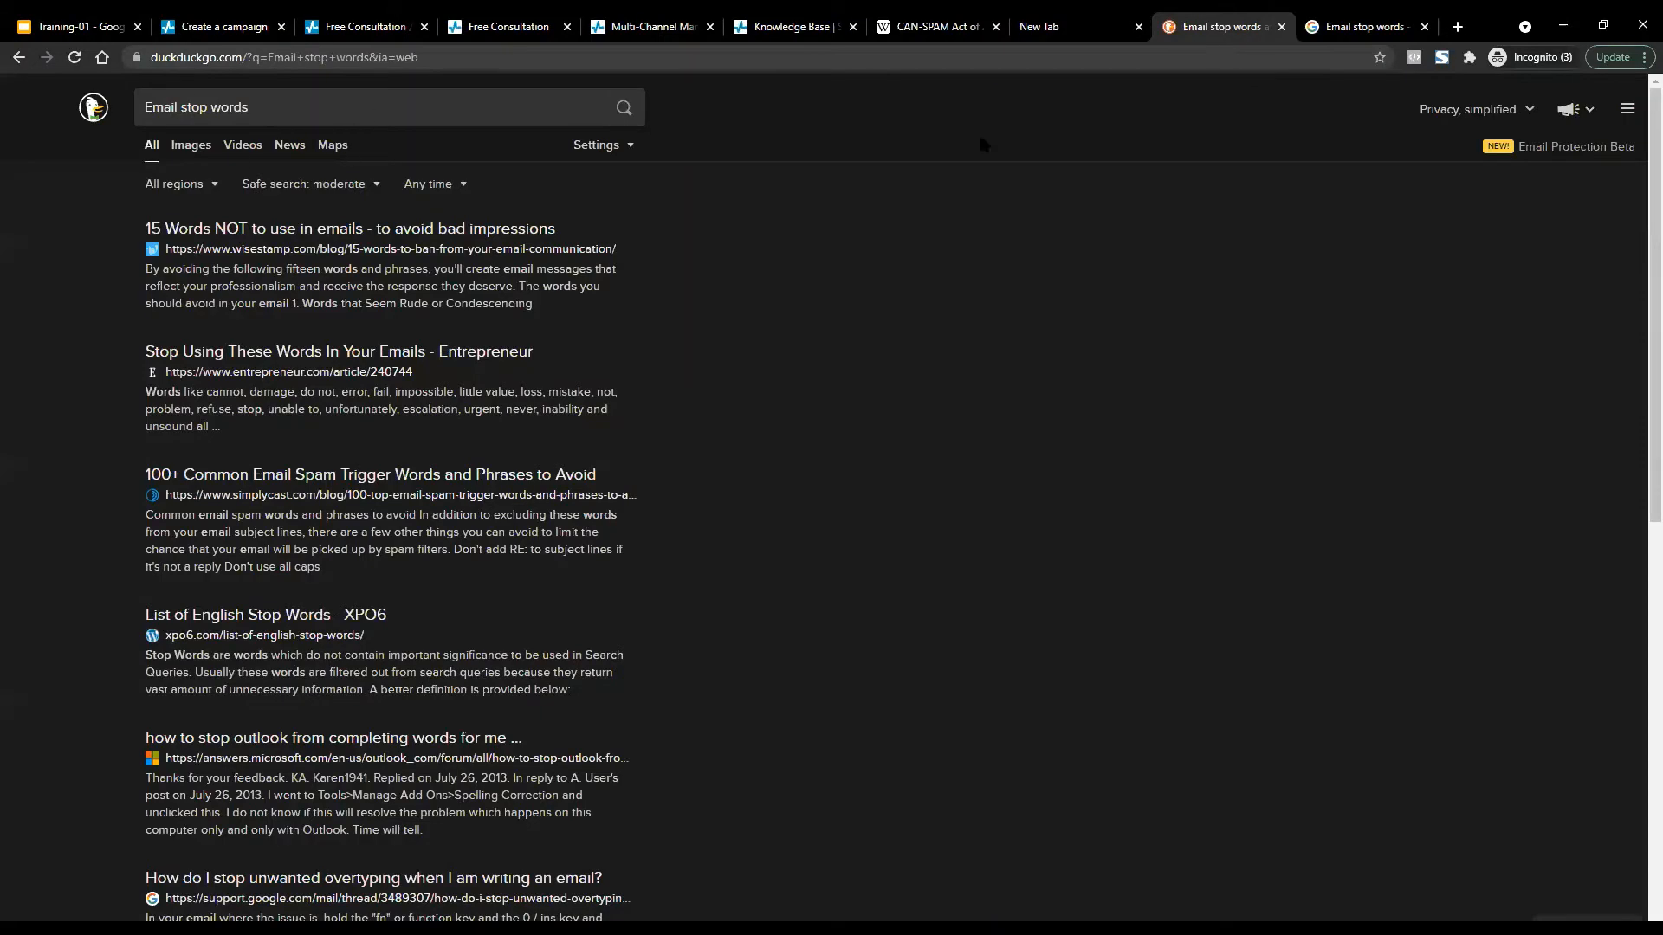
{"action": "key", "text": "ctrl+Tab"}
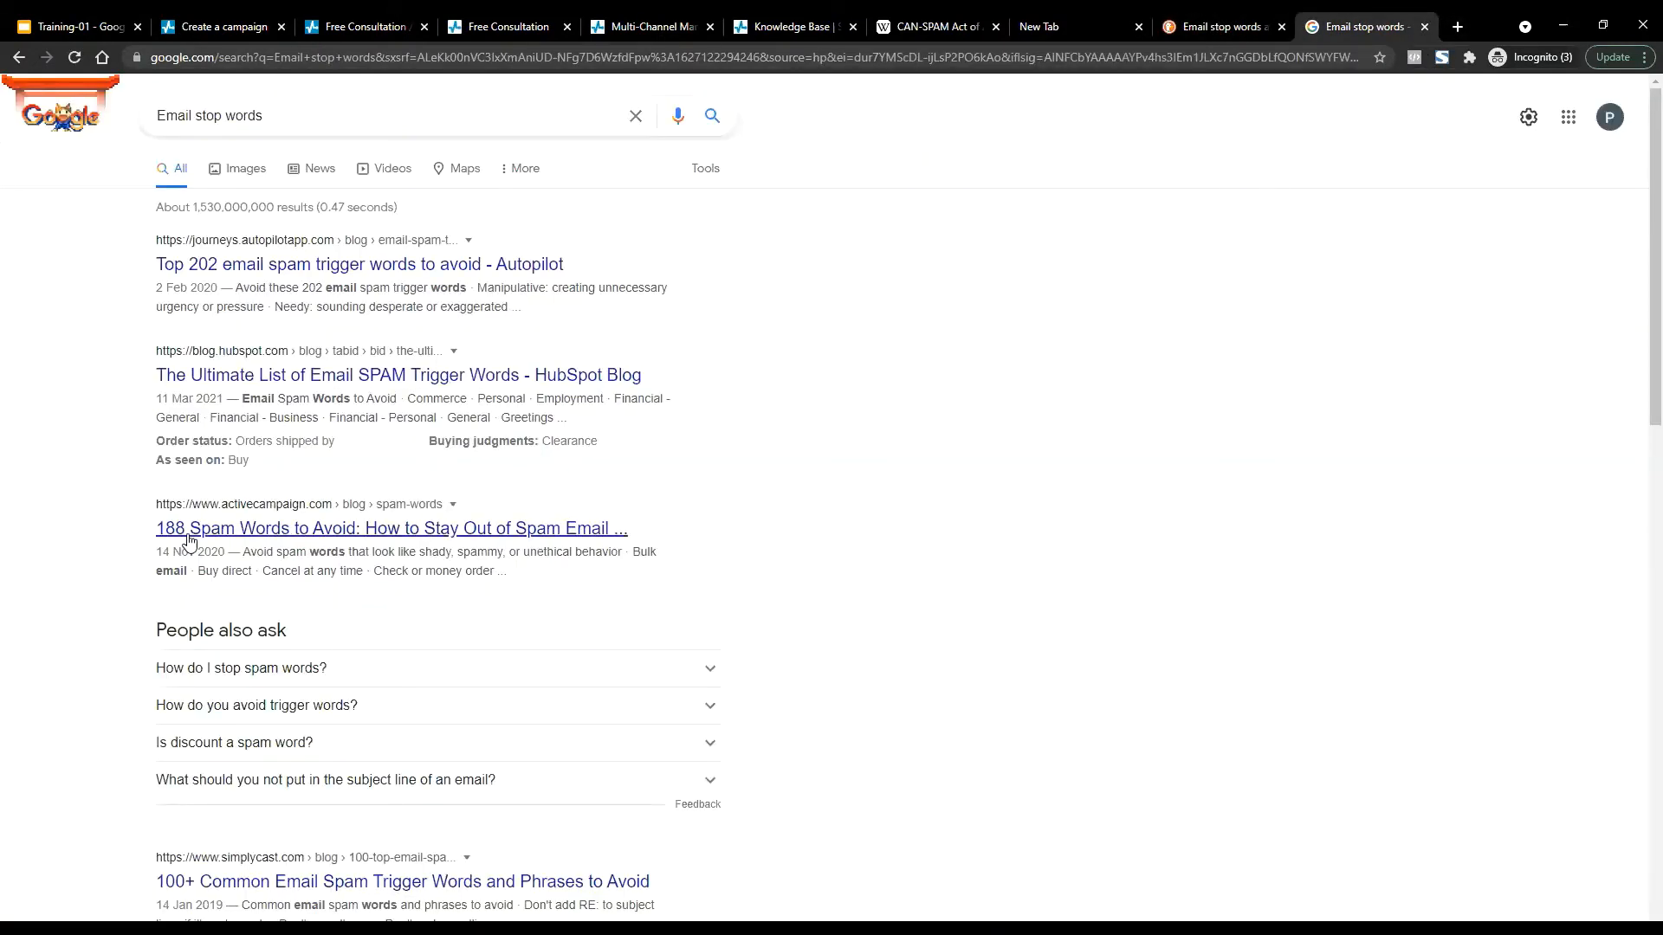
Open the '188 Spam Words' and 'Top 202 spam trigger words' articles from Google's results.
{"action": "middle_click", "coordinate": [383, 530]}
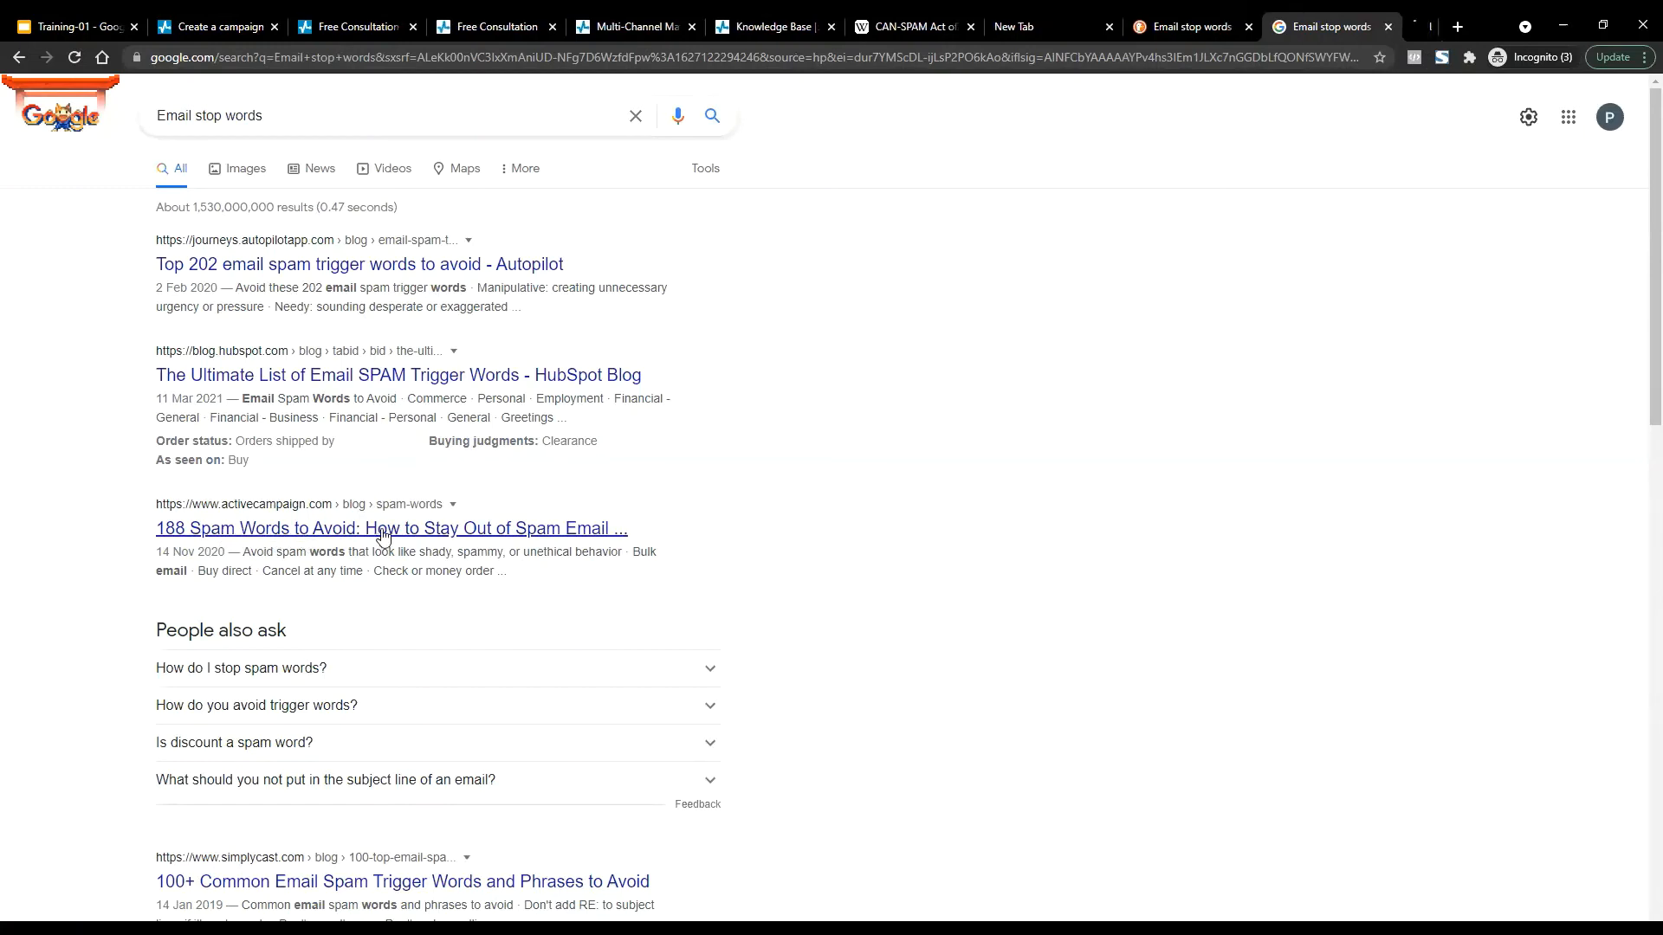
{"action": "left_click", "coordinate": [247, 275]}
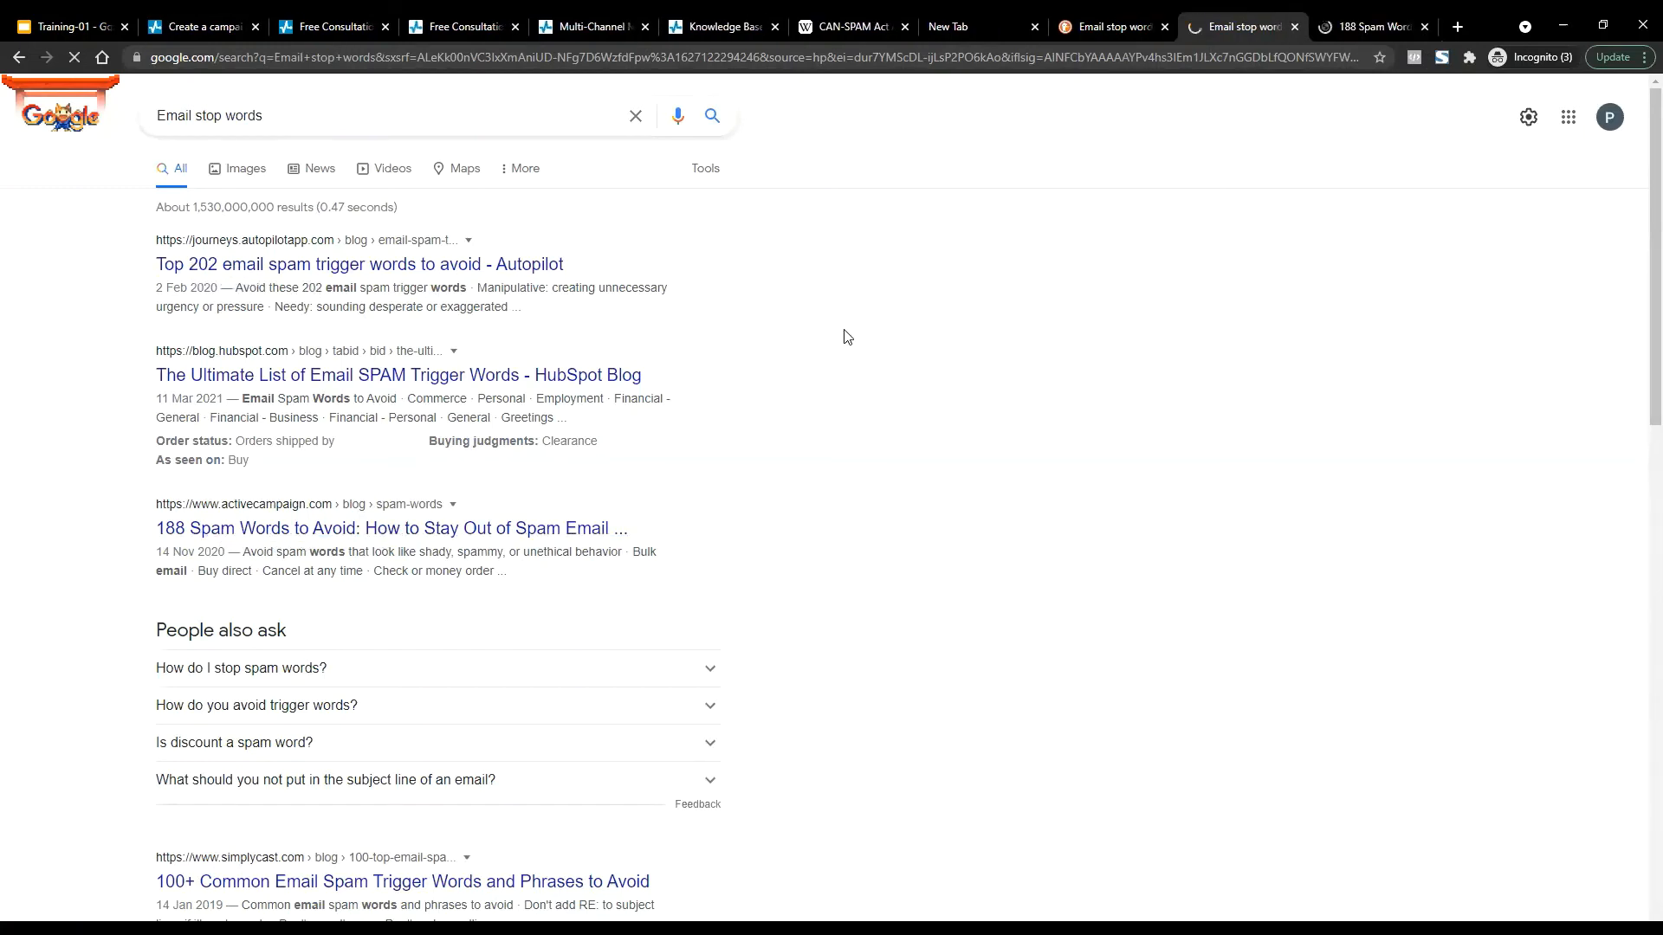
{"action": "key", "text": "ctrl+shift+Tab"}
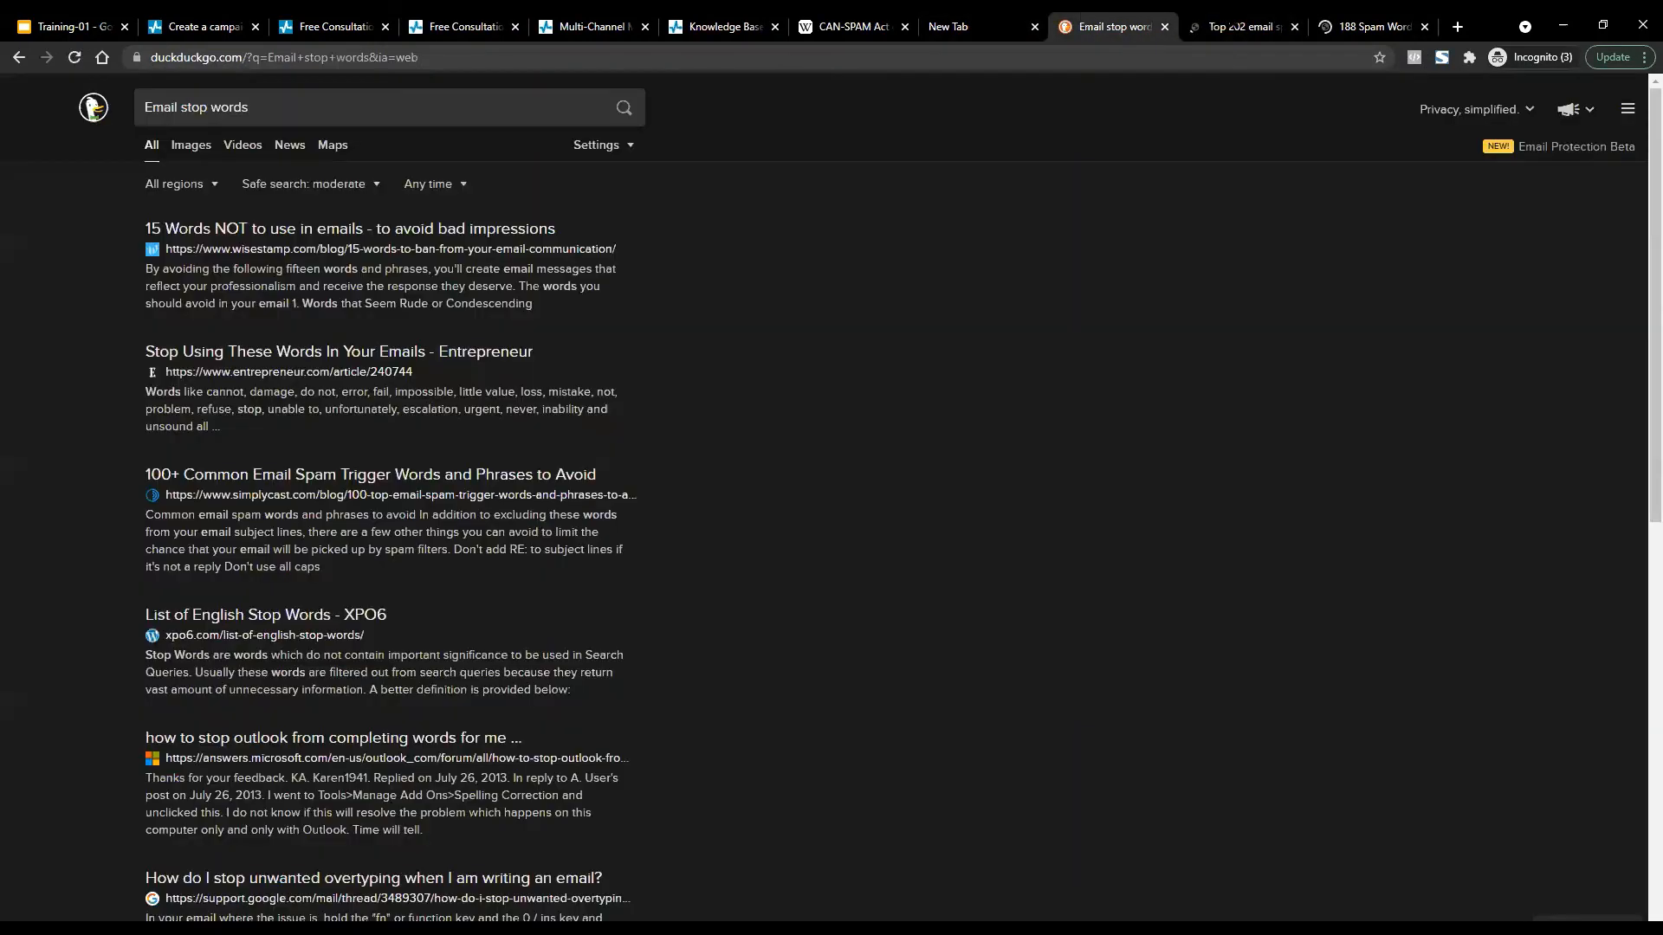
{"action": "key", "text": "ctrl+Tab"}
Read down Autopilot's spam-word list, highlighting the 'Click here' entries in items 9 and 11.
{"action": "scroll", "coordinate": [797, 553], "scroll_direction": "down", "scroll_amount": 10}
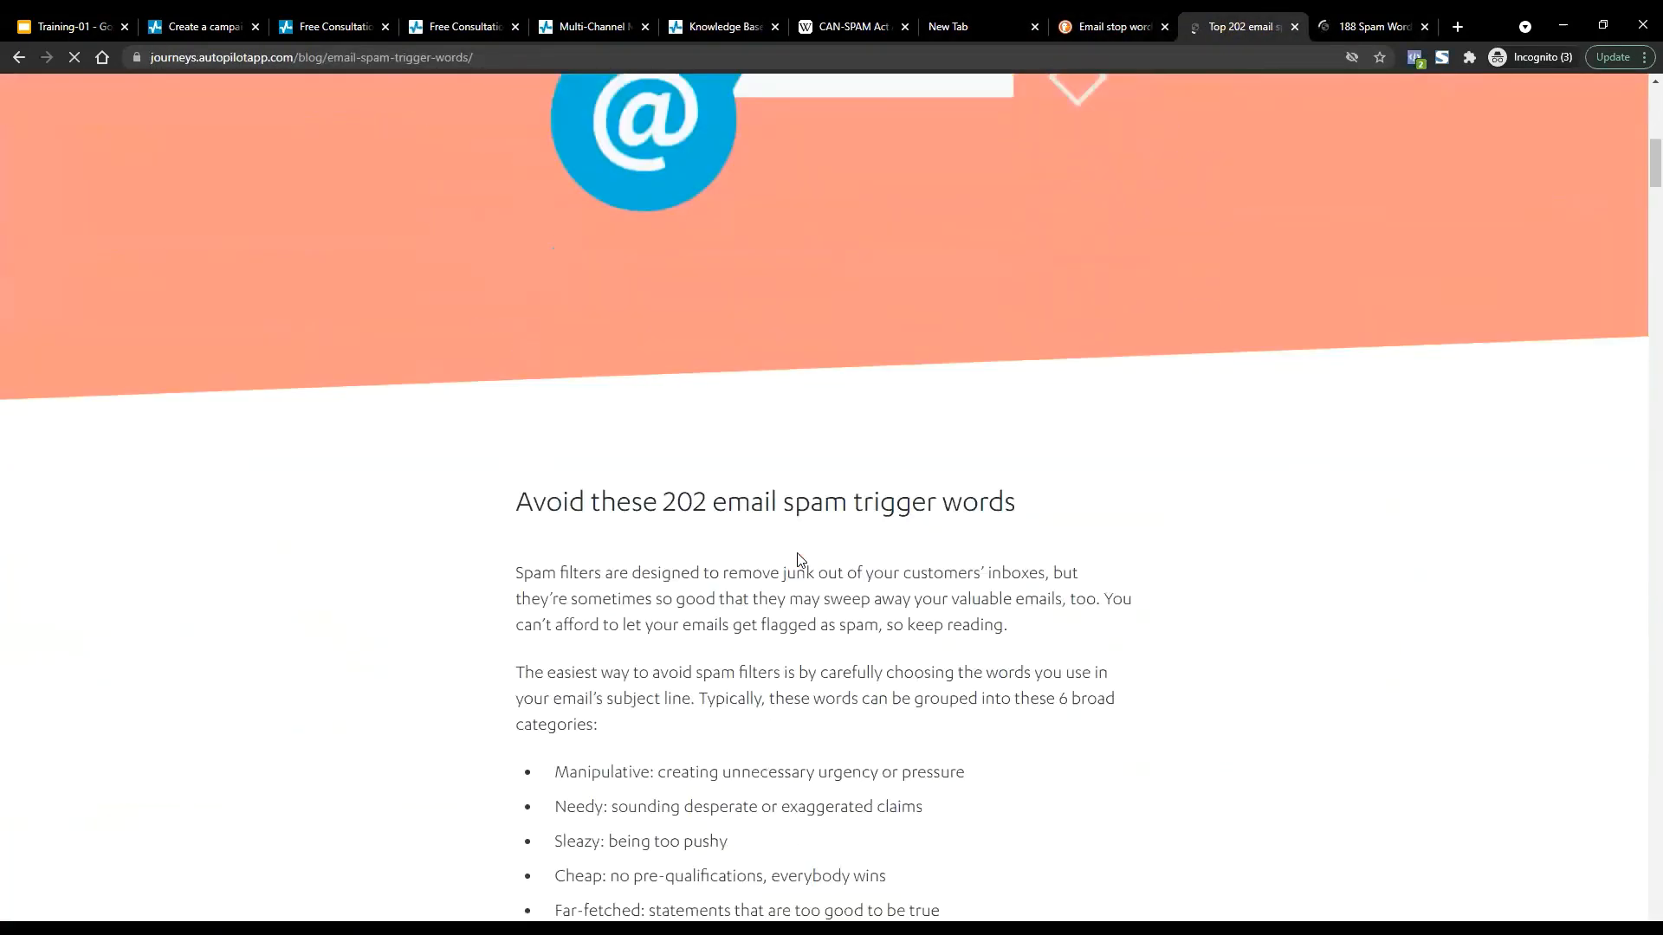
{"action": "scroll", "coordinate": [796, 555], "scroll_direction": "down", "scroll_amount": 14}
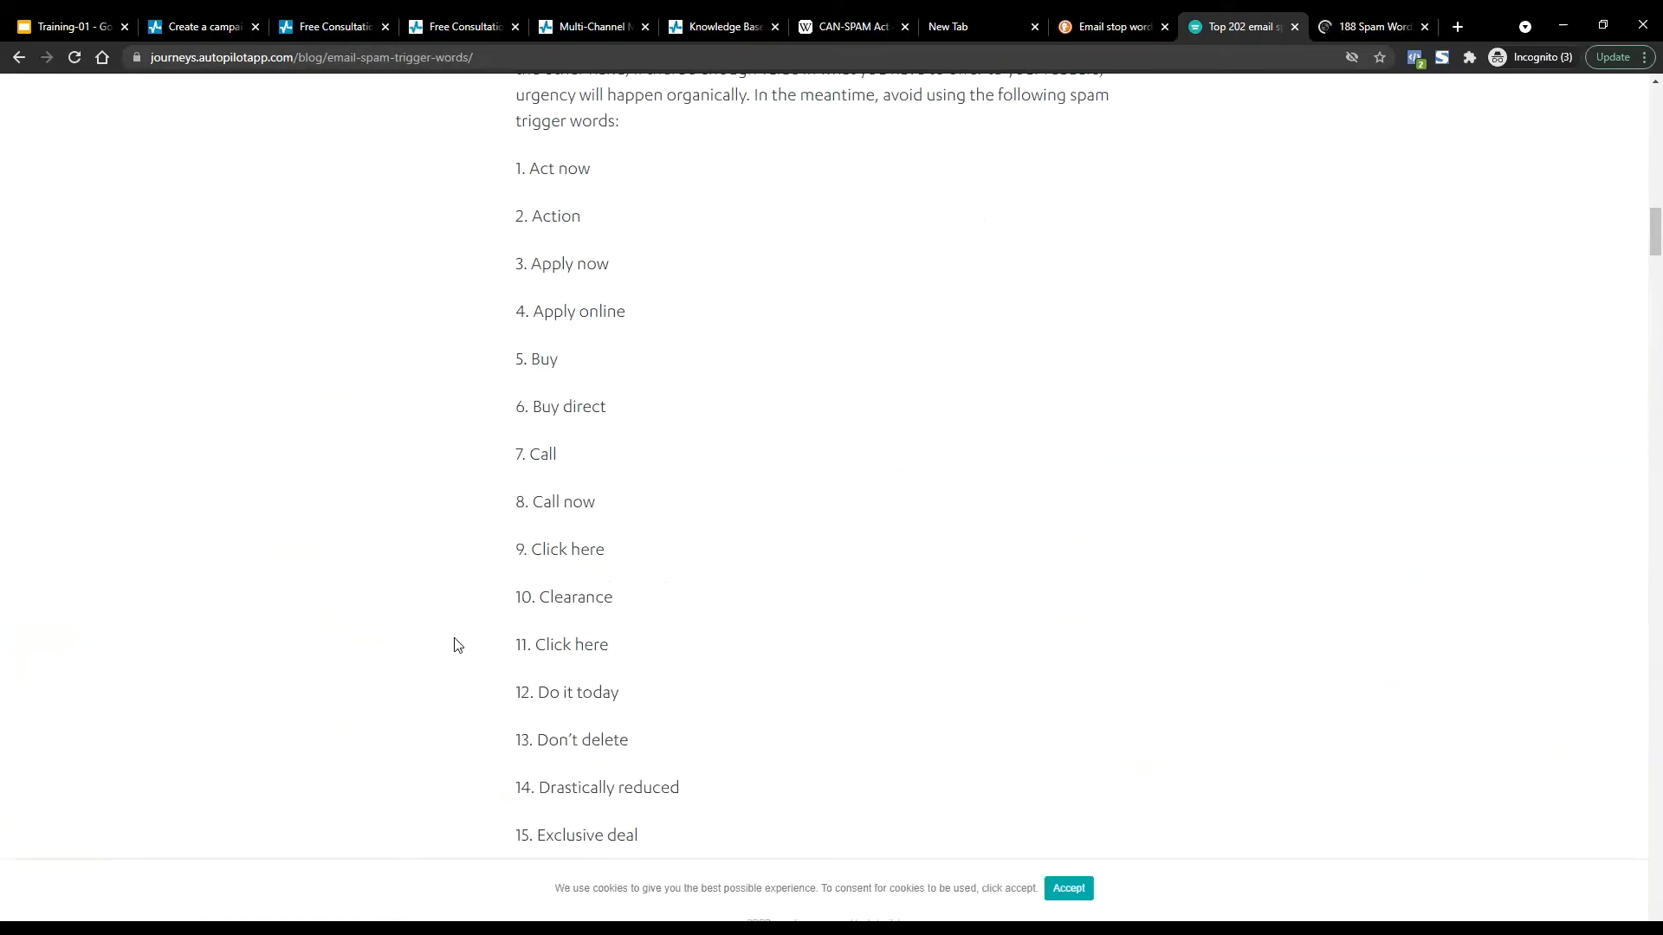
{"action": "scroll", "coordinate": [757, 624], "scroll_direction": "down", "scroll_amount": 3}
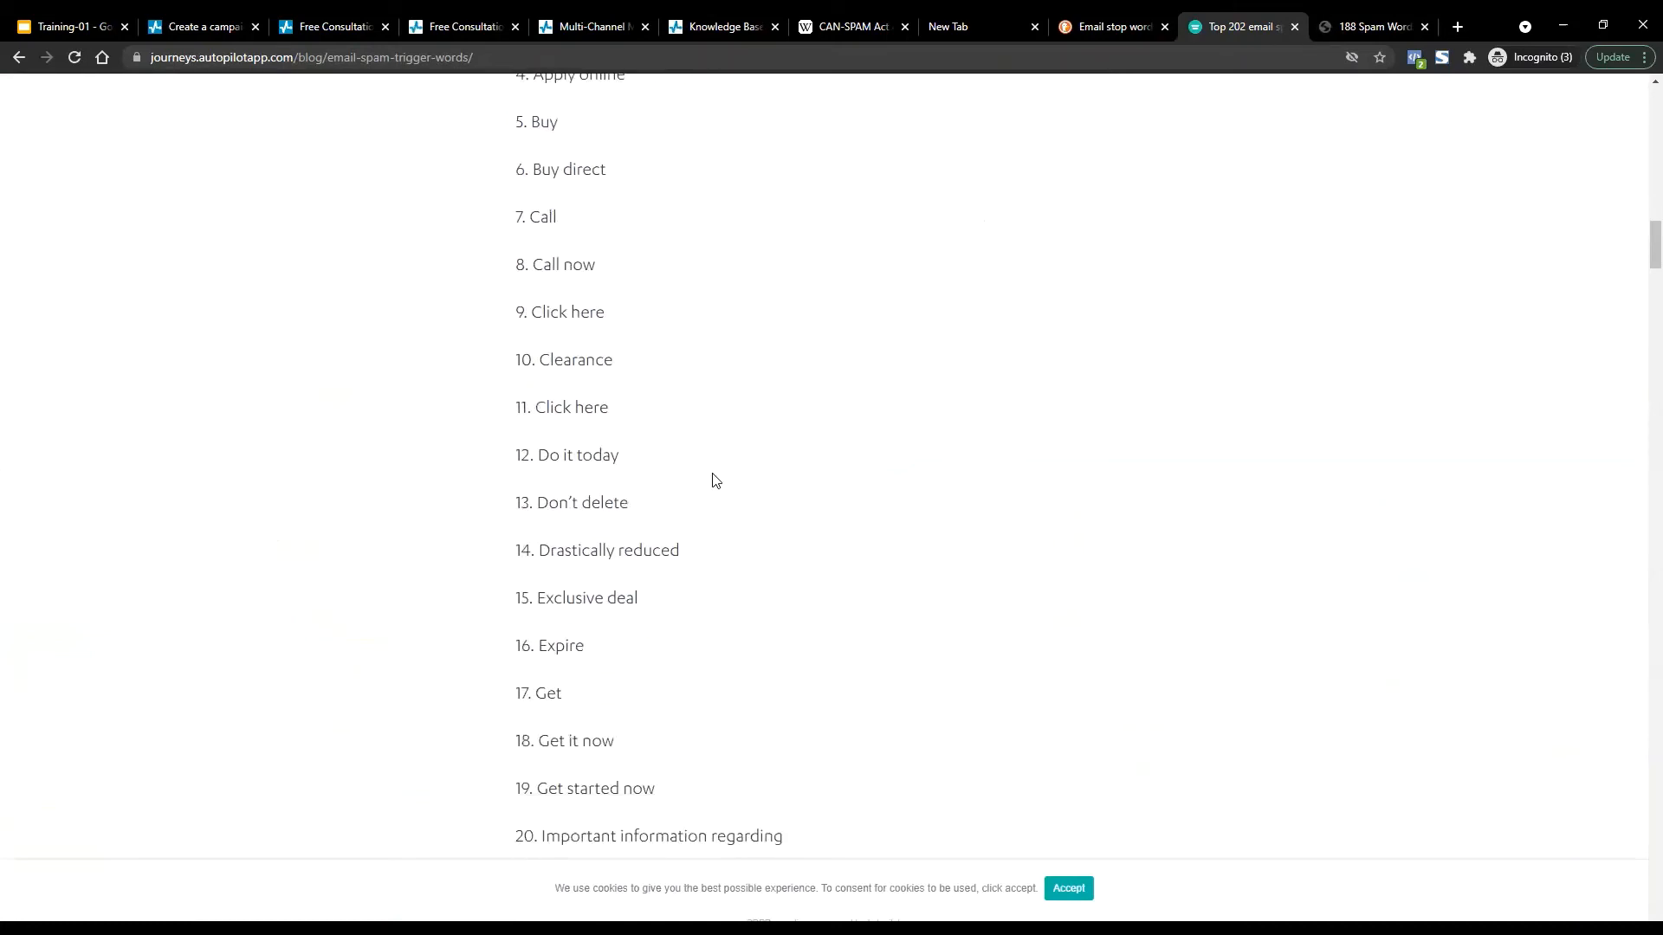
{"action": "left_click_drag", "start_coordinate": [609, 407], "coordinate": [535, 407]}
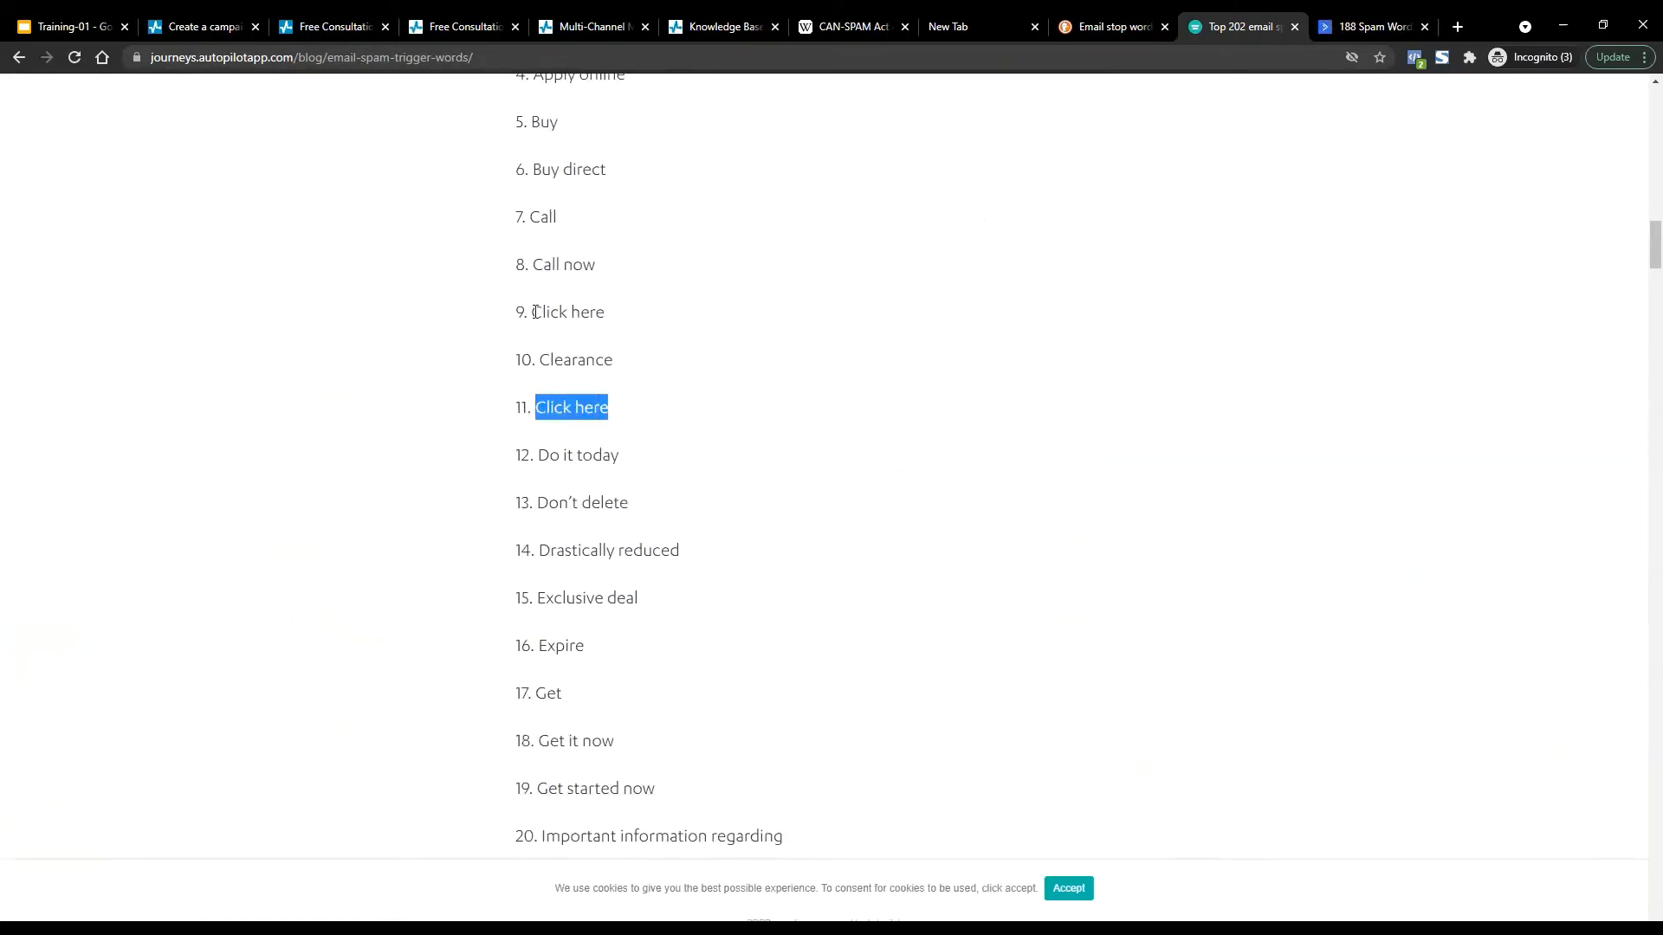
{"action": "left_click_drag", "start_coordinate": [534, 312], "coordinate": [605, 312]}
{"action": "left_click", "coordinate": [689, 417]}
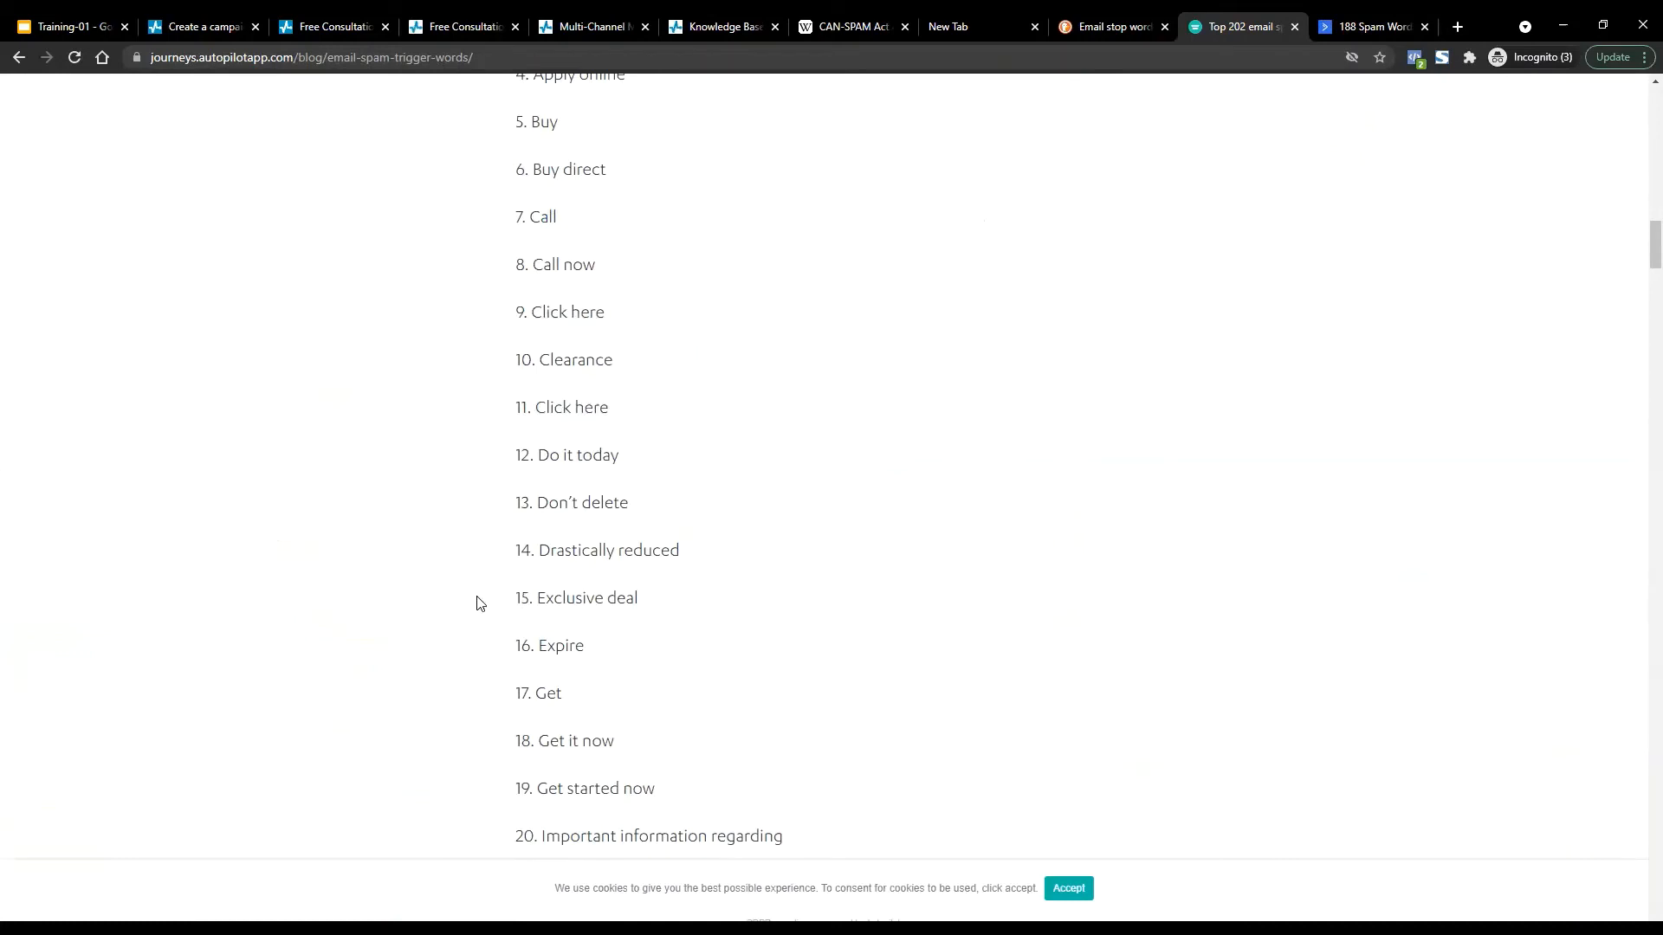
Continue past the Needy words section, then move to the 188 Spam Words article.
{"action": "scroll", "coordinate": [758, 698], "scroll_direction": "down", "scroll_amount": 1}
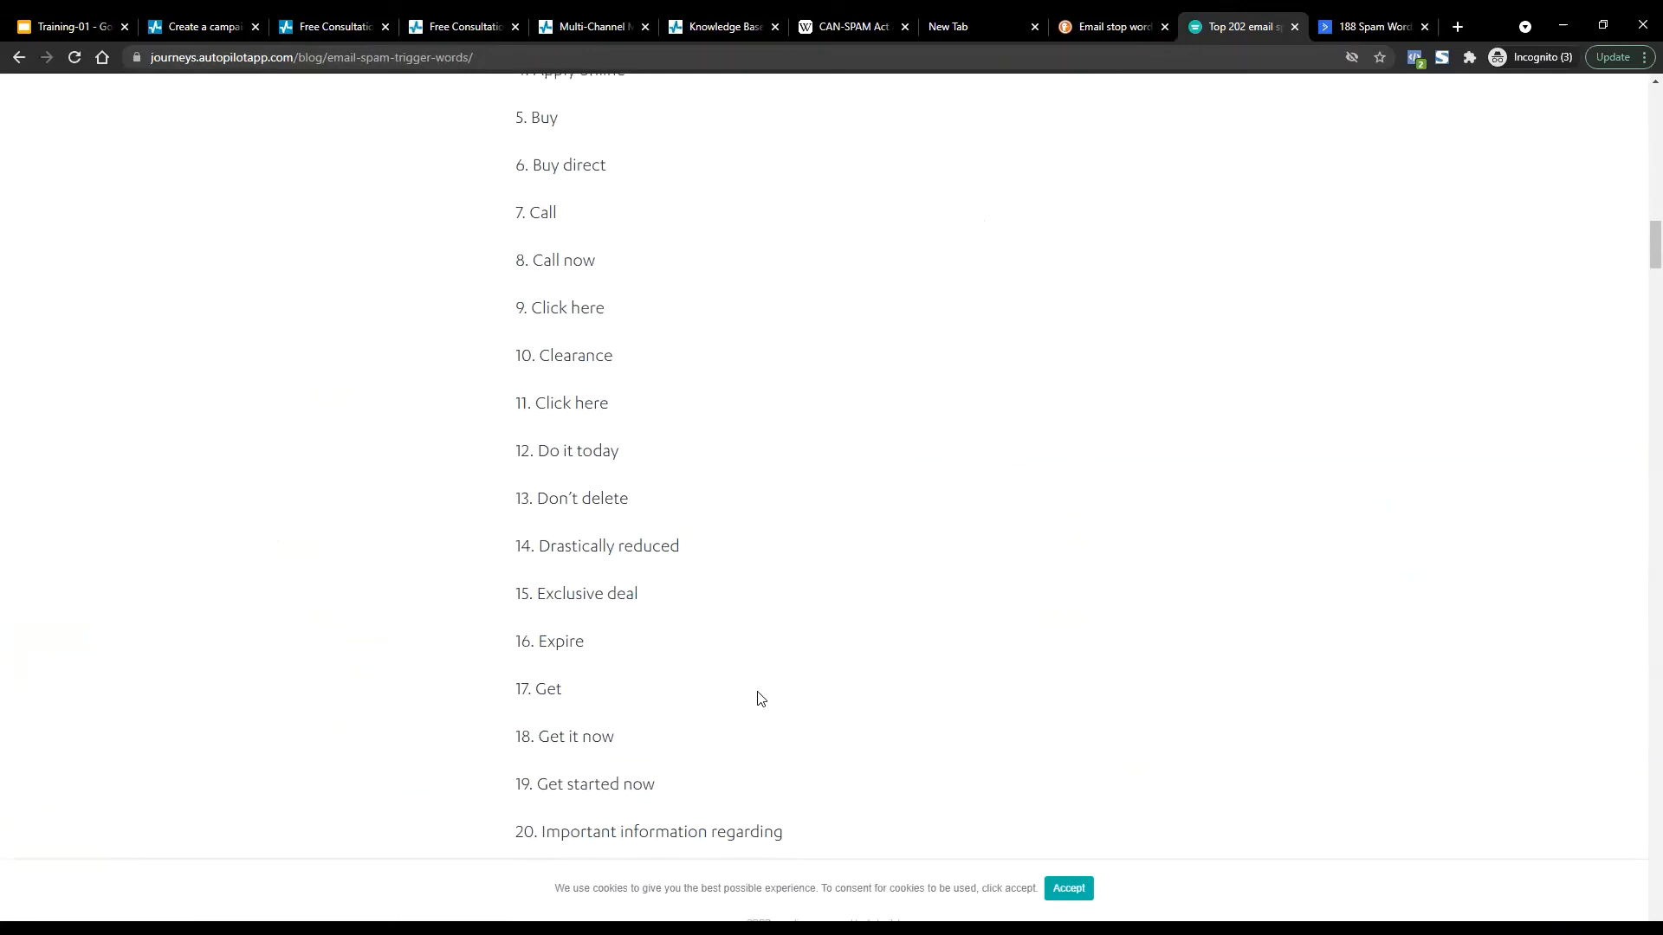
{"action": "scroll", "coordinate": [759, 698], "scroll_direction": "down", "scroll_amount": 3}
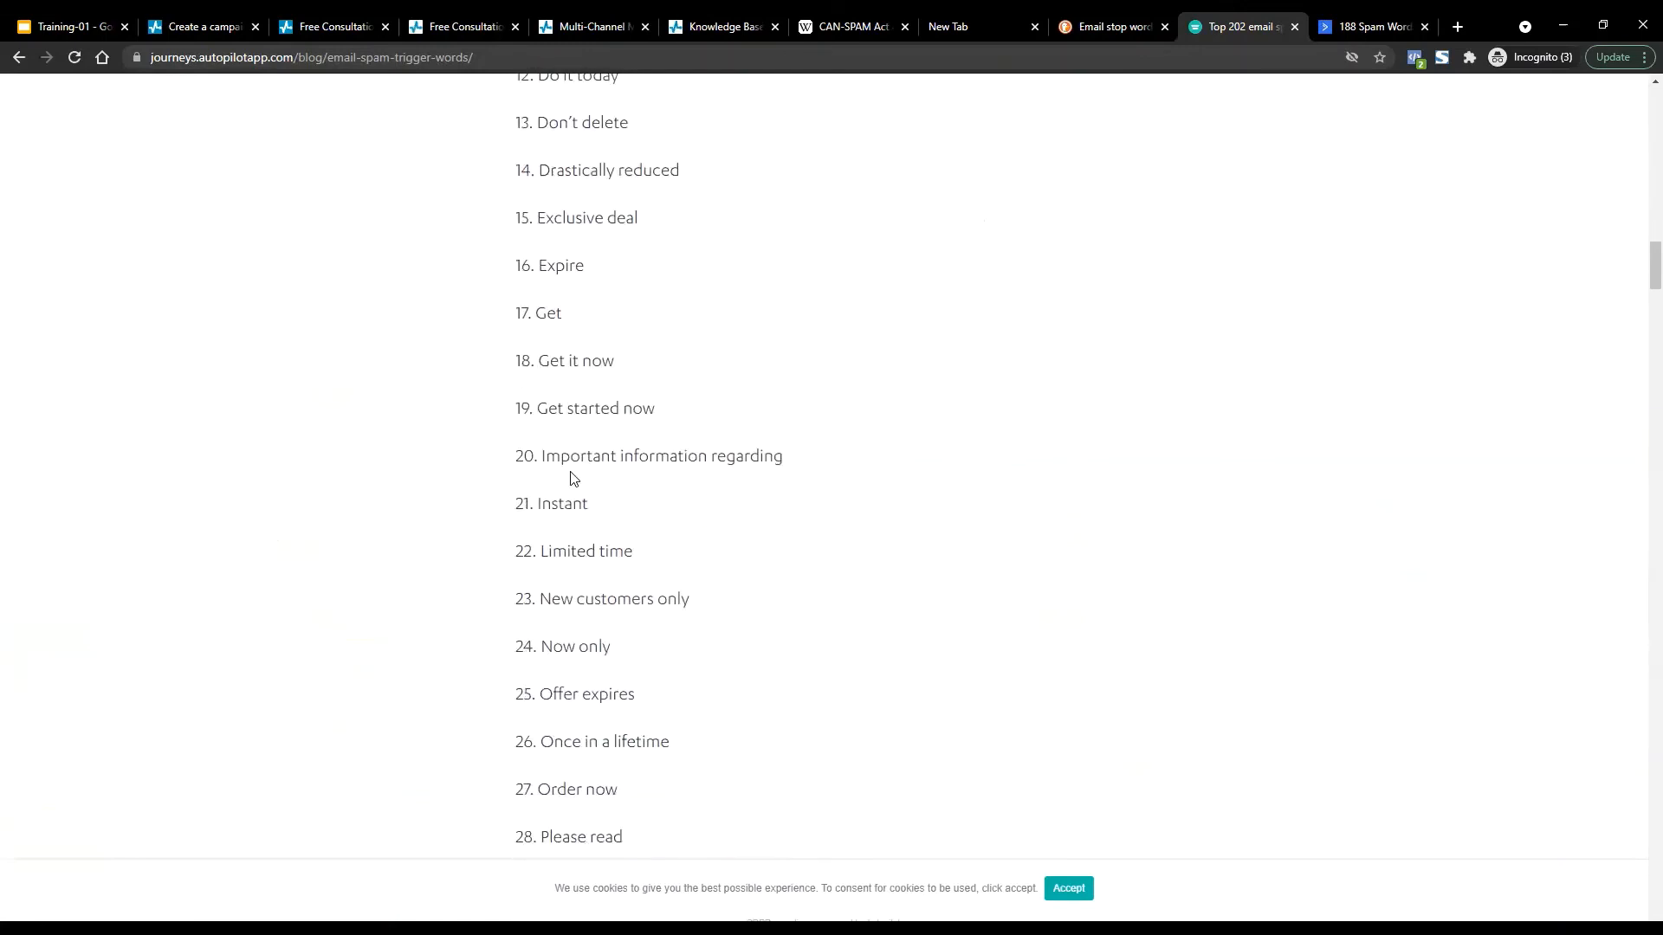
{"action": "scroll", "coordinate": [692, 459], "scroll_direction": "down", "scroll_amount": 2}
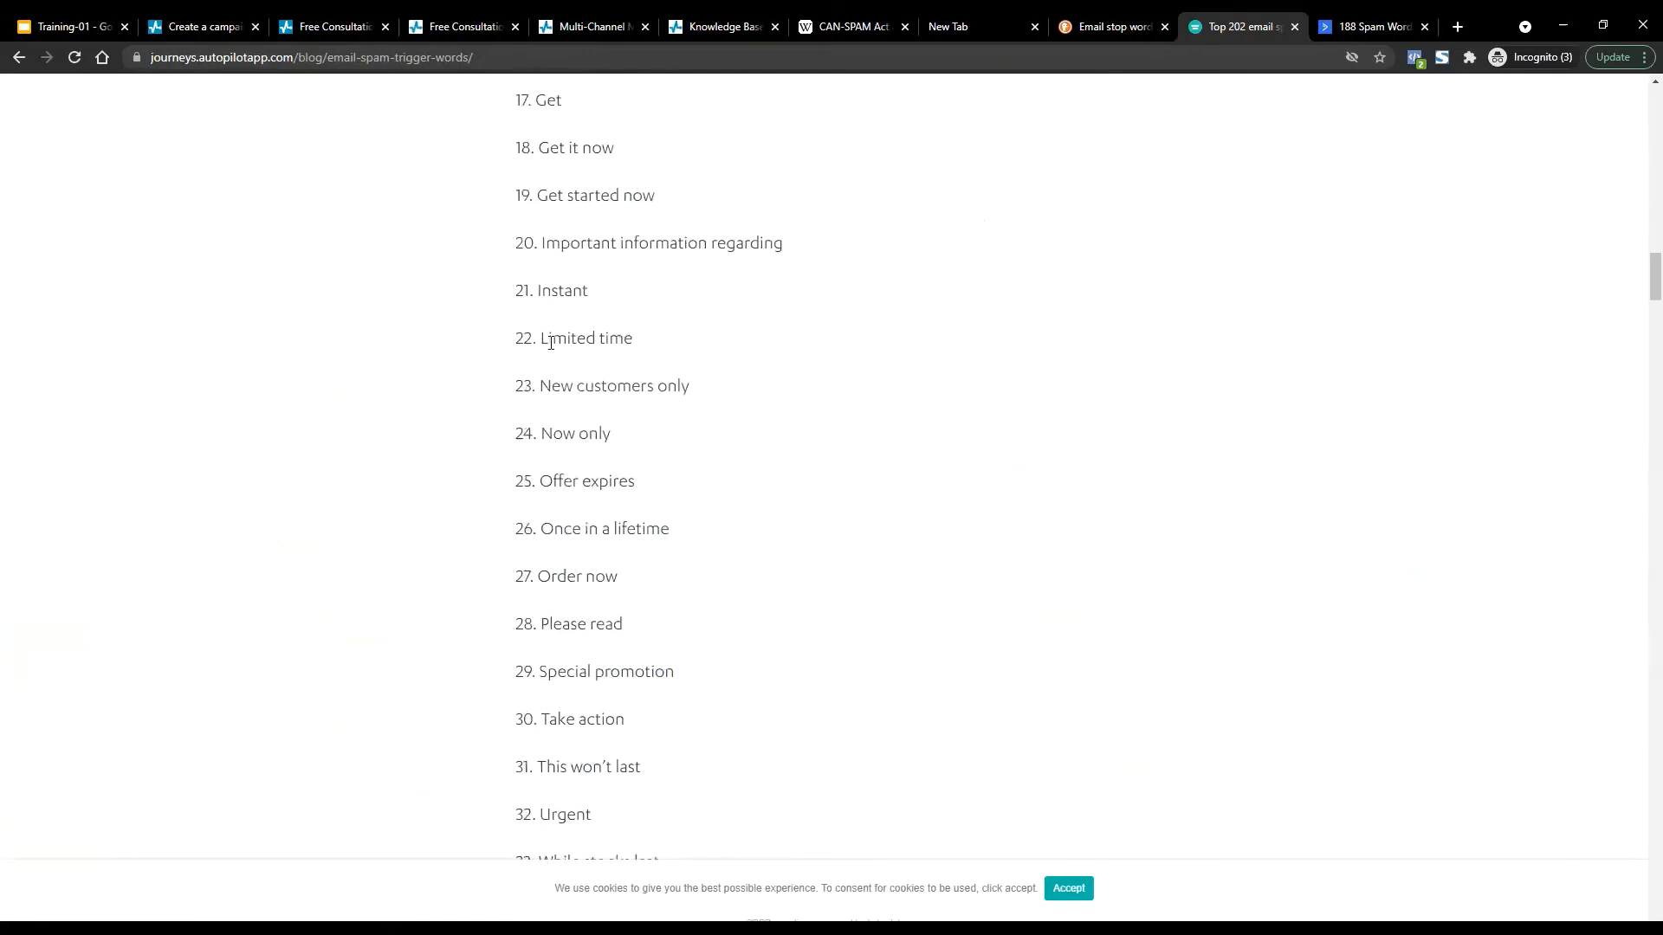
{"action": "scroll", "coordinate": [822, 286], "scroll_direction": "down", "scroll_amount": 4}
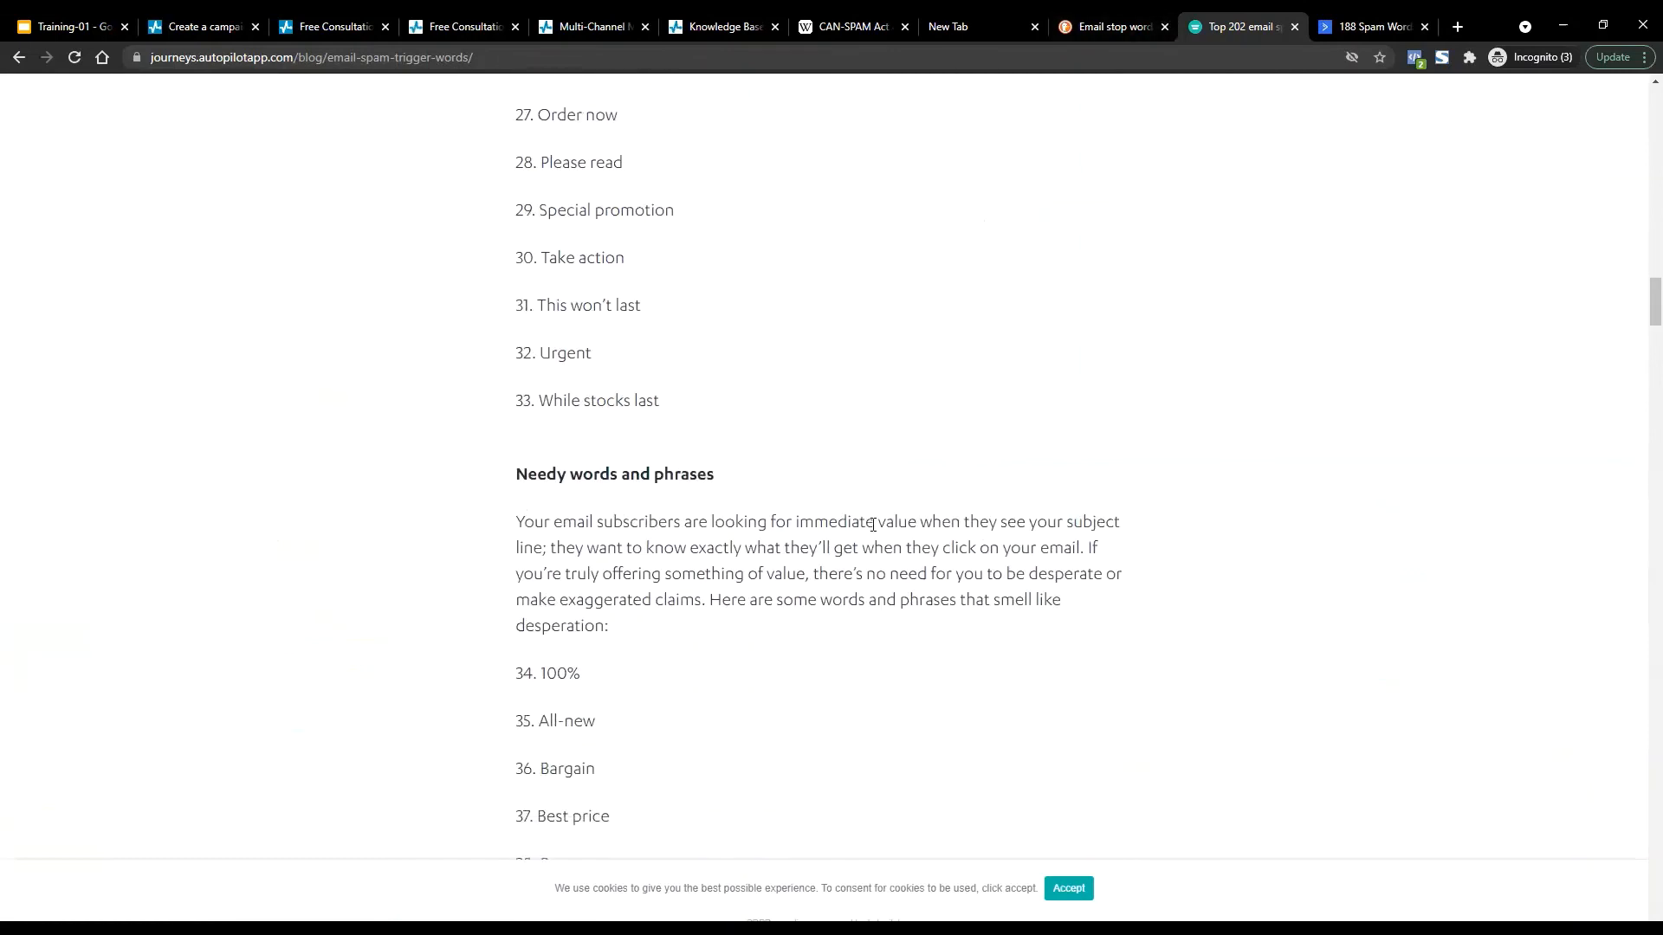
{"action": "scroll", "coordinate": [612, 234], "scroll_direction": "down", "scroll_amount": 3}
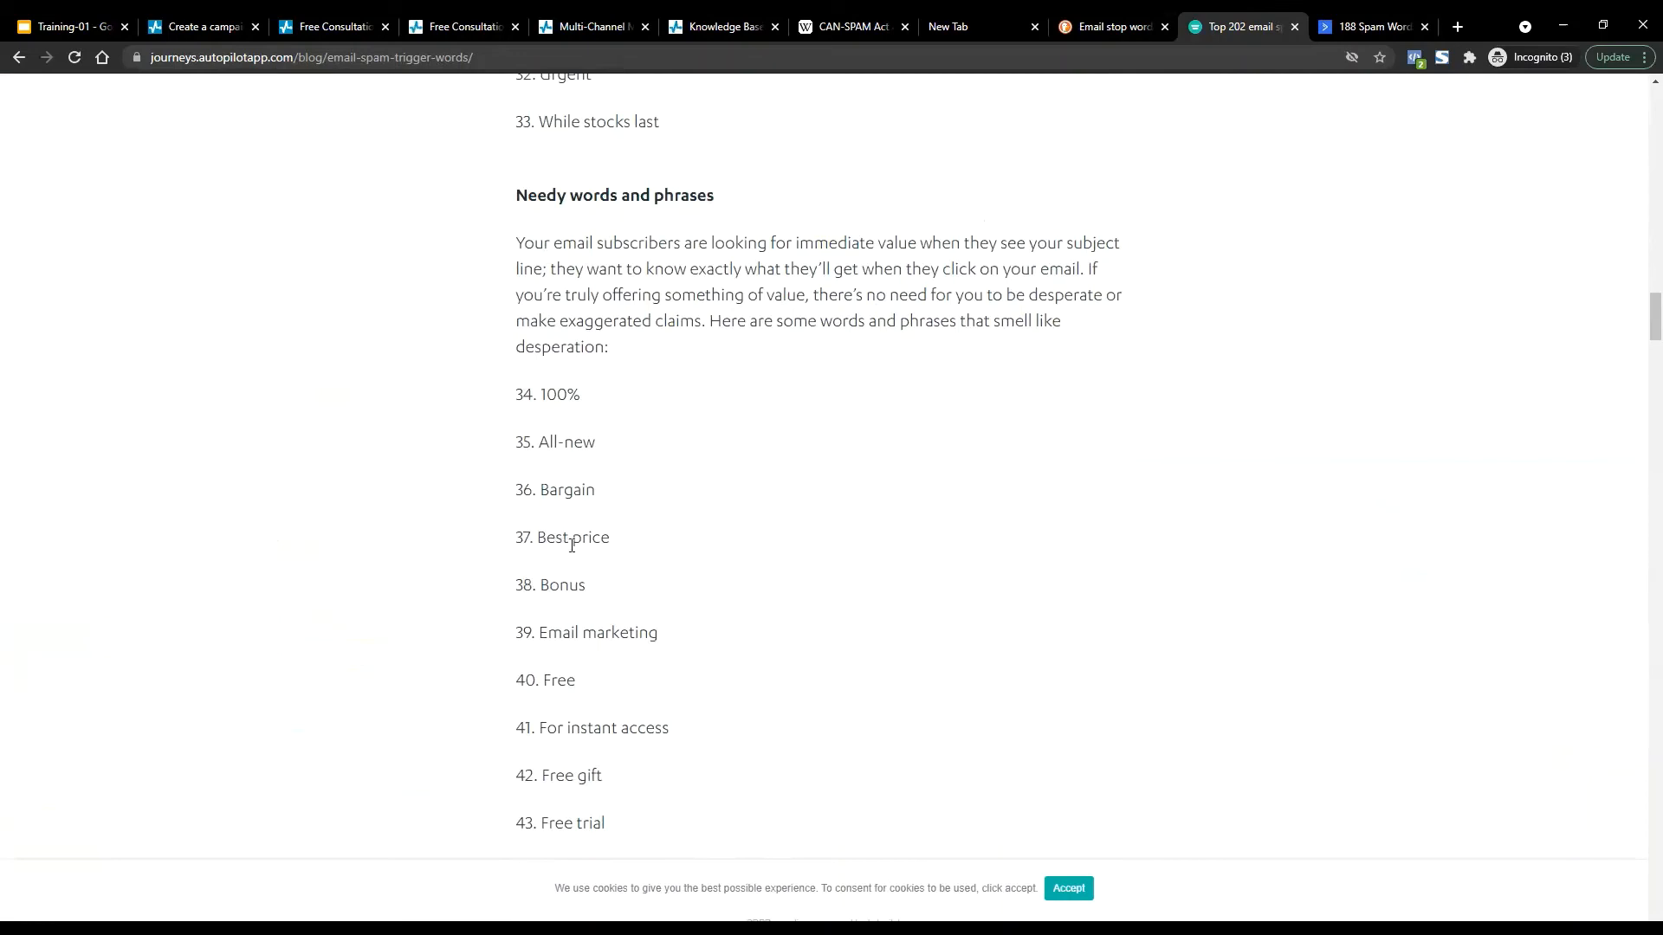
{"action": "left_click_drag", "start_coordinate": [568, 170], "coordinate": [794, 244]}
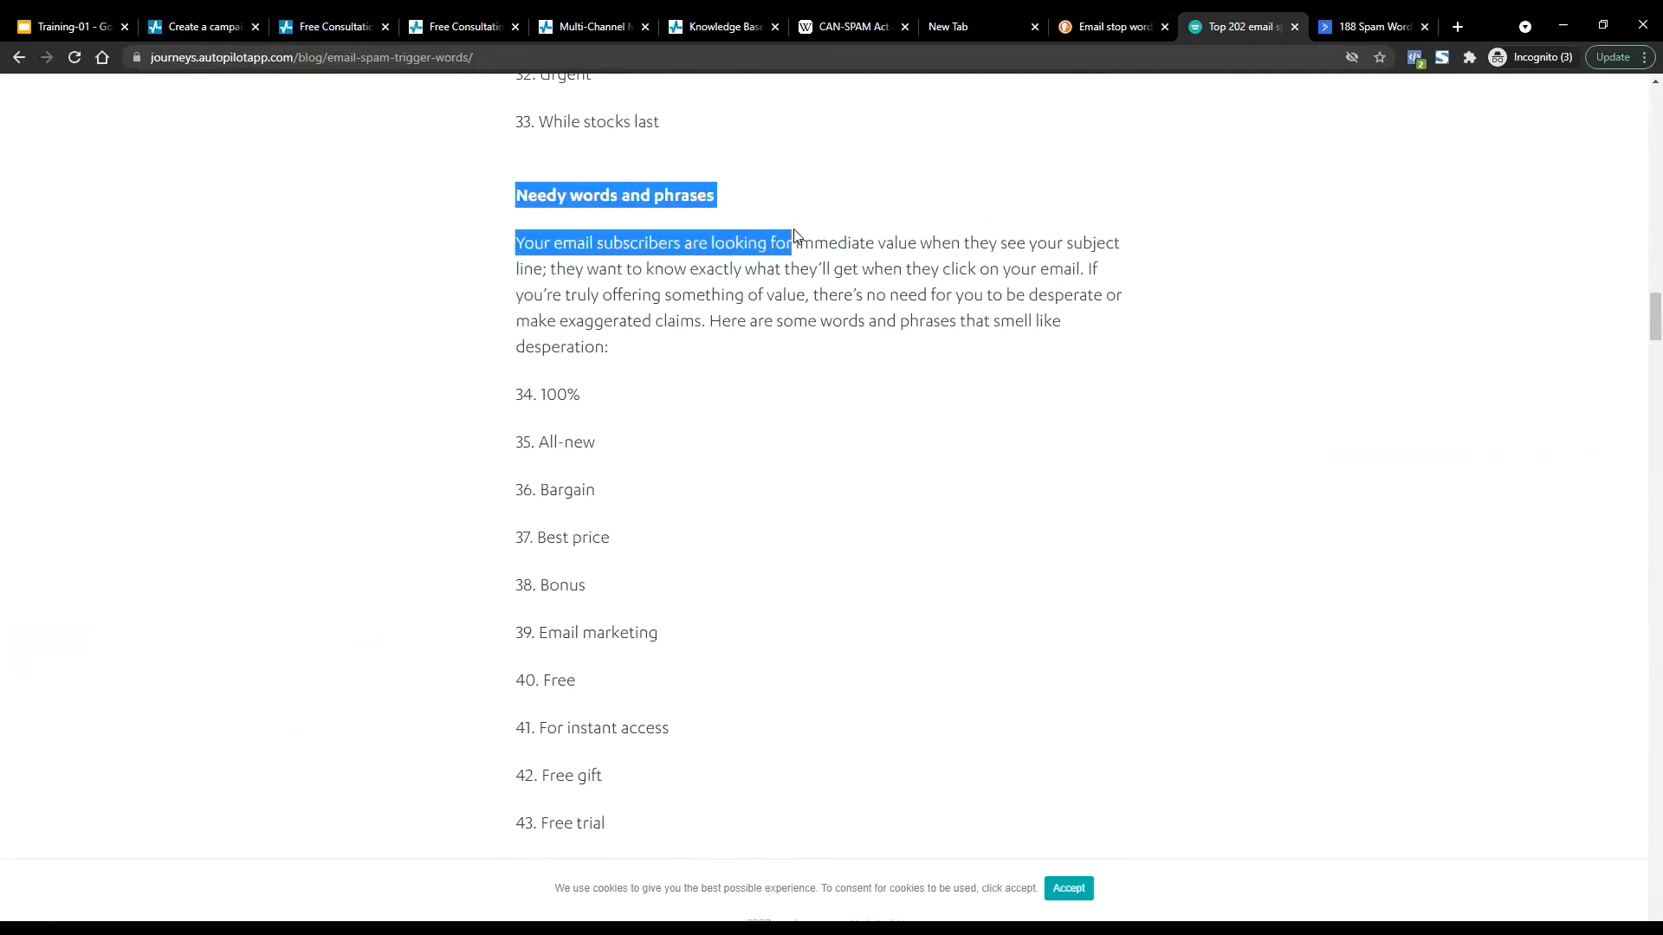
{"action": "left_click", "coordinate": [537, 383]}
{"action": "scroll", "coordinate": [606, 623], "scroll_direction": "down", "scroll_amount": 3}
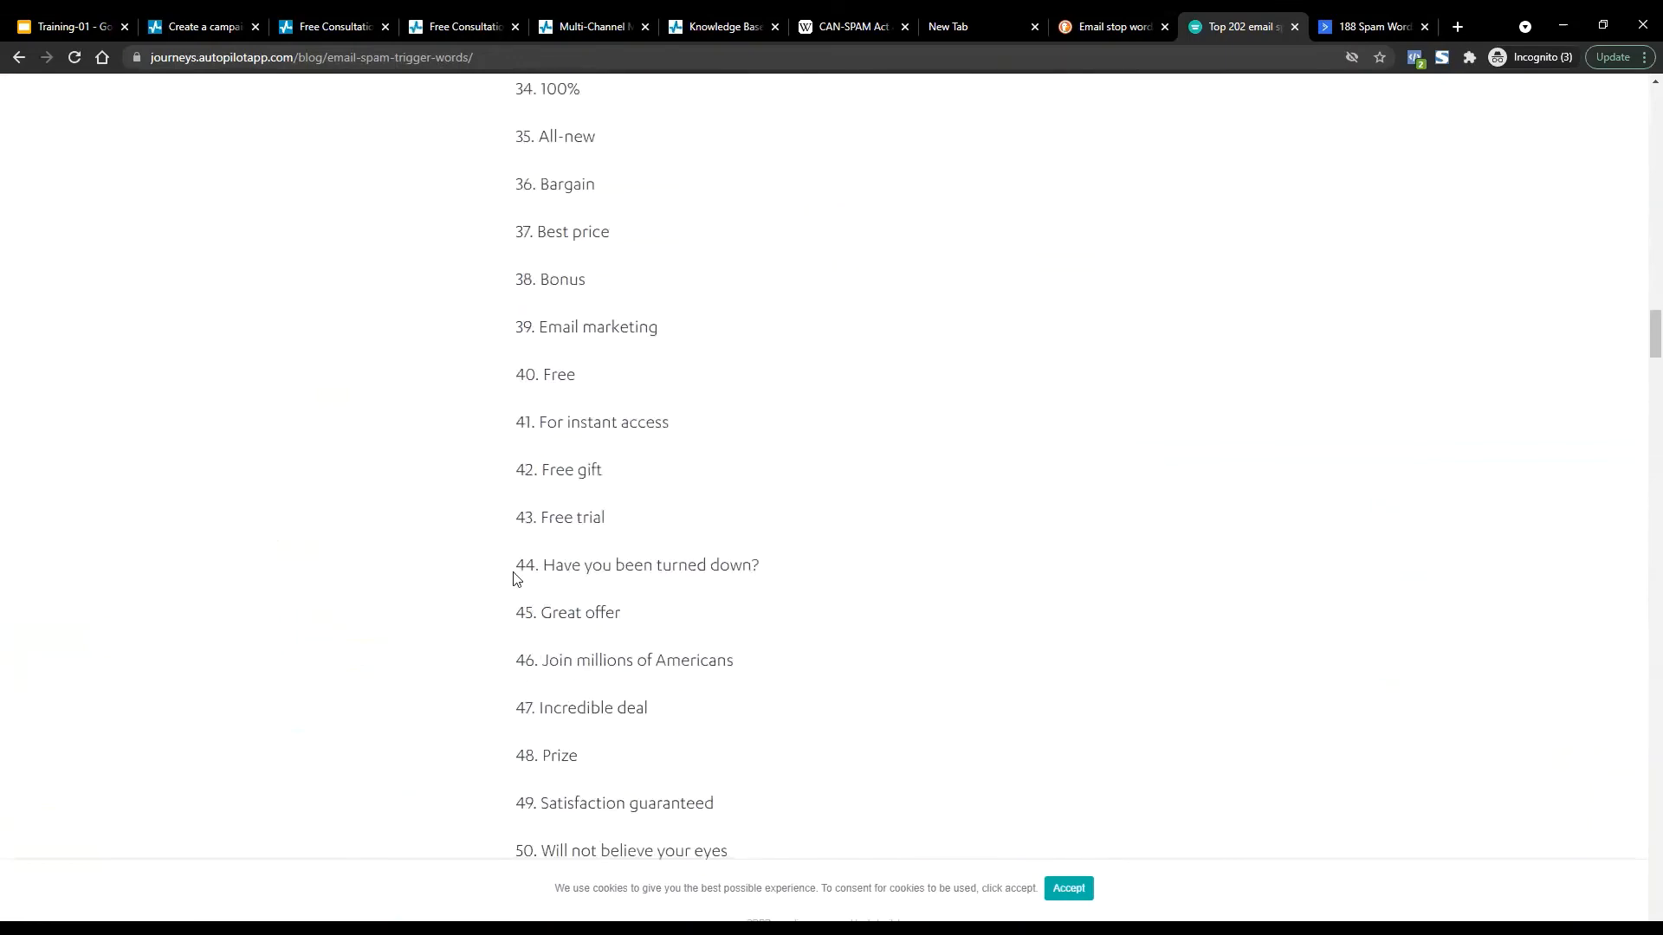
{"action": "scroll", "coordinate": [632, 698], "scroll_direction": "down", "scroll_amount": 3}
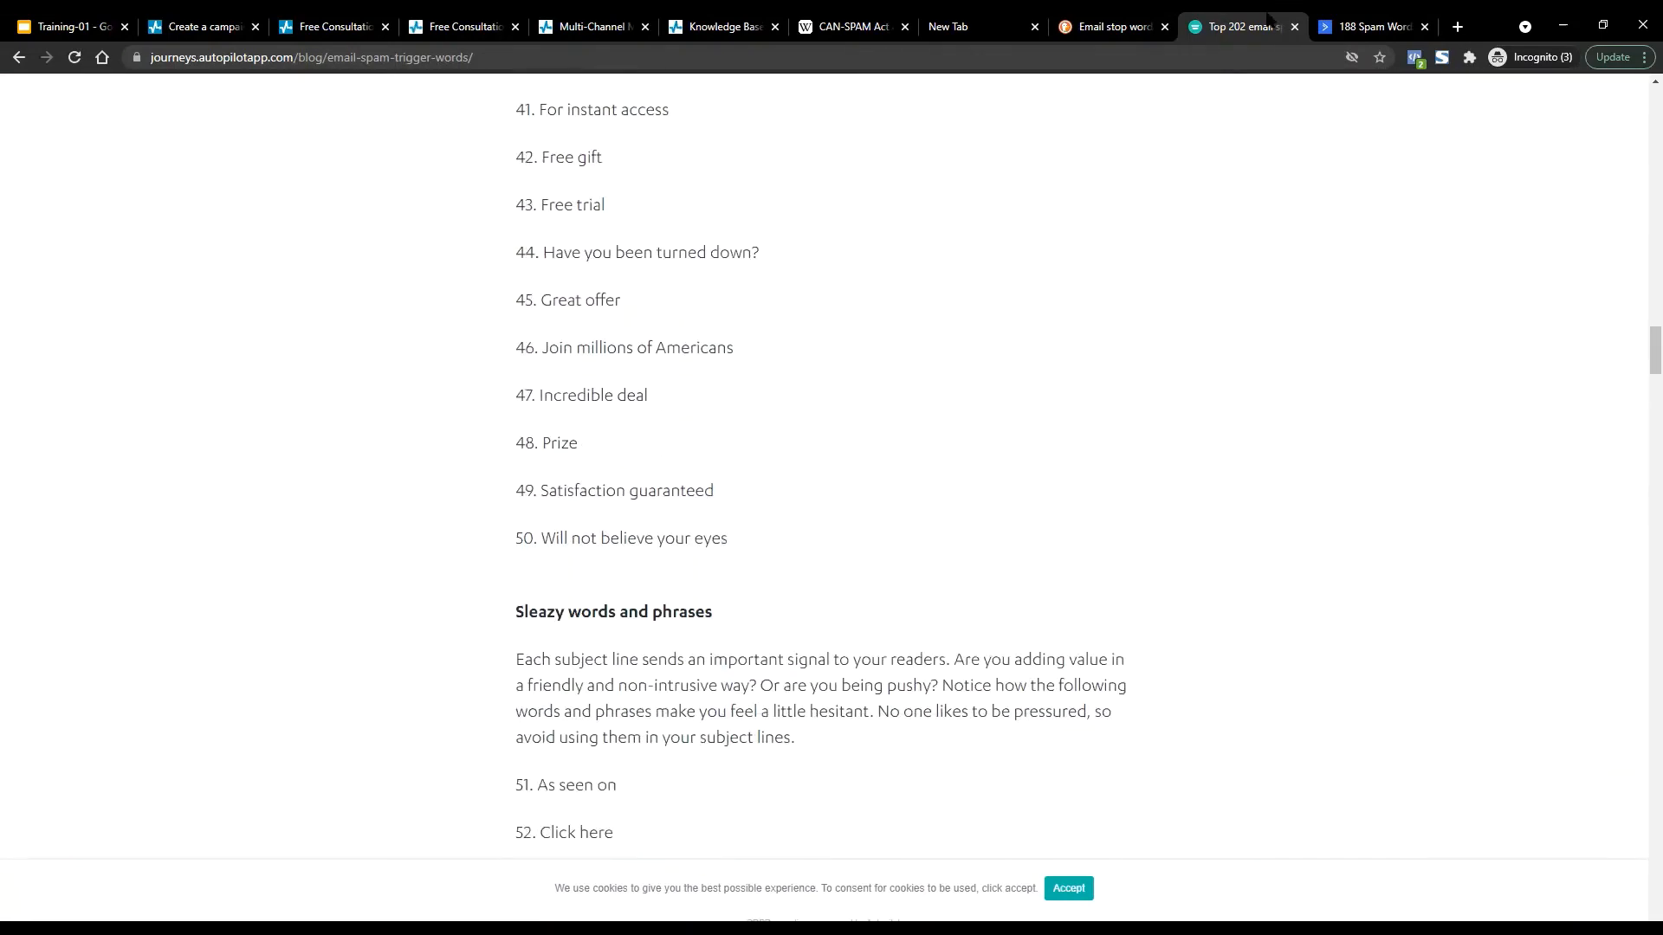
{"action": "left_click", "coordinate": [1419, 26]}
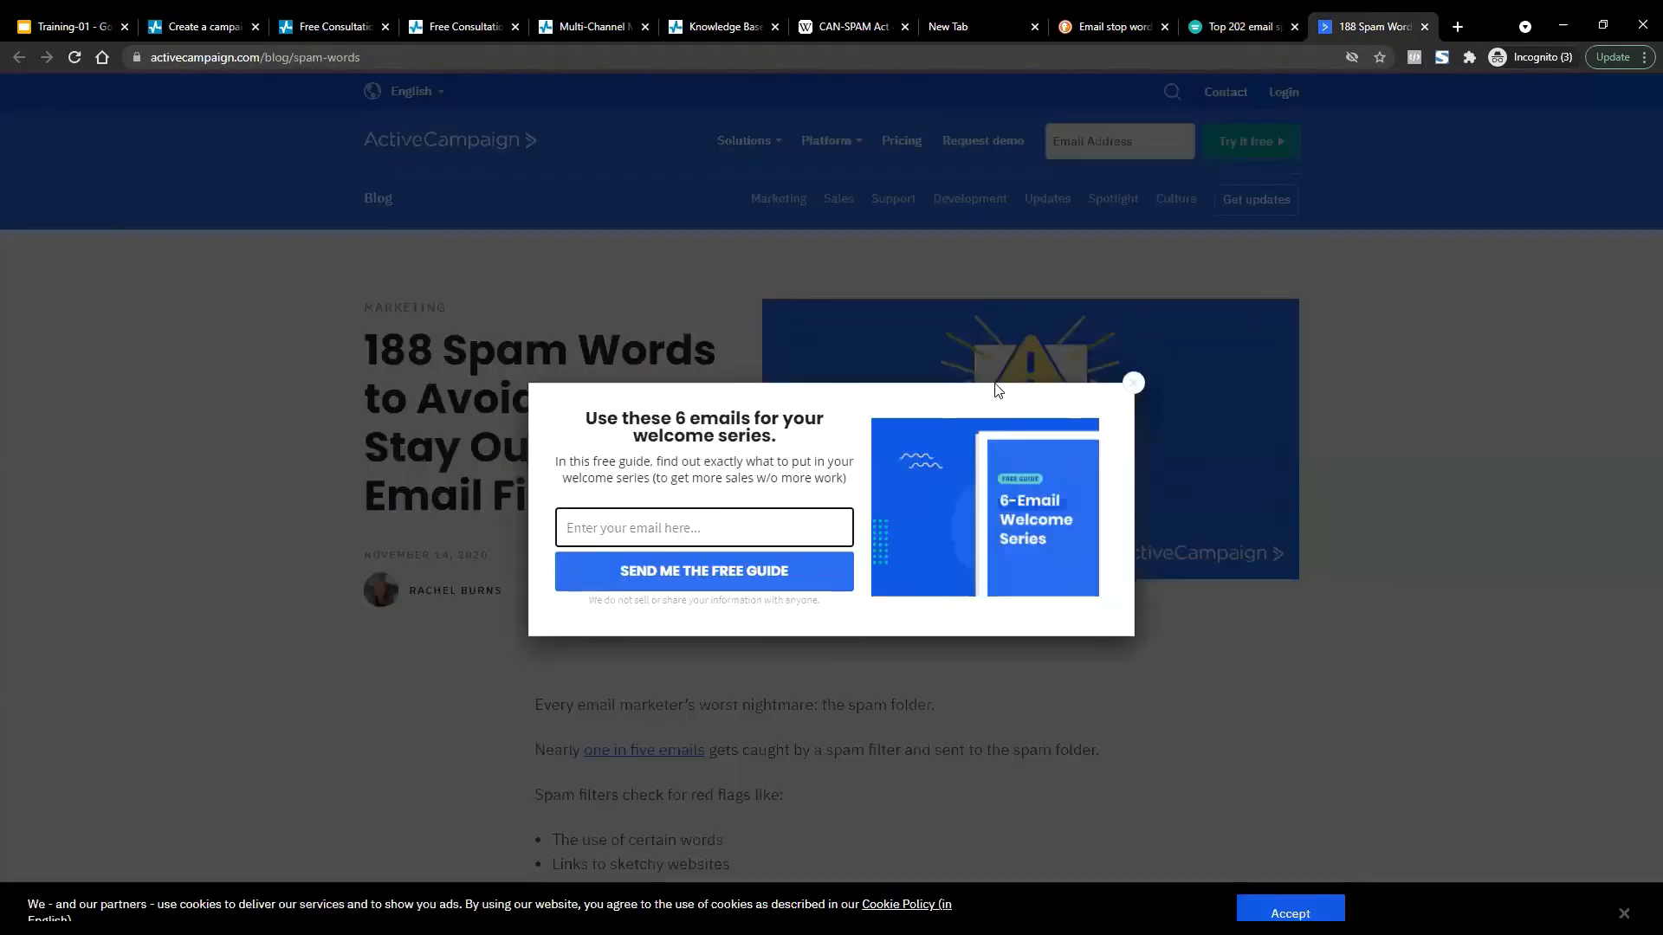
Dismiss the newsletter popup and scroll to the numbered spam-word list, items 12–39.
{"action": "left_click", "coordinate": [1132, 382]}
{"action": "scroll", "coordinate": [543, 632], "scroll_direction": "down", "scroll_amount": 9}
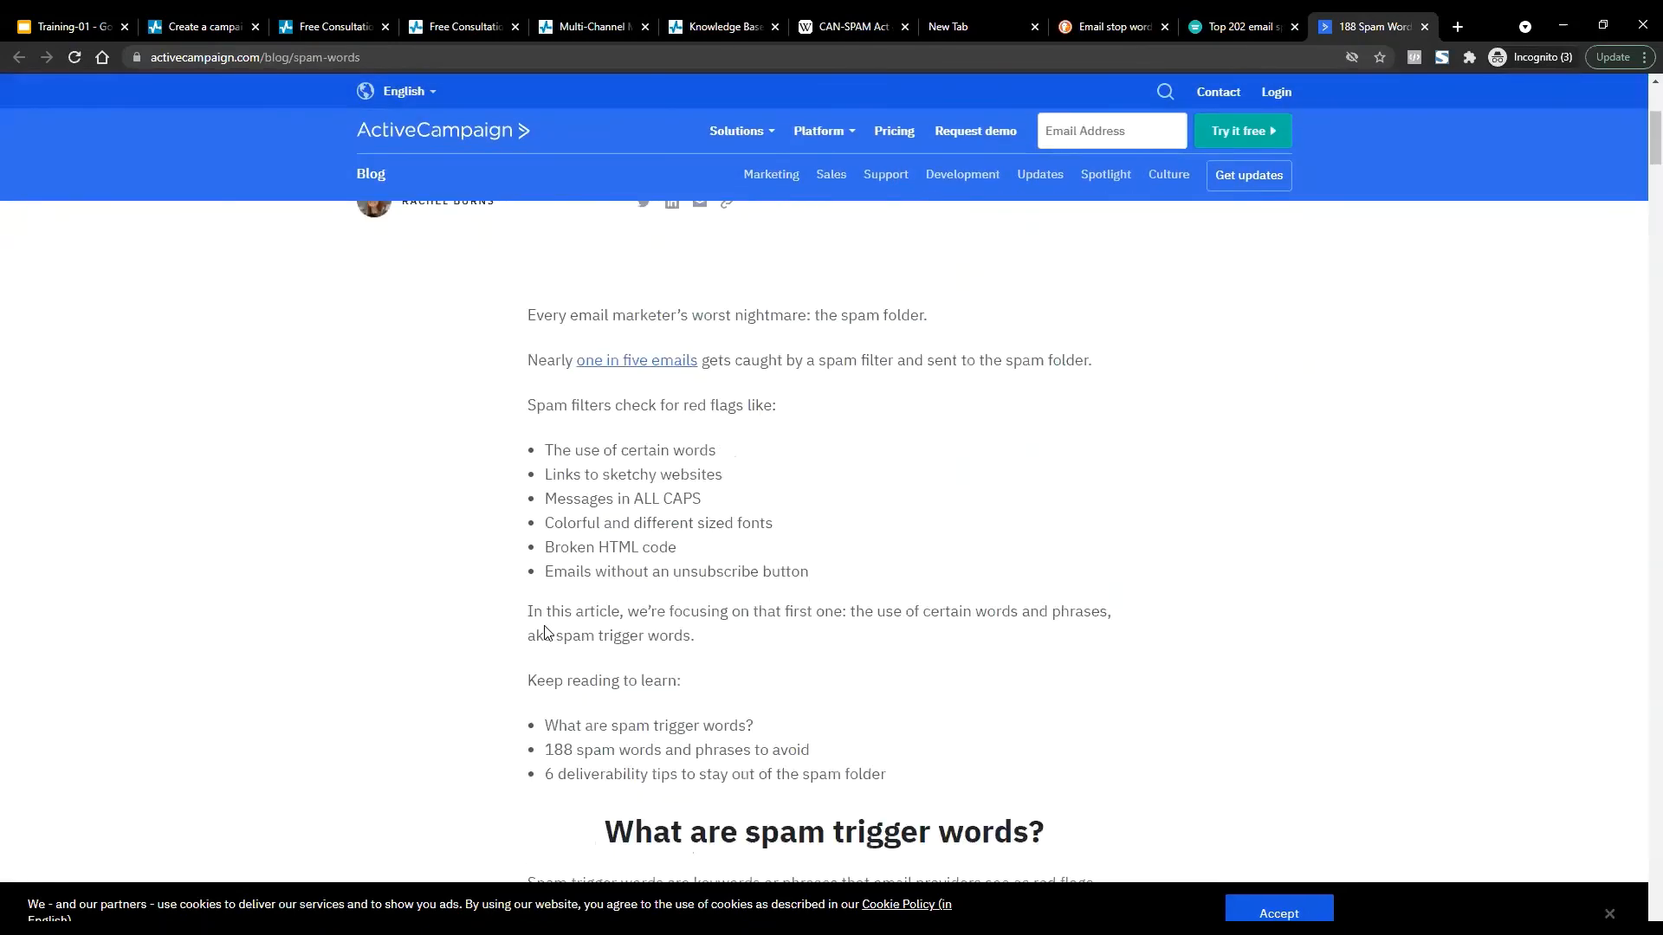
{"action": "scroll", "coordinate": [545, 632], "scroll_direction": "down", "scroll_amount": 4}
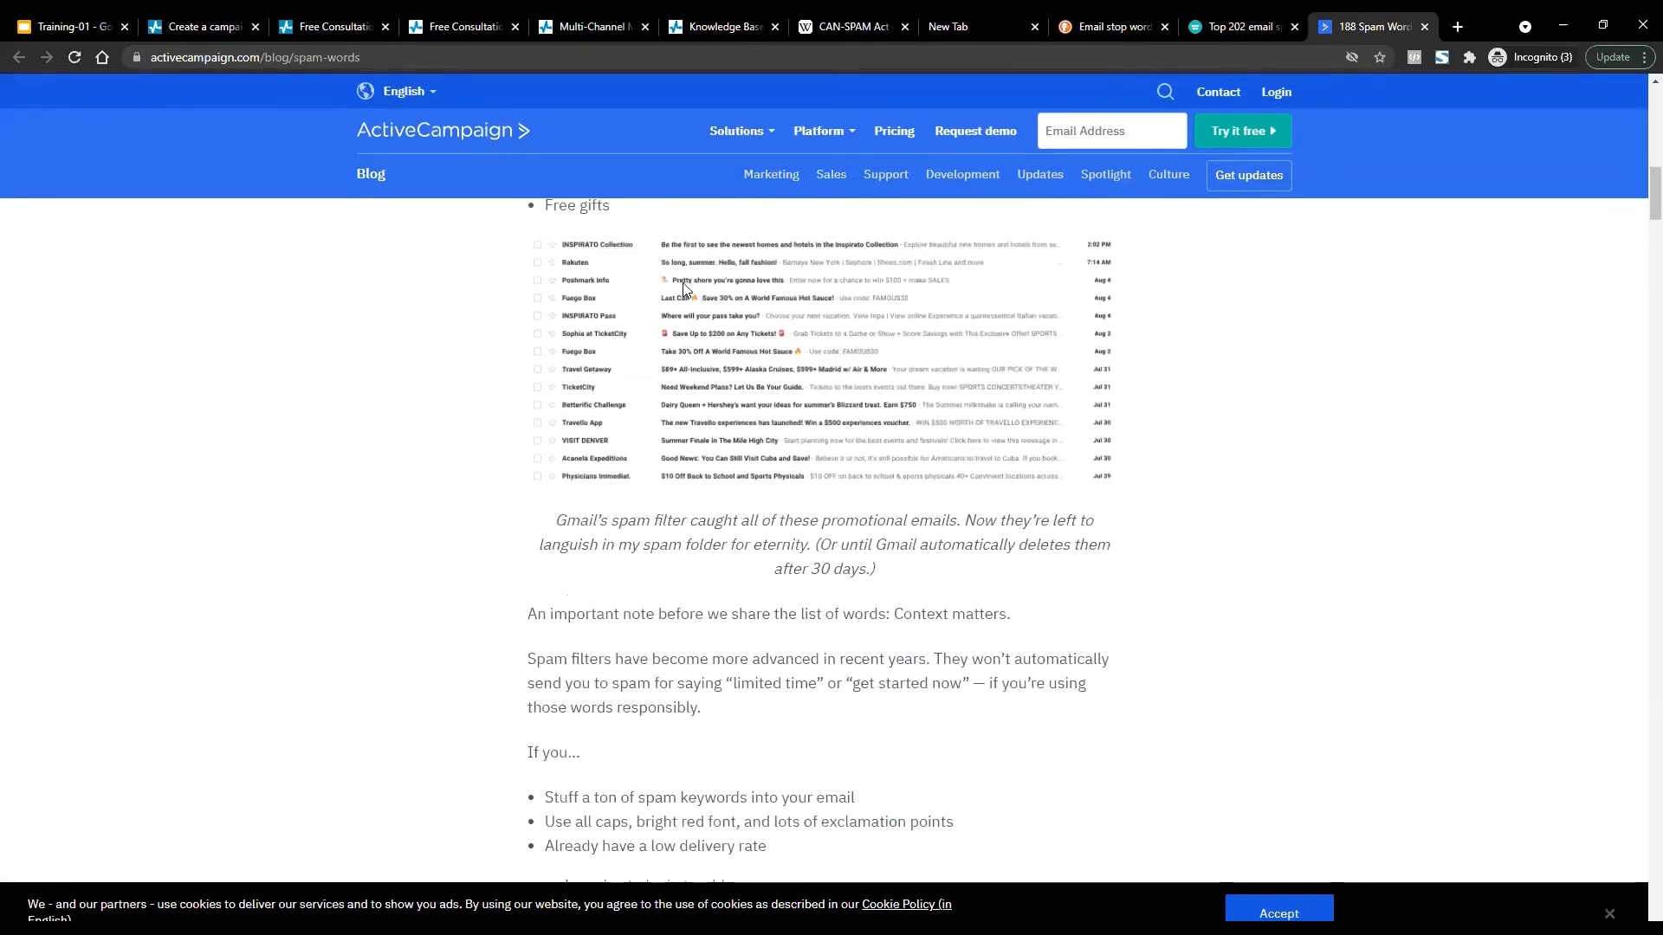
{"action": "scroll", "coordinate": [414, 572], "scroll_direction": "down", "scroll_amount": 13}
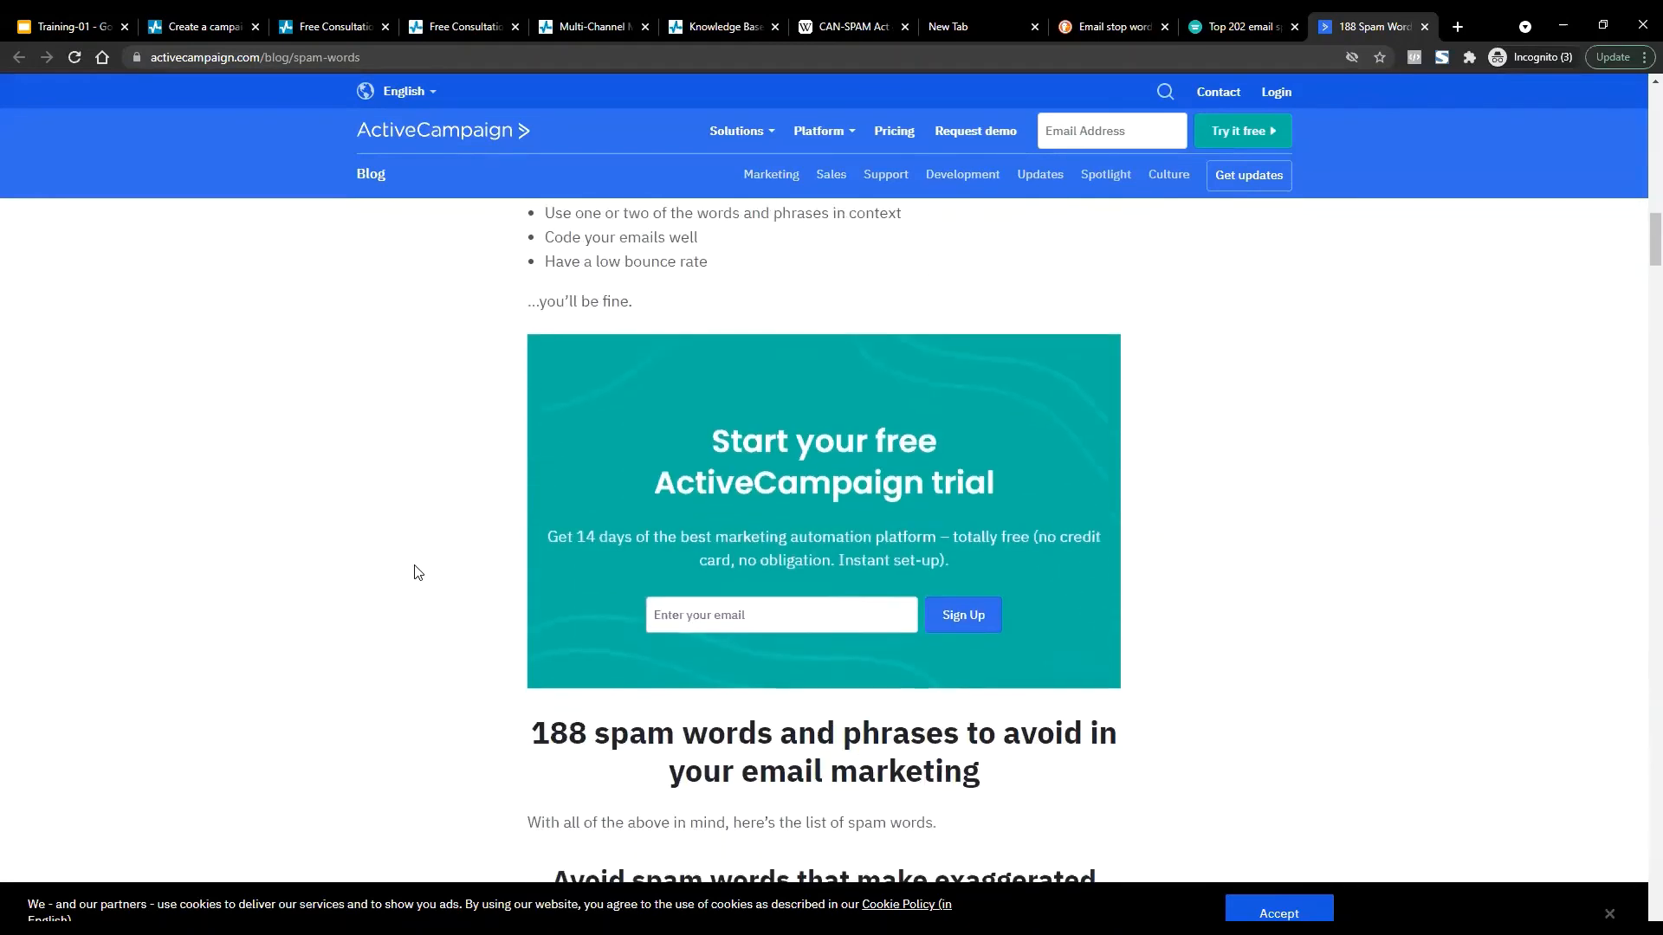
{"action": "scroll", "coordinate": [415, 572], "scroll_direction": "down", "scroll_amount": 2}
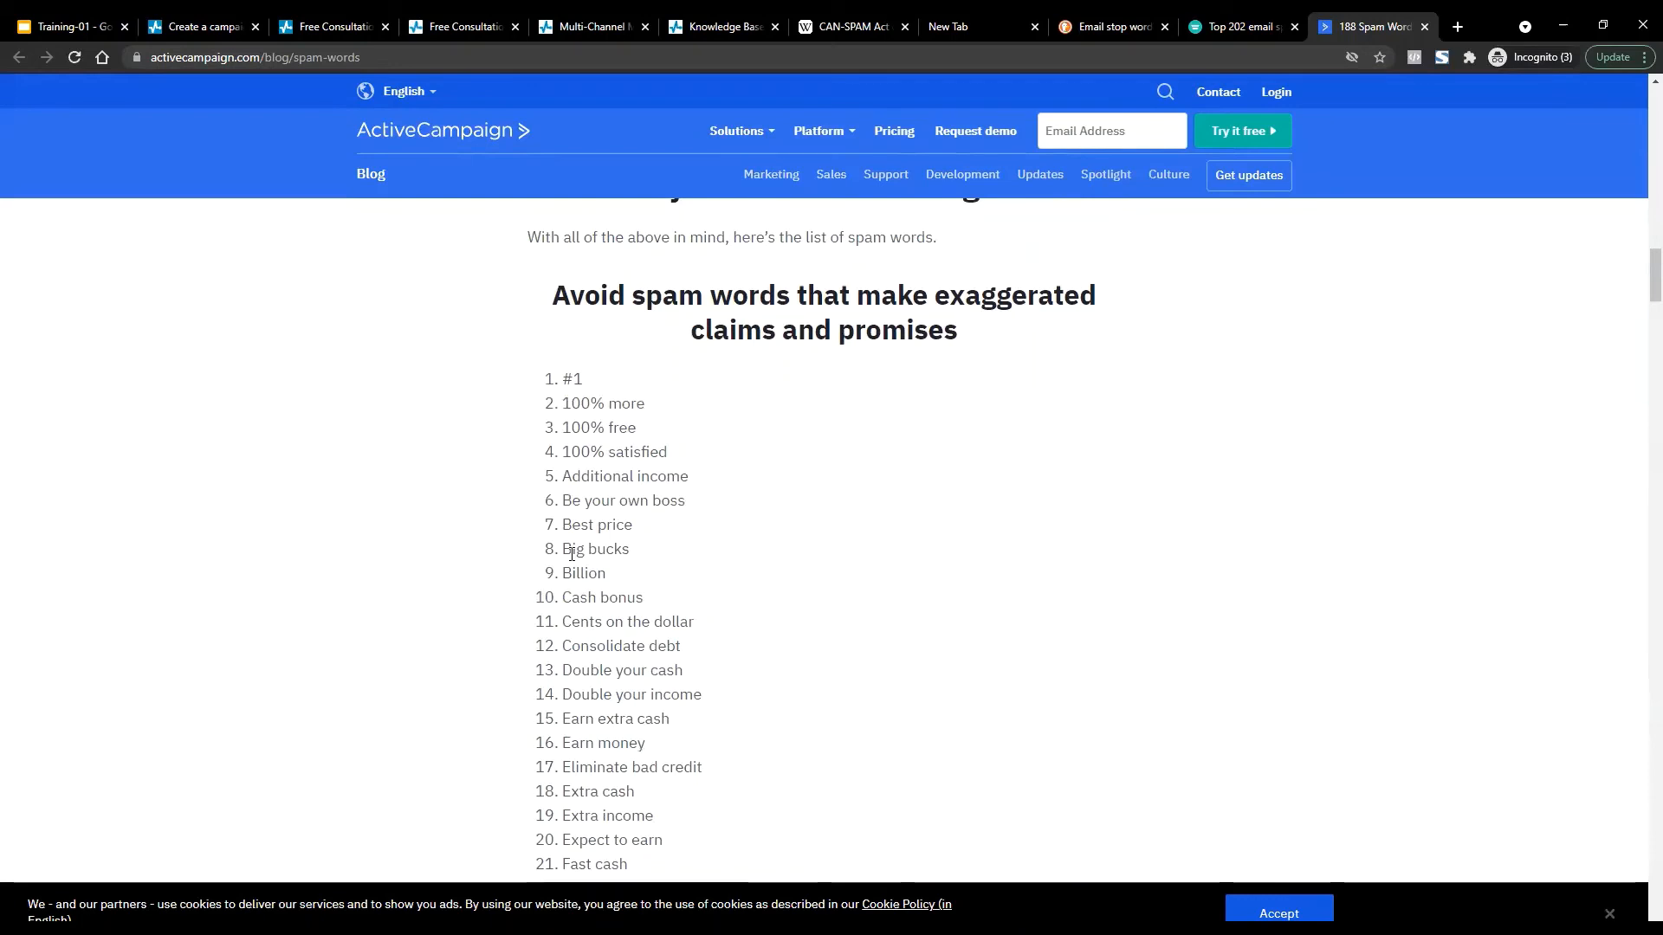
{"action": "scroll", "coordinate": [572, 554], "scroll_direction": "down", "scroll_amount": 5}
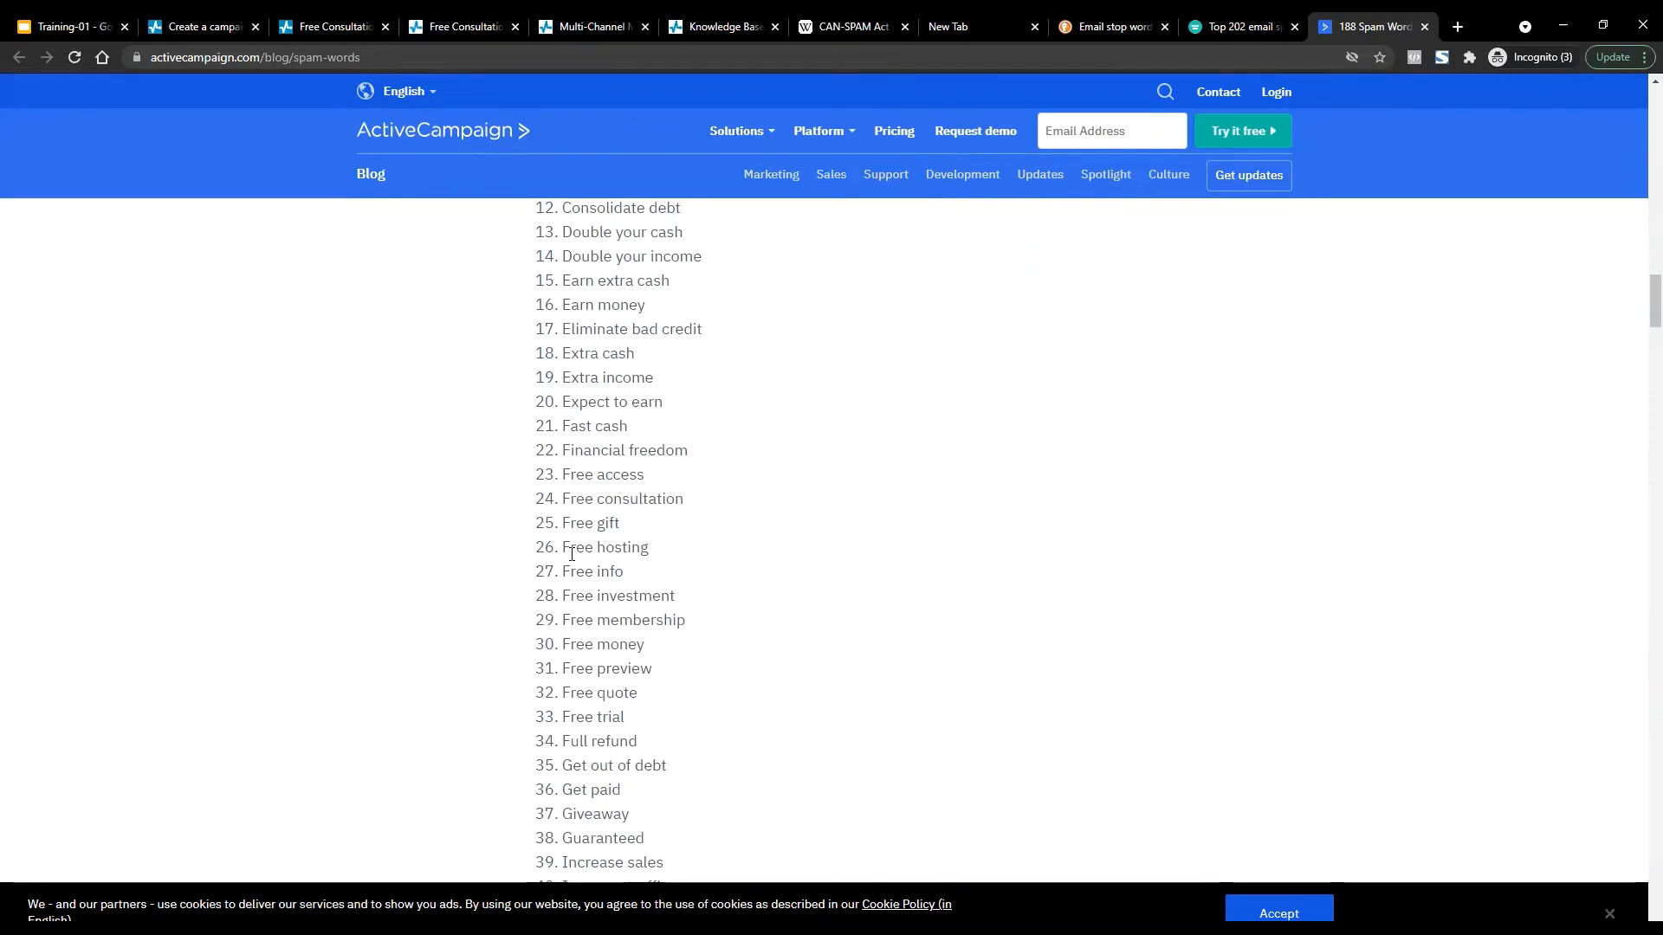
Open Gmail in a new tab, browse the Promotions emails, then close that tab.
{"action": "key", "text": "ctrl+t"}
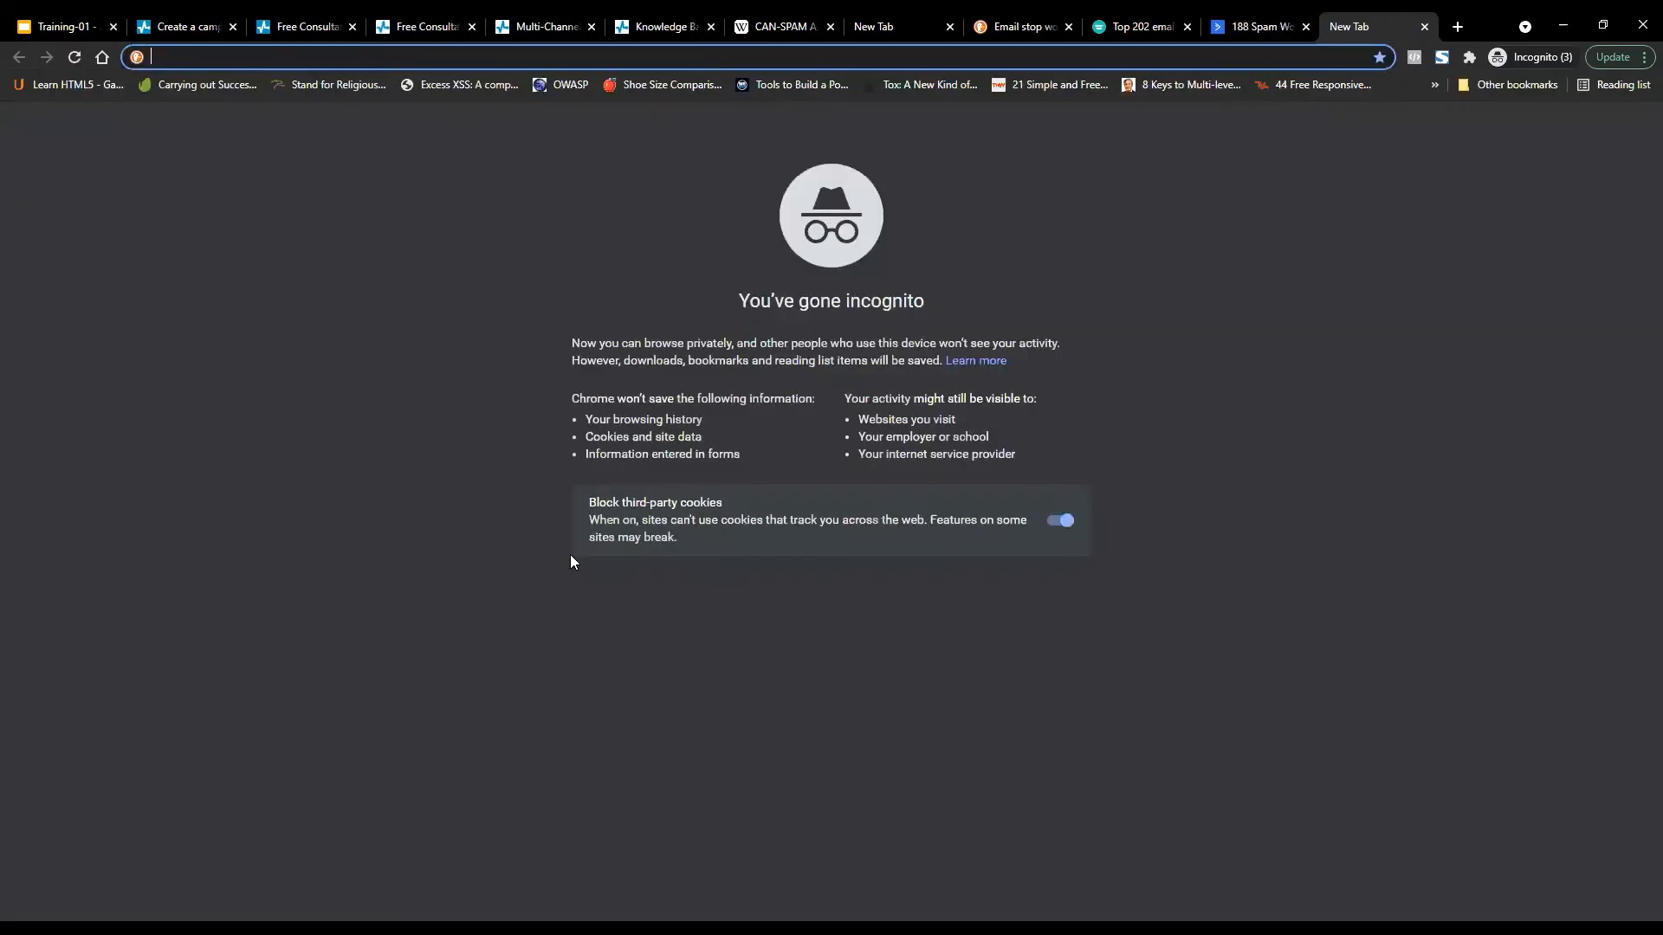
{"action": "type", "text": "gm"}
{"action": "key", "text": "Return"}
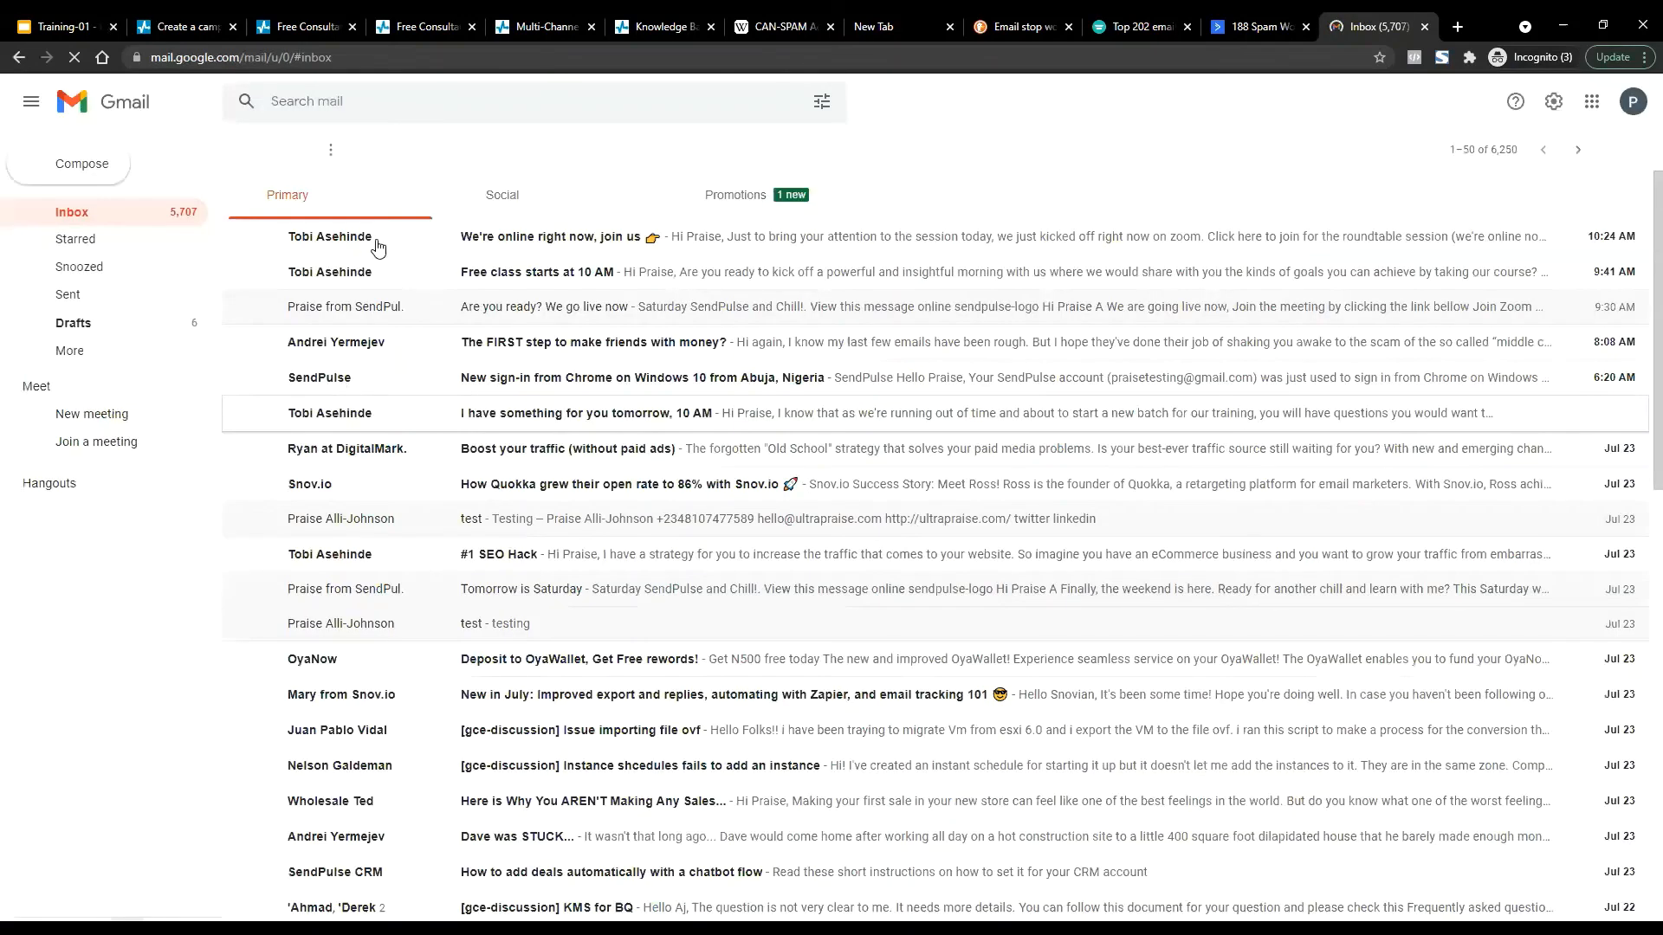
{"action": "left_click", "coordinate": [733, 208]}
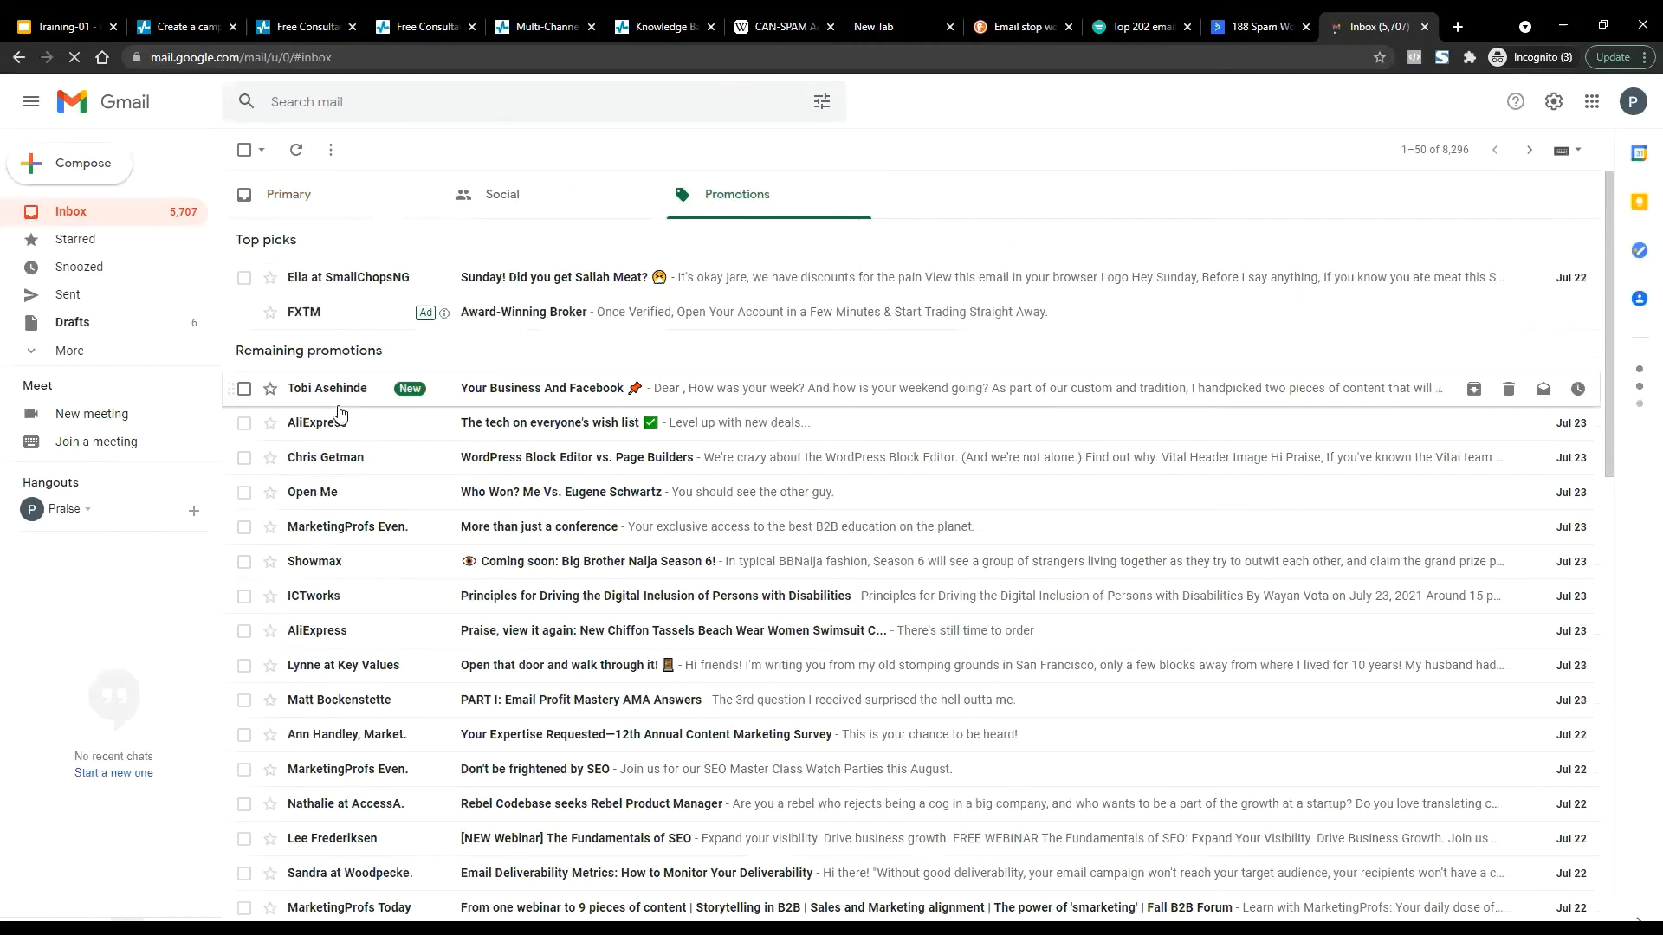
{"action": "scroll", "coordinate": [354, 472], "scroll_direction": "down", "scroll_amount": 2}
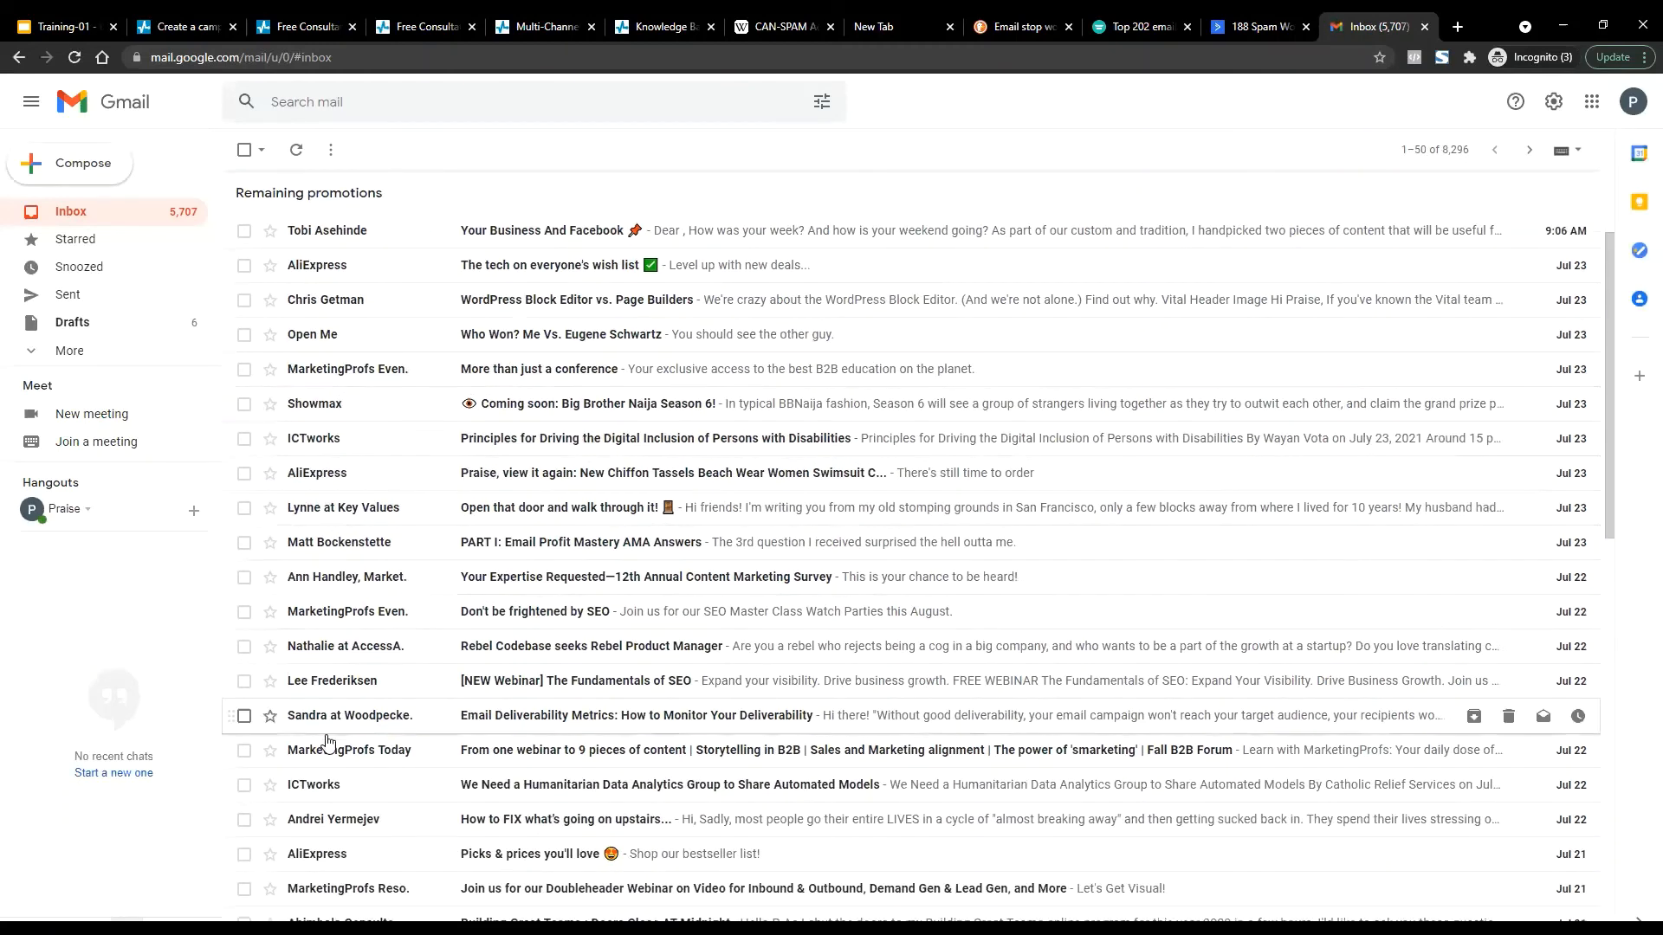
{"action": "scroll", "coordinate": [508, 277], "scroll_direction": "up", "scroll_amount": 1}
{"action": "scroll", "coordinate": [508, 277], "scroll_direction": "up", "scroll_amount": 1}
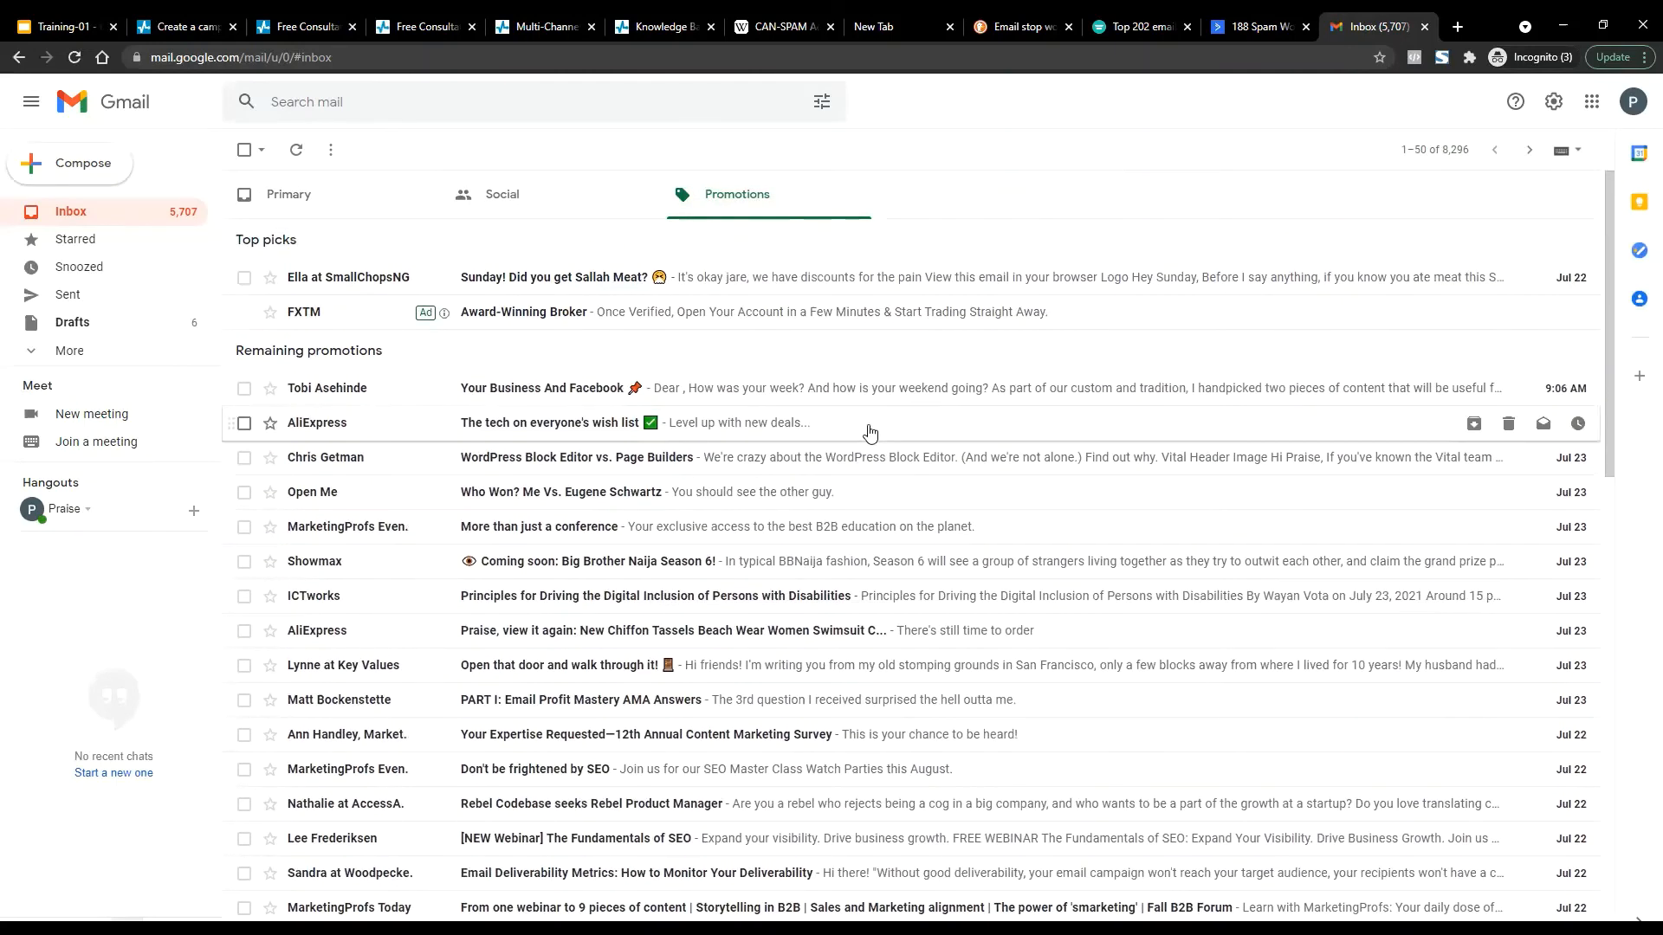
{"action": "key", "text": "ctrl+w"}
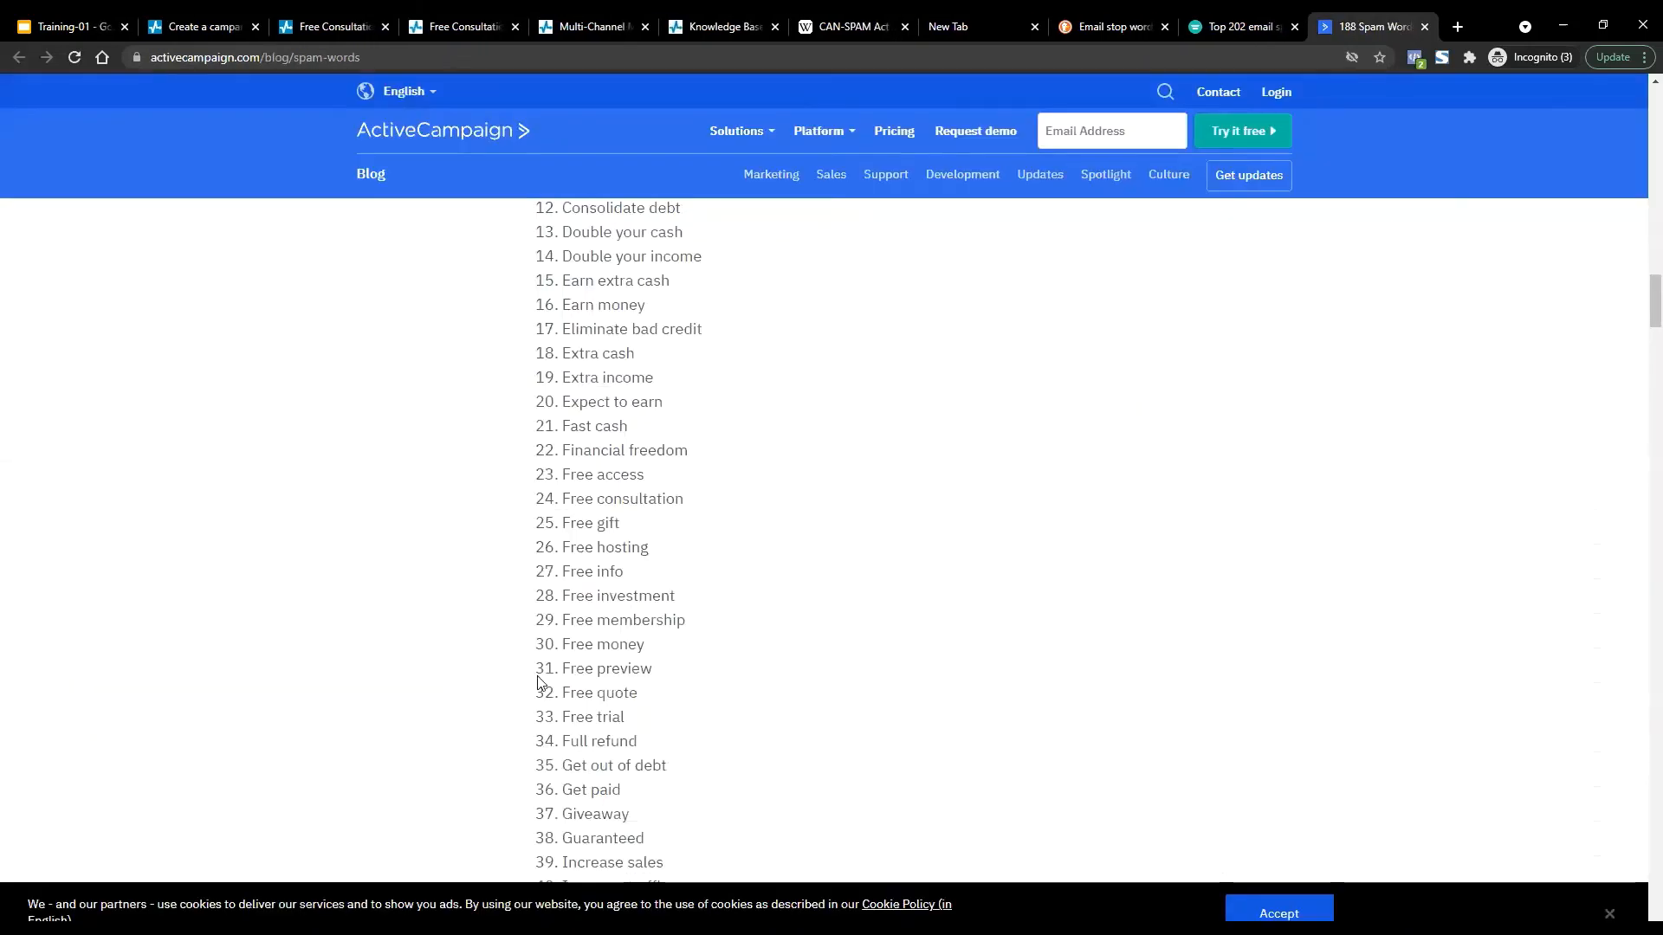
Finish the spam-word list, then cycle through SendPulse tabs back to the 'Free' stop-word recommendations.
{"action": "scroll", "coordinate": [539, 683], "scroll_direction": "down", "scroll_amount": 3}
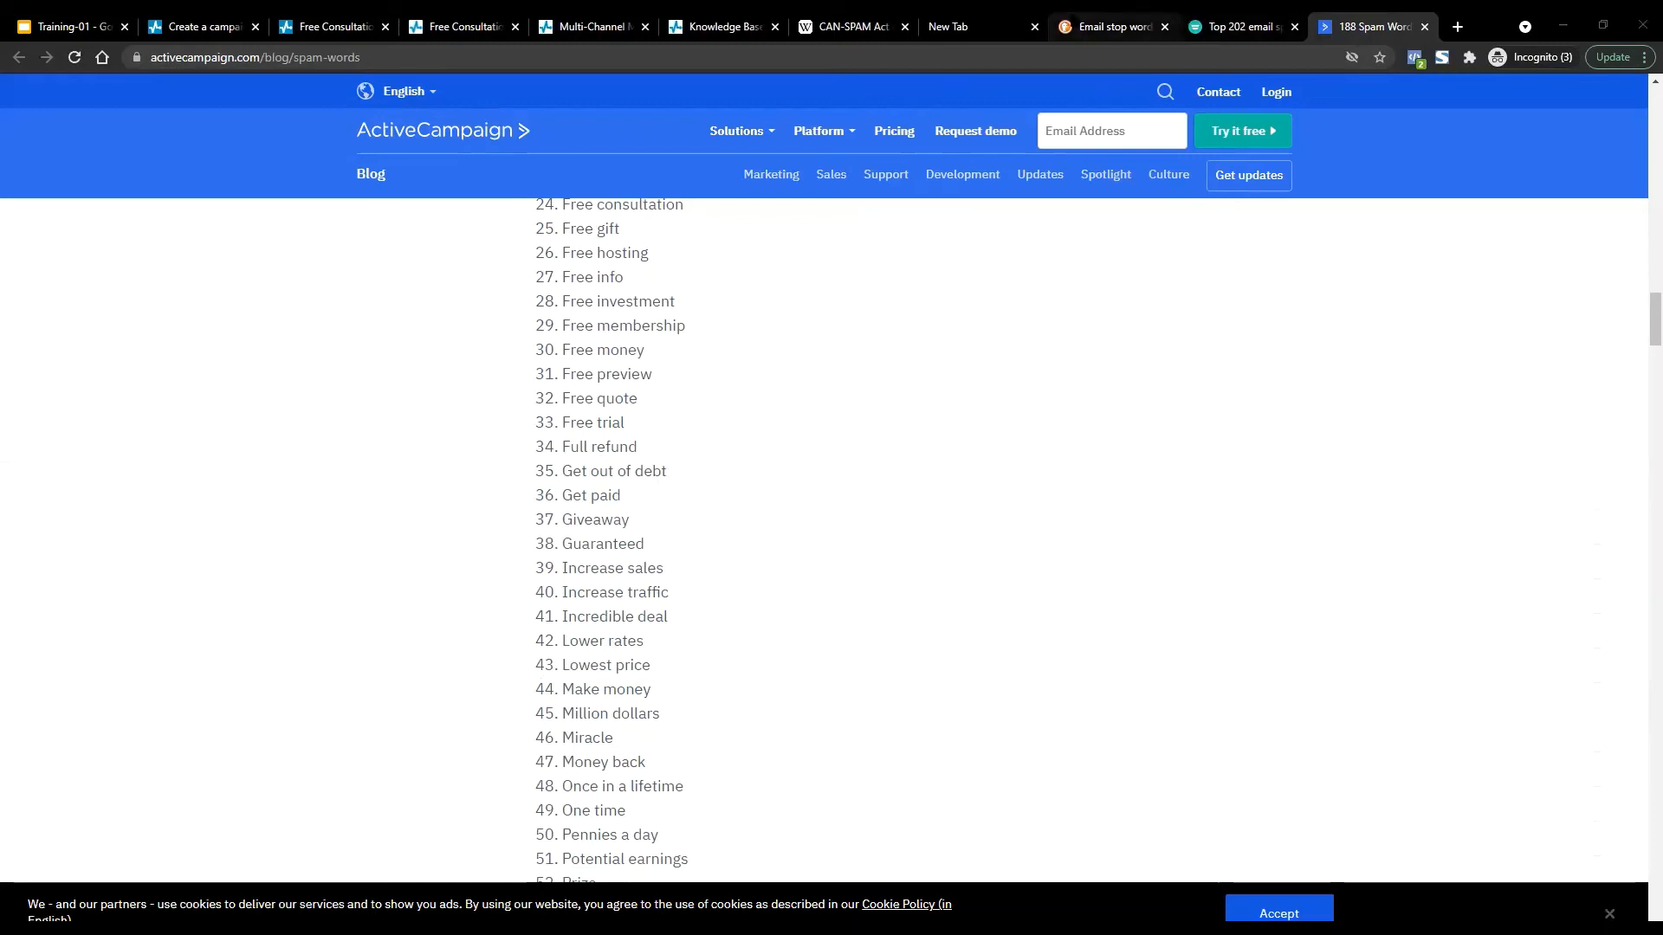
{"action": "left_click", "coordinate": [459, 26]}
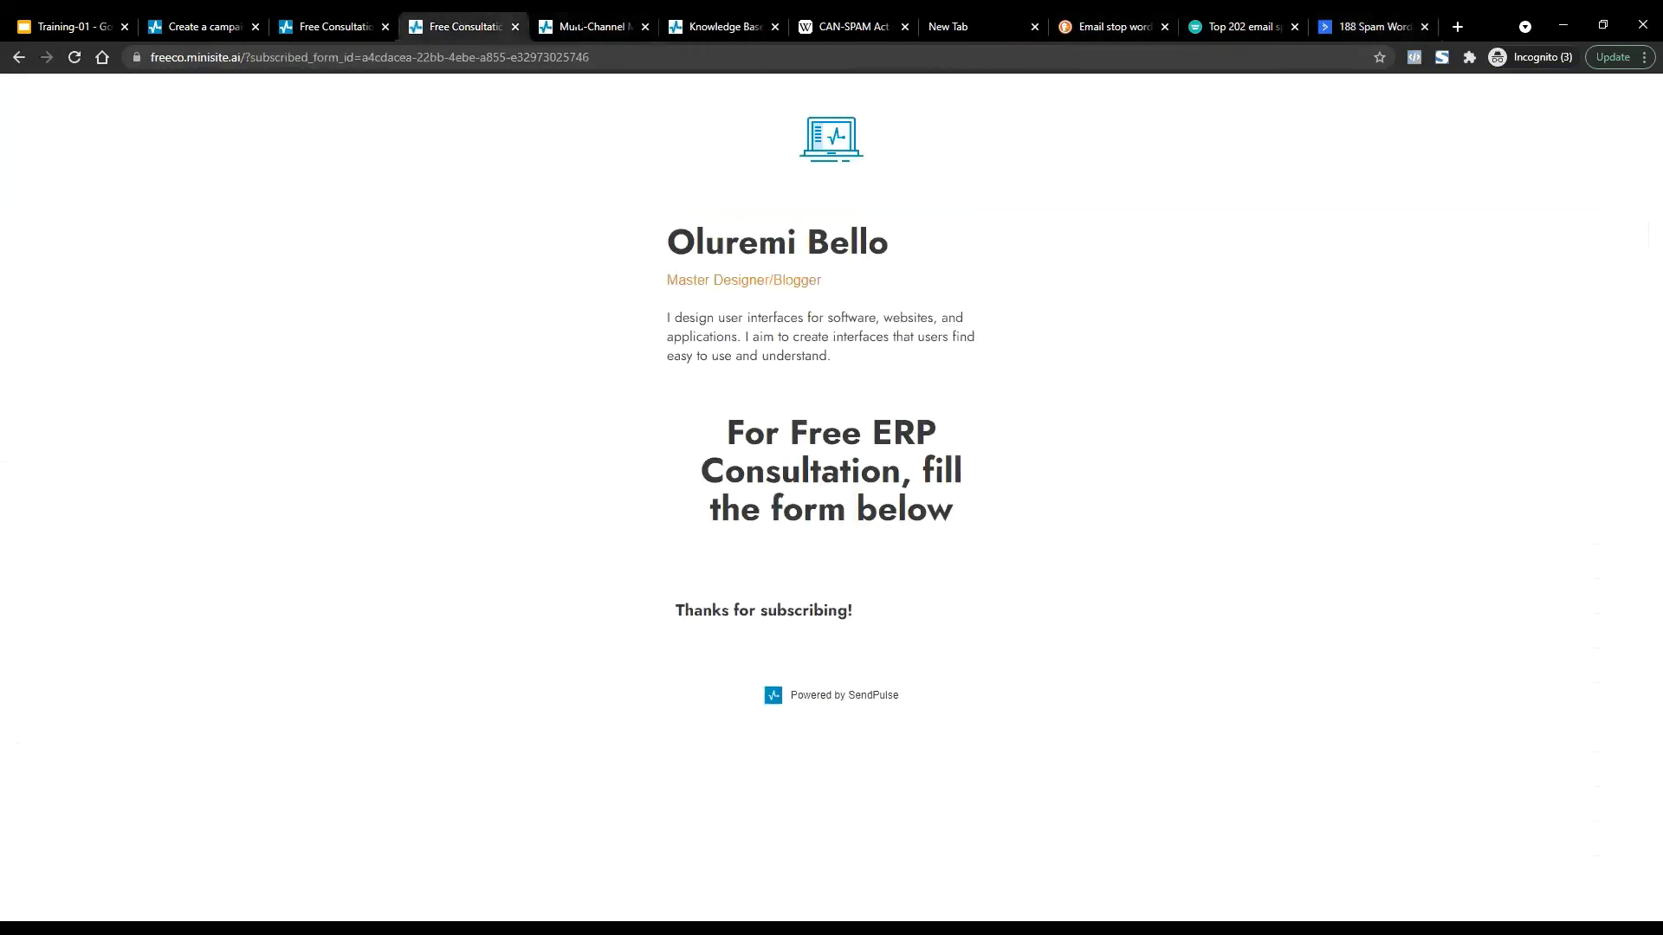
{"action": "left_click", "coordinate": [577, 21]}
{"action": "left_click", "coordinate": [336, 26]}
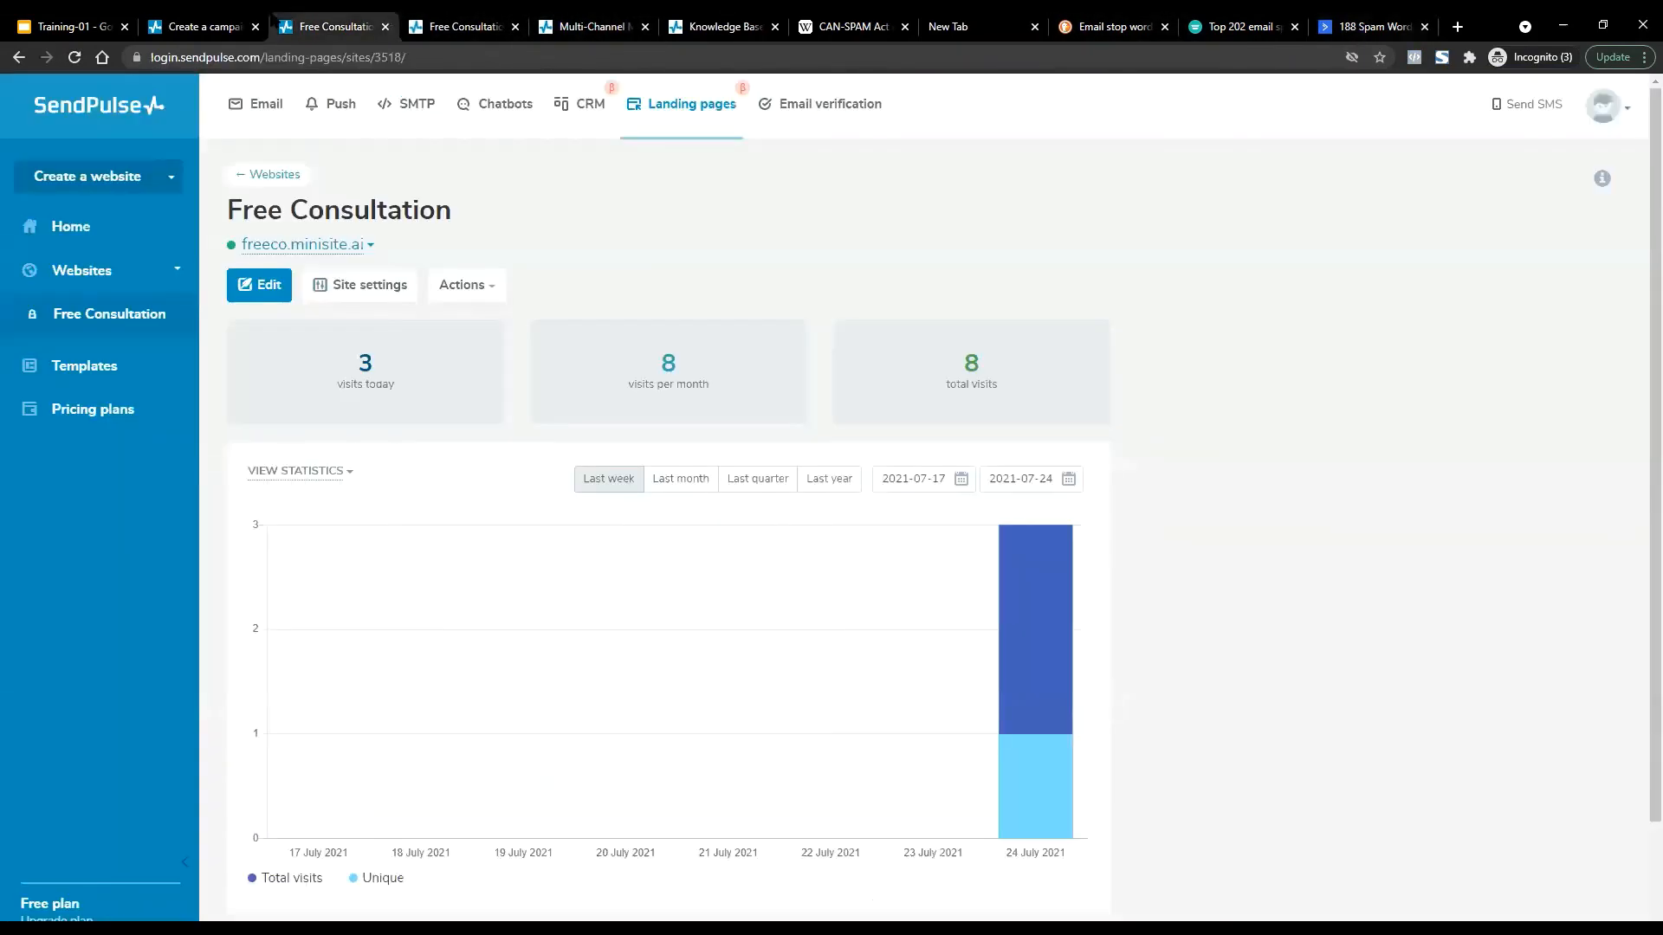
{"action": "left_click", "coordinate": [189, 24]}
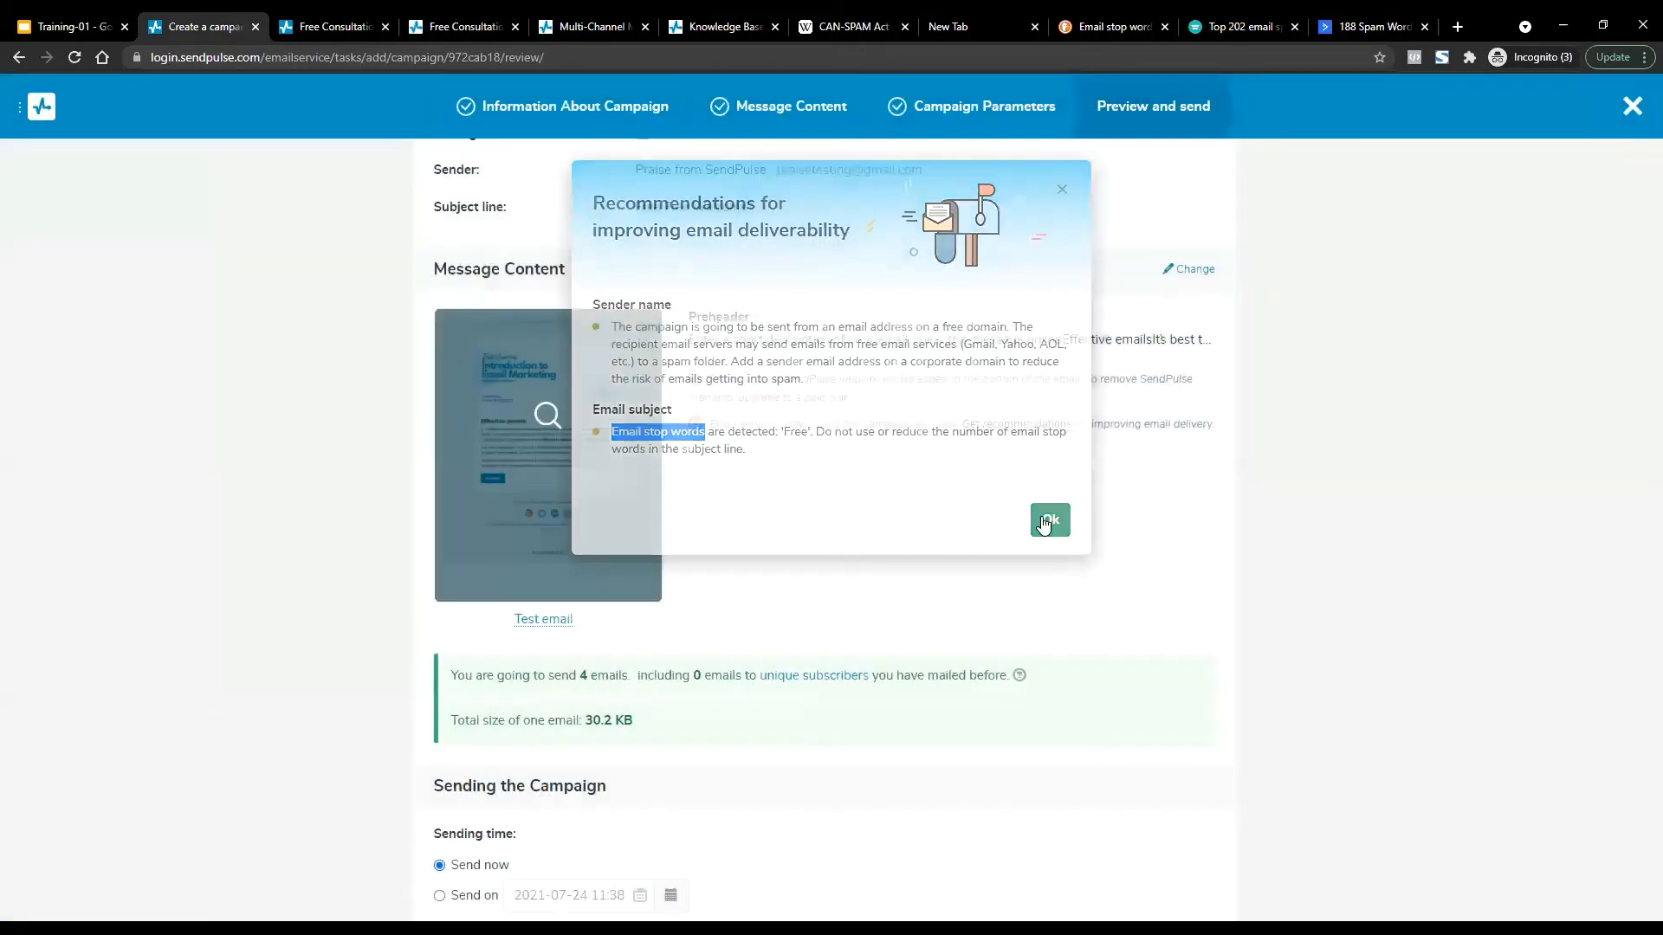
Dismiss the recommendations, review the campaign summary and sending options, then view Free Consultation stats.
{"action": "left_click", "coordinate": [1044, 522]}
{"action": "scroll", "coordinate": [1044, 519], "scroll_direction": "up", "scroll_amount": 2}
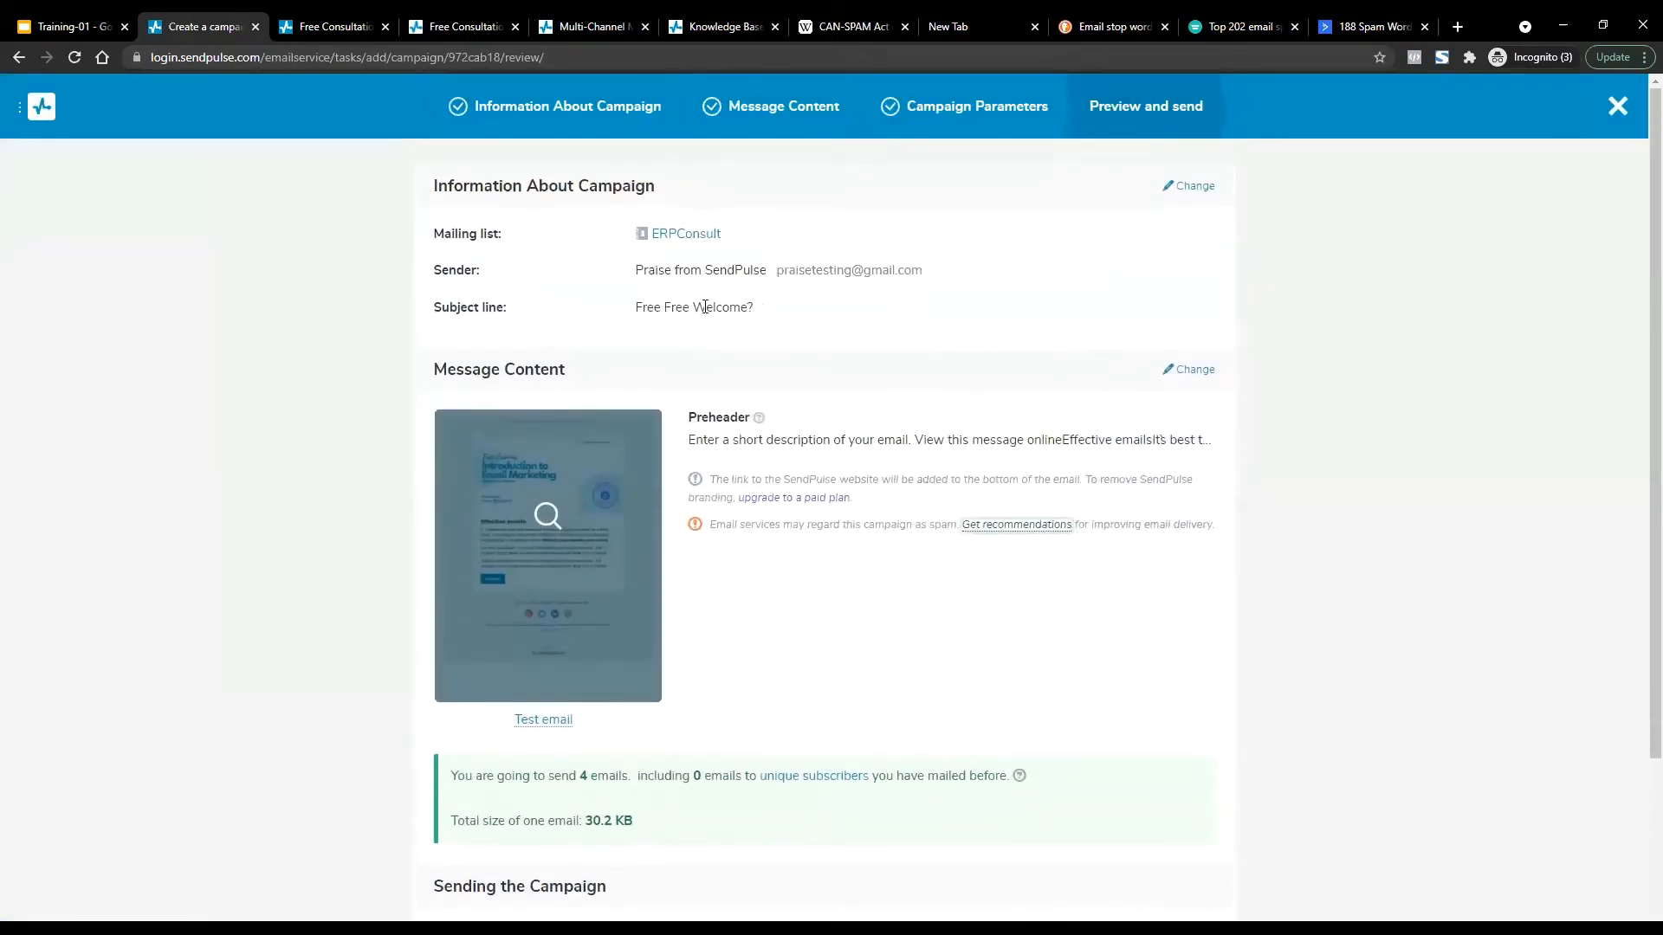
{"action": "scroll", "coordinate": [844, 398], "scroll_direction": "down", "scroll_amount": 2}
{"action": "scroll", "coordinate": [845, 398], "scroll_direction": "up", "scroll_amount": 1}
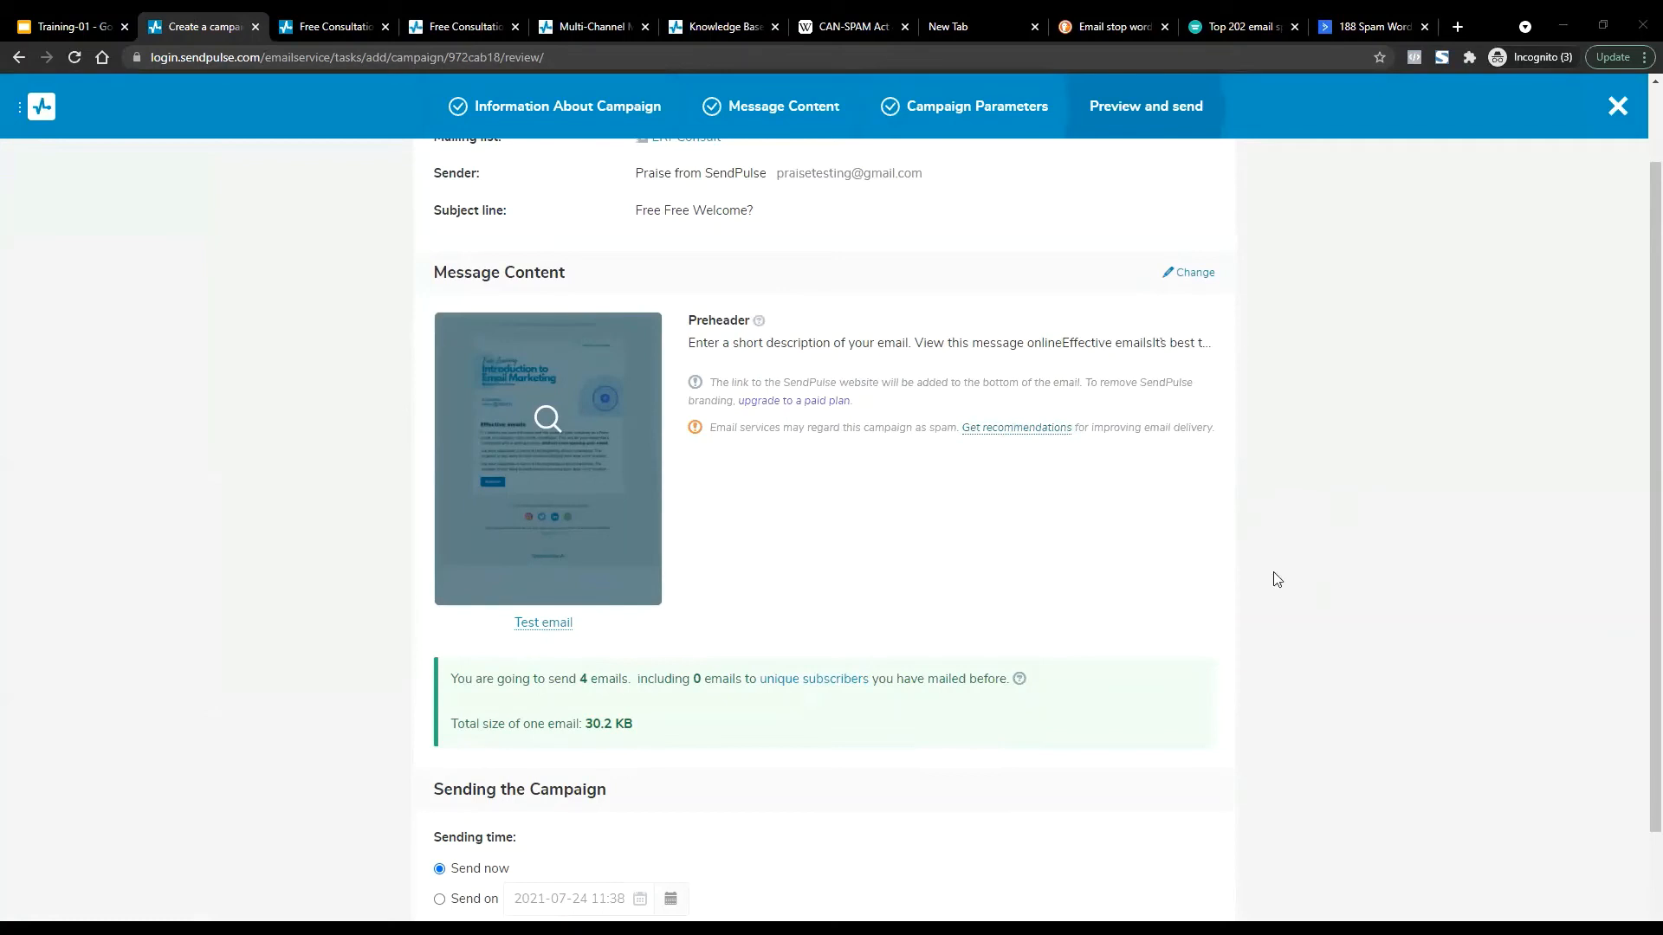
{"action": "scroll", "coordinate": [1638, 554], "scroll_direction": "down", "scroll_amount": 2}
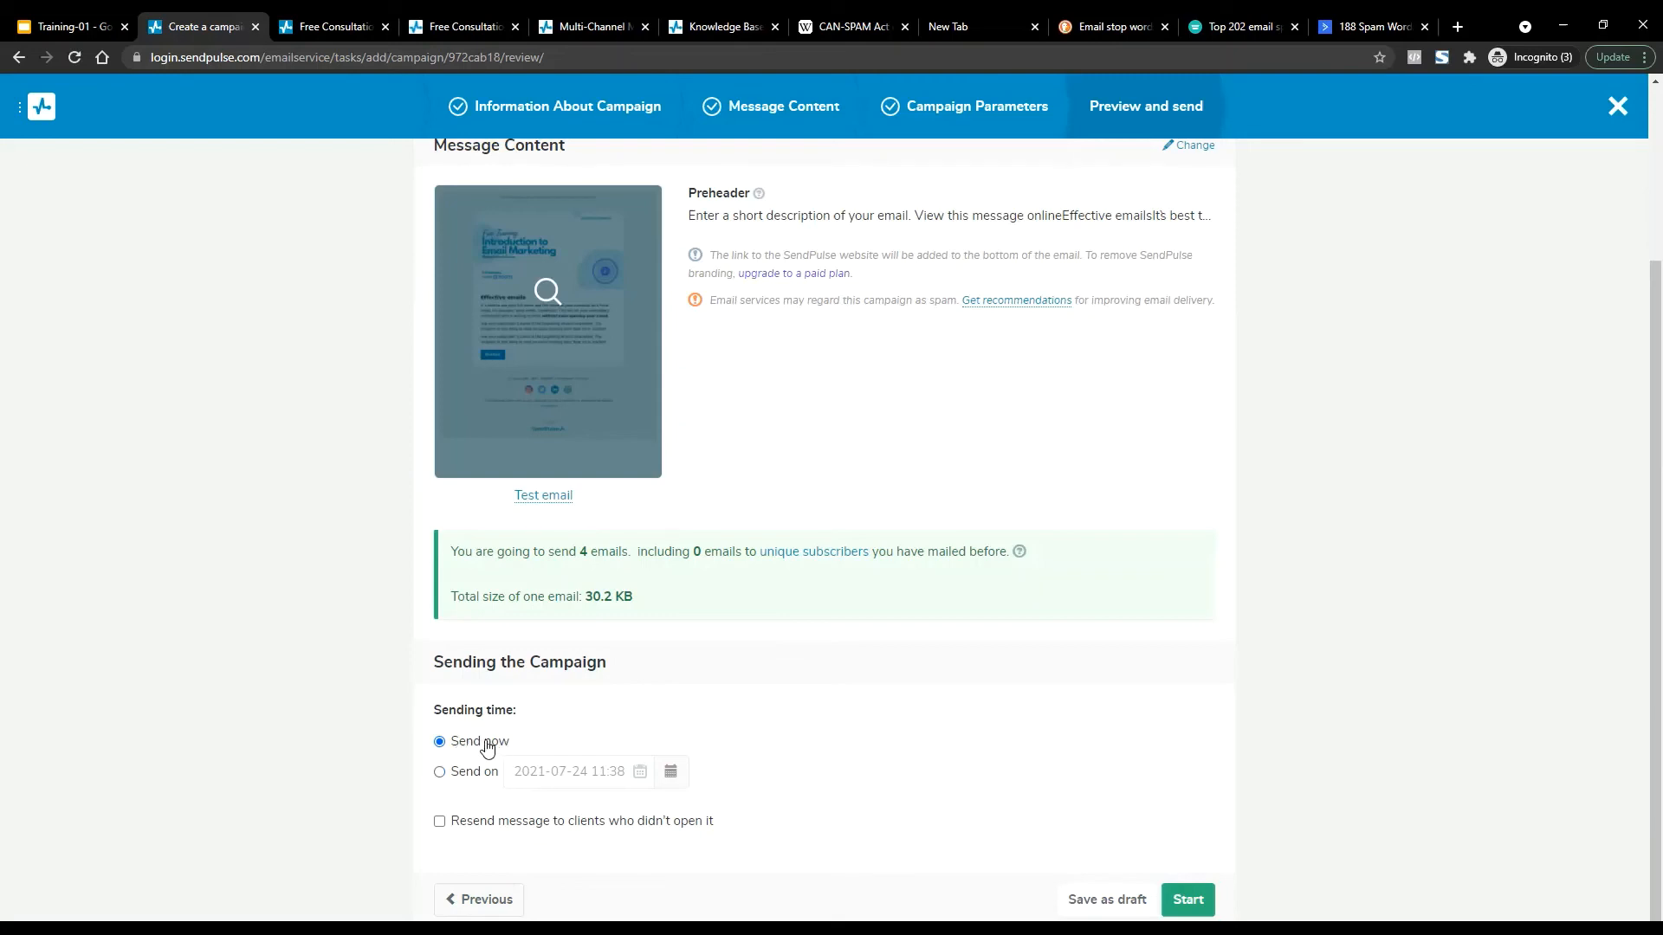
{"action": "left_click", "coordinate": [331, 26]}
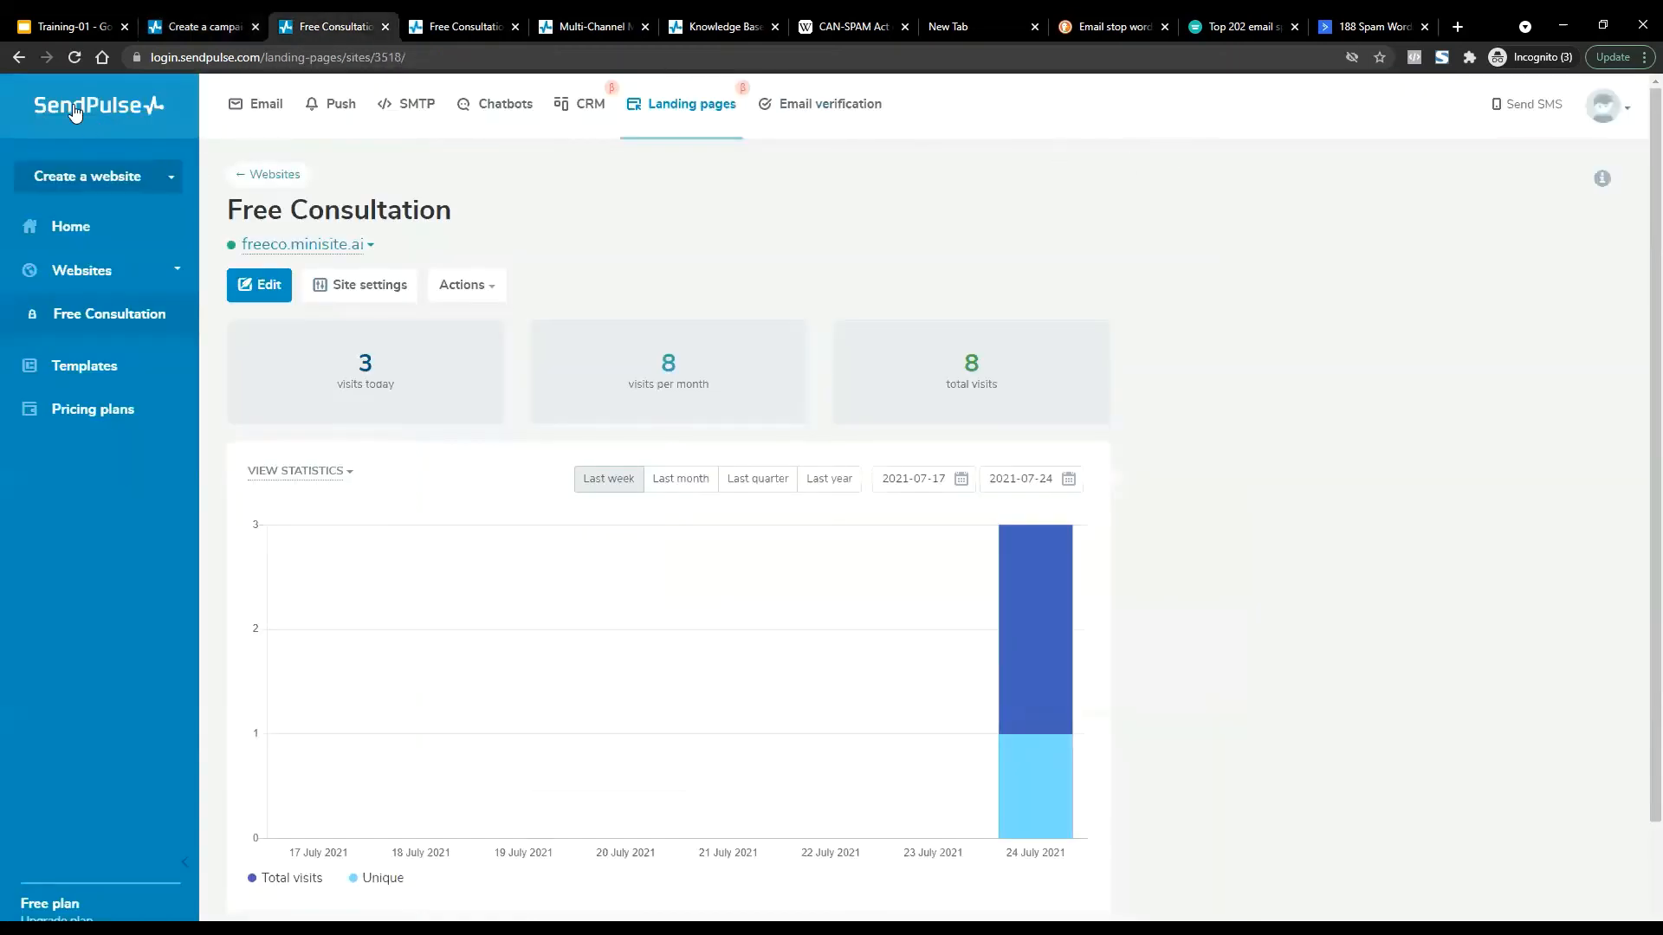
Keep Lagos as the time zone in the SendPulse account settings.
{"action": "left_click", "coordinate": [1609, 113]}
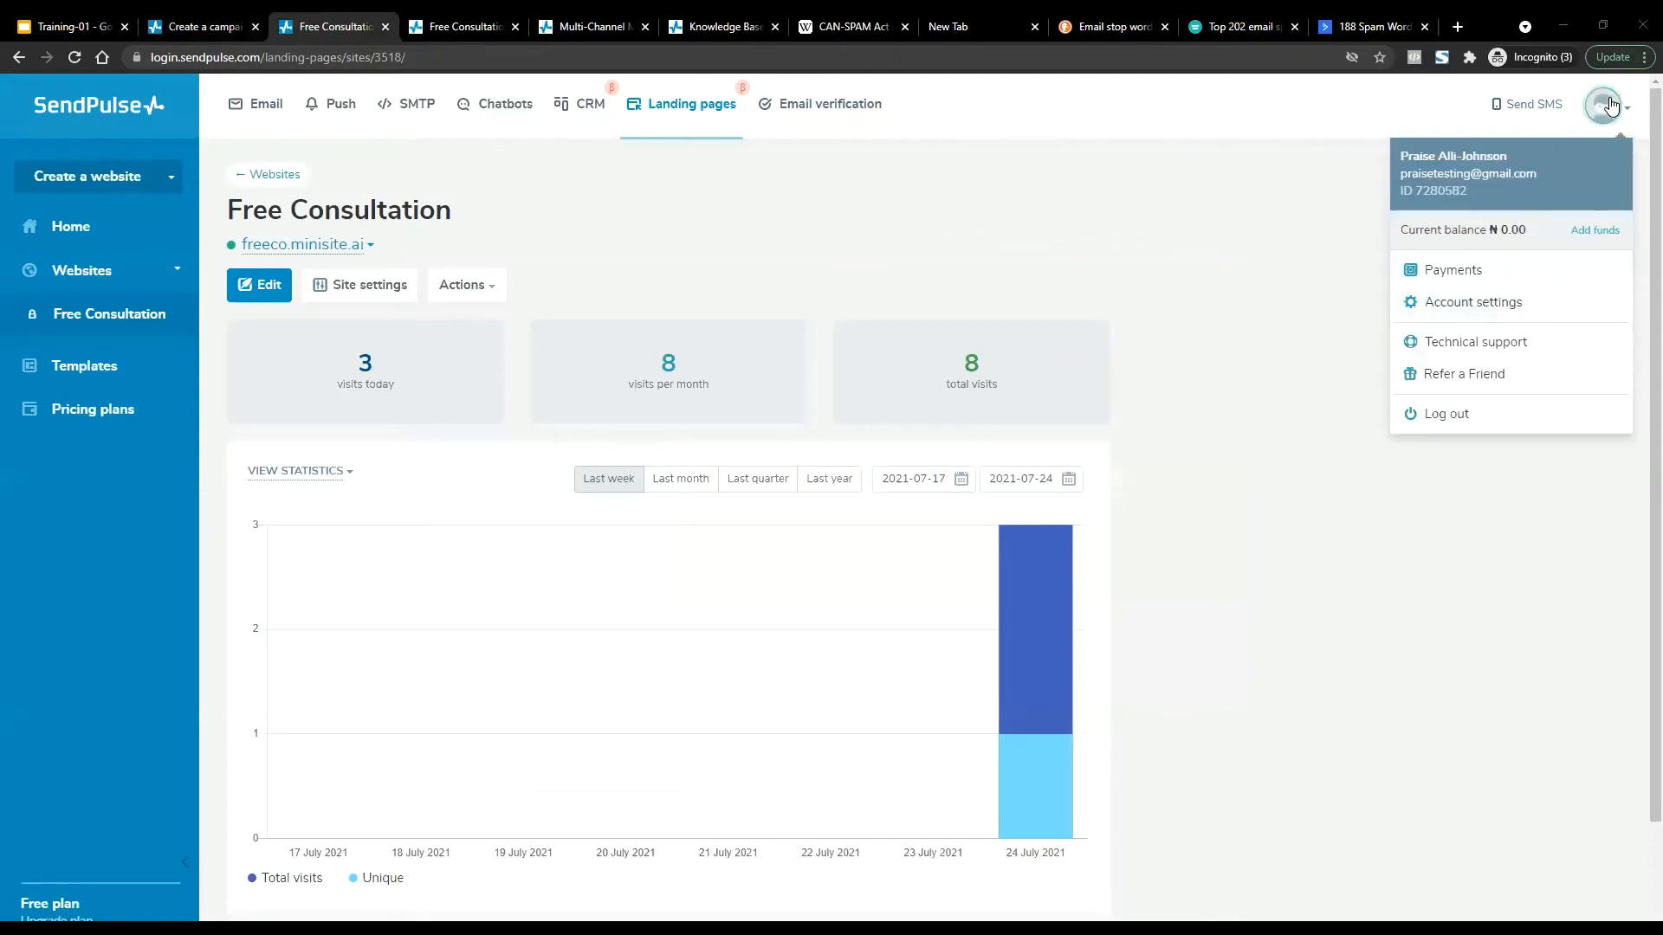
{"action": "left_click", "coordinate": [1503, 306]}
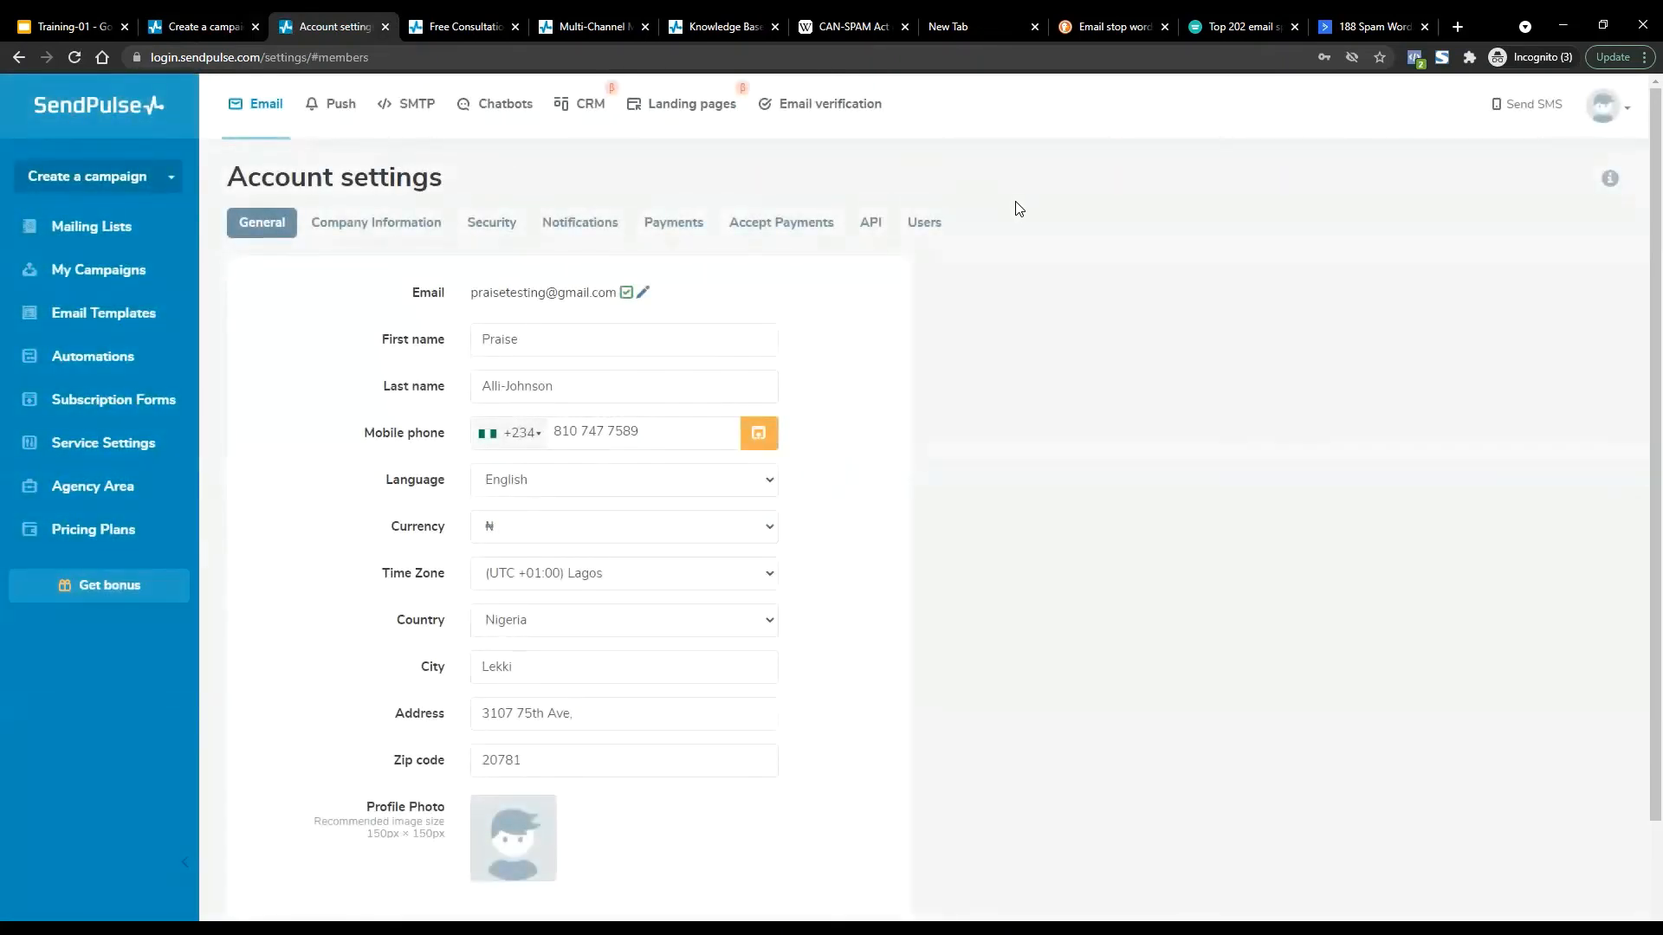
{"action": "left_click_drag", "start_coordinate": [363, 578], "coordinate": [456, 577]}
{"action": "left_click", "coordinate": [719, 582]}
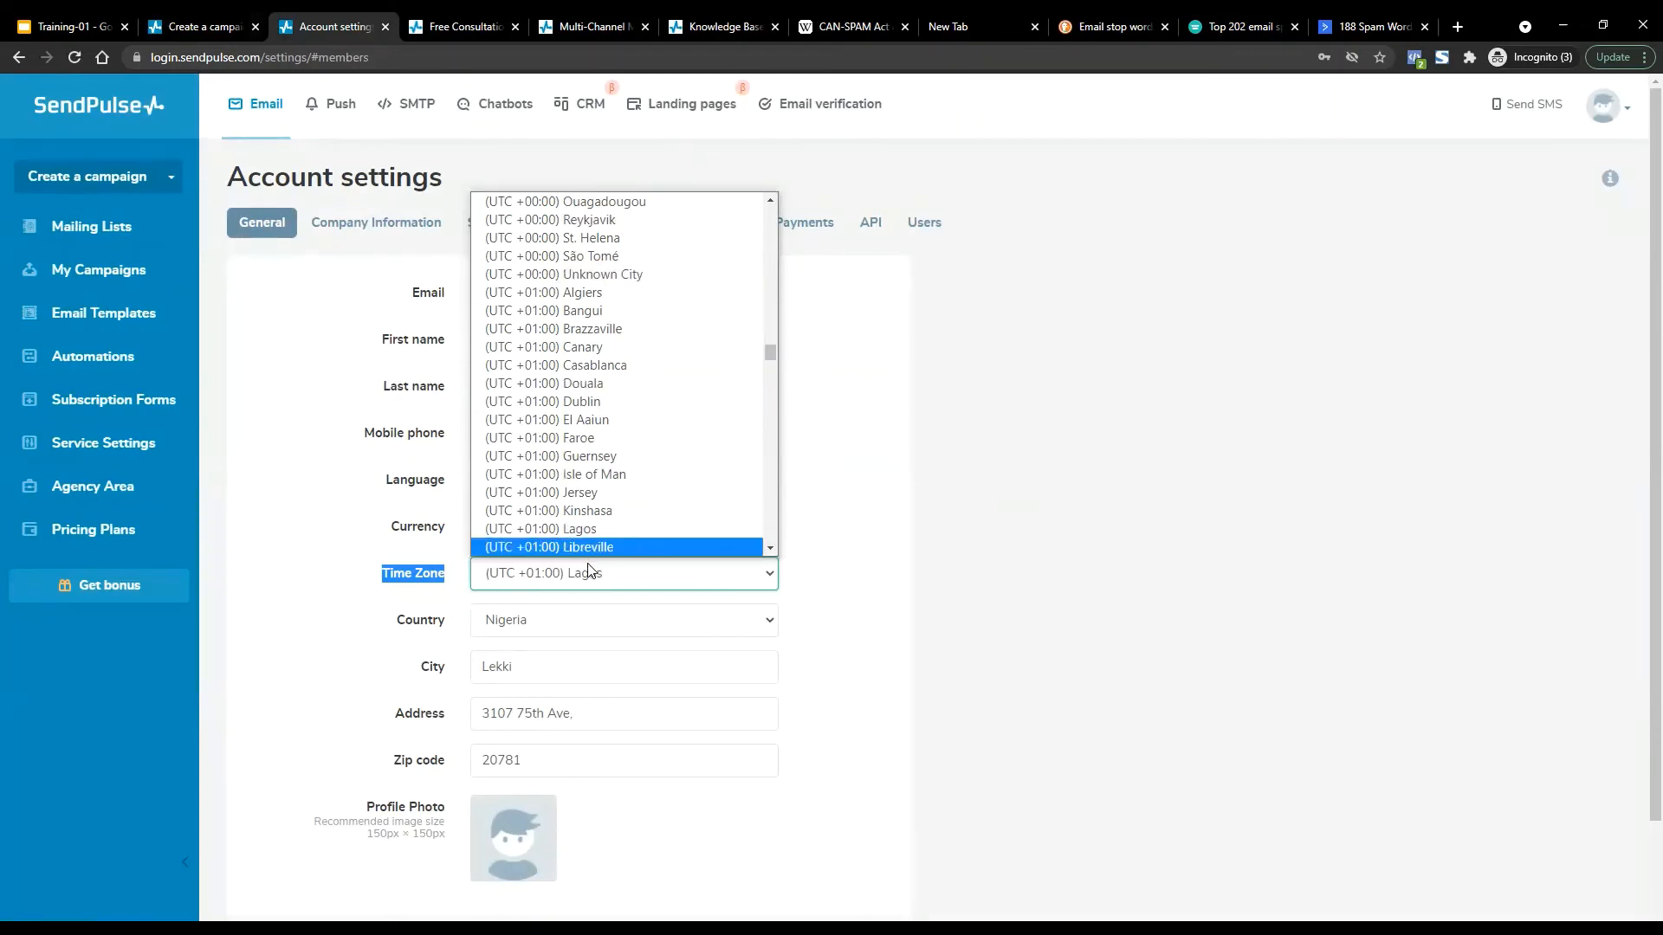
{"action": "left_click", "coordinate": [600, 529]}
{"action": "left_click", "coordinate": [1000, 545]}
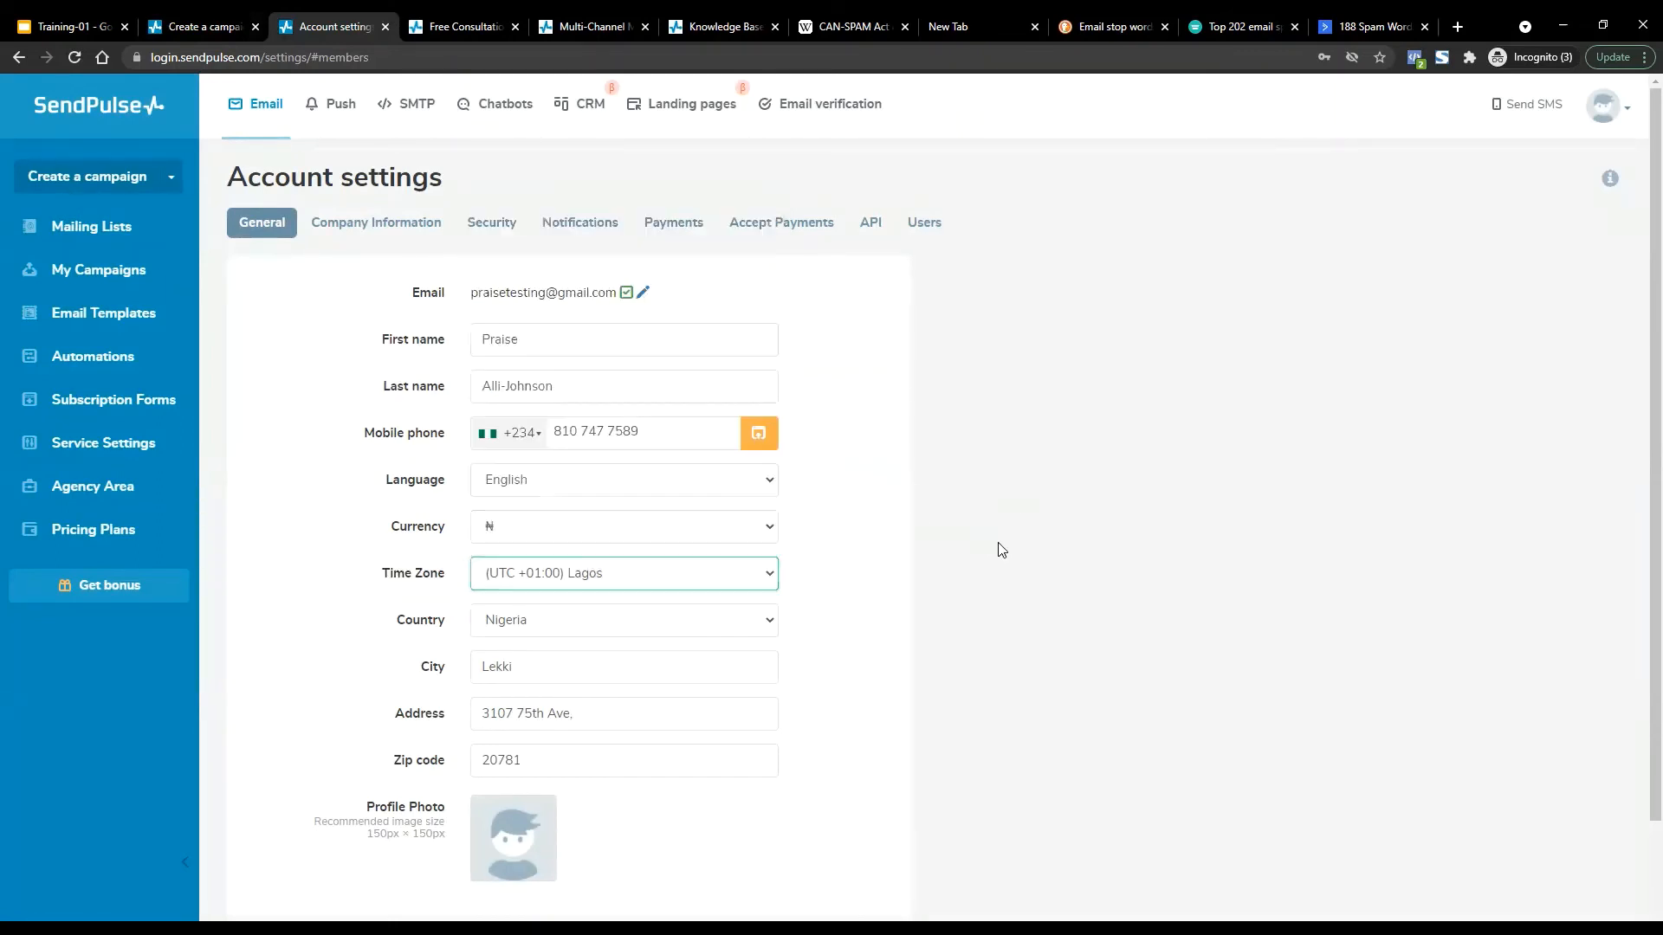
Choose Subscribers as the mailing-list source in the additional account information.
{"action": "scroll", "coordinate": [557, 835], "scroll_direction": "down", "scroll_amount": 2}
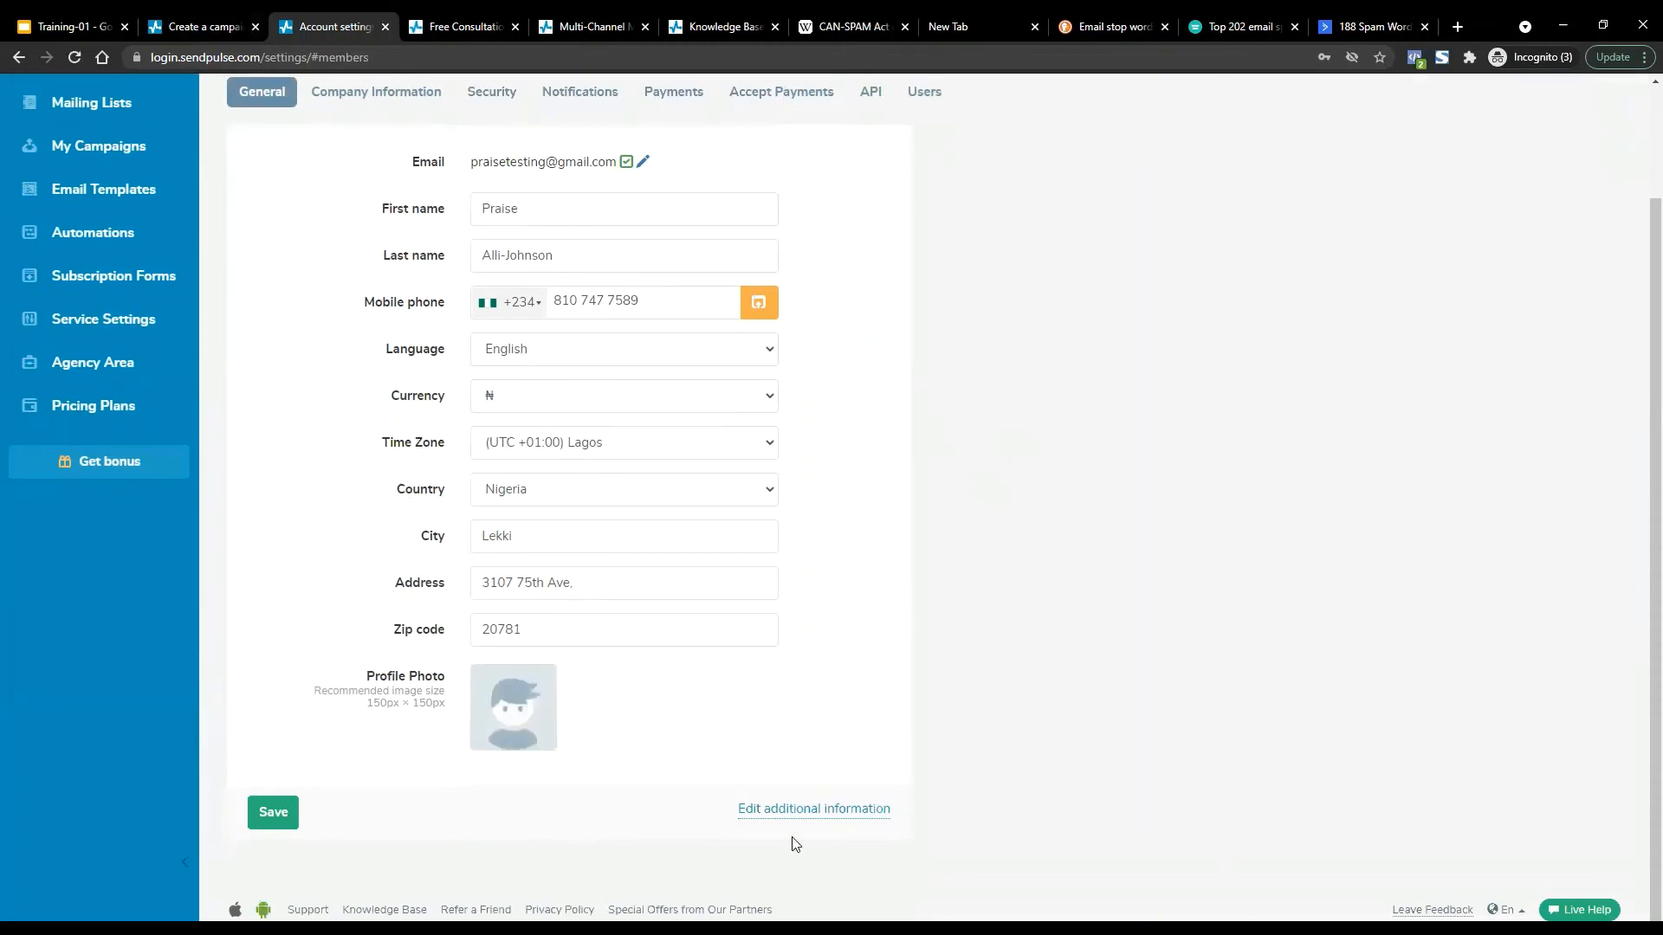
{"action": "left_click", "coordinate": [791, 809]}
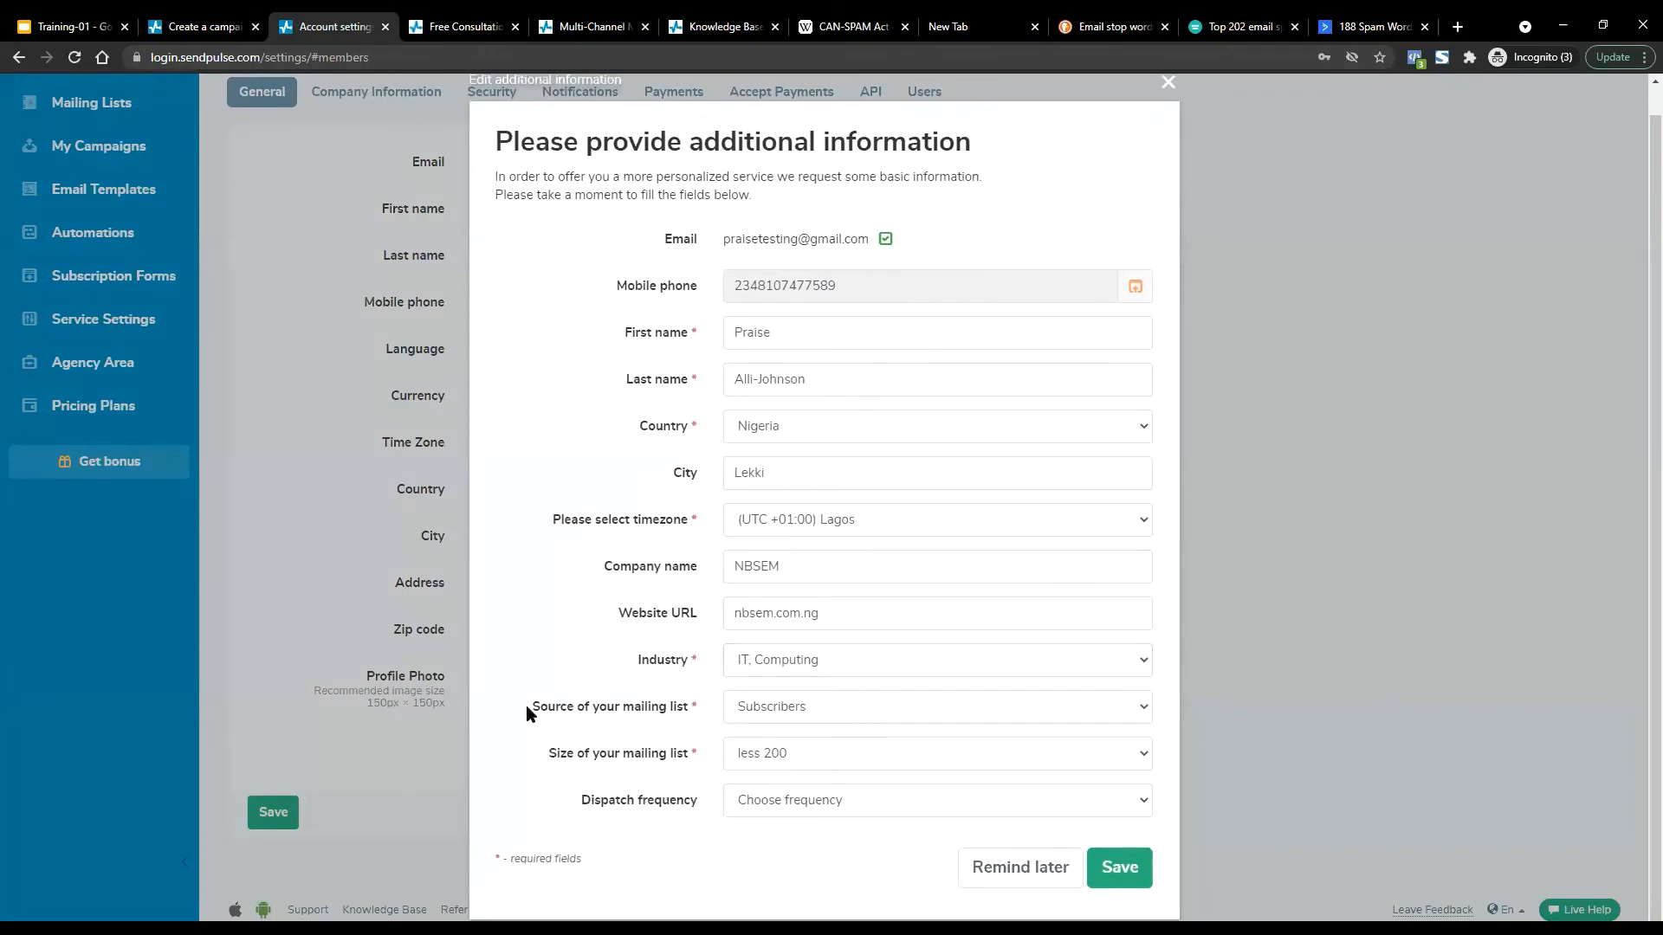
{"action": "left_click_drag", "start_coordinate": [526, 705], "coordinate": [701, 714]}
{"action": "left_click", "coordinate": [745, 706]}
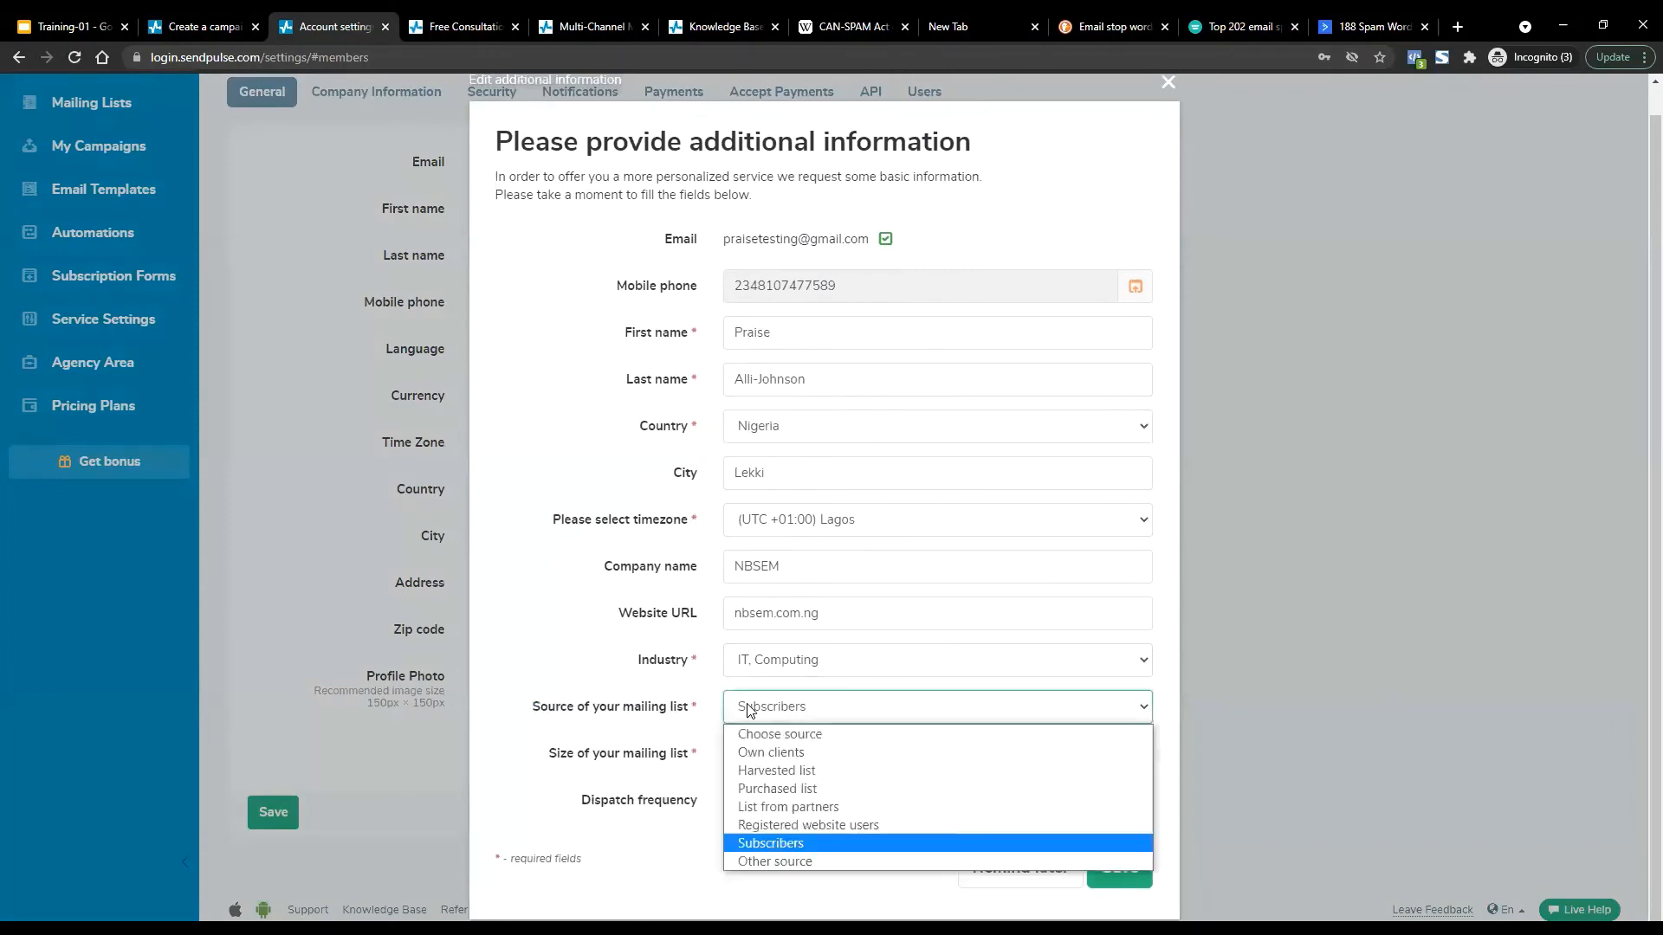
{"action": "left_click", "coordinate": [770, 842]}
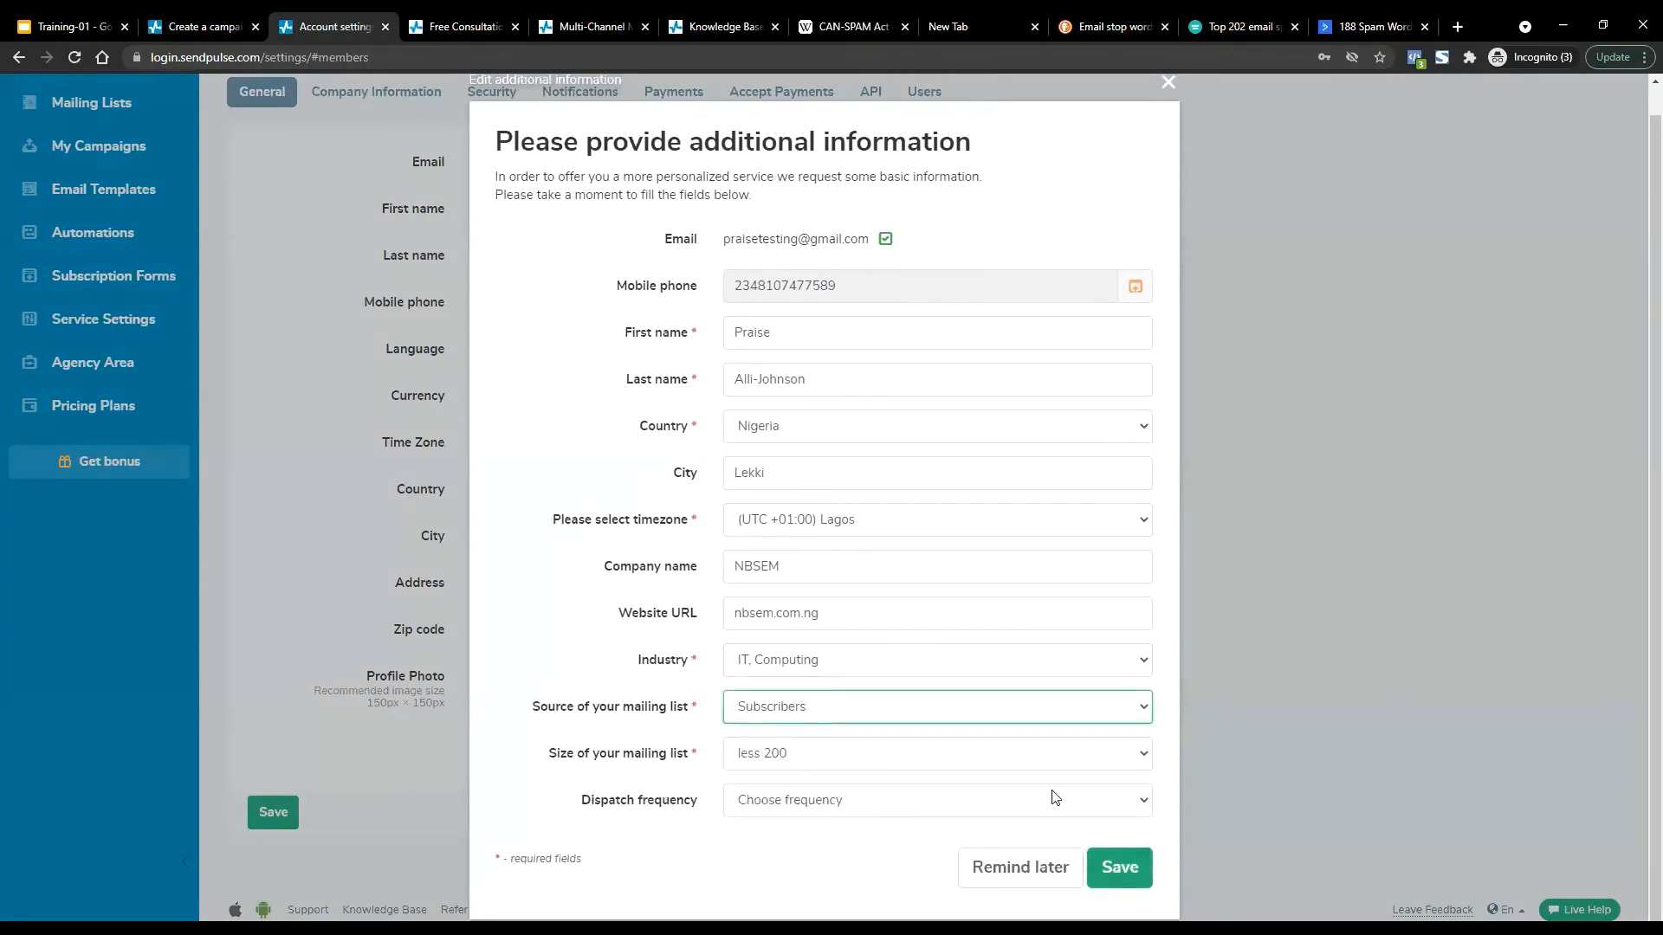
{"action": "left_click", "coordinate": [235, 19]}
{"action": "left_click_drag", "start_coordinate": [234, 18], "coordinate": [336, 18]}
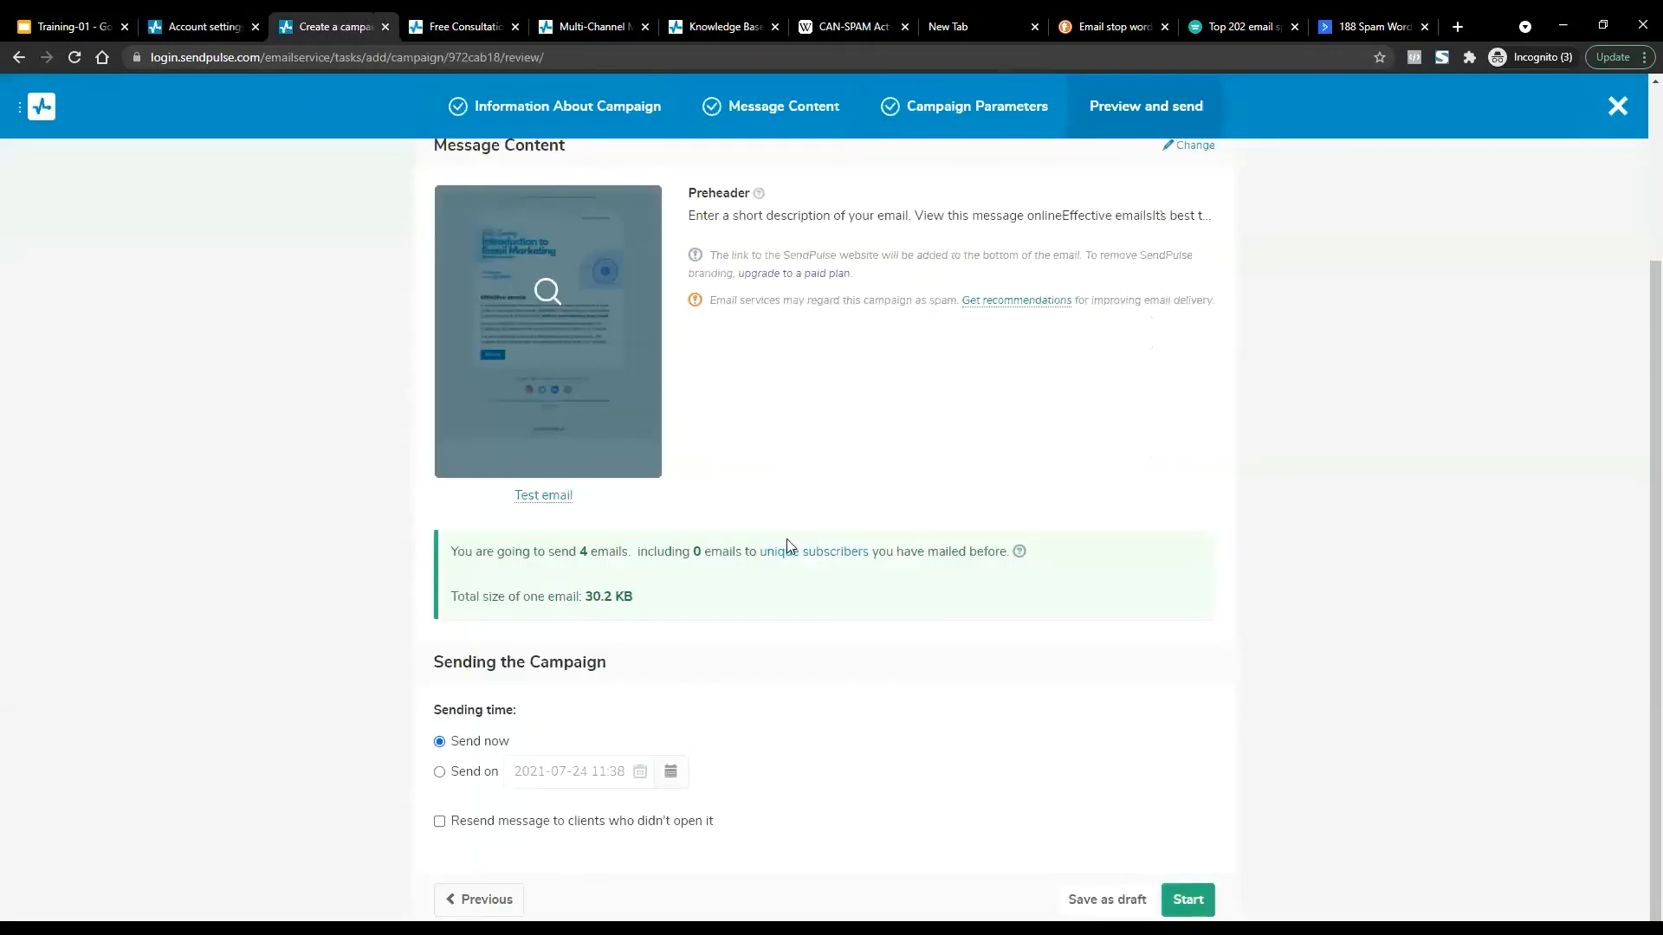
Switch the campaign from sending now to Send on a chosen date.
{"action": "left_click", "coordinate": [465, 774]}
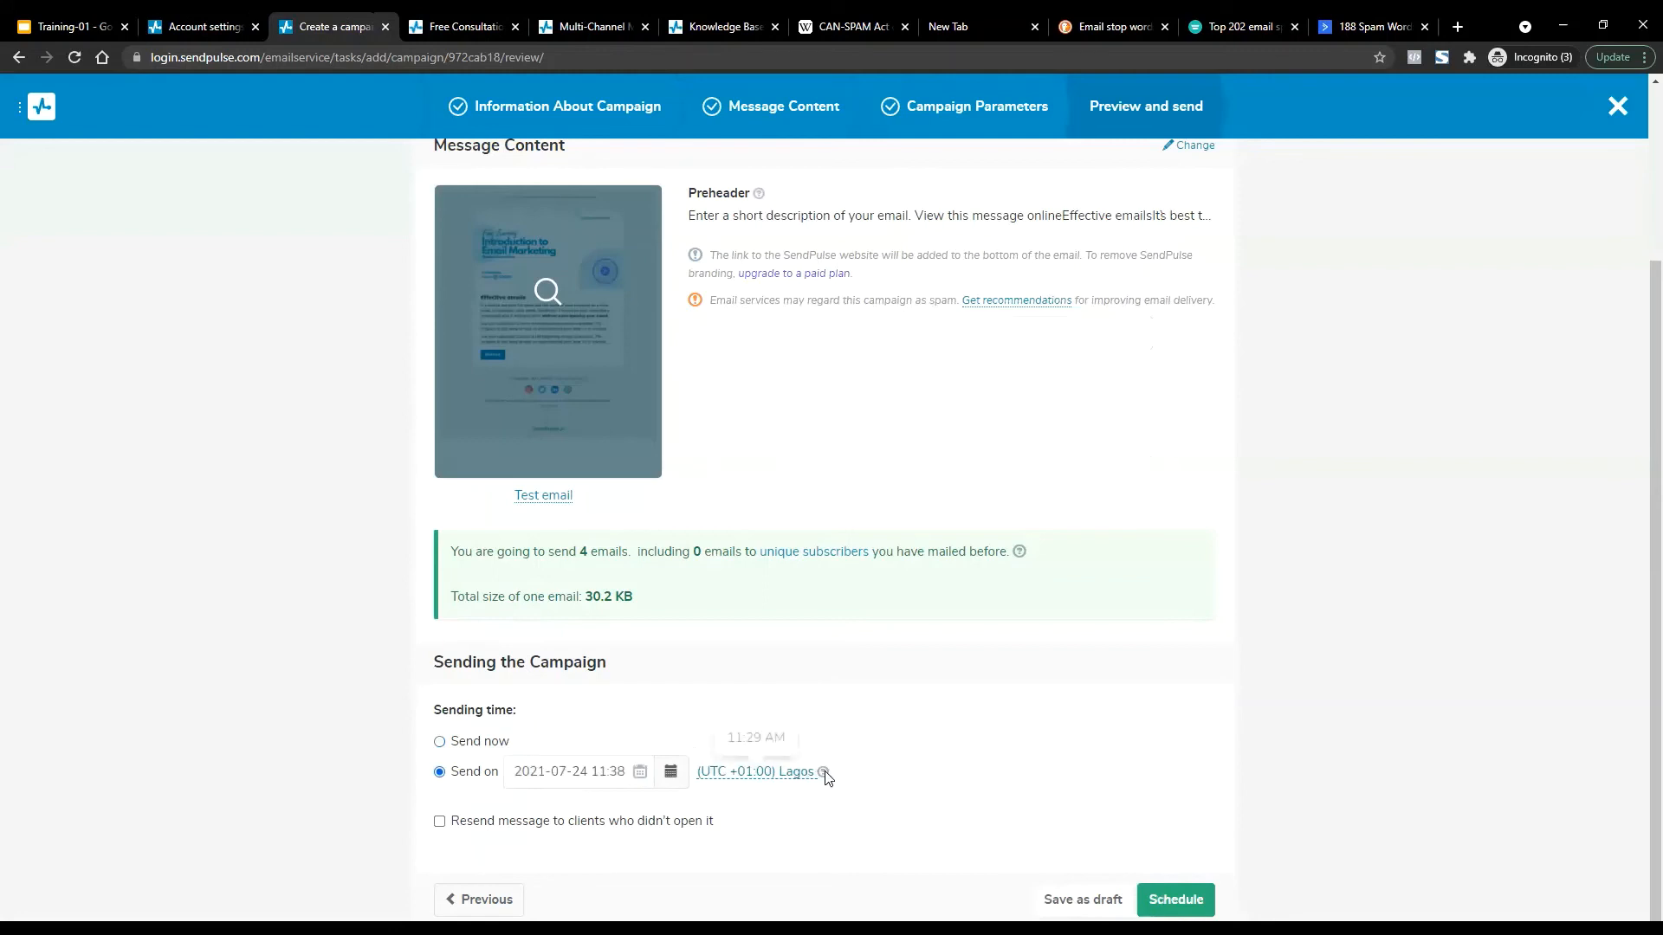
{"action": "left_click_drag", "start_coordinate": [836, 777], "coordinate": [701, 775]}
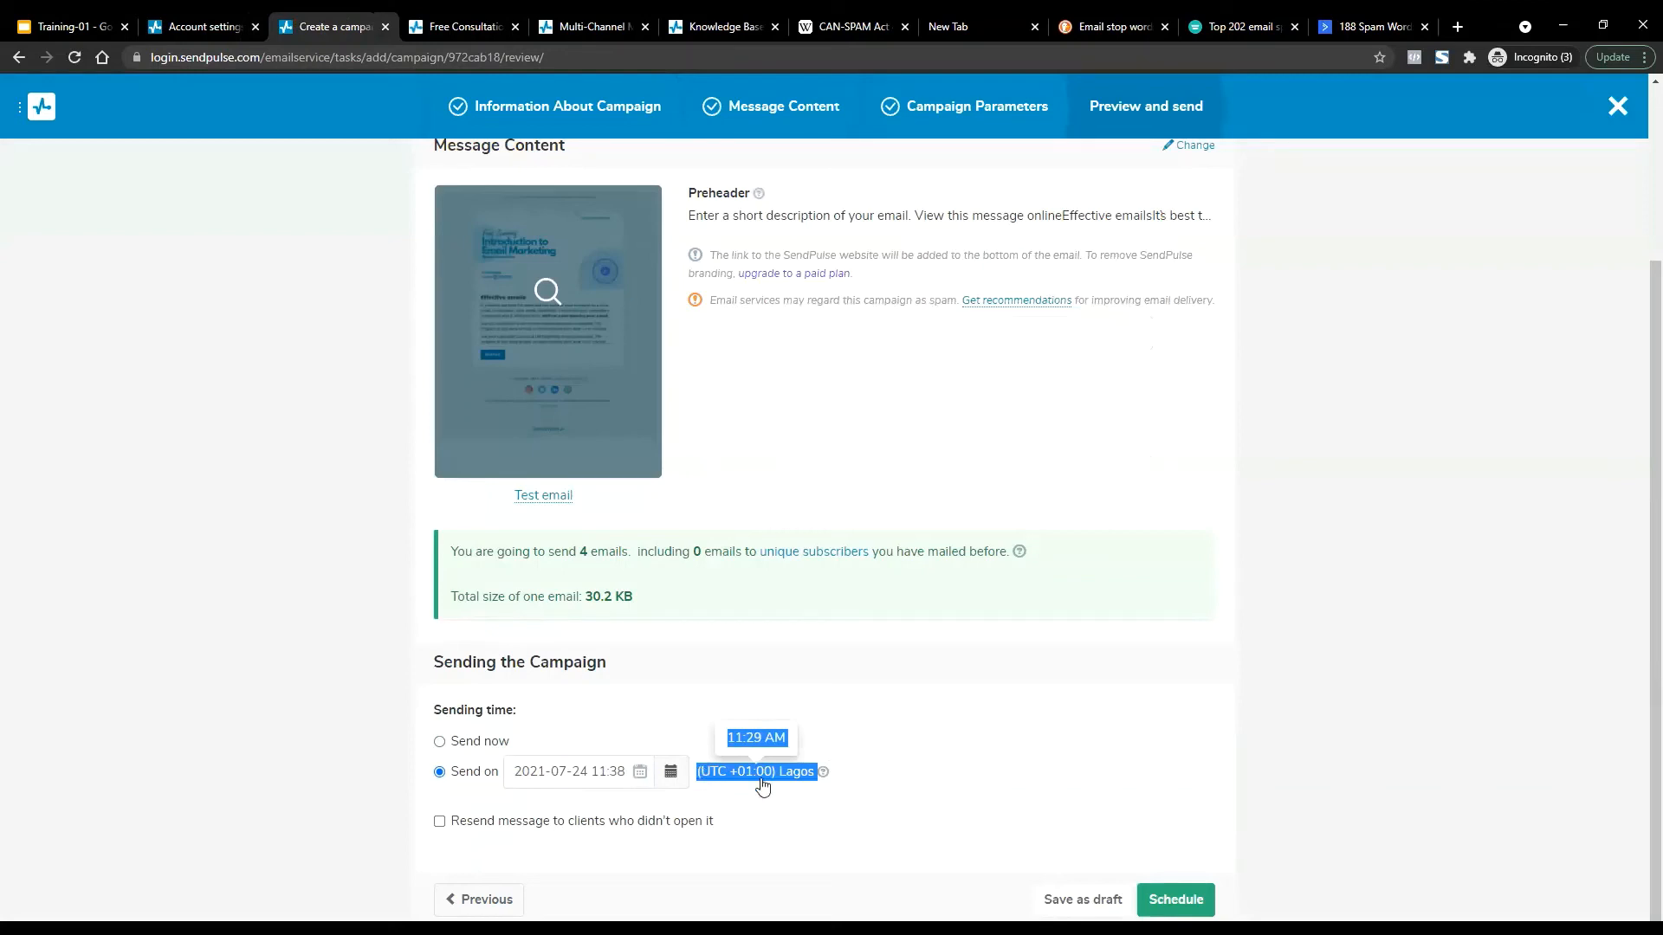
{"action": "left_click", "coordinate": [929, 773]}
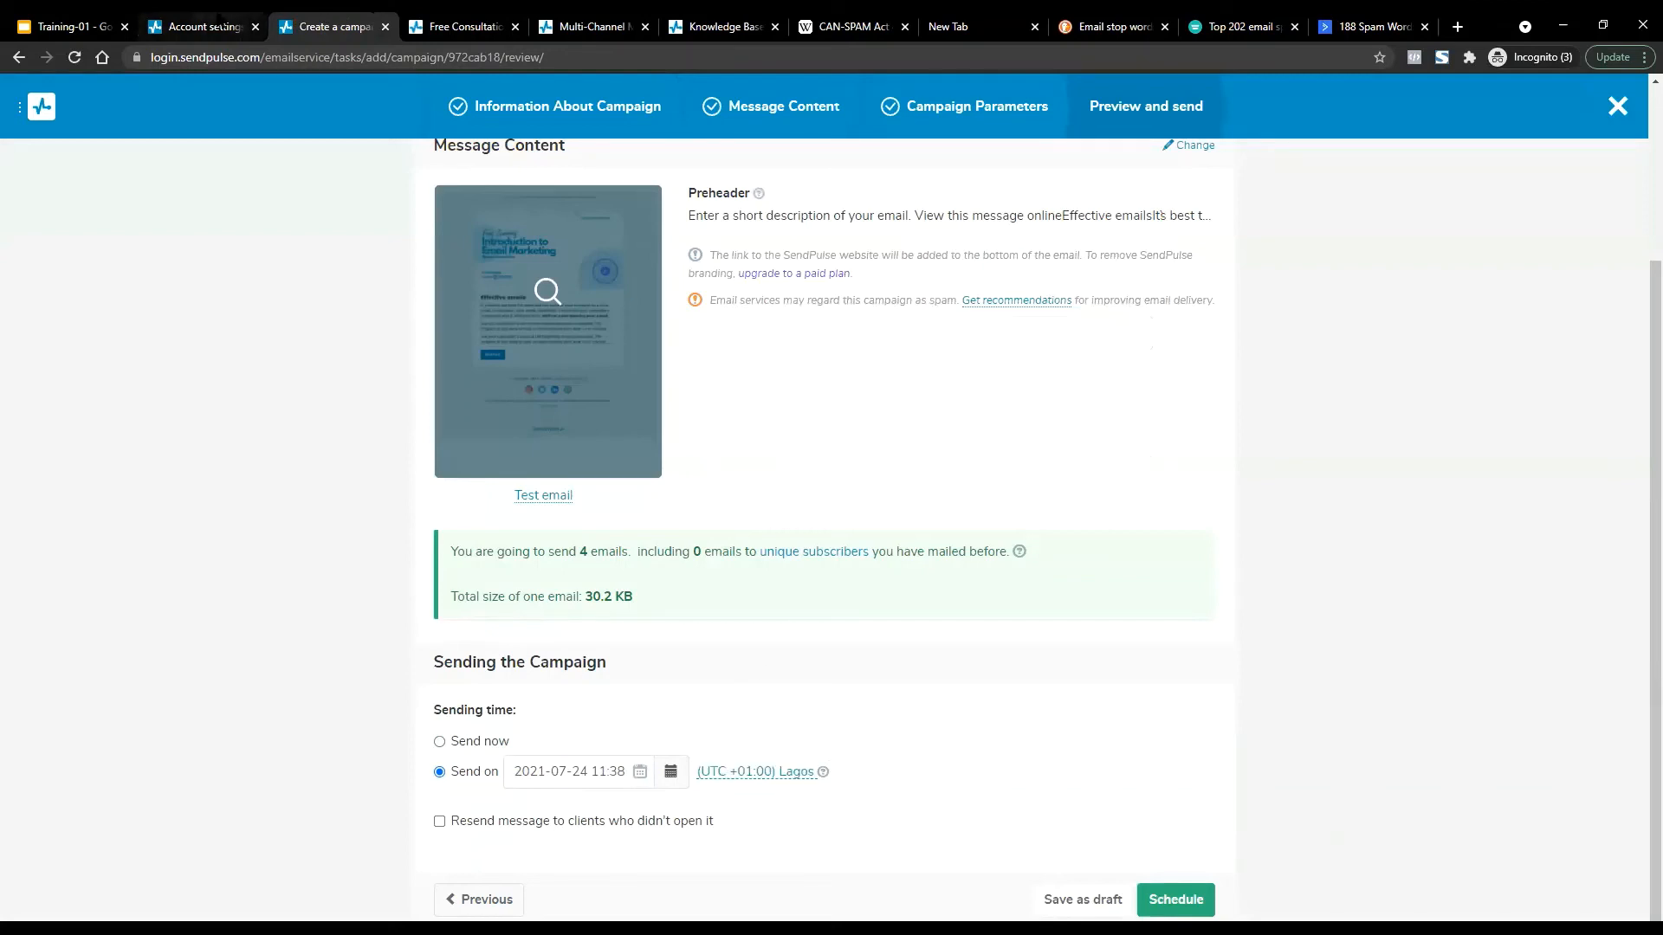
{"action": "left_click", "coordinate": [204, 26]}
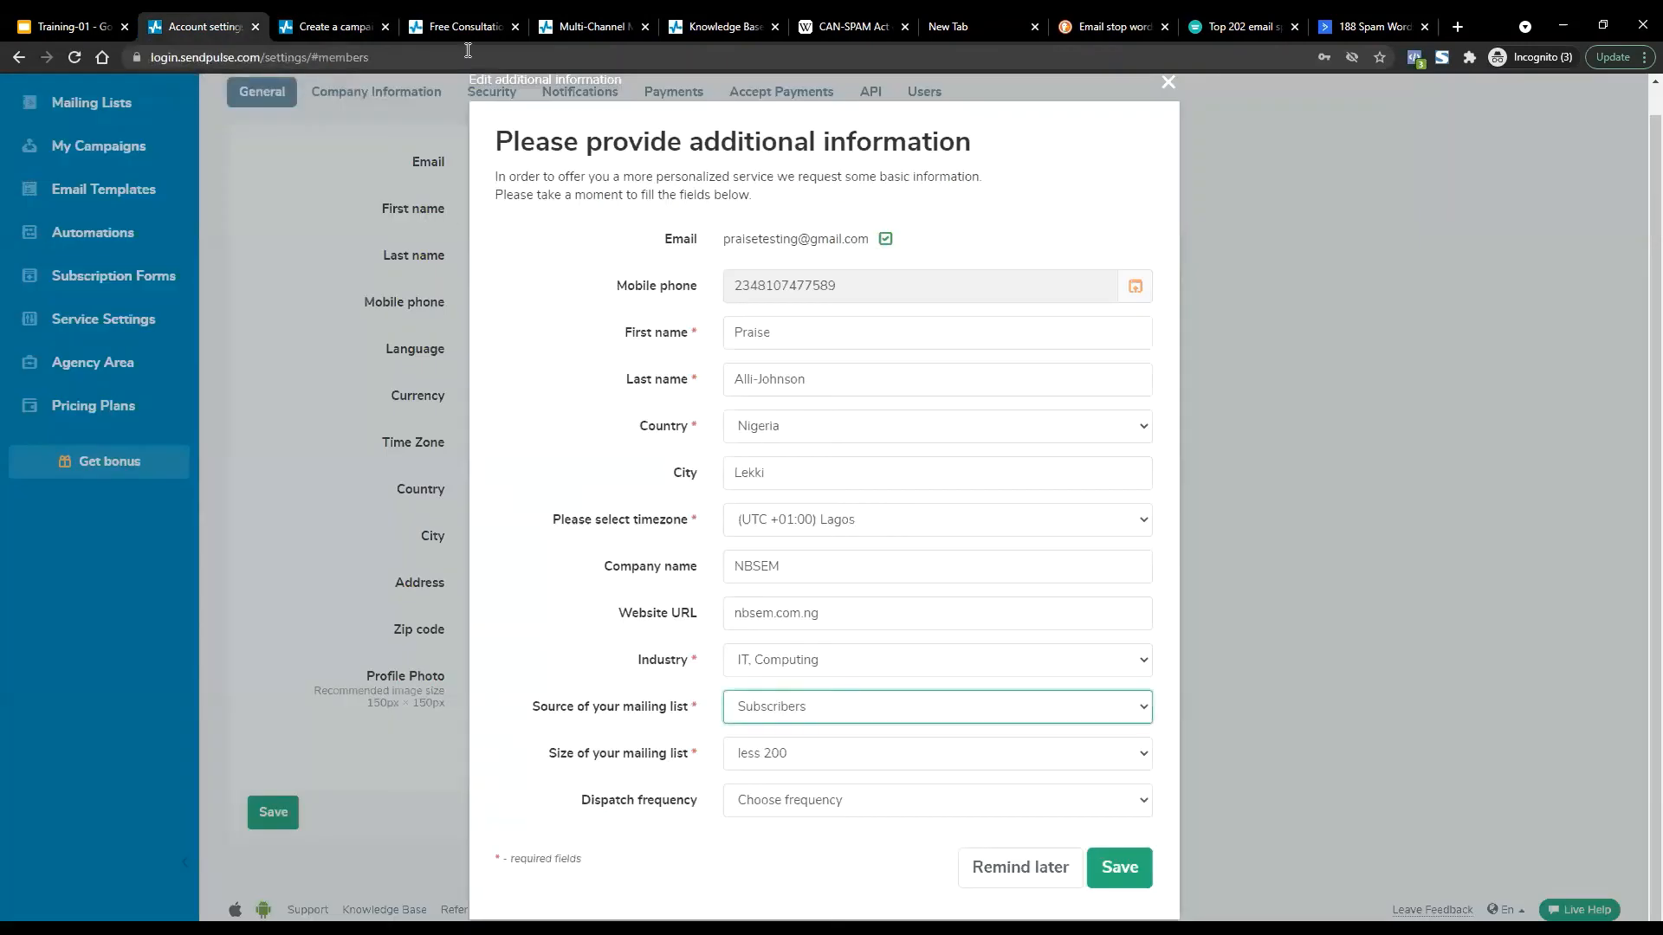
{"action": "left_click", "coordinate": [330, 22]}
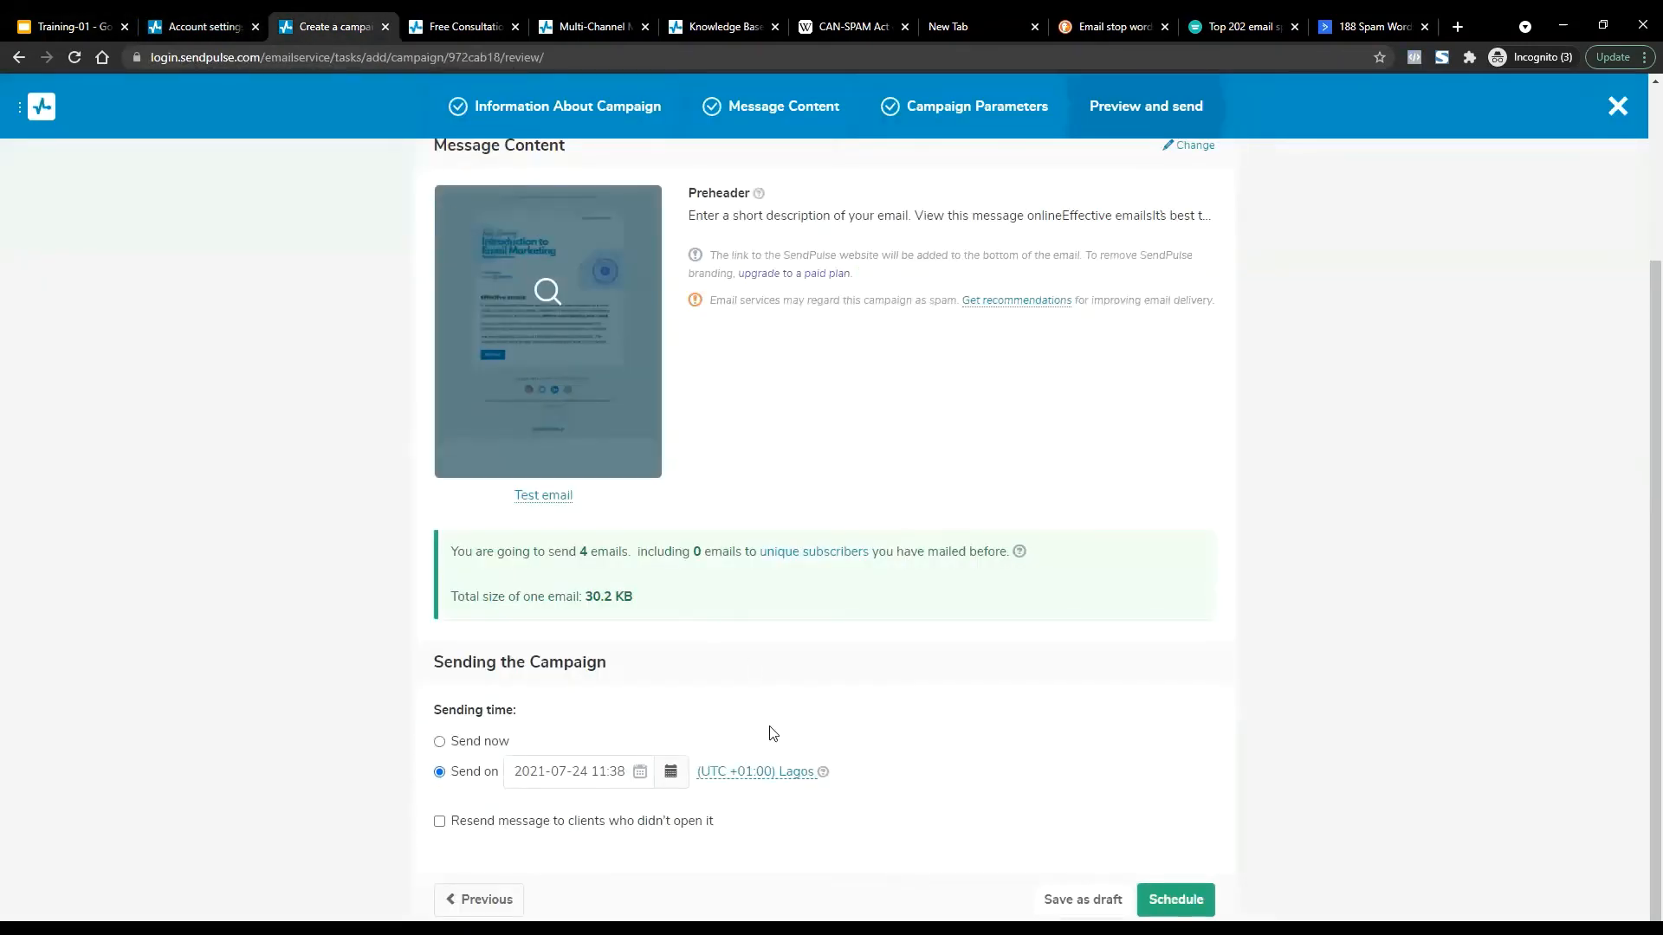
{"action": "left_click", "coordinate": [606, 770]}
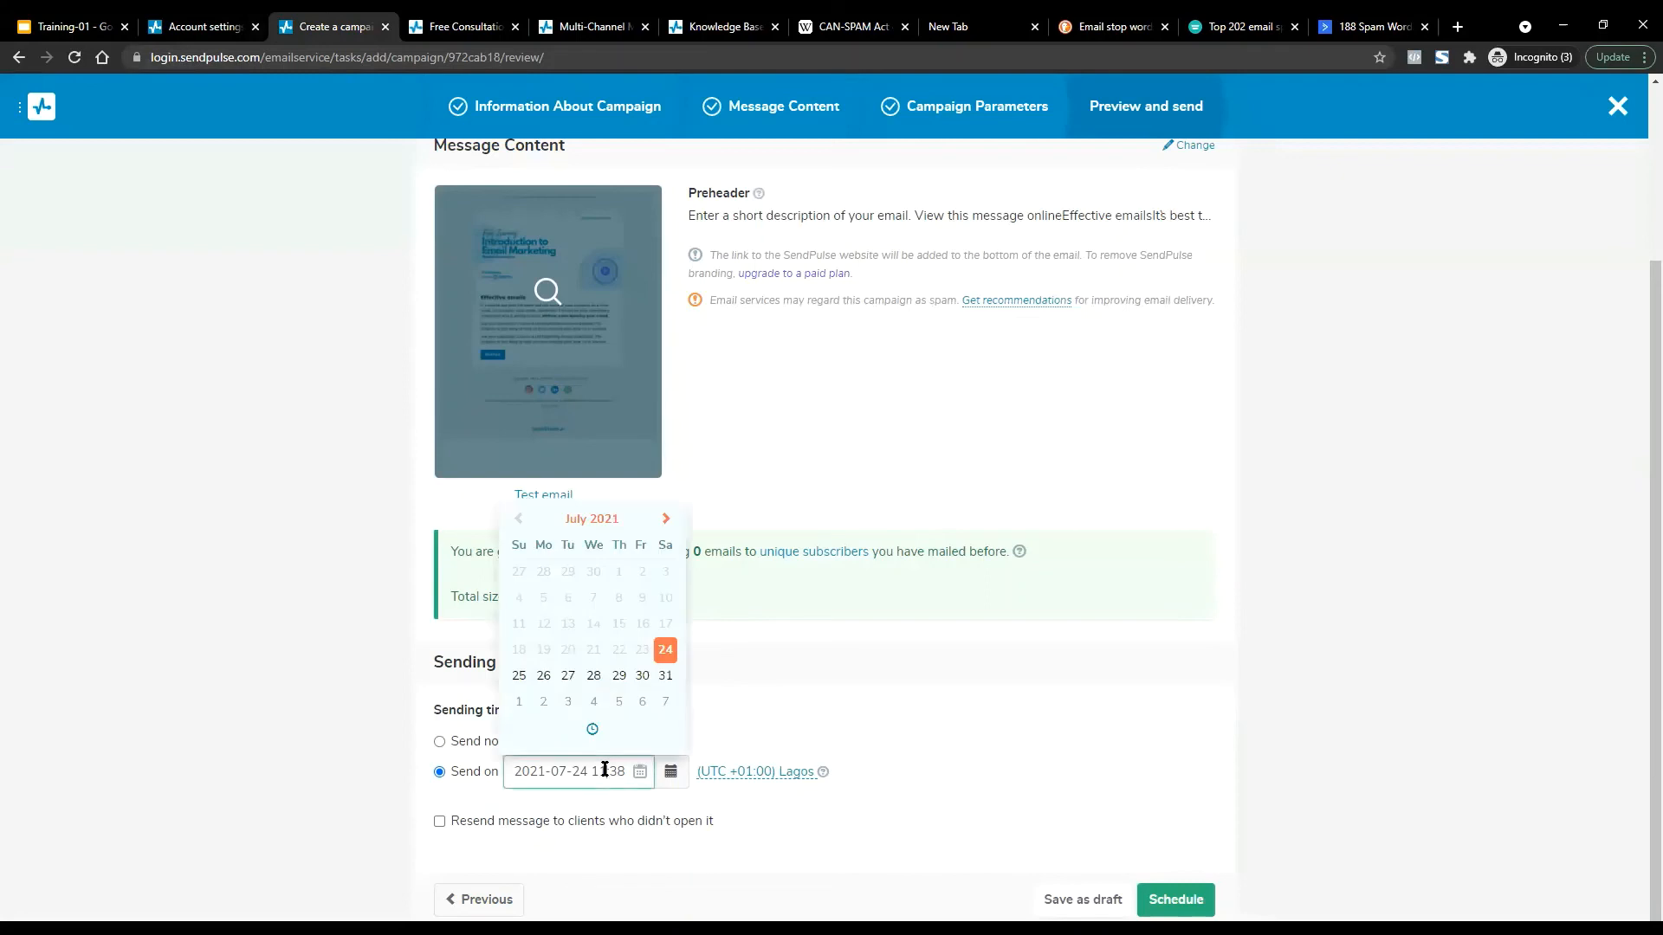
{"action": "left_click", "coordinate": [543, 675]}
{"action": "left_click", "coordinate": [568, 732]}
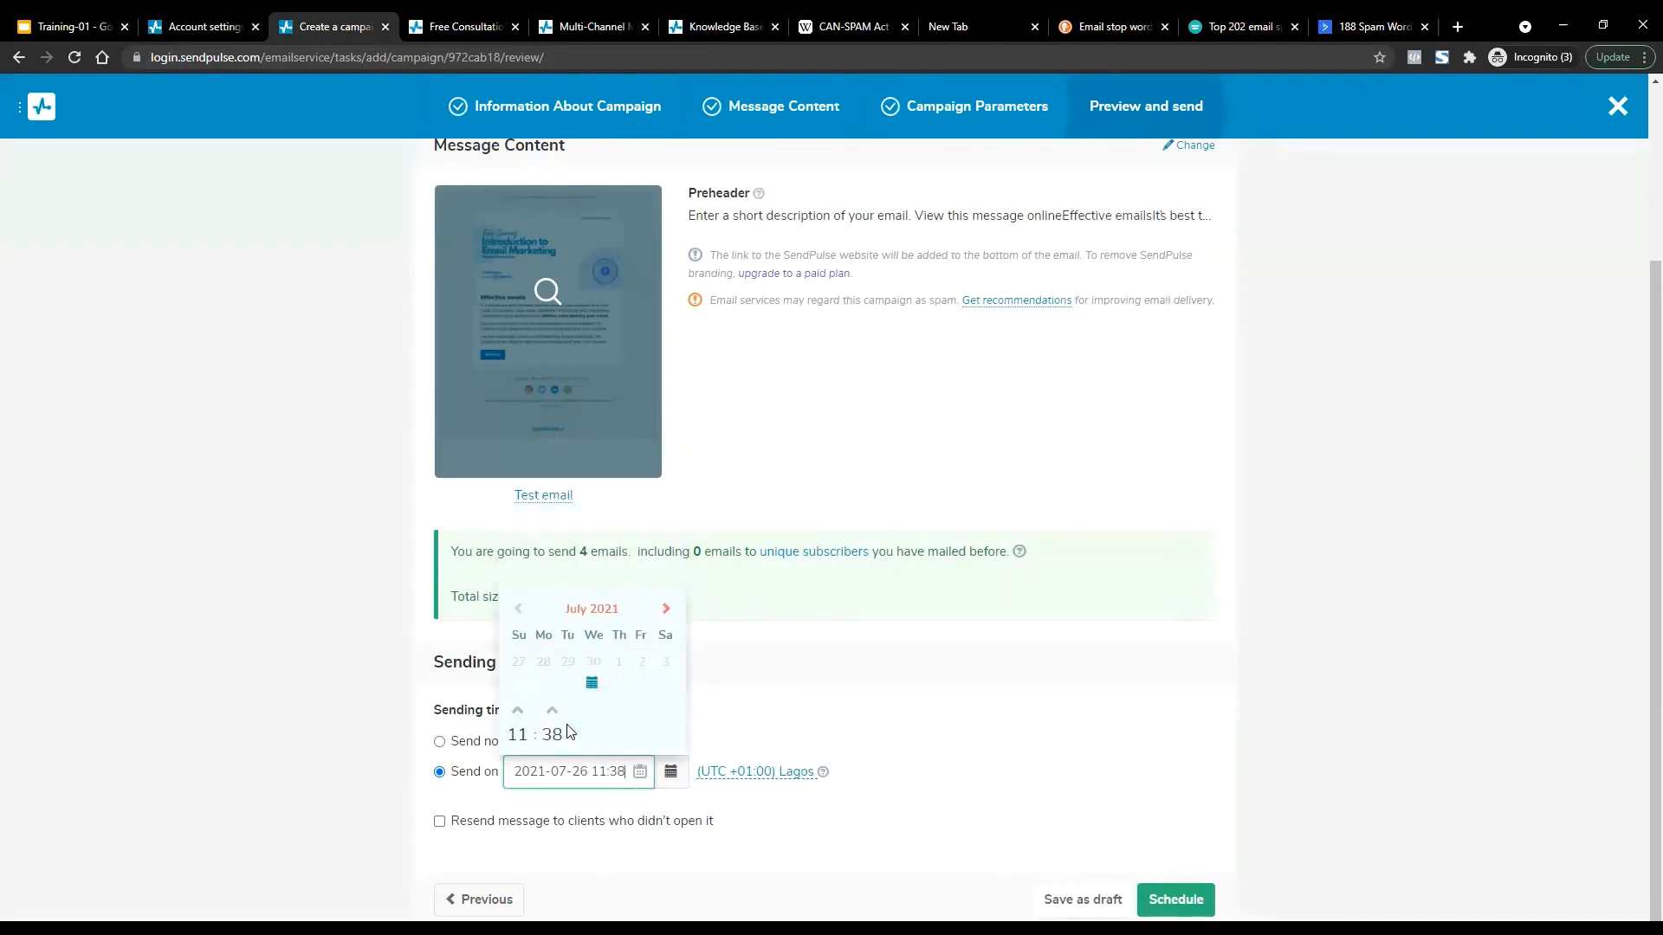
{"action": "left_click", "coordinate": [517, 686]}
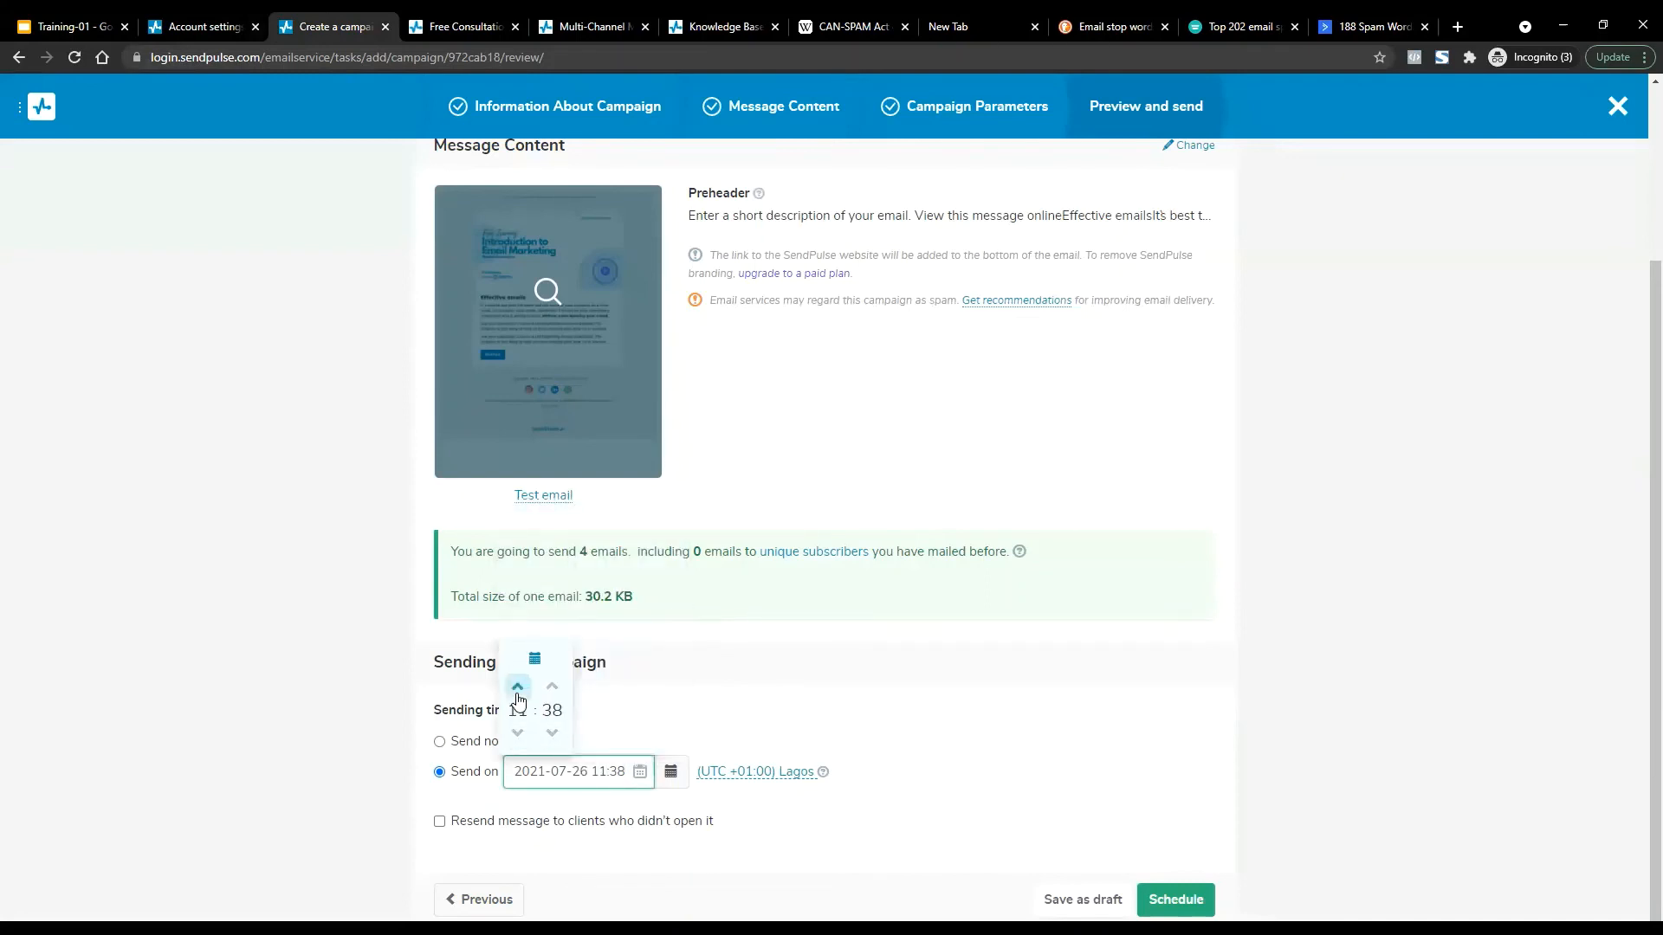
{"action": "left_click", "coordinate": [518, 734]}
{"action": "left_click", "coordinate": [517, 734]}
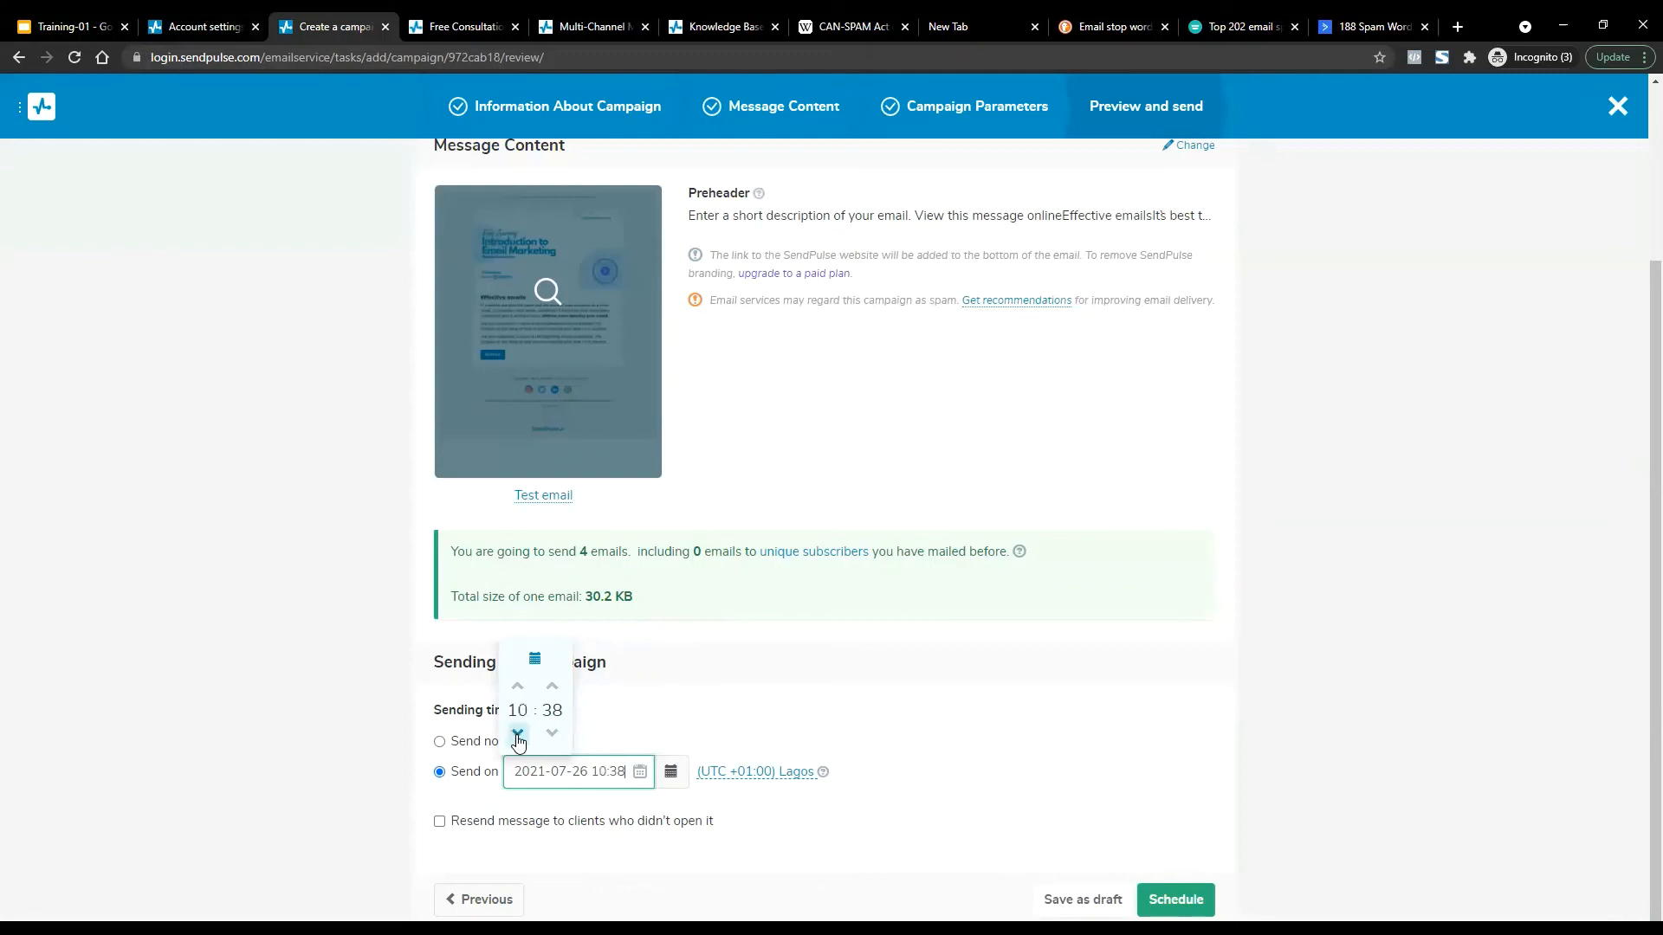
{"action": "left_click", "coordinate": [874, 762]}
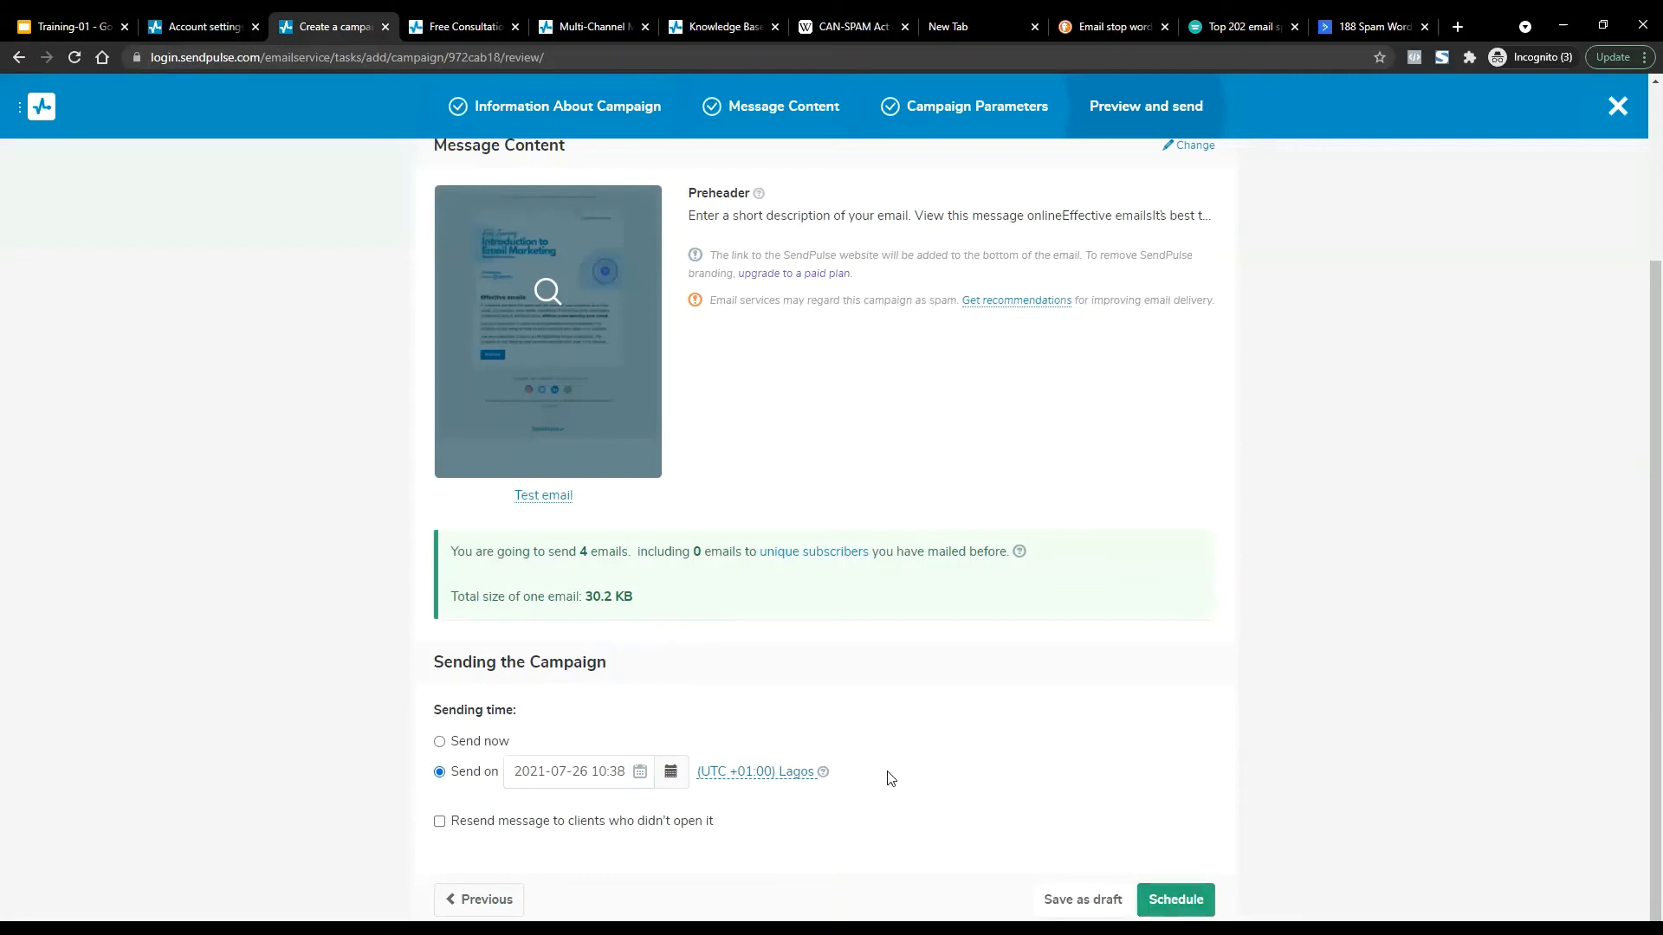
{"action": "left_click", "coordinate": [758, 778]}
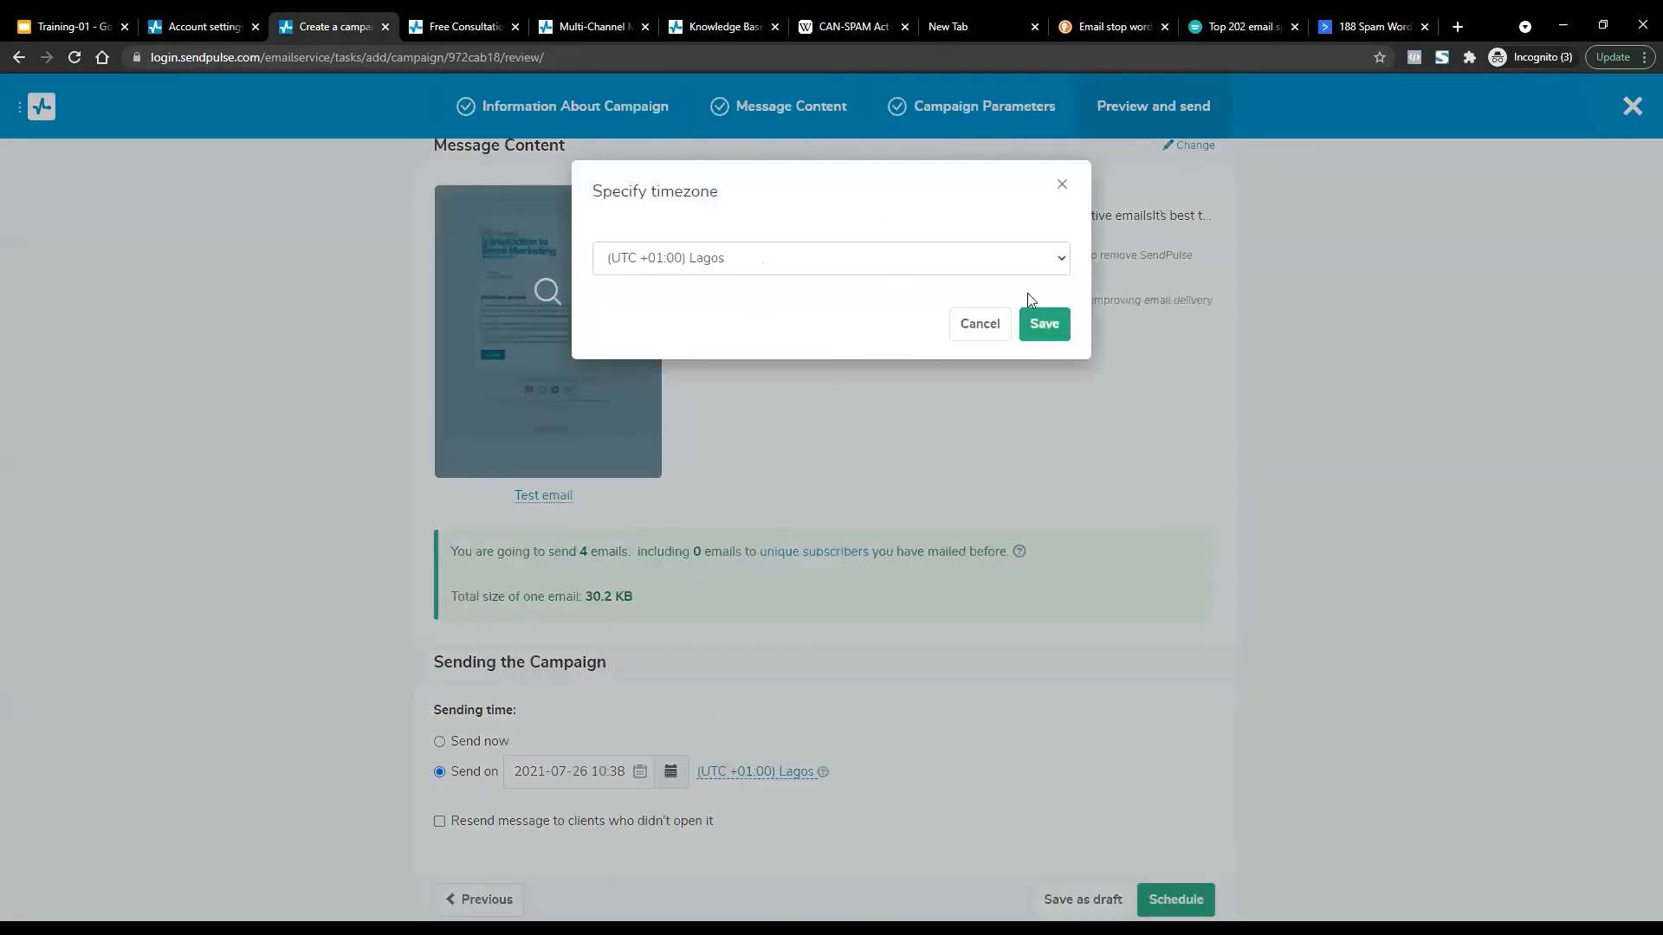
{"action": "left_click", "coordinate": [1045, 324]}
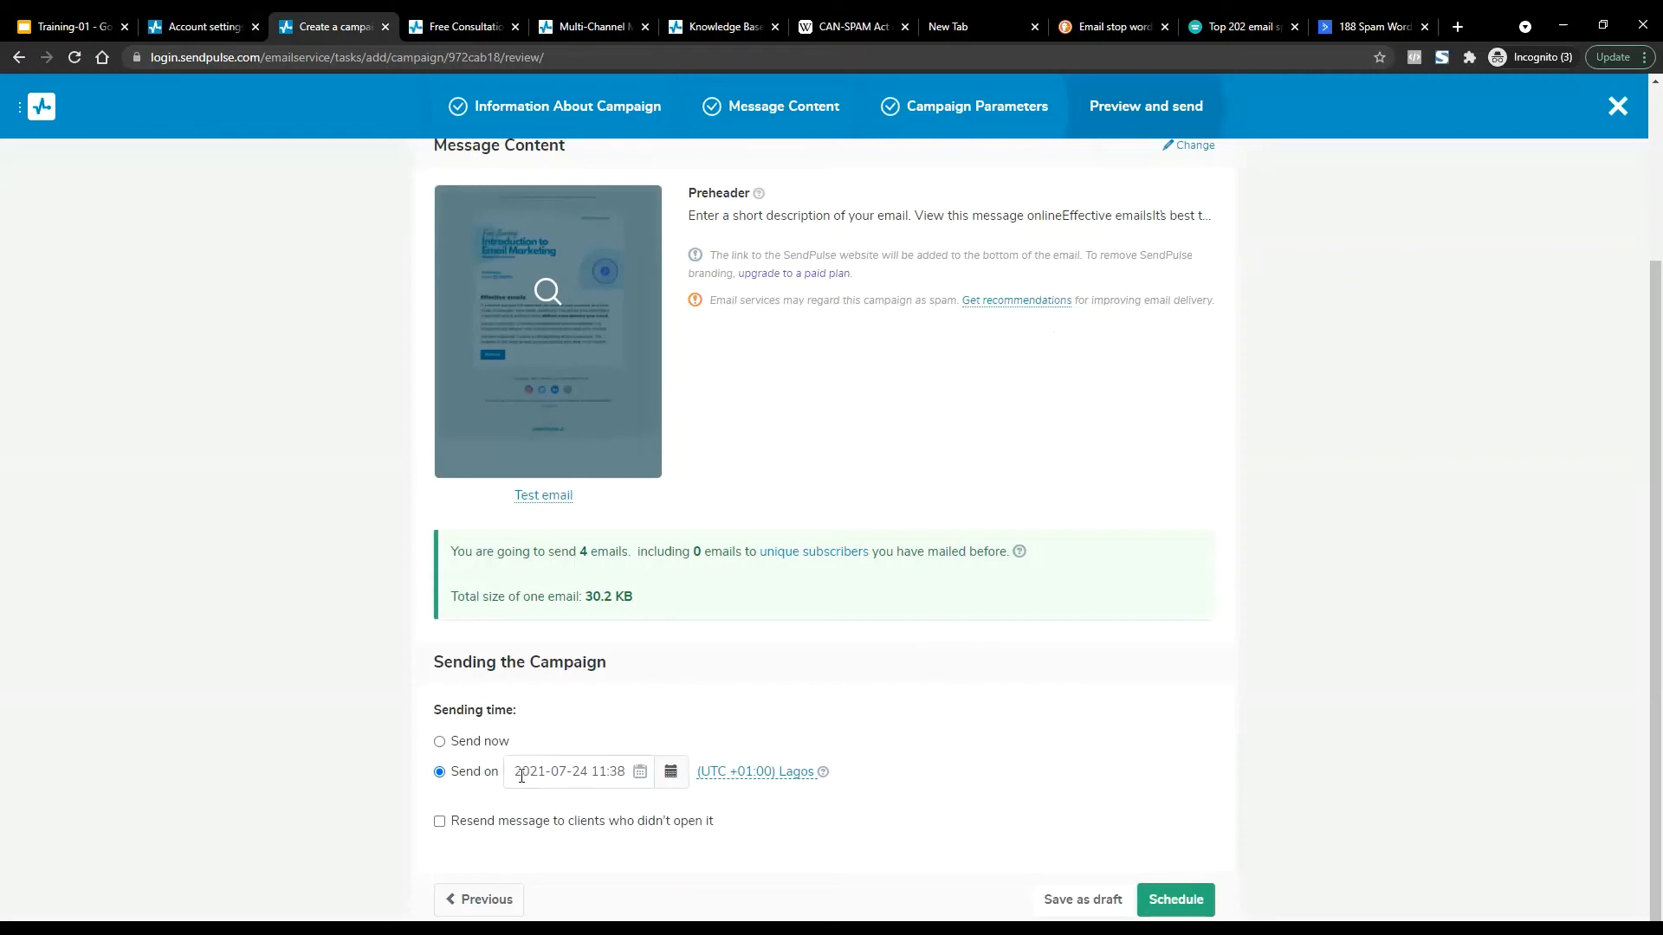
{"action": "left_click", "coordinate": [489, 830]}
{"action": "scroll", "coordinate": [1065, 620], "scroll_direction": "down", "scroll_amount": 2}
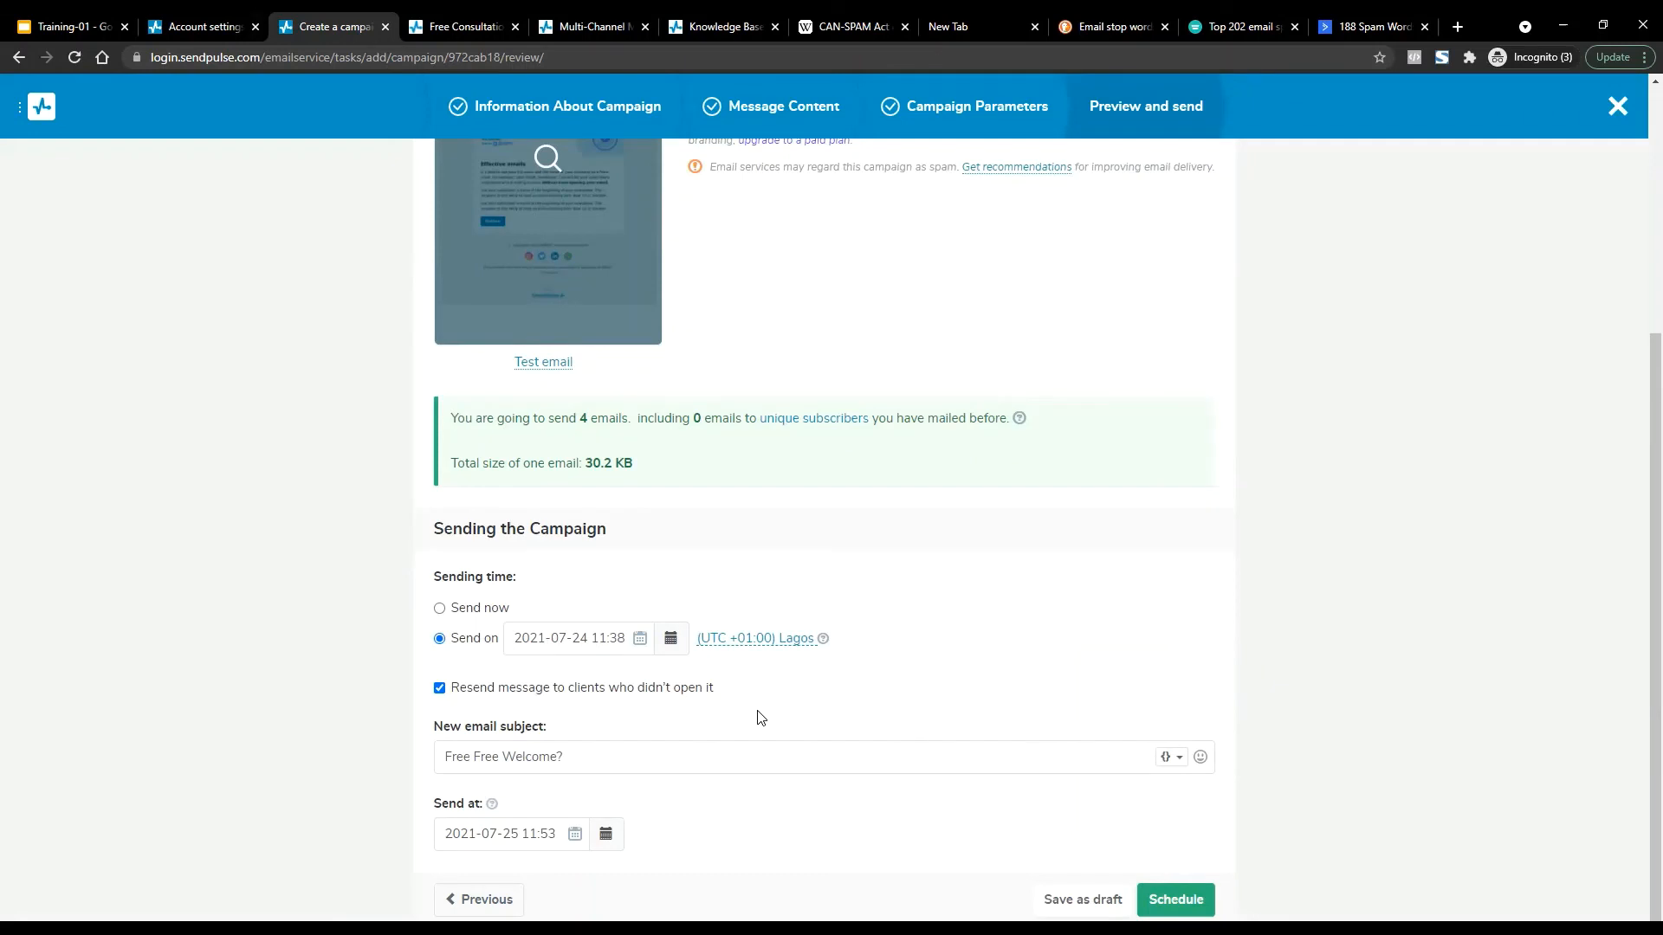
{"action": "left_click", "coordinate": [551, 831]}
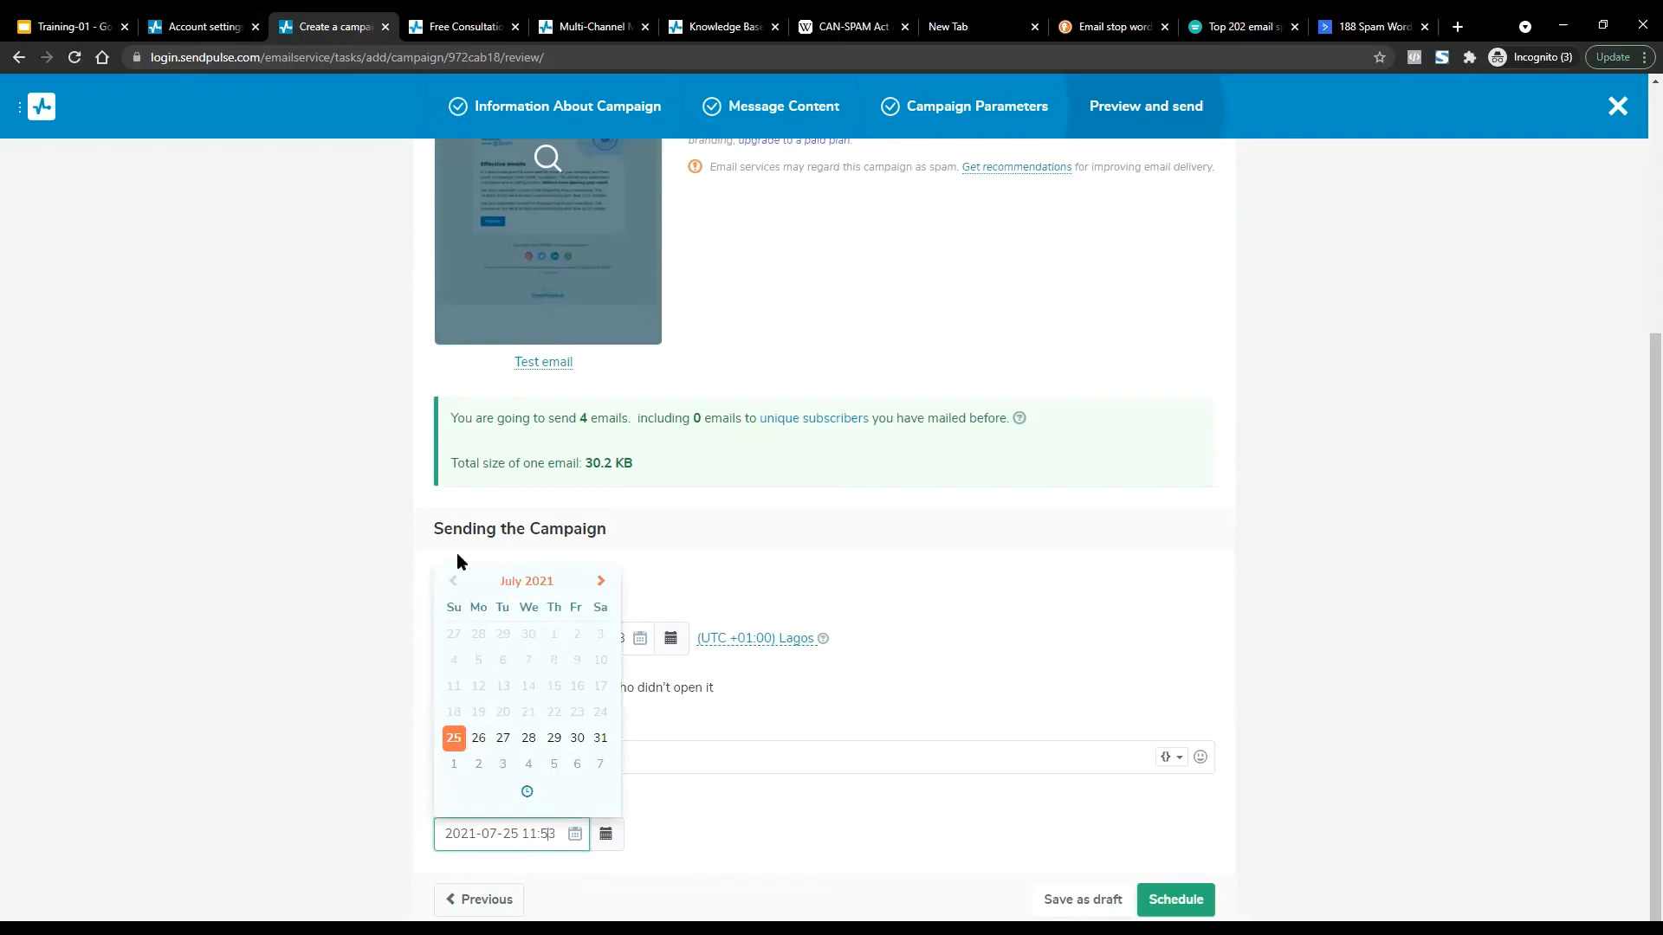
{"action": "left_click", "coordinate": [740, 832]}
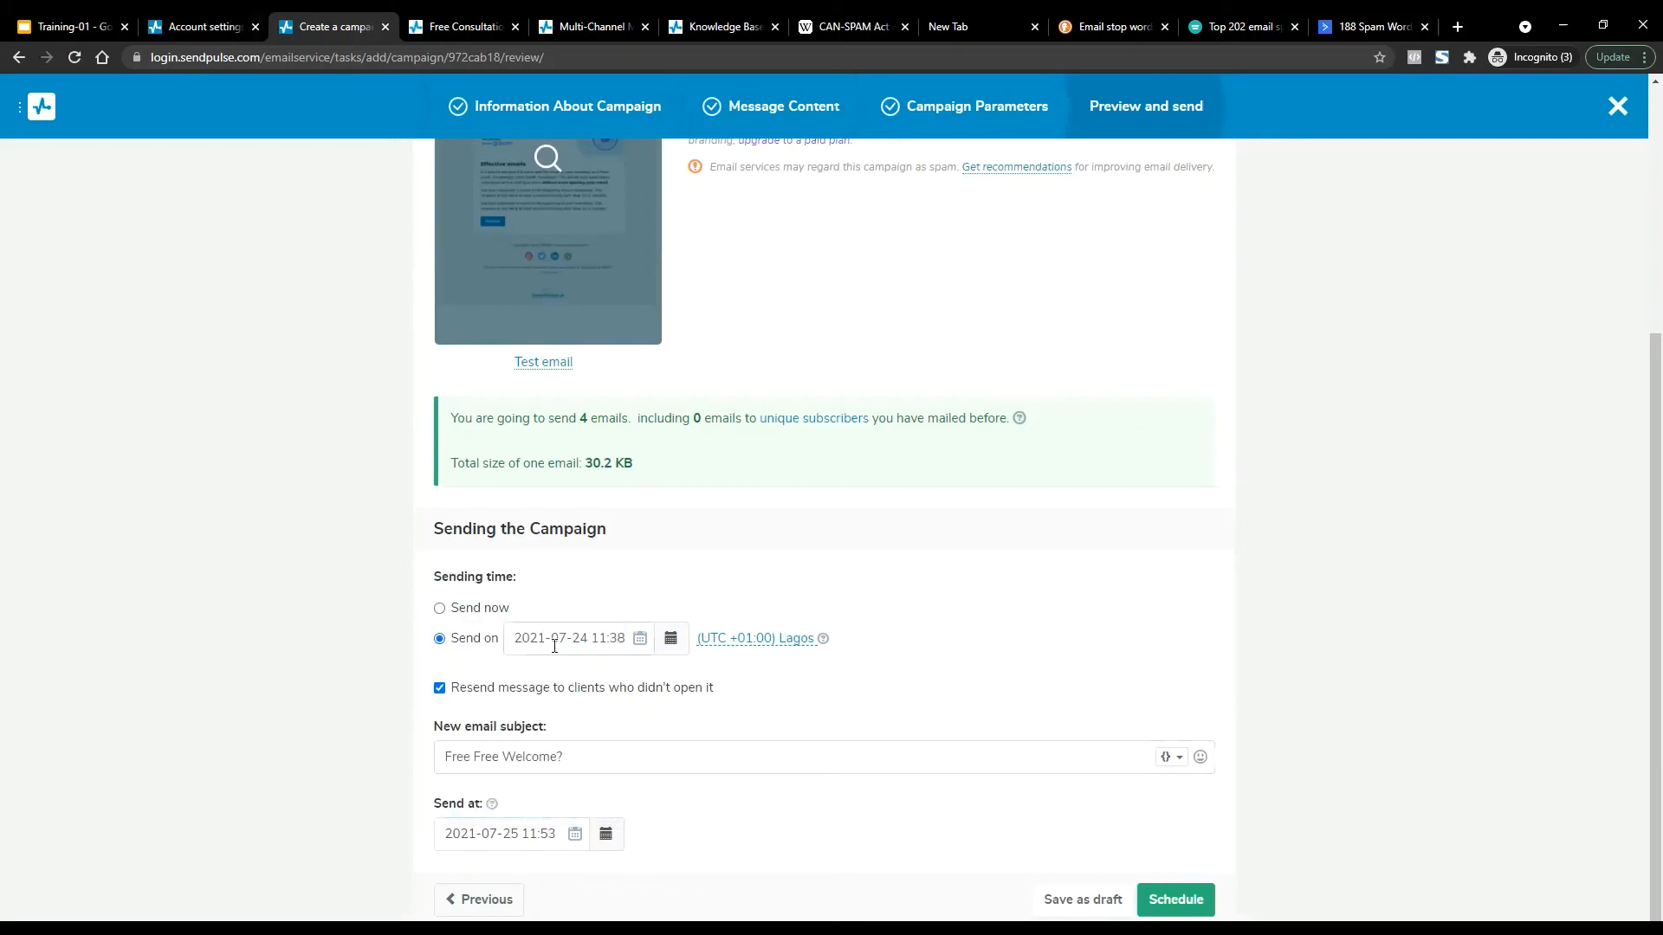
{"action": "left_click", "coordinate": [539, 833]}
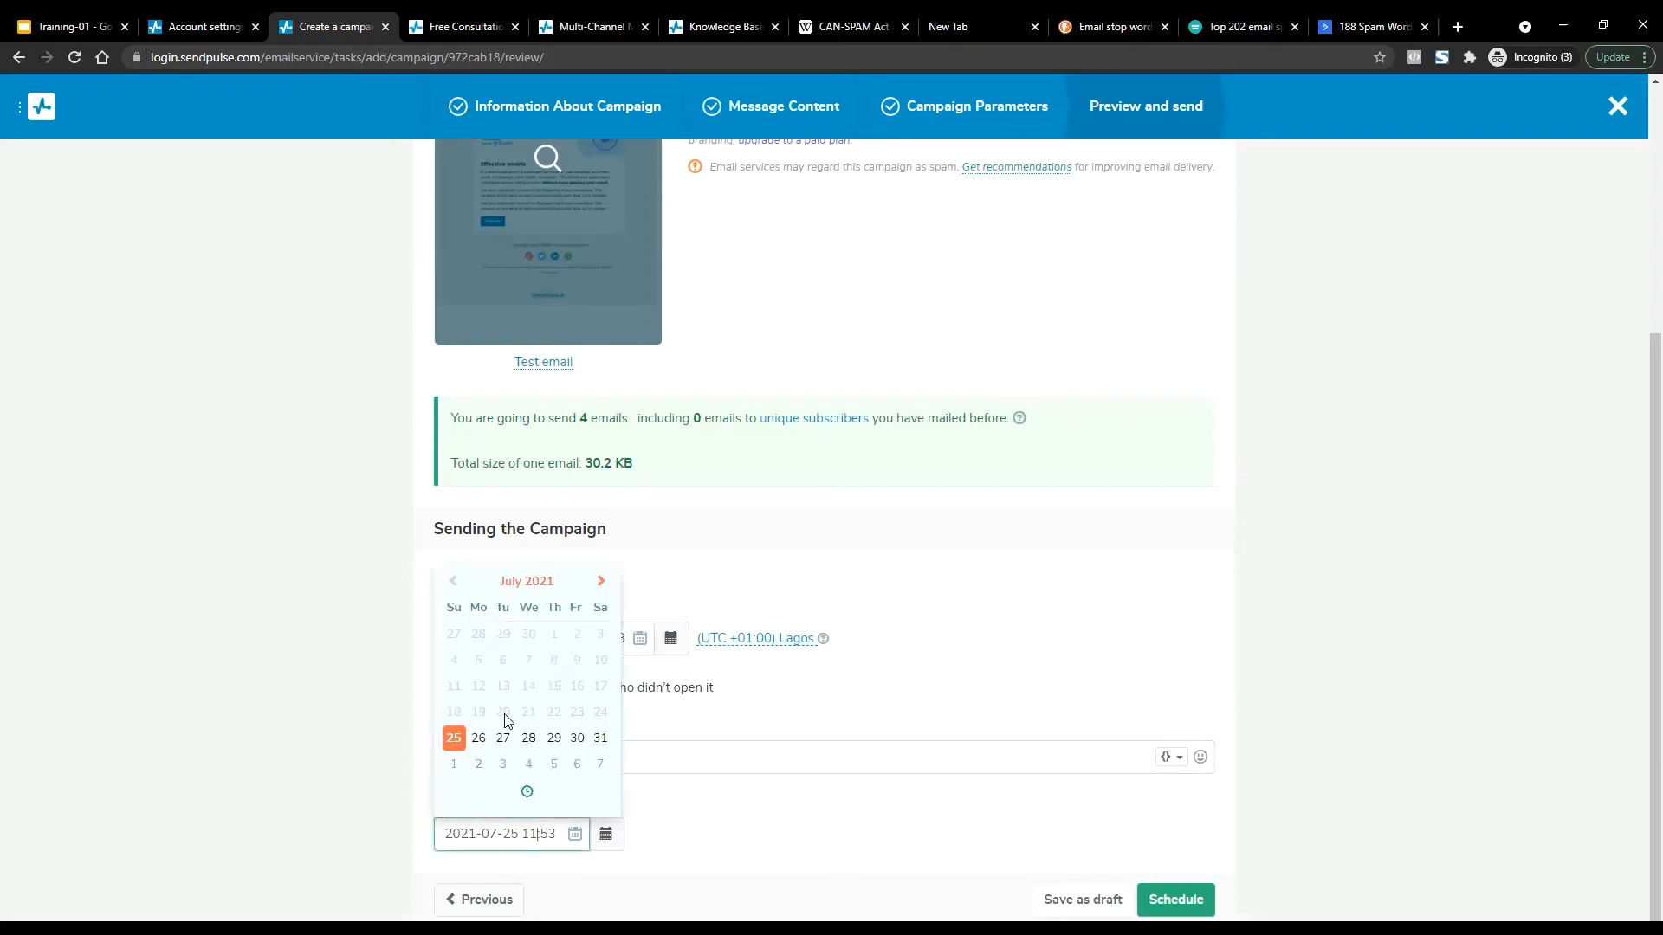
{"action": "left_click", "coordinate": [502, 738]}
{"action": "left_click", "coordinate": [525, 795]}
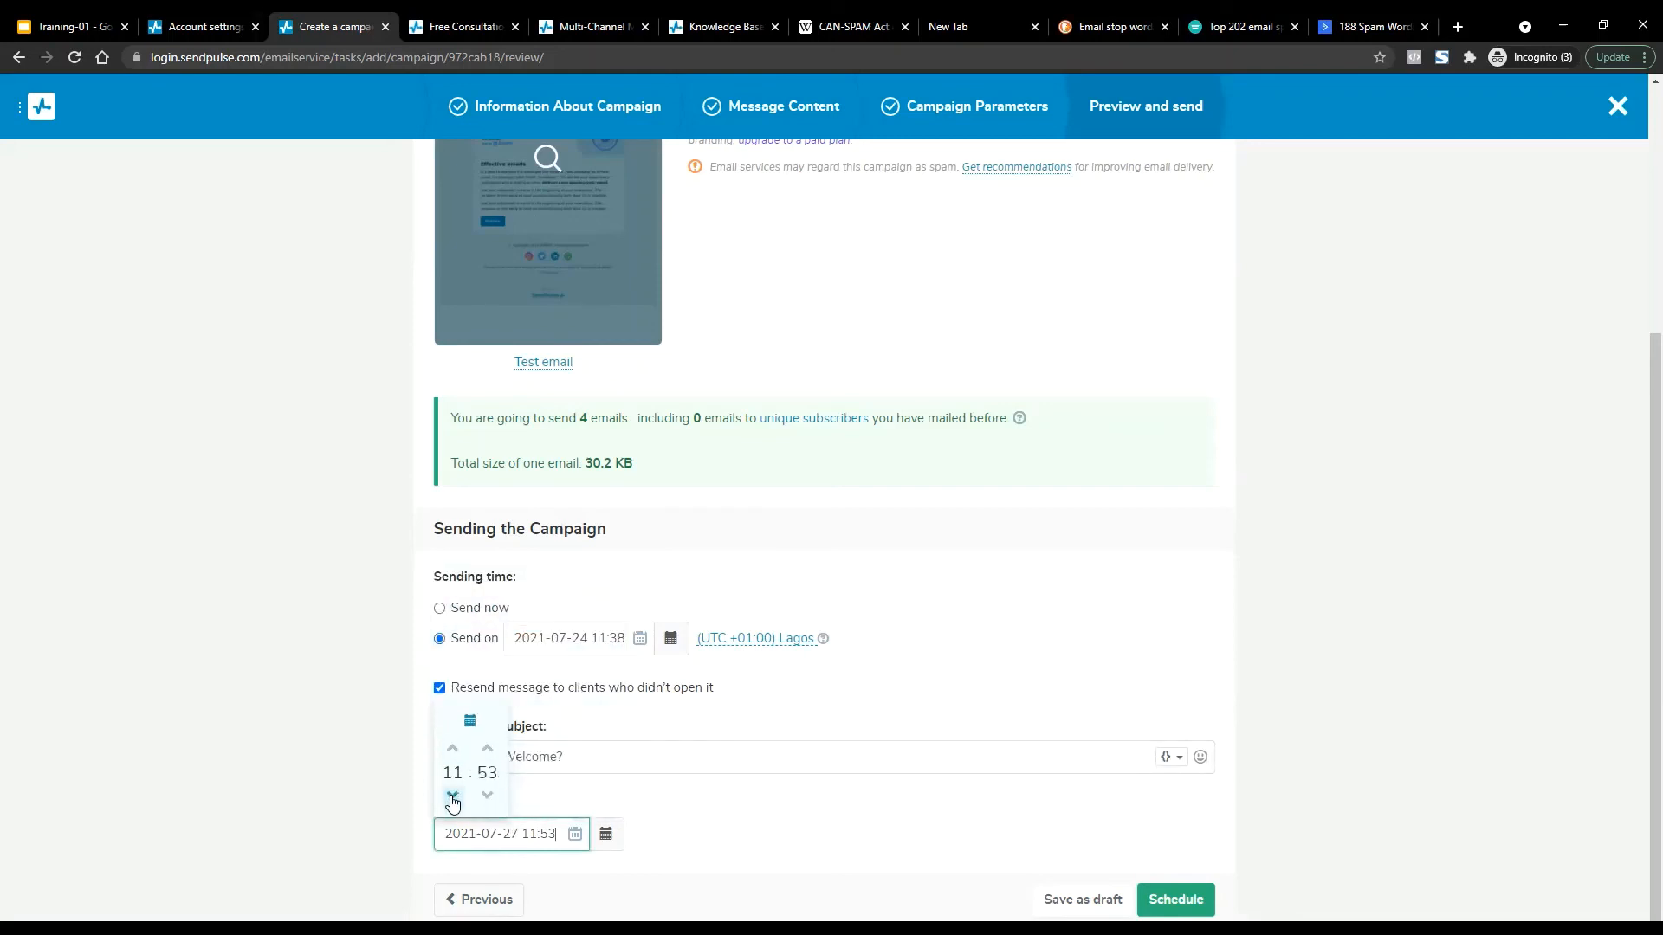
{"action": "left_click", "coordinate": [452, 794]}
{"action": "left_click", "coordinate": [724, 820]}
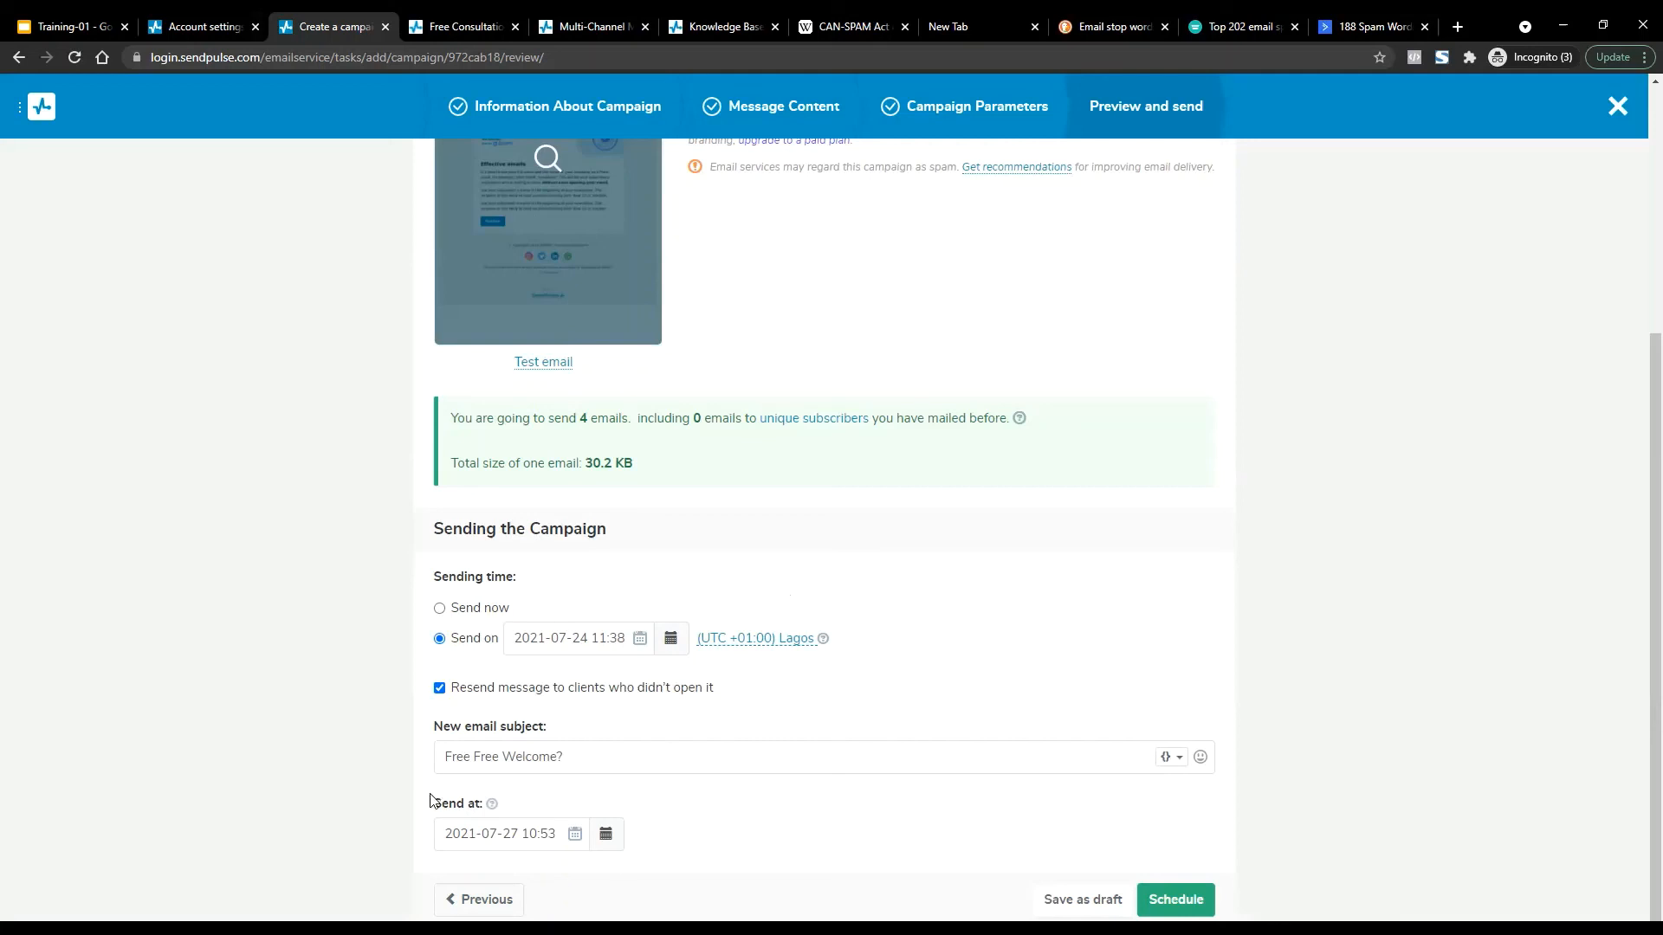
{"action": "left_click", "coordinate": [1180, 899]}
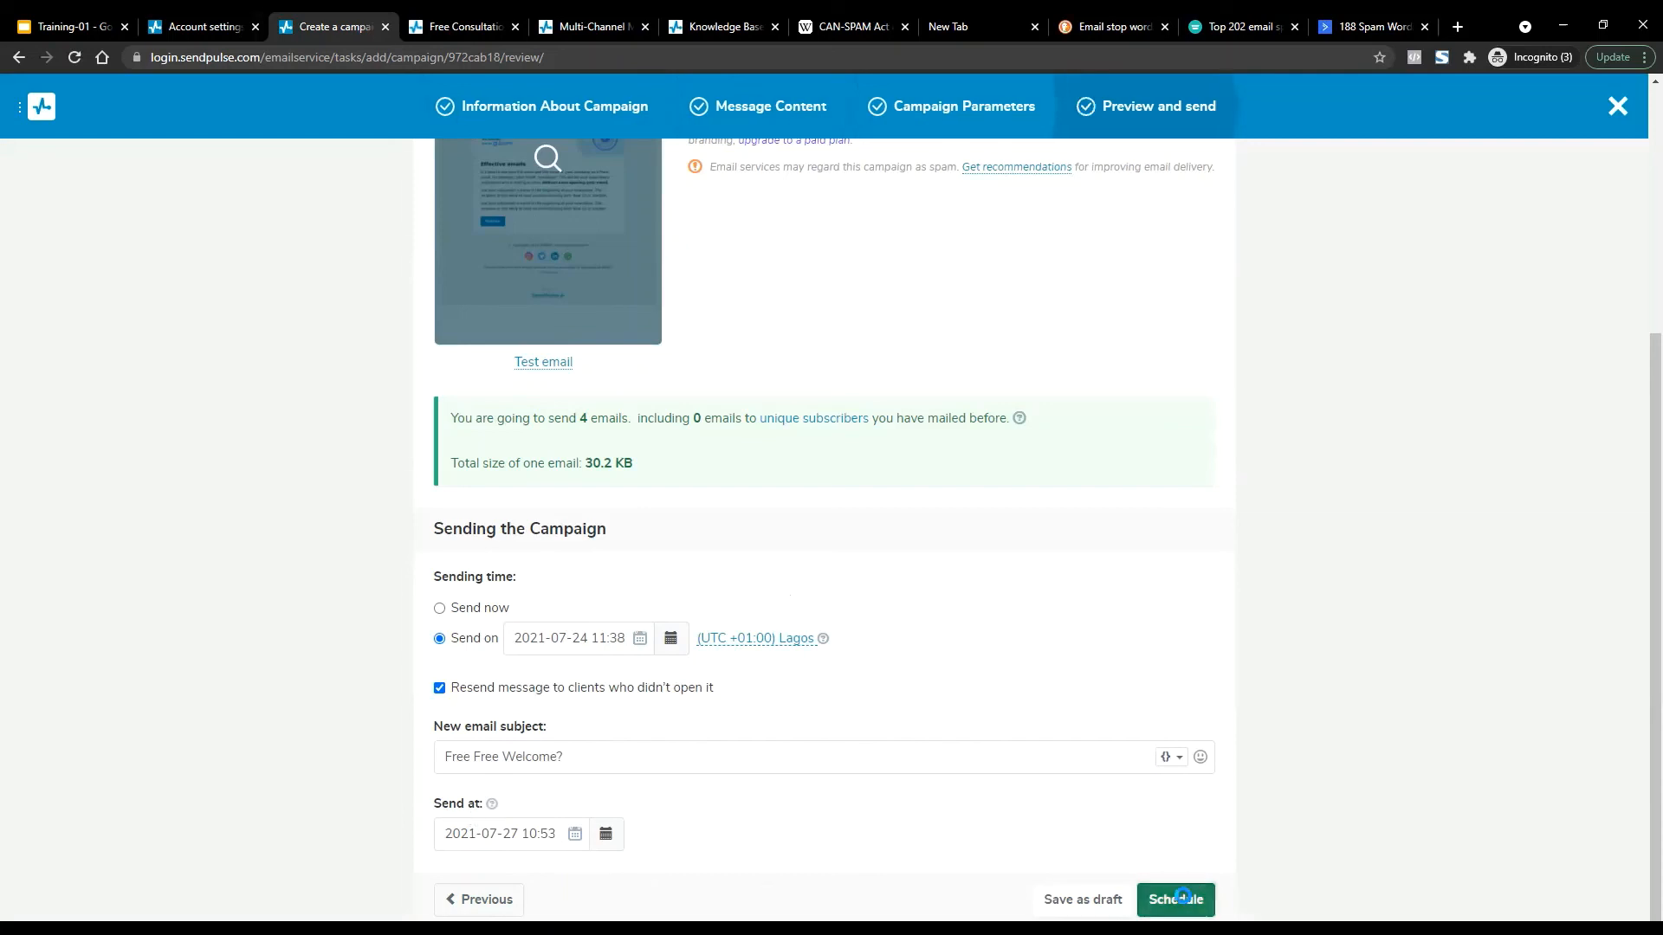
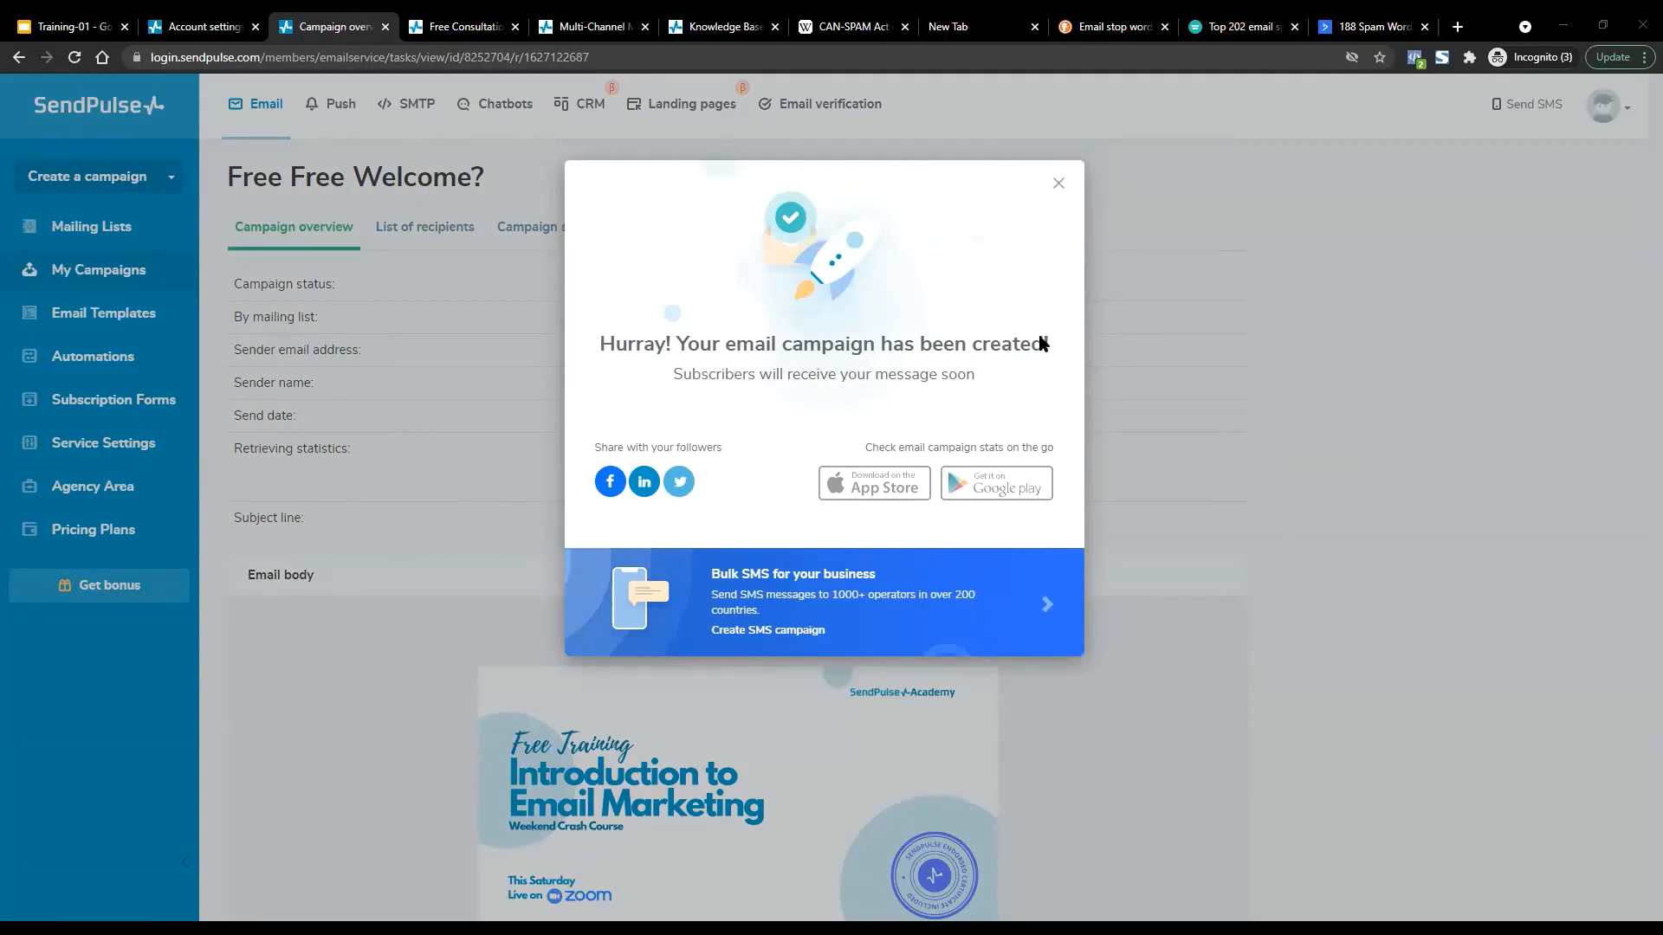
Close the 'Hurray! Your email campaign has been created' confirmation to reveal the campaign overview.
{"action": "left_click", "coordinate": [1058, 185]}
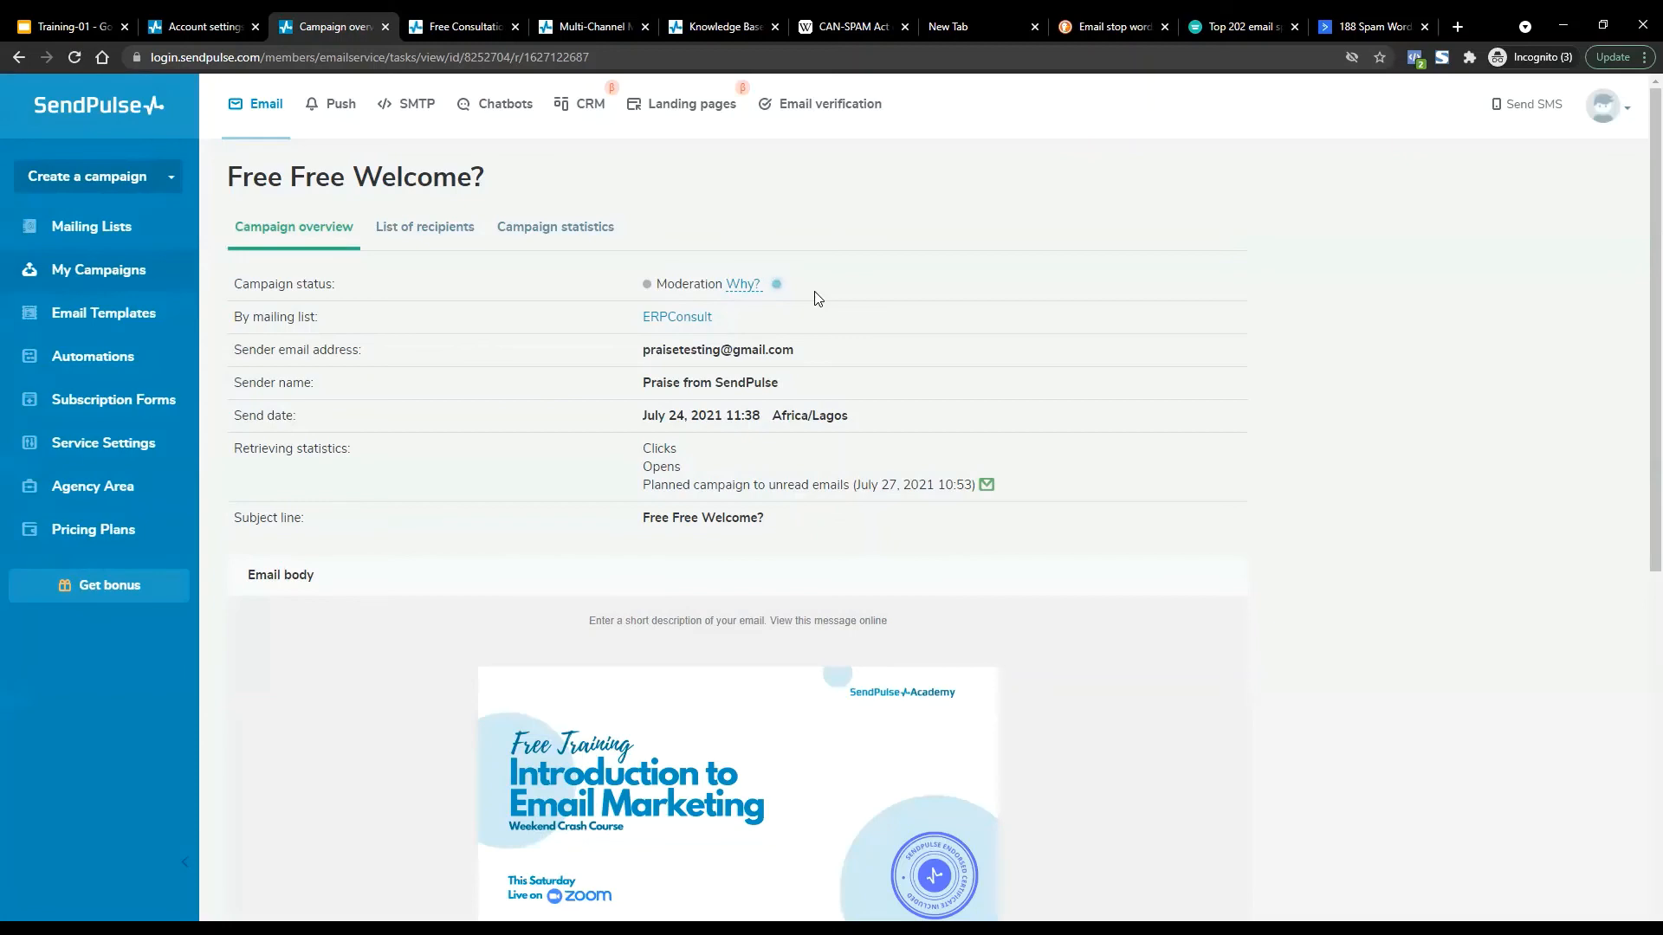
{"action": "mouse_move", "coordinate": [745, 286]}
View the Training-01 deck's Email Laws and Policies slide, then head back toward SendPulse.
{"action": "left_click", "coordinate": [76, 21]}
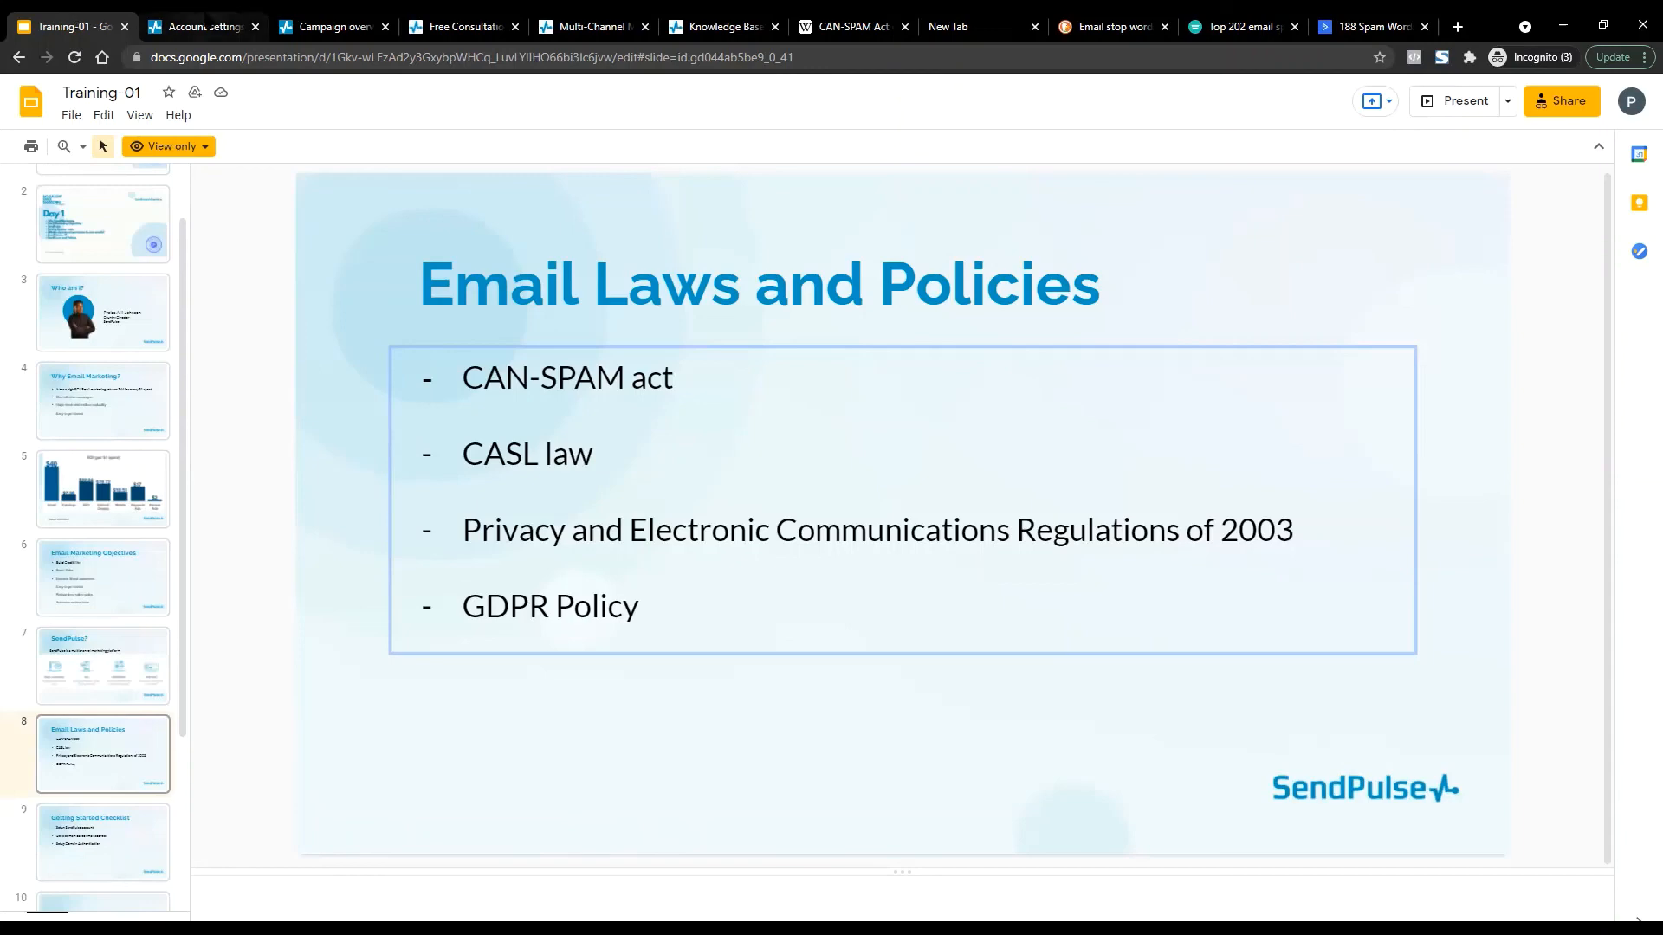
{"action": "left_click", "coordinate": [206, 23]}
On the Free Free Welcome? overview, highlight the sender email, sender name and campaign status rows.
{"action": "left_click", "coordinate": [328, 21]}
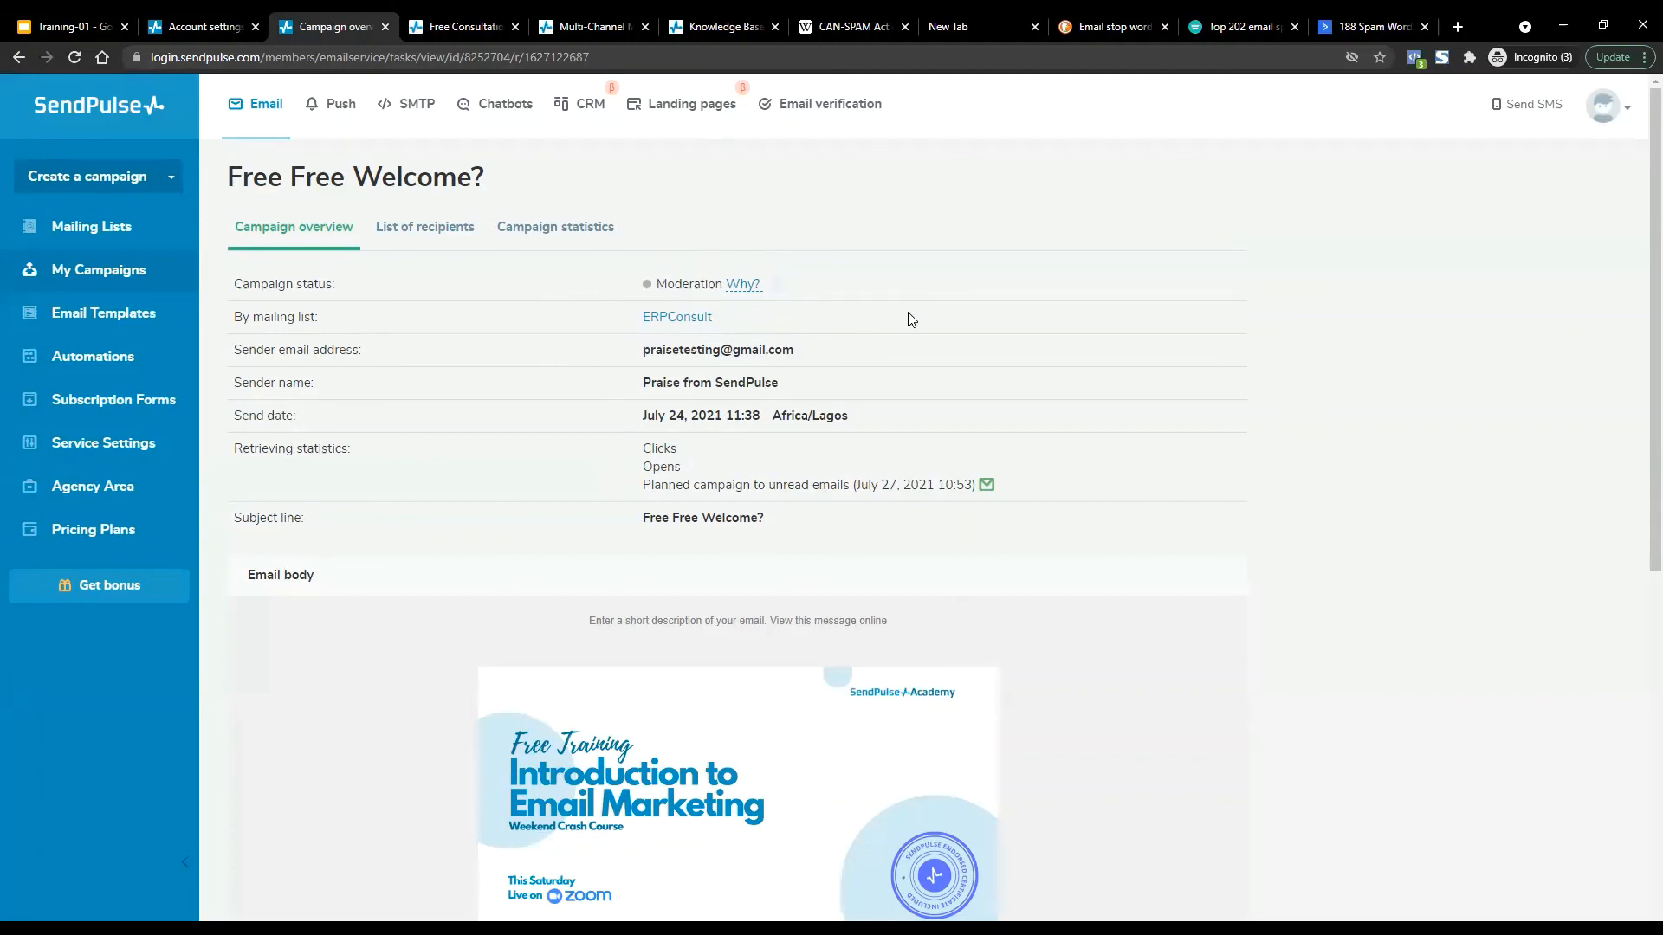
{"action": "left_click_drag", "start_coordinate": [230, 350], "coordinate": [882, 341]}
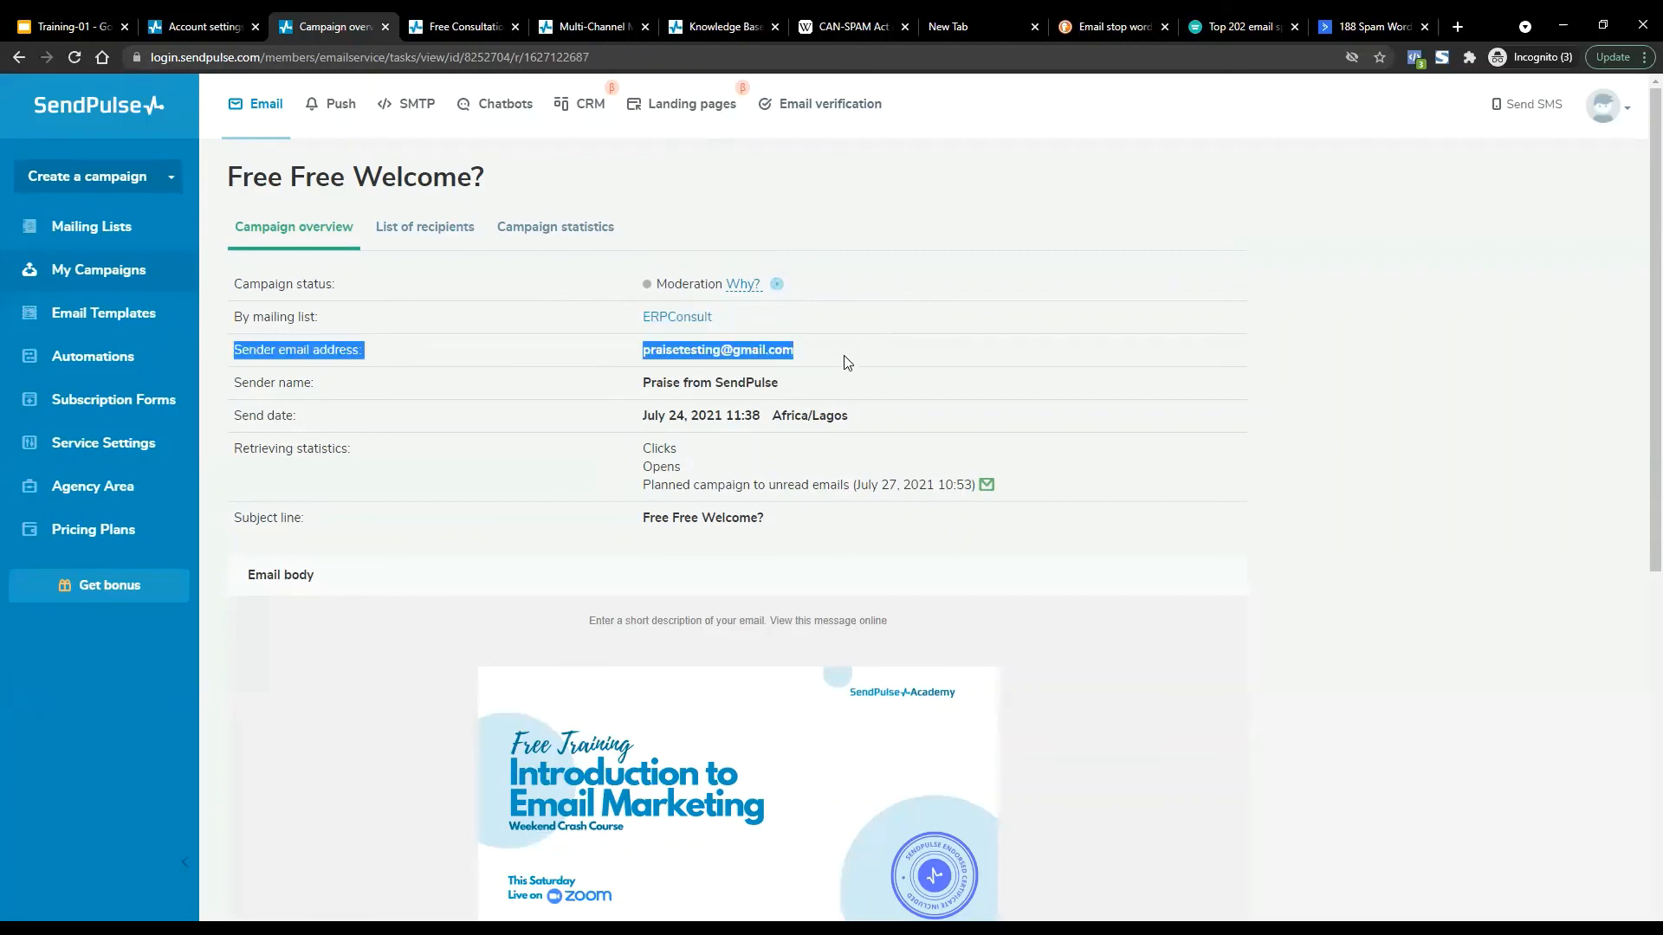
{"action": "left_click", "coordinate": [474, 383]}
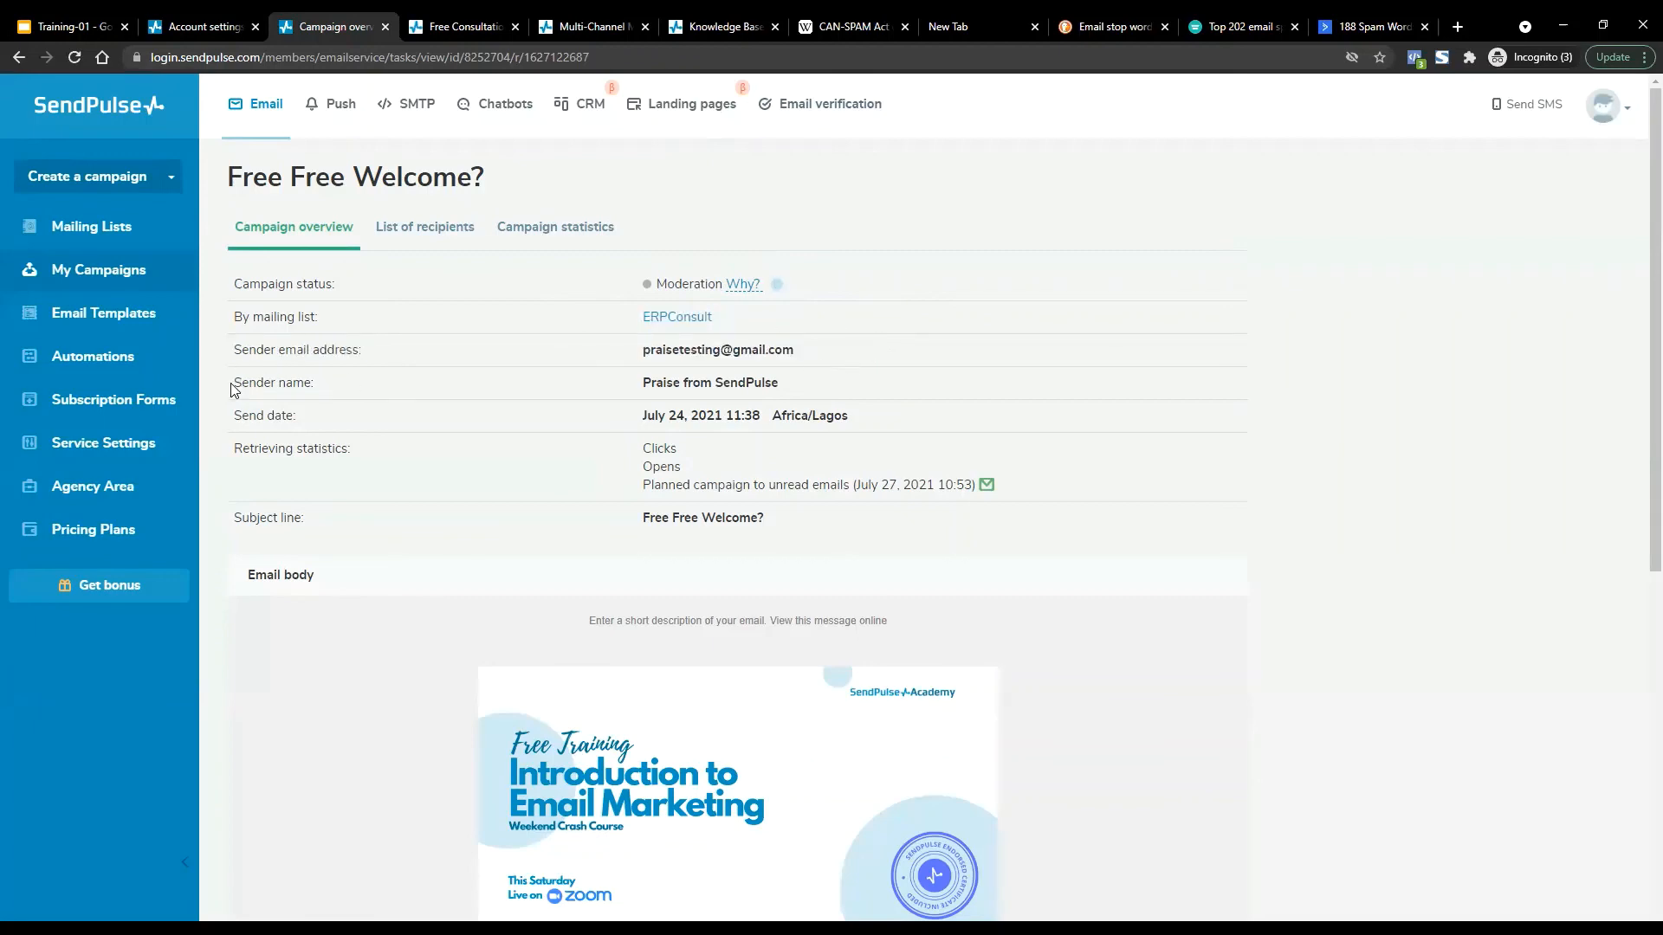
{"action": "left_click_drag", "start_coordinate": [232, 383], "coordinate": [820, 390]}
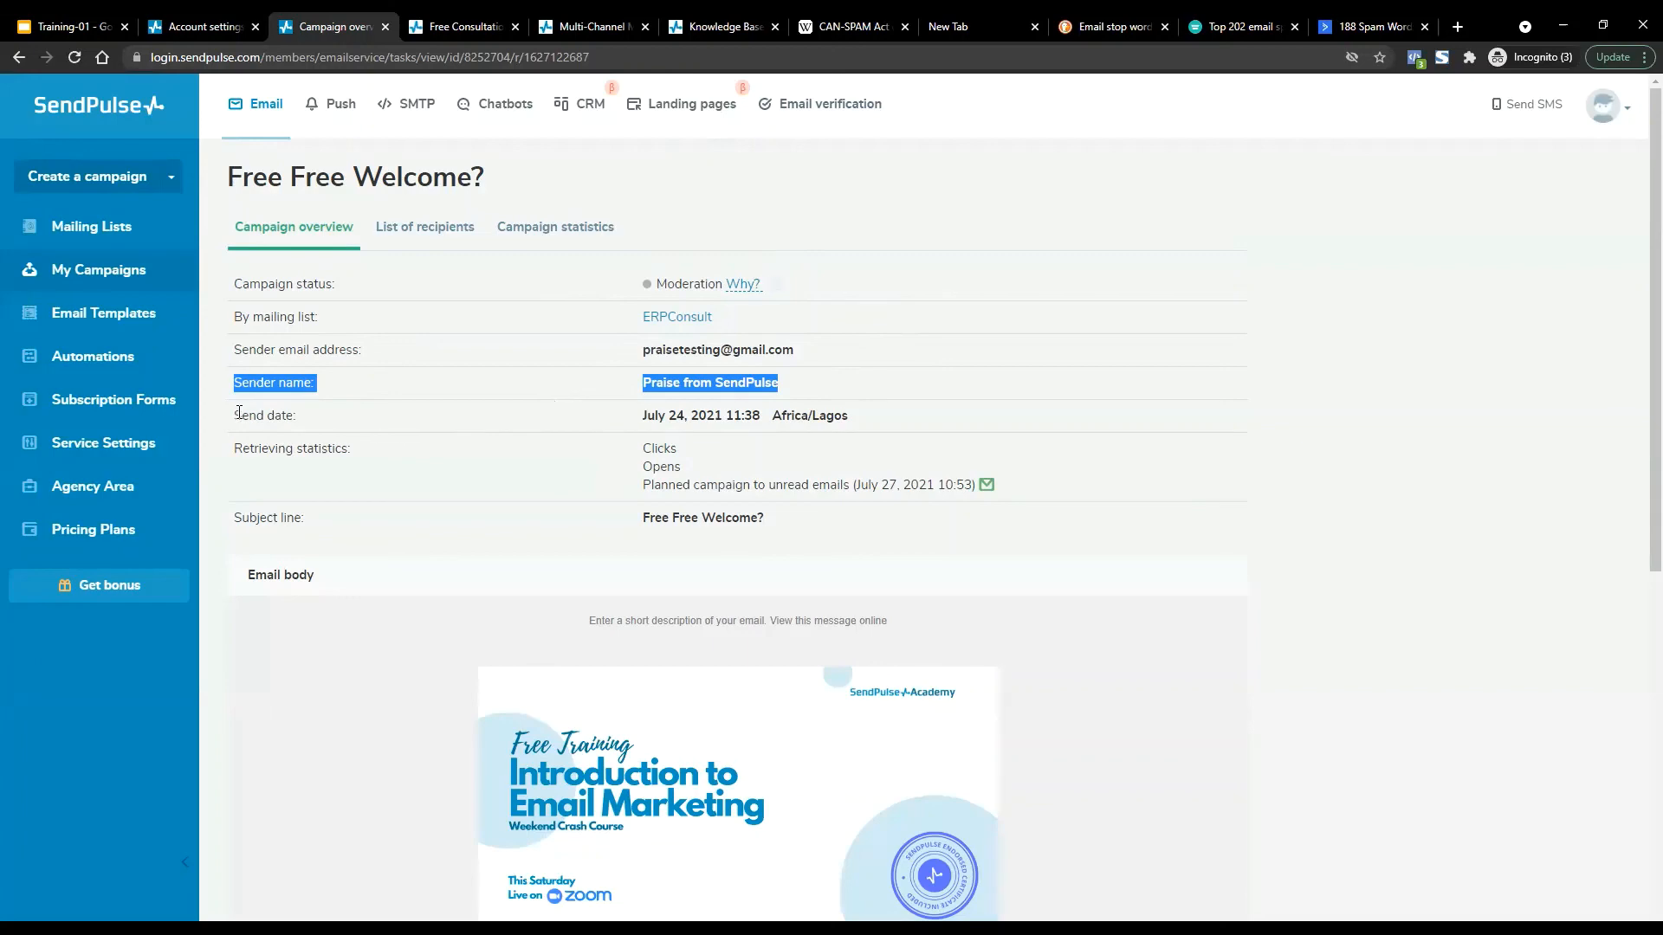
{"action": "left_click_drag", "start_coordinate": [225, 416], "coordinate": [918, 412]}
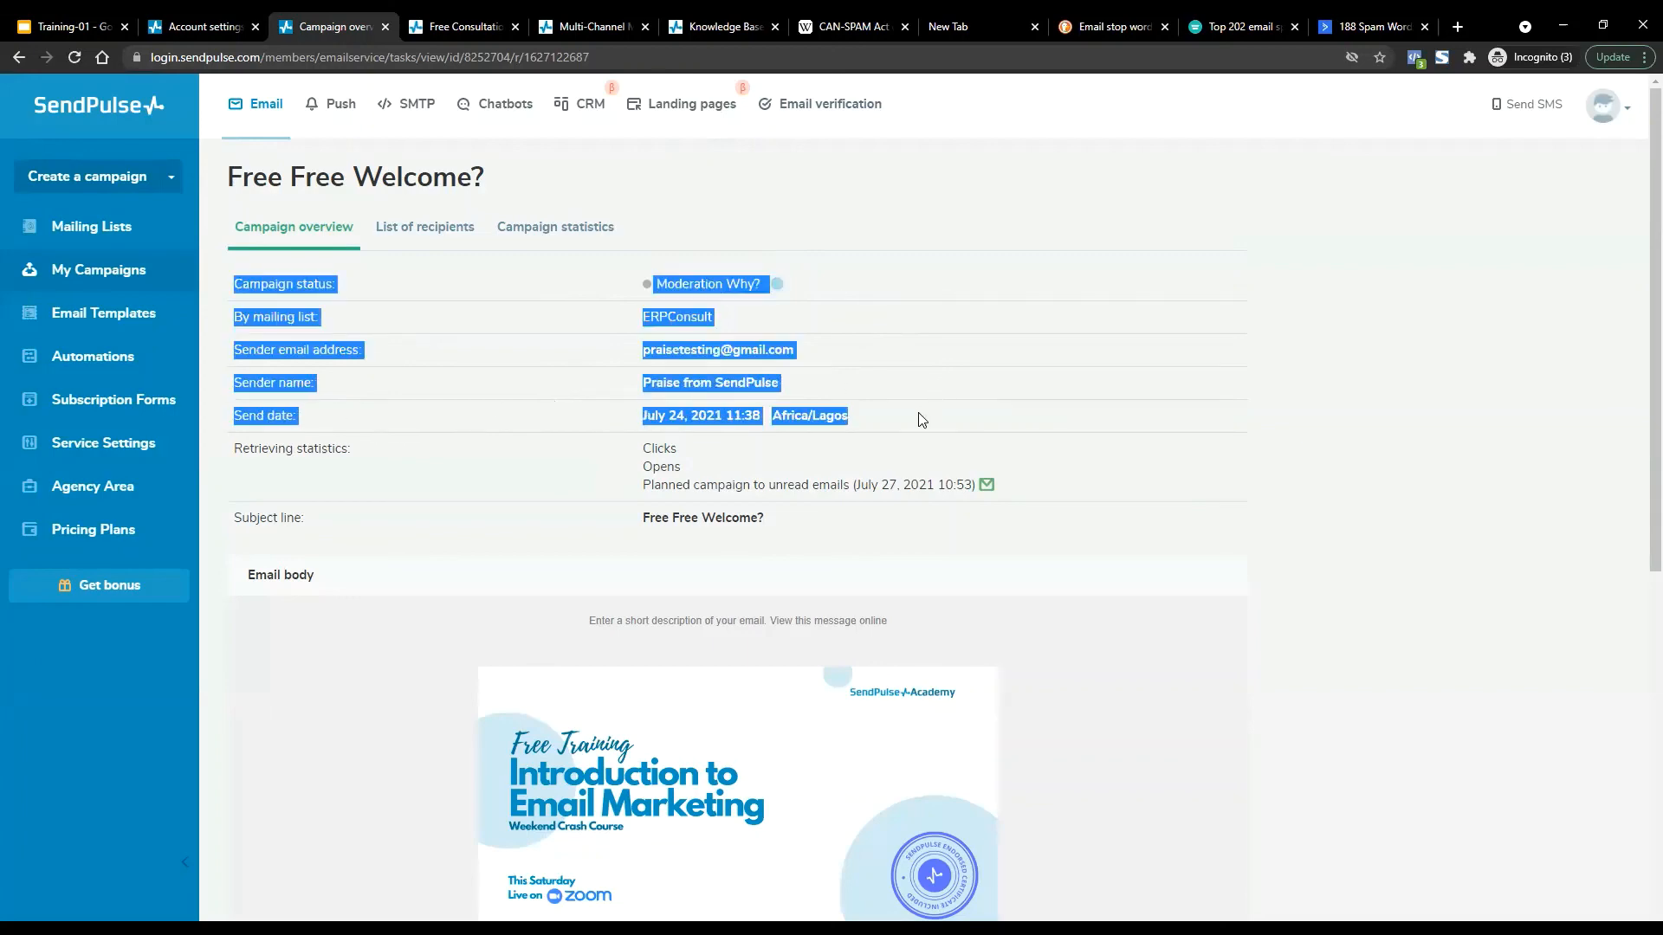
{"action": "left_click", "coordinate": [918, 412]}
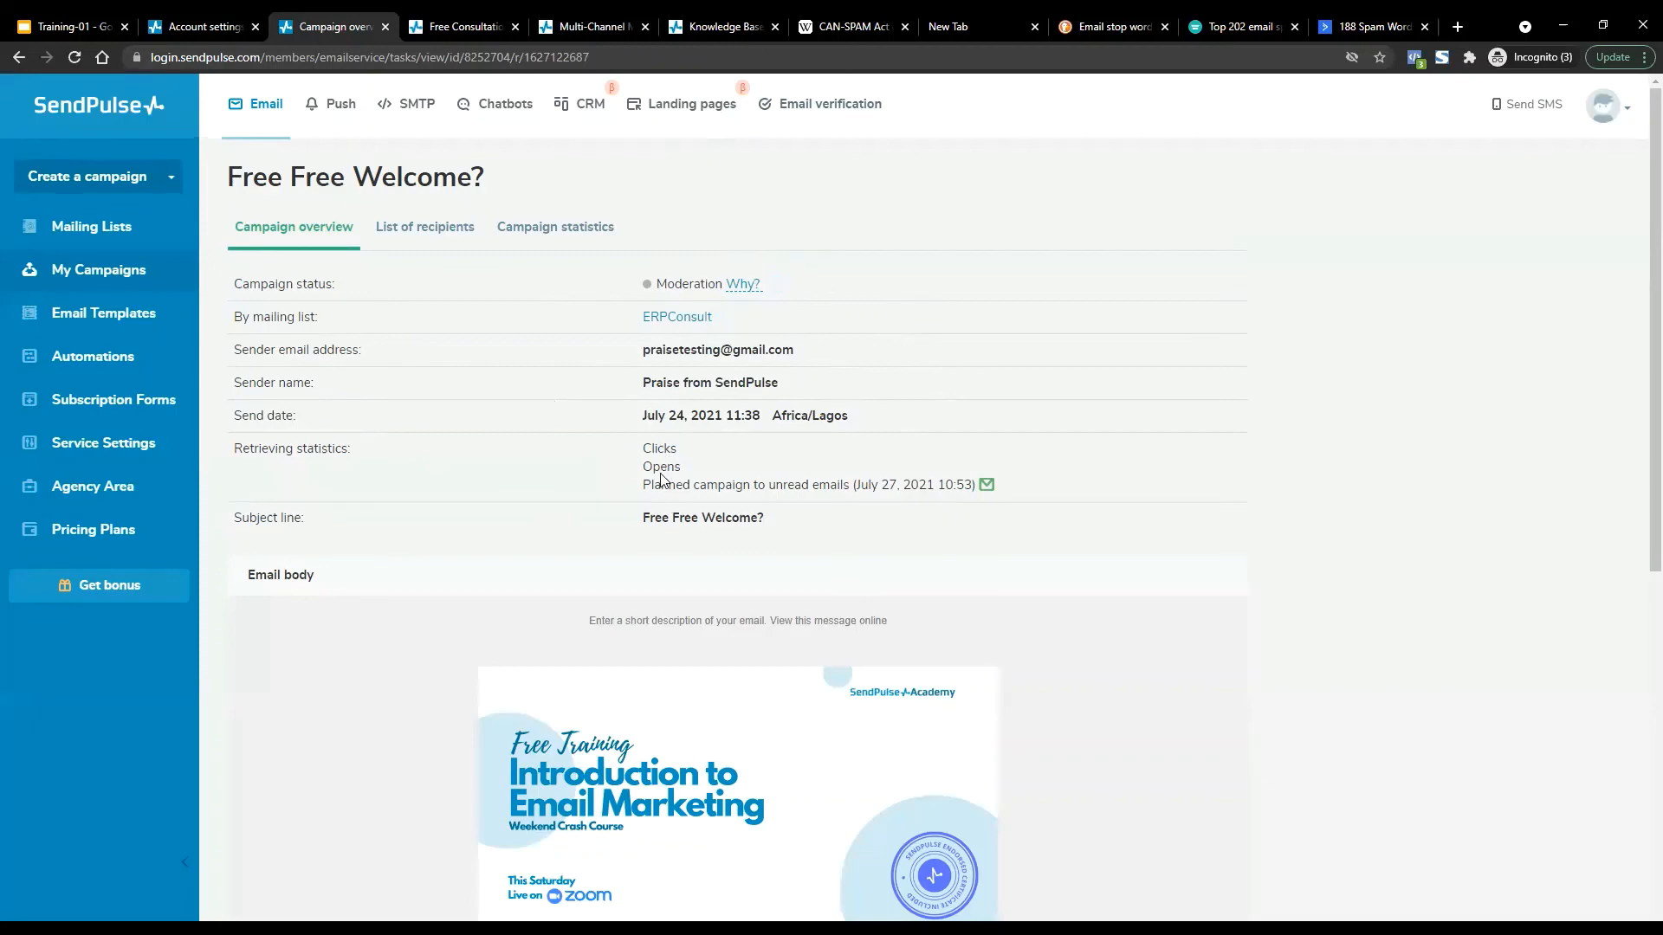
Highlight the Clicks and Opens statistics lines and scroll over the overview.
{"action": "left_click_drag", "start_coordinate": [642, 443], "coordinate": [1039, 488]}
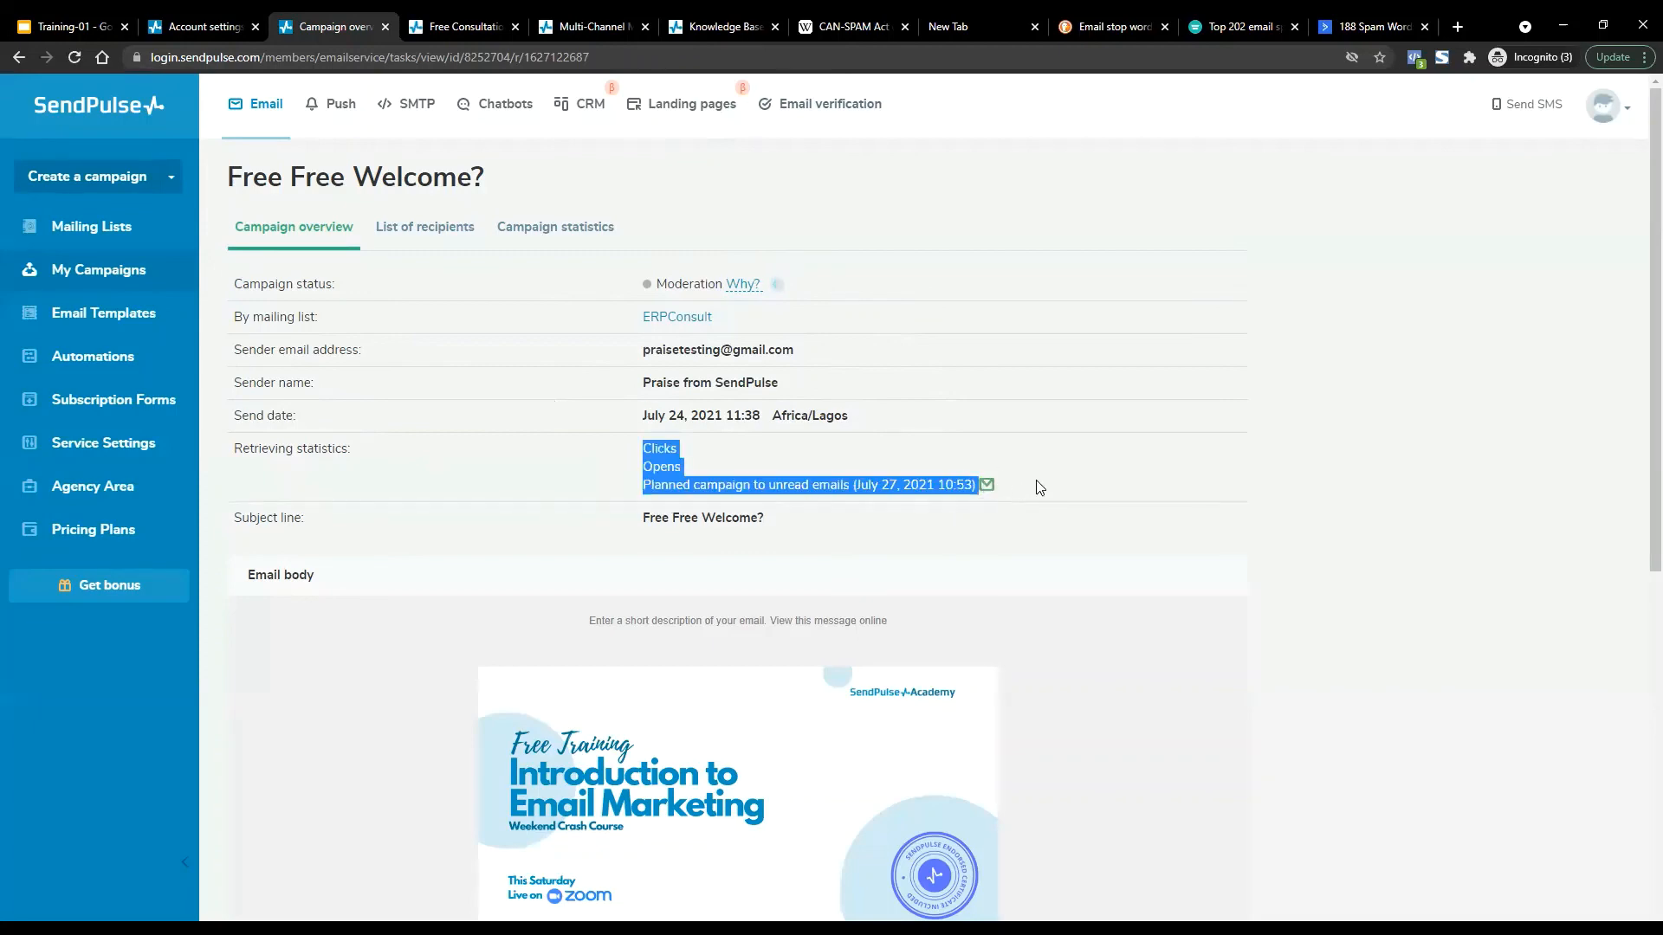
{"action": "left_click", "coordinate": [1039, 488]}
{"action": "scroll", "coordinate": [1036, 486], "scroll_direction": "down", "scroll_amount": 8}
{"action": "scroll", "coordinate": [1036, 483], "scroll_direction": "up", "scroll_amount": 5}
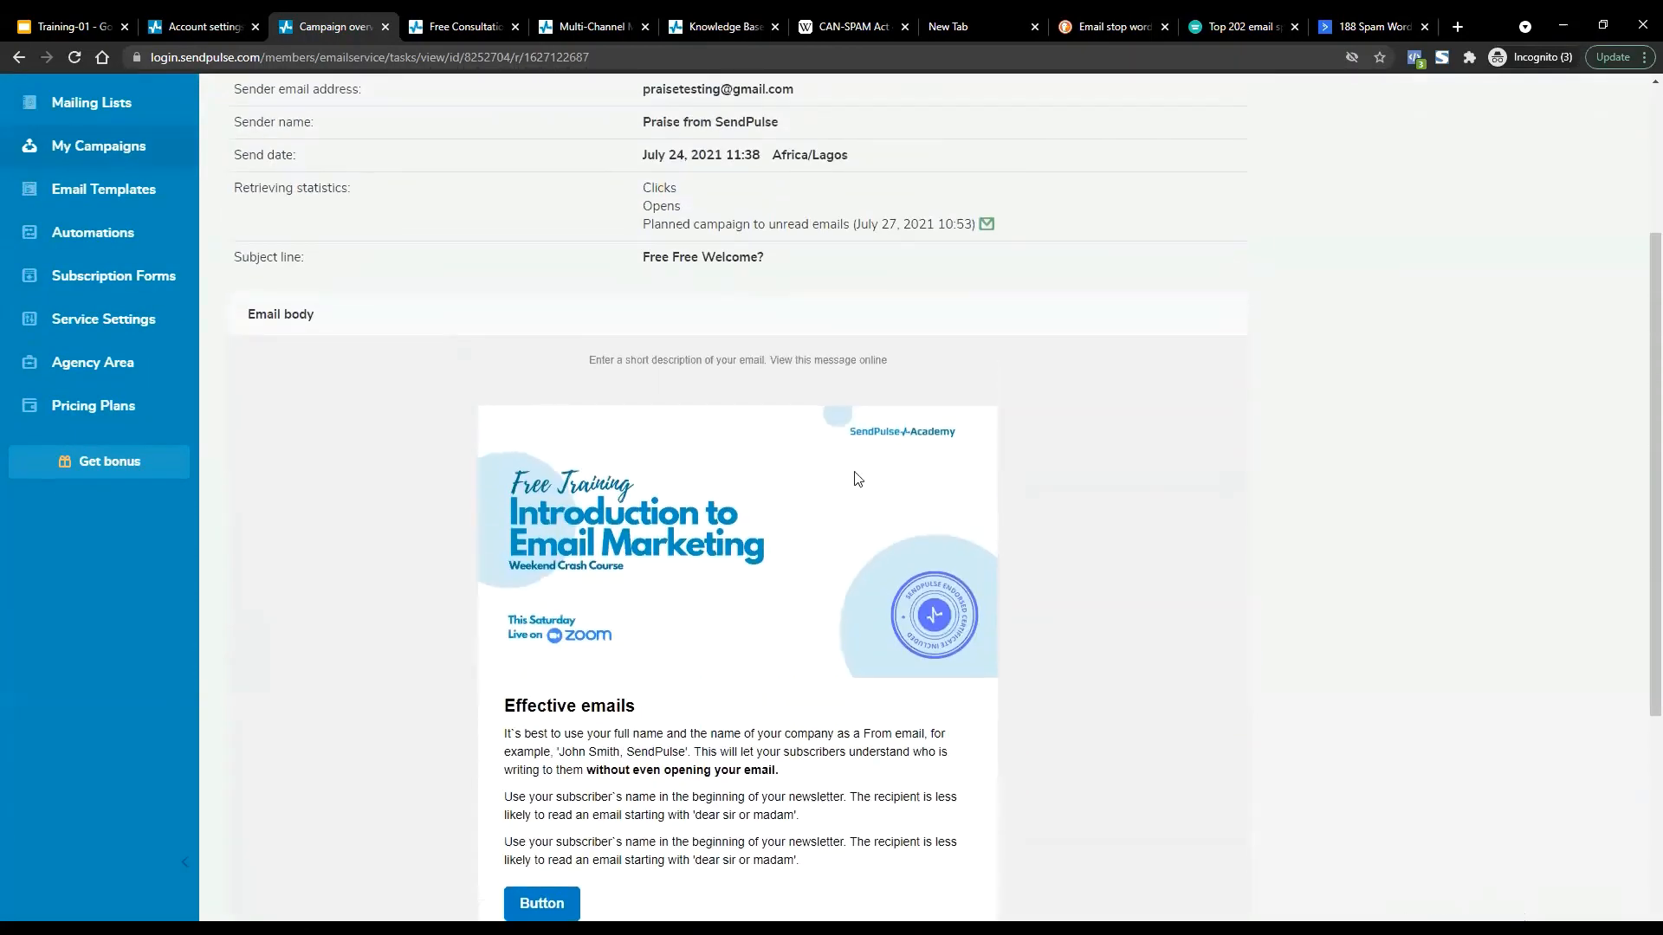
{"action": "scroll", "coordinate": [856, 476], "scroll_direction": "down", "scroll_amount": 5}
{"action": "scroll", "coordinate": [856, 477], "scroll_direction": "up", "scroll_amount": 8}
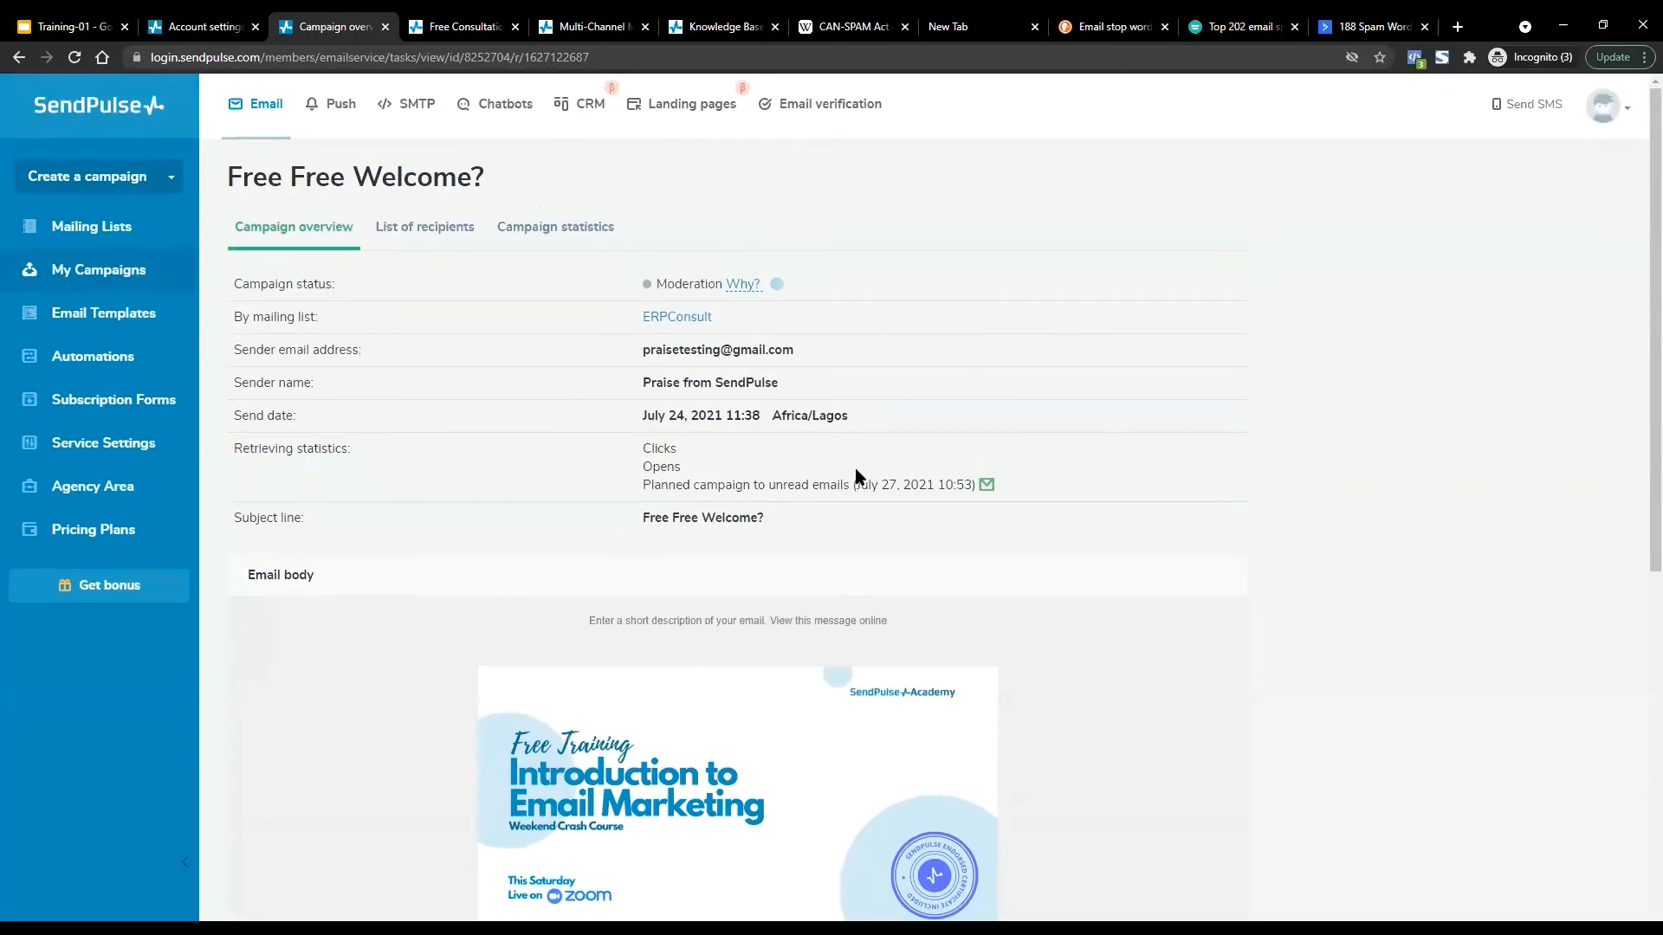
From the campaign list, open the Welcome Name campaign's statistics.
{"action": "left_click", "coordinate": [97, 271]}
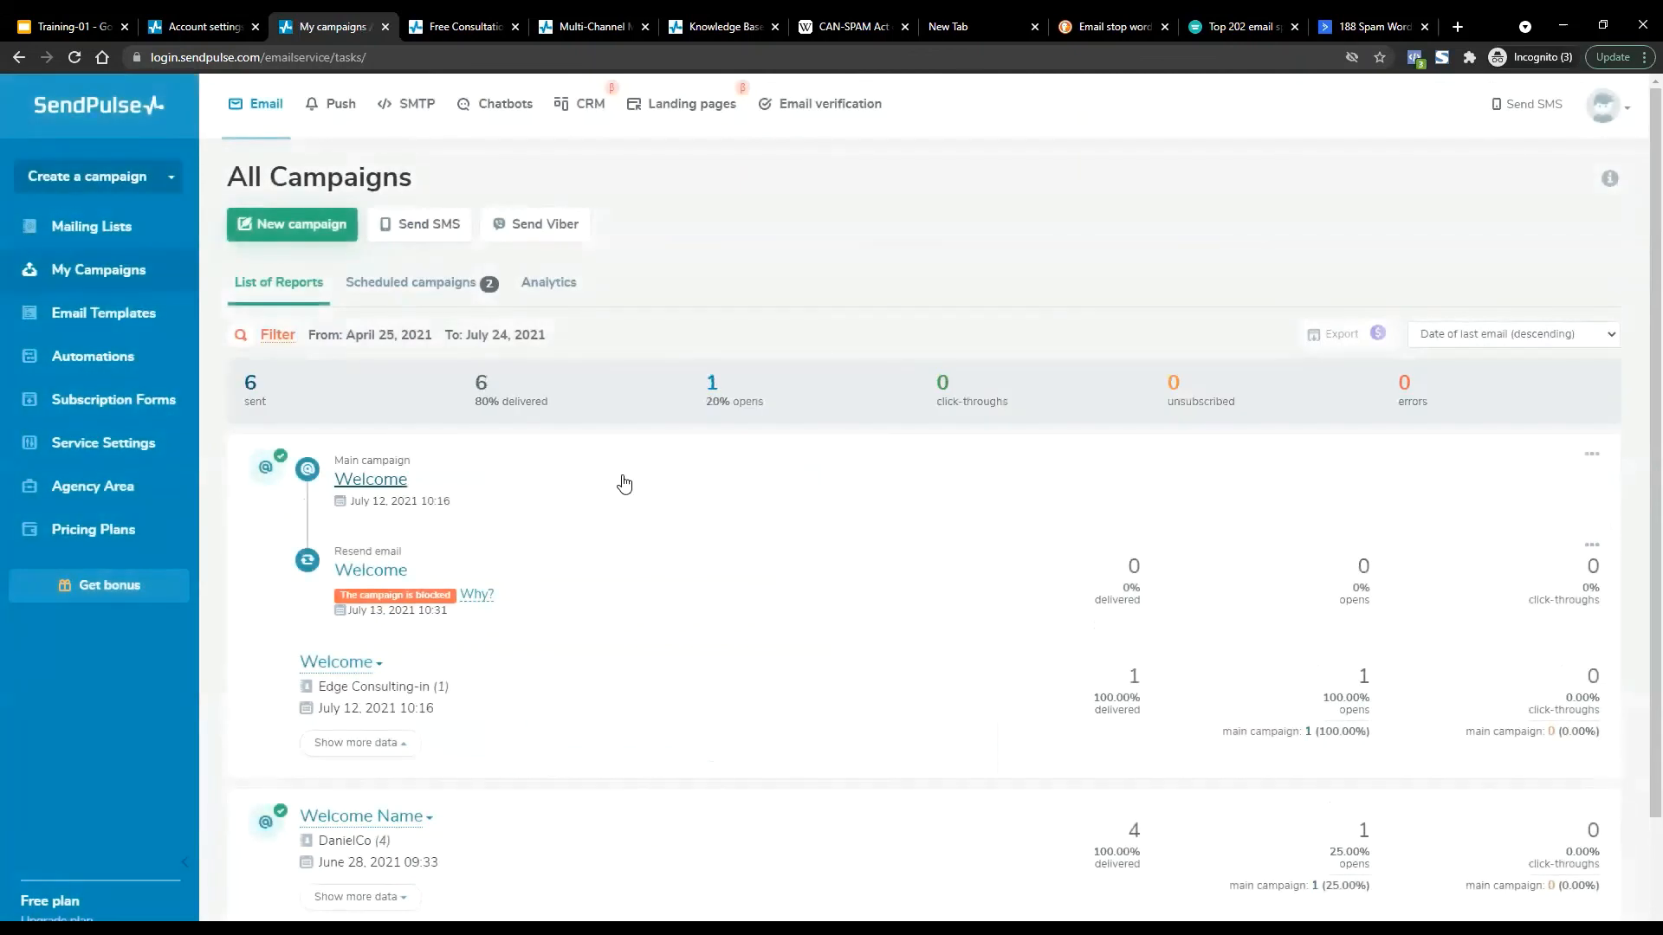
{"action": "scroll", "coordinate": [624, 483], "scroll_direction": "down", "scroll_amount": 2}
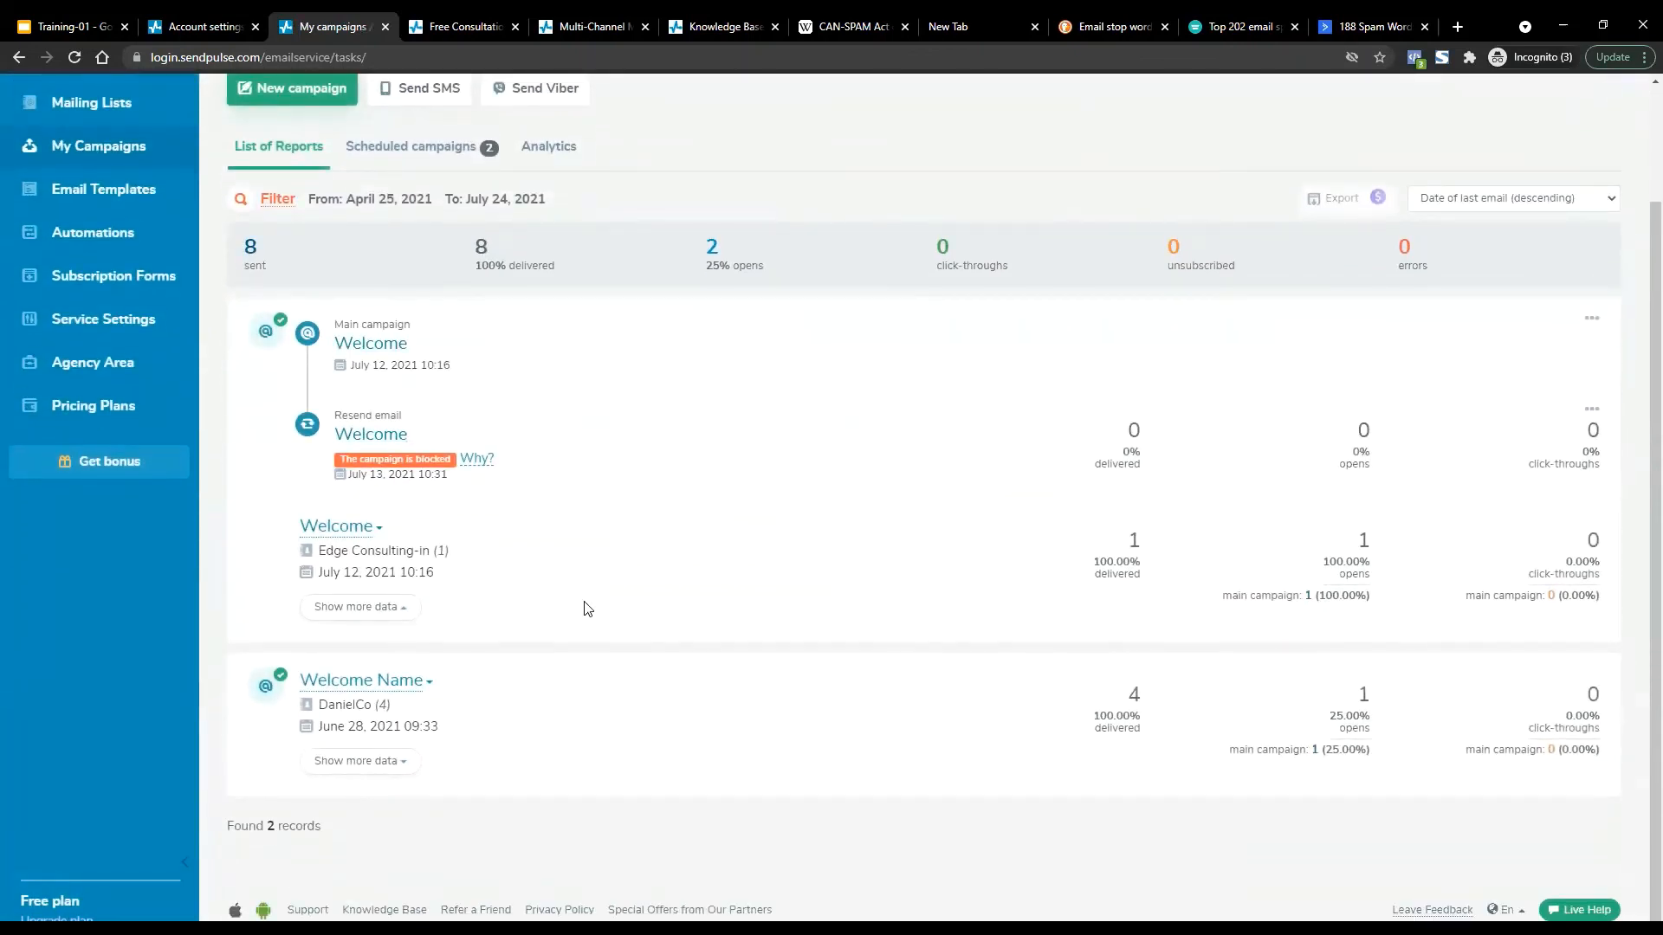
{"action": "left_click", "coordinate": [338, 686]}
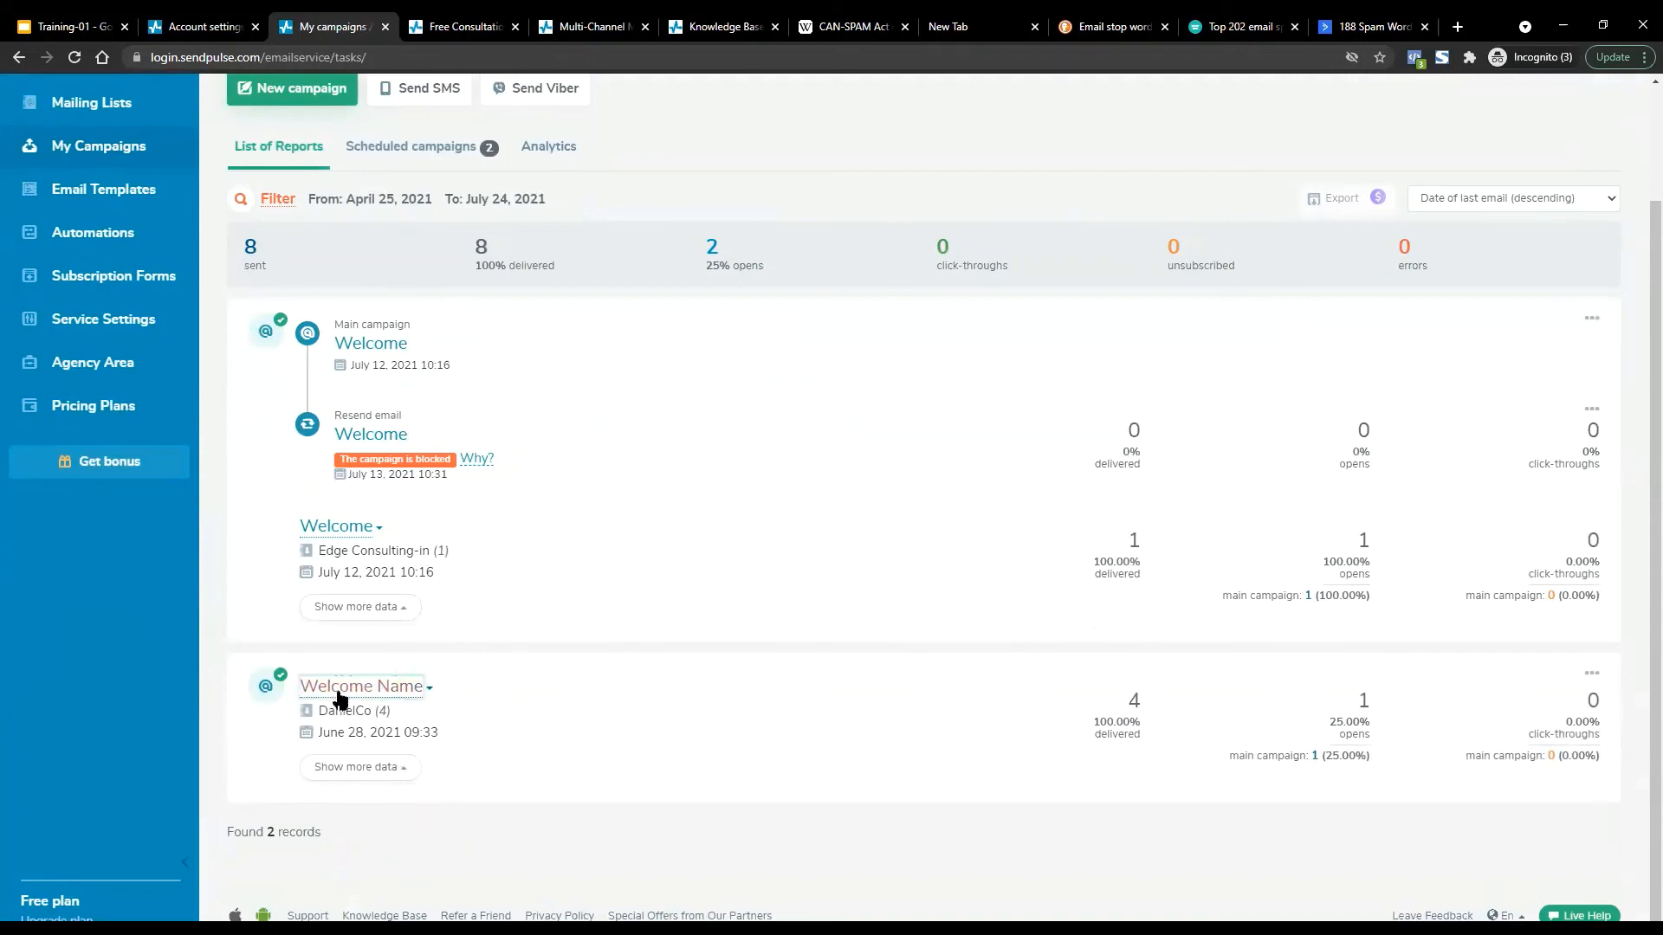
{"action": "scroll", "coordinate": [370, 743], "scroll_direction": "down", "scroll_amount": 2}
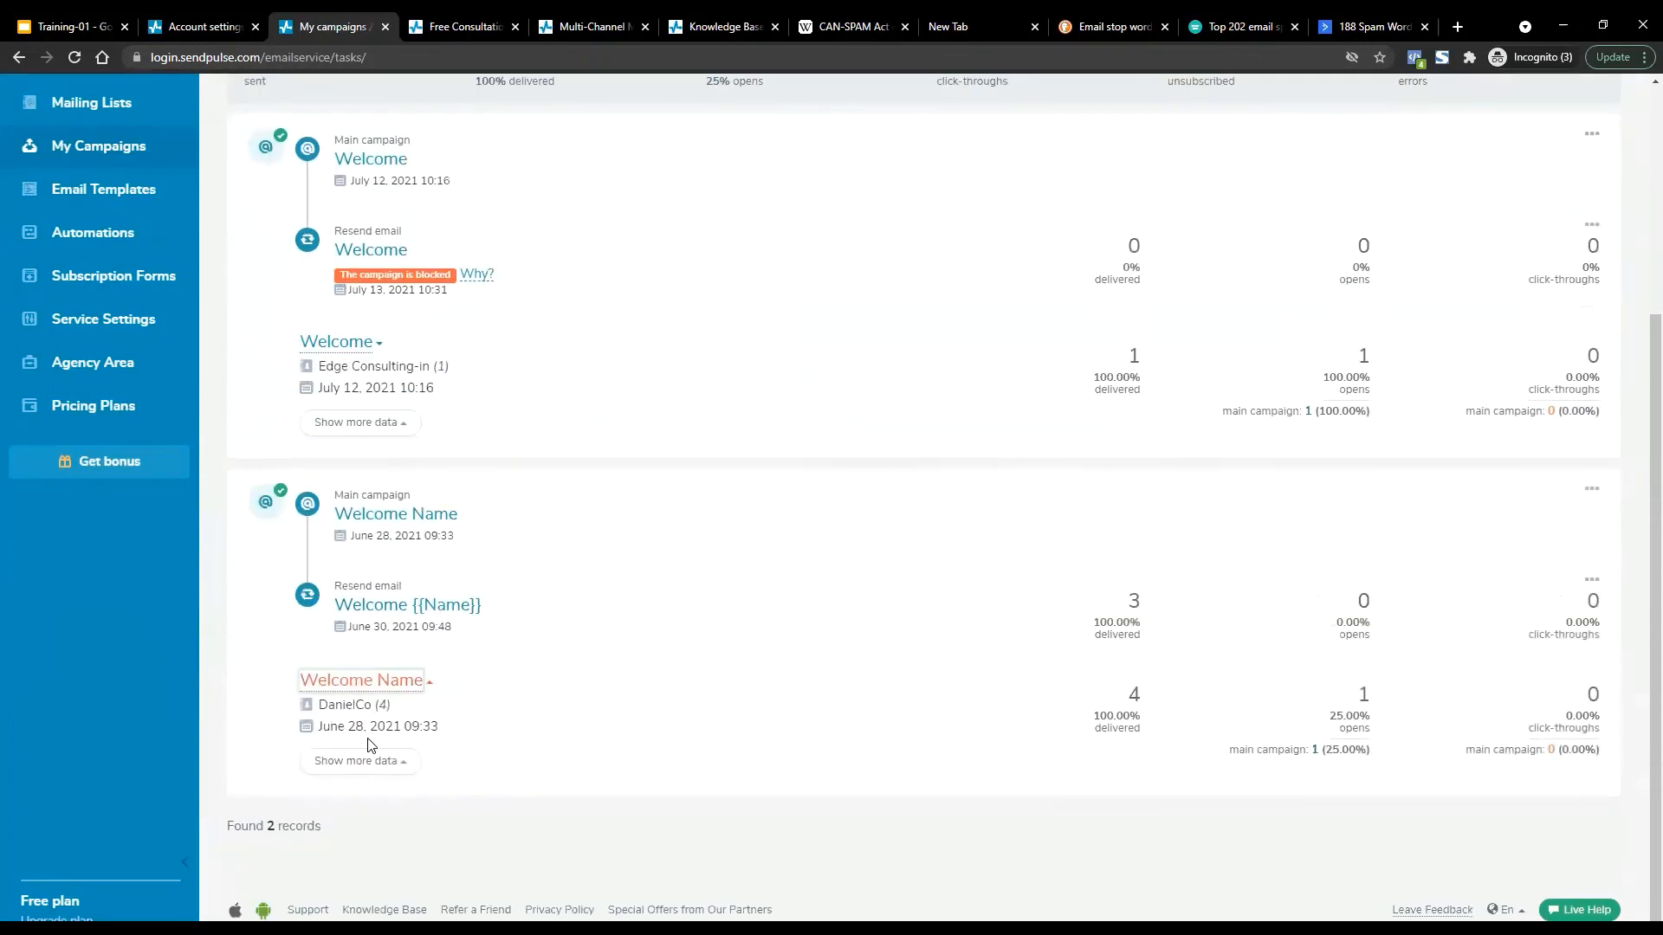
{"action": "left_click", "coordinate": [385, 520]}
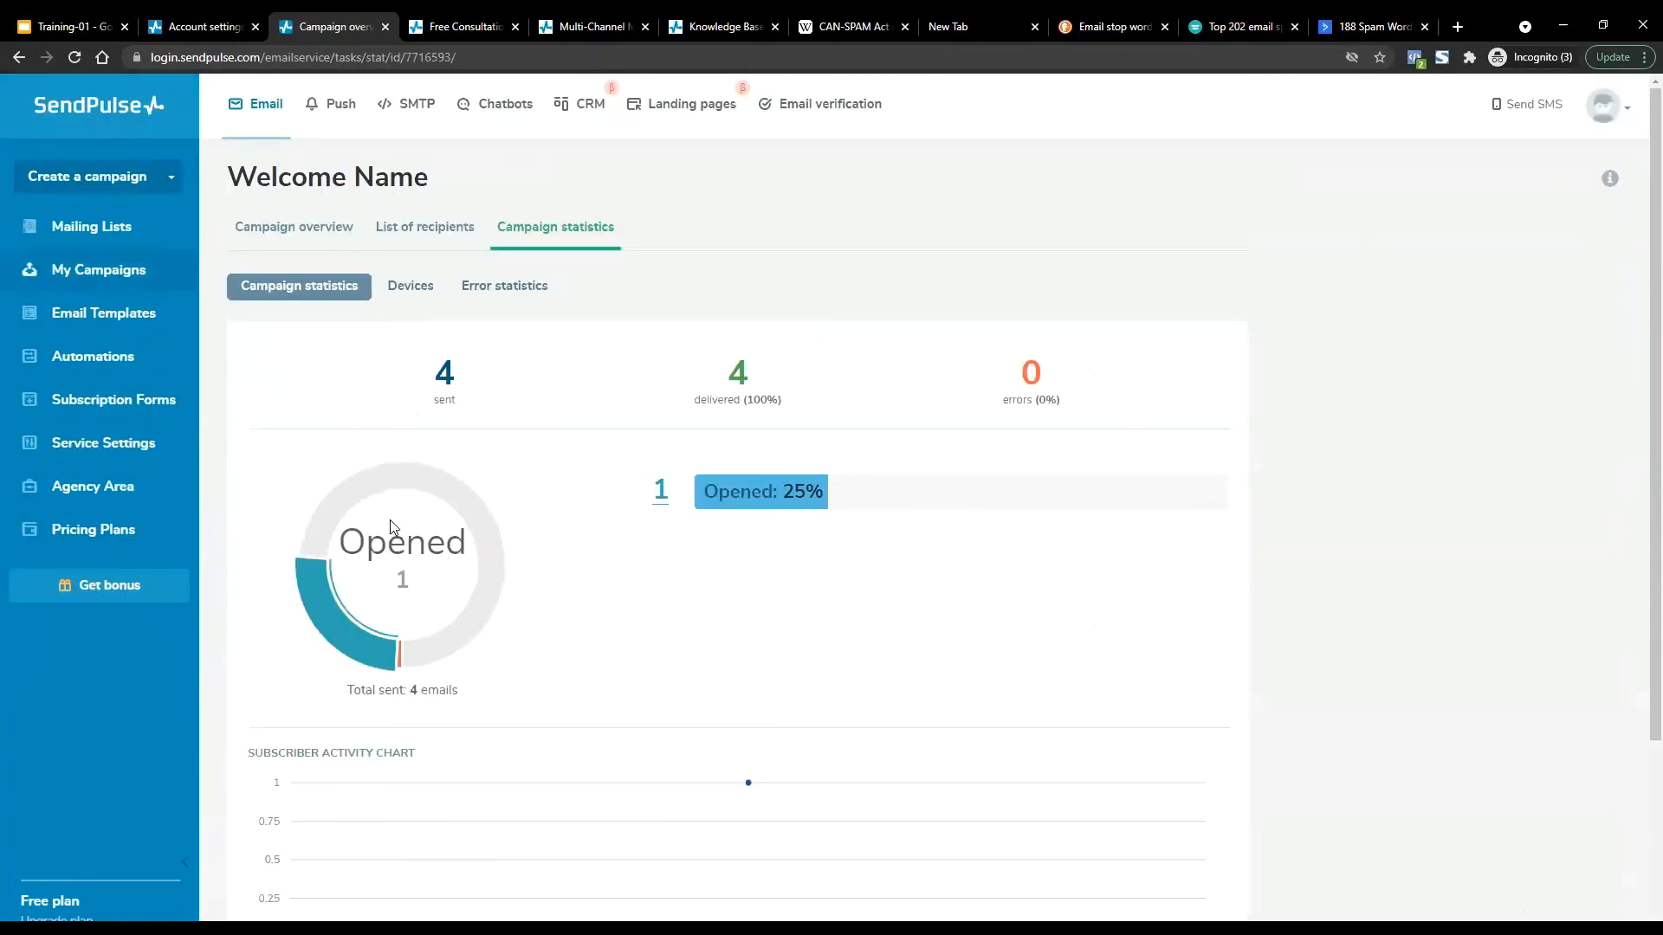
{"action": "scroll", "coordinate": [681, 647], "scroll_direction": "down", "scroll_amount": 3}
{"action": "scroll", "coordinate": [680, 647], "scroll_direction": "up", "scroll_amount": 1}
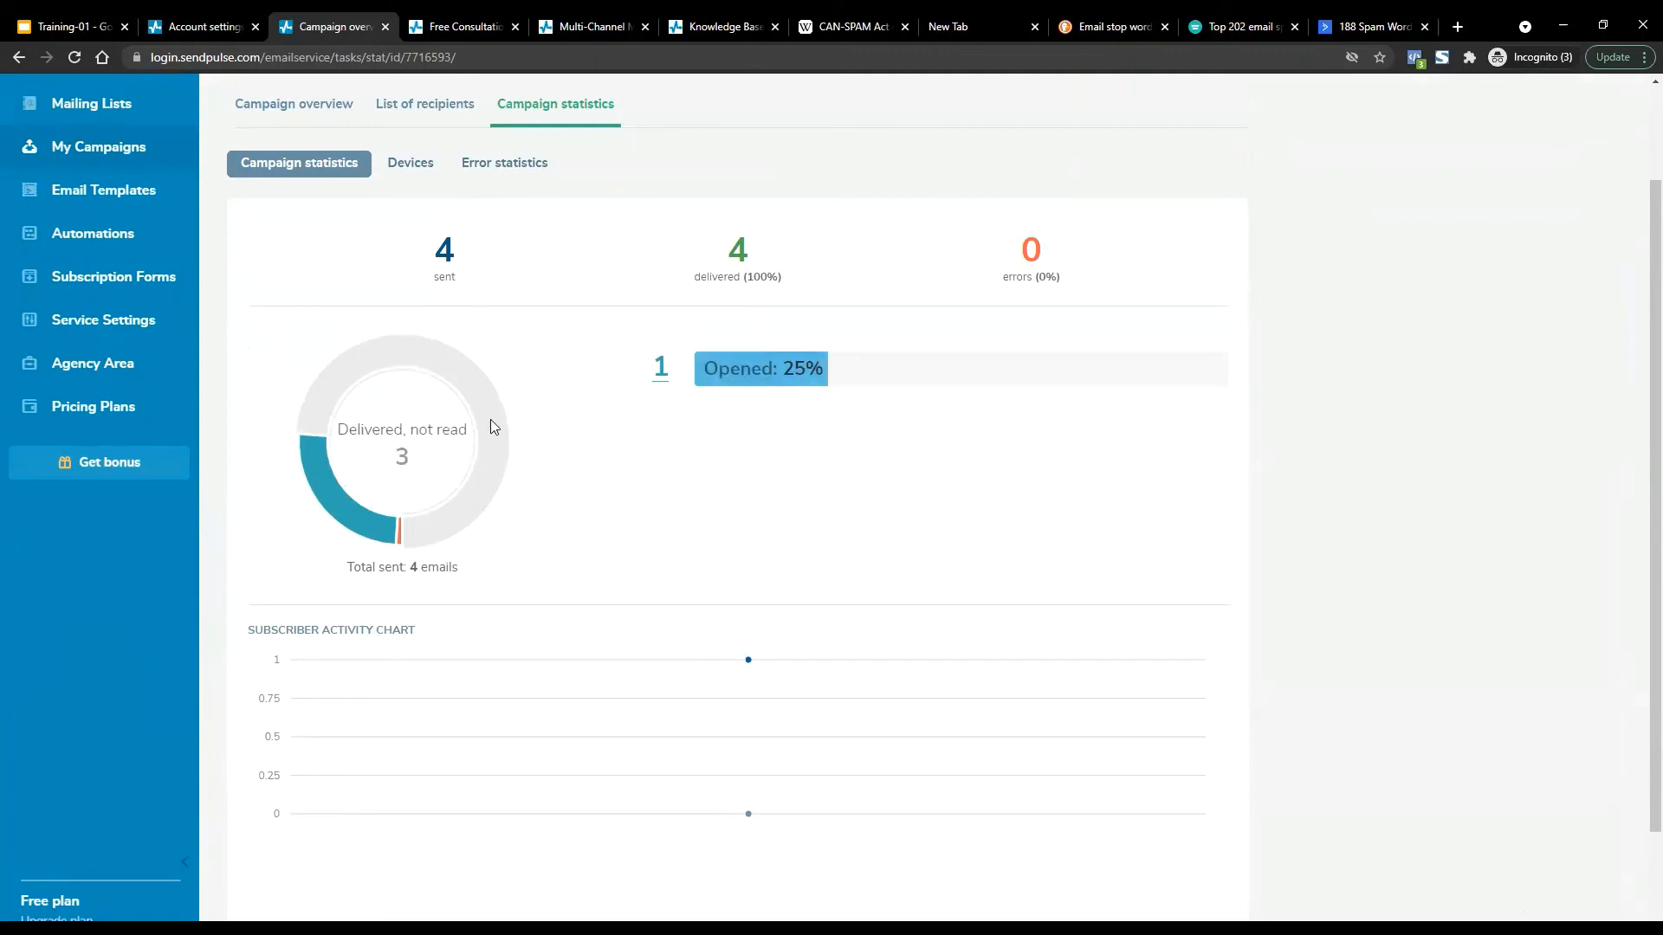
Review its device/platform/browser breakdown, recipient list, then the delivery and open stats (4 sent, 1 opened).
{"action": "left_click", "coordinate": [409, 164]}
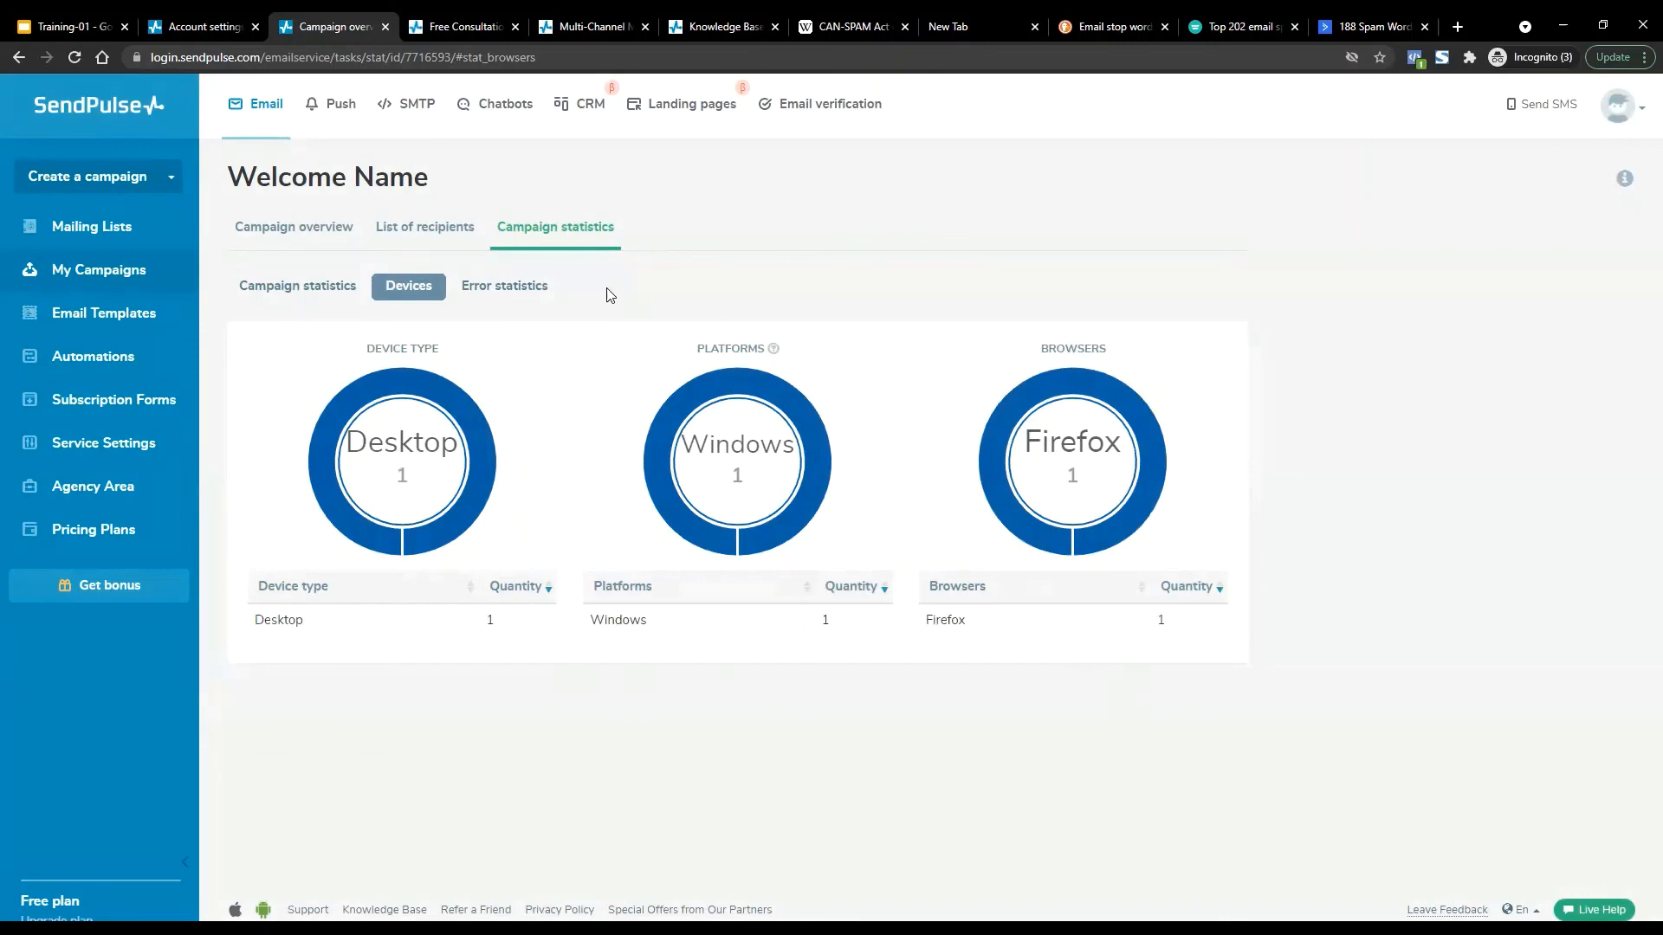
{"action": "left_click", "coordinate": [435, 238]}
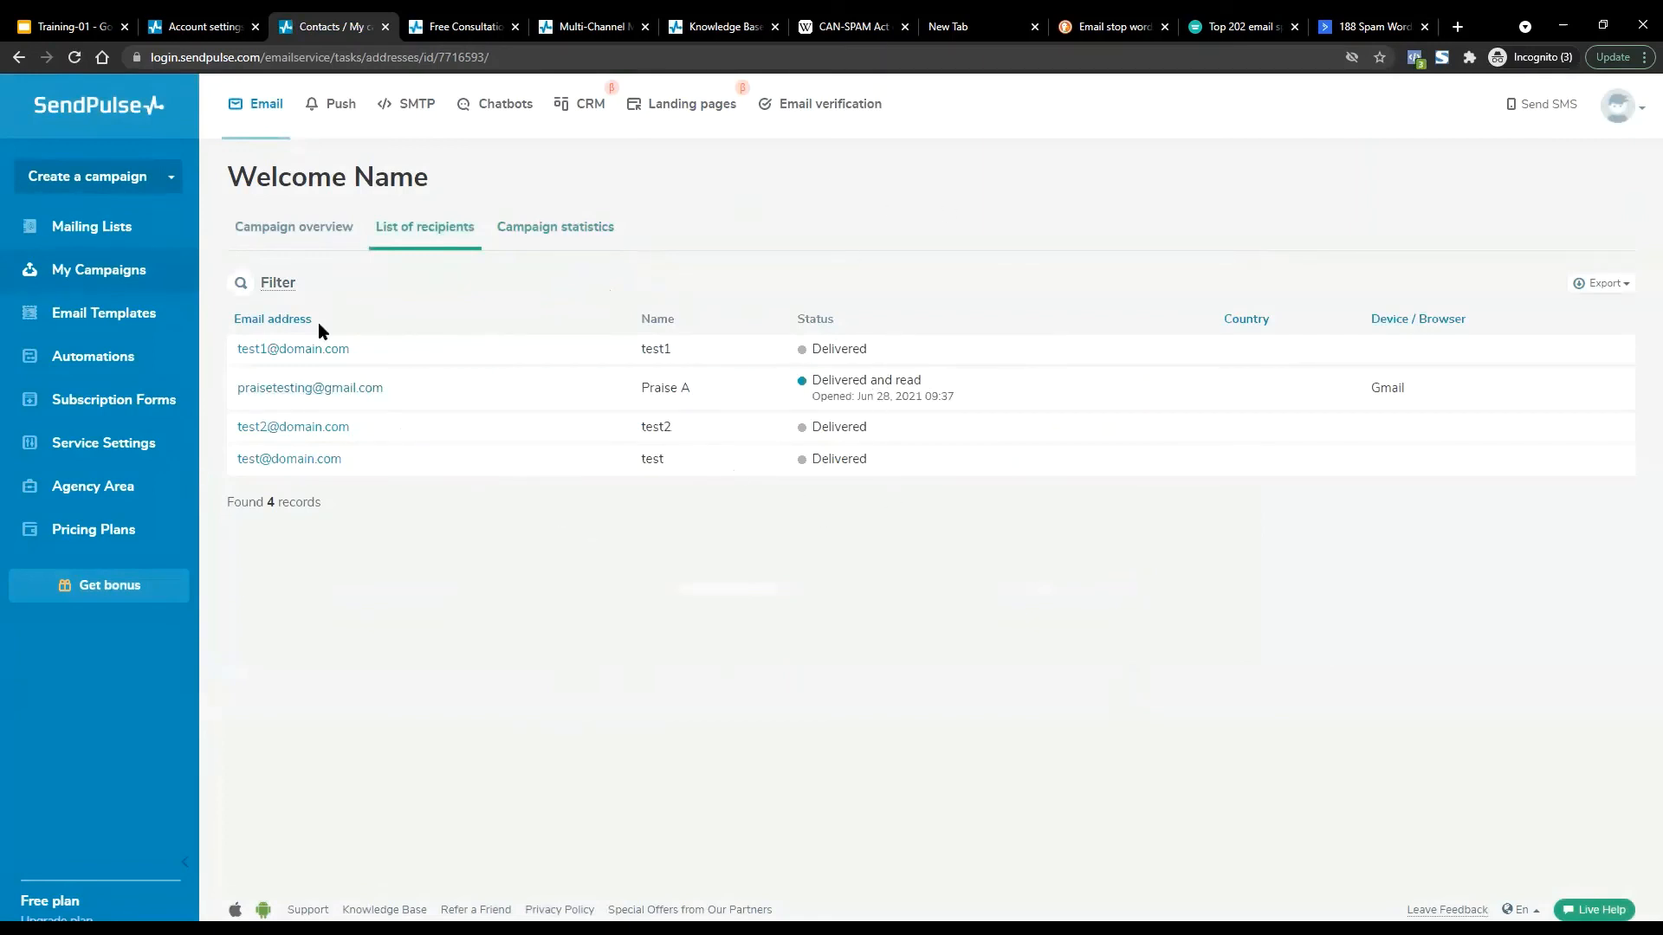
{"action": "left_click", "coordinate": [298, 248]}
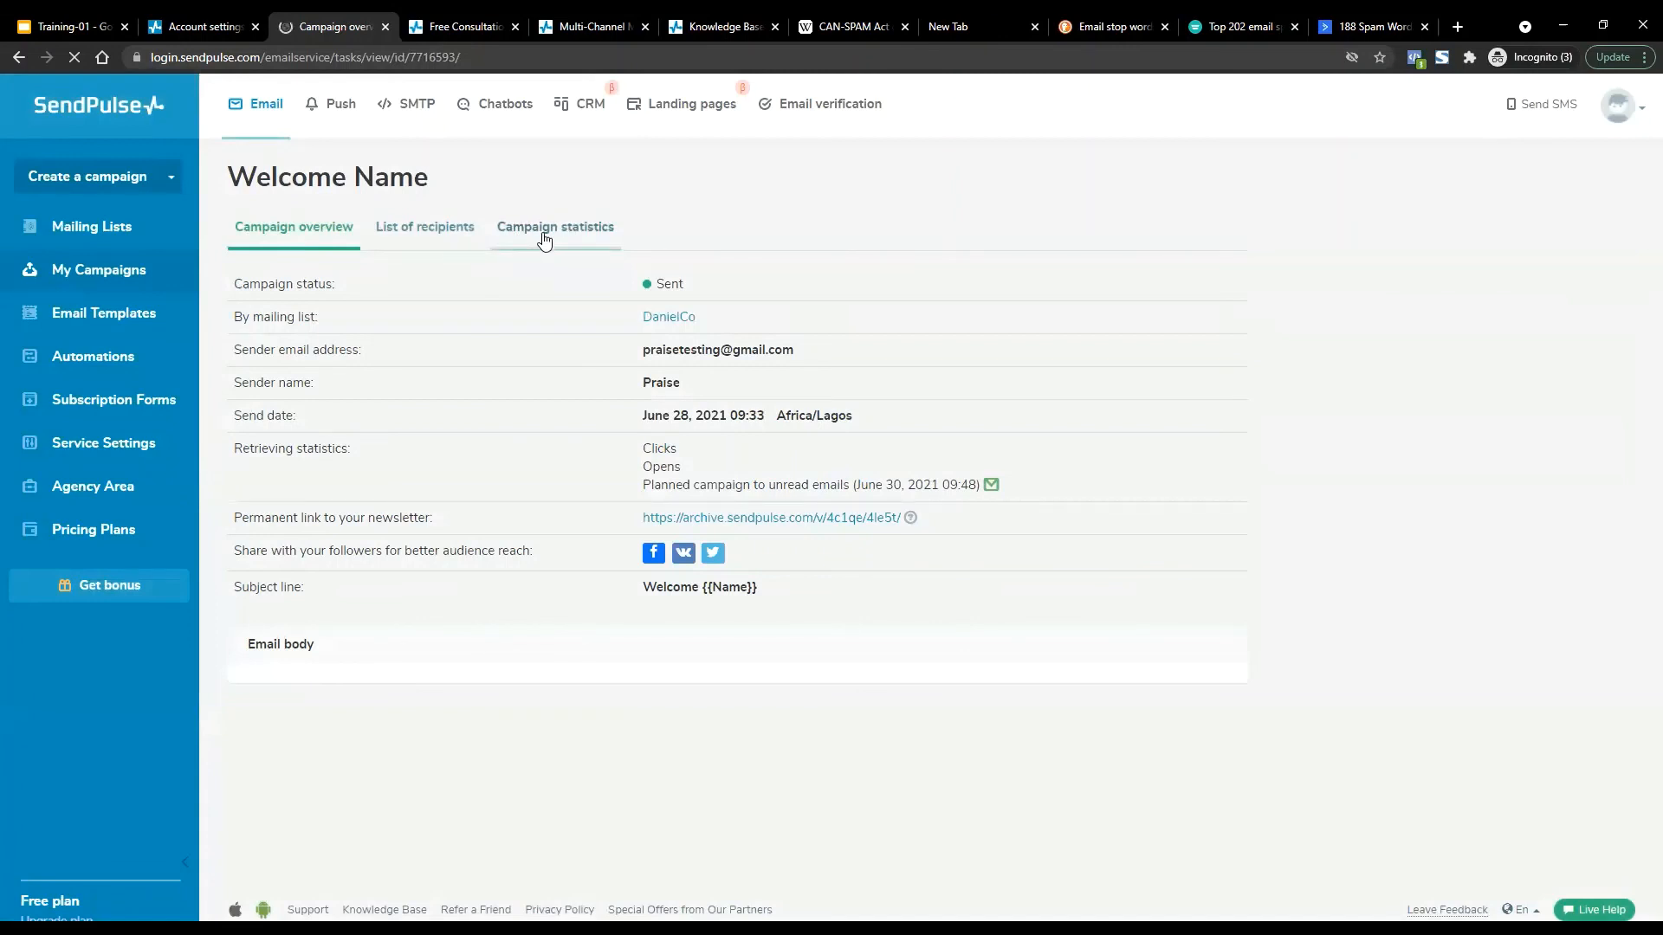
{"action": "left_click", "coordinate": [544, 234]}
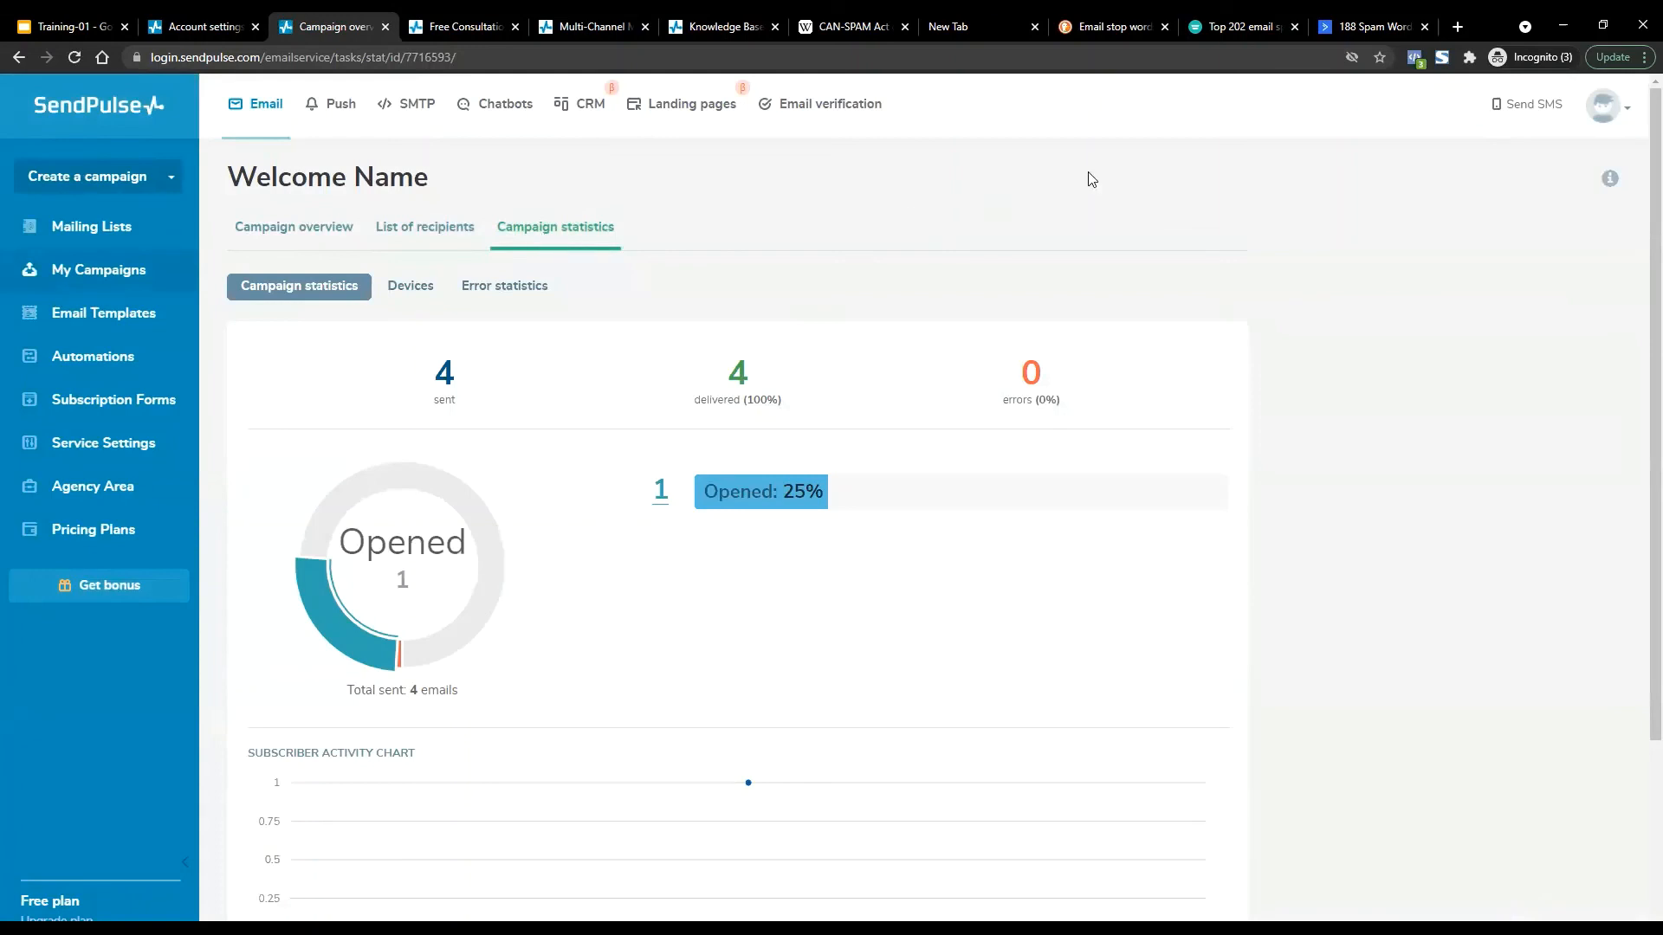
{"action": "scroll", "coordinate": [1637, 286], "scroll_direction": "down", "scroll_amount": 3}
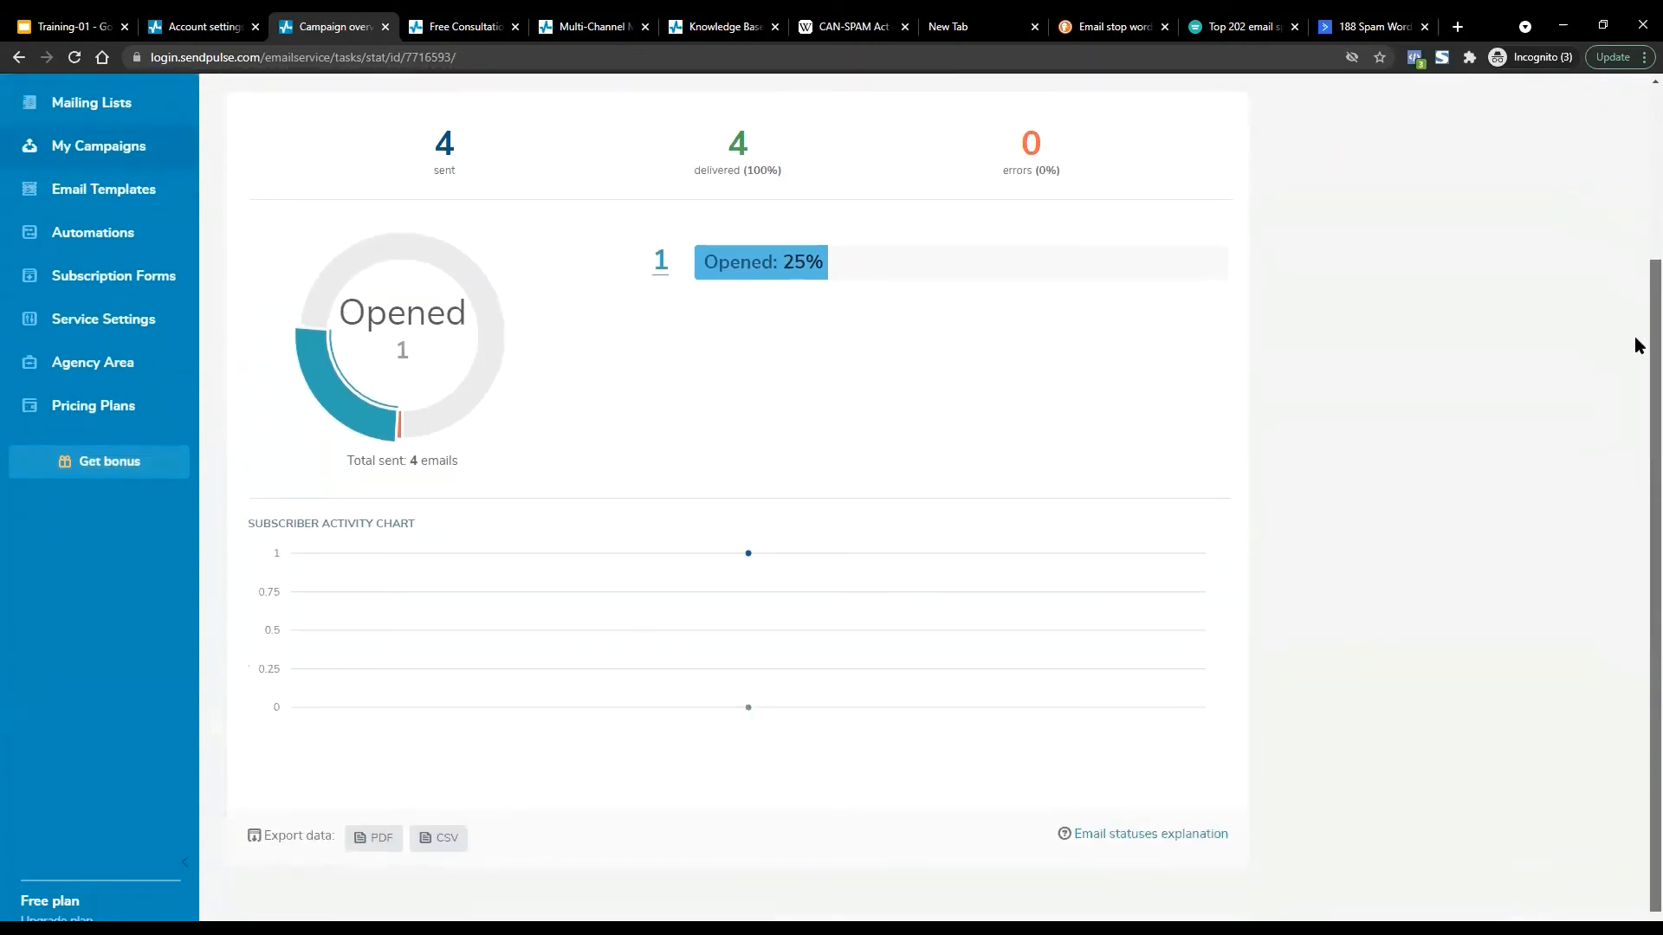
{"action": "scroll", "coordinate": [1638, 338], "scroll_direction": "up", "scroll_amount": 3}
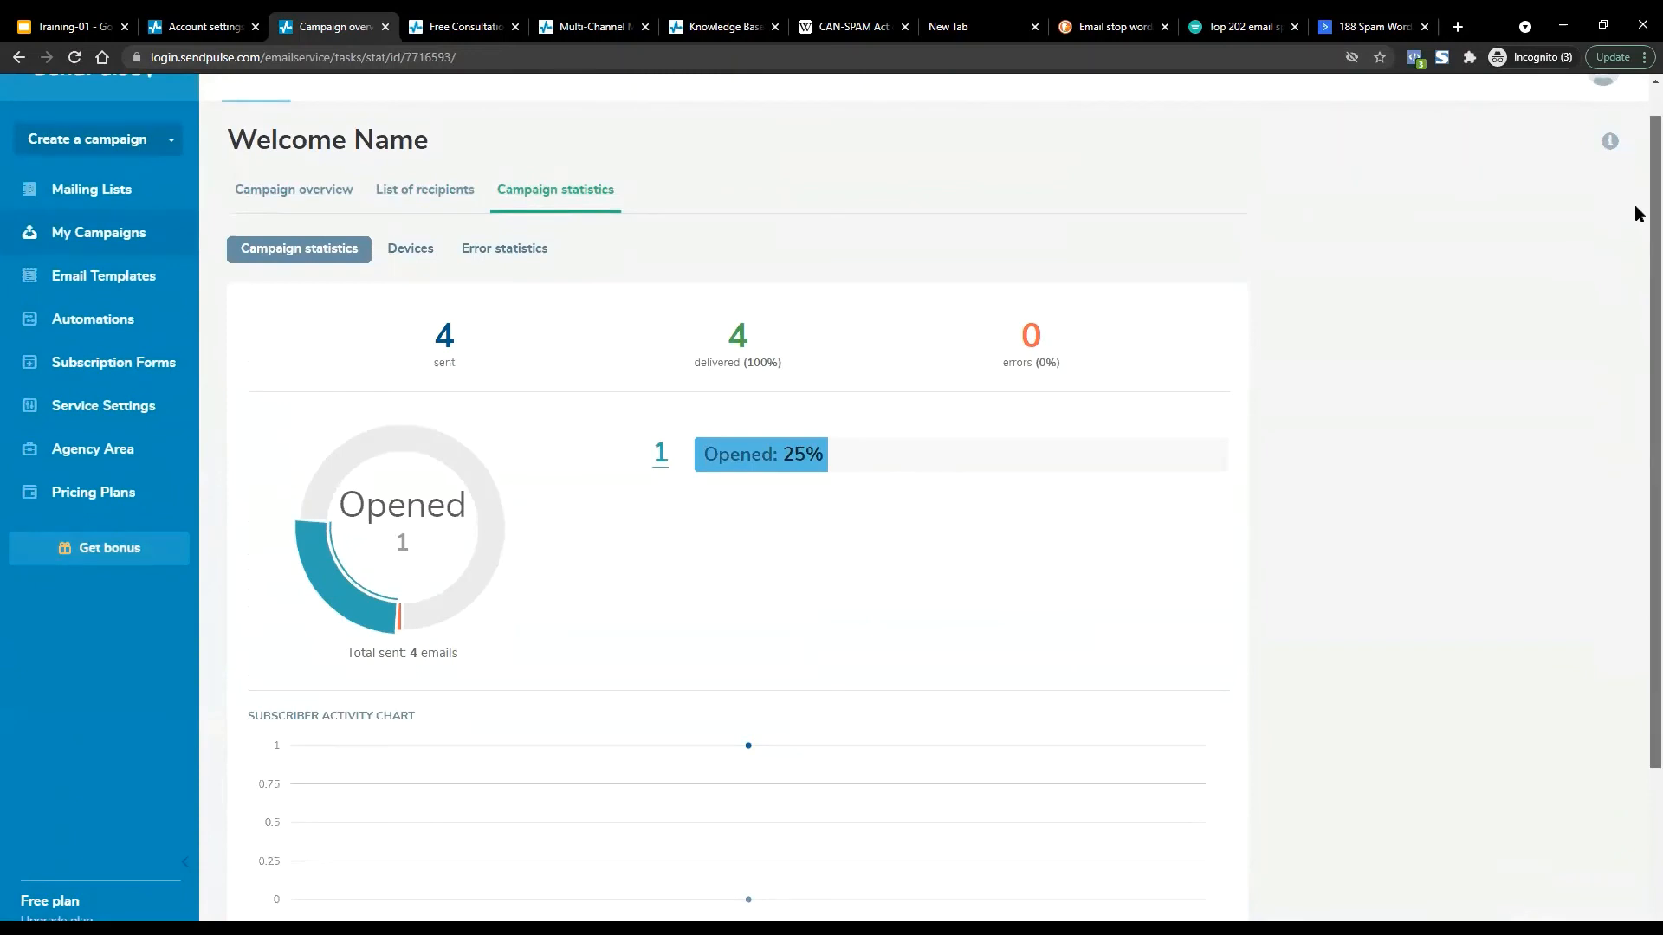
{"action": "scroll", "coordinate": [1637, 199], "scroll_direction": "up", "scroll_amount": 1}
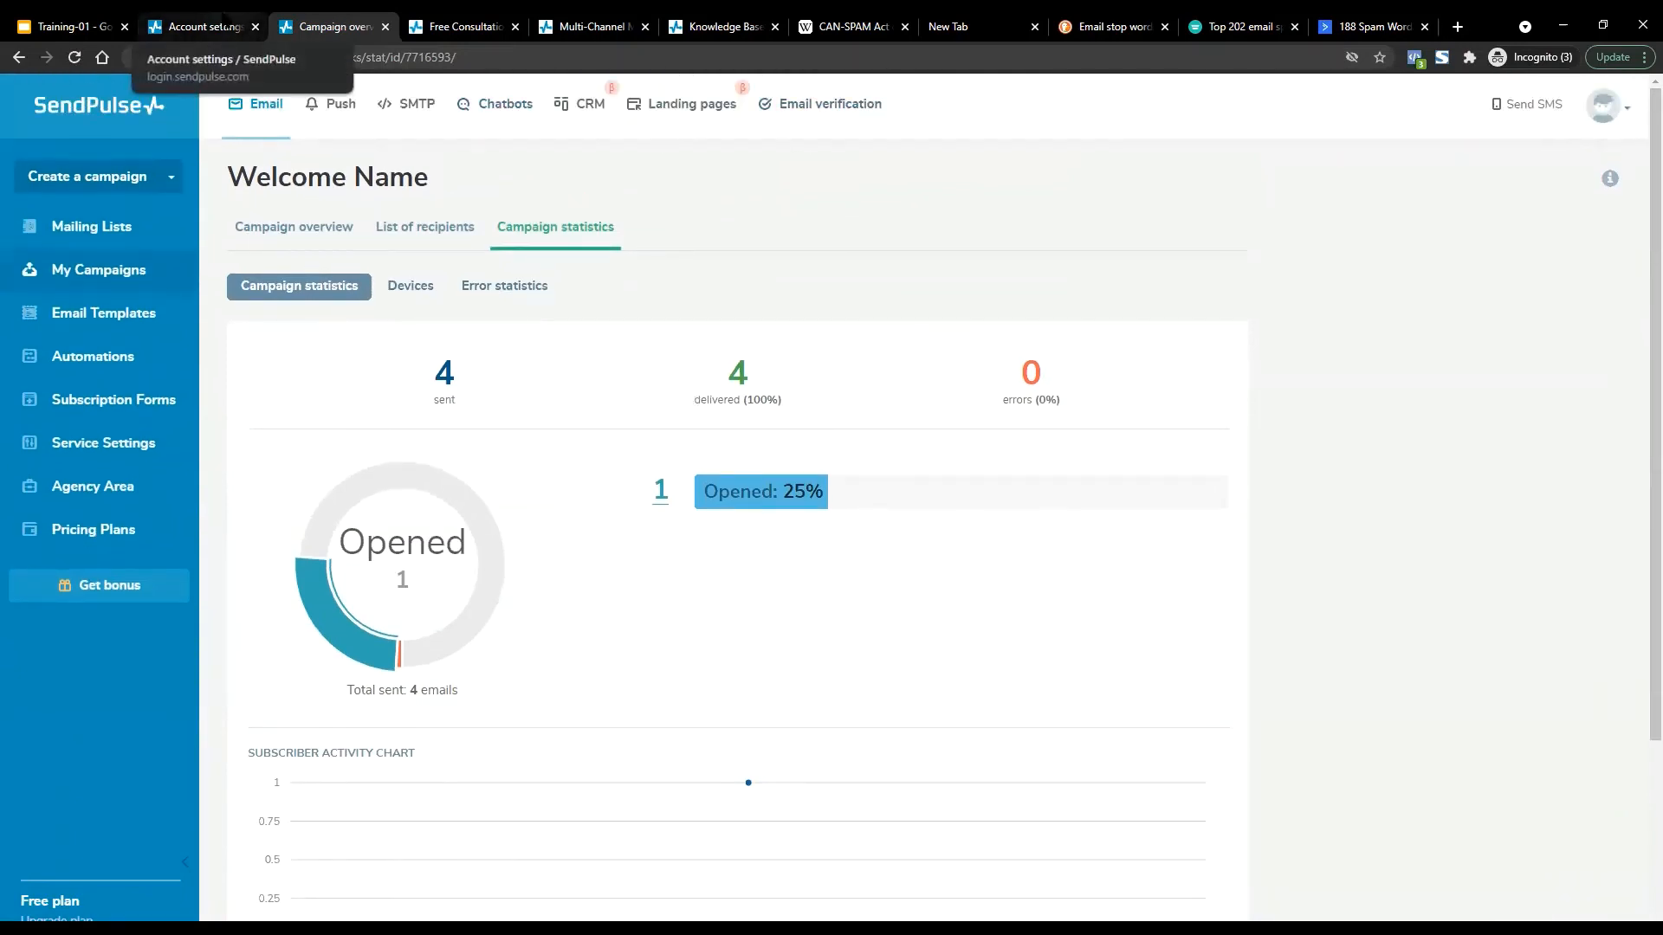
Go to the account settings page and dismiss the 'Please provide additional information' form.
{"action": "left_click", "coordinate": [208, 26]}
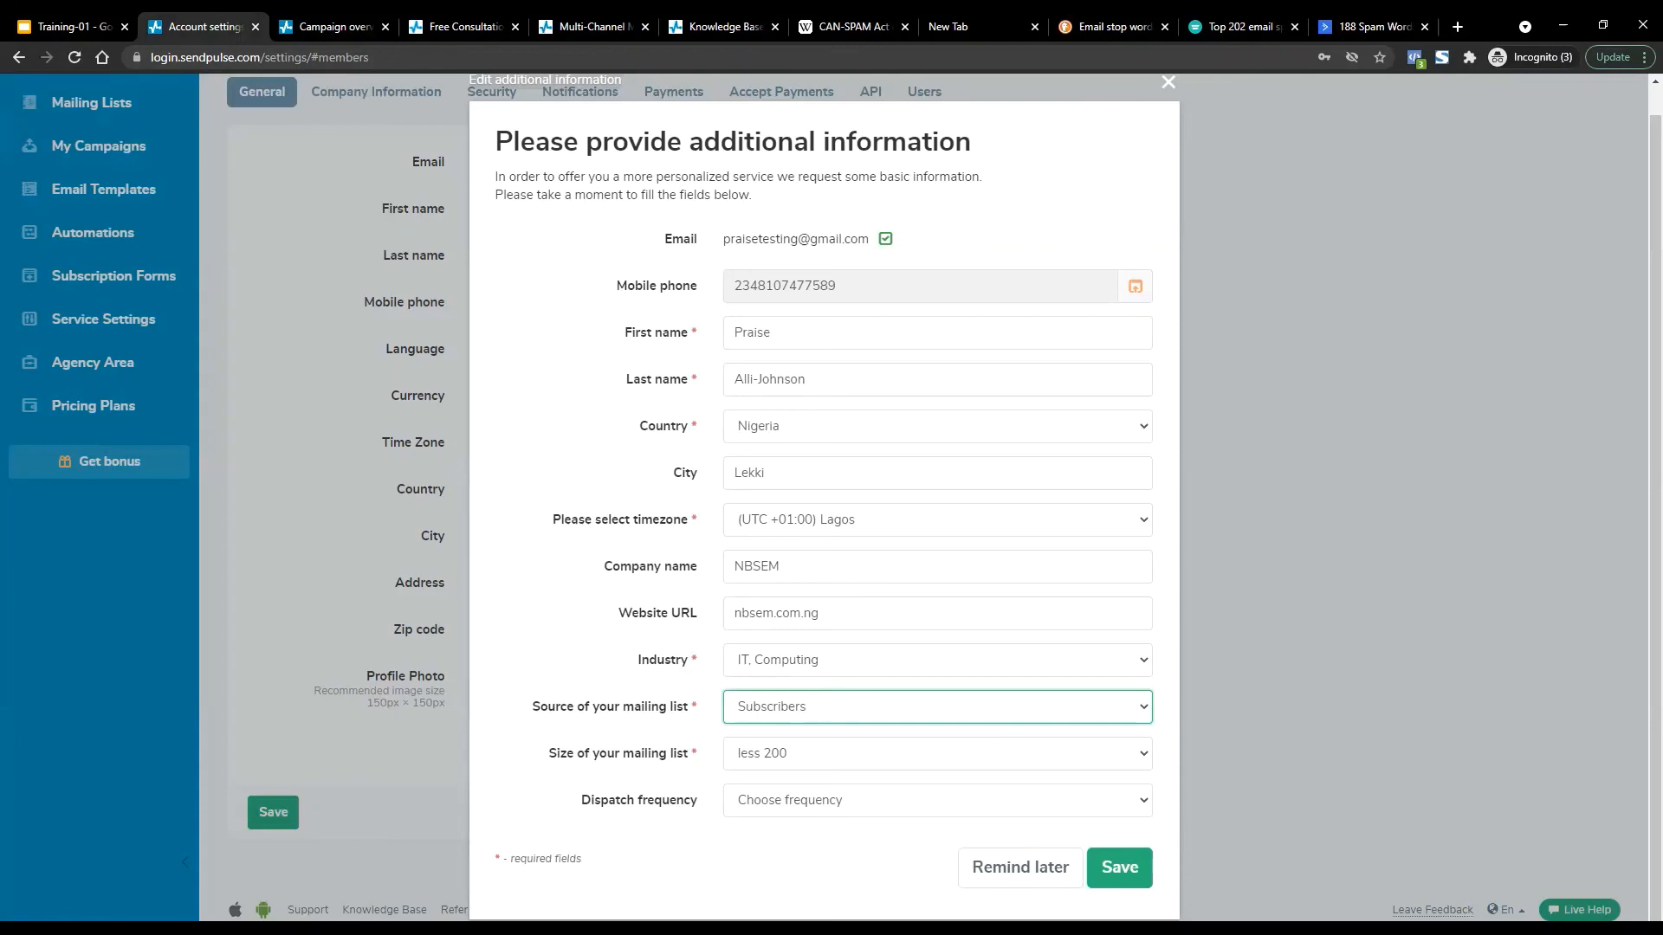
{"action": "left_click", "coordinate": [1445, 402]}
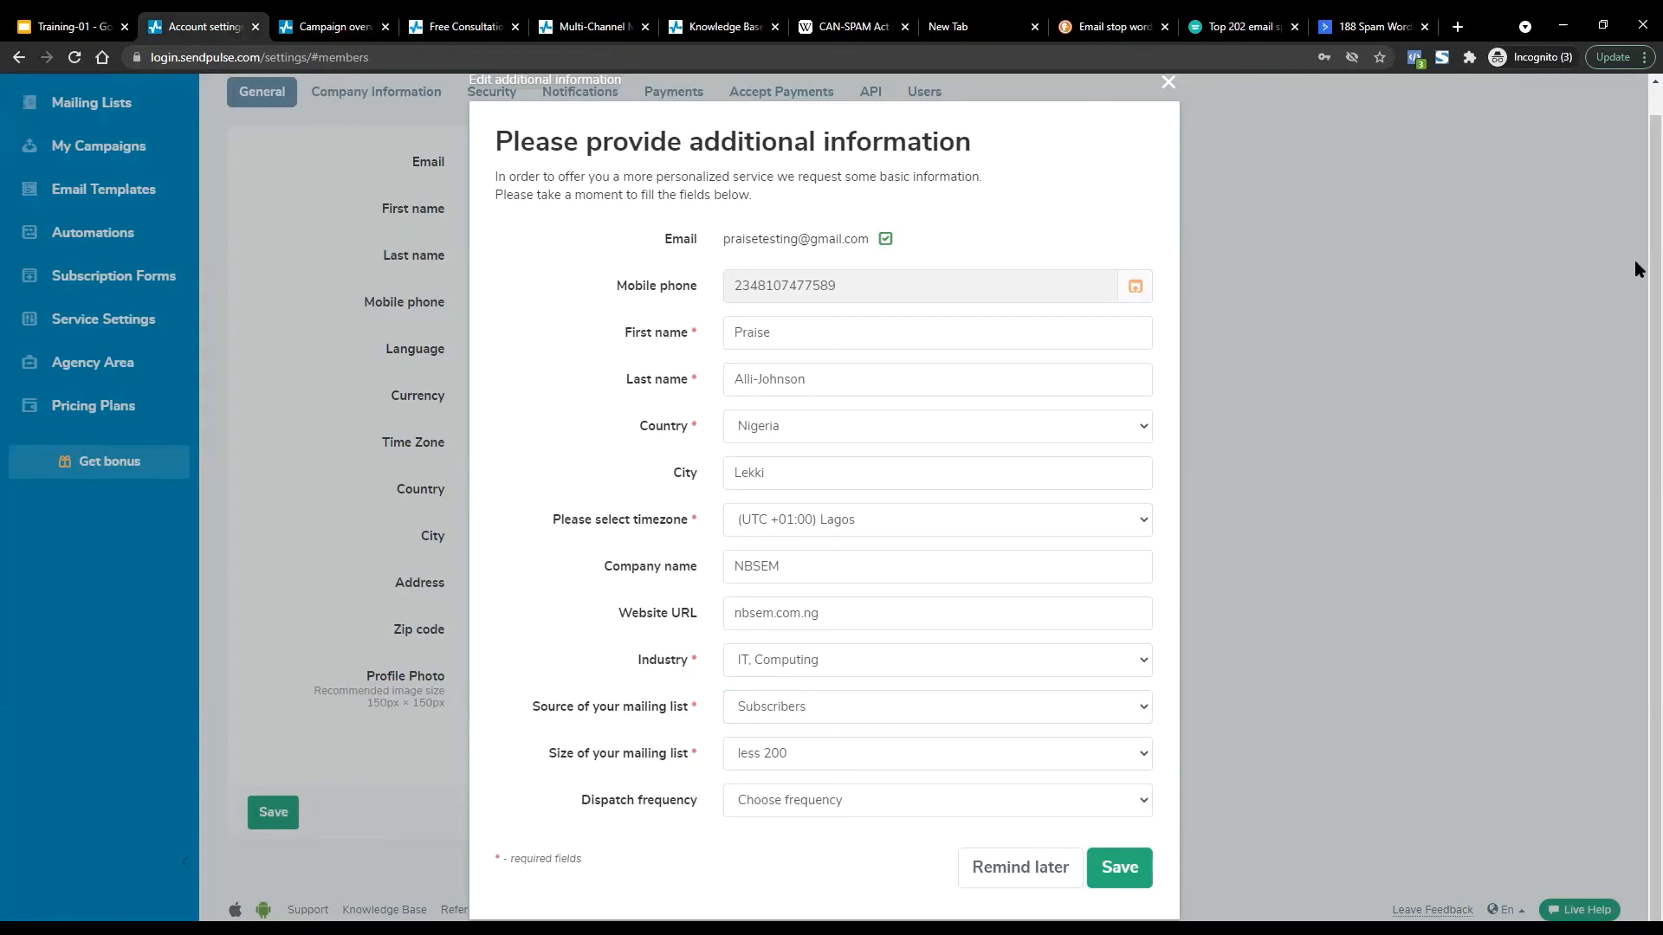
{"action": "scroll", "coordinate": [1634, 265], "scroll_direction": "up", "scroll_amount": 1}
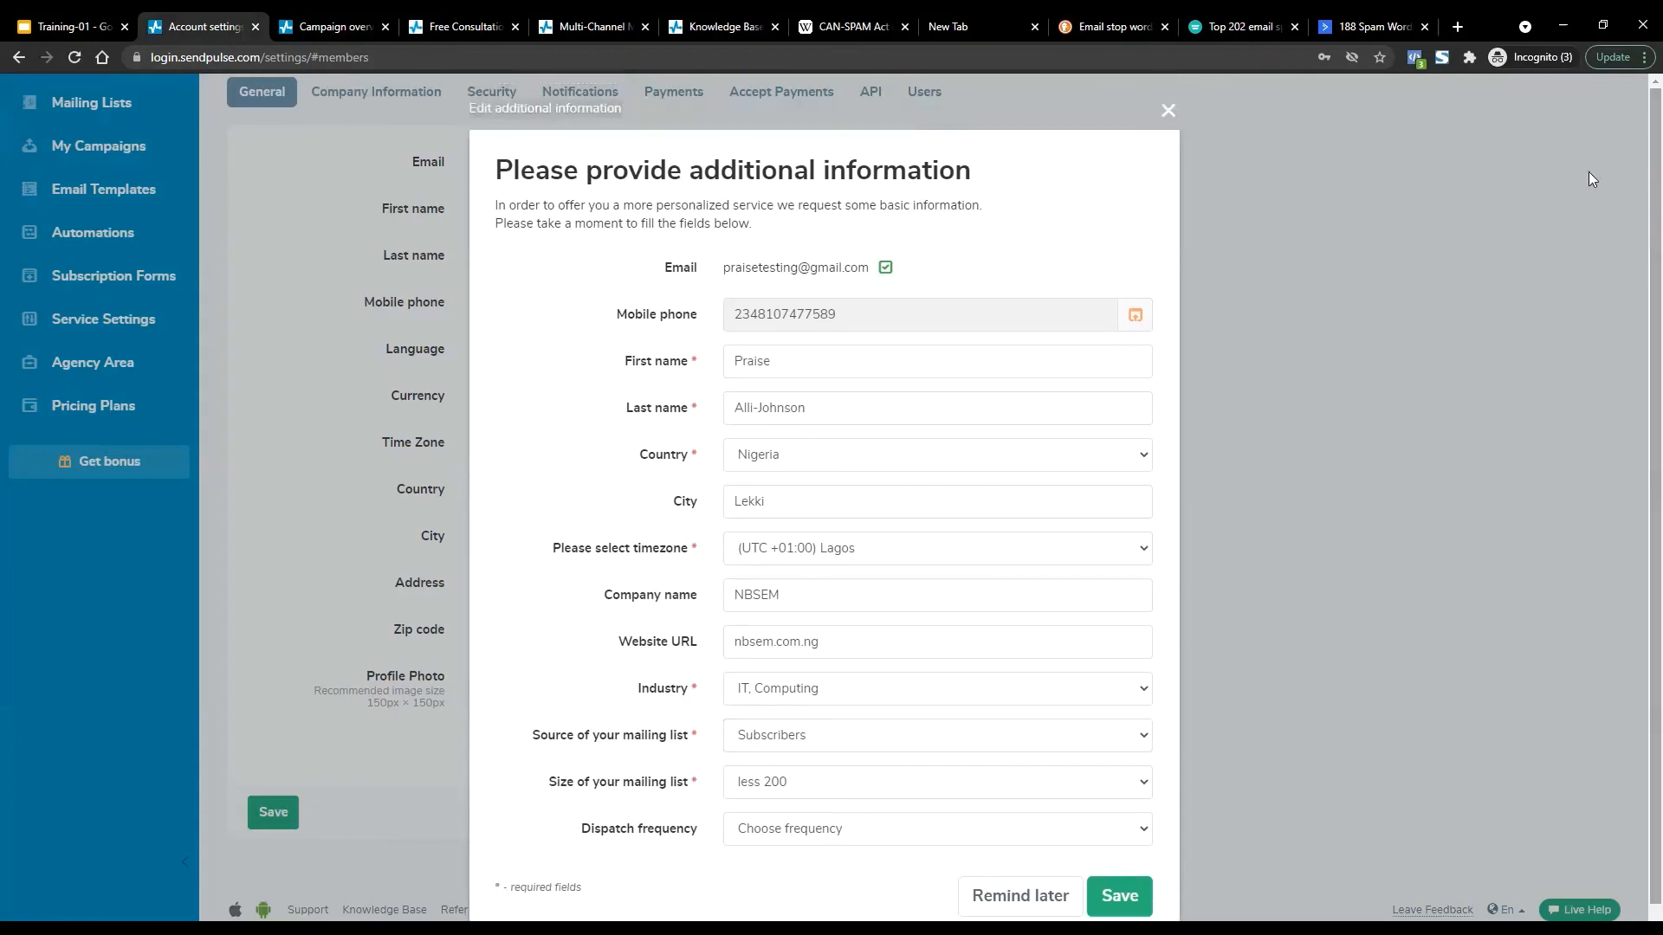
{"action": "left_click", "coordinate": [1165, 109]}
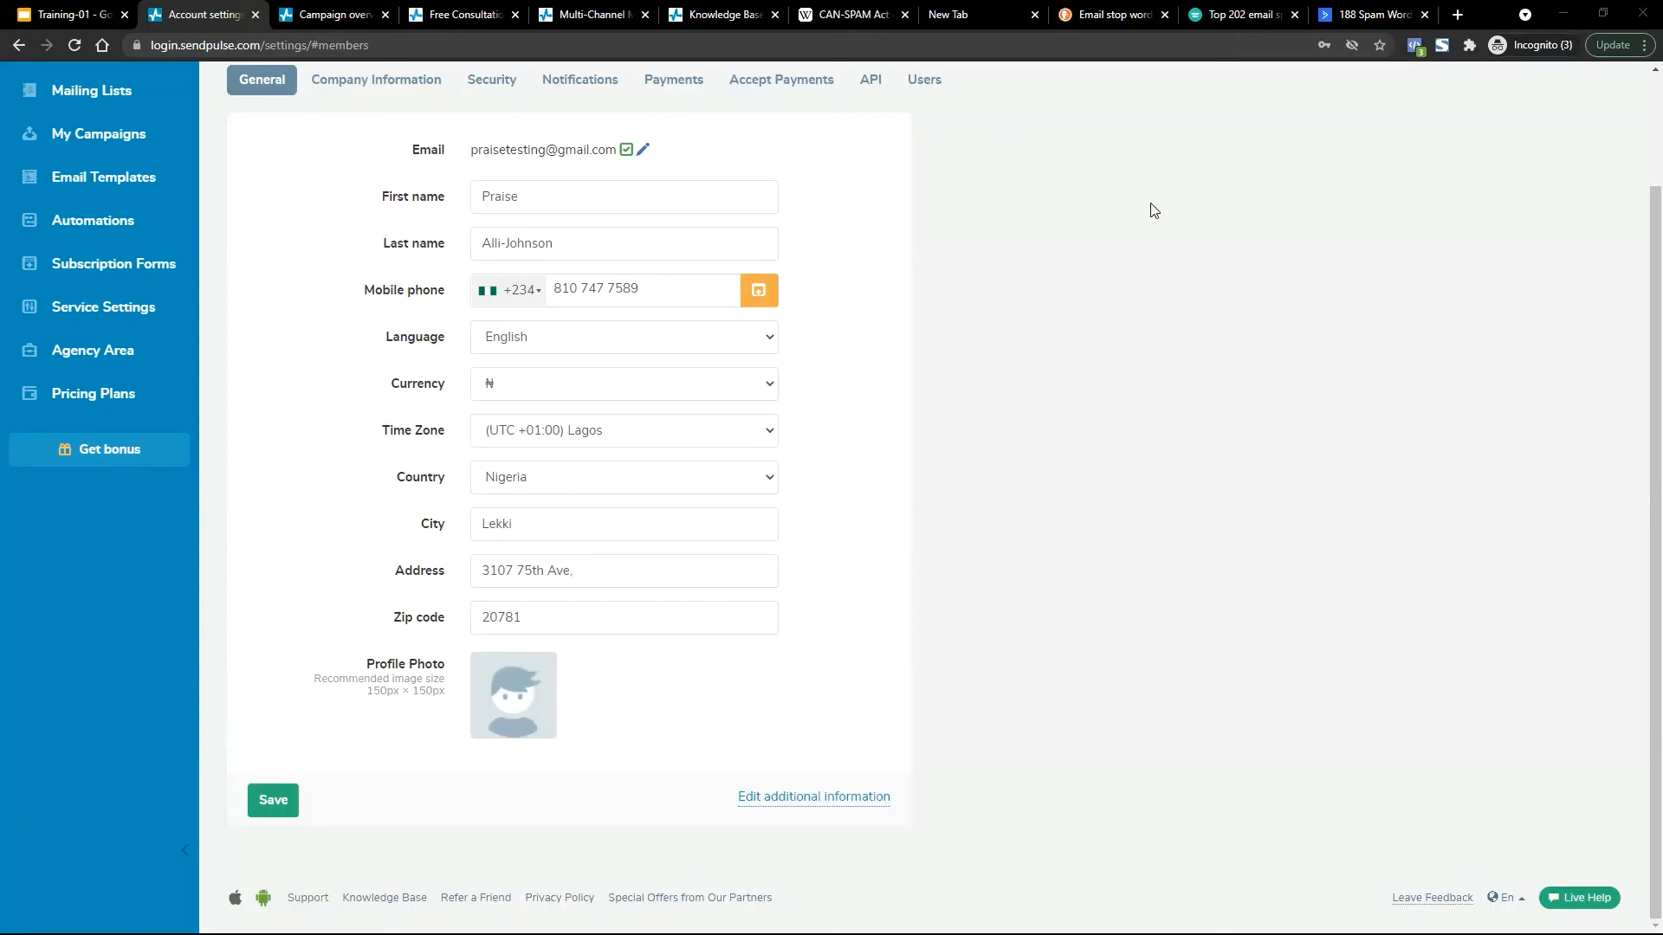
Load qservers.net in a new tab, then close it.
{"action": "key", "text": "ctrl+t"}
{"action": "type", "text": "qservers.net"}
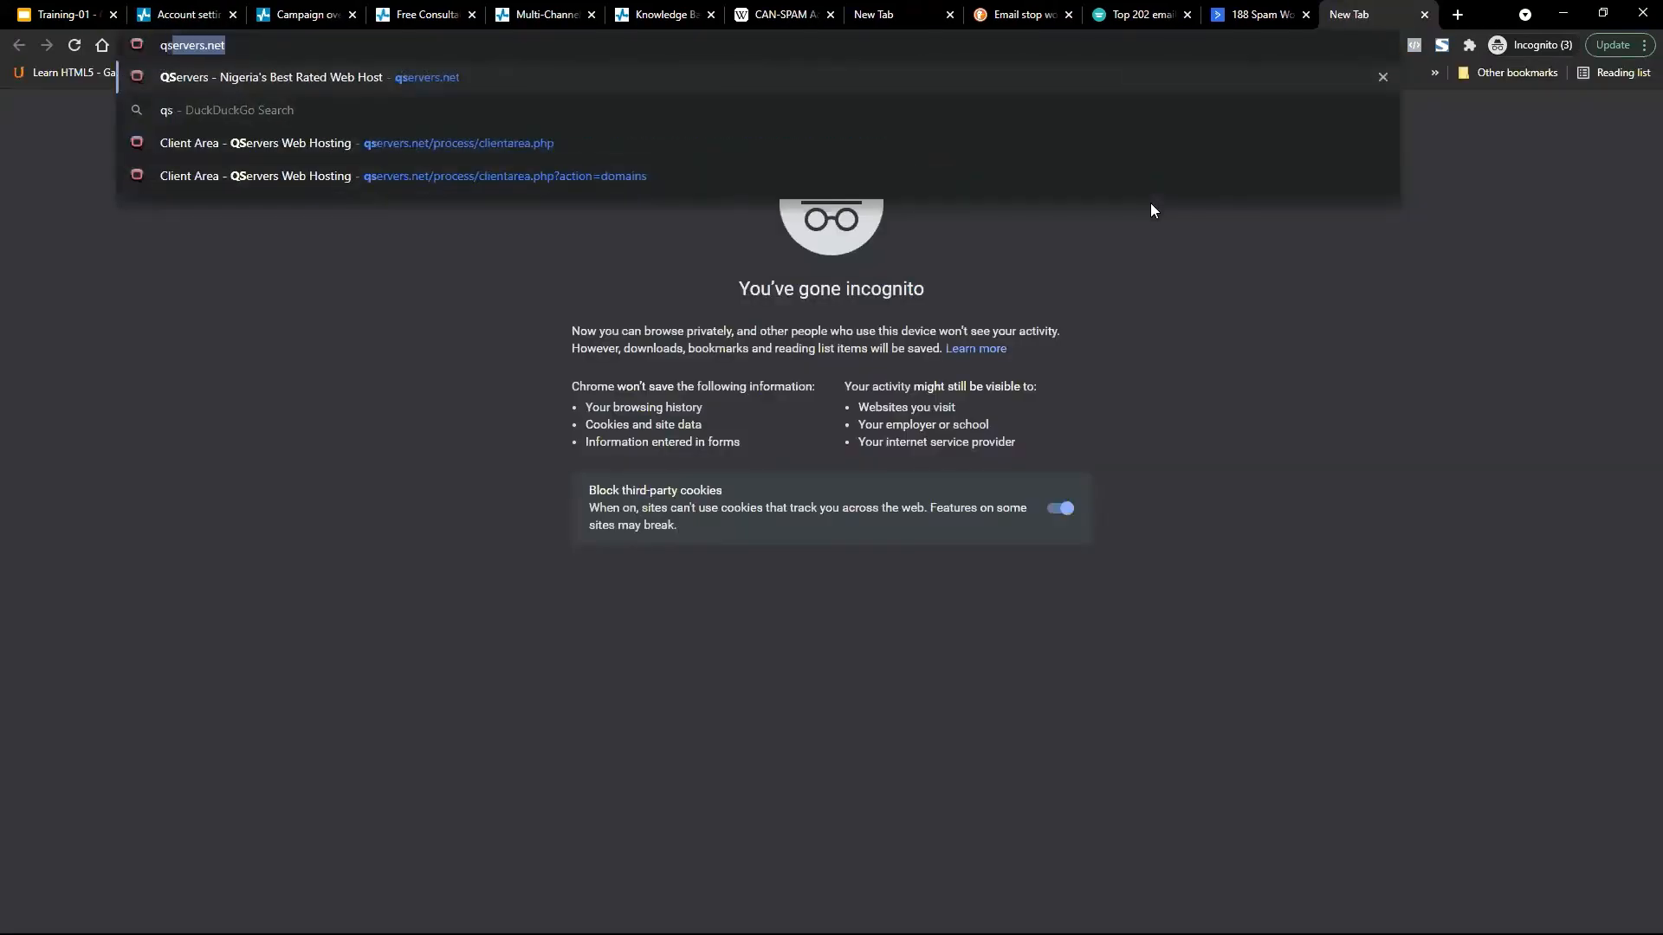
{"action": "key", "text": "Return"}
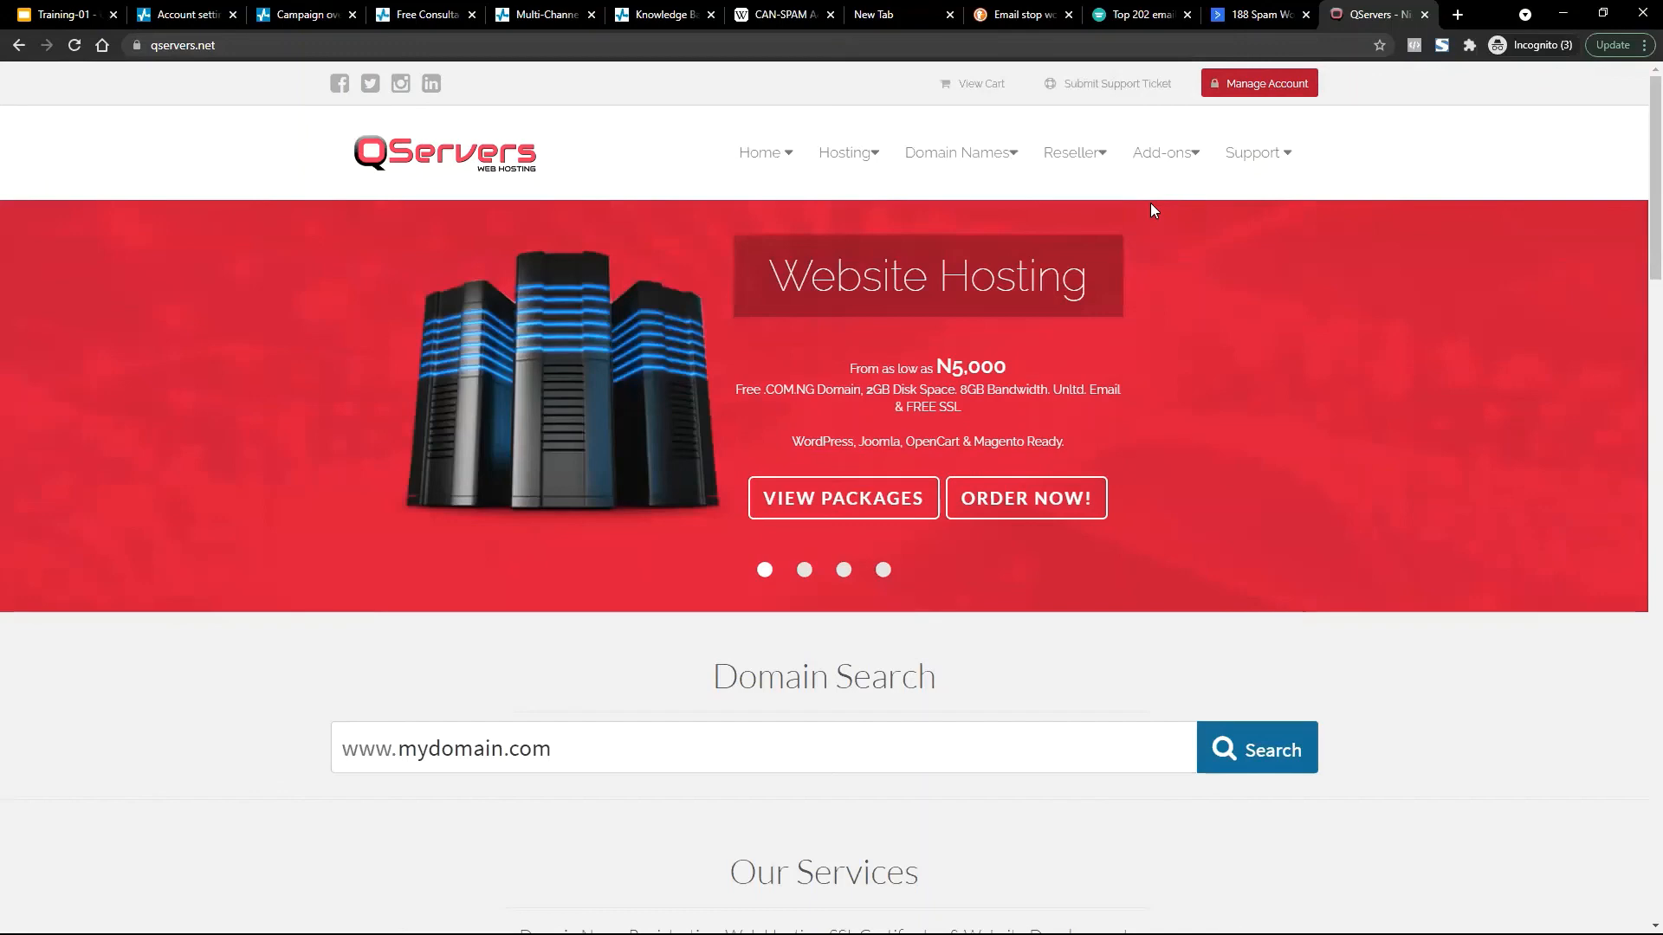
{"action": "key", "text": "ctrl+w"}
Search the web for 'gigalayer' in a new tab.
{"action": "key", "text": "ctrl+t"}
{"action": "type", "text": "g"}
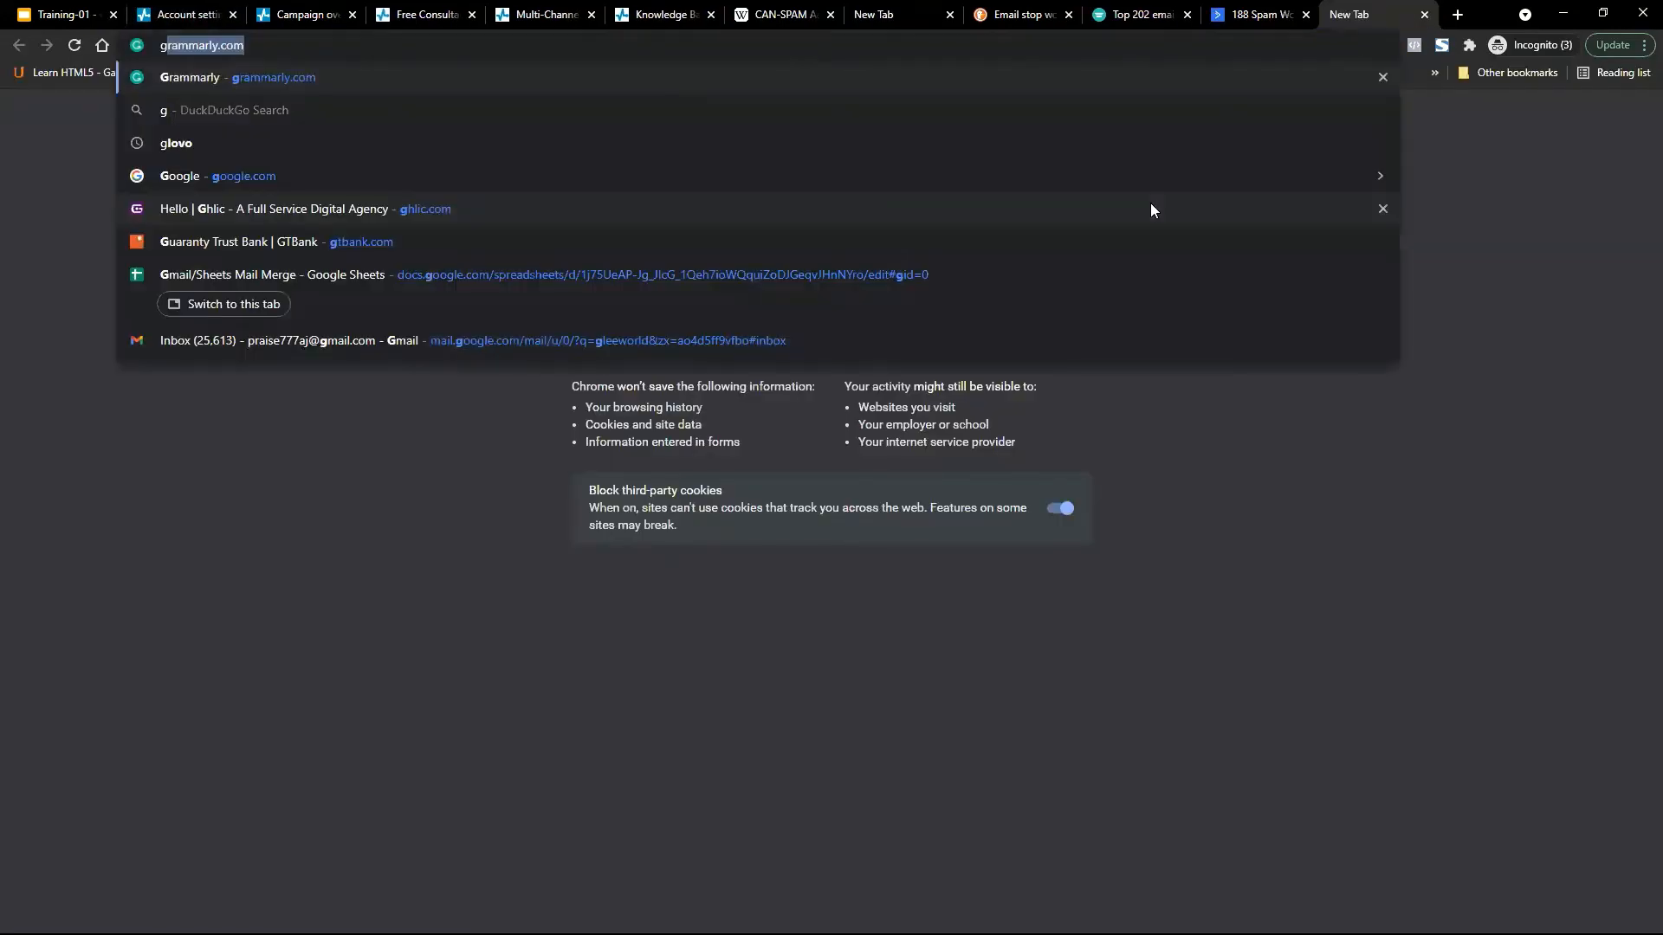
{"action": "type", "text": "ig"}
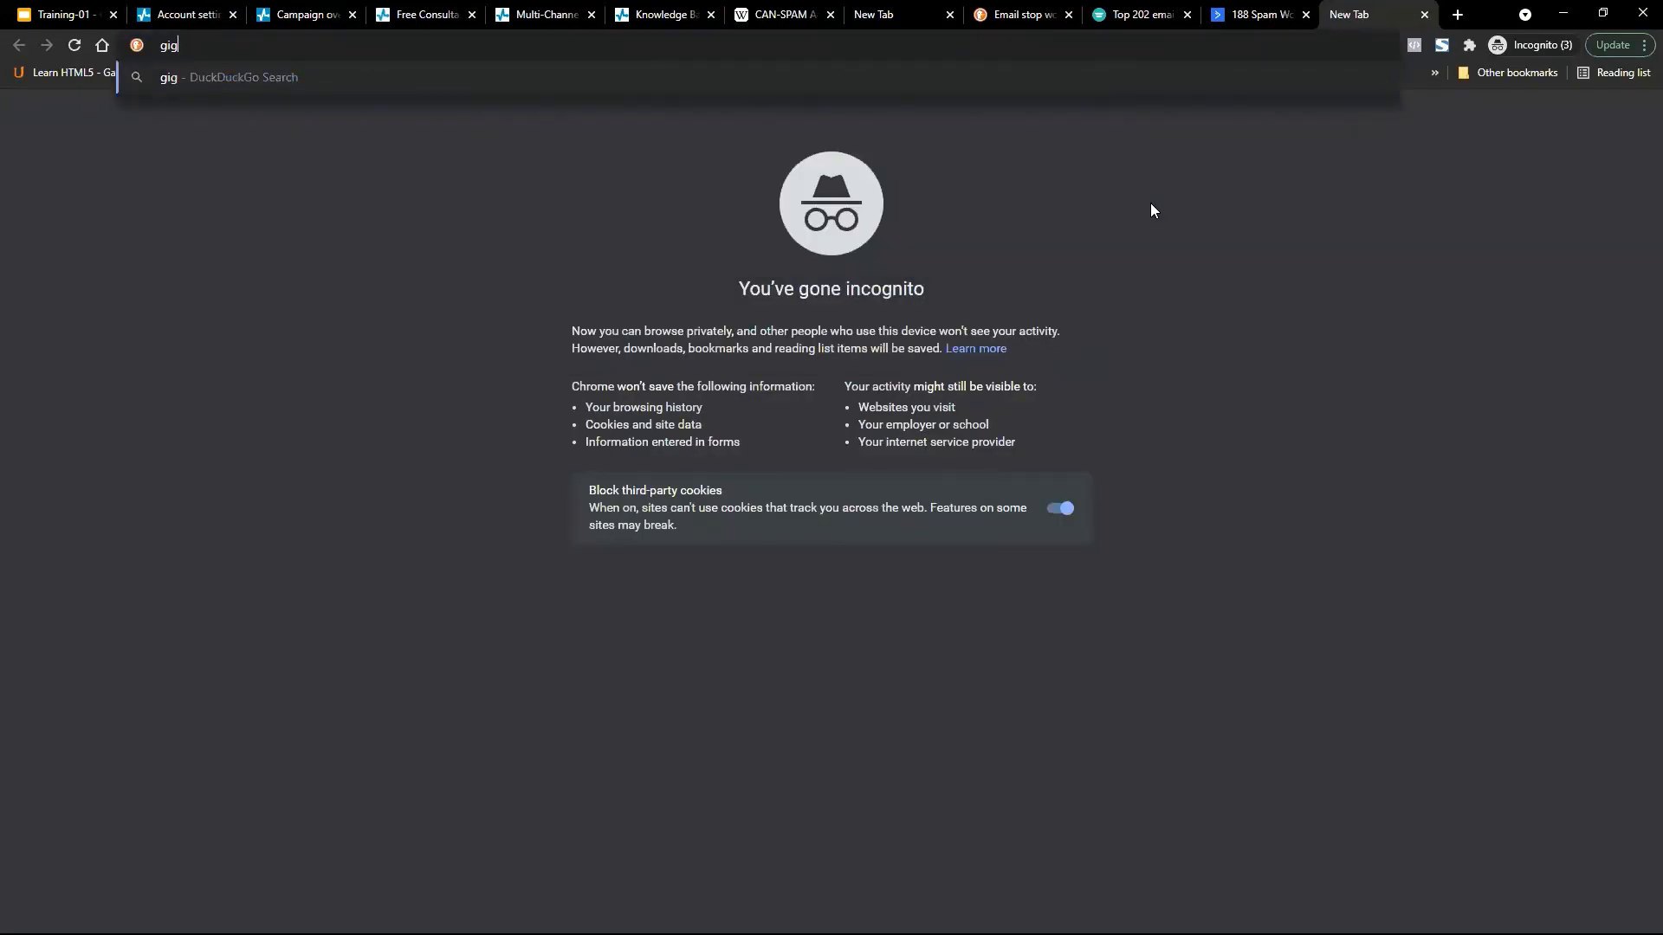
{"action": "type", "text": "alayer"}
{"action": "key", "text": "Return"}
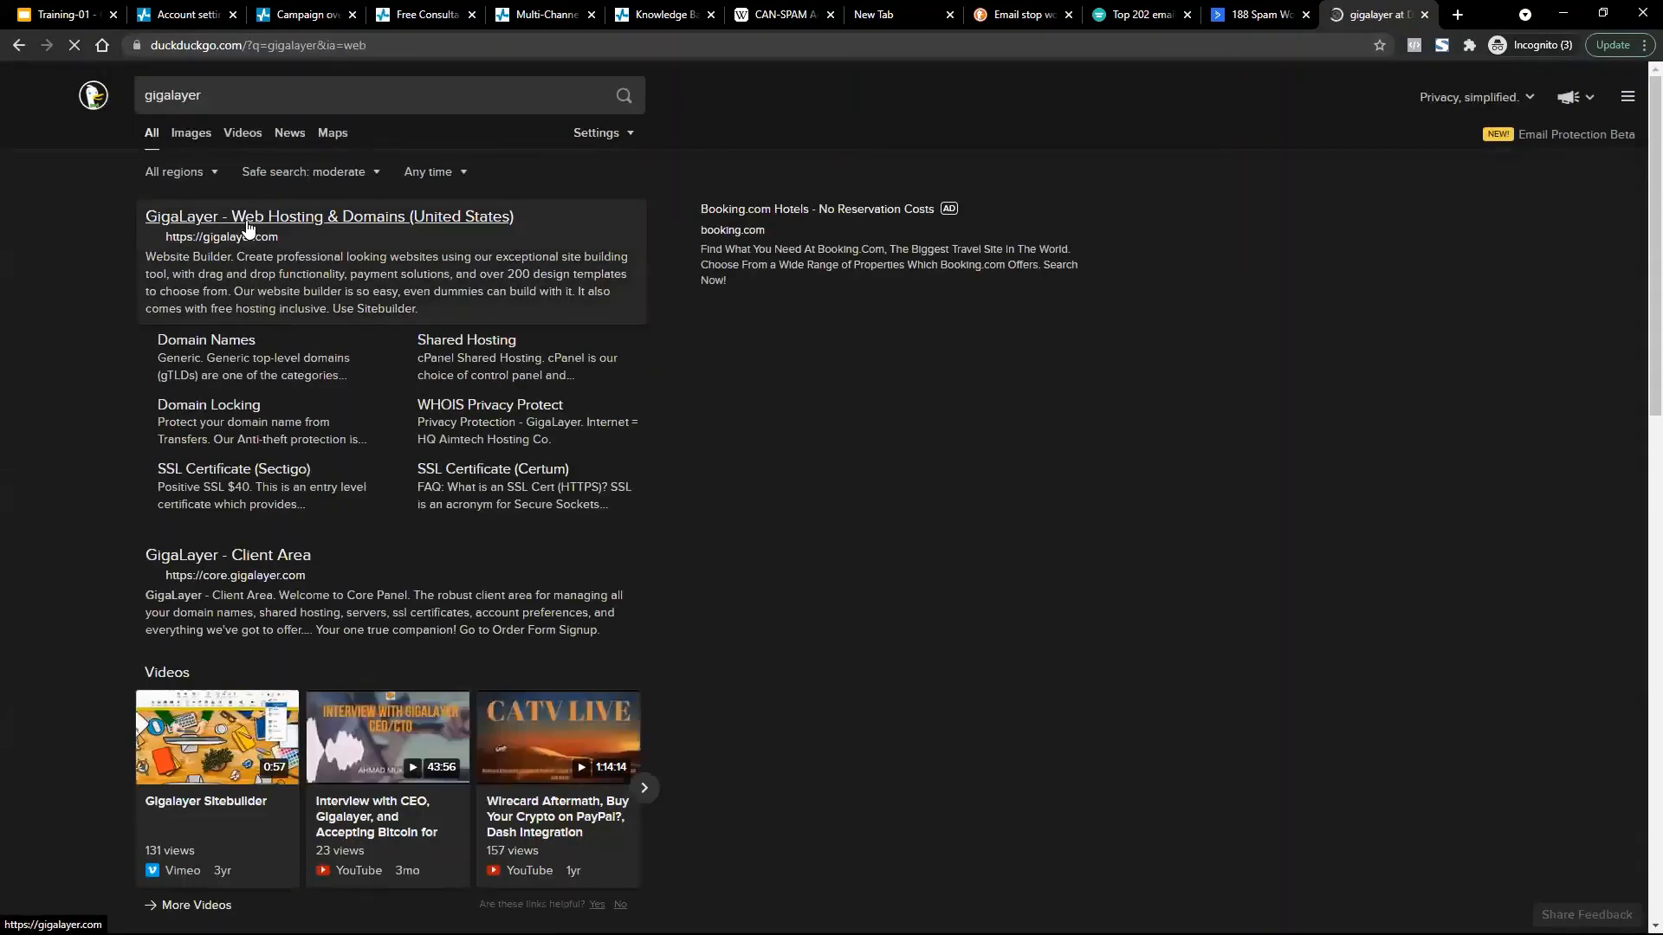
Open the 'GigaLayer - Web Hosting & Domains' result, scroll its home page, then close it.
{"action": "left_click", "coordinate": [247, 227]}
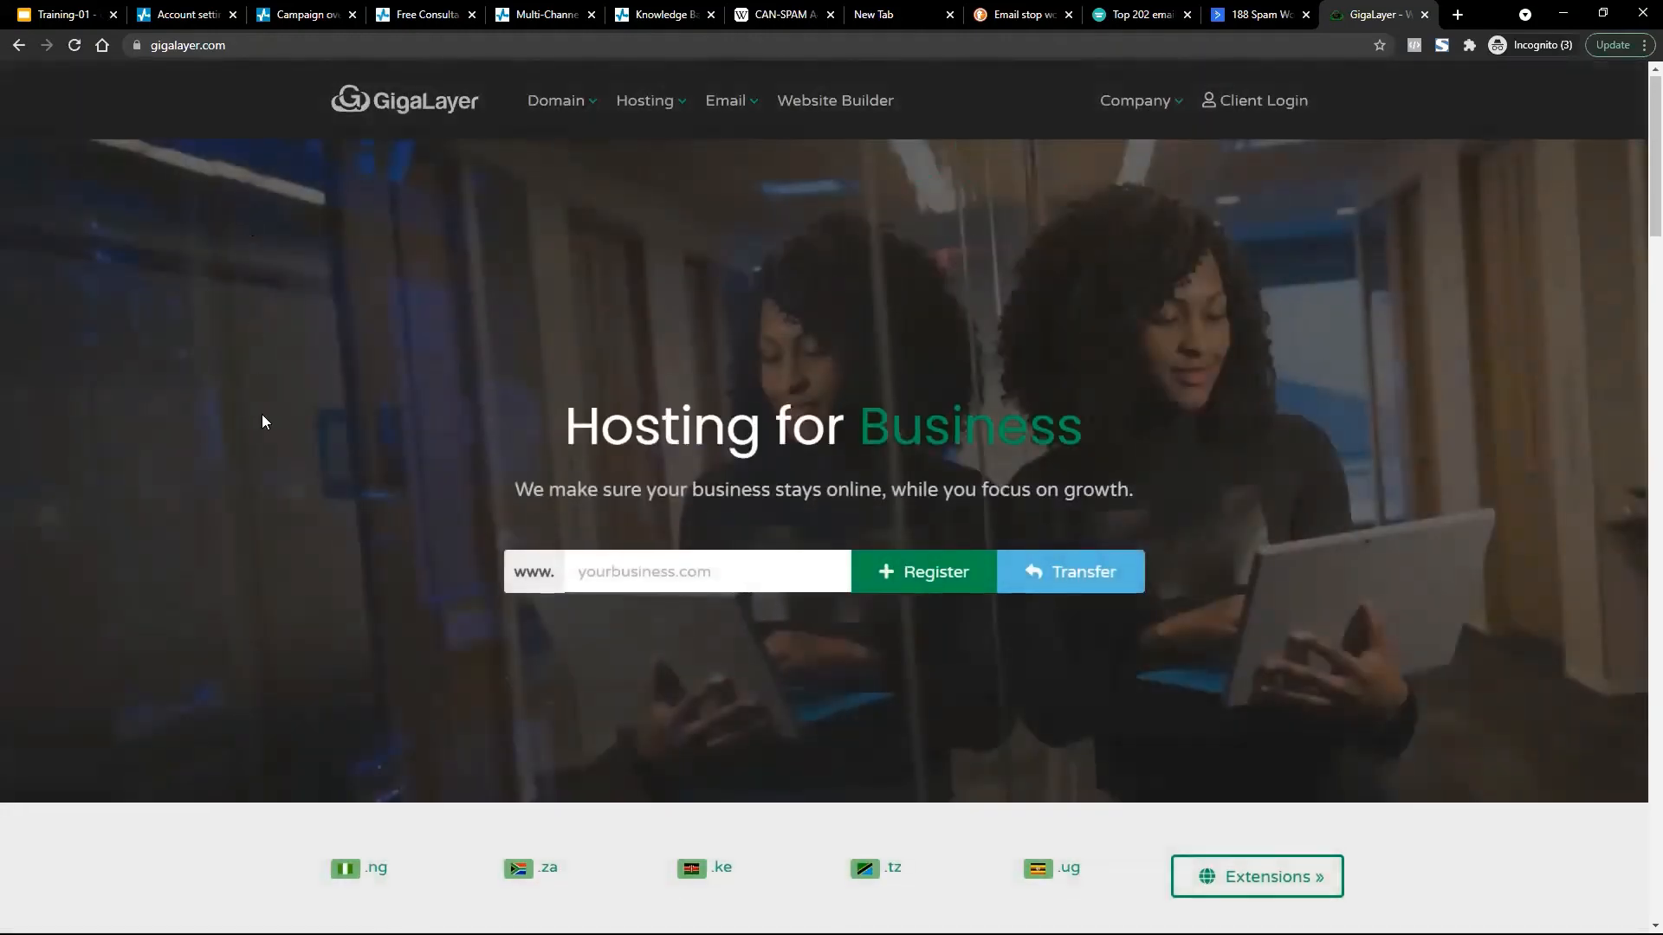
{"action": "scroll", "coordinate": [261, 419], "scroll_direction": "down", "scroll_amount": 7}
{"action": "scroll", "coordinate": [262, 419], "scroll_direction": "up", "scroll_amount": 7}
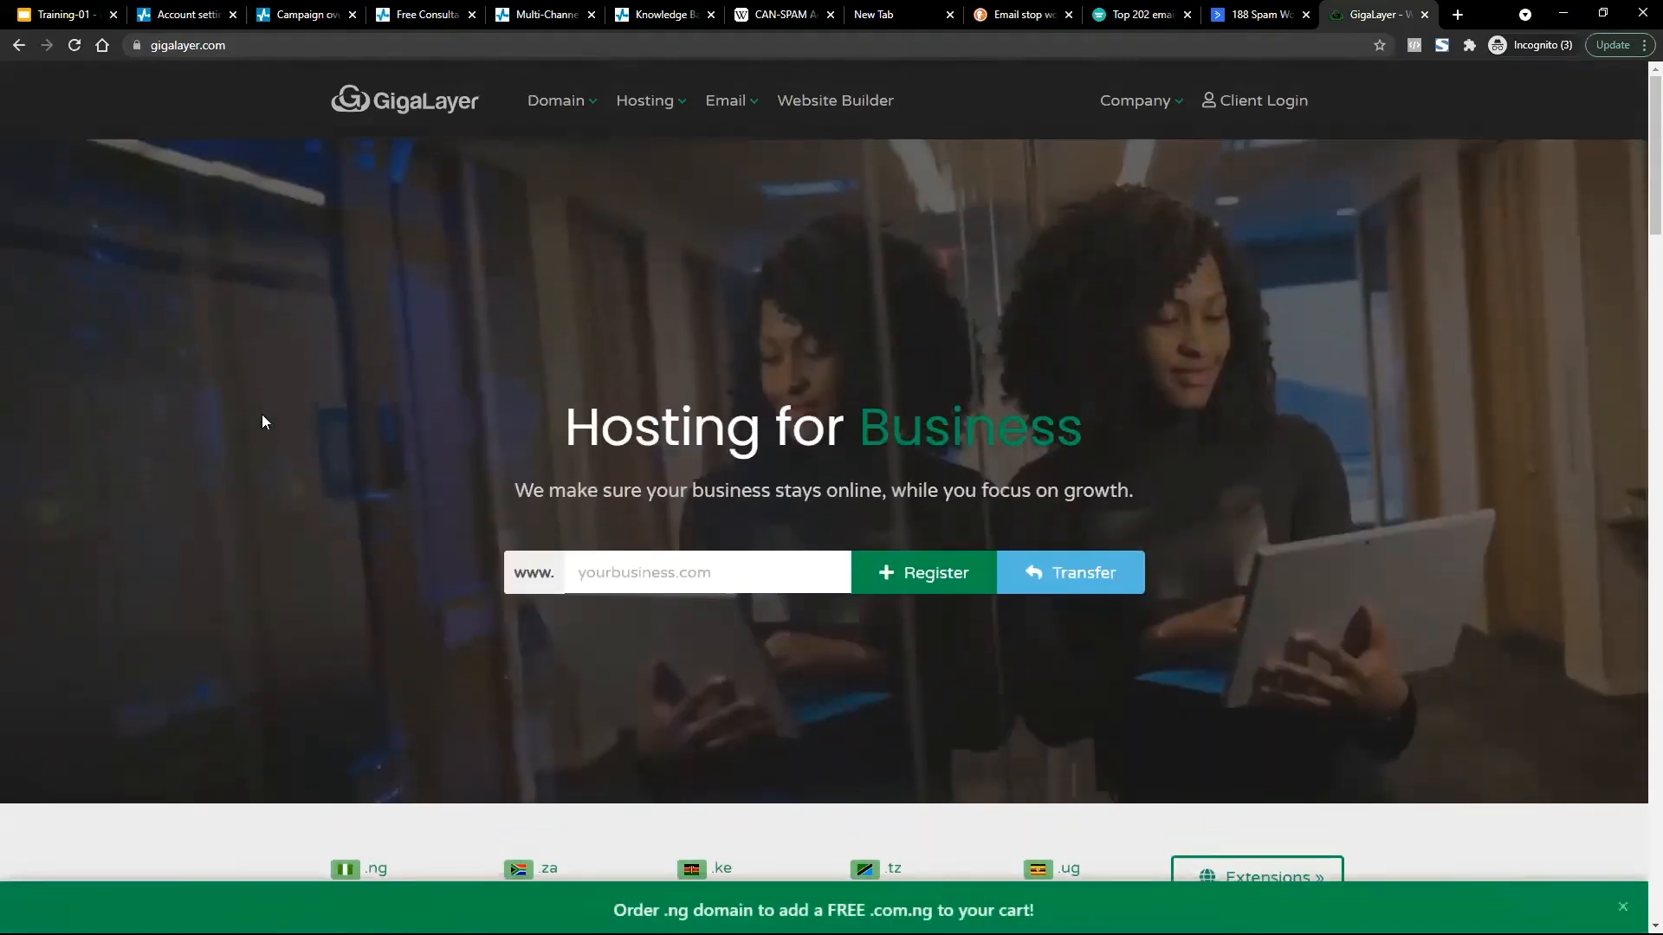
{"action": "key", "text": "ctrl+w"}
{"action": "key", "text": "ctrl+t"}
Load the GoDaddy UK home page from 'god' and scroll through its domain offers.
{"action": "type", "text": "go"}
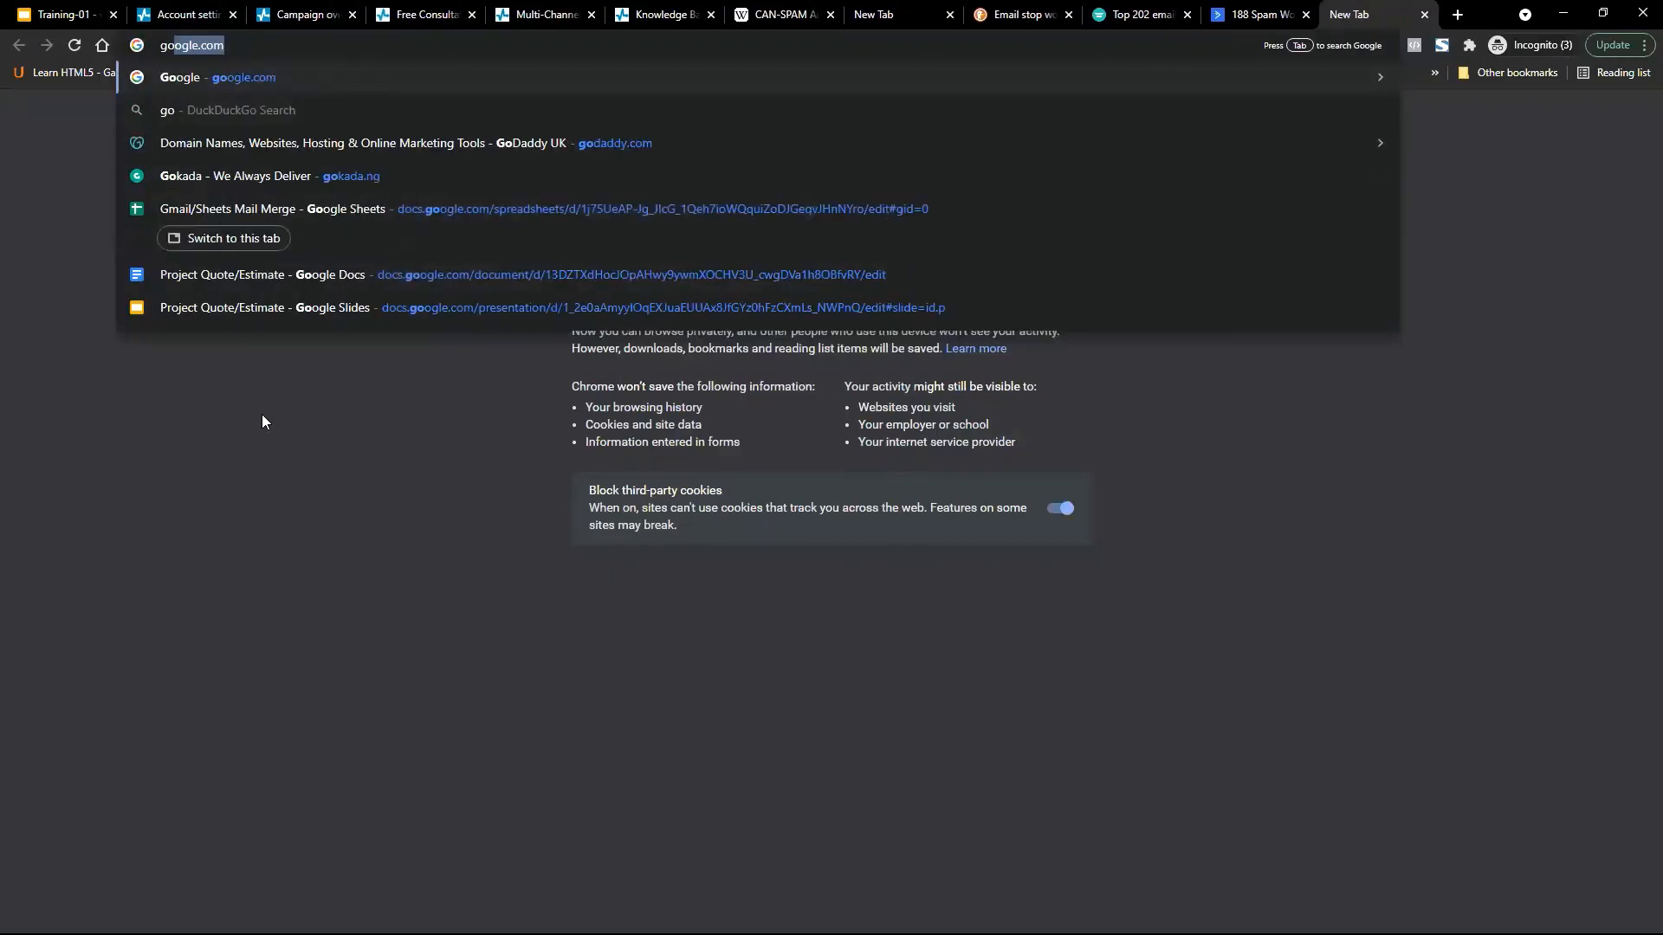
{"action": "type", "text": "daddy"}
{"action": "key", "text": "Return"}
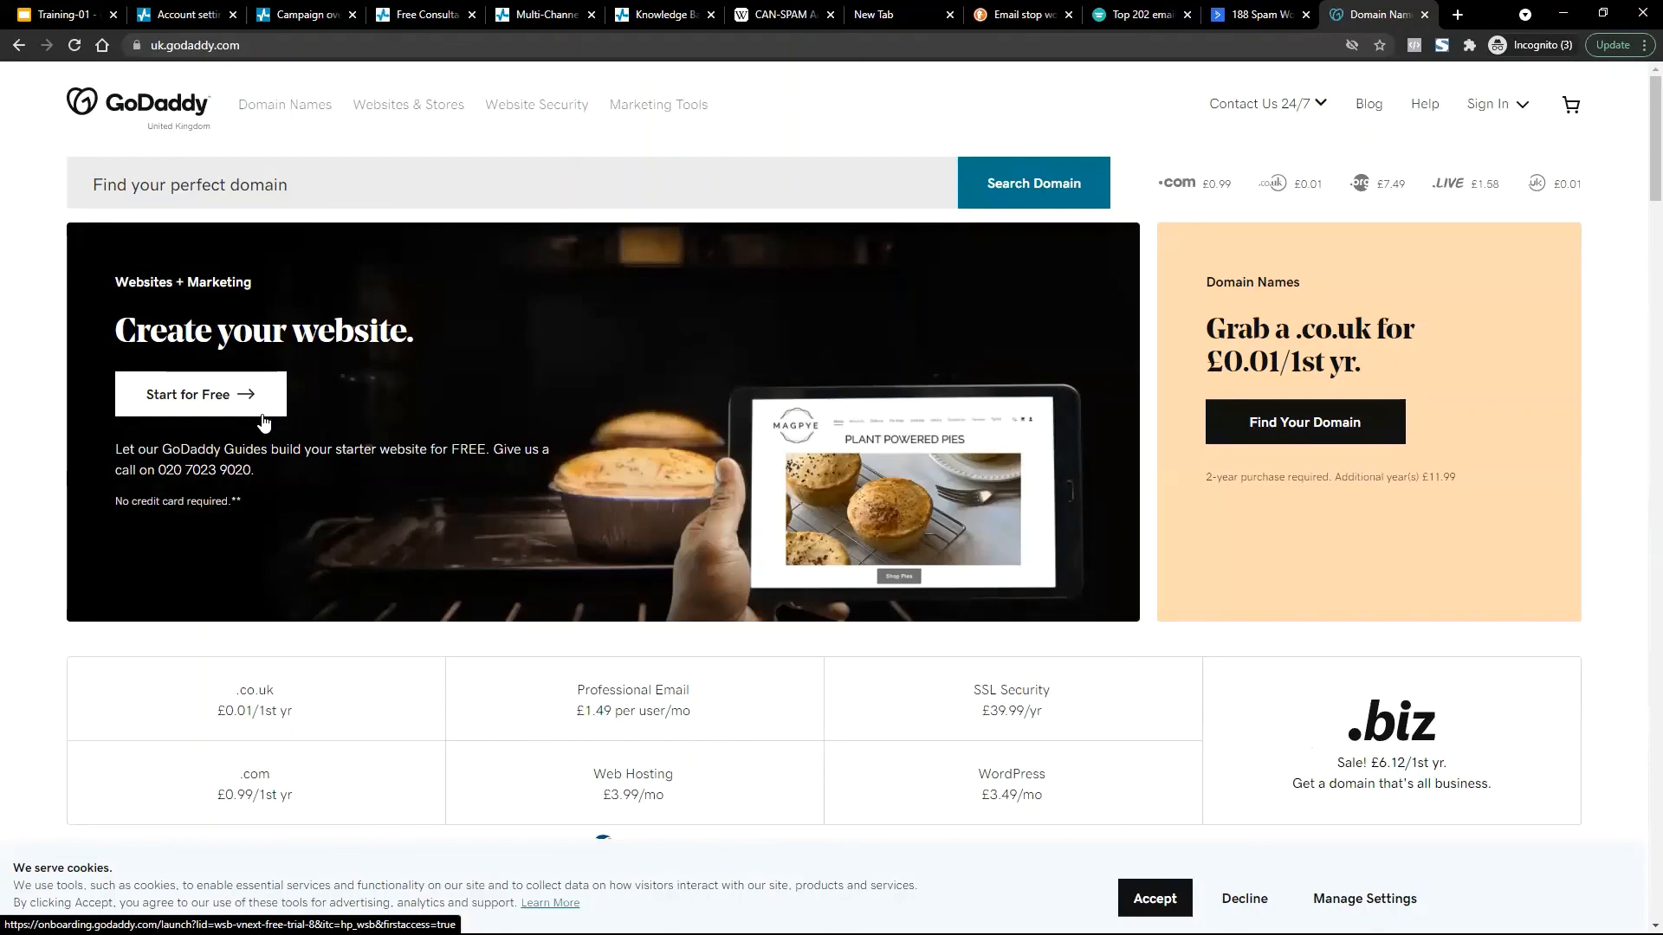
{"action": "scroll", "coordinate": [663, 654], "scroll_direction": "down", "scroll_amount": 10}
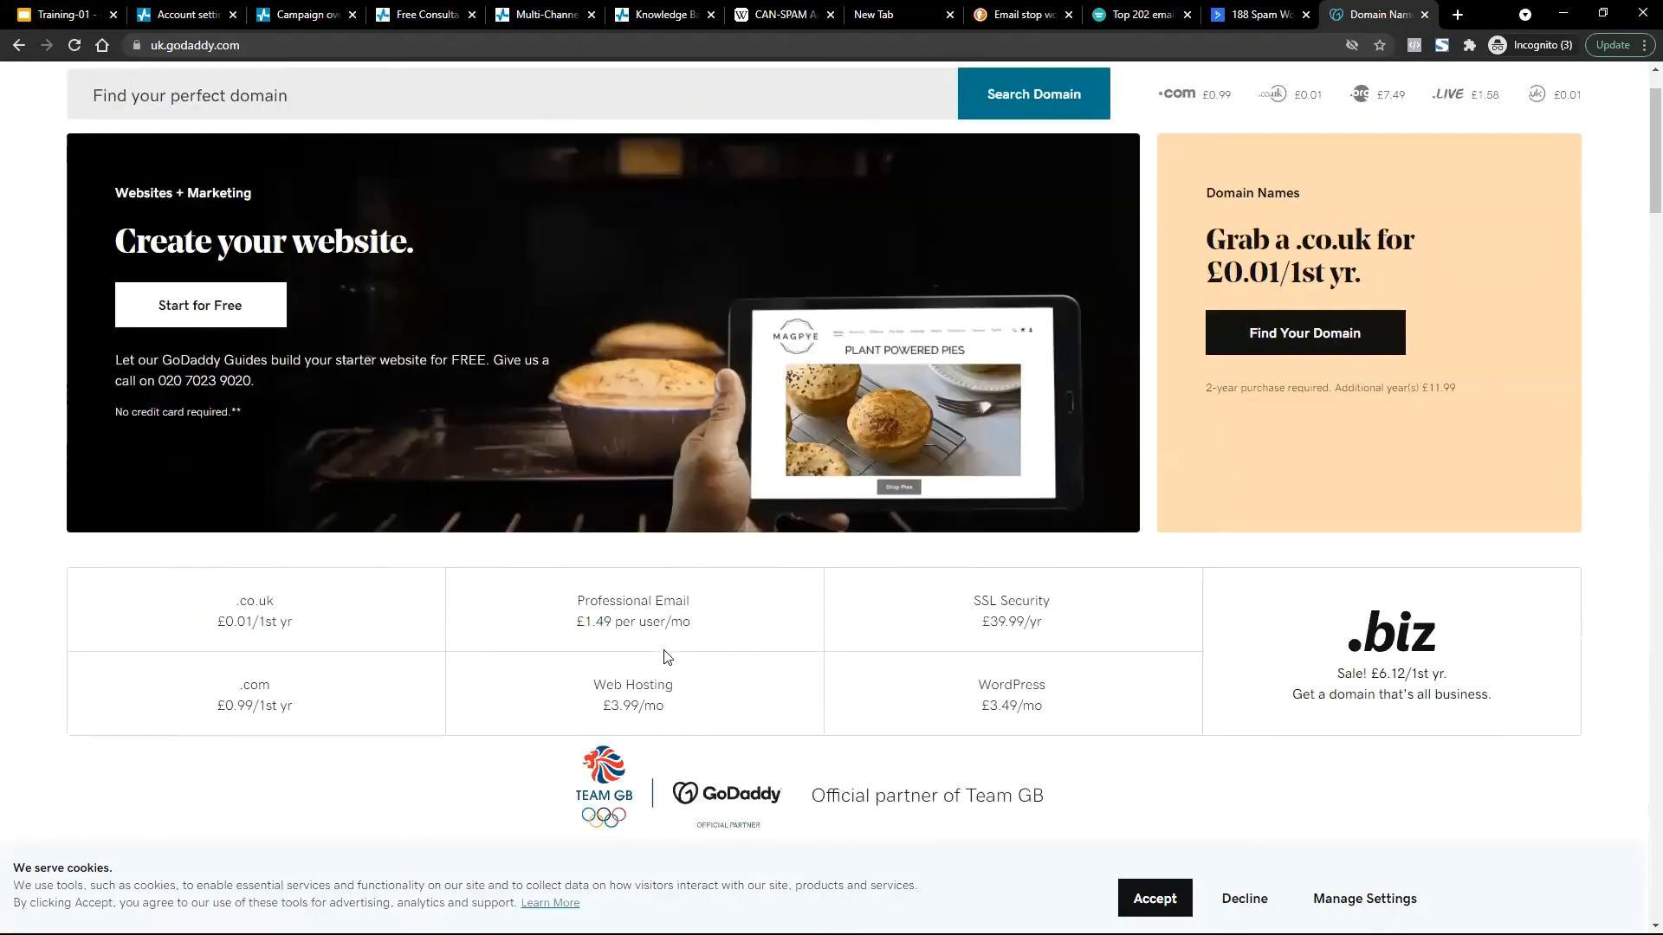
{"action": "scroll", "coordinate": [666, 657], "scroll_direction": "up", "scroll_amount": 10}
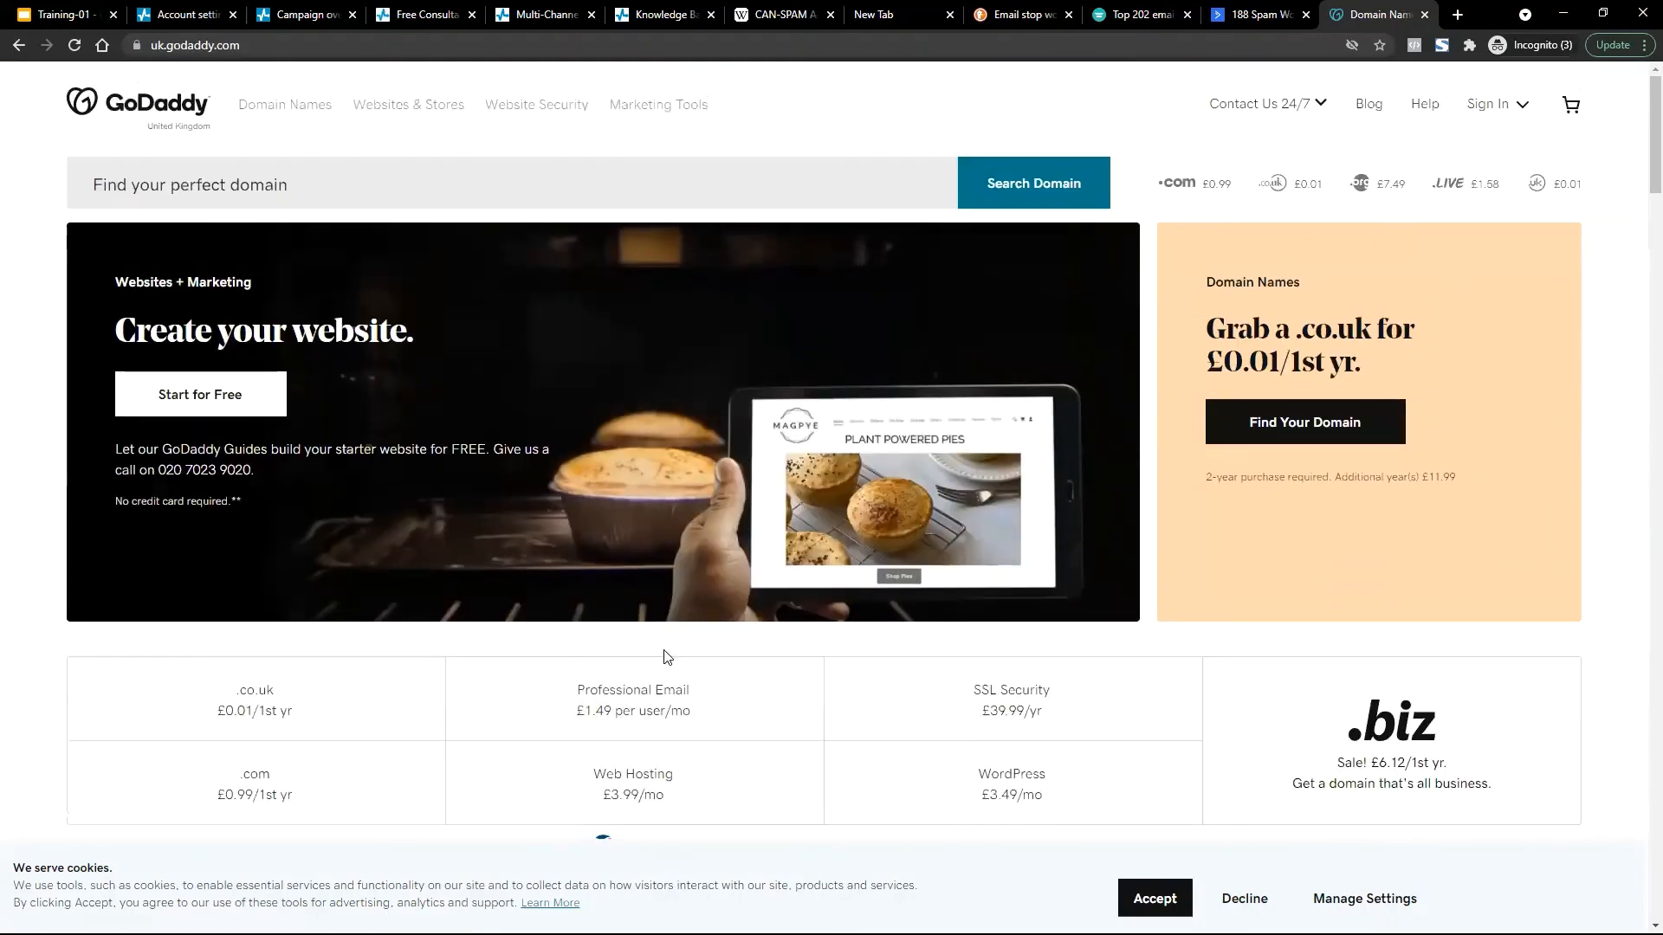